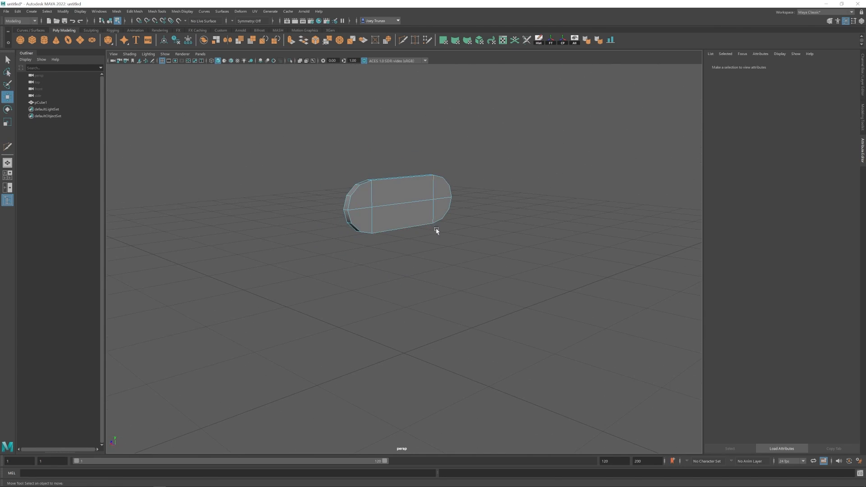
- Cut edges from the centre points to the corners at both rounded ends, and bevel the link plate's outline edges
alt+drag(437, 231, 434, 221)
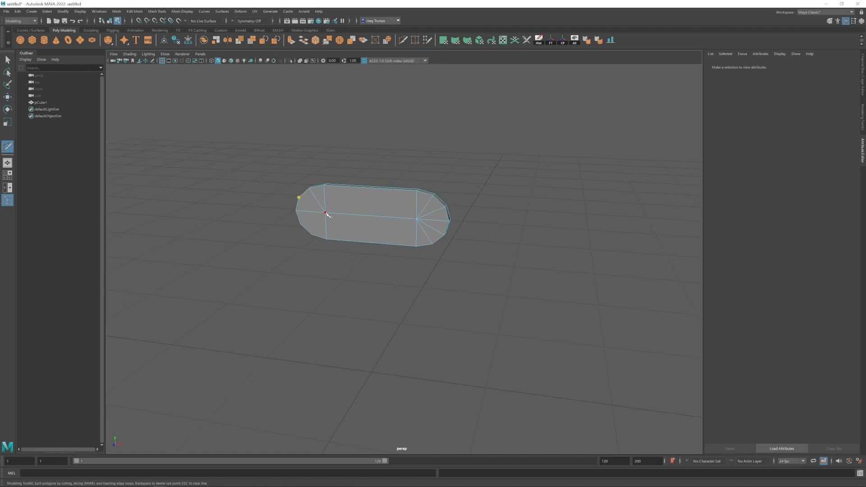
alt+drag(327, 216, 349, 202)
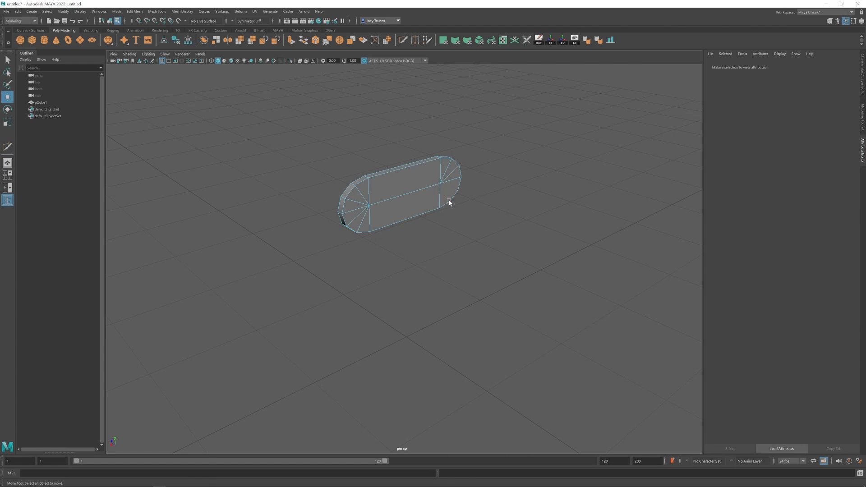
click(386, 186)
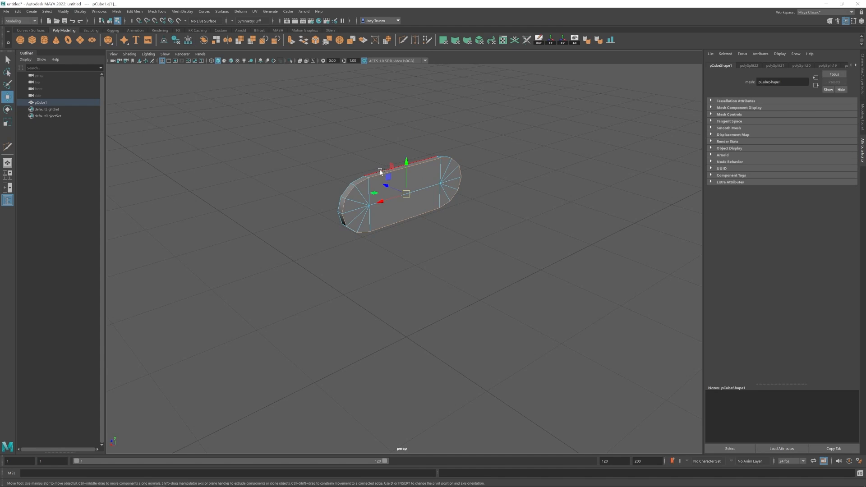
alt+drag(386, 187, 398, 203)
click(131, 11)
click(141, 32)
key(w)
- Preview the link plate with smoothing, inspect its rounded shape, and return to the unsmoothed display
key(3)
right_drag(388, 212, 406, 195)
click(418, 244)
alt+drag(406, 195, 408, 232)
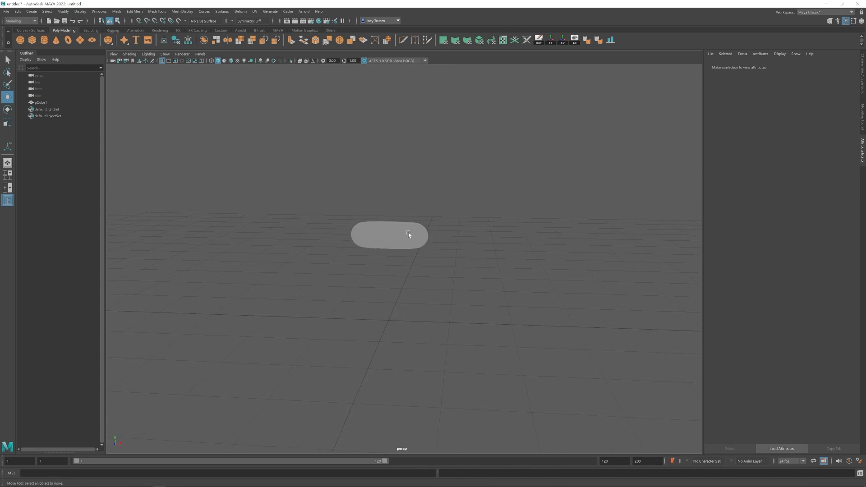
alt+right_drag(376, 221, 410, 211)
click(391, 204)
key(1)
- Scale the link plate vertically, duplicate it, and offset the copy sideways to form a parallel pair
alt+drag(391, 203, 389, 199)
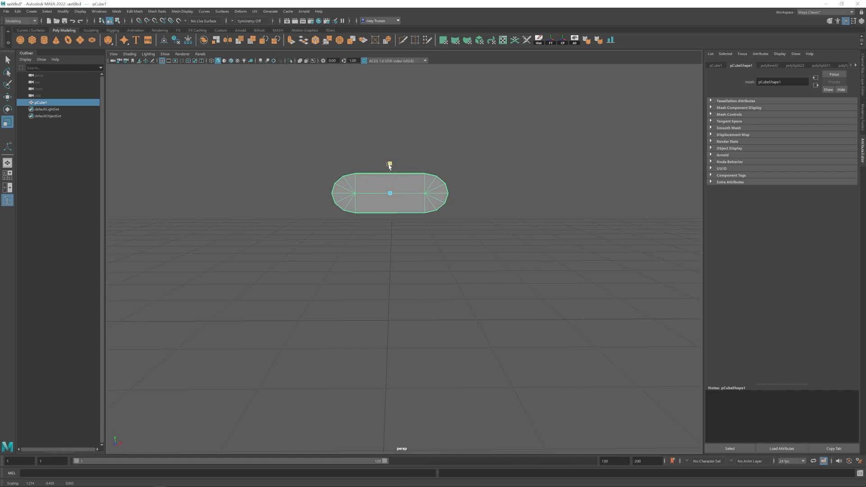
key(1)
alt+drag(396, 140, 361, 244)
key(ctrl+d)
key(w)
drag(353, 210, 421, 199)
- Duplicate the plate again and shift the copy lengthwise so it overlaps the end of the pair
key(ctrl+d)
click(399, 207)
click(391, 226)
drag(421, 196, 483, 197)
- Centre the third plate between the two parallel plates and scale its thickness to fit the gap
alt+drag(474, 200, 460, 209)
click(386, 257)
scroll(387, 257, down, 5)
alt+drag(387, 257, 368, 274)
drag(429, 246, 371, 226)
key(r)
drag(365, 230, 364, 231)
key(w)
click(398, 262)
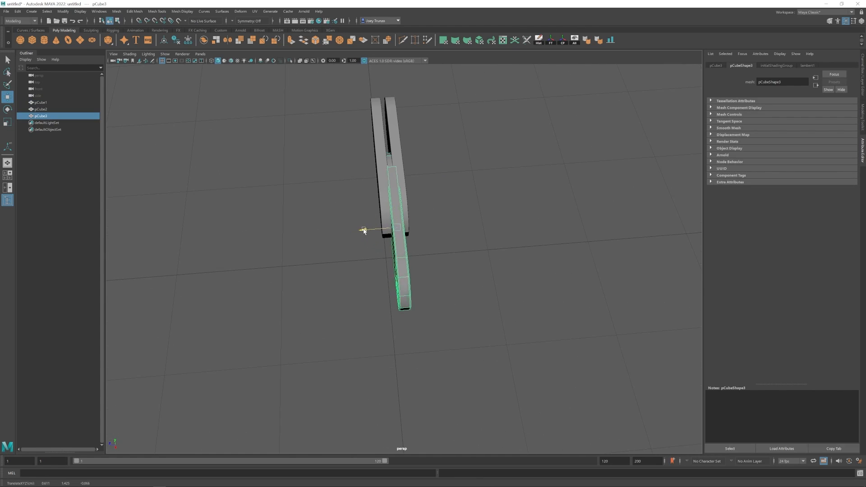
click(364, 166)
alt+drag(363, 166, 426, 286)
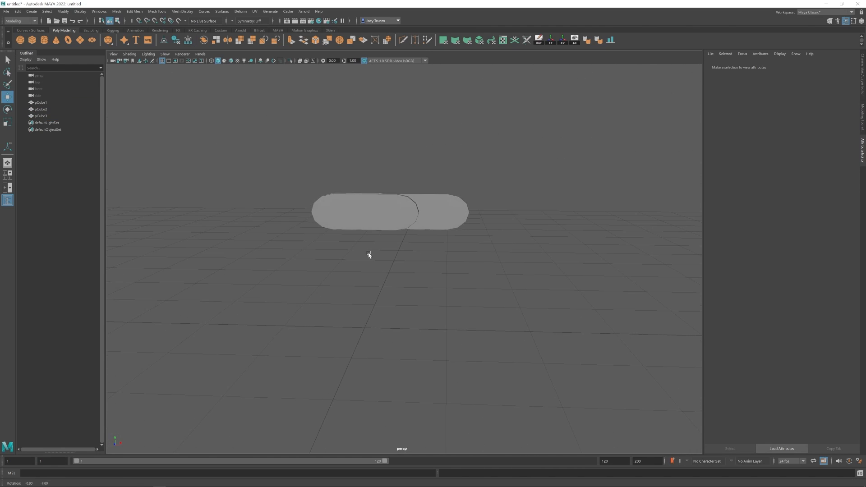
alt+drag(377, 252, 387, 244)
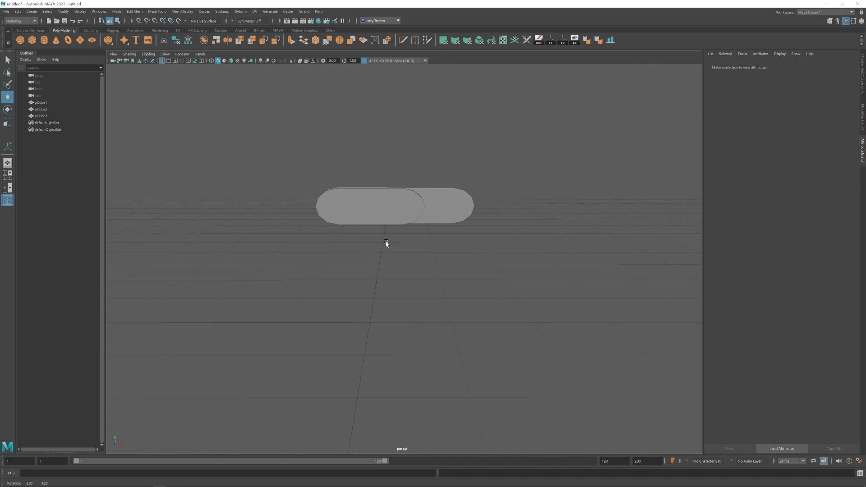
- Create a polygon cube and place it at the parallel pair of link plates
click(32, 42)
shift+click(370, 207)
shift+click(447, 202)
click(611, 40)
click(450, 189)
- Scale the cube into a thin, tall block rising between the two parallel plates
key(r)
alt+drag(451, 189, 361, 214)
mouse_move(375, 225)
mouse_down()
mouse_move(422, 207)
mouse_move(393, 209)
mouse_move(381, 228)
mouse_up()
key(w)
key(r)
drag(368, 182, 367, 173)
key(w)
- Move the block's lower vertices upward to shorten its base between the plates
right_drag(378, 216, 350, 217)
drag(343, 255, 397, 282)
drag(368, 239, 368, 189)
alt+drag(367, 190, 398, 166)
alt+middle_drag(398, 166, 394, 183)
drag(343, 158, 360, 182)
right_drag(362, 185, 393, 153)
alt+drag(392, 145, 361, 167)
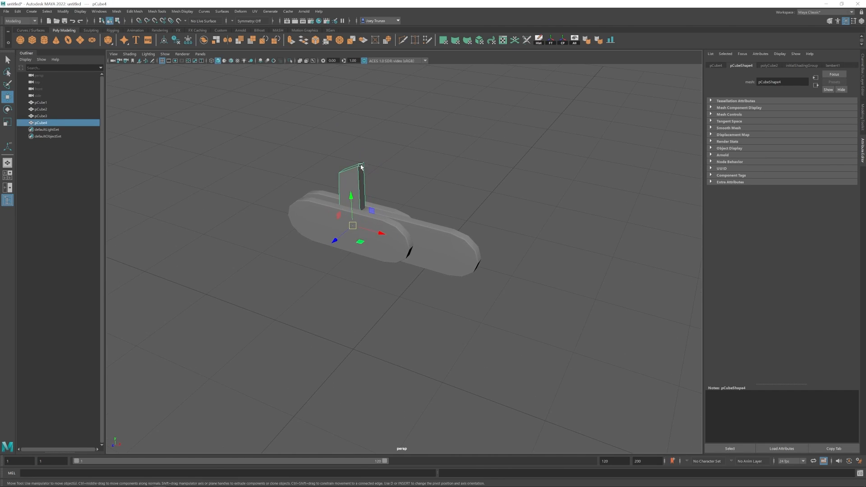
- Bevel the block's top edge with a fraction of 0.5 and 2 segments
right_drag(361, 167, 361, 142)
click(360, 164)
click(134, 11)
click(140, 36)
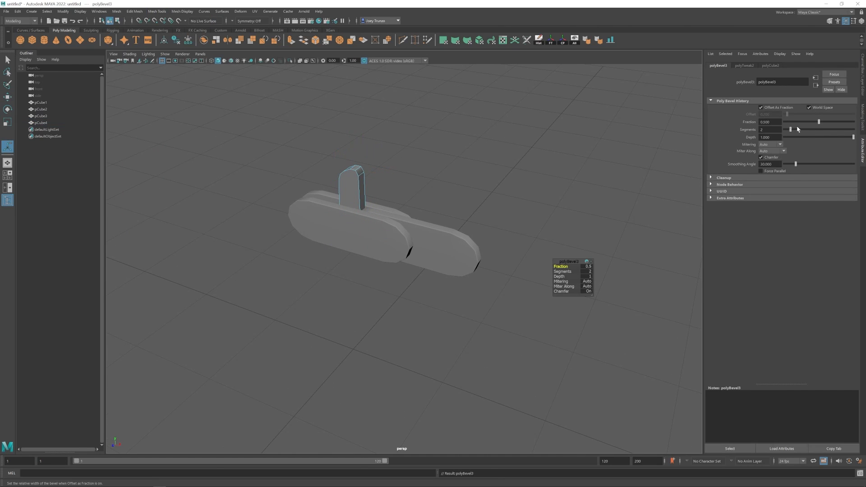
- Select the outline edge loops of the upright block and bevel them
alt+drag(447, 194, 375, 194)
double_click(368, 163)
alt+drag(369, 163, 383, 205)
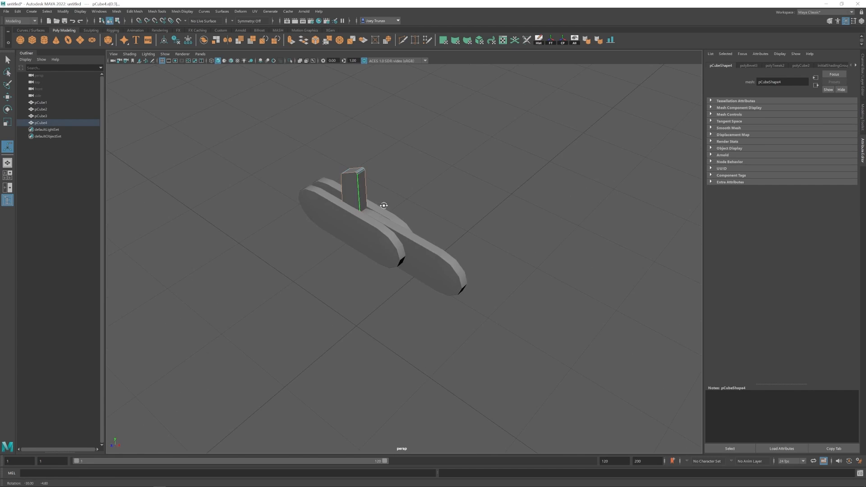
key(ctrl+b)
key(w)
click(501, 182)
- Shift the block's upper vertices sideways so it becomes a tooth with a slanted, pointed tip
scroll(427, 229, down, 5)
click(428, 229)
alt+drag(501, 182, 380, 195)
scroll(380, 221, up, 6)
click(380, 218)
right_drag(379, 195, 299, 167)
drag(316, 156, 393, 190)
drag(391, 152, 395, 152)
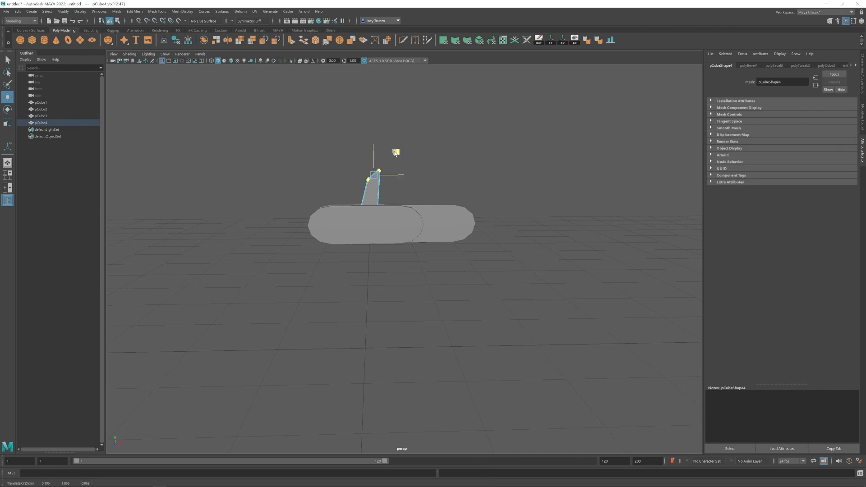
click(376, 188)
- Scale the whole tooth wider along the length of the link plates
scroll(379, 212, down, 5)
alt+drag(390, 264, 385, 249)
right_drag(385, 250, 451, 213)
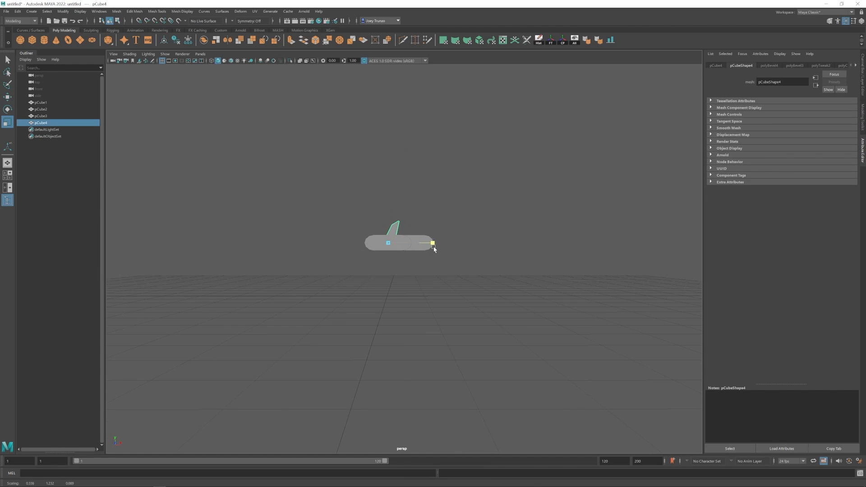
click(420, 207)
scroll(391, 230, up, 2)
click(410, 236)
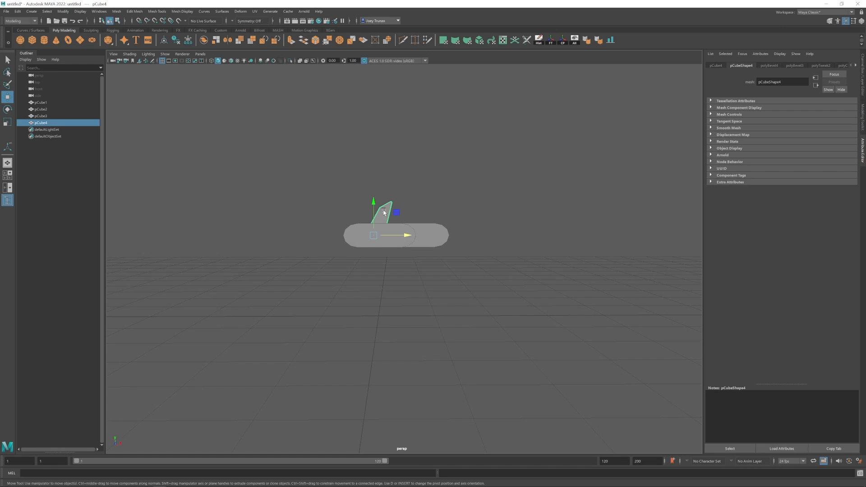
- Duplicate the tooth and move the copy lengthwise over the far end of the middle plate
key(ctrl+d)
drag(408, 235, 453, 236)
mouse_move(447, 240)
alt+mouse_down()
mouse_move(443, 263)
mouse_move(443, 243)
alt+mouse_up()
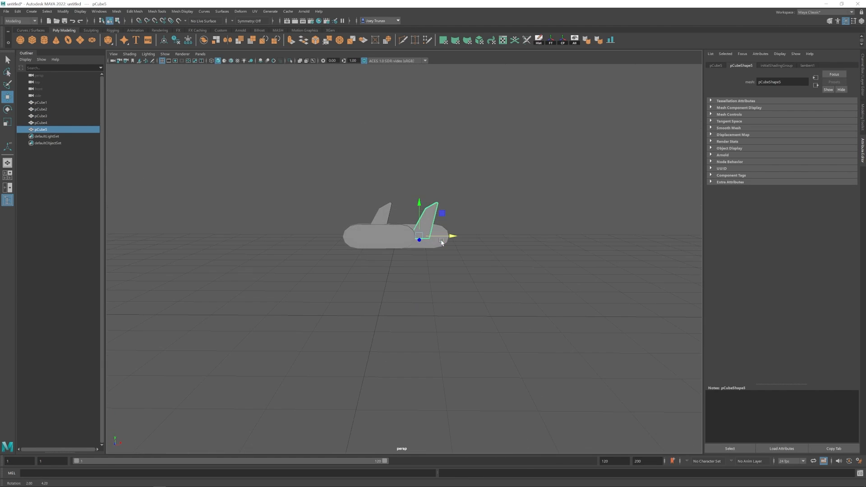
alt+middle_drag(442, 242, 353, 230)
- Duplicate the parallel plate pair and move the copies end to end with the originals, around the second tooth
key(ctrl+d)
drag(285, 212, 415, 229)
click(436, 213)
click(513, 215)
drag(532, 228, 410, 234)
- Move the second tooth's tip and shoulder vertices to give it a different, narrower pointed profile
alt+drag(407, 262, 401, 238)
right_drag(397, 211, 370, 211)
drag(381, 186, 400, 206)
scroll(401, 206, up, 2)
alt+right_drag(401, 207, 308, 207)
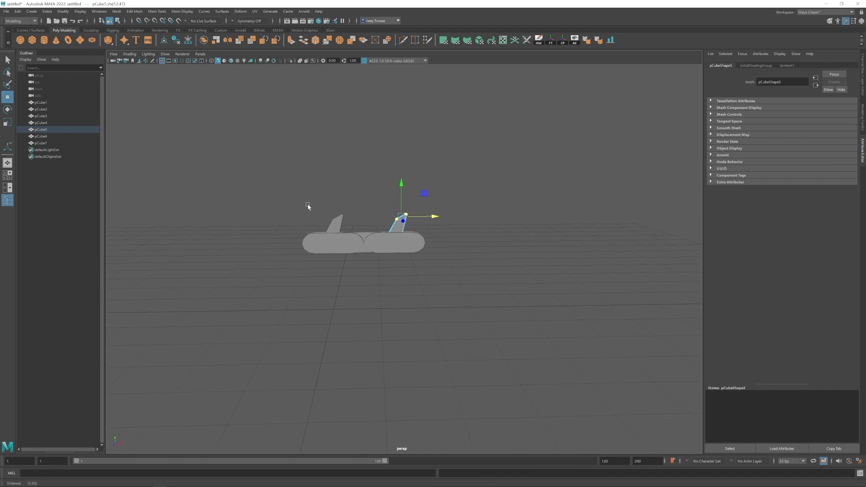
alt+drag(414, 288, 412, 229)
alt+middle_drag(383, 209, 411, 238)
alt+right_drag(410, 238, 435, 238)
drag(392, 222, 407, 239)
drag(422, 210, 431, 219)
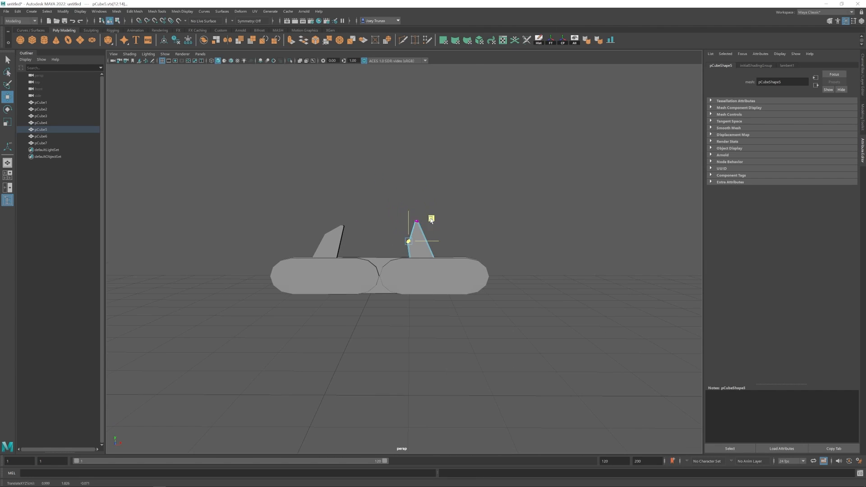
- Reposition and rotate the bevelled shoulder vertices of the second tooth to refine its front outline
alt+middle_drag(410, 246, 398, 251)
alt+right_drag(399, 251, 467, 289)
alt+middle_drag(467, 288, 485, 299)
drag(397, 216, 382, 191)
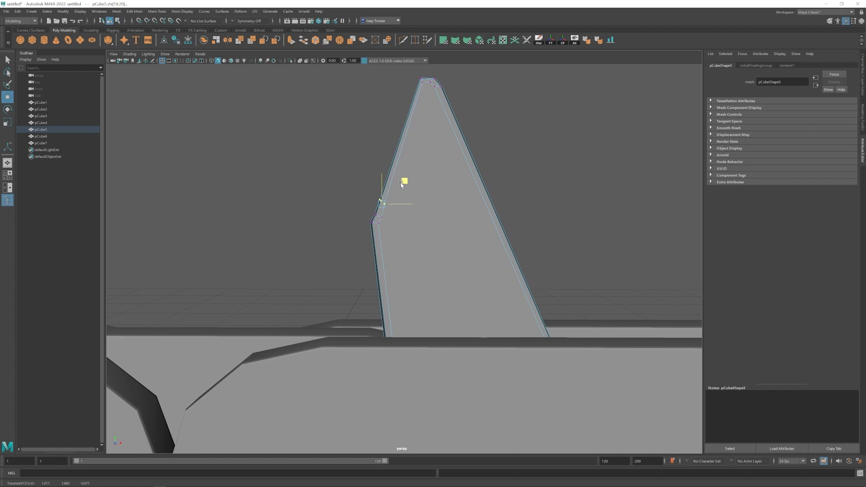
drag(358, 244, 395, 207)
alt+middle_drag(409, 200, 397, 237)
key(e)
drag(398, 107, 399, 149)
key(w)
- Rotate the whole second tooth so it leans back toward the far end of its plates
right_drag(440, 189, 478, 160)
click(486, 159)
alt+right_drag(541, 343, 448, 257)
click(412, 266)
alt+drag(449, 257, 428, 284)
key(w)
key(e)
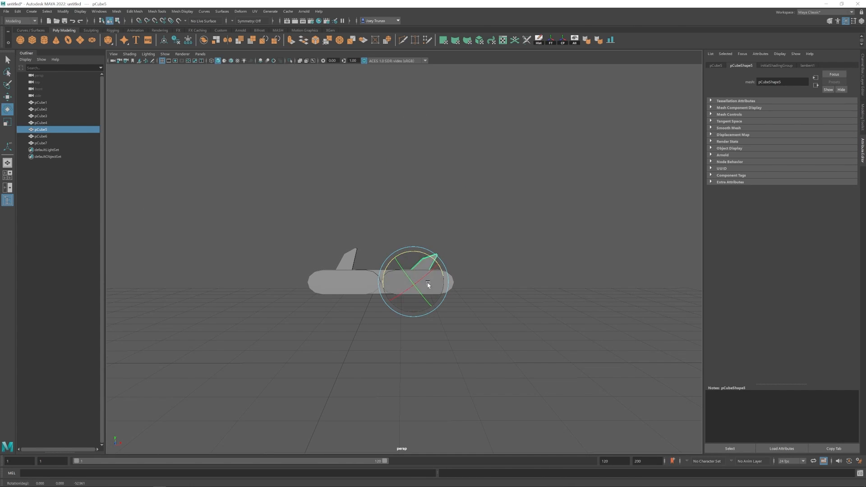
- Rotate the first tooth to a more upright angle than the second
click(348, 263)
key(r)
click(356, 234)
scroll(415, 344, down, 8)
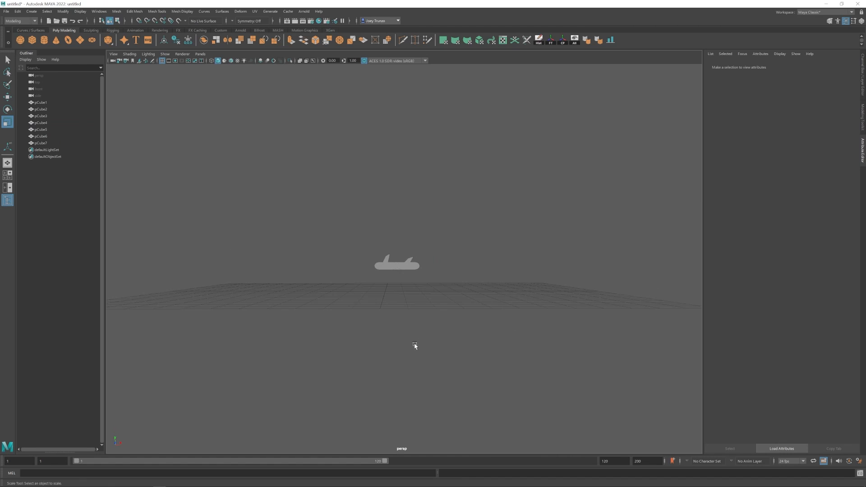
scroll(390, 262, up, 4)
click(364, 253)
key(e)
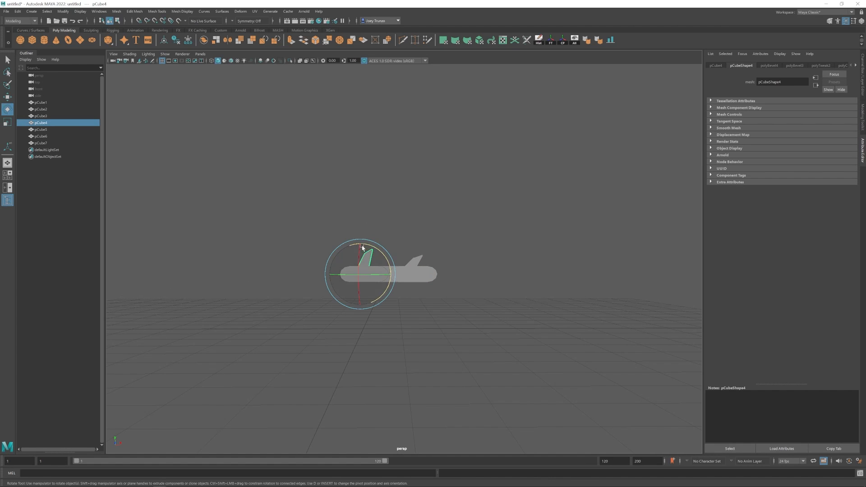
key(w)
- Slide the first tooth slightly along its plates to adjust its position
scroll(360, 294, up, 3)
alt+drag(360, 294, 350, 294)
drag(373, 273, 369, 273)
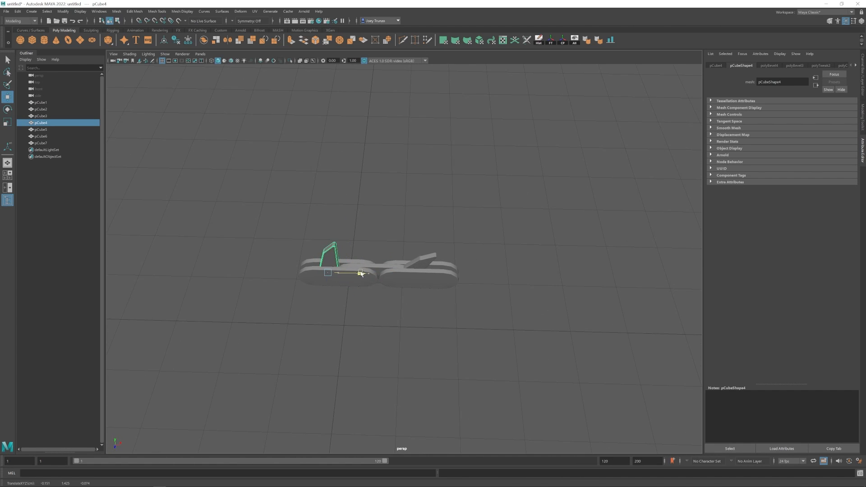
click(417, 309)
alt+drag(418, 309, 420, 257)
click(335, 265)
drag(360, 282, 363, 283)
click(413, 311)
- Try to duplicate the entire chain section and offset the copy along its length
alt+middle_drag(413, 285, 420, 257)
scroll(451, 235, down, 2)
drag(481, 208, 370, 259)
key(ctrl+d)
drag(419, 250, 300, 255)
key(ctrl+z)
key(ctrl+z)
- Duplicate the middle connecting plate and move the copy lengthwise to the open end of the second plate pair
click(429, 279)
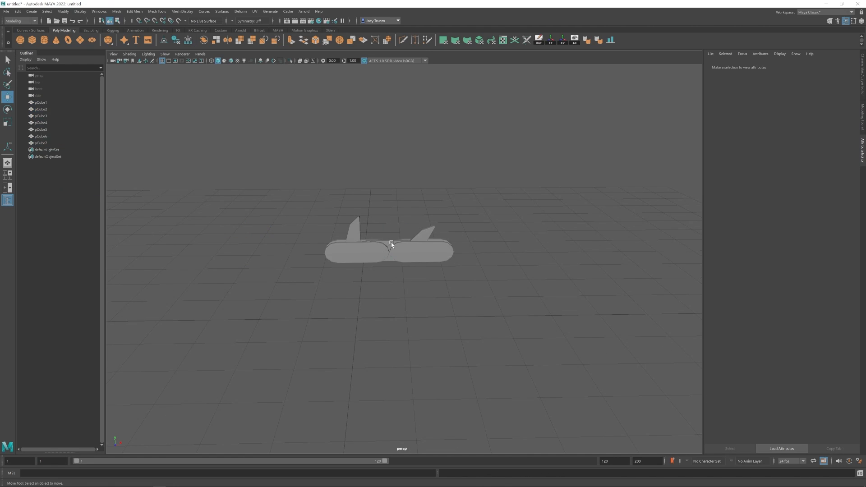
click(391, 244)
key(ctrl+d)
drag(441, 252, 480, 253)
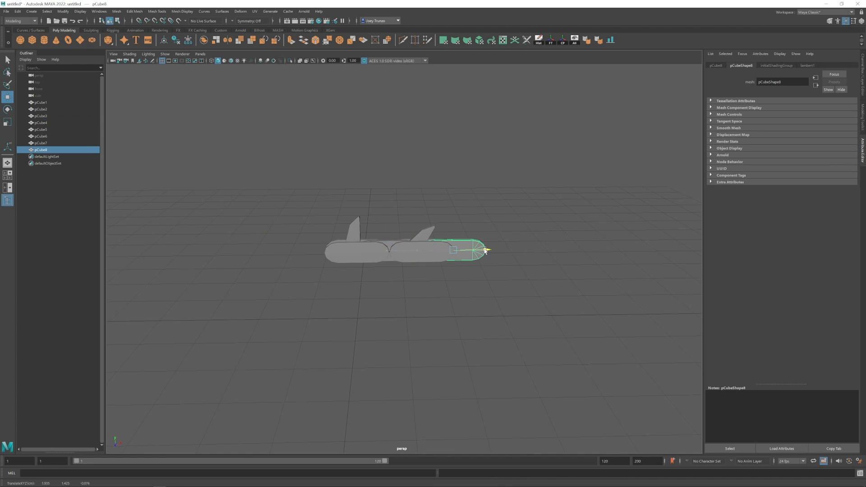
- Try to extend the chain by duplicating all eight parts and placing the copies end to end
alt+drag(521, 226, 365, 269)
key(ctrl+d)
drag(484, 252, 354, 262)
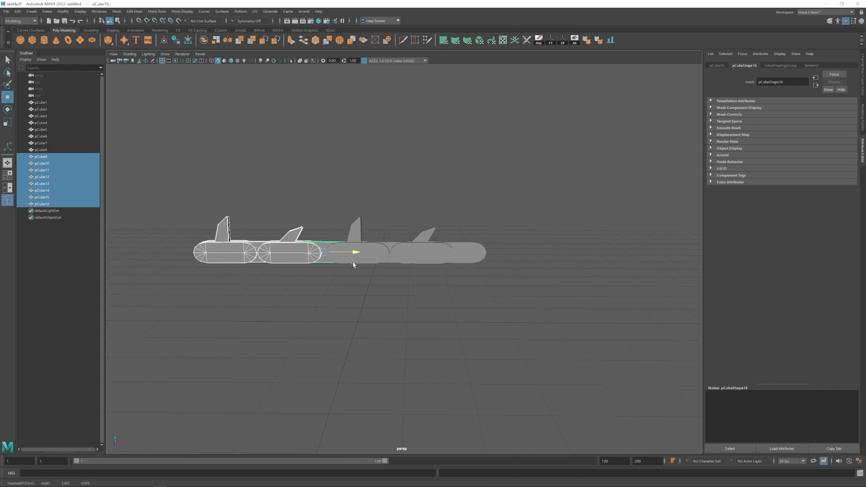
click(331, 204)
alt+drag(332, 204, 381, 263)
alt+right_drag(381, 263, 336, 294)
key(bracketleft)
key(ctrl+z)
key(ctrl+z)
key(ctrl+z)
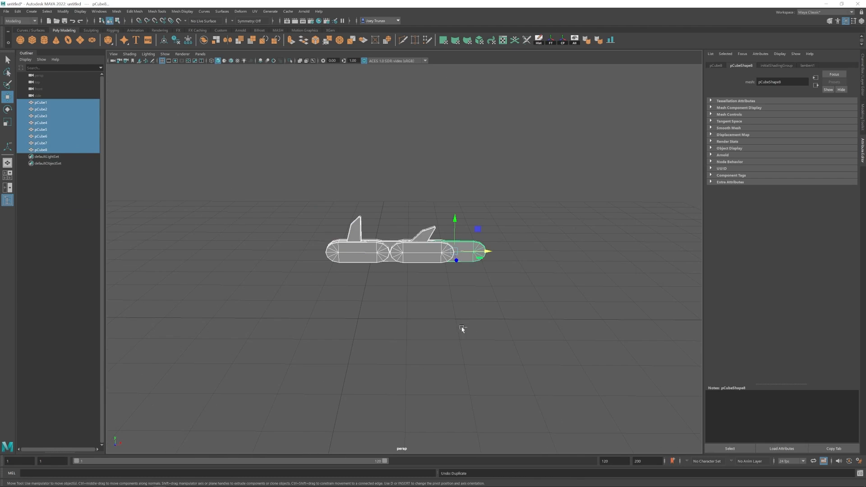
- Group all eight chain parts together and select the connecting plate at the open end
key(ctrl+g)
alt+right_drag(440, 273, 485, 281)
click(469, 251)
alt+drag(474, 280, 468, 276)
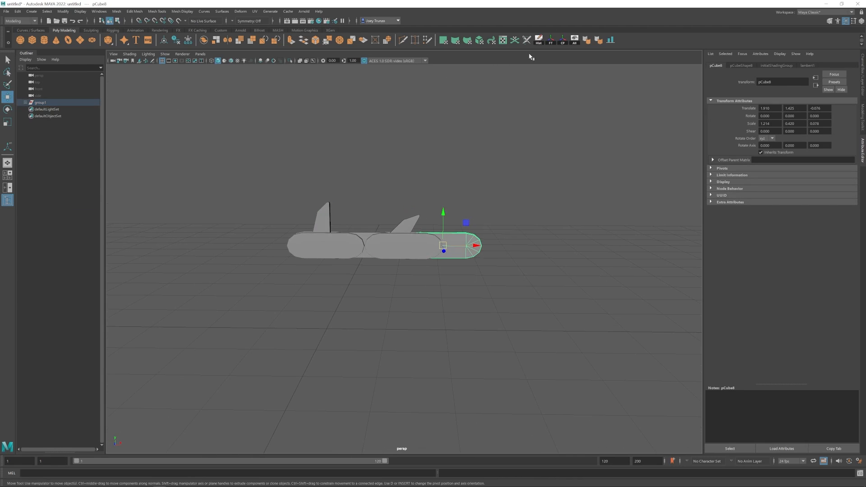
- Apply an automatic UV projection to the open-end connecting plate and show its UVs in the UV Editor
click(503, 40)
drag(338, 43, 582, 85)
click(254, 11)
click(280, 52)
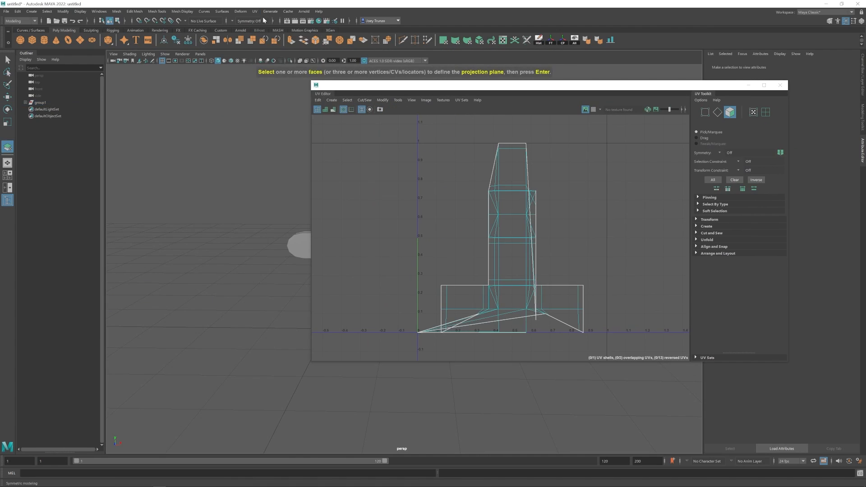
key(Return)
- Move and sew the plate's separate rim shells into one continuous UV strip
click(481, 207)
shift+double_click(537, 207)
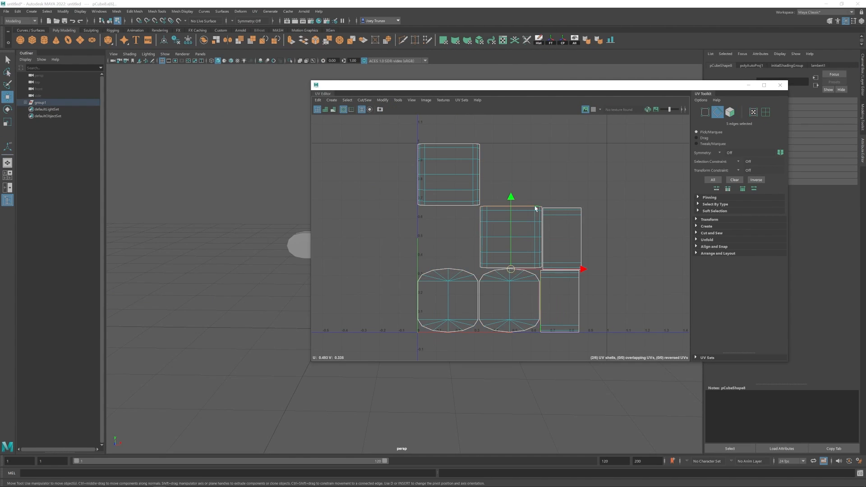
right_drag(527, 208, 561, 311)
click(481, 169)
shift+double_click(540, 169)
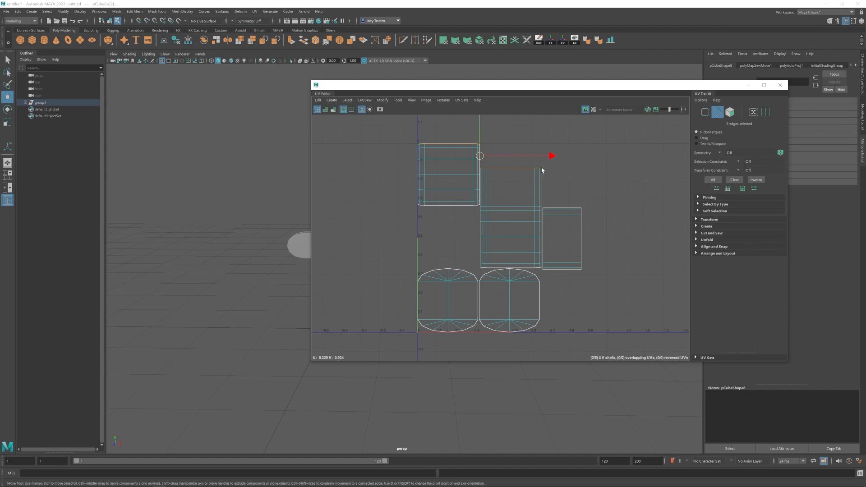
key(g)
alt+right_drag(593, 278, 608, 327)
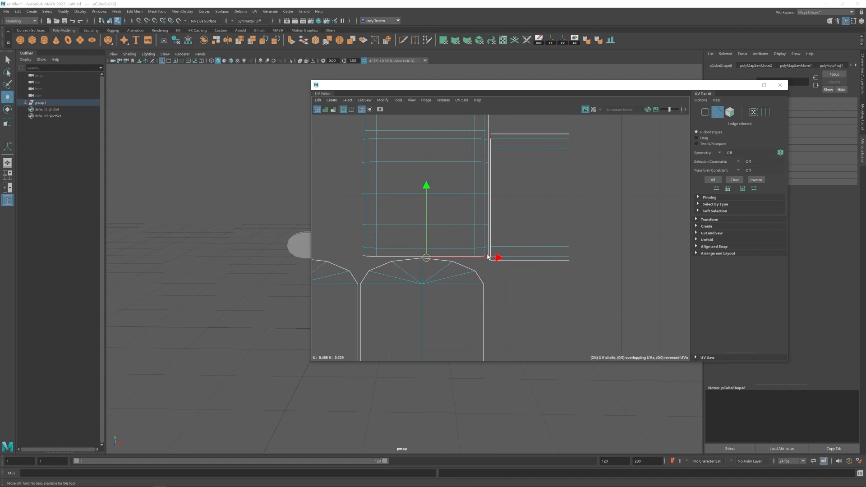
click(486, 256)
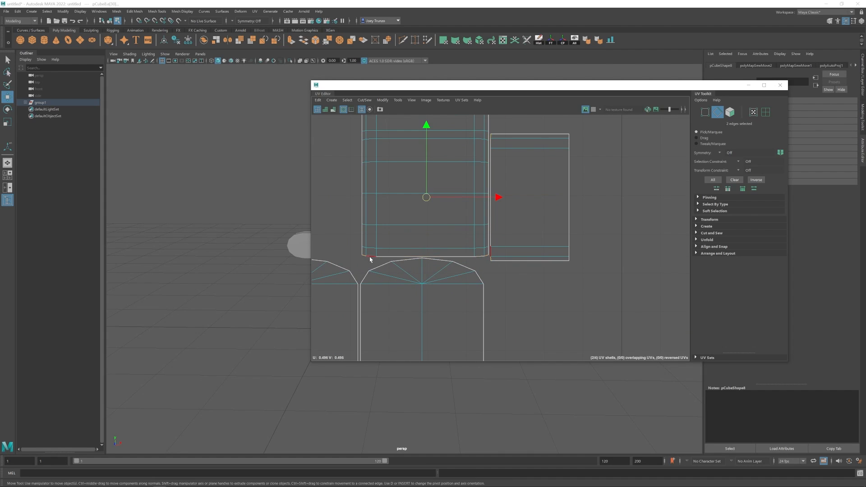
key(g)
- Lay out the plate's three UV shells within the UV tile and display the checker pattern on the model
alt+right_drag(536, 304, 440, 190)
drag(377, 154, 557, 345)
key(ctrl+l)
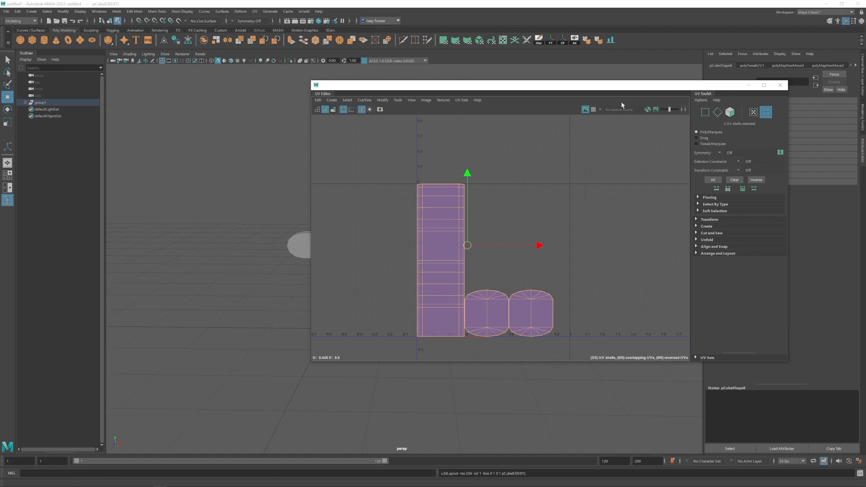
click(593, 109)
alt+middle_drag(217, 269, 145, 239)
alt+drag(145, 240, 158, 241)
key(ctrl+l)
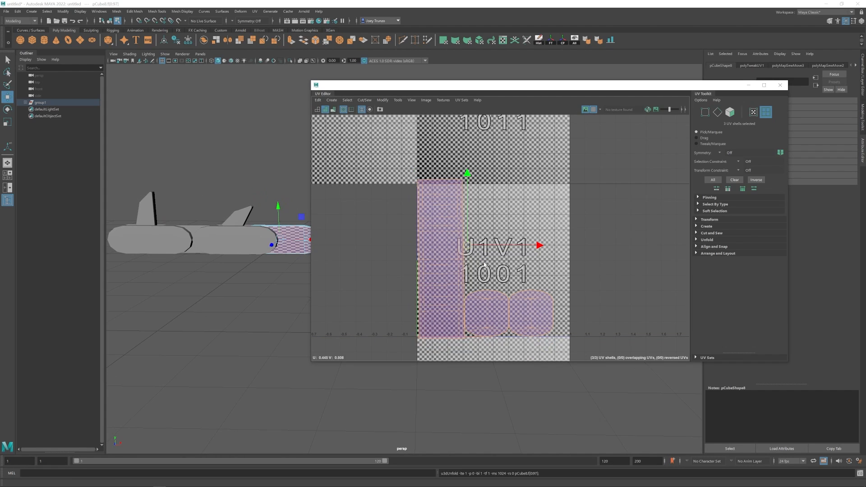
- Delete the plate's construction history and unfold all its UV shells again
click(539, 40)
right_drag(387, 203, 387, 181)
drag(387, 182, 583, 343)
key(ctrl+u)
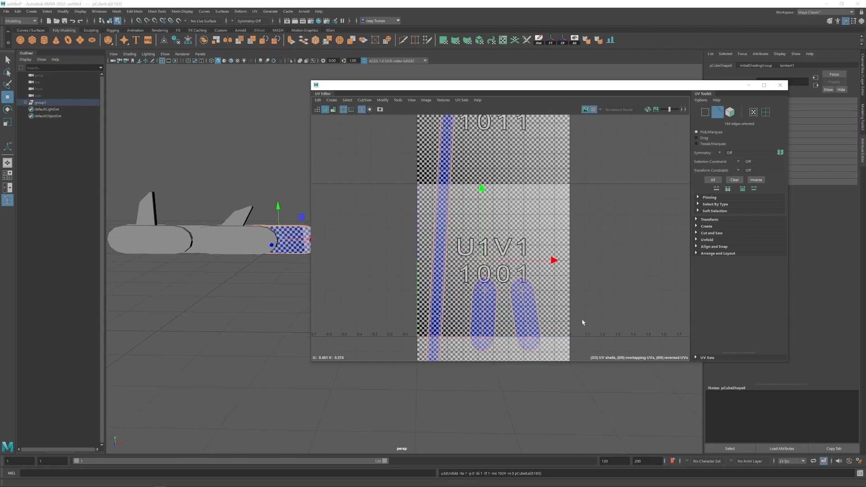
- Straighten the unfolded shells upright, lay them out again and turn off the checker display
key(ctrl+l)
right_drag(500, 247, 524, 271)
mouse_move(418, 186)
mouse_down()
mouse_move(391, 213)
mouse_move(404, 195)
mouse_up()
key(e)
click(594, 110)
click(427, 201)
click(437, 288)
drag(427, 237, 516, 339)
click(465, 280)
key(ctrl+l)
key(w)
click(516, 298)
scroll(479, 273, down, 4)
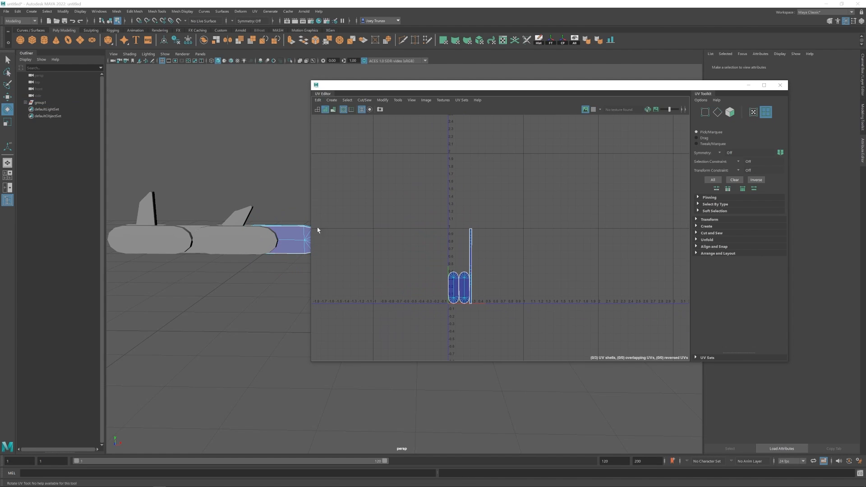
- Delete the hidden bottom face of the slanted tooth
right_drag(278, 235, 293, 219)
alt+middle_drag(251, 228, 237, 238)
click(225, 226)
right_drag(226, 227, 226, 248)
drag(178, 281, 233, 242)
key(Delete)
- Isolate the slanted tooth in the viewport and minimize the UV Editor
alt+middle_drag(178, 230, 185, 233)
right_drag(185, 233, 200, 218)
click(235, 226)
key(f)
alt+middle_drag(270, 239, 180, 208)
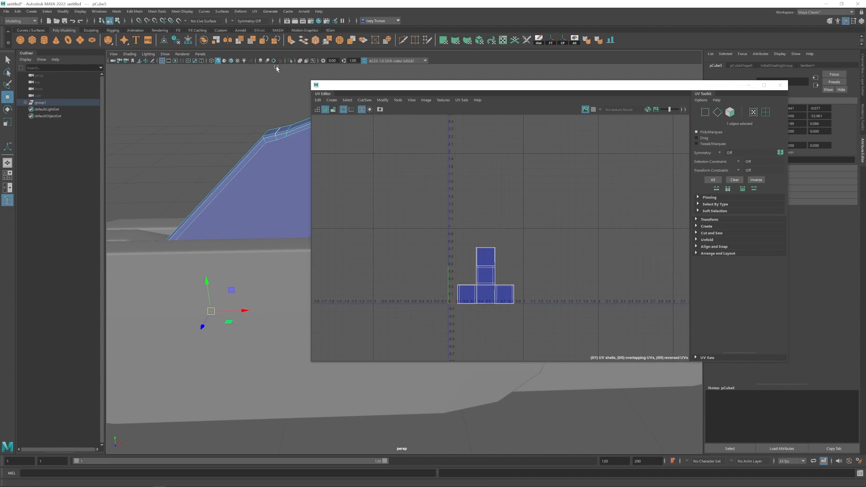
click(290, 61)
key(f)
click(749, 85)
- Scale the vertices at the slanted tooth's upper bend to adjust its bevel
right_drag(407, 245, 375, 245)
alt+drag(394, 170, 394, 168)
drag(371, 151, 386, 178)
key(ctrl+z)
alt+drag(408, 146, 407, 142)
drag(398, 166, 408, 151)
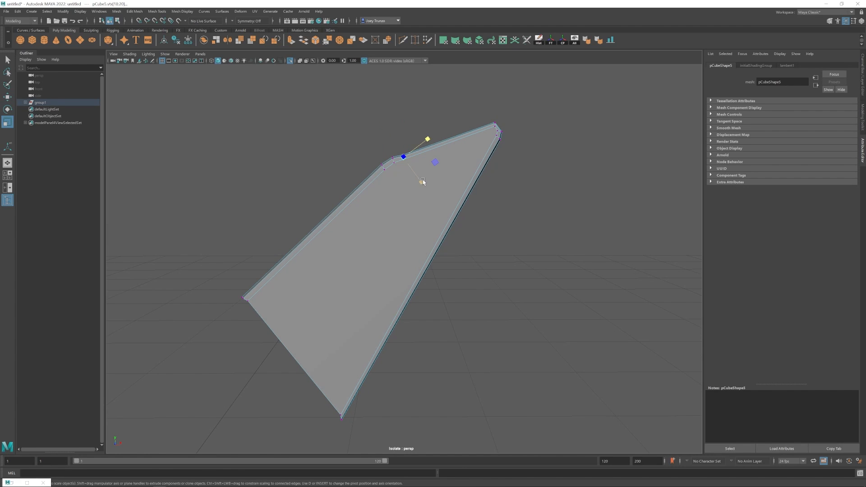
key(w)
scroll(435, 225, down, 5)
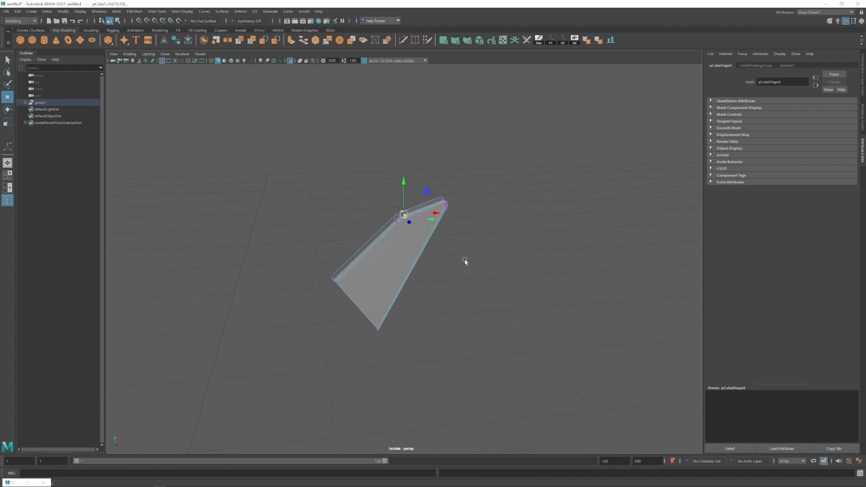
scroll(465, 260, up, 3)
alt+drag(419, 252, 400, 228)
right_drag(400, 228, 440, 204)
- Cut extra edges around the slanted tooth's tip corner with Multi-Cut
alt+drag(443, 226, 396, 252)
scroll(409, 269, up, 1)
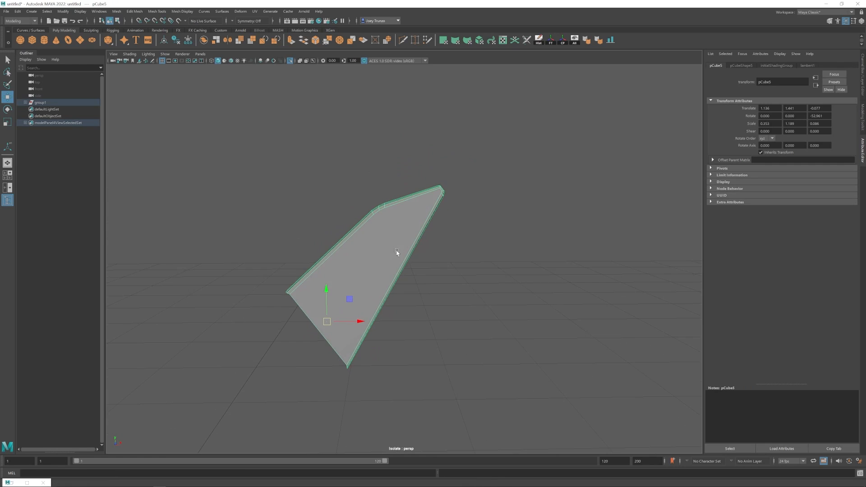
scroll(398, 253, up, 3)
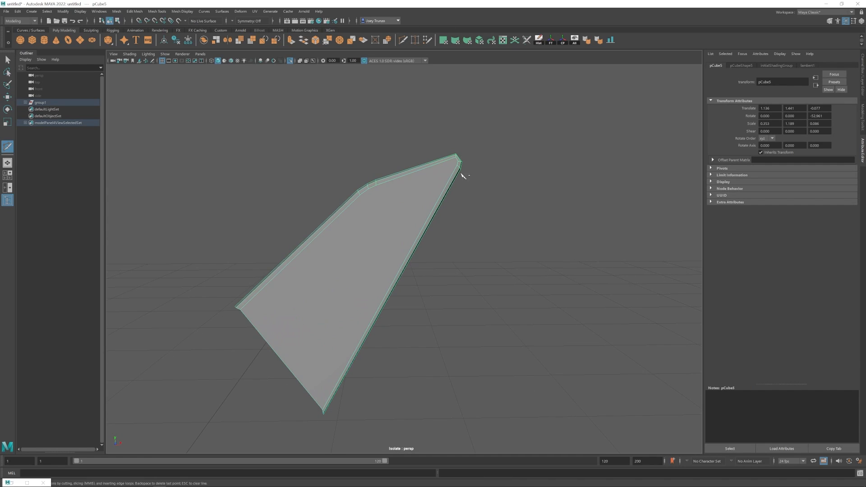
click(458, 167)
alt+drag(459, 167, 365, 169)
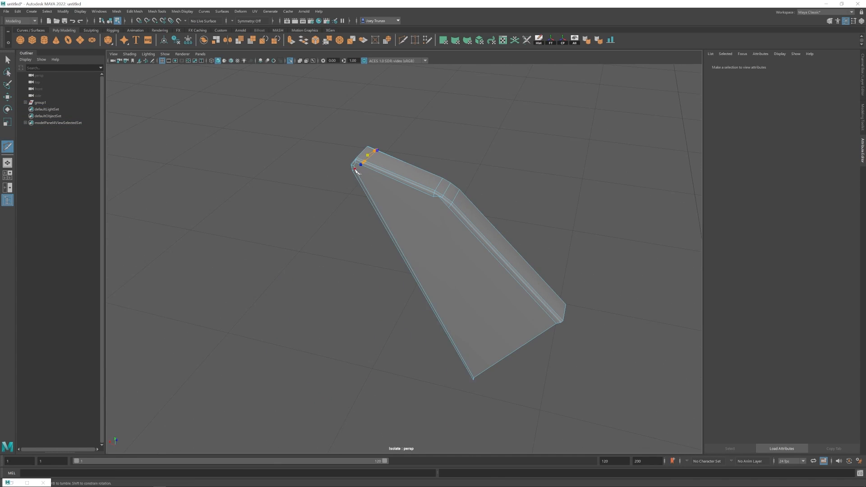
key(w)
click(441, 195)
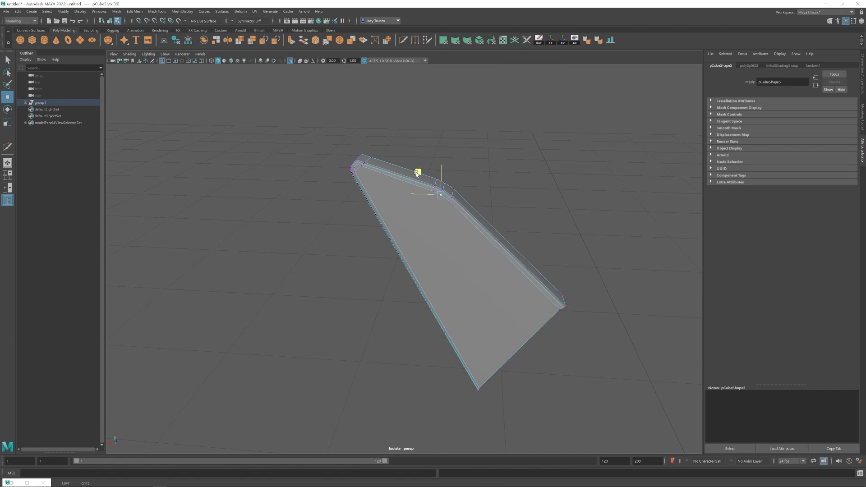
- Cut an edge from the slanted tooth's upper bend to its straight back edge and show the whole chain again
alt+drag(418, 174, 469, 252)
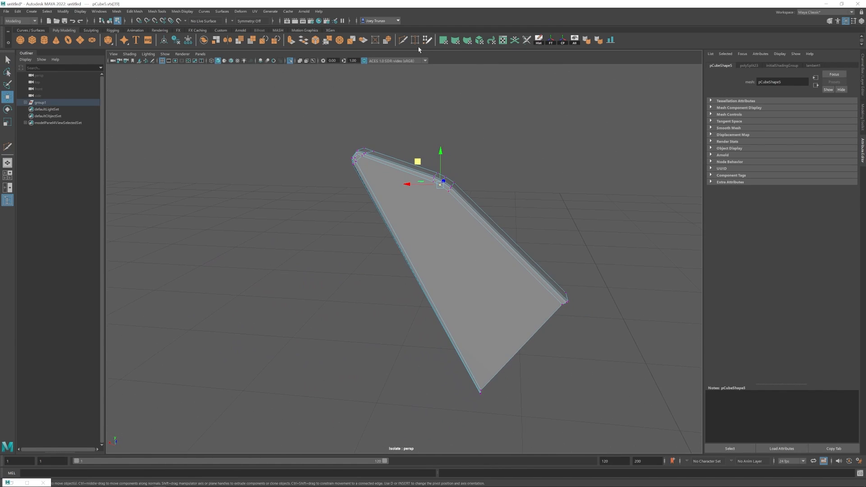
alt+drag(451, 193, 381, 246)
click(351, 190)
key(w)
right_drag(381, 246, 348, 244)
key(r)
drag(349, 216, 373, 238)
key(w)
right_drag(424, 244, 460, 217)
click(574, 286)
scroll(574, 286, down, 5)
click(291, 60)
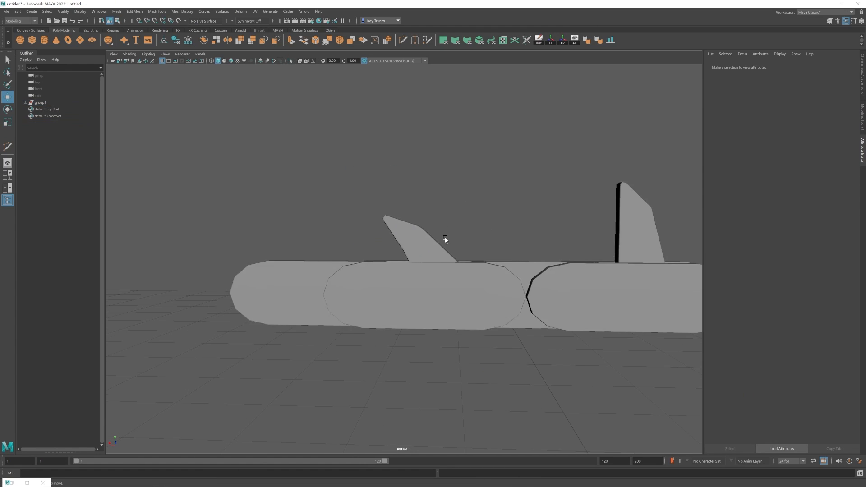
- Move the new vertices on the slanted tooth's back edge inward to put a slight bend in it
scroll(445, 240, down, 3)
alt+drag(445, 240, 481, 263)
scroll(480, 262, up, 6)
click(396, 245)
right_drag(396, 245, 364, 243)
drag(384, 228, 387, 272)
scroll(439, 242, up, 5)
key(w)
alt+drag(439, 242, 361, 237)
click(403, 225)
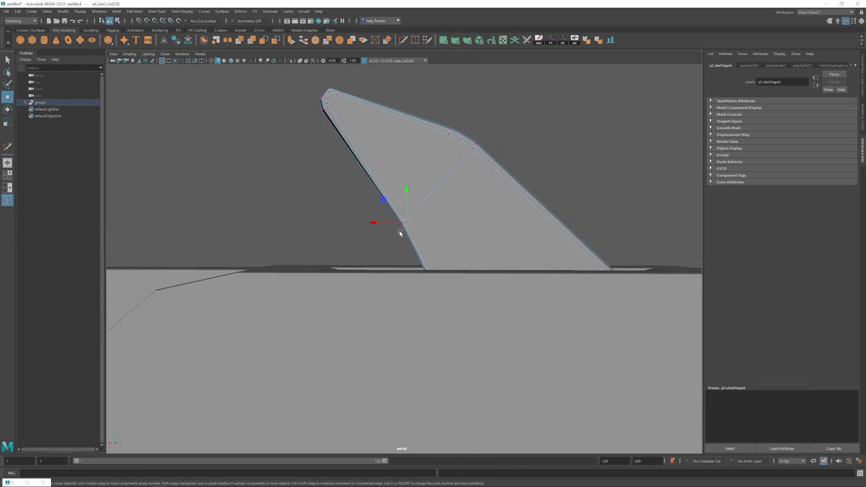
right_drag(406, 192, 456, 165)
click(580, 110)
- Examine the slanted tooth's reshaped back edge from several angles
scroll(576, 180, down, 5)
alt+drag(576, 226, 502, 239)
scroll(469, 255, up, 5)
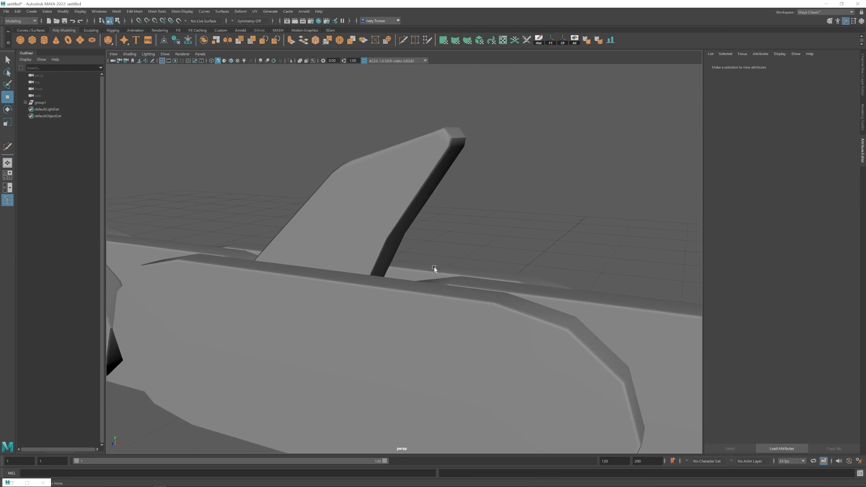
click(396, 243)
right_drag(397, 244, 397, 210)
click(396, 237)
alt+drag(396, 251, 429, 242)
right_drag(429, 242, 465, 217)
click(492, 203)
scroll(470, 212, down, 5)
- Cut additional edges into the slanted tooth with Multi-Cut
alt+drag(451, 225, 415, 213)
click(408, 219)
scroll(388, 237, up, 3)
click(404, 39)
click(411, 217)
click(422, 192)
alt+drag(451, 212, 329, 218)
click(429, 189)
key(w)
mouse_move(428, 192)
alt+mouse_down()
mouse_move(407, 221)
mouse_move(434, 198)
alt+mouse_up()
key(w)
alt+drag(346, 205, 377, 248)
scroll(381, 244, down, 5)
right_drag(377, 248, 413, 217)
click(470, 244)
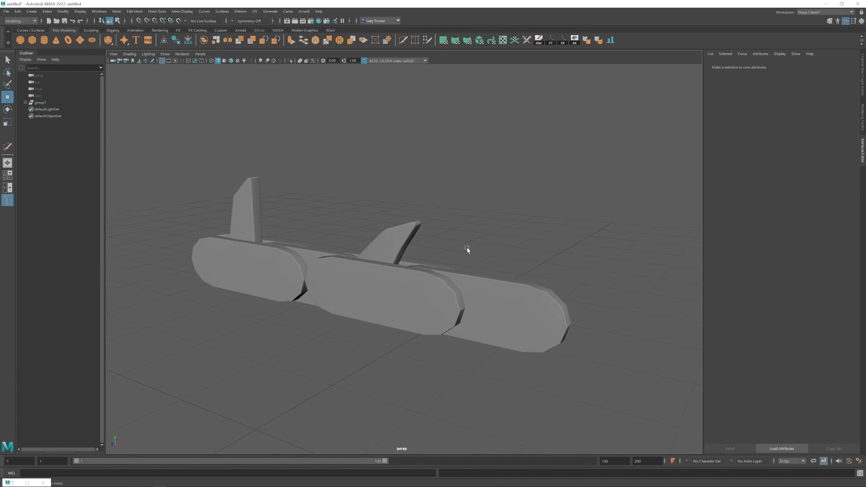
- Select the upright tooth and raise it slightly above the link plates
alt+drag(467, 249, 364, 232)
click(395, 251)
click(304, 251)
alt+middle_drag(304, 253, 399, 232)
scroll(415, 267, up, 4)
right_drag(400, 231, 308, 225)
drag(390, 278, 390, 270)
right_drag(409, 226, 458, 188)
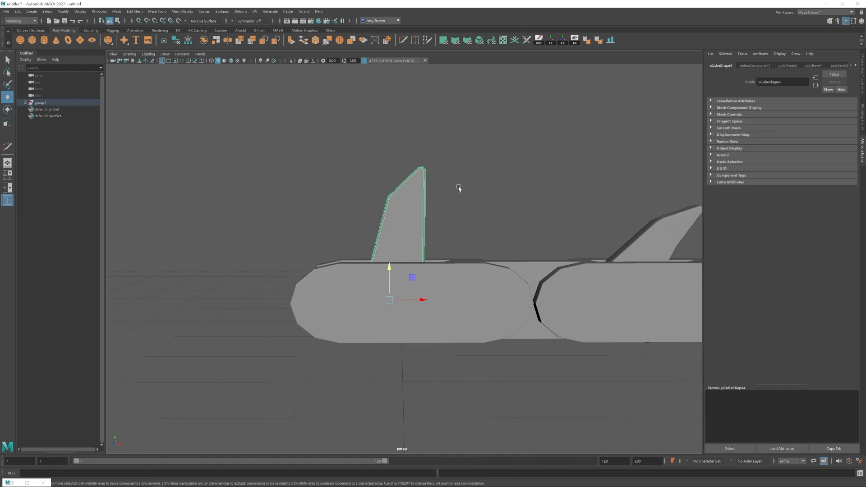
- Cut extra edges around the upright tooth's tip with Multi-Cut
alt+middle_drag(532, 264, 520, 305)
scroll(520, 306, up, 4)
click(403, 40)
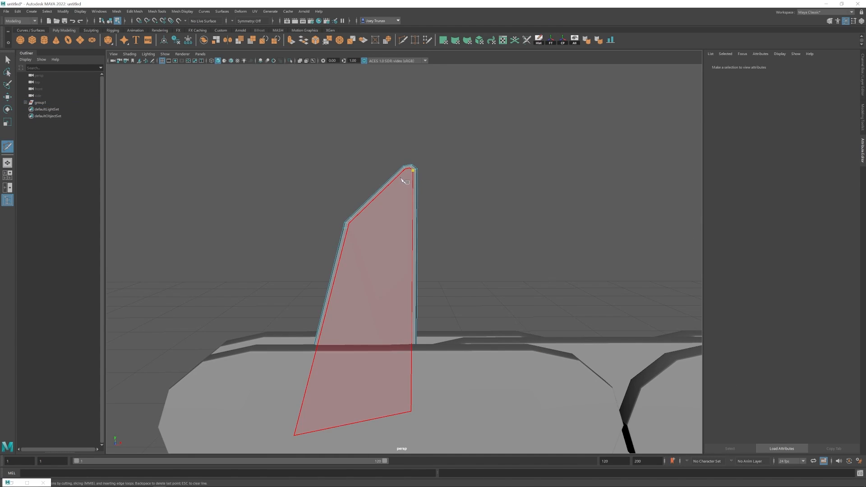
alt+drag(401, 175, 460, 203)
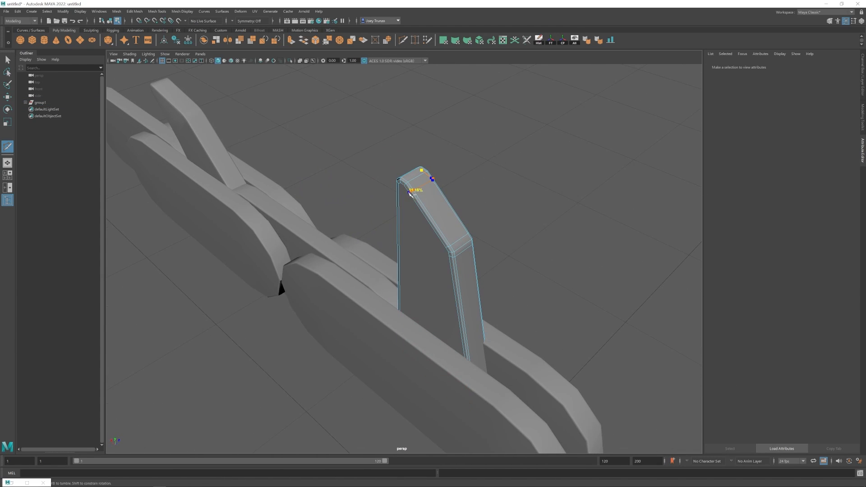
mouse_move(410, 193)
alt+mouse_down()
mouse_move(361, 194)
mouse_move(417, 193)
alt+mouse_up()
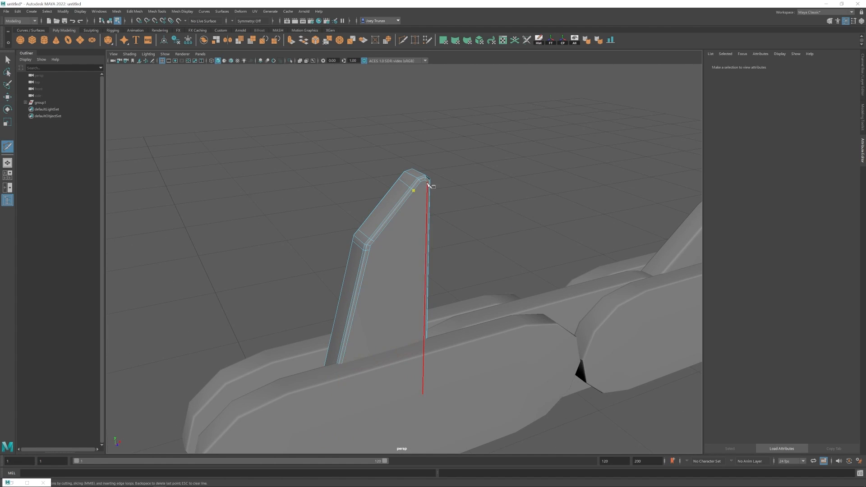
key(w)
- Adjust the upright tooth's tip vertices with the transform constraint set to Edge and add another Multi-Cut edge
alt+drag(432, 213, 403, 181)
scroll(403, 181, up, 3)
drag(396, 173, 381, 223)
click(862, 117)
key(ctrl+shift+x)
click(493, 192)
key(Return)
alt+drag(443, 203, 395, 246)
key(w)
scroll(394, 246, down, 5)
right_drag(445, 215, 489, 172)
click(489, 172)
- Restore the UV Editor and place it beside the chain to check the link plates' UVs
alt+drag(490, 172, 443, 259)
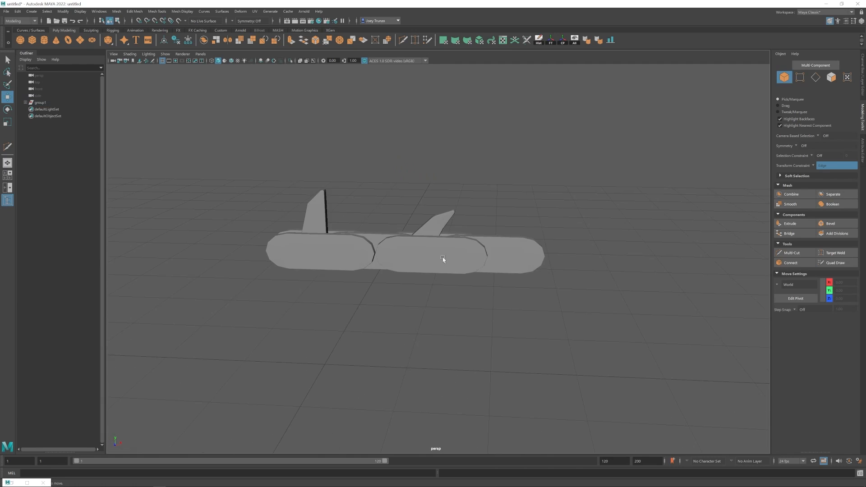
click(503, 251)
alt+drag(505, 253, 462, 291)
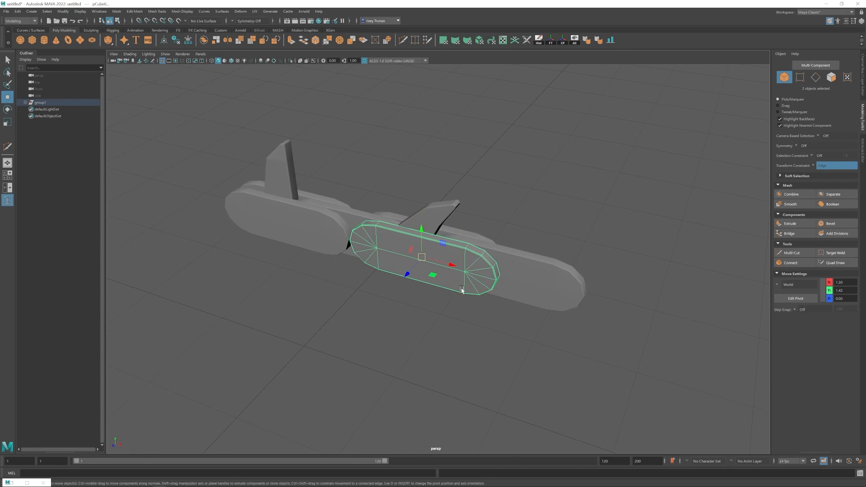
click(12, 483)
drag(448, 84, 682, 117)
- Replace a link plate on the chain's far side with a moved duplicate of the UV-mapped plate
alt+drag(468, 251, 363, 251)
click(390, 248)
key(ctrl+d)
drag(354, 215, 371, 207)
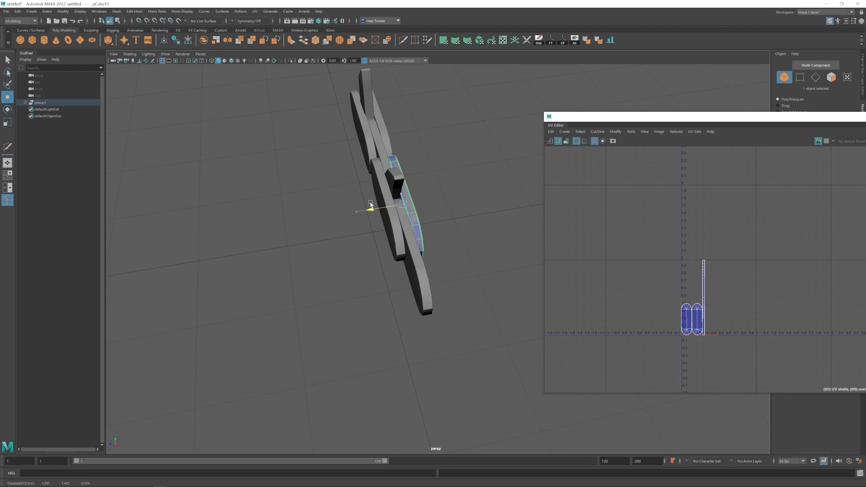
alt+drag(508, 218, 454, 221)
key(Delete)
- Select two link plates and duplicate them together
click(453, 220)
shift+click(452, 248)
alt+drag(388, 228, 342, 245)
key(ctrl+d)
- Hide the selected pair of link plates to check what lies behind them, and unhide all objects again
alt+drag(342, 245, 344, 259)
alt+middle_drag(344, 258, 417, 242)
alt+drag(357, 251, 359, 222)
click(345, 207)
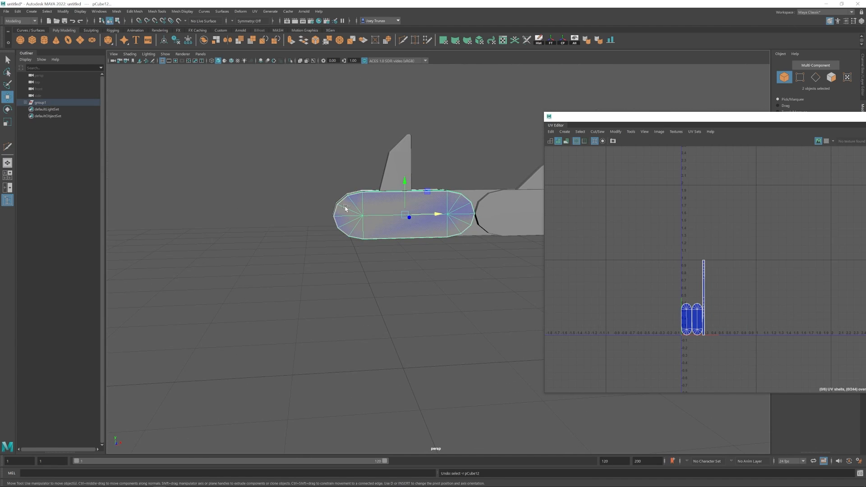
key(ctrl+h)
click(575, 39)
scroll(394, 217, down, 2)
alt+middle_drag(394, 217, 291, 228)
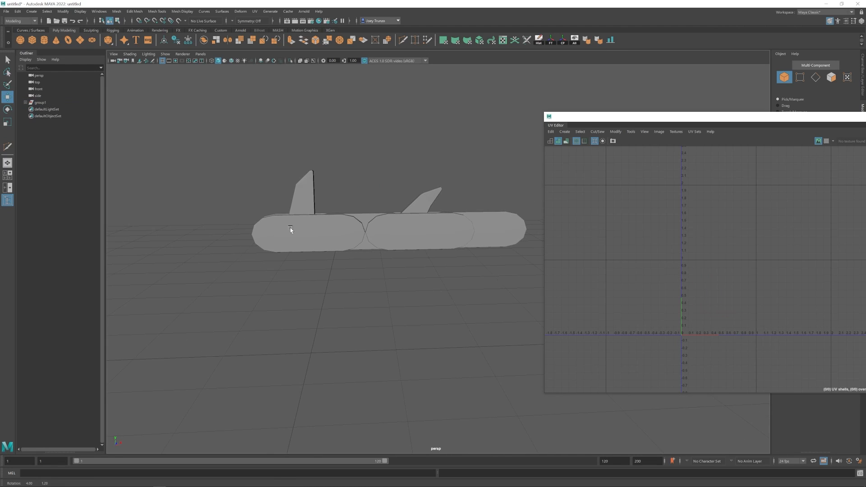
click(301, 199)
click(254, 11)
click(266, 41)
key(ctrl+z)
key(q)
click(352, 163)
key(w)
click(296, 212)
- Apply automatic UV mapping to the angled tooth and repeat it on the upright tooth
click(427, 204)
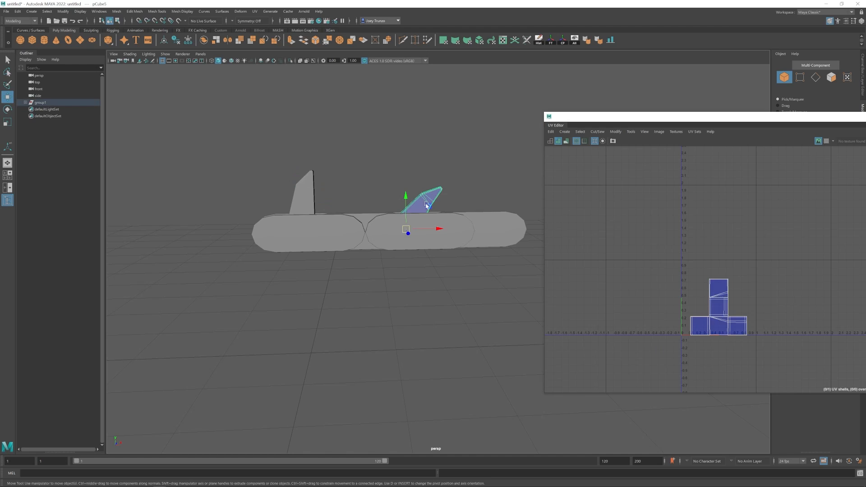
click(255, 11)
click(267, 50)
click(301, 189)
key(g)
click(298, 174)
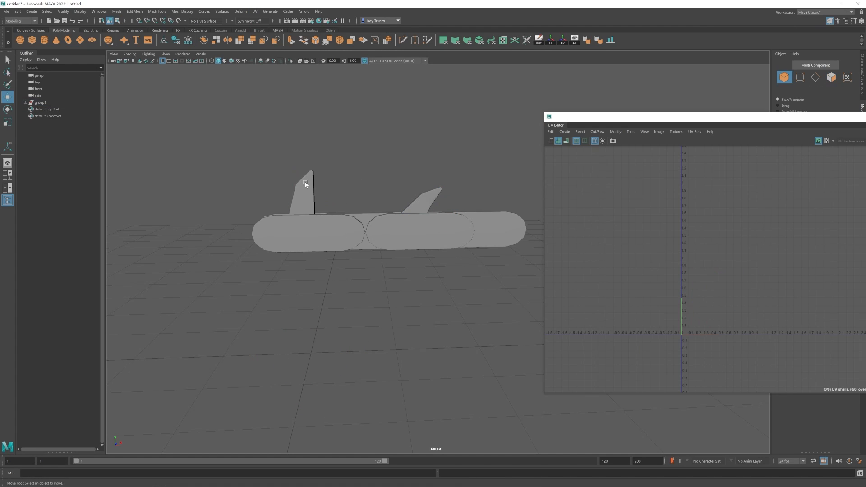
- Select both teeth and lay out all of their UV shells together
drag(310, 176, 447, 195)
right_drag(676, 261, 693, 276)
drag(673, 255, 786, 354)
key(ctrl+l)
- Move the UV Editor window clear of the chain and widen its UV view for rotating the tooth shells
click(697, 315)
key(e)
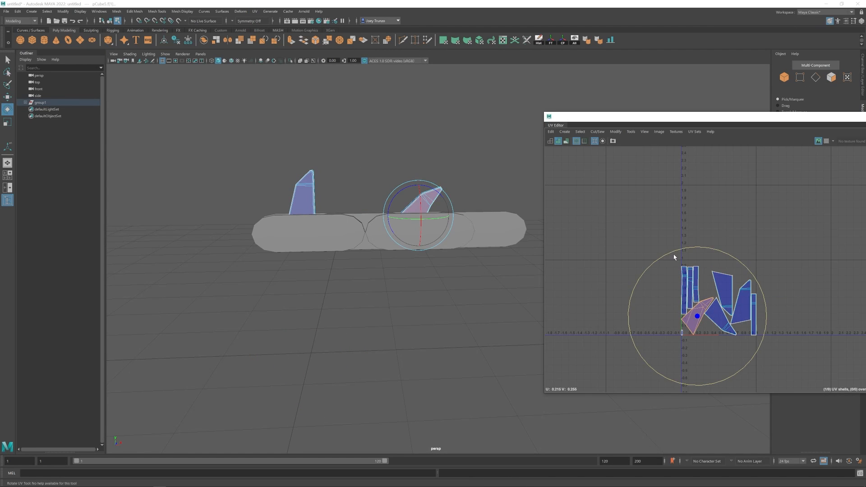
key(ctrl+z)
drag(777, 116, 600, 92)
alt+right_drag(547, 280, 642, 296)
drag(367, 208, 576, 208)
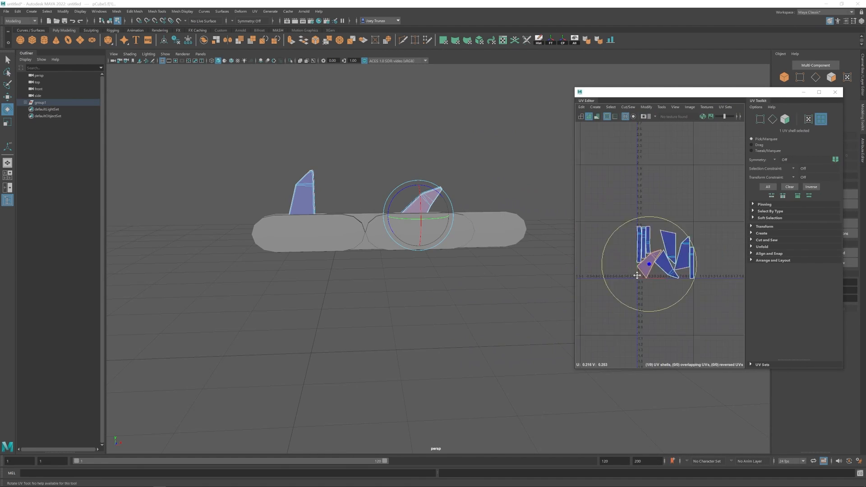
scroll(648, 294, up, 3)
drag(746, 244, 778, 244)
- Rotate the slanted tooth UV shells towards upright and lay out all the tooth shells again
drag(635, 229, 570, 249)
click(673, 261)
drag(660, 234, 644, 206)
click(675, 198)
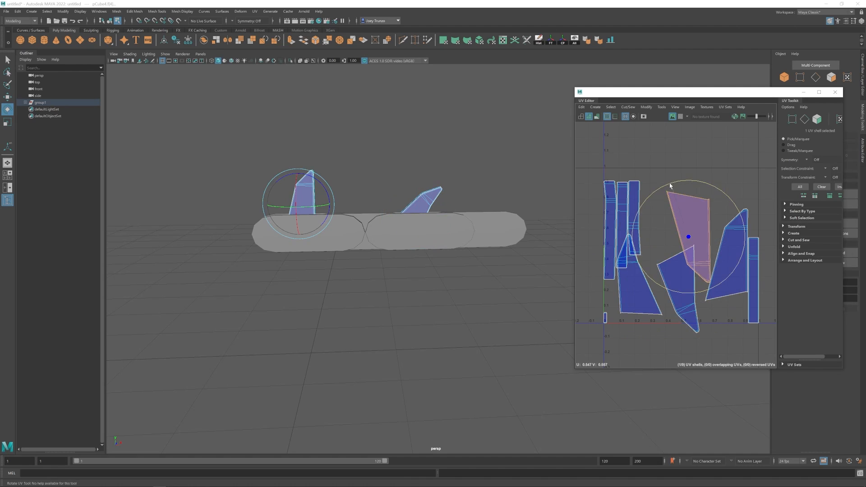
drag(674, 323, 767, 336)
key(ctrl+l)
- Rotate two more large tooth side shells to match the others and repack all the tooth UV shells
click(722, 282)
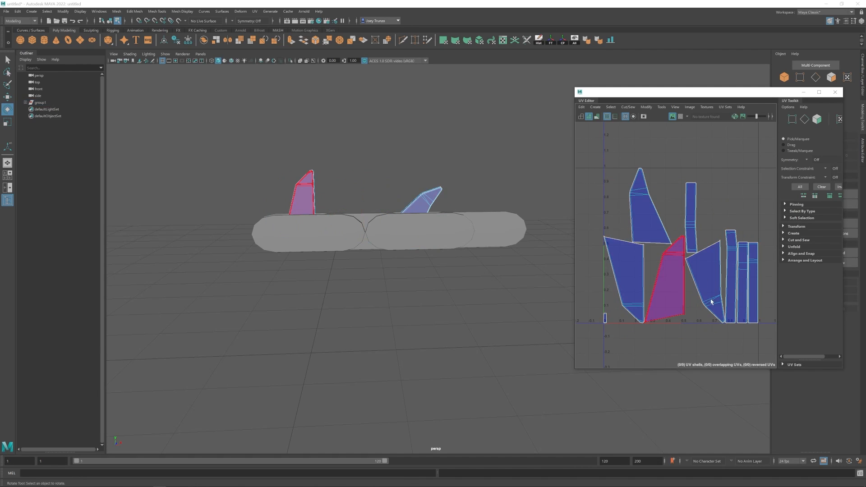
alt+middle_drag(712, 302, 708, 300)
click(663, 288)
drag(650, 224, 678, 352)
click(700, 277)
drag(688, 225, 677, 386)
drag(603, 187, 771, 360)
key(ctrl+l)
- Select the whole chain segment and display the UVs of all its plates and teeth together
scroll(674, 273, down, 3)
key(w)
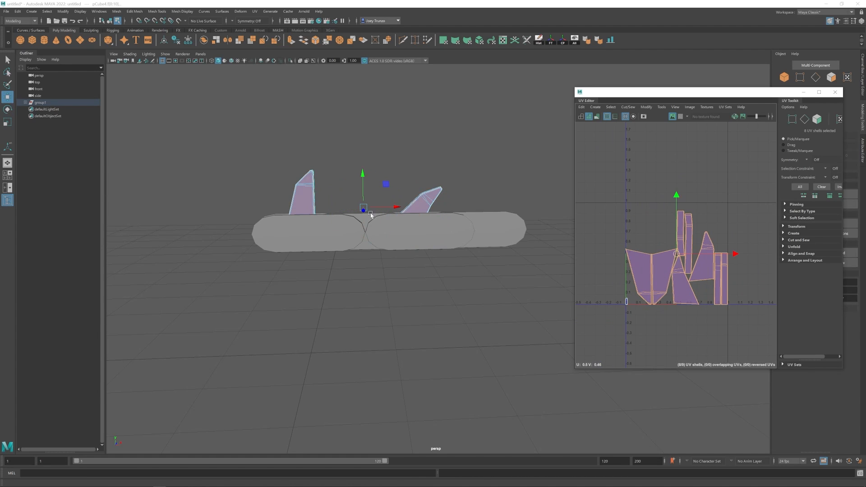
key(F8)
click(280, 180)
drag(280, 181, 496, 260)
key(F8)
right_drag(418, 208, 431, 167)
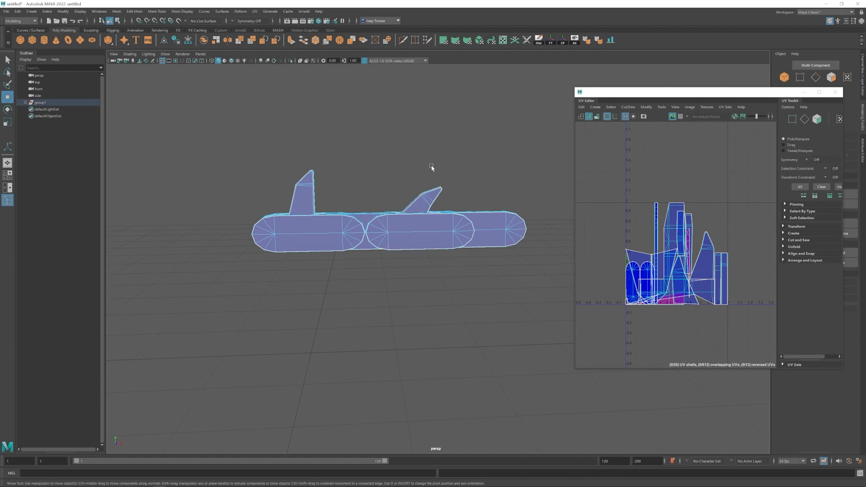
- Duplicate the link plate at the chain's far end and move the copy along to the neighbouring link
click(366, 219)
alt+drag(367, 220, 347, 233)
click(510, 237)
key(ctrl+d)
drag(509, 237, 383, 233)
mouse_move(383, 233)
alt+mouse_down()
mouse_move(404, 264)
mouse_move(393, 265)
mouse_move(391, 244)
alt+mouse_up()
click(425, 206)
click(448, 203)
- Select the whole chain, pick out the link plates' UV shells, and move them above the tooth shells
alt+drag(449, 212, 446, 194)
scroll(438, 226, down, 2)
drag(297, 180, 532, 289)
right_drag(653, 262, 677, 275)
ctrl+click(644, 259)
mouse_move(626, 246)
mouse_down()
mouse_move(658, 267)
mouse_move(635, 254)
mouse_up()
ctrl+click(662, 263)
key(r)
key(w)
mouse_move(641, 254)
mouse_down()
mouse_move(641, 216)
mouse_move(610, 270)
mouse_move(640, 231)
mouse_up()
- Select all of the chain's UV shells and reposition them together in UV space
ctrl+click(624, 258)
click(696, 202)
scroll(587, 216, down, 1)
drag(588, 197, 736, 325)
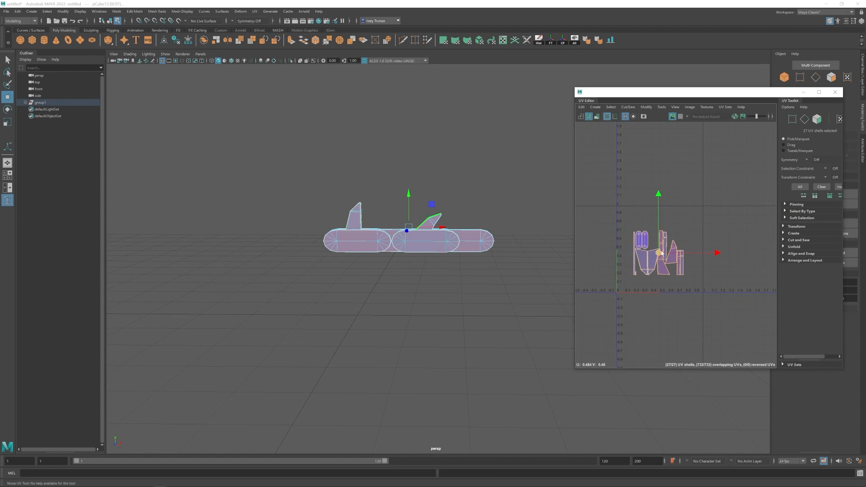
drag(657, 253, 728, 315)
- Rename the chain group to Blade_01 and save the scene as chainsaw_01.mb
click(41, 102)
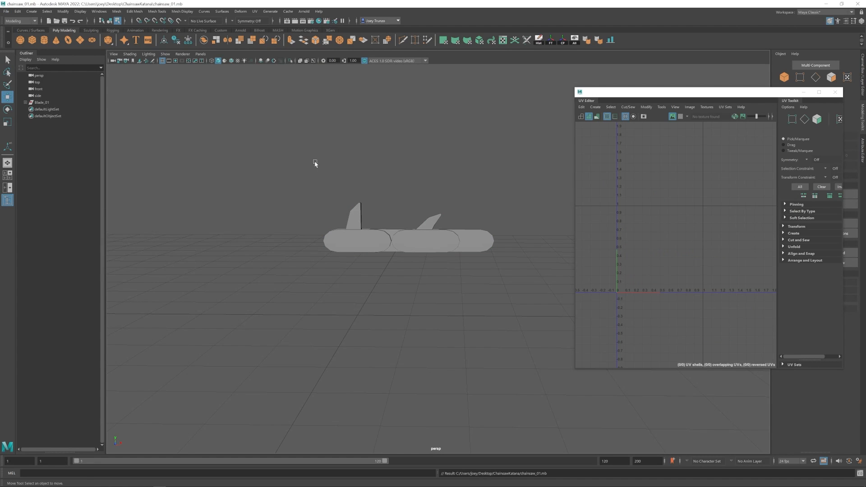
alt+middle_drag(459, 255, 440, 237)
alt+right_drag(439, 238, 392, 236)
alt+middle_drag(391, 237, 369, 213)
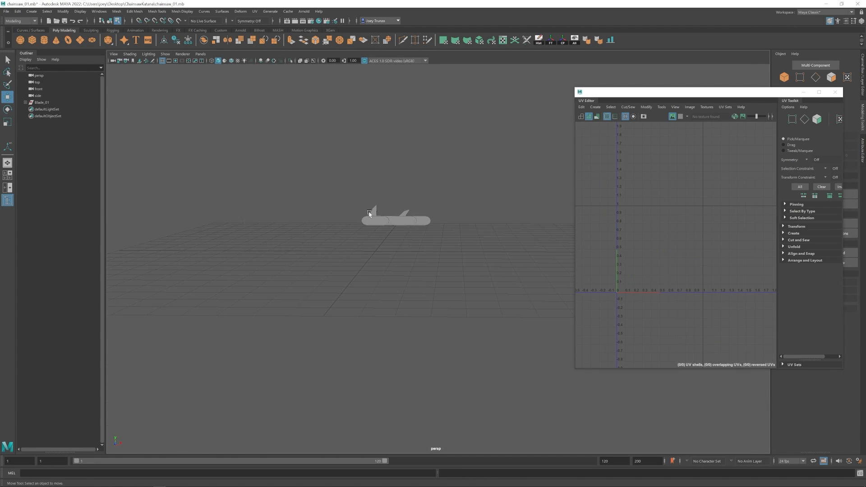
- Select the Blade_01 group, show its attributes, and move the UV Editor out of the viewport
click(42, 102)
click(862, 146)
drag(767, 92, 0, 80)
alt+drag(409, 246, 414, 226)
alt+right_drag(413, 226, 536, 296)
click(536, 296)
click(327, 209)
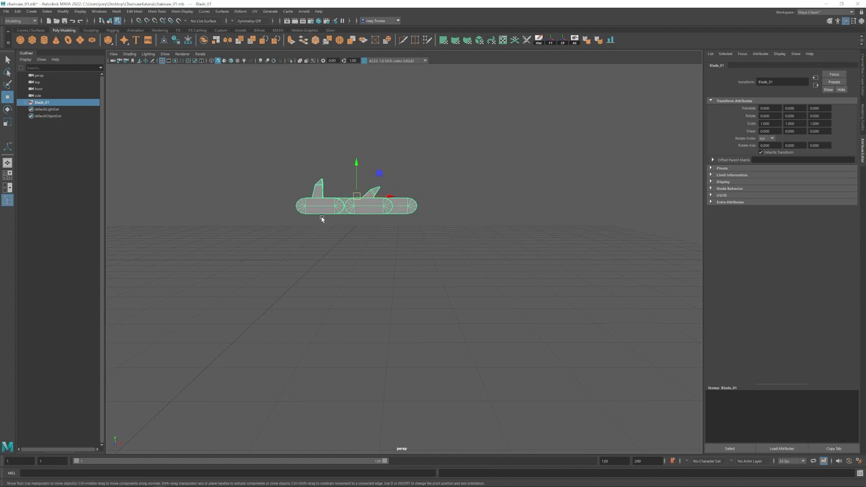
- Create a NURBS circle, rotate it 90 degrees about X to stand upright, and scale it to about 4.87
alt+right_drag(323, 218, 342, 144)
click(26, 31)
click(20, 40)
key(e)
alt+drag(383, 206, 537, 283)
key(r)
alt+right_drag(537, 283, 456, 294)
alt+middle_drag(457, 293, 435, 292)
key(w)
- Move the circle's control vertices at both ends outward along X to stretch it into a long oval
right_drag(505, 220, 413, 221)
drag(408, 180, 456, 312)
drag(466, 246, 589, 246)
drag(289, 164, 349, 312)
alt+right_drag(397, 288, 343, 266)
alt+middle_drag(397, 257, 408, 234)
drag(408, 232, 323, 232)
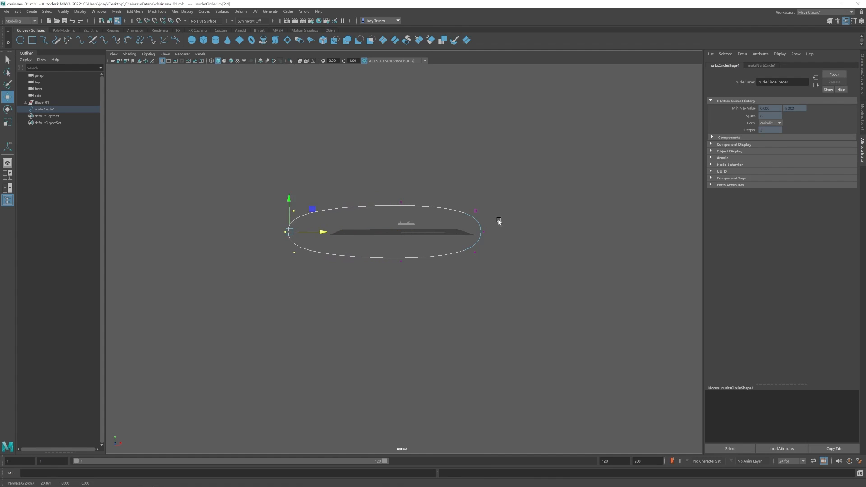
drag(512, 232, 592, 232)
- Shift the oval's middle control vertices to its centre along X and scale them closer together vertically
alt+middle_drag(456, 239, 418, 232)
drag(343, 176, 420, 286)
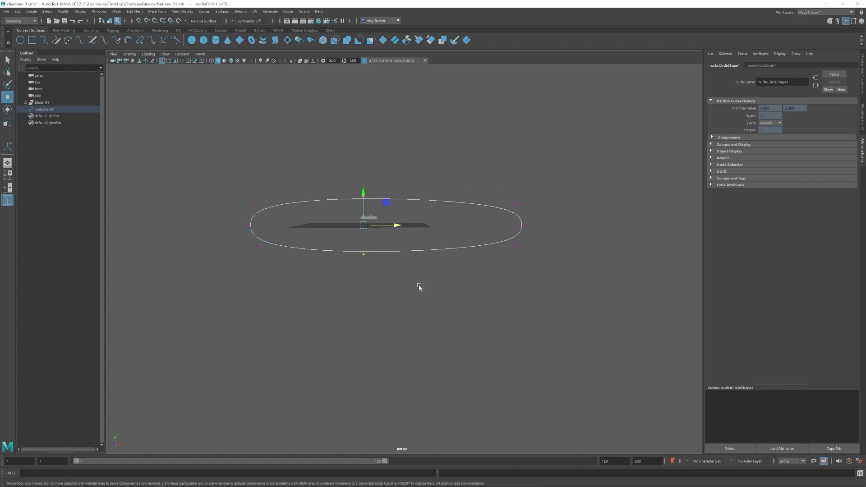
drag(397, 225, 415, 225)
key(r)
drag(381, 255, 380, 249)
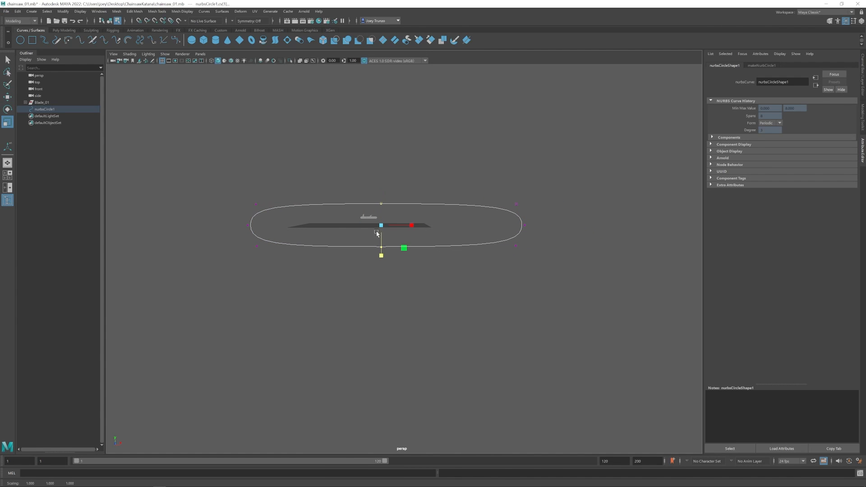
- Align the oval's upper and lower rows of control vertices and even out the vertices at its ends
drag(230, 180, 581, 213)
drag(230, 237, 566, 307)
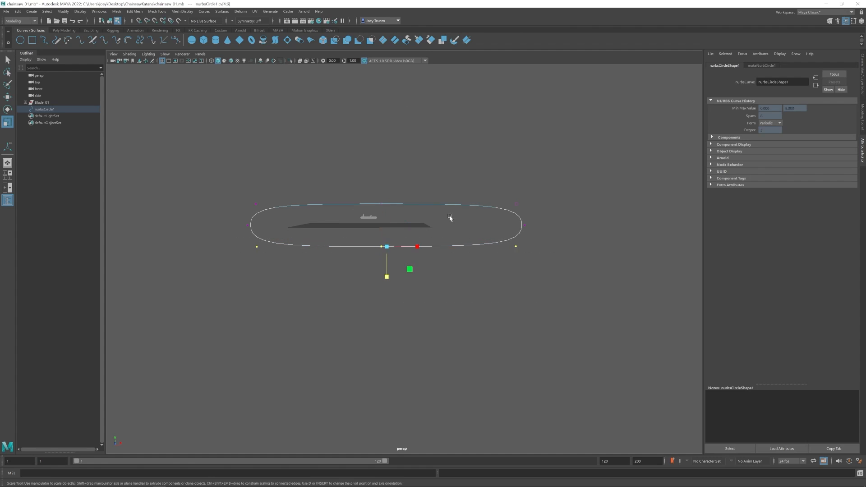
alt+drag(450, 218, 504, 270)
key(r)
drag(553, 225, 525, 227)
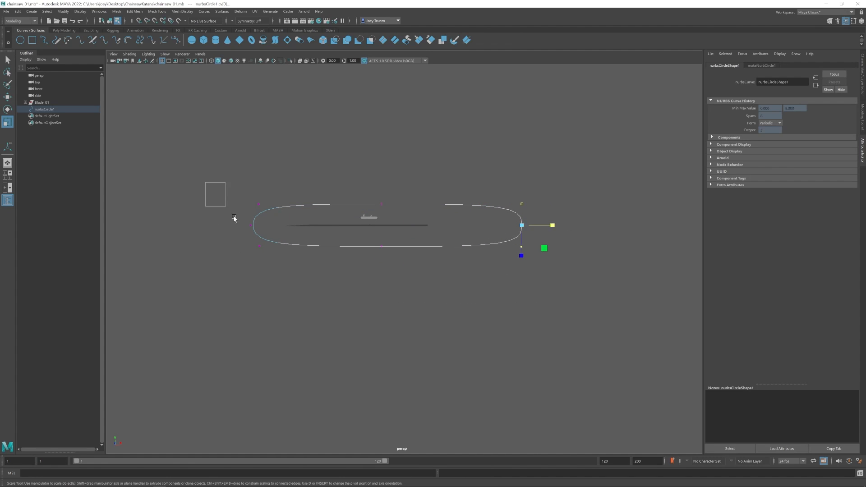
drag(231, 217, 528, 238)
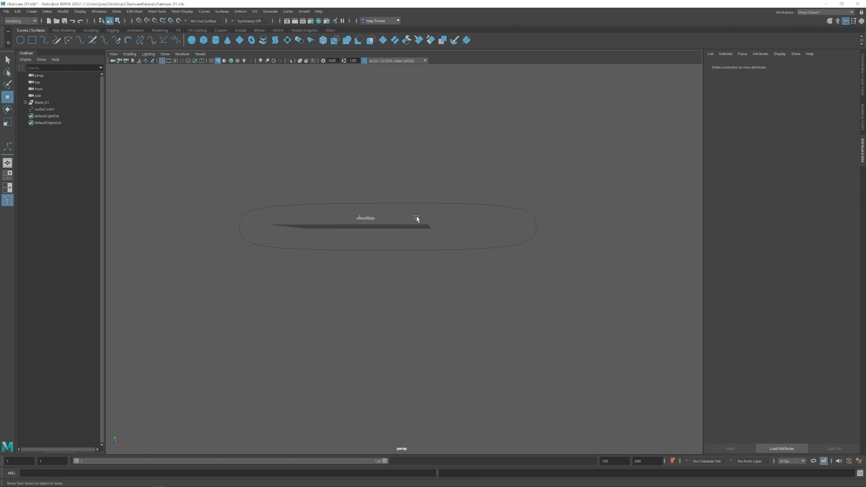
- Scale the whole oval curve down to 4.606 in Z to make it flatter
click(378, 249)
key(r)
drag(360, 255, 361, 256)
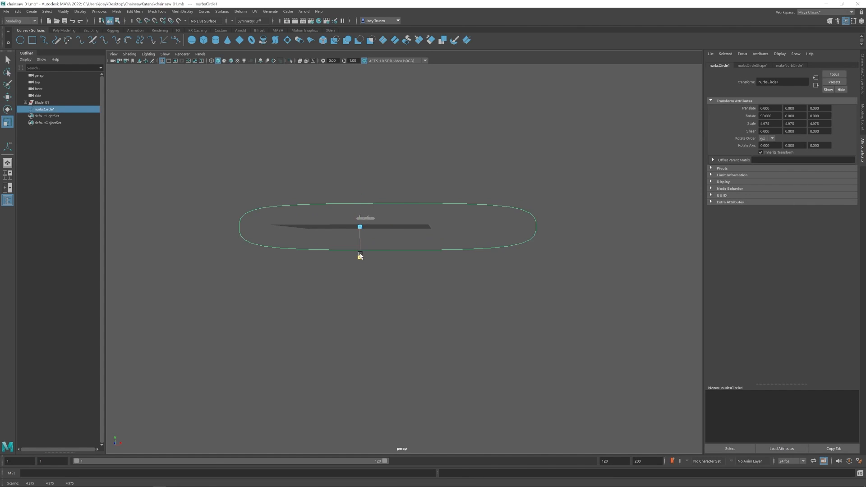
click(442, 286)
scroll(442, 287, down, 3)
click(455, 215)
scroll(455, 215, up, 2)
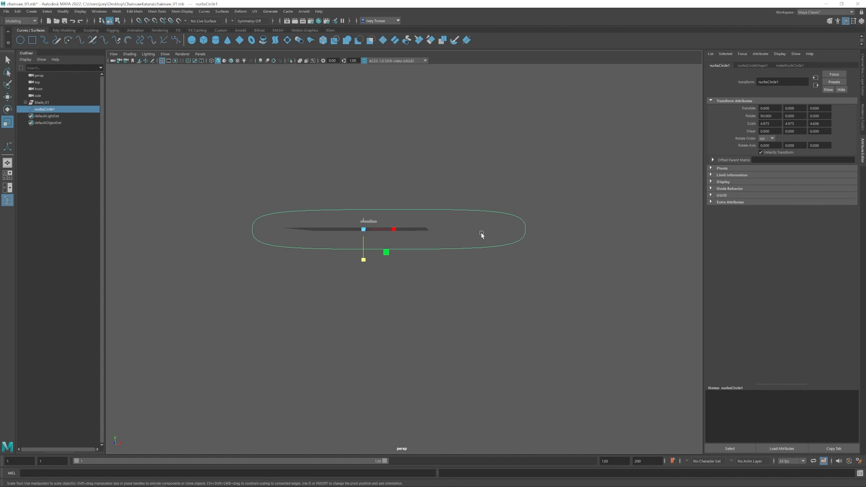
- Select the oval's four corner control vertices and scale them slightly along X
right_drag(446, 210, 408, 210)
drag(506, 196, 545, 222)
shift+drag(537, 243, 511, 265)
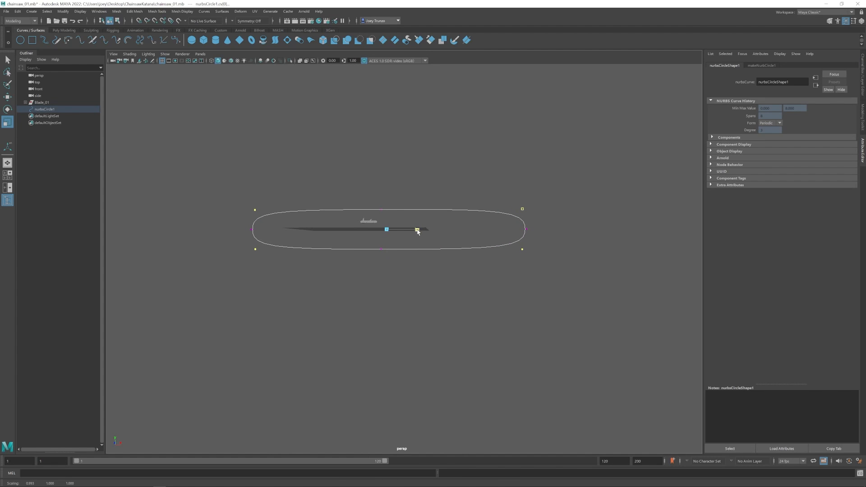
key(w)
click(482, 235)
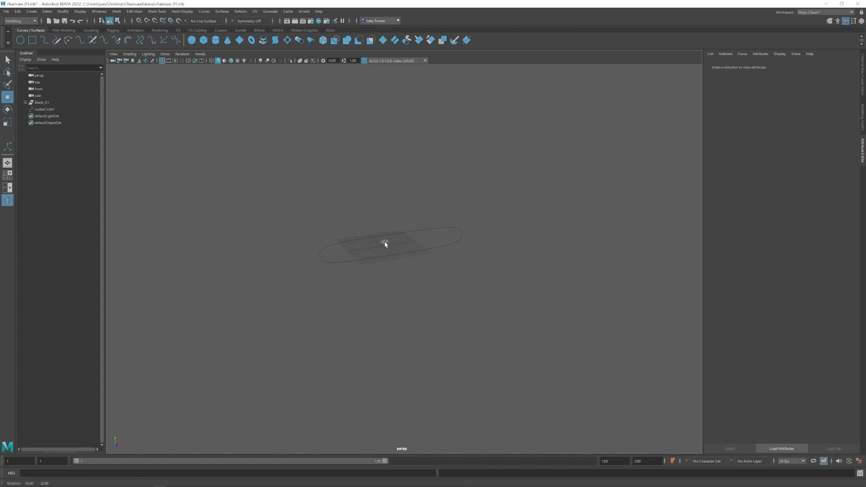
- Select the oval's middle upper and lower control vertices and scale them slightly vertically to straighten its long sides
alt+drag(385, 243, 346, 213)
scroll(397, 198, up, 3)
drag(438, 182, 440, 211)
right_drag(434, 200, 396, 200)
key(r)
drag(360, 180, 393, 258)
drag(377, 251, 377, 250)
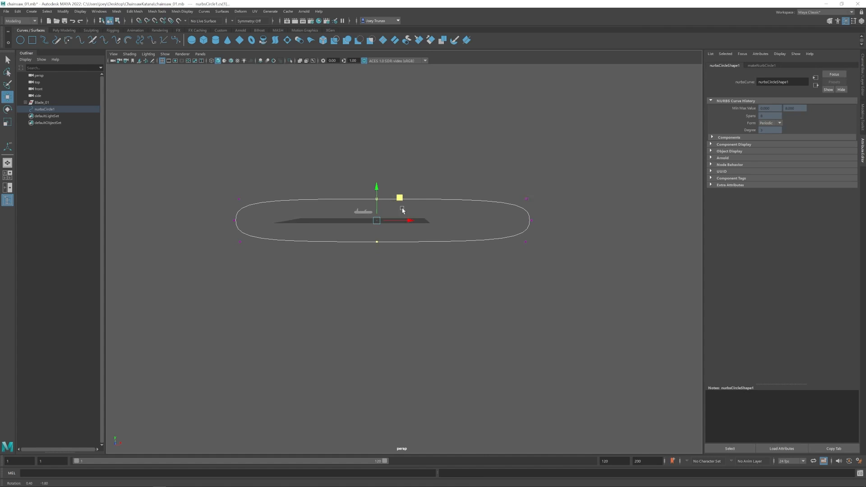
- Return the oval curve to object mode, try a slight vertical scale, and save the scene
scroll(402, 209, down, 1)
right_drag(408, 205, 438, 189)
drag(439, 199, 435, 212)
key(r)
drag(362, 254, 361, 250)
click(391, 278)
key(ctrl+s)
- Align Blade_01 to the middle of the oval curve on all axes and freeze its transformations
scroll(392, 278, down, 3)
alt+drag(392, 279, 393, 283)
click(510, 218)
key(w)
click(58, 30)
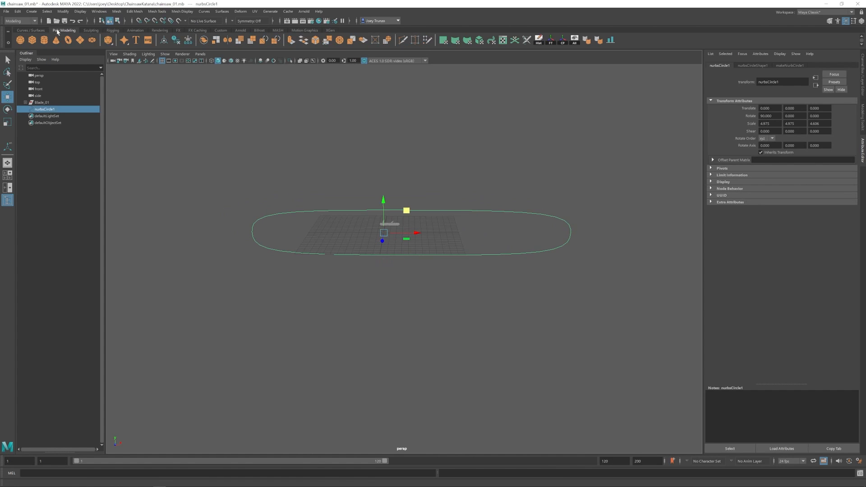
ctrl+click(42, 103)
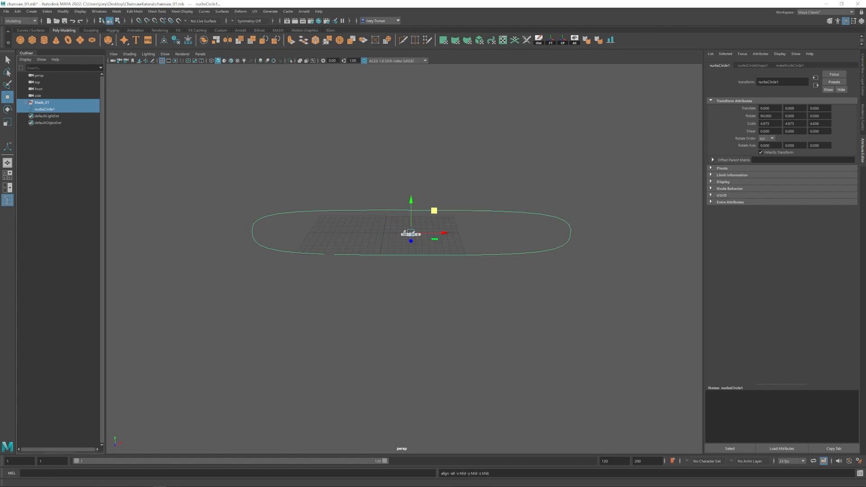
click(42, 103)
click(553, 42)
alt+drag(421, 217, 424, 206)
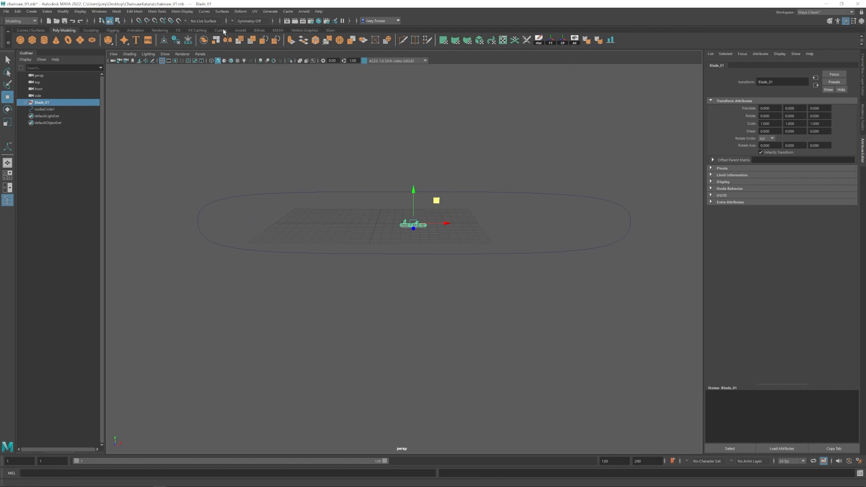
- Create a polygon sphere and delete the faces of one half along Z to leave a half-sphere
click(278, 30)
scroll(408, 278, up, 10)
click(408, 278)
alt+middle_drag(408, 279, 456, 313)
click(64, 30)
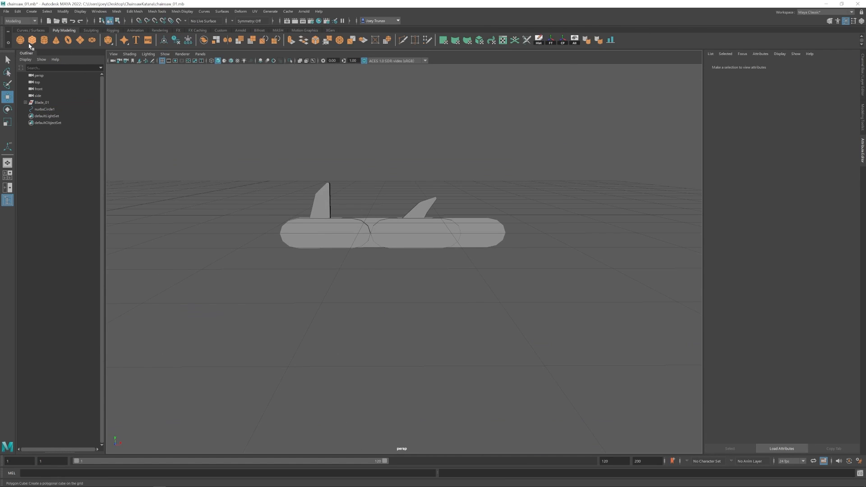
click(20, 40)
key(f)
alt+drag(336, 269, 397, 286)
scroll(397, 286, down, 5)
right_drag(397, 287, 397, 244)
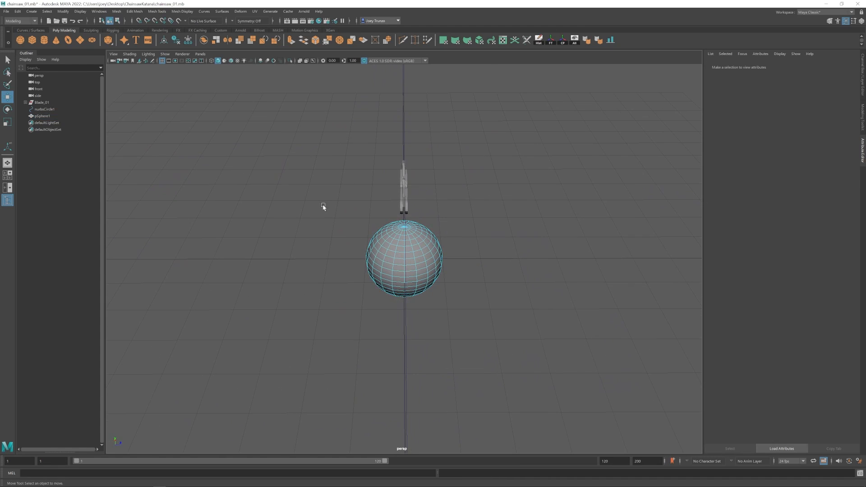
drag(403, 379, 403, 379)
alt+drag(403, 352, 402, 189)
scroll(509, 358, up, 5)
key(Delete)
- Flatten the half-sphere in Z, scale it to 0.130, 0.130, 0.058, and position it as a rivet near the outer end of the front link
right_drag(440, 245, 468, 216)
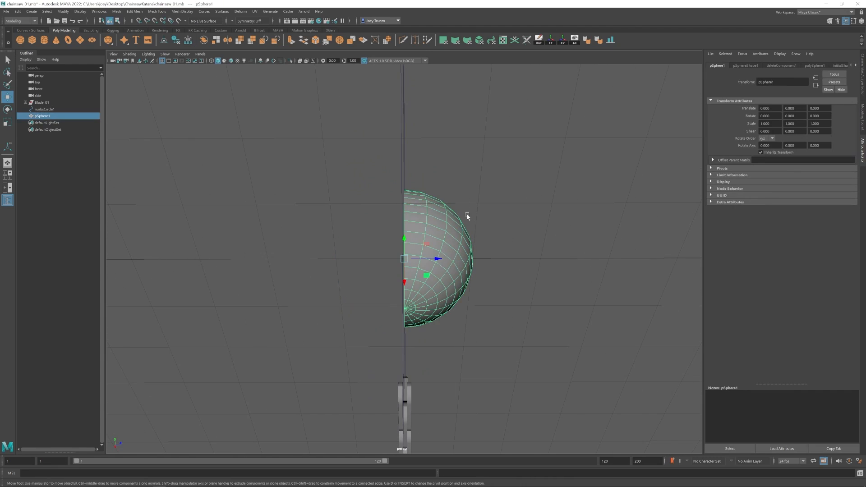
key(r)
drag(435, 259, 417, 259)
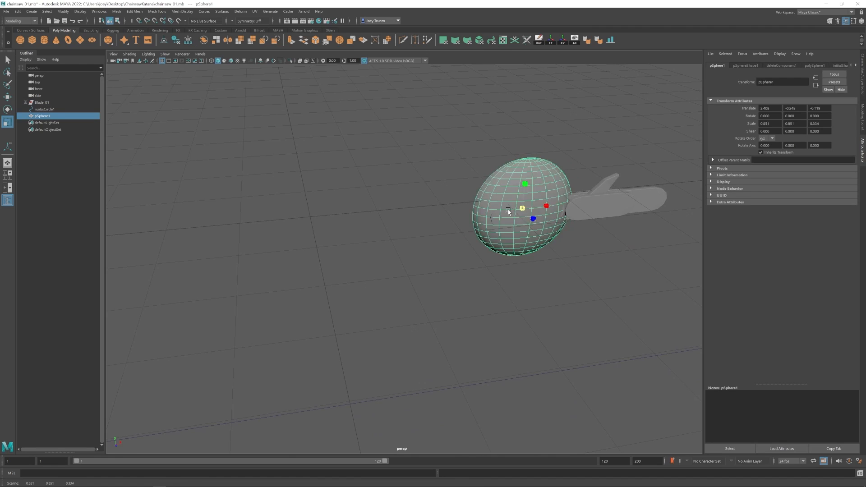
key(f)
drag(433, 270, 467, 276)
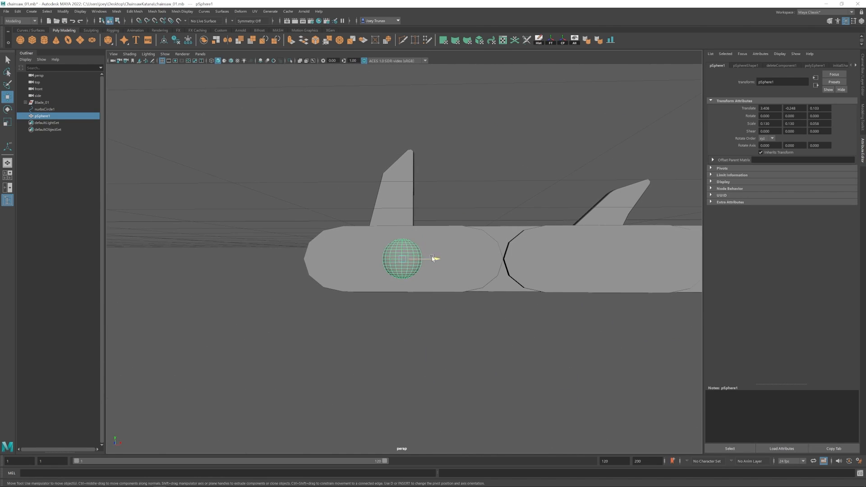
drag(432, 257, 377, 260)
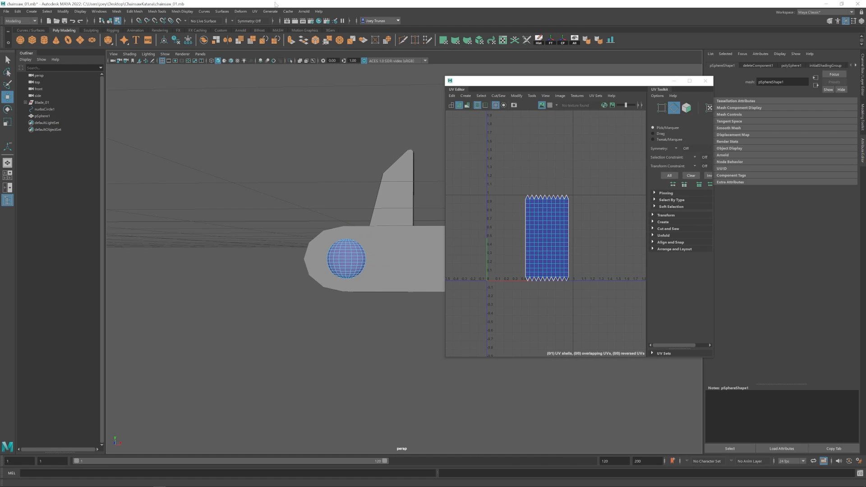
- Apply a camera-based UV projection to the rivet and move its UV shell outside the 0–1 tile
click(255, 12)
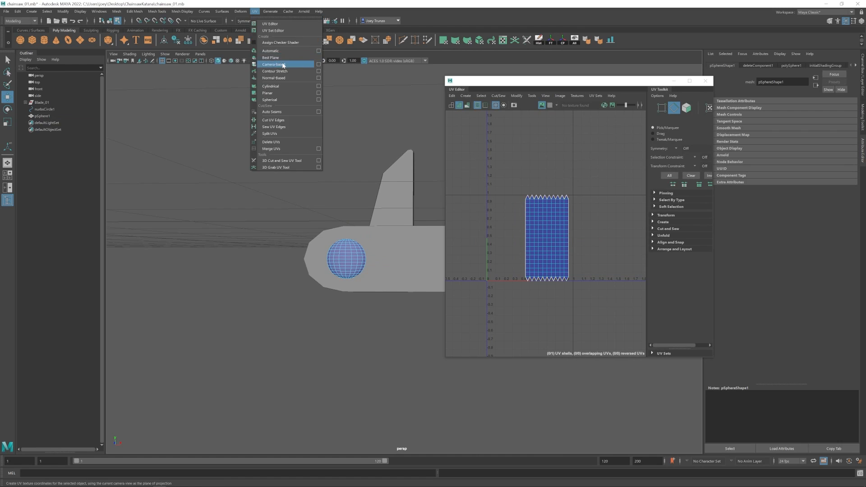
click(284, 65)
right_drag(358, 254, 393, 224)
click(255, 11)
click(277, 65)
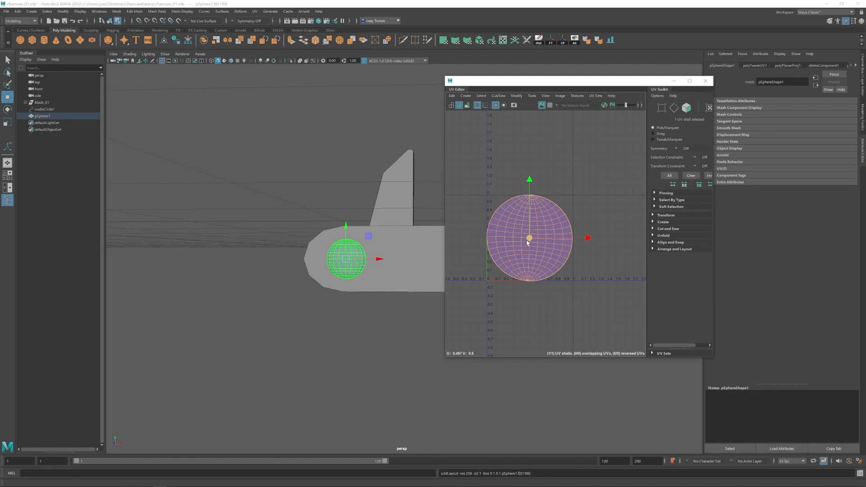
drag(527, 242, 612, 244)
click(42, 116)
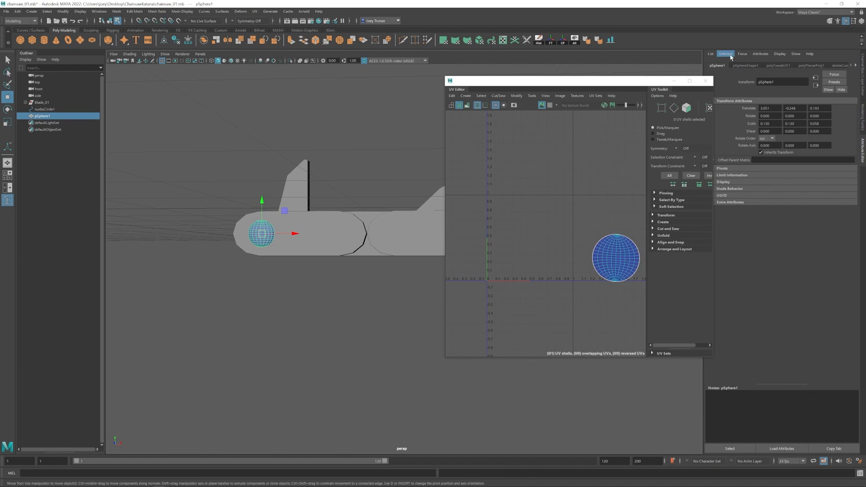
click(705, 81)
- Duplicate the rivet to the other end of the same link and scale both rivets down to 0.112, 0.112, 0.050
key(ctrl+d)
drag(294, 234, 384, 259)
shift+click(342, 261)
click(398, 213)
shift+click(310, 222)
key(r)
drag(310, 223, 303, 223)
alt+drag(375, 251, 327, 255)
scroll(347, 256, down, 3)
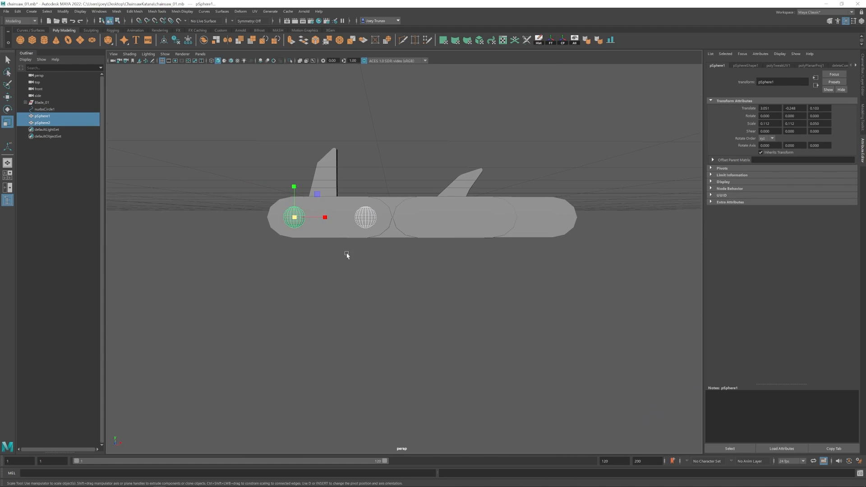
- Duplicate the pair of rivets and move the copies along X onto the neighbouring link
key(ctrl+d)
key(w)
drag(327, 217, 412, 236)
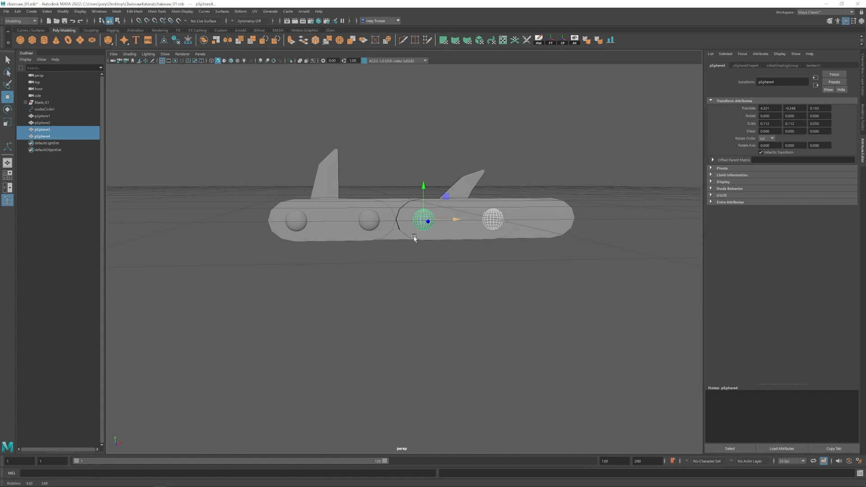
- Group all four rivets and centre the group's pivot
shift+click(42, 116)
key(ctrl+g)
click(561, 41)
alt+drag(271, 240, 365, 273)
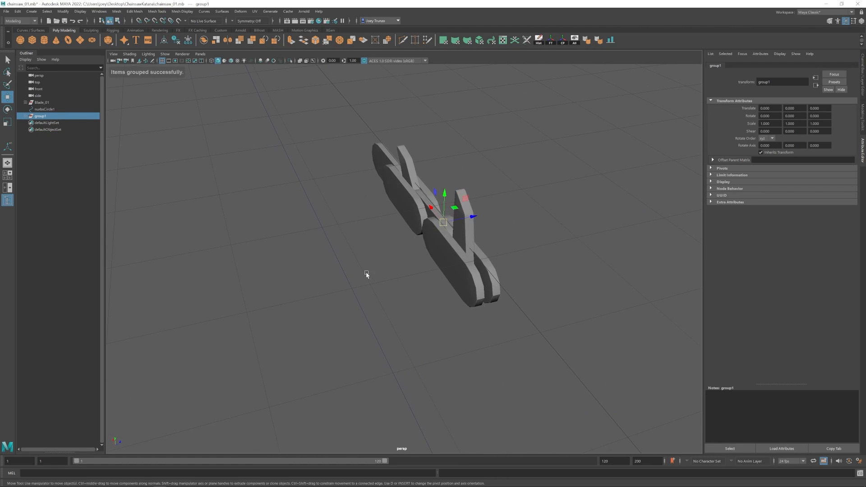
- Duplicate the rivet group, move it to the opposite side of the links, and rotate it 180 degrees in Y
key(ctrl+d)
drag(472, 217, 399, 247)
key(e)
key(w)
alt+drag(345, 246, 454, 210)
click(519, 221)
scroll(505, 253, down, 8)
alt+drag(501, 263, 469, 246)
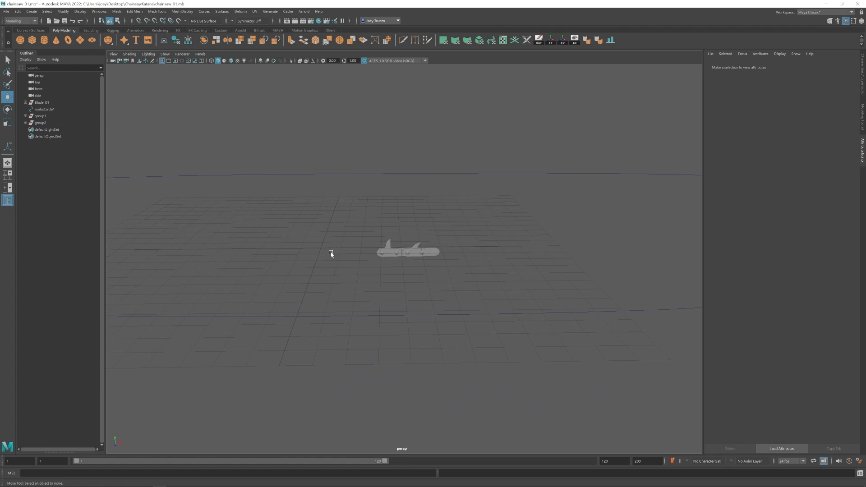
- Parent both rivet groups, group1 and group2, under Blade_01
scroll(331, 254, up, 3)
alt+drag(331, 254, 348, 242)
click(42, 116)
ctrl+click(43, 123)
ctrl+click(45, 104)
key(p)
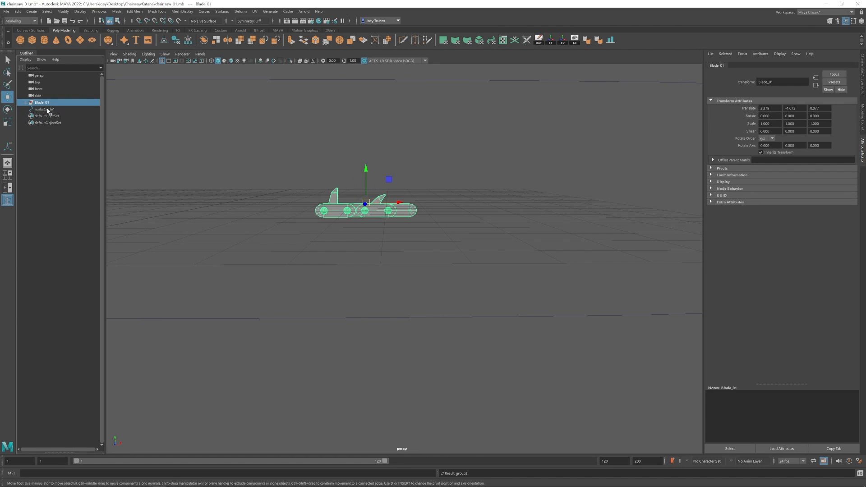
- Check the parts contained in Blade_01 and freeze the transformations of the whole group
click(43, 170)
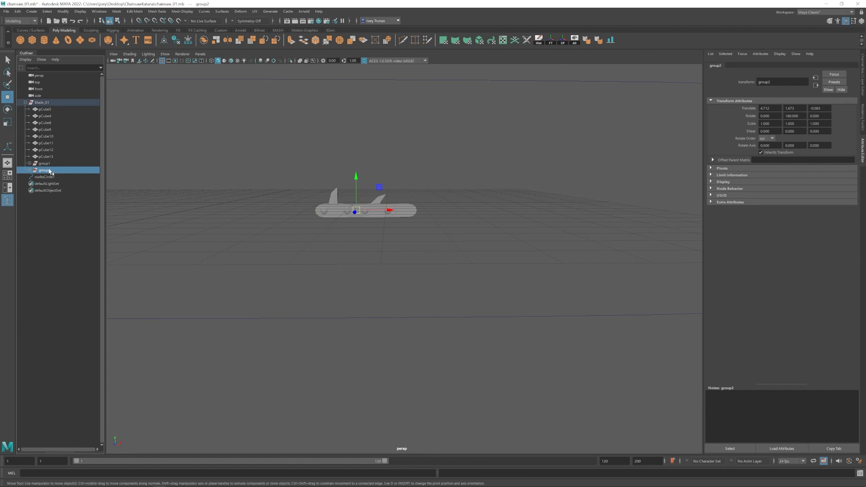
click(46, 150)
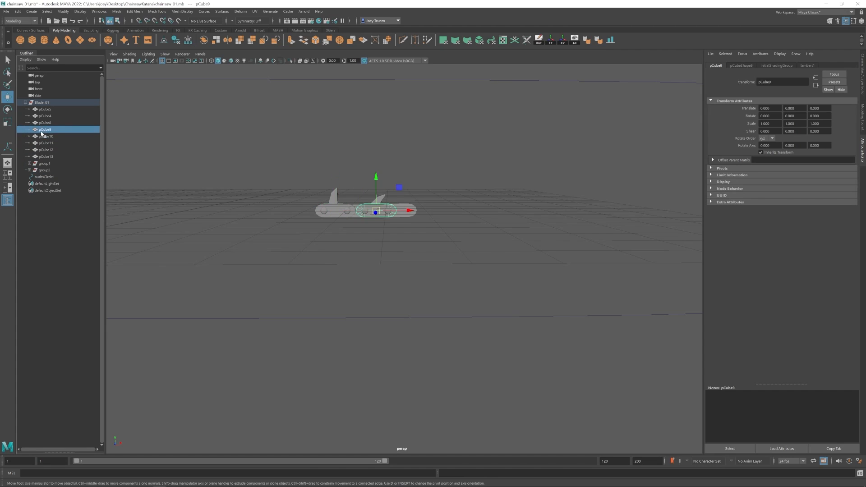
click(43, 116)
click(43, 110)
click(42, 102)
scroll(358, 195, down, 5)
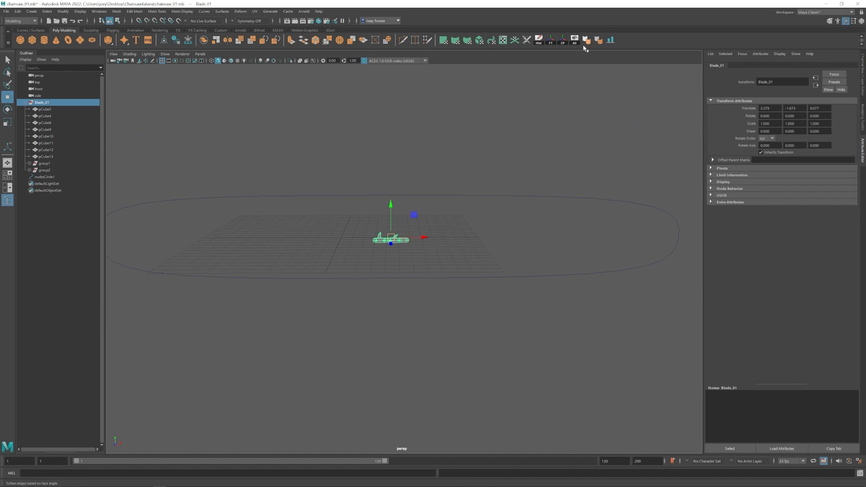
click(45, 177)
click(25, 102)
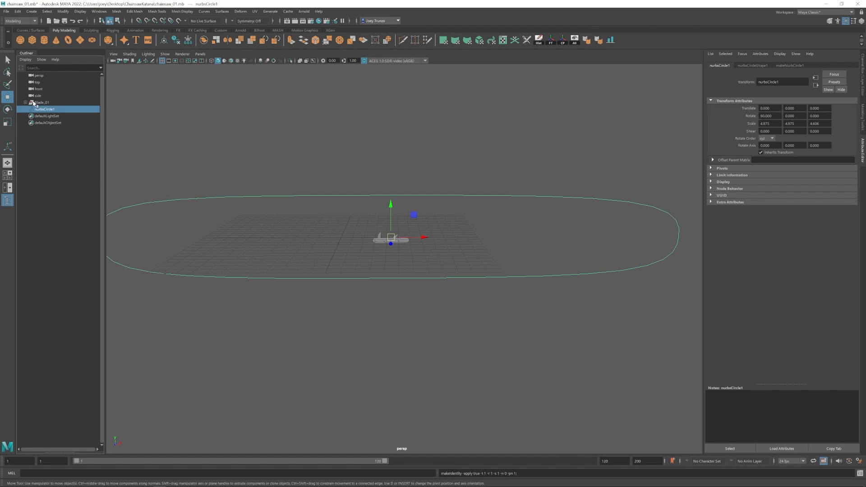
- Examine the riveted Blade_01 segment and its placement inside the oval curve
click(36, 103)
alt+drag(339, 233, 338, 211)
scroll(339, 209, up, 6)
click(346, 195)
key(w)
click(316, 158)
scroll(316, 158, down, 2)
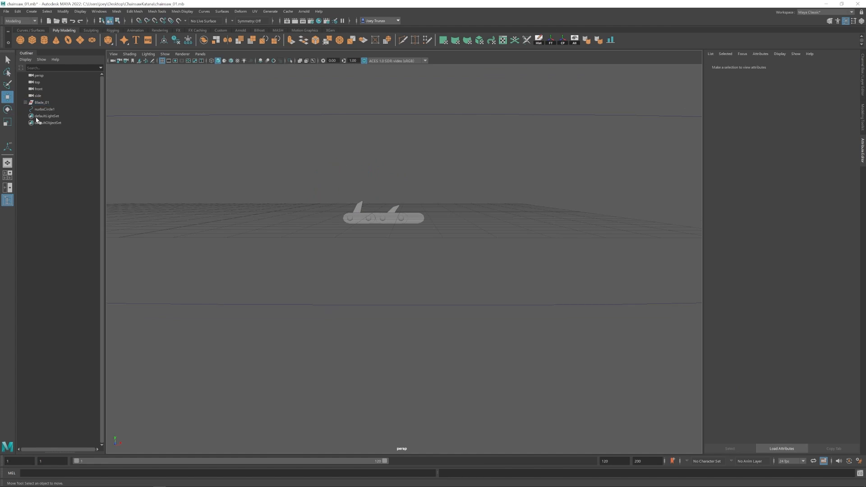
click(47, 103)
click(329, 128)
scroll(315, 198, down, 4)
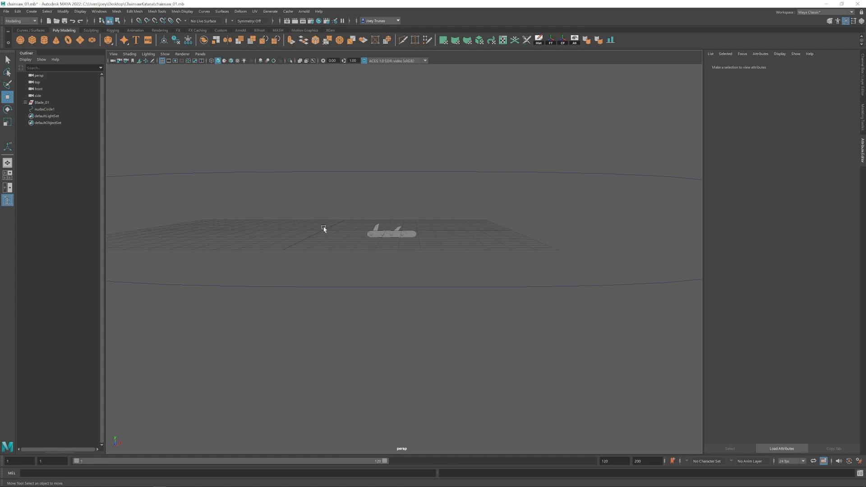
- Create a MASH network from the Blade_01 group
click(47, 104)
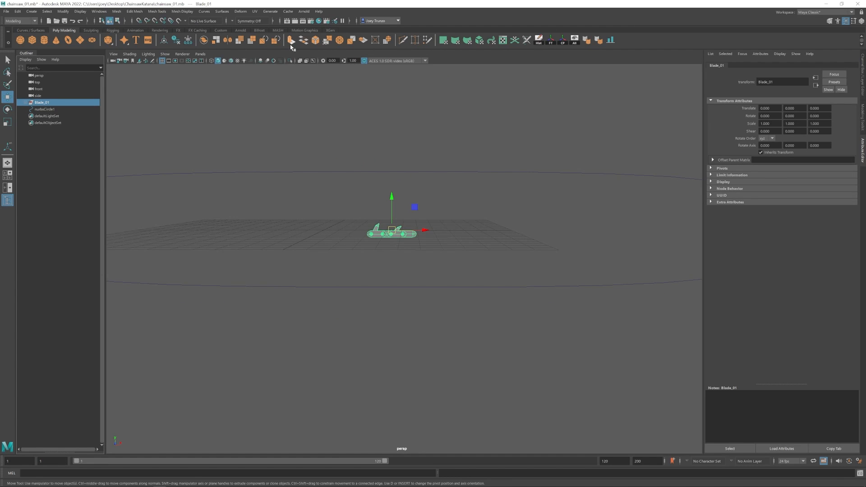
click(278, 30)
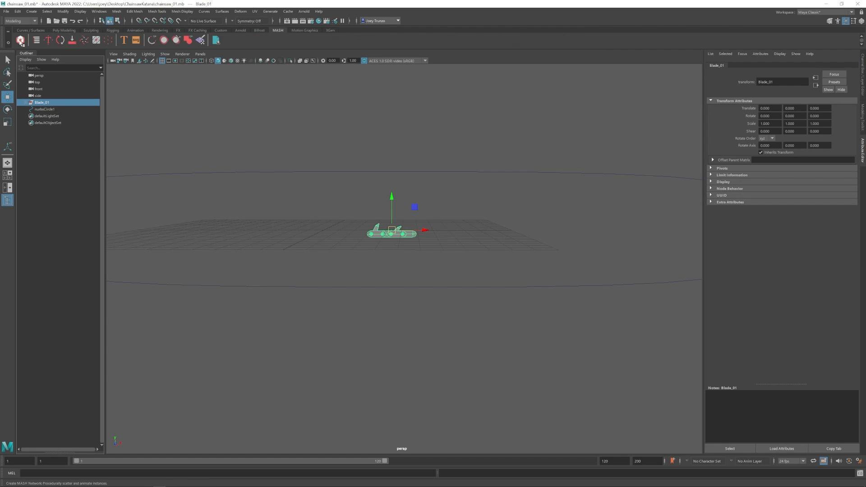
click(20, 40)
scroll(406, 237, down, 2)
scroll(397, 267, up, 1)
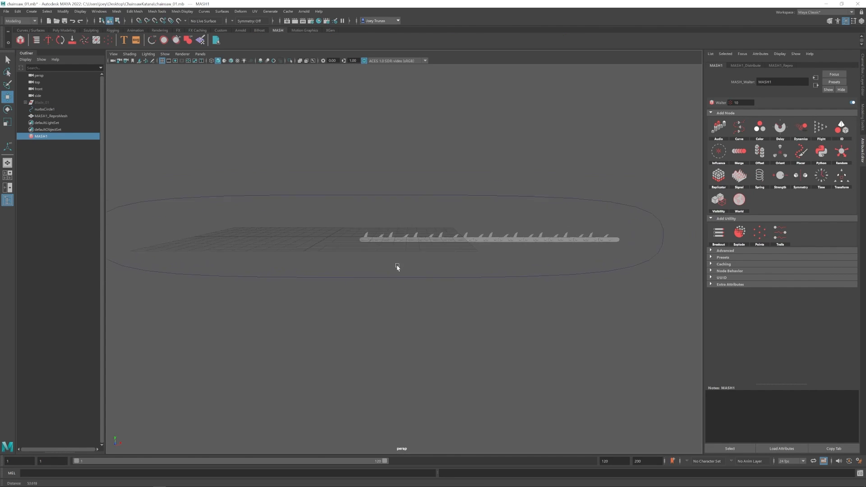
- Add a Curve node to the MASH network and connect nurbsCircle1 as its input curve
scroll(397, 267, up, 1)
alt+drag(434, 263, 388, 252)
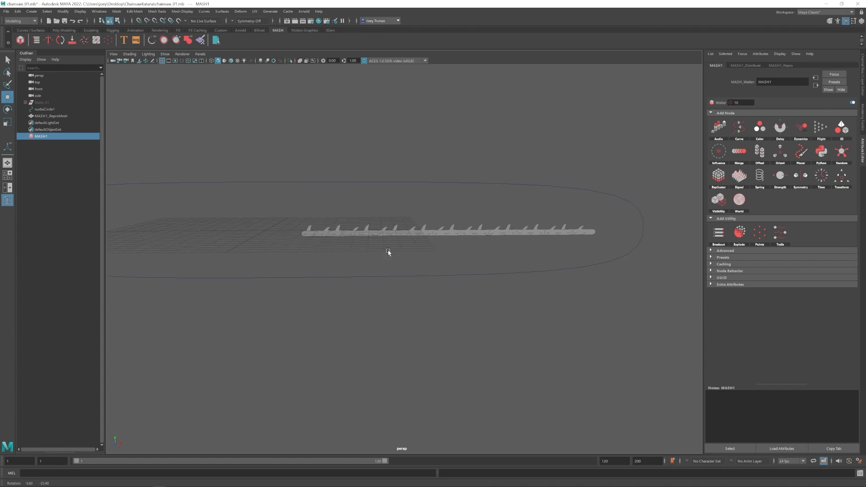
alt+middle_drag(349, 257, 377, 252)
scroll(377, 251, down, 1)
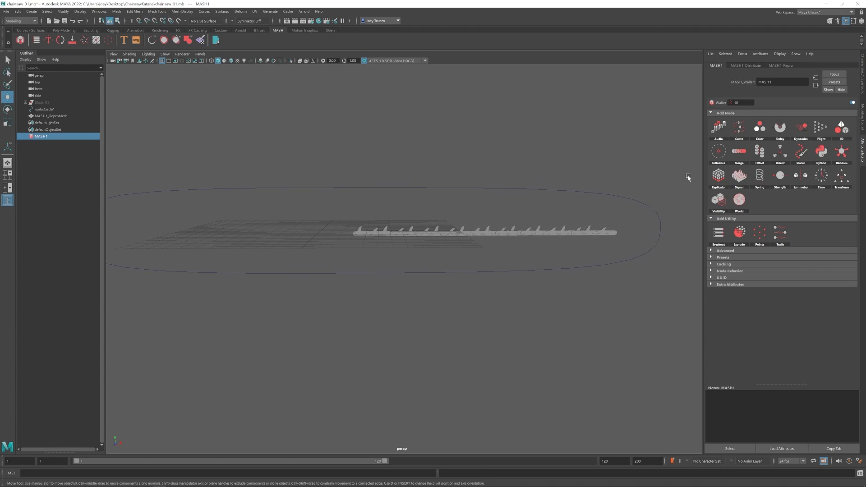
click(740, 128)
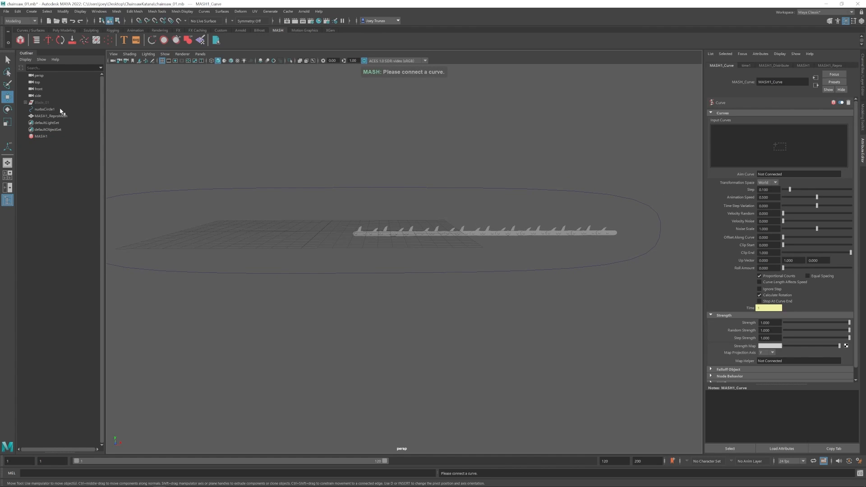
drag(49, 111, 749, 144)
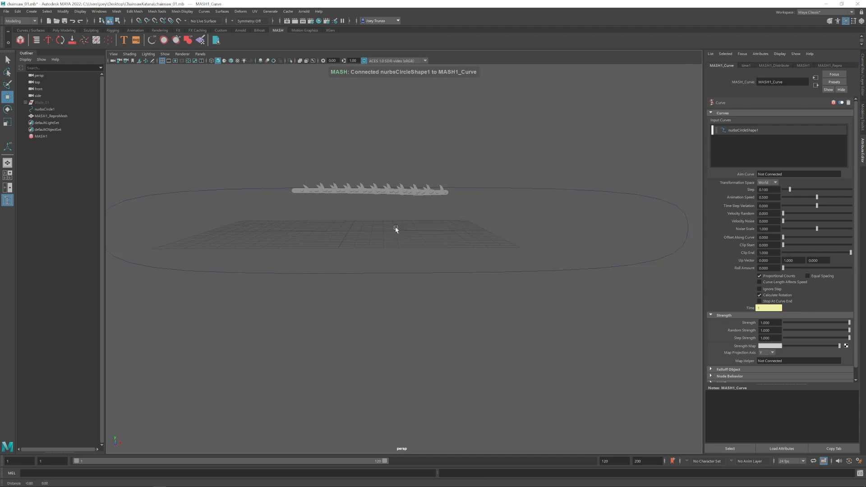
alt+middle_drag(578, 246, 492, 235)
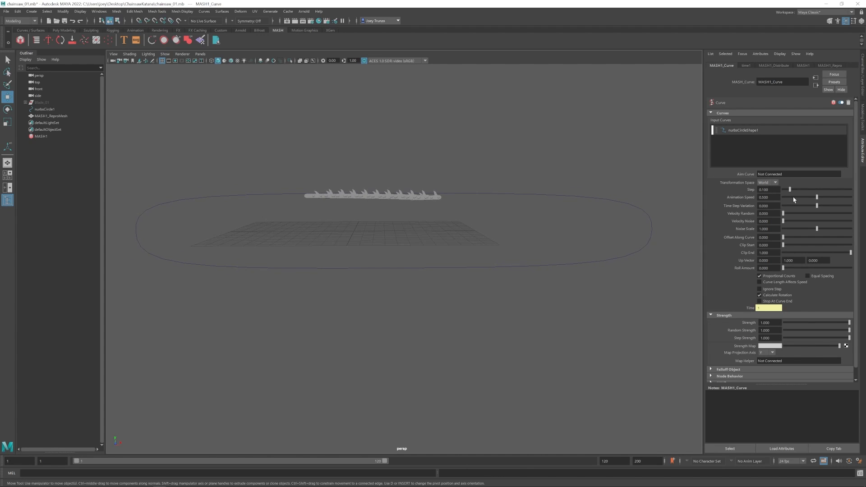
- Set the MASH distribution type to Initial State with 24 points and reopen the Curve node's settings
click(776, 66)
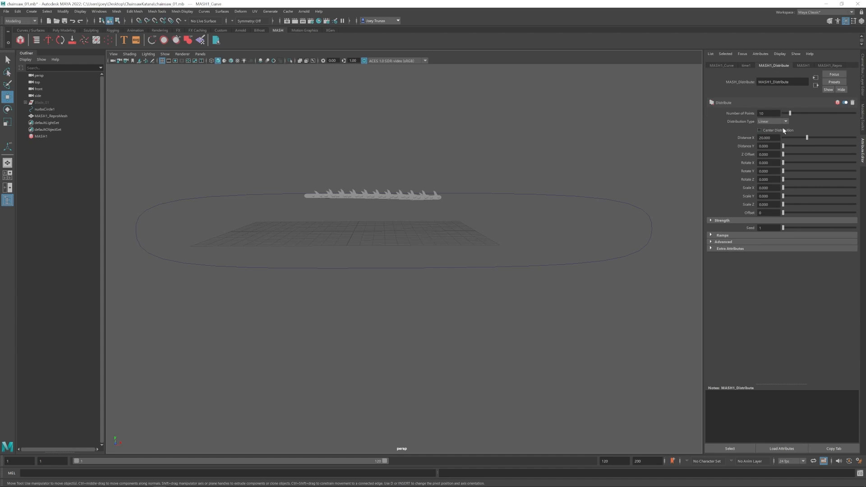
click(776, 169)
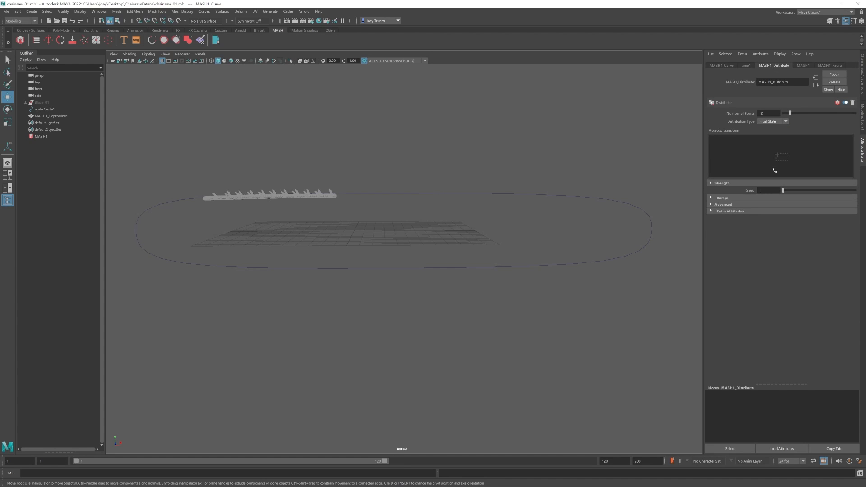
alt+middle_drag(239, 225, 346, 225)
alt+middle_drag(576, 165, 542, 153)
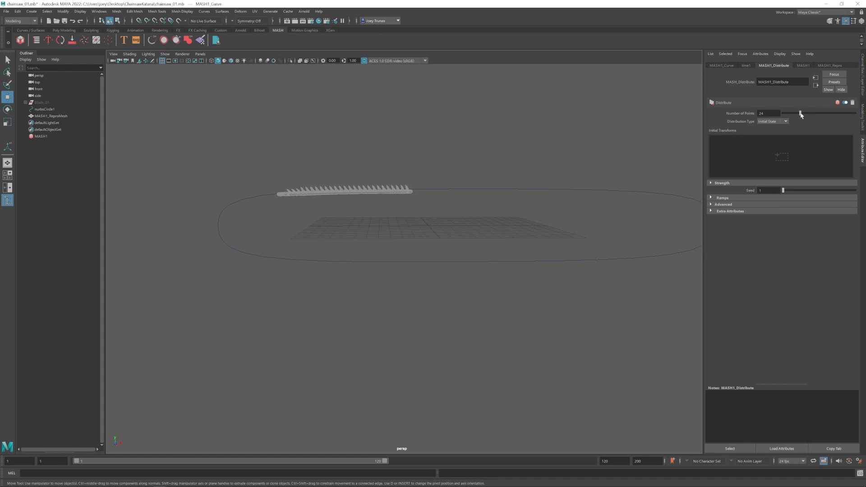
click(722, 66)
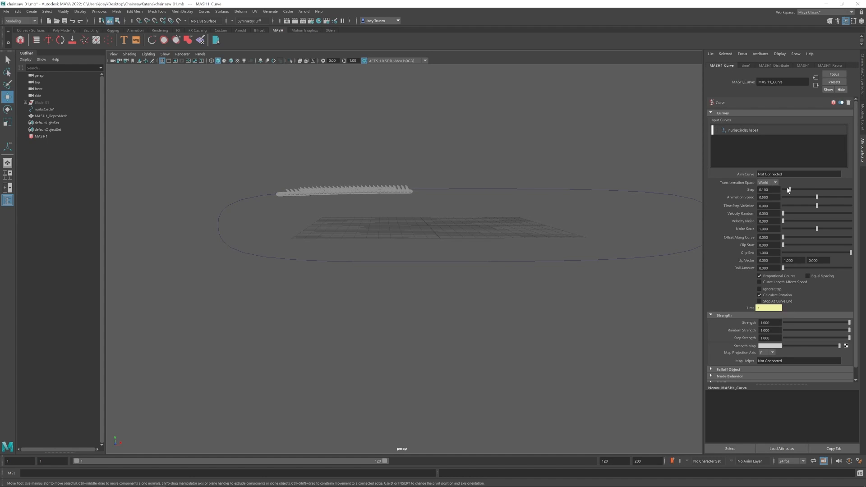
- Set the MASH Curve node's Step to 1.000 and the Distribute node to a Linear distribution with 42 points
drag(798, 189, 856, 184)
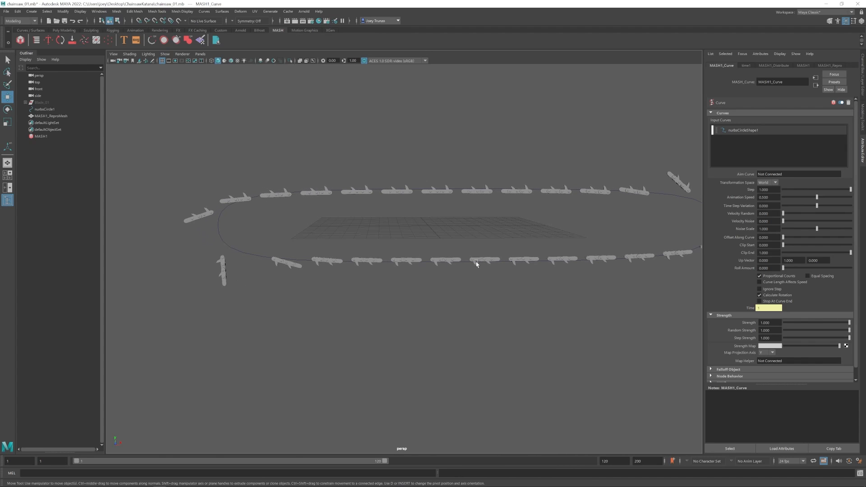
alt+right_drag(477, 264, 322, 210)
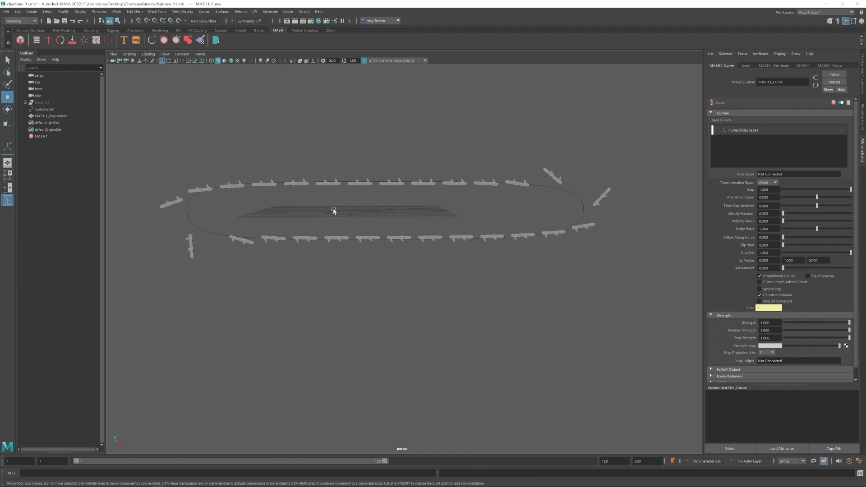
click(774, 65)
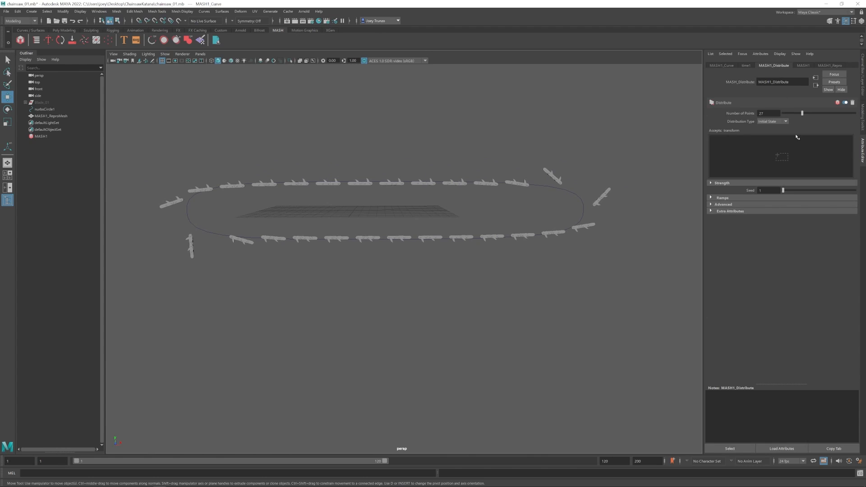
drag(802, 114, 809, 115)
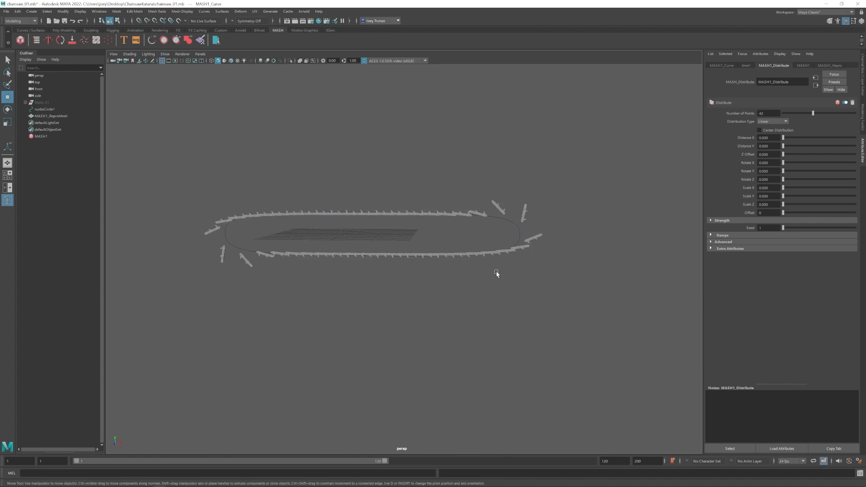
scroll(292, 209, up, 5)
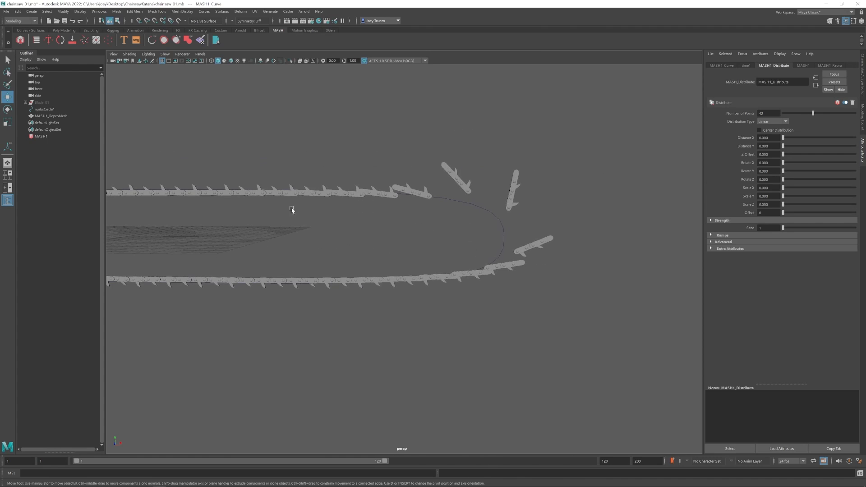
- Isolate MASH1_ReproMesh in the viewport and separate the mesh into individual pieces
click(48, 117)
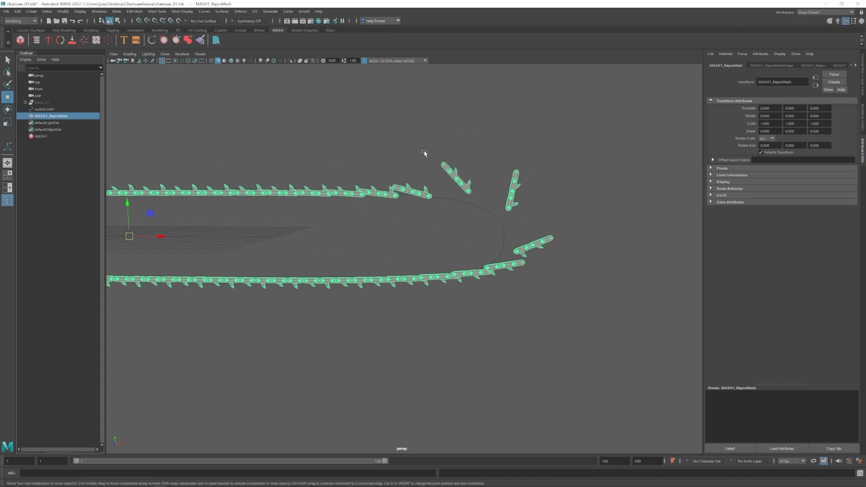
click(64, 30)
key(ctrl+1)
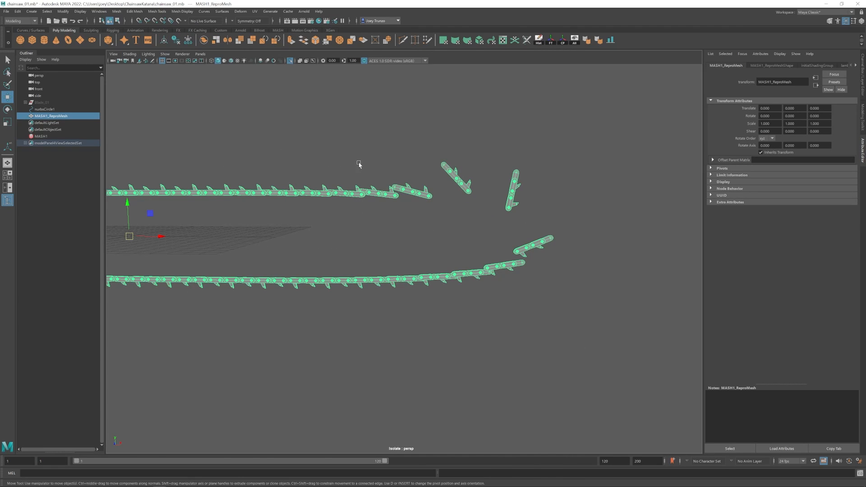
click(117, 12)
click(128, 44)
- Group the pieces of the stray chain segments around the open bend, one group per segment
drag(397, 181, 428, 204)
key(ctrl+g)
drag(514, 232, 553, 257)
key(ctrl+g)
drag(487, 262, 529, 278)
mouse_move(469, 263)
alt+right_down()
mouse_move(522, 269)
mouse_move(474, 261)
alt+right_up()
key(ctrl+g)
- Expand the MASH1_ReproMesh hierarchy to its groups and group the pieces of another segment near the end of the upper run
click(25, 116)
drag(102, 92, 102, 429)
click(44, 386)
alt+right_drag(433, 244, 375, 237)
alt+middle_drag(375, 237, 440, 269)
alt+right_drag(440, 269, 496, 271)
drag(385, 165, 458, 217)
alt+drag(451, 214, 428, 207)
key(ctrl+g)
- Group the pieces of the kinked segment on the upper run and align it with the straight chain
alt+right_drag(428, 207, 397, 212)
drag(361, 177, 350, 219)
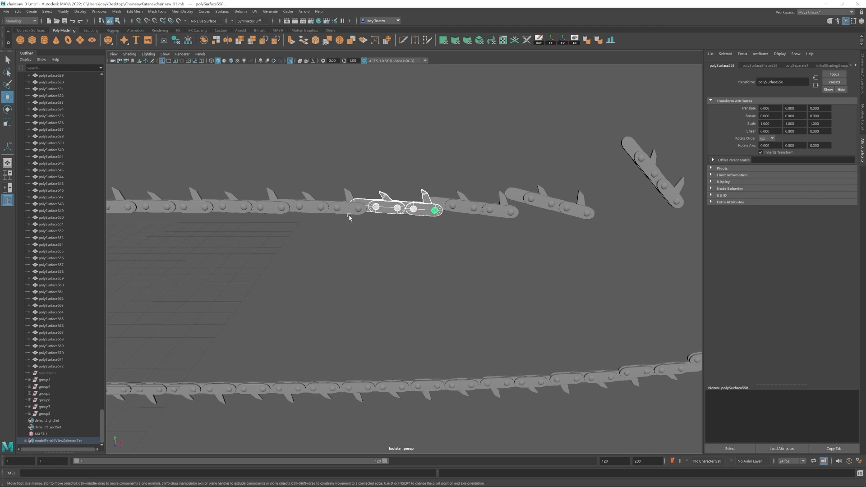
key(ctrl+g)
key(e)
click(379, 220)
alt+middle_drag(379, 221, 447, 239)
- Group the pieces of the adjoining upper segment, center its pivot, and fit it to the end of the straight run
drag(356, 205, 352, 184)
key(ctrl+g)
click(563, 41)
click(359, 215)
click(337, 204)
key(w)
drag(325, 169, 325, 175)
- Group the end links of the upper run, center their pivots, and rotate them downward to start the bend
alt+right_drag(376, 228, 397, 231)
drag(412, 183, 365, 231)
key(ctrl+g)
key(e)
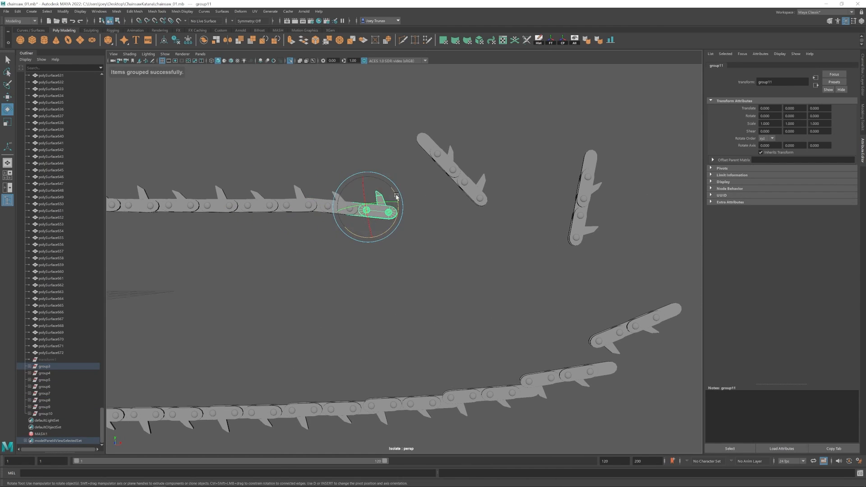
key(w)
mouse_move(397, 196)
mouse_down()
mouse_move(402, 208)
mouse_move(400, 197)
mouse_up()
key(e)
key(ctrl+g)
click(563, 40)
key(w)
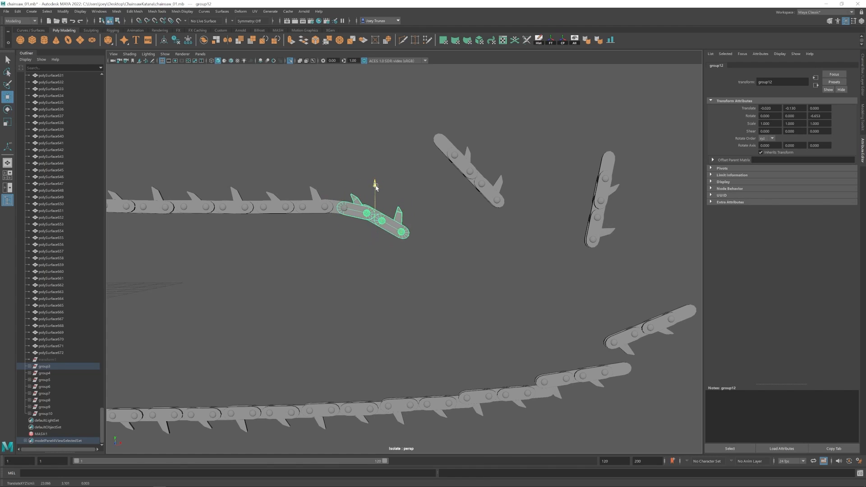
- Move the loose diagonal segment group4 onto the end of the upper run
alt+middle_drag(451, 198, 411, 179)
click(427, 153)
drag(452, 128, 414, 221)
alt+middle_drag(376, 294, 433, 191)
alt+right_drag(434, 192, 429, 247)
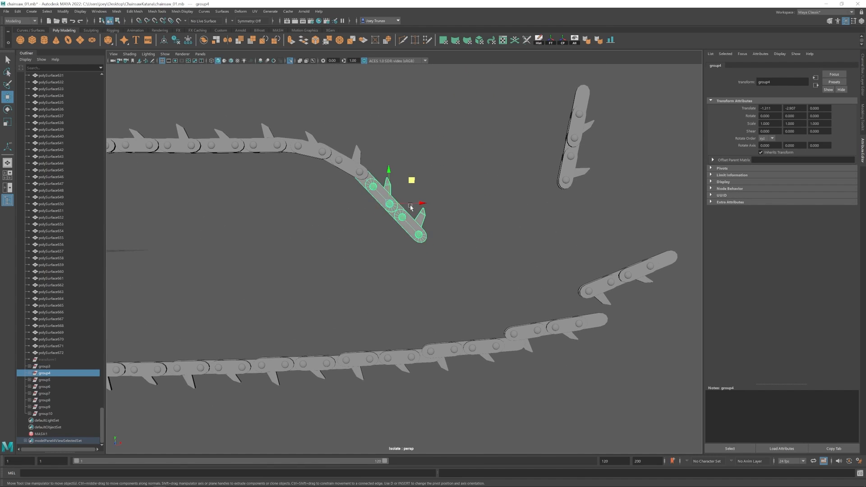
- Group the lower link of the diagonal segment and rotate it almost upright to continue the bend
key(ctrl+g)
key(e)
drag(428, 247, 433, 244)
key(ctrl+g)
click(562, 39)
key(w)
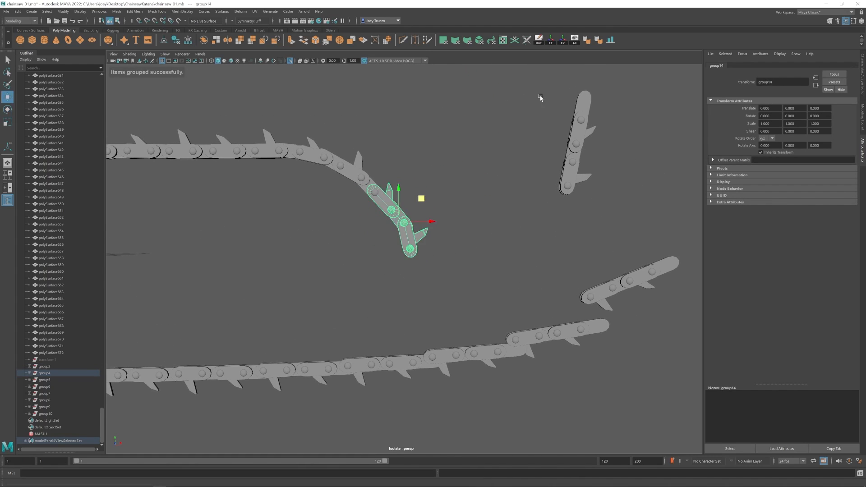
- Regroup the diagonal segment's links, center the pivot, and rotate them to follow the curve of the bend
shift+click(406, 238)
key(ctrl+g)
click(562, 40)
key(e)
key(w)
click(400, 270)
scroll(399, 270, down, 4)
- Group the bend's last link, center its pivot, and nudge it into line with the link above
drag(422, 207, 377, 261)
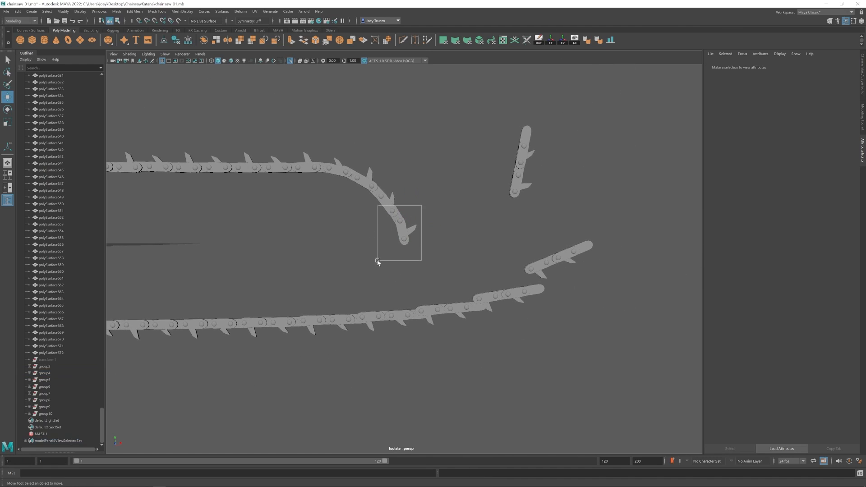
key(ctrl+g)
click(563, 39)
drag(419, 197, 415, 197)
click(478, 337)
scroll(478, 337, up, 4)
alt+middle_drag(384, 207, 396, 212)
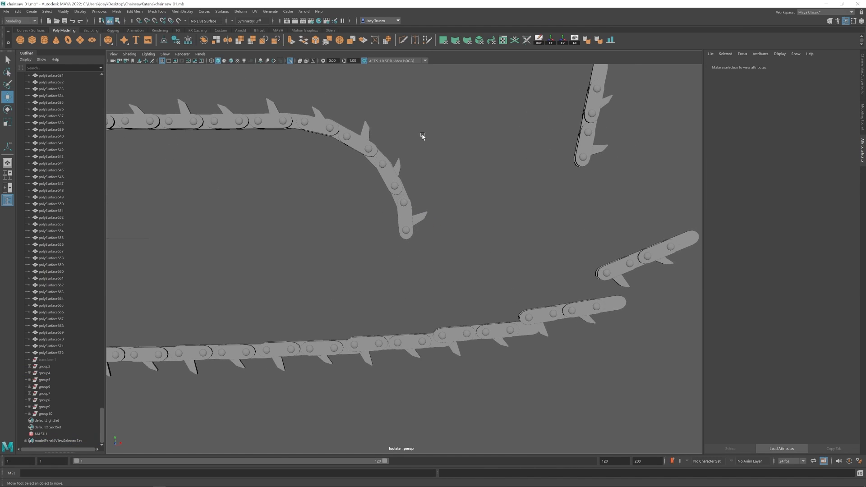
- Select group7 at the end of the lower run and move that segment outward, clear of the chain
alt+middle_drag(492, 329, 466, 256)
click(467, 256)
key(Up)
click(44, 367)
click(44, 387)
click(44, 395)
drag(557, 223, 660, 220)
- Group the lower run's new end segment, center its pivot, rotate it upright, and attach it below the bend
drag(504, 225, 425, 298)
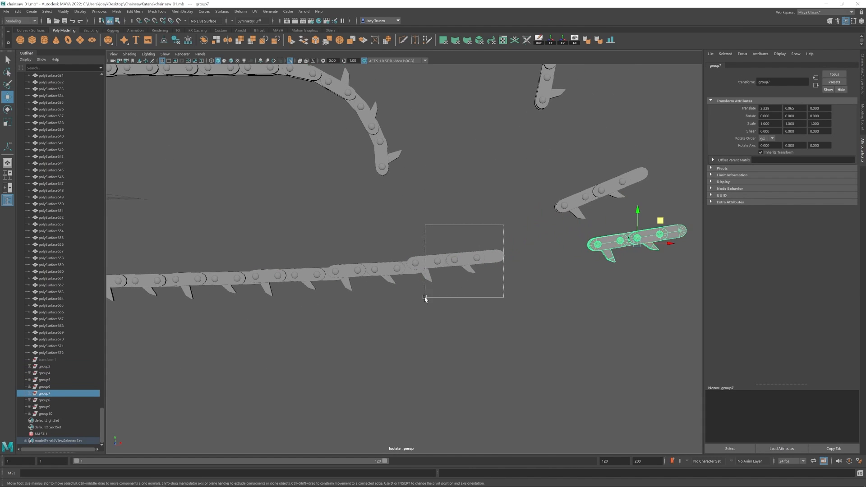
key(ctrl+g)
click(563, 40)
key(e)
drag(494, 261, 454, 224)
drag(455, 265, 388, 204)
alt+middle_drag(419, 277, 432, 269)
scroll(432, 269, up, 2)
- Move the spare link off the lower run, then group the remaining end link and rotate it upward about 14 degrees
drag(362, 240, 526, 236)
alt+middle_drag(505, 269, 539, 260)
ctrl+drag(326, 245, 348, 304)
key(ctrl+g)
click(563, 40)
drag(420, 255, 417, 249)
alt+middle_drag(454, 264, 464, 272)
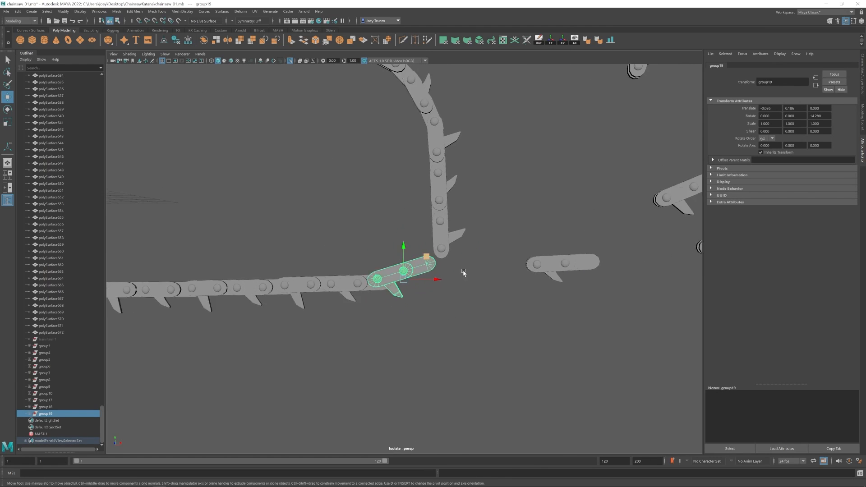
- Group the lowest link of the upright section, center its pivot, and angle it toward the end of the lower run
drag(457, 258, 423, 228)
key(ctrl+g)
click(562, 40)
scroll(447, 239, up, 4)
drag(475, 216, 470, 219)
click(414, 243)
scroll(415, 243, down, 5)
drag(397, 261, 412, 279)
scroll(491, 311, up, 3)
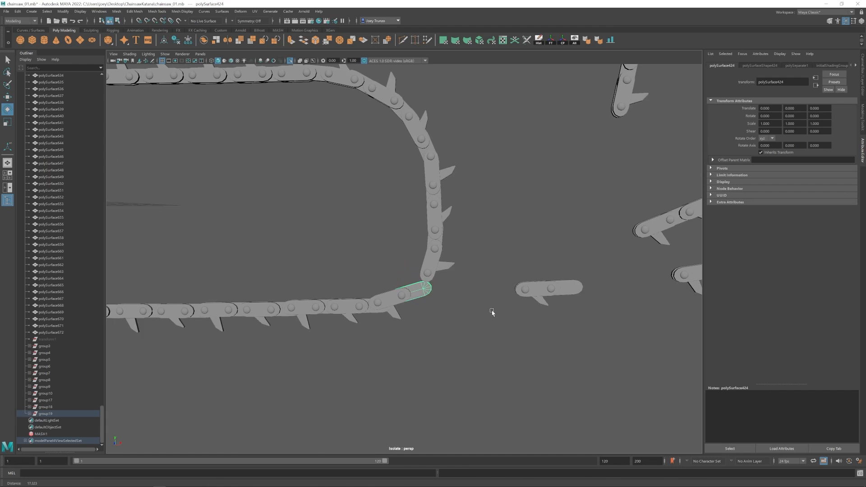
- Select the group of the next upright link above and rotate it slightly to smooth the curve
scroll(469, 262, down, 1)
drag(452, 226, 422, 242)
key(Up)
drag(457, 206, 454, 205)
key(w)
- Group the topmost upright link, rotate it about 6 degrees, and shift it to meet its neighbours
drag(454, 197, 416, 212)
key(Up)
key(e)
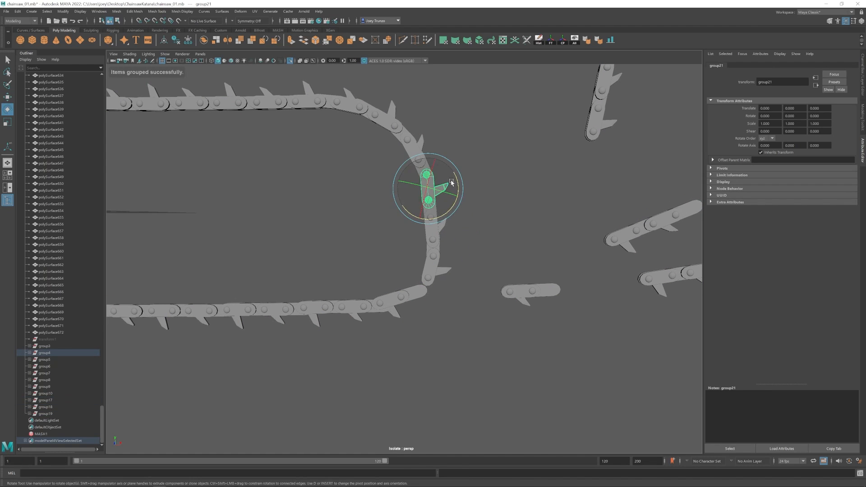
drag(452, 184, 454, 188)
key(Up)
drag(462, 259, 454, 228)
click(480, 287)
scroll(469, 271, up, 3)
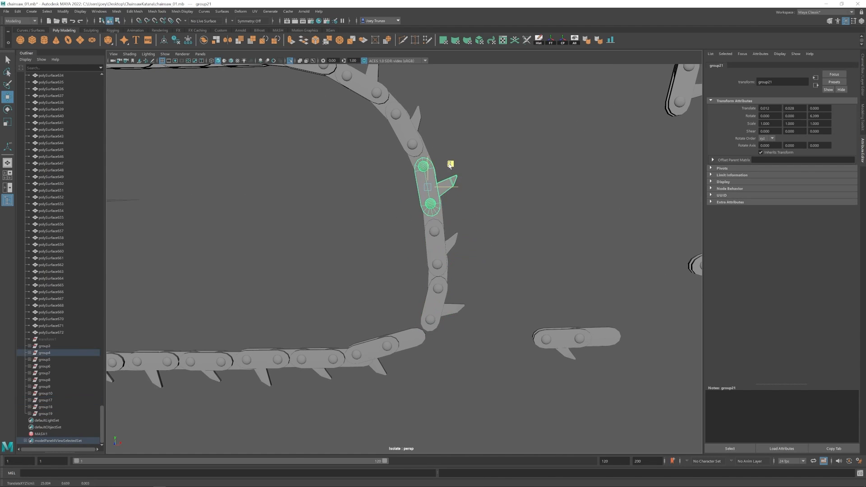
- Select the link group higher up the bend and nudge it to close the joint with the adjacent links
scroll(451, 167, down, 3)
drag(452, 139, 412, 167)
key(Up)
alt+middle_drag(436, 162, 414, 161)
drag(422, 137, 422, 140)
alt+middle_drag(435, 173, 383, 151)
key(Up)
- Select the links in the upper part of the bend and fine-tune their rotation for an even curve
drag(413, 131, 389, 205)
key(Up)
scroll(387, 155, up, 2)
key(e)
click(377, 263)
scroll(378, 263, down, 3)
key(Up)
click(368, 226)
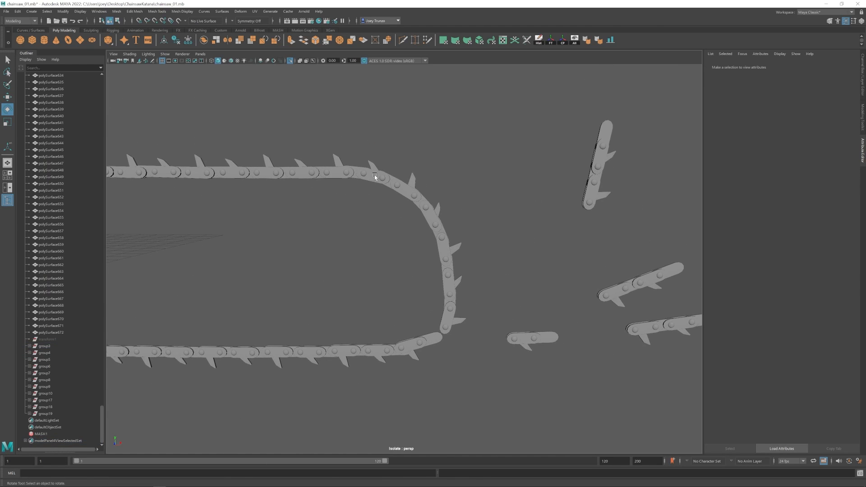
- Adjust the first link where the straight upper run turns into the bend
key(w)
alt+middle_drag(447, 190, 391, 151)
click(364, 170)
key(e)
scroll(380, 181, up, 3)
key(w)
drag(410, 195, 390, 236)
- Rotate the end plate of the lower run about 10 degrees toward the upright section
alt+middle_drag(420, 343, 413, 243)
click(412, 251)
key(Up)
key(e)
click(423, 237)
drag(438, 226, 434, 220)
key(w)
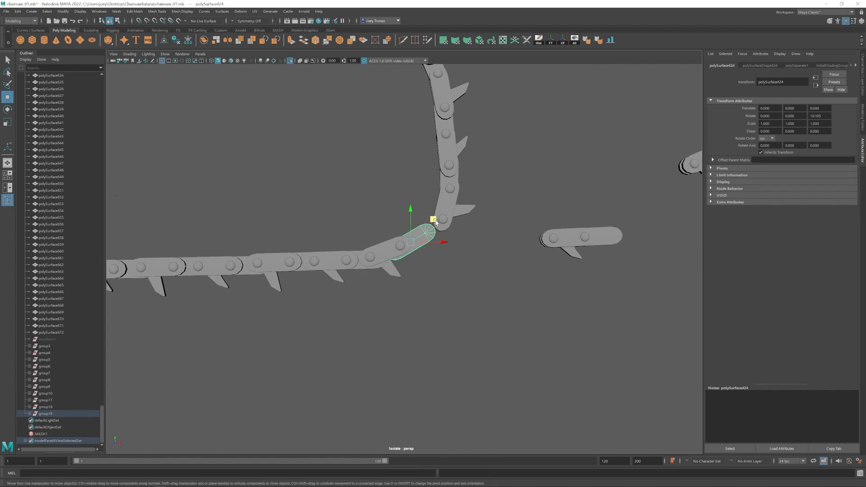
- Rotate the lowest upright link, group20, about 46 degrees and move it into the corner against the lower run's end
alt+middle_drag(435, 220, 405, 260)
click(416, 244)
key(Up)
key(e)
drag(446, 225, 453, 233)
key(w)
mouse_move(423, 250)
mouse_down()
mouse_move(417, 255)
mouse_move(432, 242)
mouse_up()
key(w)
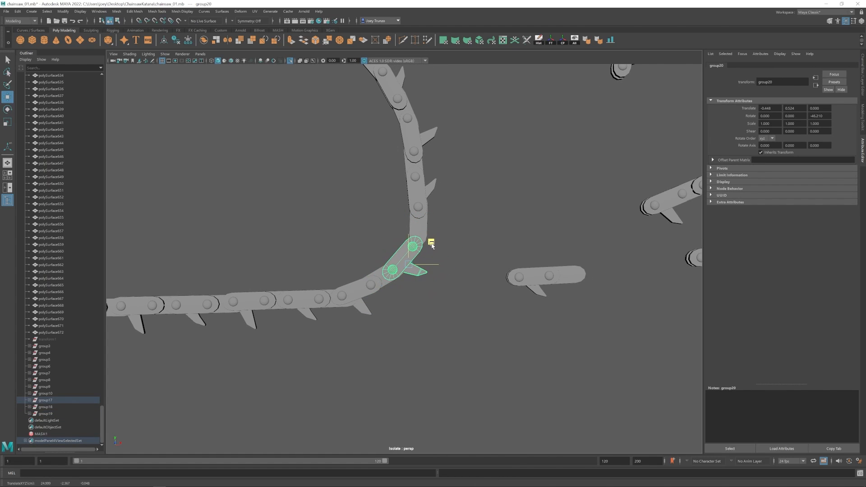
- Rotate the connecting plate above the corner link to about -22 degrees so it follows the lower bend
click(339, 298)
click(424, 257)
alt+middle_drag(424, 252, 391, 280)
scroll(390, 271, up, 1)
click(382, 253)
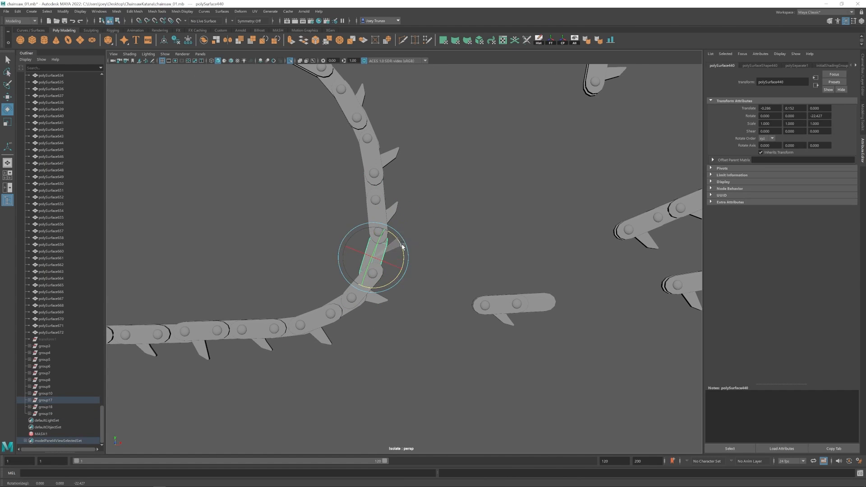
key(ctrl+z)
key(ctrl+z)
- Move the toothed link group23 down onto the connecting plate and rotate it to about -7 degrees
alt+middle_drag(404, 197, 401, 215)
drag(401, 212, 403, 227)
key(e)
drag(406, 224, 408, 228)
key(w)
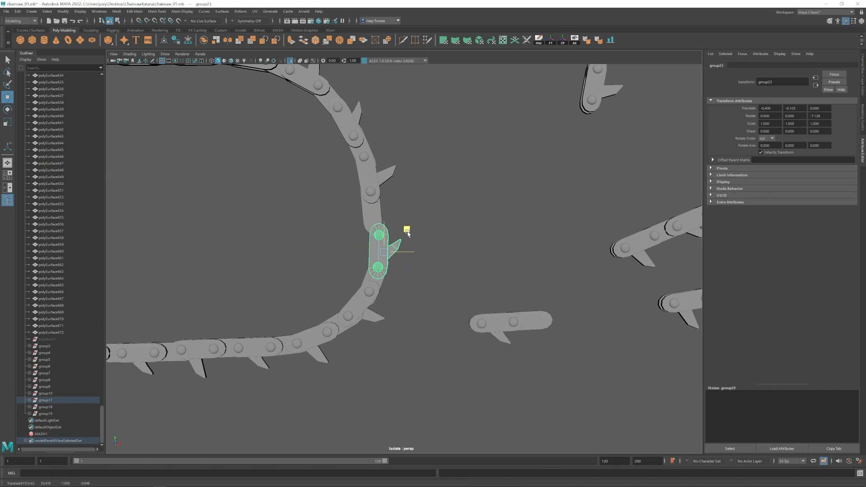
- Move the plate above the placed toothed link down against its upper rivet
scroll(410, 266, down, 2)
click(387, 229)
click(382, 204)
drag(405, 181, 412, 270)
click(357, 257)
scroll(251, 279, down, 6)
scroll(251, 279, up, 6)
- Group the next toothed link's parts and rotate and lower the link onto the upright section
key(e)
key(ctrl+g)
drag(416, 214, 416, 218)
key(w)
drag(414, 222, 419, 261)
click(428, 228)
scroll(424, 227, down, 3)
key(ctrl+z)
key(e)
key(w)
- Rotate the plate at the upper bend's free end to about -22 degrees and place it on top of the upright section
click(442, 211)
scroll(442, 211, up, 3)
scroll(443, 210, down, 10)
scroll(379, 307, up, 8)
key(ctrl+g)
click(563, 40)
scroll(408, 226, up, 2)
key(e)
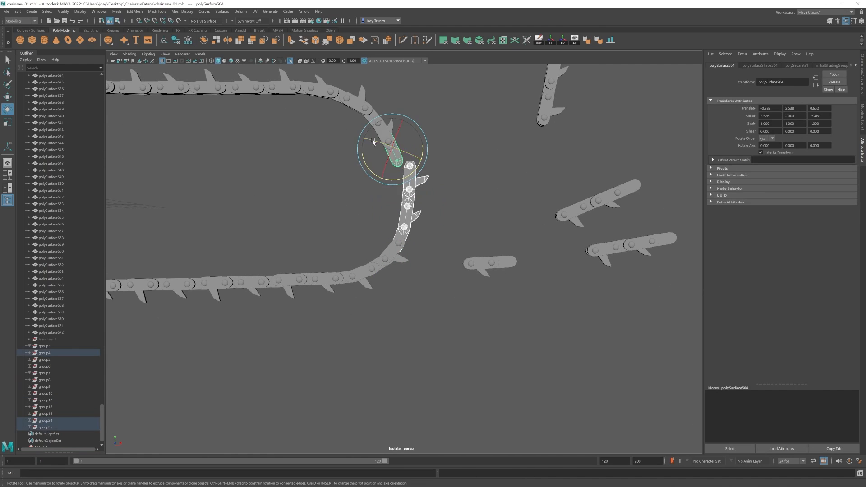
key(ctrl+g)
key(w)
drag(437, 207, 441, 207)
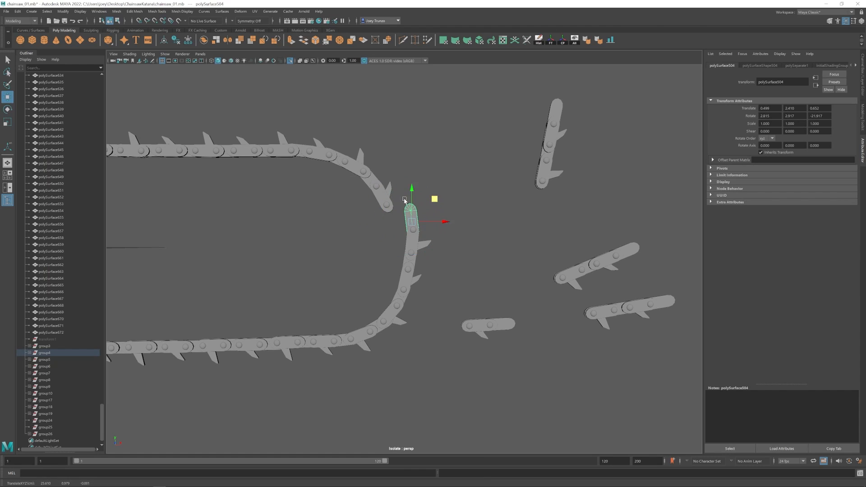
- Fit the next toothed link and its following plate onto the upright section, rotating them to begin the upper bend
key(w)
scroll(361, 256, down, 8)
scroll(380, 252, up, 10)
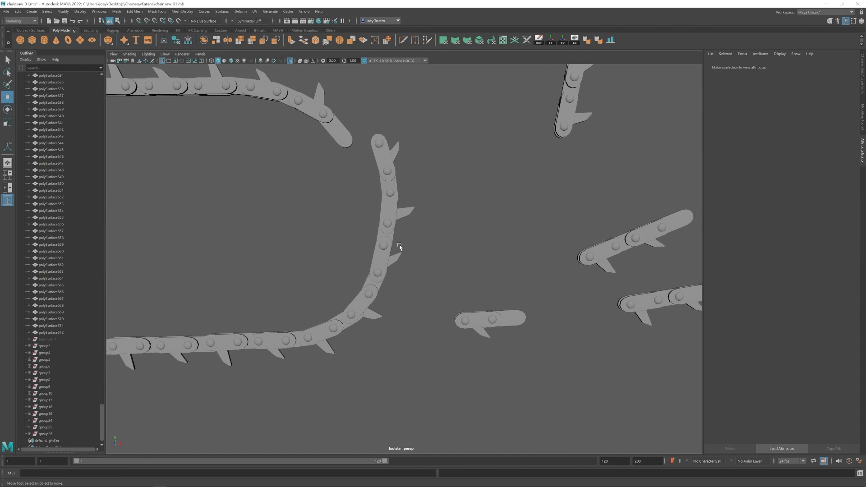
drag(375, 228, 415, 194)
key(ctrl+g)
key(e)
key(w)
drag(412, 186, 413, 185)
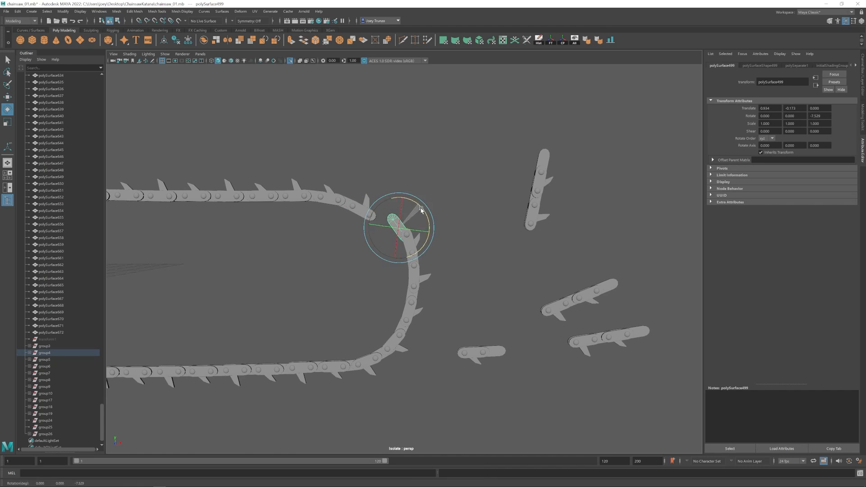
key(w)
- Move the toothed link group22 from the upper run onto the free plate of the bend
click(362, 210)
key(Up)
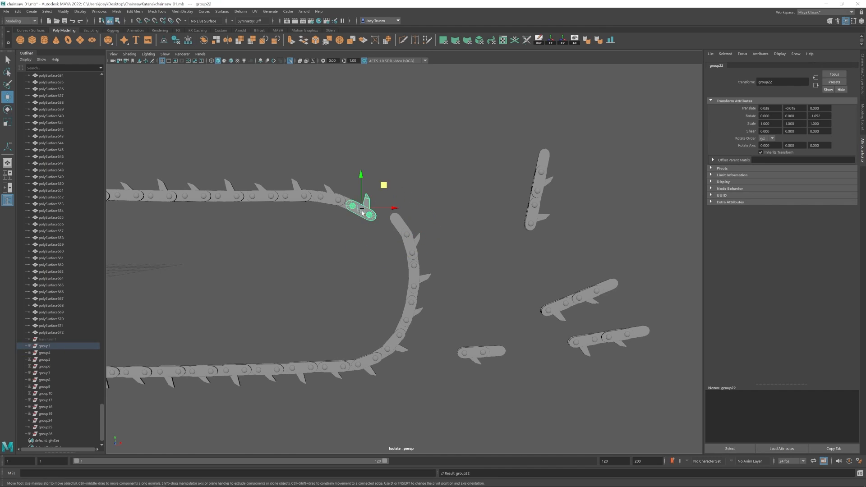
click(239, 286)
scroll(240, 286, down, 5)
scroll(240, 286, up, 7)
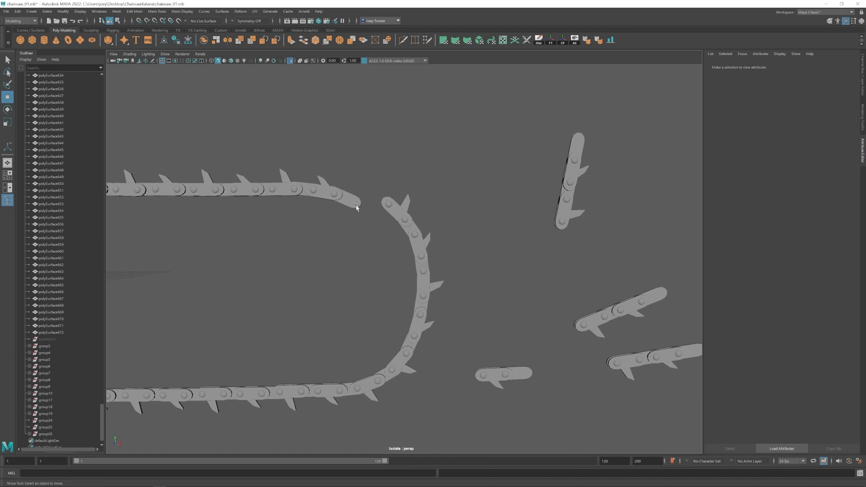
- Move the upper run's end plate onto the bend and group the parts of the exposed toothed link
click(357, 203)
drag(369, 177, 397, 180)
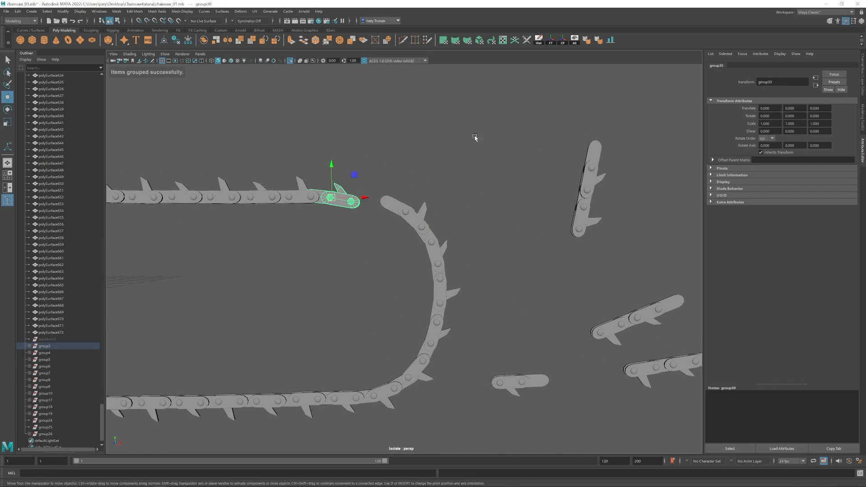
key(e)
drag(385, 243, 335, 204)
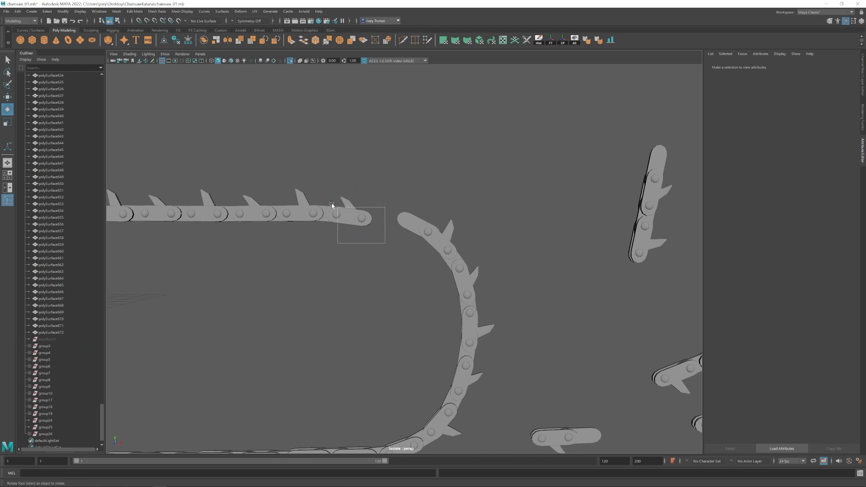
key(Up)
- Fit the next toothed link onto the bend's top plate and straighten the link left at the upper run's end
key(w)
alt+middle_drag(414, 231, 357, 234)
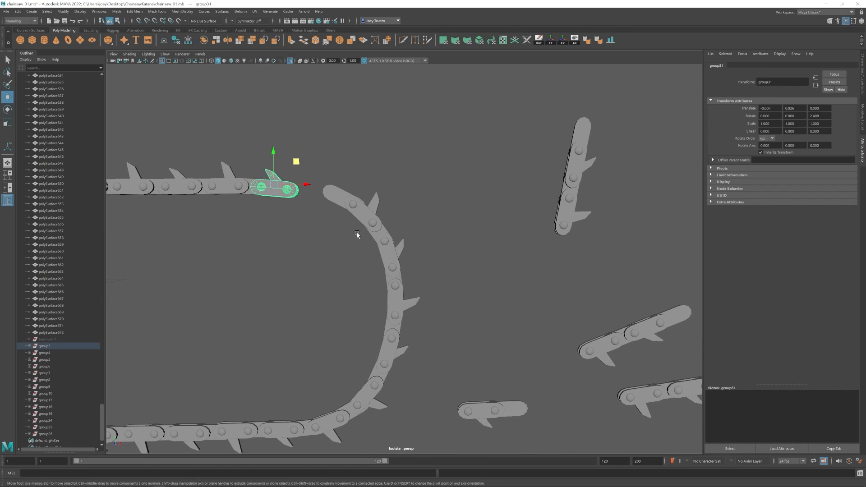
scroll(345, 167, down, 1)
alt+middle_drag(345, 167, 406, 190)
click(361, 216)
key(Up)
drag(379, 190, 379, 186)
key(e)
alt+middle_drag(324, 224, 380, 214)
click(380, 215)
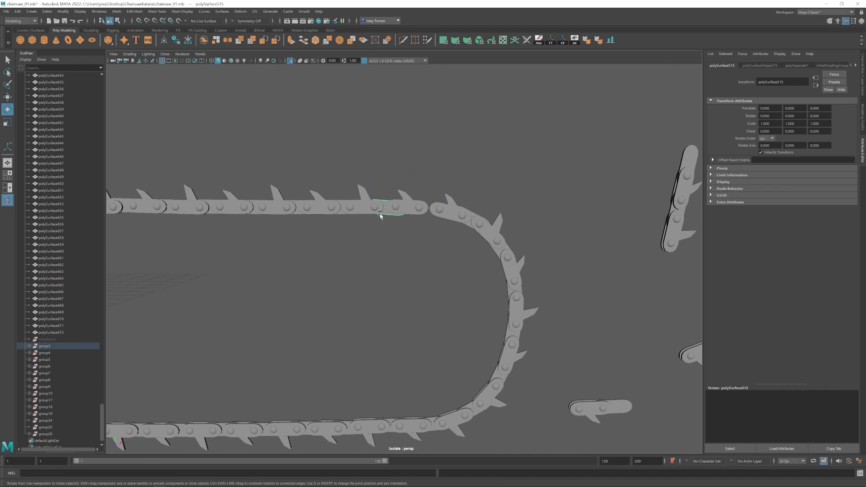
- Duplicate a connecting plate of the upper run and move the copy into the gap before the bend
key(ctrl+d)
drag(421, 207, 460, 207)
alt+middle_drag(444, 199, 357, 194)
key(e)
click(383, 253)
alt+middle_drag(426, 318, 392, 250)
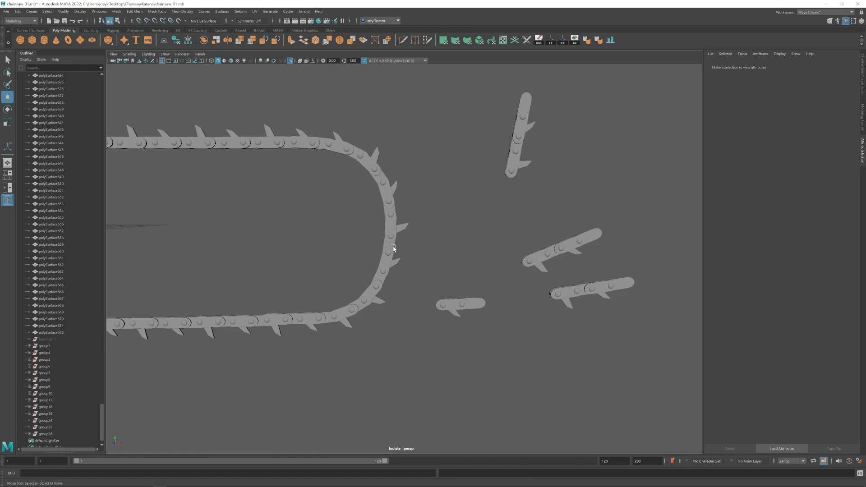
- Adjust the position and rotation of the toothed link in the lower part of the bend
click(391, 274)
key(Up)
key(e)
click(379, 236)
key(w)
drag(398, 239, 400, 238)
key(Up)
- Rotate and shift the neighbouring link on the outer side of the bend to even out the curve
alt+middle_drag(401, 240, 409, 210)
key(w)
key(e)
drag(409, 212, 411, 216)
key(w)
drag(407, 224, 409, 225)
alt+middle_drag(410, 224, 405, 264)
- Reposition the connecting plate and the adjoining link at the middle of the bend
click(378, 233)
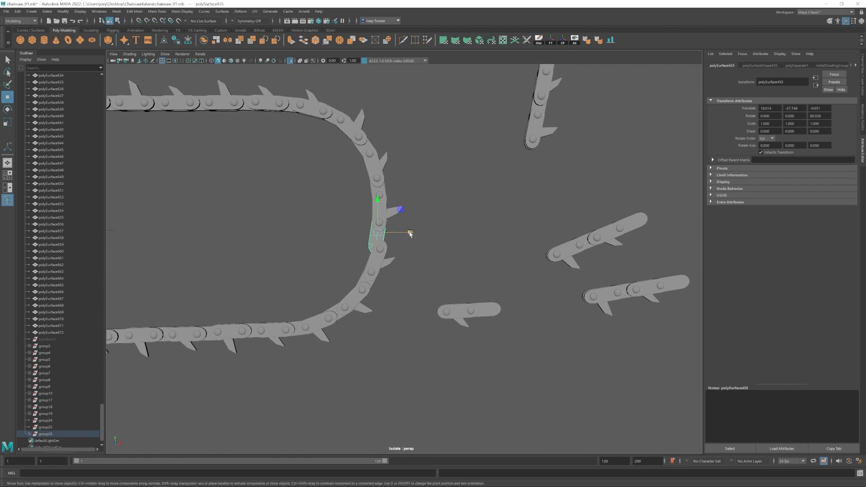
mouse_move(406, 196)
alt+middle_down()
mouse_move(397, 212)
mouse_move(406, 213)
alt+middle_up()
key(Down)
scroll(406, 212, up, 1)
click(371, 189)
key(Up)
click(397, 185)
scroll(380, 203, down, 5)
- Rotate the connecting plate in the upper part of the bend to about -15 degrees and align it with its neighbours
click(375, 202)
key(e)
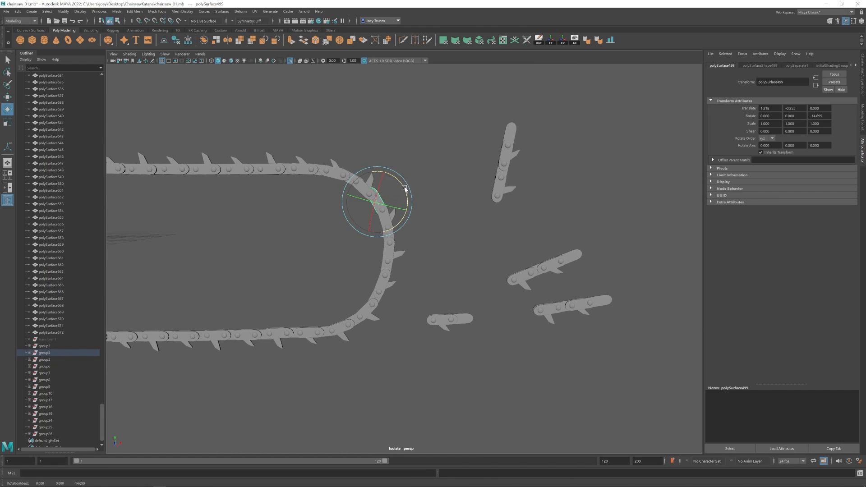
drag(391, 169, 392, 168)
key(e)
drag(391, 169, 393, 170)
key(w)
- Shift the toothed link group32 so the upper run flows smoothly into the bend
alt+middle_drag(353, 181, 360, 191)
scroll(360, 191, up, 1)
key(w)
key(Up)
drag(371, 158, 369, 155)
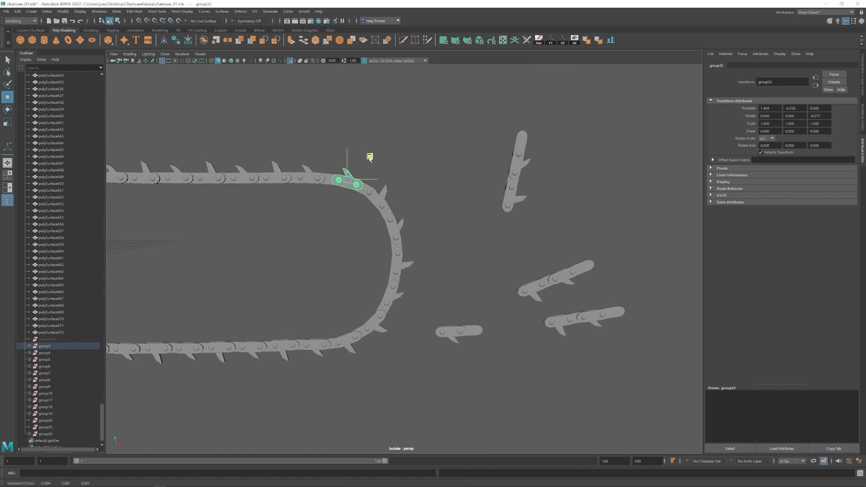
alt+middle_drag(327, 175, 362, 202)
- Select the links along the upper straight run and nudge them vertically
click(362, 201)
alt+right_drag(362, 201, 201, 226)
alt+middle_drag(201, 226, 262, 224)
drag(365, 212, 108, 207)
drag(143, 239, 143, 237)
click(433, 271)
- Create a polygon cylinder and turn its round face parallel to the chain
alt+right_drag(433, 270, 394, 280)
alt+middle_drag(394, 280, 275, 312)
alt+right_drag(275, 311, 384, 307)
click(43, 40)
key(e)
alt+drag(271, 253, 180, 268)
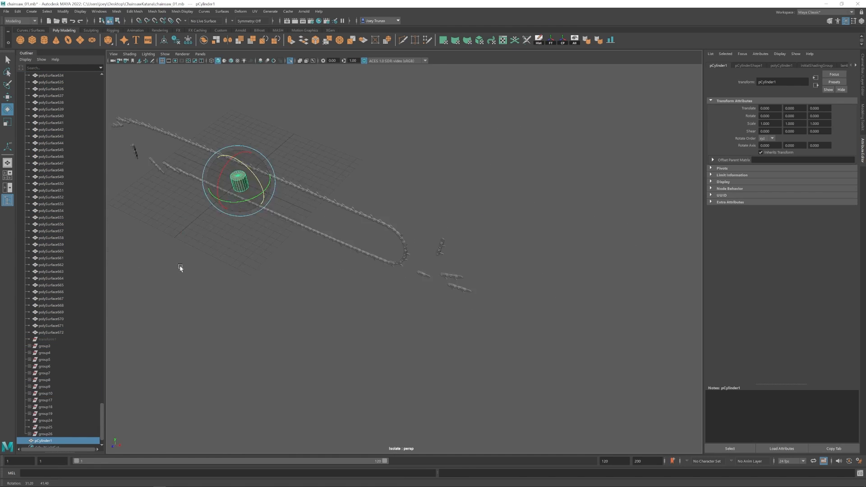
drag(226, 189, 240, 154)
- Scale up the cylinder and position it inside the bend as a round guide, using the front view
key(r)
drag(203, 240, 404, 240)
key(w)
drag(352, 237, 364, 238)
alt+drag(364, 238, 364, 249)
key(r)
key(space)
key(w)
drag(264, 330, 264, 326)
key(space)
- Move and rotate the toothed link group29 in the lower part of the bend to follow the cylinder's rim
alt+right_drag(354, 303, 371, 402)
alt+middle_drag(371, 403, 362, 283)
click(344, 272)
key(Up)
key(e)
click(370, 262)
key(w)
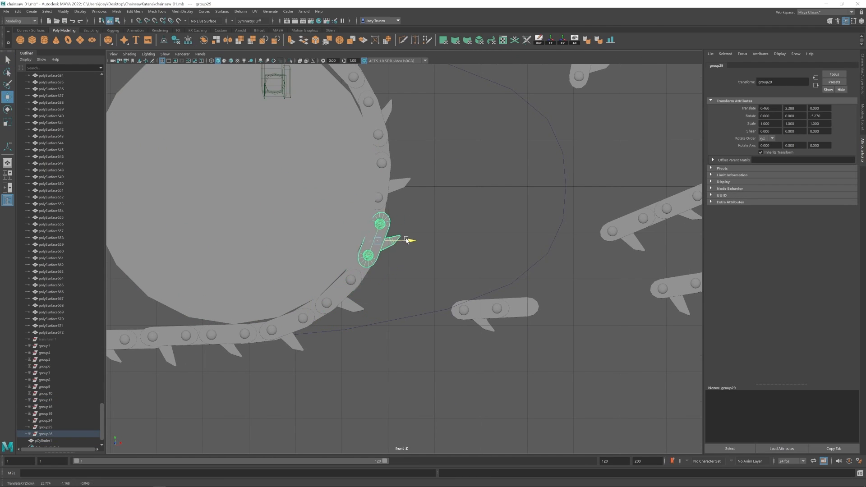
key(e)
drag(408, 240, 407, 244)
- Shift the toothed link and plate on the bend's outer side along the cylinder's rim, undoing unwanted edits
alt+middle_drag(407, 244, 403, 286)
click(379, 253)
key(w)
drag(401, 249, 408, 250)
key(ctrl+z)
key(ctrl+z)
key(ctrl+z)
key(ctrl+z)
key(ctrl+z)
key(ctrl+z)
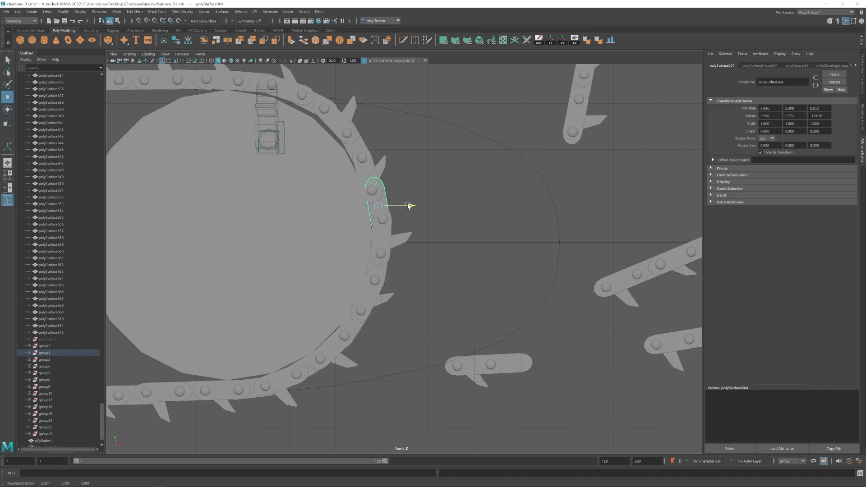
- Rotate and shift the link plates on the upper part of the bend to follow the cylinder's rim
click(335, 199)
click(360, 221)
key(e)
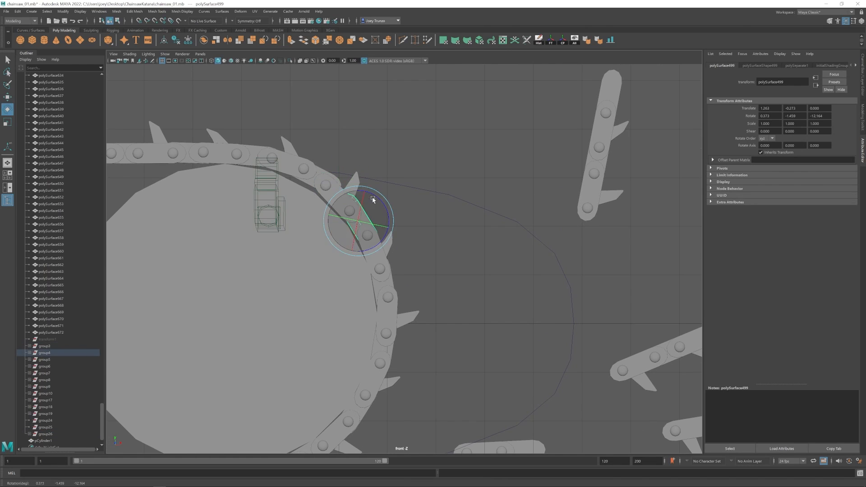
key(w)
click(364, 194)
click(333, 183)
key(Up)
- Delete the cylinder guide and the stray chain links scattered outside the bend
alt+middle_drag(307, 167, 414, 147)
scroll(338, 199, down, 8)
click(338, 244)
key(Delete)
drag(682, 178, 602, 316)
key(Delete)
drag(594, 296, 564, 272)
key(Delete)
scroll(255, 232, down, 2)
- Delete the half of the chain opposite the finished bend, including the loose links around that end
alt+middle_drag(165, 241, 255, 232)
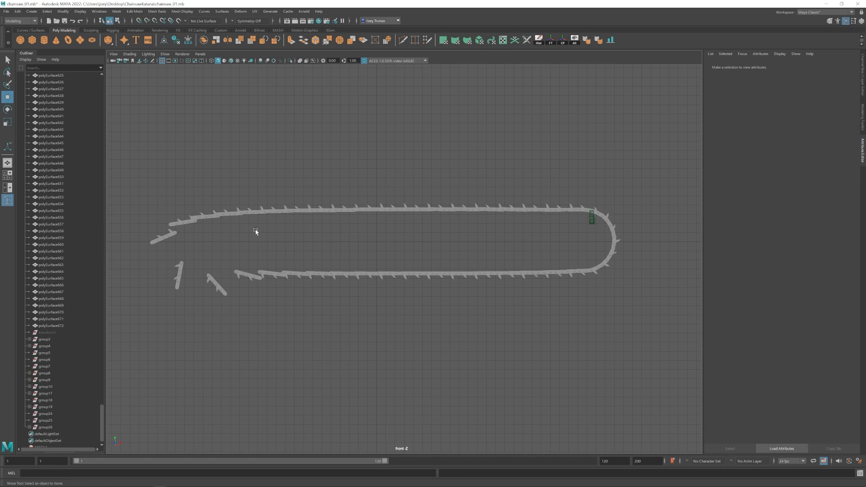
drag(126, 69, 375, 367)
scroll(415, 339, up, 3)
key(Delete)
alt+middle_drag(370, 190, 293, 189)
drag(44, 339, 46, 353)
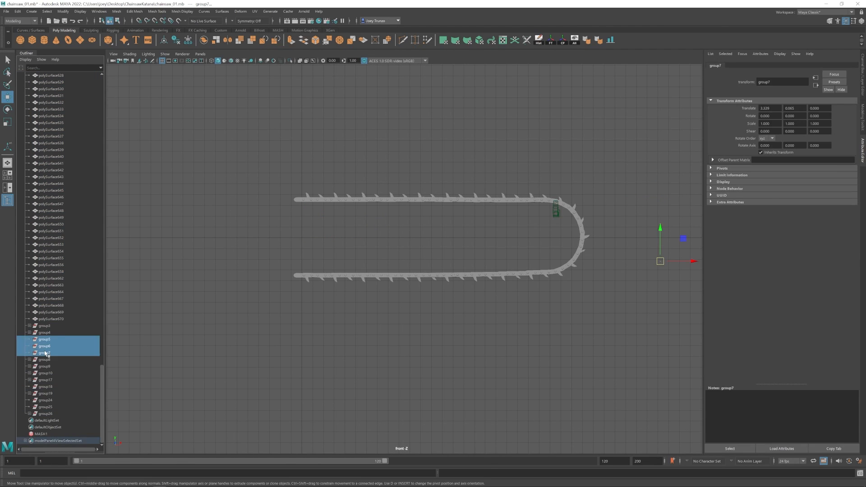
click(217, 325)
- Mirror the remaining MASH1_ReproMesh half with Duplicate Special, using an X scale of -1
drag(102, 402, 102, 115)
click(25, 110)
click(51, 109)
scroll(447, 280, down, 1)
alt+middle_drag(447, 280, 472, 285)
click(32, 12)
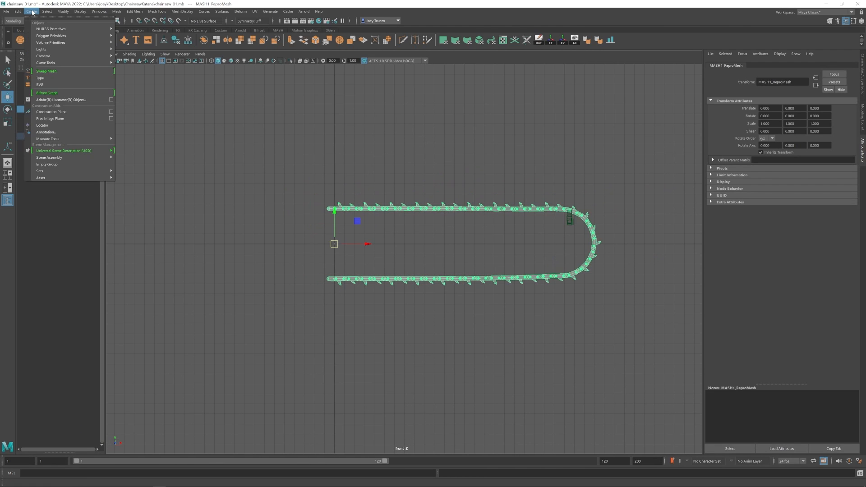
alt+middle_drag(227, 201, 236, 201)
click(32, 11)
mouse_move(17, 11)
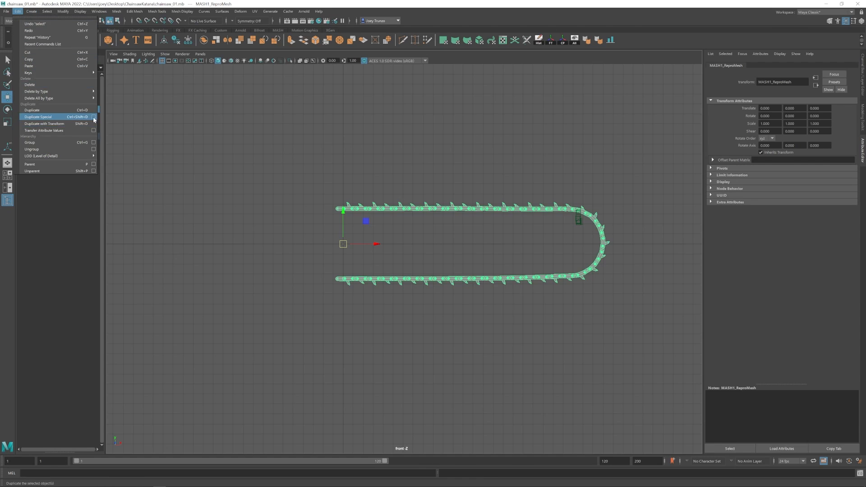
click(93, 118)
click(354, 236)
text(-)
click(382, 282)
click(442, 282)
- Shift the mirrored chain half slightly along X in the perspective view so its end links meet the original half
alt+middle_drag(342, 259, 424, 256)
key(space)
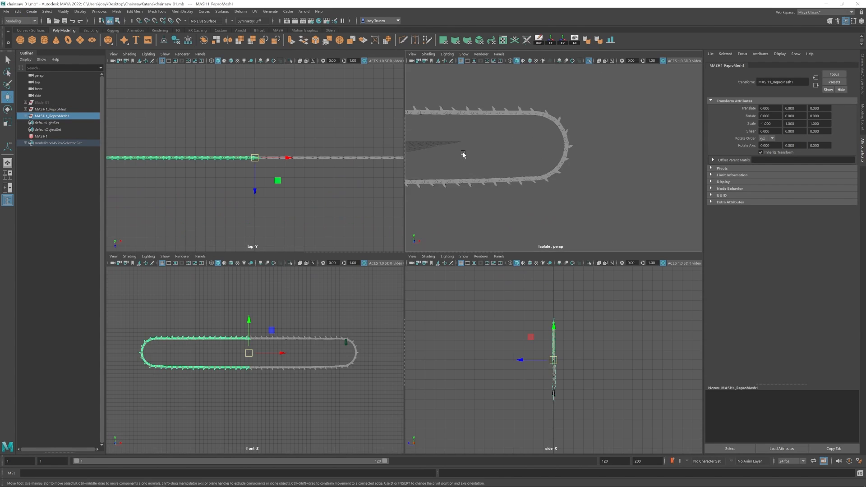
key(space)
click(351, 205)
alt+right_drag(386, 279, 538, 351)
alt+drag(392, 294, 372, 273)
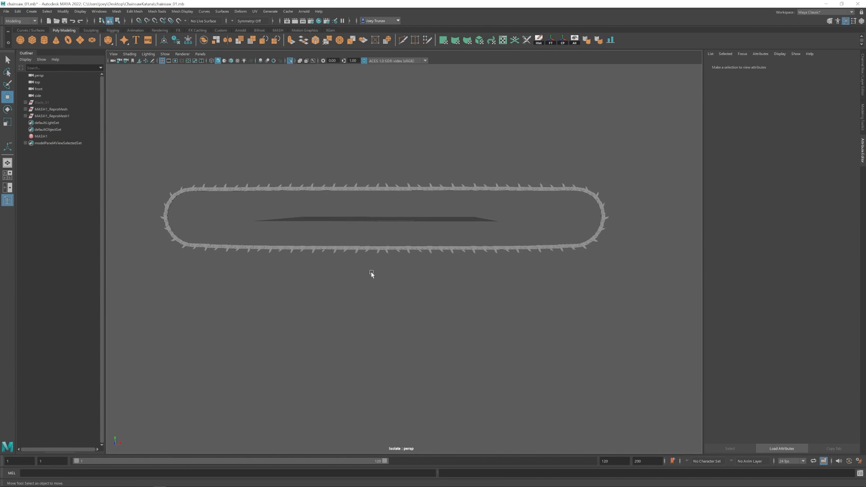
click(361, 247)
alt+right_drag(370, 255, 428, 273)
alt+middle_drag(325, 257, 349, 302)
drag(418, 225, 403, 224)
- Nudge the link plate polySurface664 at the upper joint between the two chain halves
alt+drag(409, 210, 410, 246)
drag(409, 246, 414, 246)
alt+right_drag(414, 246, 569, 365)
click(433, 412)
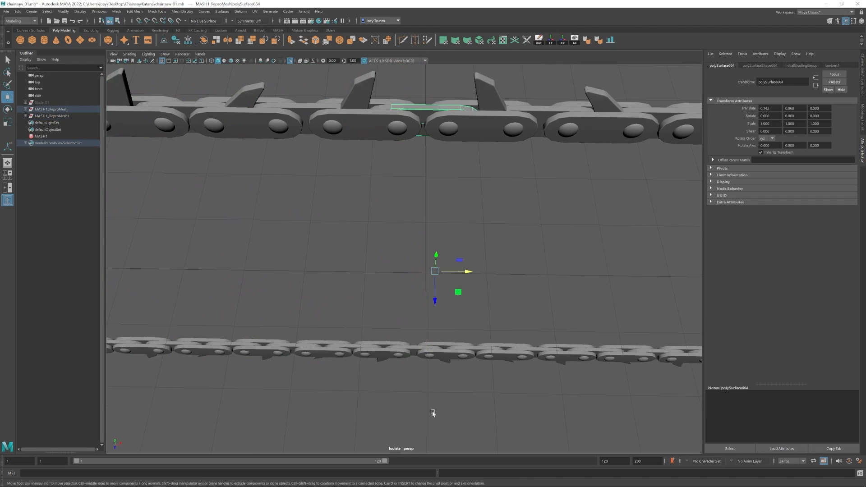
alt+right_drag(437, 348, 379, 343)
alt+drag(379, 342, 371, 280)
alt+right_drag(371, 281, 387, 289)
- Group both chain halves together and delete the leftover MASH1 node
drag(50, 109, 51, 116)
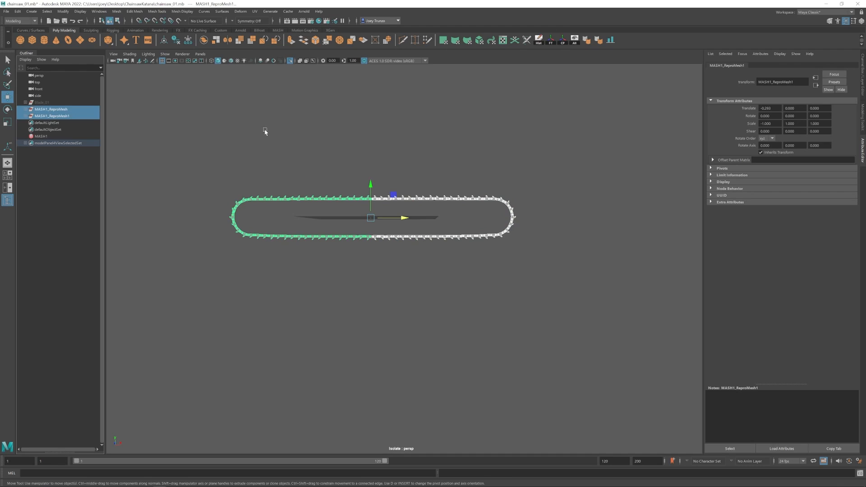
key(ctrl+g)
click(52, 130)
- Unhide Blade_01, turn off the isolated view of the chain, and hide Blade_01 again
click(43, 103)
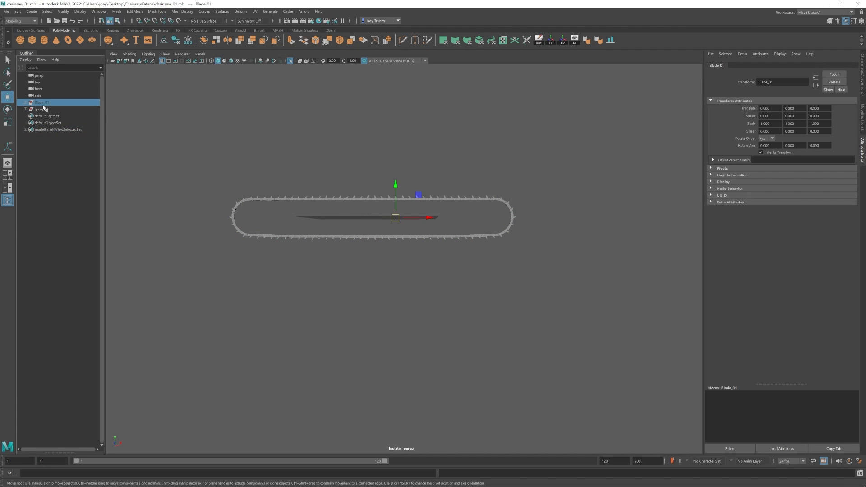
key(shift+h)
key(ctrl+h)
click(44, 105)
key(shift+h)
click(25, 102)
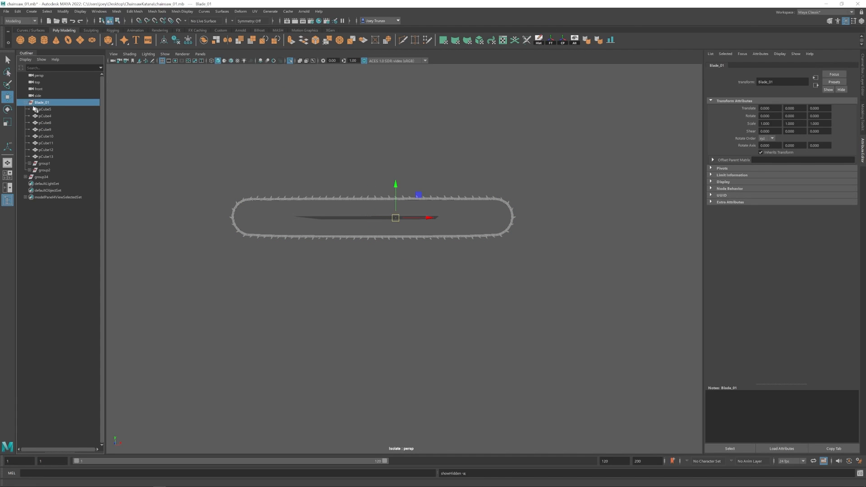
click(290, 60)
scroll(479, 265, up, 5)
click(26, 102)
click(43, 103)
key(ctrl+h)
- Create a polygon cylinder facing the chain, scale it up inside the bend, and set Subdivisions Axis to 40
scroll(261, 210, down, 4)
alt+drag(262, 210, 262, 214)
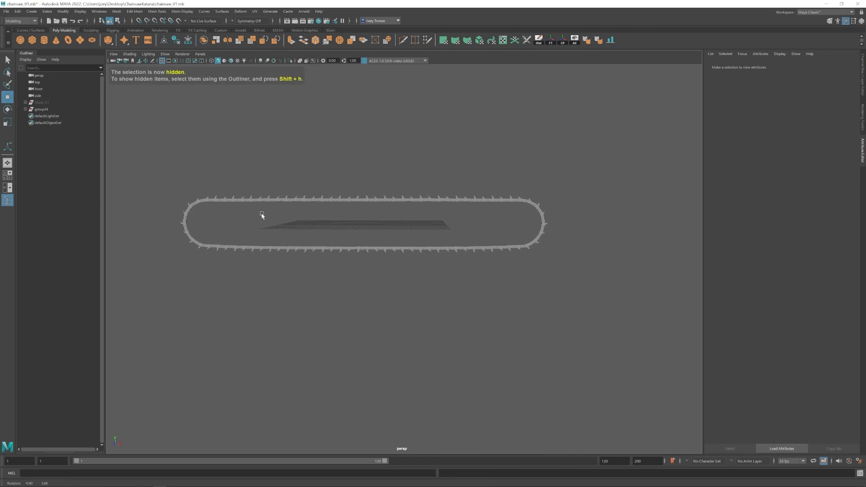
click(45, 43)
key(e)
alt+drag(316, 198, 358, 226)
key(r)
drag(364, 224, 431, 295)
click(782, 66)
click(767, 124)
- Flatten the cylinder into a thin disc and align it with the inner edge of the chain's bend
key(w)
key(t)
key(r)
alt+drag(384, 316, 472, 294)
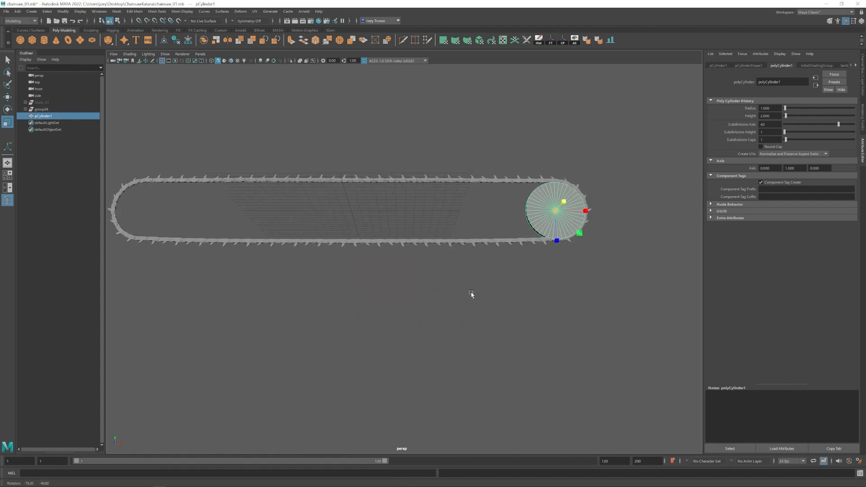
key(f)
key(w)
drag(421, 227, 420, 221)
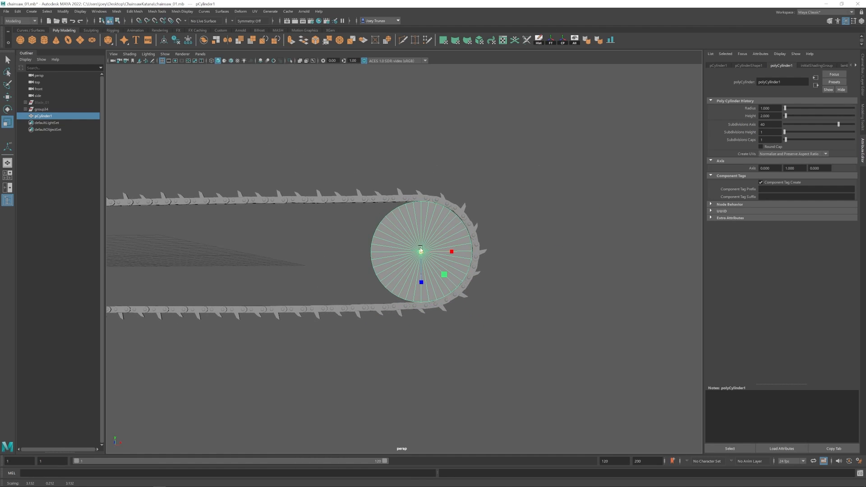
alt+drag(420, 251, 427, 256)
key(w)
drag(453, 256, 437, 256)
alt+right_drag(438, 256, 507, 300)
key(e)
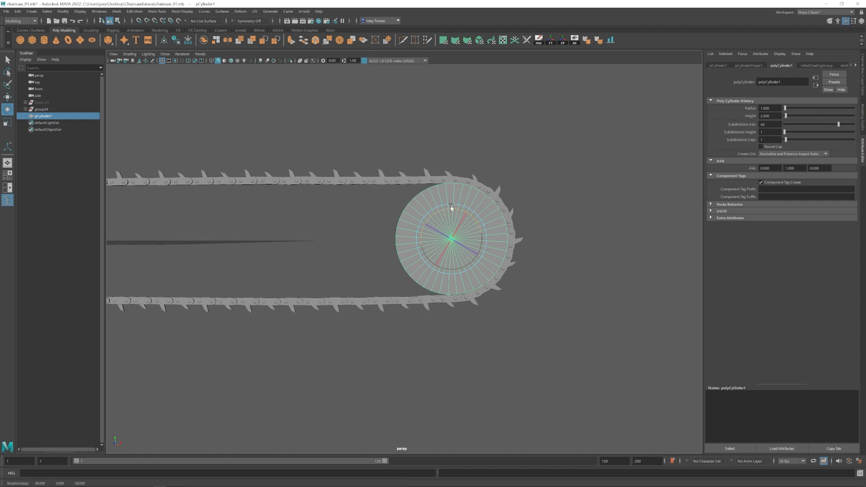
- Stretch the inner half of the disc's vertices along the chain to the opposite bend, forming a guide bar
right_drag(451, 208, 404, 205)
key(w)
drag(368, 145, 451, 368)
alt+right_drag(476, 321, 445, 275)
drag(451, 251, 239, 265)
alt+middle_drag(240, 265, 414, 234)
drag(406, 221, 228, 225)
- Fine-tune the bar's rounded ends against both bends and delete the vertices at the cap centres
alt+middle_drag(256, 240, 342, 254)
alt+drag(343, 253, 348, 254)
drag(280, 202, 278, 204)
alt+right_drag(289, 212, 361, 235)
drag(375, 240, 373, 241)
alt+right_drag(424, 244, 361, 226)
alt+middle_drag(632, 226, 479, 217)
drag(486, 216, 523, 239)
alt+middle_drag(461, 220, 545, 219)
drag(622, 227, 402, 233)
key(Delete)
- Cut vertical edges across the bar where its rounded ends meet the straight section
alt+drag(401, 234, 373, 248)
alt+right_drag(273, 194, 305, 203)
alt+drag(389, 256, 346, 240)
click(135, 11)
mouse_move(116, 11)
click(125, 61)
click(403, 40)
alt+drag(253, 241, 302, 217)
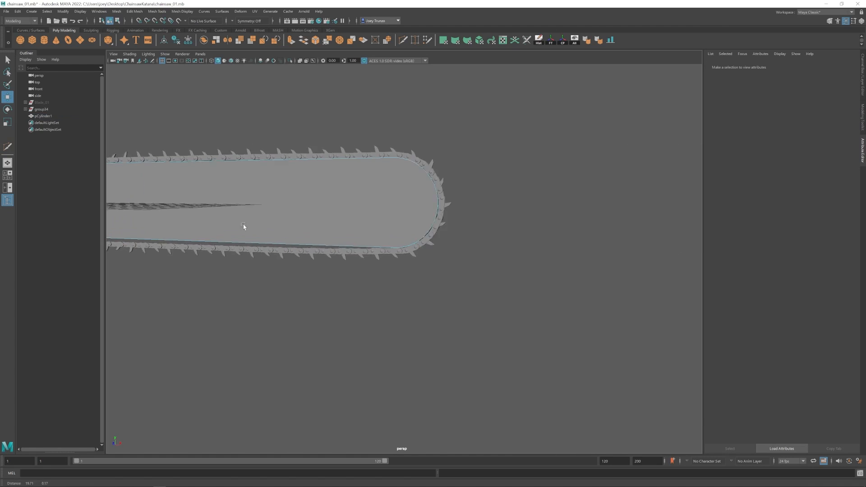
alt+drag(243, 225, 252, 217)
key(g)
alt+drag(409, 202, 348, 220)
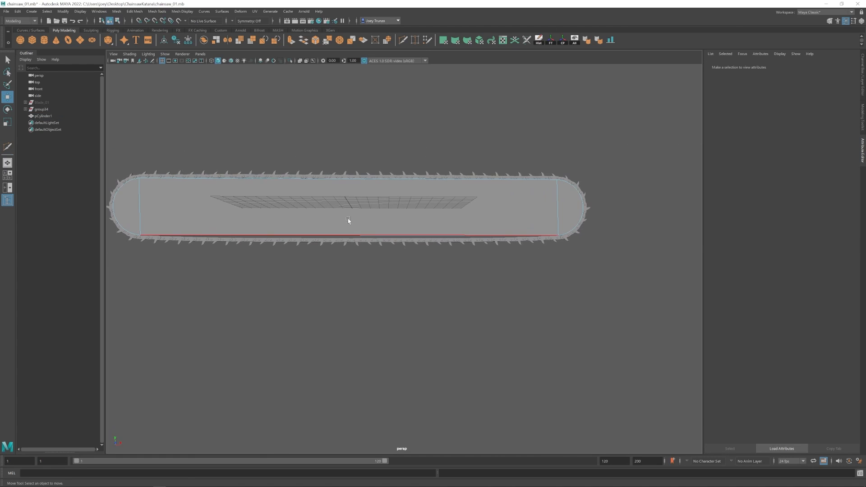
- Insert a vertical edge loop at the middle of the bar and bevel it
ctrl+click(342, 180)
key(w)
alt+drag(343, 185, 371, 208)
double_click(405, 195)
click(133, 10)
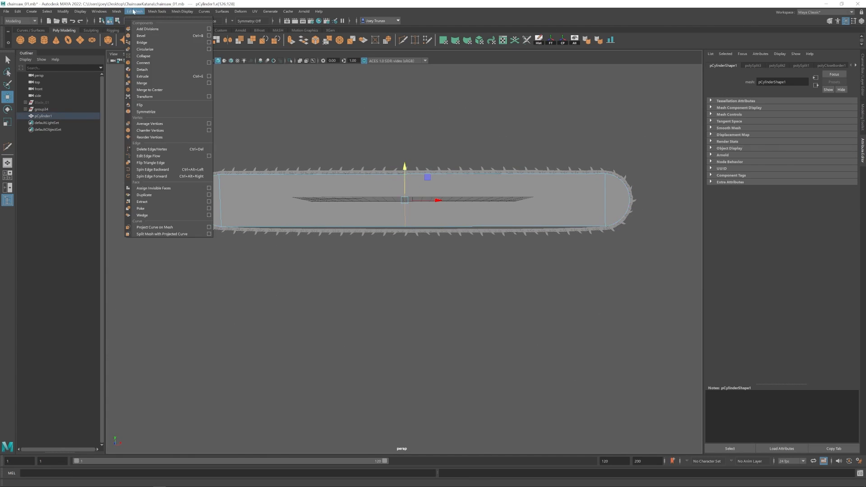
click(141, 36)
- Spread the bevelled vertex columns along the bar and nudge their vertices to follow the chain's inner edge
key(w)
right_drag(380, 202, 359, 201)
drag(326, 218, 301, 235)
drag(311, 199, 311, 202)
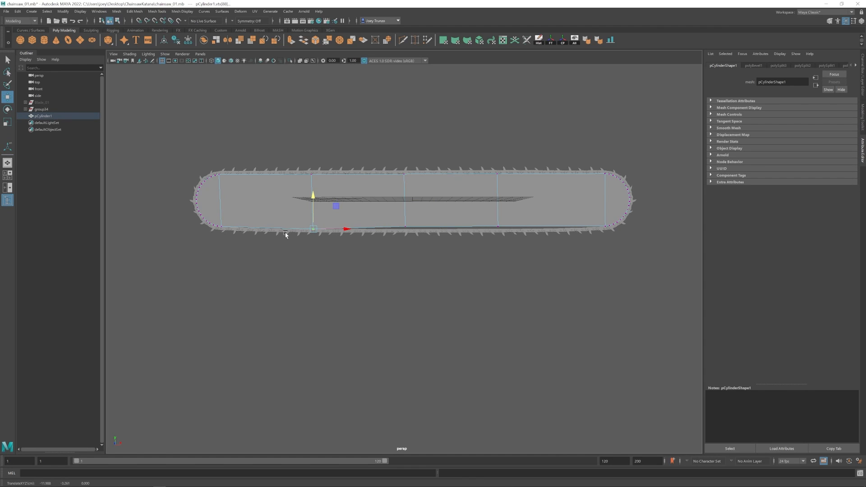
alt+middle_drag(285, 233, 318, 225)
mouse_move(424, 207)
mouse_down()
mouse_move(450, 230)
mouse_move(438, 199)
mouse_up()
alt+middle_drag(514, 196, 408, 195)
drag(408, 205, 437, 231)
alt+middle_drag(499, 218, 396, 218)
alt+right_drag(396, 218, 424, 207)
shift+right_drag(402, 180, 375, 137)
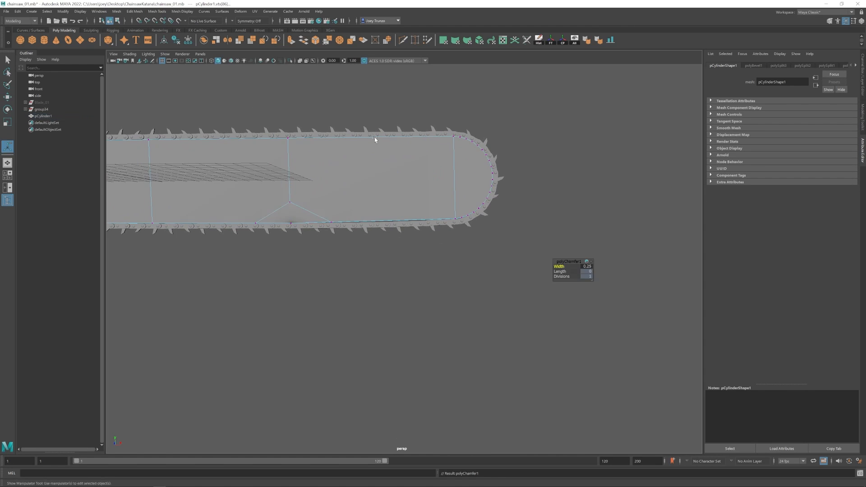
key(ctrl+z)
- Bevel the vertical edge between the bar's middle and its original bend, and slide the resulting vertex columns along X
key(F10)
click(289, 175)
key(ctrl+b)
scroll(331, 192, down, 2)
alt+middle_drag(331, 191, 380, 192)
key(F9)
key(w)
drag(285, 147, 331, 235)
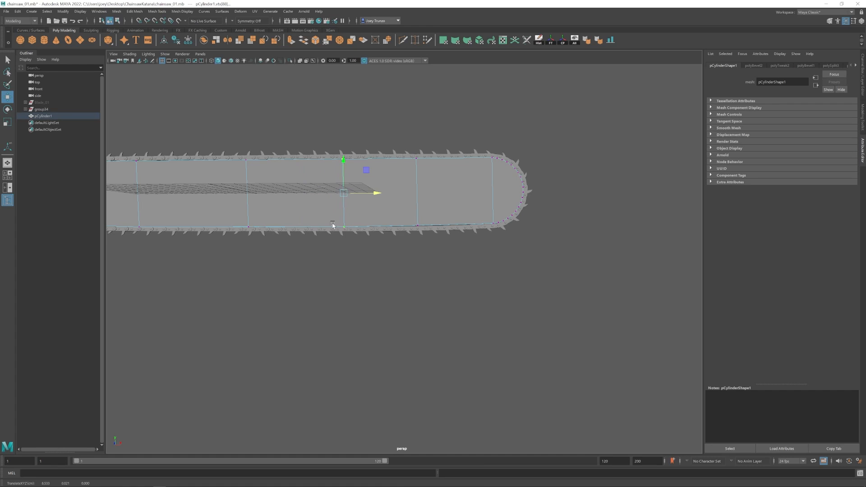
drag(416, 196, 416, 198)
scroll(564, 280, up, 3)
alt+middle_drag(581, 286, 528, 276)
- Bevel the vertical edge beside the bar's rounded +X end and slide the resulting vertex columns along X
key(F10)
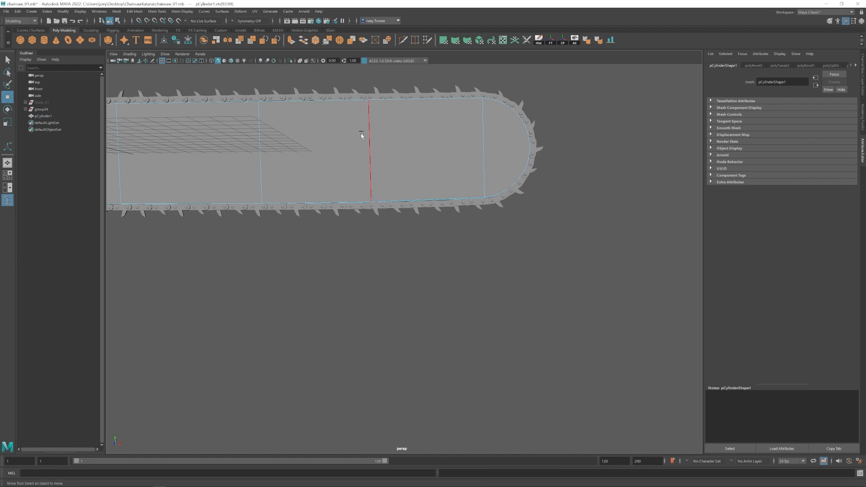
click(365, 136)
key(ctrl+b)
key(q)
key(F9)
key(w)
mouse_move(410, 183)
mouse_down()
mouse_move(444, 217)
mouse_move(425, 171)
mouse_up()
alt+middle_drag(397, 174, 385, 182)
drag(285, 185, 326, 226)
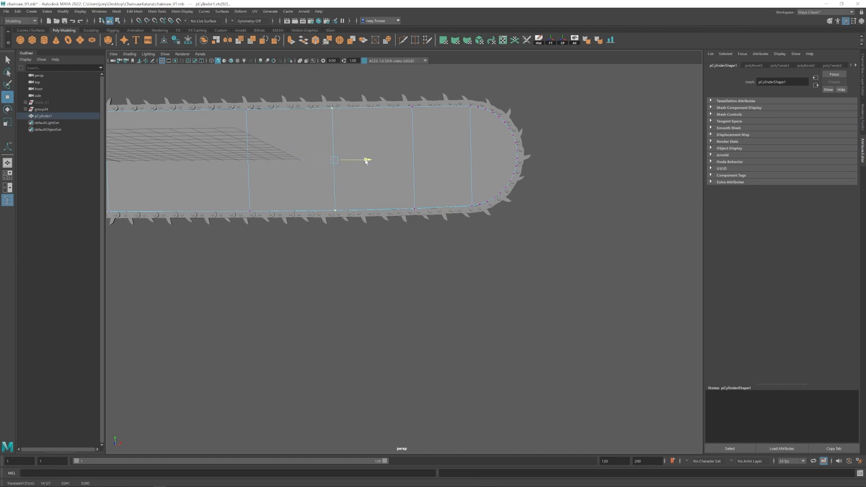
drag(366, 161, 375, 162)
- Nudge the lower-edge vertices in the bar's middle section to follow the chain's inner edge
scroll(316, 181, down, 2)
alt+middle_drag(149, 187, 365, 200)
drag(478, 221, 510, 249)
alt+middle_drag(361, 199, 452, 199)
drag(445, 219, 476, 249)
alt+middle_drag(249, 229, 369, 238)
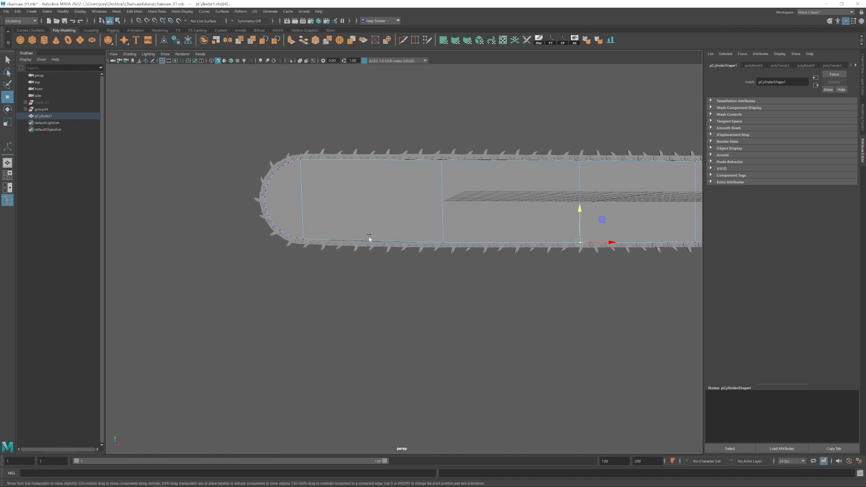
- Bevel the vertical edge nearest the bar's rounded -X end, and bevel a resulting edge again for an extra column
key(F10)
click(442, 191)
key(ctrl+b)
click(373, 199)
key(ctrl+b)
- Nudge the lower vertex of the column beside the rounded -X end to meet the chain's inner edge
scroll(334, 192, up, 2)
key(F9)
click(289, 272)
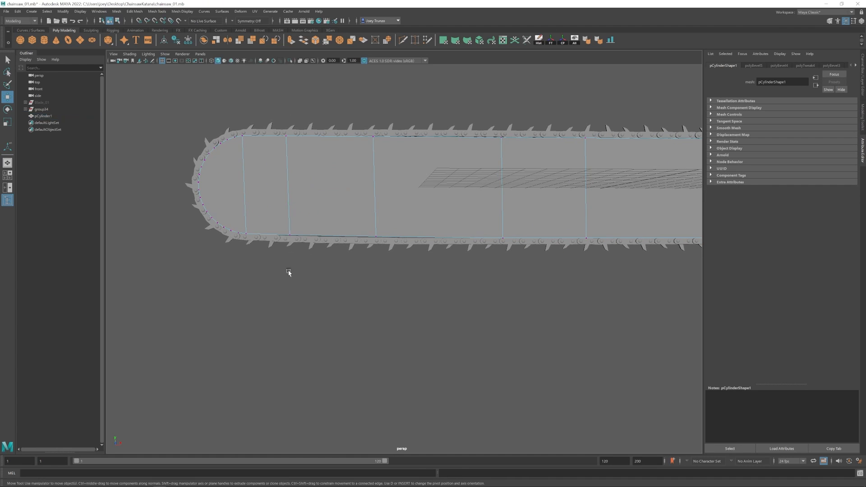
drag(275, 219, 308, 249)
alt+middle_drag(316, 217, 292, 218)
drag(266, 202, 265, 202)
- Adjust the upper and lower vertices of the new columns in the bar's -X half vertically to fit the chain
alt+middle_drag(339, 180, 304, 187)
drag(296, 124, 461, 158)
drag(377, 113, 377, 112)
alt+middle_drag(599, 167, 397, 163)
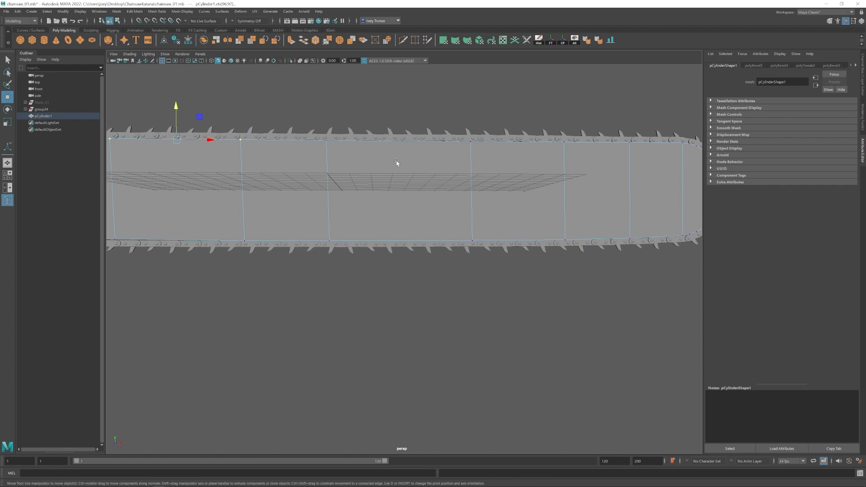
alt+middle_drag(145, 245, 408, 228)
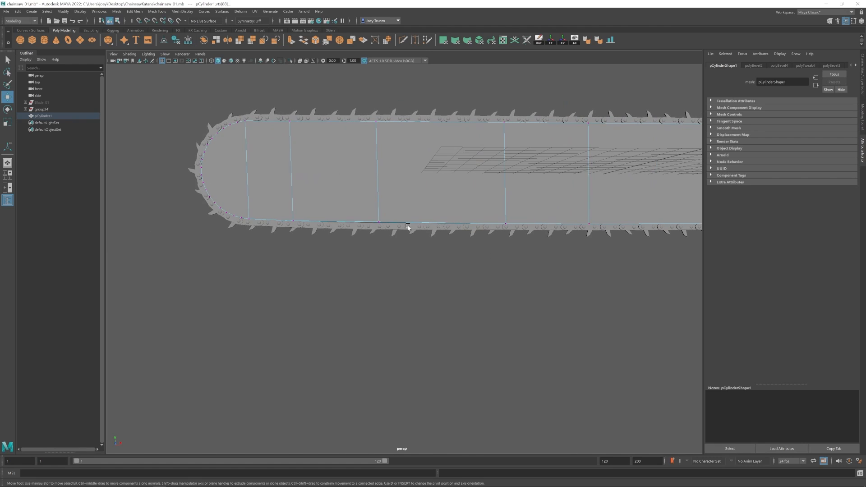
drag(378, 193, 378, 194)
- Review the bar as a whole object, and select and frame the end face at its rounded +X end
alt+middle_drag(476, 191, 400, 191)
right_drag(354, 205, 382, 183)
click(352, 289)
scroll(352, 289, down, 8)
alt+drag(406, 289, 341, 246)
scroll(338, 298, up, 4)
click(392, 244)
right_drag(341, 245, 342, 280)
click(377, 260)
key(f)
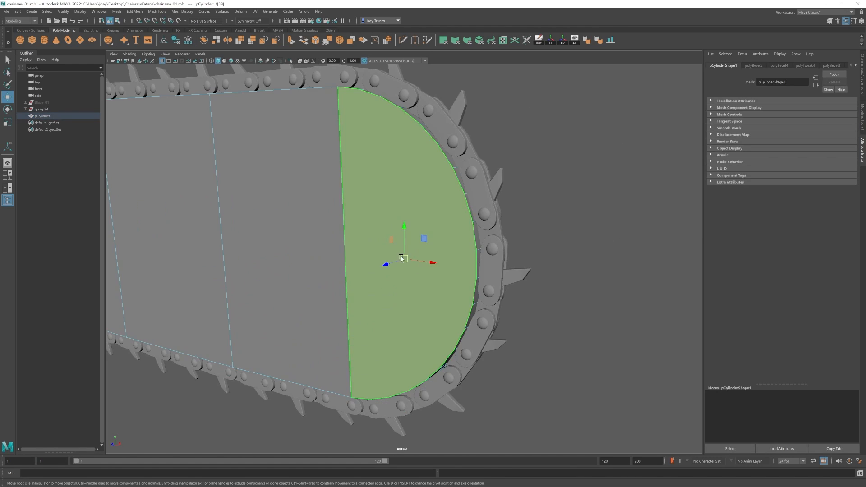
- Cut a horizontal edge along the middle of the bar through its full length
scroll(397, 257, down, 4)
alt+drag(446, 277, 632, 289)
key(w)
click(362, 298)
scroll(484, 261, down, 8)
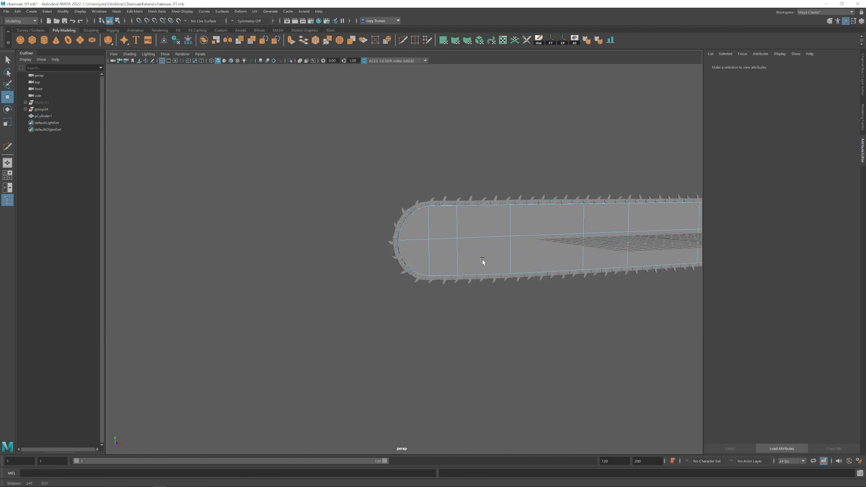
- Cut a fan of edges from the rounded -X end's rim vertices to the centre point on the adjoining vertical edge
scroll(483, 262, up, 6)
shift+right_drag(433, 253, 393, 235)
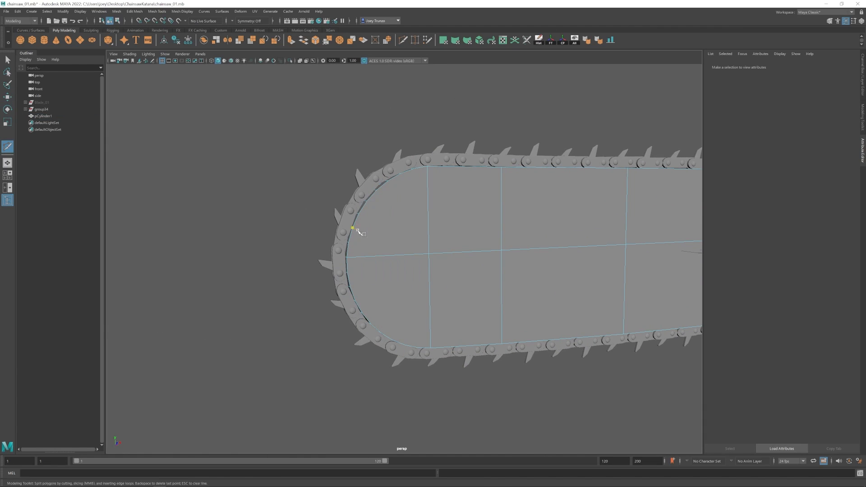
right_click(429, 254)
alt+drag(429, 254, 438, 223)
key(w)
scroll(446, 248, down, 5)
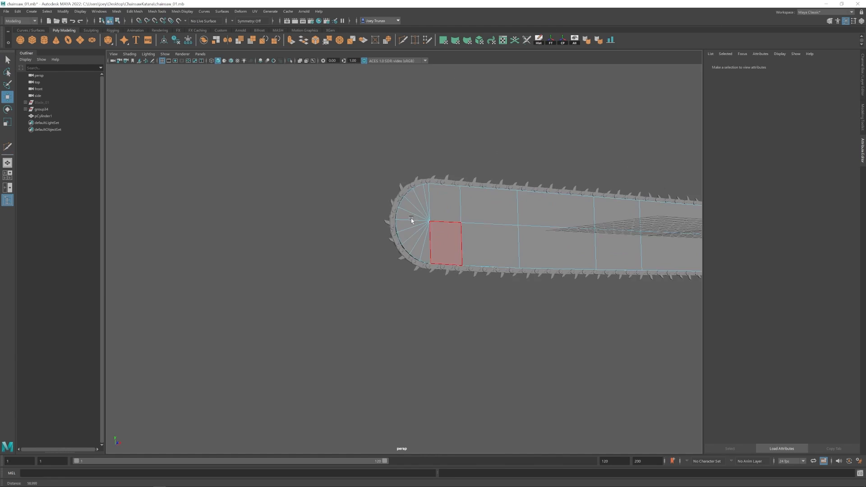
- Cut a matching fan of edges at the rounded +X end, joining its rim vertices to the centre point there
alt+middle_drag(412, 220, 190, 223)
scroll(365, 218, up, 5)
alt+drag(364, 218, 350, 217)
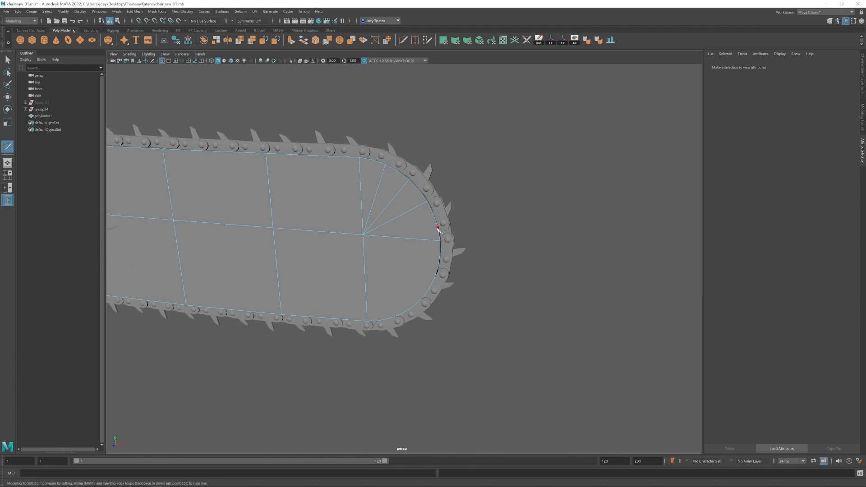
alt+middle_drag(391, 303, 365, 115)
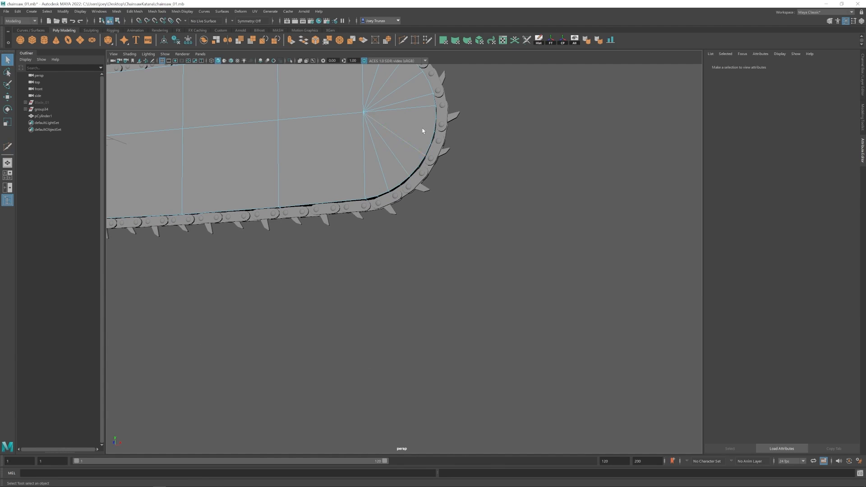
scroll(416, 179, down, 5)
alt+drag(352, 251, 392, 218)
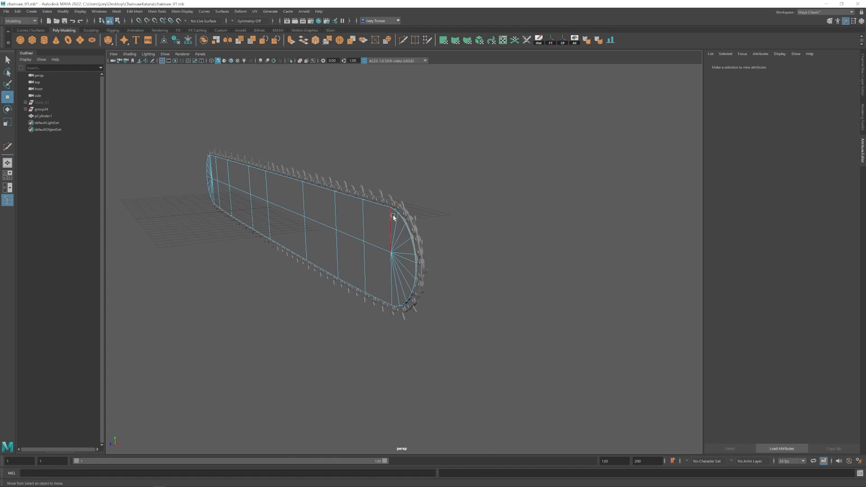
- Select the bar's far side in the side view and remove it, keeping one half of the bar's thickness
click(319, 220)
key(space)
key(space)
drag(349, 145, 409, 352)
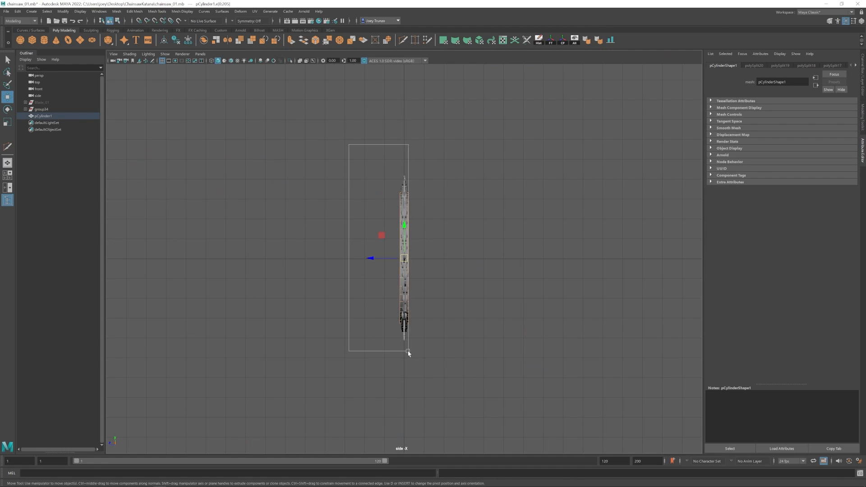
drag(405, 167, 405, 166)
key(space)
key(space)
drag(507, 177, 567, 216)
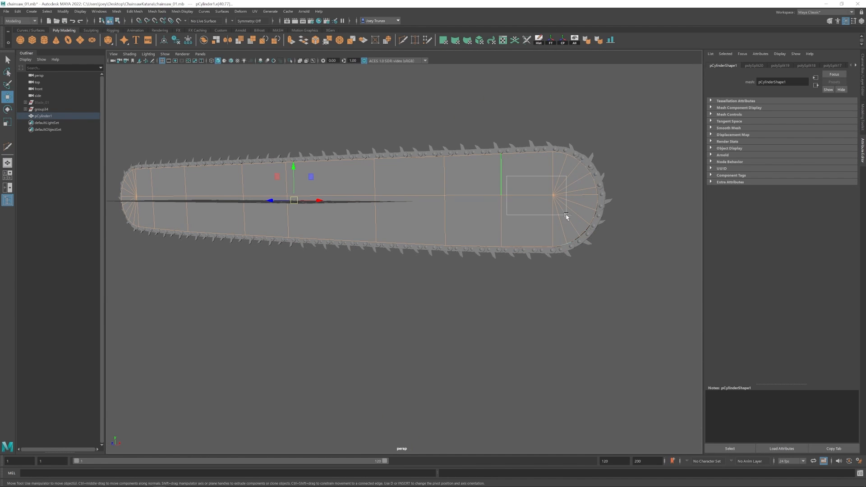
- Bevel the outer rim edges of the remaining bar half with one segment
click(135, 12)
click(140, 32)
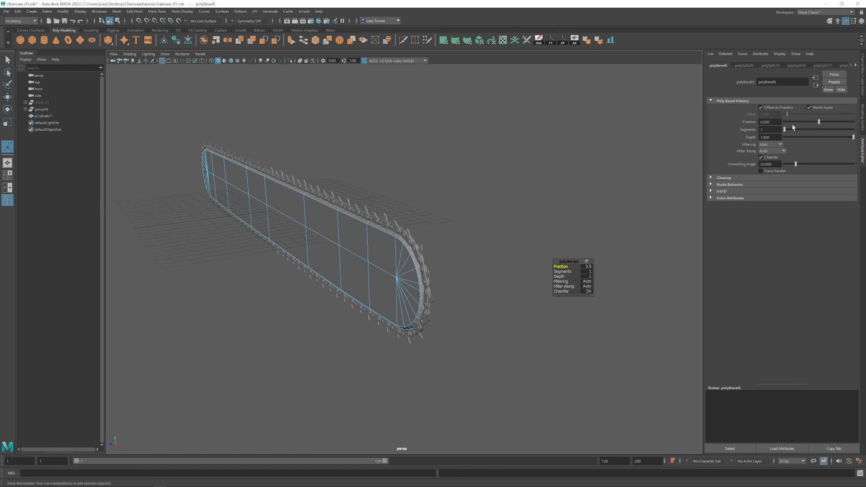
key(w)
click(349, 181)
alt+right_drag(350, 203, 296, 234)
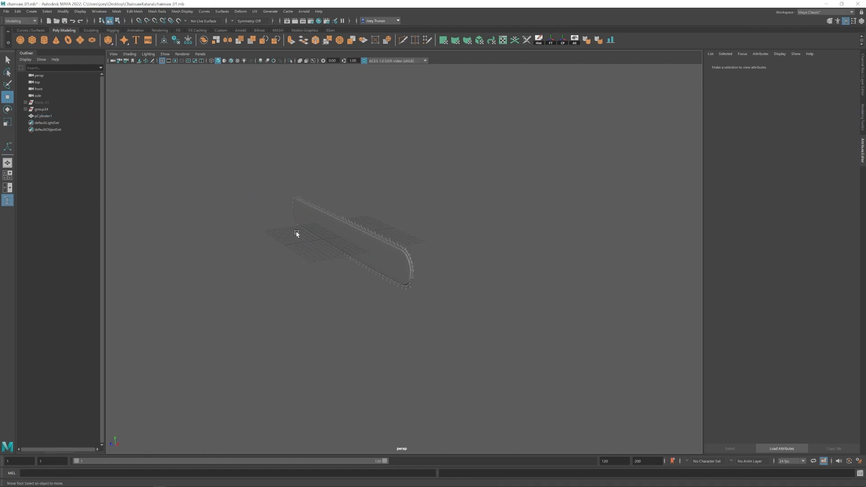
- Try to make the missing side by duplicating the bar half and rotating the copy, and delete the copy
alt+drag(297, 235, 349, 226)
alt+right_drag(350, 226, 388, 264)
alt+drag(388, 265, 487, 319)
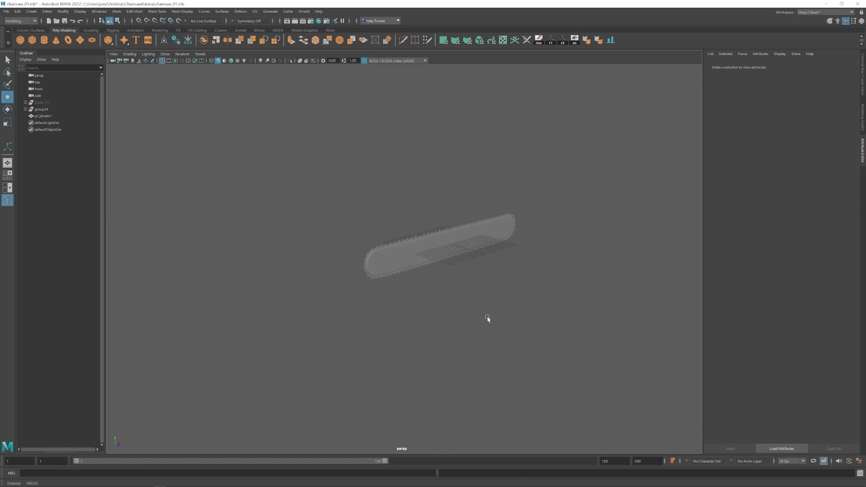
click(401, 257)
alt+middle_drag(401, 258, 341, 273)
alt+drag(342, 273, 402, 279)
click(18, 12)
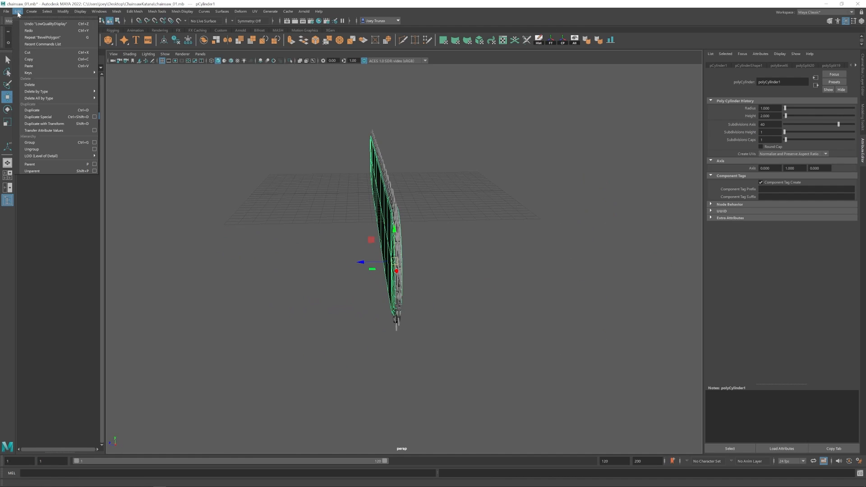
click(32, 110)
key(e)
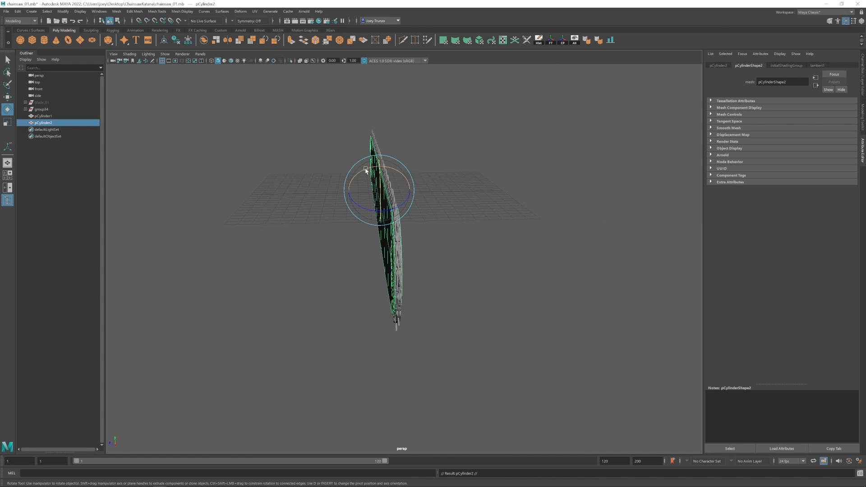
key(Delete)
- Try mirroring the bar half with Duplicate Special at a scale of -1 on single axes, and undo the copies
click(374, 205)
key(w)
click(18, 11)
click(94, 117)
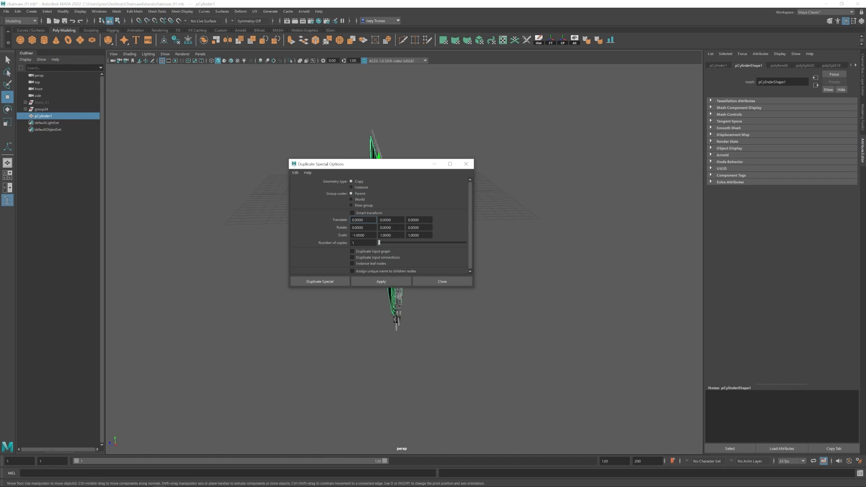
click(397, 282)
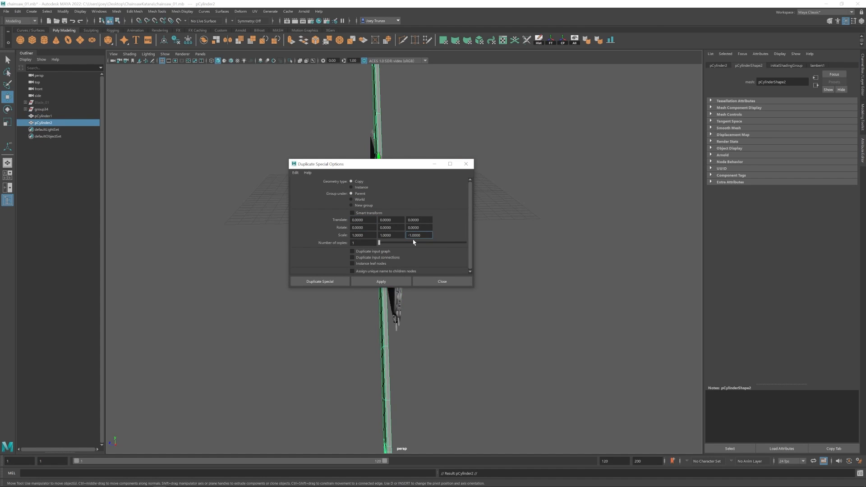
key(ctrl+z)
key(ctrl+z)
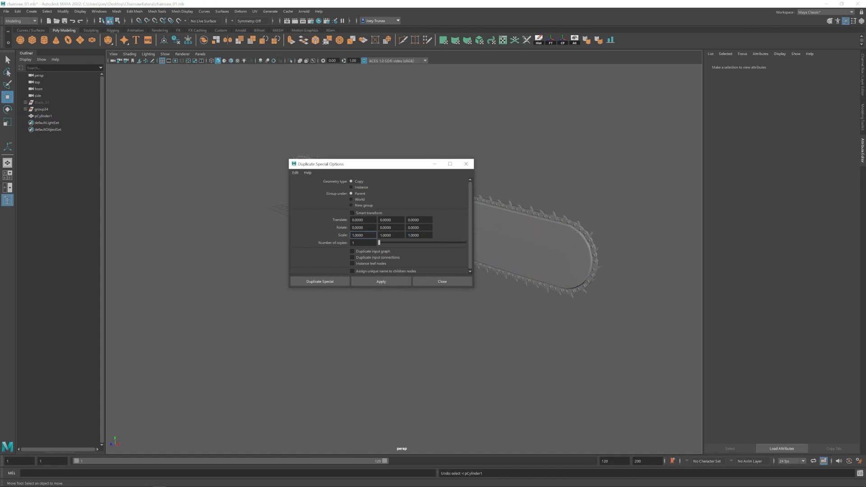
click(385, 282)
key(ctrl+z)
key(ctrl+z)
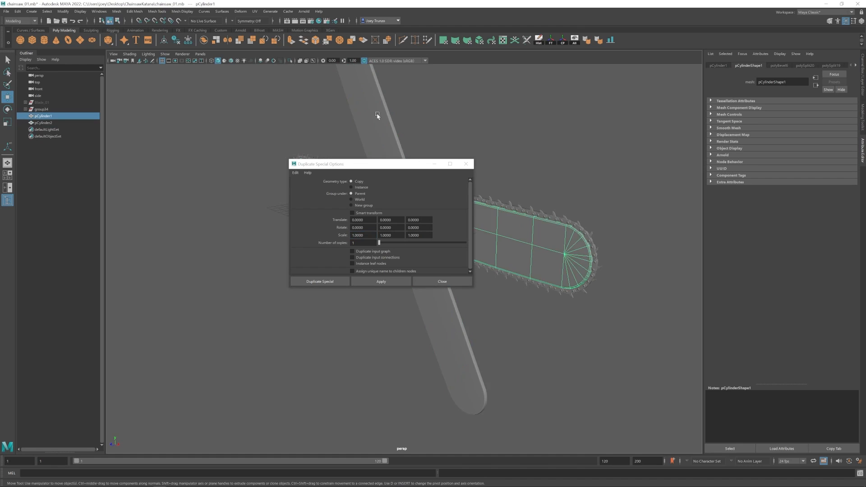
- Freeze the bar half's transformations and mirror it with Duplicate Special using a Z scale of -1
click(719, 66)
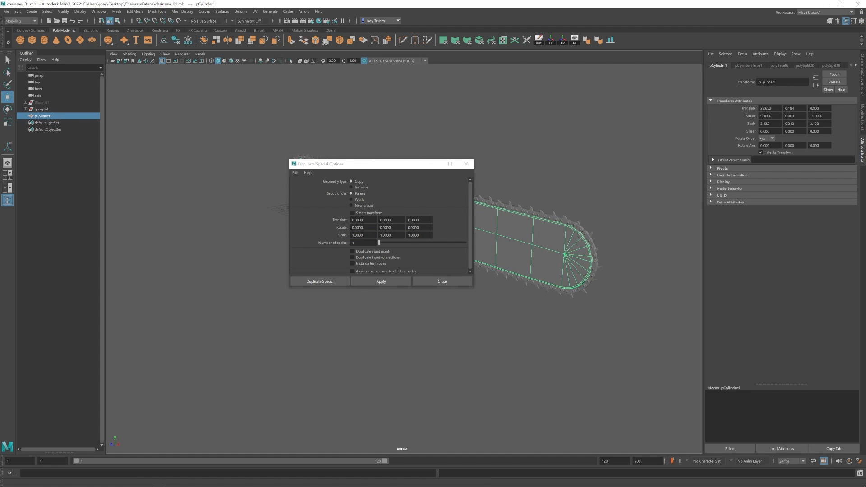
drag(387, 163, 273, 234)
alt+middle_drag(451, 244, 591, 194)
alt+drag(592, 194, 552, 217)
drag(541, 165, 600, 199)
- Isolate the two bar halves in the view and close the Duplicate Special options
shift+click(520, 217)
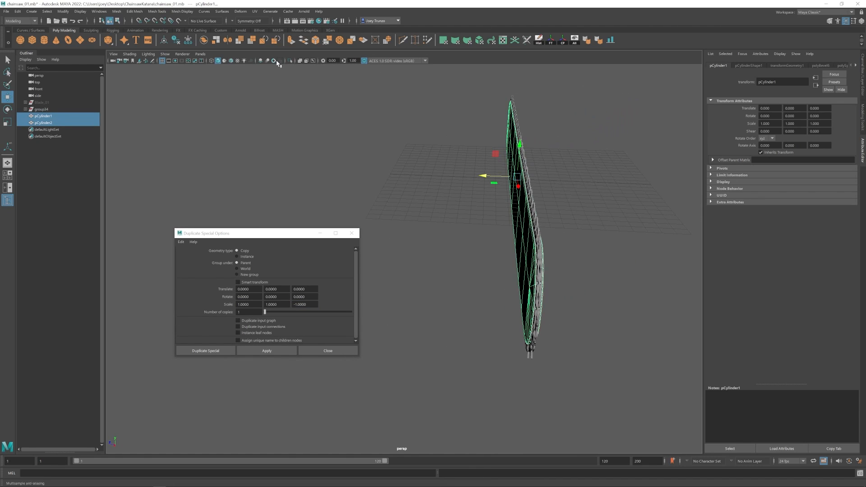
click(290, 61)
click(352, 233)
alt+drag(388, 253, 456, 235)
alt+right_drag(456, 234, 518, 283)
alt+drag(518, 282, 477, 300)
- Move the mirrored bar half along Z to about -0.227, leaving a narrow gap between the halves
click(384, 198)
right_click(384, 199)
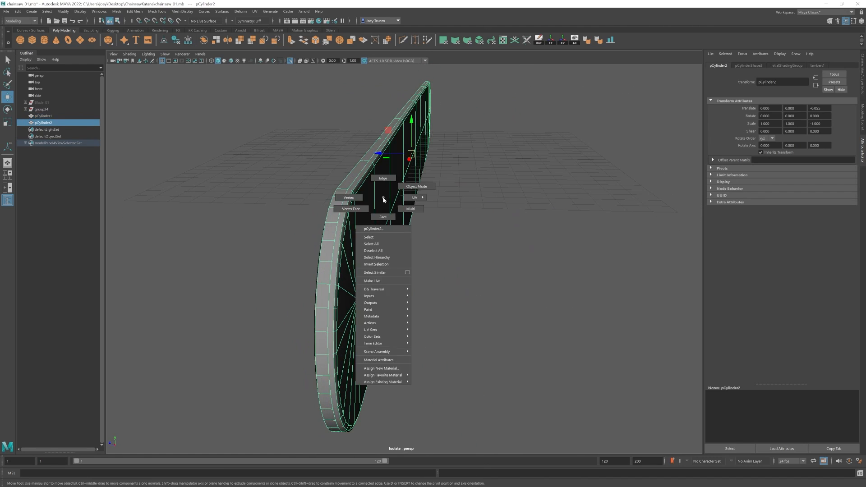
click(354, 187)
right_drag(383, 198, 400, 186)
key(ctrl+z)
double_click(346, 186)
click(341, 192)
click(345, 182)
drag(381, 155, 384, 155)
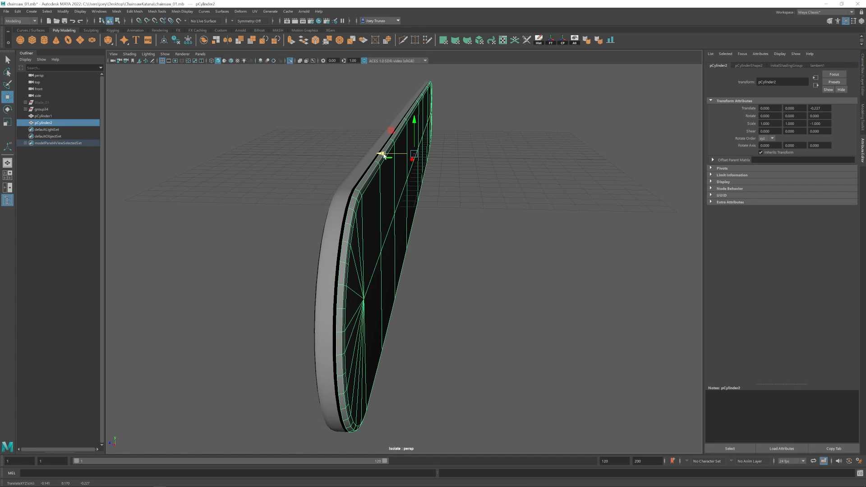
- Combine the two bar halves into one mesh and bridge their open borders, removing the surplus edge loop
shift+click(356, 174)
click(117, 11)
click(124, 33)
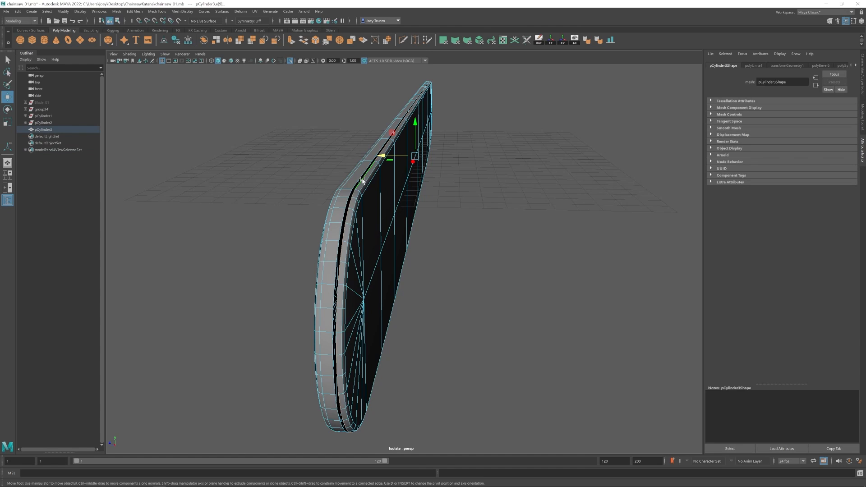
click(138, 12)
click(148, 42)
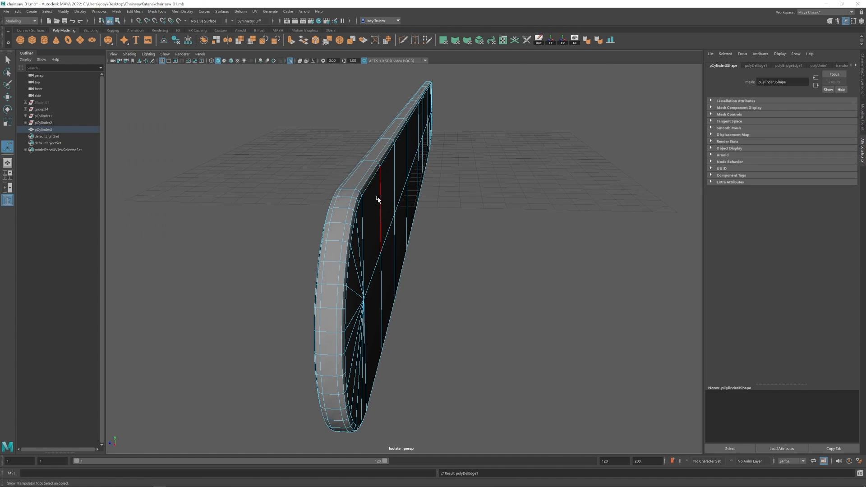
- Select the vertices on one side of the bar in the side view and move them along Z closer to the chain
key(space)
key(q)
key(space)
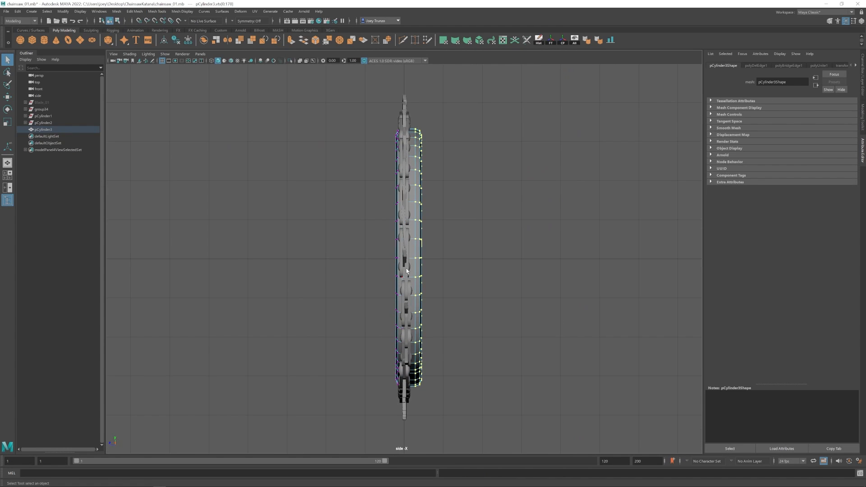
key(w)
key(space)
key(space)
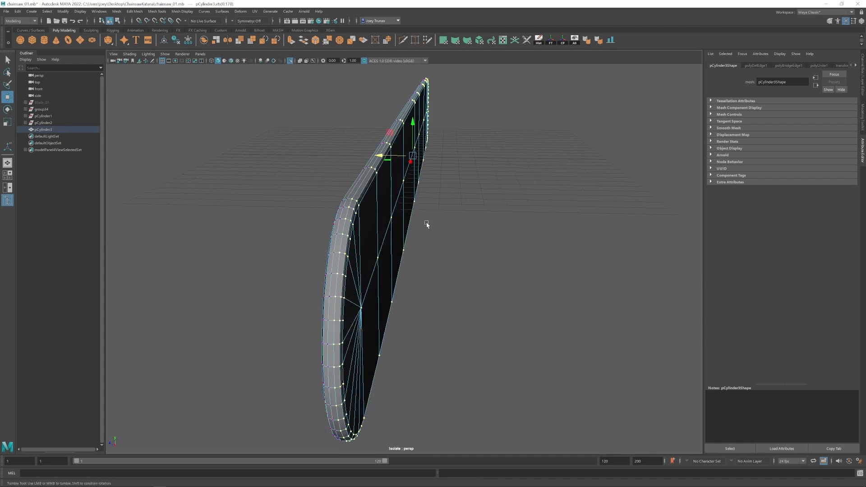
- End the isolation in object mode and place the finished bar in the chain's group, renamed Blade
right_drag(428, 224, 451, 203)
click(443, 252)
scroll(443, 251, down, 5)
alt+drag(443, 251, 501, 221)
click(291, 60)
alt+drag(336, 229, 253, 294)
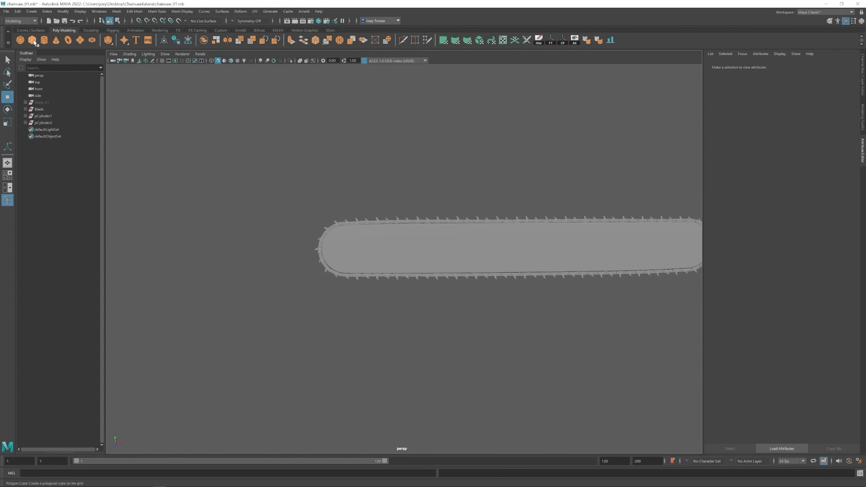
- Create a polygon cube, scale it uniformly to about 4.162, place it at the blade's -X end and enter vertex editing
click(34, 43)
drag(339, 250, 351, 251)
alt+middle_drag(351, 250, 372, 247)
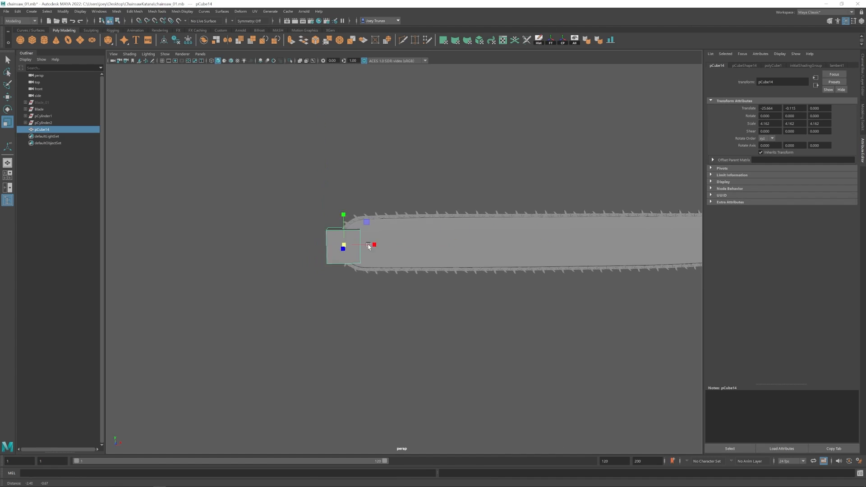
alt+drag(372, 246, 368, 268)
key(w)
drag(395, 267, 366, 259)
right_drag(365, 259, 339, 239)
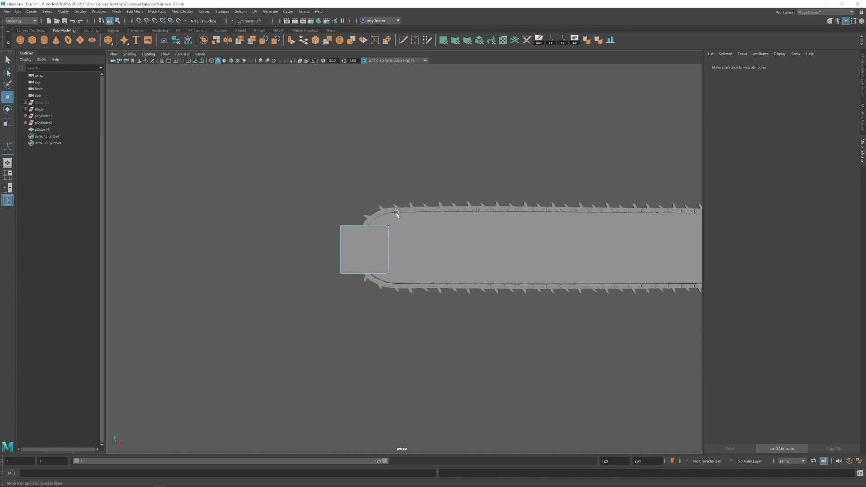
- Move the cube's lower vertices along Y towards the chain's lower run
drag(381, 291, 380, 292)
drag(421, 250, 416, 249)
alt+middle_drag(417, 249, 426, 237)
drag(409, 251, 344, 272)
drag(375, 231, 375, 240)
alt+middle_drag(419, 276, 443, 241)
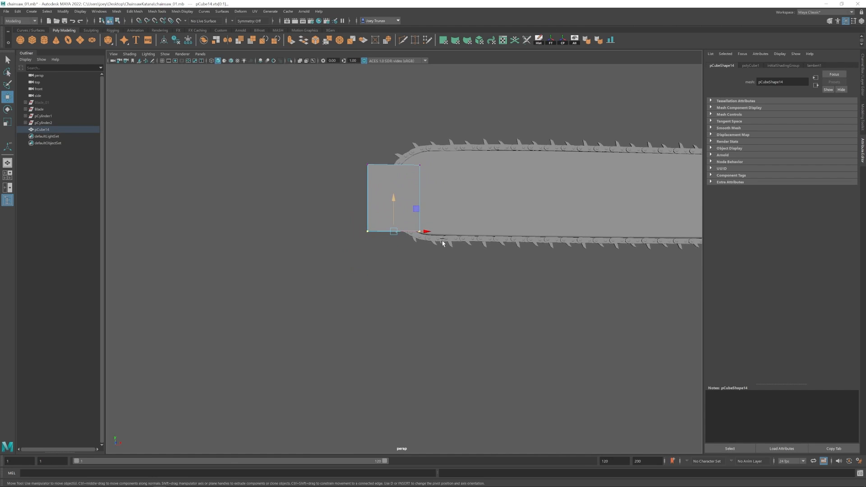
- Delete the cube's bottom face and extrude the open border downward into a tip tapered along X
right_drag(401, 184, 401, 210)
click(401, 208)
key(Delete)
key(F10)
ctrl+drag(440, 197, 394, 199)
click(380, 231)
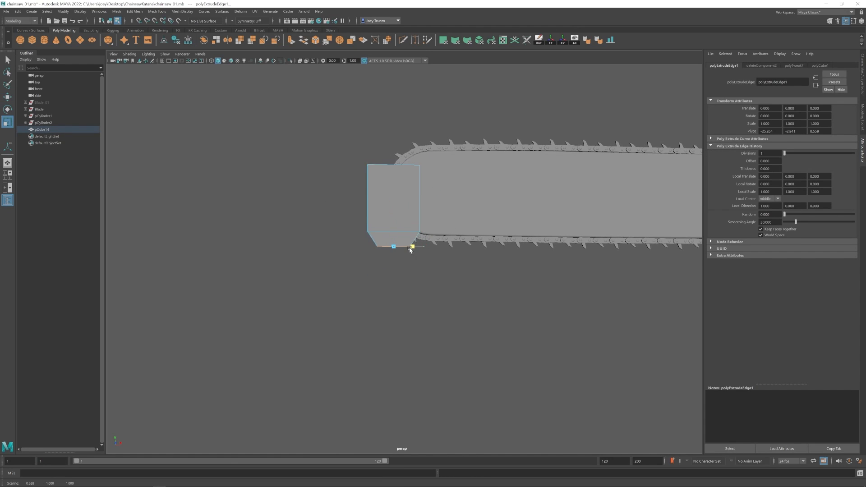
key(w)
drag(394, 242, 395, 245)
- Fill the hole at the bottom of the tapered tip and rescale the tip's end along X
click(117, 11)
click(125, 64)
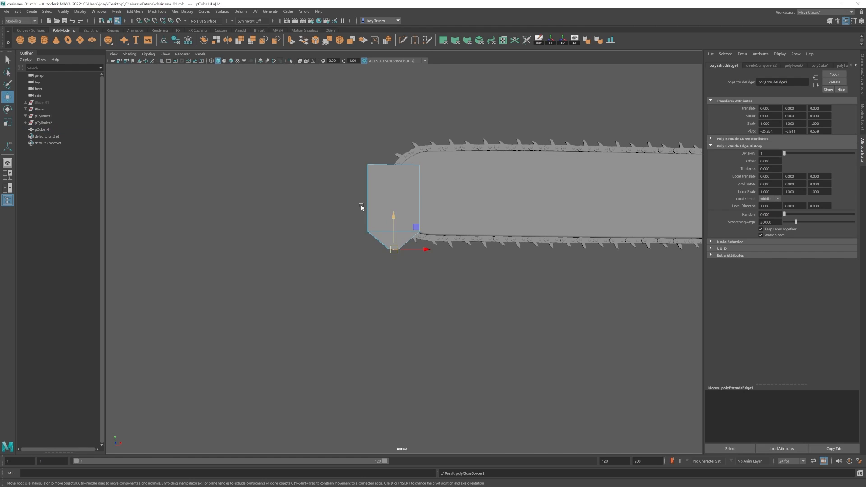
drag(400, 283, 400, 282)
key(r)
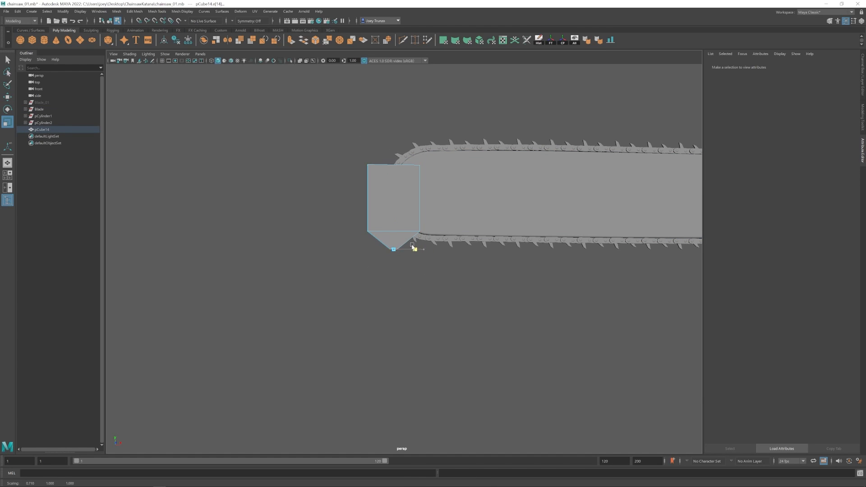
- Return the body block to object mode and center its pivot
right_drag(413, 247, 395, 221)
drag(419, 194, 418, 195)
alt+right_drag(374, 212, 339, 226)
key(w)
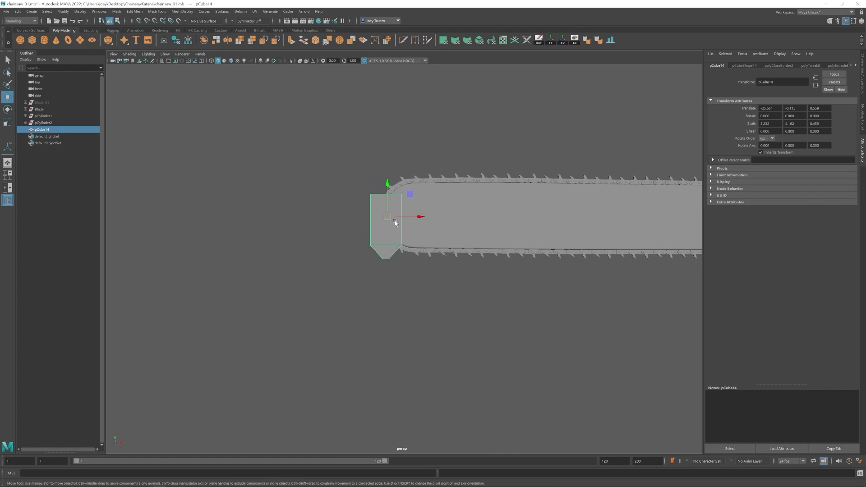
click(564, 42)
- Delete the body block's top face and extrude the open border upward
alt+middle_drag(424, 219, 424, 240)
alt+right_drag(424, 240, 449, 240)
right_drag(432, 184, 431, 204)
key(Delete)
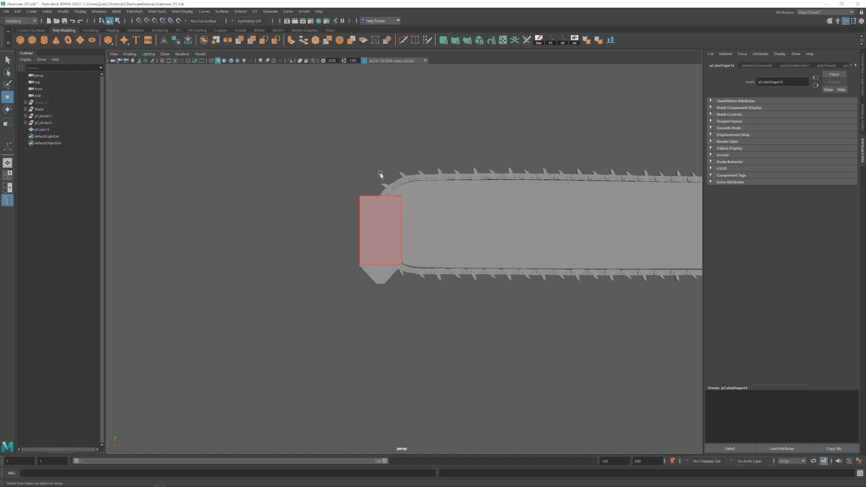
click(369, 197)
key(ctrl+e)
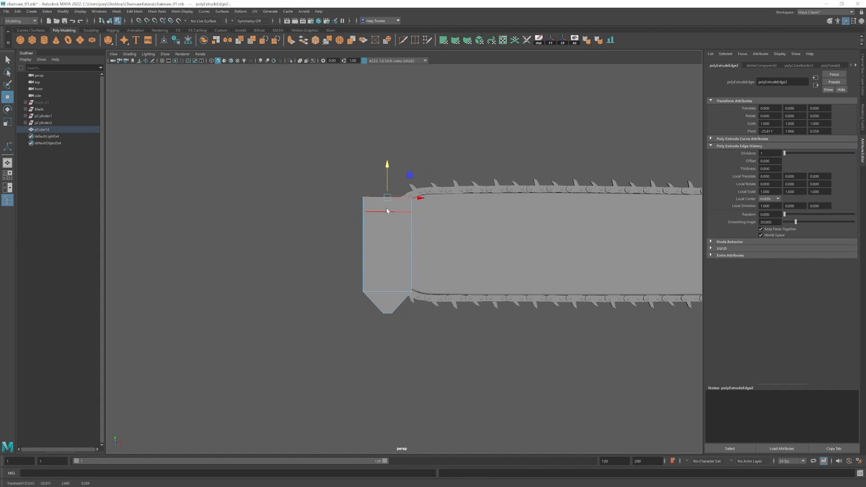
- Move the blade-side top corner vertices along -X to slant the corner, and lower the upper vertex rows
right_drag(386, 208, 359, 209)
drag(420, 188, 404, 204)
drag(445, 198, 430, 198)
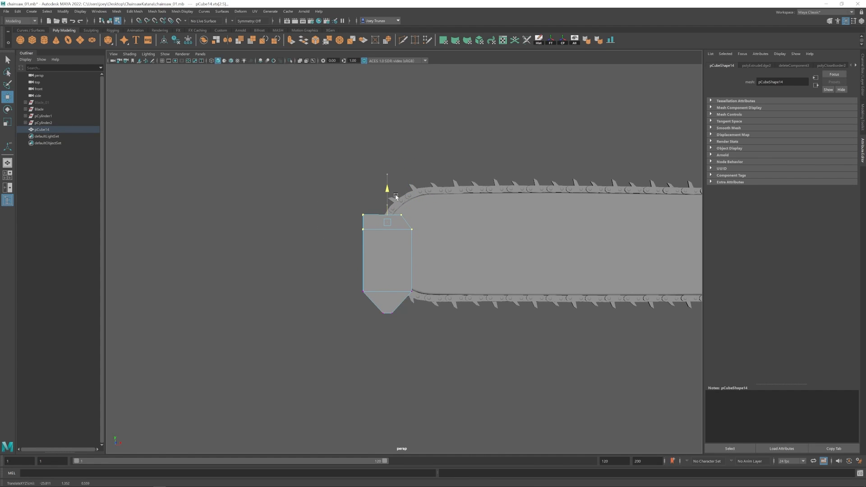
- Extrude the top border further upward past the chain and fill the open hole
click(395, 219)
key(ctrl+e)
drag(383, 201, 382, 158)
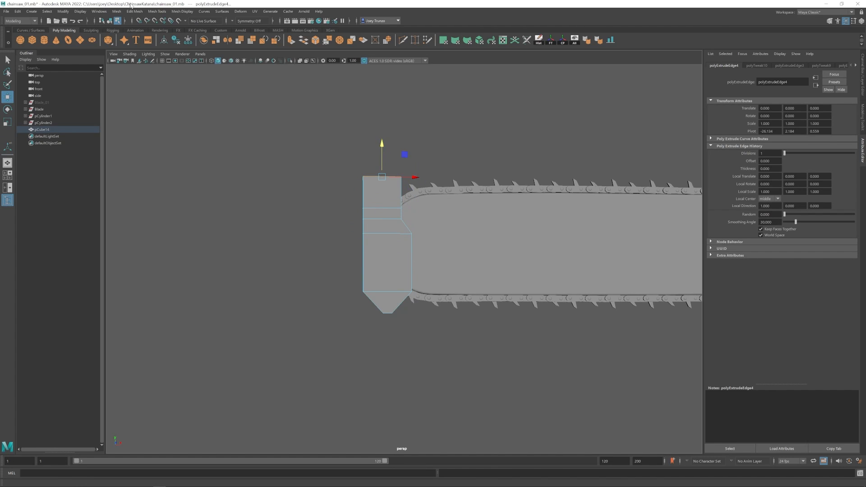
click(116, 11)
click(127, 61)
- Delete the upper block's blade-facing face and extrude its border along +X over the chain's upper run
alt+drag(383, 201, 393, 201)
right_drag(391, 198, 391, 226)
click(409, 195)
key(Delete)
double_click(409, 195)
key(ctrl+e)
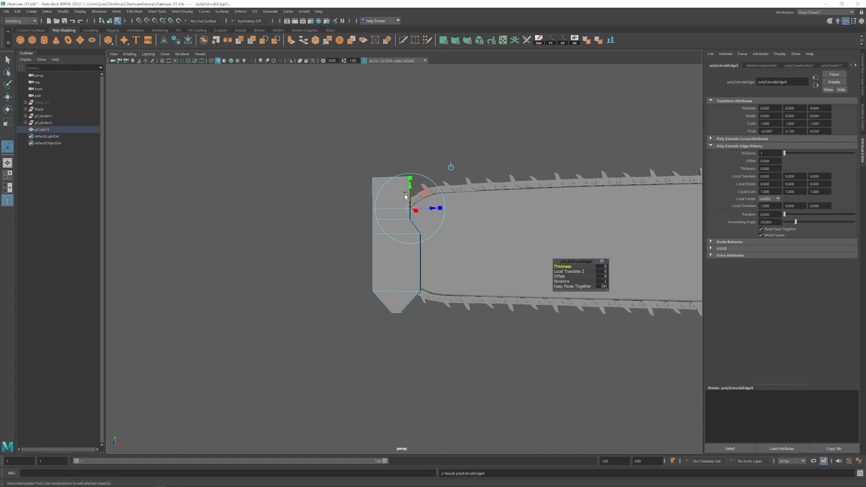
key(w)
scroll(405, 197, down, 3)
drag(442, 224, 640, 223)
- Try to delete the body's rear faces and extrude the full-height opening along -X
alt+middle_drag(547, 237, 429, 231)
scroll(428, 231, down, 2)
alt+drag(429, 232, 413, 231)
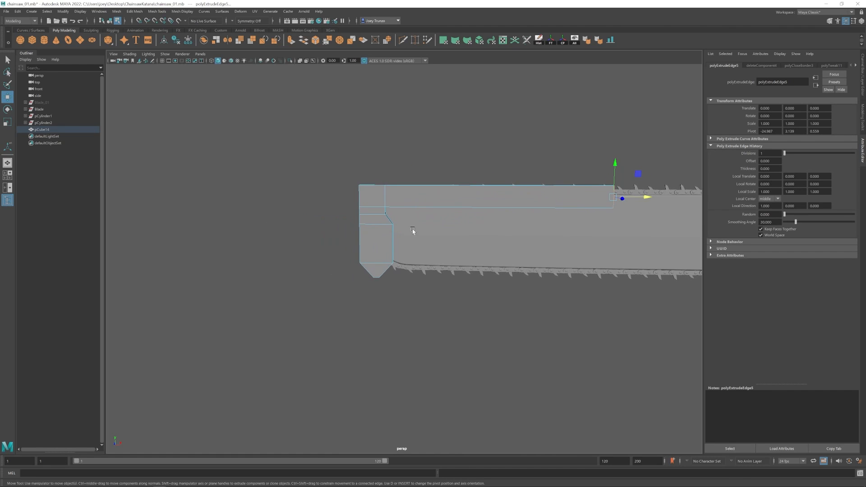
alt+middle_drag(383, 213, 445, 194)
alt+drag(445, 194, 464, 201)
click(403, 210)
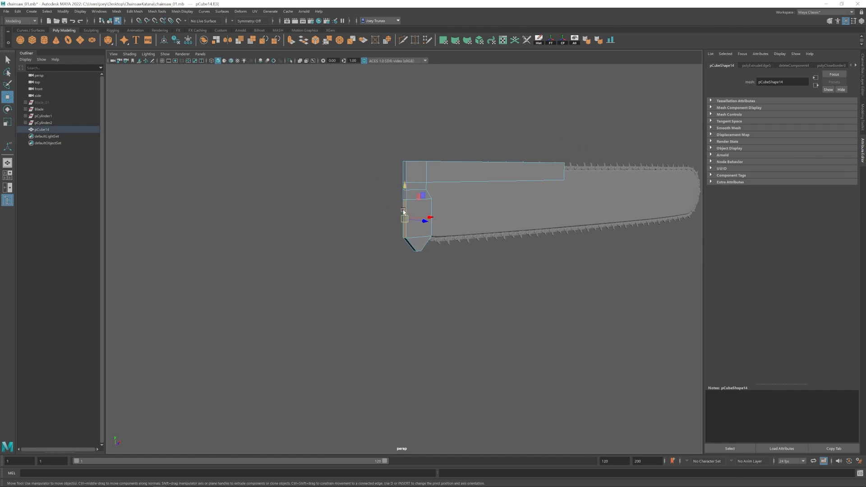
key(ctrl+z)
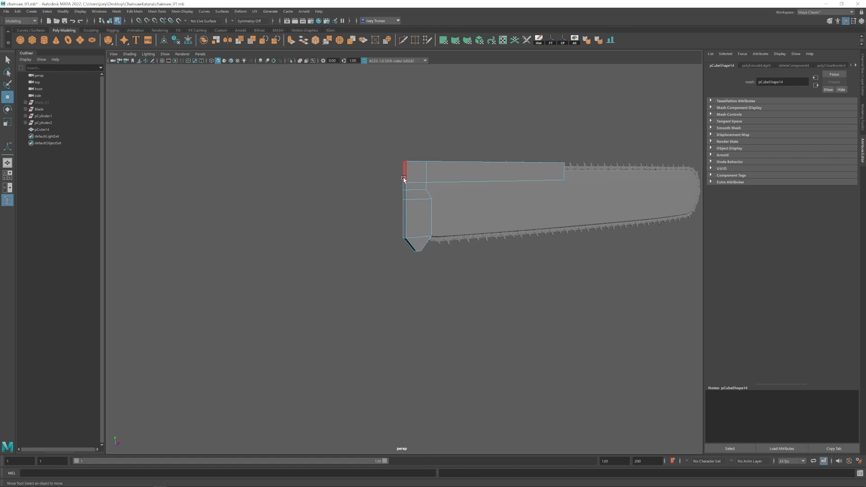
key(Delete)
double_click(404, 211)
key(ctrl+e)
alt+drag(410, 221, 391, 222)
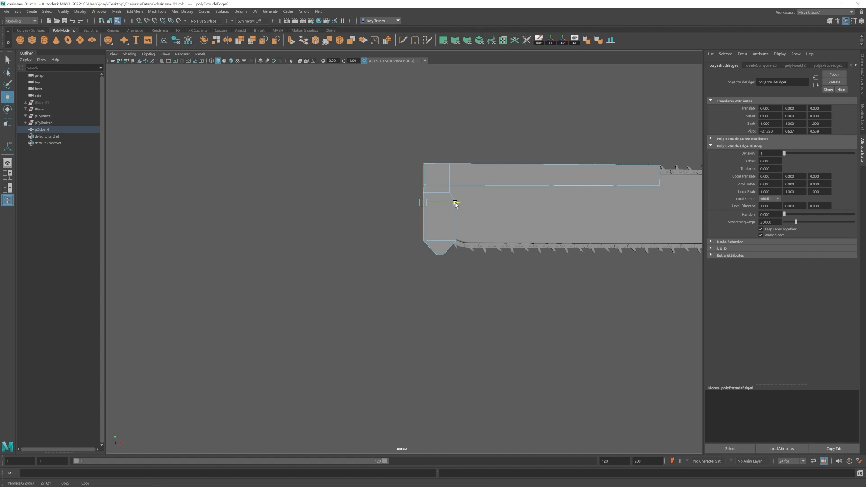
drag(456, 203, 284, 204)
scroll(316, 230, down, 6)
scroll(406, 280, up, 4)
key(ctrl+z)
key(ctrl+z)
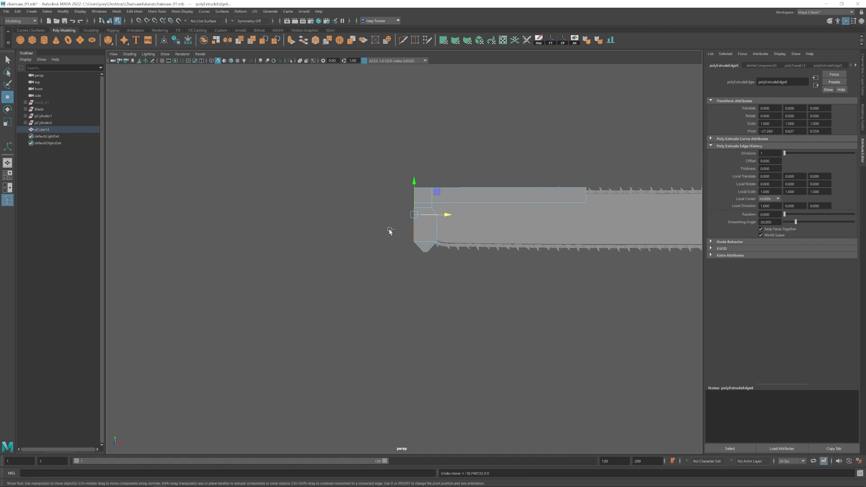
- Delete only the body's upper rear faces and extrude the opening's border backward along -X
alt+drag(343, 230, 423, 231)
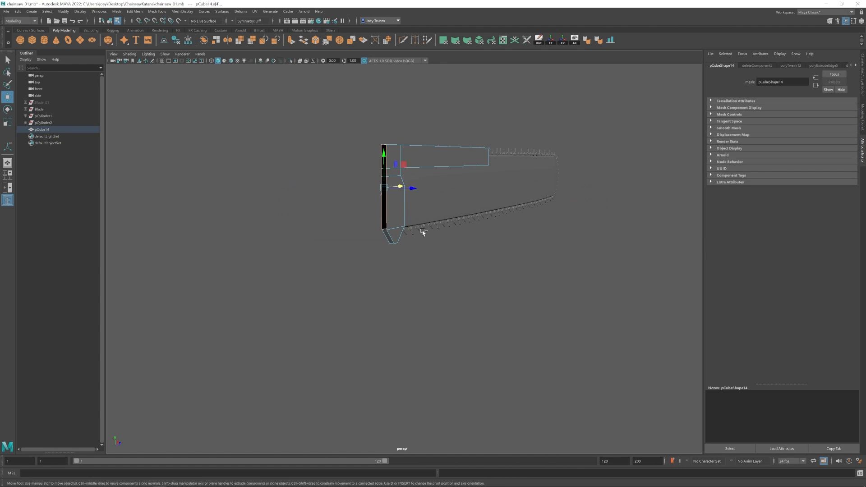
key(Delete)
double_click(386, 170)
alt+drag(389, 170, 361, 182)
shift+drag(451, 167, 319, 167)
scroll(370, 234, down, 4)
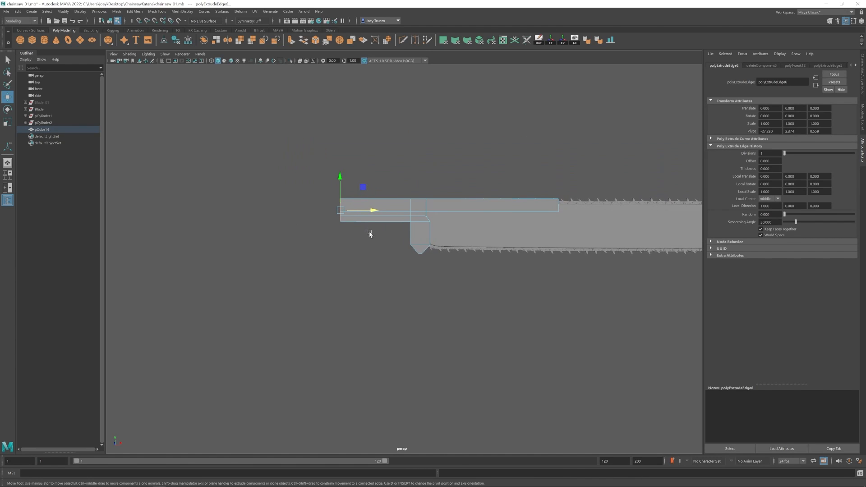
- Lower the rear extension's bottom vertices and move its end vertices along X towards the blade to shorten it
right_drag(376, 226, 332, 225)
key(F8)
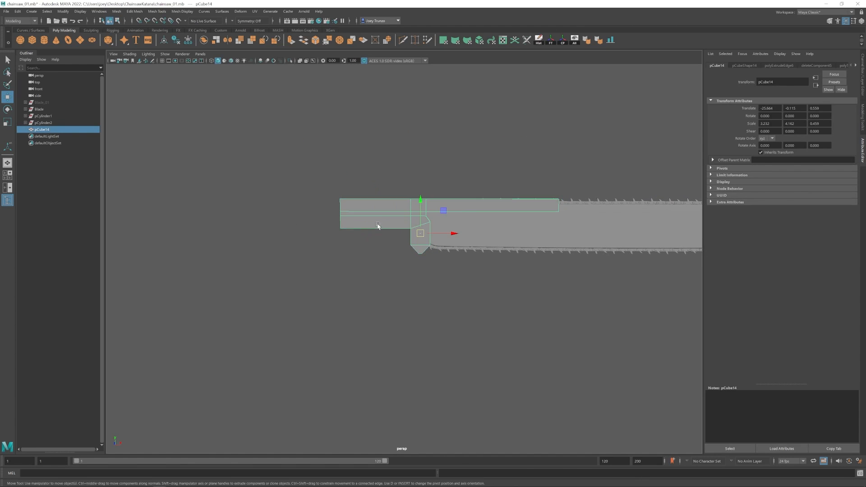
alt+middle_drag(379, 226, 447, 221)
right_drag(444, 205, 381, 191)
drag(387, 173, 415, 227)
drag(437, 210, 407, 211)
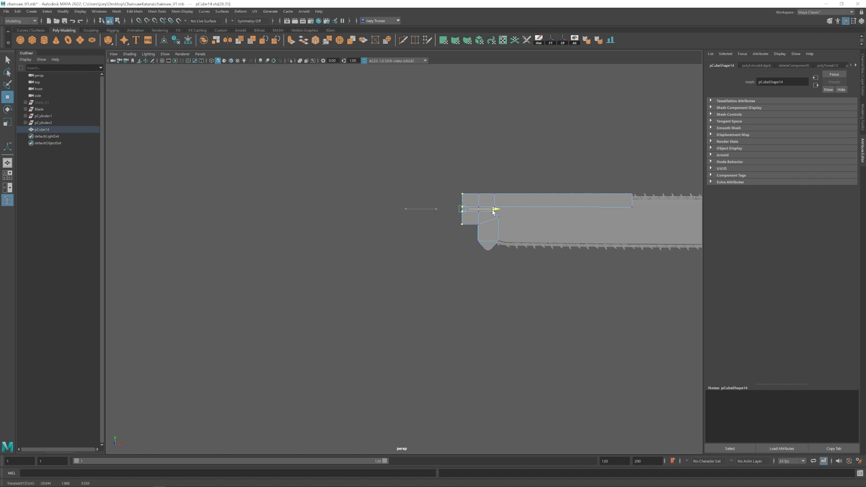
key(ctrl+z)
key(ctrl+z)
key(ctrl+z)
key(ctrl+z)
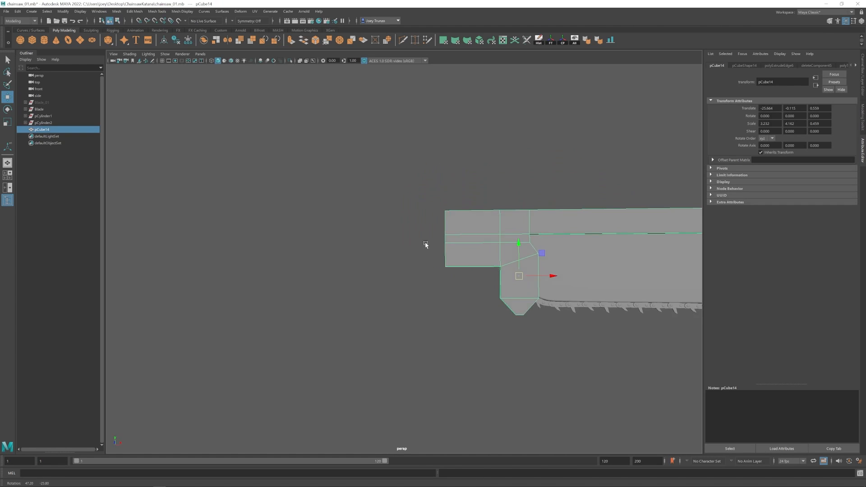
key(ctrl+z)
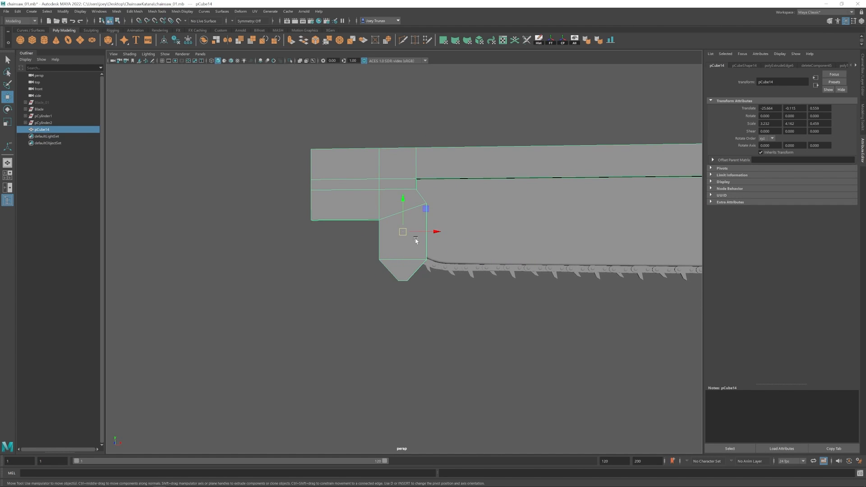
- Delete the side face of the body's lower block above the tapered tip
right_drag(396, 202, 399, 232)
click(400, 240)
key(Delete)
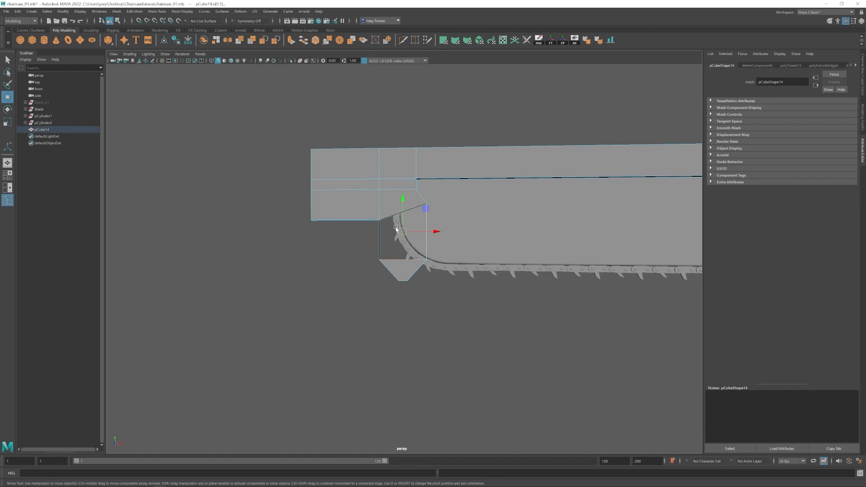
- Extrude the side opening's border edges and scale them inward using the Component axis orientation
alt+drag(396, 229, 387, 246)
key(ctrl+e)
key(r)
double_click(7, 122)
drag(117, 64, 45, 56)
click(76, 79)
click(79, 96)
drag(421, 228, 406, 230)
alt+drag(407, 230, 417, 235)
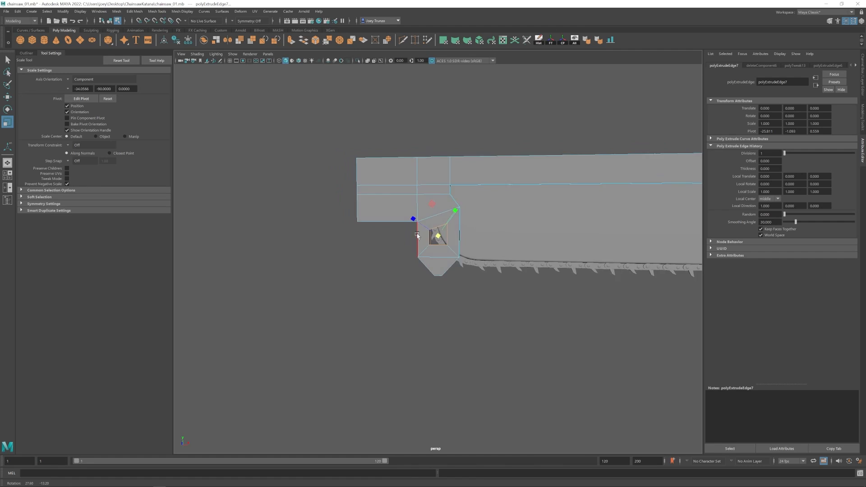
- Set the axis orientation back to World and move the side opening's inner edges downward
scroll(418, 234, up, 4)
key(w)
drag(409, 193, 455, 218)
key(r)
click(77, 79)
click(79, 91)
key(w)
drag(432, 178, 432, 197)
scroll(438, 229, down, 5)
click(424, 176)
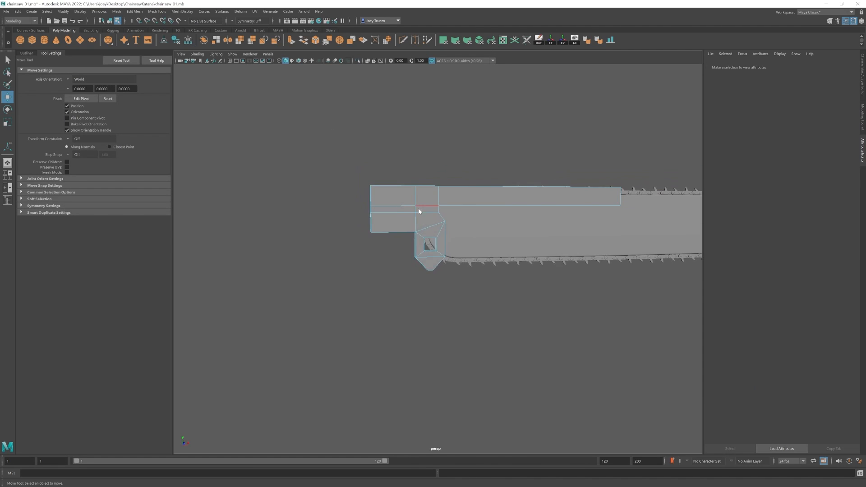
- Insert an edge loop along the body near its top edge and return to object mode
right_drag(419, 211, 447, 176)
alt+drag(374, 201, 420, 225)
click(400, 210)
click(156, 11)
click(176, 63)
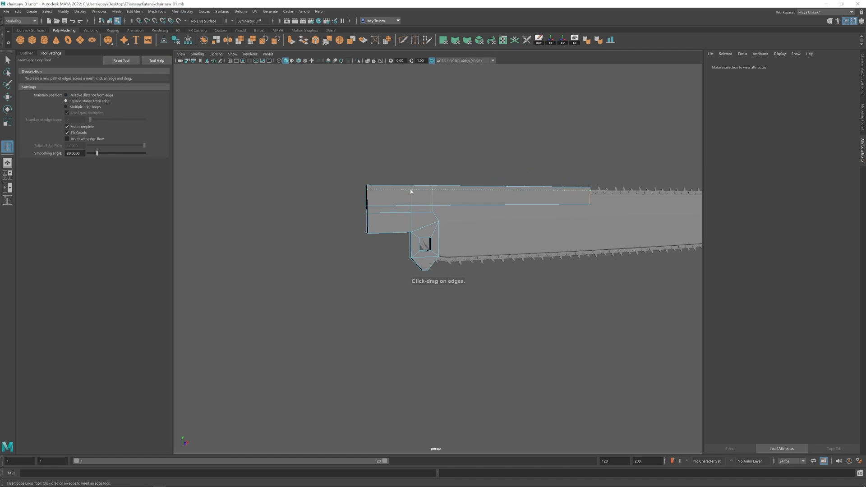
click(410, 191)
key(F8)
- Duplicate the body and move the copy along Z to form a second half across the blade
key(w)
alt+drag(411, 190, 447, 214)
key(ctrl+d)
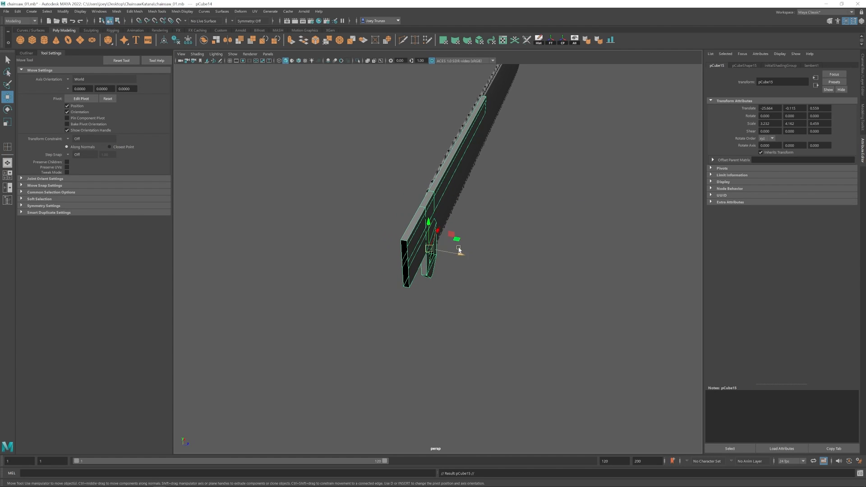
drag(459, 250, 445, 249)
mouse_move(420, 255)
alt+mouse_down()
mouse_move(447, 251)
mouse_move(383, 248)
mouse_move(429, 268)
mouse_move(412, 269)
alt+mouse_up()
click(375, 254)
scroll(428, 268, up, 3)
click(397, 233)
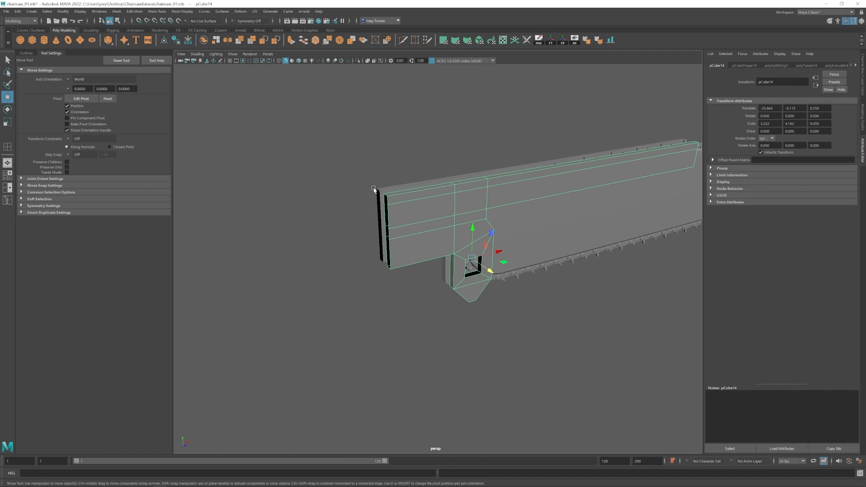
alt+drag(375, 191, 353, 172)
- Combine the two body halves into one mesh
key(F9)
drag(352, 150, 393, 256)
alt+drag(404, 213, 429, 222)
scroll(468, 234, up, 3)
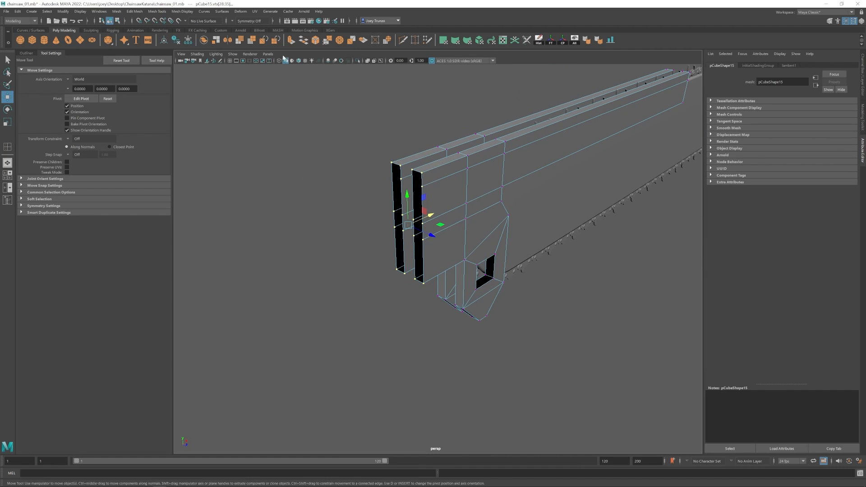
key(F8)
click(117, 12)
click(128, 33)
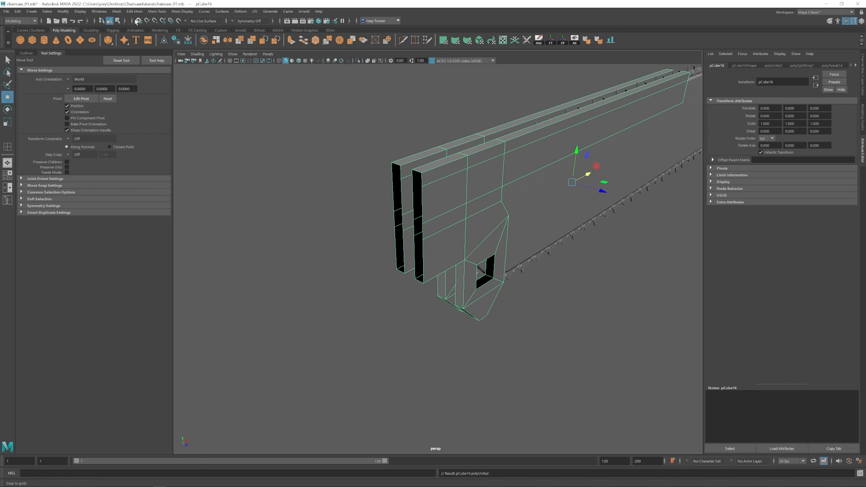
- Insert an edge loop into each half of the combined body
click(157, 11)
click(167, 25)
click(421, 198)
alt+drag(421, 198, 424, 258)
click(157, 12)
click(167, 55)
click(464, 213)
click(441, 209)
key(w)
alt+right_drag(424, 257, 407, 293)
alt+drag(407, 294, 505, 329)
- Append polygons between the two halves' facing edges to close the gap at the rear of the body
click(157, 12)
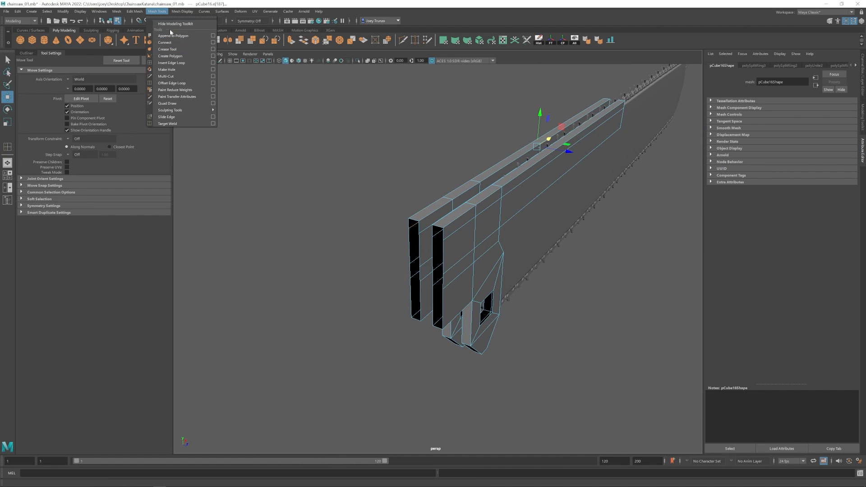
click(170, 27)
click(431, 222)
click(413, 240)
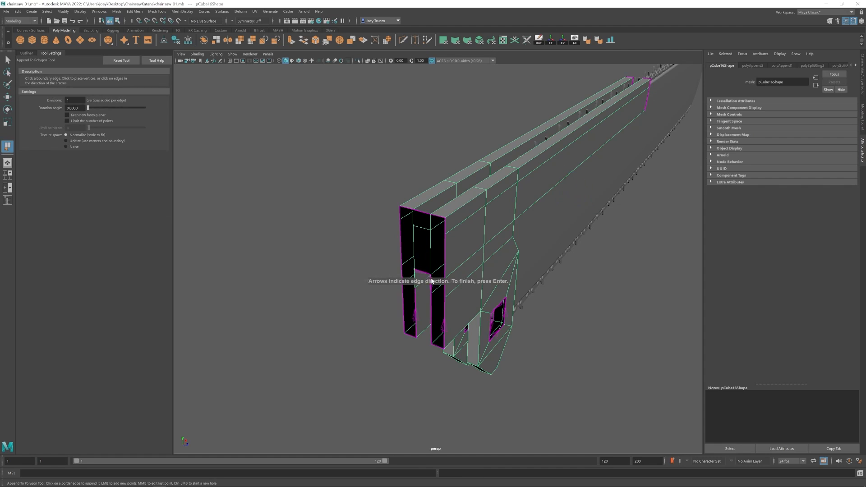
alt+drag(432, 281, 430, 181)
click(412, 205)
key(w)
- Select the joined rear border edges and extrude them backward along -X to lengthen the body
alt+drag(433, 149, 421, 160)
right_drag(421, 161, 422, 135)
double_click(422, 181)
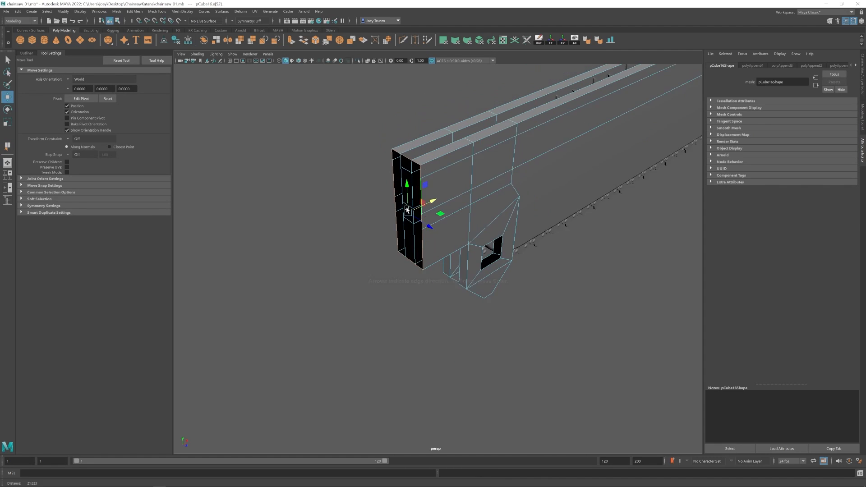
shift+drag(431, 201, 339, 234)
alt+drag(406, 262, 355, 245)
scroll(355, 245, down, 3)
alt+middle_drag(355, 245, 380, 243)
drag(402, 215, 408, 236)
- Bridge the two side edge chains of the body's rear opening to cap it
alt+drag(343, 234, 408, 233)
scroll(409, 233, up, 8)
double_click(405, 146)
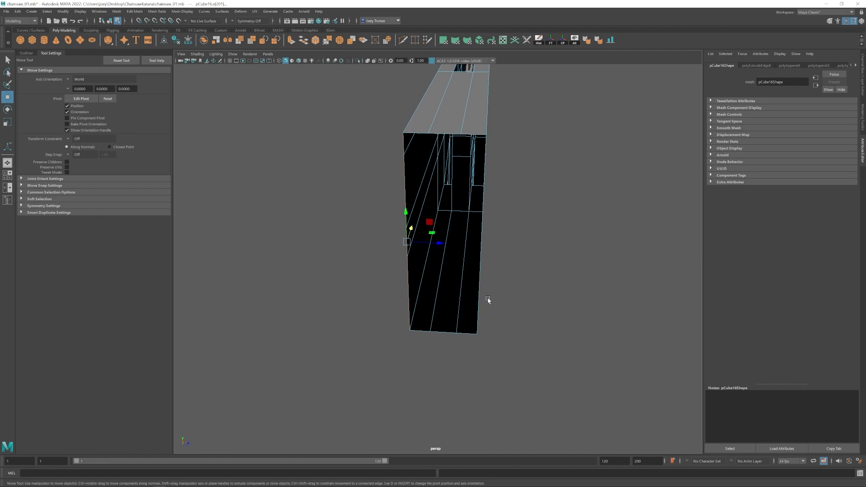
alt+drag(485, 147, 401, 148)
click(134, 11)
click(137, 42)
- Undo the bridged faces that cap the body's rear opening
key(ctrl+shift+x)
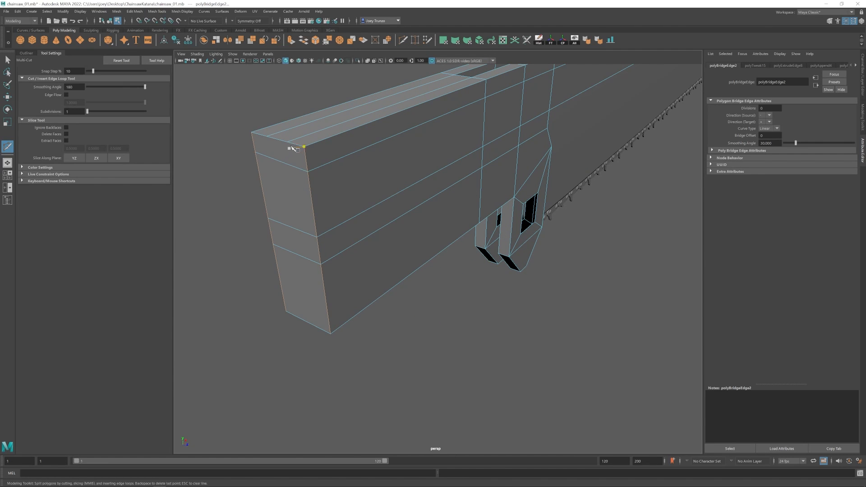
alt+drag(318, 329, 361, 242)
key(w)
key(ctrl+z)
- Extrude one vertical edge chain of the rear opening inward and target-weld the strip's end vertices to the body's border
double_click(378, 158)
shift+drag(407, 180, 396, 183)
click(415, 40)
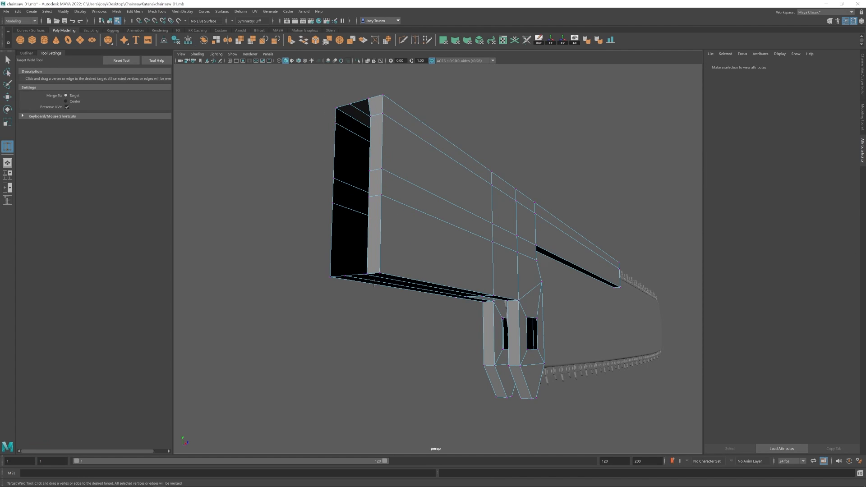
drag(368, 274, 365, 275)
key(w)
- Extrude the strip's inner vertical edges further across the rear opening and target-weld the new end vertices to the border
right_drag(369, 250, 370, 229)
click(369, 184)
drag(396, 182, 393, 183)
key(ctrl+z)
right_drag(383, 165, 383, 145)
drag(394, 153, 378, 182)
shift+click(367, 247)
key(ctrl+e)
click(415, 40)
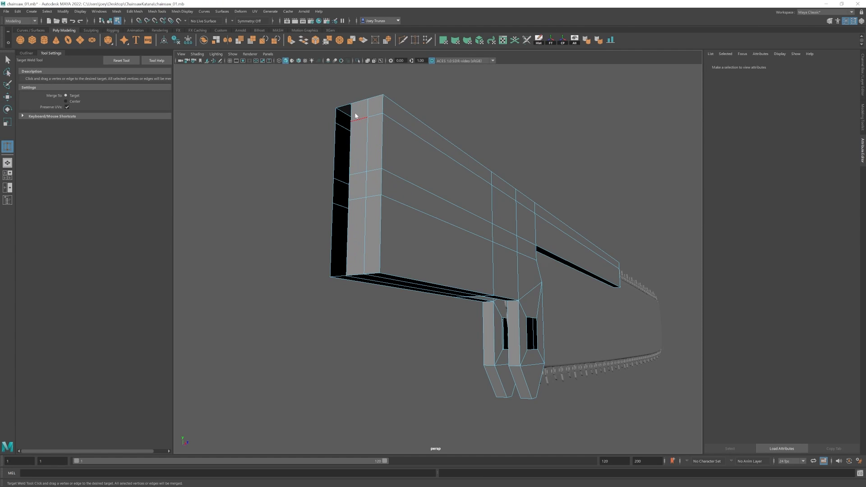
drag(348, 275, 346, 276)
key(w)
- Select the facing vertical edge chains of the remaining rear gap and bridge them to close the cap
right_drag(364, 244, 364, 222)
click(349, 188)
shift+click(350, 149)
click(375, 158)
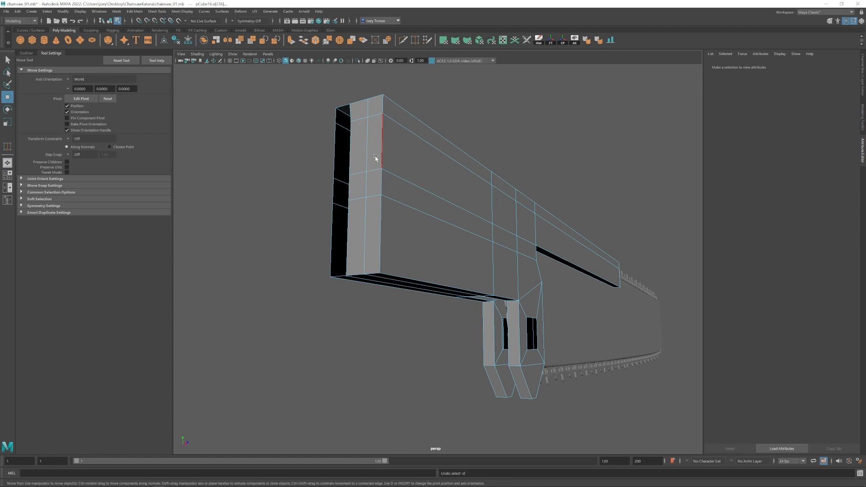
key(ctrl+z)
drag(376, 156, 374, 155)
click(117, 12)
click(125, 59)
- Cut the missing horizontal edges across the cap's outer strip with Multi-Cut to connect them to the side edges
alt+drag(257, 217, 384, 262)
key(ctrl+shift+x)
click(432, 281)
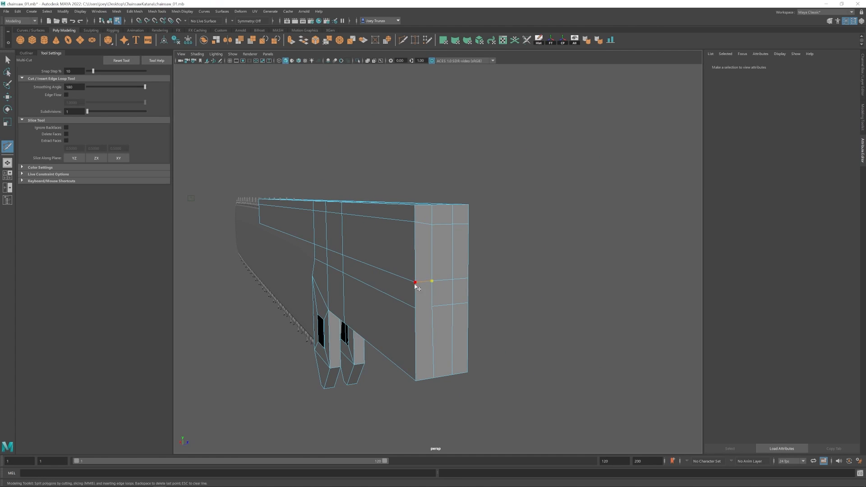
key(w)
- Adjust an edge loop at the rear of the body, add a second loop to the selection and scale them
alt+right_drag(436, 320, 384, 306)
alt+drag(383, 307, 398, 300)
double_click(398, 234)
alt+drag(397, 237, 355, 247)
drag(369, 177, 369, 182)
alt+drag(425, 212, 377, 234)
shift+double_click(380, 235)
key(r)
drag(482, 177, 289, 256)
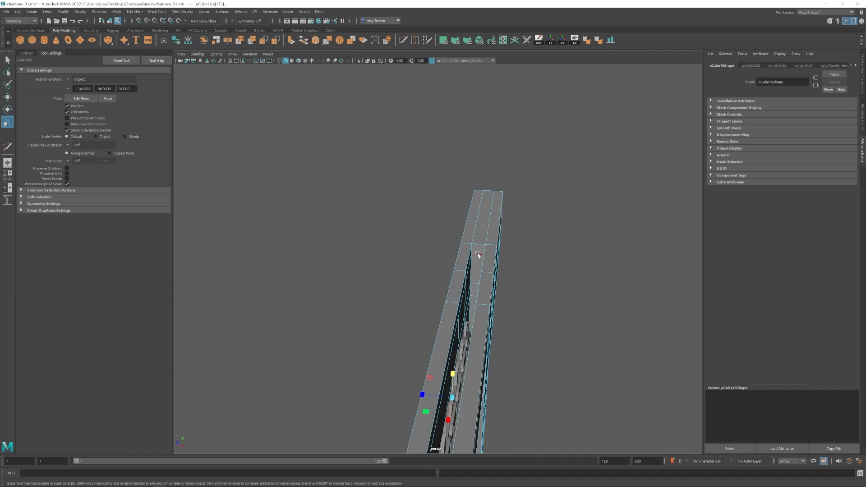
alt+drag(478, 253, 528, 243)
key(w)
- Return to object mode and turn on wireframe on shaded for a side view of the chainsaw
alt+drag(633, 312, 490, 250)
key(F8)
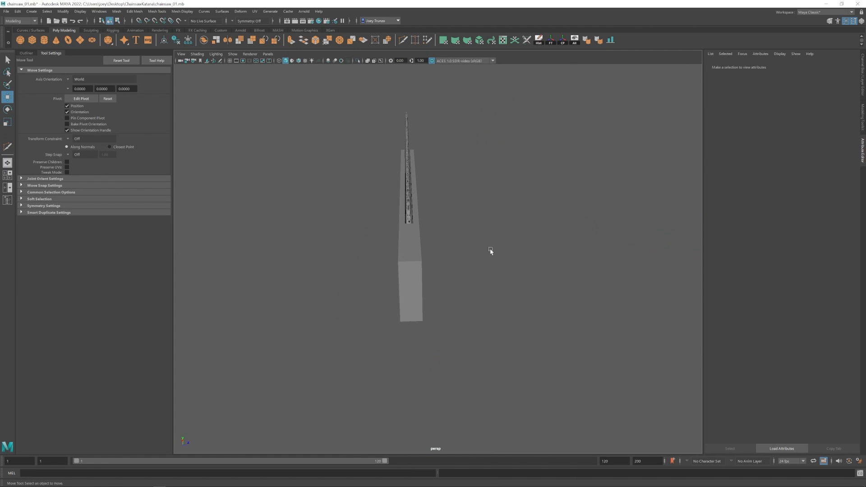
drag(444, 218, 445, 219)
click(478, 253)
alt+drag(316, 298, 447, 273)
alt+middle_drag(447, 273, 253, 244)
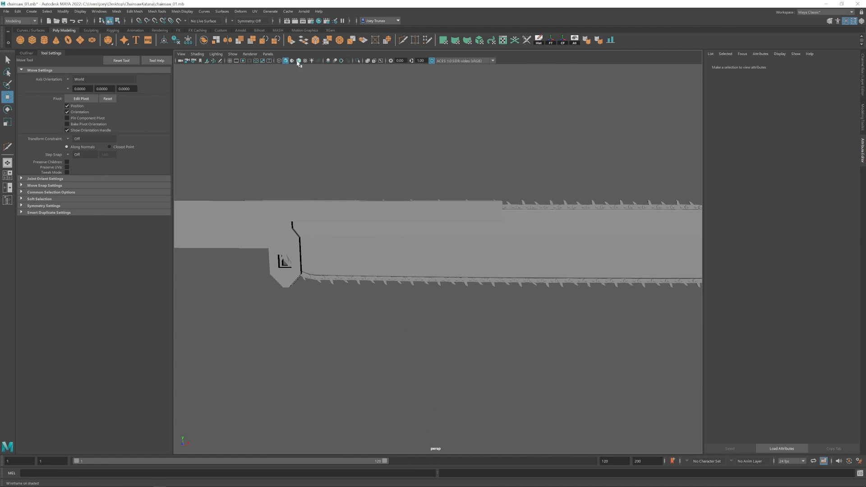
click(298, 60)
- Examine the body's vertices and proportions against the guide bar from the side
scroll(393, 284, down, 3)
alt+middle_drag(392, 284, 426, 280)
click(349, 242)
alt+middle_drag(348, 269, 397, 266)
scroll(379, 252, up, 2)
right_drag(361, 234, 319, 236)
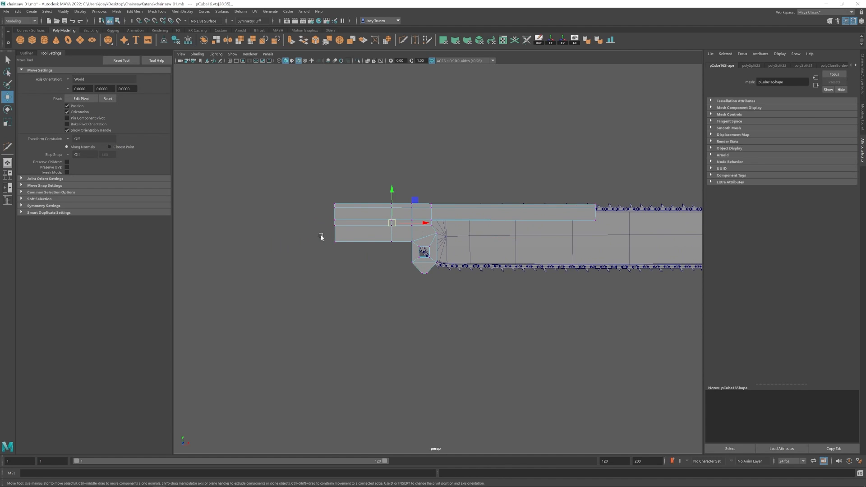
click(392, 266)
scroll(406, 239, up, 2)
alt+middle_drag(474, 216, 440, 222)
key(F8)
alt+middle_drag(524, 250, 445, 254)
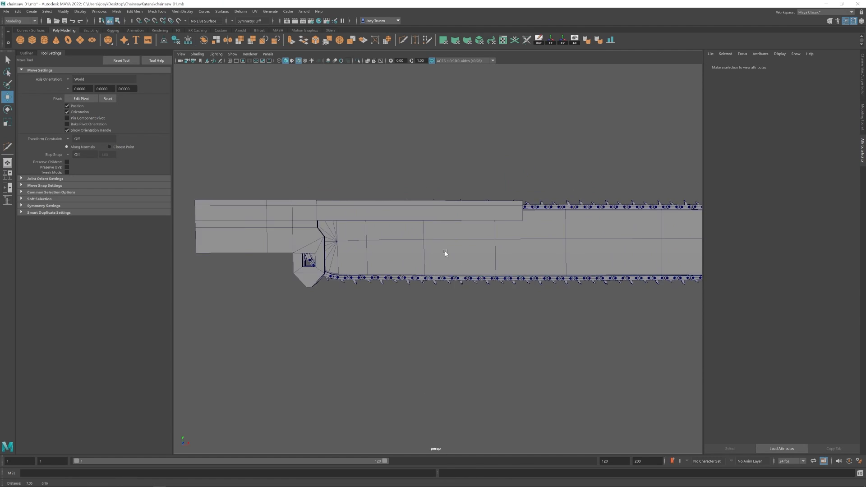
- Create a polygon cube, raise it to about 3.38 in Y and scale it to about 9.79 × 3.77 × 3.77
scroll(424, 280, down, 4)
alt+middle_drag(432, 294, 407, 298)
click(32, 42)
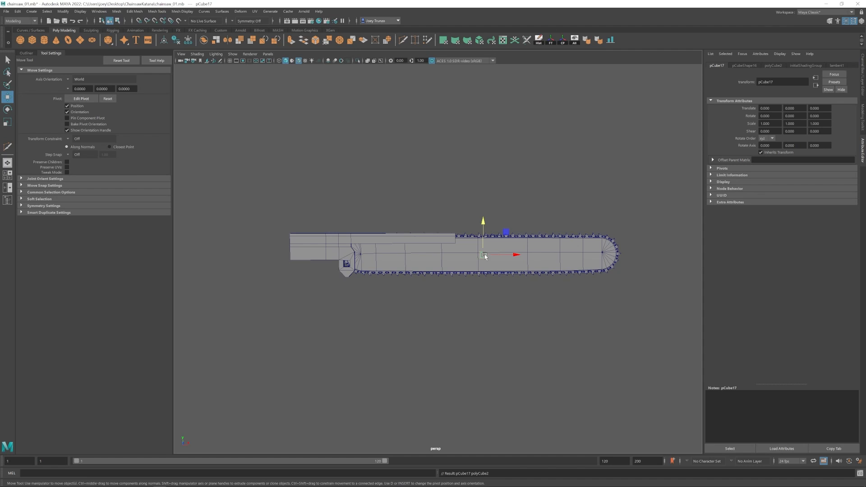
mouse_move(480, 250)
alt+mouse_down()
mouse_move(468, 258)
mouse_move(481, 251)
alt+mouse_up()
drag(483, 225, 483, 206)
key(r)
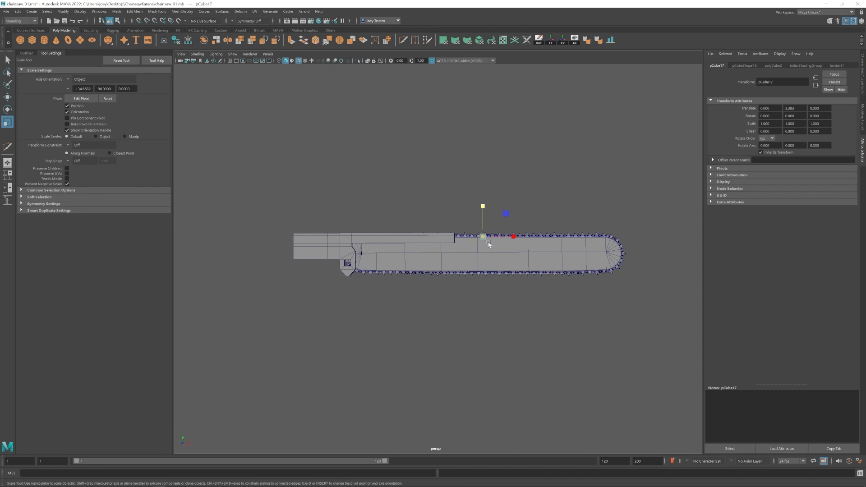
drag(496, 239, 495, 240)
mouse_move(495, 240)
alt+mouse_down()
mouse_move(528, 261)
mouse_move(496, 240)
alt+mouse_up()
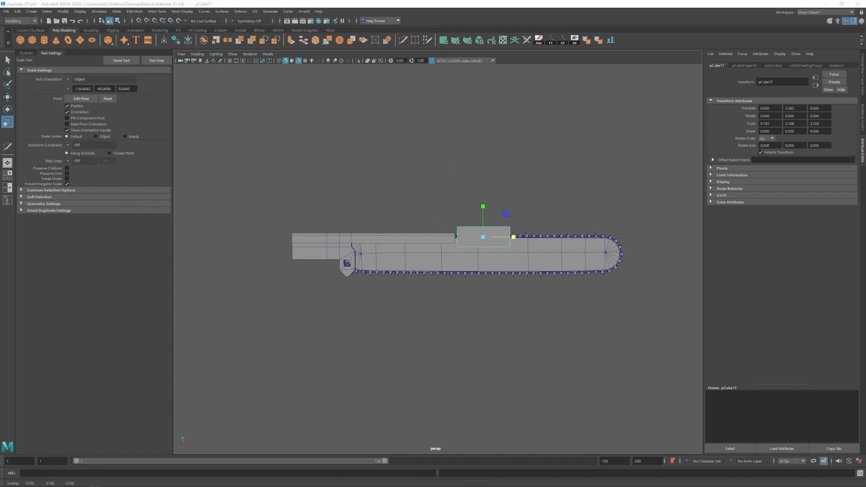
- Move the new cube's front end vertices along +X to stretch it nearly to the guide bar's tip
alt+middle_drag(479, 242, 439, 237)
right_drag(439, 237, 408, 237)
drag(490, 208, 458, 255)
key(w)
drag(501, 233, 585, 229)
alt+middle_drag(589, 244, 523, 251)
scroll(480, 236, up, 2)
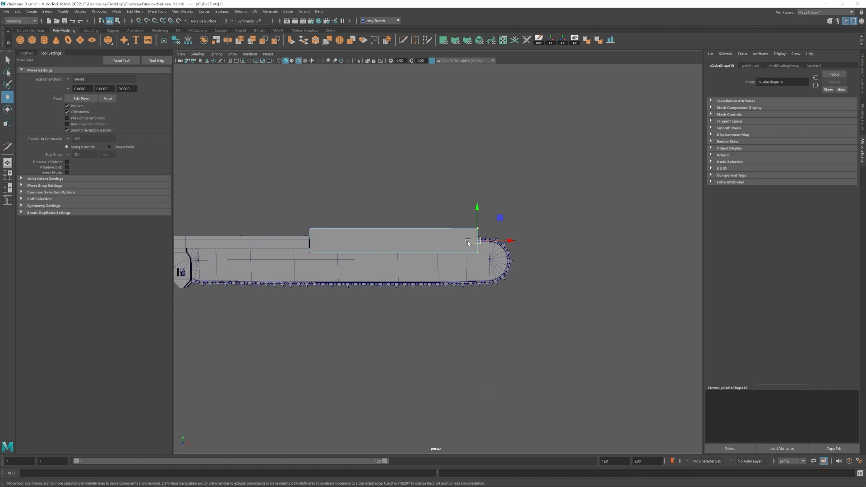
- Insert 3 evenly spaced vertical edge loops along the stretched block
click(157, 11)
click(164, 63)
text(3)
click(380, 229)
key(w)
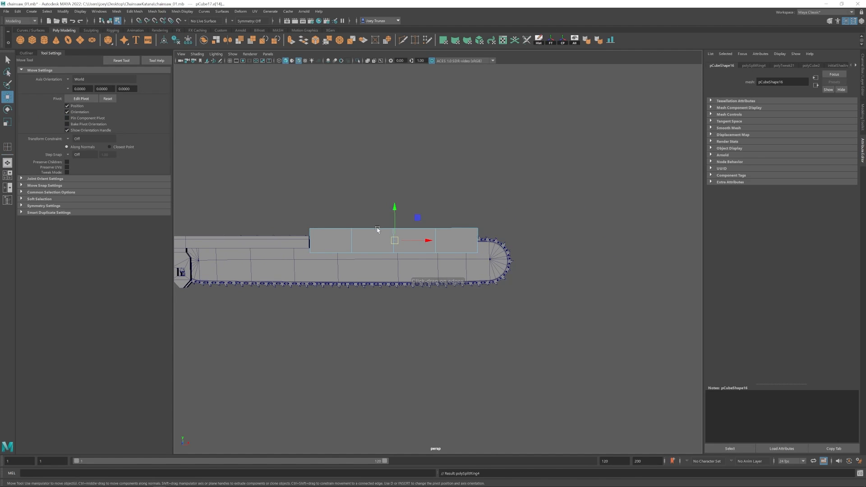
- Insert a horizontal edge loop near the block's lower edge with the equal distance from edge setting
alt+middle_drag(380, 231, 459, 240)
scroll(458, 232, up, 4)
click(179, 11)
mouse_move(161, 12)
click(172, 59)
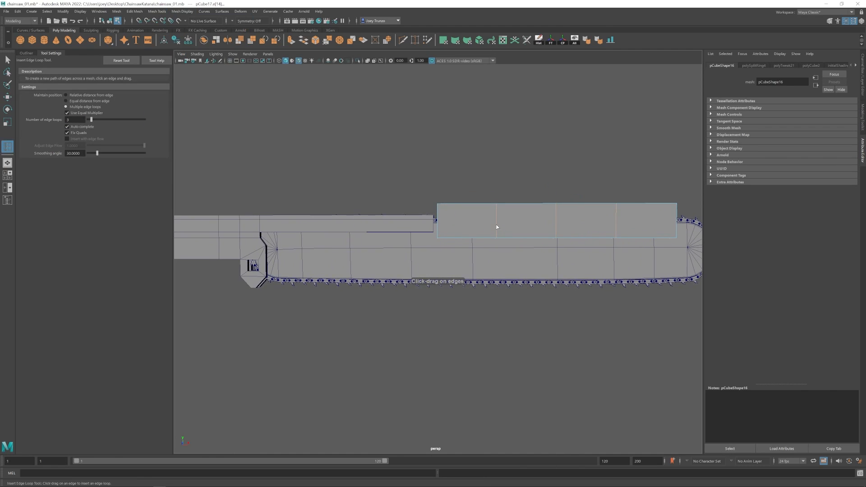
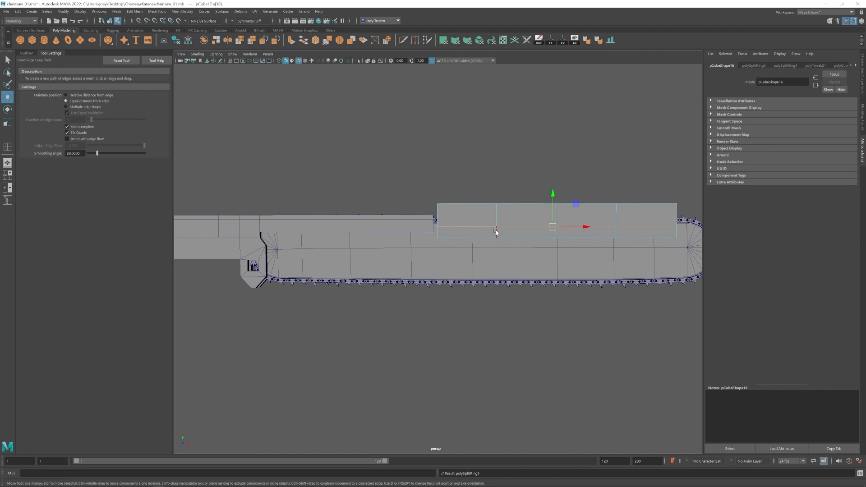
click(496, 232)
key(w)
- Select the upper edges at the block's rear end and extrude them backward along -X over the body
alt+drag(554, 194, 468, 232)
click(458, 207)
shift+click(472, 221)
key(ctrl+e)
key(w)
drag(545, 221, 408, 219)
- Move the vertex column at the start of the extruded section backward along X to shorten that section
alt+middle_drag(462, 253, 455, 253)
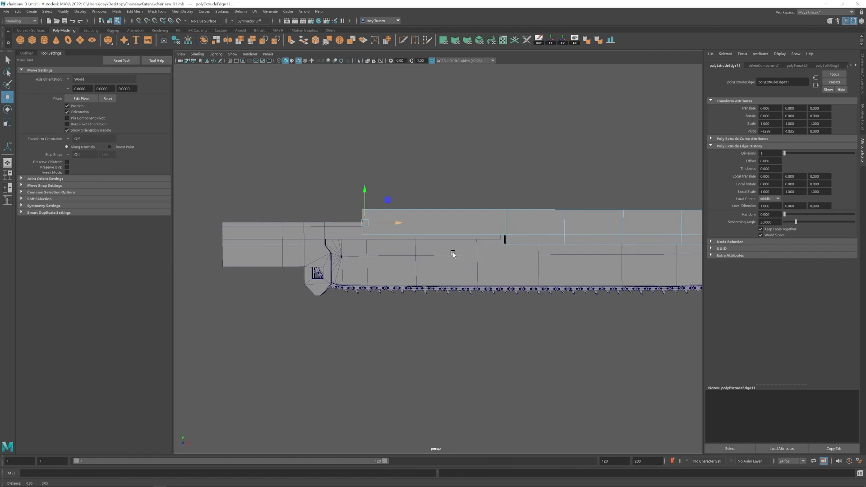
scroll(451, 251, down, 5)
key(F9)
drag(391, 203, 431, 244)
drag(448, 222, 396, 222)
alt+middle_drag(395, 237, 467, 245)
scroll(468, 244, up, 5)
drag(484, 212, 489, 213)
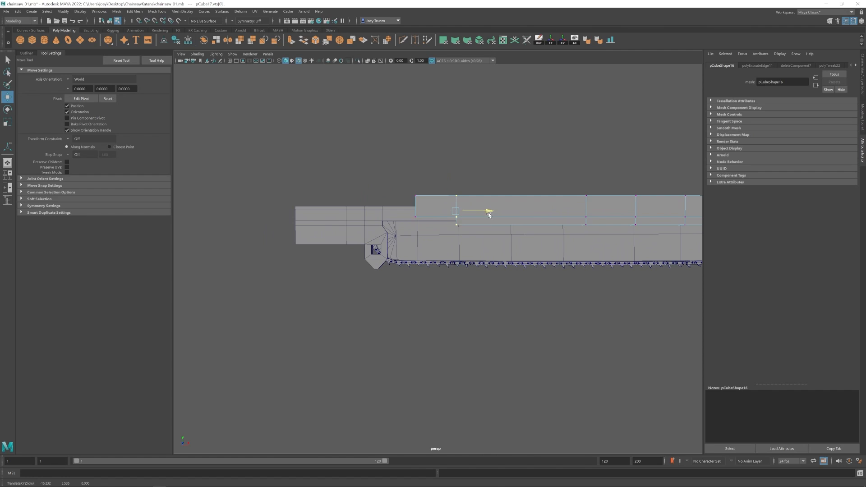
- Try to raise the top vertices of the block's front section
alt+middle_drag(589, 228, 446, 241)
scroll(446, 242, up, 1)
drag(416, 190, 539, 223)
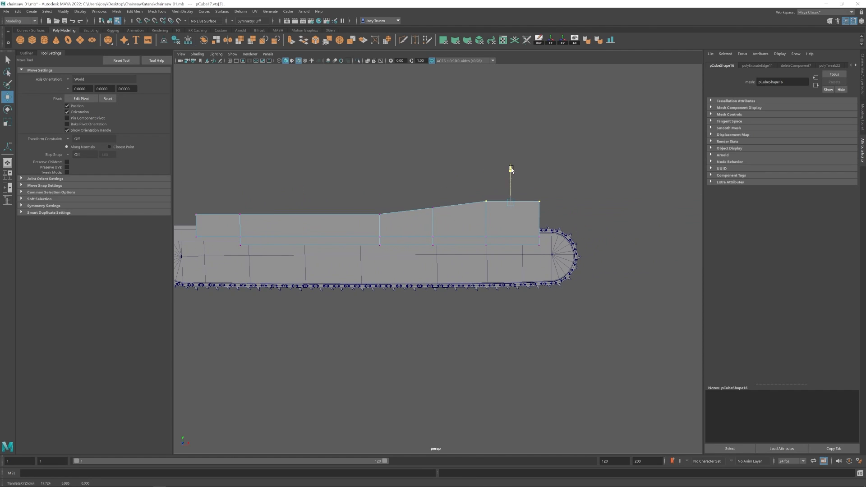
key(ctrl+z)
key(ctrl+z)
key(ctrl+z)
alt+middle_drag(424, 200, 399, 207)
key(ctrl+z)
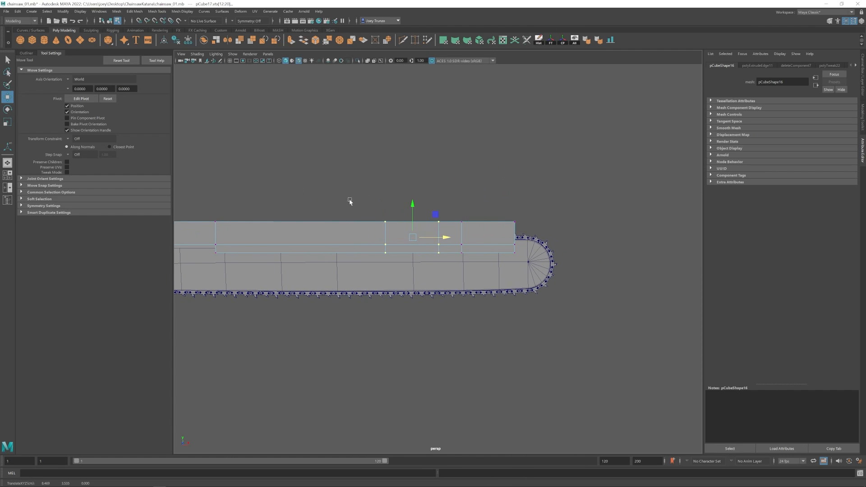
- Shift the vertical vertex columns toward the block's front end and raise their top vertices progressively into an upward curve
drag(505, 238, 504, 238)
alt+middle_drag(504, 238, 457, 246)
drag(510, 207, 439, 236)
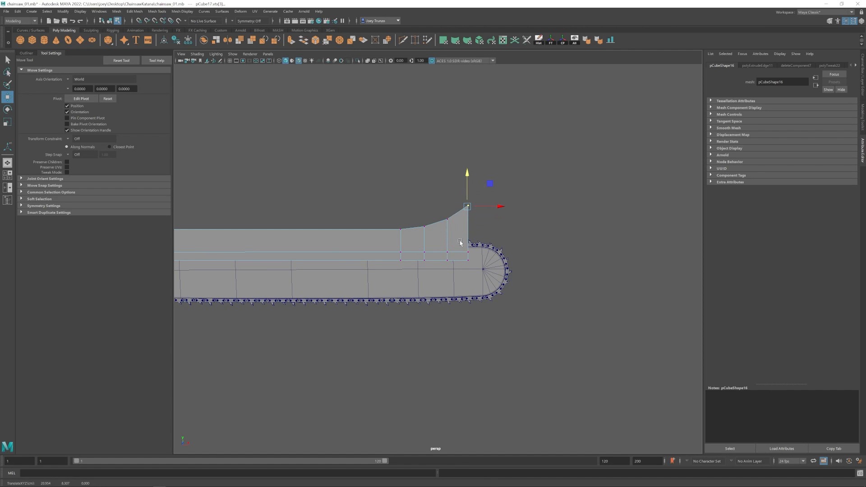
- Extrude the block's front end edges forward and raise them over the guide bar's tip
right_drag(460, 243, 461, 262)
alt+drag(477, 239, 514, 234)
key(ctrl+e)
key(w)
alt+middle_drag(480, 242, 456, 251)
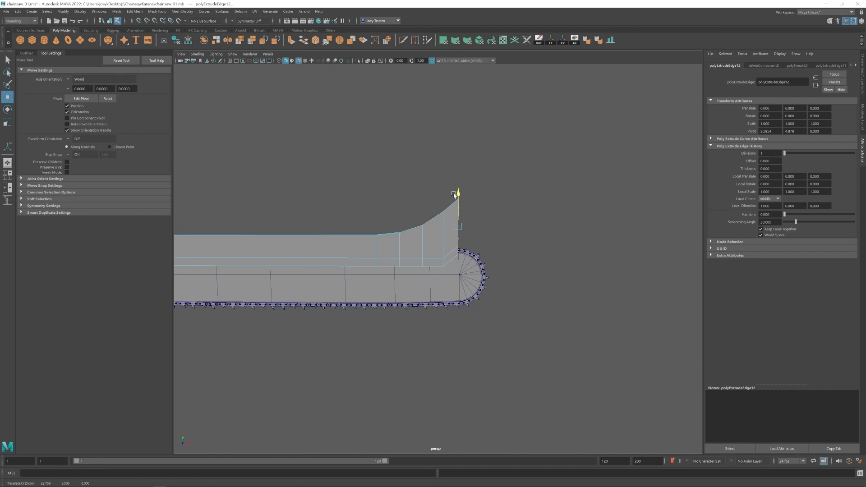
drag(454, 195, 454, 195)
- Extrude the raised front edges forward along +X to add a short section above the bar's tip
alt+middle_drag(466, 228, 455, 219)
alt+right_drag(455, 218, 489, 235)
alt+middle_drag(489, 234, 483, 245)
alt+right_drag(483, 246, 467, 239)
key(ctrl+e)
key(w)
drag(477, 211, 487, 212)
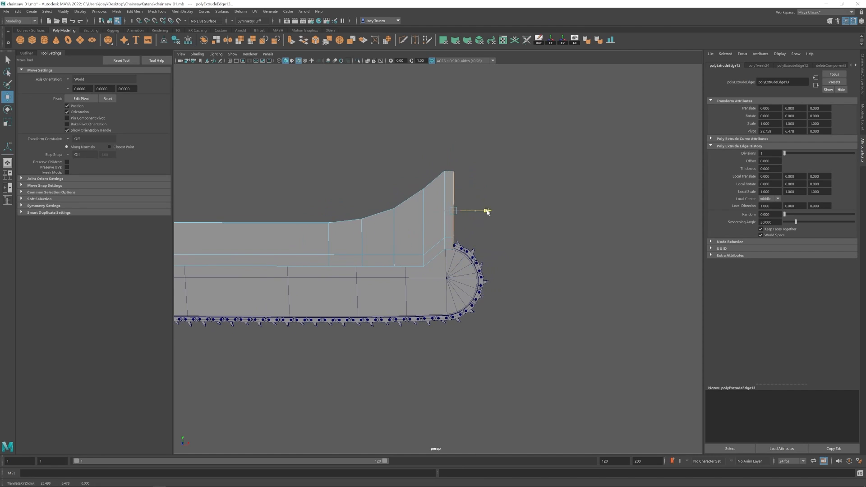
drag(478, 244, 458, 257)
- Extend the front along +X past the bar's tip with a long section, a narrow strip and another long end section
drag(468, 211, 536, 209)
key(ctrl+e)
key(w)
alt+middle_drag(531, 216, 462, 200)
key(ctrl+e)
key(w)
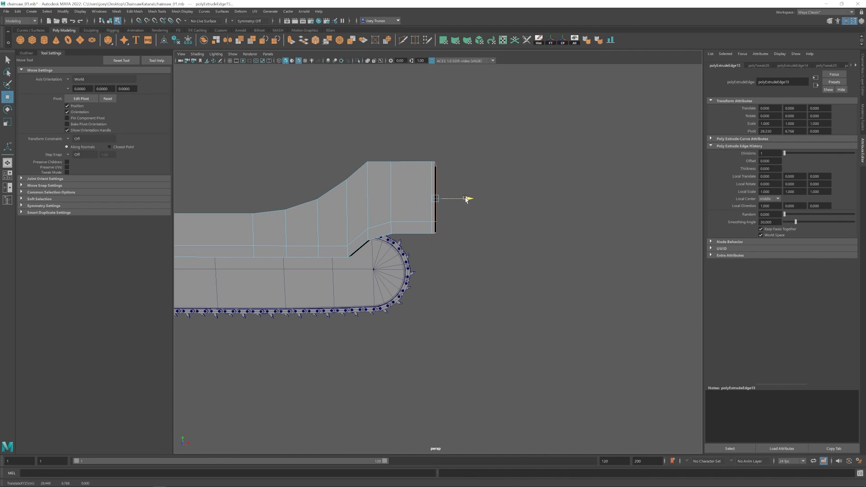
key(ctrl+e)
drag(462, 200, 501, 196)
key(w)
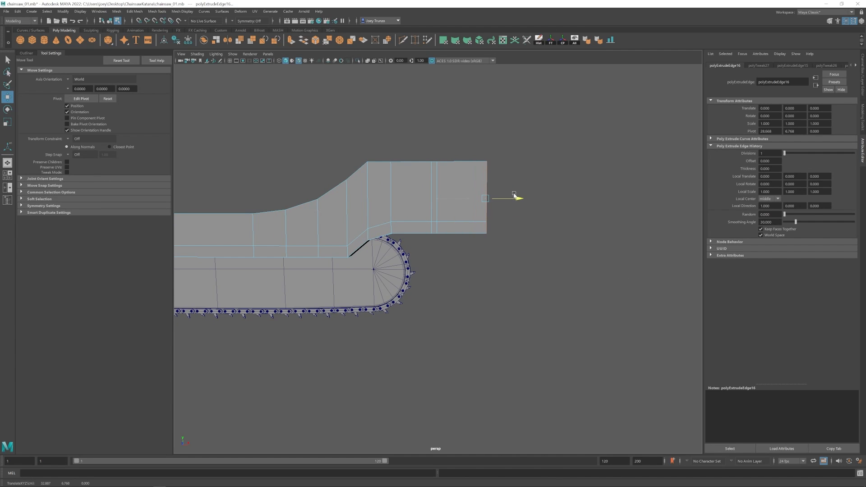
- Adjust the bottom vertices of the front sections to reshape the underside around the bar's tip
alt+middle_drag(416, 191, 443, 184)
alt+right_drag(443, 184, 445, 213)
drag(474, 222, 465, 177)
alt+middle_drag(431, 231, 480, 240)
drag(420, 227, 419, 226)
drag(427, 200, 426, 197)
alt+right_drag(419, 212, 309, 216)
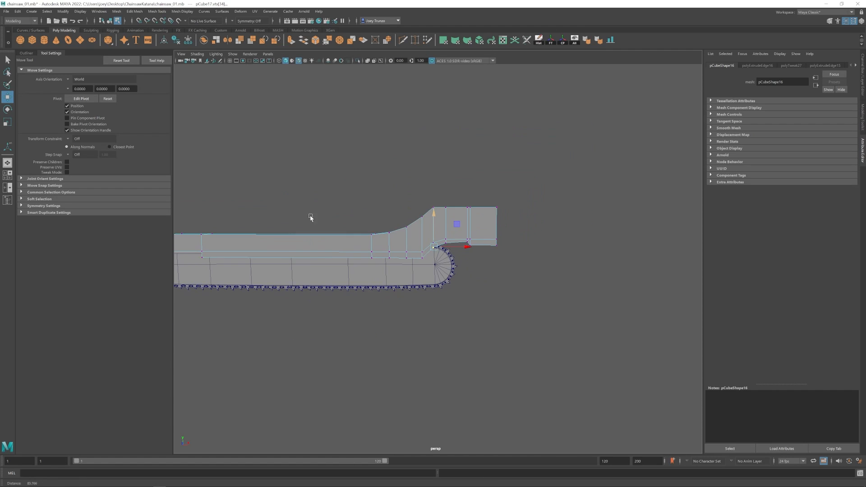
- Select the top vertices of the front sections and rotate them so the top slopes down toward the front
alt+right_drag(392, 203, 450, 201)
alt+middle_drag(449, 202, 404, 204)
drag(400, 195, 400, 195)
key(e)
drag(435, 209, 418, 195)
key(w)
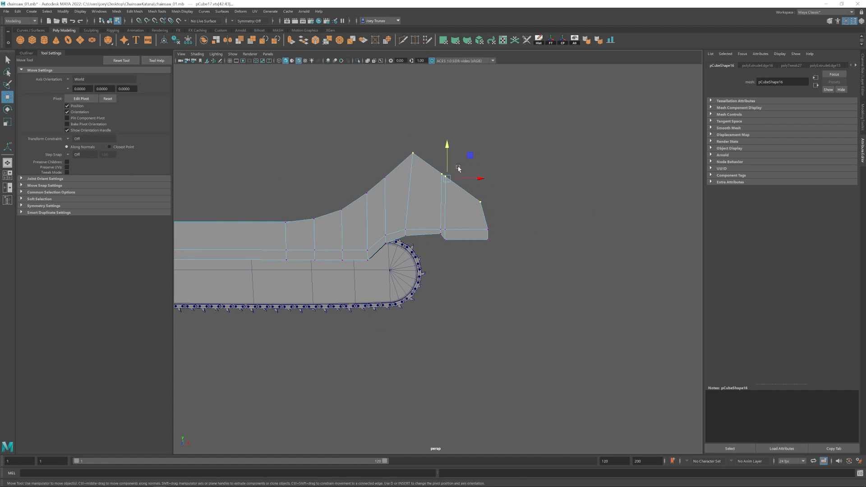
- Rotate and move the front sections' top vertices so the upper slope runs straight down to the guard's front tip
drag(459, 171, 463, 171)
mouse_move(458, 199)
alt+mouse_down()
mouse_move(419, 210)
mouse_move(472, 208)
alt+mouse_up()
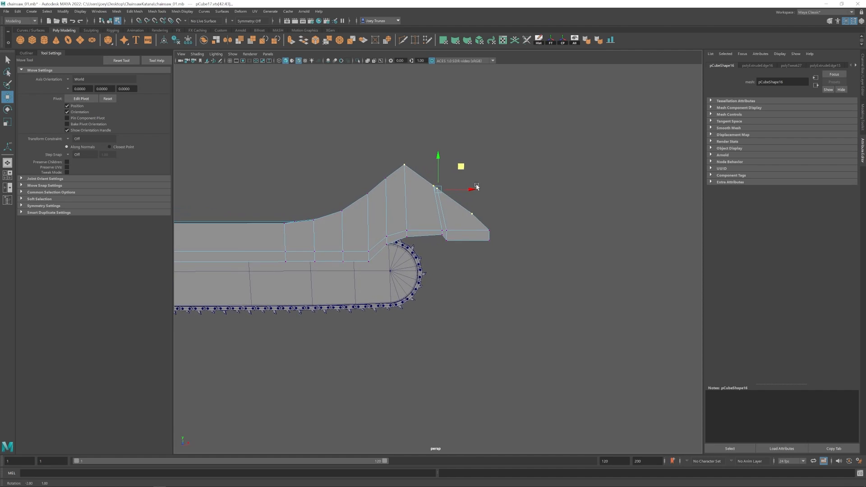
alt+right_drag(473, 212, 442, 223)
alt+middle_drag(442, 223, 477, 219)
alt+right_drag(478, 218, 500, 217)
alt+middle_drag(500, 216, 487, 219)
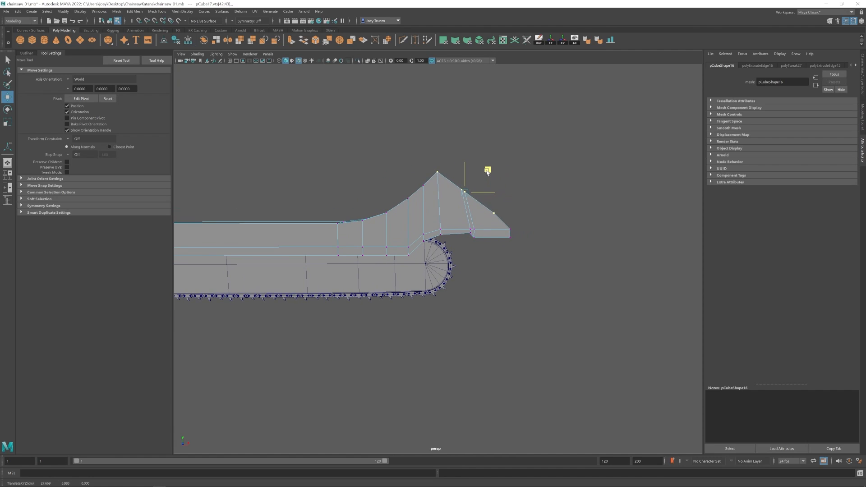
key(e)
alt+middle_drag(487, 171, 458, 168)
key(w)
drag(455, 214, 425, 181)
click(491, 190)
alt+right_drag(435, 199, 483, 194)
- Turn off the Edge transform constraint and deselect the guard
click(863, 75)
click(863, 119)
click(822, 166)
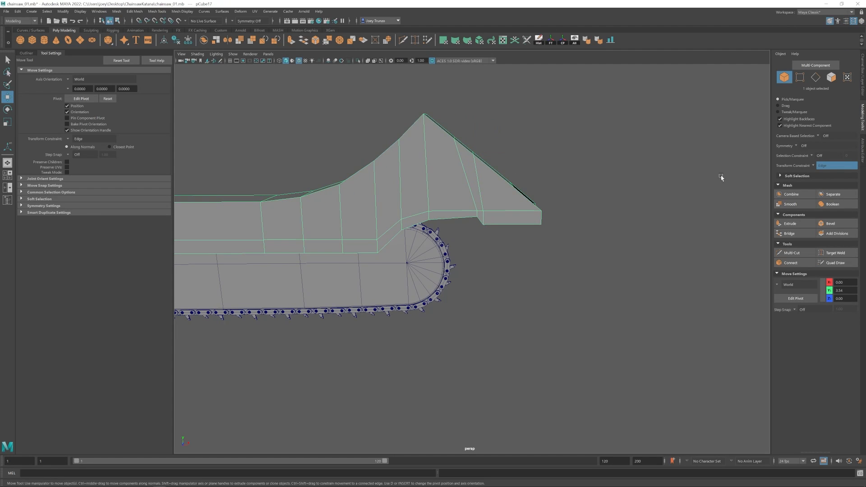
click(835, 166)
click(834, 168)
click(588, 205)
click(483, 209)
- Select the border edges at the guard's open front end and close the opening with Bridge and Fill Hole
alt+drag(588, 205, 458, 206)
right_drag(458, 206, 458, 183)
double_click(471, 204)
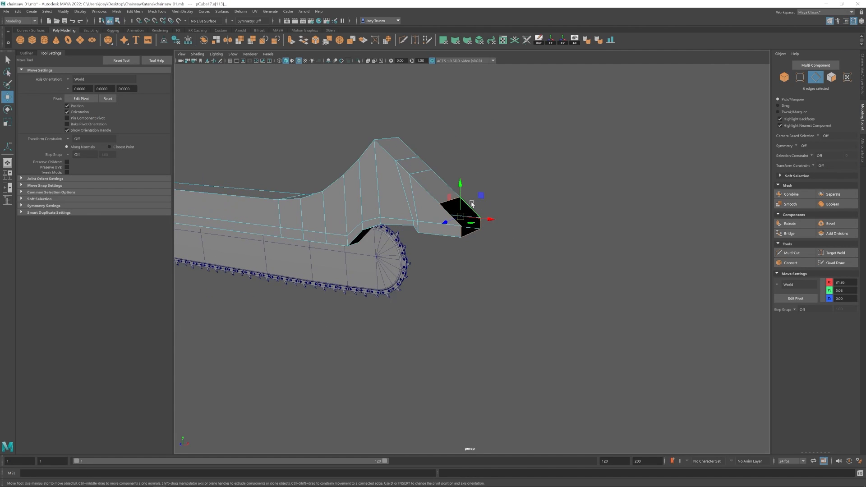
click(135, 11)
click(136, 39)
double_click(471, 227)
click(116, 12)
click(125, 59)
key(w)
click(510, 190)
- Select the guard's lower corner vertices near the rear and move them forward along +X to slant that corner
alt+drag(501, 212, 549, 219)
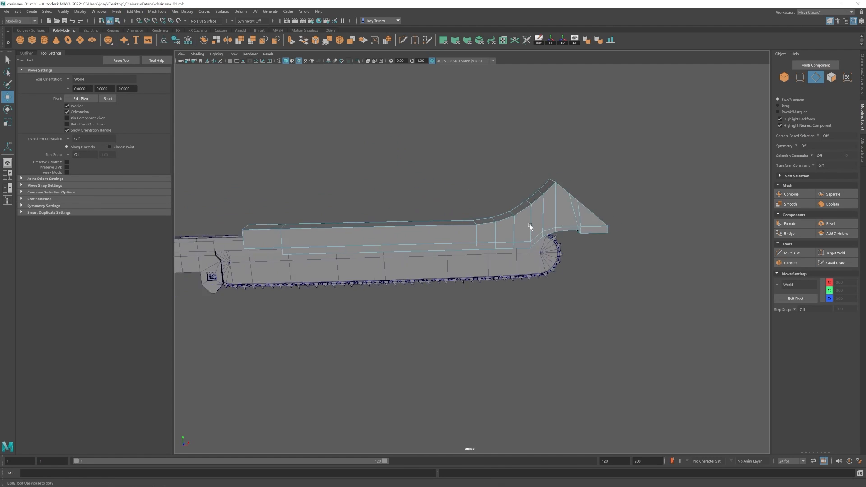
alt+right_drag(531, 226, 486, 250)
mouse_move(485, 250)
alt+mouse_down()
mouse_move(434, 236)
mouse_move(474, 248)
alt+mouse_up()
alt+right_drag(474, 248, 502, 264)
alt+drag(503, 265, 514, 259)
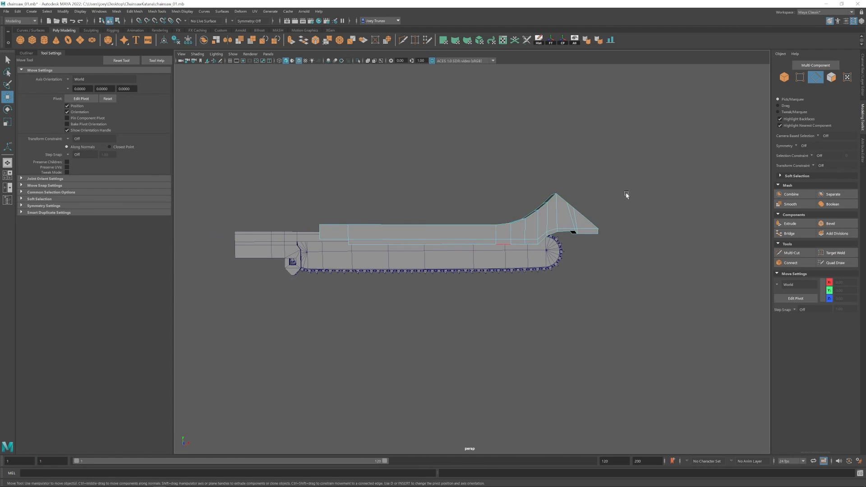
click(626, 195)
alt+middle_drag(627, 195, 710, 194)
click(485, 231)
right_drag(485, 231, 451, 231)
alt+middle_drag(518, 215, 426, 217)
right_drag(452, 214, 487, 228)
alt+middle_drag(504, 228, 459, 220)
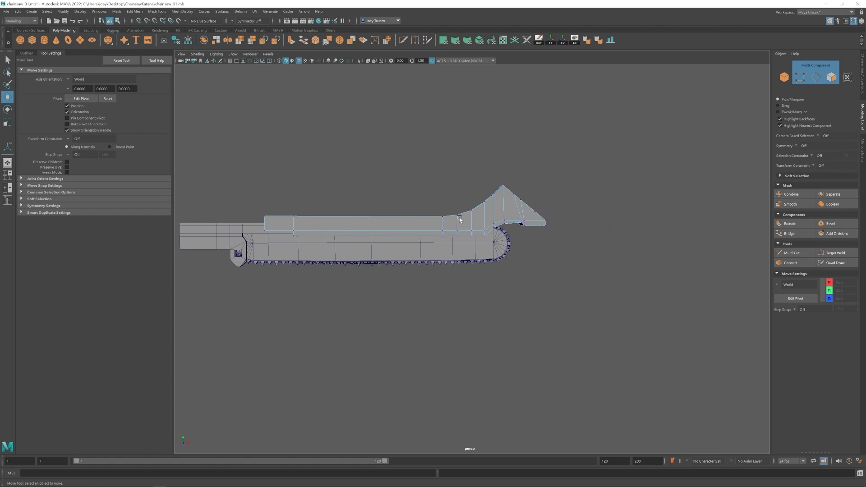
drag(462, 220, 462, 220)
alt+middle_drag(353, 253, 470, 251)
alt+right_drag(470, 252, 468, 228)
alt+right_drag(397, 251, 464, 229)
alt+right_drag(391, 210, 422, 208)
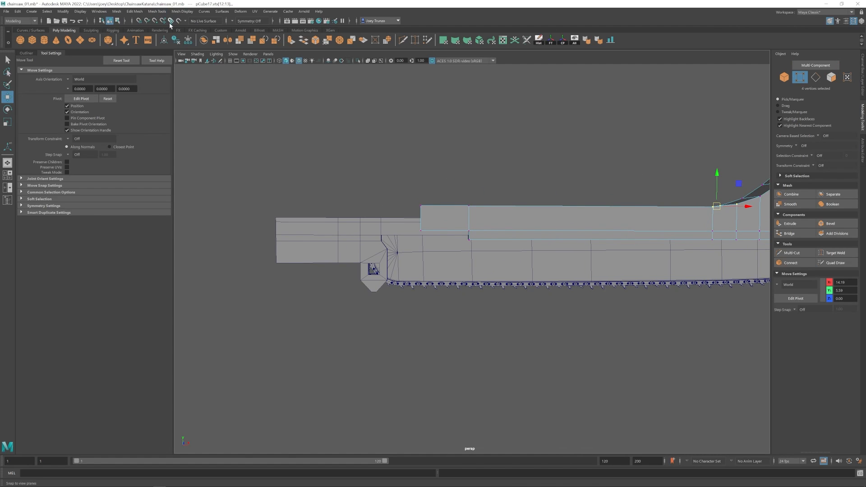
alt+middle_drag(471, 213, 404, 202)
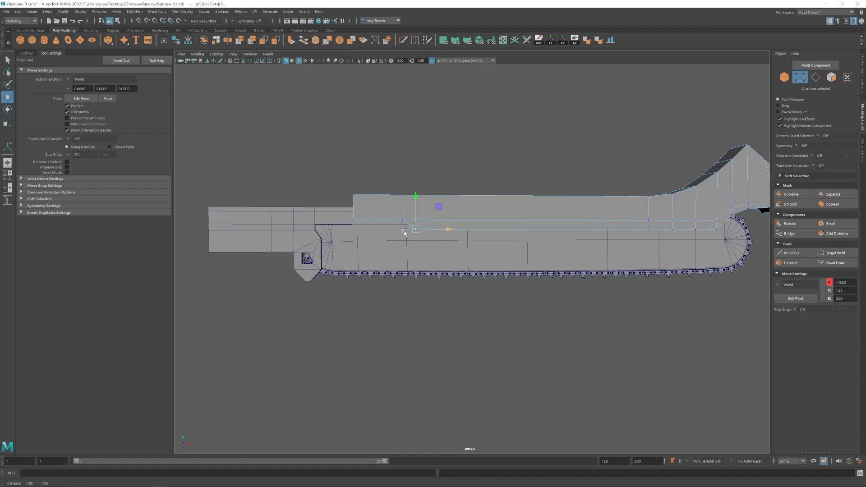
alt+middle_drag(404, 232, 401, 229)
- Select the vertices of the guard's rear section and adjust their height along Y to step the underside up toward the body's top
drag(332, 169, 415, 223)
drag(375, 175, 376, 178)
alt+middle_drag(619, 229, 542, 222)
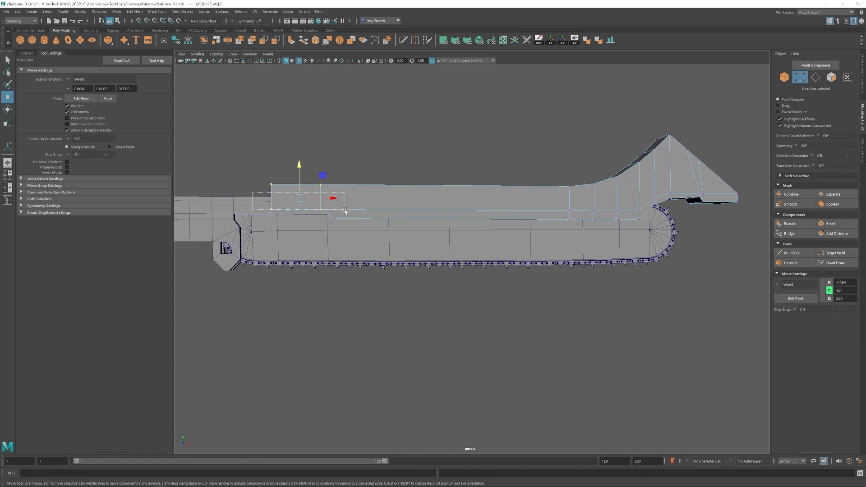
drag(346, 212, 346, 212)
alt+middle_drag(295, 175, 361, 176)
alt+middle_drag(393, 204, 426, 212)
drag(396, 188, 397, 185)
- Extrude the four edges at the guard's rear end backward along -X past the body, to about X -44.3
alt+middle_drag(396, 185, 474, 200)
scroll(472, 200, up, 3)
right_drag(462, 202, 460, 179)
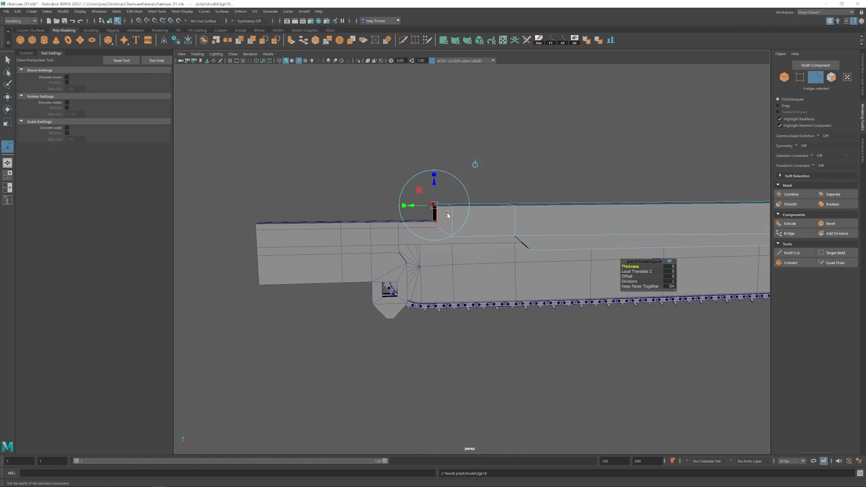
drag(471, 213, 361, 216)
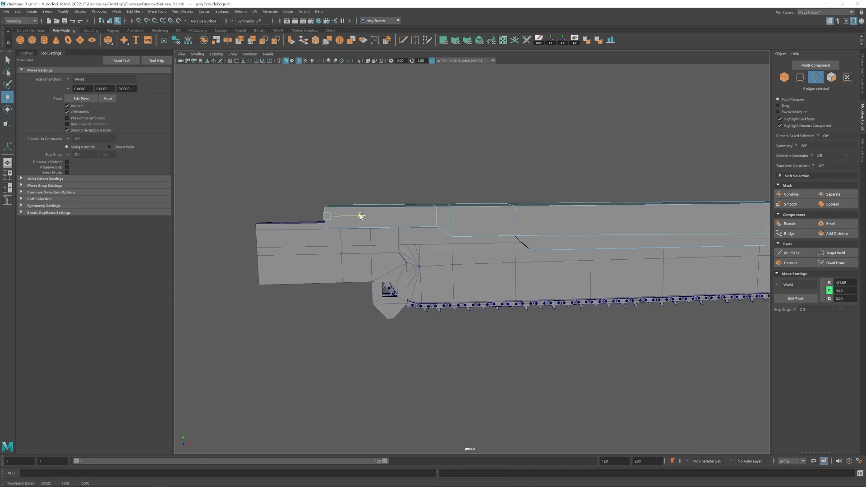
alt+drag(301, 217, 410, 236)
scroll(410, 237, down, 3)
scroll(434, 272, down, 3)
scroll(433, 272, up, 2)
drag(468, 238, 408, 238)
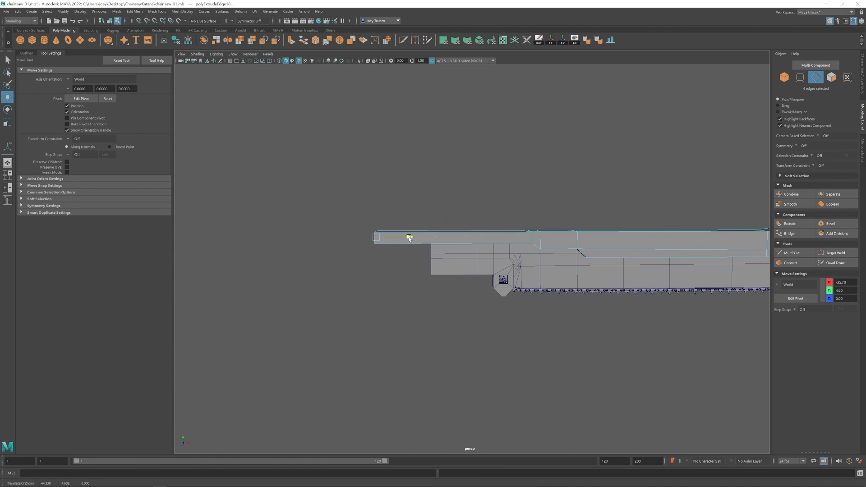
alt+middle_drag(510, 293, 632, 279)
scroll(632, 279, up, 3)
alt+middle_drag(545, 236, 495, 246)
alt+middle_drag(597, 253, 463, 254)
scroll(512, 286, down, 4)
alt+drag(462, 253, 455, 302)
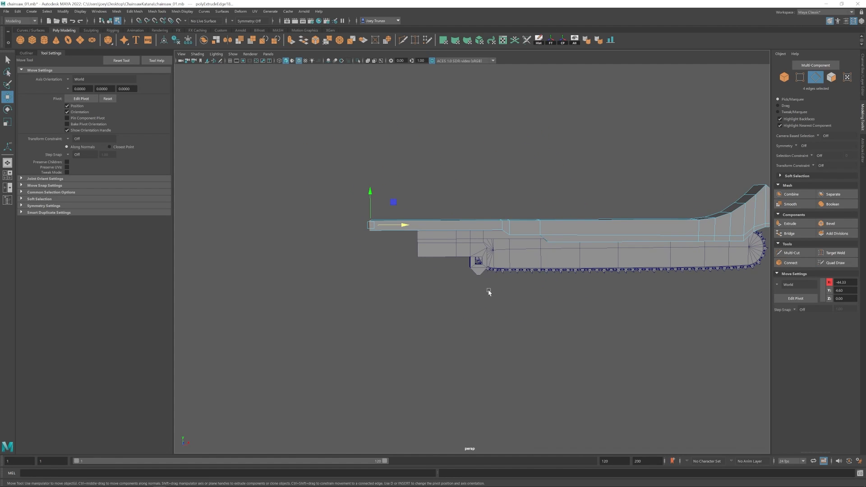
- Insert two edge loops along the full length of the guard to split its width into three strips
click(157, 11)
click(213, 66)
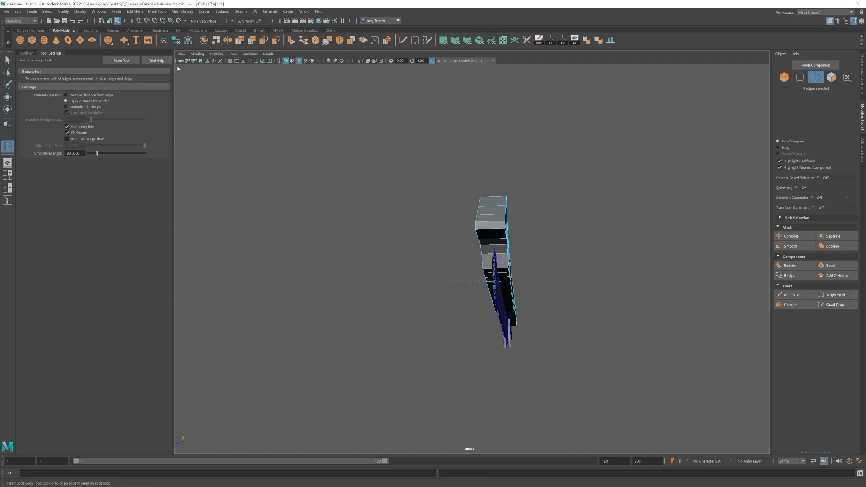
mouse_move(487, 224)
alt+mouse_down()
mouse_move(505, 222)
mouse_move(489, 221)
alt+mouse_up()
key(r)
key(w)
key(r)
key(F8)
scroll(503, 289, up, 1)
- Select the lengthwise edge loops and scale them sideways to adjust their spacing across the guard's width
scroll(503, 289, down, 1)
drag(467, 293, 482, 292)
mouse_move(483, 292)
alt+mouse_down()
mouse_move(518, 292)
mouse_move(478, 292)
alt+mouse_up()
key(w)
right_drag(500, 253, 500, 219)
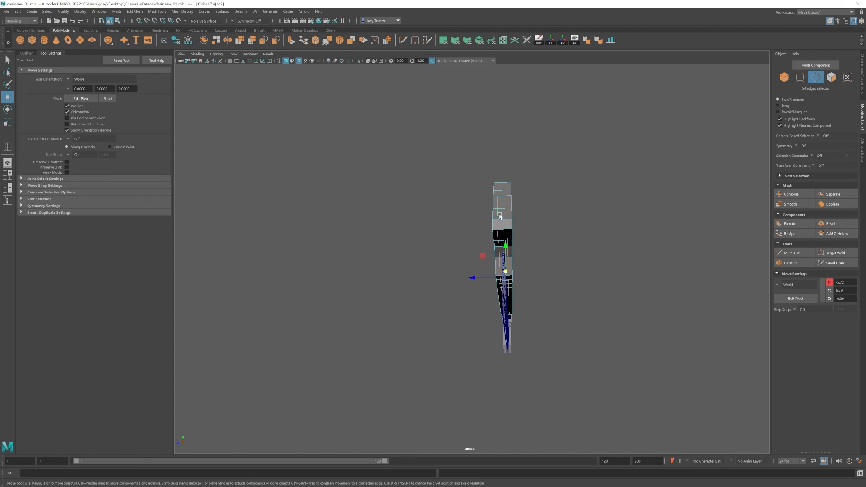
key(r)
alt+drag(477, 279, 573, 242)
key(w)
- Delete the middle strip of faces along the guard's underside to open a channel for the chain and bar
right_drag(573, 241, 577, 274)
click(578, 274)
alt+drag(577, 274, 366, 309)
alt+middle_drag(365, 309, 500, 307)
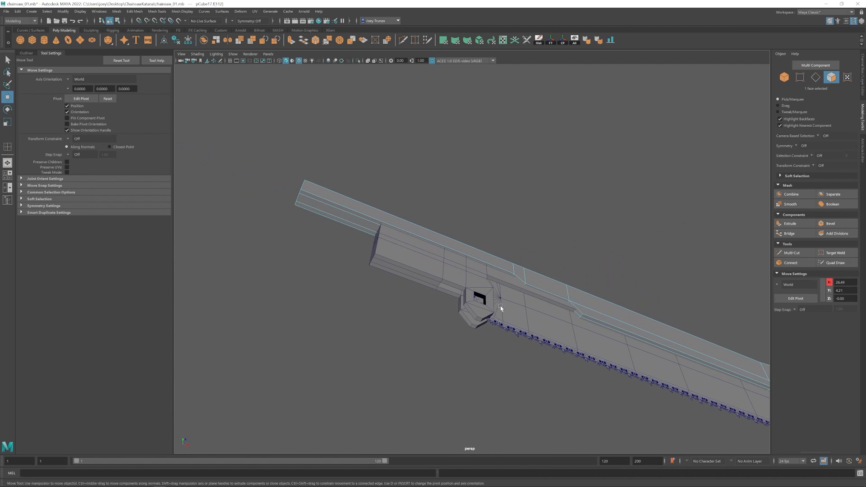
alt+drag(365, 235, 411, 263)
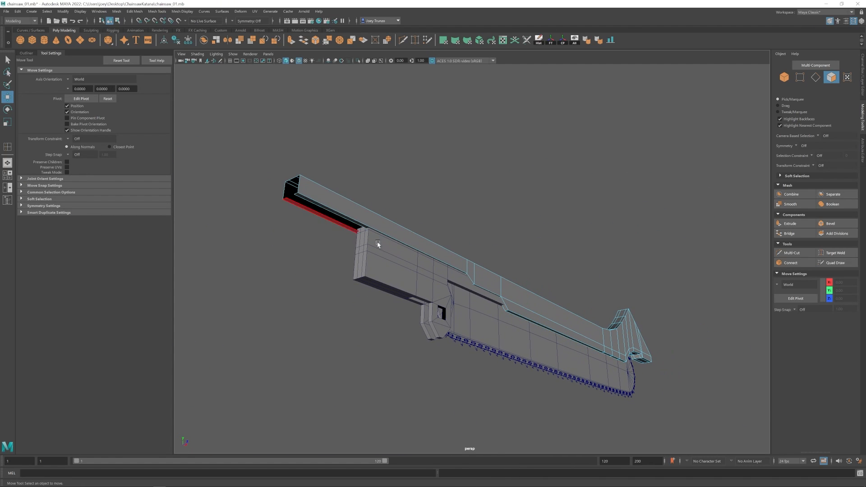
- Select the border edges along the underside channel and extrude them up along Y inside the guard
ctrl+double_click(285, 199)
alt+drag(284, 198, 631, 135)
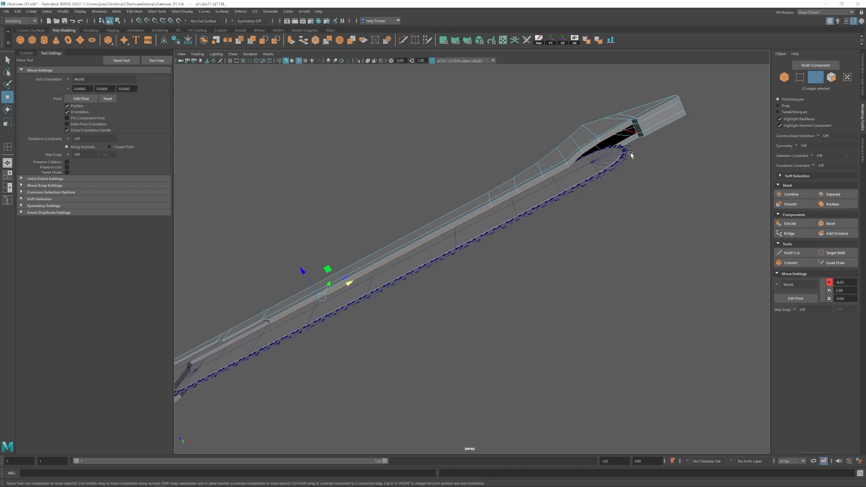
alt+drag(613, 164, 545, 218)
key(ctrl+e)
drag(332, 270, 332, 271)
alt+drag(528, 239, 383, 284)
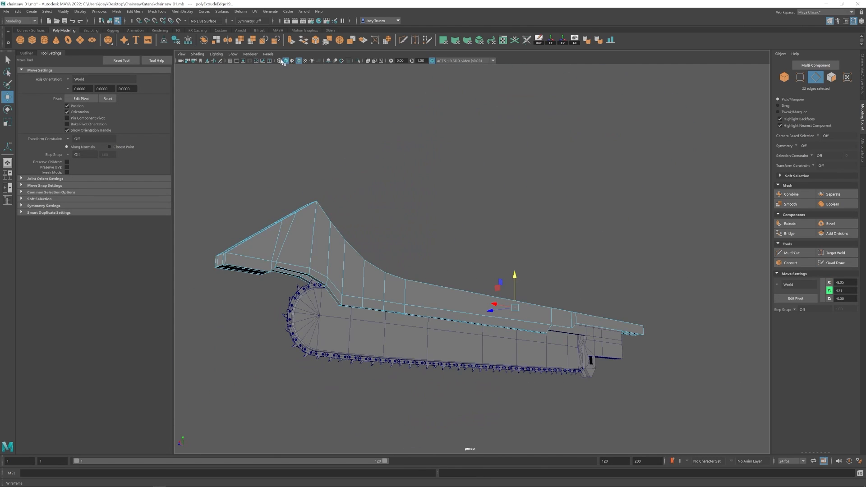
- Flatten the extruded channel edges by scaling in wireframe view, then lower the 16 rear edges to about Y 4.5
click(279, 60)
alt+drag(447, 257, 361, 243)
key(r)
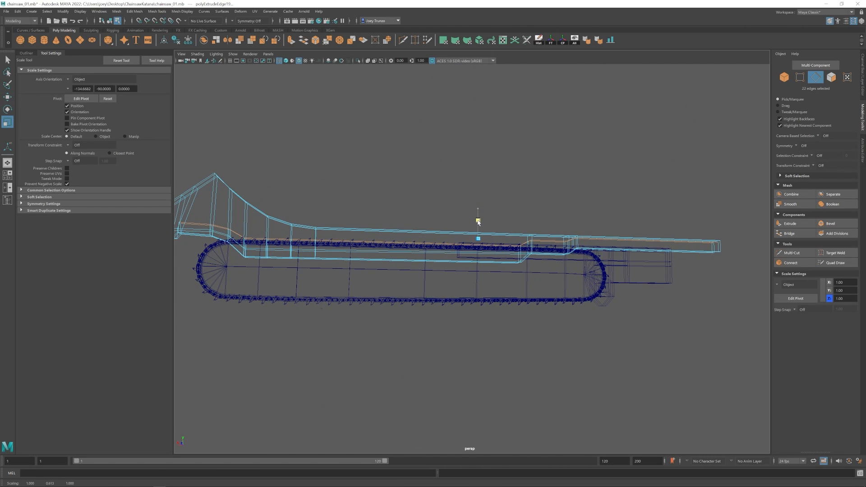
alt+drag(485, 258, 482, 193)
key(w)
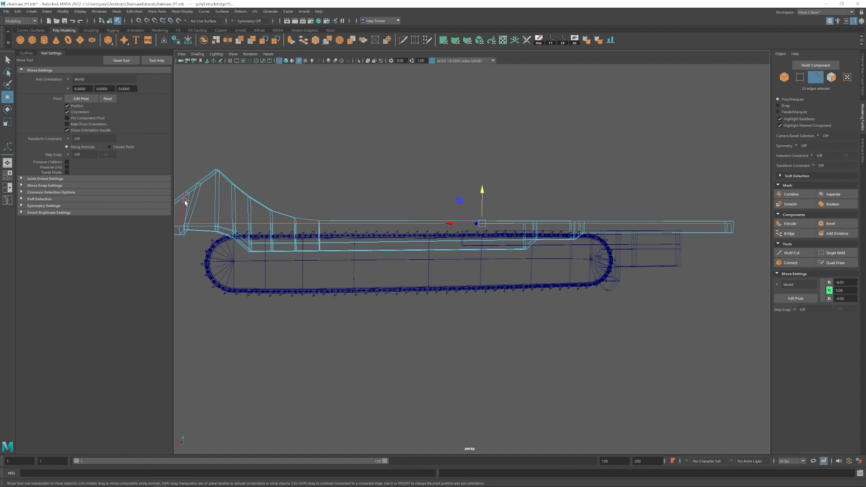
key(space)
key(space)
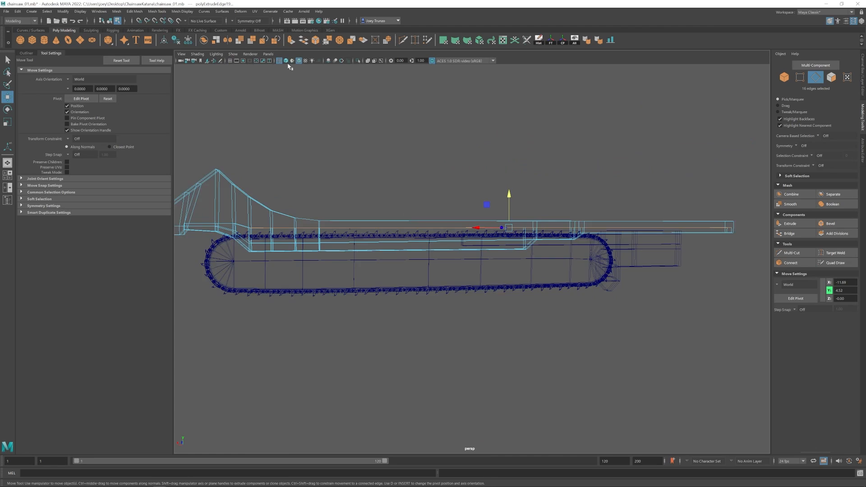
- Restore shaded display and bridge the channel's upper edges across to form its ceiling
click(286, 61)
mouse_move(217, 235)
alt+mouse_down()
mouse_move(416, 270)
mouse_move(496, 266)
alt+mouse_up()
click(134, 11)
click(142, 42)
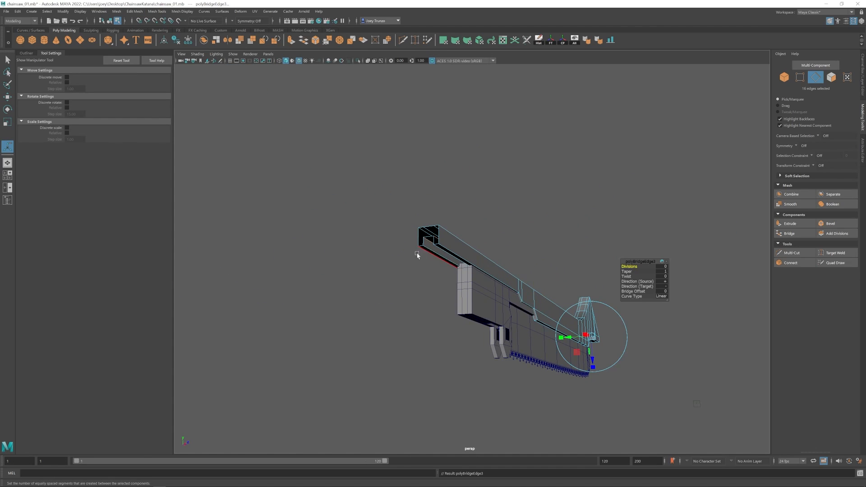
- Bridge the top and bottom edges of one side strip at the guard's open rear end
scroll(423, 230, up, 5)
click(428, 214)
alt+drag(541, 295, 481, 200)
shift+click(481, 251)
click(157, 11)
mouse_move(134, 11)
click(143, 41)
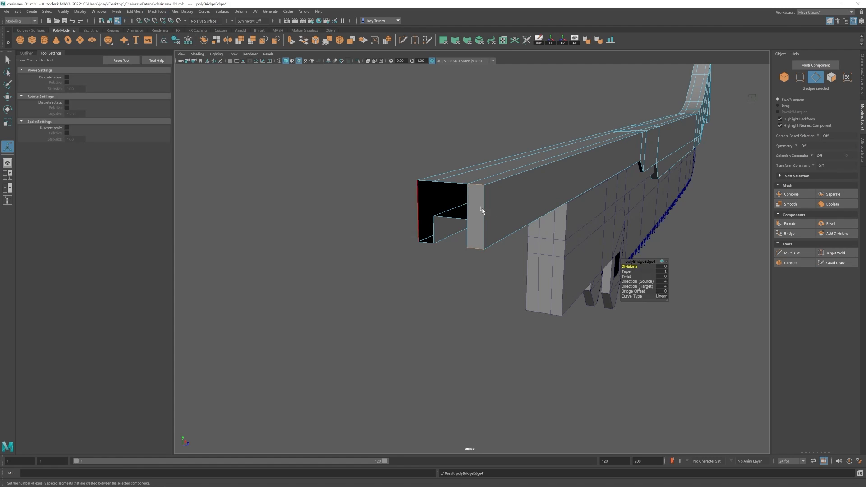
- Bridge the middle and remaining side strips of the guard's rear opening and return to object mode
click(455, 184)
shift+click(456, 218)
key(g)
click(425, 181)
shift+click(426, 242)
key(g)
key(w)
right_drag(456, 194, 516, 114)
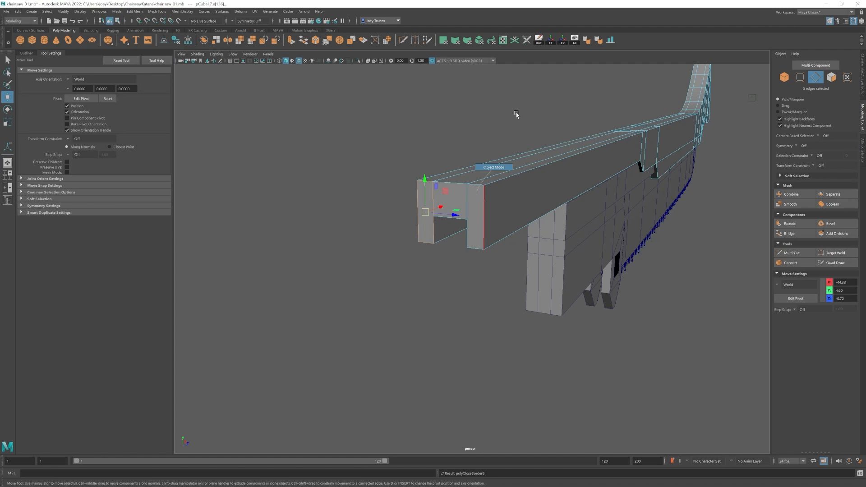
click(517, 114)
- Select the vertices of the guard's front curve, spread them by scaling along X and shift them slightly back
scroll(542, 226, down, 10)
alt+drag(580, 257, 499, 246)
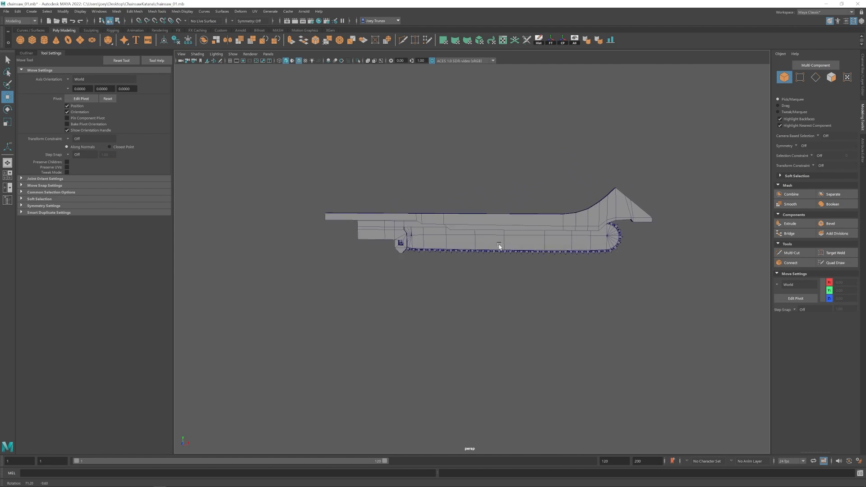
scroll(497, 226, up, 4)
click(493, 211)
alt+middle_drag(499, 180, 379, 174)
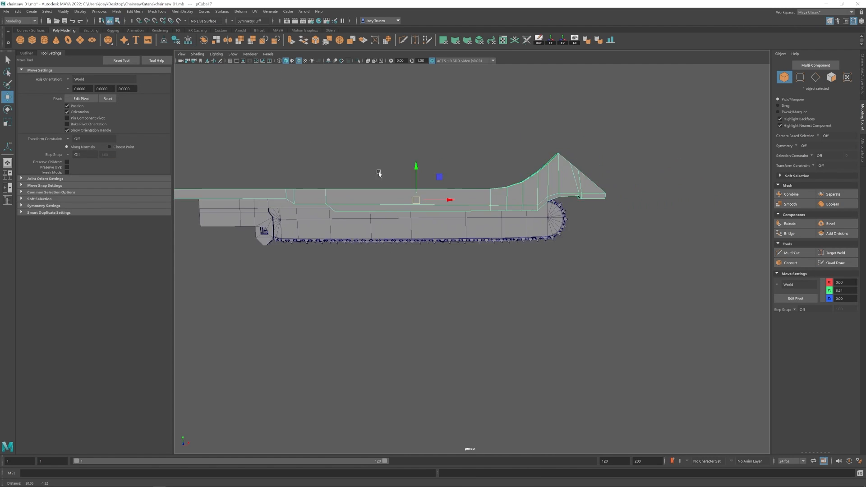
scroll(379, 174, down, 5)
mouse_move(473, 225)
alt+middle_down()
mouse_move(507, 230)
mouse_move(476, 230)
alt+middle_up()
right_drag(475, 225, 433, 168)
drag(432, 168, 528, 264)
key(r)
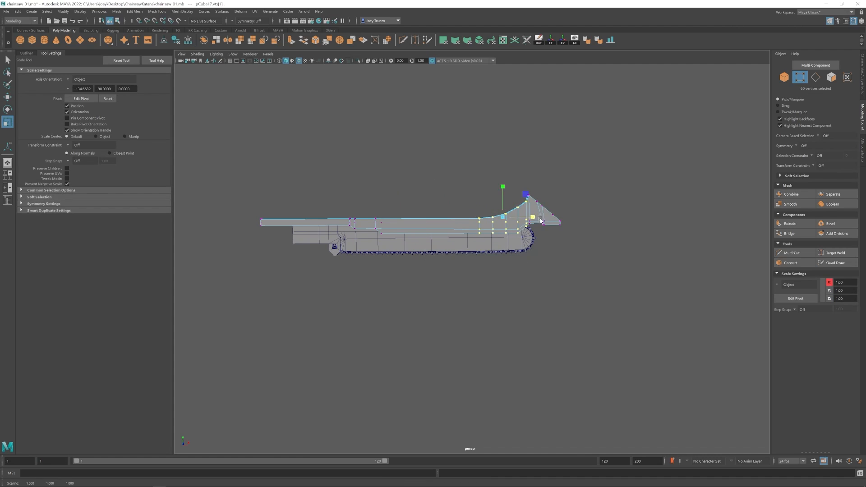
key(w)
drag(541, 220, 532, 218)
alt+middle_drag(531, 218, 505, 232)
- Select the top vertices of the guard's front end and rotate them to make the downward slope less steep
right_drag(505, 232, 541, 203)
click(451, 272)
scroll(450, 272, up, 3)
alt+middle_drag(450, 273, 397, 229)
click(513, 191)
scroll(397, 230, up, 3)
alt+middle_drag(398, 230, 464, 209)
right_drag(465, 209, 428, 205)
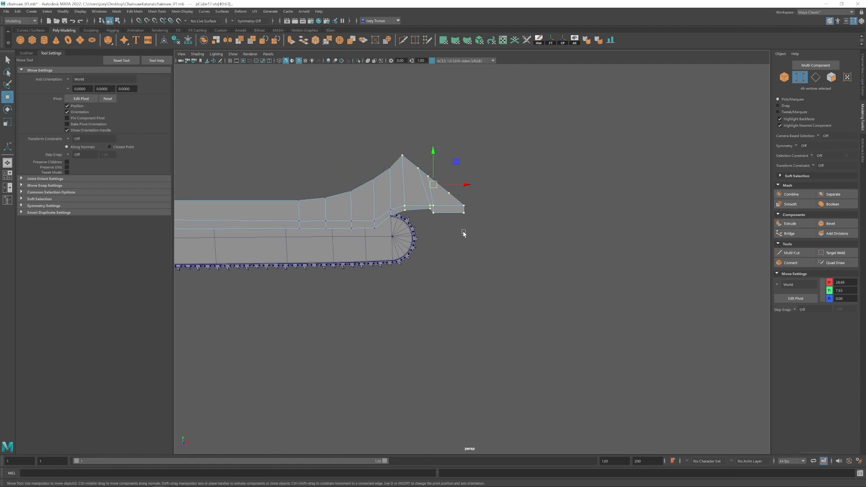
key(r)
key(e)
drag(406, 194, 408, 199)
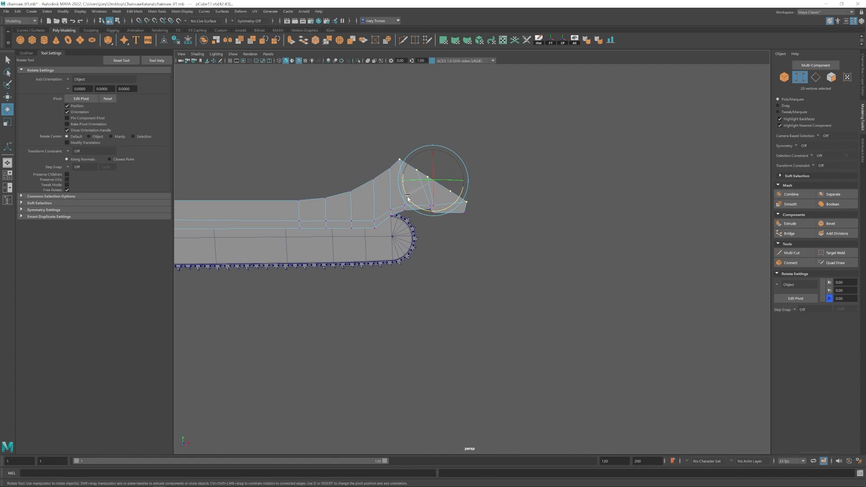
- Select four vertices on the guard's front curve and shift them slightly to smooth the rise toward the peak
key(w)
ctrl+drag(461, 203, 447, 200)
alt+middle_drag(446, 200, 467, 199)
scroll(476, 221, down, 2)
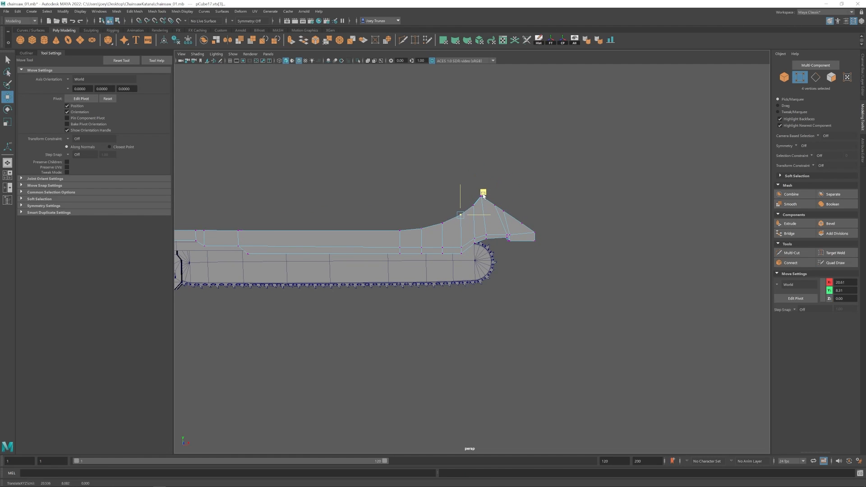
drag(483, 196, 484, 195)
double_click(554, 174)
- Isolate the top guard and examine its channel and rear end from several angles
alt+right_drag(553, 174, 361, 289)
alt+middle_drag(361, 289, 551, 296)
alt+right_drag(551, 296, 370, 265)
mouse_move(462, 278)
alt+mouse_down()
mouse_move(517, 269)
mouse_move(451, 275)
alt+mouse_up()
alt+right_drag(428, 272, 491, 234)
click(490, 228)
key(ctrl+1)
alt+drag(425, 190, 571, 229)
alt+middle_drag(573, 229, 507, 225)
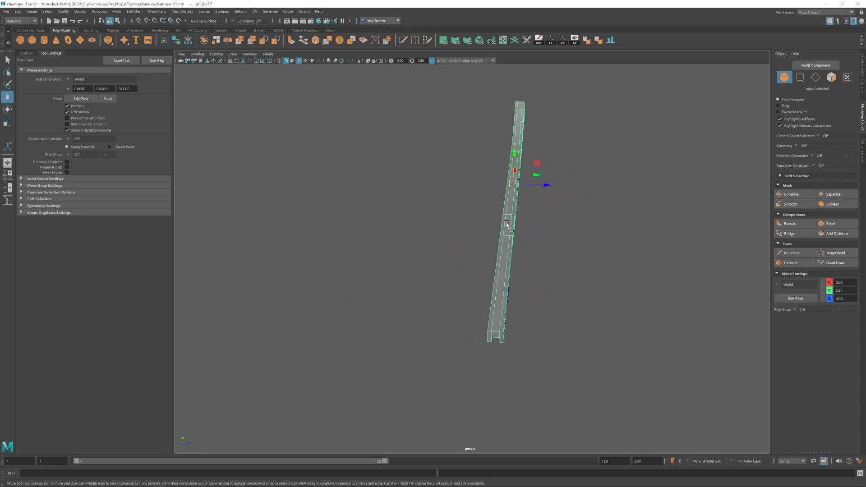
ctrl+click(496, 288)
alt+drag(482, 351, 480, 346)
alt+drag(533, 293, 560, 345)
alt+middle_drag(559, 345, 385, 337)
drag(385, 336, 499, 298)
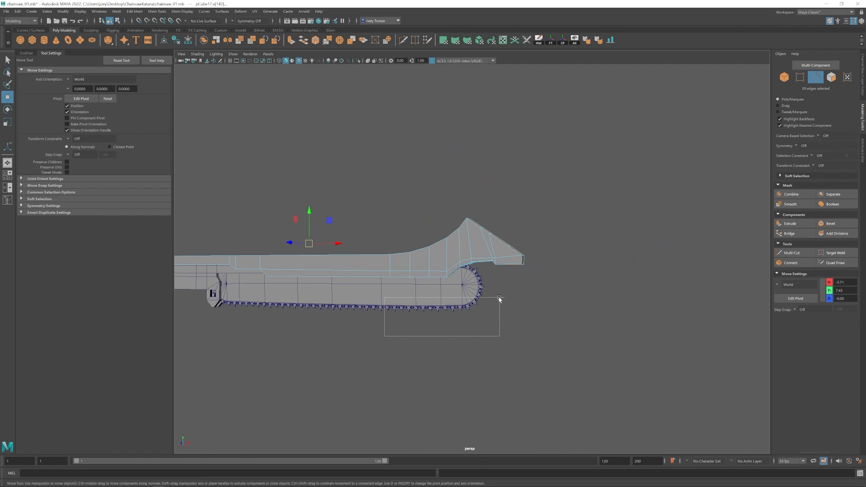
alt+drag(516, 263, 468, 221)
key(r)
alt+right_drag(468, 221, 487, 222)
alt+drag(487, 221, 513, 265)
key(w)
key(F9)
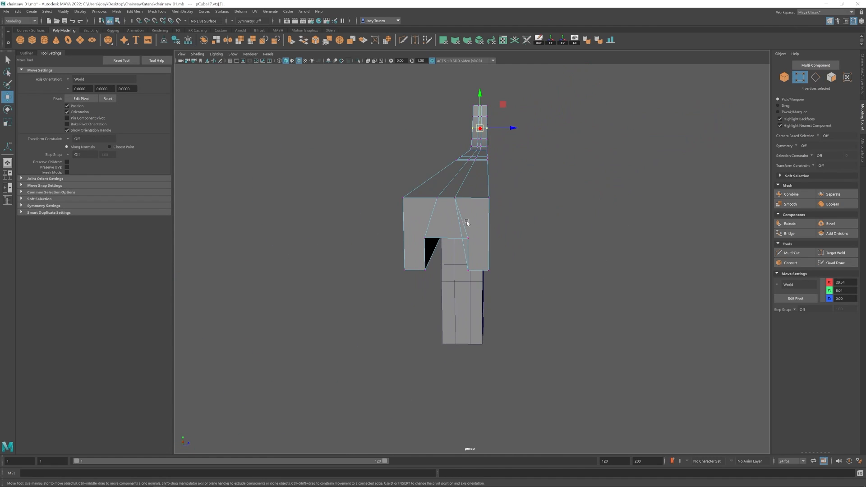
- Delete the flawed side face at the guard's rear end and close the opening with Fill Hole
alt+drag(467, 222, 501, 212)
alt+middle_drag(501, 212, 481, 232)
key(F11)
alt+drag(478, 225, 407, 250)
right_drag(407, 251, 409, 229)
double_click(419, 231)
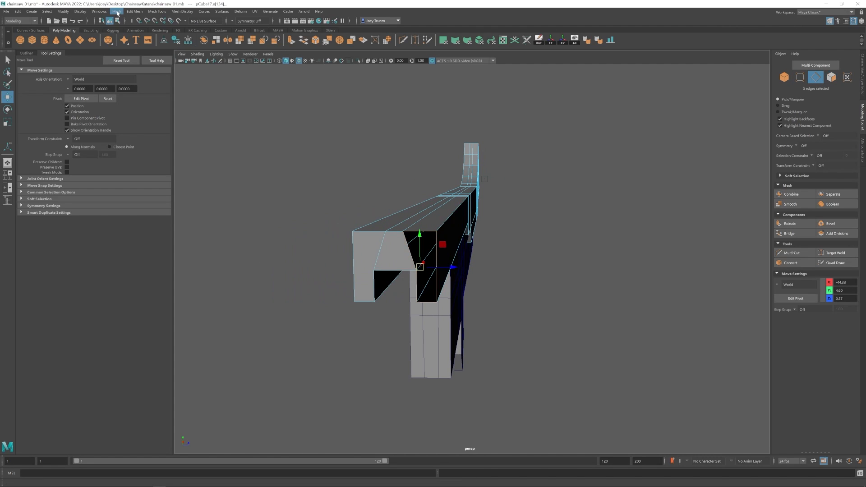
key(F8)
- Select the guard's long top edges and bevel them with a fraction of about 0.63
click(558, 190)
alt+right_drag(558, 190, 451, 214)
alt+drag(452, 215, 321, 238)
click(321, 238)
alt+middle_drag(321, 238, 437, 257)
alt+drag(437, 257, 381, 252)
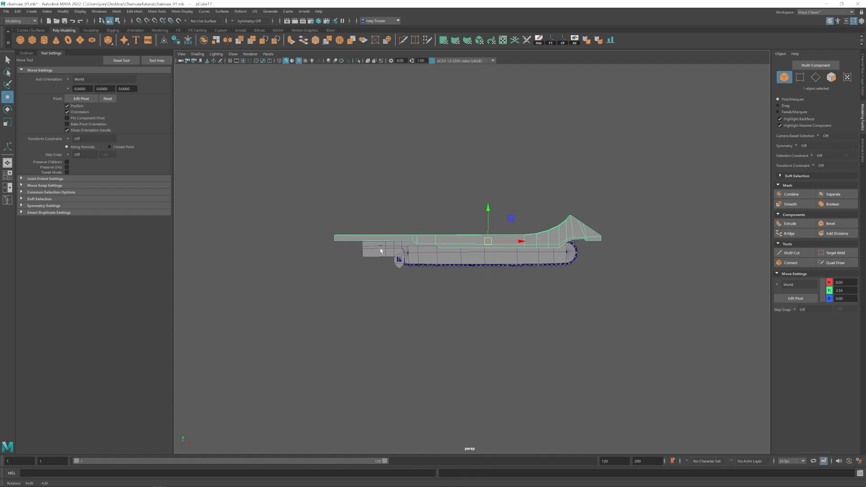
alt+middle_drag(381, 251, 438, 256)
alt+drag(530, 266, 587, 294)
alt+right_drag(587, 294, 691, 343)
key(F10)
double_click(523, 232)
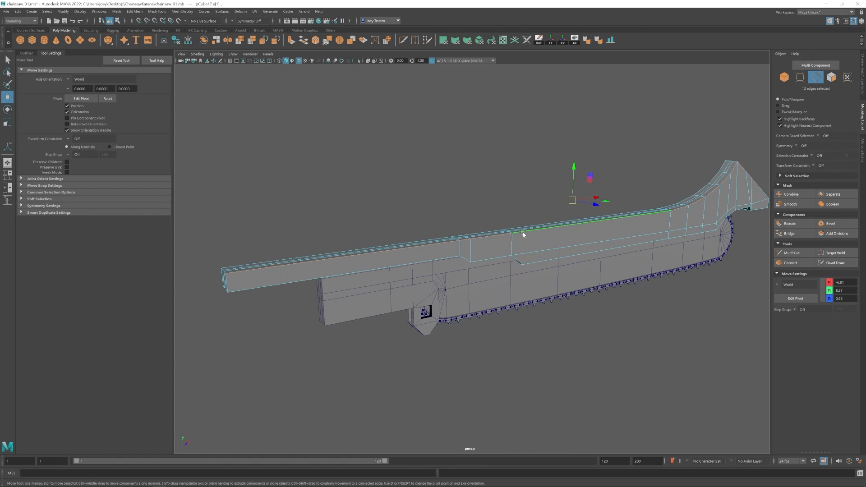
alt+drag(555, 239, 503, 230)
ctrl+drag(621, 158, 534, 290)
alt+drag(397, 289, 428, 284)
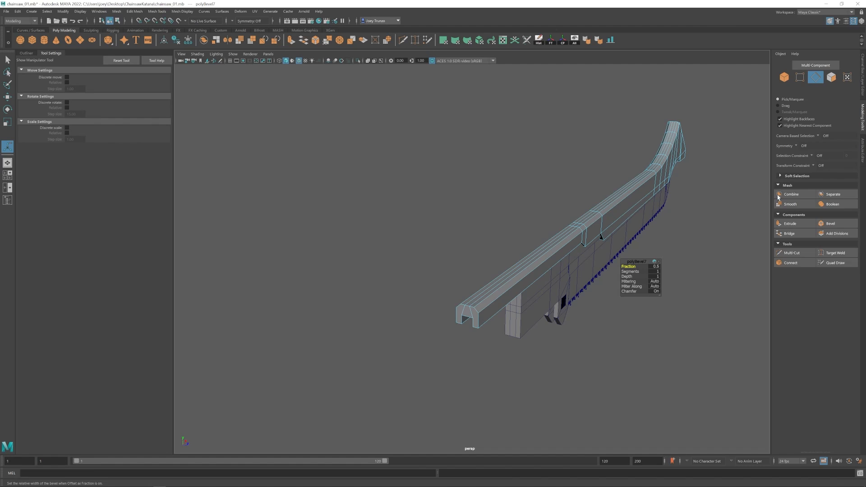
drag(819, 122, 829, 121)
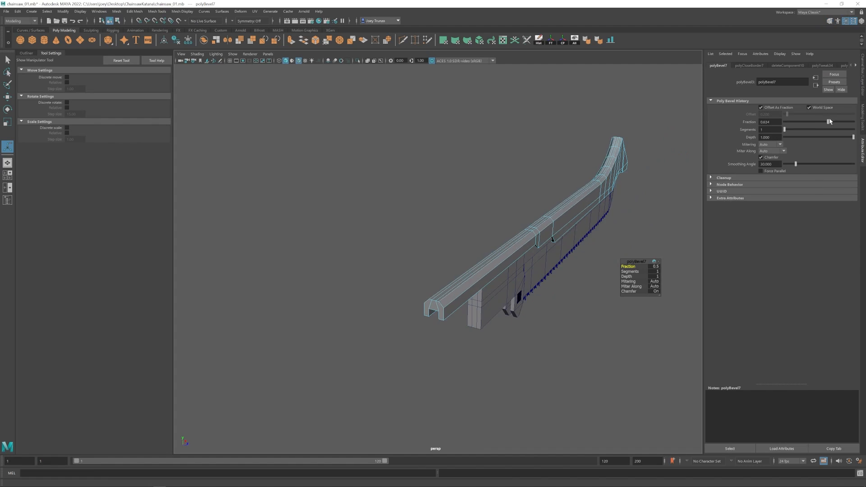
- Select the faces along the guard's top and try raising them slightly
alt+drag(484, 204, 424, 212)
key(w)
click(527, 219)
alt+middle_drag(526, 219, 335, 239)
alt+right_drag(335, 239, 427, 254)
click(427, 253)
alt+drag(427, 254, 325, 250)
alt+right_drag(325, 249, 296, 289)
alt+middle_drag(297, 289, 530, 284)
alt+drag(397, 270, 533, 259)
key(F11)
click(350, 333)
shift+double_click(480, 139)
alt+drag(480, 140, 379, 118)
drag(447, 196, 447, 189)
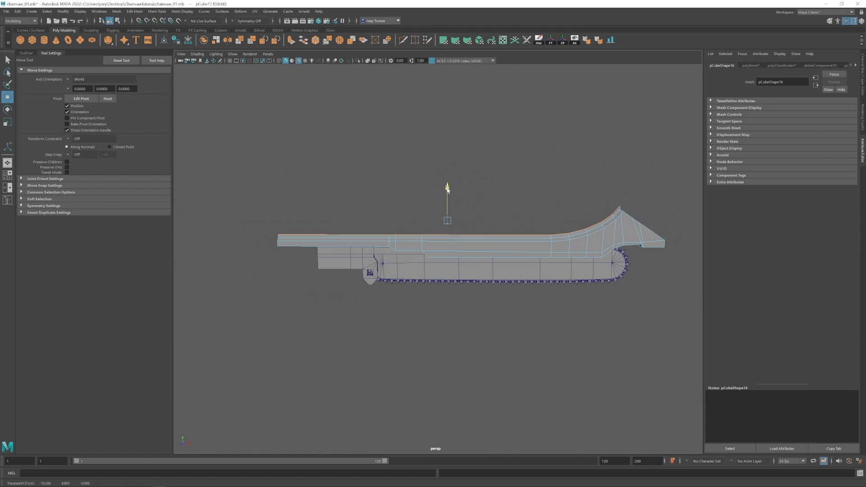
- Undo the raising of the guard's top faces and the selections made for it
key(ctrl+z)
key(ctrl+z)
key(ctrl+z)
key(ctrl+z)
key(ctrl+z)
key(ctrl+z)
key(ctrl+z)
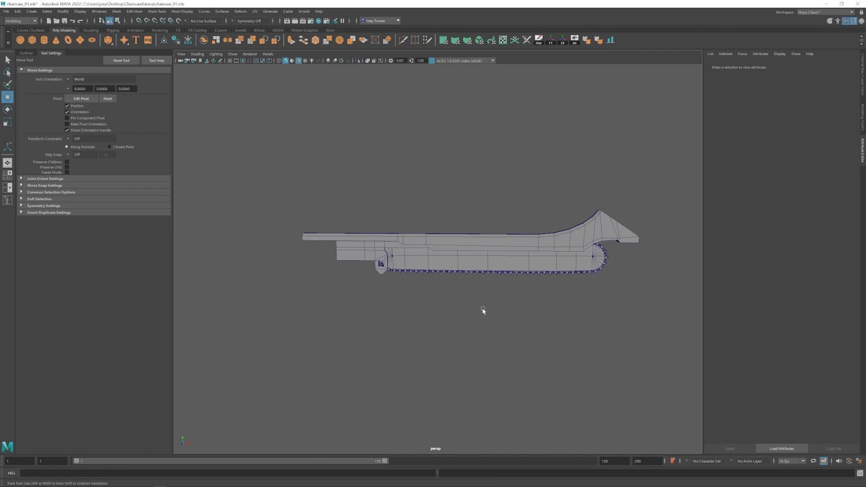
- Examine the chainsaw with the wireframe overlay hidden, then restore the overlay
alt+middle_drag(483, 309, 471, 267)
click(298, 60)
alt+drag(398, 199, 420, 211)
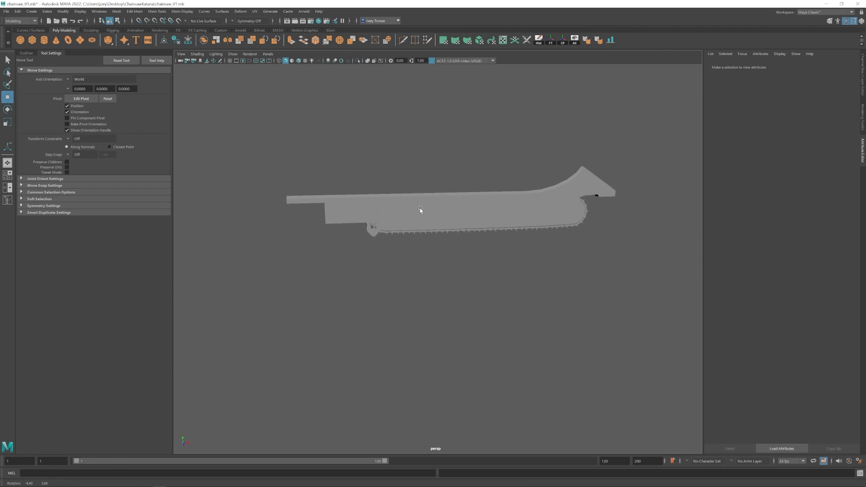
click(419, 211)
click(453, 191)
click(298, 61)
alt+drag(354, 170, 374, 240)
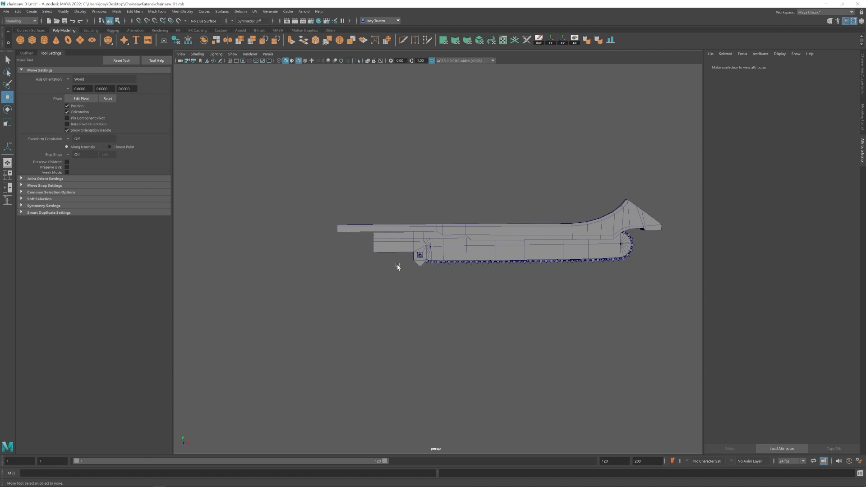
- Select the rear end vertices of the body and move them backward along X to extend it past the guard
alt+drag(399, 267, 366, 266)
scroll(365, 265, up, 4)
click(368, 238)
right_drag(367, 238, 337, 237)
drag(323, 194, 359, 259)
alt+middle_drag(343, 255, 384, 254)
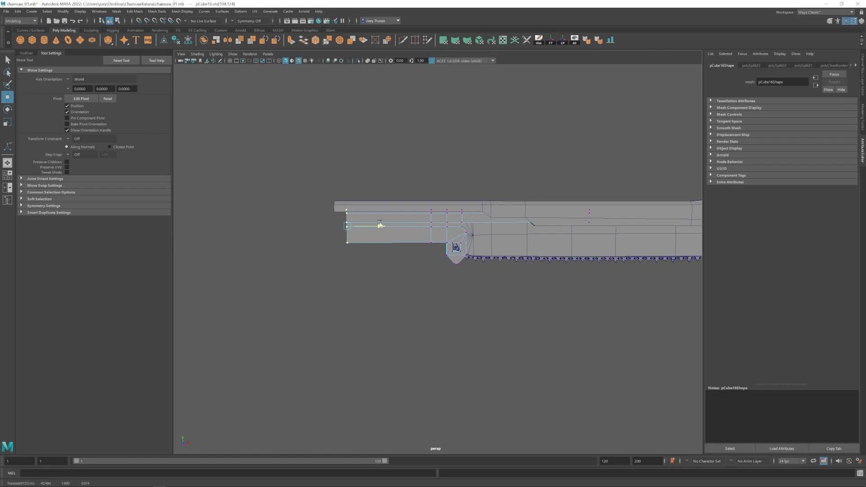
drag(380, 226, 377, 226)
- Isolate the body to select its top row of vertices, exit isolation and raise them slightly into the guard
alt+middle_drag(383, 229, 418, 239)
right_drag(415, 216, 383, 216)
drag(353, 194, 432, 217)
alt+drag(426, 225, 451, 245)
right_drag(444, 249, 454, 240)
click(453, 240)
mouse_move(452, 240)
alt+mouse_down()
mouse_move(410, 236)
mouse_move(453, 231)
mouse_move(437, 221)
mouse_move(448, 232)
alt+mouse_up()
right_drag(449, 232, 409, 229)
drag(288, 185, 679, 218)
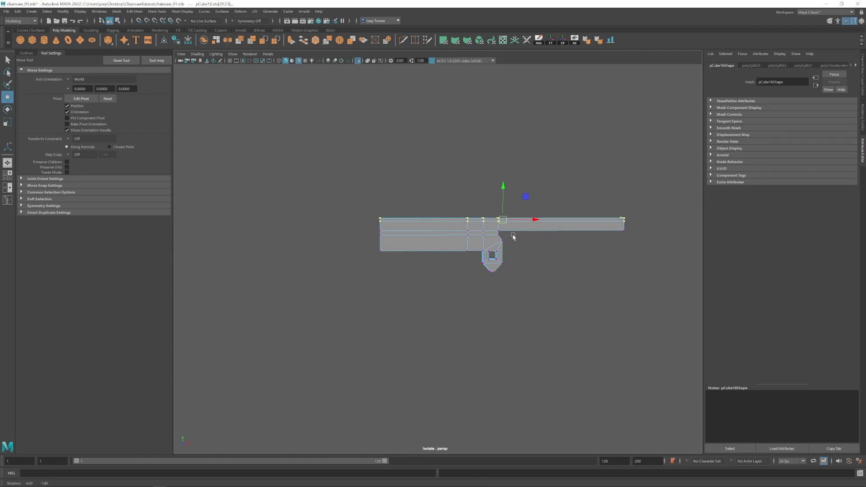
alt+drag(485, 225, 501, 230)
click(358, 60)
alt+drag(526, 203, 503, 186)
alt+drag(503, 190, 522, 206)
drag(486, 182, 486, 179)
right_drag(519, 203, 542, 185)
click(541, 185)
- Scale the body across its width to fit inside the guard's channel
alt+drag(563, 210, 522, 296)
click(460, 289)
key(r)
mouse_move(460, 289)
alt+mouse_down()
mouse_move(474, 250)
mouse_move(468, 297)
alt+mouse_up()
alt+drag(468, 289, 475, 332)
drag(485, 215, 387, 302)
click(387, 302)
click(402, 251)
key(w)
alt+middle_drag(446, 277, 388, 246)
alt+right_drag(388, 246, 408, 251)
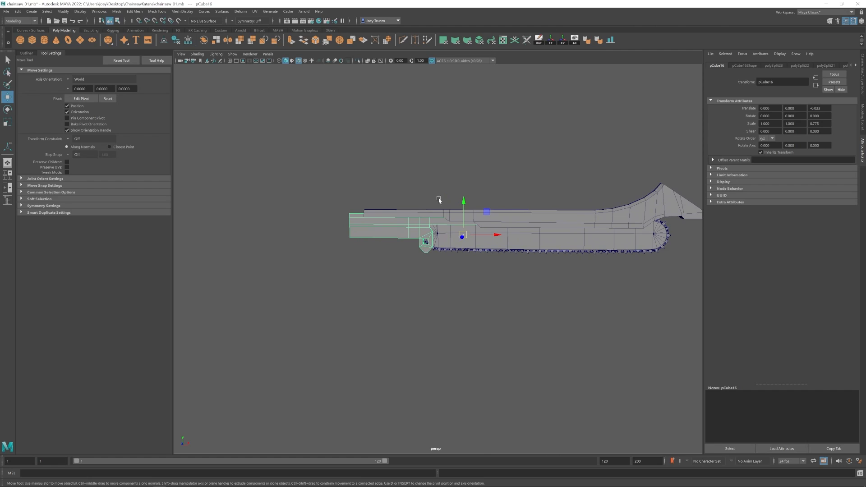
- Create a cube above the rear of the guard, stretch it along X by about 13.8 and adjust its position
alt+middle_drag(407, 244, 428, 256)
scroll(428, 257, up, 3)
click(388, 169)
click(32, 40)
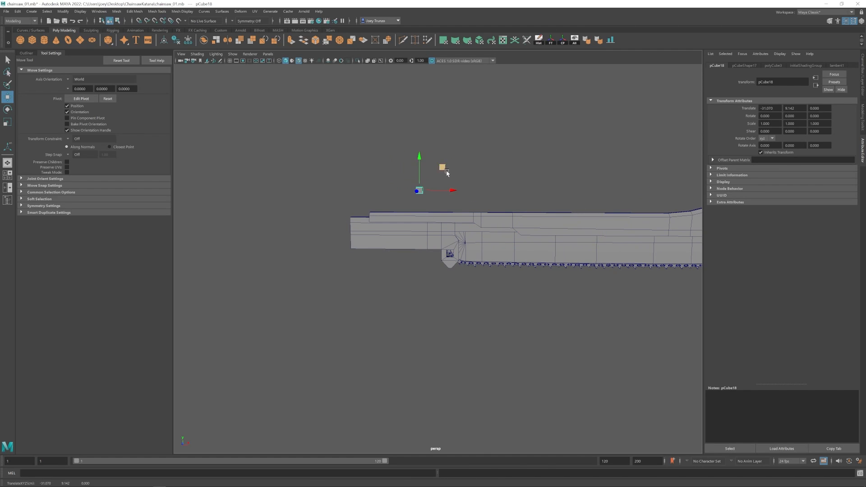
key(r)
drag(453, 190, 452, 191)
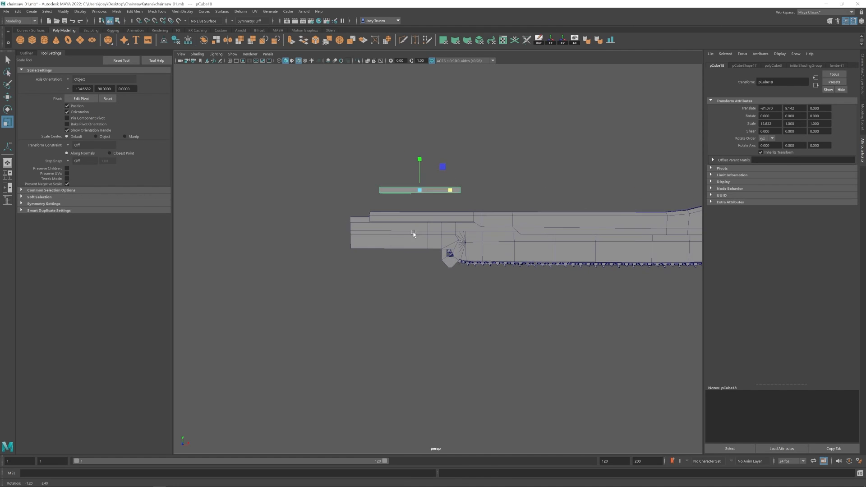
scroll(413, 237, up, 3)
key(w)
drag(458, 174, 453, 174)
- Extrude the bar's open end borders outward along X and cap them with Fill Hole
key(w)
right_drag(430, 172, 437, 213)
key(r)
shift+drag(456, 173, 458, 174)
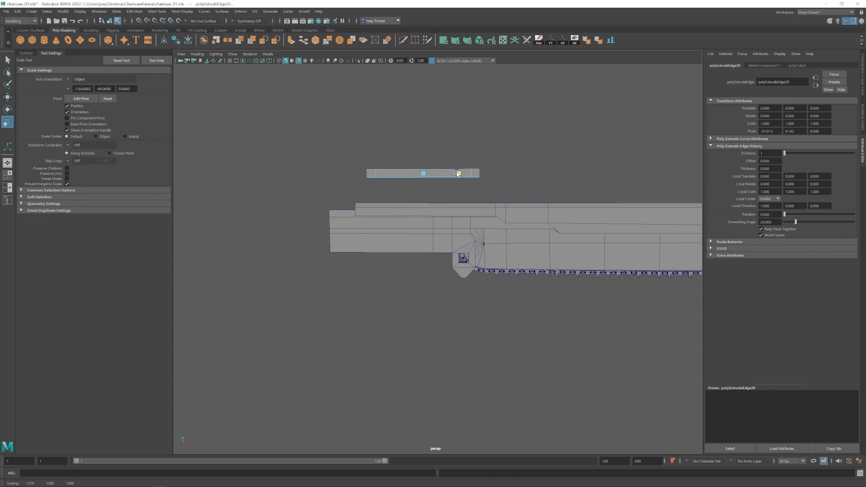
click(134, 12)
mouse_move(117, 11)
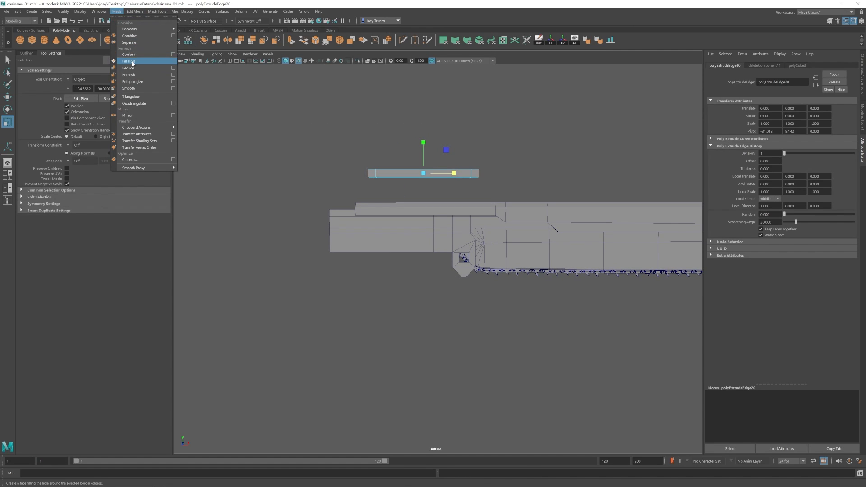
click(131, 62)
- Open the underside at both ends of the bar and extrude the borders down to the guard as handle legs
key(w)
alt+drag(343, 172, 347, 160)
click(376, 177)
shift+click(475, 180)
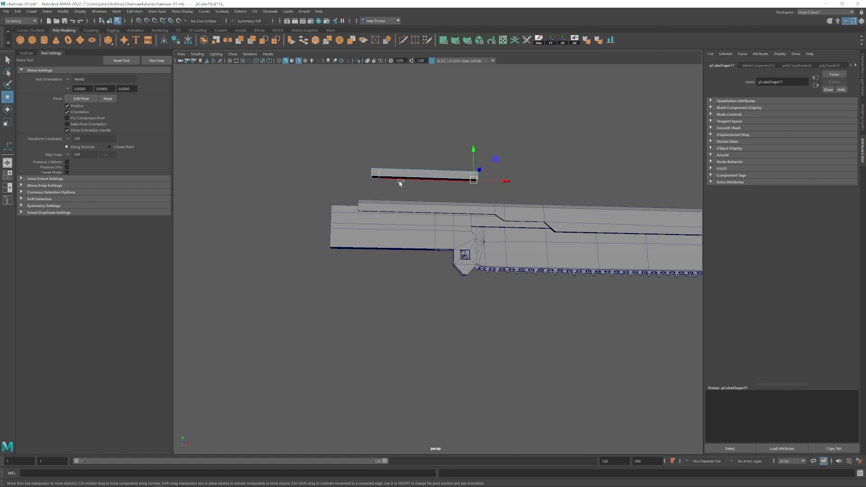
alt+drag(423, 193, 424, 197)
key(ctrl+z)
drag(424, 148, 428, 187)
key(ctrl+e)
key(w)
scroll(456, 201, up, 3)
alt+middle_drag(456, 201, 418, 218)
- Slant the handle's front leg by moving its bottom vertices forward and its upper vertices slightly back
right_drag(421, 166, 393, 166)
drag(431, 194, 465, 216)
drag(478, 205, 503, 205)
alt+middle_drag(461, 150, 448, 171)
drag(456, 179, 454, 179)
alt+middle_drag(432, 198, 453, 201)
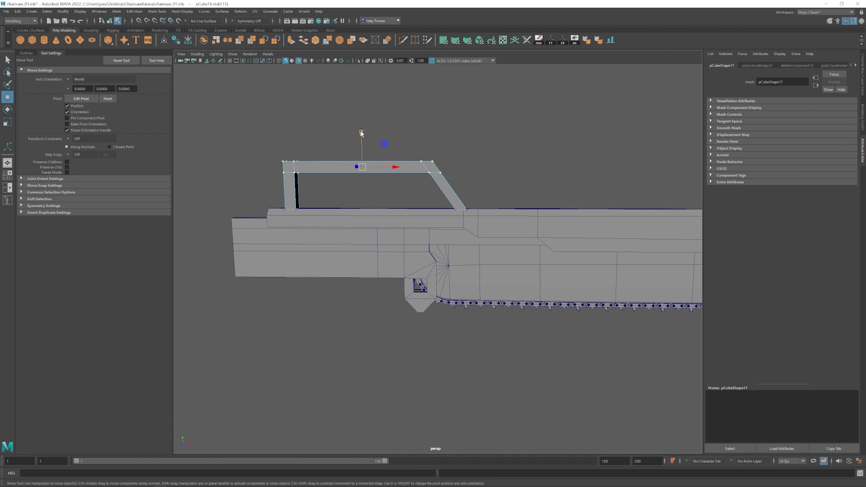
- Lower the vertices of the handle's top bar and raise the whole handle slightly above the guard
drag(361, 132, 362, 144)
alt+middle_drag(461, 154, 483, 144)
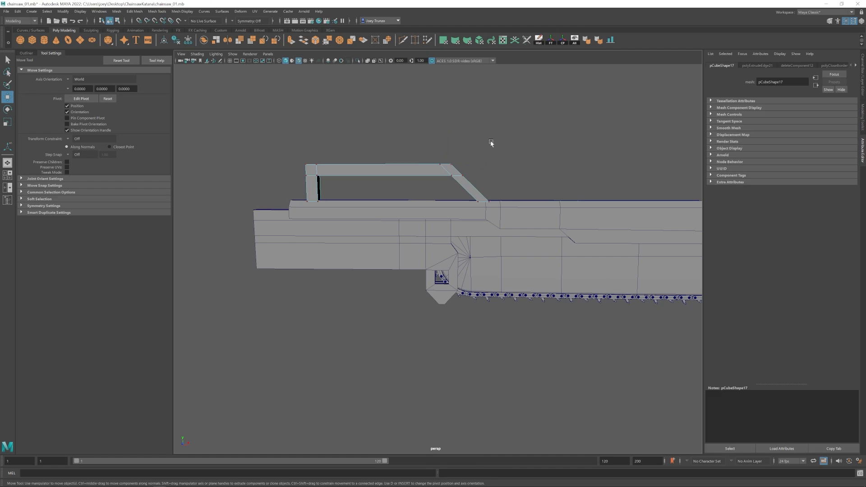
key(F8)
drag(383, 129, 383, 125)
- Extrude the bottom edges of the handle's front leg and raise the whole handle further
key(F10)
click(483, 197)
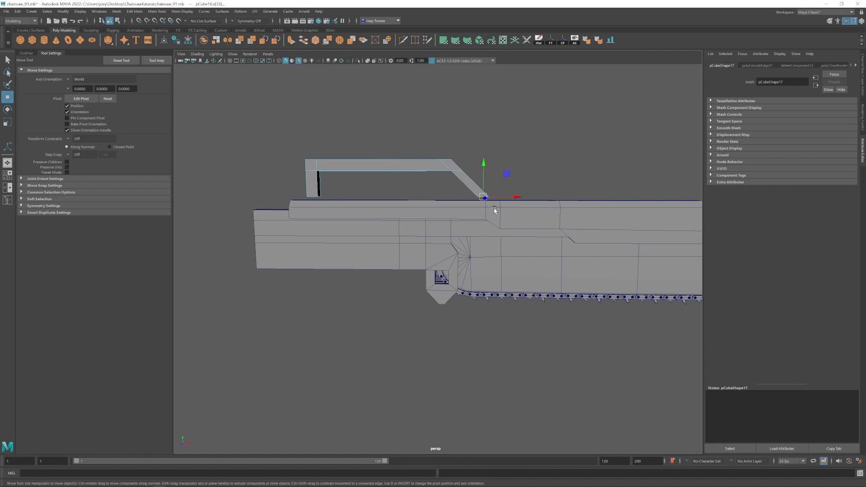
key(ctrl+e)
key(F8)
click(430, 167)
drag(383, 123, 383, 110)
- Shape the extruded bottom of the handle's front leg into a foot by adjusting its bottom vertices
right_drag(515, 134, 483, 135)
drag(469, 187, 498, 199)
drag(483, 156, 483, 158)
alt+middle_drag(467, 191, 457, 199)
drag(457, 199, 480, 192)
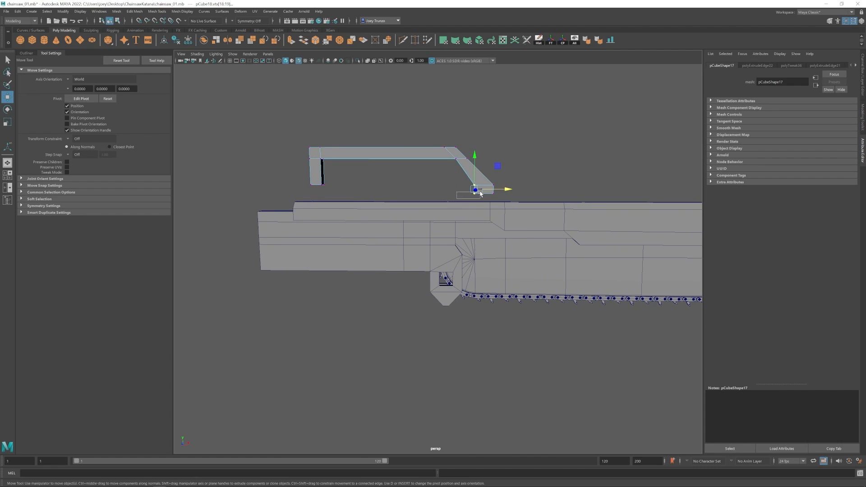
key(ctrl+z)
key(ctrl+z)
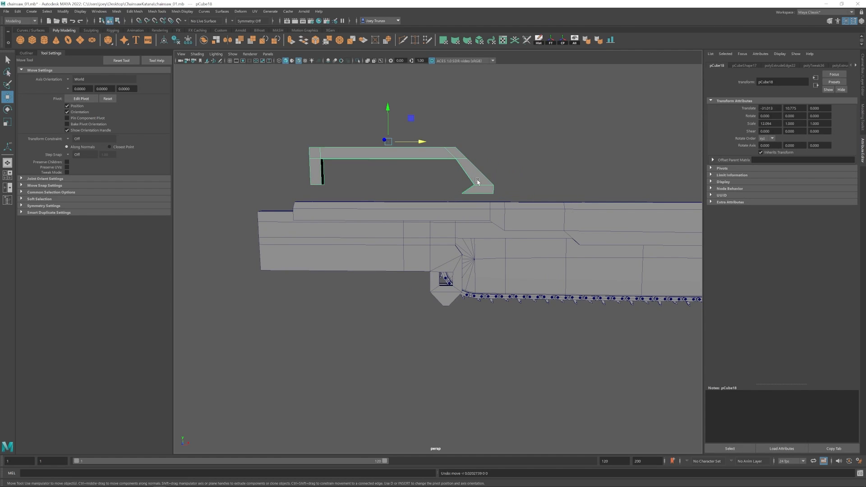
- Lower the whole handle until its front foot rests on the guard
key(F8)
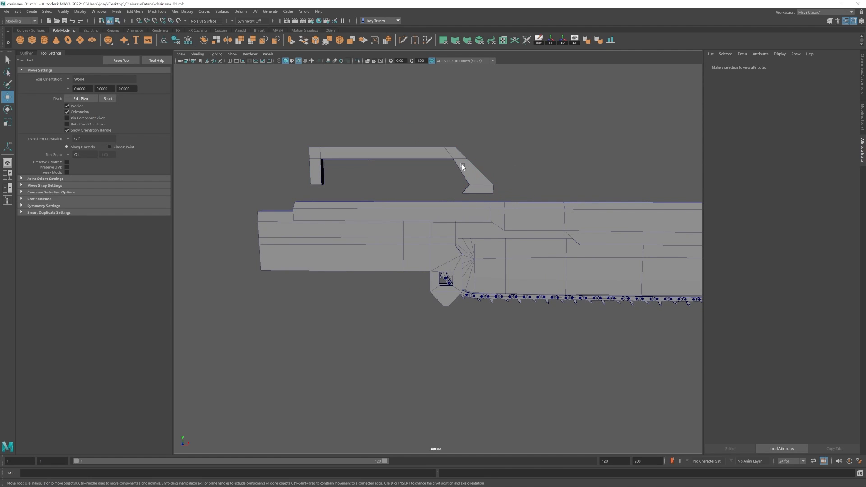
click(463, 169)
drag(388, 117, 388, 125)
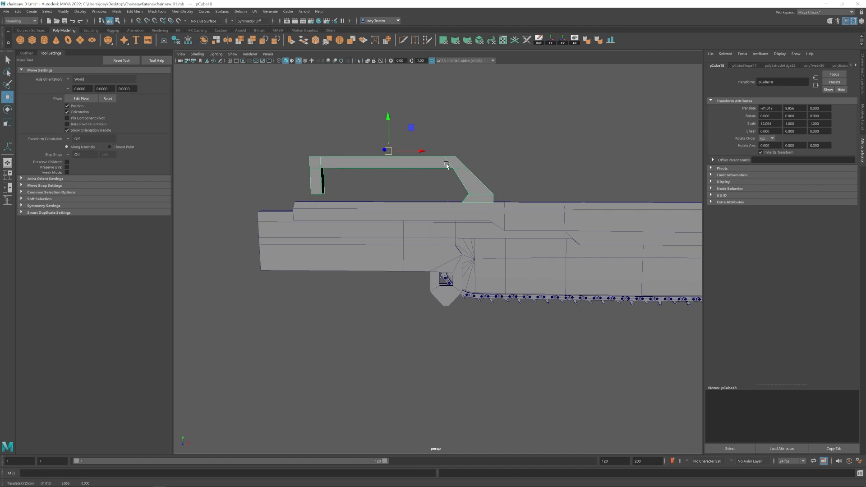
- Delete the handle's rear leg and cut its top bar back to the middle
right_drag(405, 165, 331, 144)
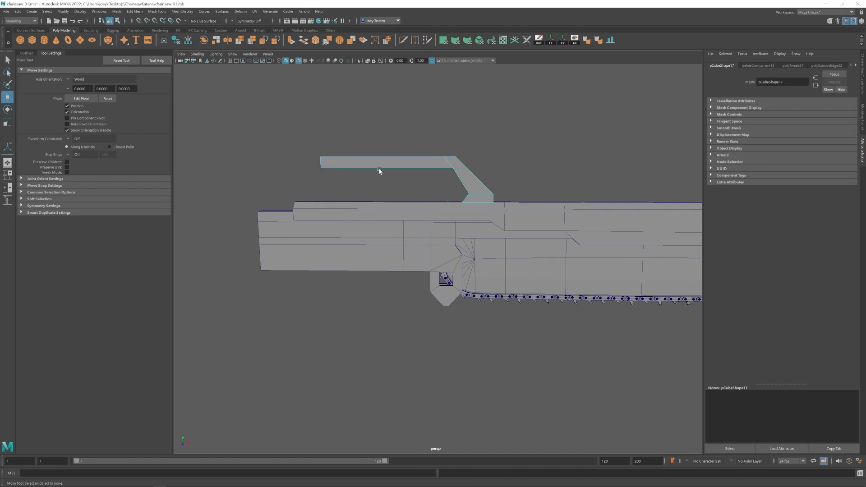
key(F8)
drag(428, 163, 407, 182)
- Duplicate the front half of the handle, turned to face rearward, and combine both halves into one mesh
key(e)
key(w)
drag(485, 180, 398, 180)
shift+click(452, 163)
click(117, 12)
click(131, 35)
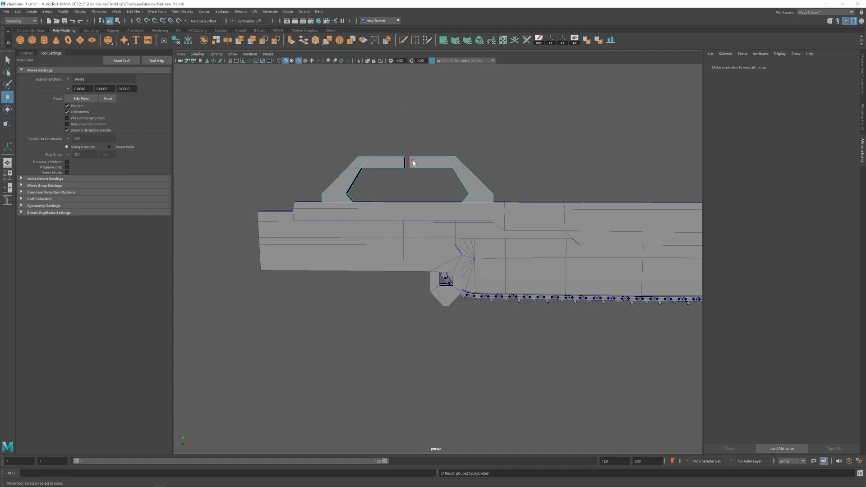
- Bridge the open ends of the two handle halves and delete the leftover seam edges on the top bar
double_click(409, 163)
shift+double_click(406, 162)
click(134, 12)
click(140, 35)
click(134, 12)
click(143, 42)
key(ctrl+z)
key(ctrl+z)
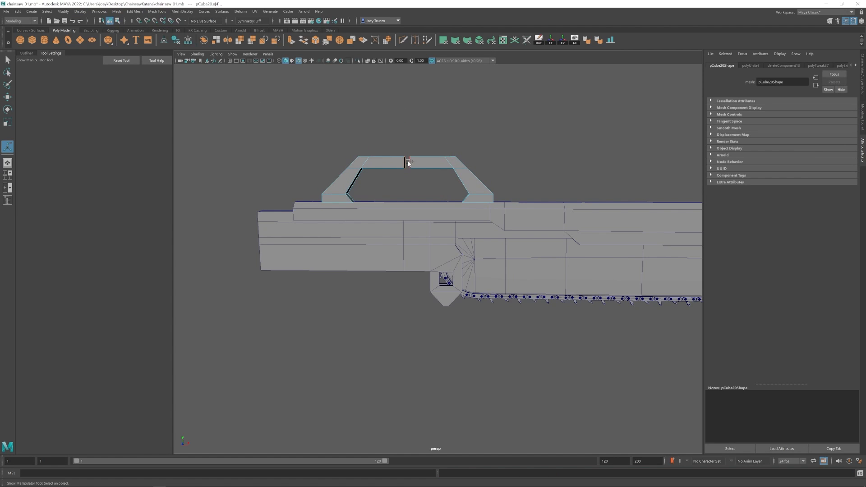
shift+double_click(408, 163)
click(134, 12)
click(145, 42)
key(w)
key(F8)
- Slide the handle backward along the guard to the guard's rear end
click(308, 159)
scroll(308, 160, down, 10)
alt+middle_drag(406, 265, 444, 266)
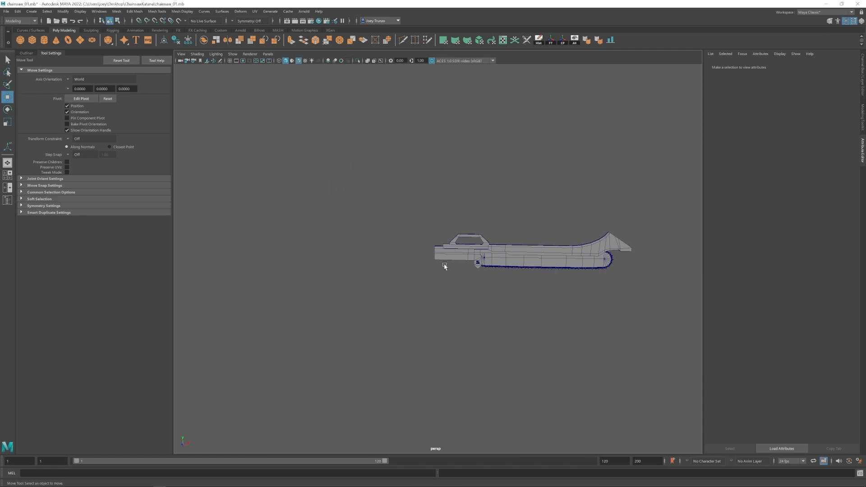
scroll(445, 266, up, 5)
alt+middle_drag(496, 229, 484, 217)
click(470, 182)
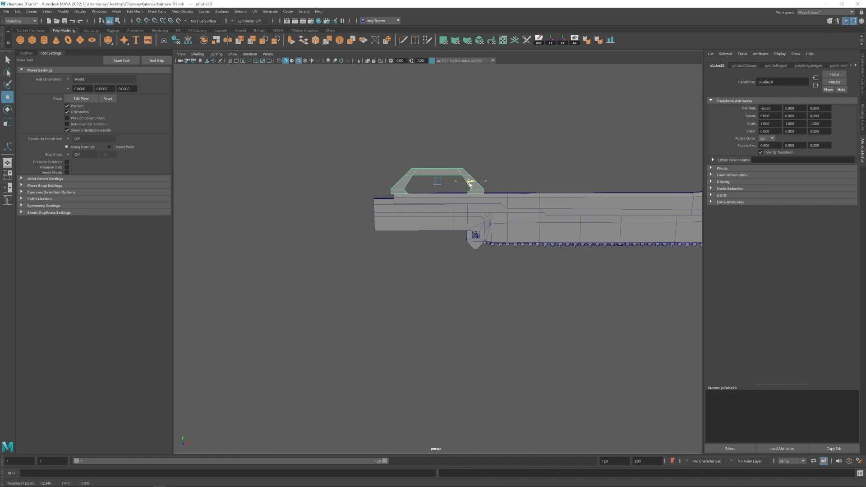
- Cut an edge across the top guard's rear end face and delete the bevelled upper faces of that end
click(435, 200)
right_drag(432, 201, 397, 201)
drag(383, 186, 403, 212)
alt+drag(415, 212, 445, 208)
scroll(451, 180, up, 6)
alt+middle_drag(453, 135, 502, 171)
alt+drag(502, 171, 531, 149)
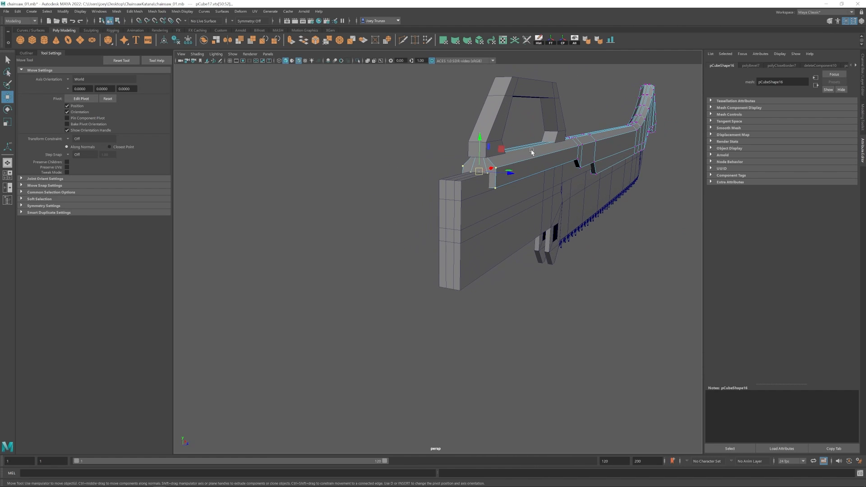
click(403, 40)
click(496, 168)
key(w)
right_drag(494, 166, 493, 192)
click(489, 164)
key(q)
shift+click(471, 163)
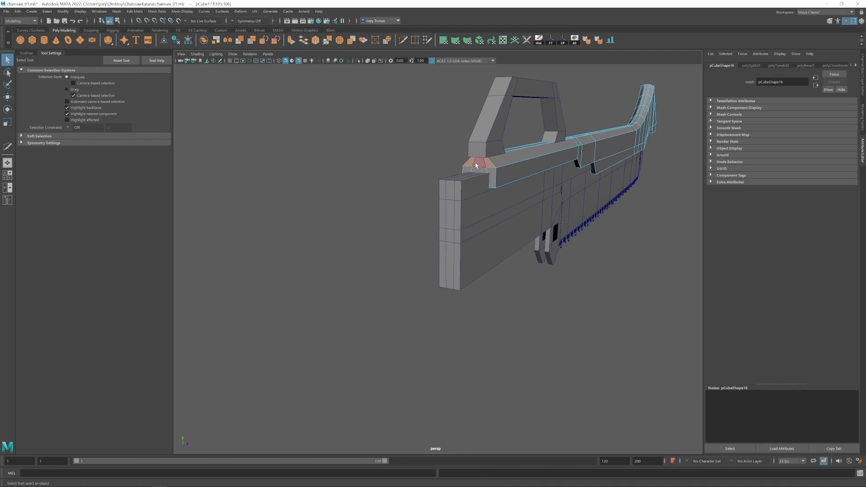
right_drag(497, 163, 497, 140)
double_click(496, 177)
key(ctrl+e)
key(w)
alt+drag(509, 178, 420, 232)
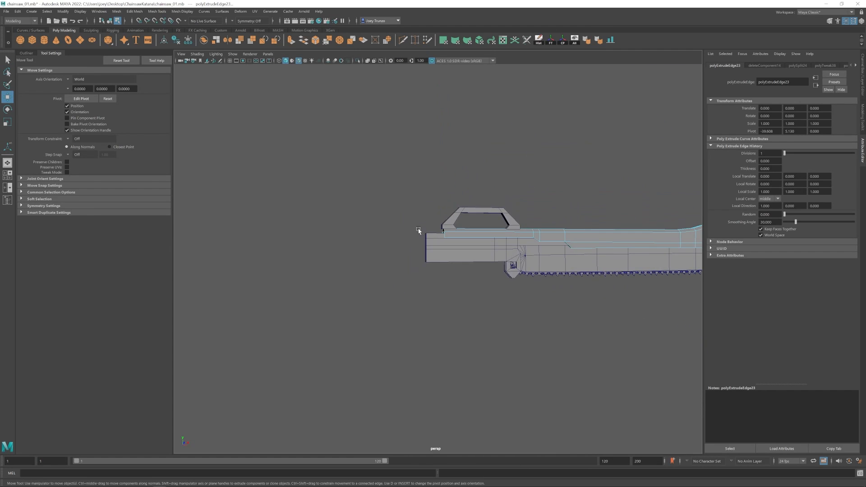
scroll(420, 232, up, 6)
key(ctrl+z)
key(ctrl+z)
- Extrude the open border edges at the top guard's rear end backward to the end of the body
click(563, 44)
alt+drag(479, 183, 492, 207)
scroll(491, 207, up, 5)
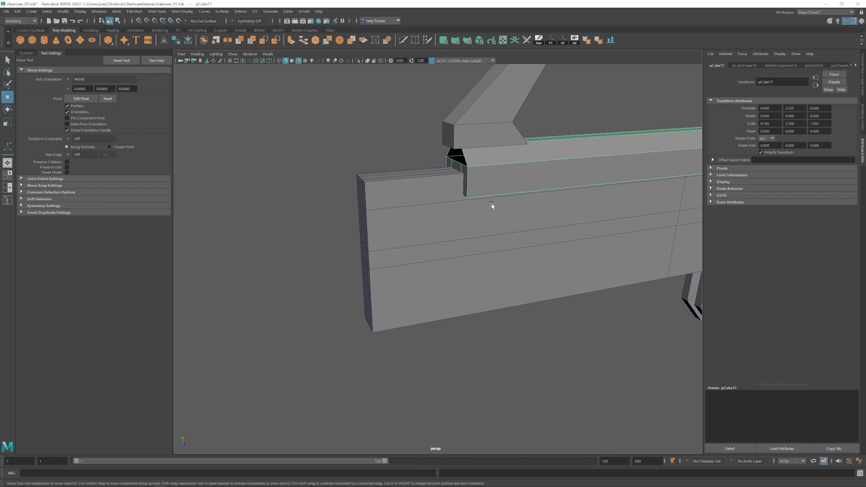
right_drag(479, 185, 470, 164)
key(ctrl+e)
key(w)
drag(485, 152, 377, 169)
alt+drag(402, 216, 381, 214)
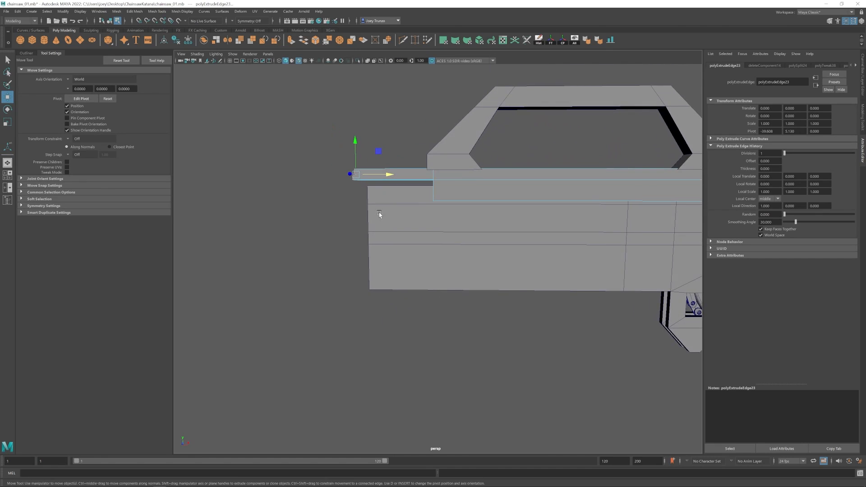
drag(387, 175, 515, 176)
- Fill the open rear end of the extended guard and cut vertical edges between the new cap's vertices
click(117, 11)
click(141, 60)
click(403, 40)
click(496, 177)
key(y)
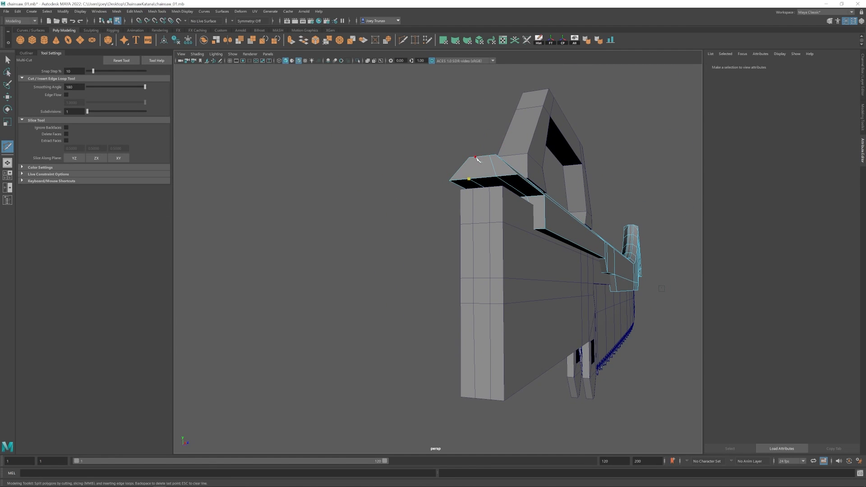
key(w)
- Raise the body's top vertices beneath the extended guard to close the gap at the rear
alt+drag(480, 163, 456, 234)
alt+right_drag(457, 234, 450, 265)
alt+middle_drag(450, 265, 443, 247)
double_click(417, 237)
alt+drag(418, 237, 438, 240)
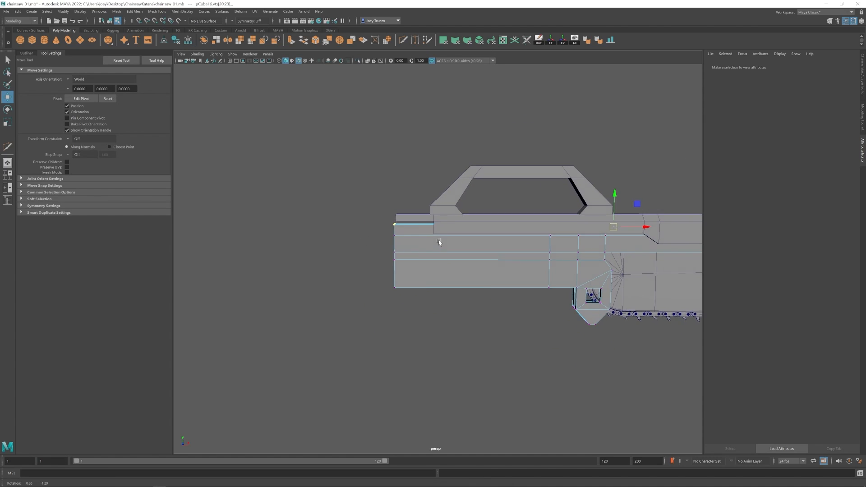
drag(615, 194, 616, 189)
right_drag(616, 185, 578, 215)
click(625, 165)
- Raise the handle slightly so its feet sit on the top of the guard
alt+drag(577, 215, 563, 219)
alt+right_drag(563, 220, 433, 254)
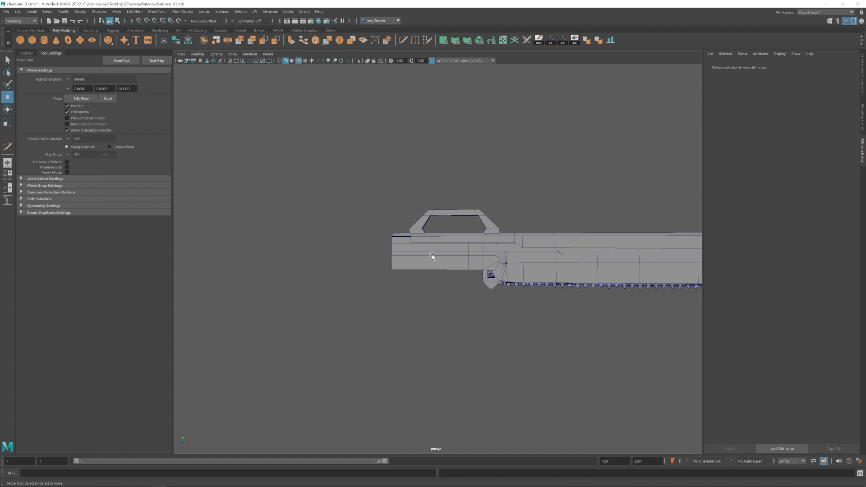
mouse_move(433, 253)
alt+mouse_down()
mouse_move(440, 258)
mouse_move(418, 259)
mouse_move(445, 266)
alt+mouse_up()
alt+right_drag(445, 266, 483, 253)
click(490, 121)
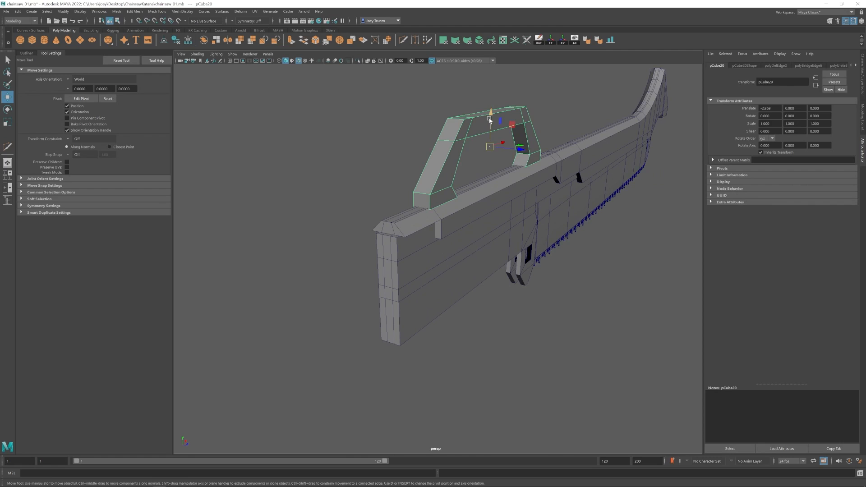
alt+drag(478, 165, 425, 229)
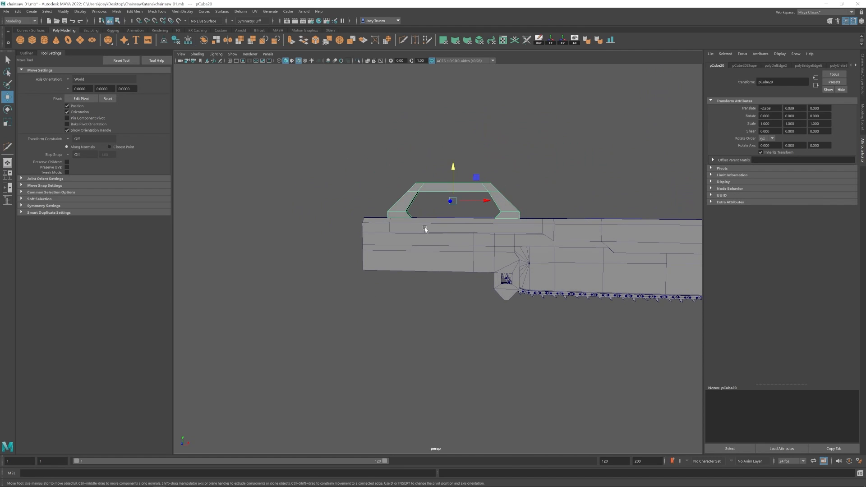
alt+middle_drag(437, 242, 441, 204)
alt+right_drag(441, 207, 388, 266)
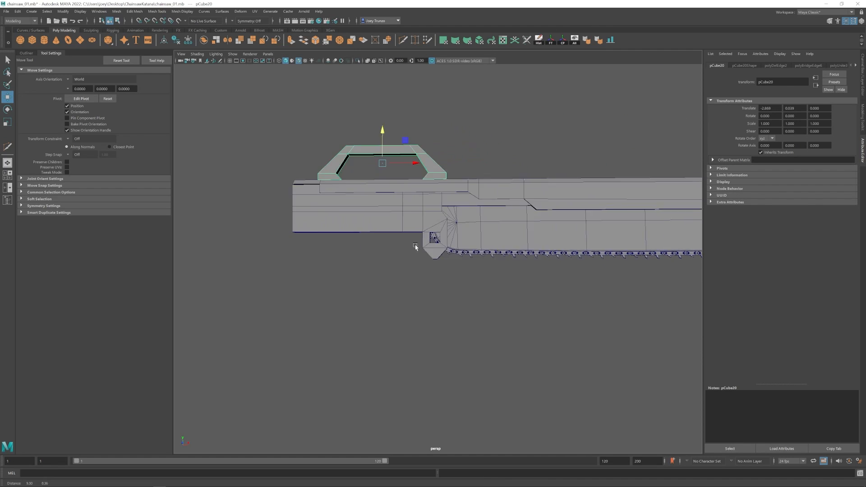
mouse_move(525, 282)
alt+middle_down()
mouse_move(470, 274)
mouse_move(485, 266)
alt+middle_up()
alt+drag(460, 271, 465, 271)
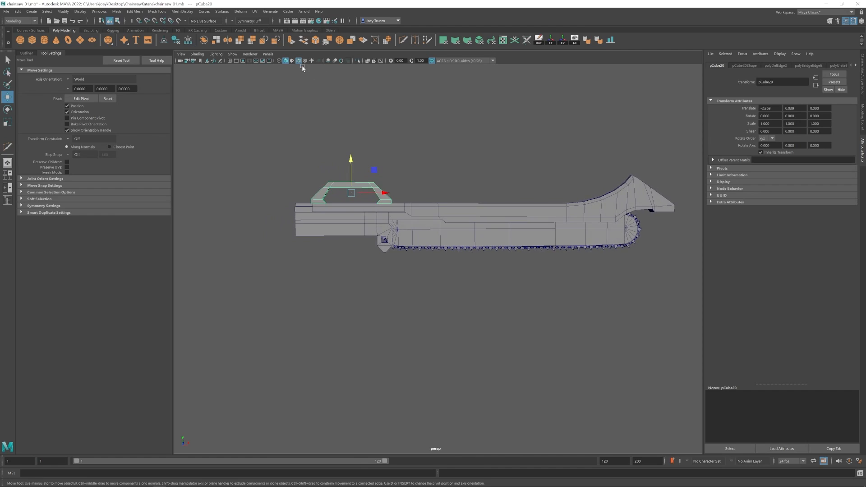
- Turn off the wireframe overlay on the shaded model and deselect the handle
click(299, 61)
scroll(420, 274, up, 1)
click(416, 275)
alt+middle_drag(421, 273, 484, 291)
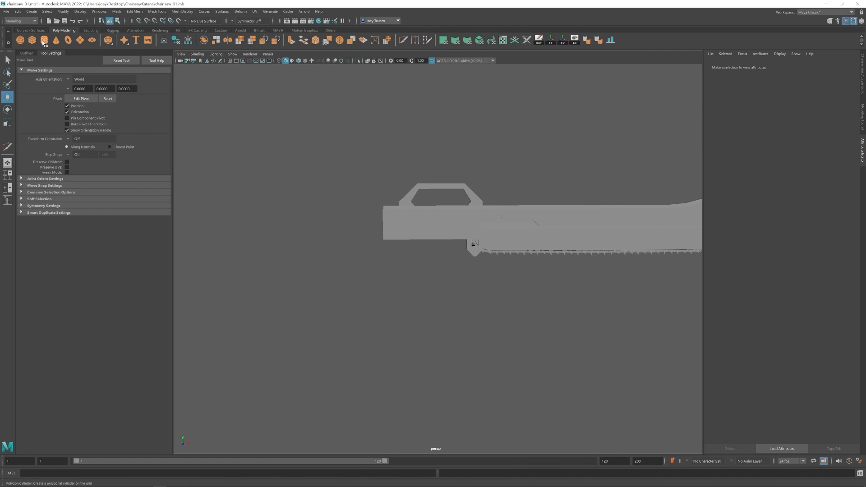
- Add a cylinder at the body's rear end and rotate it -90 degrees about Z to lie lengthwise
click(414, 238)
drag(420, 231, 420, 231)
key(e)
drag(391, 200, 422, 230)
key(j)
- Scale the cylinder to about 1.52, 3.57 and 1.29 in X, Y and Z
key(r)
drag(424, 230, 462, 226)
alt+drag(407, 252, 450, 248)
drag(448, 247, 442, 246)
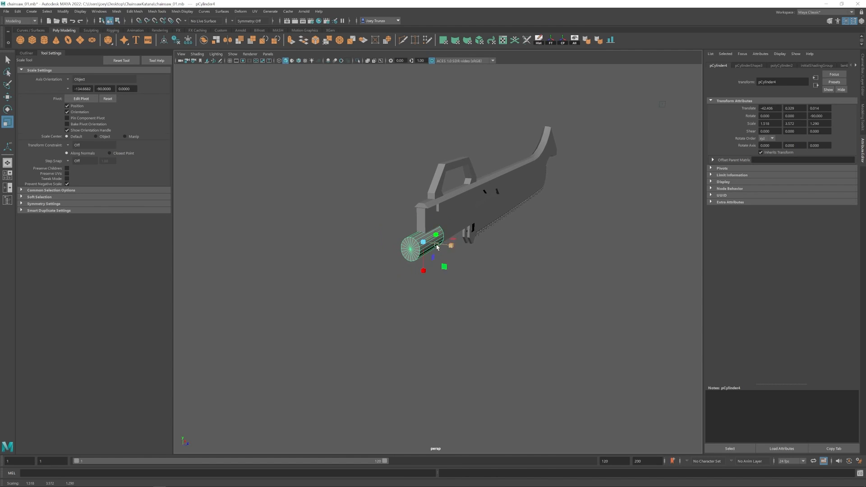
- Raise the cylinder to about 2.5 in Y so it projects from the body's rear end
key(w)
drag(425, 210, 425, 196)
alt+drag(429, 201, 401, 213)
alt+middle_drag(401, 213, 424, 219)
alt+drag(424, 219, 389, 226)
alt+middle_drag(391, 224, 435, 231)
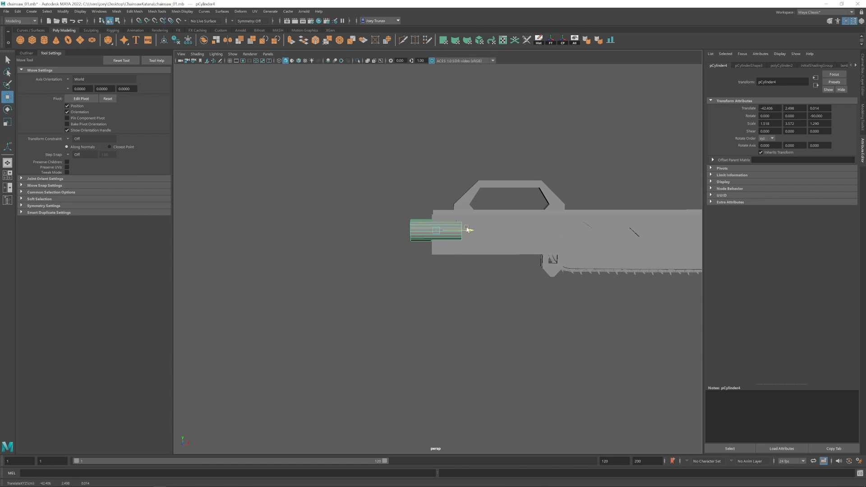
- Shorten the rear cylinder slightly along its length
click(447, 311)
alt+drag(447, 311, 445, 276)
alt+right_drag(445, 276, 456, 252)
click(472, 243)
key(r)
drag(490, 239, 486, 240)
key(w)
click(473, 263)
mouse_move(473, 261)
alt+middle_down()
mouse_move(436, 245)
mouse_move(469, 258)
alt+middle_up()
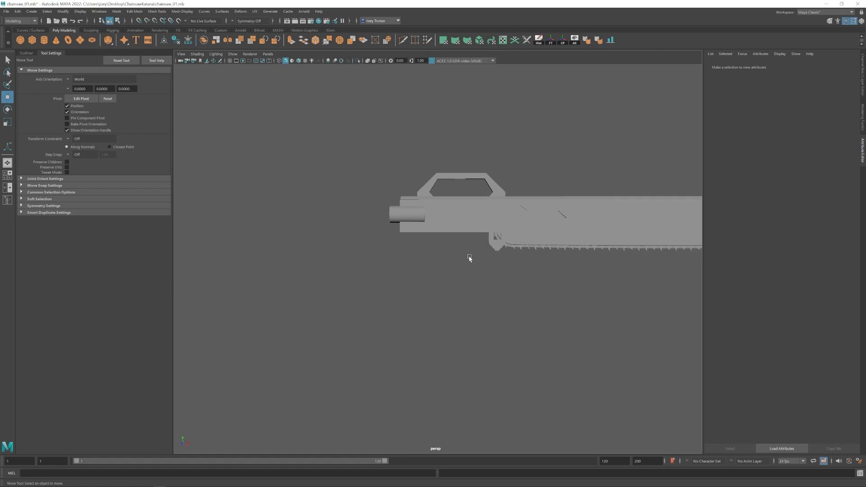
- Add a cube beneath the body's rear end and scale it into a thin plate
click(44, 40)
shift+click(395, 209)
click(611, 39)
click(408, 234)
key(r)
key(f)
scroll(417, 252, down, 6)
alt+drag(414, 266, 447, 278)
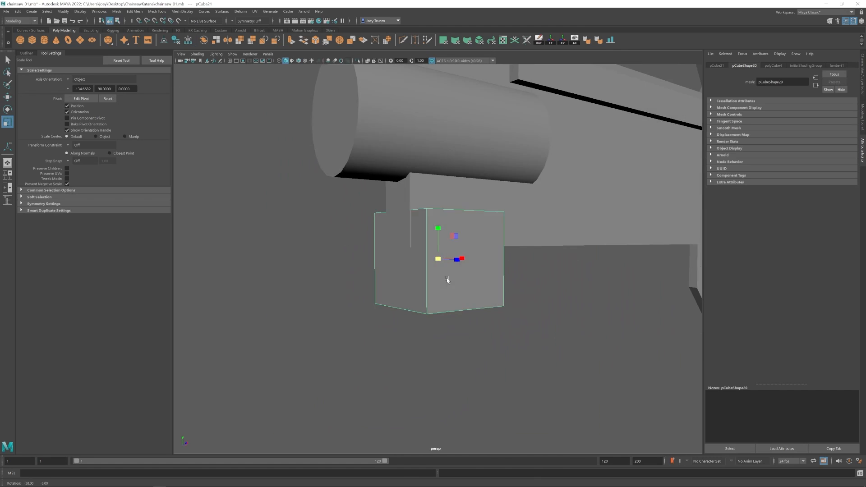
mouse_move(439, 229)
mouse_down()
mouse_move(438, 258)
mouse_move(439, 222)
mouse_up()
key(w)
- Place the plate under the body against the pointed bracket and extend its rear vertices backward
scroll(443, 280, down, 5)
alt+drag(489, 279, 644, 256)
alt+middle_drag(616, 273, 473, 238)
drag(454, 211, 458, 211)
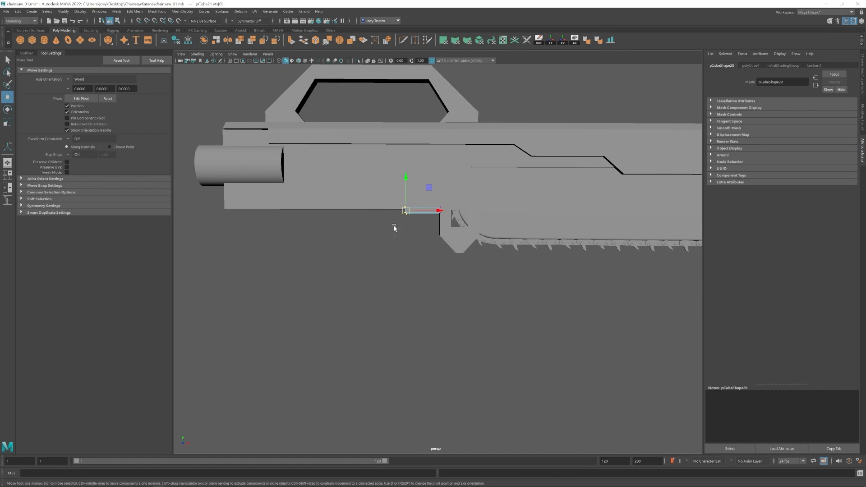
alt+middle_drag(395, 229, 435, 230)
drag(474, 211, 350, 212)
scroll(377, 234, down, 2)
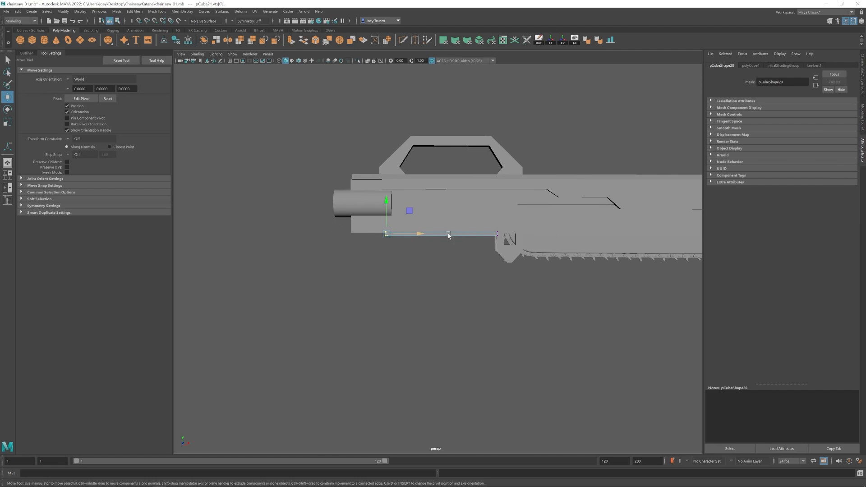
- Insert two evenly spaced edge loops running lengthwise along the plate under the body
alt+drag(434, 237, 510, 212)
click(135, 12)
mouse_move(157, 11)
click(174, 58)
click(79, 108)
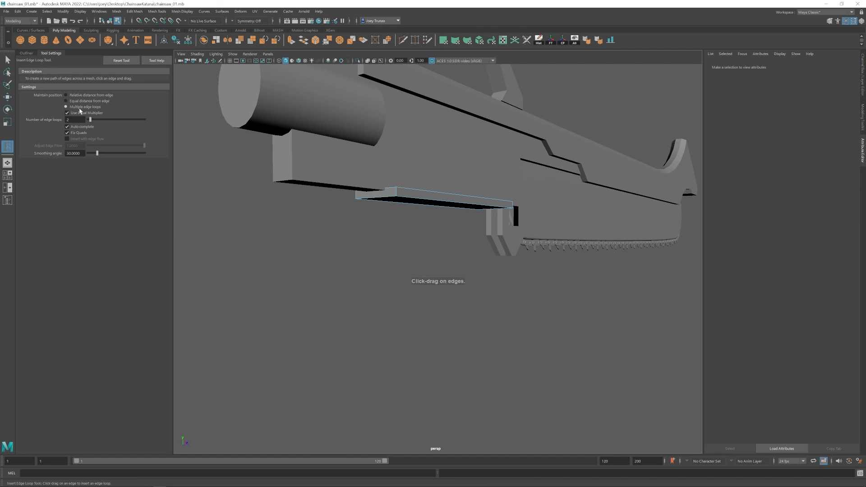
click(376, 198)
key(w)
alt+right_drag(403, 212, 288, 202)
alt+drag(289, 202, 538, 189)
key(F8)
click(458, 263)
- Examine the chainsaw's overall shape and proportions from the rear and the side
alt+drag(457, 263, 501, 293)
alt+right_drag(500, 294, 473, 279)
alt+drag(474, 279, 481, 270)
alt+right_drag(481, 270, 611, 323)
alt+drag(611, 324, 580, 319)
click(530, 219)
key(r)
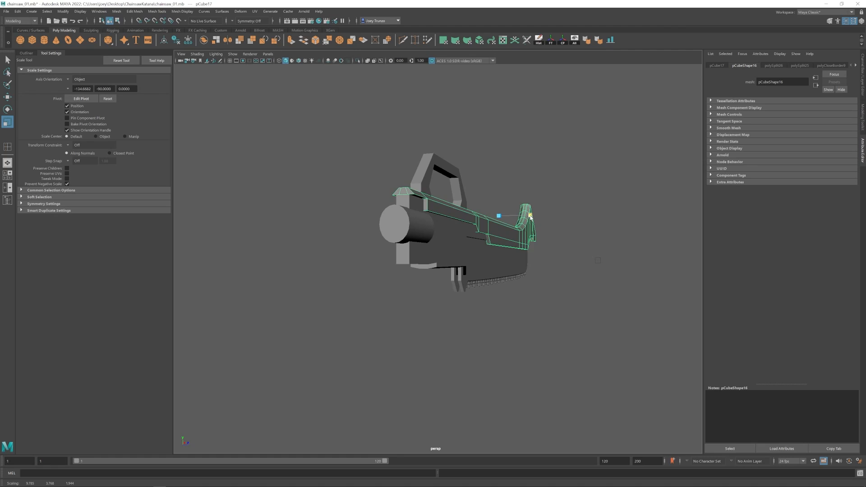
alt+drag(531, 218, 510, 294)
click(522, 317)
alt+right_drag(522, 318, 528, 271)
alt+middle_drag(528, 271, 414, 284)
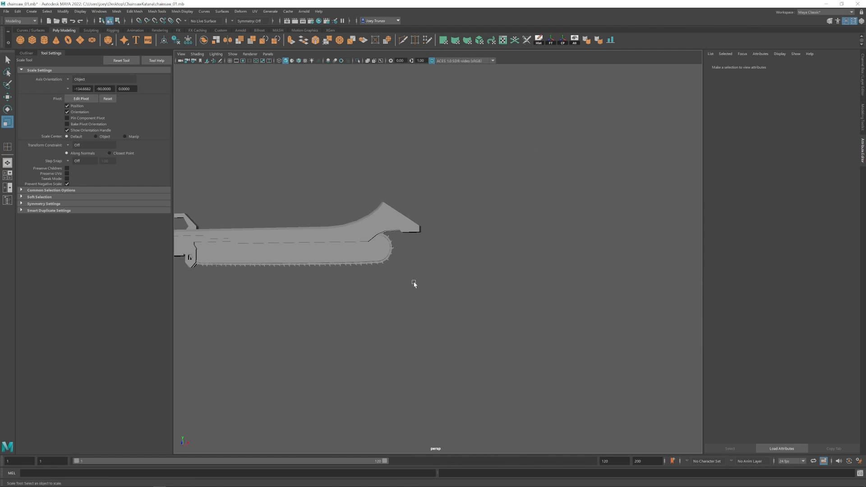
- Move the end vertices of the top guard's pointed front tip forward to lengthen it
alt+drag(414, 284, 406, 232)
click(406, 232)
key(w)
right_drag(407, 232, 375, 232)
alt+right_drag(441, 230, 469, 230)
drag(470, 212, 444, 240)
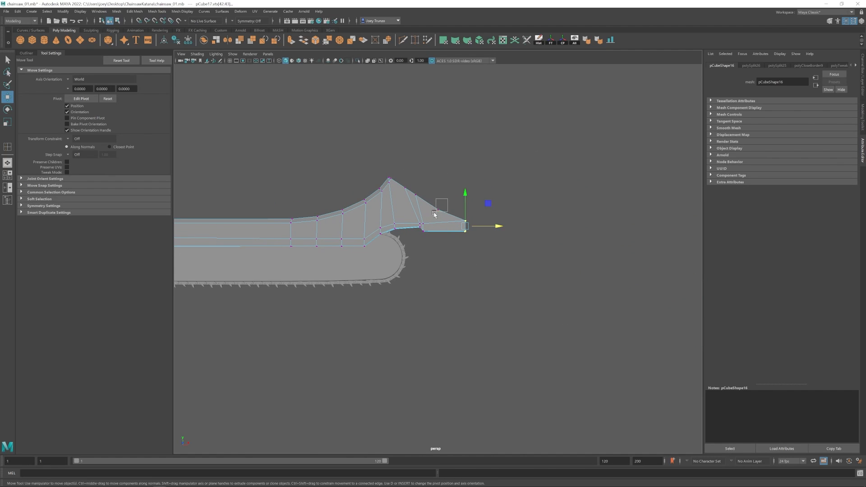
- Reposition the vertex pairs on the sloped upper edge of the guard's front tip to form a straight slope
alt+middle_drag(411, 202, 437, 225)
alt+right_drag(437, 225, 447, 206)
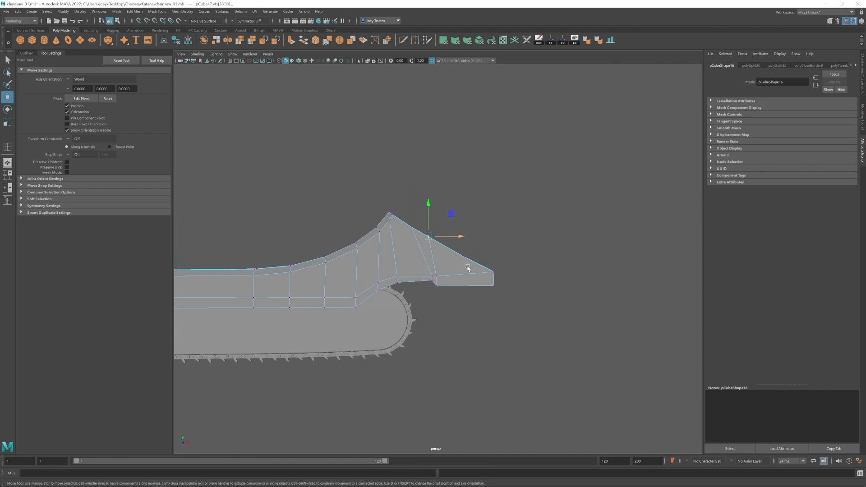
key(space)
key(f)
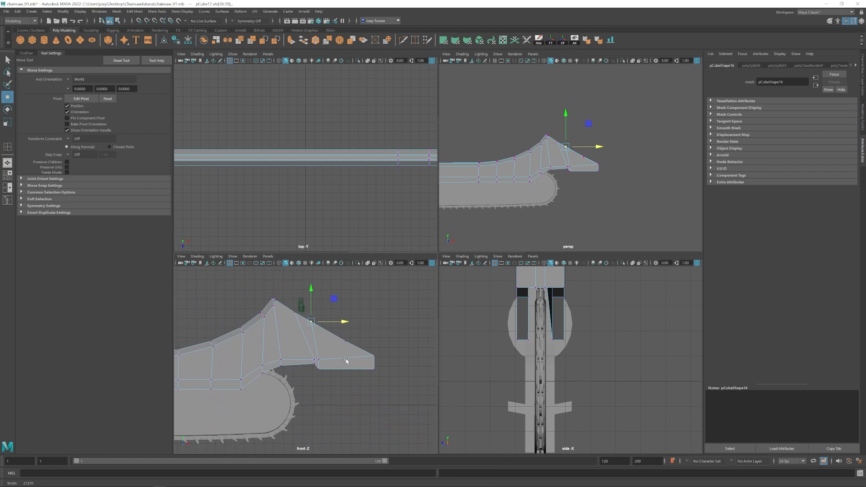
scroll(348, 358, up, 2)
drag(383, 338, 384, 339)
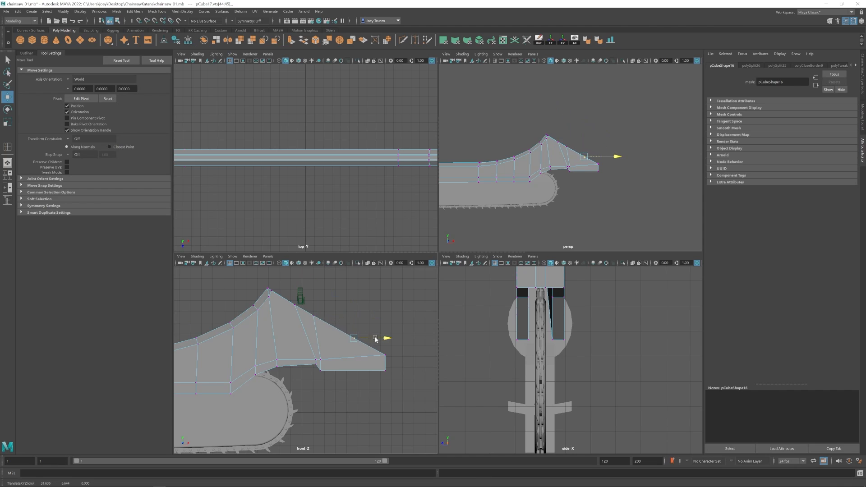
key(space)
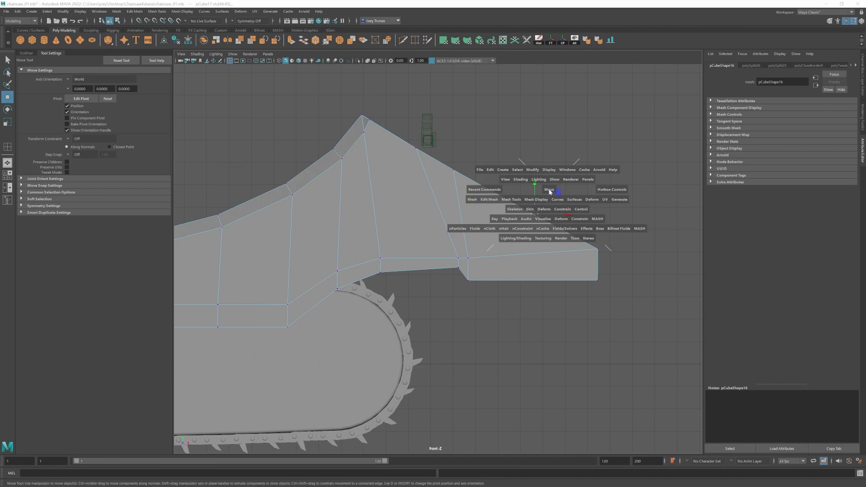
alt+right_drag(549, 191, 497, 174)
key(space)
click(437, 169)
scroll(361, 280, up, 3)
alt+middle_drag(343, 284, 457, 307)
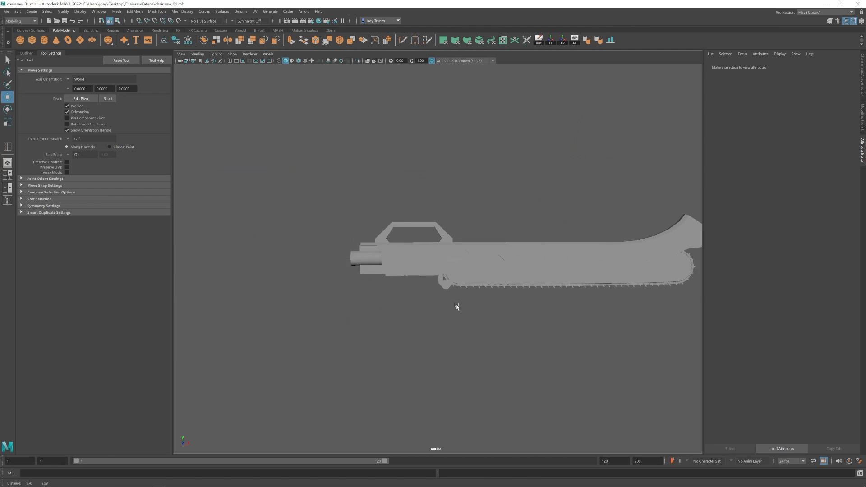
- Duplicate the rear cylinder, place the copy behind the original and scale it slightly thinner
scroll(457, 307, up, 2)
scroll(429, 313, up, 2)
click(448, 251)
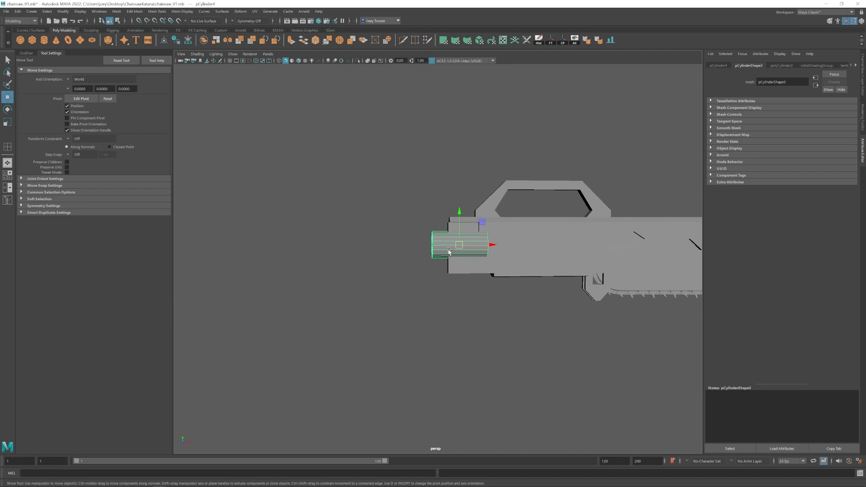
drag(486, 247, 446, 246)
key(r)
drag(418, 245, 414, 244)
alt+right_drag(410, 244, 465, 245)
key(ctrl+z)
click(433, 235)
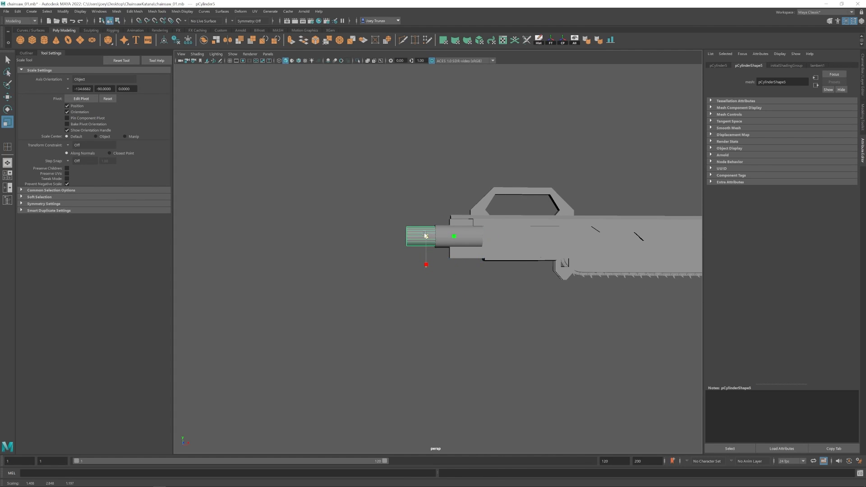
key(w)
drag(458, 236, 451, 236)
- Pull the rear end vertices of the thinner cylinder backward to form a long handle
key(f)
alt+drag(296, 266, 421, 301)
key(bracketleft)
right_drag(418, 250, 388, 251)
drag(397, 235, 424, 282)
alt+right_drag(440, 267, 392, 266)
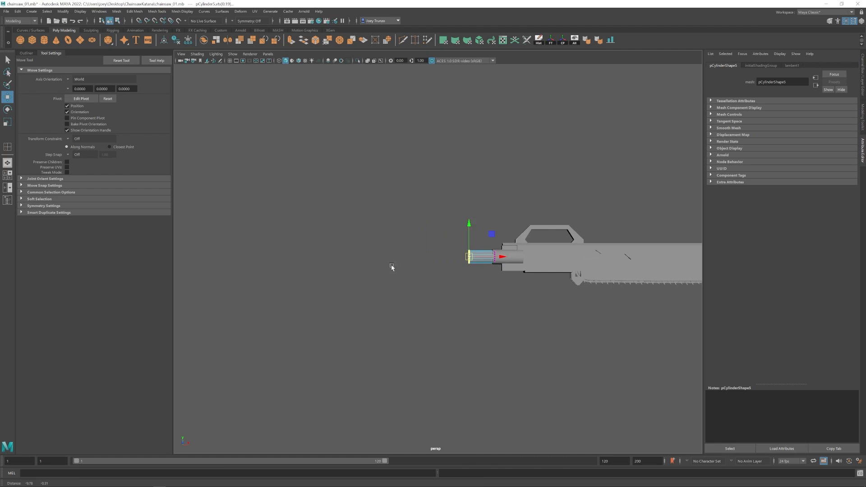
- Insert four evenly spaced edge loops around the long rear handle
click(156, 11)
click(165, 64)
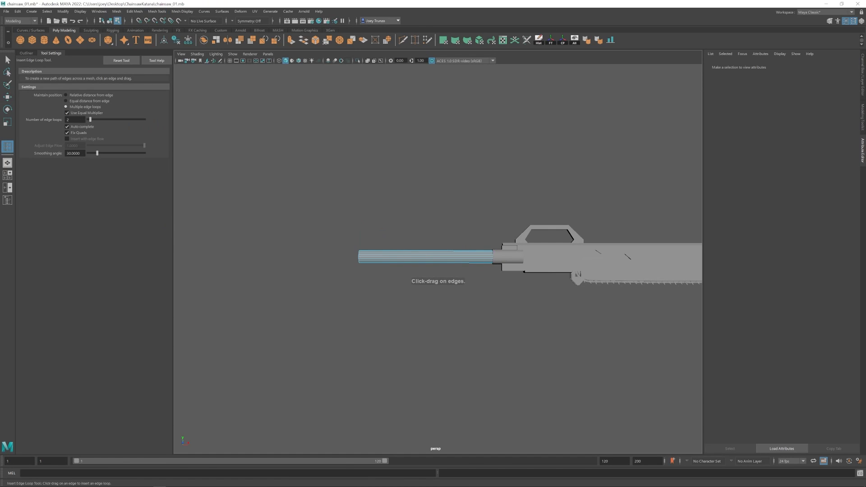
click(439, 260)
key(w)
scroll(448, 272, up, 1)
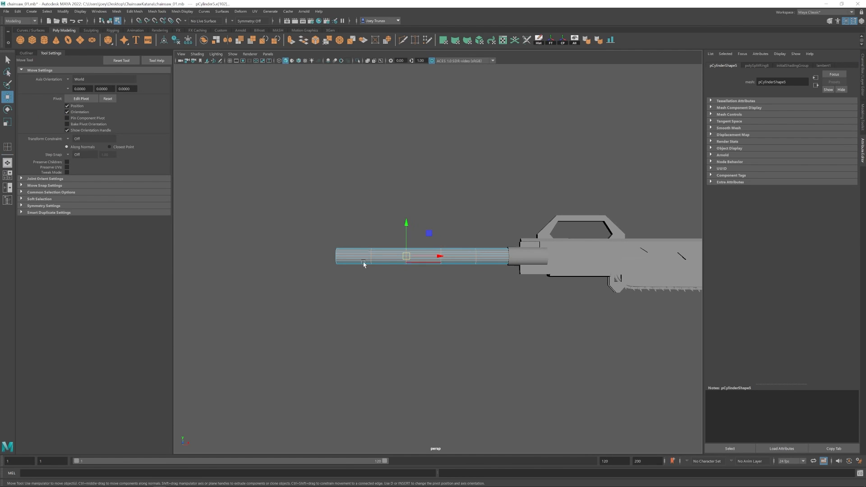
- Raise the handle's vertex rings progressively toward the rear so that it curves gently upward
drag(390, 223, 390, 226)
ctrl+drag(450, 279, 428, 235)
drag(371, 220, 338, 214)
scroll(391, 289, down, 4)
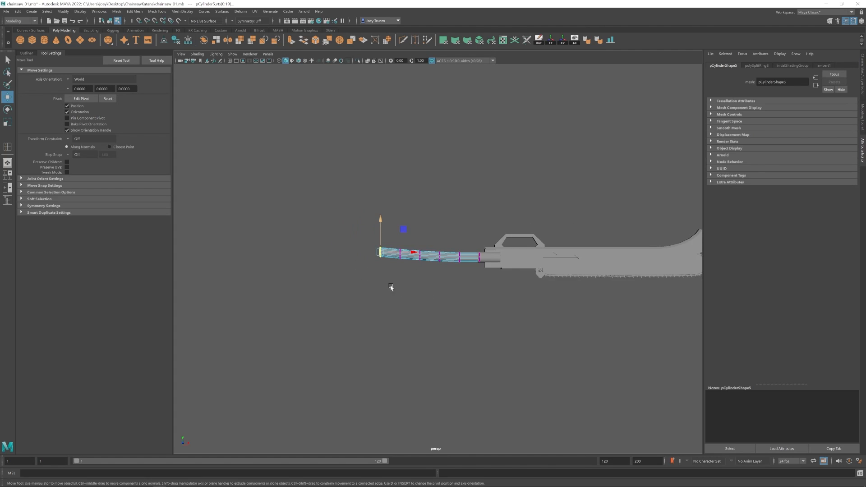
alt+middle_drag(457, 301, 434, 291)
scroll(418, 292, up, 4)
drag(269, 248, 447, 212)
drag(366, 202, 367, 201)
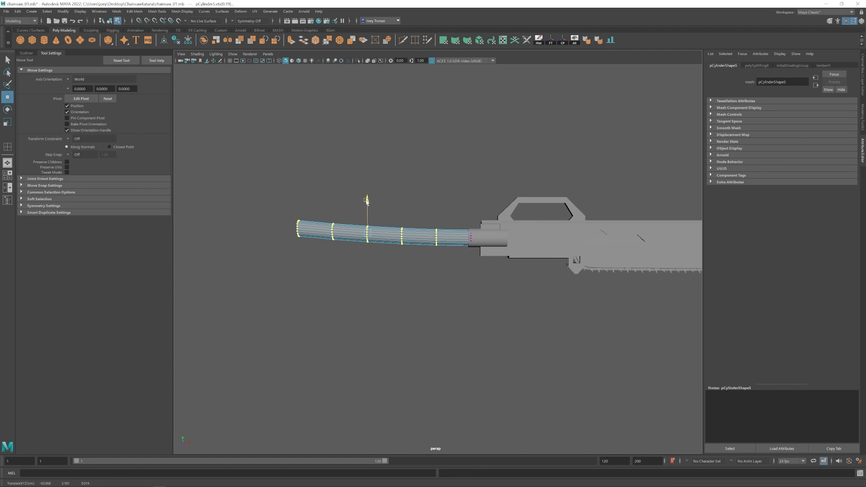
- Rotate the handle's rearmost ring to follow the curve and adjust the height of the middle rings
click(275, 253)
scroll(397, 258, down, 4)
click(416, 243)
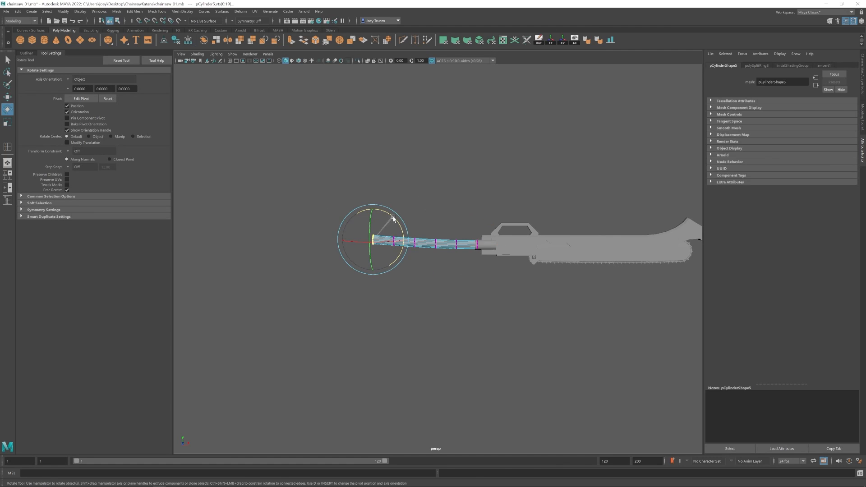
key(w)
click(418, 235)
drag(334, 212, 346, 196)
click(381, 254)
alt+drag(381, 254, 389, 206)
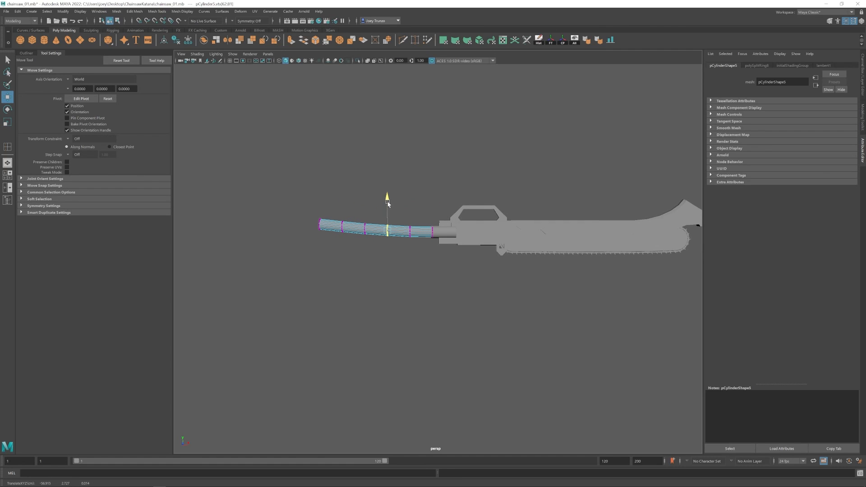
key(F8)
click(378, 237)
scroll(384, 233, up, 2)
click(392, 226)
key(space)
key(space)
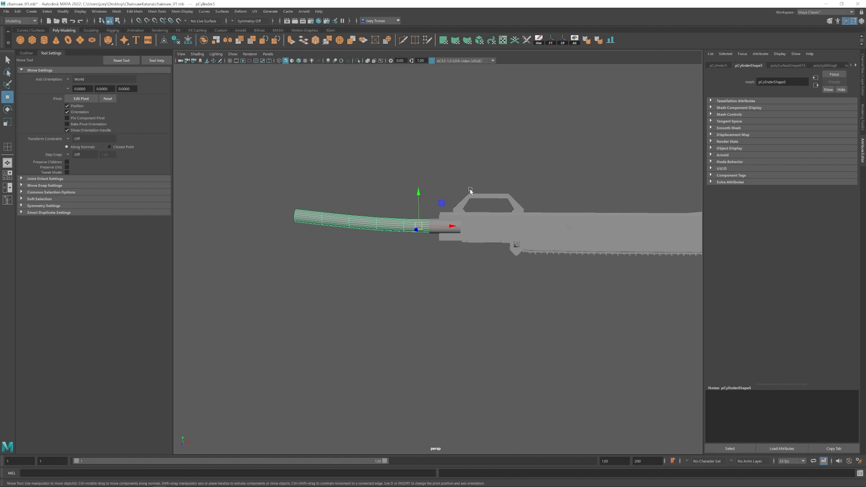
- Rotate and reposition the two rearmost vertex rings to smooth the handle's curve, and return to object mode
key(e)
drag(278, 244, 333, 197)
key(w)
key(e)
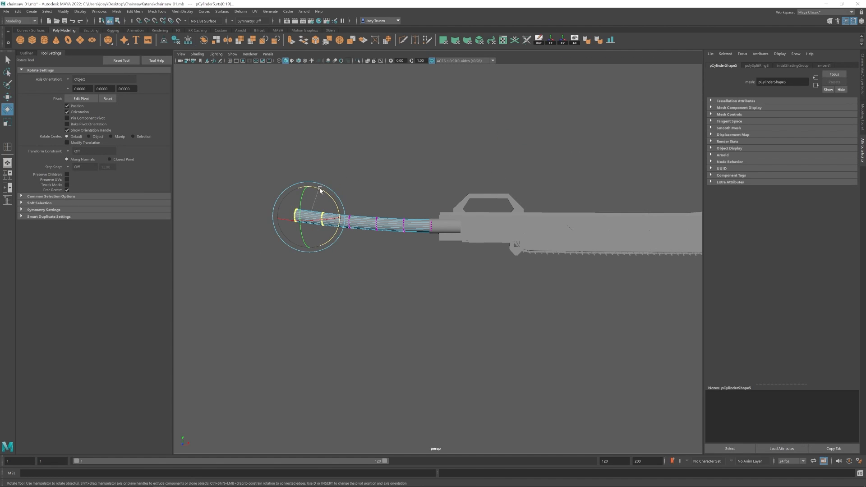
drag(280, 242, 307, 198)
key(w)
drag(295, 186, 361, 247)
scroll(295, 186, down, 3)
click(310, 208)
scroll(319, 199, up, 2)
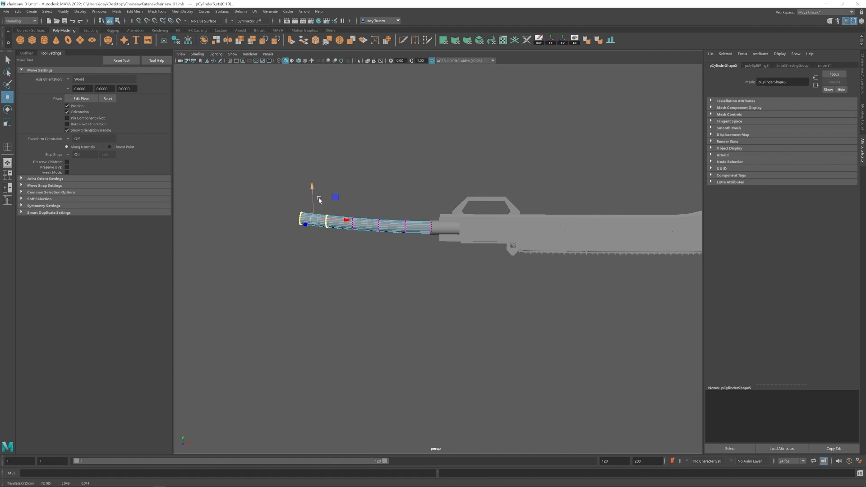
click(390, 180)
scroll(447, 212, down, 4)
key(F8)
click(407, 259)
- Try to duplicate and scale the curved rear handle, and undo the deletion of the handle
scroll(402, 255, up, 3)
click(393, 232)
key(ctrl+d)
key(r)
mouse_move(456, 232)
mouse_down()
mouse_move(435, 232)
mouse_move(445, 233)
mouse_up()
key(w)
click(402, 235)
key(Delete)
alt+middle_drag(395, 277, 363, 285)
scroll(363, 284, down, 2)
key(ctrl+z)
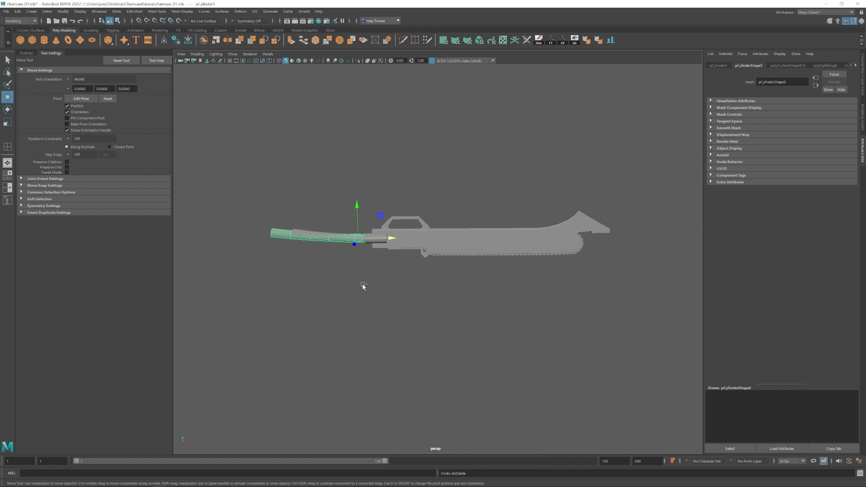
- Duplicate the curved handle and delete all faces of the copy except the short section nearest the body
scroll(309, 236, up, 2)
key(ctrl+d)
key(F11)
drag(255, 208, 350, 283)
key(Delete)
key(F8)
- Scale the short handle section up and move it back to the handle's rear end
key(r)
drag(403, 237, 383, 238)
key(w)
drag(402, 237, 293, 237)
alt+middle_drag(298, 237, 442, 238)
scroll(442, 238, up, 3)
- Raise the short section onto the handle's rear tip, tilt it along the curve and enlarge it as an end cap
key(e)
key(w)
drag(390, 197, 391, 182)
key(e)
key(r)
drag(386, 216, 395, 213)
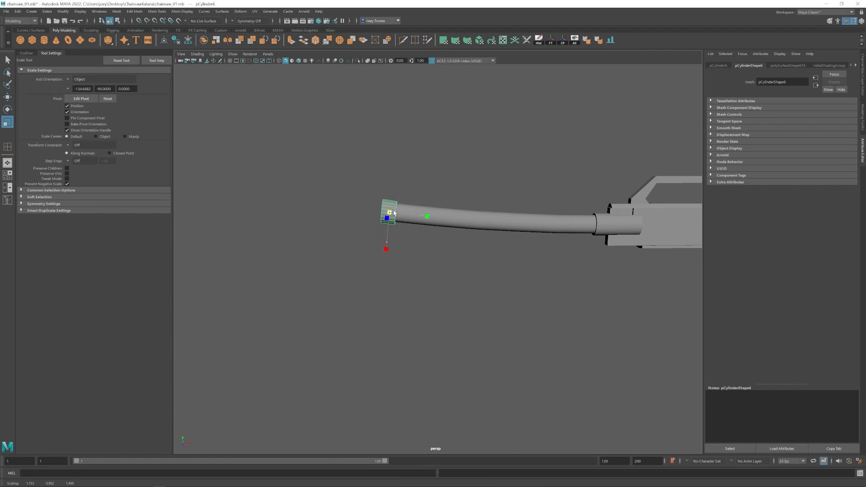
- Save the scene and undo the last few changes around the handle's end cap
click(361, 234)
key(ctrl+s)
key(ctrl+z)
key(ctrl+z)
key(ctrl+z)
key(ctrl+z)
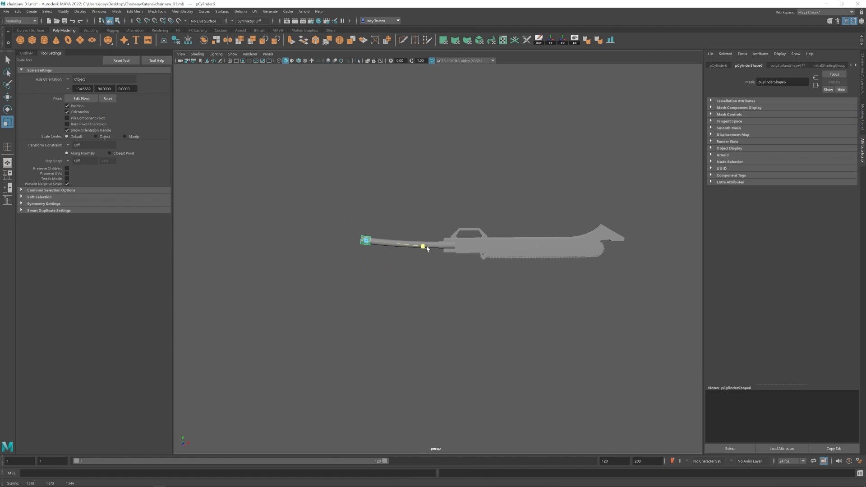
- Scale up the cap at the free end of the curved handle
key(ctrl+z)
key(ctrl+z)
key(ctrl+z)
key(ctrl+z)
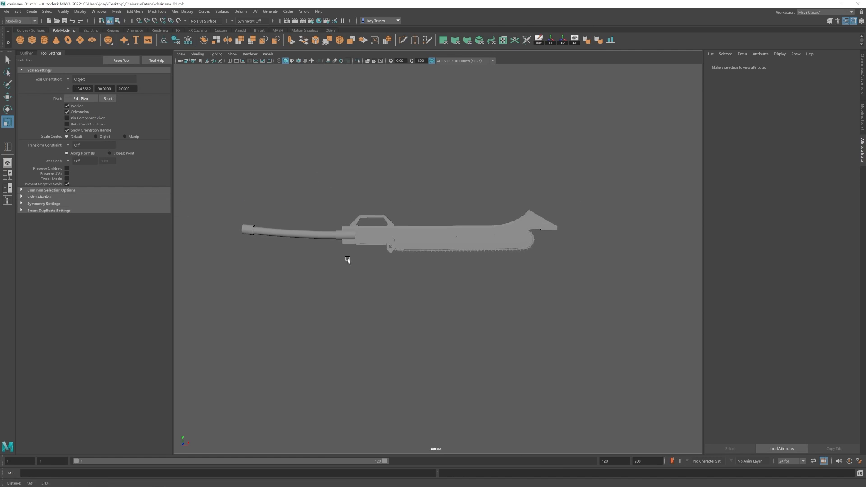
- Thicken the curved handle tube with the Scale tool, checking its fit from the end and from the side
alt+drag(313, 251, 459, 311)
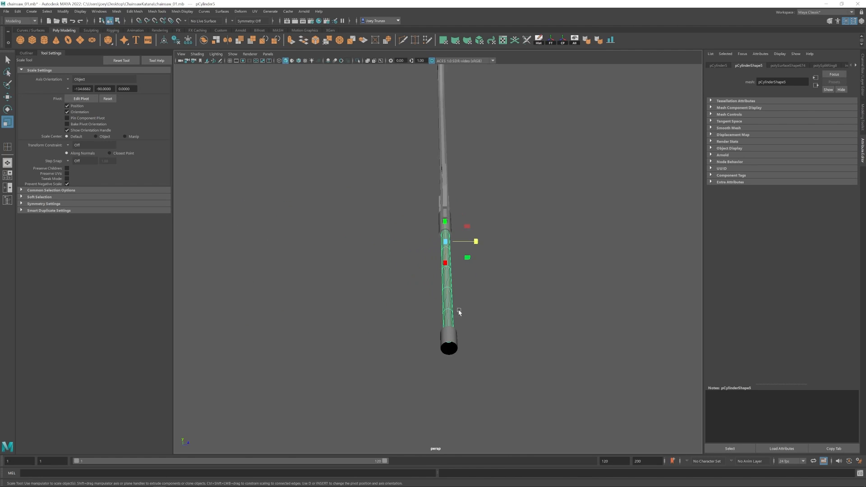
scroll(459, 311, up, 2)
alt+middle_drag(458, 312, 451, 253)
click(445, 307)
key(ctrl+z)
key(ctrl+z)
click(329, 208)
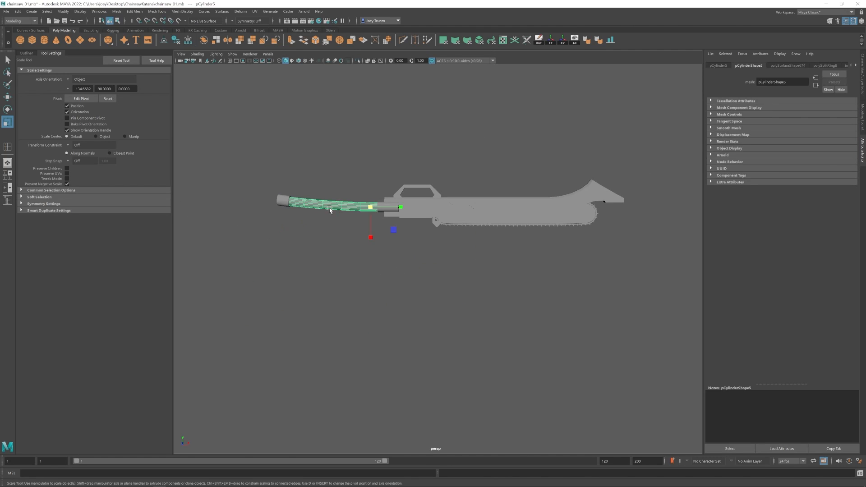
key(w)
alt+drag(369, 239, 391, 226)
click(493, 252)
key(r)
click(452, 280)
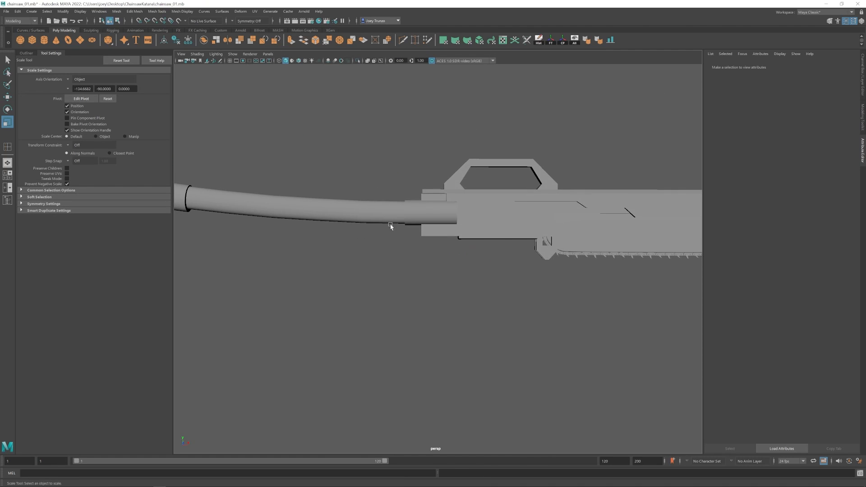
- Enlarge the collar cylinder between the curved handle and the body so that it fits around the thickened tube
click(391, 226)
scroll(431, 236, down, 2)
key(ctrl+z)
key(ctrl+z)
key(ctrl+z)
key(ctrl+z)
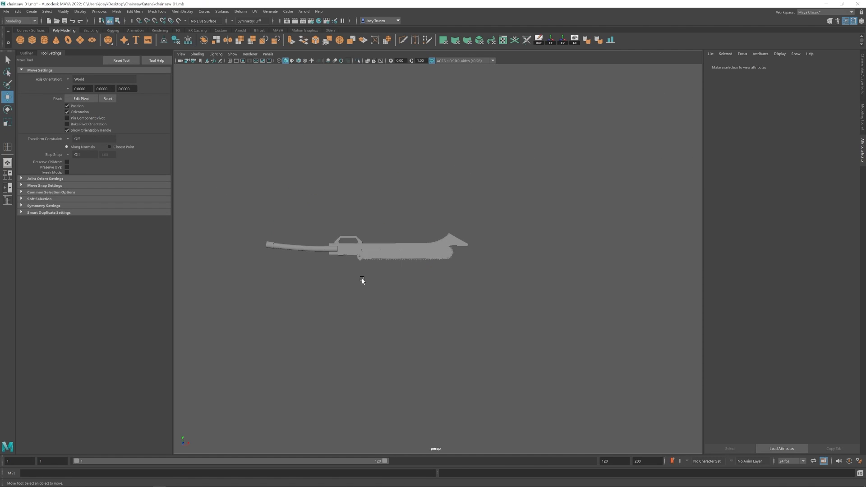
key(ctrl+z)
key(ctrl+z)
key(ctrl+z)
key(ctrl+z)
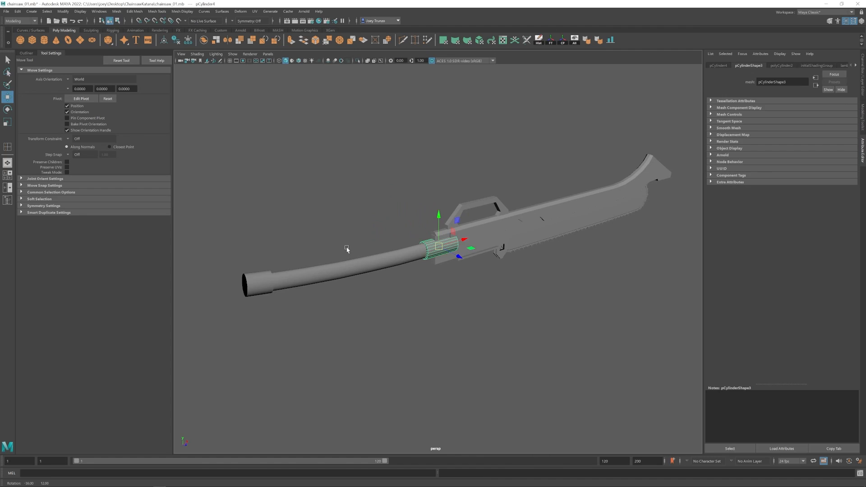
key(ctrl+z)
key(ctrl+z)
key(ctrl+z)
key(ctrl+z)
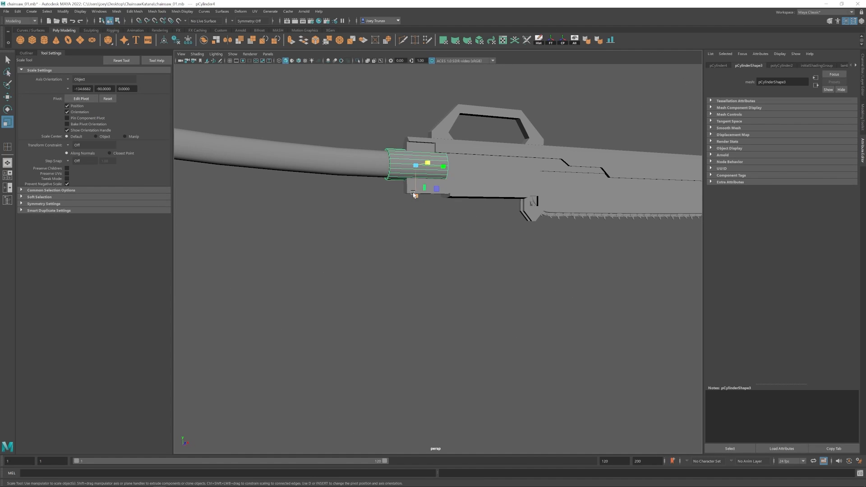
key(ctrl+z)
key(ctrl+z)
key(ctrl+z)
key(ctrl+z)
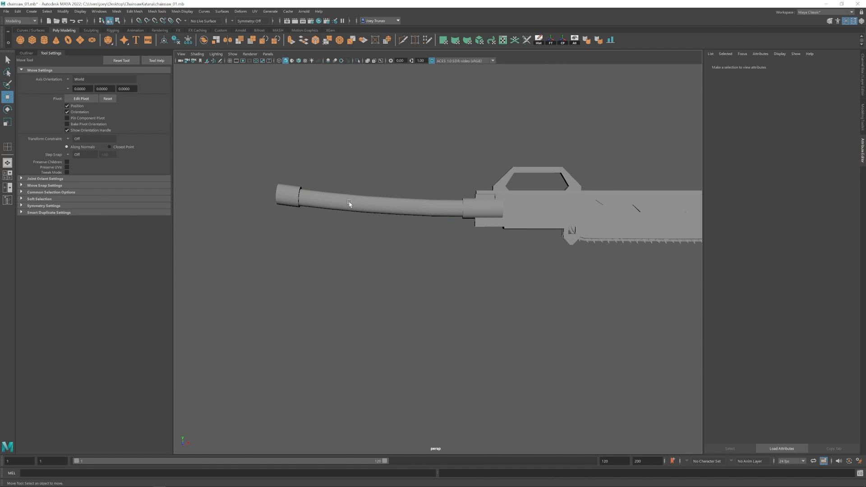
- Reposition the cap lengthwise at the free end of the curved handle
key(ctrl+z)
key(ctrl+z)
key(ctrl+z)
key(ctrl+z)
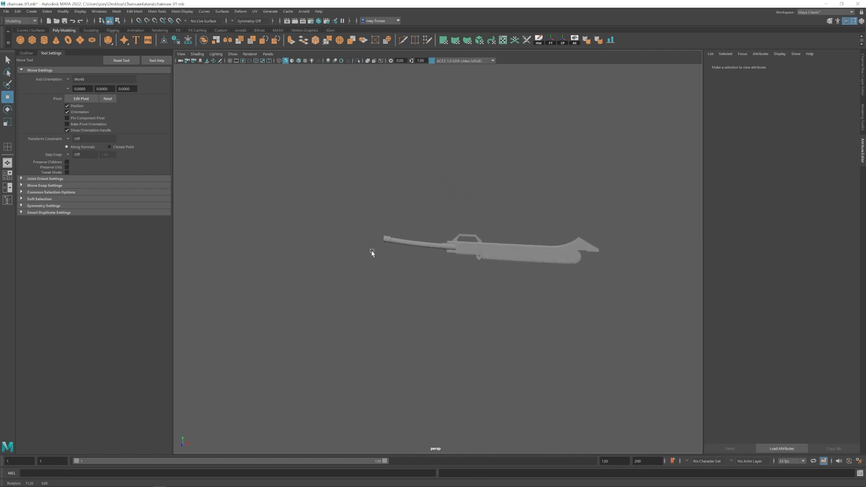
key(ctrl+z)
key(ctrl+z)
key(ctrl+z)
key(ctrl+z)
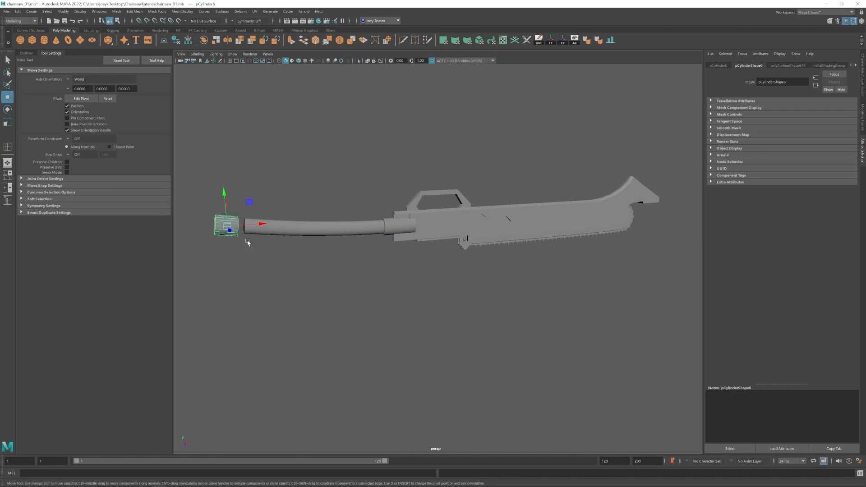
- Create a cube and flatten it into a long, thin bar on the side of the body near its lower edge
scroll(375, 298, up, 3)
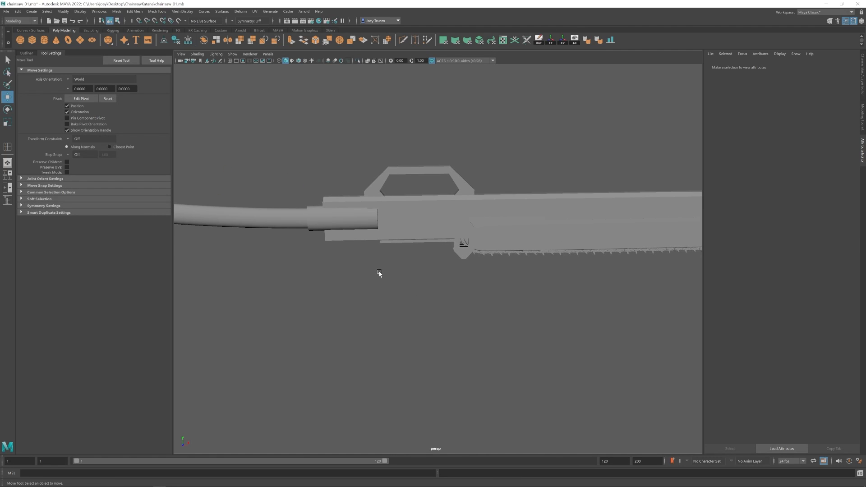
click(404, 241)
click(406, 166)
key(ctrl+z)
key(ctrl+z)
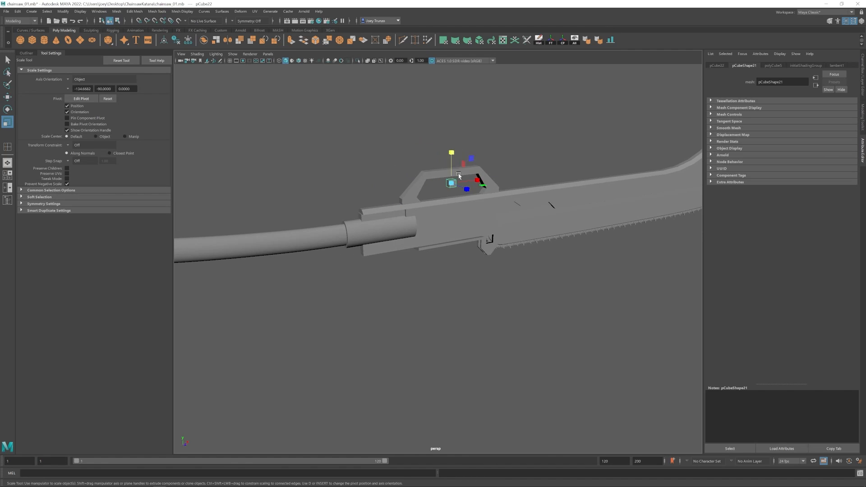
key(ctrl+z)
key(ctrl+z)
key(ctrl+z)
key(ctrl+z)
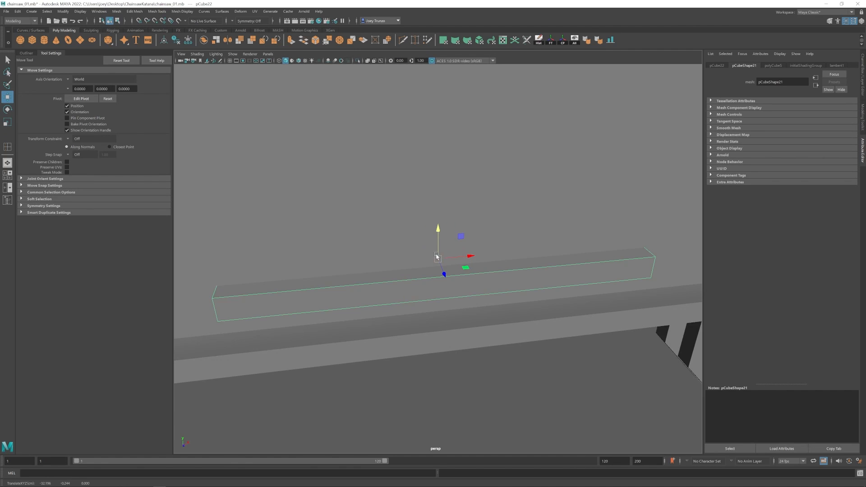
- Scale and position the thin bar against the body's side, just above the bottom rail and below the carry handle
key(ctrl+z)
key(ctrl+z)
key(ctrl+z)
key(ctrl+z)
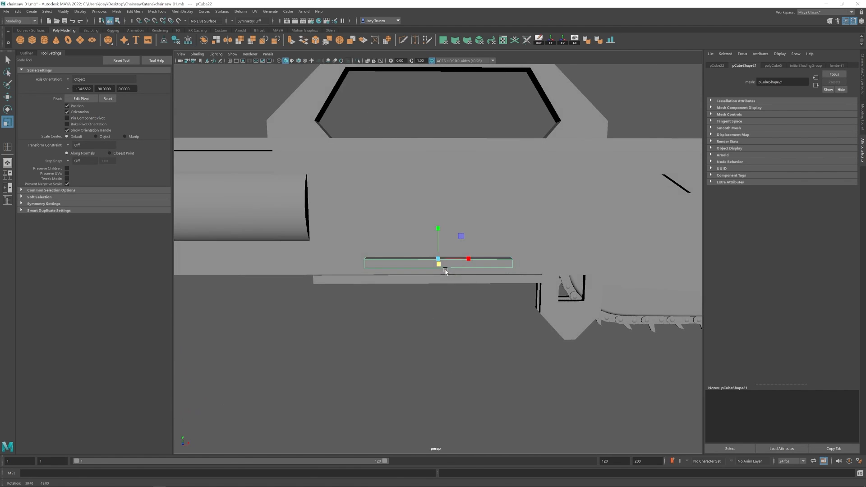
key(ctrl+z)
key(ctrl+z)
key(ctrl+z)
key(ctrl+z)
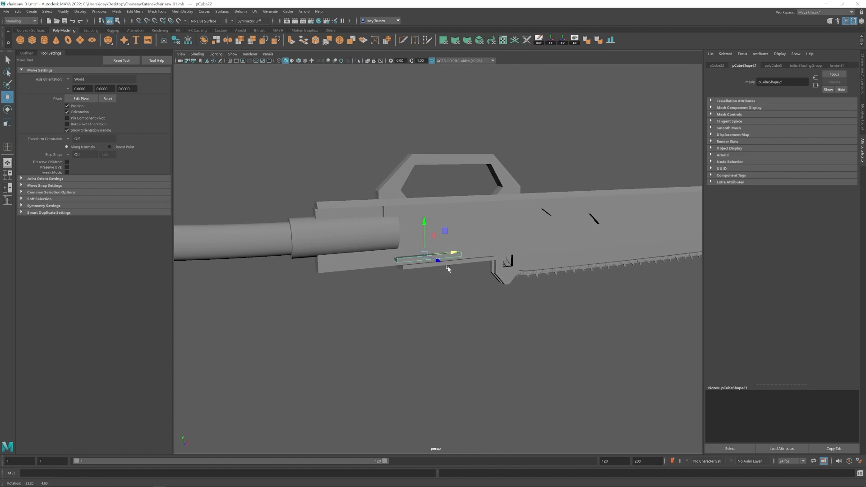
- Delete a face of the thin bar and extrude its open edges
key(ctrl+z)
key(ctrl+z)
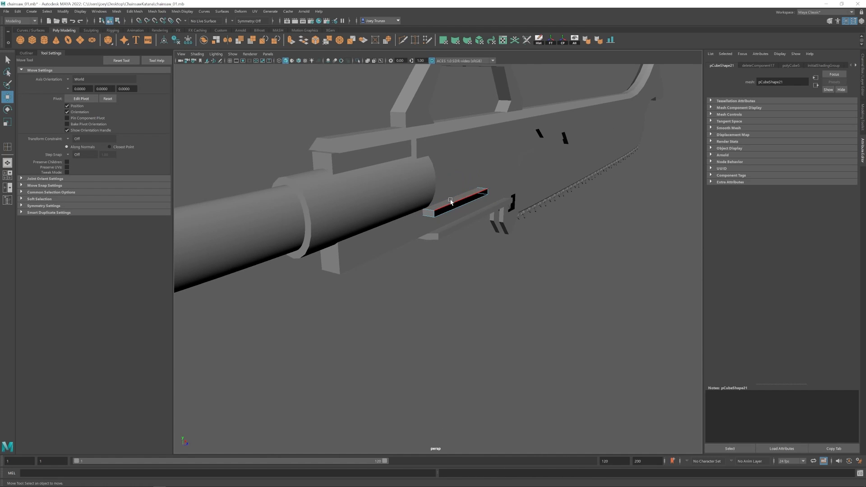
key(ctrl+z)
key(ctrl+z)
key(ctrl+z)
key(ctrl+z)
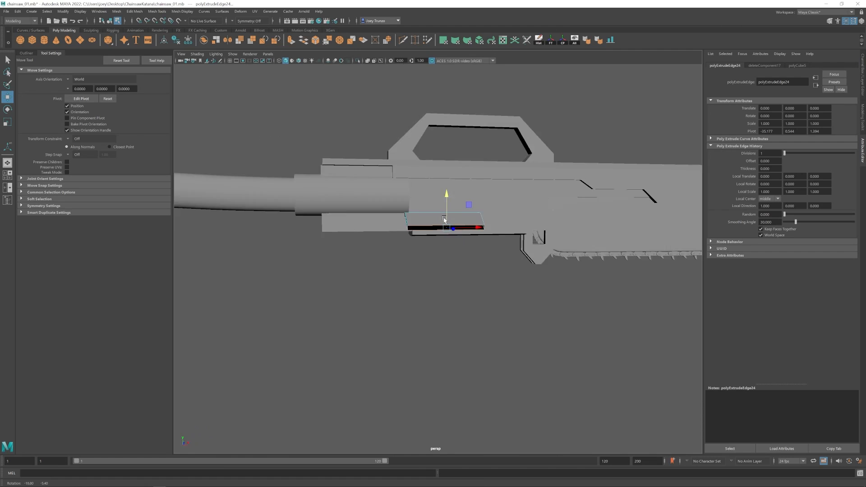
- Slope the extruded edges outward and down, and extrude them again straight down to form a side panel
key(ctrl+z)
key(ctrl+z)
key(ctrl+z)
key(ctrl+z)
key(ctrl+z)
key(ctrl+z)
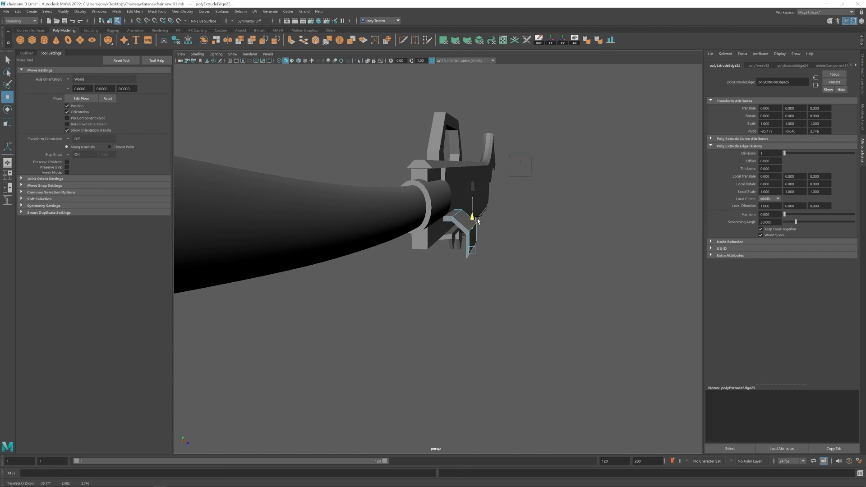
- Narrow the side panel's bottom vertices along the body's length to give the panel a tapered outline
key(ctrl+z)
key(ctrl+z)
key(ctrl+z)
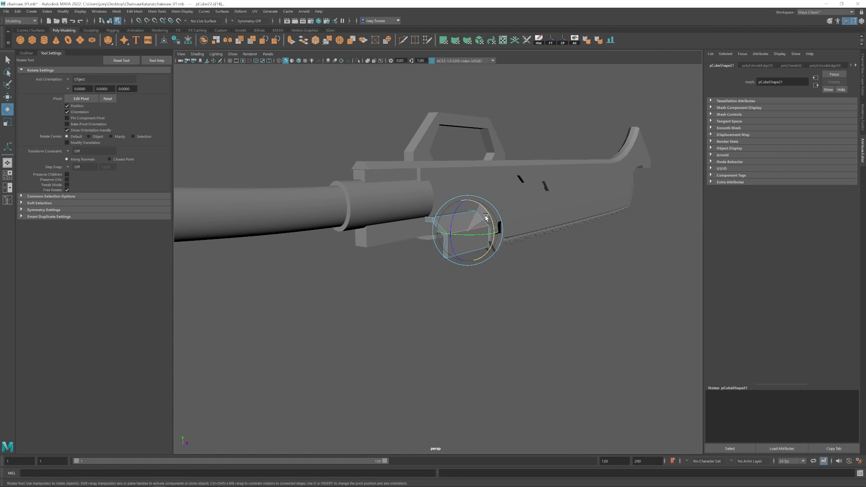
key(ctrl+z)
key(ctrl+z)
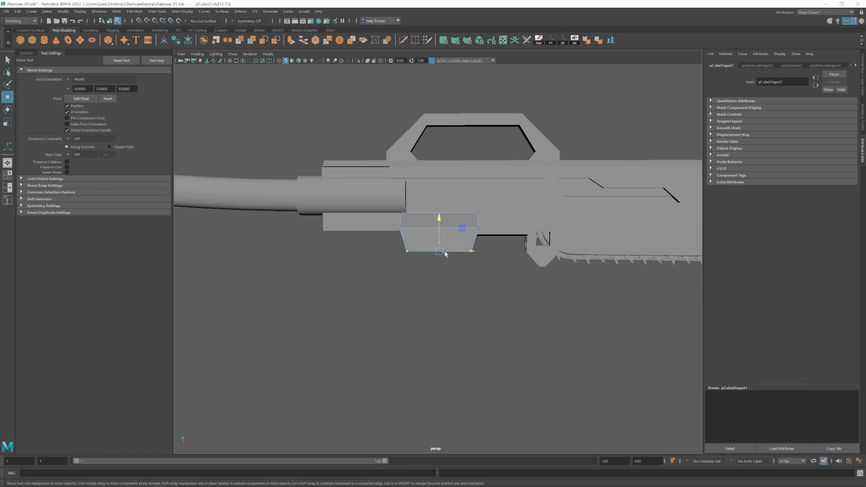
- Raise the side panel's bottom vertices to shorten the tapered section
alt+drag(438, 215, 444, 235)
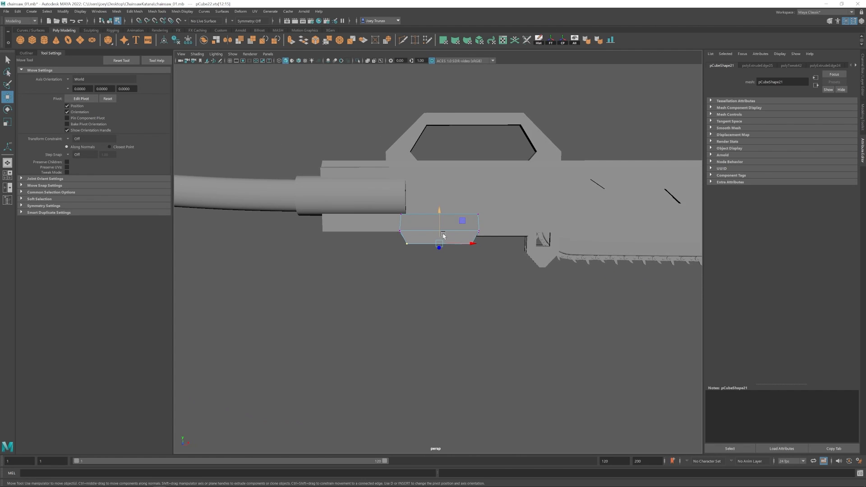
key(ctrl+z)
key(ctrl+z)
key(ctrl+z)
key(ctrl+z)
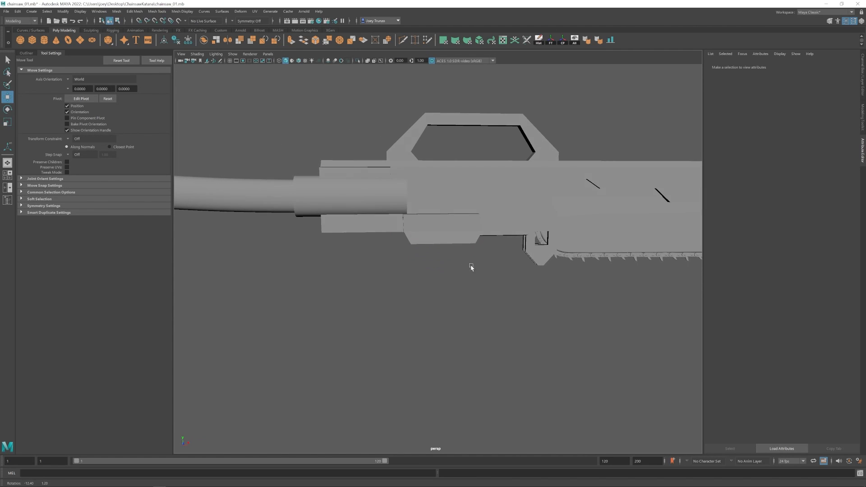
key(ctrl+z)
key(ctrl+z)
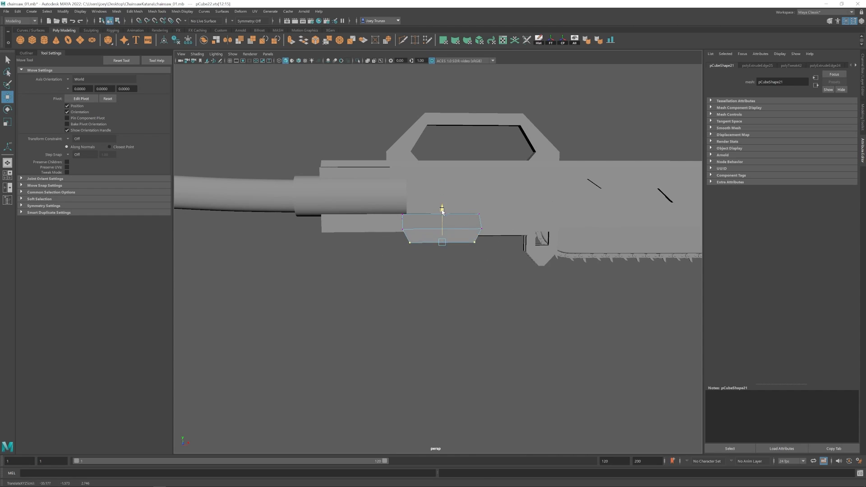
- Select the side panel's upper vertices and scale them wider along the X axis
key(ctrl+z)
key(ctrl+z)
key(ctrl+z)
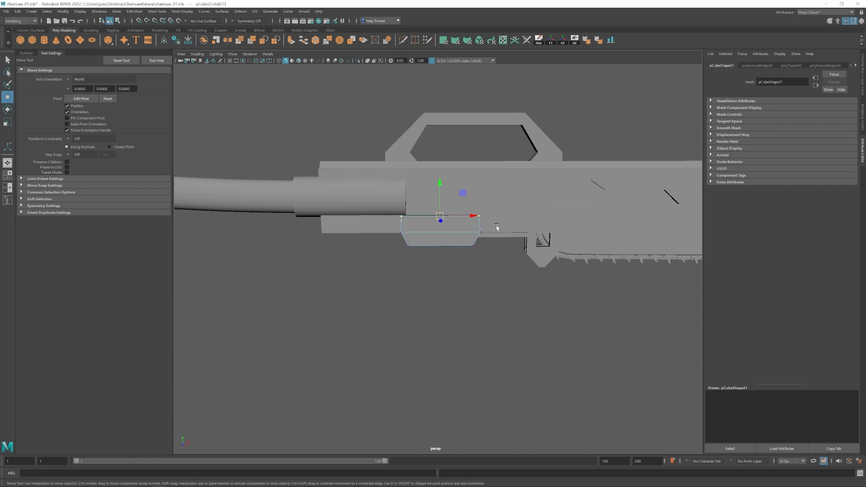
key(r)
alt+drag(512, 229, 406, 236)
scroll(335, 174, up, 3)
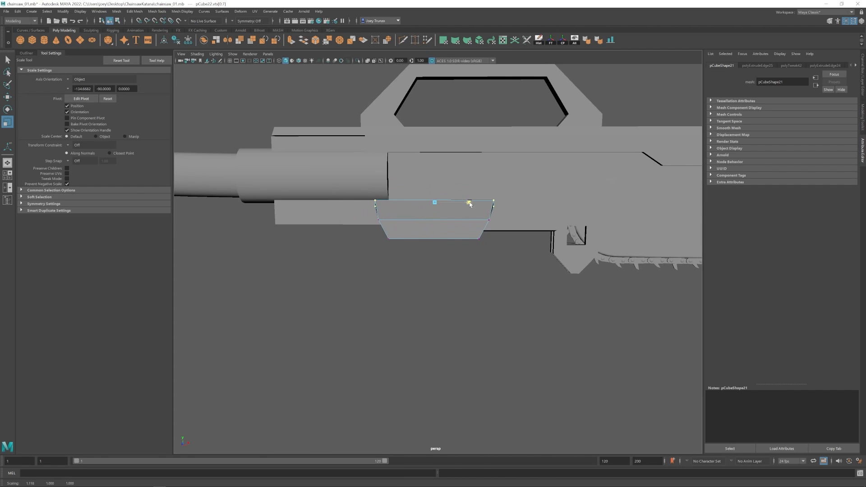
- Lower the side panel's bottom vertices slightly, scale them narrower, and return to object mode
key(w)
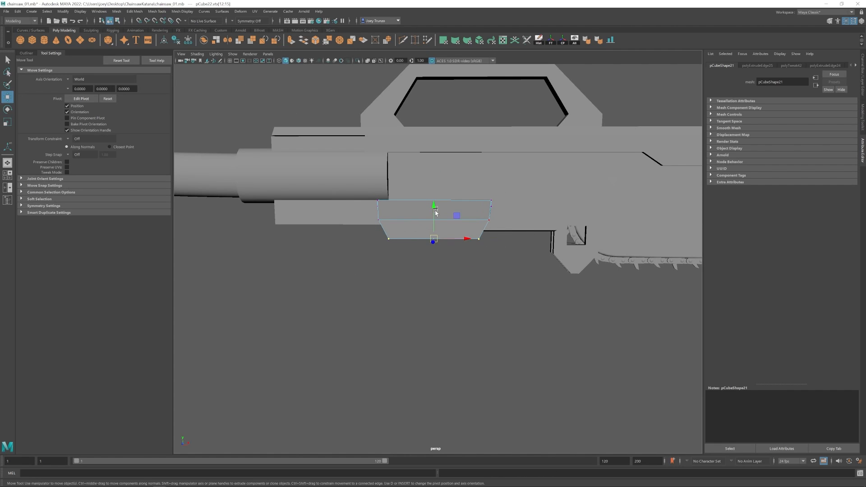
drag(437, 211, 437, 215)
key(r)
drag(465, 242, 459, 242)
key(F8)
key(w)
- Add a cube below the body, stretch it into a long horizontal block, and place it beneath the side panel
scroll(460, 271, down, 5)
alt+drag(472, 295, 444, 299)
scroll(513, 291, up, 3)
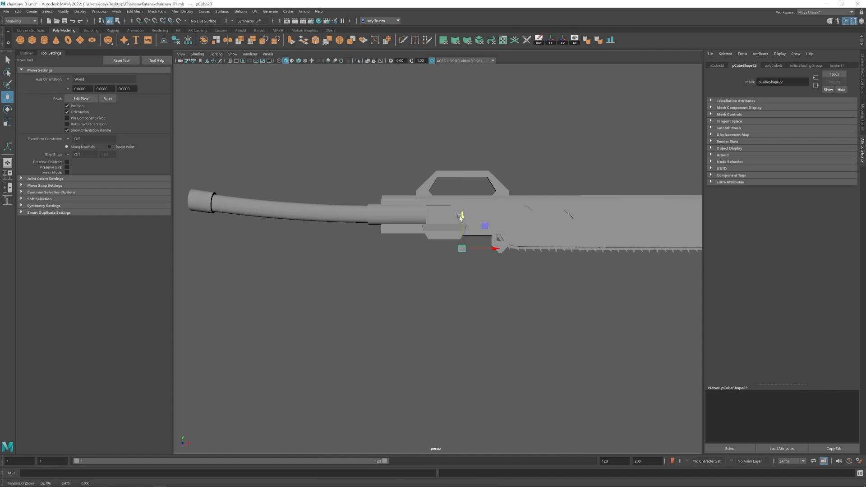
key(r)
drag(493, 248, 529, 249)
key(w)
drag(494, 249, 476, 250)
mouse_move(476, 250)
alt+mouse_down()
mouse_move(489, 253)
mouse_move(474, 254)
alt+mouse_up()
drag(444, 216, 444, 222)
alt+middle_drag(454, 273, 468, 247)
alt+right_drag(467, 248, 508, 274)
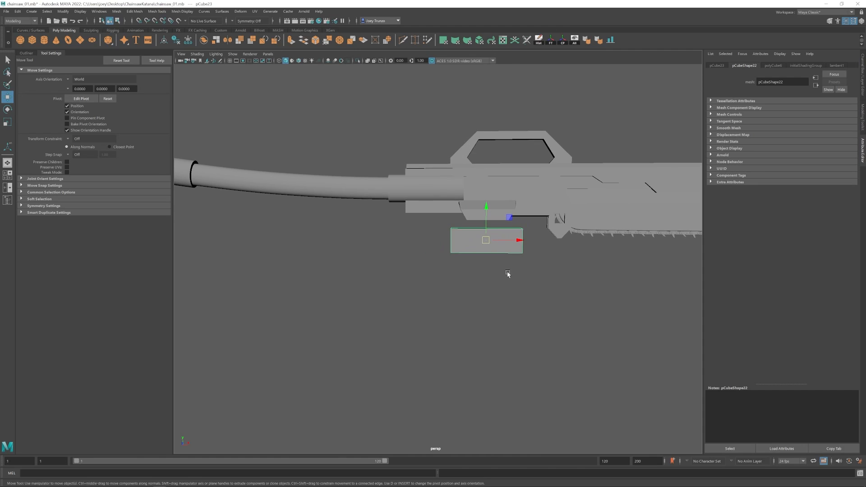
- Duplicate the horizontal block, narrow the copy along its length, and extend it up to the rear underside of the body
key(ctrl+d)
key(r)
drag(517, 241, 470, 241)
key(w)
alt+right_drag(470, 241, 450, 235)
alt+middle_drag(450, 235, 461, 238)
drag(447, 216, 447, 212)
- Shift and lower the narrow block's bottom vertices to shape it into a slanted grip leaning toward the blade
drag(476, 255, 420, 266)
alt+middle_drag(435, 253, 439, 243)
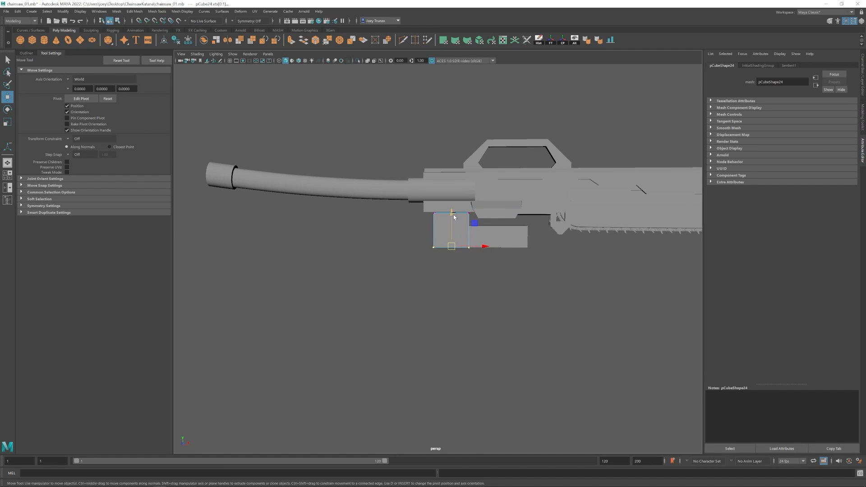
drag(462, 264, 427, 252)
drag(487, 259, 445, 253)
alt+drag(451, 246, 502, 225)
alt+drag(501, 225, 505, 233)
drag(505, 234, 496, 235)
alt+drag(452, 217, 467, 220)
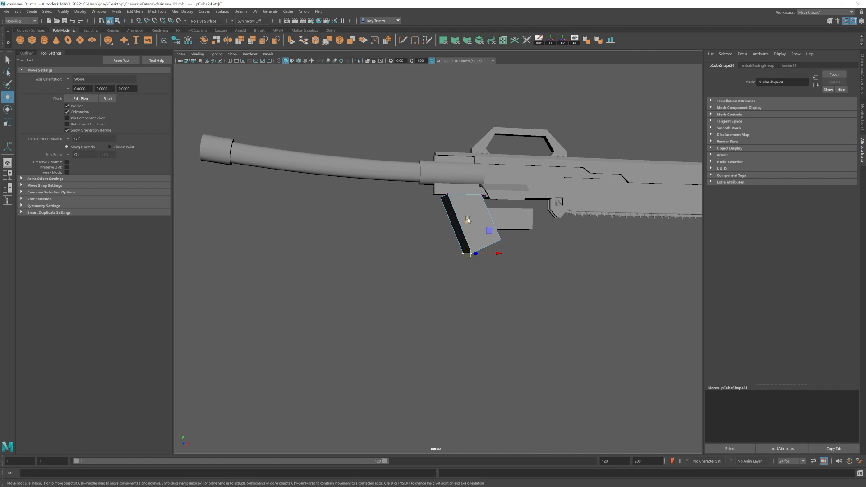
click(157, 12)
click(182, 64)
click(461, 226)
key(w)
- Insert an edge loop across the slanted grip block and pull the selected vertices toward the rear
click(157, 11)
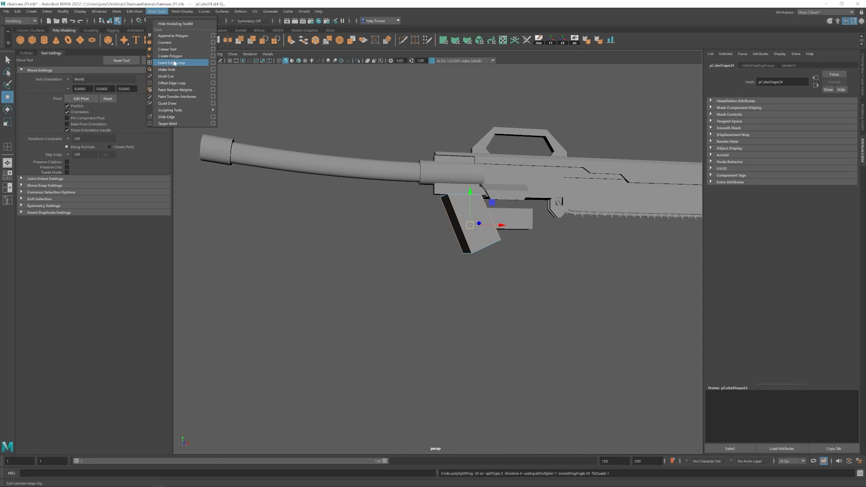
click(181, 63)
click(456, 218)
key(w)
mouse_move(457, 218)
alt+mouse_down()
mouse_move(458, 229)
mouse_move(464, 221)
alt+mouse_up()
drag(477, 192, 446, 198)
alt+middle_drag(446, 198, 481, 209)
alt+right_drag(482, 209, 490, 209)
drag(471, 192, 492, 211)
drag(514, 204, 502, 203)
alt+middle_drag(520, 207, 502, 202)
- Rotate and shift the grip's vertices to give it an angular profile that bulges toward the rear
key(e)
drag(522, 222, 525, 189)
key(w)
right_drag(541, 222, 519, 222)
alt+drag(543, 284, 549, 263)
key(F8)
alt+right_drag(549, 263, 571, 267)
click(446, 231)
right_drag(445, 231, 422, 227)
drag(461, 235, 492, 215)
alt+drag(459, 229, 461, 231)
alt+middle_drag(461, 231, 429, 215)
- Scale the horizontal block taller and move it back against the front of the grip
click(454, 207)
key(r)
drag(467, 185, 473, 183)
alt+middle_drag(473, 184, 450, 191)
alt+right_drag(450, 190, 419, 195)
key(w)
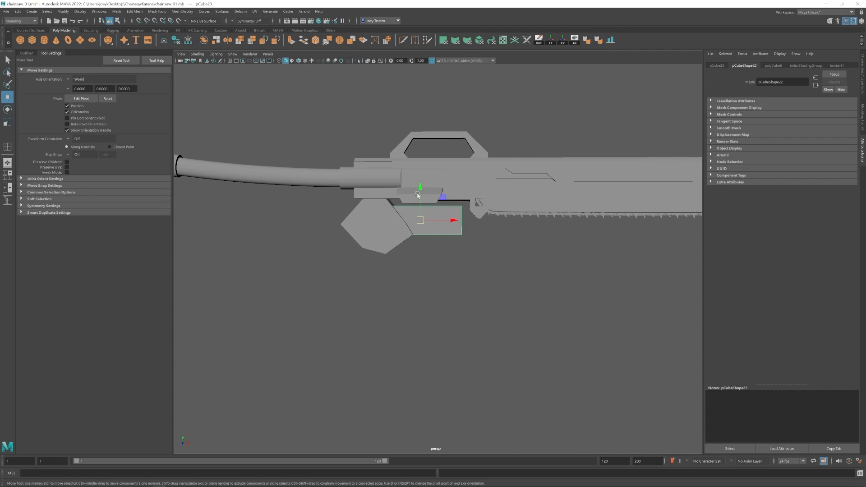
drag(442, 199, 434, 200)
click(507, 280)
alt+right_drag(507, 280, 387, 263)
mouse_move(387, 264)
alt+mouse_down()
mouse_move(435, 294)
mouse_move(391, 266)
alt+mouse_up()
alt+right_drag(391, 266, 416, 274)
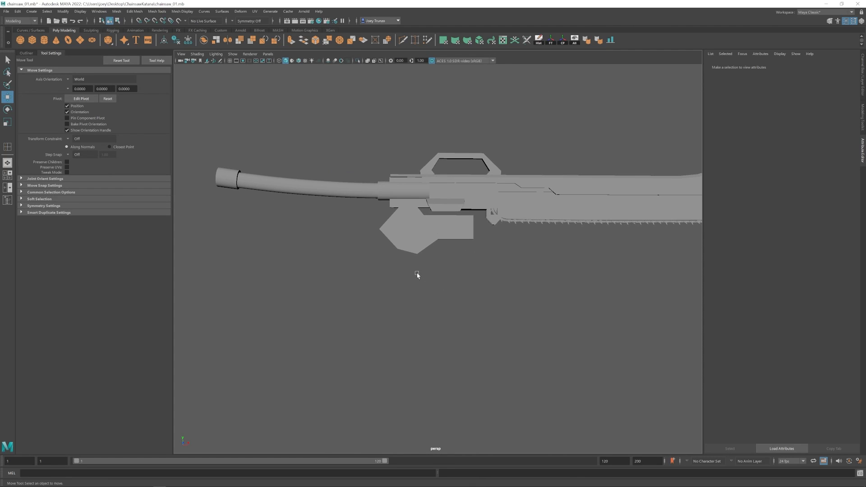
- Reposition the grip block's lower corner vertices to refine its angular profile in front of the horizontal block
click(412, 235)
right_drag(412, 235, 387, 232)
drag(371, 240, 425, 230)
drag(412, 265, 446, 231)
alt+right_drag(384, 266, 411, 274)
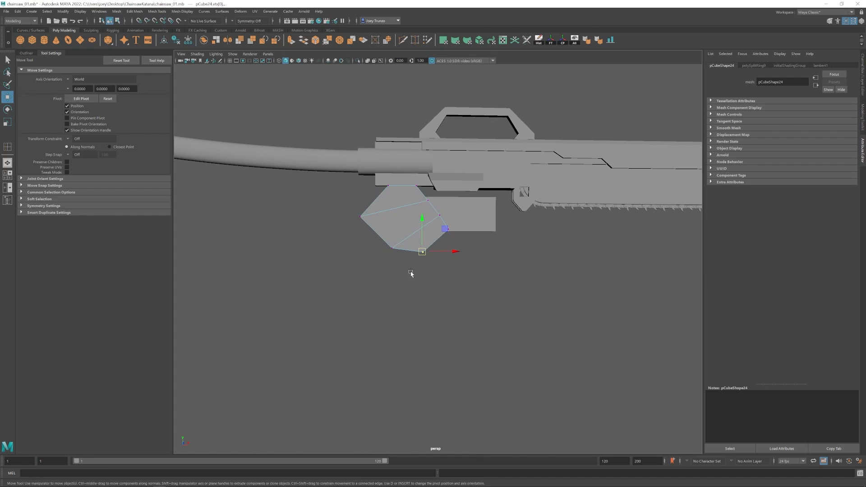
- Insert an edge loop through the grip and shift the new lower front vertices to cut an angular notch
click(158, 11)
click(165, 56)
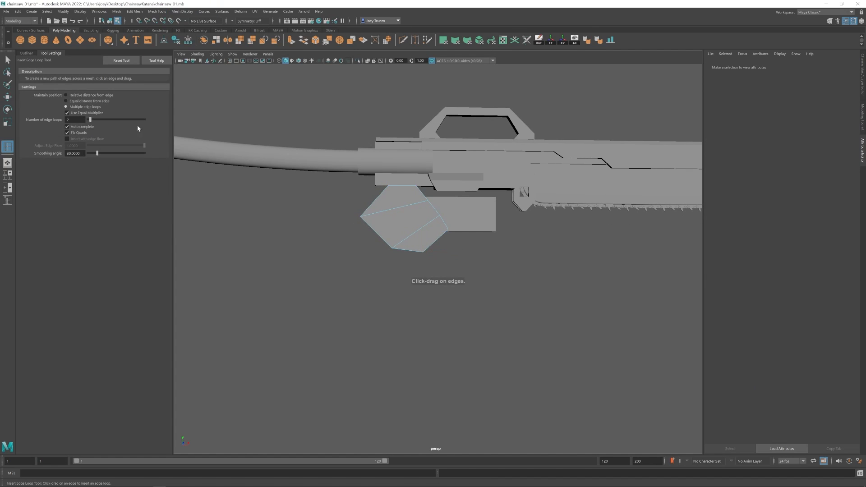
key(Return)
click(415, 233)
key(w)
right_drag(425, 234, 400, 232)
drag(428, 235, 443, 248)
drag(456, 222, 448, 219)
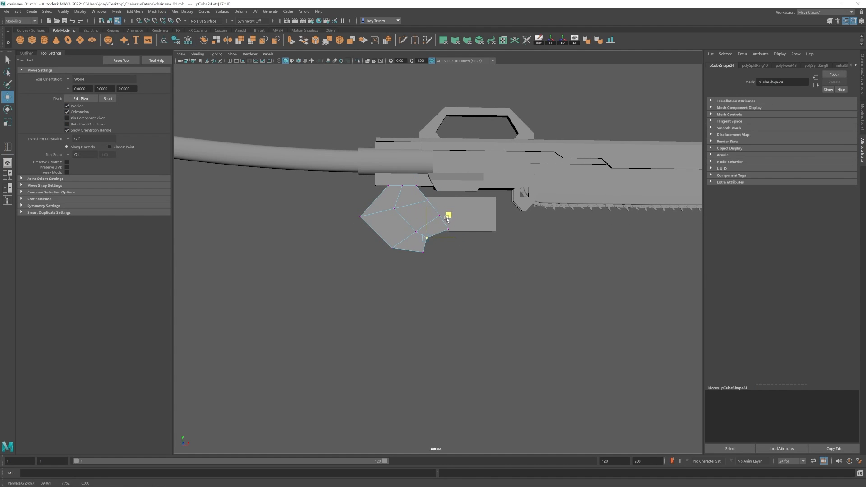
- Duplicate the tapered side panel beneath the body and lower the copy over the horizontal block
alt+drag(453, 189, 436, 233)
key(F8)
click(433, 250)
alt+middle_drag(429, 244, 412, 261)
scroll(412, 257, up, 4)
click(406, 194)
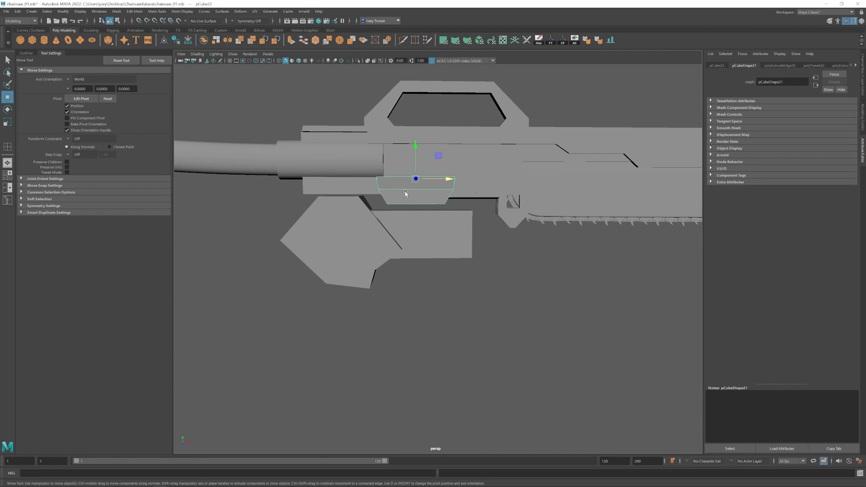
alt+drag(406, 194, 398, 209)
drag(421, 148, 422, 151)
- Shift the upper rear vertices of the duplicated panel along its length to adjust its slanted end
alt+drag(420, 187, 363, 202)
right_drag(415, 212, 366, 211)
alt+drag(383, 235, 388, 203)
drag(398, 212, 419, 237)
alt+middle_drag(419, 232, 413, 225)
alt+drag(412, 224, 425, 245)
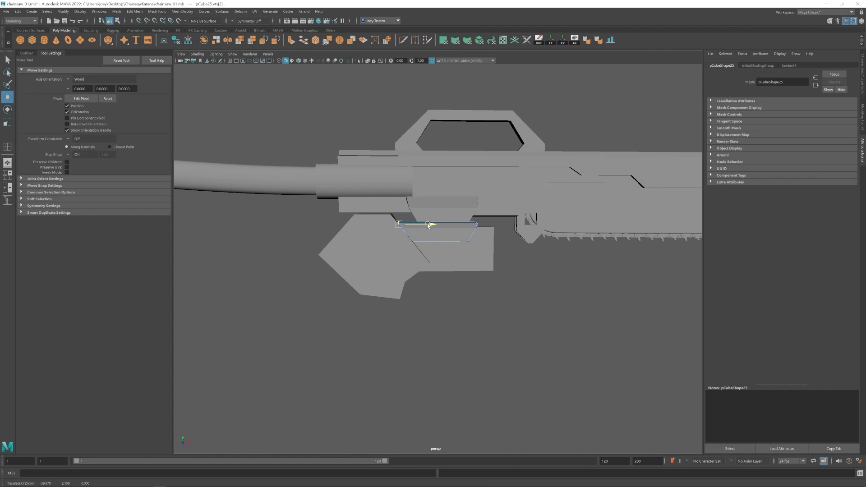
click(487, 297)
- Bevel the long edges of the horizontal block beneath the body
alt+drag(488, 296, 423, 273)
click(435, 260)
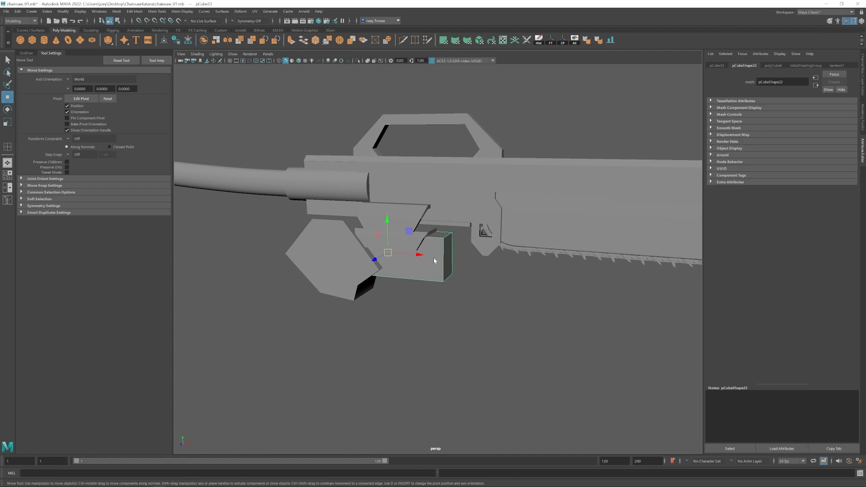
right_drag(434, 260, 436, 250)
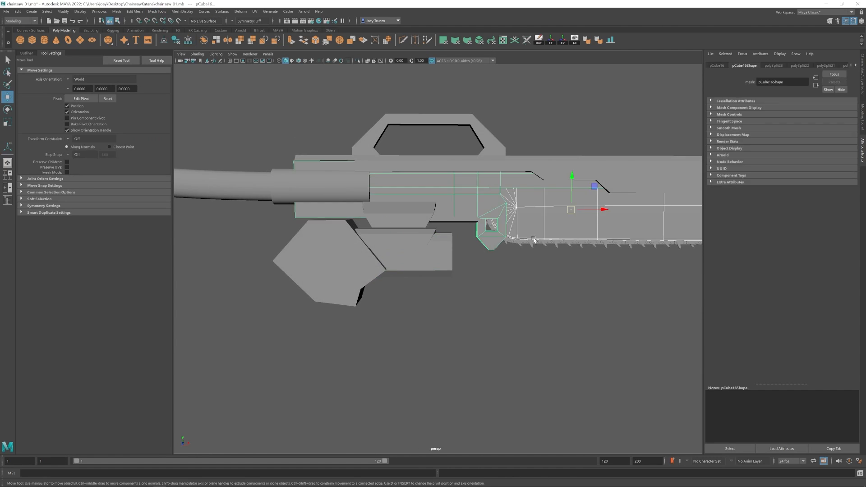
click(411, 296)
- Select the duplicated panel's vertices and move them sideways to fit the panel against the horizontal block
click(416, 246)
key(r)
alt+drag(411, 296, 401, 231)
key(w)
right_drag(401, 231, 384, 221)
alt+drag(384, 221, 361, 215)
drag(354, 209, 430, 239)
alt+drag(416, 235, 388, 243)
drag(365, 222, 366, 223)
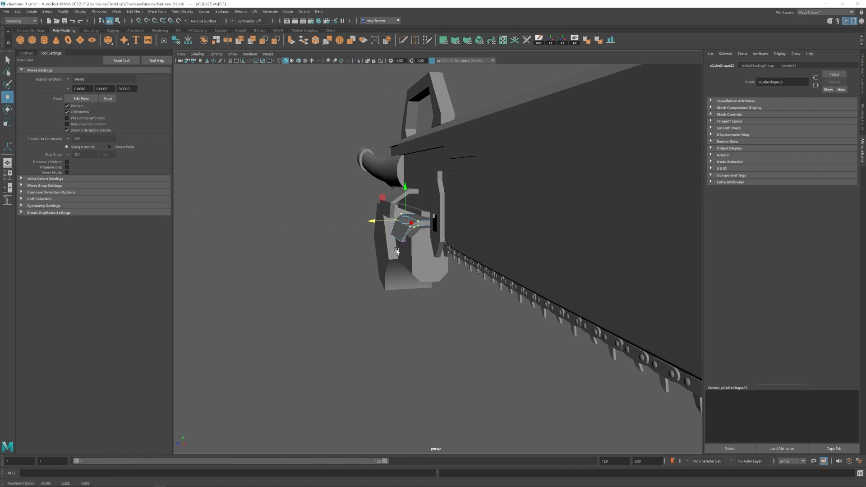
- Adjust the duplicated panel's remaining side vertices and its upper front corner to refine its sloped outline
alt+drag(396, 251, 447, 253)
drag(345, 255, 402, 242)
alt+drag(380, 204, 441, 235)
alt+drag(435, 233, 463, 213)
scroll(436, 231, up, 4)
alt+middle_drag(452, 225, 469, 229)
drag(468, 232, 444, 221)
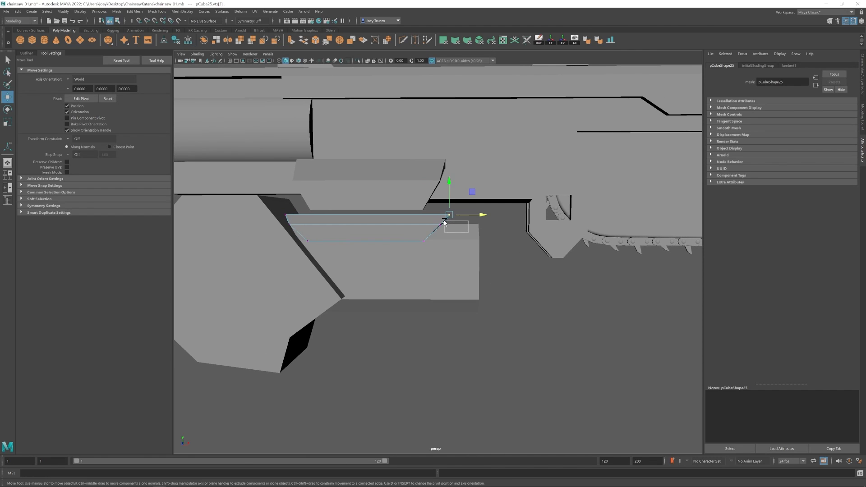
scroll(459, 238, down, 5)
click(362, 311)
scroll(362, 312, down, 3)
alt+drag(391, 308, 362, 226)
scroll(433, 292, up, 3)
key(ctrl+z)
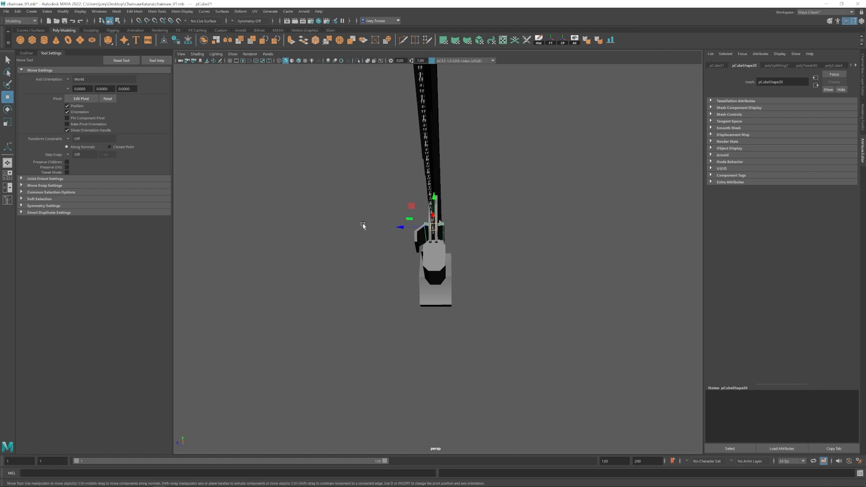
click(362, 226)
alt+drag(426, 264, 396, 294)
key(ctrl+z)
click(396, 294)
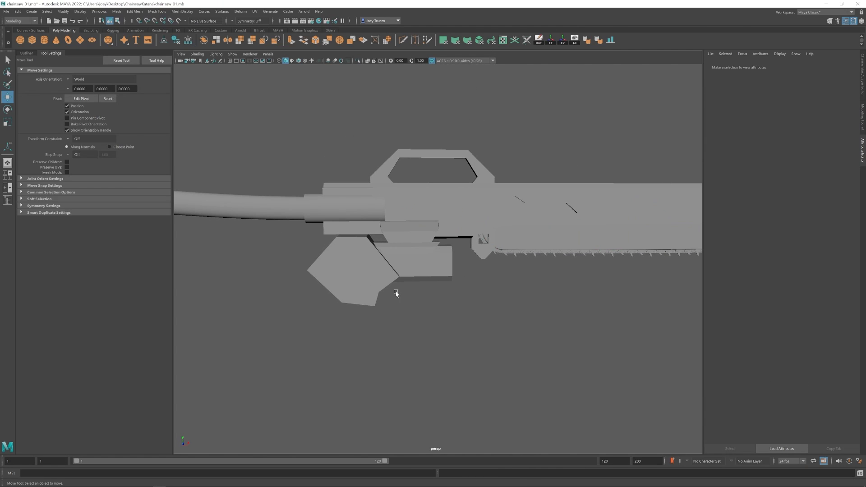
- Create a cylinder under the body between the horizontal block and the chain guard, and scale it into a small flat disc
key(ctrl+z)
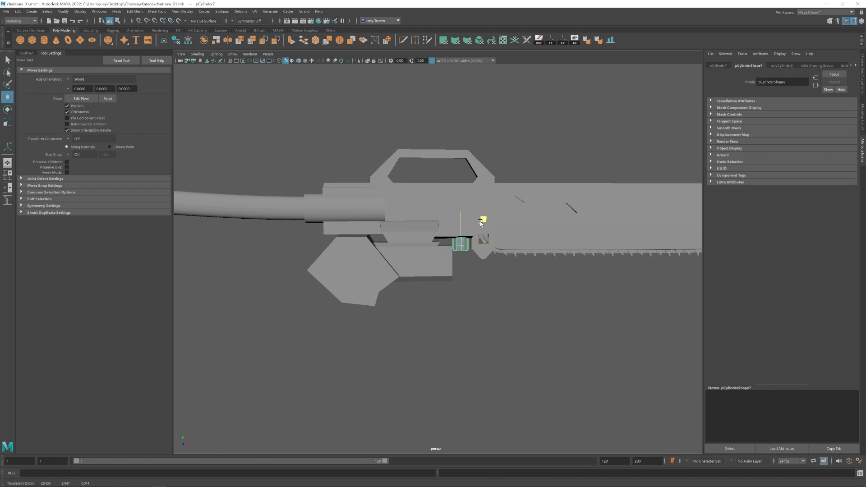
key(r)
scroll(422, 208, up, 2)
scroll(422, 212, down, 2)
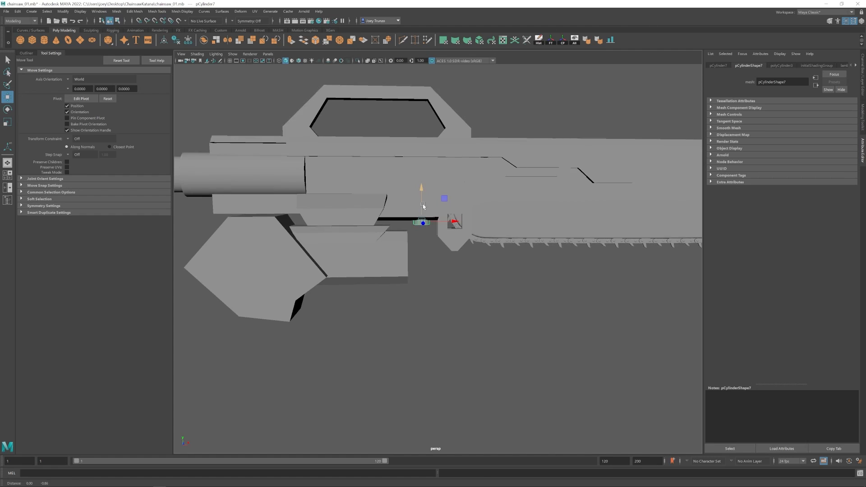
- Duplicate the disc downward to build a stacked post with a narrow shaft between two flanges
key(r)
key(w)
drag(429, 222, 427, 233)
key(r)
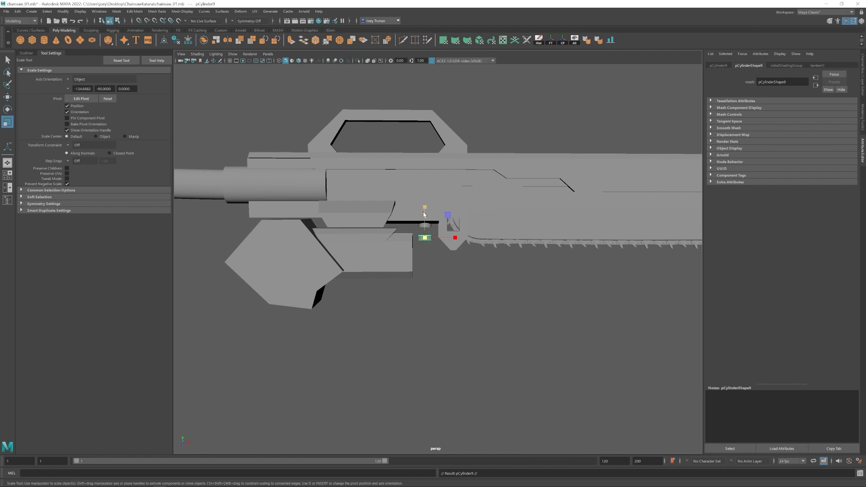
click(401, 294)
- Duplicate a cylinder, rotate it 90 degrees about X and place it crosswise beneath the stacked post
alt+right_drag(446, 209, 600, 370)
click(416, 215)
drag(418, 216, 401, 251)
scroll(418, 213, down, 2)
key(w)
key(ctrl+d)
key(e)
key(j)
key(w)
key(w)
alt+right_drag(401, 251, 582, 321)
- Group the stacked post cylinders, center the group's pivot and scale the group to 0.781
key(q)
click(407, 195)
key(ctrl+g)
key(w)
click(564, 41)
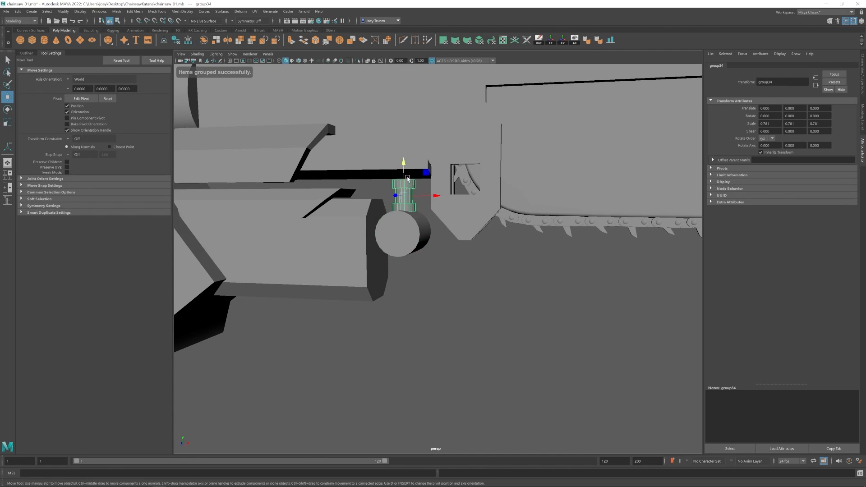
- Scale the crosswise cylinder to 0.632, 0.732, 0.632 and raise it against the underside of the post
key(r)
drag(404, 232, 389, 232)
key(w)
drag(404, 197, 404, 190)
scroll(390, 259, down, 5)
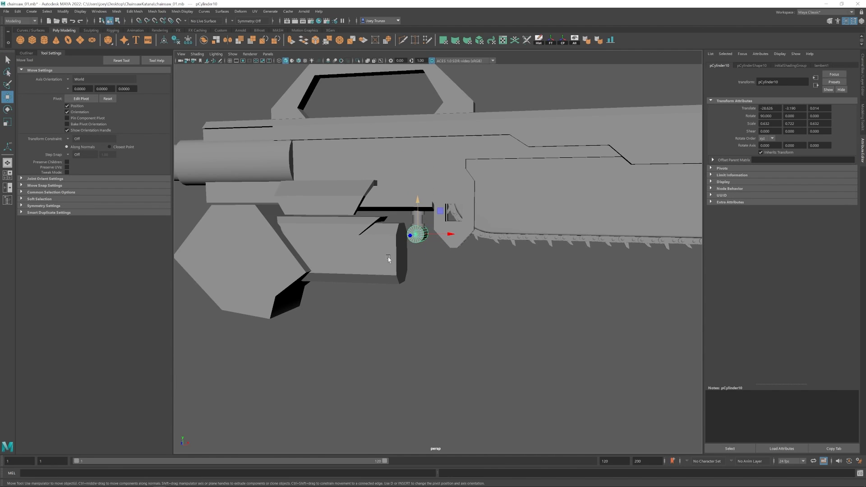
- Duplicate the crosswise cylinder, flatten the copy to 0.171 along its length and move it to the outer end
click(411, 288)
mouse_move(400, 246)
alt+mouse_down()
mouse_move(415, 234)
mouse_move(396, 239)
alt+mouse_up()
click(415, 234)
key(r)
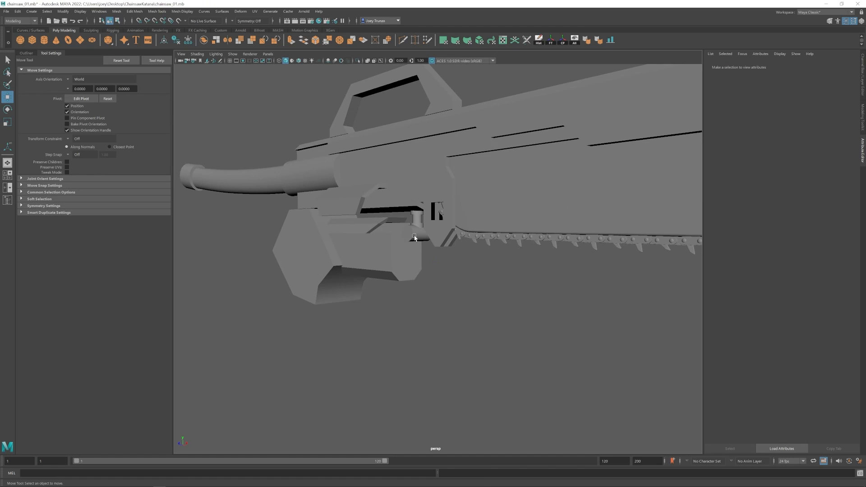
key(w)
key(e)
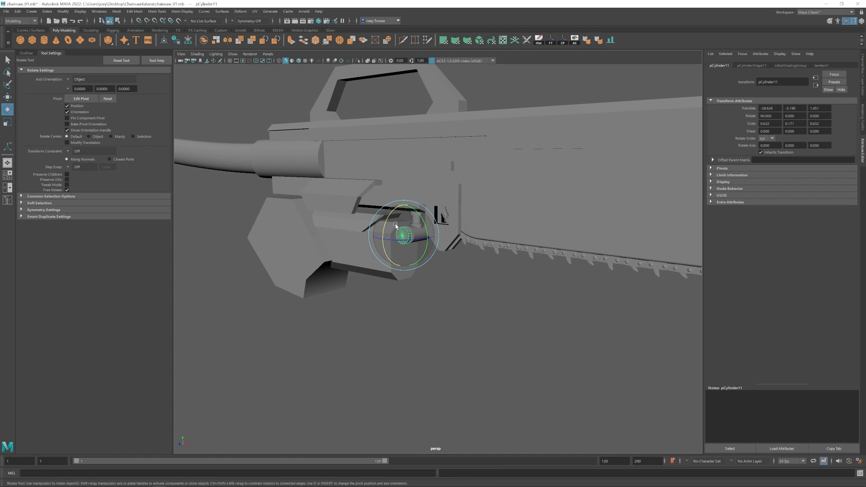
key(w)
- Enlarge the outer disc slightly, tilt it downward and align it with the end of the crosswise cylinder
alt+drag(386, 223, 353, 209)
key(r)
drag(359, 208, 383, 218)
key(w)
key(e)
key(w)
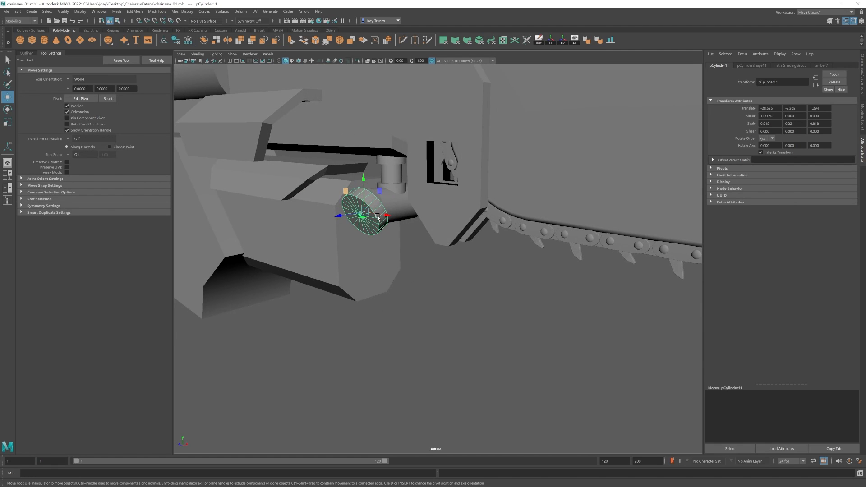
key(e)
drag(363, 187, 356, 191)
- Duplicate the tilted disc, then scale and move the copy outward to extend the angled pipe fitting
alt+drag(357, 190, 316, 191)
key(w)
drag(352, 185, 372, 219)
key(r)
key(w)
drag(356, 250, 412, 327)
click(412, 327)
alt+right_drag(412, 327, 365, 307)
alt+drag(381, 286, 441, 271)
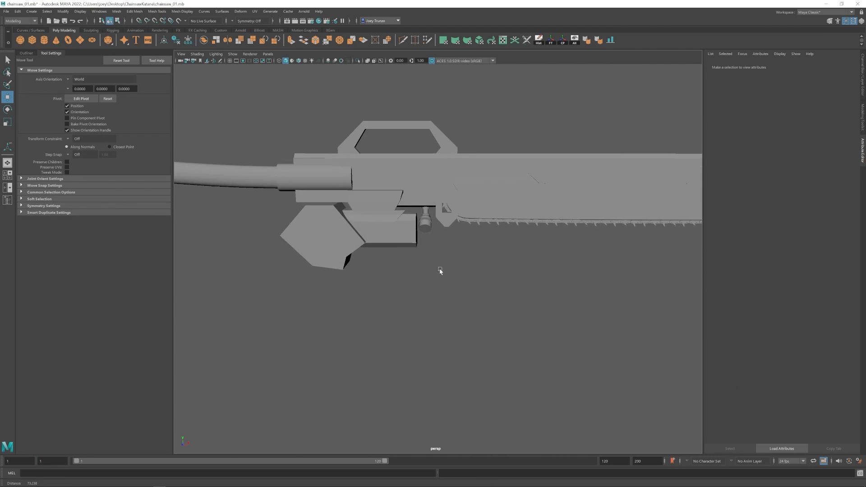
- Add a narrower cylinder scaled to 0.479, 0.281, 0.479 at the outer end of the angled fitting
alt+right_drag(441, 271, 394, 270)
alt+drag(394, 269, 414, 232)
scroll(414, 232, up, 3)
click(425, 183)
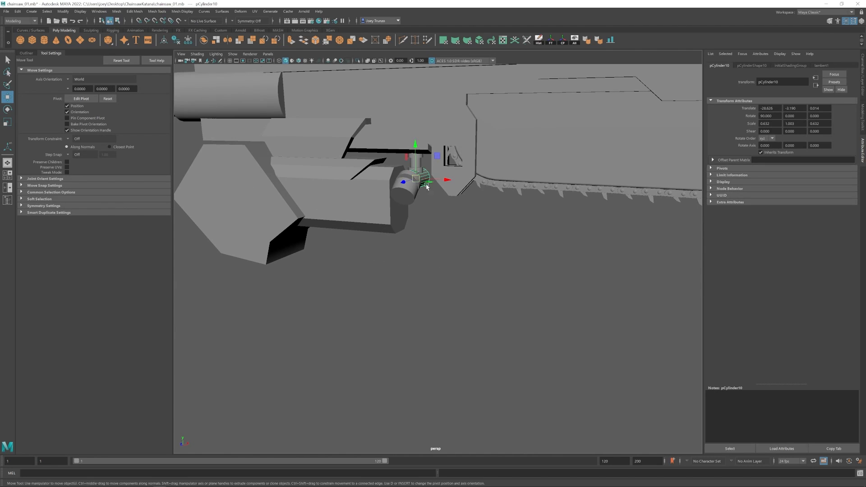
alt+drag(426, 183, 422, 194)
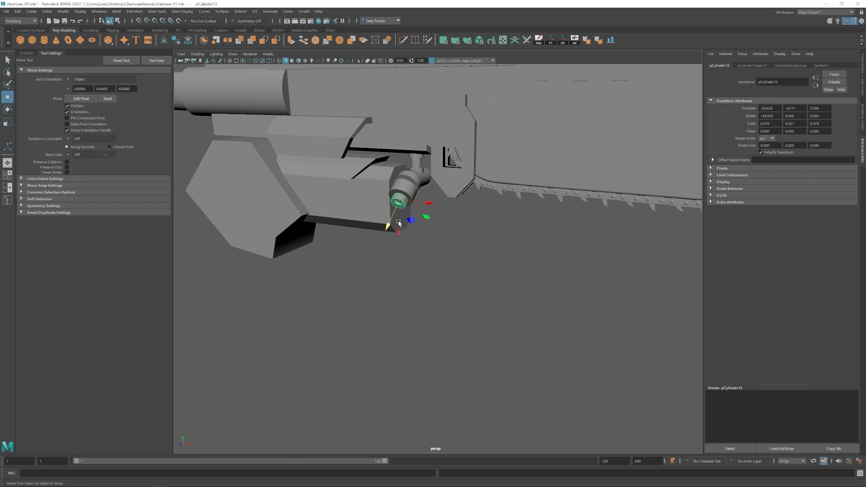
- Delete the narrow cylinder's outer cap faces and extrude its open border edge downward to start a pipe
key(ctrl+F11)
alt+drag(399, 222, 443, 272)
ctrl+drag(343, 222, 388, 161)
key(Delete)
double_click(372, 161)
key(ctrl+e)
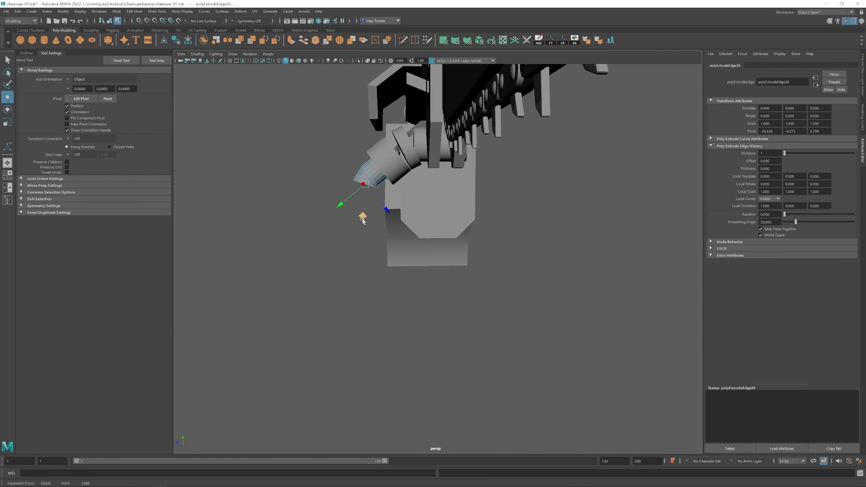
key(r)
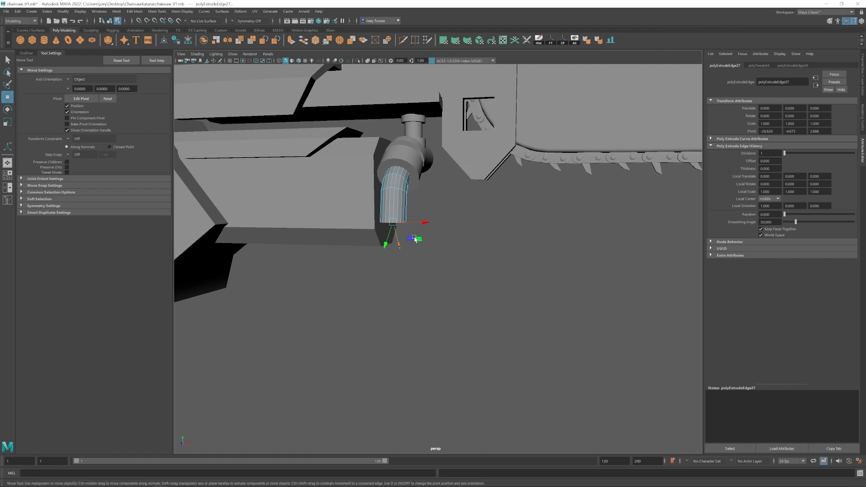
- Set the move axis to World and extrude the pipe's open end down and around a bend toward the grip
alt+drag(406, 249, 70, 80)
click(70, 80)
alt+middle_drag(436, 197, 443, 189)
key(e)
drag(444, 196, 422, 246)
key(w)
key(w)
key(e)
key(w)
key(e)
drag(426, 311, 407, 225)
key(r)
key(w)
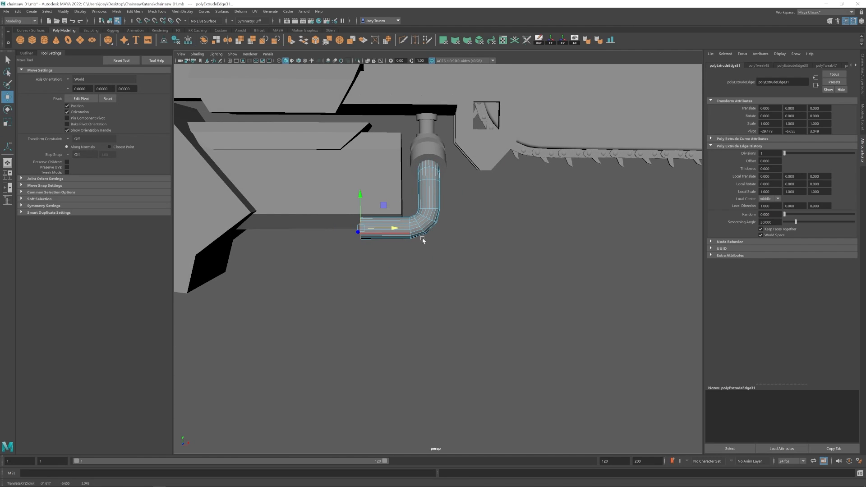
- Select the pipe's open end edges and extrude them in rotated segments to bend the pipe inward toward the horizontal block
scroll(423, 240, down, 2)
alt+middle_drag(422, 240, 455, 249)
drag(446, 245, 462, 284)
key(F8)
right_drag(424, 253, 423, 234)
scroll(409, 240, up, 2)
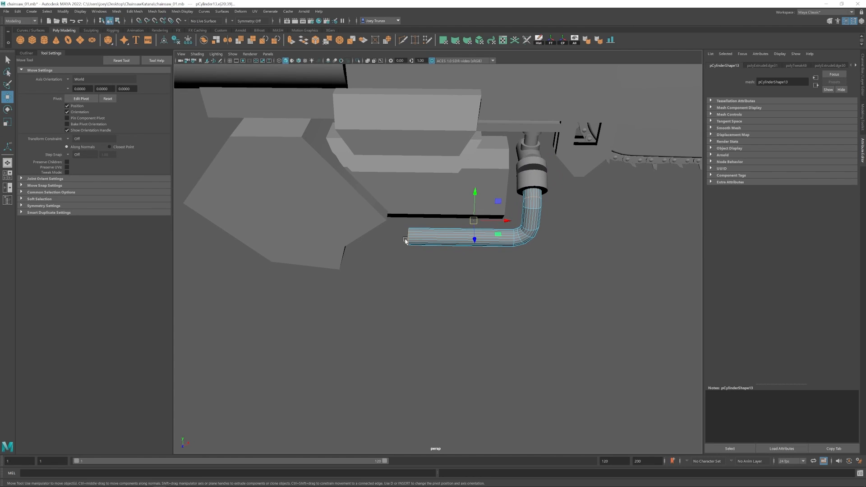
mouse_move(405, 244)
alt+mouse_down()
mouse_move(411, 228)
mouse_move(374, 271)
mouse_move(406, 257)
alt+mouse_up()
drag(450, 247, 442, 229)
key(ctrl+e)
key(e)
key(w)
key(ctrl+e)
key(e)
key(w)
key(ctrl+e)
click(453, 273)
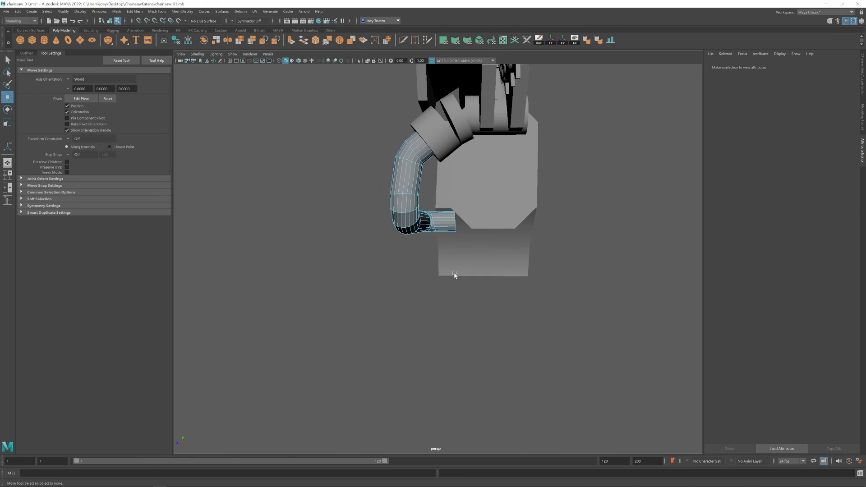
- Create a cube, scale it to 1.257 and place it at the pipe's inward end beneath the horizontal block
alt+drag(451, 273, 453, 261)
click(453, 261)
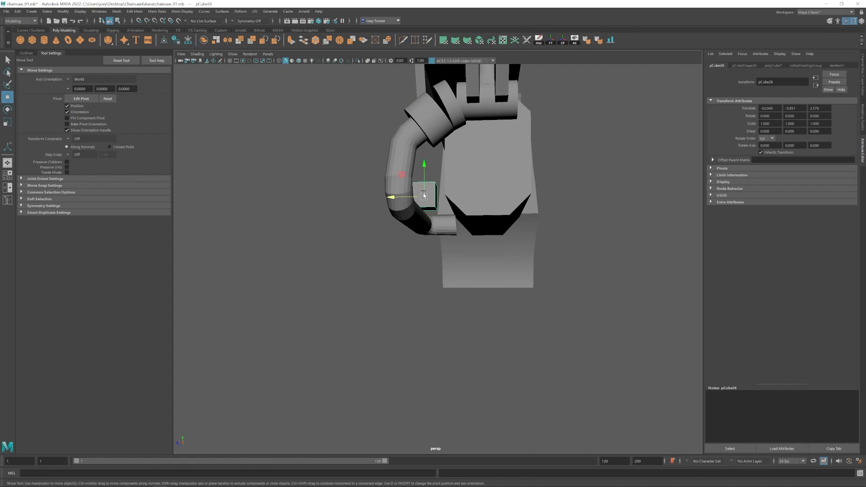
alt+drag(441, 203, 467, 255)
alt+drag(468, 255, 541, 227)
key(w)
drag(424, 198, 423, 195)
alt+drag(437, 209, 474, 188)
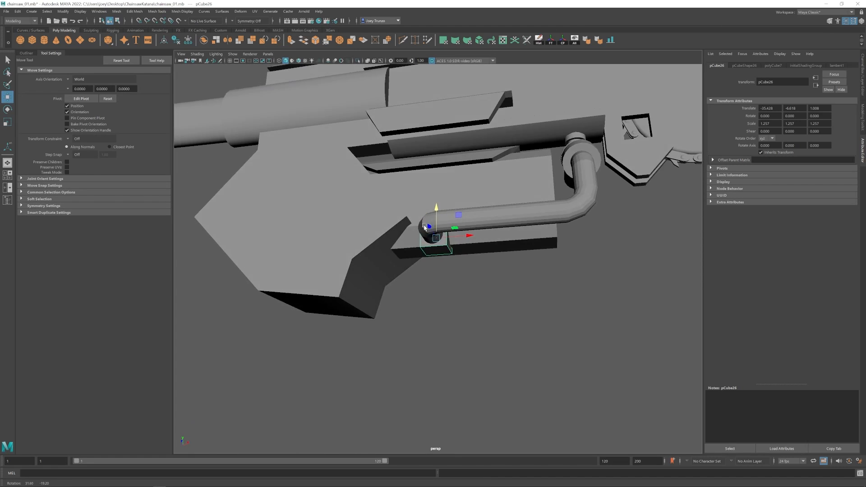
- Reposition the grip's vertices on the side facing the underside block
click(552, 265)
scroll(552, 265, down, 4)
alt+drag(552, 265, 518, 308)
alt+right_drag(518, 308, 447, 281)
alt+drag(447, 280, 438, 307)
click(399, 278)
click(410, 324)
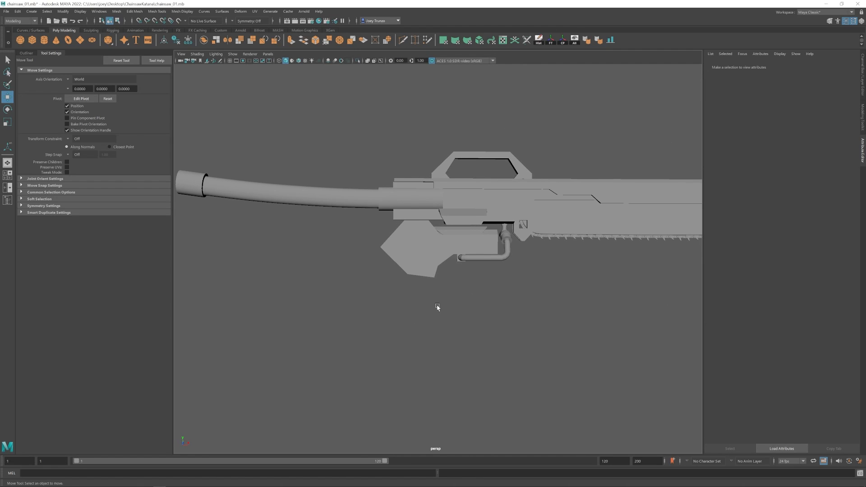
click(422, 260)
alt+drag(422, 259, 429, 244)
right_drag(431, 227, 397, 226)
drag(390, 290, 465, 247)
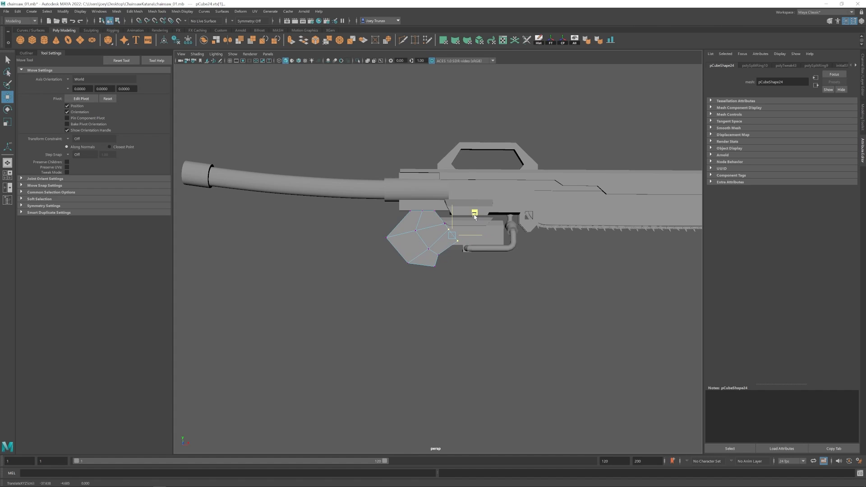
alt+drag(504, 226, 415, 302)
click(416, 302)
- Adjust the grip's top vertices just beneath the body
click(394, 259)
alt+drag(427, 273, 417, 218)
key(r)
click(366, 269)
alt+drag(366, 268, 433, 287)
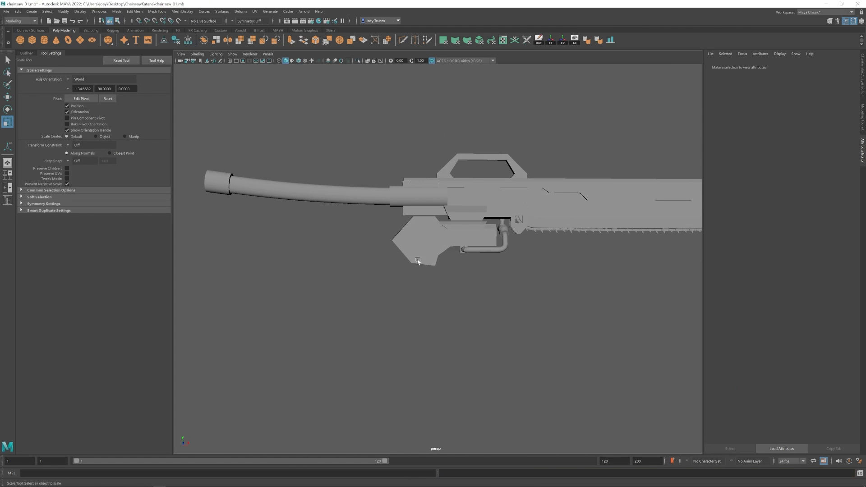
alt+right_drag(427, 263, 530, 312)
key(w)
click(406, 239)
key(F9)
drag(352, 199, 435, 225)
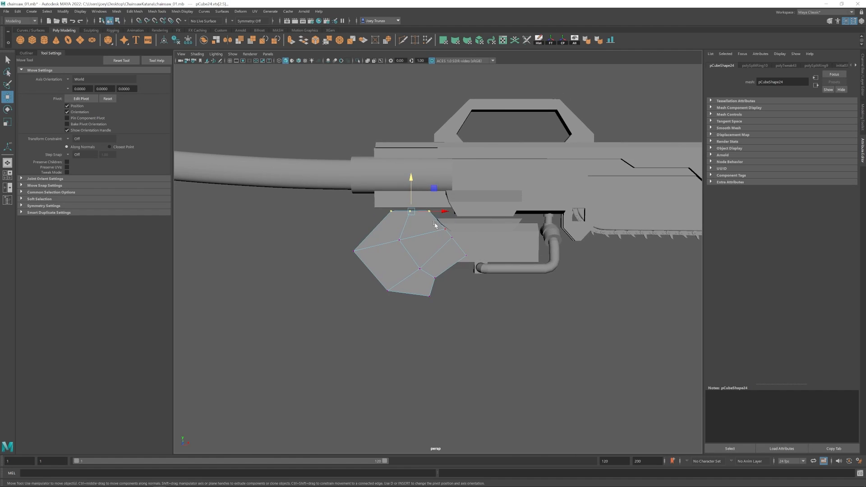
key(F8)
click(413, 314)
scroll(412, 314, down, 3)
alt+drag(415, 314, 412, 314)
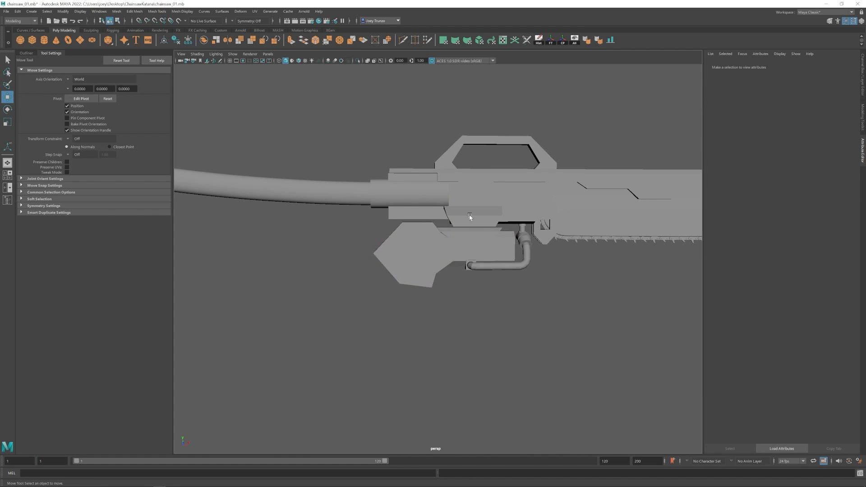
- Create a thin cube plate, scale it to about 5.4 and place it between the grip's top and the body
click(469, 217)
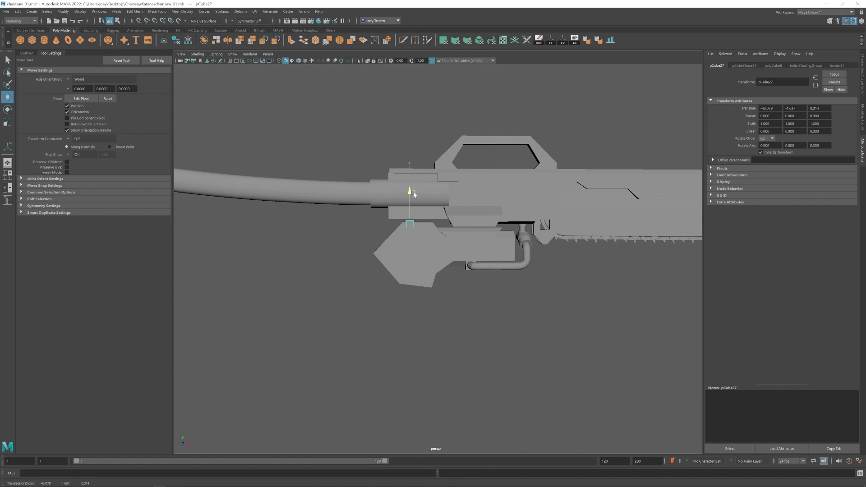
drag(413, 194, 413, 190)
key(r)
alt+drag(384, 192, 396, 238)
scroll(396, 239, up, 3)
key(w)
drag(396, 173, 394, 168)
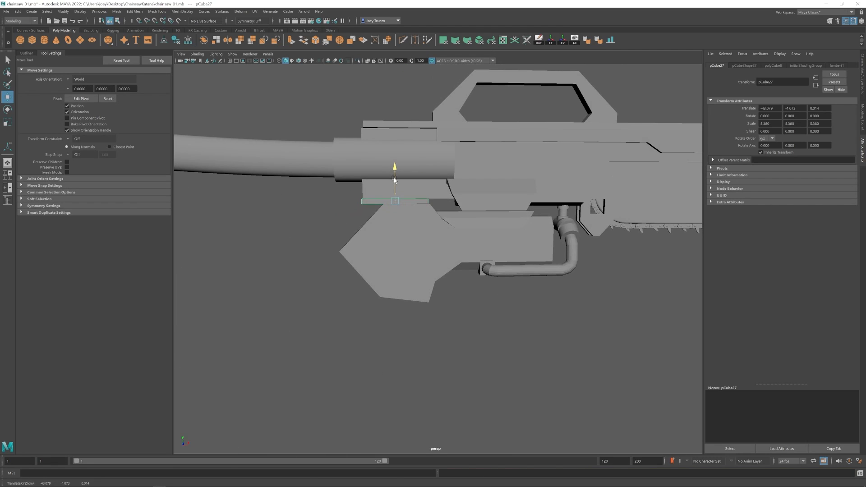
key(r)
key(f)
alt+right_drag(402, 191, 327, 253)
alt+drag(327, 254, 410, 245)
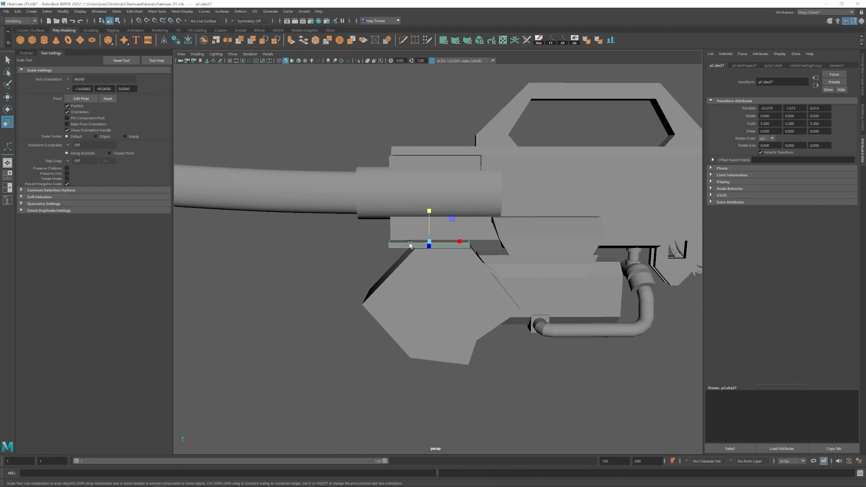
- Move the plate's end vertices inward to shorten it toward the width of the grip's top
key(w)
mouse_move(406, 243)
right_down()
mouse_move(377, 244)
mouse_move(389, 246)
right_up()
drag(412, 269, 376, 231)
drag(423, 240, 435, 241)
alt+drag(434, 241, 405, 214)
alt+middle_drag(405, 214, 369, 209)
drag(394, 224, 421, 249)
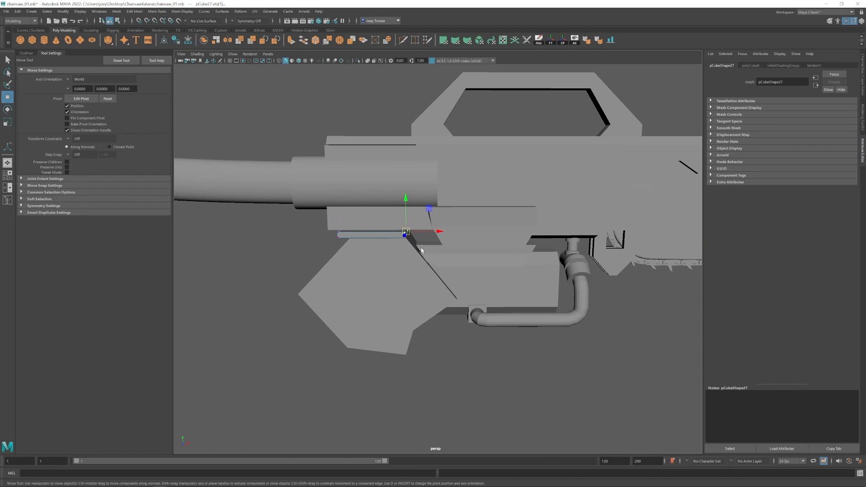
- Bevel two edges of the thin plate with a fraction of 0.5 and one segment
alt+right_drag(395, 235, 389, 215)
click(388, 239)
alt+drag(389, 239, 430, 250)
shift+click(430, 249)
key(ctrl+b)
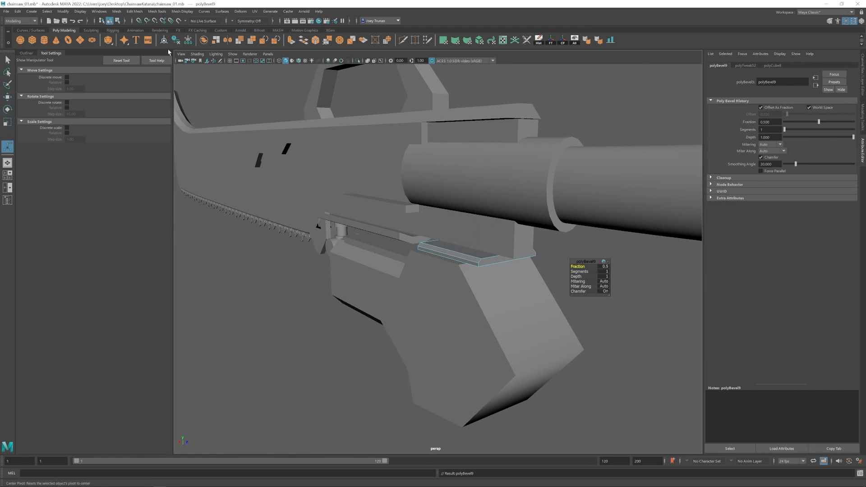
alt+drag(620, 253, 392, 235)
key(w)
alt+right_drag(392, 236, 421, 236)
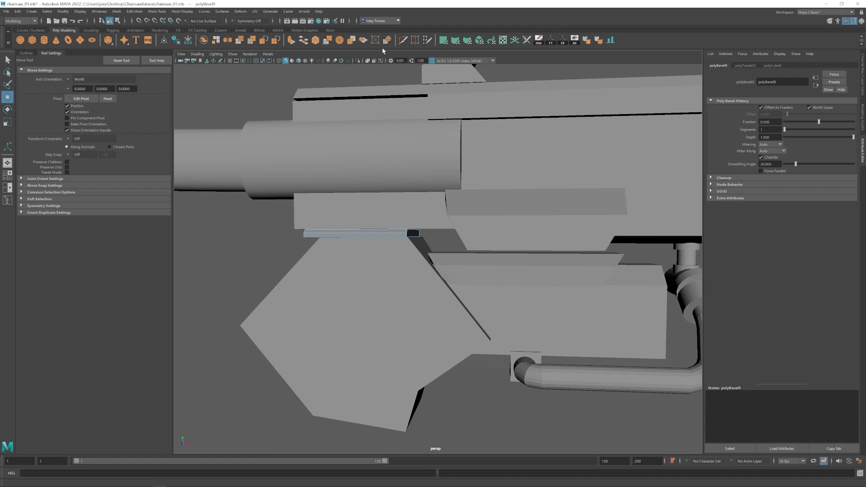
- Extend the plate toward the side block by extruding its open end edges, and fill the resulting hole
key(ctrl+shift+x)
alt+drag(421, 236, 453, 236)
key(w)
click(396, 250)
click(117, 12)
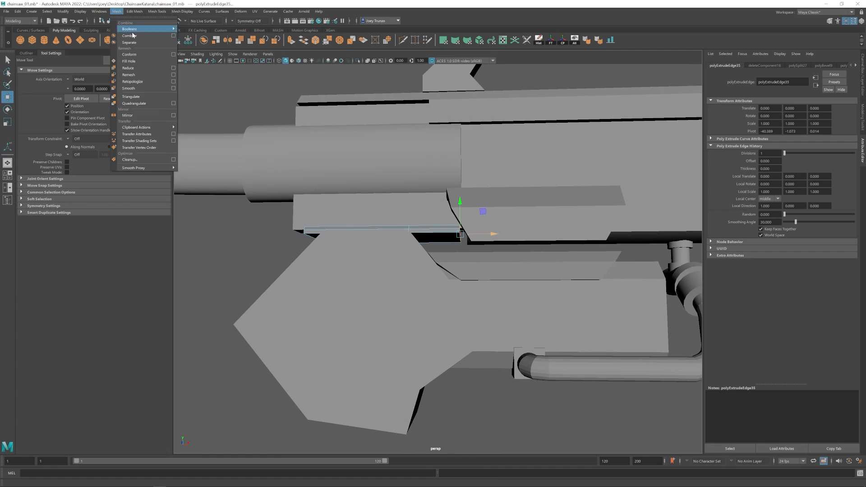
click(126, 61)
alt+right_drag(381, 236, 409, 235)
alt+drag(409, 235, 409, 235)
- Cut connecting edges into the plate's filled end with Multi-Cut and insert an edge loop across the extension
key(ctrl+shift+x)
click(429, 220)
key(w)
alt+right_drag(429, 221, 393, 234)
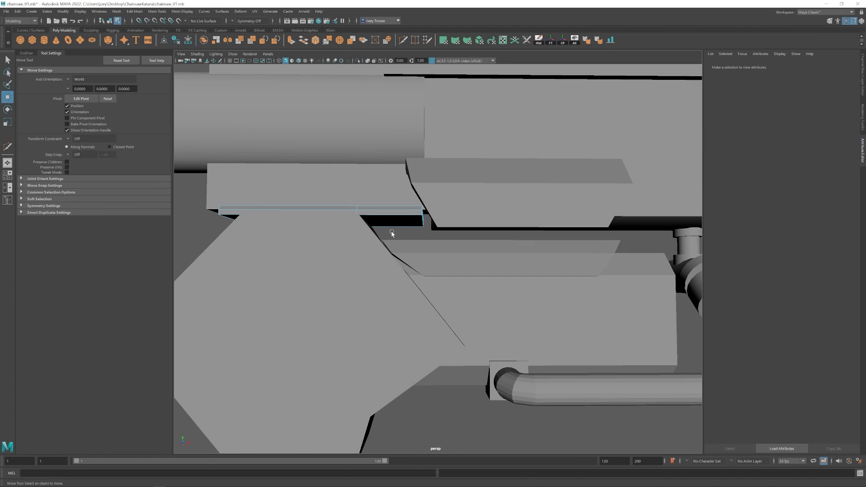
alt+drag(392, 234, 409, 254)
click(157, 12)
click(168, 62)
click(417, 219)
key(r)
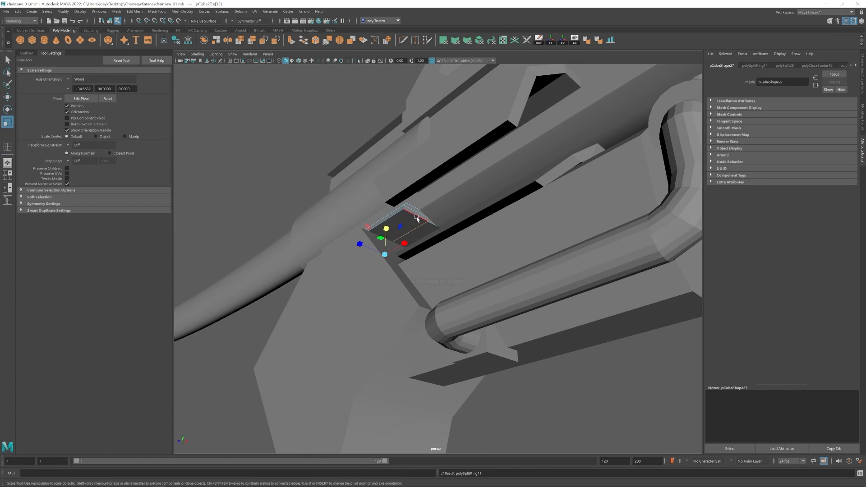
alt+drag(323, 230, 409, 248)
- Delete the plate extension's underside face and extrude the open border downward to the underside block
key(w)
click(405, 210)
alt+drag(404, 209, 398, 226)
double_click(469, 203)
key(ctrl+e)
key(w)
drag(408, 190, 408, 208)
alt+drag(413, 229, 422, 230)
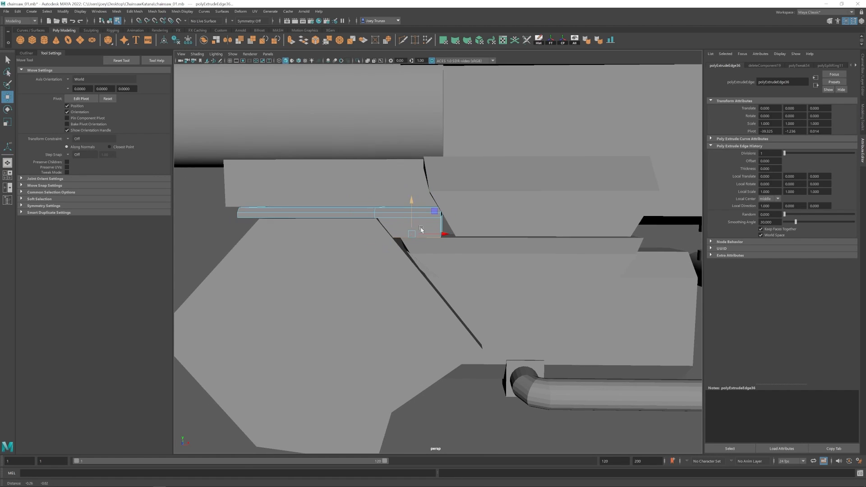
- Shift the plate's vertices at the start of its lowered section along X to align them with the grip's edge
right_drag(429, 230, 400, 230)
drag(390, 217, 414, 234)
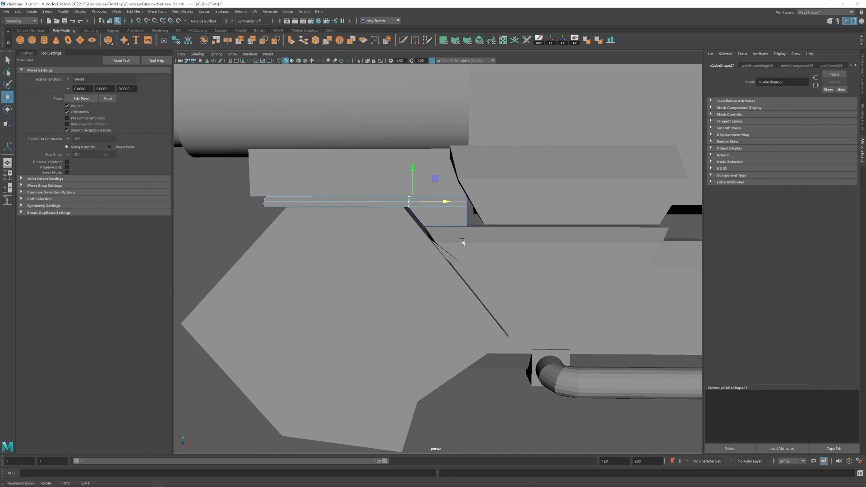
scroll(462, 243, down, 3)
right_drag(470, 234, 496, 212)
click(241, 356)
- Examine the plate and the neighbouring angled side block from several angles
alt+drag(375, 307, 442, 321)
scroll(448, 297, up, 6)
alt+drag(497, 316, 329, 312)
scroll(448, 298, down, 6)
scroll(384, 270, up, 6)
click(442, 215)
scroll(352, 235, down, 5)
alt+drag(264, 244, 379, 254)
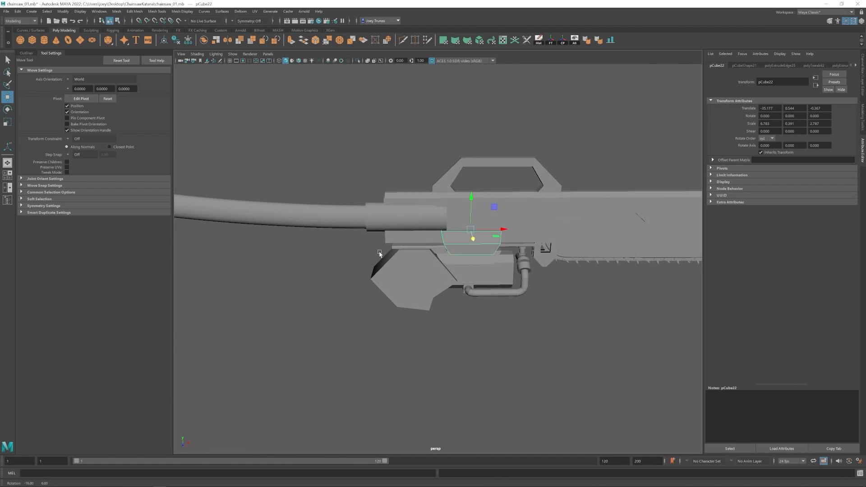
click(461, 333)
scroll(460, 333, down, 3)
scroll(460, 271, up, 6)
- Adjust the vertices at the handle-side end of the angled side block
click(478, 233)
right_drag(456, 228, 420, 214)
drag(412, 201, 448, 200)
scroll(391, 191, up, 3)
right_drag(479, 188, 505, 169)
click(514, 357)
alt+drag(473, 289, 496, 296)
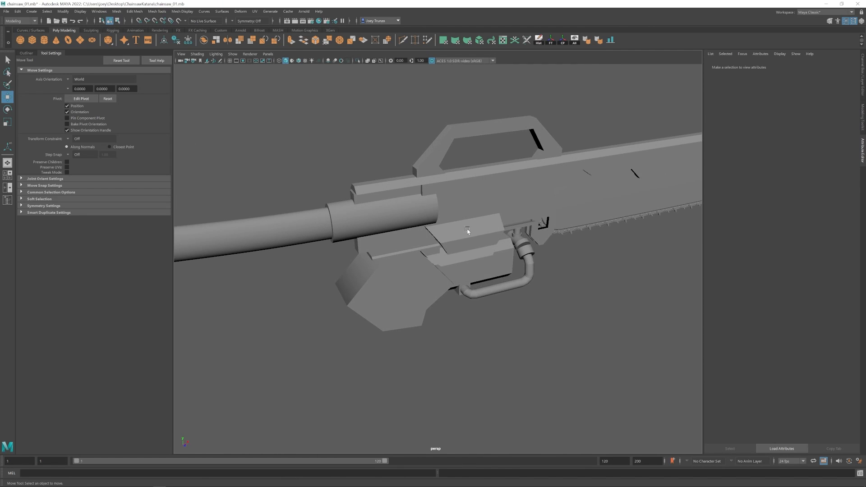
- Isolate the angled side block, pick its upper handle-side corner vertices and move them along X with the full model shown again
click(468, 230)
key(ctrl+1)
mouse_move(414, 235)
alt+mouse_down()
mouse_move(465, 252)
mouse_move(410, 226)
alt+mouse_up()
right_drag(408, 223, 375, 222)
alt+drag(379, 226, 327, 225)
scroll(437, 237, up, 3)
click(444, 230)
click(431, 209)
key(ctrl+1)
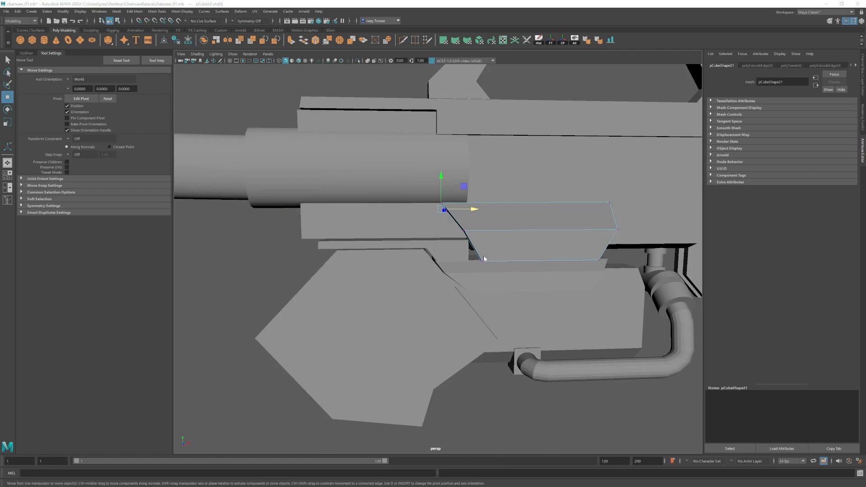
right_drag(484, 257, 503, 232)
scroll(479, 271, down, 5)
click(456, 328)
- Create a flat cube, scale it to 4.758 and place it above the grip's rear top corner
scroll(436, 290, down, 5)
alt+middle_drag(435, 290, 354, 289)
alt+drag(348, 302, 415, 286)
scroll(416, 286, up, 4)
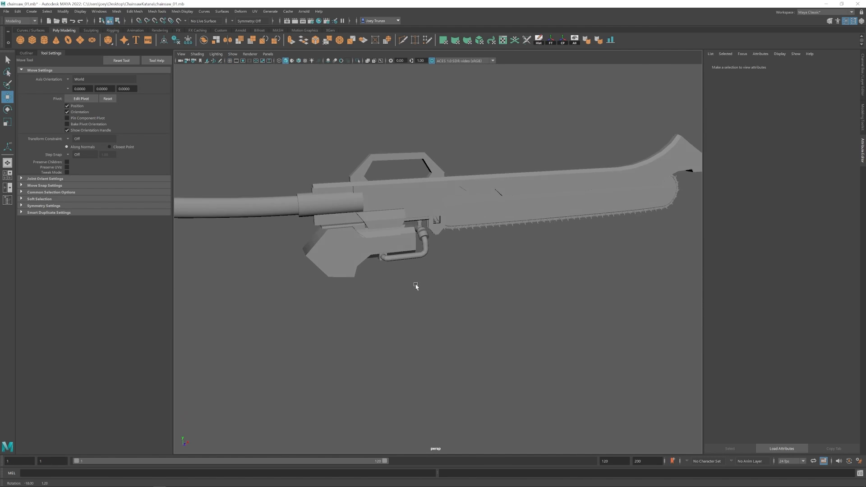
alt+middle_drag(361, 286, 404, 269)
alt+drag(404, 269, 431, 221)
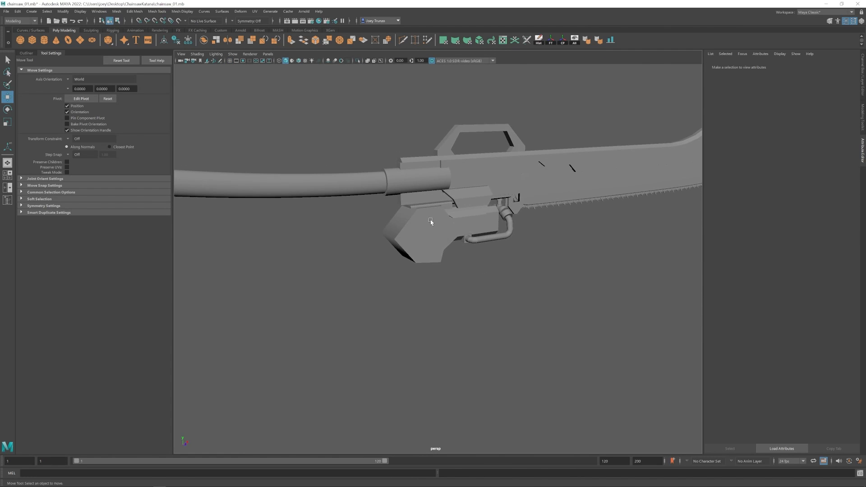
click(33, 40)
key(r)
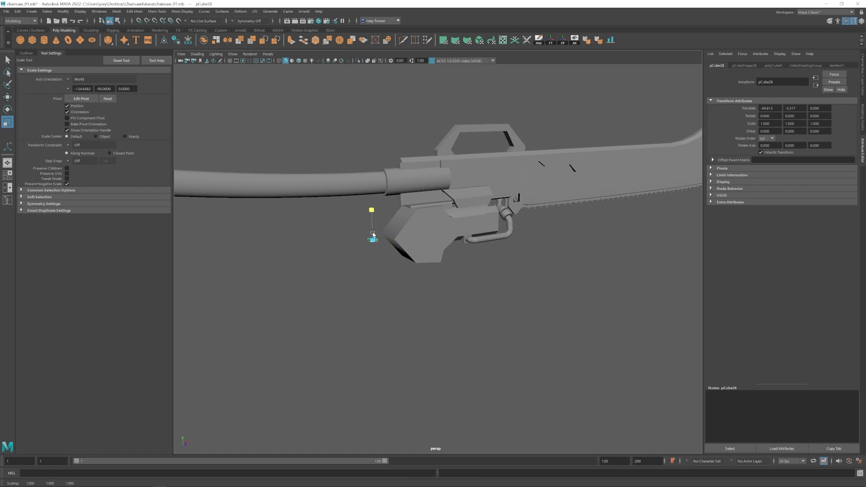
scroll(380, 235, up, 3)
drag(372, 240, 427, 221)
key(w)
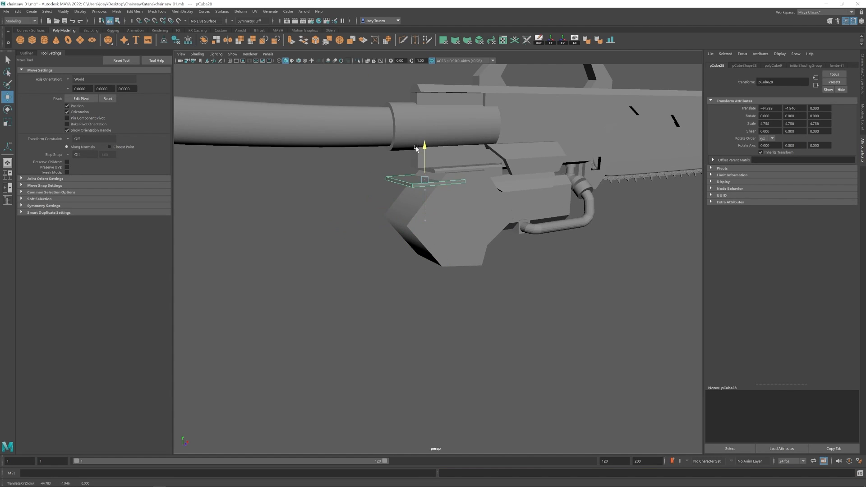
drag(416, 148, 416, 150)
- Rotate the flat cube to -25.515 on Z, scale it to 2.770 on X and 5.818 on Z, and fit it onto the grip
alt+drag(416, 153, 384, 159)
key(e)
drag(434, 183, 428, 215)
key(r)
alt+drag(428, 214, 499, 230)
alt+drag(499, 230, 445, 220)
key(w)
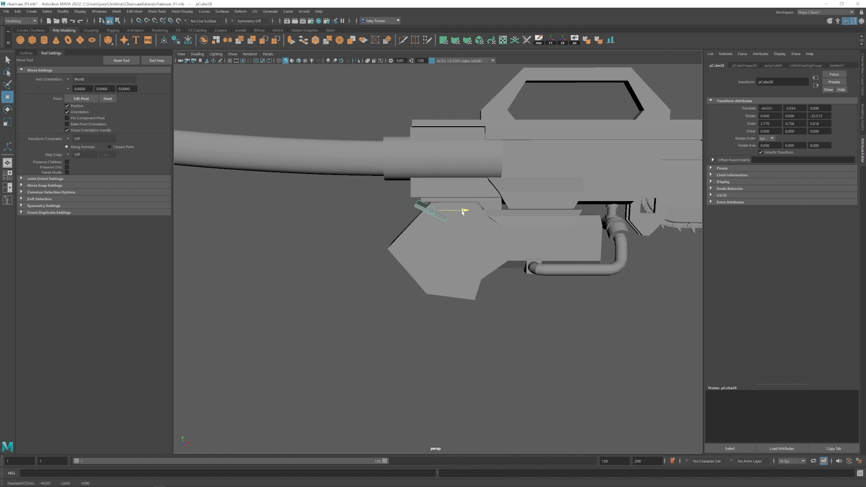
alt+drag(431, 174, 425, 205)
- Delete the tilted plate's rear end face and extrude its open border down and back behind the grip
right_drag(388, 194, 387, 223)
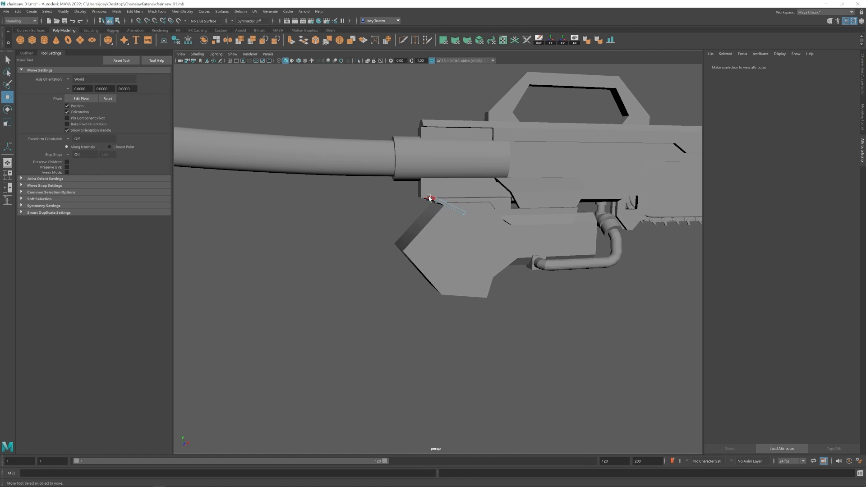
click(430, 200)
key(Delete)
double_click(425, 199)
key(ctrl+e)
alt+drag(435, 199, 420, 203)
key(w)
key(e)
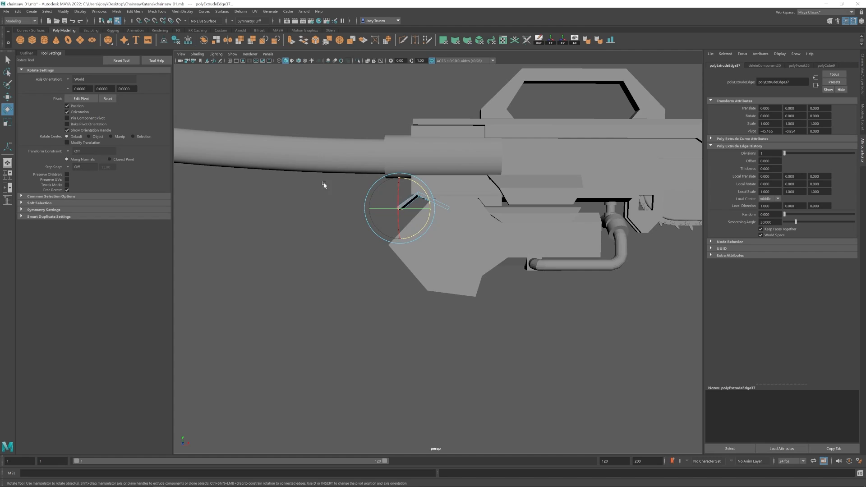
- Adjust the bent plate's edge loop and vertices so it angles around the grip's upper rear corner
alt+drag(324, 185, 356, 192)
key(q)
double_click(447, 206)
key(e)
key(w)
alt+drag(460, 221, 432, 223)
right_drag(438, 223, 399, 213)
drag(445, 217, 467, 240)
drag(479, 208, 417, 293)
key(e)
key(w)
- Fill the hole at the bent plate's open rear end
click(389, 217)
scroll(390, 219, down, 3)
click(424, 239)
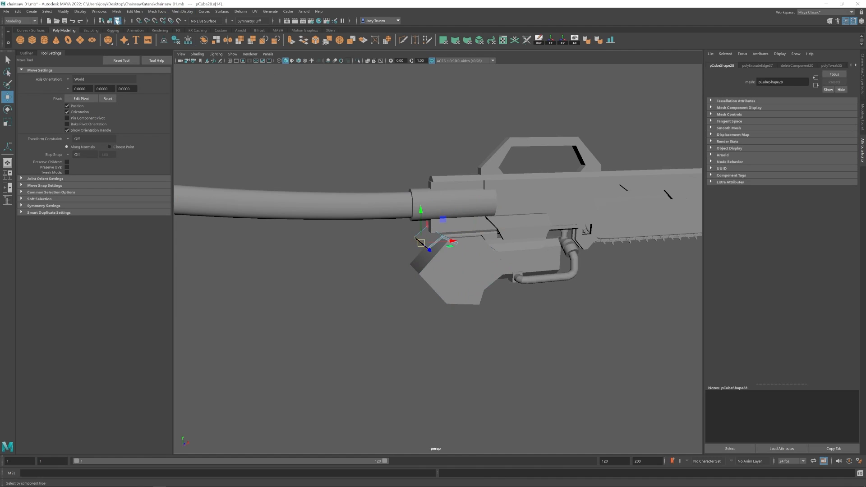
click(117, 12)
click(124, 63)
click(397, 253)
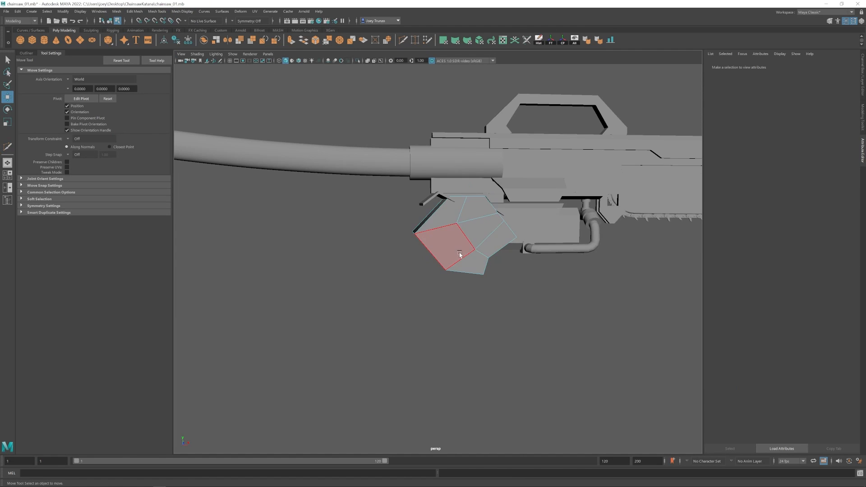
- Duplicate the bent pipe under the side block and place the copy beneath the original
mouse_move(460, 255)
alt+mouse_down()
mouse_move(458, 239)
mouse_move(408, 257)
mouse_move(448, 251)
alt+mouse_up()
scroll(458, 239, down, 4)
right_drag(448, 251, 469, 233)
click(495, 294)
scroll(544, 319, up, 3)
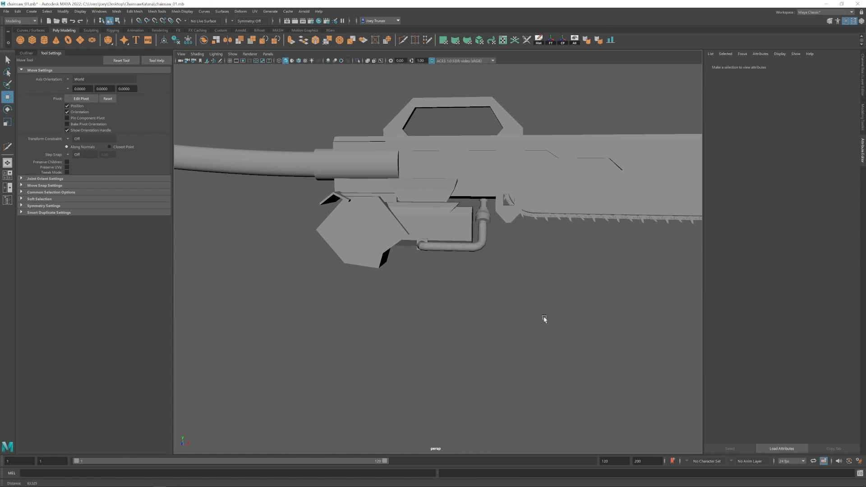
click(505, 205)
alt+drag(505, 206, 471, 235)
drag(469, 231, 510, 332)
scroll(464, 245, up, 3)
alt+middle_drag(510, 332, 474, 230)
alt+drag(473, 230, 418, 258)
- Freeze the copied pipe's transformations, create a duplicate mirrored on X and offset it toward the grip to form a U shape
click(417, 257)
click(17, 12)
click(50, 117)
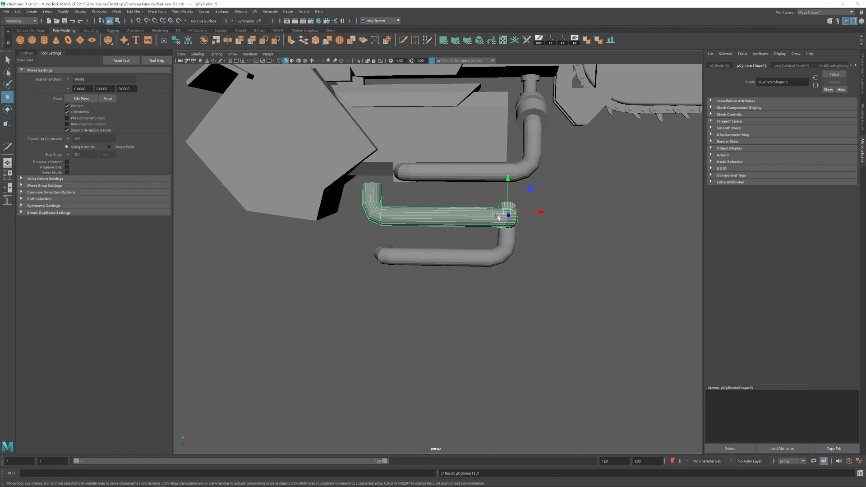
click(551, 41)
click(18, 11)
click(105, 120)
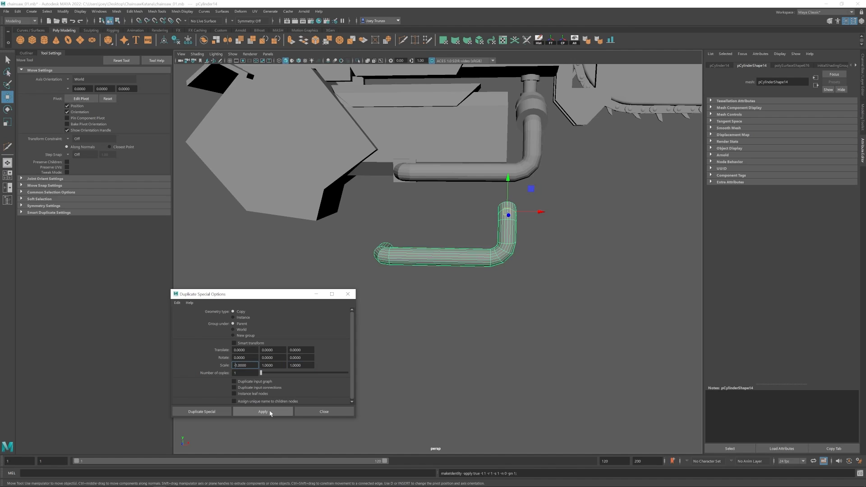
click(270, 413)
click(348, 294)
drag(541, 212, 386, 212)
- Delete the unneeded end bends of both copied pipes and trim their straight sections so a gap separates the open ends
click(497, 255)
key(F11)
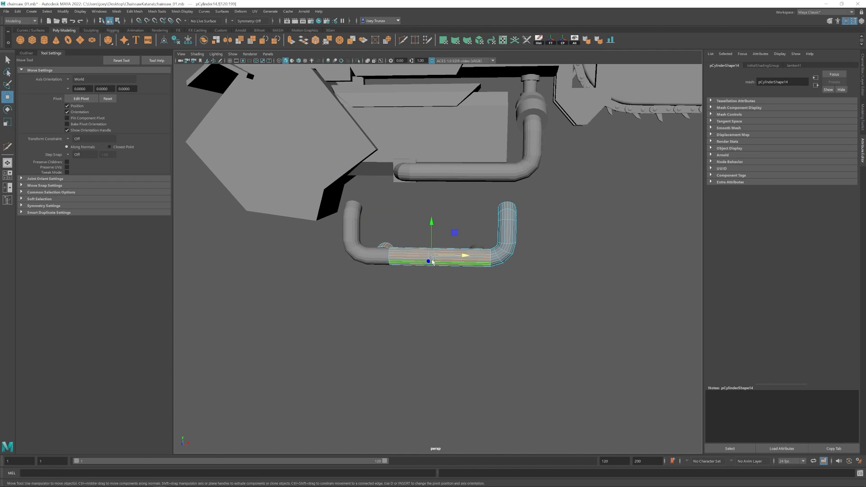
key(Delete)
key(F8)
click(387, 258)
key(F11)
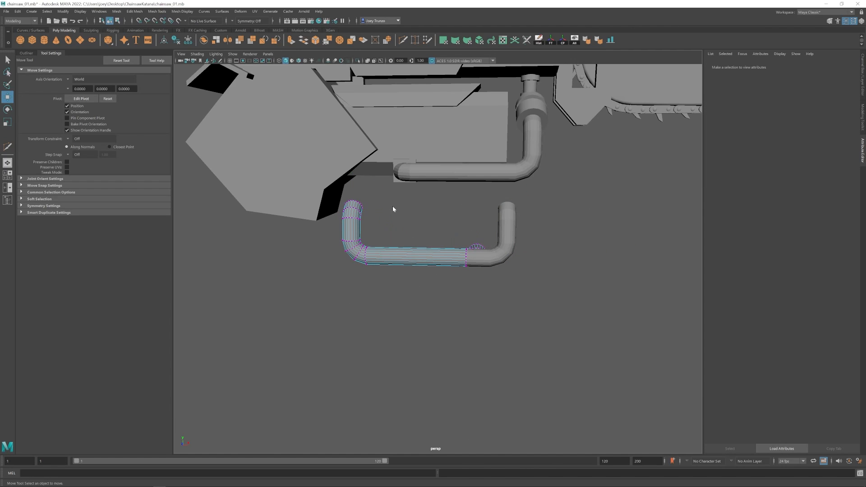
drag(411, 216, 540, 304)
- Combine the two pipe halves into one mesh
click(508, 238)
shift+click(393, 256)
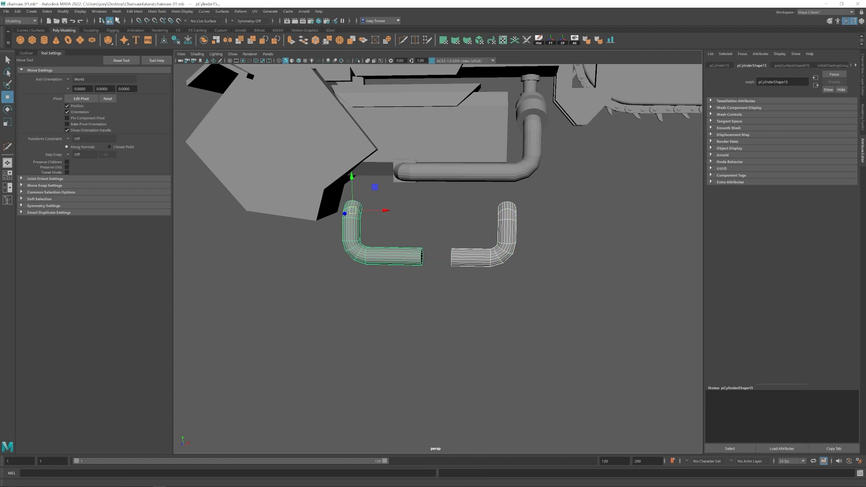
click(117, 12)
click(139, 68)
key(ctrl+z)
click(117, 12)
click(127, 35)
- Bridge the open borders of the two pipe halves and remove the extra edges from the joined straight section
key(F10)
double_click(423, 258)
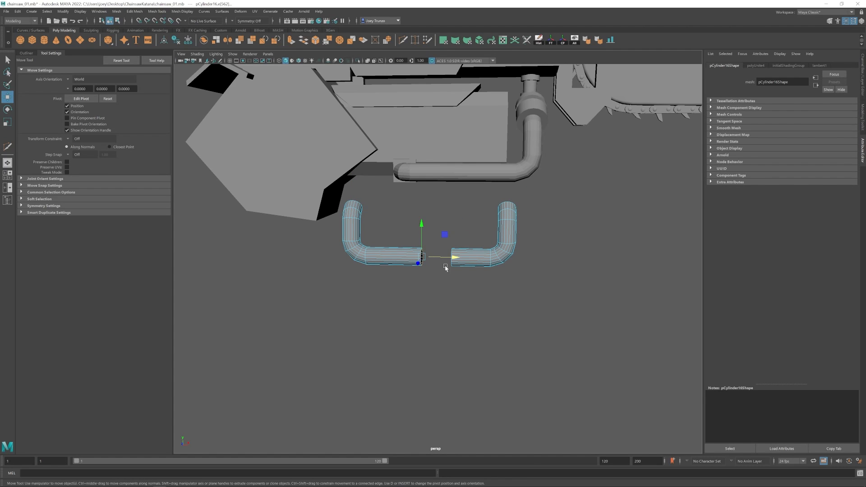
shift+double_click(452, 259)
click(135, 11)
click(155, 43)
key(ctrl+Delete)
key(w)
key(F8)
- Raise the U-shaped pipe and position it against the side block above the existing bent pipe
mouse_move(400, 257)
alt+mouse_down()
mouse_move(377, 267)
mouse_move(389, 252)
alt+mouse_up()
drag(390, 219, 389, 145)
alt+drag(391, 189, 456, 225)
alt+middle_drag(456, 225, 410, 249)
drag(455, 223, 474, 214)
- Remove the faces at the U-shaped pipe's front end and reposition the resulting open border
key(F11)
shift+drag(474, 214, 549, 248)
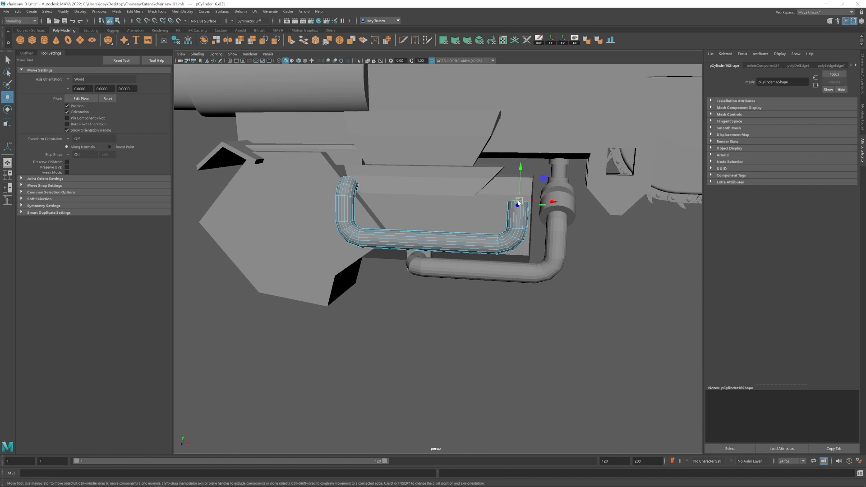
double_click(518, 203)
key(e)
alt+drag(518, 203, 464, 229)
key(r)
key(w)
drag(513, 188, 389, 249)
key(F8)
- Shorten the U-shaped pipe by moving its rear bend forward, and adjust the height of the rear arm's end
alt+drag(388, 248, 456, 226)
key(F9)
drag(373, 198, 451, 283)
mouse_move(443, 239)
mouse_down()
mouse_move(477, 237)
mouse_move(455, 232)
mouse_up()
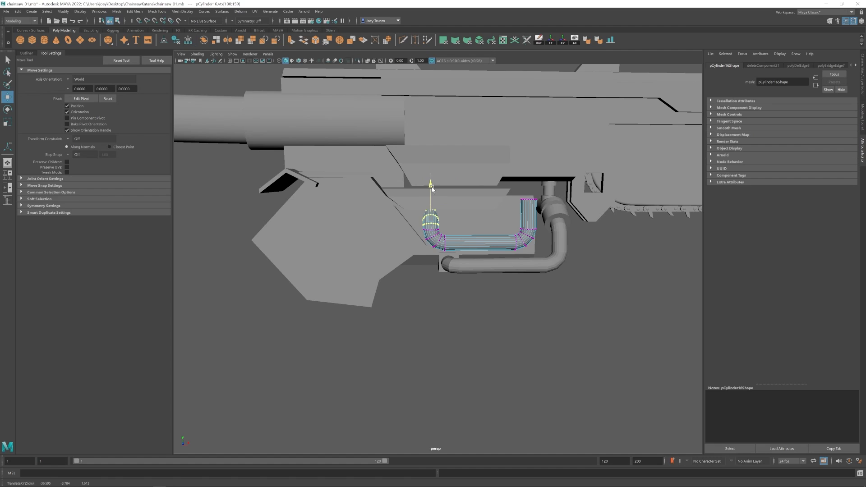
drag(432, 187, 432, 185)
alt+drag(432, 185, 418, 270)
key(F8)
click(418, 310)
- Fill the hole at the U-shaped pipe's open end
scroll(418, 310, down, 5)
alt+drag(418, 311, 467, 266)
scroll(434, 293, up, 5)
click(459, 220)
mouse_move(460, 220)
alt+mouse_down()
mouse_move(448, 225)
mouse_move(485, 254)
mouse_move(451, 199)
mouse_move(402, 216)
mouse_move(452, 231)
alt+mouse_up()
key(r)
key(w)
key(F10)
double_click(408, 225)
click(120, 12)
click(129, 61)
alt+right_drag(452, 230, 393, 271)
key(F8)
click(389, 329)
- Insert two edge loops across the trapezoidal plate above the U-shaped pipe
alt+drag(389, 328, 462, 310)
alt+right_drag(463, 310, 510, 314)
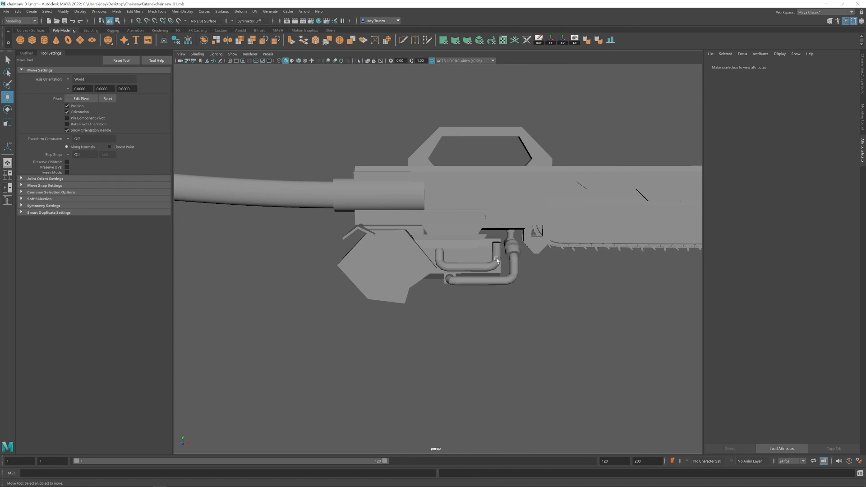
alt+drag(496, 258, 490, 254)
alt+right_drag(451, 253, 492, 253)
click(468, 219)
alt+drag(467, 219, 476, 241)
shift+right_drag(476, 241, 317, 161)
click(459, 211)
key(w)
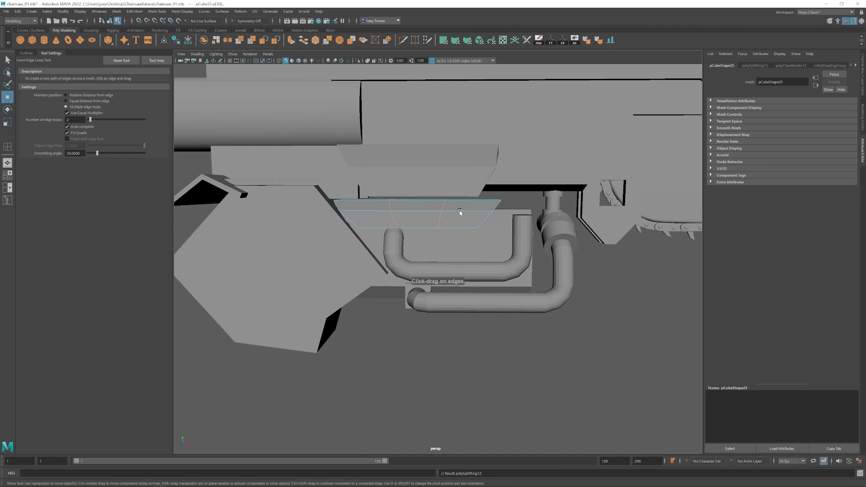
- Extrude the lower edge of the trapezoidal plate's front section downward and move its front vertices to square off the end
alt+drag(459, 212, 454, 225)
click(458, 220)
shift+drag(459, 189, 460, 207)
key(F9)
mouse_move(469, 226)
alt+mouse_down()
mouse_move(490, 242)
mouse_move(466, 241)
mouse_move(471, 226)
mouse_move(483, 225)
alt+mouse_up()
click(471, 225)
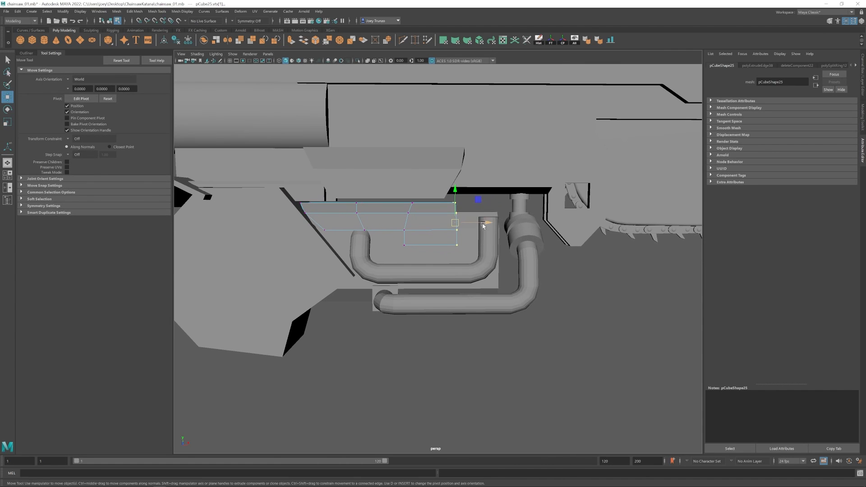
click(408, 265)
key(F8)
click(446, 247)
alt+drag(407, 265, 478, 280)
scroll(398, 290, down, 5)
click(398, 290)
click(412, 260)
key(r)
scroll(437, 241, up, 2)
drag(445, 244, 382, 269)
key(ctrl+z)
key(ctrl+z)
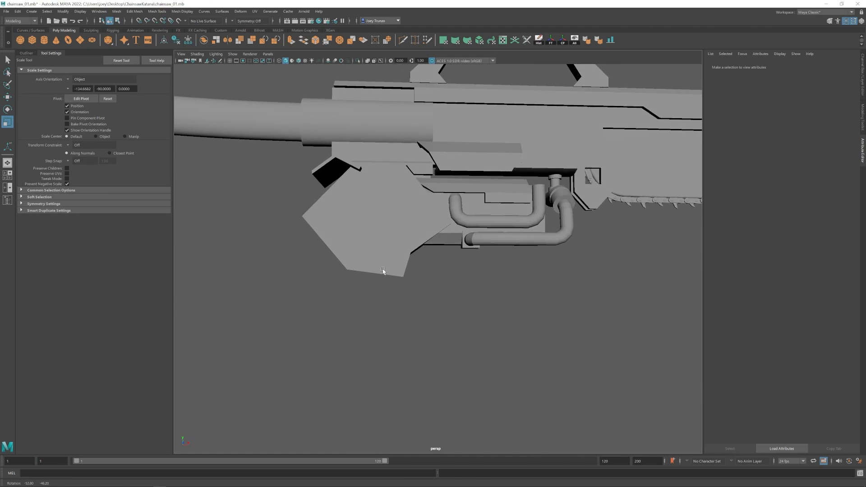
- Move the grip's rear corner vertices forward to narrow its profile
scroll(398, 259, down, 3)
key(w)
click(387, 250)
right_drag(387, 251, 361, 251)
drag(357, 230, 377, 249)
drag(390, 216, 427, 247)
click(533, 368)
key(ctrl+z)
key(ctrl+z)
- Raise the grip's bottom vertices and adjust its front lower corner to make the grip shallower
alt+middle_drag(410, 264, 430, 242)
drag(444, 252, 445, 251)
alt+middle_drag(444, 252, 435, 252)
drag(442, 225, 435, 210)
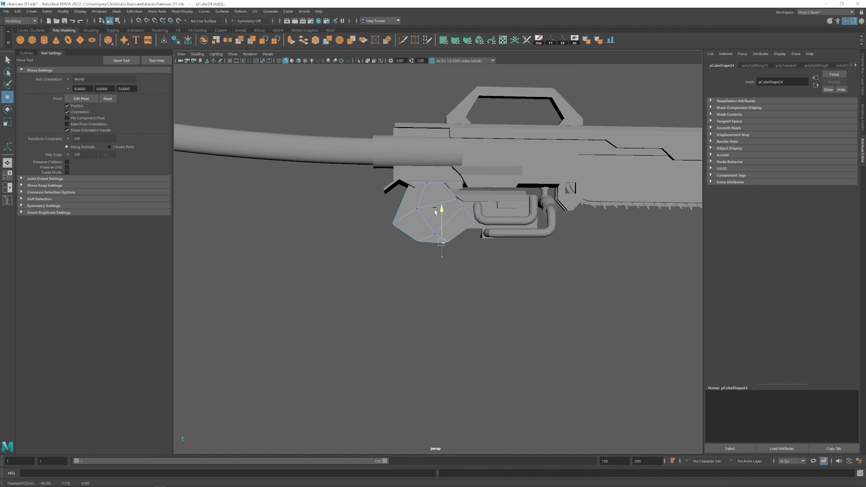
alt+right_drag(433, 222, 469, 237)
alt+middle_drag(469, 237, 445, 261)
drag(445, 262, 463, 213)
alt+middle_drag(463, 213, 434, 212)
drag(453, 214, 440, 230)
drag(464, 201, 461, 207)
drag(419, 254, 434, 207)
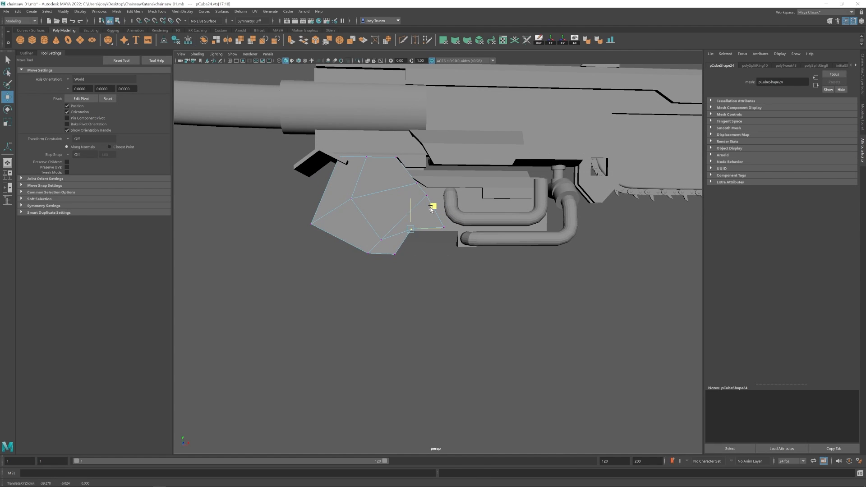
right_drag(434, 208, 470, 189)
click(483, 285)
alt+right_drag(484, 284, 363, 262)
alt+middle_drag(364, 263, 411, 287)
alt+drag(470, 240, 389, 232)
alt+right_drag(389, 232, 437, 231)
right_drag(455, 217, 427, 218)
drag(431, 235, 443, 224)
alt+right_drag(444, 224, 479, 225)
right_drag(470, 201, 469, 228)
click(453, 206)
shift+click(478, 199)
alt+drag(478, 199, 485, 194)
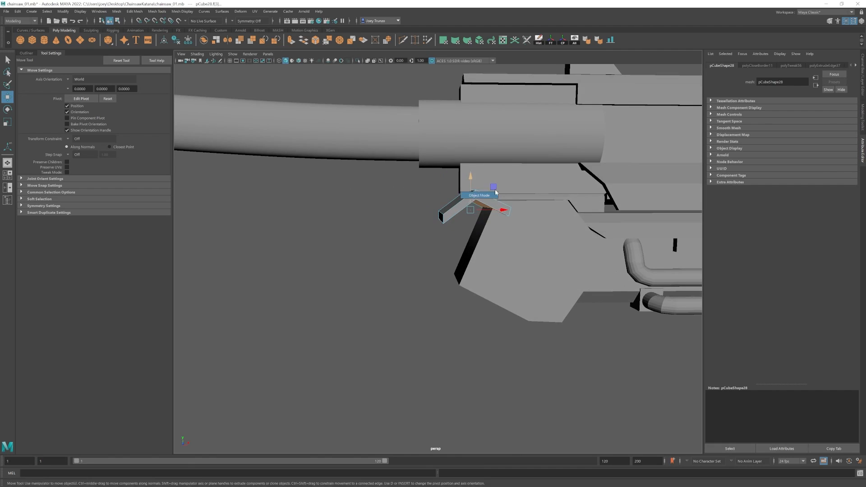
alt+right_drag(470, 253, 415, 267)
click(415, 267)
key(ctrl+z)
key(ctrl+z)
key(ctrl+z)
key(ctrl+z)
click(415, 267)
- Add a box behind the grip, scale it into a connecting bar of about 9.45 × 1.48 × 1.48 and lower it to Y -2.809
alt+drag(416, 266, 414, 312)
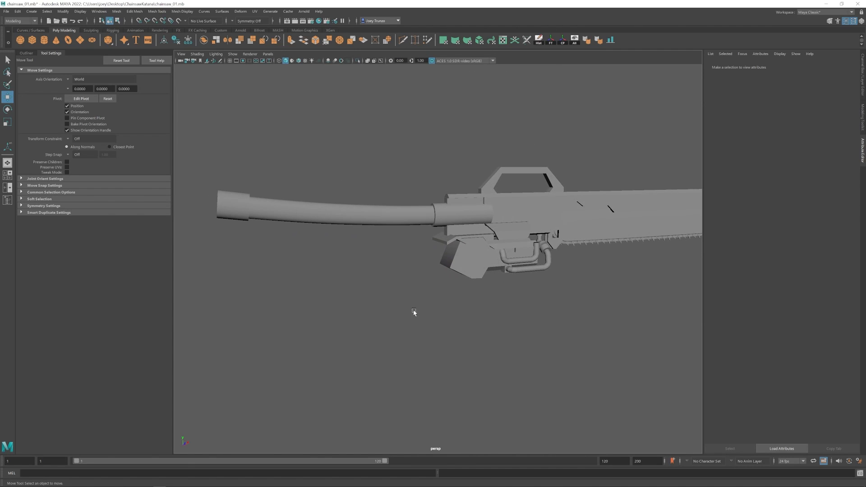
click(443, 258)
key(r)
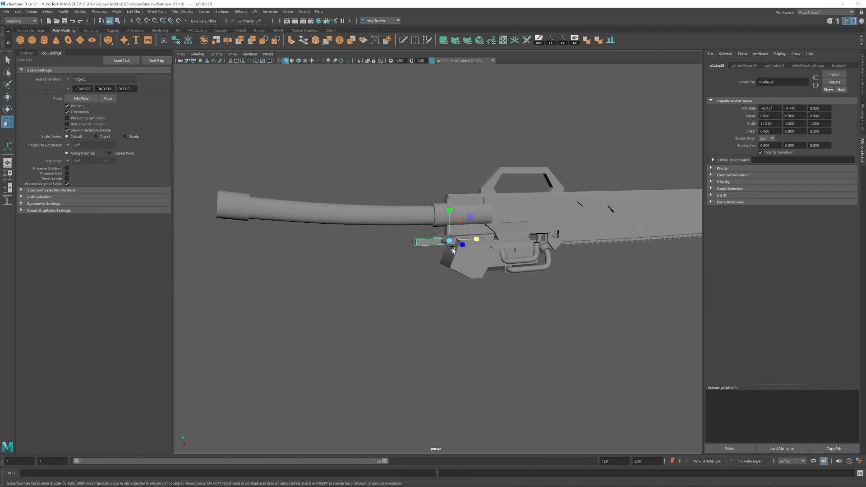
alt+drag(470, 245, 452, 216)
key(w)
key(ctrl+z)
key(ctrl+z)
key(ctrl+z)
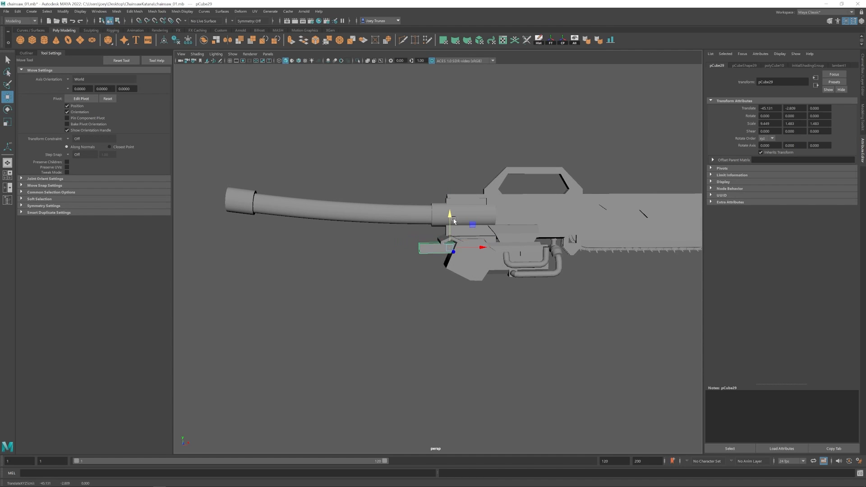
click(410, 274)
click(435, 249)
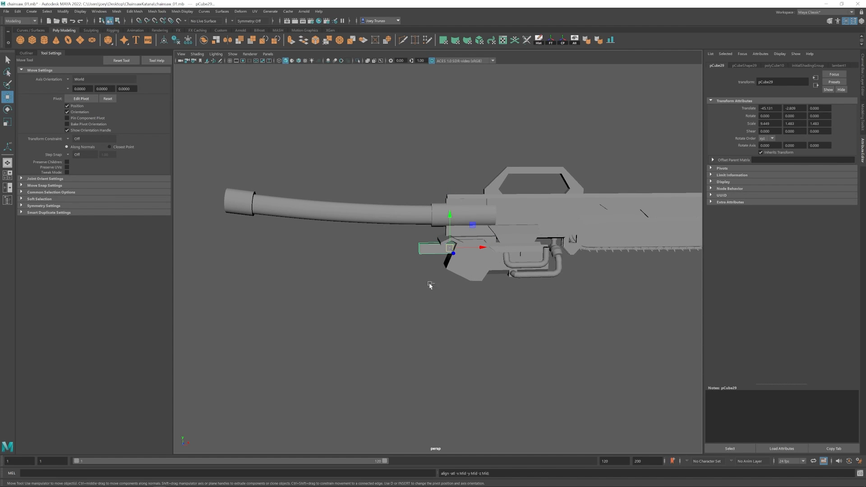
- Add a cube block scaled to about 3.66 and position it at the rear end of the connecting bar
shift+click(435, 249)
key(r)
mouse_move(450, 248)
mouse_down()
mouse_move(466, 249)
mouse_move(446, 250)
mouse_up()
key(w)
scroll(418, 284, down, 1)
alt+middle_drag(418, 285, 429, 238)
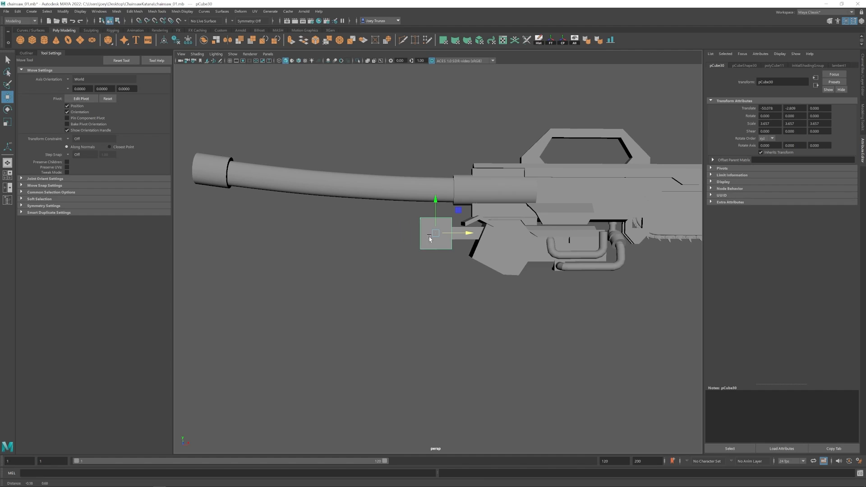
key(r)
drag(466, 233, 469, 233)
key(w)
click(420, 269)
scroll(445, 244, down, 2)
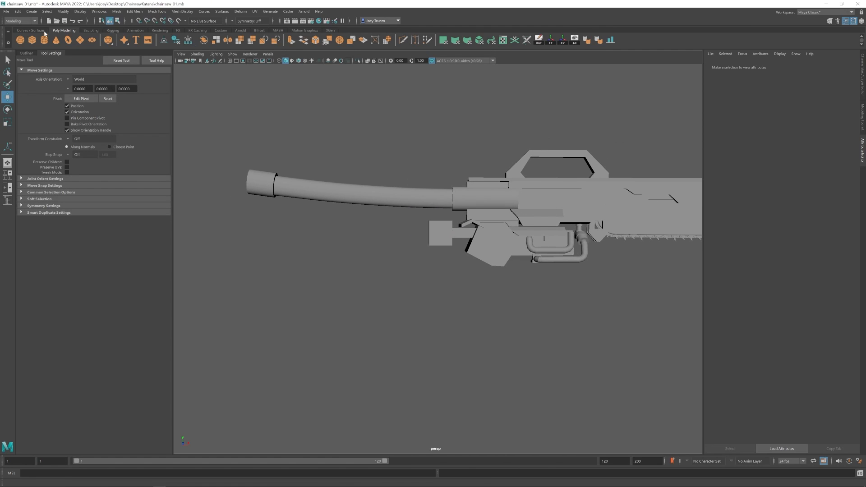
- Create a cylinder, rotate it -90 degrees in Z and fit it as a collar against the rear of the cube block
click(447, 226)
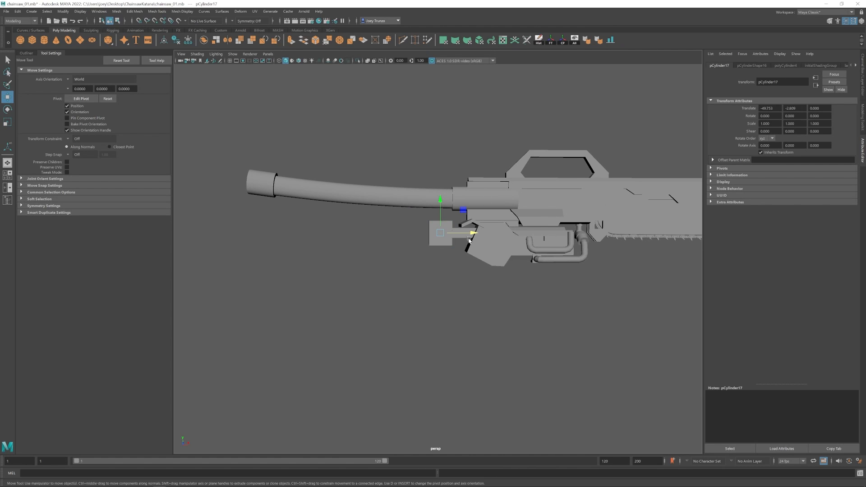
key(e)
drag(469, 239, 418, 232)
key(r)
key(w)
mouse_move(443, 233)
mouse_down()
mouse_move(456, 233)
mouse_move(432, 232)
mouse_move(437, 223)
mouse_up()
key(r)
scroll(440, 231, up, 2)
key(w)
key(r)
key(w)
drag(452, 222, 454, 223)
- Duplicate the collar as a thinner, longer rod behind it and scale the original collar to 1.223 × 0.515 × 1.223
key(ctrl+d)
key(r)
drag(426, 223, 442, 223)
key(w)
click(428, 226)
key(r)
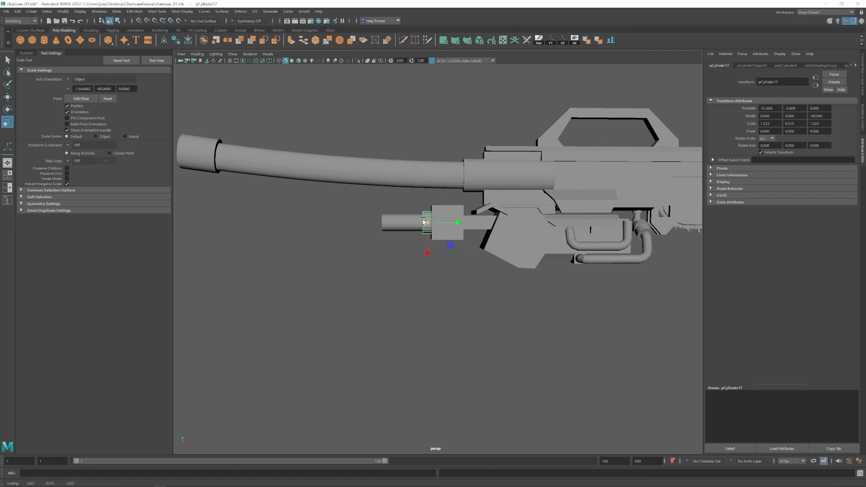
- Move the thin rod's rear end vertices forward to shorten it into a stub neck behind the collar
click(405, 225)
key(w)
alt+middle_drag(399, 226, 408, 226)
drag(391, 205, 411, 244)
scroll(458, 226, up, 3)
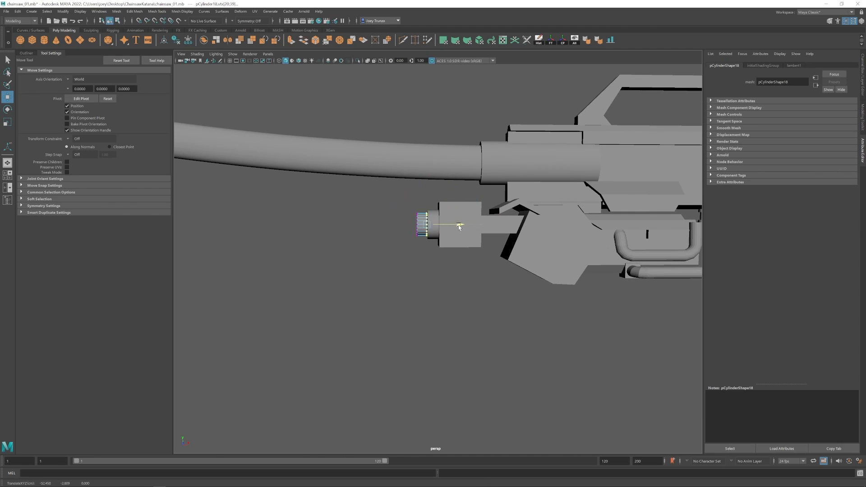
click(398, 286)
- Duplicate the collar onto the rear end of the stub neck and scale its rear edge ring outward into a flare
click(434, 227)
alt+middle_drag(443, 229, 457, 230)
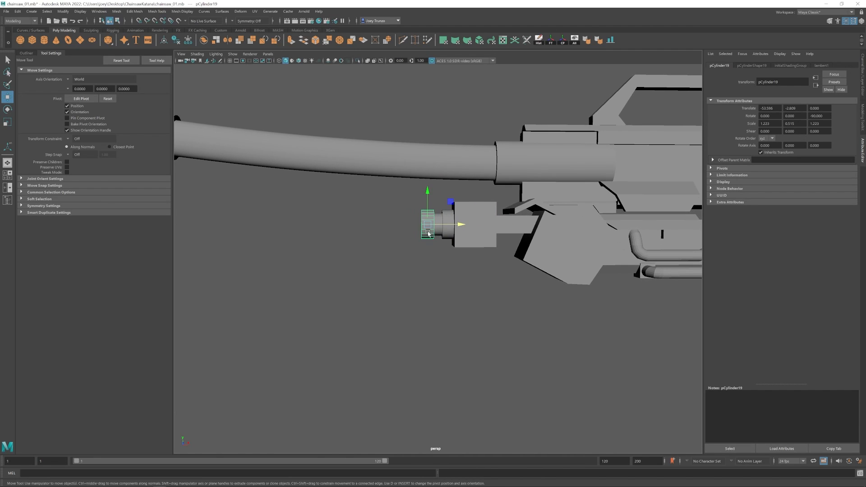
key(F9)
mouse_move(430, 203)
mouse_down()
mouse_move(441, 243)
mouse_move(427, 227)
mouse_move(450, 223)
mouse_move(422, 210)
mouse_up()
key(r)
key(w)
key(r)
key(w)
drag(405, 263, 427, 199)
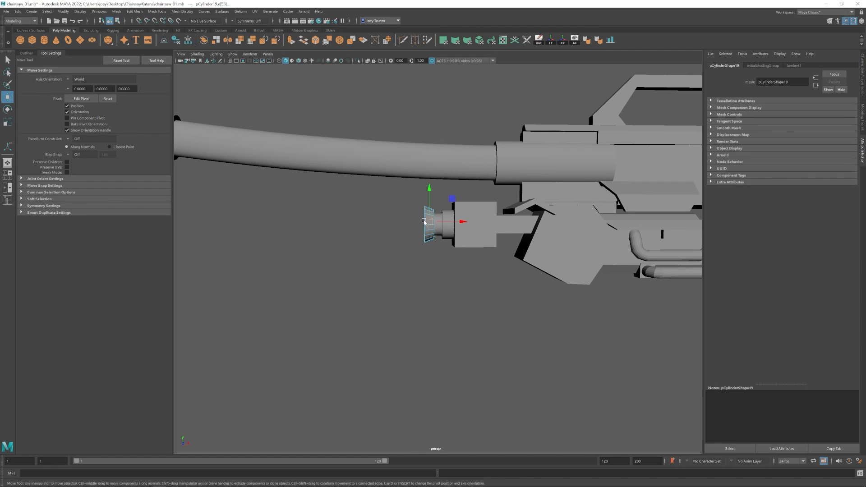
- Extrude the flared ring's rear edges backward to form a straight rim
alt+drag(413, 257, 415, 255)
shift+drag(472, 232, 462, 233)
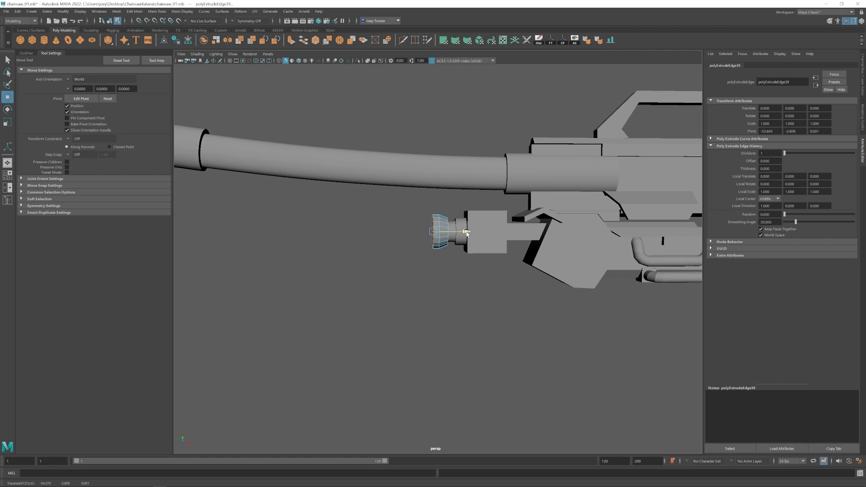
key(F8)
click(390, 279)
- Duplicate the neck cylinder and stretch it into a long rod placed behind the flared collar
alt+right_drag(390, 280, 357, 282)
click(468, 236)
key(ctrl+d)
drag(489, 238, 509, 238)
key(r)
key(w)
drag(482, 238, 461, 229)
scroll(416, 237, up, 3)
- Duplicate the rod as a narrower neck scaled 0.773 × 3.077 × 0.773 at its front end, and move both toward the flared collar
key(ctrl+d)
key(r)
key(w)
key(r)
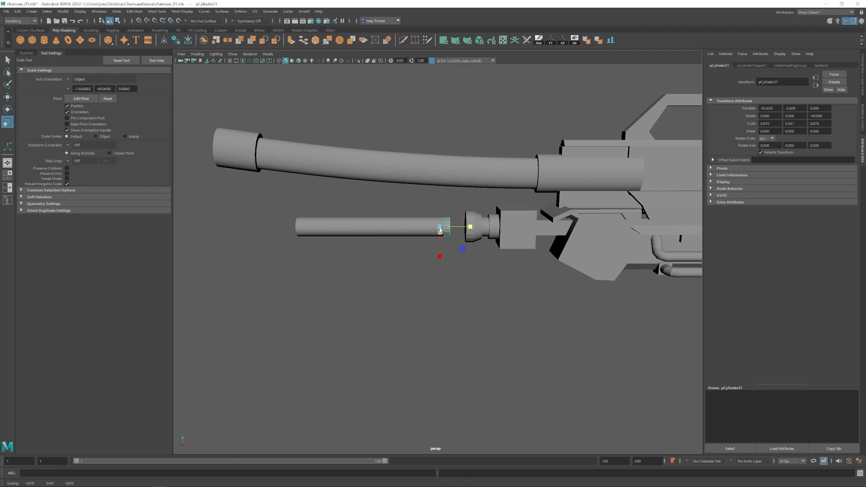
key(w)
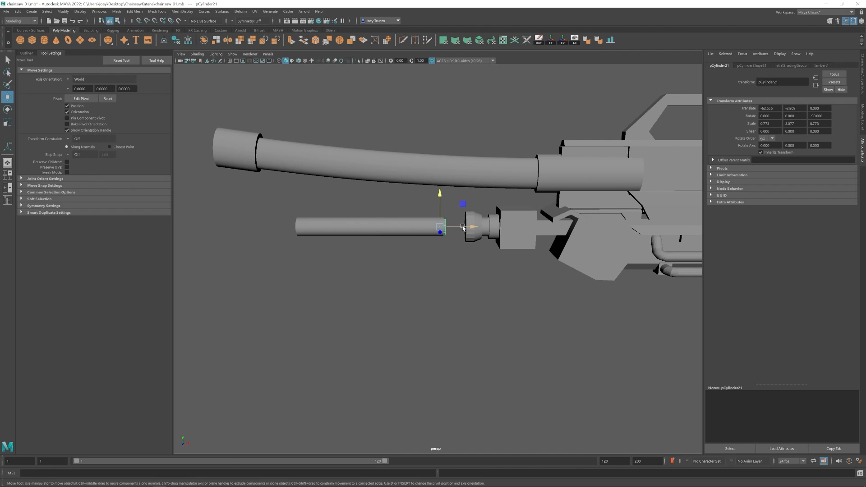
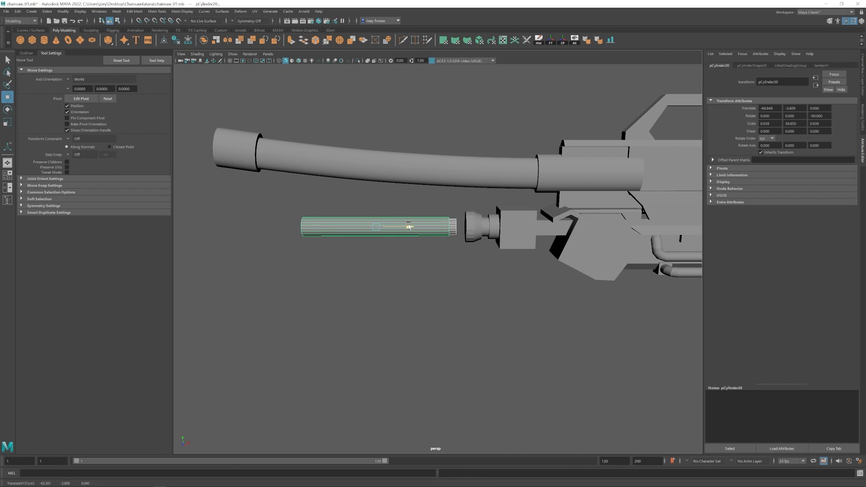
drag(409, 226, 405, 227)
- Duplicate the collar beside the cube block and scale it to cover the joint between the long rod's neck and the flare
click(495, 226)
key(r)
key(w)
drag(488, 227, 456, 229)
key(r)
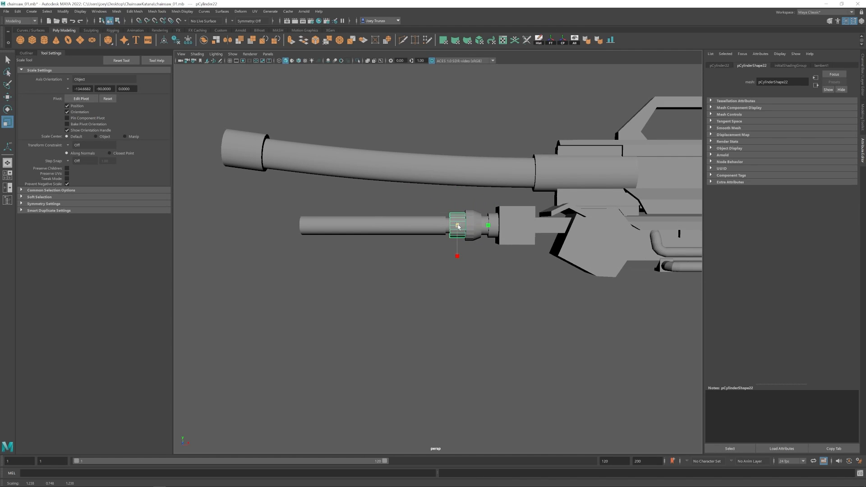
alt+middle_drag(464, 227, 471, 226)
- Group the long rod, center its pivot and scale it up into a thicker tube
drag(428, 203, 449, 229)
key(ctrl+g)
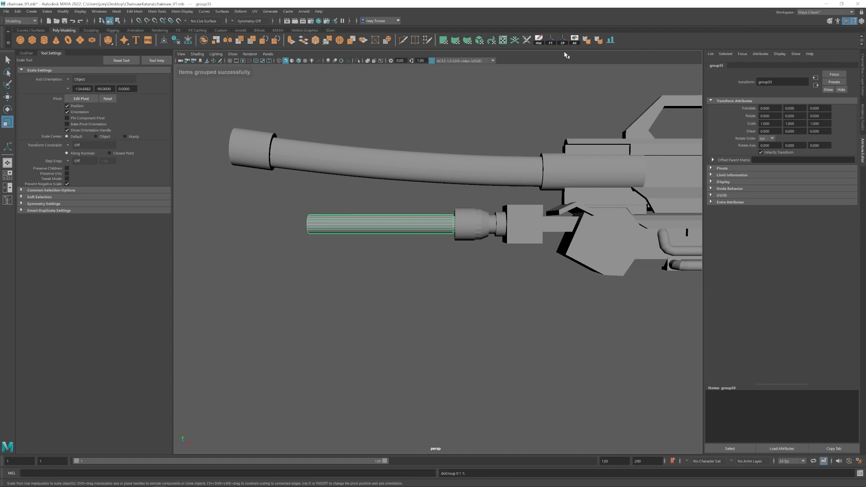
click(563, 39)
drag(385, 224, 396, 224)
key(w)
drag(411, 225, 406, 225)
- Move the thickened tube's rear end vertices forward to shorten the tube
right_drag(338, 231, 307, 230)
drag(266, 198, 296, 251)
drag(315, 225, 335, 228)
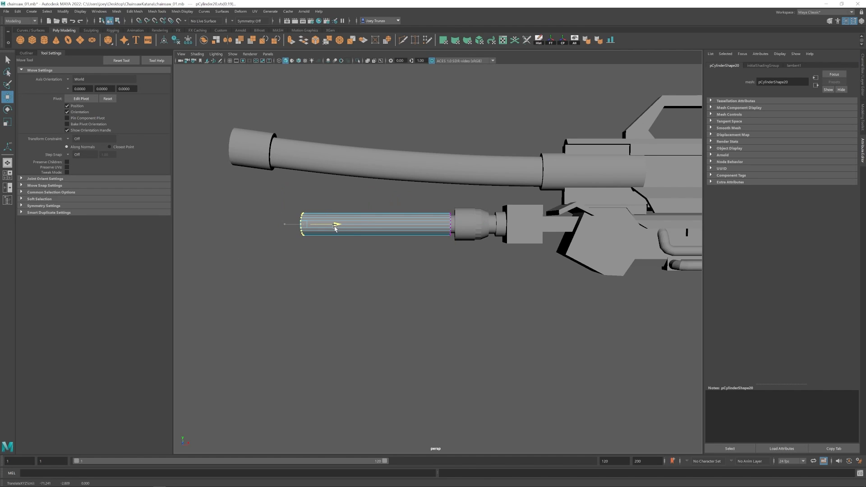
- Lengthen the curved upper handle tube backward and move its end cap to the new end
alt+right_drag(408, 287, 367, 265)
alt+middle_drag(367, 265, 385, 267)
drag(379, 235, 419, 194)
click(419, 223)
key(r)
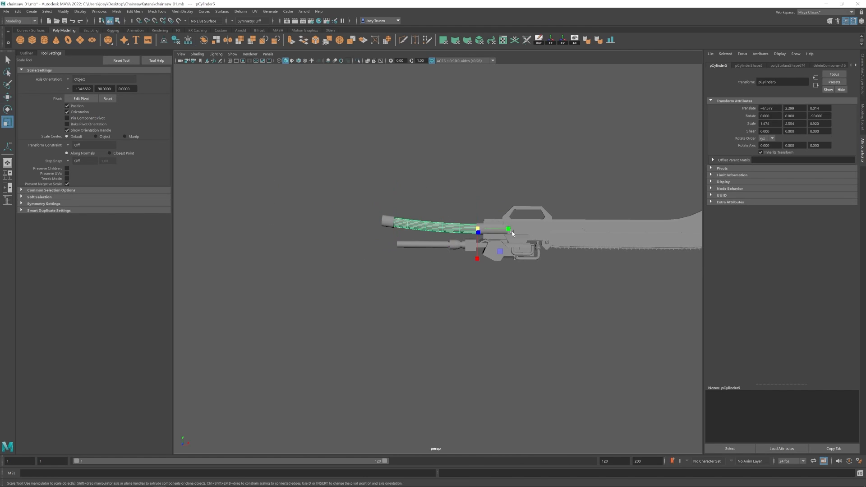
click(389, 221)
key(w)
alt+middle_drag(409, 226, 456, 219)
drag(465, 213, 446, 212)
key(e)
key(w)
click(473, 261)
scroll(473, 260, down, 4)
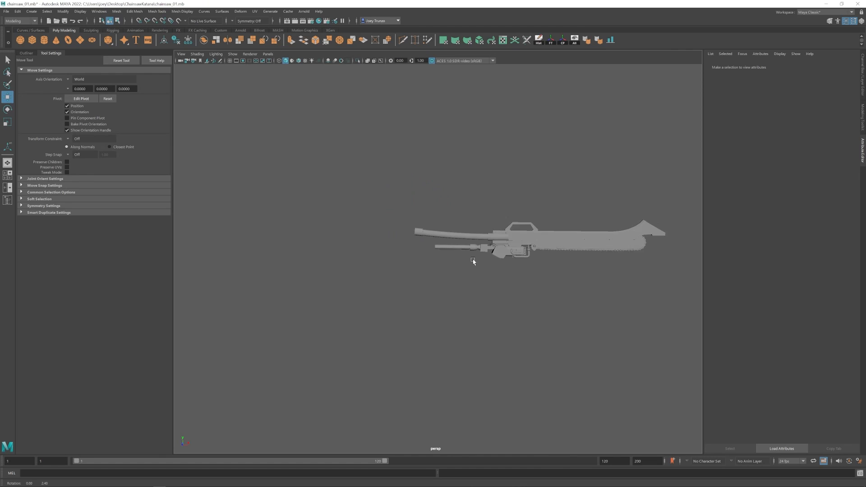
- Scale the collar at the front of the lower tube to about 1.613 × 0.910 × 1.613
scroll(473, 261, up, 6)
click(466, 205)
key(r)
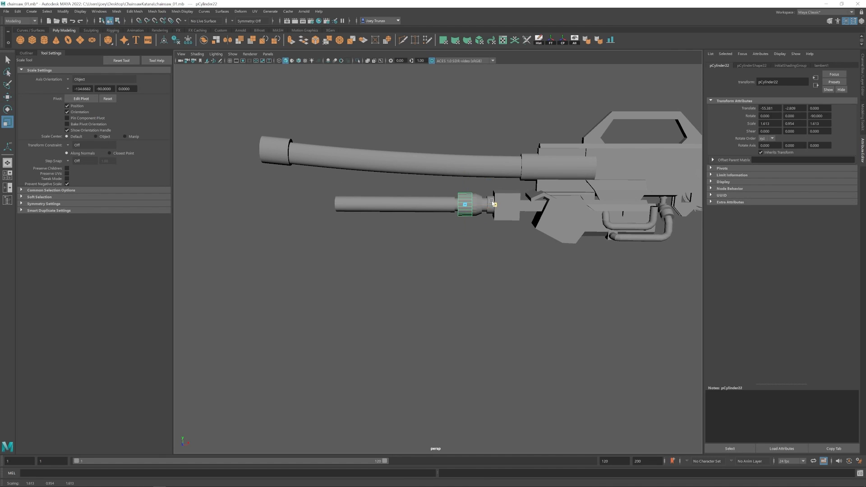
click(478, 210)
scroll(489, 207, up, 2)
key(ctrl+z)
key(w)
alt+drag(488, 218, 474, 217)
key(r)
alt+middle_drag(464, 206, 454, 203)
click(446, 200)
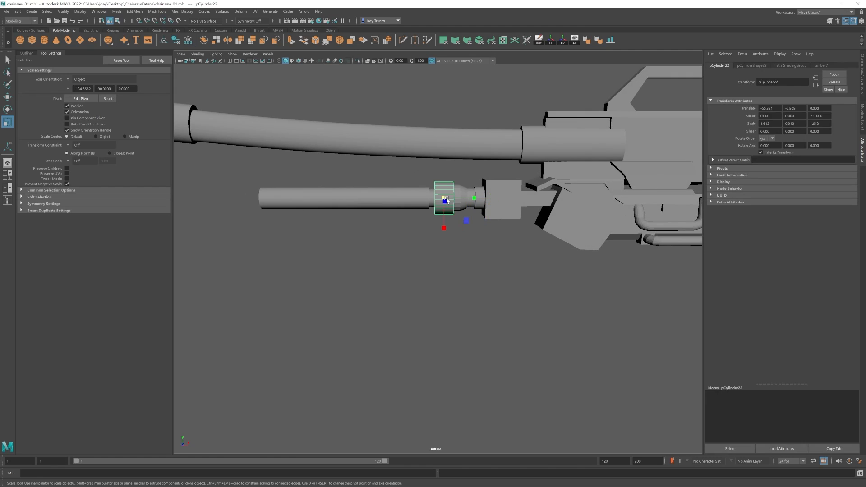
- Reduce the front collar slightly and slide it together with the lower tube and neck toward the flared ring
click(428, 242)
click(443, 199)
shift+click(425, 199)
key(w)
drag(463, 199, 465, 199)
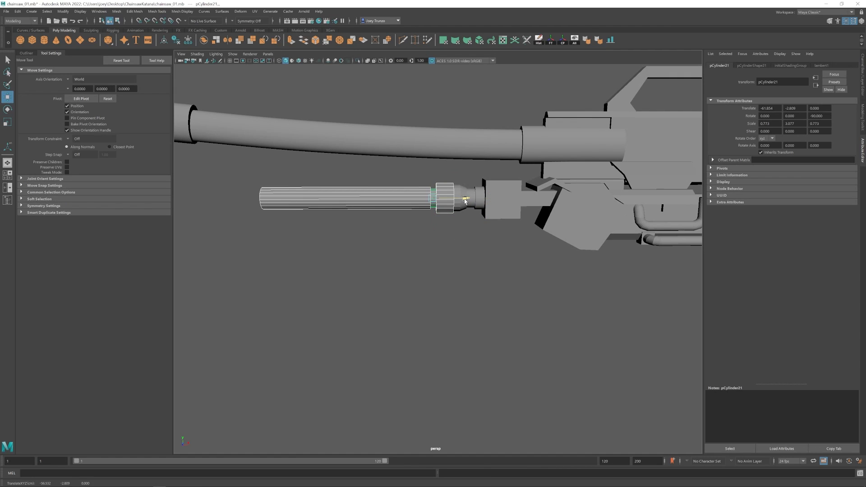
- Duplicate the front collar and neck and place the copies at the rear end of the lower tube
click(466, 189)
click(473, 203)
alt+middle_drag(426, 211, 506, 217)
click(454, 216)
alt+middle_drag(340, 232, 429, 247)
scroll(428, 247, up, 1)
alt+middle_drag(633, 248, 563, 233)
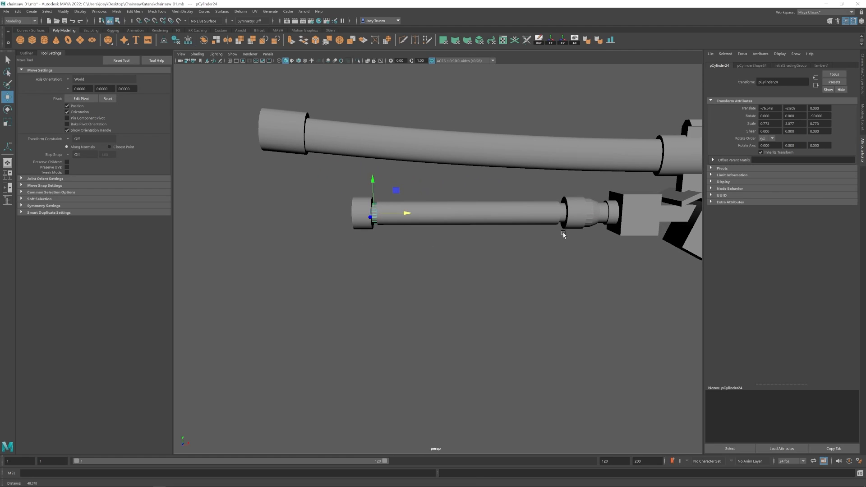
- Widen the duplicated neck into an end cap behind the rear collar and adjust both parts along the tube
key(r)
drag(380, 216, 409, 215)
key(w)
key(r)
key(w)
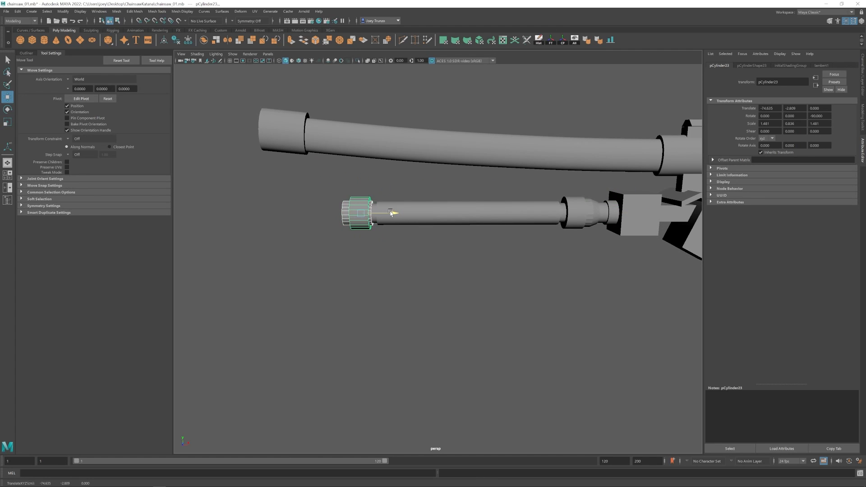
click(345, 210)
click(369, 214)
scroll(355, 234, down, 4)
click(326, 261)
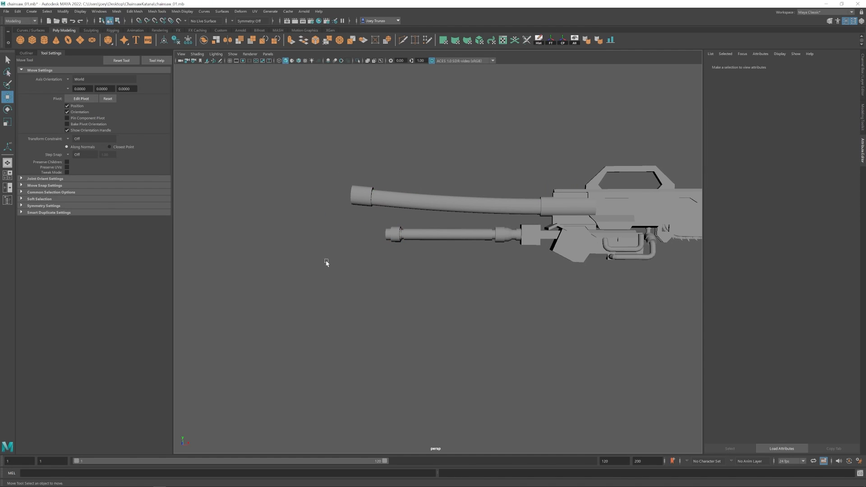
drag(342, 298, 430, 220)
click(349, 216)
scroll(349, 216, up, 3)
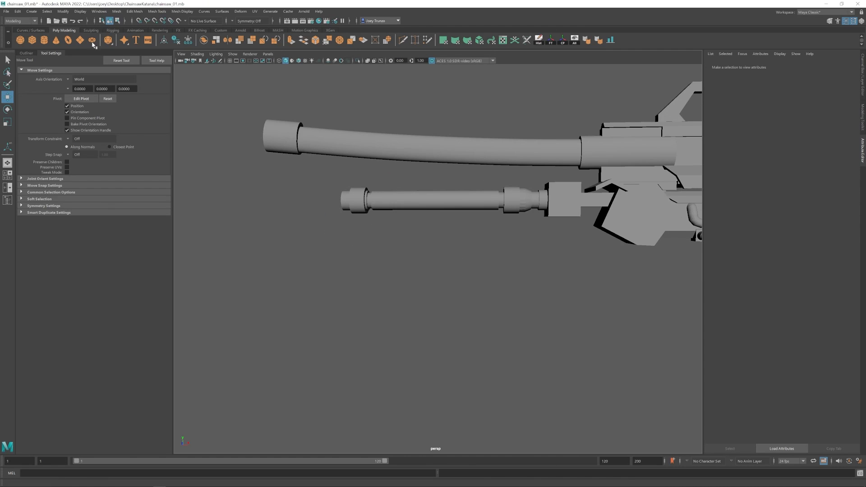
- Create a box below the lower tube, scale it to 17.605 × 1 × 2.252 and lower it to Y -10
click(390, 201)
drag(434, 170, 434, 200)
key(r)
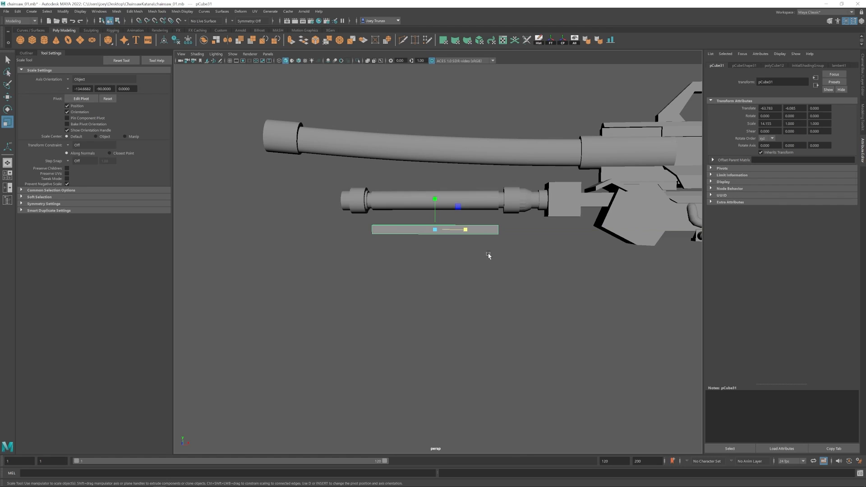
drag(472, 228, 472, 228)
key(w)
drag(435, 199, 467, 271)
key(r)
mouse_move(465, 288)
mouse_down()
mouse_move(492, 309)
mouse_move(459, 284)
mouse_up()
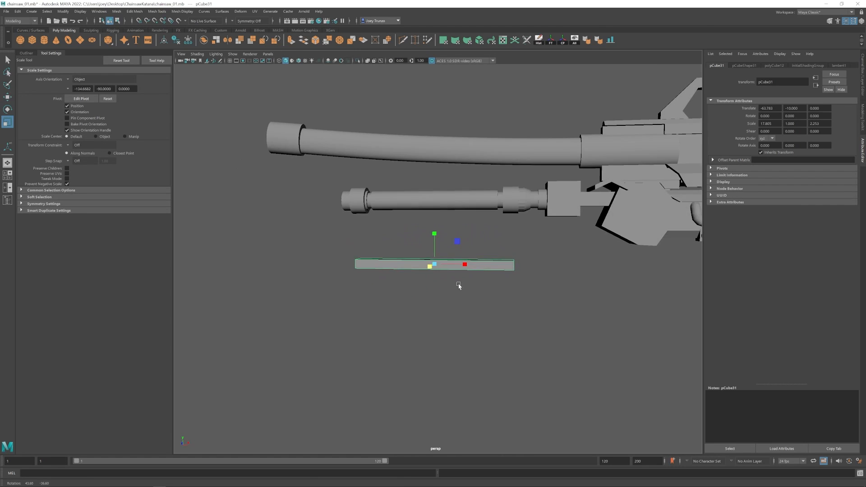
- Raise the upper vertices at the new box's front end to taper it toward the rear
alt+middle_drag(480, 275, 444, 257)
key(w)
key(F9)
drag(466, 247, 431, 237)
scroll(447, 248, up, 2)
- Insert two edge loops running along the length of the tapered box
click(156, 12)
click(175, 63)
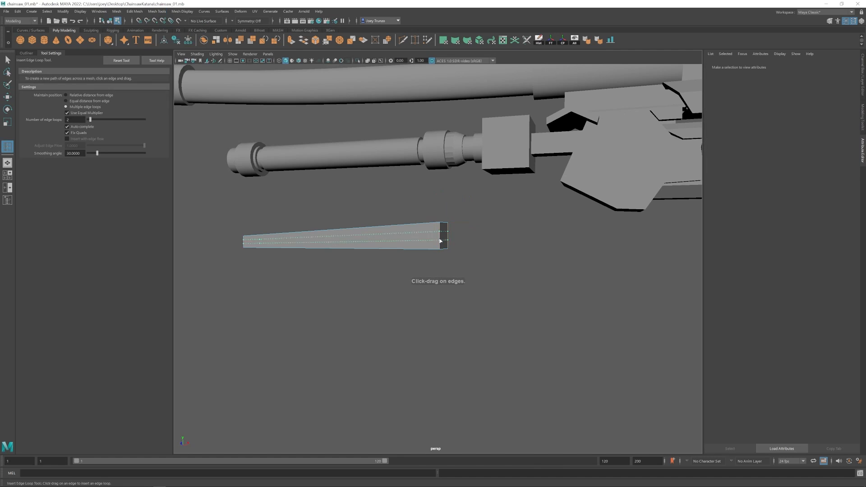
click(445, 240)
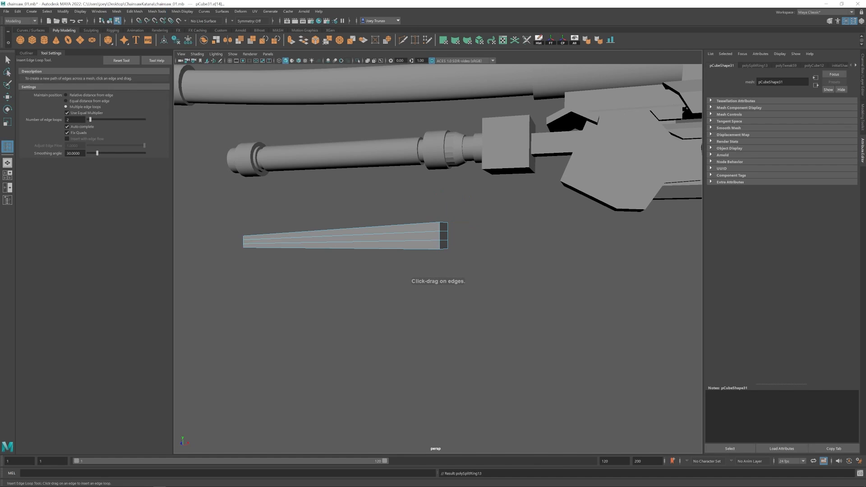
- Delete the upper face at the tapered bar's front end and extrude its open edges diagonally upward into an arm
key(w)
key(F11)
click(444, 232)
key(Delete)
double_click(444, 238)
key(ctrl+e)
alt+drag(456, 245, 470, 247)
drag(470, 211, 431, 219)
- Adjust the front arm's top vertices and extrude a second segment up and rearward toward the tube's front collar
key(e)
key(r)
key(w)
key(F9)
drag(467, 227, 462, 209)
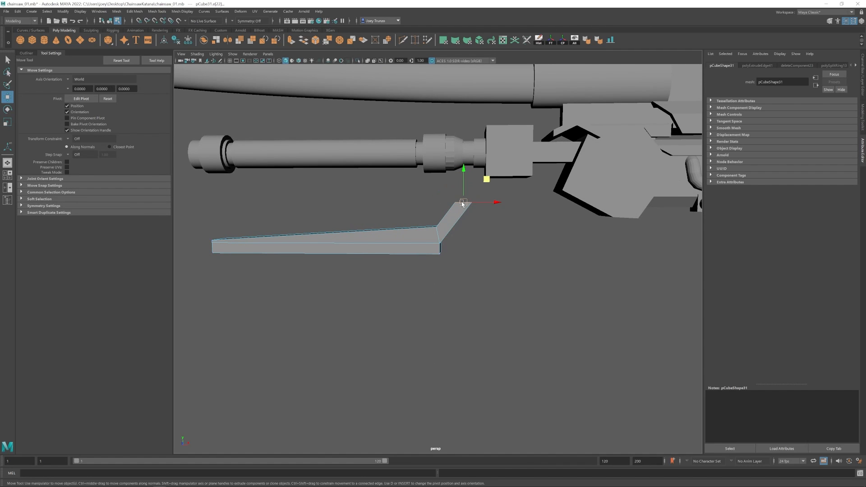
shift+click(462, 204)
key(F8)
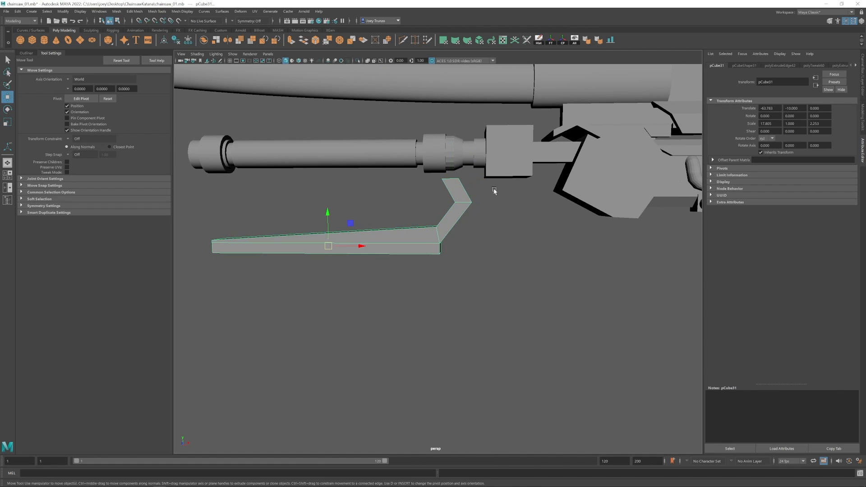
- Adjust the height of the bar's lower vertices and shift the whole handle slightly rearward along the tube
key(F9)
scroll(474, 248, down, 5)
drag(233, 305, 466, 235)
drag(395, 225, 394, 233)
alt+middle_drag(452, 259, 445, 269)
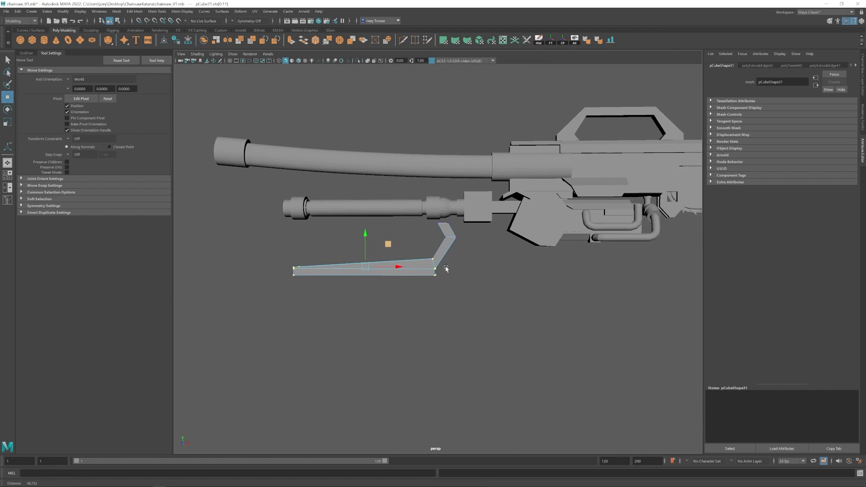
scroll(445, 269, up, 5)
drag(424, 159, 468, 196)
key(F8)
drag(300, 272, 281, 271)
- Scale the front arm's upper vertices narrower in width so the arm tapers toward the collar
alt+middle_drag(524, 198, 528, 207)
alt+drag(529, 206, 469, 265)
key(r)
alt+drag(457, 360, 515, 316)
key(F9)
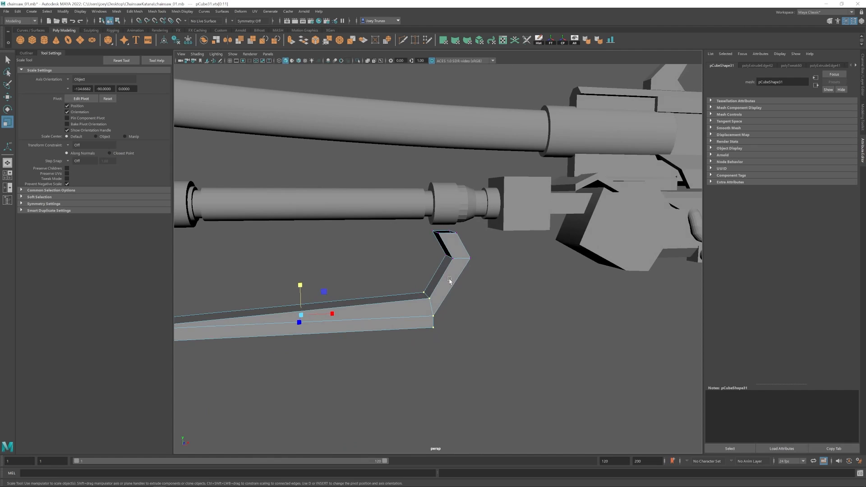
drag(424, 217, 488, 268)
alt+drag(509, 253, 469, 235)
drag(492, 245, 578, 321)
- Insert an edge loop down the middle of the front arm and bar with Equal distance from edge
key(F8)
key(w)
click(454, 205)
click(157, 11)
click(169, 58)
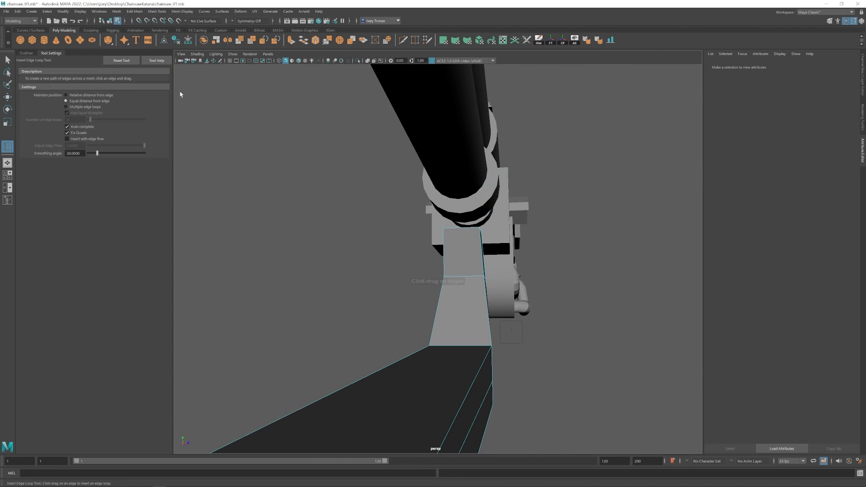
click(465, 276)
alt+drag(487, 280, 470, 275)
key(w)
- Bevel the handle's center edge loop into two parallel loops
key(F8)
click(455, 178)
mouse_move(449, 207)
alt+mouse_down()
mouse_move(491, 231)
mouse_move(470, 240)
mouse_move(460, 219)
alt+mouse_up()
right_drag(451, 201, 453, 219)
alt+drag(456, 225, 479, 227)
key(F8)
click(464, 186)
key(e)
key(w)
click(464, 260)
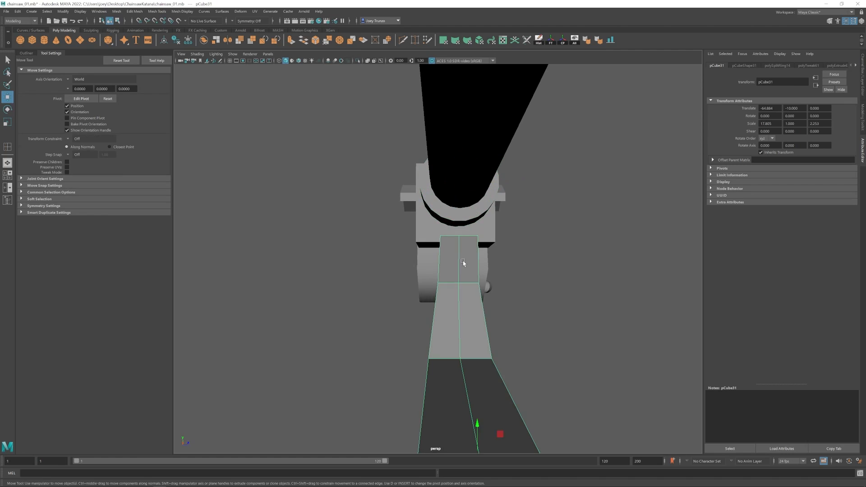
right_drag(464, 260, 464, 240)
double_click(460, 266)
click(134, 12)
click(138, 33)
- Combine the tube's front collar and the handle into one mesh
key(w)
key(F8)
click(463, 216)
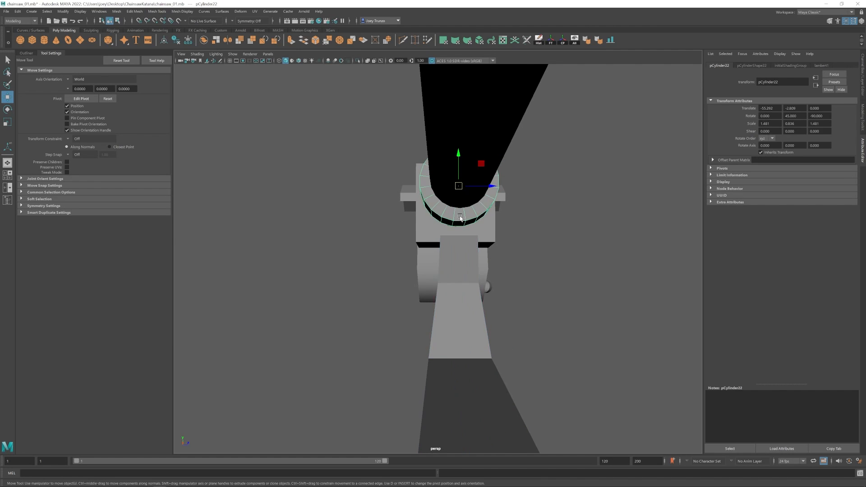
shift+click(462, 261)
click(117, 12)
click(124, 32)
- Bridge the collar's underside to the top of the front arm and remove the leftover seam edges
right_drag(477, 279, 477, 302)
click(447, 223)
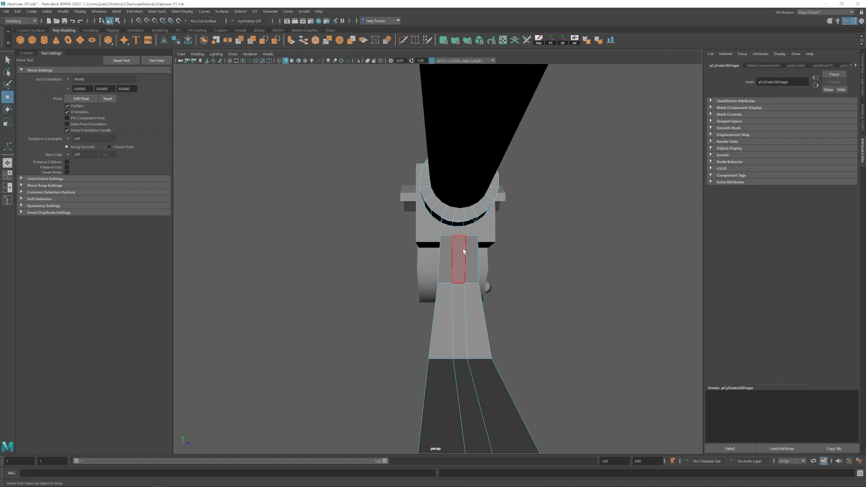
click(134, 11)
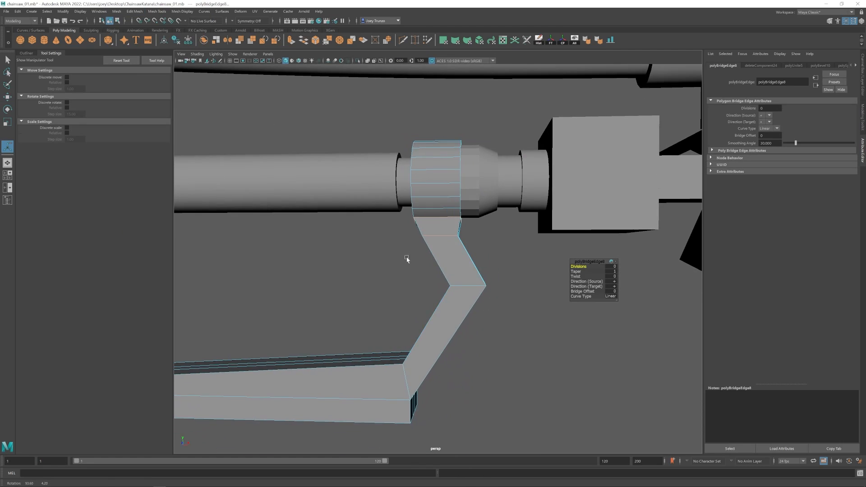
key(t)
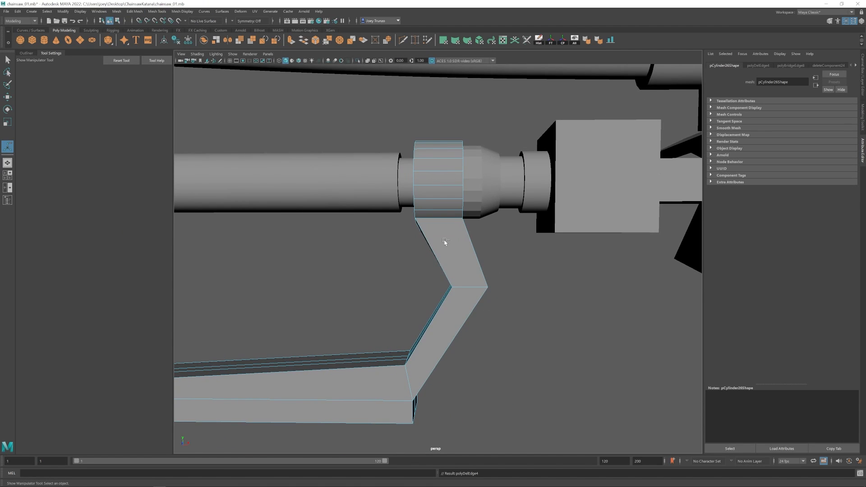
alt+drag(476, 286, 478, 287)
- Move the vertices at the bar's rear end forward to shorten the lower bar
key(w)
key(F8)
click(391, 330)
click(387, 297)
right_drag(387, 297, 347, 293)
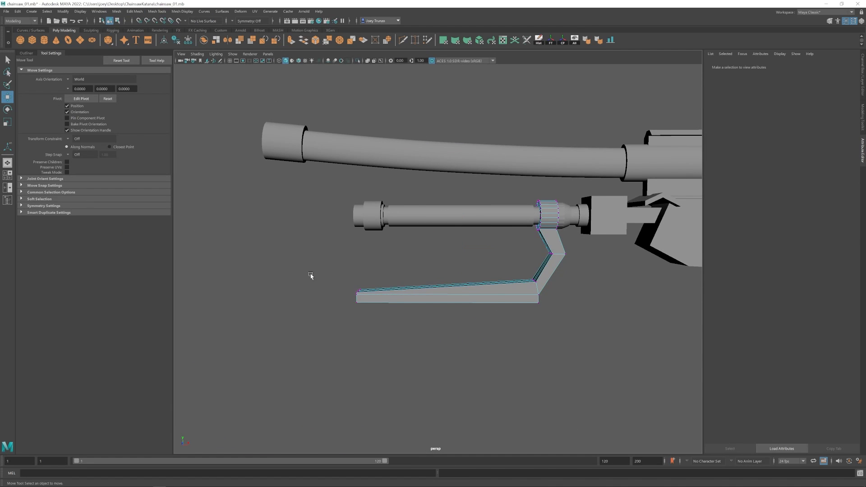
drag(309, 274, 376, 322)
drag(389, 297, 425, 296)
- Extrude the bar's rear end, pull a segment up toward the rear collar and tilt its top edges
right_drag(425, 296, 424, 315)
alt+drag(424, 312, 454, 319)
mouse_move(420, 239)
mouse_down()
mouse_move(459, 271)
mouse_move(410, 242)
mouse_up()
key(ctrl+e)
drag(410, 240, 424, 256)
mouse_move(441, 229)
mouse_down()
mouse_move(436, 211)
mouse_move(437, 230)
mouse_move(427, 225)
mouse_up()
drag(430, 206, 431, 201)
key(ctrl+z)
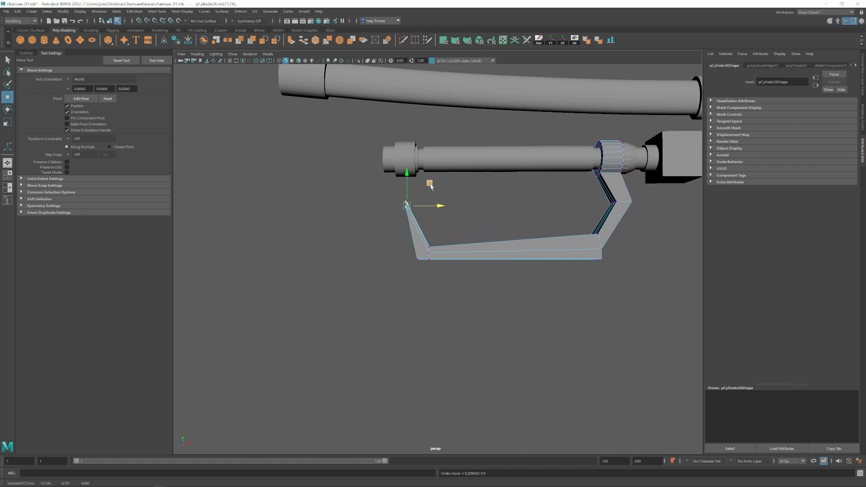
key(e)
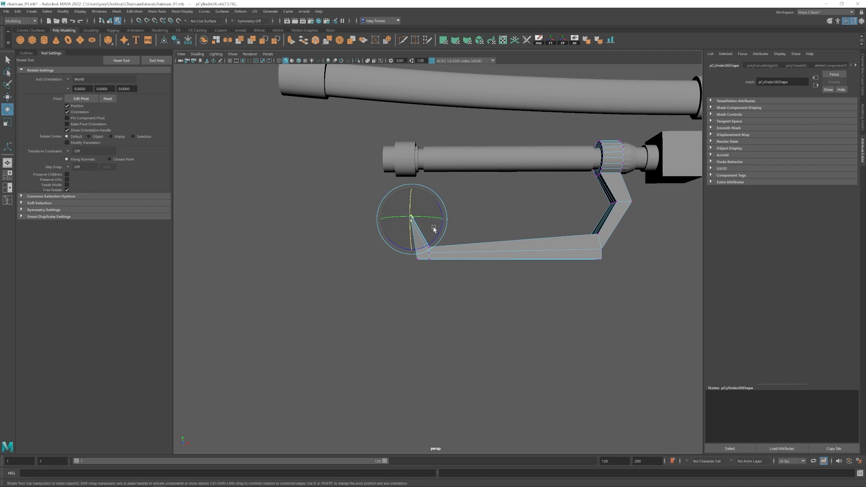
drag(453, 231, 450, 237)
- Extrude a side edge of the rear arm's open back inward and weld its lower corner
alt+drag(430, 241, 438, 245)
alt+middle_drag(438, 245, 473, 253)
alt+right_drag(473, 254, 502, 260)
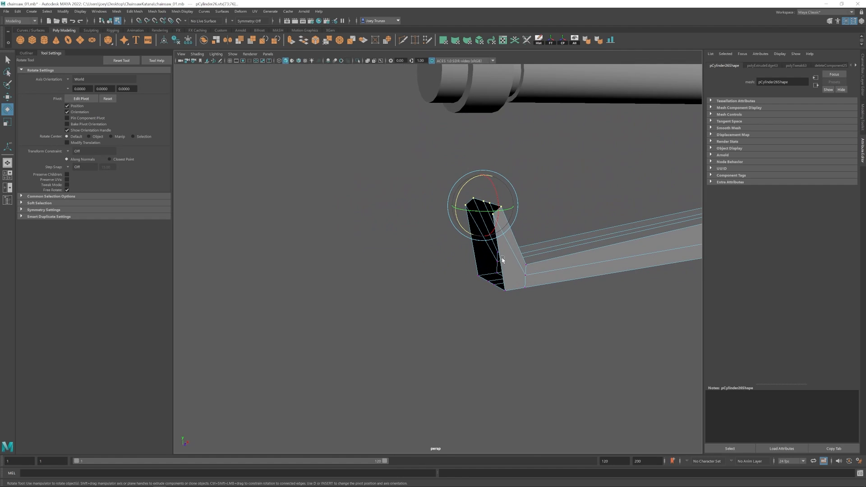
key(w)
alt+drag(498, 243, 519, 258)
alt+drag(520, 258, 540, 230)
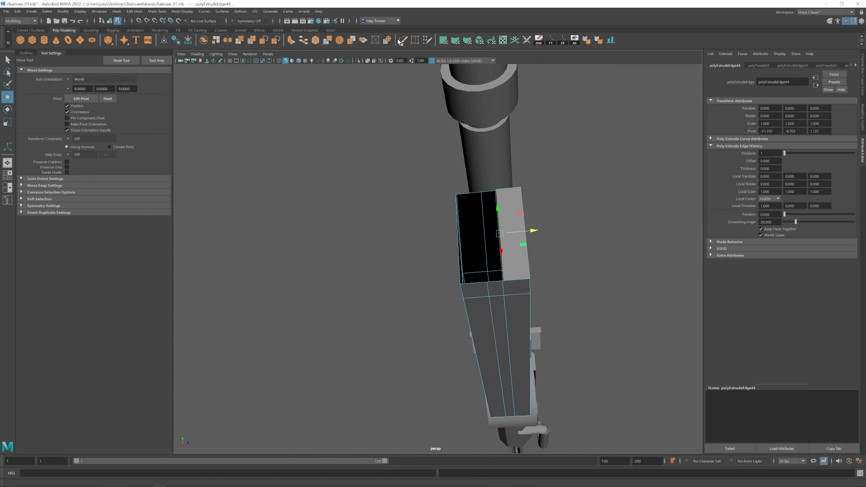
key(g)
alt+drag(510, 284, 506, 309)
drag(498, 273, 503, 275)
key(w)
click(502, 244)
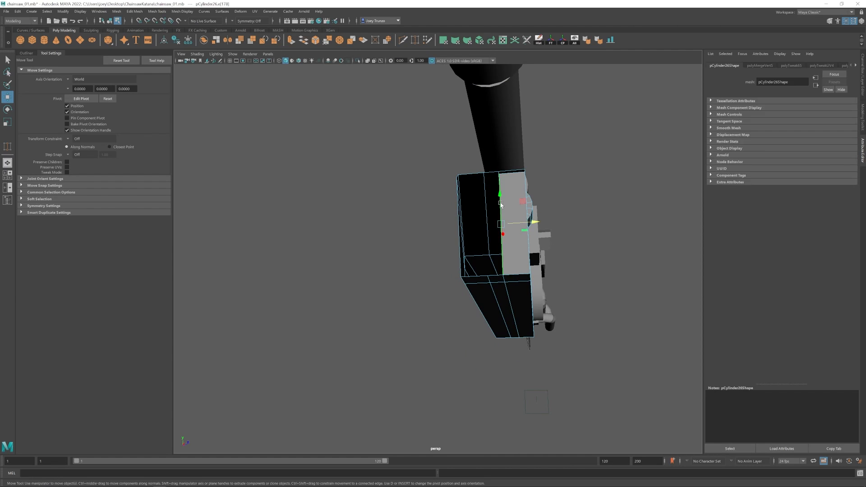
- Extrude the remaining strips across the rear arm's open back and weld their corners to close it
shift+drag(536, 221, 522, 221)
key(g)
key(w)
drag(492, 277, 491, 279)
key(g)
key(w)
alt+drag(486, 218, 491, 205)
click(490, 204)
key(alt+w)
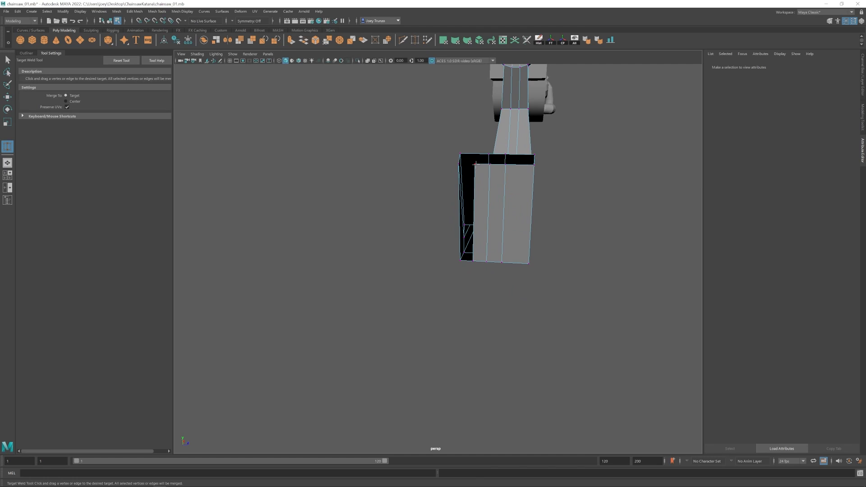
drag(474, 260, 461, 260)
key(w)
mouse_move(461, 261)
alt+mouse_down()
mouse_move(457, 220)
mouse_move(466, 181)
mouse_move(416, 242)
mouse_move(476, 261)
alt+mouse_up()
- Extrude the rear arm's top border up toward the rear collar and scale the new end narrower
double_click(466, 190)
shift+middle_drag(477, 261, 448, 170)
alt+drag(449, 167, 435, 233)
key(r)
drag(442, 186, 465, 187)
alt+drag(465, 190, 472, 226)
alt+right_drag(472, 226, 492, 230)
- Combine the rear collar with the handle mesh
key(F8)
shift+click(447, 135)
click(116, 11)
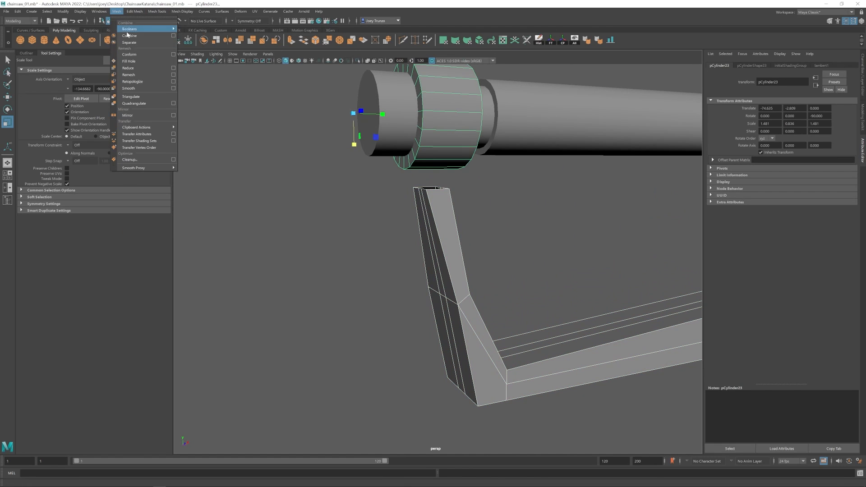
click(134, 36)
key(w)
alt+drag(362, 203, 475, 185)
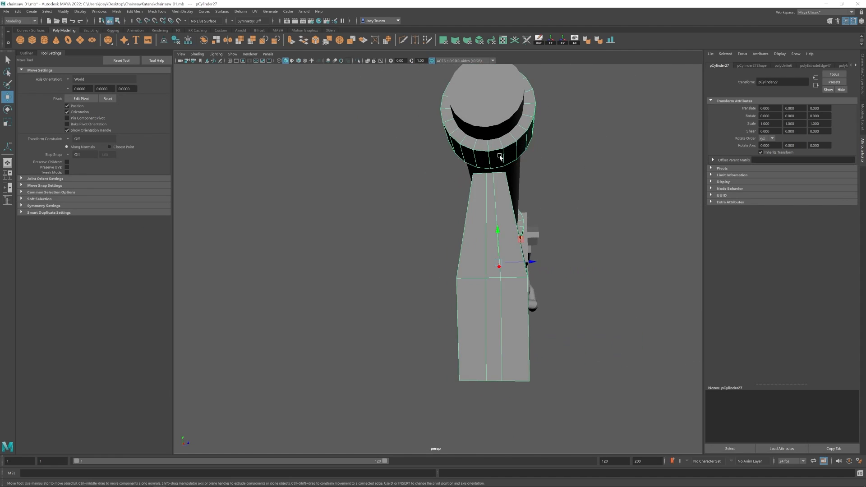
- Delete the collar's underside faces above the rear arm and bridge the opening to the arm's top
right_drag(500, 157, 501, 185)
alt+middle_drag(500, 176, 501, 218)
scroll(502, 216, down, 1)
double_click(499, 205)
mouse_move(501, 220)
alt+mouse_down()
mouse_move(484, 225)
mouse_move(501, 219)
alt+mouse_up()
key(e)
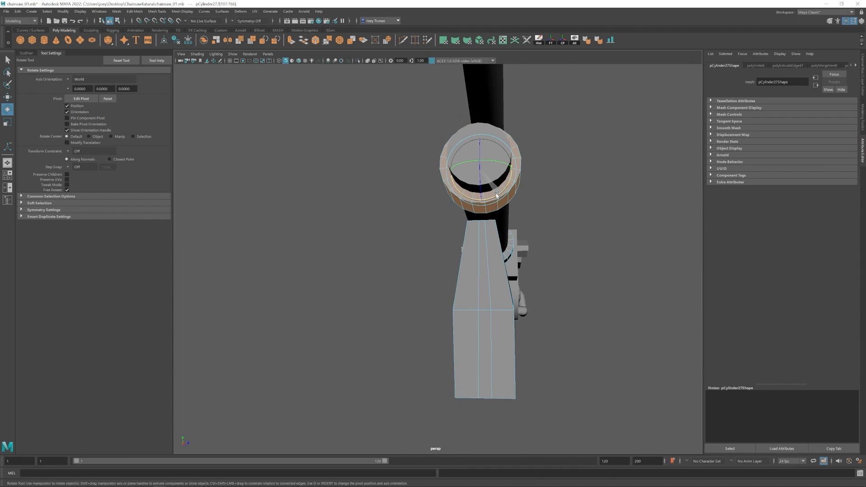
key(w)
click(477, 209)
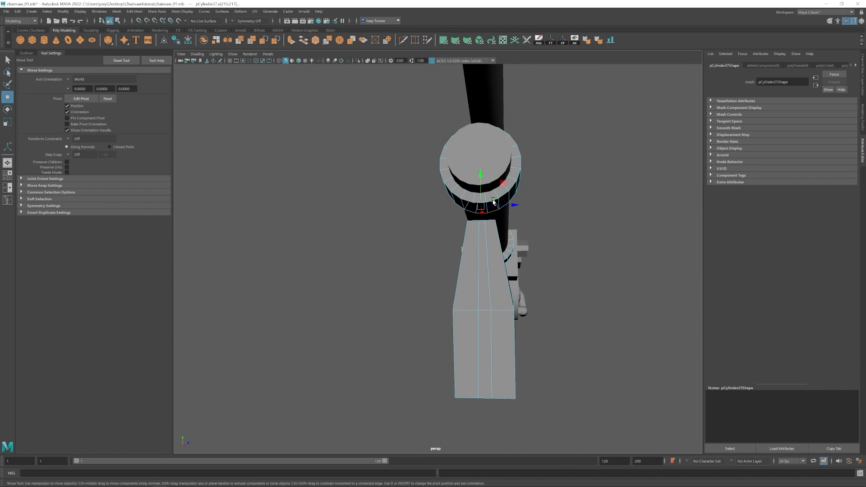
click(134, 11)
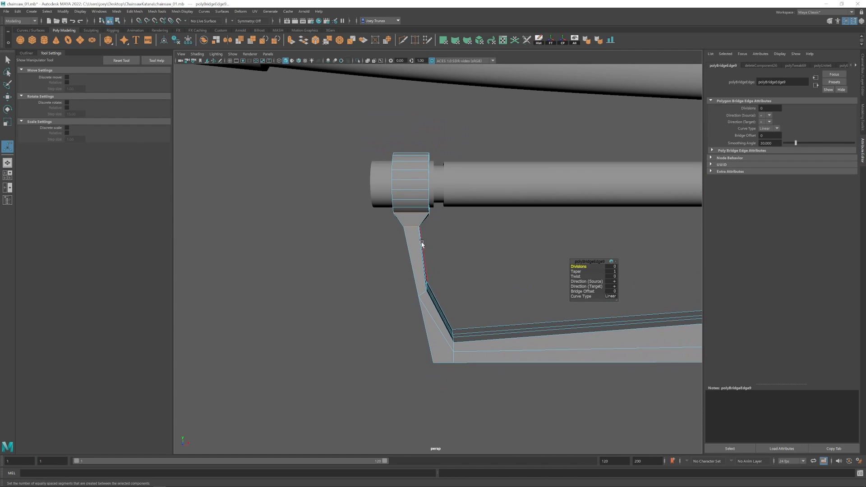
- Shift the vertices at the rear arm's top and inner bend forward to thicken the arm
key(w)
right_drag(422, 237, 391, 231)
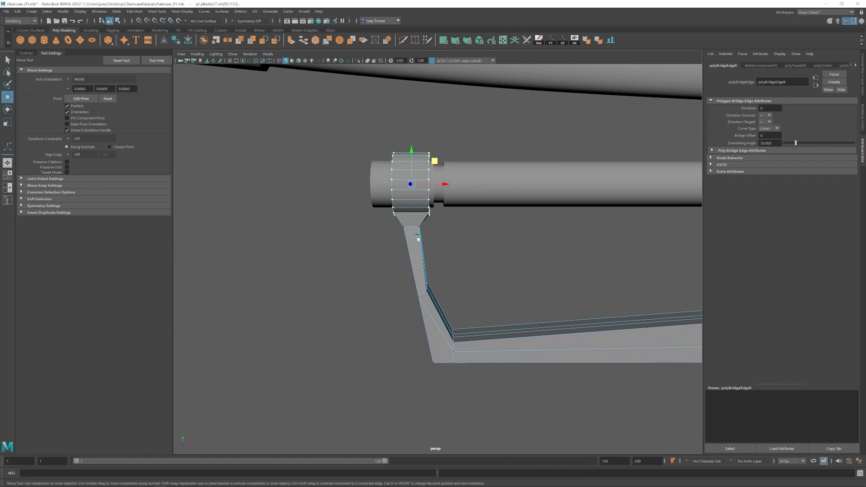
drag(412, 239, 434, 219)
drag(449, 226, 450, 227)
drag(426, 294, 425, 296)
drag(461, 280, 474, 280)
alt+drag(420, 257, 391, 251)
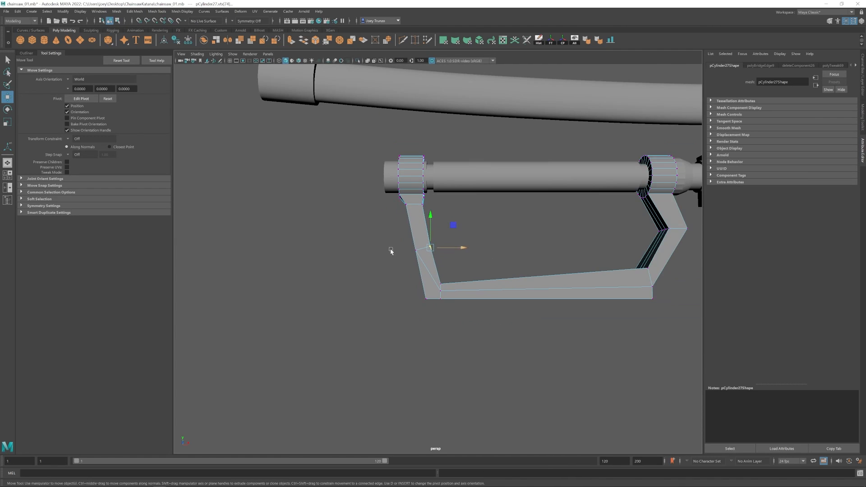
- Delete the rear arm's lower back faces and extrude the opening rearward into a tapered spur
click(427, 210)
click(436, 281)
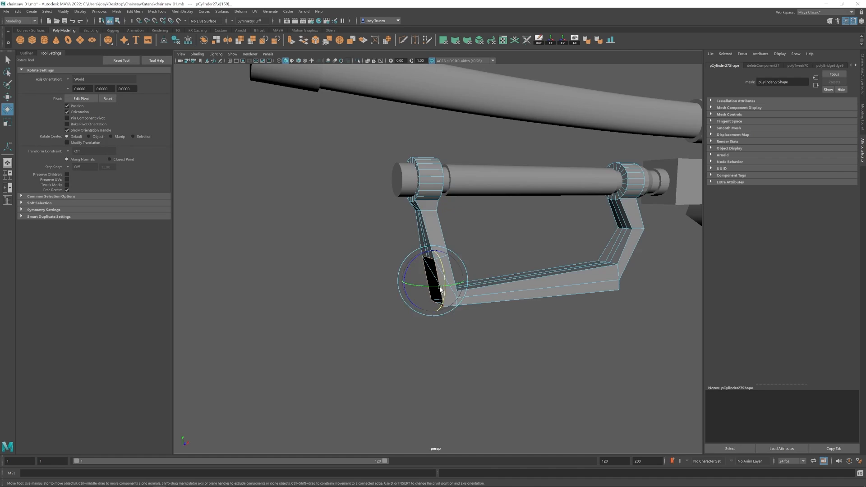
alt+drag(435, 280, 424, 263)
key(w)
key(F9)
mouse_move(413, 235)
mouse_down()
mouse_move(434, 251)
mouse_move(424, 235)
mouse_up()
scroll(445, 265, down, 5)
right_drag(445, 265, 480, 253)
click(429, 248)
scroll(429, 248, up, 5)
alt+drag(456, 246, 424, 239)
- Bevel the edges at the front arm's bend with fraction 0.248 and 2 segments
click(490, 199)
right_drag(490, 200, 491, 176)
double_click(508, 238)
click(134, 11)
alt+drag(520, 230, 505, 241)
click(144, 35)
drag(795, 123, 800, 123)
key(w)
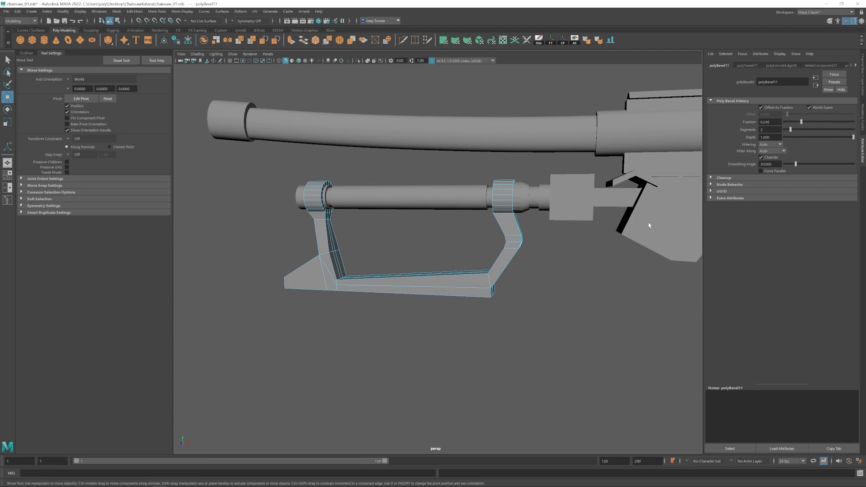
- Adjust the guard handle's shape by shifting the vertices at its lower front corner along the bottom bar
click(533, 280)
scroll(474, 289, down, 8)
alt+drag(434, 289, 404, 296)
scroll(401, 288, up, 5)
click(391, 255)
key(F9)
drag(265, 291, 420, 190)
scroll(376, 209, up, 3)
key(F8)
click(501, 269)
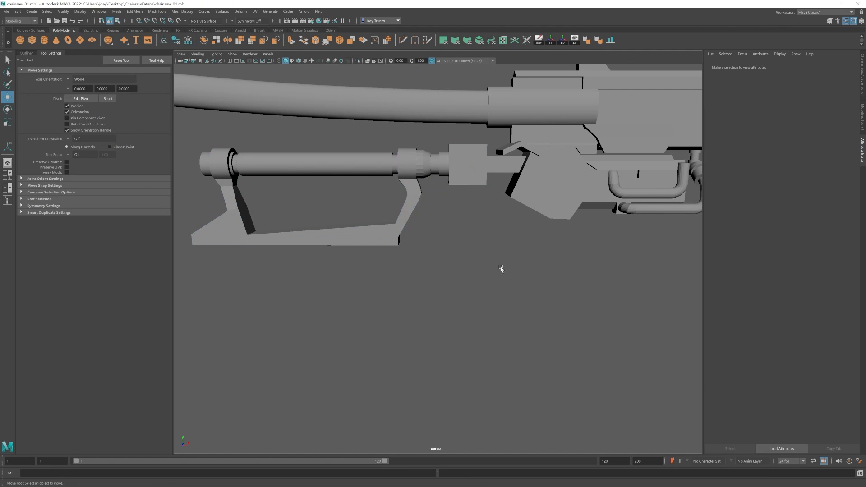
alt+middle_drag(501, 269, 549, 272)
click(397, 242)
key(F9)
drag(404, 296, 436, 266)
drag(466, 237, 469, 237)
scroll(508, 306, down, 3)
key(F8)
click(509, 305)
scroll(533, 322, down, 4)
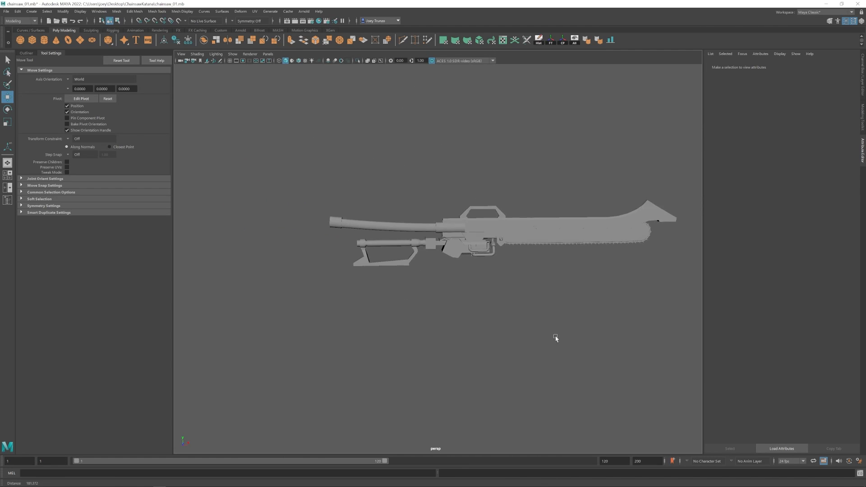
- Reposition the end cap of the curved upper tube along the tube's length
click(452, 213)
key(r)
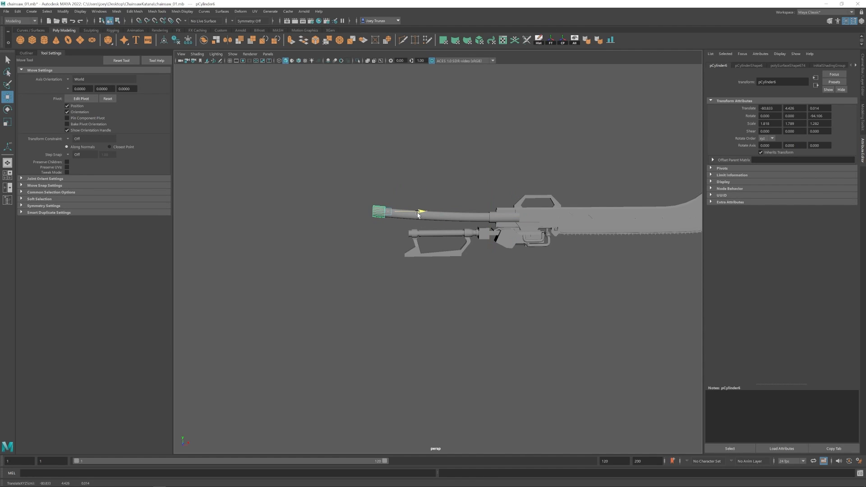
click(423, 278)
scroll(423, 278, down, 4)
alt+drag(426, 278, 415, 278)
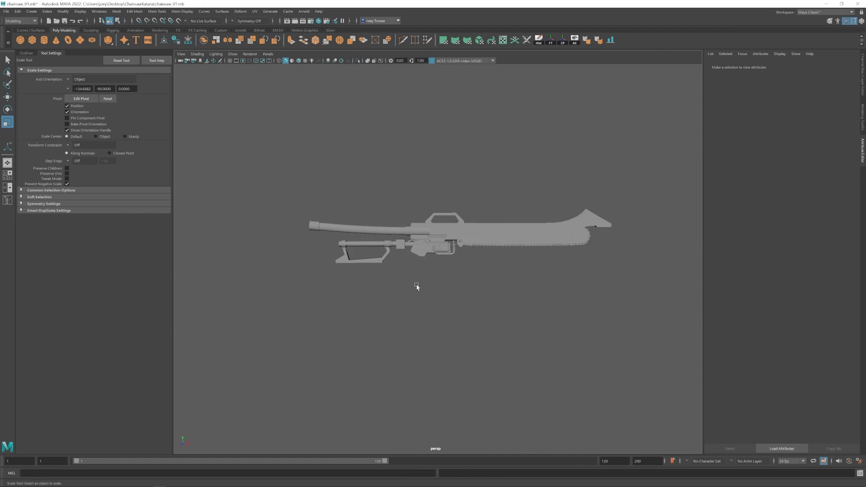
alt+drag(416, 286, 501, 304)
scroll(501, 304, up, 6)
click(451, 212)
key(r)
scroll(465, 333, down, 4)
click(466, 333)
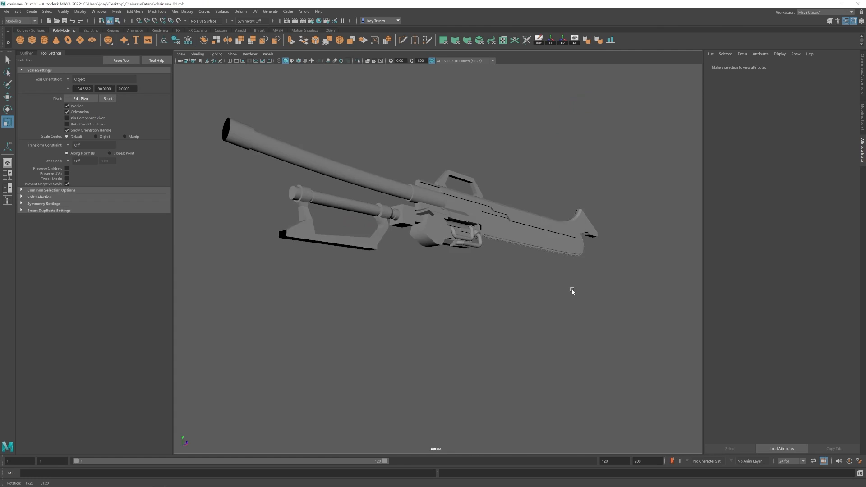
- Scale the Blade group along the Z axis to thicken the chain blade
alt+drag(572, 292, 545, 298)
alt+middle_drag(545, 297, 388, 312)
click(26, 53)
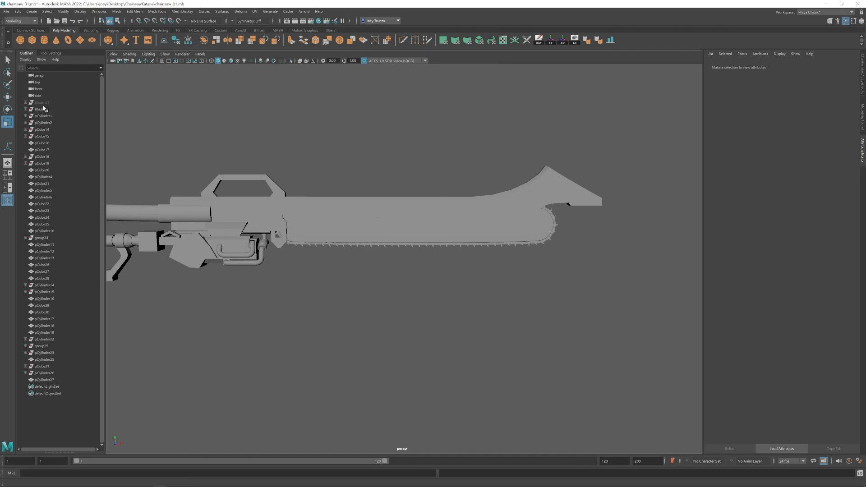
click(44, 108)
alt+drag(406, 217, 367, 203)
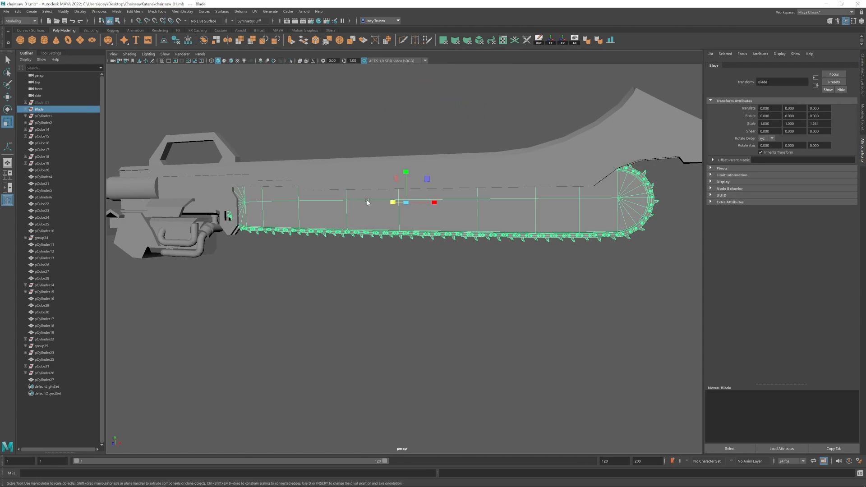
click(323, 296)
scroll(323, 296, down, 7)
alt+middle_drag(235, 291, 310, 288)
click(514, 233)
key(w)
scroll(501, 302, up, 3)
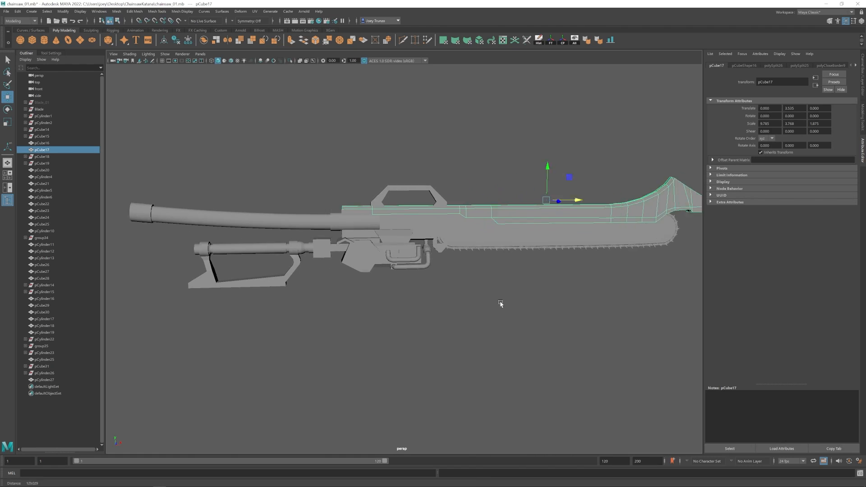
click(420, 302)
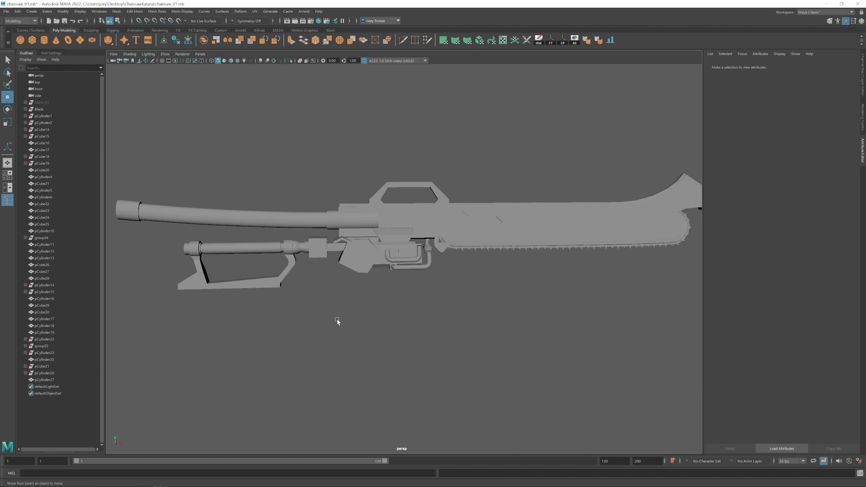
- Undo the last two actions and bevel an edge of the angular block below the receiver
scroll(364, 296, up, 2)
key(ctrl+z)
key(ctrl+z)
drag(364, 267, 330, 228)
alt+drag(360, 262, 360, 259)
mouse_move(366, 209)
mouse_down()
mouse_move(342, 213)
mouse_move(375, 222)
mouse_up()
key(F10)
click(345, 209)
click(134, 11)
click(140, 35)
key(w)
click(261, 263)
scroll(261, 263, down, 5)
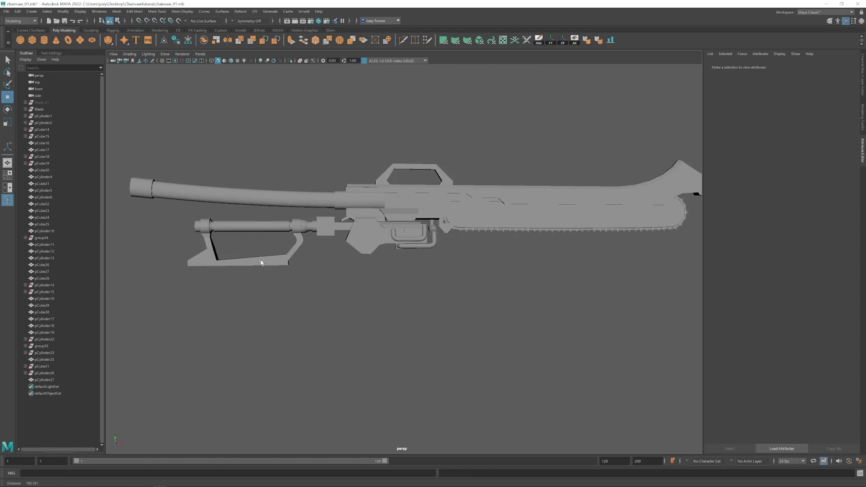
- Move the lower vertices of the angular block beneath the receiver to reshape its side profile
alt+drag(262, 263, 346, 269)
scroll(375, 280, up, 3)
key(F9)
drag(375, 239, 363, 247)
click(364, 247)
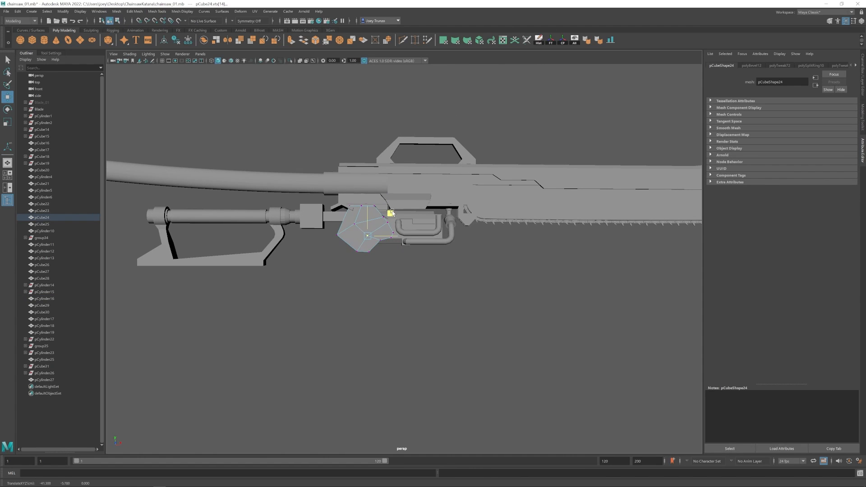
scroll(339, 239, up, 3)
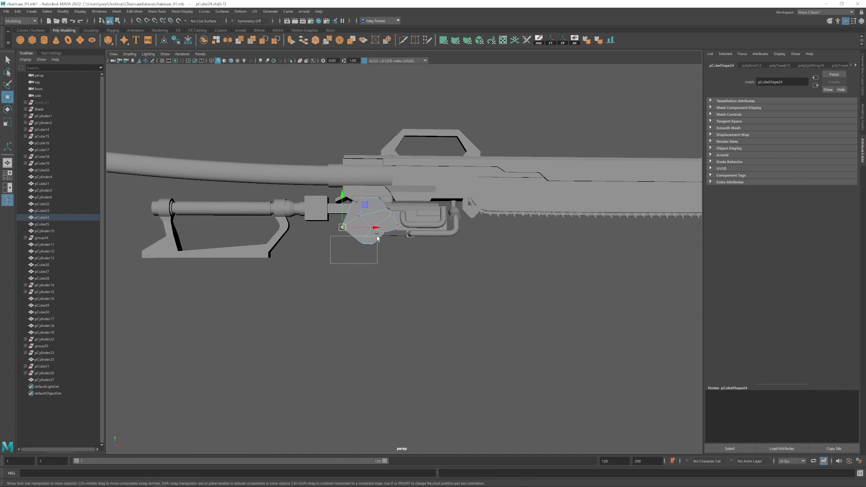
- Shift the angular block's bottom corner vertices to refine the outline of its underside
scroll(383, 207, down, 2)
alt+middle_drag(339, 242, 375, 255)
click(381, 258)
scroll(402, 261, up, 2)
click(384, 243)
drag(414, 239, 423, 238)
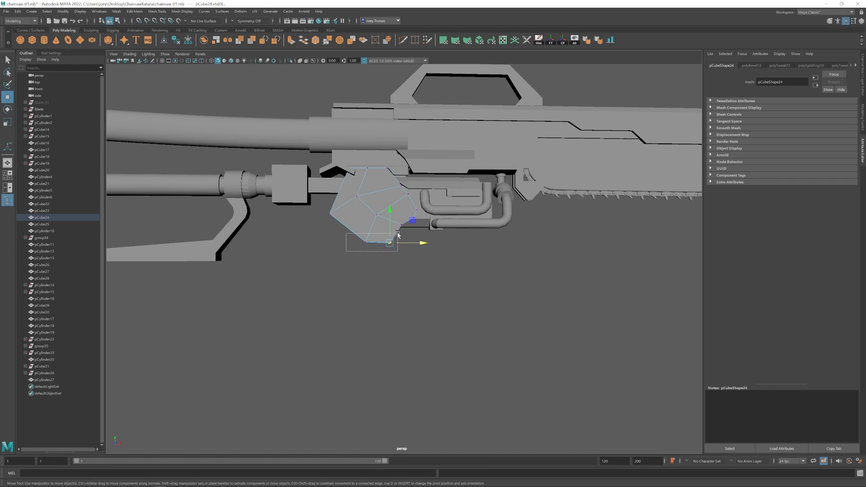
click(440, 274)
scroll(441, 274, down, 3)
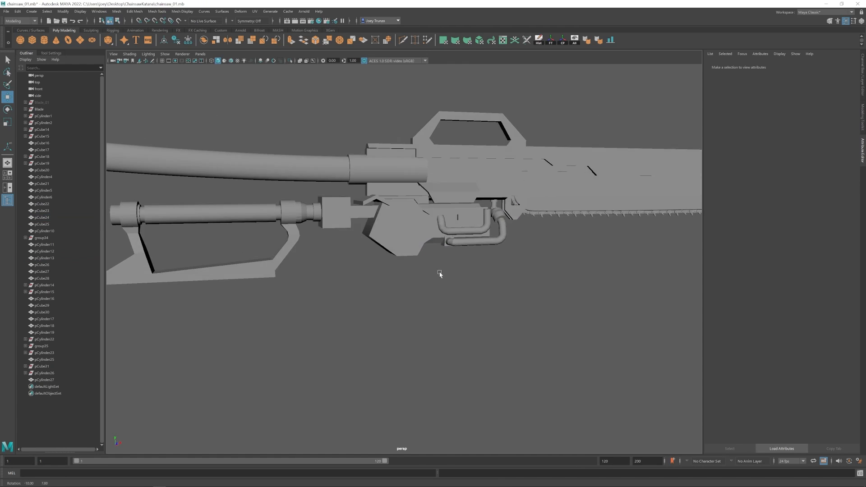
- Insert one centred edge loop in each direction across the sides of the box between the lower tube and the angular block
mouse_move(397, 294)
alt+mouse_down()
mouse_move(424, 294)
mouse_move(399, 284)
alt+mouse_up()
click(382, 227)
alt+drag(382, 227, 404, 284)
alt+middle_drag(406, 235, 402, 275)
scroll(402, 275, up, 3)
click(157, 11)
click(213, 63)
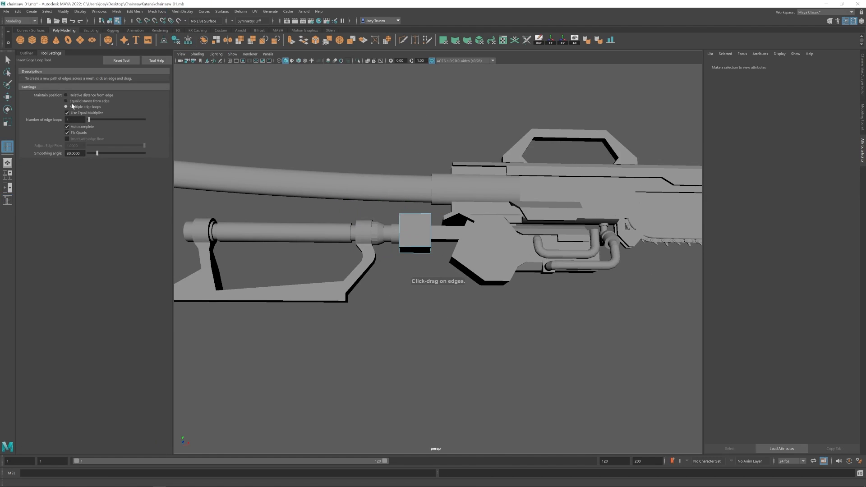
click(418, 249)
click(431, 236)
key(w)
- Extrude the lower front part of the box and pull it toward the angular block, undoing the last adjustment
right_drag(427, 235, 419, 253)
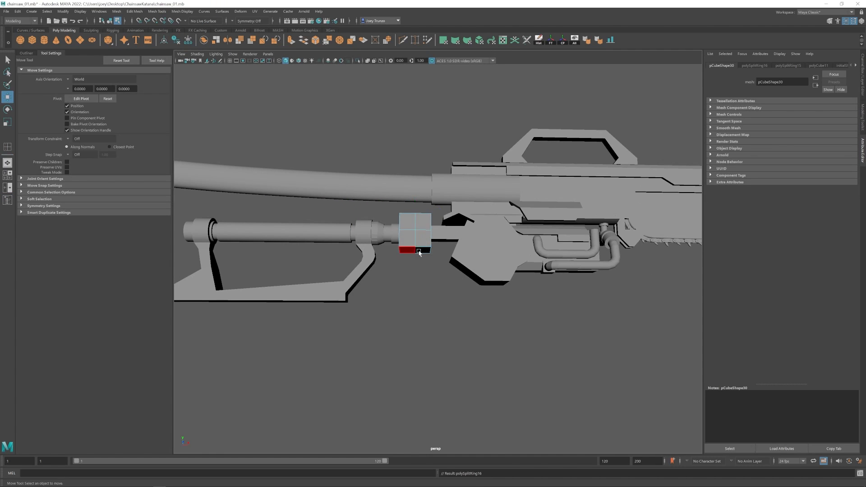
alt+drag(420, 254, 411, 251)
click(408, 249)
shift+click(416, 245)
key(ctrl+e)
key(w)
drag(431, 219, 450, 240)
alt+drag(451, 240, 452, 252)
alt+drag(498, 332, 505, 300)
key(ctrl+z)
- Fill the gap at the box's lower extension with an appended polygon
click(157, 12)
click(174, 35)
click(439, 246)
click(430, 226)
key(Return)
- Extrude the edge of the box's lower extension out to the angular block
right_drag(431, 226, 430, 198)
click(431, 225)
key(ctrl+e)
key(w)
drag(463, 225, 474, 253)
alt+right_drag(474, 252, 437, 263)
alt+drag(436, 262, 439, 264)
- Move the extension's vertices so it slopes down from the box and runs into the angular block
key(F9)
drag(419, 298, 507, 260)
mouse_move(450, 244)
alt+mouse_down()
mouse_move(450, 236)
mouse_move(450, 253)
alt+mouse_up()
drag(434, 254, 488, 271)
drag(456, 239, 482, 253)
click(455, 227)
alt+right_drag(481, 253, 589, 364)
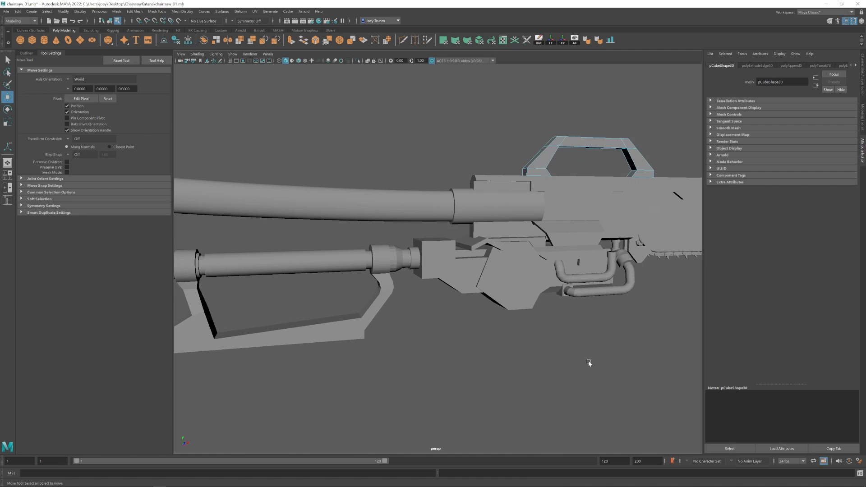
- Bevel the lower edge loop of the connector box and its extension
alt+drag(455, 278, 415, 254)
double_click(438, 260)
click(134, 12)
click(139, 36)
key(w)
right_drag(415, 253, 425, 225)
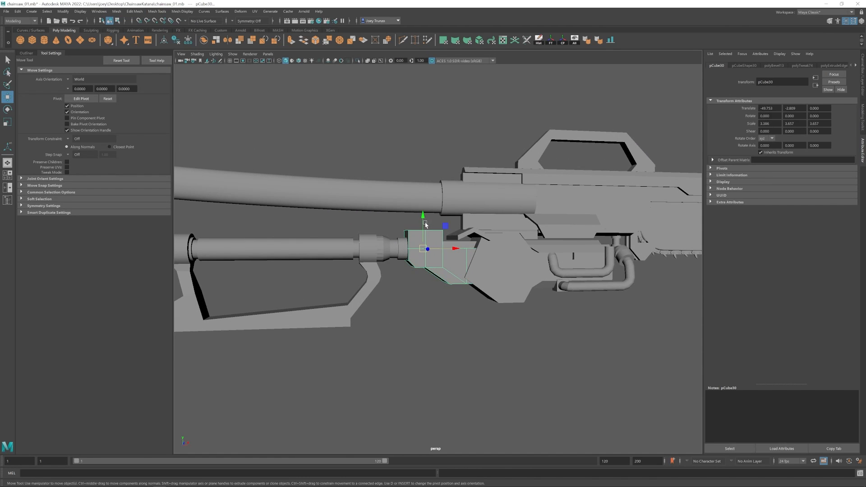
click(440, 223)
- Bevel the connector box's upper edges with fraction 0.5 and 1 segment
alt+drag(440, 223, 458, 255)
click(432, 256)
right_drag(458, 256, 458, 230)
click(472, 254)
shift+click(418, 221)
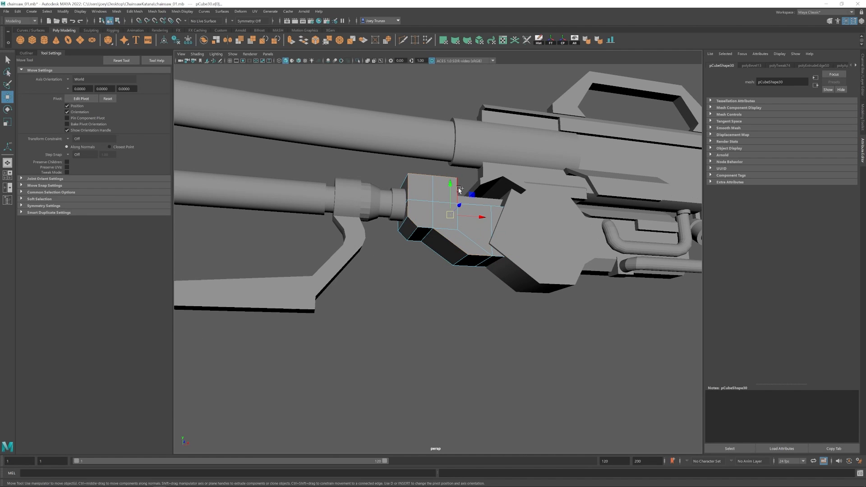
alt+drag(498, 259, 424, 271)
click(135, 11)
click(141, 35)
alt+drag(527, 190, 505, 195)
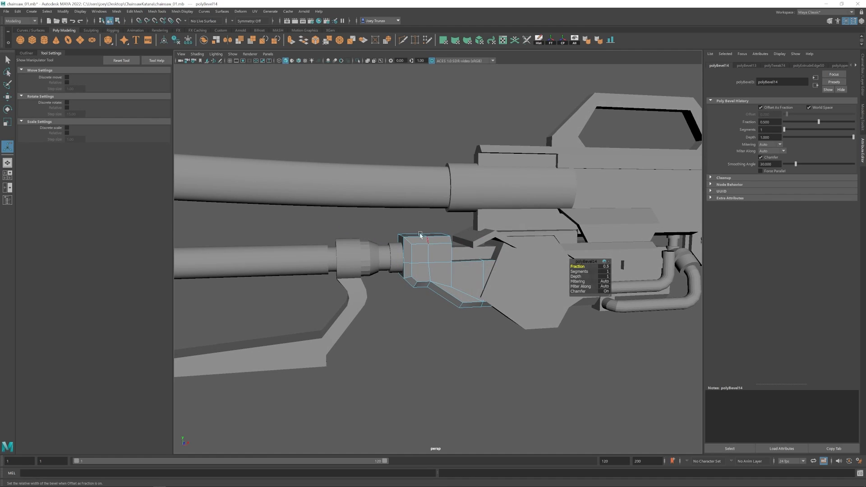
- Round the connector box's rear corner with a bevel of fraction 0.570 and 4 segments
click(421, 236)
click(135, 12)
click(141, 36)
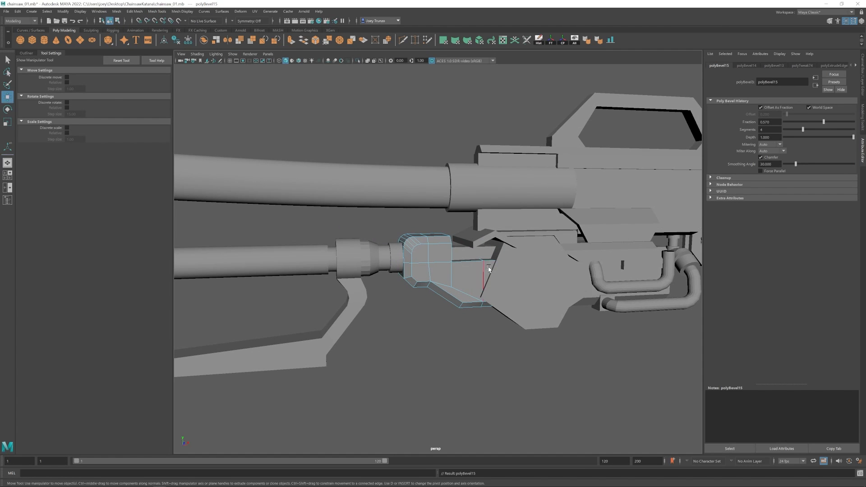
click(424, 325)
alt+right_drag(424, 325, 510, 355)
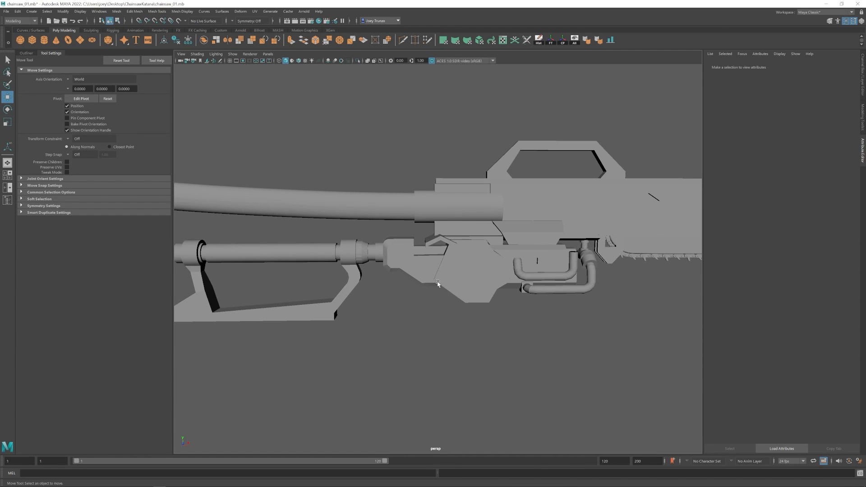
- Add a thin cylindrical ring around the upper tube's sleeve and slide it along the sleeve
alt+middle_drag(437, 283, 440, 302)
click(476, 240)
drag(475, 228, 506, 227)
key(w)
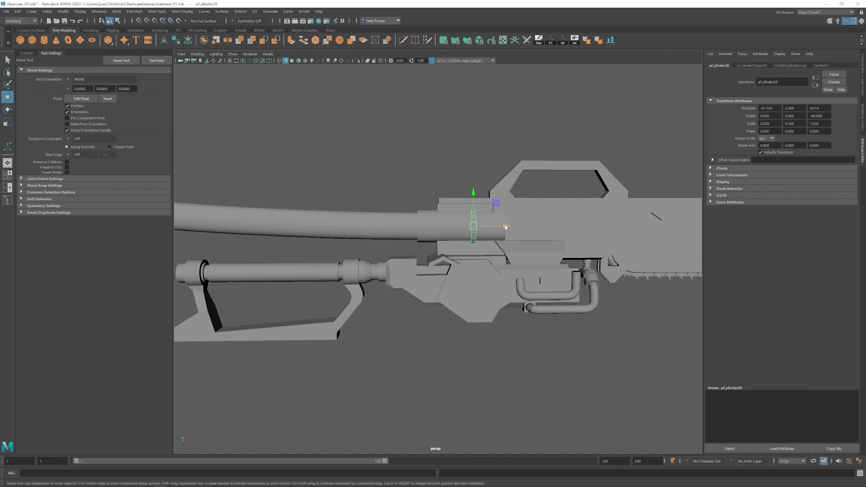
click(424, 250)
- Select the edge ring at the sleeve's front end and bevel it into a rounded end
alt+right_drag(424, 250, 370, 267)
alt+drag(451, 275, 419, 254)
click(429, 253)
right_drag(429, 253, 429, 221)
drag(403, 195, 420, 300)
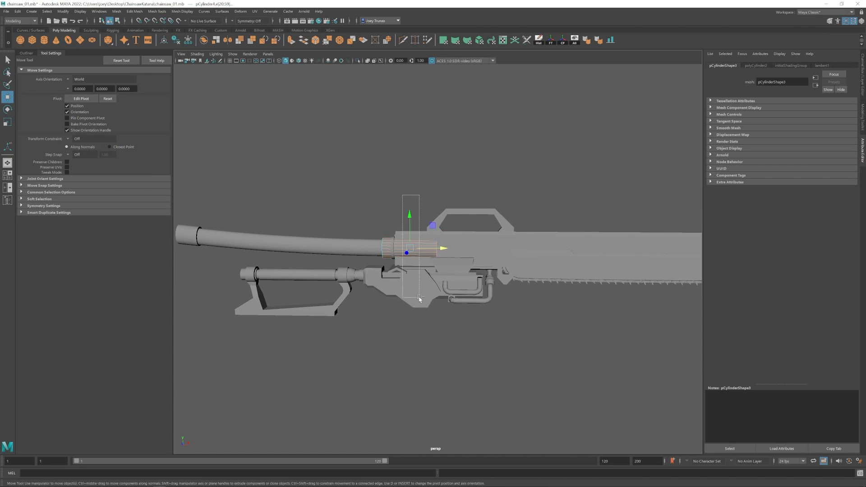
alt+right_drag(420, 299, 474, 289)
mouse_move(440, 261)
alt+mouse_down()
mouse_move(386, 269)
mouse_move(310, 198)
mouse_move(352, 232)
alt+mouse_up()
key(4)
key(5)
click(156, 12)
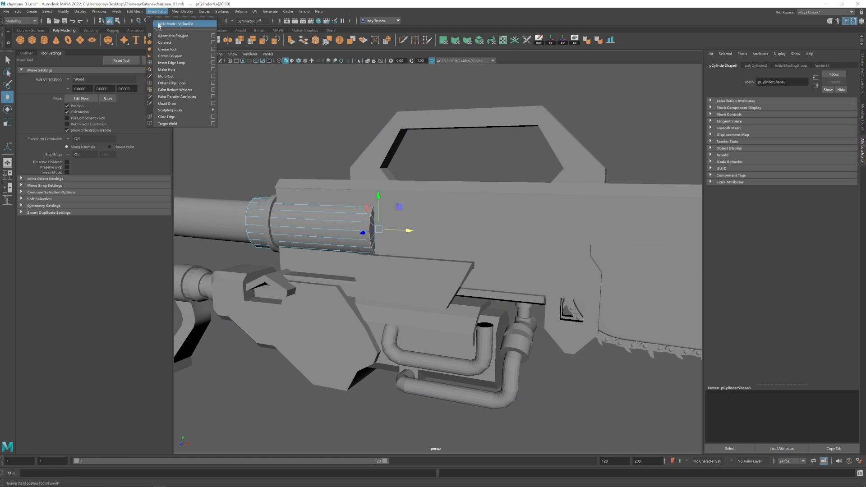
mouse_move(135, 11)
click(145, 36)
key(w)
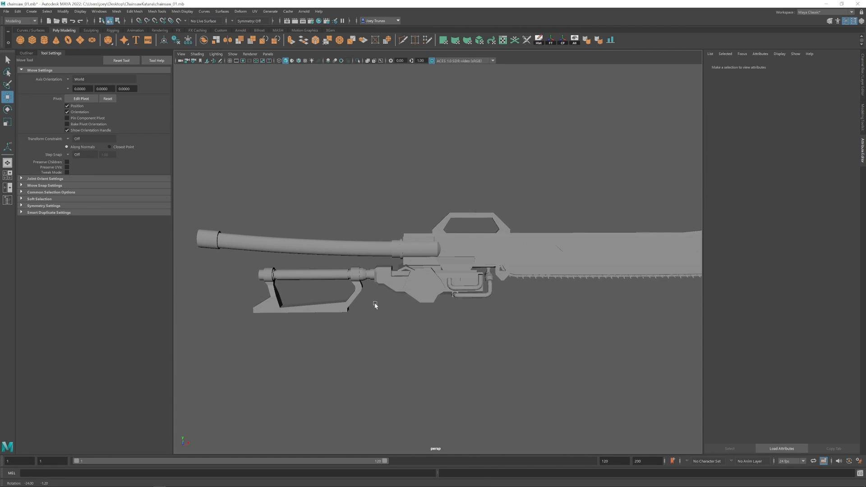
- Group the curved tube, its end cap, ring and sleeve, scale the group uniformly to 1.074 and shift it along X
alt+drag(375, 304, 328, 312)
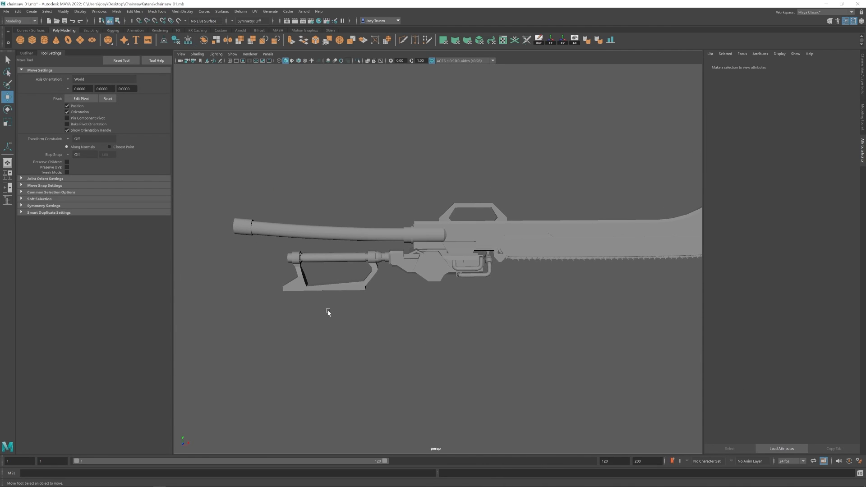
drag(224, 212, 411, 243)
click(409, 237)
key(q)
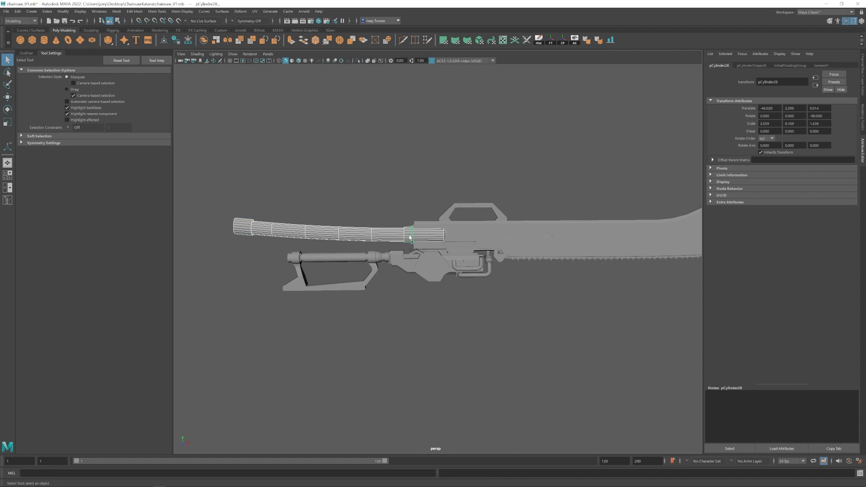
key(r)
drag(342, 232, 370, 231)
key(w)
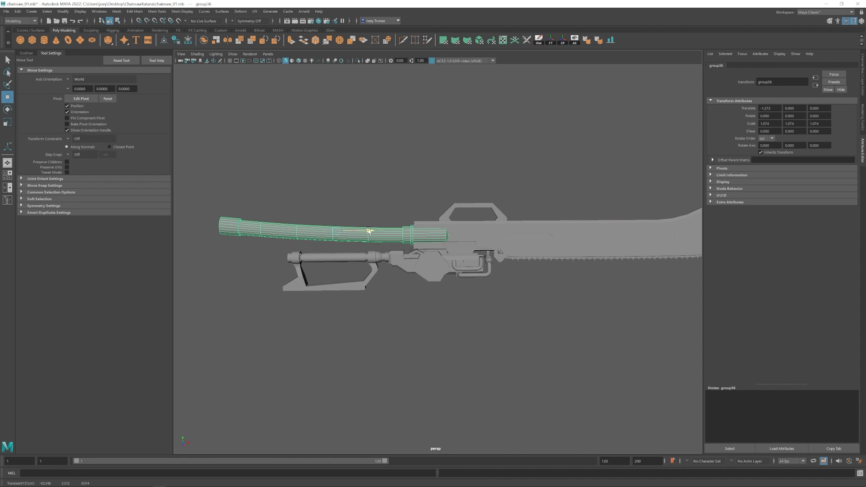
click(305, 190)
- Shorten the curved grip tube and move its end cap inward and slightly down to meet the tube's end
click(345, 237)
key(r)
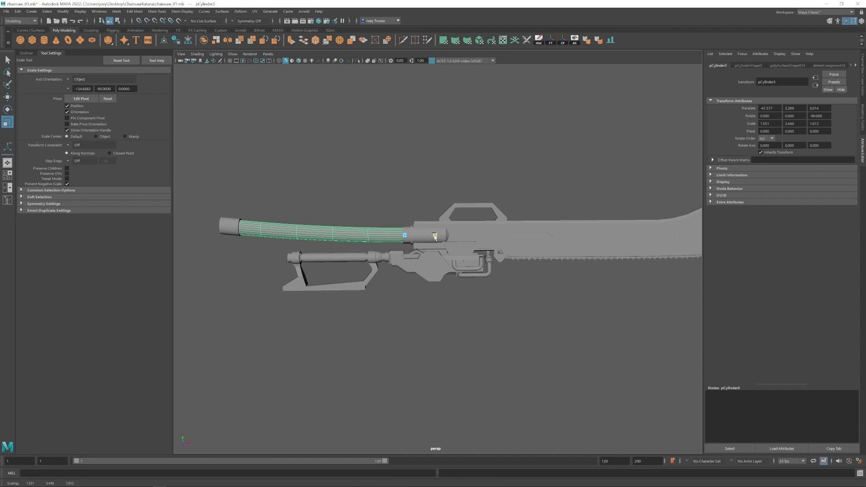
click(235, 223)
key(w)
alt+drag(244, 224, 248, 223)
drag(276, 224, 292, 222)
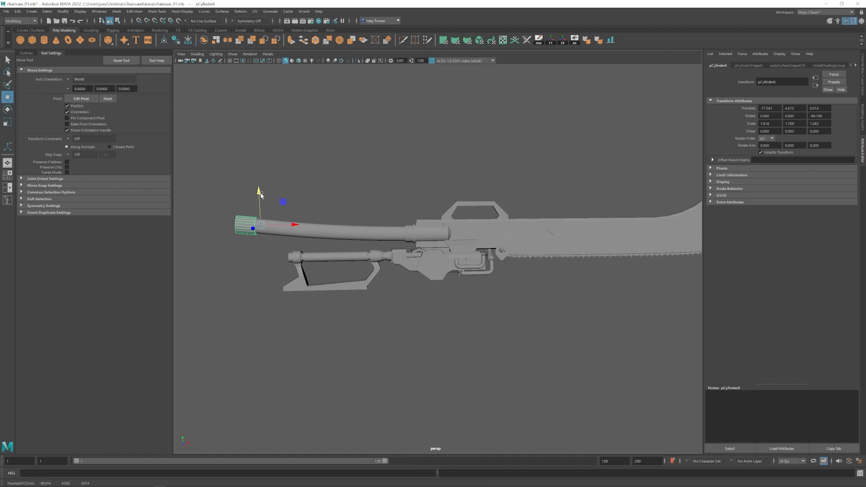
drag(261, 195, 260, 197)
- Select the top spine's vertices at the blade tip and raise them along Y so the spine slopes upward
click(385, 292)
scroll(385, 292, down, 5)
scroll(482, 318, up, 3)
alt+drag(385, 292, 437, 296)
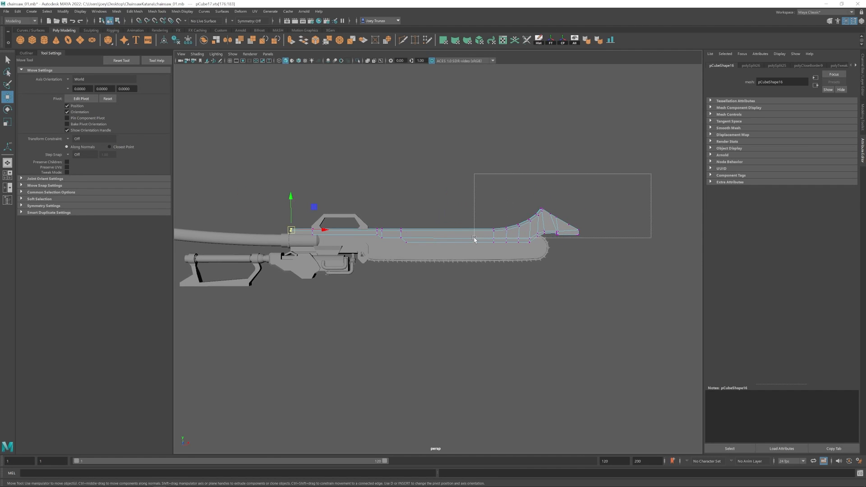
drag(475, 239, 475, 238)
scroll(511, 254, up, 2)
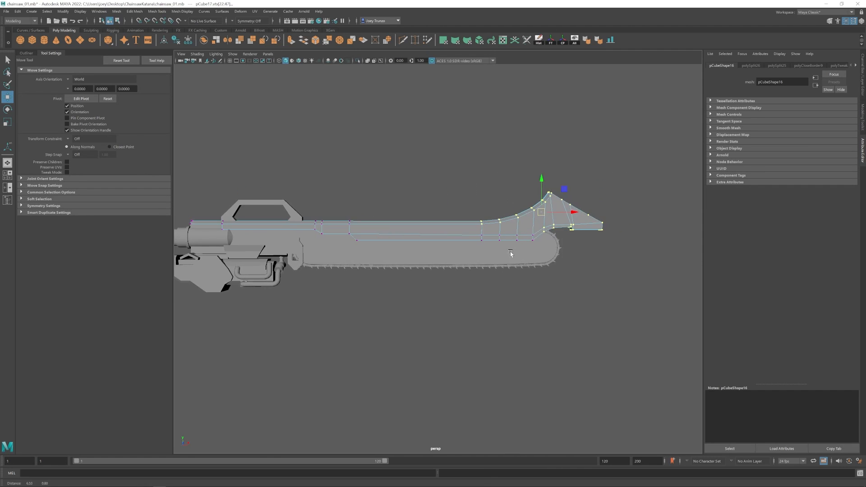
ctrl+drag(536, 221, 536, 221)
alt+drag(566, 221, 600, 221)
drag(524, 182, 525, 172)
- Reposition the vertices along the blade tip's sloping front edge and save the scene
mouse_move(550, 215)
alt+mouse_down()
mouse_move(522, 217)
mouse_move(539, 222)
alt+mouse_up()
scroll(522, 217, up, 1)
alt+middle_drag(551, 200, 502, 220)
scroll(502, 219, up, 1)
drag(460, 203, 475, 221)
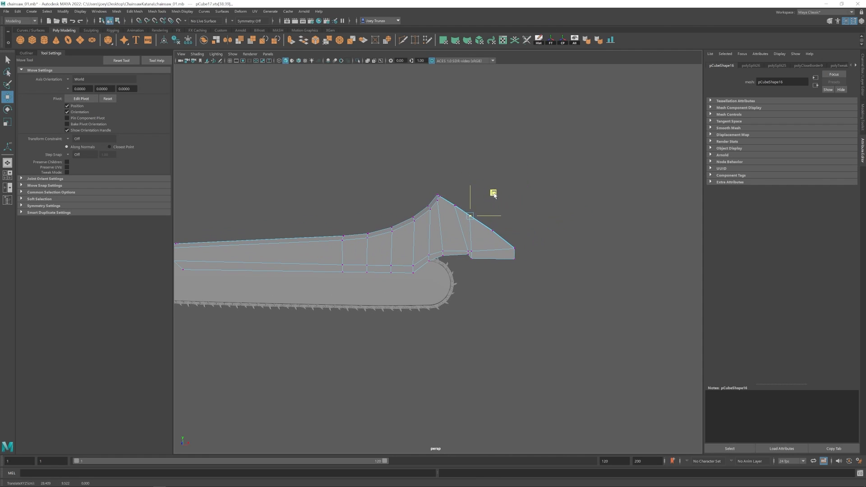
scroll(459, 194, up, 1)
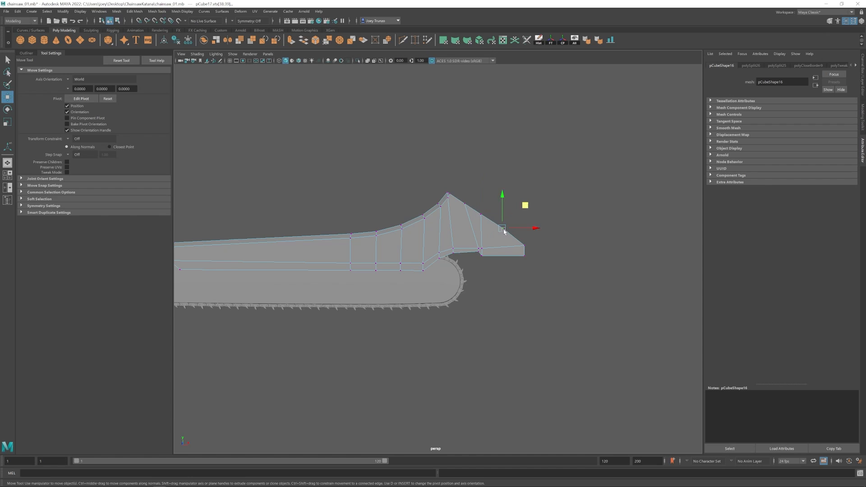
scroll(478, 226, down, 6)
alt+middle_drag(395, 255, 452, 249)
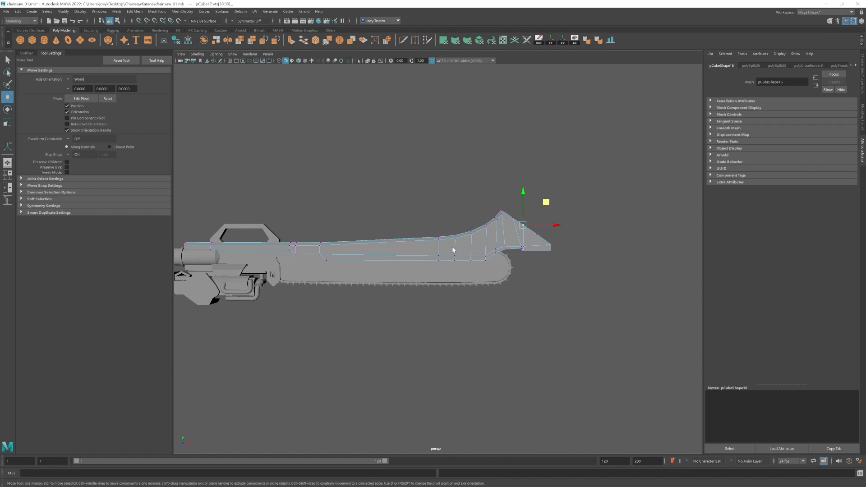
click(396, 353)
key(ctrl+s)
- Turn on the wireframe overlay, create a polygon cube and place it against the side of the upper grip's sleeve
alt+middle_drag(257, 293, 364, 263)
scroll(364, 264, up, 5)
key(alt+5)
alt+drag(364, 263, 352, 260)
click(33, 42)
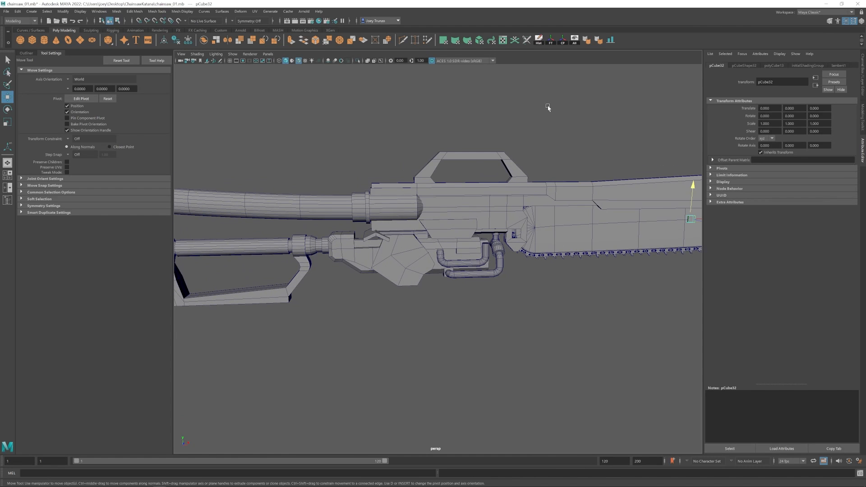
ctrl+click(387, 206)
alt+drag(388, 206, 451, 228)
drag(456, 228, 420, 221)
key(r)
key(f)
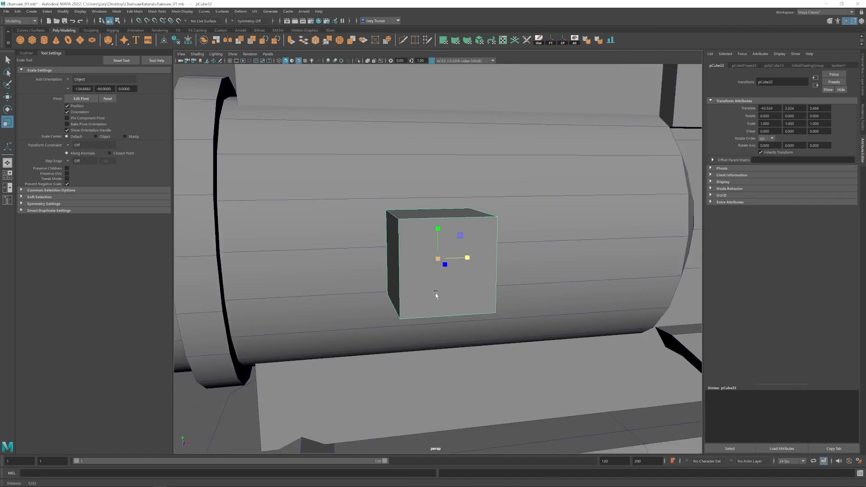
- Scale the cube into a thin square side plate of about 3.211 × 3.211 × 0.365
drag(438, 258, 492, 259)
alt+right_drag(437, 296, 364, 234)
alt+drag(364, 234, 406, 236)
drag(461, 267, 432, 258)
alt+drag(432, 257, 413, 261)
alt+right_drag(414, 261, 463, 286)
alt+middle_drag(463, 286, 451, 272)
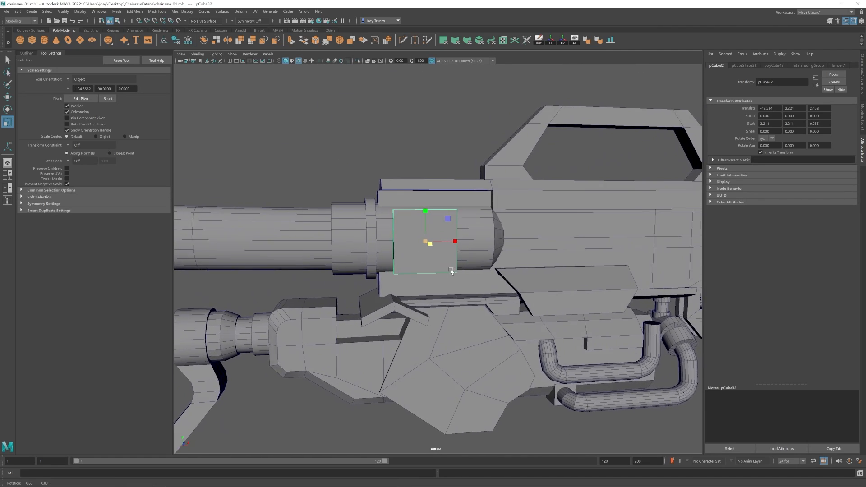
- Enlarge the side plate to about 5.259 × 5.259 × 0.598, rotate it 12.666 about Y and shift it forward against the body
alt+drag(451, 273, 451, 251)
scroll(433, 267, down, 4)
key(w)
alt+drag(451, 253, 486, 248)
key(e)
key(w)
mouse_move(460, 255)
alt+mouse_down()
mouse_move(489, 257)
mouse_move(460, 253)
alt+mouse_up()
- Select the vertices at the sleeve's inner end and move them back along X
right_drag(409, 244, 383, 245)
drag(501, 294, 412, 172)
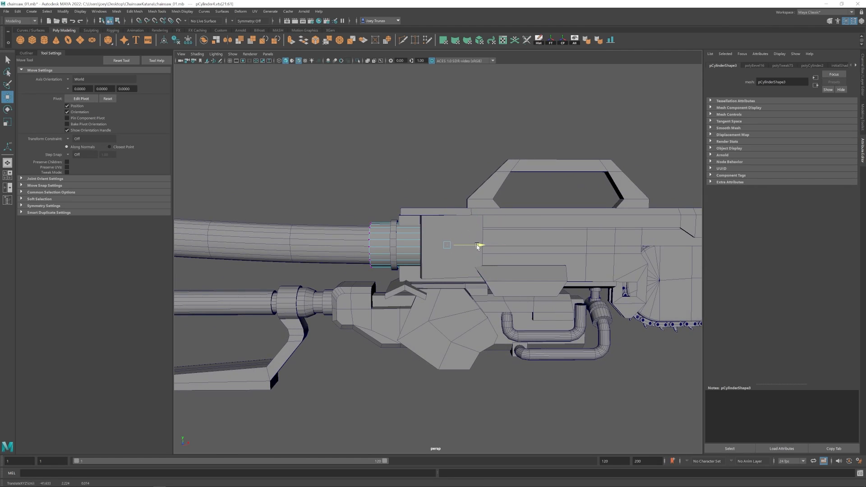
scroll(472, 250, down, 2)
click(459, 254)
drag(478, 247, 458, 250)
- Shift the vertices of the top spine's lower step along X beside the side plate's front edge
scroll(458, 255, up, 3)
alt+drag(477, 193, 475, 208)
click(474, 208)
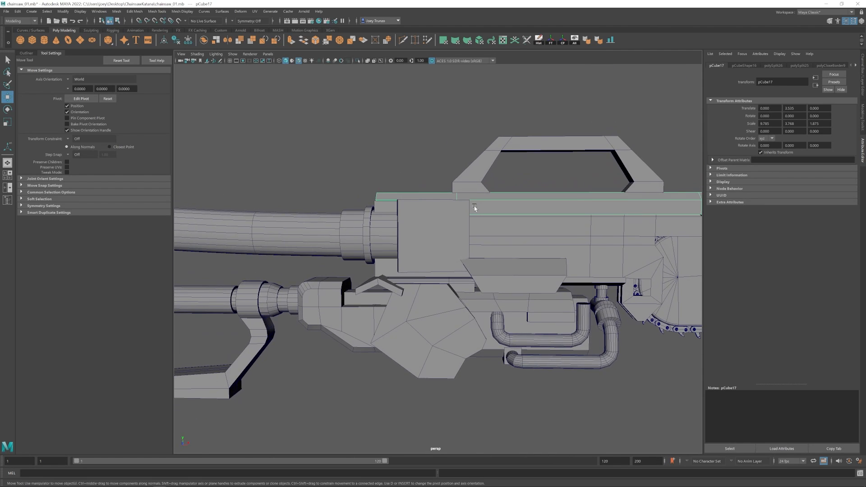
right_drag(483, 208, 463, 207)
drag(490, 205, 497, 205)
alt+drag(462, 229, 473, 233)
- Adjust the body's rear upper vertices and stretch the side plate's rear vertices back toward the sleeve
click(474, 232)
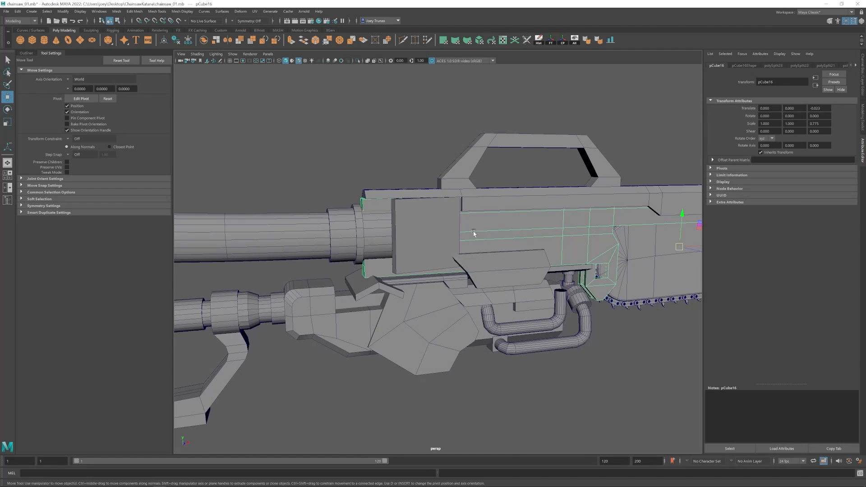
right_drag(439, 217, 417, 216)
drag(351, 163, 476, 207)
drag(430, 171, 415, 176)
drag(377, 164, 429, 275)
drag(428, 238, 448, 289)
alt+drag(448, 289, 409, 278)
right_drag(411, 216, 412, 231)
click(412, 230)
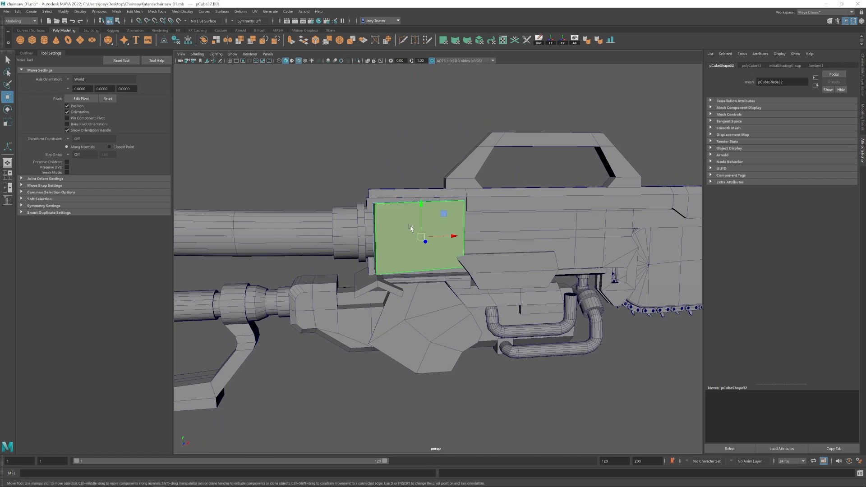
alt+drag(412, 230, 435, 229)
key(r)
middle_drag(435, 229, 426, 229)
alt+drag(427, 229, 405, 219)
key(ctrl+z)
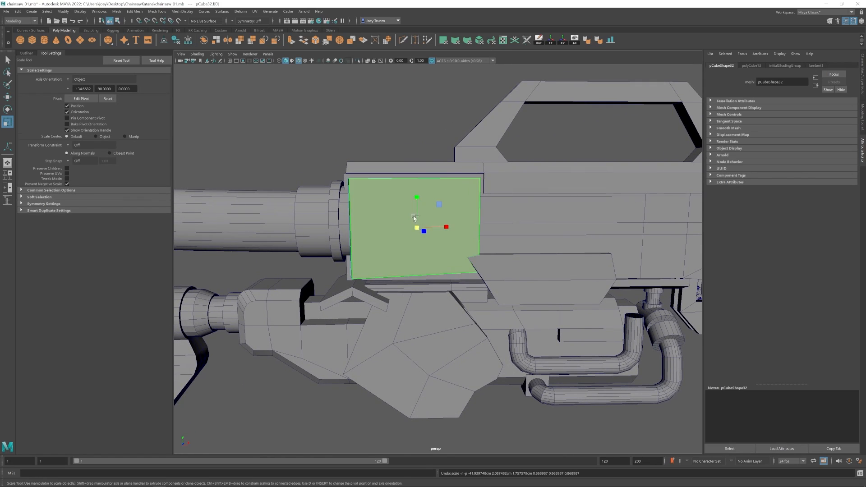
- Reposition the side plate's outer rear edge so the plate becomes a wedge, and undo the extra edit made after it
right_drag(414, 216, 413, 201)
drag(351, 206, 350, 208)
alt+drag(350, 207, 364, 222)
key(w)
drag(387, 230, 392, 231)
alt+drag(393, 231, 509, 236)
click(463, 236)
key(ctrl+z)
alt+right_drag(510, 236, 459, 253)
click(410, 239)
alt+drag(385, 230, 410, 243)
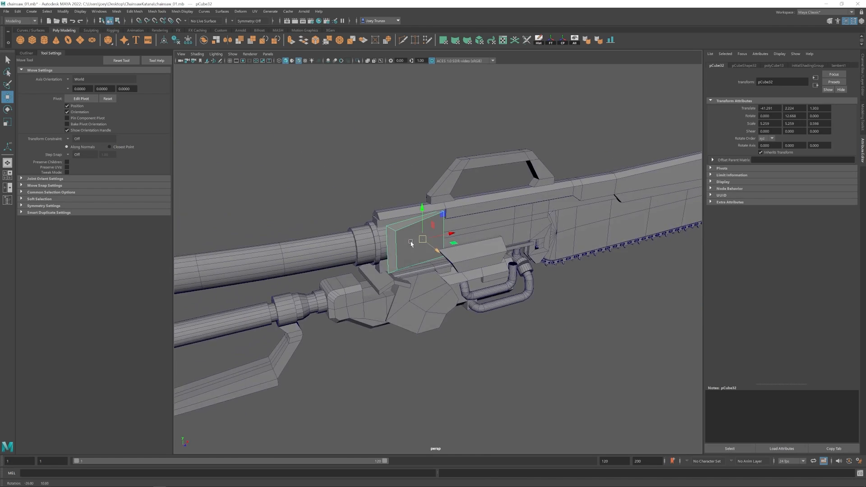
- Select the side plate's short corner edges and round them with a bevel
scroll(408, 244, up, 4)
click(343, 197)
shift+click(444, 169)
alt+drag(532, 255, 482, 244)
key(4)
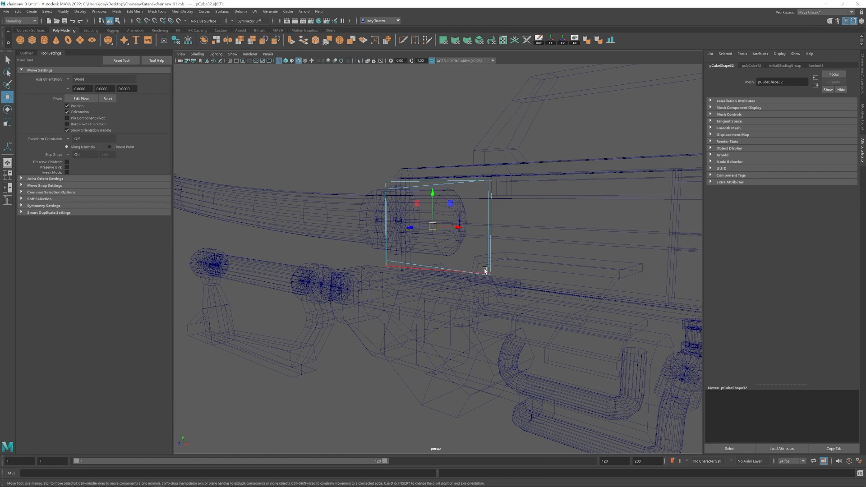
key(5)
mouse_move(354, 212)
alt+mouse_down()
mouse_move(462, 217)
mouse_move(346, 212)
alt+mouse_up()
click(135, 11)
click(146, 35)
key(w)
- Bevel the edge loops around the side plate's outer face and reduce the bevel fraction
double_click(413, 217)
shift+double_click(401, 216)
click(135, 11)
click(145, 36)
drag(818, 122, 794, 123)
key(w)
click(632, 140)
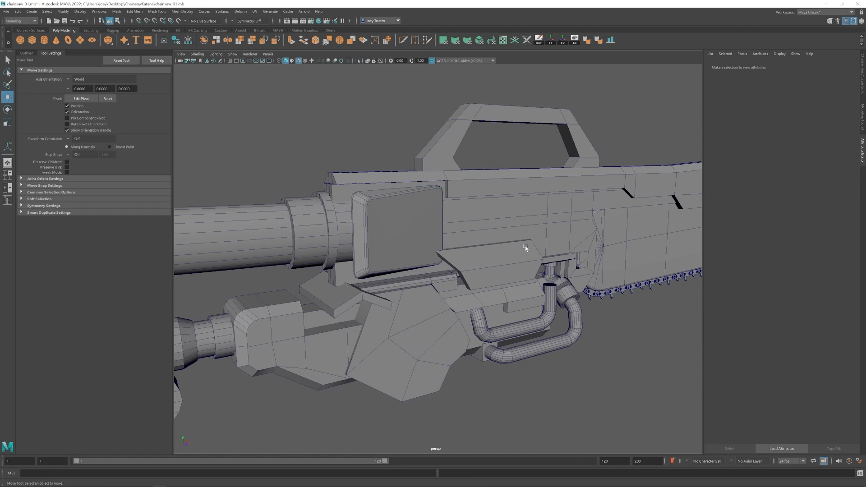
- Turn off the wireframe overlay and adjust the height of the side plate's front upper corner vertices
alt+drag(525, 245, 483, 248)
scroll(483, 248, down, 4)
click(298, 61)
scroll(479, 317, up, 5)
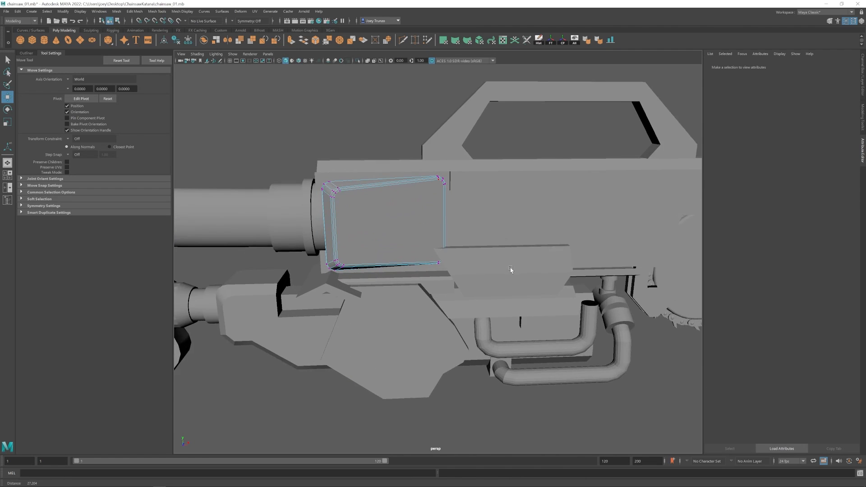
alt+right_drag(432, 224, 293, 211)
click(440, 209)
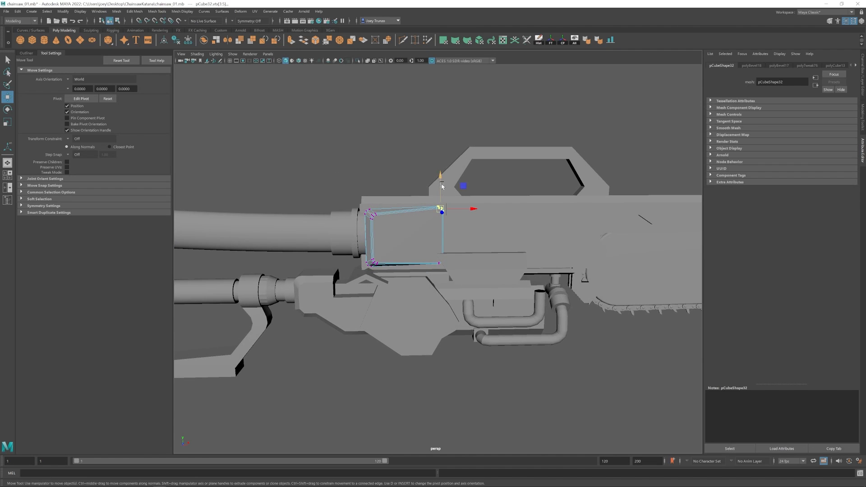
click(470, 236)
alt+middle_drag(490, 261, 441, 256)
- Restore the wireframe overlay, add a cube on the body ahead of the side plate and scale it to about 6.866 × 3.478 × 2.598
click(433, 222)
shift+click(292, 229)
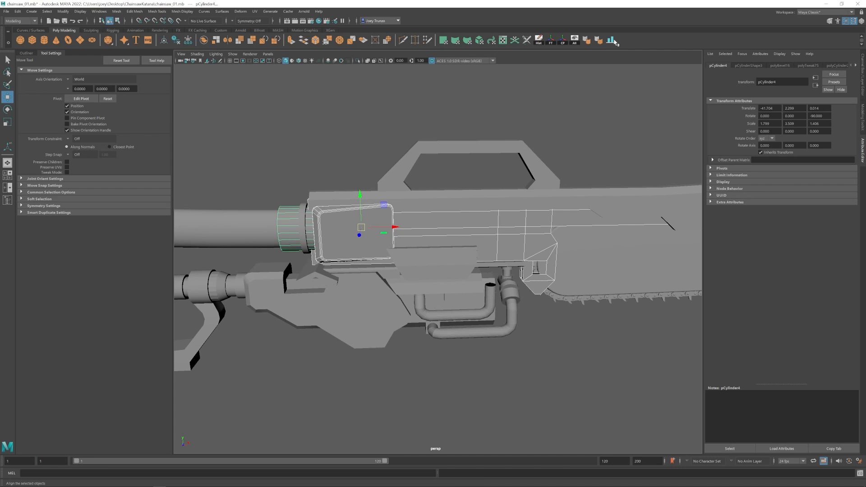
click(298, 61)
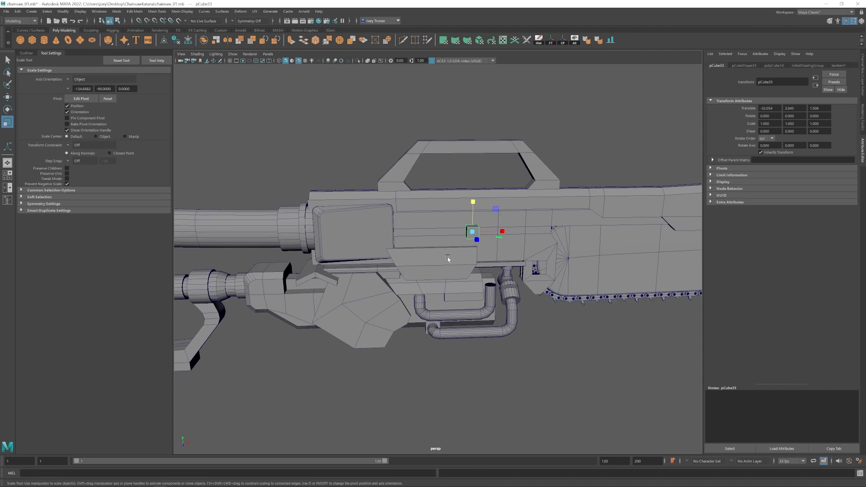
alt+drag(449, 259, 496, 286)
drag(451, 224, 474, 246)
alt+drag(514, 283, 475, 257)
drag(506, 234, 555, 235)
drag(474, 203, 475, 193)
alt+drag(476, 226, 462, 225)
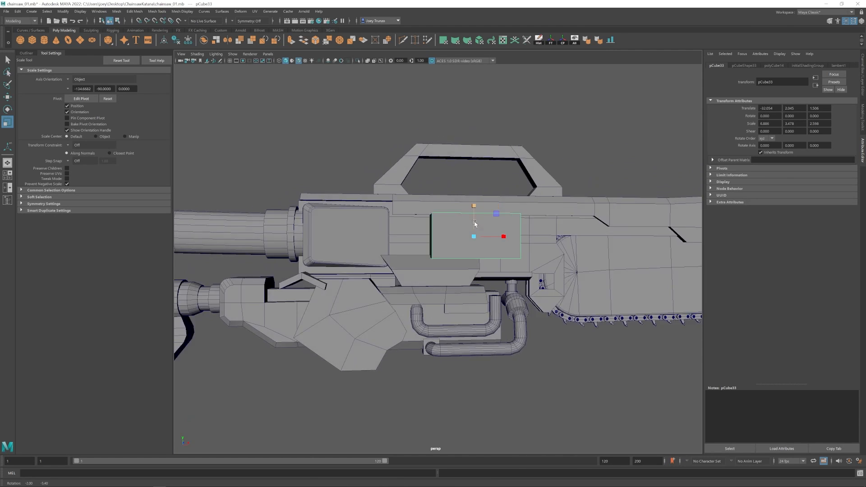
- Select the top spine's lower-edge vertices at both ends of the section above the new block and raise them slightly
alt+right_drag(474, 225, 440, 221)
key(w)
right_drag(449, 218, 415, 218)
drag(401, 231, 415, 221)
shift+drag(548, 233, 555, 231)
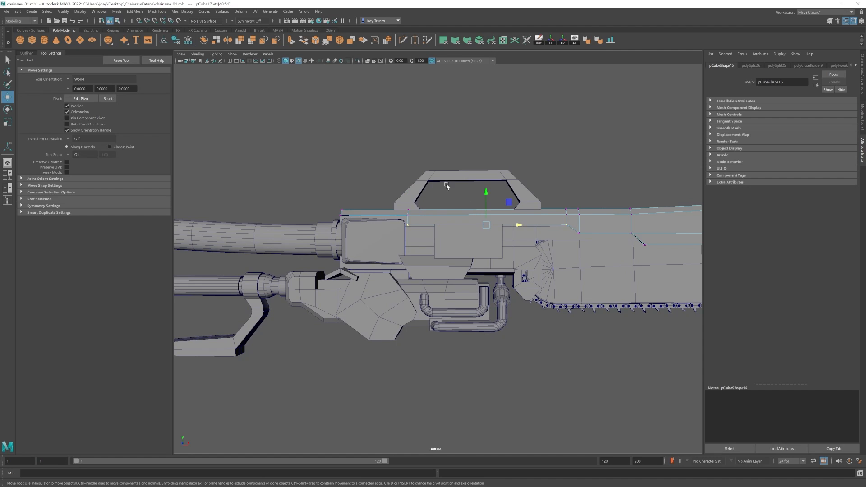
drag(486, 192, 487, 189)
right_drag(580, 212, 605, 188)
- Resize the new block to about 9.447 × 3.478 × 1.137 and sink it closer to the body's side
click(465, 241)
alt+right_drag(452, 246, 467, 253)
mouse_move(467, 252)
alt+mouse_down()
mouse_move(476, 265)
mouse_move(461, 241)
mouse_move(455, 253)
alt+mouse_up()
right_drag(455, 253, 429, 253)
drag(458, 306, 516, 224)
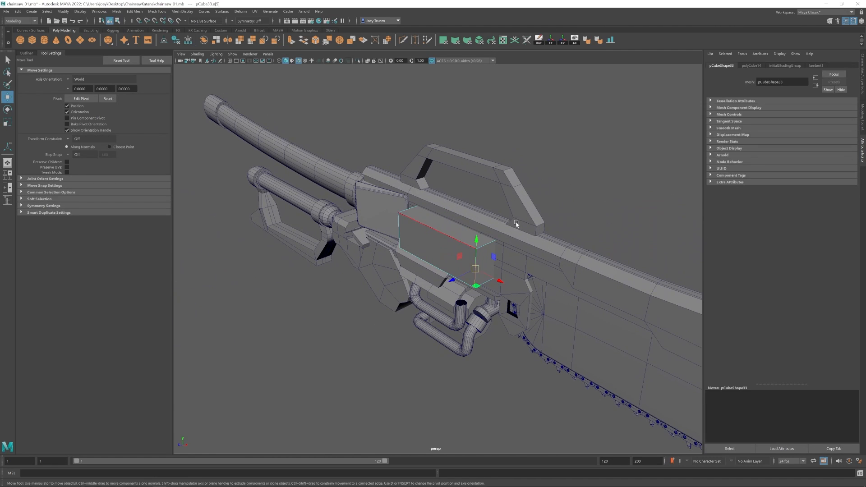
key(r)
right_drag(471, 252, 496, 231)
drag(422, 252, 436, 248)
key(w)
drag(423, 253, 429, 250)
alt+drag(429, 251, 449, 272)
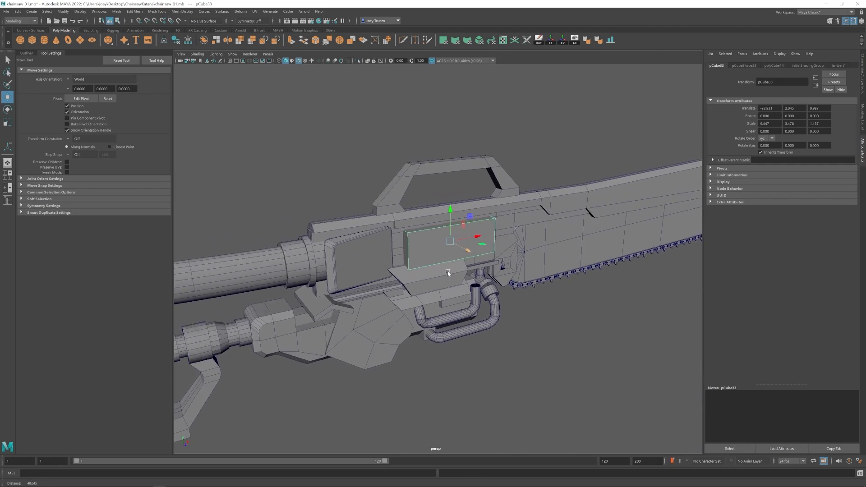
- Move the block's outer front vertical edge inward so the block tapers toward the blade
alt+right_drag(448, 272, 465, 270)
right_drag(427, 261, 425, 232)
alt+drag(416, 259, 449, 249)
click(516, 248)
alt+drag(516, 248, 464, 266)
alt+right_drag(489, 262, 476, 257)
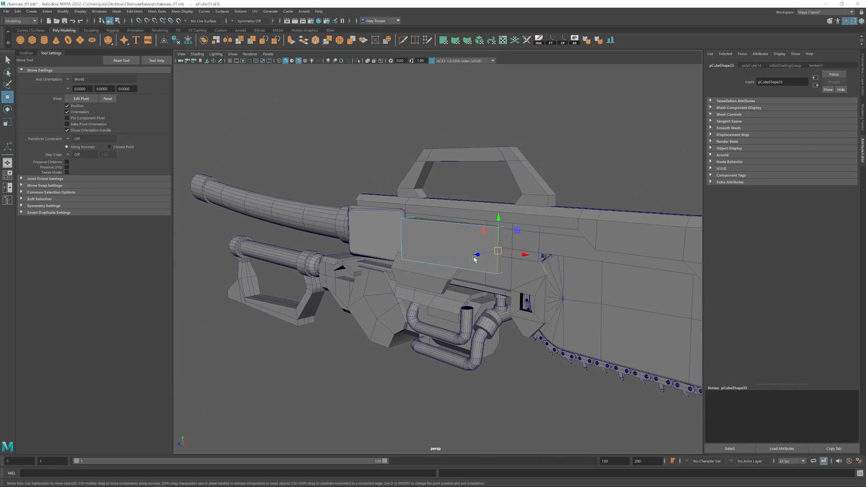
alt+drag(476, 258, 444, 267)
- Round the block's front corner edges with a bevel of fraction 0.257 and 3 segments
double_click(499, 232)
click(149, 13)
key(ctrl+b)
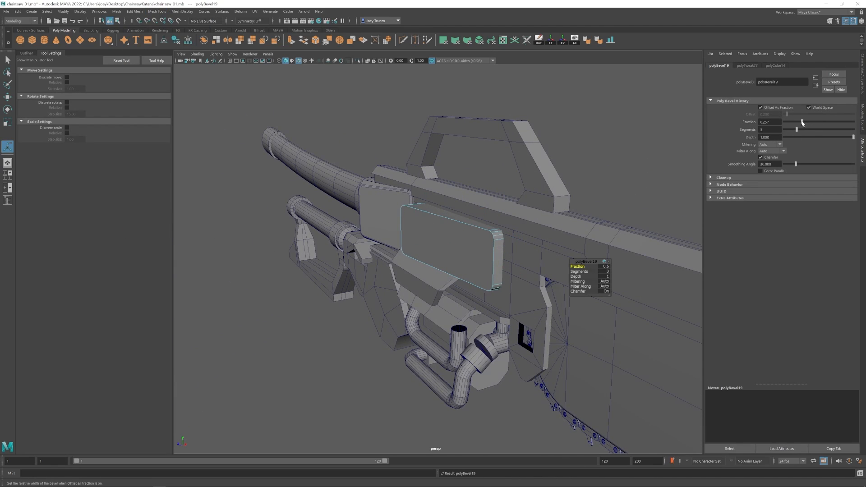
alt+drag(451, 174, 512, 165)
- Bevel the edge loop around the block's outer face with additional segments
double_click(400, 225)
click(138, 12)
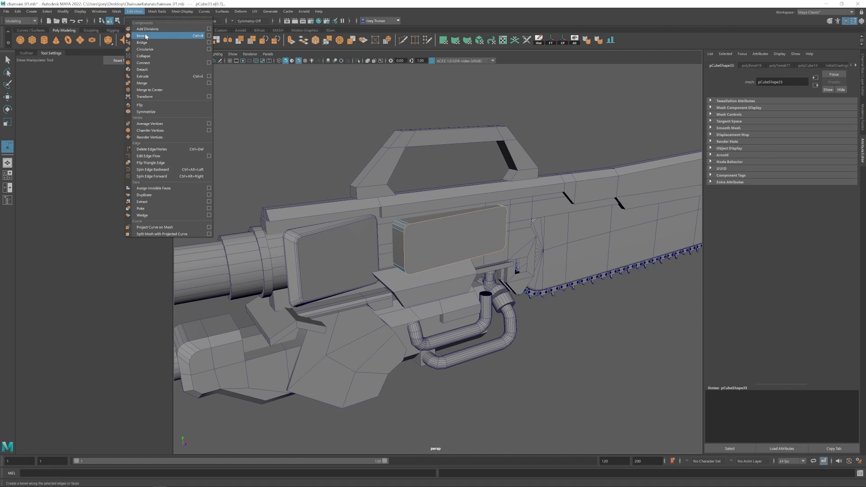
click(145, 36)
drag(788, 131, 793, 131)
key(w)
click(519, 357)
- Nudge the vertices at the rear of the side block's outer face inward toward the body
alt+drag(474, 212, 469, 294)
right_drag(444, 246, 413, 245)
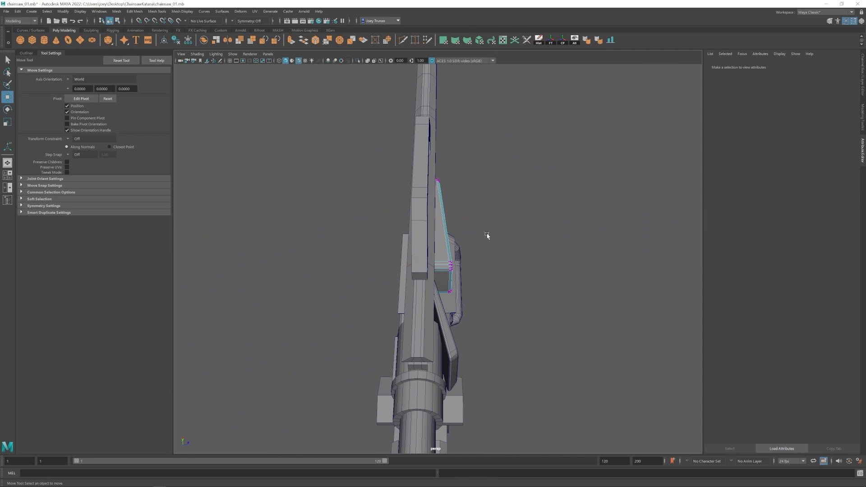
drag(487, 235, 447, 301)
drag(483, 280, 479, 281)
right_drag(444, 252, 469, 230)
click(483, 289)
- Adjust the height of the upper edge vertices on the angled plate beneath the side block
scroll(459, 329, down, 4)
alt+drag(458, 329, 379, 257)
click(426, 229)
key(r)
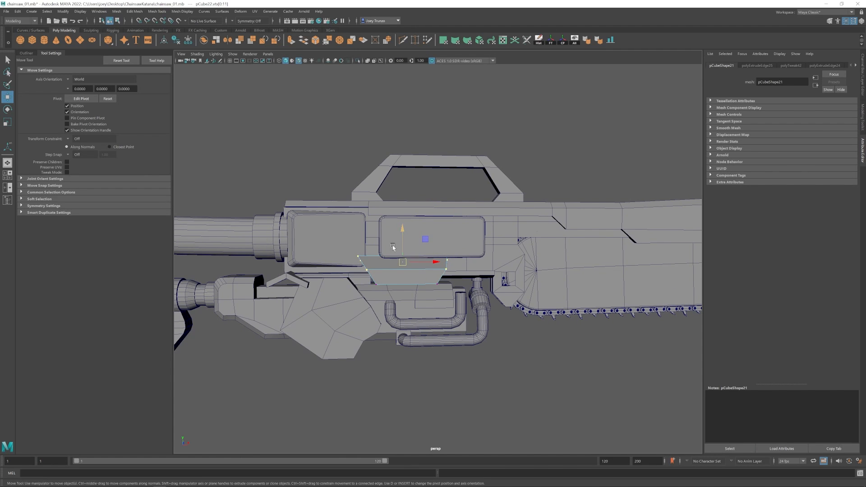
click(498, 334)
- Extrude the open end of the upper bent pipe upward
scroll(442, 289, down, 3)
alt+drag(443, 289, 415, 300)
scroll(416, 300, up, 5)
right_drag(416, 300, 416, 275)
double_click(416, 276)
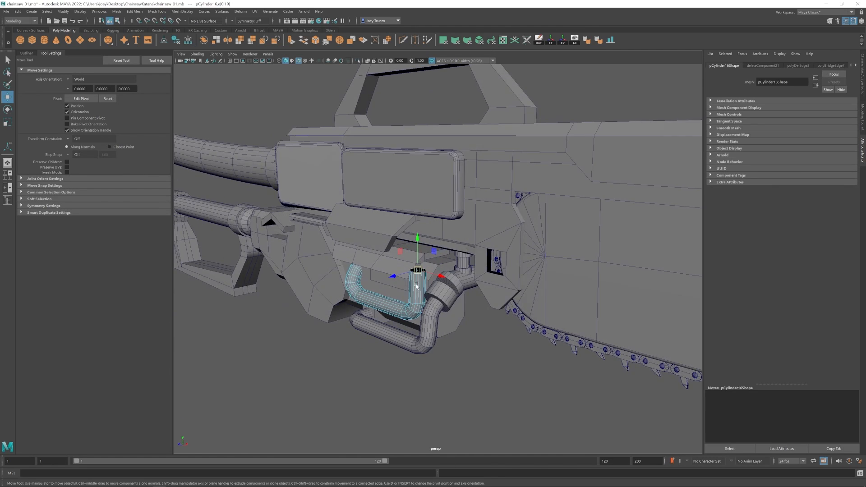
scroll(408, 293, up, 4)
alt+drag(418, 286, 389, 287)
key(ctrl+e)
key(e)
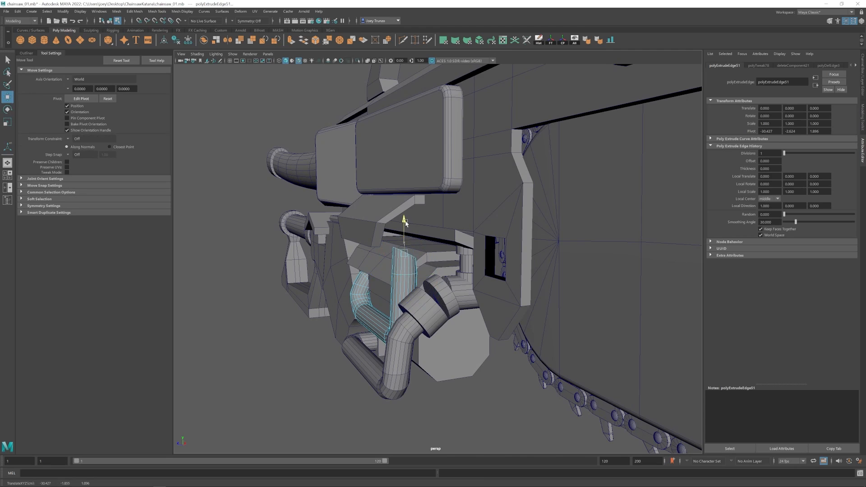
- Extrude the pipe end again and angle it up toward the underside of the side block
alt+drag(406, 224, 377, 253)
key(ctrl+e)
alt+drag(378, 253, 413, 185)
key(w)
drag(398, 211, 451, 231)
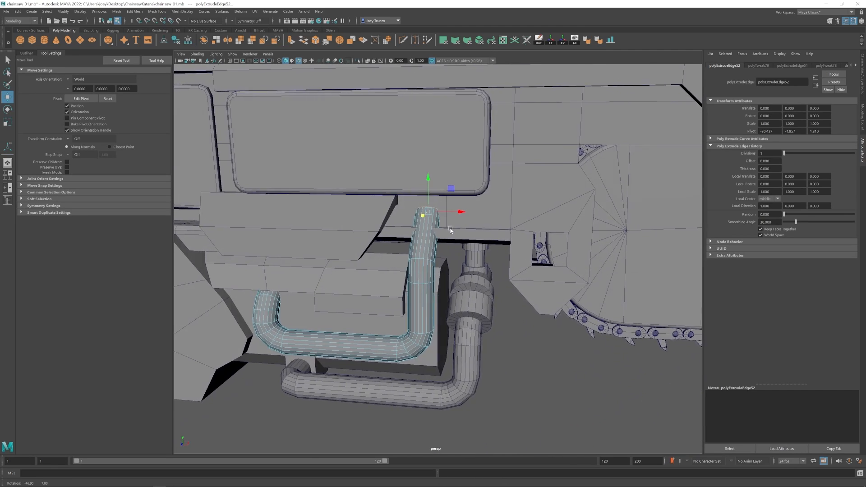
alt+right_drag(450, 231, 425, 228)
drag(429, 189, 428, 176)
- Raise the edge loop at the pipe's new bend and return to object selection
alt+drag(510, 239, 435, 257)
double_click(408, 257)
drag(405, 228, 405, 222)
alt+right_drag(400, 230, 310, 255)
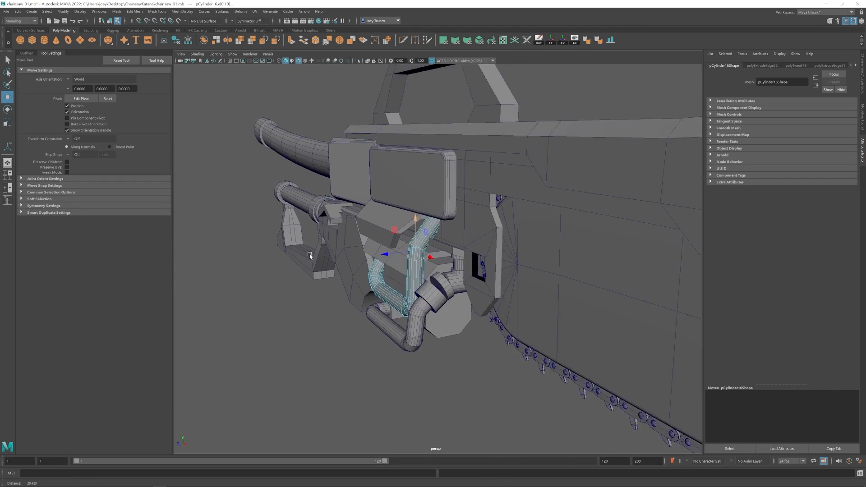
alt+drag(310, 256, 407, 252)
click(547, 131)
alt+middle_drag(506, 336, 570, 305)
key(F8)
scroll(340, 307, down, 8)
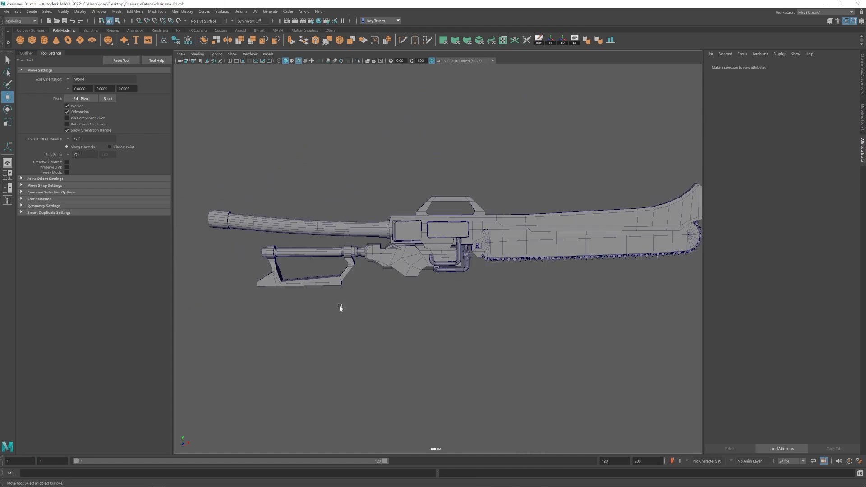
- Adjust the vertices at the rear end of the longer side block
alt+drag(340, 307, 377, 304)
scroll(377, 304, up, 7)
click(450, 189)
key(F9)
drag(361, 153, 388, 228)
alt+drag(433, 203, 490, 224)
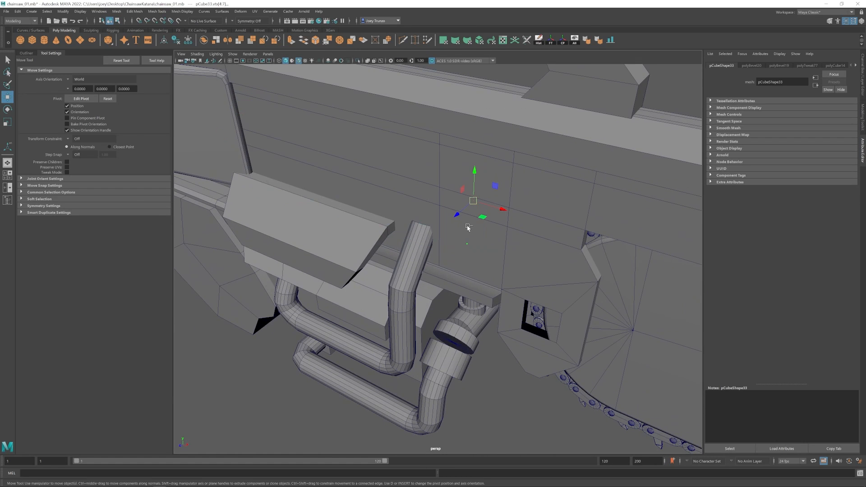
alt+right_drag(468, 227, 443, 232)
alt+right_drag(445, 282, 311, 271)
alt+drag(311, 271, 352, 301)
click(352, 302)
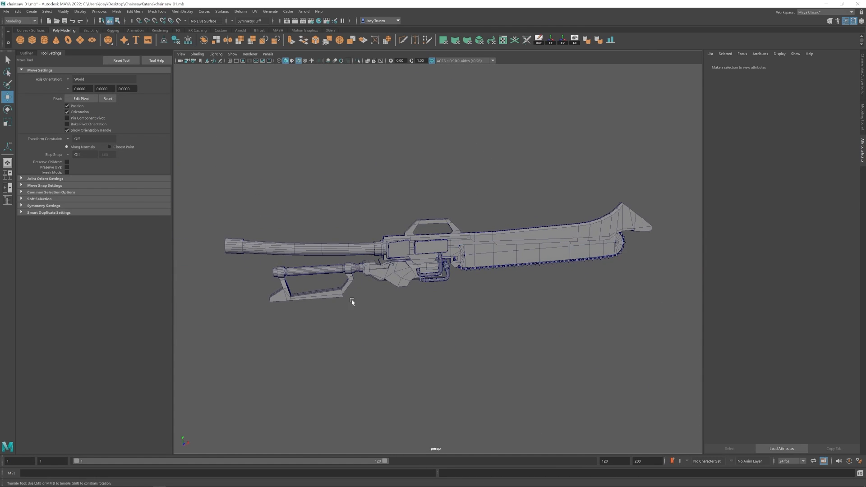
- Isolate the top spine piece to examine its underside geometry, then show the full model again
alt+right_drag(353, 301, 387, 288)
alt+drag(387, 289, 395, 257)
click(417, 212)
alt+drag(418, 212, 456, 193)
click(358, 61)
right_drag(488, 180, 467, 185)
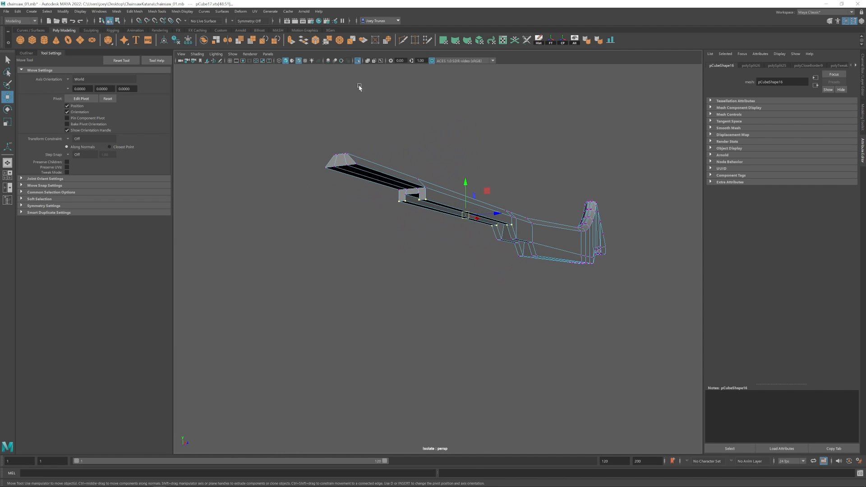
click(358, 61)
key(r)
alt+drag(407, 149, 403, 252)
click(537, 302)
scroll(453, 280, down, 5)
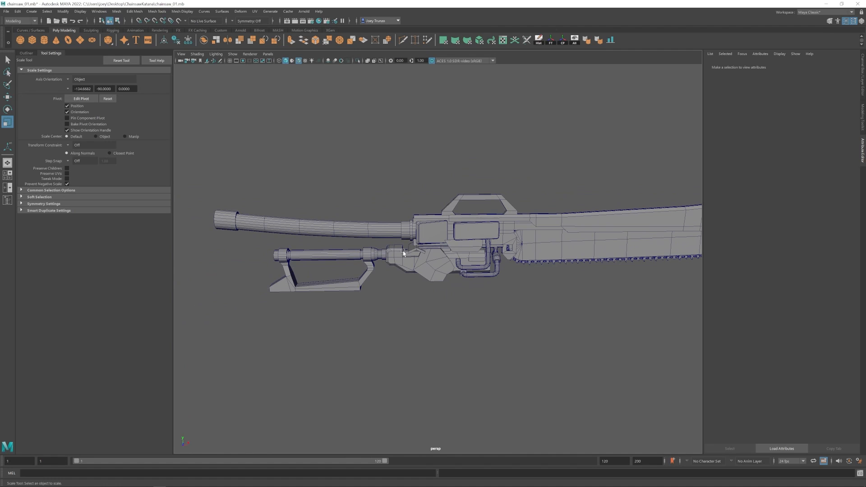
- Create a small cube, shrink its height and depth to about 0.523, and place it in the gap between the two side plates
click(32, 39)
key(w)
middle_drag(439, 235, 429, 233)
key(r)
scroll(356, 249, up, 8)
alt+middle_drag(460, 247, 614, 270)
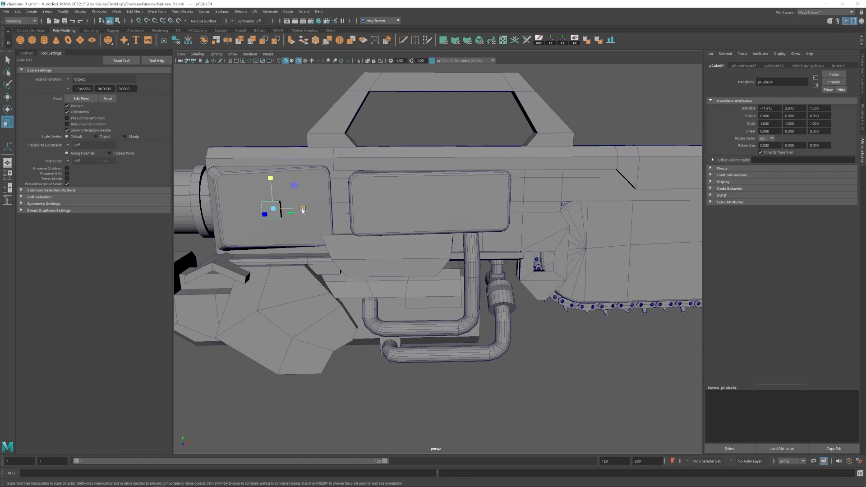
alt+drag(367, 208, 321, 234)
scroll(321, 235, up, 5)
key(w)
drag(274, 253, 348, 239)
- Bevel an edge of the small hinge cube
right_drag(359, 226, 356, 205)
click(382, 228)
click(134, 12)
click(146, 36)
alt+drag(439, 188, 417, 165)
scroll(417, 165, down, 5)
- Duplicate the hinge cube and space the two copies vertically along the rear plate's front edge
right_drag(403, 210, 421, 201)
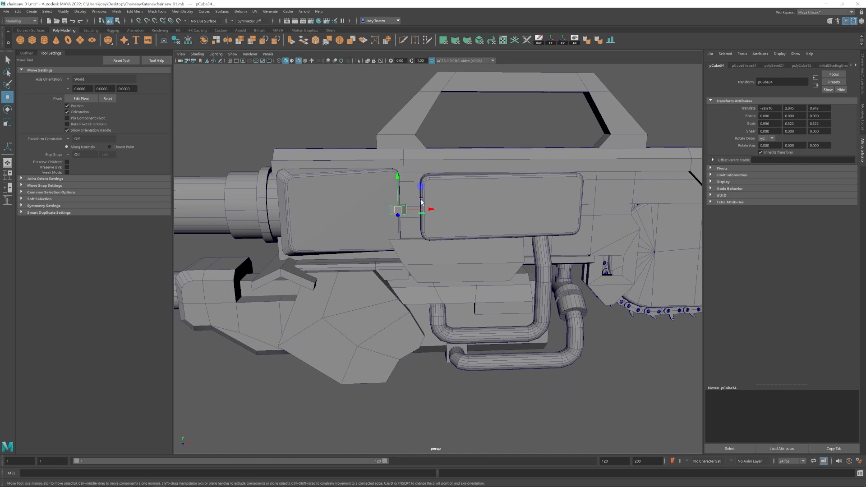
drag(398, 161, 398, 157)
scroll(398, 158, down, 5)
click(400, 165)
alt+drag(409, 235, 443, 267)
scroll(419, 271, down, 4)
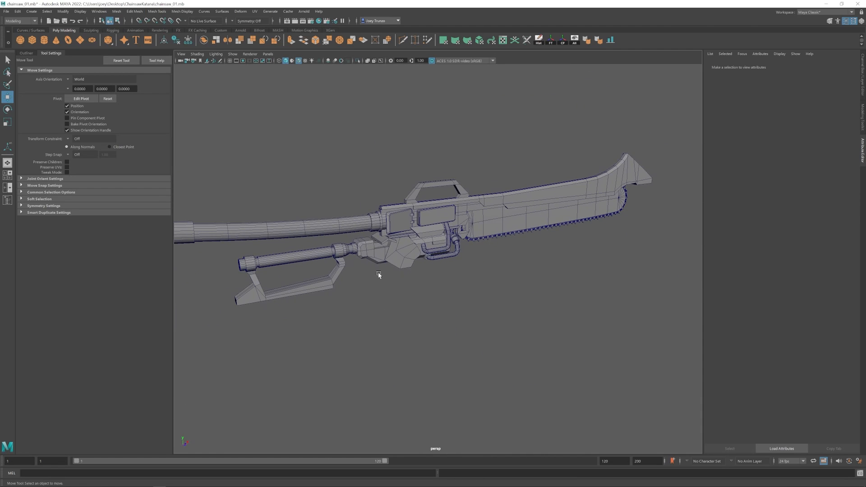
mouse_move(379, 275)
alt+mouse_down()
mouse_move(393, 267)
mouse_move(382, 266)
mouse_move(387, 275)
alt+mouse_up()
alt+middle_drag(387, 275, 413, 294)
scroll(412, 270, up, 5)
- Adjust the rear side plate's front corner vertices vertically to narrow that edge
click(410, 236)
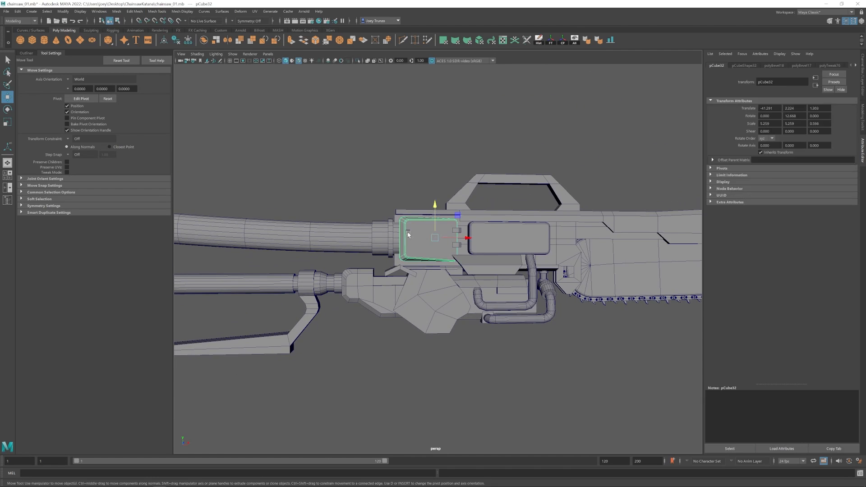
right_drag(409, 236, 384, 236)
drag(379, 250, 480, 280)
scroll(480, 280, up, 3)
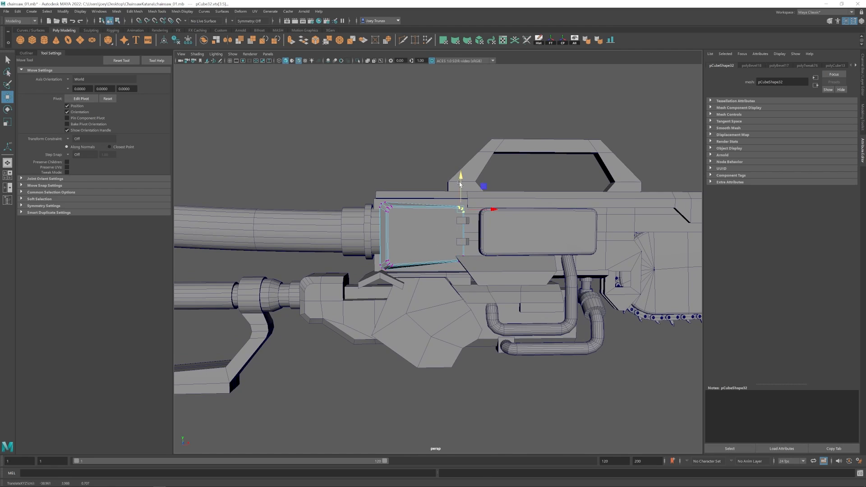
alt+drag(460, 184, 482, 187)
right_drag(418, 230, 440, 214)
click(406, 158)
- Scale the rear vertices of the rear plate's outer face vertically and save the scene
scroll(409, 271, down, 8)
scroll(391, 224, up, 8)
click(391, 225)
key(r)
drag(442, 224, 406, 198)
right_drag(397, 190, 361, 185)
key(w)
shift+drag(371, 255, 384, 216)
drag(323, 125, 427, 317)
alt+drag(469, 253, 363, 202)
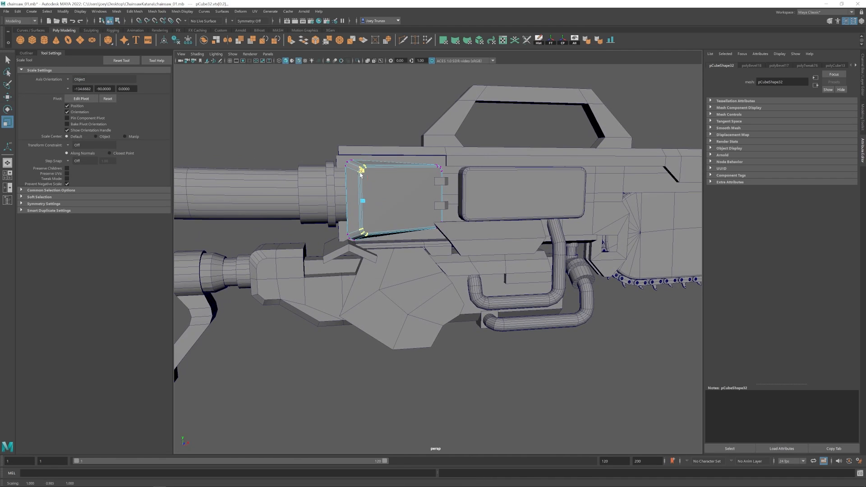
right_drag(364, 202, 393, 172)
click(393, 331)
scroll(393, 331, down, 8)
key(ctrl+s)
- Create a cylinder beside the bent pipes and rotate it 90 degrees about X so it faces sideways
alt+right_drag(393, 331, 488, 363)
alt+middle_drag(488, 363, 447, 284)
click(44, 40)
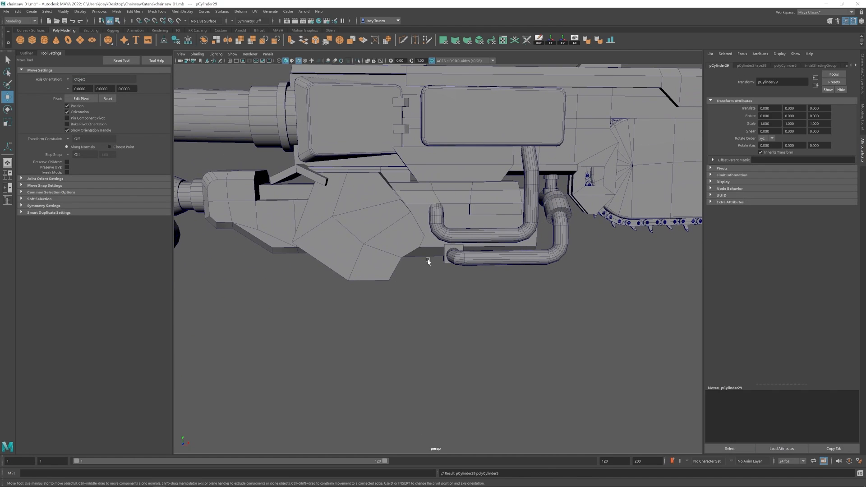
middle_click(441, 196)
alt+drag(441, 196, 478, 215)
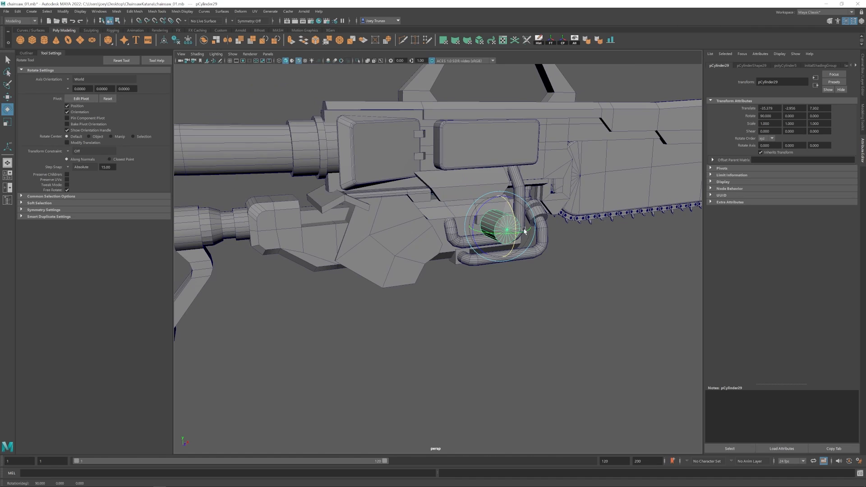
alt+drag(525, 230, 432, 248)
key(w)
- Delete the lower half of the cylinder's faces and save the scene
mouse_move(432, 248)
alt+right_down()
mouse_move(437, 204)
mouse_move(438, 239)
alt+right_up()
drag(356, 278, 476, 212)
key(Delete)
key(ctrl+s)
- Remove the half cylinder's end-cap faces and extrude the remaining curved shell with a thickness of 0.05
drag(421, 221, 435, 198)
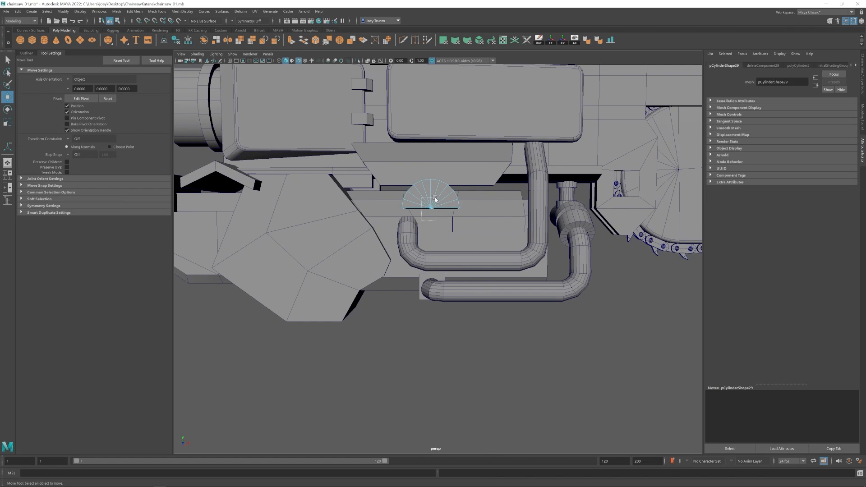
shift+right_drag(435, 200, 436, 183)
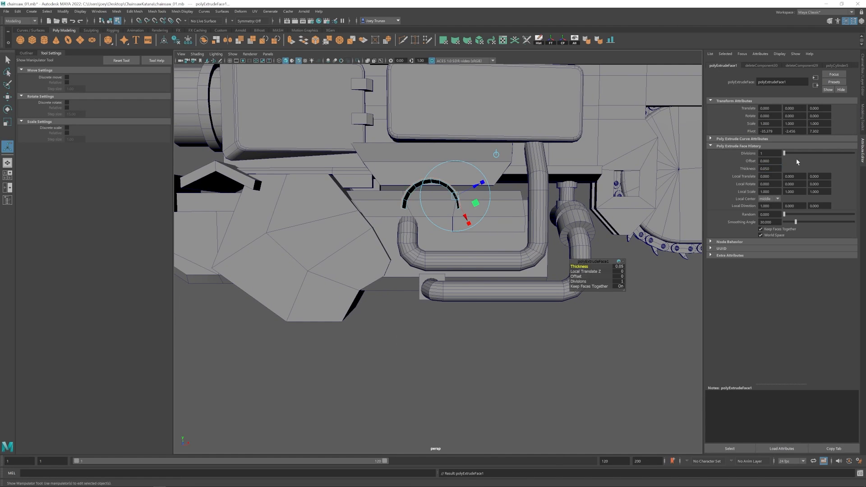
alt+drag(519, 184, 551, 184)
alt+right_drag(551, 184, 497, 199)
key(F8)
- Scale the half-ring and move it into place near the bent pipes under the body
key(r)
drag(458, 240, 541, 271)
key(w)
drag(541, 280, 440, 258)
alt+middle_drag(440, 261, 461, 262)
alt+right_drag(461, 262, 491, 260)
drag(491, 229, 517, 238)
key(w)
alt+drag(517, 238, 475, 248)
alt+drag(475, 248, 496, 212)
drag(496, 206, 460, 210)
scroll(562, 360, down, 5)
click(563, 360)
- Raise the connector block between the lower shaft and faceted body piece, and adjust its front vertices
alt+drag(533, 249, 460, 321)
alt+right_drag(460, 320, 365, 291)
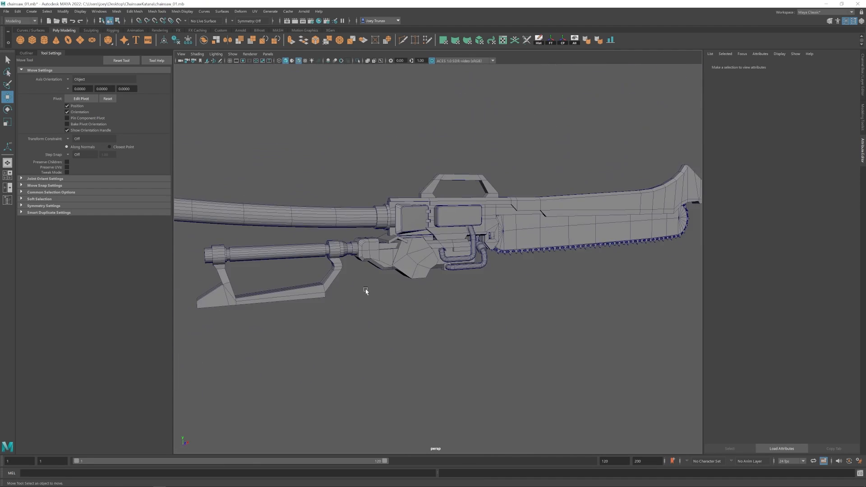
alt+middle_drag(366, 290, 404, 274)
scroll(422, 293, up, 3)
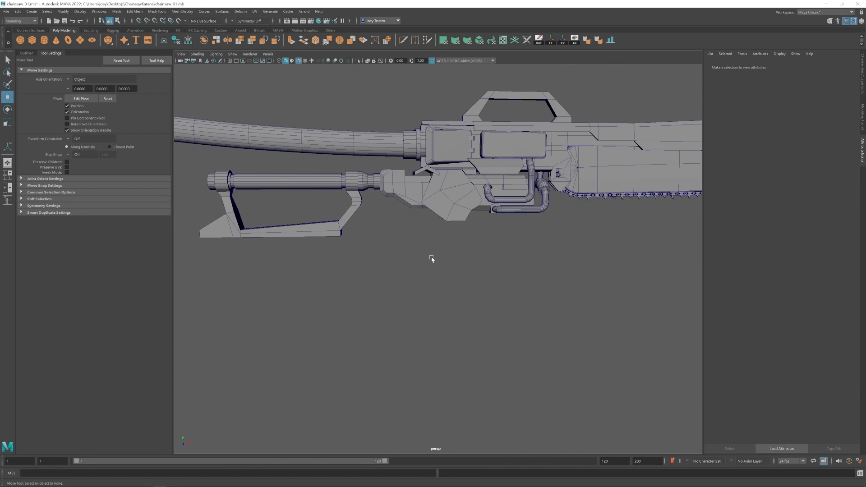
click(399, 204)
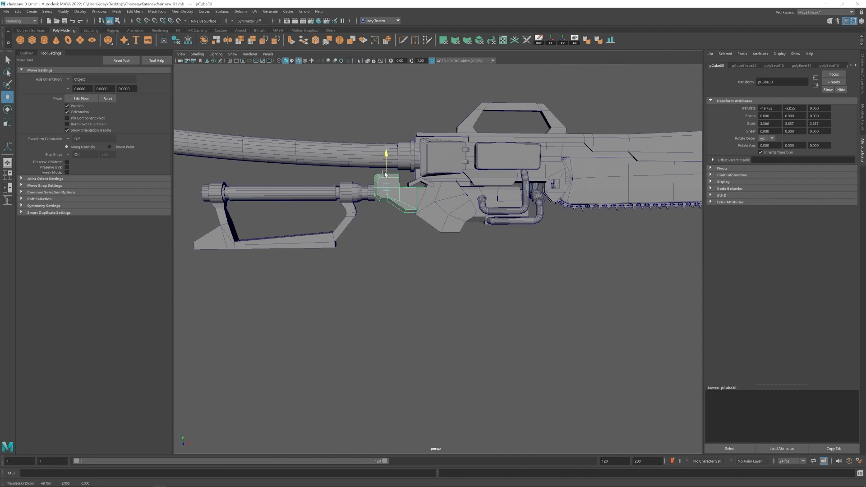
right_drag(399, 198, 398, 227)
drag(395, 234, 412, 174)
click(440, 194)
scroll(387, 294, down, 3)
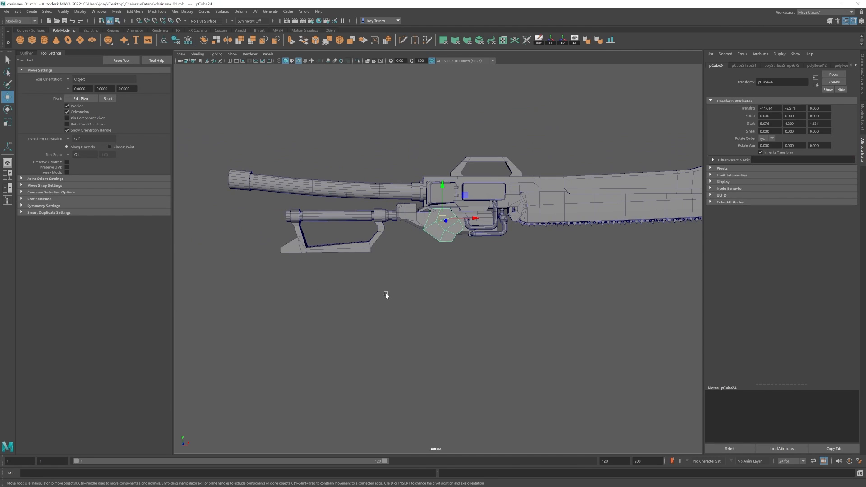
click(387, 293)
- Raise the lower shaft and its guard frame to line up with the connector block
alt+drag(387, 294, 363, 267)
drag(397, 212, 398, 212)
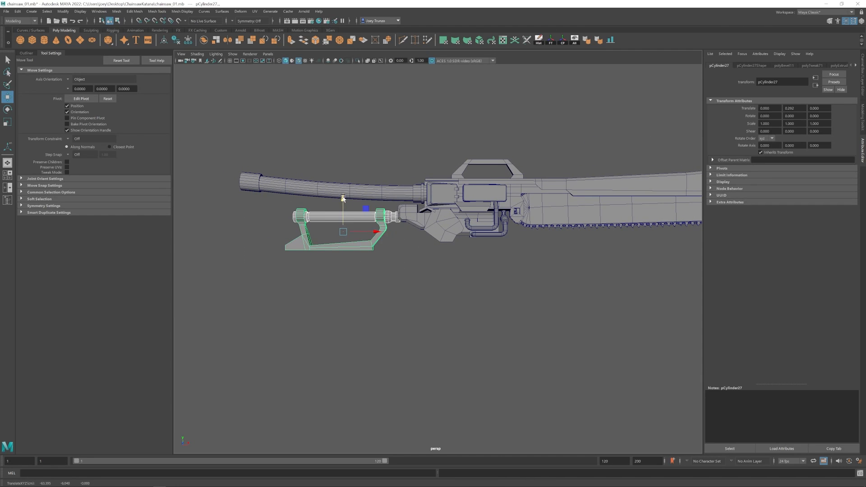
click(563, 42)
click(457, 302)
- Bevel the edge loop at the front lower corner of the guard frame beneath the lower shaft
alt+drag(339, 193, 386, 244)
scroll(438, 294, up, 6)
click(386, 244)
scroll(383, 250, up, 4)
right_drag(377, 254, 378, 228)
double_click(364, 256)
click(135, 11)
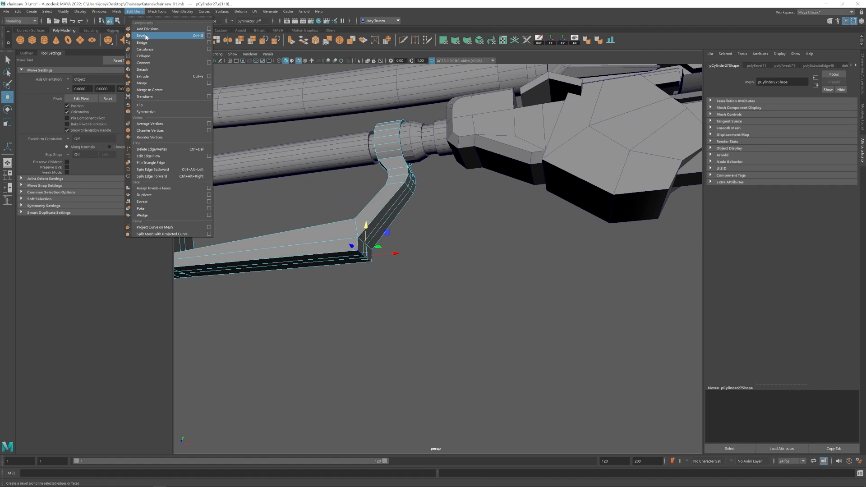
click(146, 36)
alt+drag(455, 252, 470, 245)
key(w)
click(394, 290)
scroll(394, 290, down, 10)
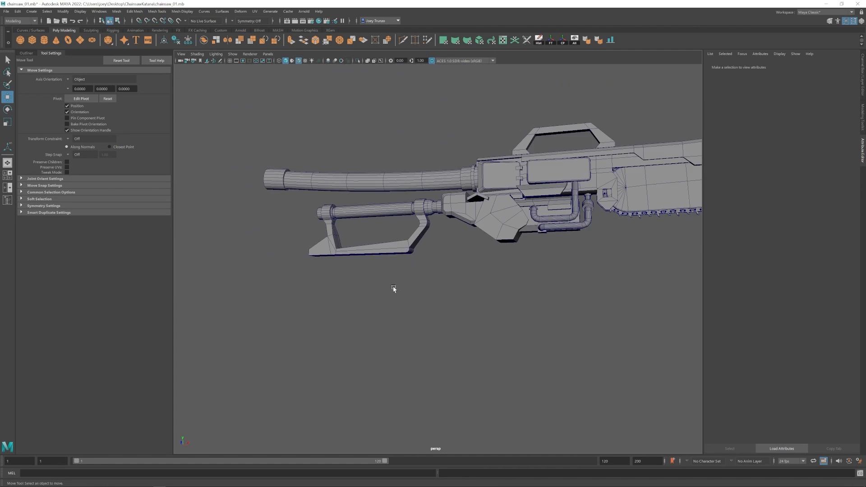
- Create a cylinder beside the faceted body piece, rotate it 90 degrees in X and scale it into a flat disc
alt+drag(394, 290, 401, 289)
alt+middle_drag(497, 271, 422, 268)
click(44, 41)
shift+click(418, 225)
alt+drag(418, 226, 445, 235)
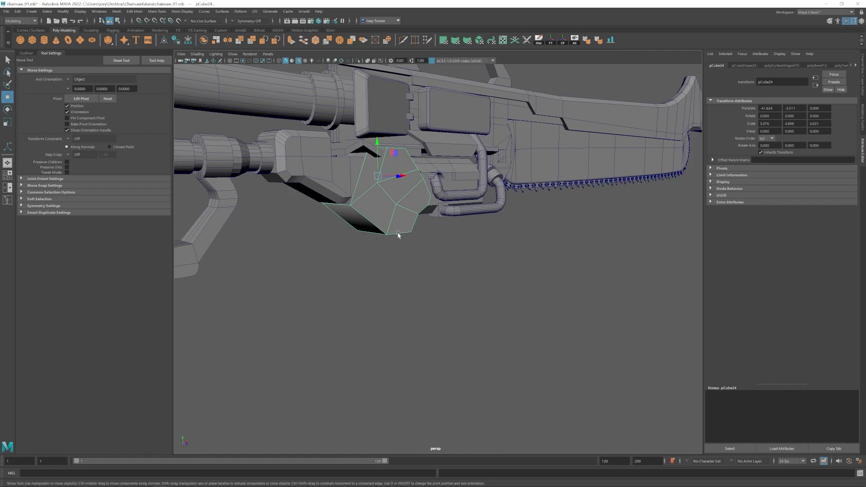
scroll(417, 216, up, 4)
click(425, 203)
key(e)
key(r)
drag(419, 208, 447, 208)
- Duplicate the flat disc and scale the copy smaller, placing it up toward the connector block
alt+drag(428, 212, 452, 226)
drag(459, 232, 437, 231)
alt+drag(488, 237, 439, 244)
alt+middle_drag(439, 244, 452, 250)
scroll(452, 250, up, 3)
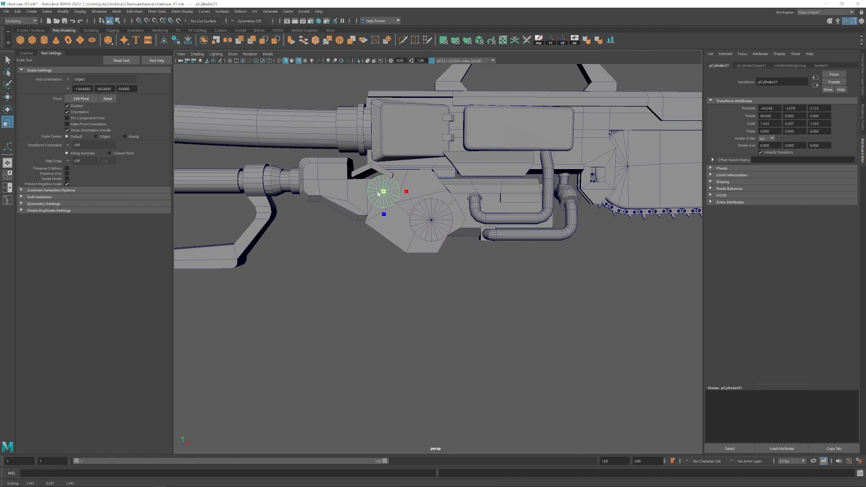
- Move both discs out from the faceted body piece and combine them into one mesh
shift+click(432, 222)
key(w)
alt+drag(433, 230, 474, 239)
drag(439, 236, 406, 239)
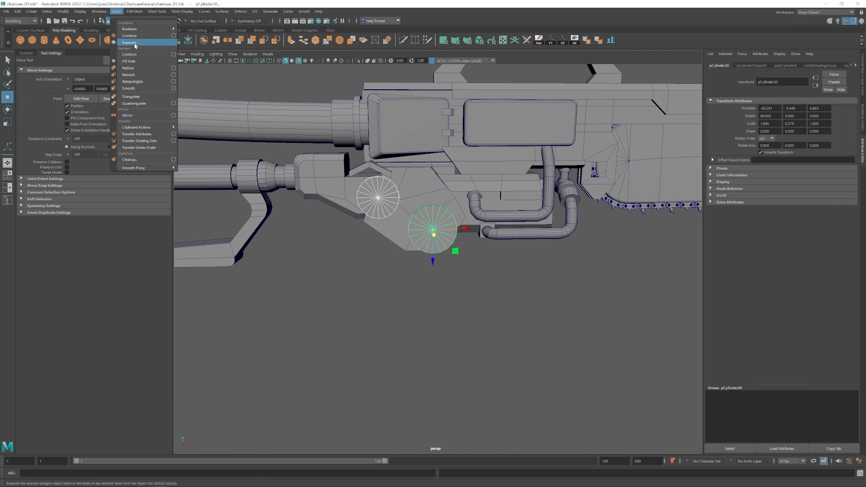
click(134, 43)
- Scale the outer-face vertices of both discs to 0 in depth so they lie in one plane
alt+drag(381, 296, 383, 316)
drag(371, 132, 436, 346)
key(r)
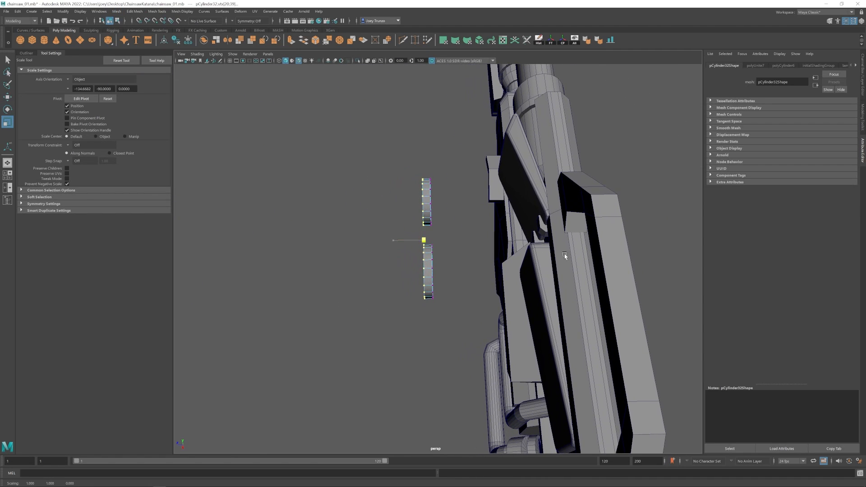
- Delete unneeded faces from the combined discs to open them for bridging
alt+drag(431, 274, 495, 253)
key(F11)
click(420, 234)
click(464, 276)
key(Delete)
click(495, 243)
key(Delete)
- Bridge the open edges of the large and small discs into one linked-disc part
click(469, 270)
shift+click(495, 254)
shift+click(423, 203)
alt+drag(423, 202, 405, 232)
shift+click(405, 231)
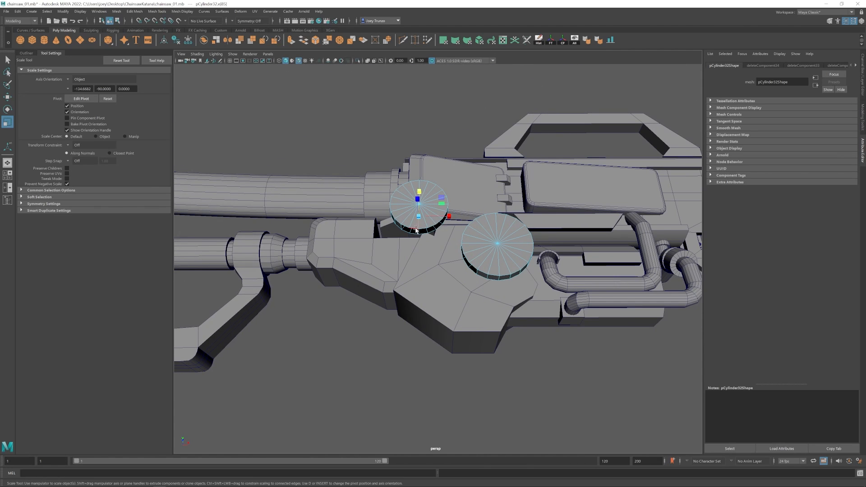
click(134, 11)
click(141, 42)
alt+drag(497, 237, 503, 261)
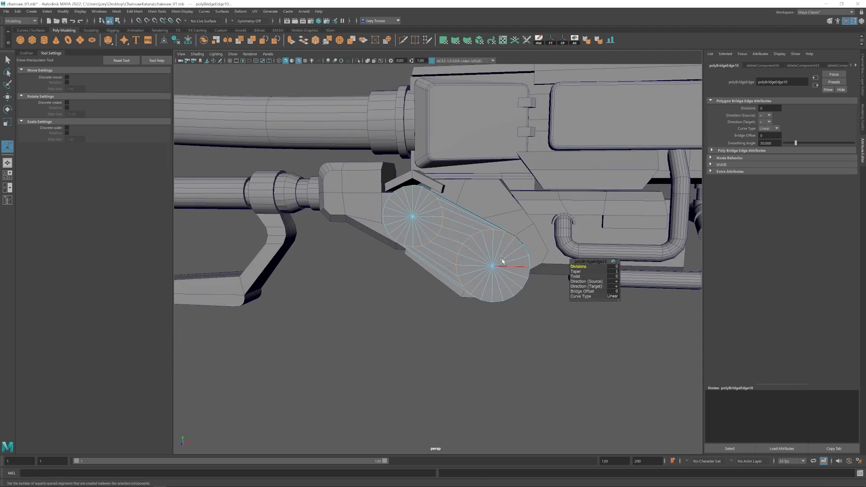
key(w)
click(489, 330)
- Examine the vertices where the bridge meets the rims of the two discs
scroll(489, 331, down, 5)
scroll(505, 267, up, 5)
click(506, 266)
right_drag(505, 266, 478, 266)
alt+drag(496, 267, 487, 263)
scroll(501, 252, up, 4)
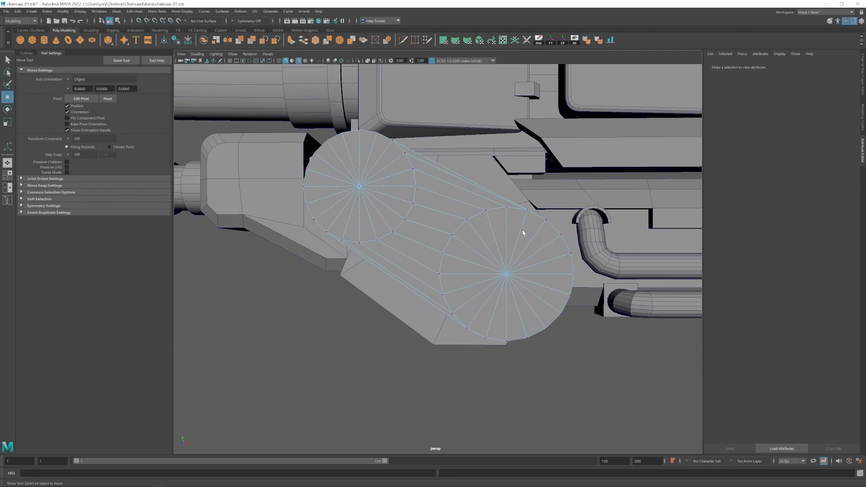
click(529, 214)
alt+drag(529, 214, 435, 242)
right_drag(435, 242, 462, 227)
scroll(462, 227, down, 5)
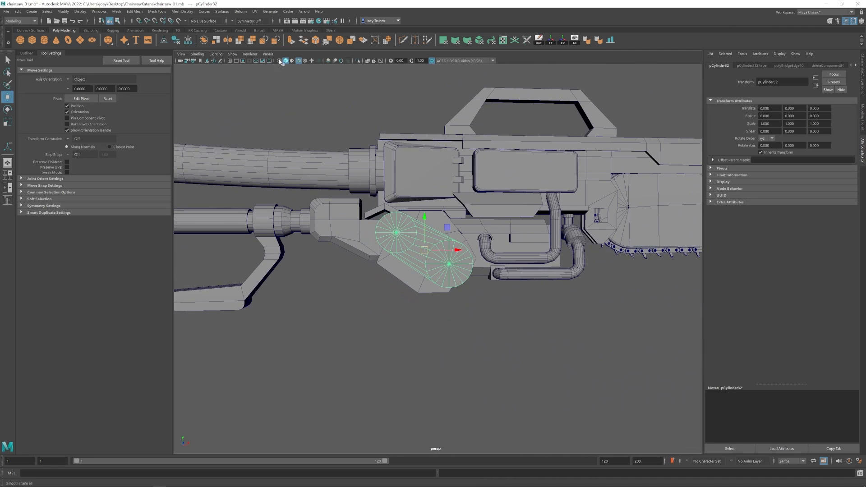
- Turn off the wireframe overlay, scale the linked-disc part down and set it against the faceted body piece
key(alt+5)
key(r)
drag(422, 251, 399, 253)
alt+drag(399, 253, 466, 264)
drag(415, 254, 419, 255)
alt+drag(419, 254, 438, 265)
scroll(440, 265, up, 3)
alt+middle_drag(440, 266, 449, 270)
scroll(454, 264, up, 4)
- Replace the larger disc's cap with an inset recess by extruding its border edges inward and merging them to center
right_drag(463, 239, 452, 264)
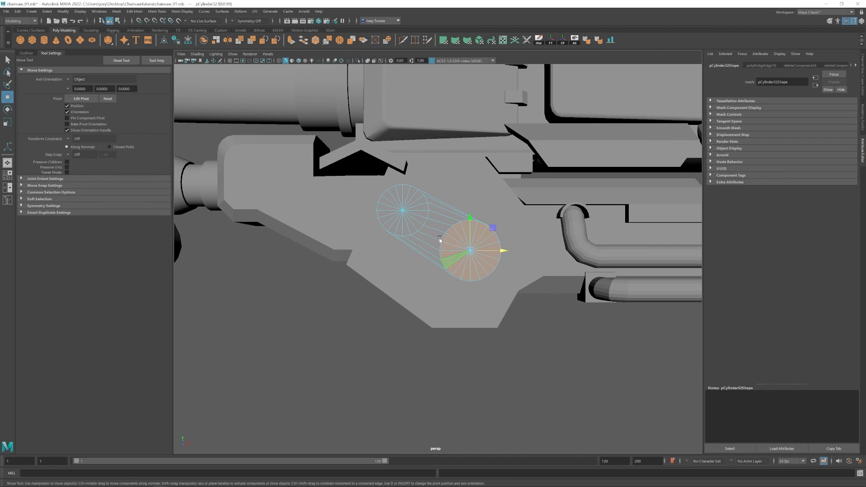
key(ctrl+e)
key(r)
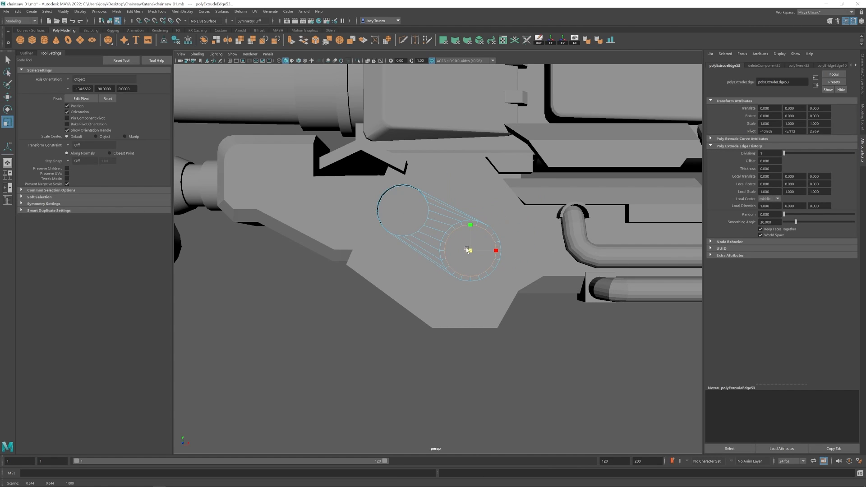
alt+drag(465, 222, 457, 271)
scroll(486, 286, up, 3)
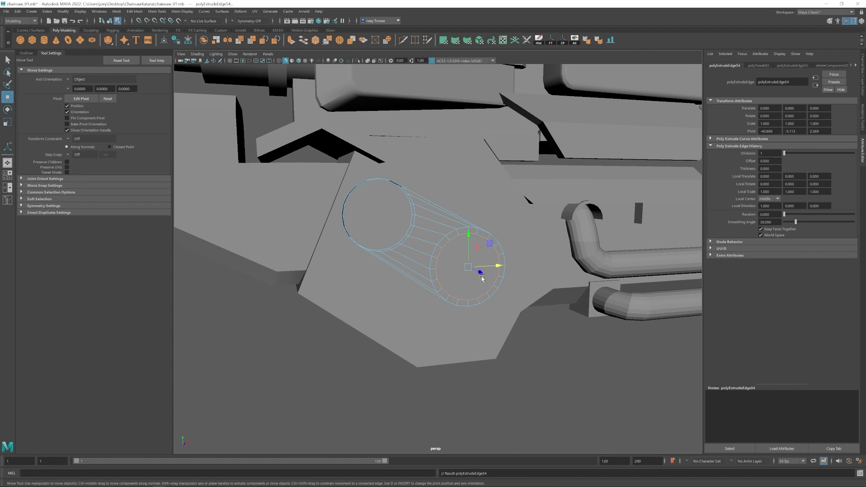
key(ctrl+e)
shift+right_drag(483, 275, 380, 138)
- Extrude the smaller disc's border edges into a matching recess and merge the inner edges to center
alt+drag(427, 221, 461, 171)
key(ctrl+e)
key(r)
key(ctrl+e)
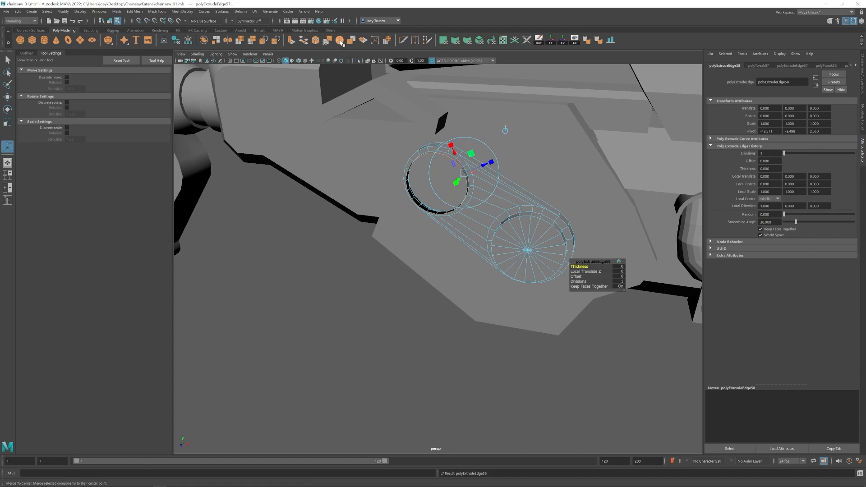
shift+right_drag(505, 129, 451, 82)
- Return to object mode and fine-tune the linked-disc part's fit against the faceted body piece
key(F8)
scroll(410, 381, down, 5)
alt+drag(411, 380, 431, 359)
click(433, 265)
alt+drag(433, 266, 510, 271)
key(r)
drag(397, 253, 402, 253)
key(w)
alt+drag(501, 279, 424, 290)
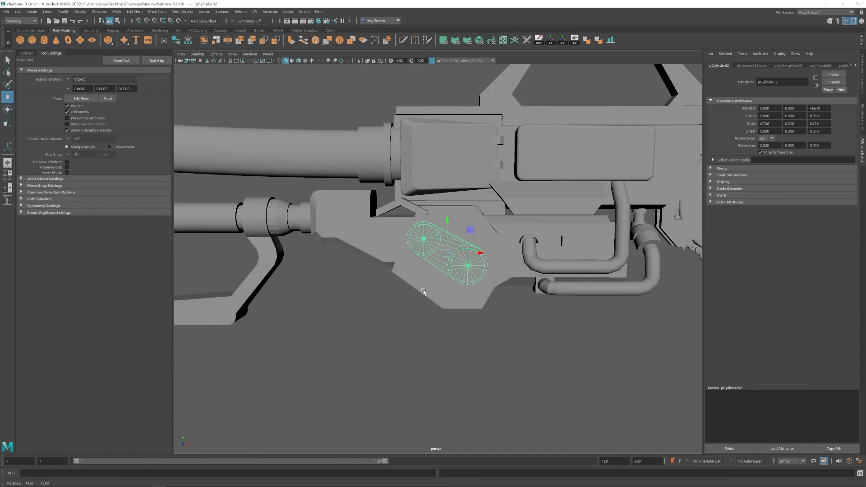
- Reposition and enlarge the linked-disc part on the side of the faceted body piece
scroll(424, 291, down, 3)
mouse_move(462, 203)
mouse_down()
mouse_move(456, 233)
mouse_move(455, 207)
mouse_up()
scroll(431, 234, up, 3)
key(r)
alt+drag(455, 207, 462, 208)
click(444, 299)
alt+drag(444, 299, 546, 309)
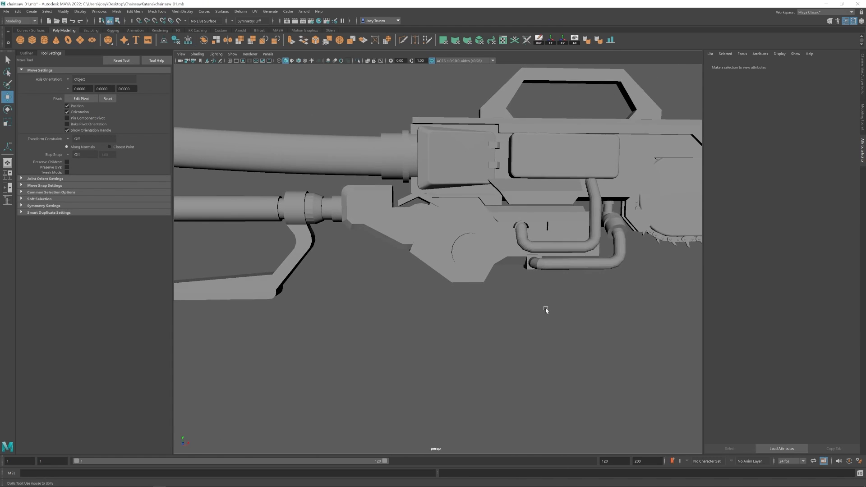
- Move the lower vertices of the faceted body piece to reshape its underside around the linked-disc part
alt+right_drag(545, 309, 317, 67)
alt+drag(394, 255, 402, 256)
click(442, 265)
right_drag(439, 267, 420, 266)
alt+middle_drag(440, 266, 432, 240)
drag(431, 240, 361, 252)
alt+right_drag(361, 253, 372, 258)
drag(372, 258, 385, 258)
drag(443, 219, 443, 219)
alt+right_drag(429, 231, 439, 233)
alt+middle_drag(439, 233, 423, 229)
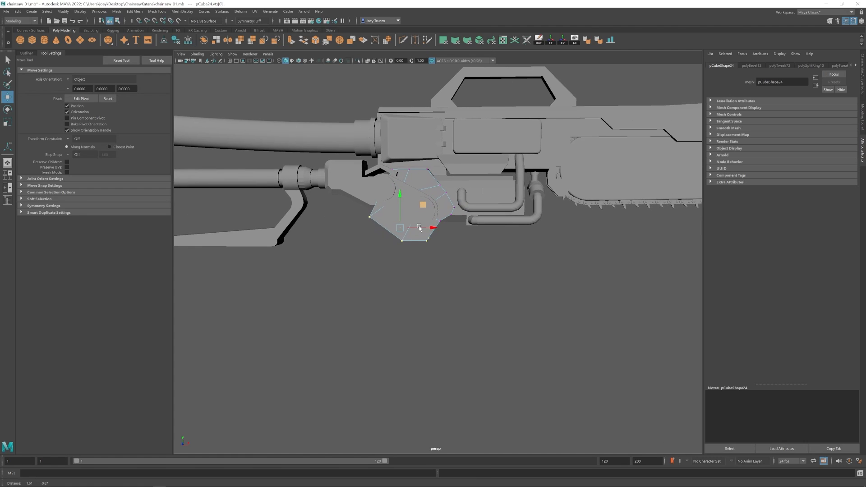
alt+right_drag(423, 228, 531, 198)
click(451, 259)
- Create another cylinder below the faceted body piece and rotate it 90 degrees in X to face sideways
alt+right_drag(451, 260, 402, 251)
alt+drag(402, 250, 397, 261)
alt+right_drag(397, 260, 421, 256)
click(410, 217)
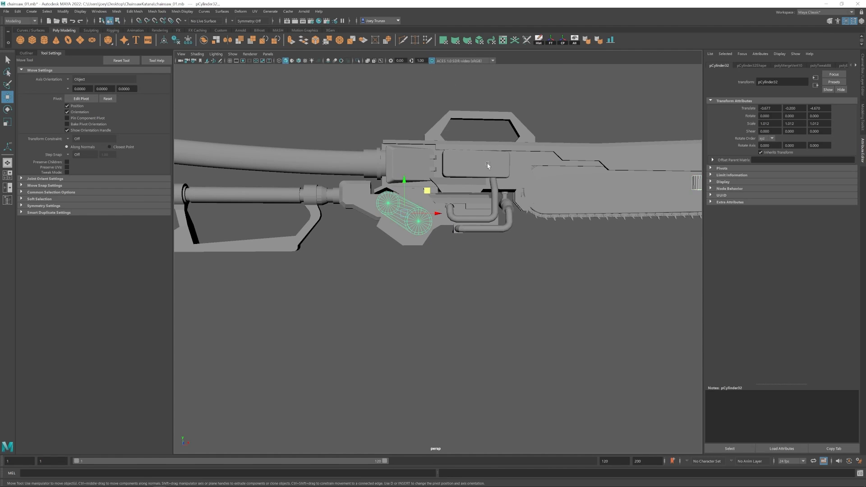
click(43, 40)
alt+drag(406, 244, 442, 232)
key(e)
key(f)
key(w)
right_drag(443, 232, 442, 258)
alt+right_drag(443, 257, 429, 256)
alt+drag(429, 256, 398, 272)
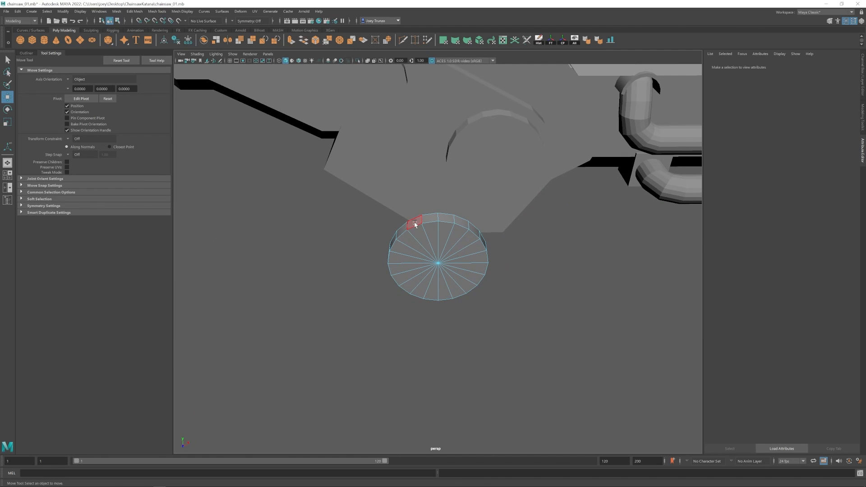
click(415, 225)
alt+drag(415, 224, 469, 298)
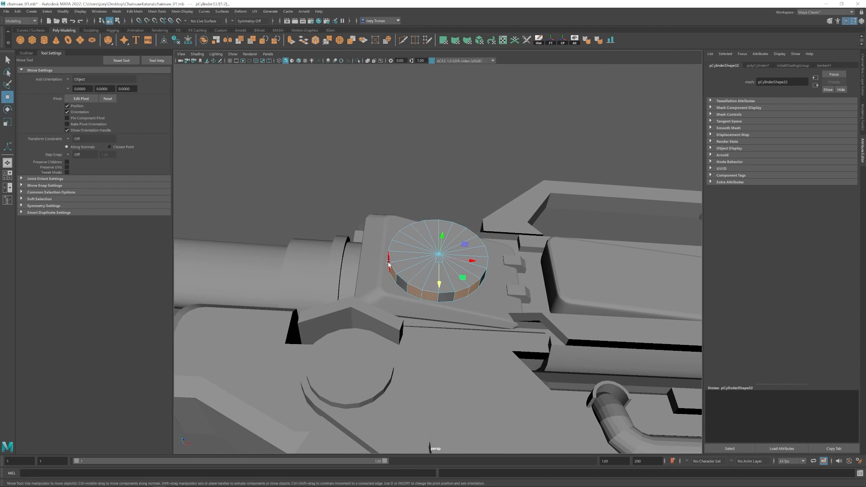
alt+drag(389, 262, 406, 315)
- Set the new cylinder's axis subdivisions to 21 and select evenly spaced groups of faces around its rim
key(F8)
click(786, 65)
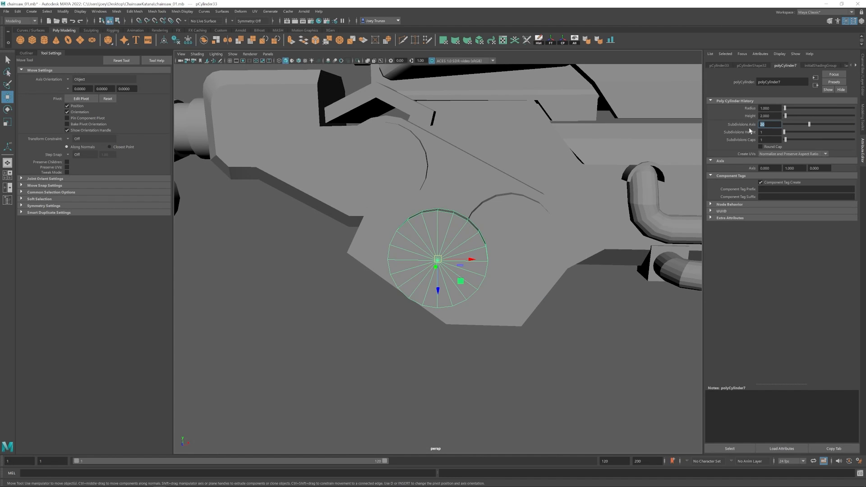
alt+drag(450, 255, 482, 265)
key(F11)
click(432, 215)
shift+click(448, 215)
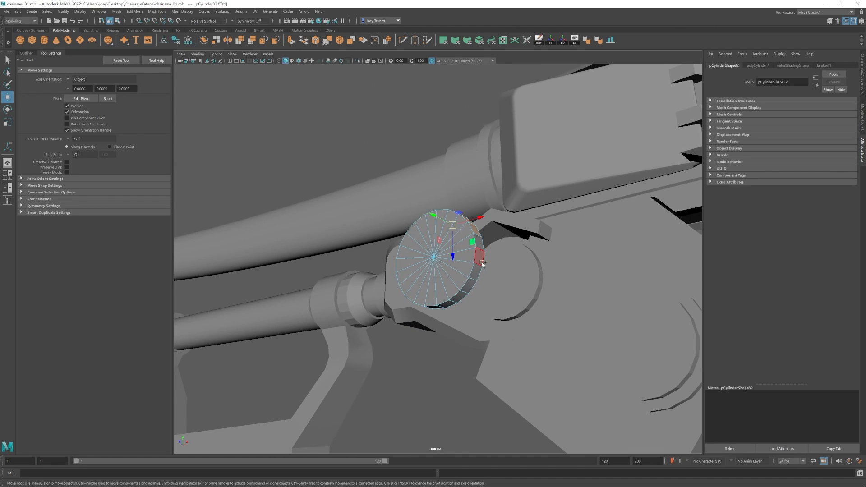
shift+click(470, 290)
shift+click(459, 298)
alt+drag(444, 289, 422, 288)
shift+click(408, 283)
shift+click(404, 234)
- Extrude the selected rim faces into gear teeth and adjust the gear's vertices
alt+drag(388, 252, 463, 266)
key(ctrl+e)
key(r)
mouse_move(463, 267)
alt+mouse_down()
mouse_move(470, 264)
mouse_move(442, 260)
mouse_move(474, 266)
alt+mouse_up()
key(F9)
key(w)
drag(469, 192, 439, 324)
key(r)
- Scale the gear down, flatten it and place it by the faceted body piece next to the linked-disc part
key(F8)
key(r)
drag(471, 258, 526, 334)
click(528, 340)
alt+right_drag(528, 341, 456, 294)
click(447, 266)
key(w)
alt+drag(439, 270, 483, 271)
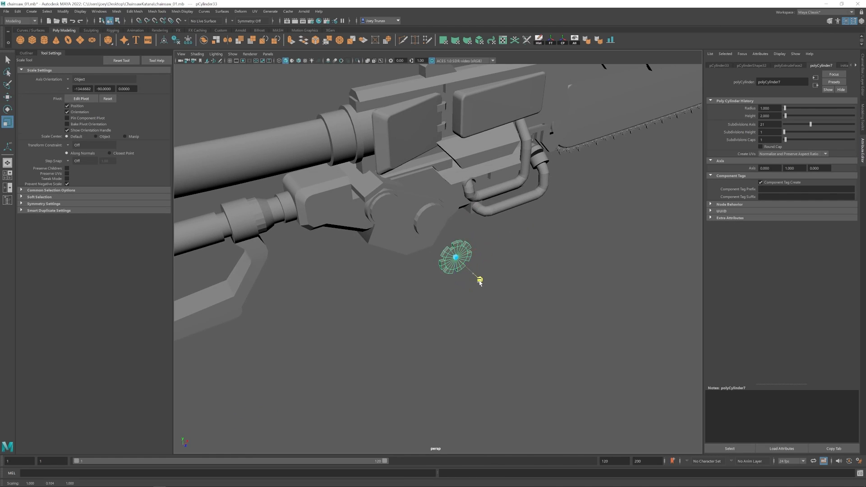
alt+drag(424, 271, 469, 276)
click(360, 227)
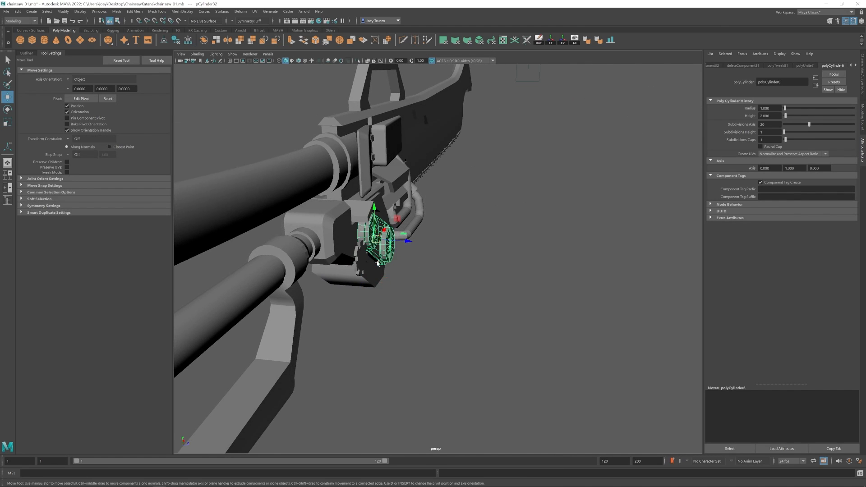
- Scale and fine-tune the gear beside the linked-disc part so it sits between the connector block and the faceted body piece
alt+drag(376, 259, 431, 277)
click(304, 235)
alt+drag(305, 235, 338, 266)
key(r)
drag(386, 238, 393, 253)
alt+drag(393, 252, 405, 272)
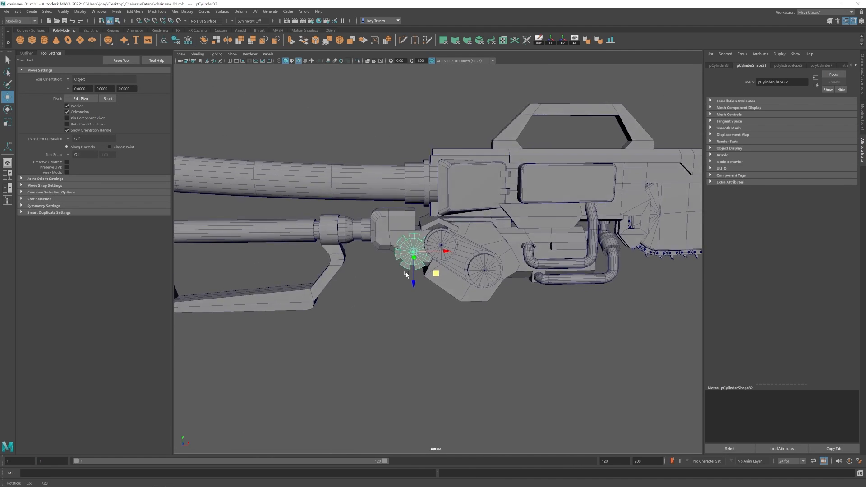
mouse_move(435, 273)
alt+mouse_down()
mouse_move(449, 246)
mouse_move(444, 224)
alt+mouse_up()
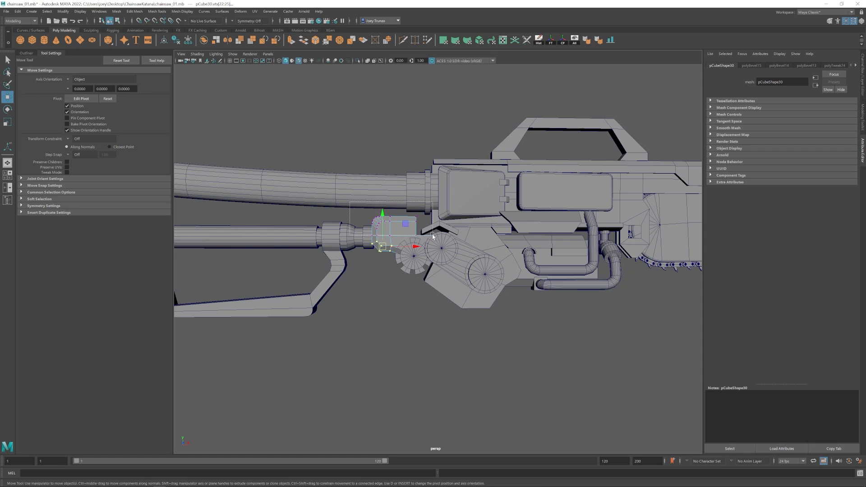
- Move the lower grip group up and toward the connector block so its end lines up with the block
right_drag(390, 229, 413, 210)
alt+middle_drag(384, 231, 429, 235)
scroll(343, 242, down, 3)
click(320, 246)
key(Up)
key(r)
scroll(286, 275, up, 3)
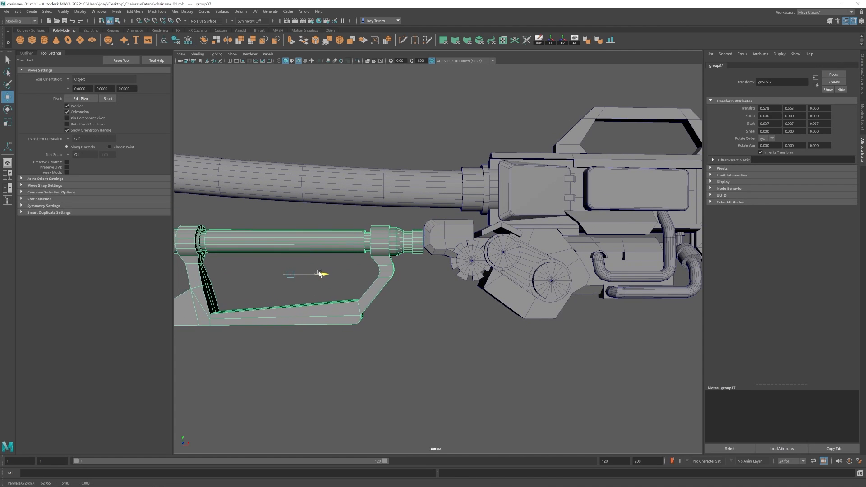
drag(319, 272, 322, 273)
drag(293, 244, 293, 238)
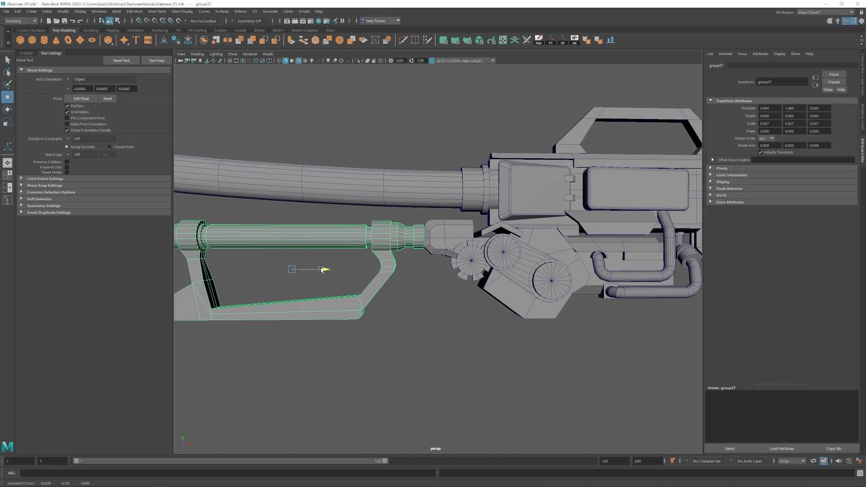
- Adjust the lower vertices of the connector block where it meets the grip
right_drag(438, 235, 409, 236)
drag(410, 266, 442, 246)
right_drag(451, 233, 474, 212)
click(526, 271)
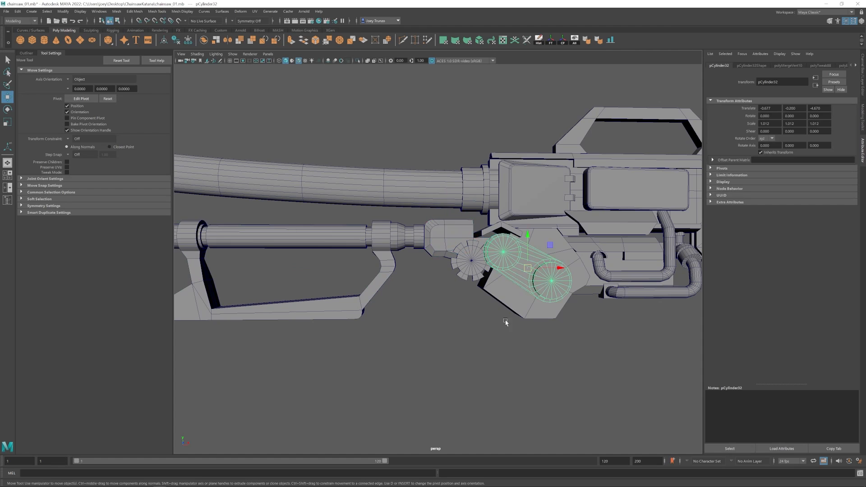
click(505, 323)
alt+drag(505, 323, 499, 311)
click(463, 256)
scroll(452, 266, down, 2)
alt+drag(456, 271, 517, 321)
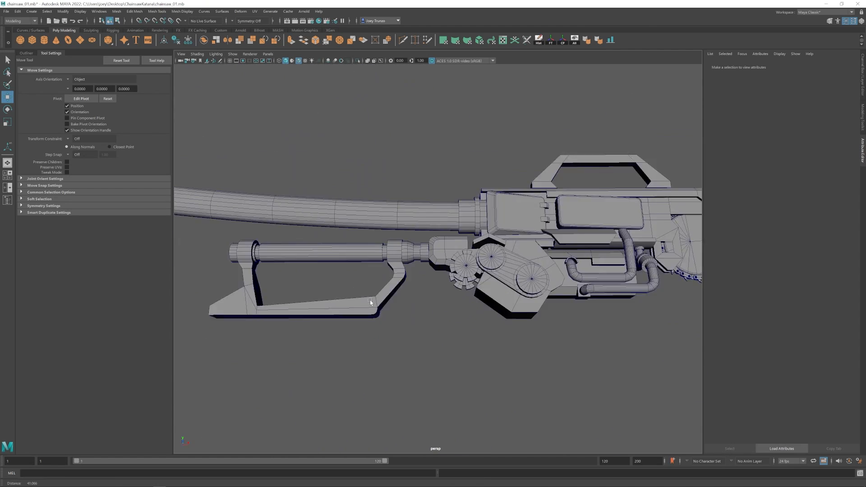
- Create another cylinder below the faceted body piece and rotate it 90 degrees in X to face sideways
alt+drag(370, 300, 424, 297)
alt+middle_drag(424, 296, 455, 289)
alt+drag(430, 290, 419, 281)
click(44, 40)
shift+click(378, 232)
click(611, 40)
alt+drag(397, 253, 464, 237)
click(451, 224)
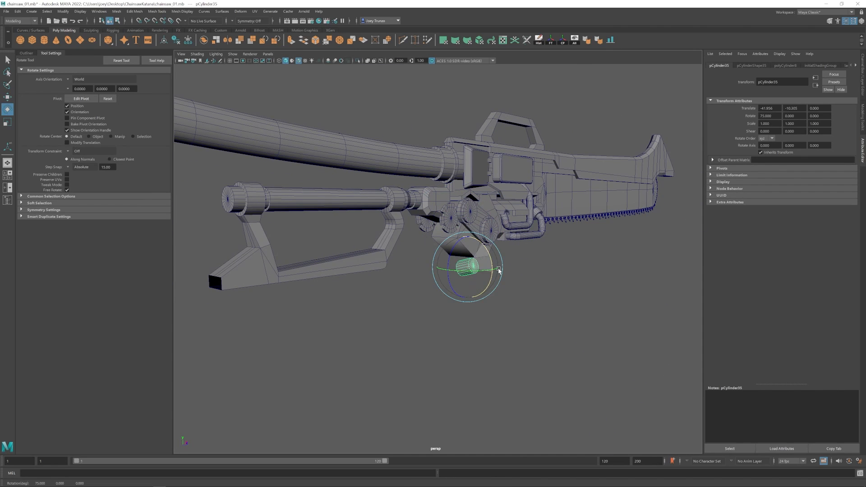
alt+drag(504, 276, 474, 287)
- Lengthen the new cylinder and place it through the faceted body piece, beneath the gear and linked discs
key(w)
drag(514, 291, 510, 229)
key(r)
alt+drag(510, 230, 481, 240)
key(w)
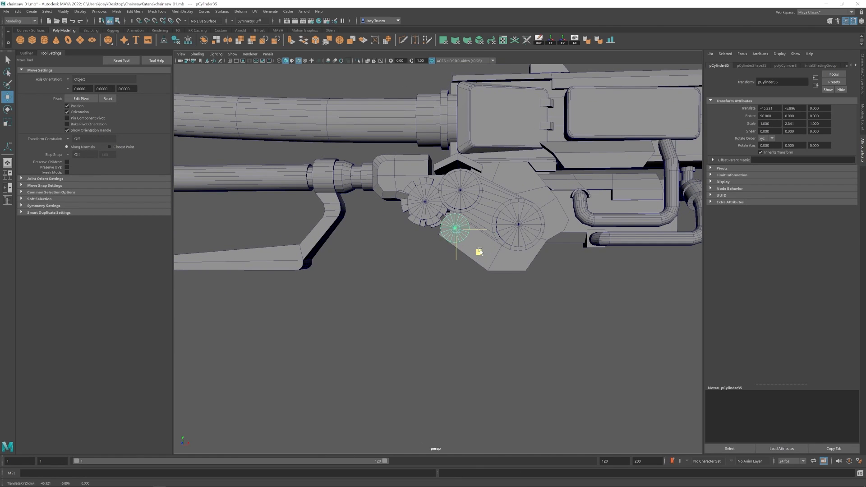
drag(415, 250, 473, 228)
alt+middle_drag(478, 233, 460, 244)
- Adjust the vertices at the upper edge of the faceted body piece next to the linked discs
drag(417, 185, 463, 223)
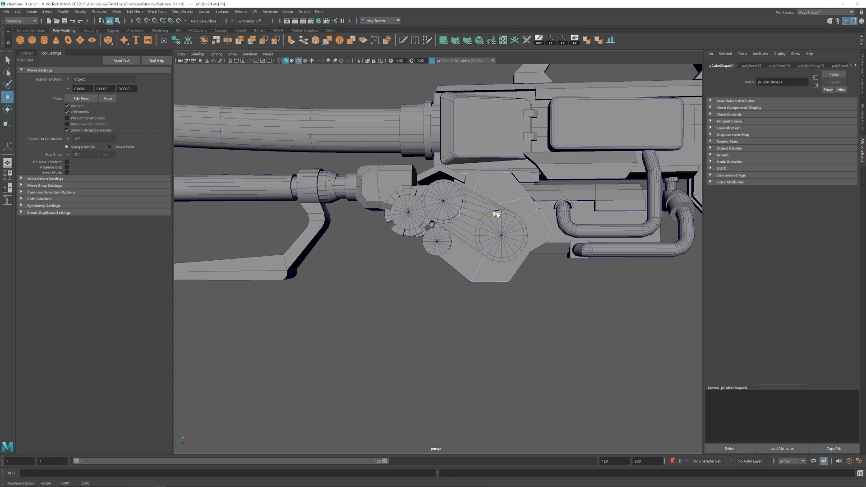
drag(415, 180, 465, 197)
key(ctrl+z)
drag(447, 164, 463, 196)
key(ctrl+z)
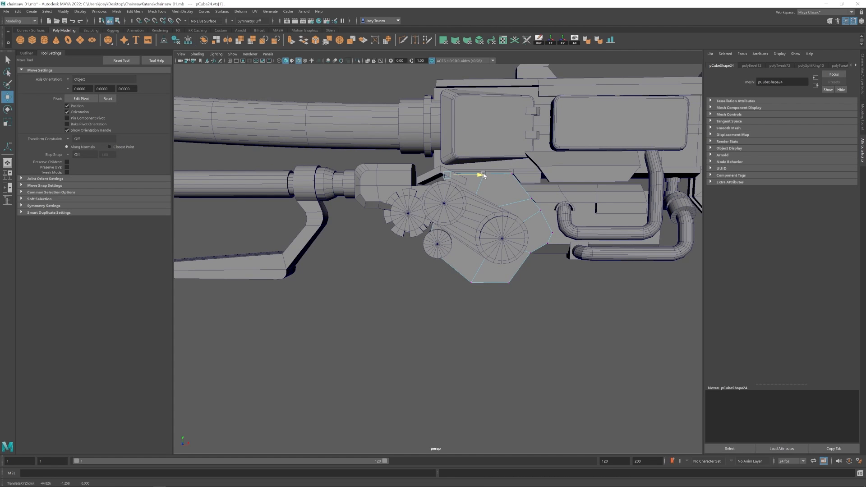
scroll(451, 226, down, 6)
click(422, 311)
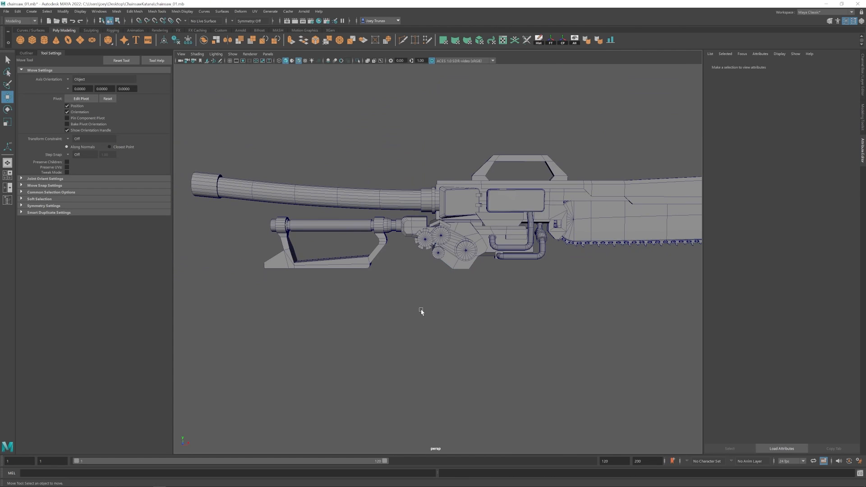
- Shorten the small cylinder beneath the gear and shift it slightly along the faceted body piece
scroll(459, 292, up, 2)
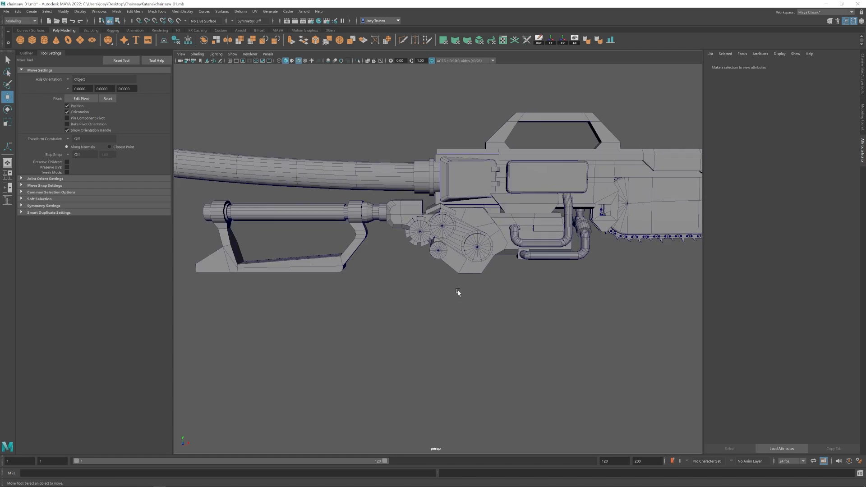
alt+drag(459, 292, 484, 316)
scroll(460, 287, up, 5)
click(461, 252)
key(r)
drag(451, 250, 409, 233)
key(w)
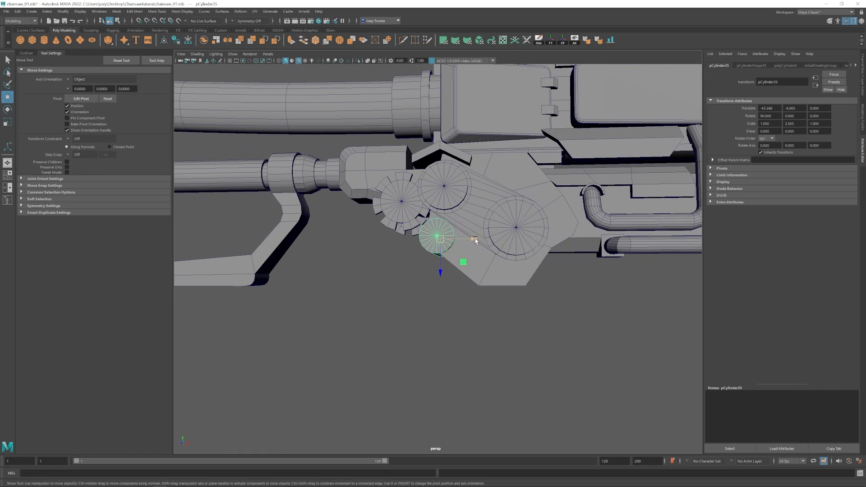
drag(474, 240, 471, 240)
click(486, 299)
- Duplicate the small cylinder below the body, shorten it to a Y scale of 1.694 and rotate it -90 degrees in Y
scroll(486, 300, down, 4)
click(438, 240)
alt+drag(415, 237, 445, 255)
key(r)
drag(444, 255, 405, 249)
key(e)
scroll(485, 298, up, 4)
alt+drag(406, 250, 478, 289)
key(w)
- Delete the end-cap faces of the duplicated cylinder to leave an open tube
click(157, 12)
alt+drag(356, 221, 467, 198)
right_drag(445, 192, 444, 210)
drag(433, 183, 392, 198)
key(Delete)
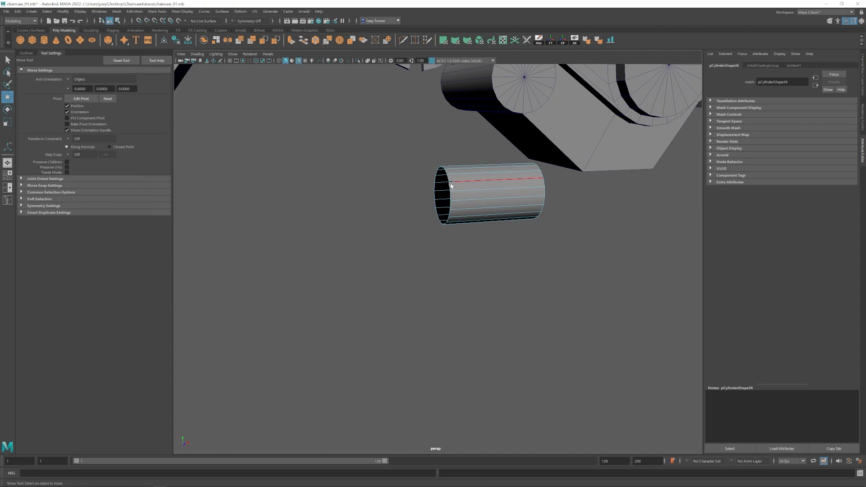
- Extrude the border edges at both ends of the tube and scale them inward into narrower rims
shift+double_click(543, 182)
key(ctrl+e)
key(r)
click(84, 80)
click(86, 97)
alt+drag(569, 212, 492, 203)
drag(495, 195, 519, 204)
key(r)
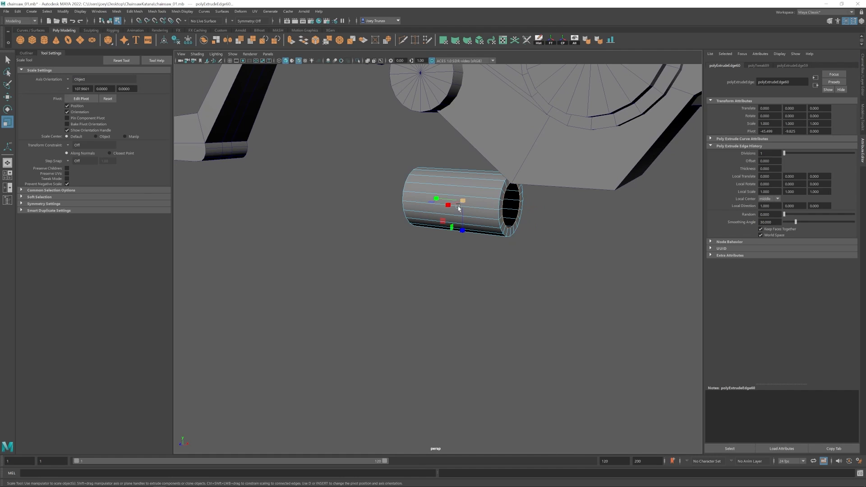
- Extrude the tube's inner rims outward into short necks and close both ends by merging them to center
key(ctrl+e)
alt+drag(476, 234, 421, 197)
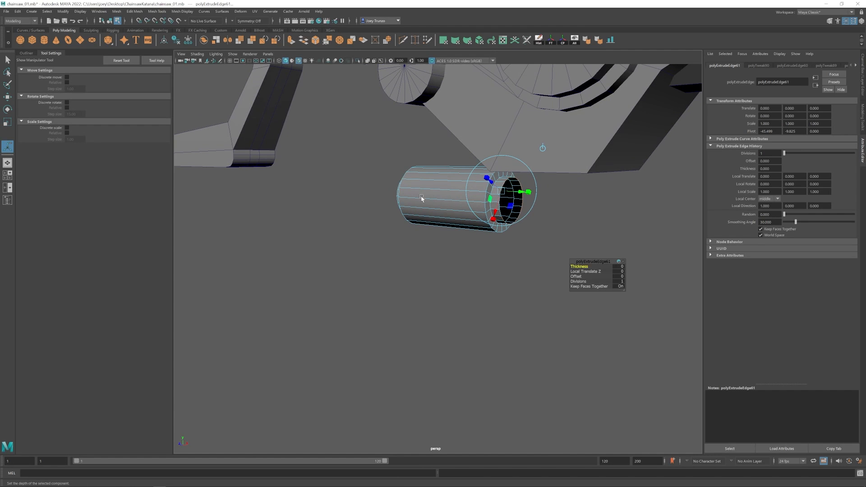
key(ctrl+z)
key(w)
double_click(522, 205)
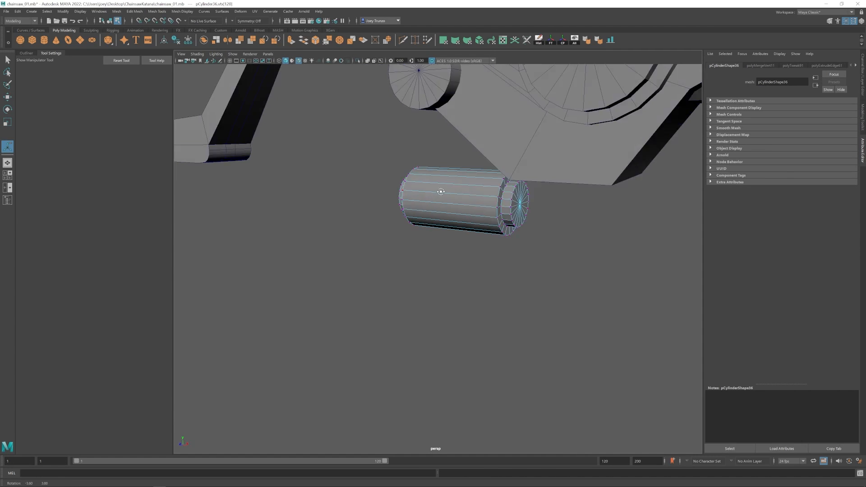
key(q)
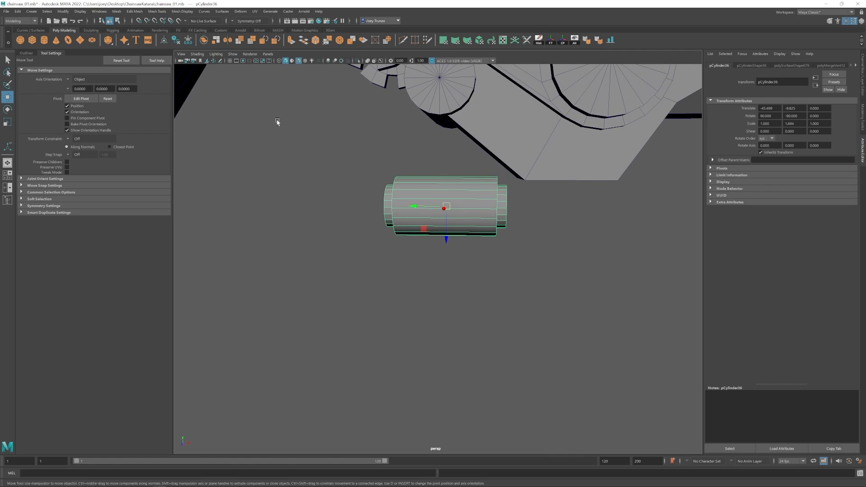
- Bevel the outer shoulder edges of the canister with 4 segments and increase the bevel fraction
click(134, 11)
click(141, 33)
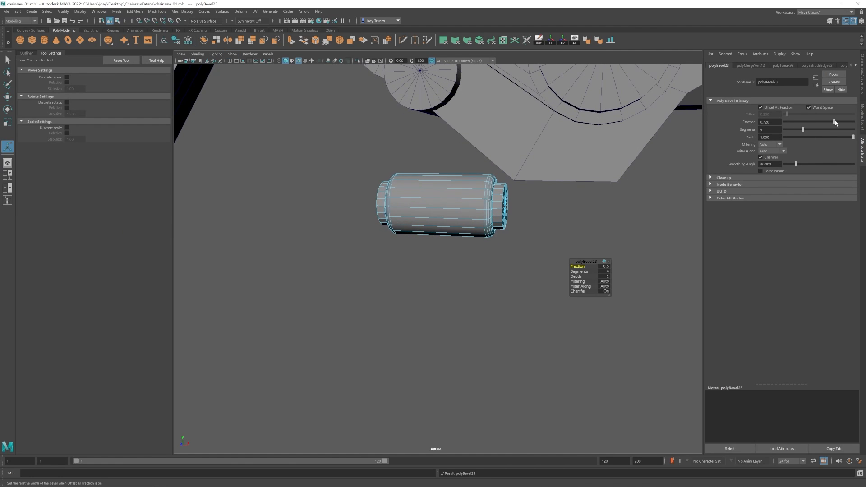
drag(836, 123, 842, 123)
- Bevel the end-cap edges of both canister necks with 4 segments and adjust the bevel fraction
key(w)
double_click(501, 199)
shift+double_click(379, 200)
key(ctrl+b)
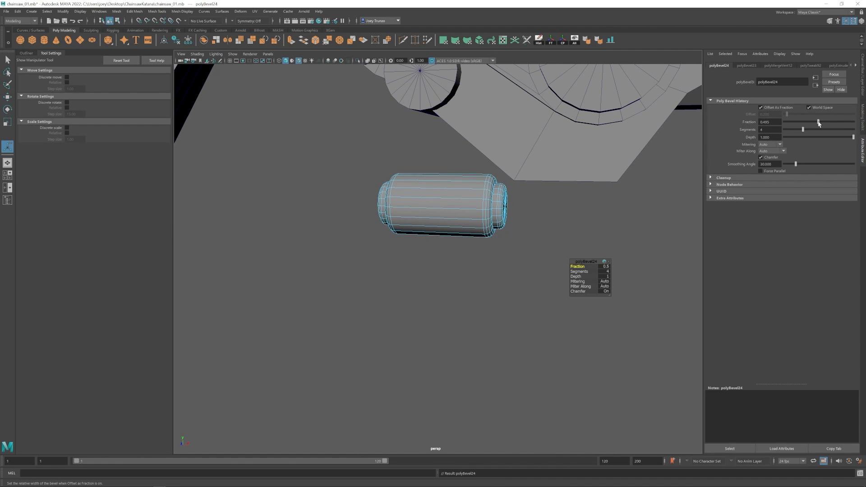
key(F8)
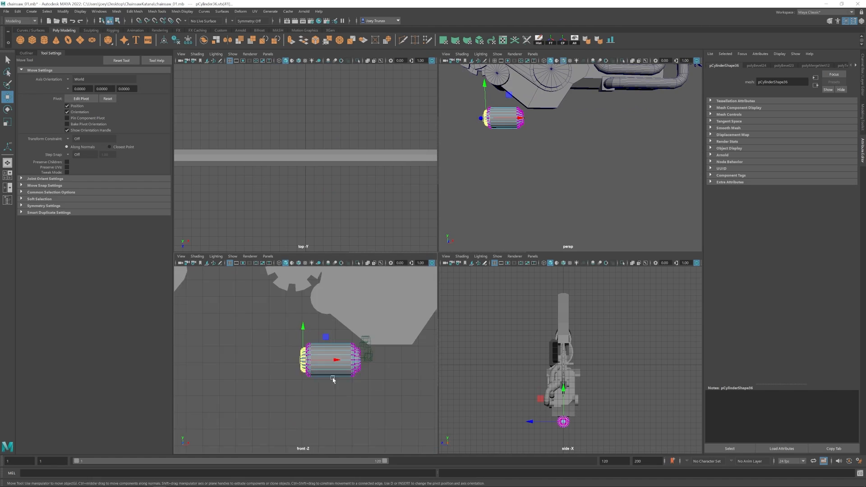
- Select the vertices of both canister necks in the front view and scale them outward along the canister's length
scroll(334, 380, up, 5)
drag(357, 404, 290, 276)
scroll(324, 337, down, 3)
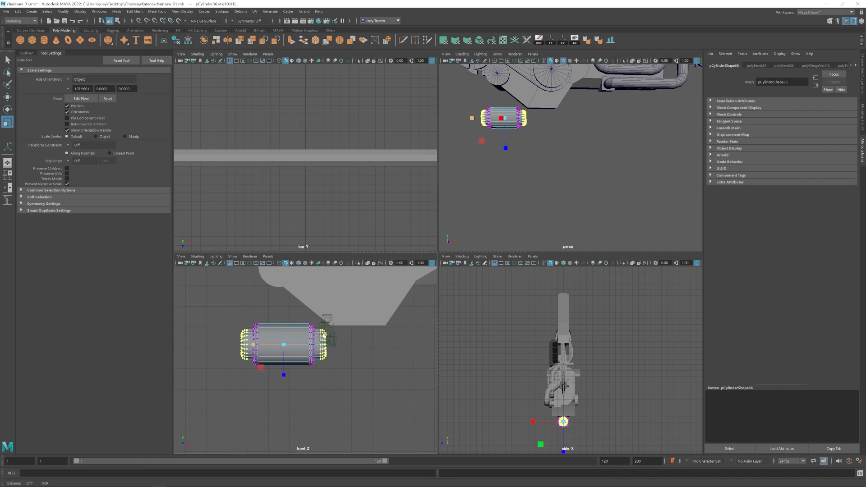
key(space)
key(w)
key(F8)
- Tilt the canister diagonally beneath the faceted body piece and duplicate it
key(e)
drag(360, 180, 446, 244)
drag(403, 235, 434, 231)
key(w)
alt+drag(434, 231, 454, 201)
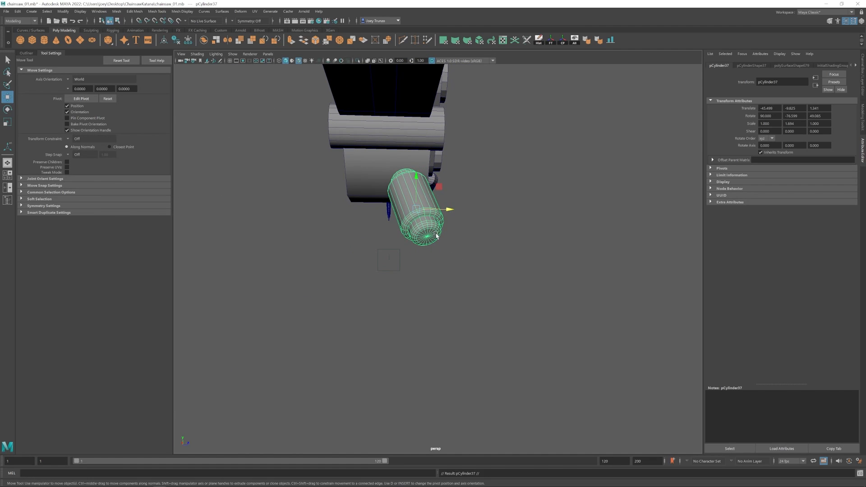
- Rotate and move the duplicated canister so the two sit side by side under the body
key(e)
key(w)
drag(437, 234, 299, 235)
click(419, 210)
click(447, 296)
scroll(447, 296, down, 4)
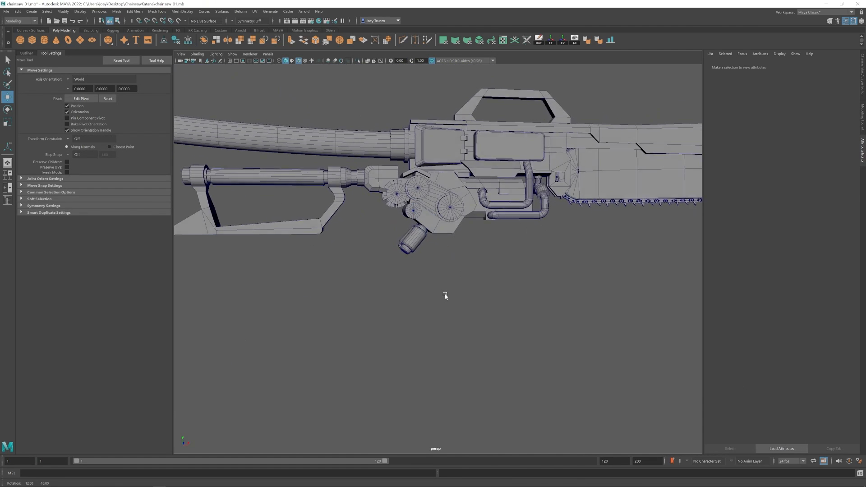
- Scale both canisters together and fit them against the underside of the faceted body piece
scroll(464, 293, up, 2)
drag(444, 289, 402, 252)
key(r)
drag(413, 261, 488, 330)
scroll(420, 298, up, 2)
key(w)
click(435, 316)
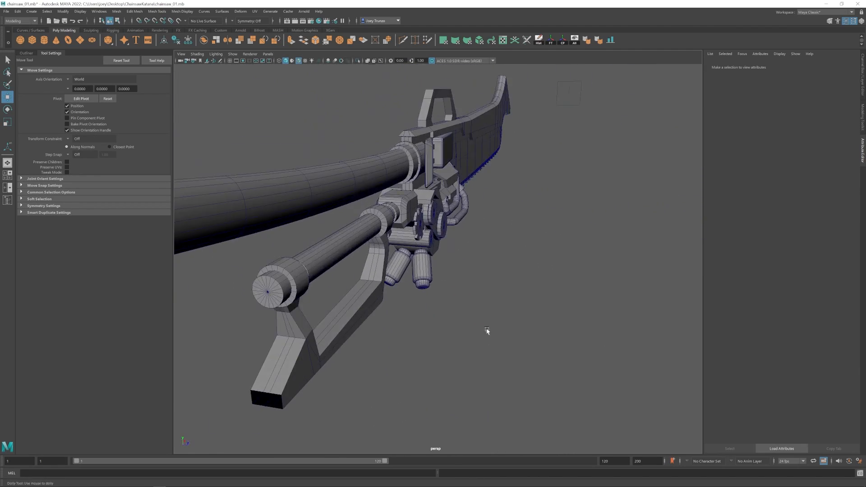
- Rotate the two canisters individually to refine their spread and reposition the pair under the body
scroll(411, 269, up, 5)
click(413, 279)
key(e)
alt+drag(427, 302, 496, 293)
click(391, 288)
alt+drag(392, 287, 445, 285)
scroll(358, 356, down, 5)
click(358, 356)
drag(444, 285, 429, 256)
scroll(429, 256, up, 3)
key(w)
click(474, 289)
scroll(474, 289, down, 3)
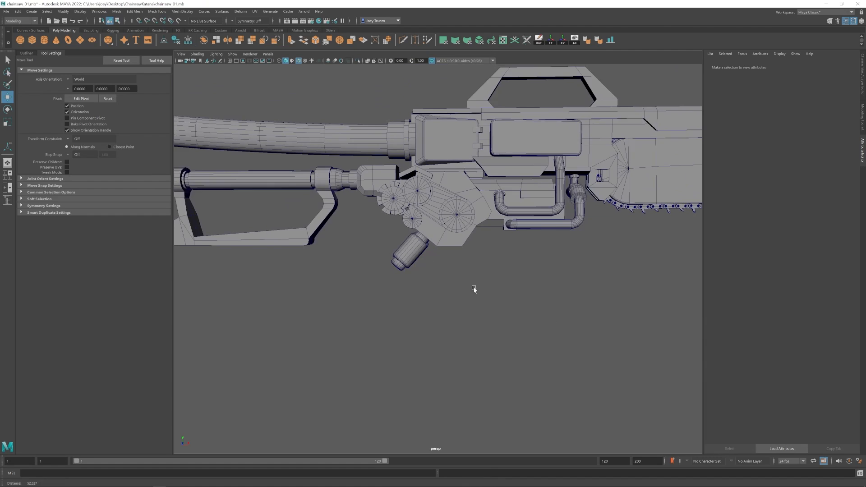
- Reshape the faceted body piece by moving the vertices along its lower edge above the canisters
alt+drag(474, 289, 451, 263)
scroll(446, 252, up, 4)
key(ctrl+z)
right_drag(502, 225, 484, 226)
drag(474, 224, 454, 243)
alt+drag(457, 240, 439, 236)
drag(475, 235, 493, 248)
right_drag(474, 230, 489, 215)
- Group the two canisters, rotate the group slightly in Z and move it up against the faceted body piece
click(408, 255)
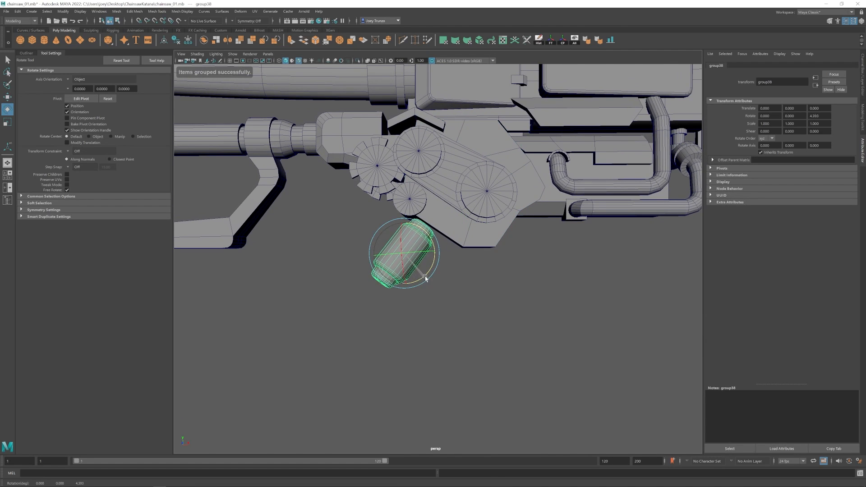
key(w)
drag(427, 230, 429, 229)
click(455, 294)
scroll(454, 293, down, 5)
scroll(445, 271, up, 3)
- Duplicate the canister pair, scale the copy down to about 0.645 and place it behind the larger pair
click(435, 244)
shift+click(424, 252)
key(ctrl+d)
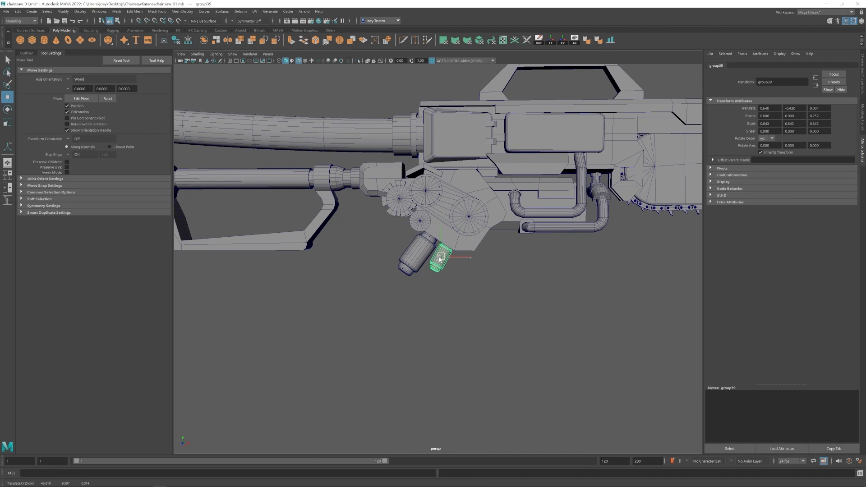
scroll(440, 259, down, 4)
alt+drag(440, 259, 426, 292)
- Fine-tune the position and rotation of the smaller canister pair under the faceted body piece
click(494, 256)
scroll(426, 292, up, 3)
drag(393, 266, 440, 225)
key(e)
click(447, 279)
- Reshape the faceted body piece by moving the vertices at its lower corner behind the canisters
scroll(447, 278, down, 4)
alt+drag(447, 279, 431, 282)
scroll(432, 283, up, 4)
click(410, 244)
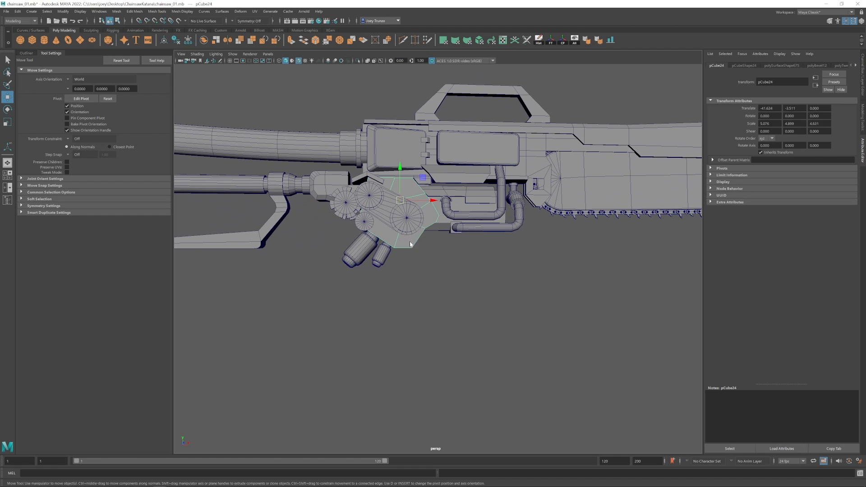
right_drag(410, 245, 377, 245)
click(411, 248)
drag(442, 248, 405, 238)
click(283, 212)
- Duplicate the gear, move the copy beside the end of the lower pipe and scale it down to about 0.534
click(328, 207)
alt+drag(328, 208, 339, 229)
key(ctrl+d)
drag(349, 185, 450, 217)
key(r)
drag(431, 241, 460, 236)
click(510, 246)
alt+drag(510, 246, 434, 280)
scroll(445, 202, up, 3)
- Fine-tune the placement of the small gear between the faceted body piece and the lower pipe
click(425, 178)
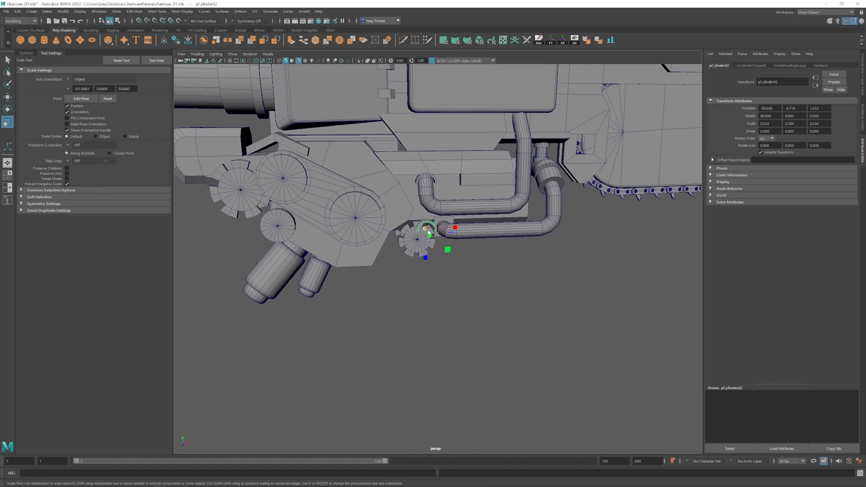
drag(443, 204, 452, 215)
key(w)
alt+drag(453, 215, 445, 232)
drag(449, 229, 464, 261)
- Move the end vertices of the lower pipe along its length to fit next to the small gear
click(447, 237)
click(450, 220)
right_drag(465, 261, 437, 262)
drag(464, 229, 465, 228)
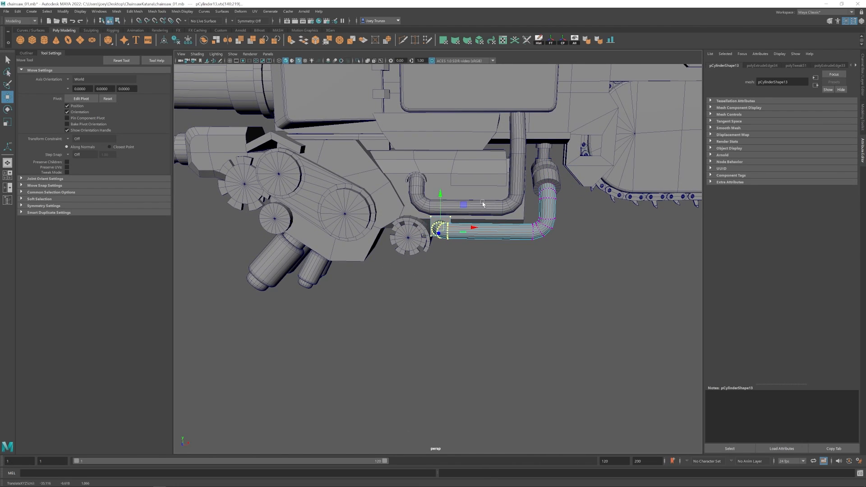
right_drag(482, 203, 501, 185)
click(447, 275)
- Move the side vertices of the small gear to fit its width to the body, and save the scene
scroll(445, 274, down, 3)
click(434, 246)
alt+drag(440, 255, 523, 230)
right_drag(460, 239, 433, 239)
drag(424, 259, 450, 218)
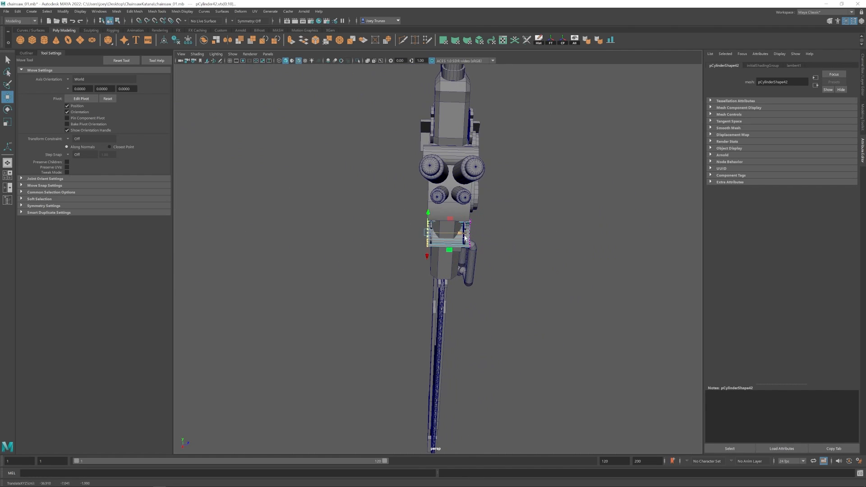
scroll(464, 237, up, 3)
drag(402, 196, 445, 266)
scroll(406, 226, down, 3)
click(352, 215)
key(ctrl+s)
drag(445, 235, 404, 282)
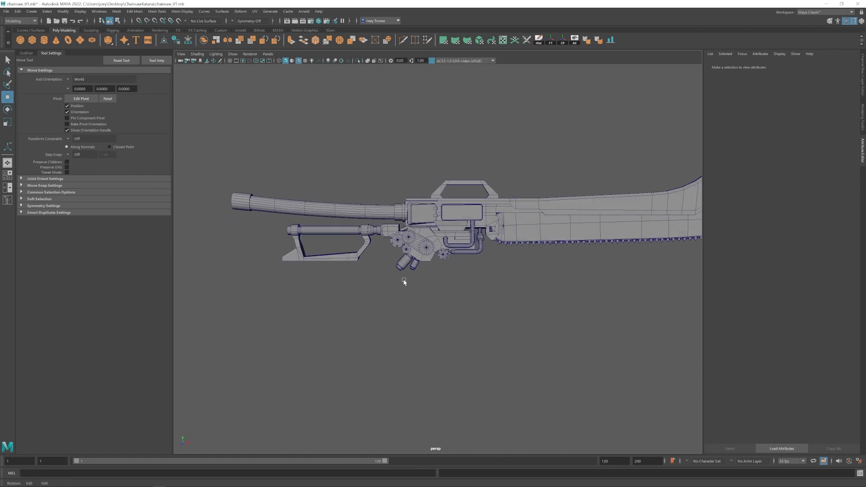
scroll(429, 252, up, 5)
click(424, 246)
scroll(418, 257, up, 3)
right_drag(406, 230, 406, 203)
double_click(402, 212)
key(r)
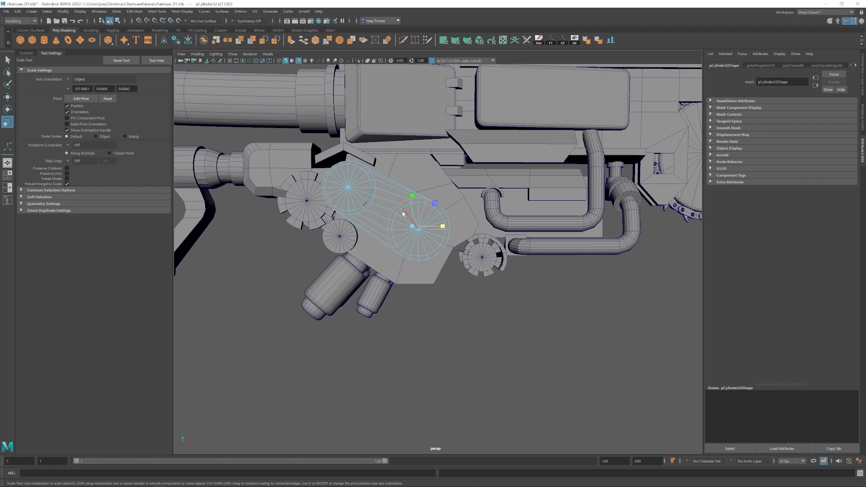
alt+drag(411, 229, 412, 225)
right_drag(434, 207, 465, 180)
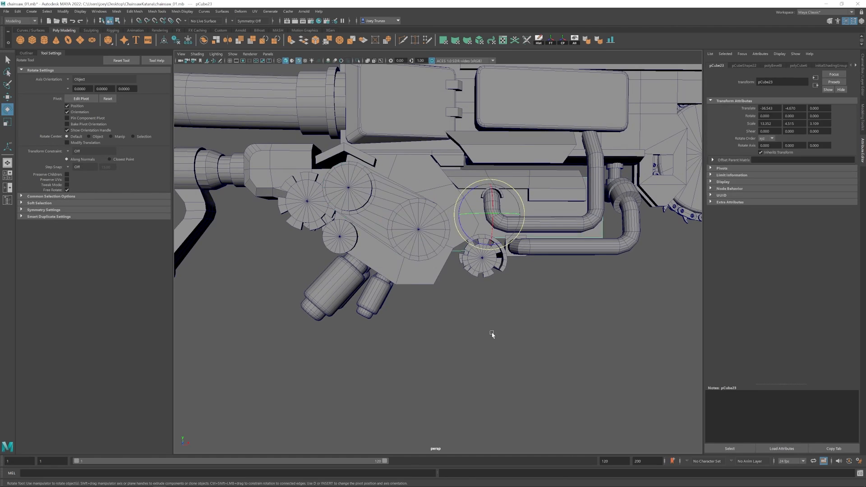
click(491, 334)
alt+right_drag(491, 335, 364, 292)
alt+drag(364, 292, 360, 260)
- Set the cap subdivisions of the small cylinder above the canisters to 3
click(413, 253)
key(w)
key(f)
scroll(425, 295, down, 3)
click(785, 65)
mouse_move(446, 244)
alt+mouse_down()
mouse_move(489, 246)
mouse_move(447, 246)
alt+mouse_up()
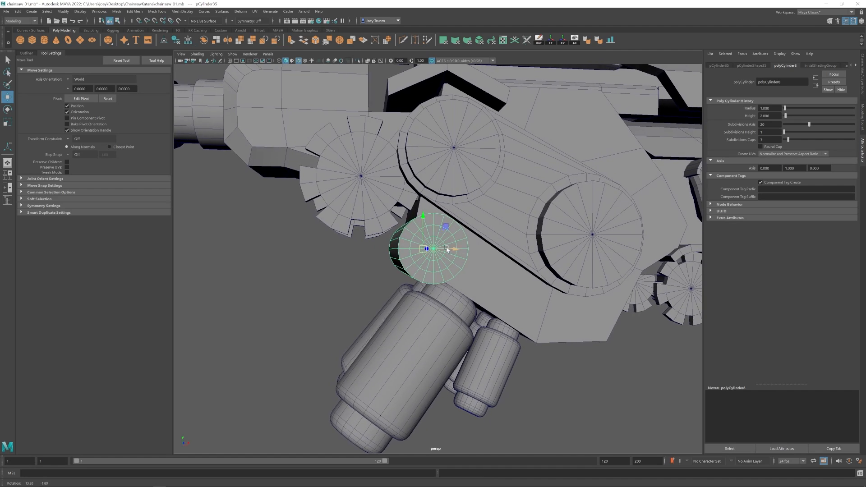
- Bevel the inner edge rings on the small cylinder's end caps with a fraction of 0.5
right_drag(434, 247, 433, 224)
double_click(436, 229)
shift+double_click(431, 240)
alt+drag(431, 240, 623, 244)
key(ctrl+b)
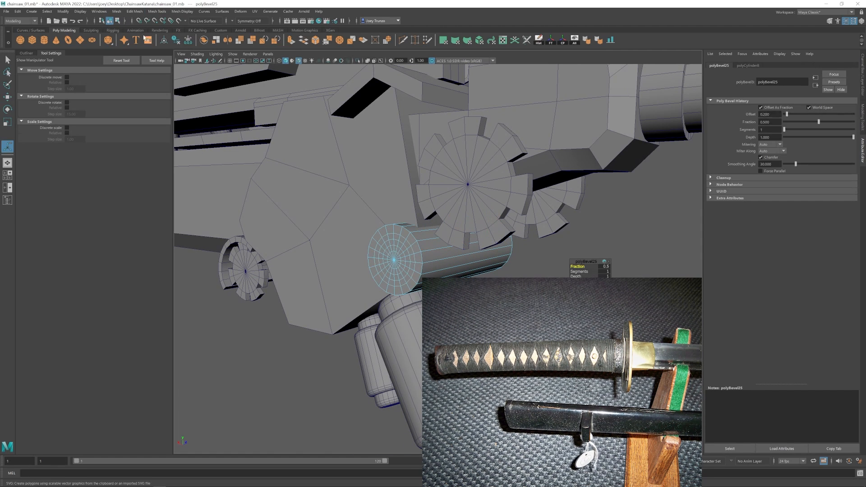
- Bevel the outer rim edge loops at both ends of the small cylinder
double_click(406, 232)
alt+drag(406, 232, 253, 235)
shift+double_click(446, 235)
click(134, 11)
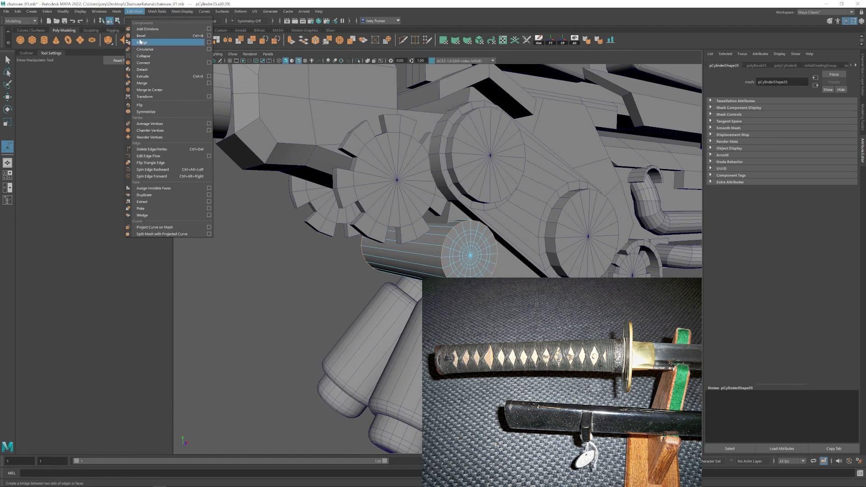
click(140, 41)
- Extrude the ring-shaped face loops on the small cylinder's caps inward to form concentric grooves
alt+drag(452, 235, 413, 256)
scroll(413, 231, up, 3)
key(w)
key(F11)
click(405, 210)
shift+double_click(392, 218)
shift+drag(501, 287, 454, 244)
click(471, 253)
shift+double_click(461, 264)
click(110, 21)
click(134, 12)
click(144, 78)
key(w)
- Bevel the edge loops around the concentric grooves on the small cylinder
key(F10)
double_click(444, 178)
key(q)
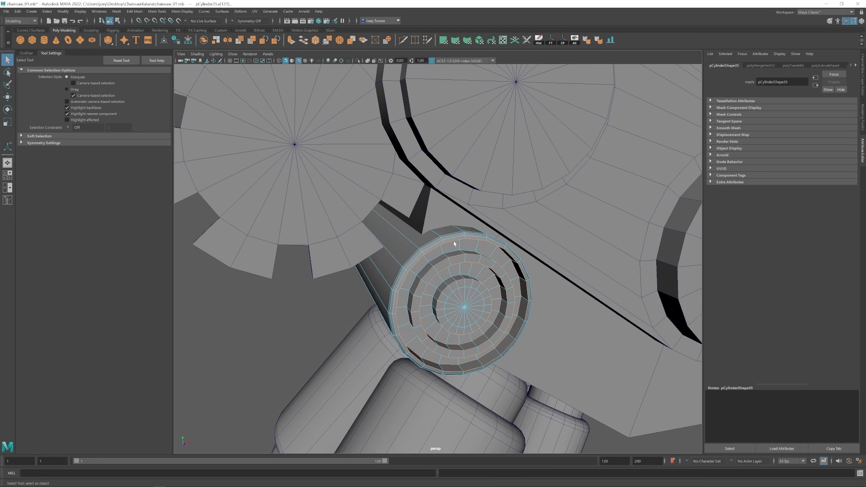
click(134, 11)
click(141, 36)
key(w)
key(F8)
scroll(474, 293, down, 10)
click(339, 311)
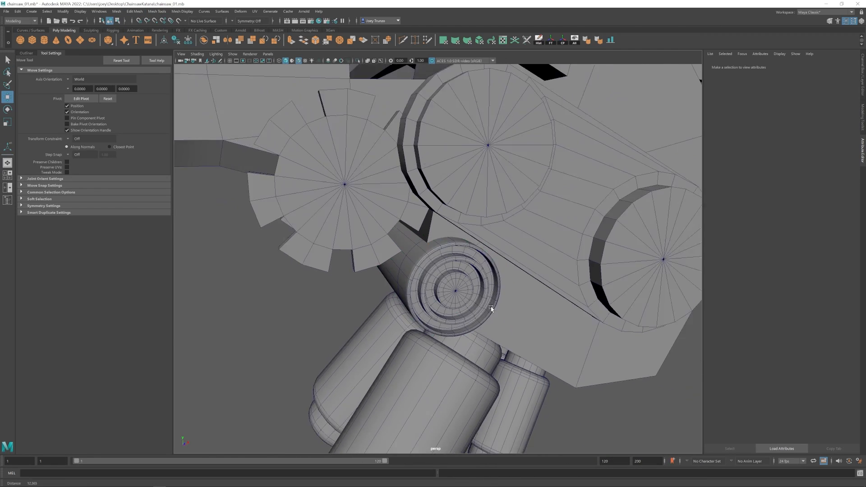
- Turn off the wireframe overlay on shaded objects and review the gears and canisters on the body
click(299, 61)
alt+drag(414, 273, 443, 248)
click(419, 246)
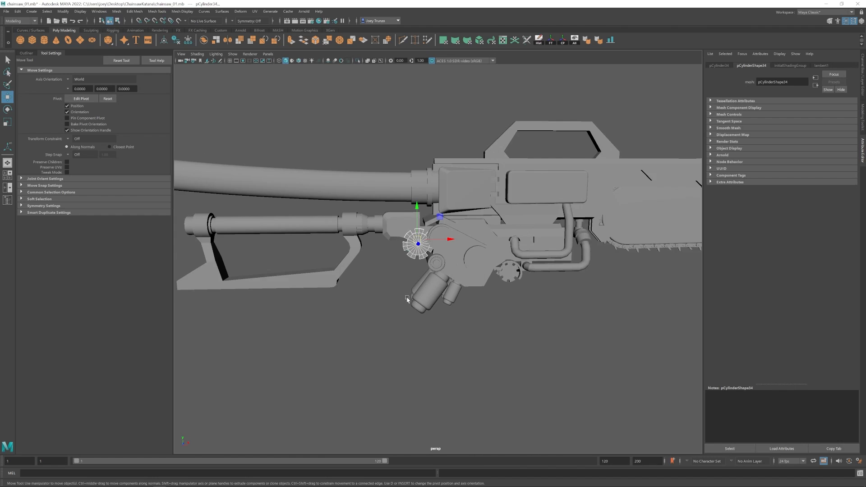
alt+drag(407, 299, 486, 292)
scroll(486, 293, up, 5)
key(f)
scroll(454, 252, down, 15)
click(451, 309)
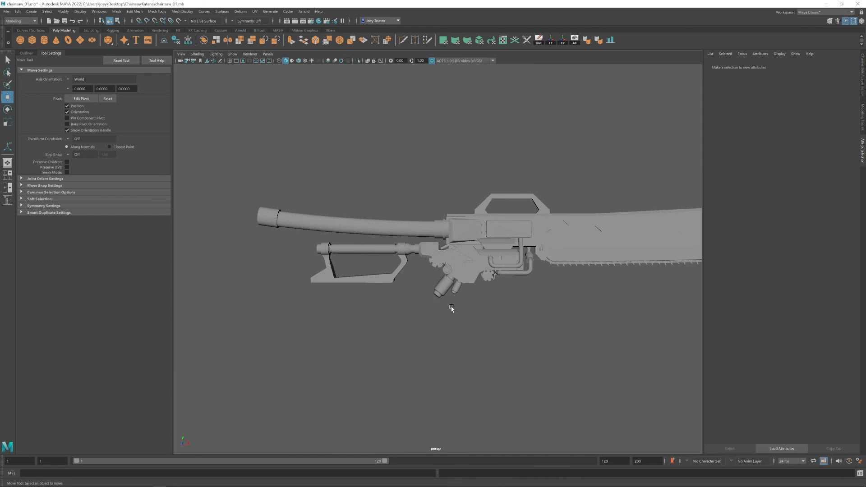
- Create a polygon cylinder and align it to the middle of the curved handle
alt+middle_drag(262, 286, 389, 282)
scroll(391, 271, up, 3)
click(45, 40)
shift+click(510, 210)
click(611, 40)
scroll(480, 276, up, 5)
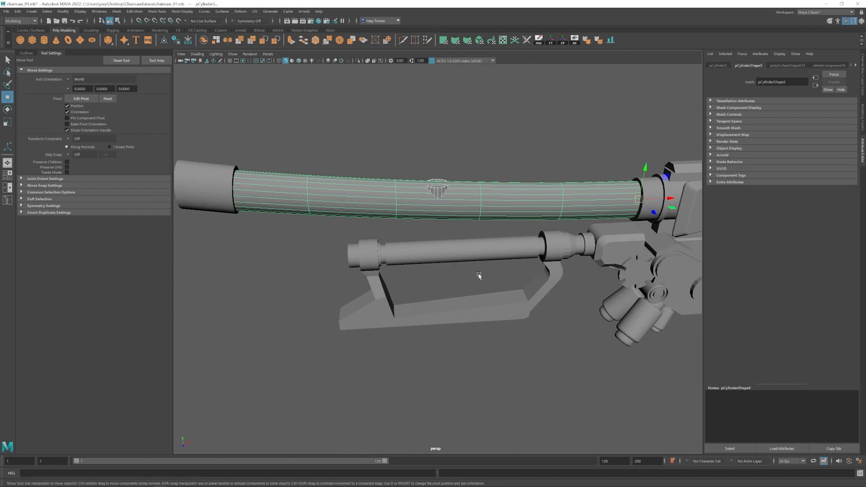
- Rotate, move and scale the cylinder into a narrow open band wrapped around the curved handle
click(440, 184)
key(e)
drag(445, 163, 448, 193)
alt+drag(448, 194, 523, 192)
key(w)
drag(430, 160, 445, 203)
key(r)
drag(431, 200, 418, 225)
scroll(418, 225, up, 2)
key(w)
drag(424, 179, 423, 173)
alt+drag(424, 176, 461, 216)
- Extrude the open border edges of the handle band and scale them inward to give the rim thickness
right_drag(461, 216, 461, 193)
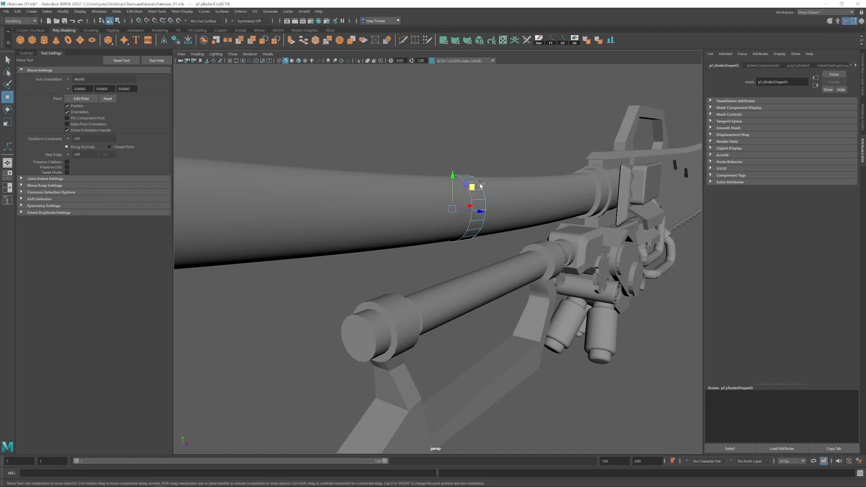
key(ctrl+e)
key(r)
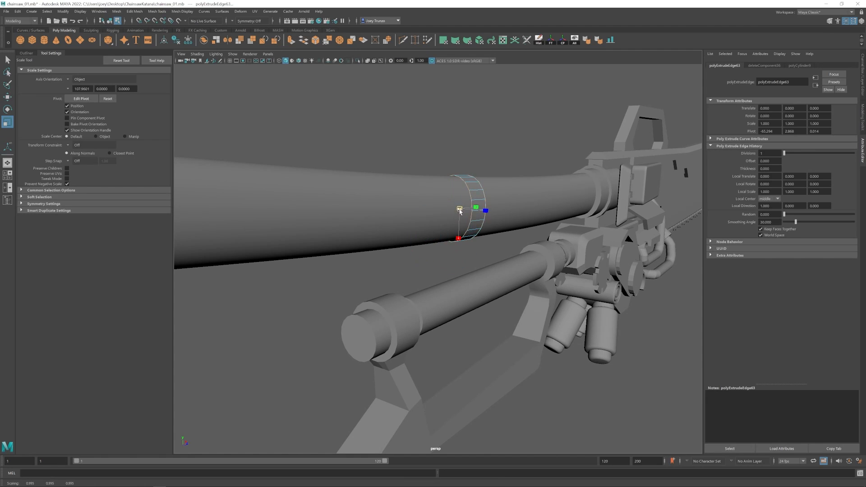
alt+drag(461, 209, 413, 193)
key(w)
key(ctrl+z)
- Bevel the rim edges of the handle band and return to object selection
click(135, 11)
click(139, 35)
key(w)
right_drag(413, 194, 437, 174)
click(470, 251)
scroll(470, 252, down, 2)
scroll(469, 252, down, 2)
alt+drag(470, 252, 416, 284)
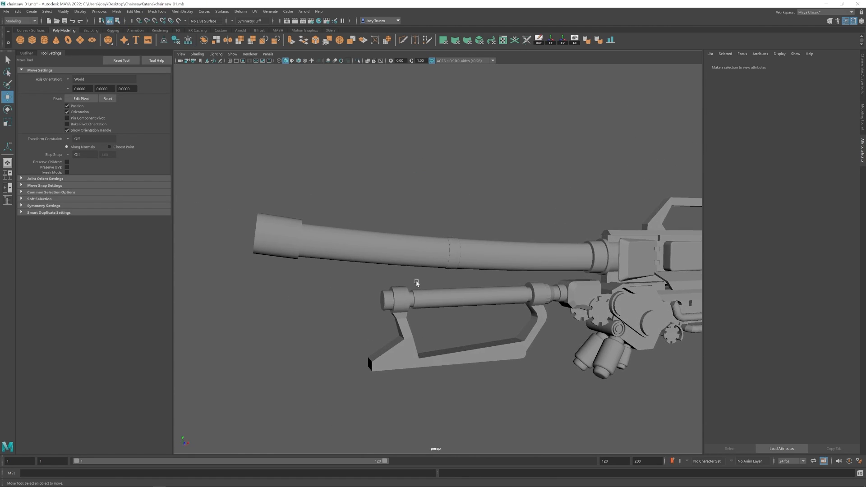
- Adjust the fraction of the bevel on the handle band's rim
click(495, 246)
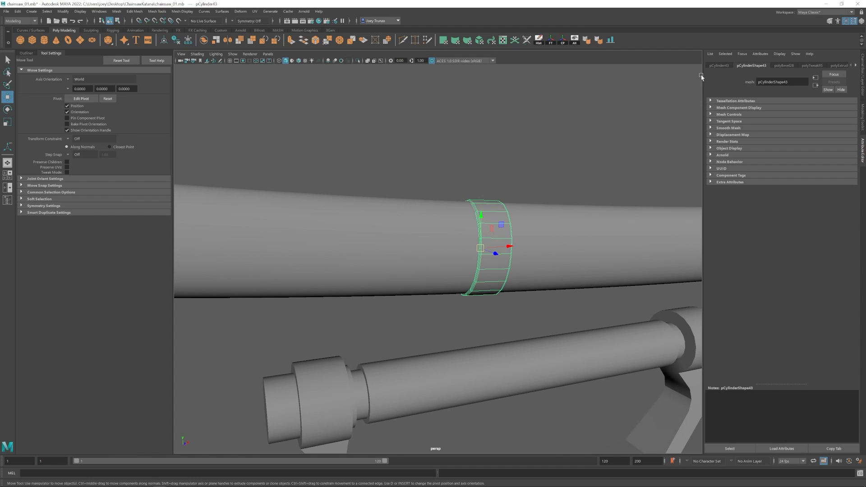
click(784, 66)
drag(810, 121, 811, 121)
click(518, 311)
alt+drag(510, 284, 530, 277)
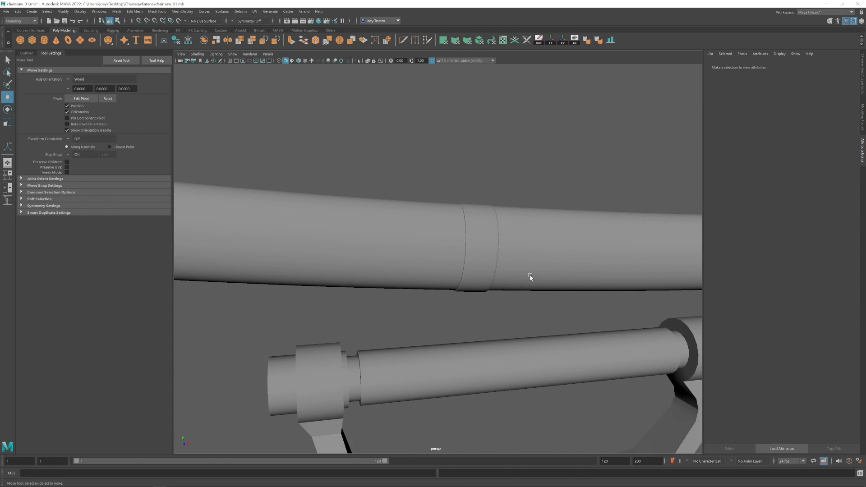
- Enlarge the handle band slightly so that it stands out from the handle surface
click(478, 243)
key(r)
drag(471, 280, 470, 283)
click(505, 307)
alt+drag(499, 270, 508, 267)
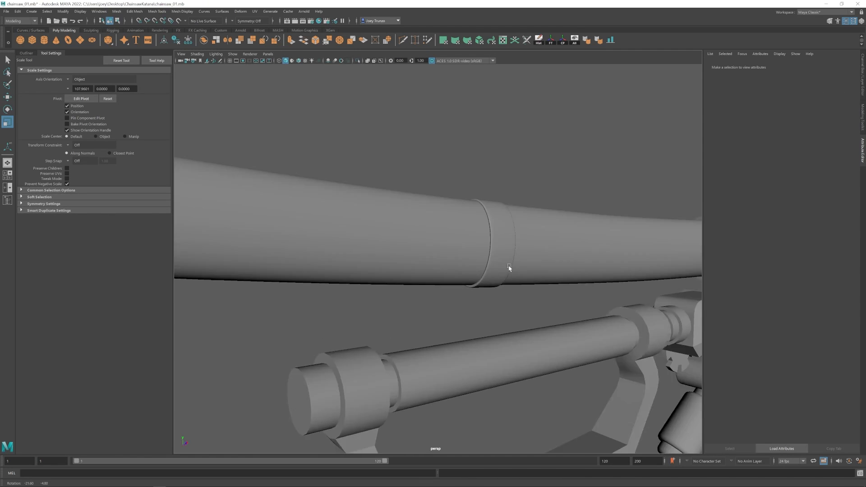
- Clear the handle band's construction history and apply a planar UV projection to it
alt+right_drag(508, 267, 456, 286)
scroll(450, 259, up, 4)
alt+drag(457, 286, 429, 246)
click(445, 253)
key(w)
click(406, 289)
click(431, 240)
click(574, 40)
click(255, 11)
click(266, 58)
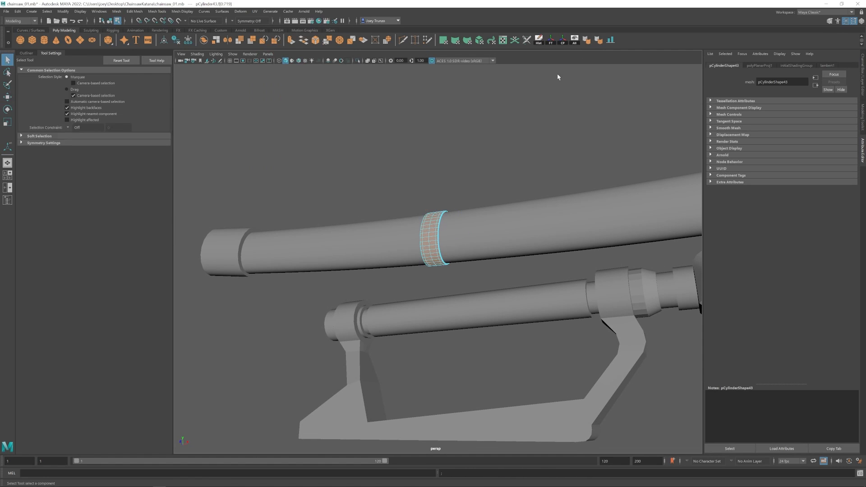
- Cut UV seams along the edges of the handle band
key(y)
scroll(451, 253, up, 3)
key(w)
alt+drag(421, 262, 447, 246)
scroll(447, 246, down, 5)
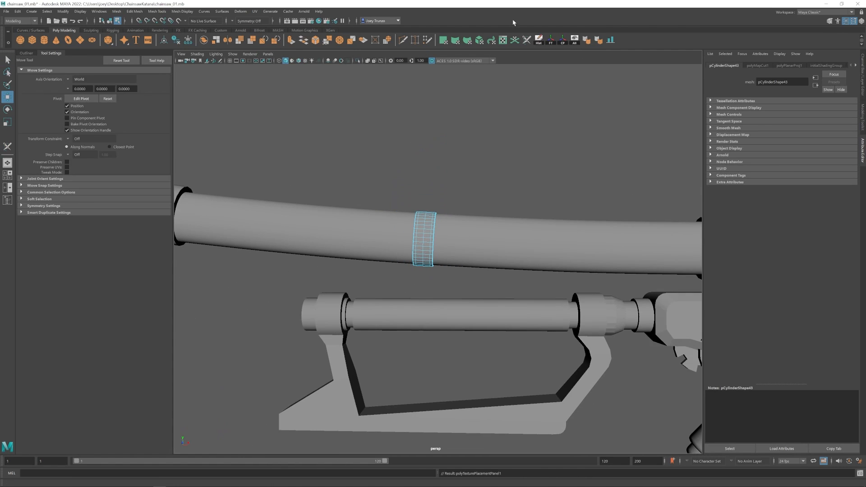
- Lay out the handle band's UV shell in the UV Editor and check it with the checker texture
click(503, 40)
drag(559, 181, 533, 215)
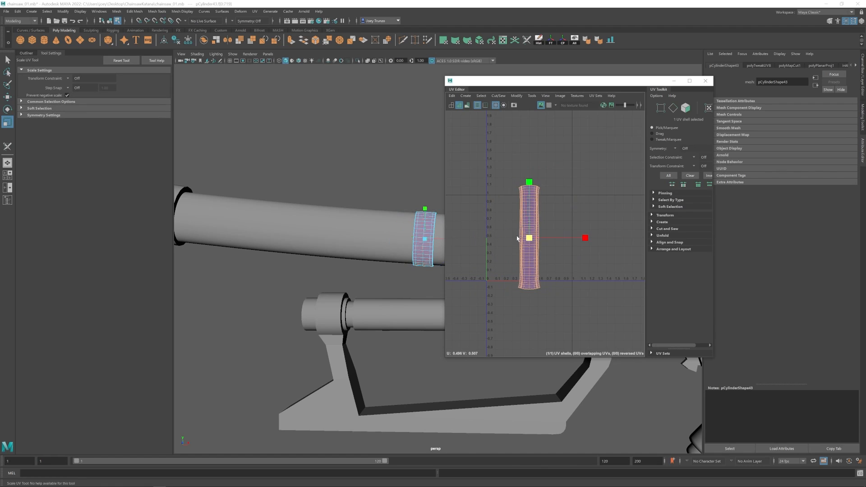
key(ctrl+l)
key(w)
click(549, 105)
scroll(405, 286, up, 4)
right_drag(424, 240, 459, 214)
click(549, 105)
scroll(424, 240, down, 4)
click(706, 81)
- Move the band along the handle until it sits close to the handle's end cap
scroll(493, 316, down, 3)
alt+middle_drag(493, 316, 565, 309)
drag(537, 210, 348, 201)
alt+middle_drag(345, 253, 431, 263)
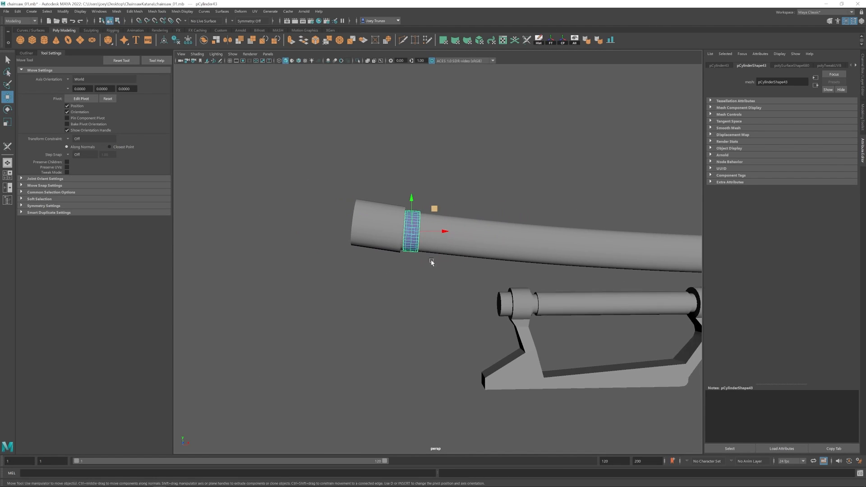
key(e)
drag(436, 244, 437, 236)
scroll(466, 255, up, 1)
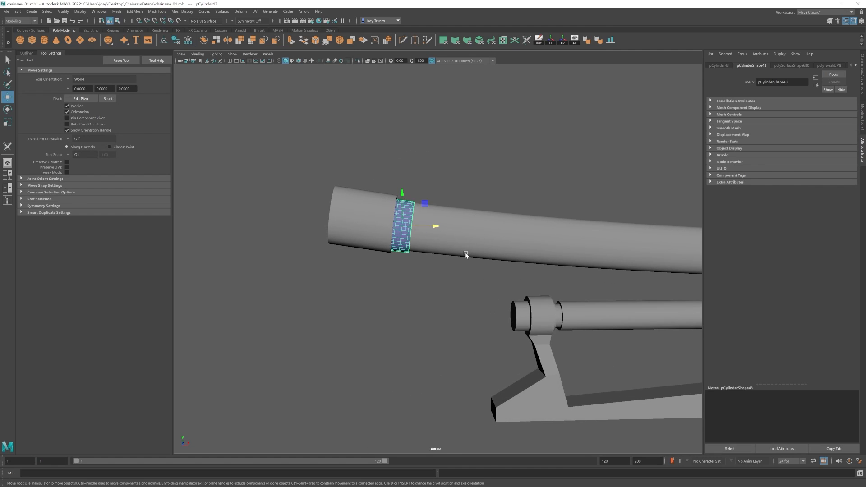
- Rotate and scale the band so that it follows the handle's curve near the end cap
key(e)
drag(429, 201, 426, 204)
alt+drag(424, 219, 423, 228)
key(r)
drag(432, 231, 432, 231)
- Taper the band by scaling the ring of vertices on its guard-side rim
key(F9)
scroll(452, 248, up, 4)
alt+middle_drag(441, 242, 449, 262)
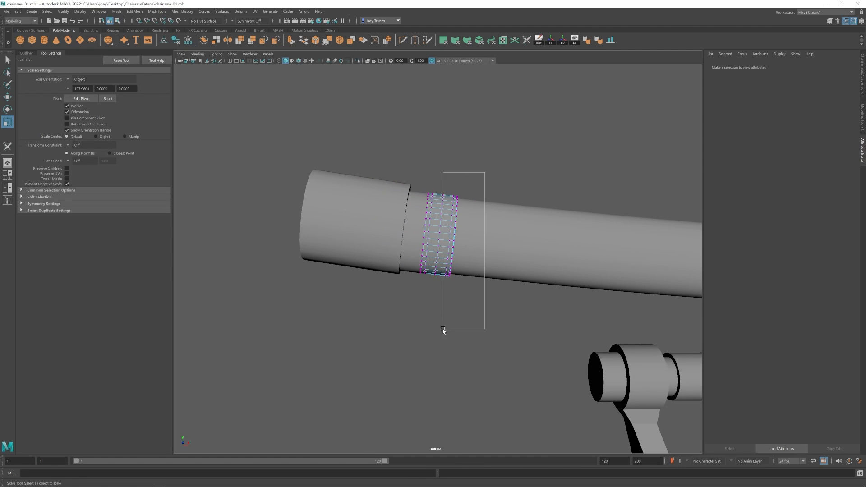
drag(443, 331, 444, 330)
drag(426, 175, 436, 196)
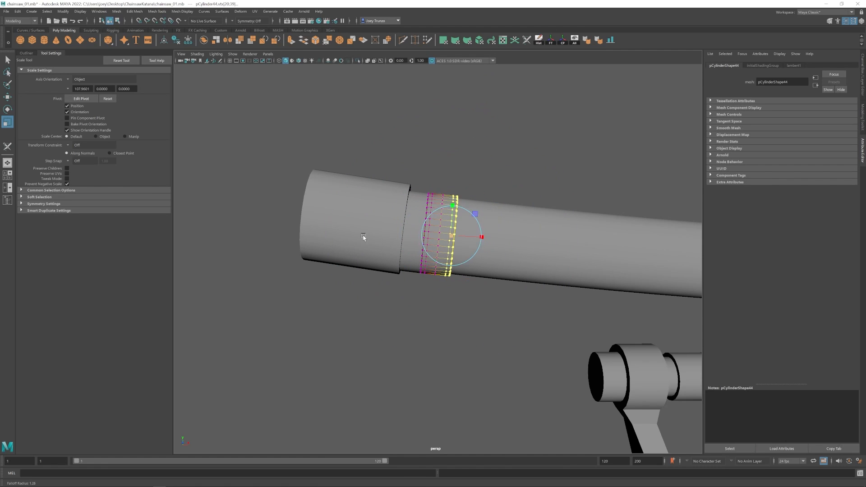
- Duplicate the tapered band and move the copy beside the previous one along the handle
key(F8)
scroll(446, 239, down, 2)
alt+middle_drag(445, 240, 368, 209)
key(ctrl+d)
drag(380, 188, 413, 198)
key(ctrl+z)
key(w)
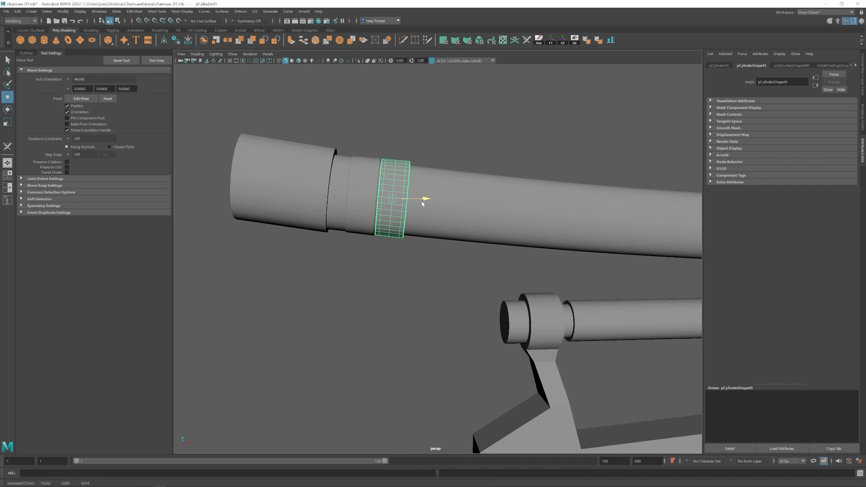
- Nudge the duplicated band so that it fits against the neighbouring band
click(444, 119)
alt+drag(445, 120, 403, 243)
scroll(404, 242, up, 5)
click(403, 225)
drag(434, 212, 432, 213)
click(500, 146)
alt+drag(500, 147, 465, 189)
- Duplicate the band repeatedly to wrap the end-cap half of the handle
click(408, 200)
key(ctrl+d)
alt+middle_drag(485, 216, 417, 201)
key(ctrl+d)
drag(437, 181, 459, 183)
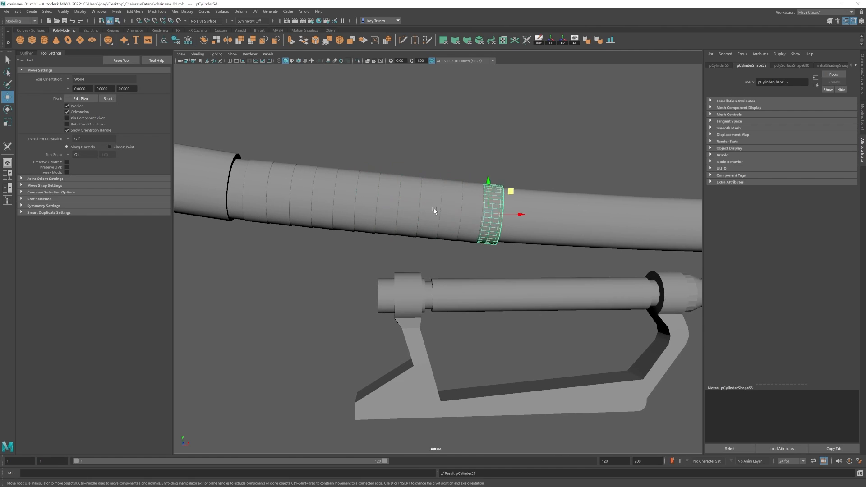
- Continue duplicating bands along the rest of the handle up to the guard and rotate the last one
alt+middle_drag(435, 211, 275, 213)
key(ctrl+d)
drag(392, 187, 393, 190)
drag(579, 229, 600, 229)
key(ctrl+d)
alt+middle_drag(512, 214, 361, 213)
scroll(391, 216, up, 3)
key(e)
scroll(417, 237, down, 4)
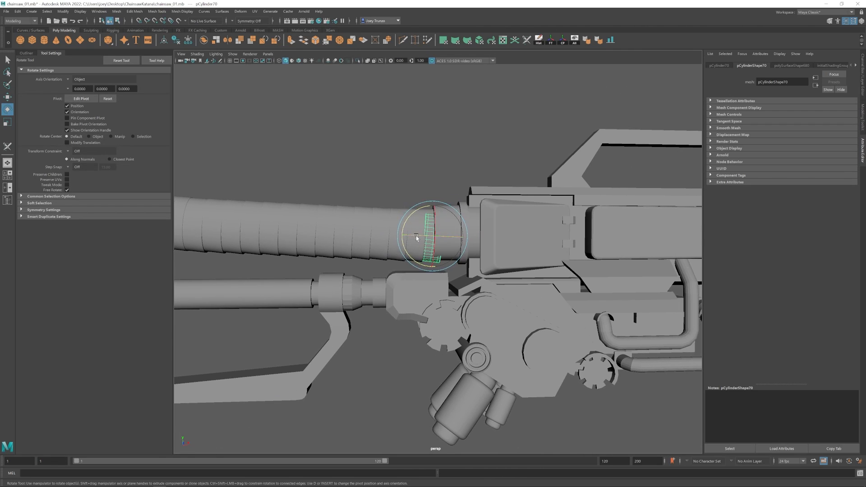
- Undo the last change, then reposition and rotate bands near the guard to match the handle's curve
key(ctrl+z)
key(w)
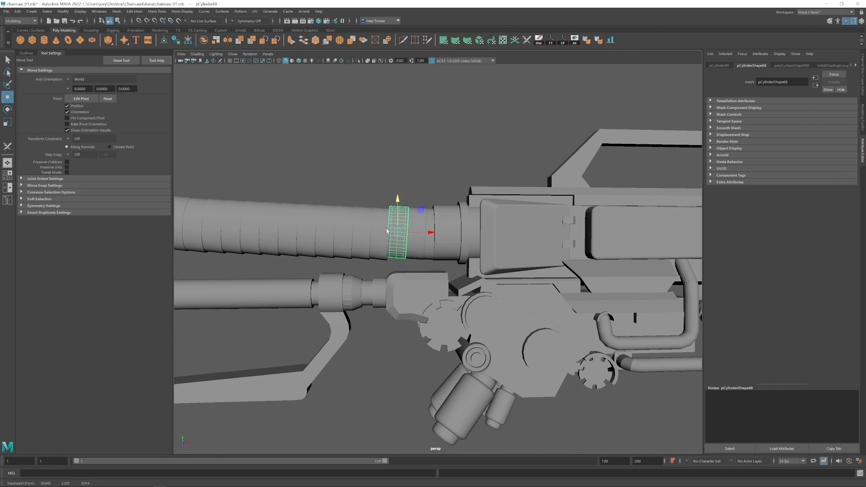
click(362, 221)
scroll(362, 221, up, 2)
alt+middle_drag(362, 221, 415, 219)
key(e)
drag(374, 218, 382, 204)
- Adjust the scale and height of the bands just before the guard to fit the handle
click(428, 278)
alt+drag(383, 205, 482, 216)
click(431, 273)
key(e)
key(r)
click(436, 123)
click(488, 219)
key(w)
key(r)
scroll(489, 199, up, 3)
key(w)
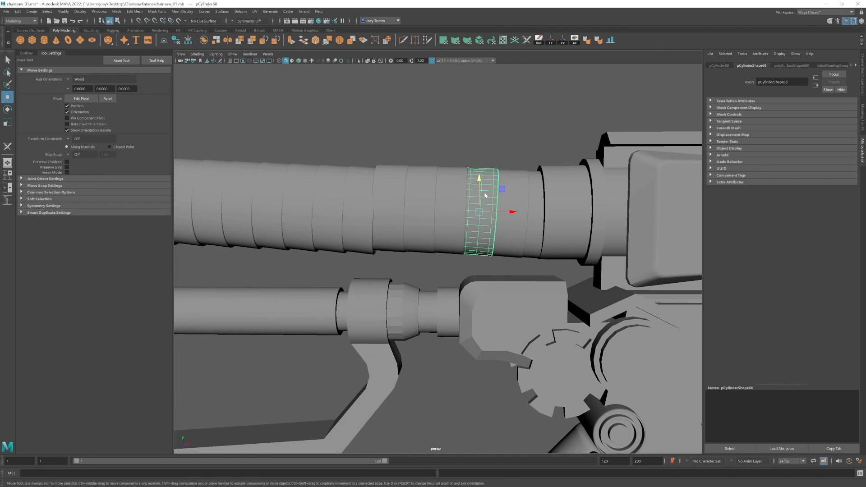
- Rotate and rescale individual bands between the guard and the handle's middle to follow its curve
alt+middle_drag(480, 150, 536, 151)
click(418, 179)
key(e)
alt+middle_drag(422, 215, 471, 216)
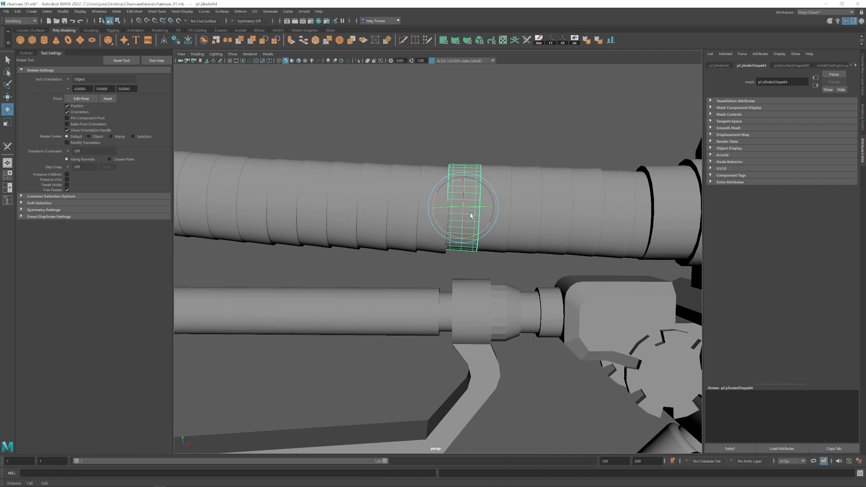
alt+middle_drag(434, 181, 474, 182)
click(451, 204)
key(e)
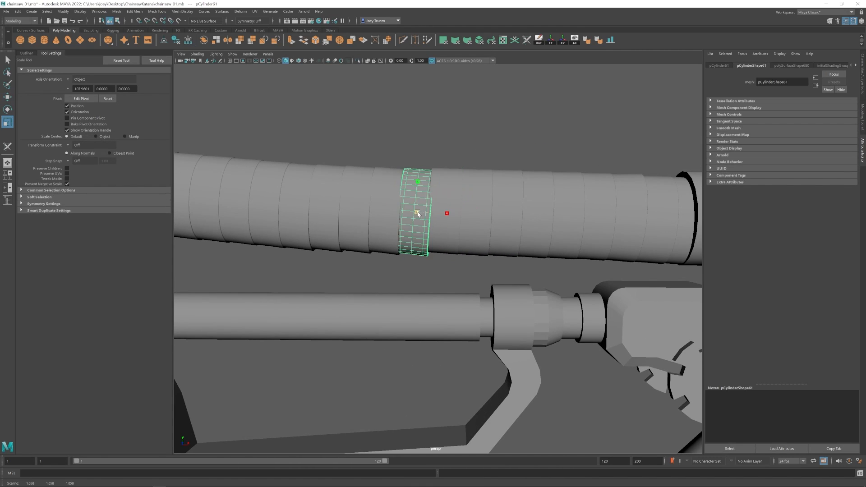
- Raise the enlarged mid-handle band slightly and rotate the neighbouring band towards the end cap
alt+middle_drag(389, 198, 427, 212)
key(w)
drag(401, 189, 401, 186)
alt+middle_drag(388, 199, 434, 200)
click(436, 209)
key(e)
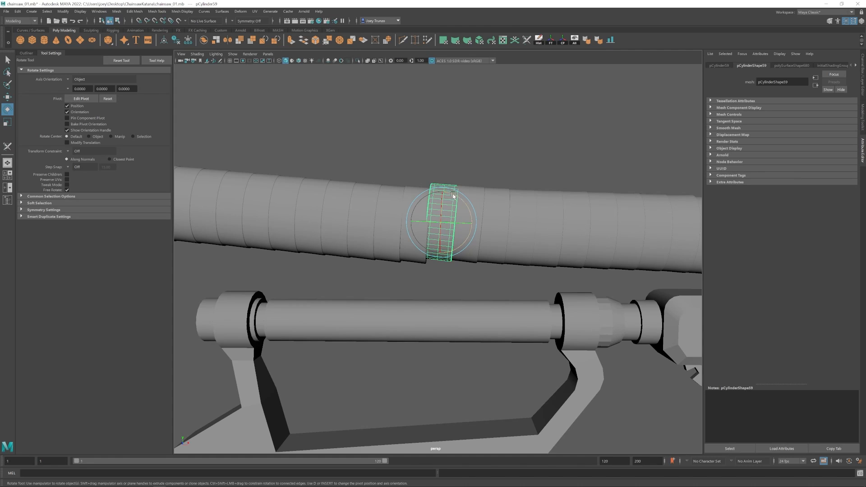
- Group bands pCylinder49 to pCylinder58 and rotate the group to follow the handle's curve
scroll(374, 256, down, 5)
scroll(373, 255, up, 3)
click(26, 53)
click(44, 346)
shift+click(45, 286)
drag(407, 201, 408, 203)
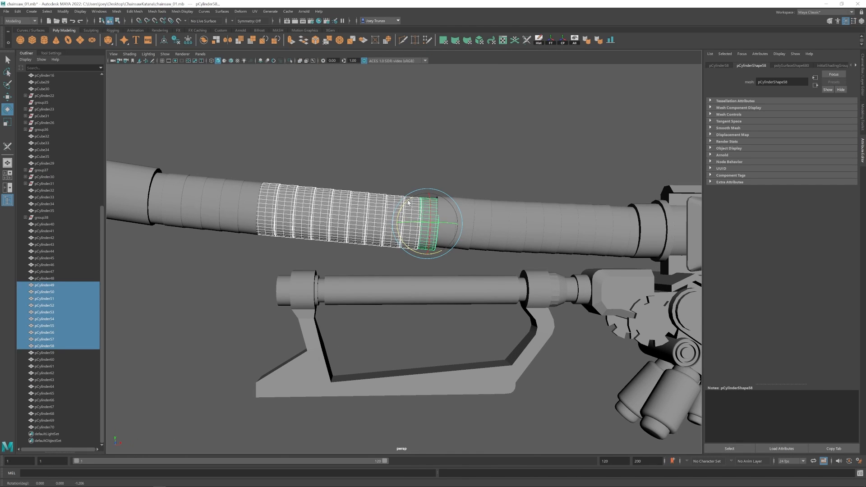
key(ctrl+g)
key(e)
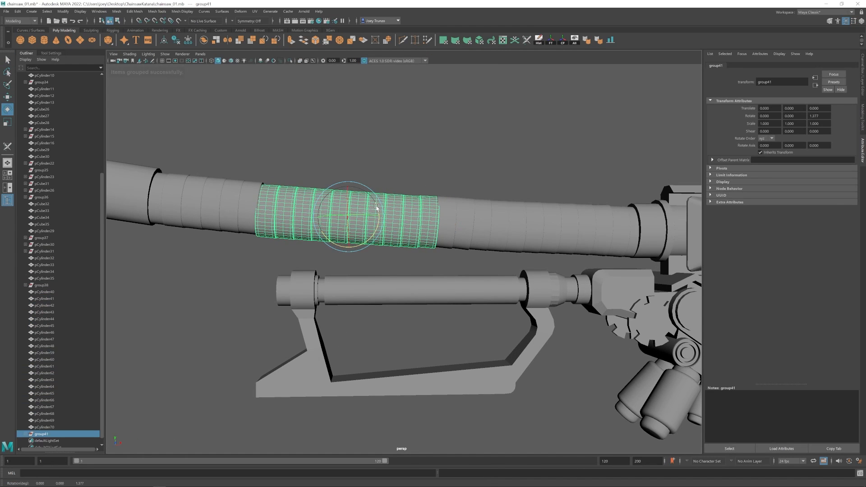
- Nudge band pCylinder48 vertically to line up with the grouped bands
click(392, 162)
alt+middle_drag(270, 199, 393, 215)
click(378, 219)
drag(373, 195, 373, 196)
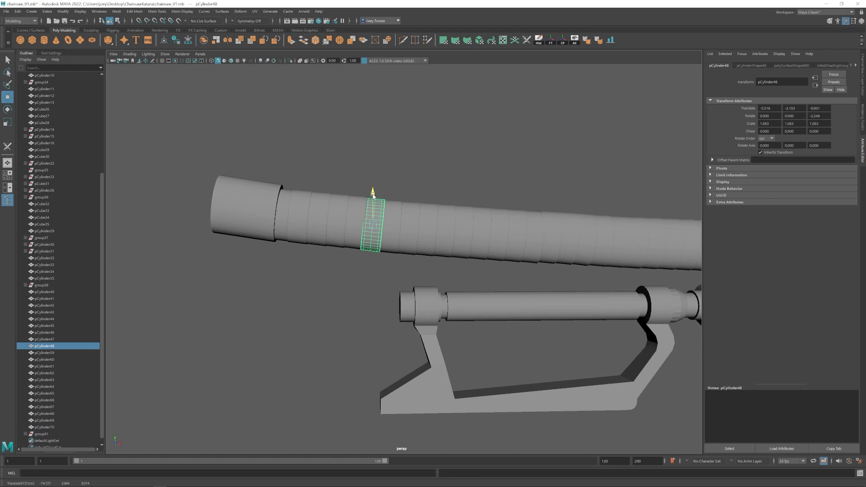
- Adjust the handle's end cap so that it lines up with the first bands
click(341, 204)
alt+middle_drag(341, 203, 385, 246)
click(282, 228)
key(e)
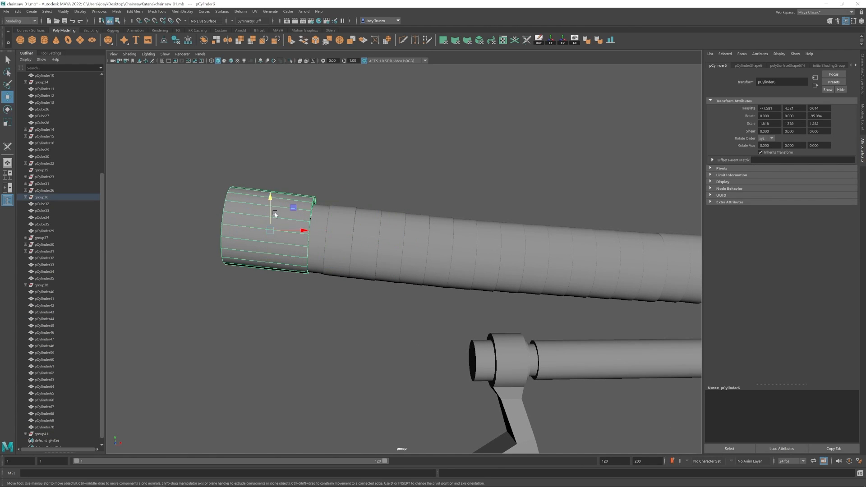
alt+middle_drag(275, 214, 361, 203)
- Bevel the rim edge loops at both ends of the handle's end cap
scroll(361, 203, down, 1)
right_drag(403, 206, 403, 183)
double_click(402, 205)
shift+double_click(324, 201)
alt+drag(346, 207, 366, 213)
double_click(333, 213)
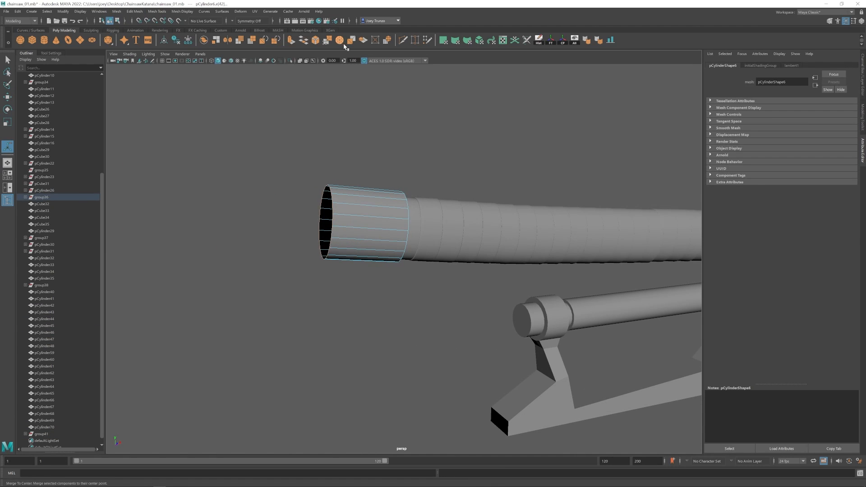
key(ctrl+b)
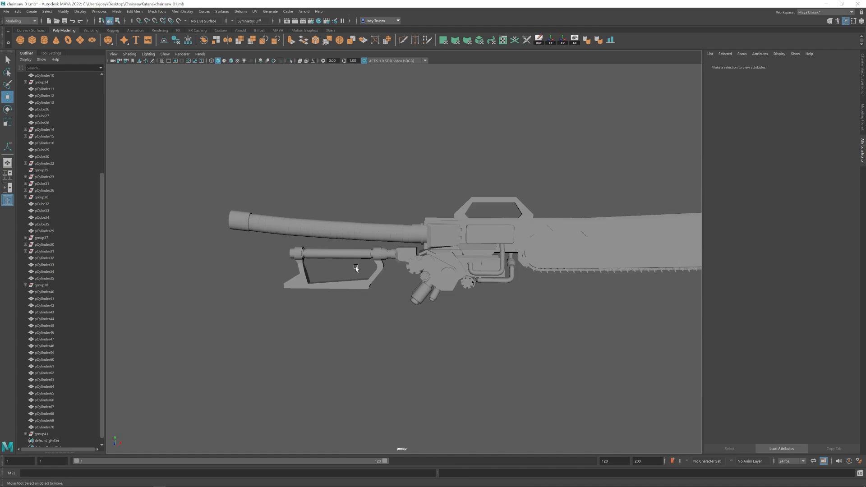
- Nudge individual handle bands to even out the wrap
scroll(435, 170, up, 5)
drag(423, 178, 423, 183)
alt+drag(422, 182, 383, 229)
click(404, 249)
click(369, 234)
drag(384, 229, 409, 209)
click(362, 223)
click(394, 230)
- Select the vertices along one rim of a handle band and shift them to meet the neighbouring band
right_drag(408, 209, 387, 208)
drag(388, 170, 403, 199)
drag(397, 171, 397, 167)
drag(425, 214, 423, 215)
scroll(377, 217, down, 5)
click(378, 217)
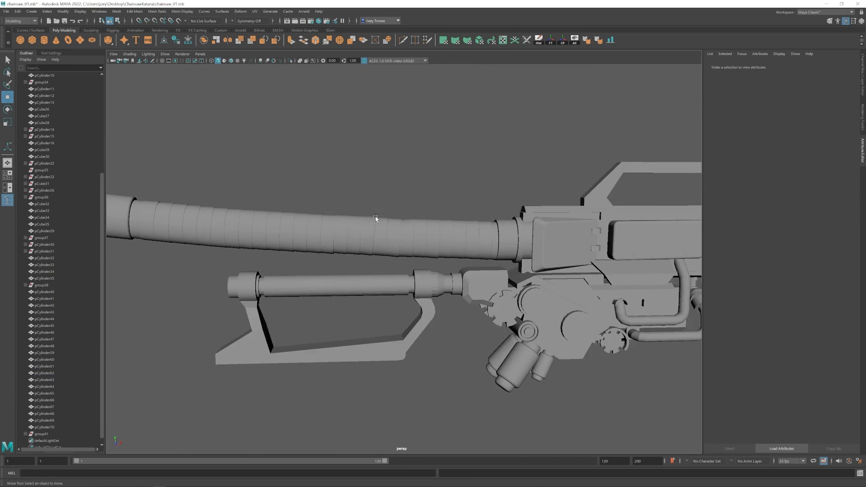
- Scale the end-cap-side rim vertices of band pCylinder66 near the guard
scroll(381, 226, up, 4)
click(387, 241)
scroll(338, 253, down, 5)
click(319, 256)
alt+drag(319, 256, 365, 249)
scroll(364, 266, up, 6)
click(364, 248)
right_drag(366, 247, 344, 248)
drag(364, 208, 384, 290)
scroll(382, 280, up, 3)
key(r)
drag(357, 247, 356, 246)
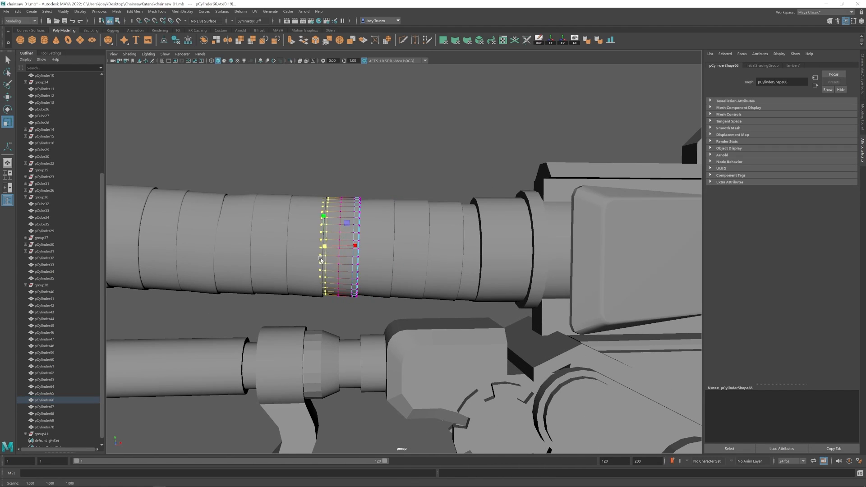
- Shrink the end-cap-side rim vertices of further bands towards the handle's middle, up to pCylinder60
alt+middle_drag(321, 260, 355, 248)
drag(323, 176, 367, 294)
click(377, 241)
drag(361, 232, 358, 234)
click(333, 220)
drag(352, 157, 376, 280)
drag(366, 220, 364, 220)
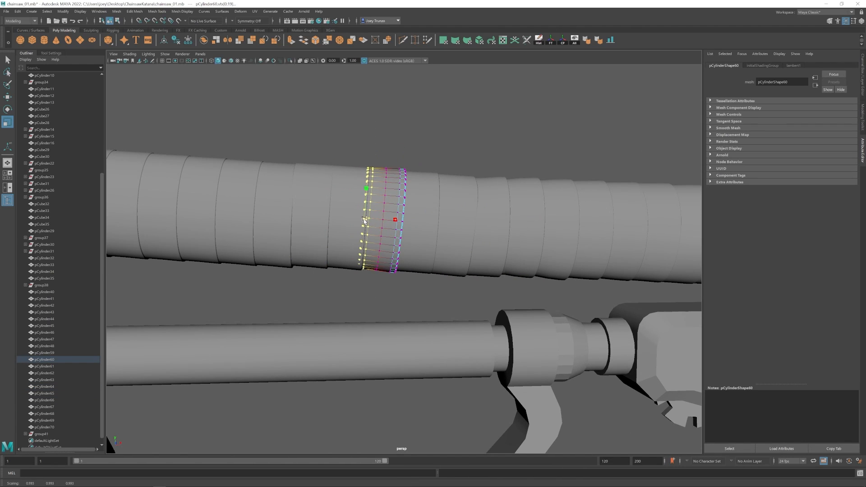
- Scale the end-cap-side rim vertices of band pCylinder53 to overlap neatly with its neighbour
scroll(370, 235, down, 6)
click(363, 247)
key(r)
right_drag(394, 206, 340, 216)
key(w)
click(406, 198)
scroll(367, 223, up, 4)
drag(344, 172, 360, 253)
key(r)
alt+middle_drag(316, 199, 340, 201)
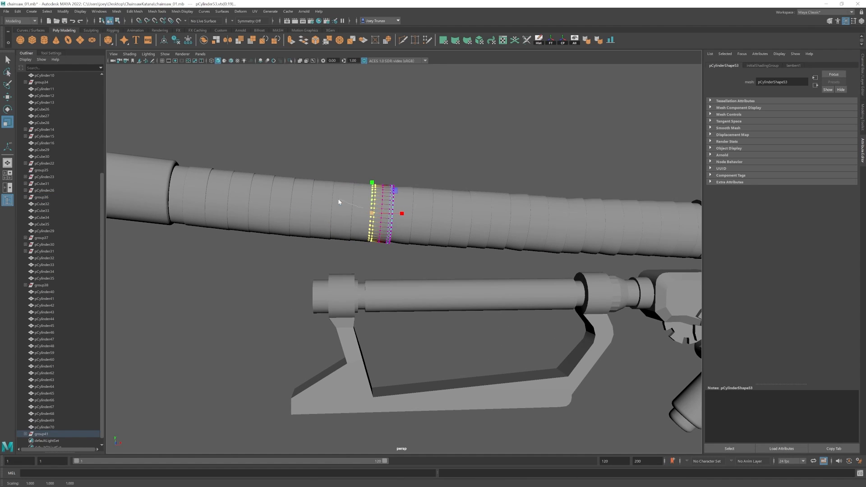
- Scale the end-cap-side rim vertices of the bands following pCylinder53, up to pCylinder50, so they tuck under their neighbours
right_drag(359, 198, 329, 196)
drag(337, 171, 358, 254)
key(w)
click(341, 207)
alt+middle_drag(342, 207, 421, 220)
right_drag(356, 201, 332, 201)
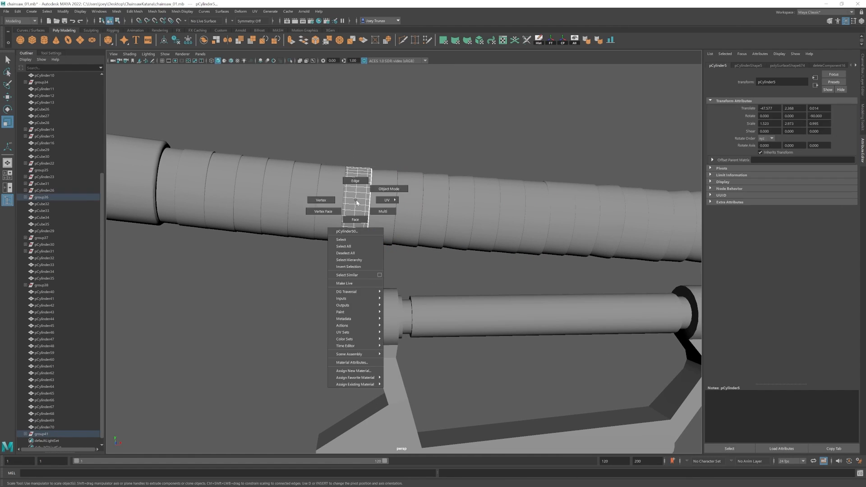
drag(330, 158, 351, 253)
key(r)
drag(344, 205, 343, 205)
- Scale the end-cap-side rim vertices of the next handle bands, continuing up to pCylinder47
right_drag(328, 204, 306, 204)
drag(310, 158, 327, 248)
alt+middle_drag(305, 212, 372, 224)
drag(352, 167, 371, 261)
right_drag(346, 213, 323, 213)
drag(324, 165, 342, 257)
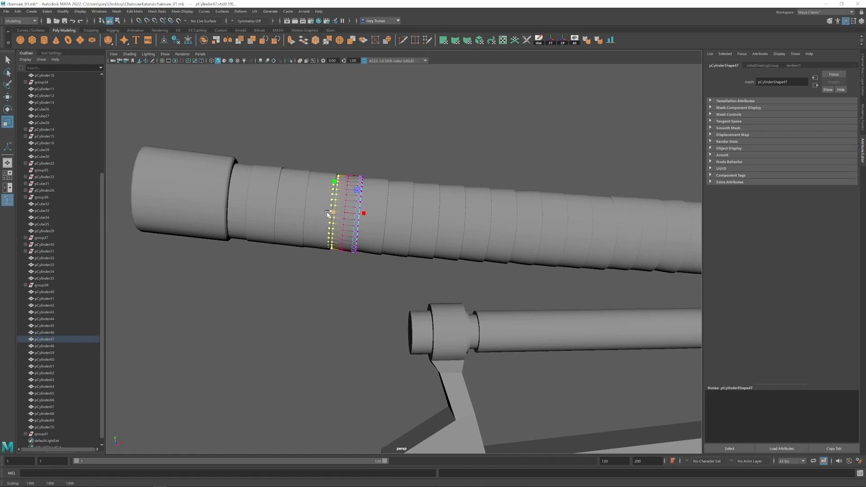
- Adjust the end-cap-side rim vertices of the remaining bands from pCylinder46 to pCylinder44
alt+middle_drag(329, 215, 376, 218)
drag(343, 167, 364, 260)
alt+middle_drag(321, 219, 355, 223)
right_drag(376, 213, 354, 213)
drag(350, 167, 369, 259)
key(w)
click(345, 210)
right_drag(345, 210, 323, 210)
drag(324, 165, 344, 258)
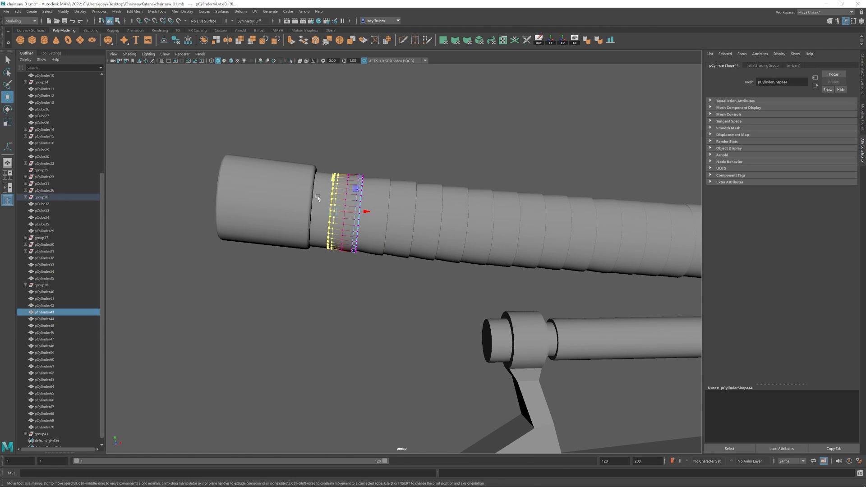
- Select rim vertices on the last band, pCylinder43, beside the end cap and return to object mode
right_drag(326, 209, 303, 210)
drag(332, 156, 351, 252)
scroll(343, 208, up, 1)
alt+middle_drag(327, 206, 342, 214)
drag(321, 145, 342, 197)
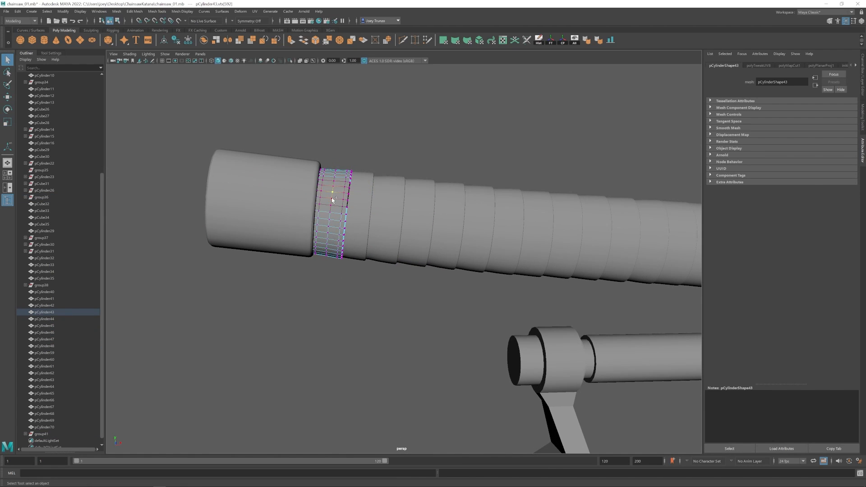
right_drag(334, 208, 356, 186)
click(351, 289)
- Delete the surplus edge loops of the guard-side handle bands from pCylinder64 to pCylinder62
scroll(350, 288, down, 10)
alt+drag(351, 288, 389, 300)
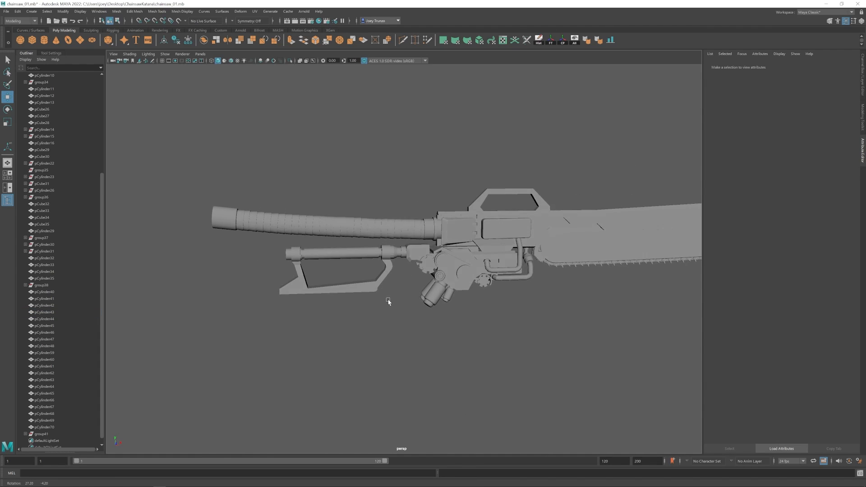
scroll(388, 300, up, 6)
alt+middle_drag(338, 221, 348, 262)
scroll(348, 262, up, 5)
click(395, 209)
key(r)
alt+drag(433, 212, 385, 216)
key(w)
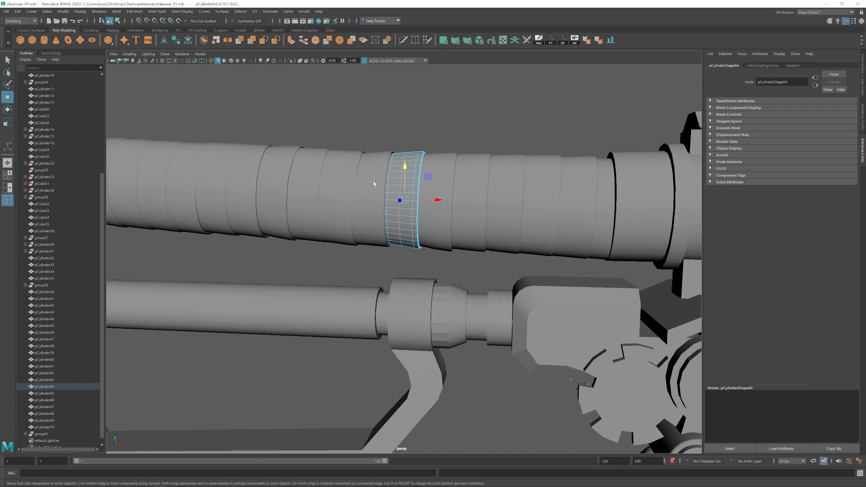
alt+middle_drag(352, 194, 447, 207)
right_drag(447, 207, 424, 207)
drag(494, 146, 488, 167)
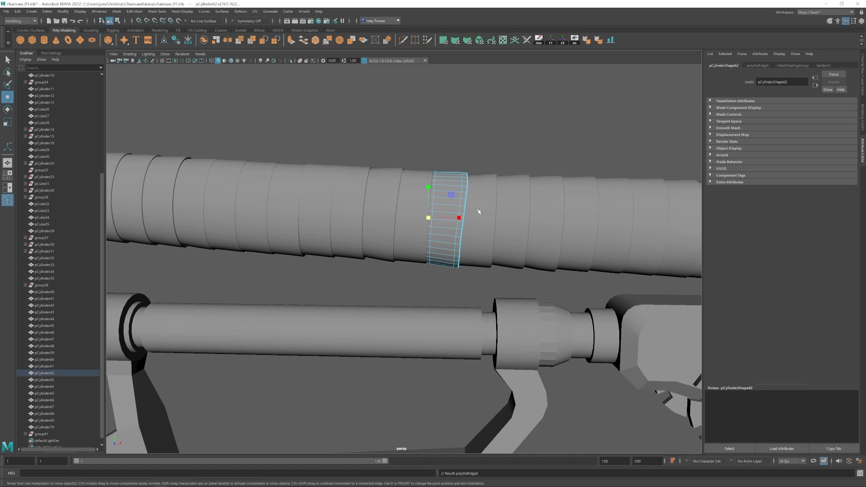
- Delete the surplus edge loops of the next bands towards the handle's middle, up to pCylinder59
alt+middle_drag(479, 211, 501, 194)
right_drag(387, 192, 388, 173)
alt+middle_drag(388, 181, 413, 176)
double_click(417, 188)
key(r)
drag(417, 187, 409, 186)
key(w)
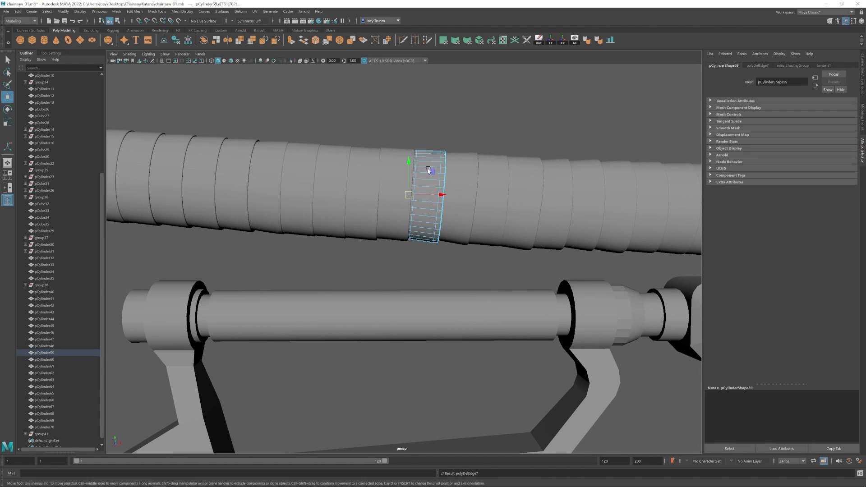
- Select the end-cap-side rim vertices of band pCylinder55, undo the last repeated operation, and return to object mode
scroll(429, 171, down, 10)
mouse_move(397, 286)
alt+mouse_down()
mouse_move(448, 288)
mouse_move(399, 286)
alt+mouse_up()
scroll(398, 286, up, 10)
right_drag(368, 198, 337, 198)
drag(348, 160, 370, 262)
key(ctrl+z)
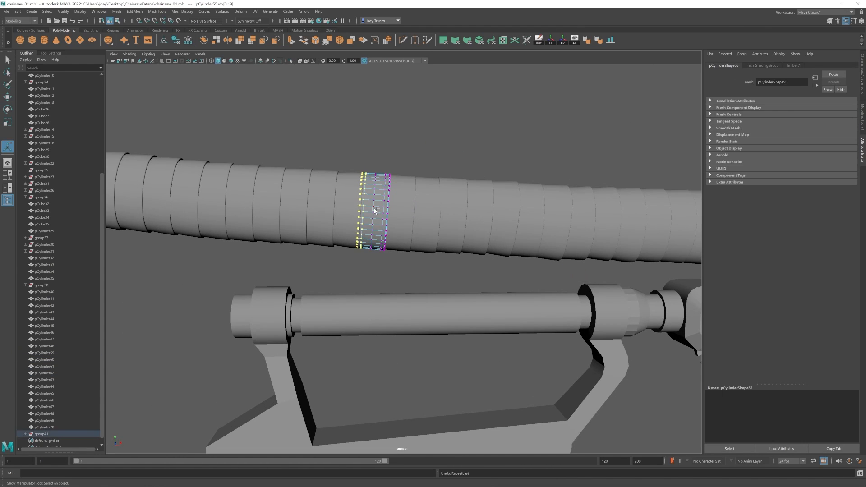
right_drag(430, 213, 453, 192)
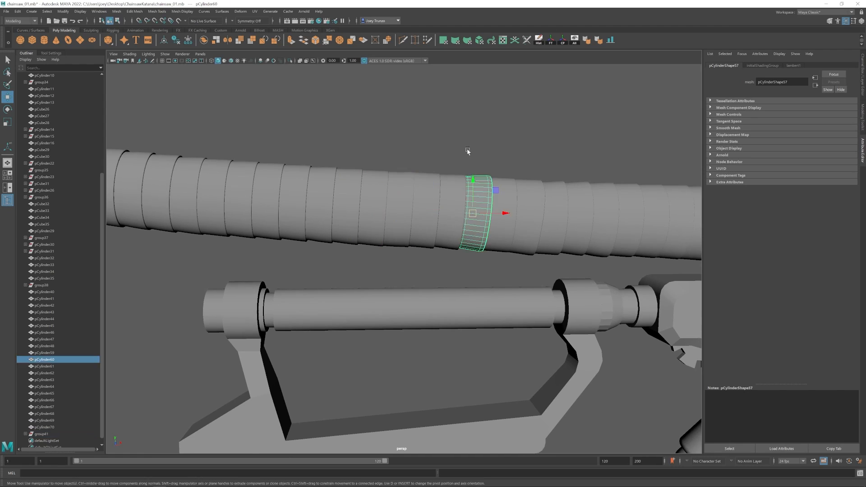
click(468, 150)
- Bevel both end edge loops of the lower grip bar, and bevel its bracket with fraction 0.143 and 2 segments
scroll(468, 153, down, 5)
alt+drag(468, 153, 334, 265)
scroll(334, 266, up, 5)
click(372, 247)
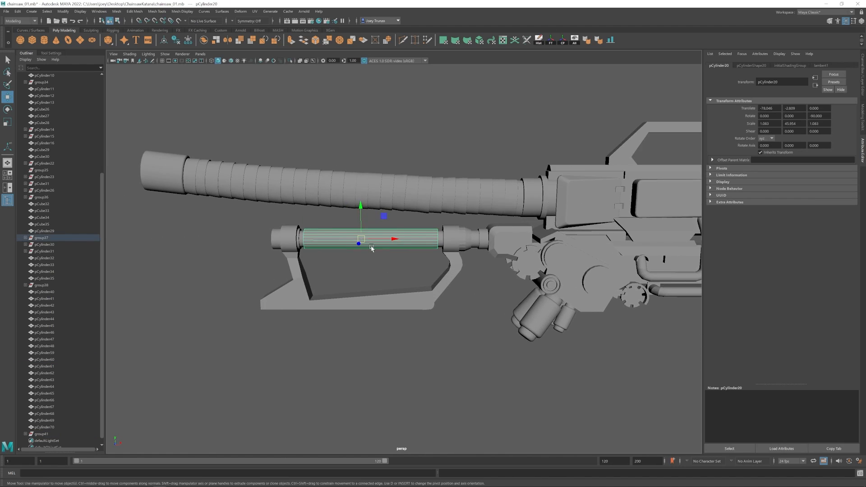
scroll(371, 247, up, 4)
right_drag(359, 225, 360, 172)
double_click(433, 219)
shift+double_click(213, 220)
click(134, 12)
click(138, 37)
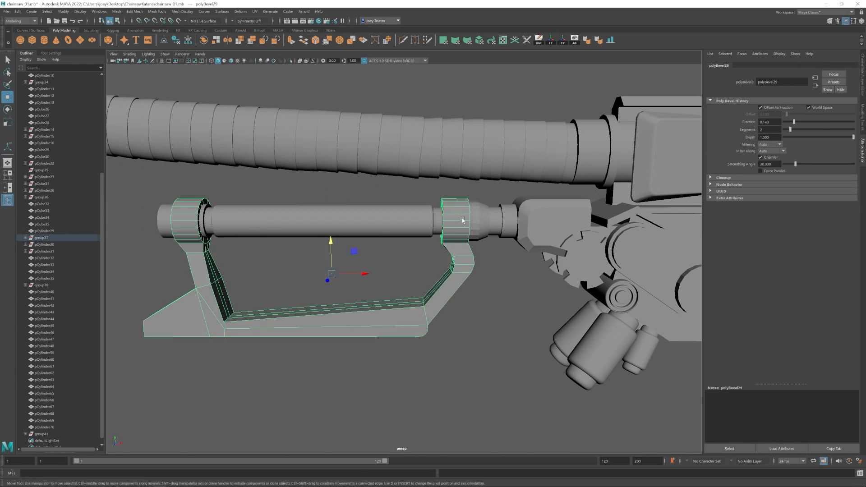
click(465, 334)
- Duplicate a mid-handle band and narrow it into a thin ring, scaling along a custom axis orientation that follows the handle
scroll(465, 334, down, 4)
scroll(423, 231, up, 1)
click(421, 229)
key(ctrl+z)
double_click(7, 121)
scroll(475, 218, up, 5)
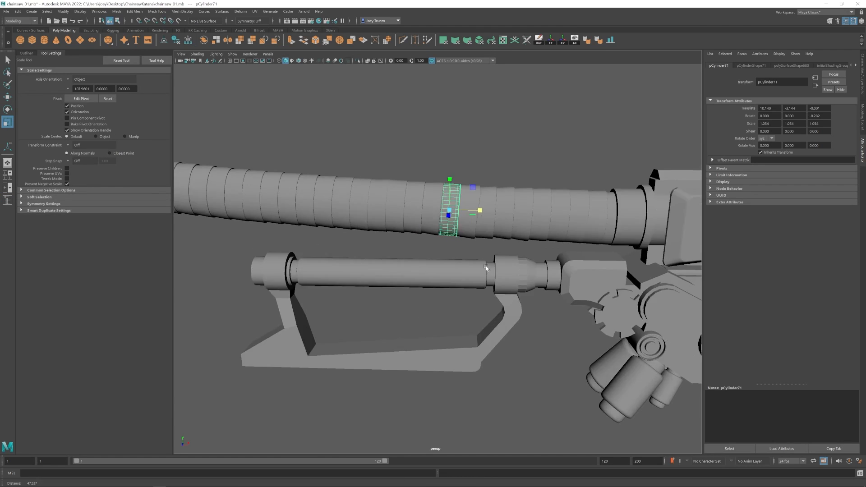
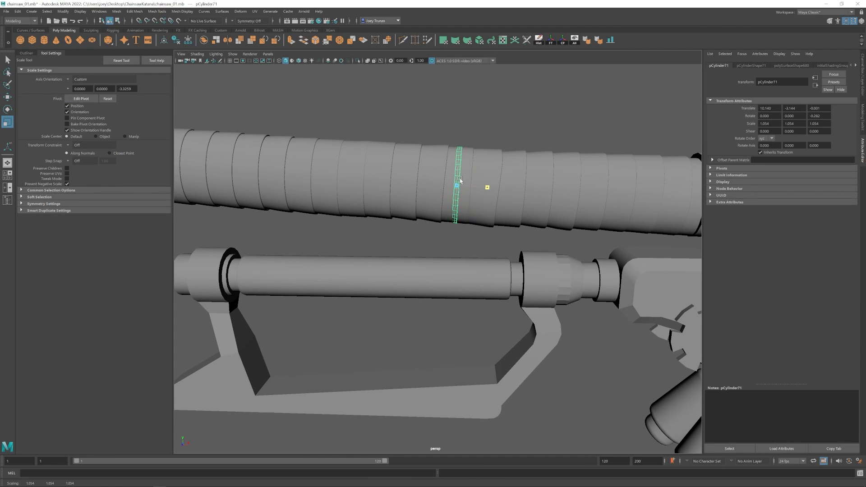
- Isolate the thin ring and delete its surplus edge loops
key(w)
key(f)
alt+drag(483, 253, 416, 203)
scroll(416, 203, up, 4)
key(ctrl+1)
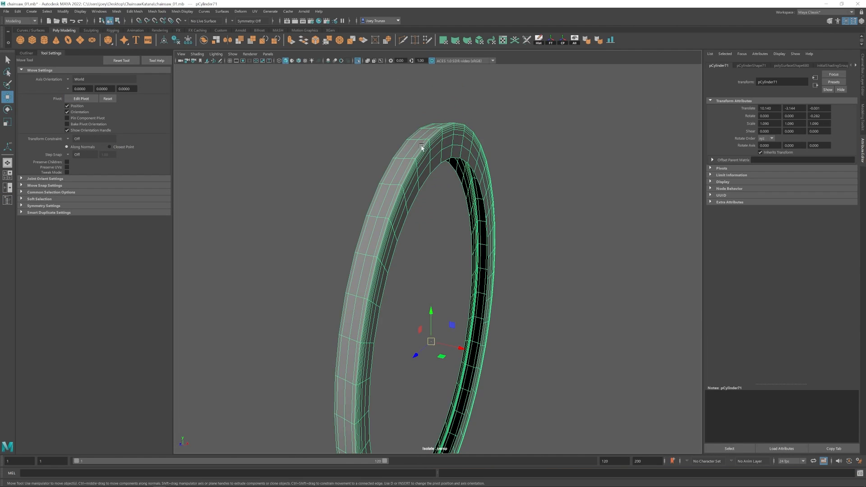
right_drag(422, 148, 424, 179)
click(435, 163)
shift+double_click(433, 141)
key(ctrl+Delete)
alt+drag(361, 170, 435, 179)
double_click(491, 141)
shift+double_click(488, 141)
key(ctrl+Delete)
- Show the whole model again, scale an edge loop of the thin ring to shape its profile, and return to object mode
alt+drag(487, 141, 450, 138)
scroll(424, 225, up, 4)
double_click(420, 188)
alt+drag(433, 259, 424, 160)
key(ctrl+1)
key(w)
right_drag(424, 160, 424, 136)
double_click(424, 161)
key(r)
drag(442, 273, 449, 201)
right_drag(448, 202, 478, 176)
click(554, 275)
key(w)
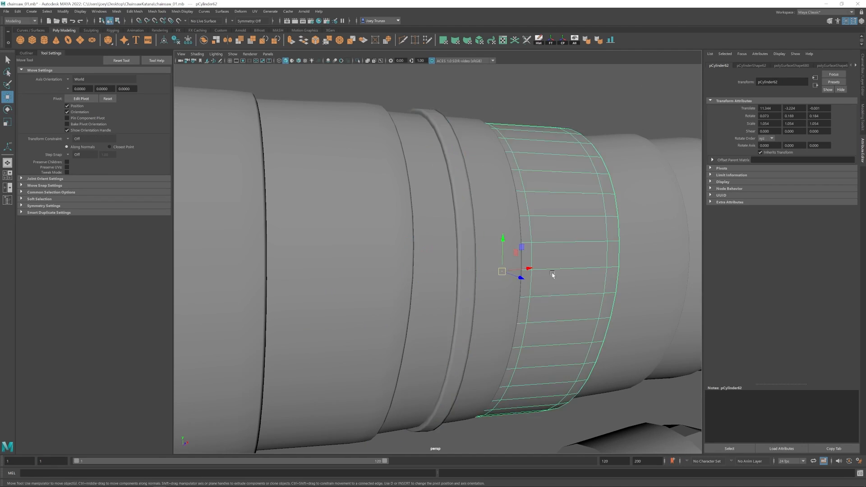
- Scale the whole thin ring so that it fits around the handle bands
scroll(553, 274, down, 6)
click(429, 256)
key(r)
drag(430, 262, 432, 263)
key(w)
alt+drag(428, 256, 448, 274)
- Duplicate the thin ring repeatedly at small offsets along the handle and tilt copy pCylinder81 to -3.149 degrees in Z
key(ctrl+d)
drag(454, 260, 467, 271)
key(shift+d)
key(shift+d)
key(shift+d)
key(shift+d)
key(shift+d)
key(shift+d)
key(shift+d)
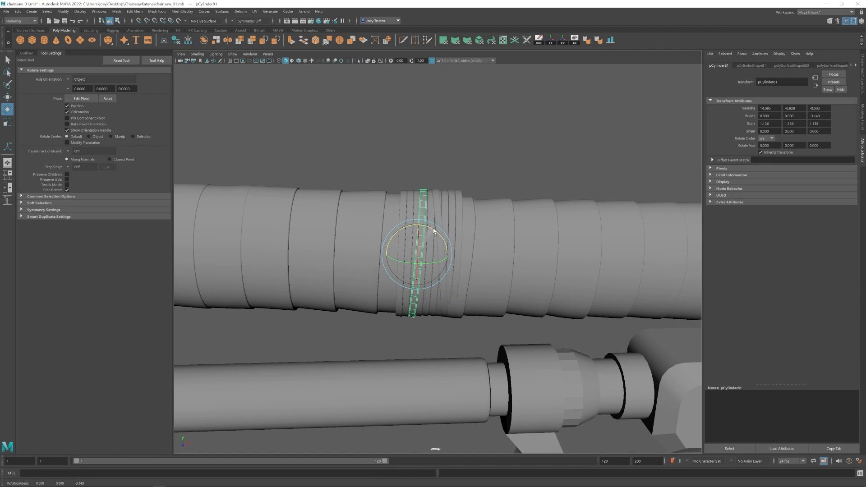
alt+drag(419, 254, 421, 245)
- Group the thin rings and fit the group to the handle with scale 1.019, Z rotation -1.819 and Y translation -0.069
click(26, 53)
key(ctrl+g)
key(w)
scroll(407, 257, down, 2)
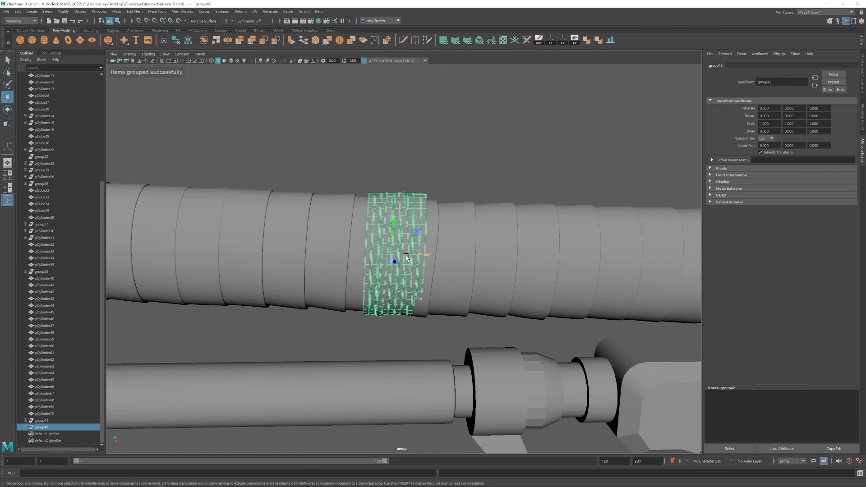
click(396, 173)
scroll(404, 256, down, 10)
key(ctrl+z)
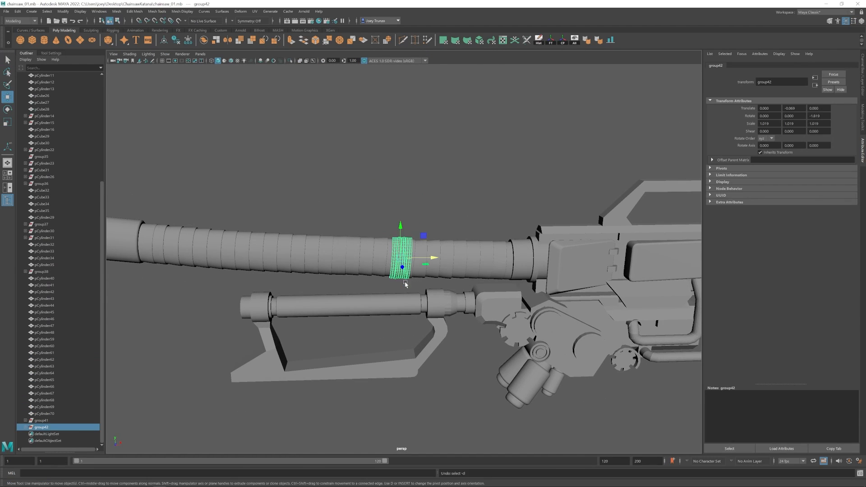
- Duplicate the ring group, move the copy along the handle towards the guard, and rotate it to follow the curve
scroll(406, 285, down, 2)
key(ctrl+d)
drag(426, 259, 477, 261)
key(e)
alt+middle_drag(457, 268, 428, 254)
scroll(428, 253, up, 3)
key(w)
scroll(406, 203, up, 3)
- Tilt ring pCylinder82 in the guard-side group to -6.461 degrees in Z, shift it, and scale it to 1.146, 1.145, 1.097
click(402, 173)
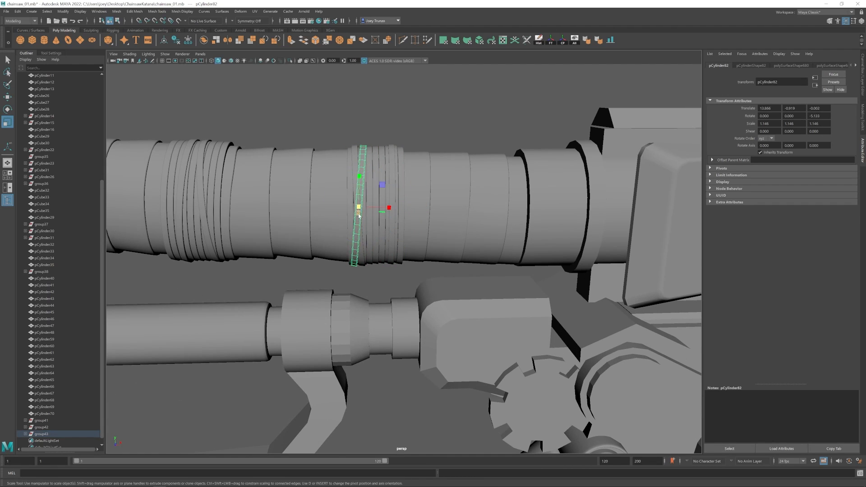
drag(359, 216, 350, 213)
alt+drag(351, 212, 371, 184)
key(r)
alt+drag(366, 183, 361, 182)
drag(358, 179, 359, 178)
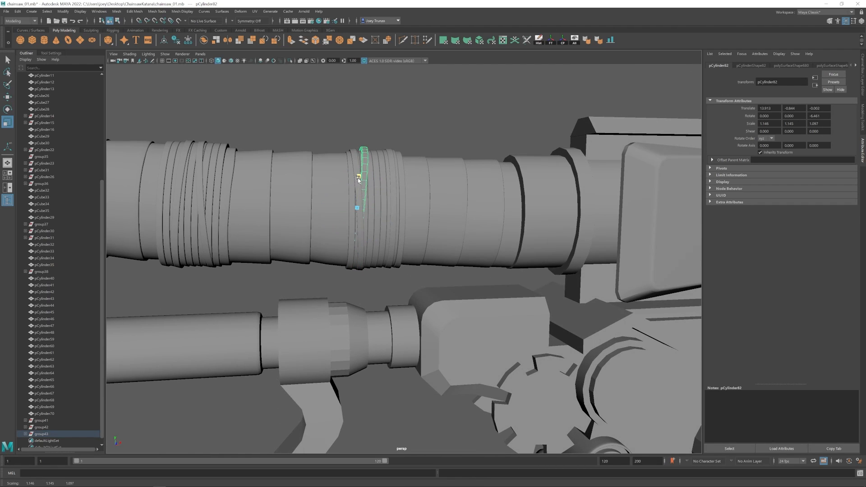
key(w)
click(370, 276)
- Duplicate a thin ring from the guard-side group, move the copy to the pommel end of the handle and tilt it to -3.238 degrees in Z
scroll(372, 276, down, 6)
alt+drag(372, 276, 432, 252)
click(432, 209)
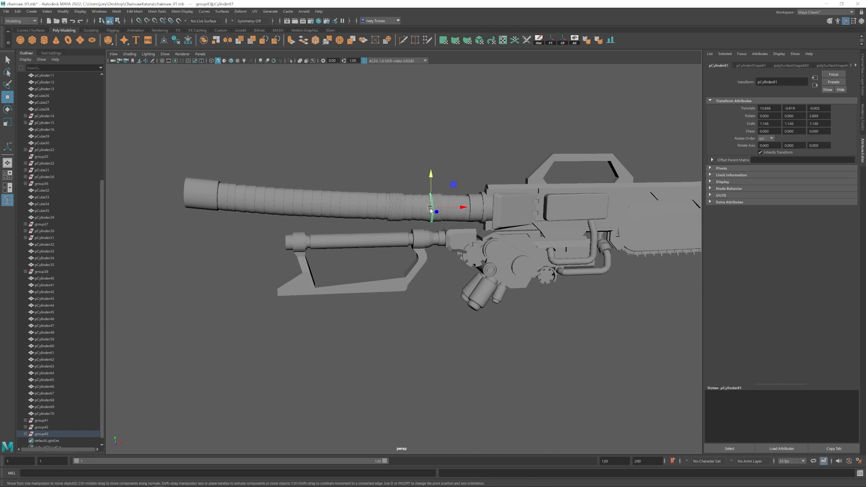
alt+middle_drag(435, 209, 629, 248)
drag(629, 248, 416, 248)
scroll(416, 248, up, 6)
key(e)
drag(378, 219, 433, 226)
scroll(406, 255, up, 4)
- Scale the pommel-end ring uniformly to about 1.129 so it fits the handle beside the end cap, undoing the extra position nudge
key(r)
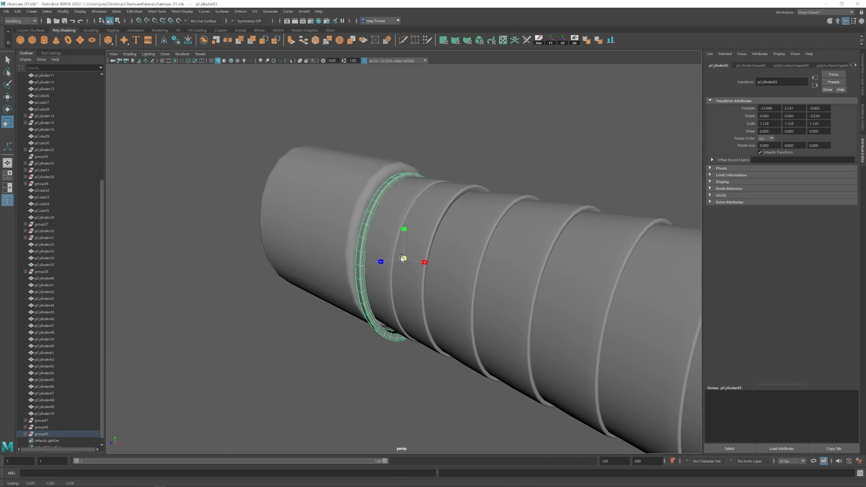
drag(403, 258, 374, 234)
key(w)
mouse_move(428, 255)
mouse_down()
mouse_move(441, 263)
mouse_move(388, 246)
mouse_move(431, 254)
mouse_up()
key(ctrl+z)
key(w)
key(e)
key(r)
key(w)
click(471, 327)
scroll(471, 326, down, 4)
scroll(471, 326, down, 6)
alt+drag(472, 327, 340, 293)
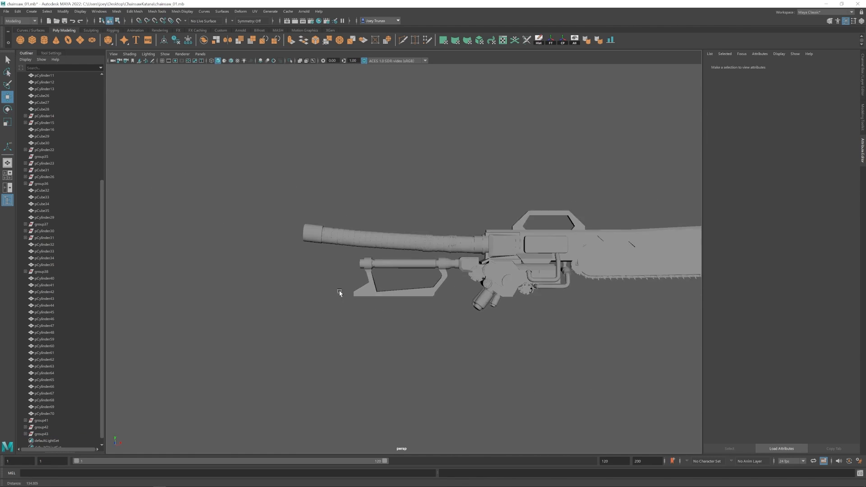
- Adjust the underside edge vertices of handle band pCylinder59 with soft selection to fit the neighbouring band
scroll(427, 253, up, 8)
click(427, 190)
right_drag(408, 189, 375, 189)
drag(418, 217, 424, 225)
scroll(424, 226, up, 3)
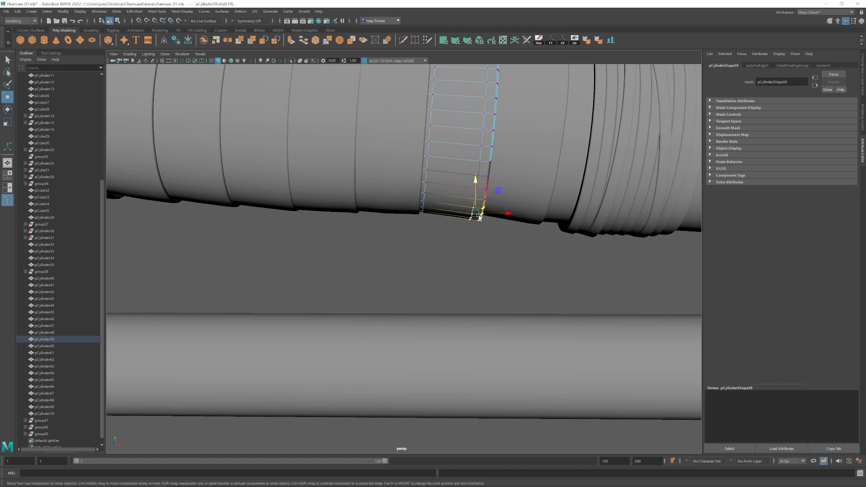
scroll(480, 218, down, 8)
click(416, 332)
scroll(419, 227, up, 5)
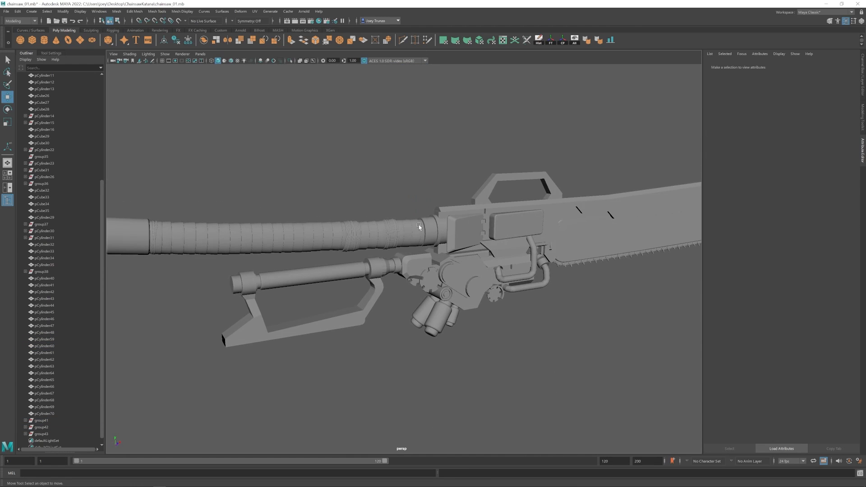
- Bevel the handle-side edge loop of the collar beside the guard with fraction 0.152 and 3 segments
click(427, 231)
scroll(419, 227, up, 5)
alt+drag(420, 227, 352, 299)
alt+middle_drag(352, 300, 379, 286)
alt+drag(380, 286, 383, 266)
right_drag(383, 266, 383, 240)
double_click(380, 237)
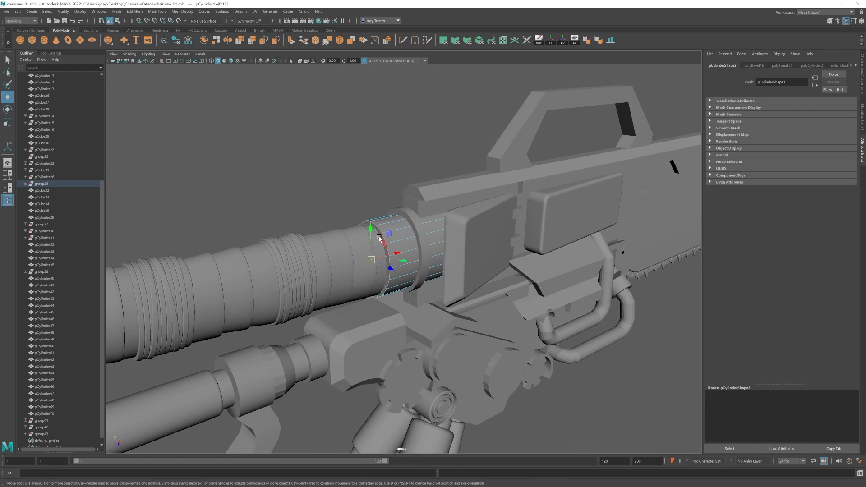
click(135, 11)
click(141, 34)
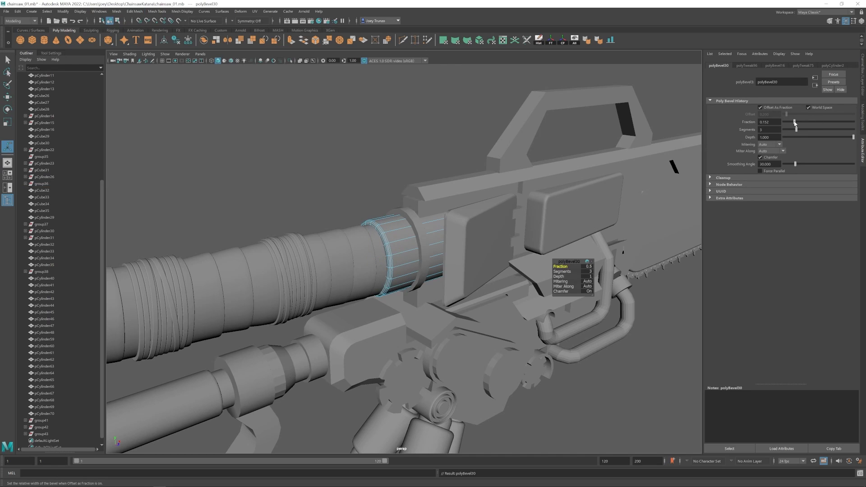
- Bevel the edges of the raised flange ring on the guard-side collar with fraction 0.5 and 2 segments
key(ctrl+b)
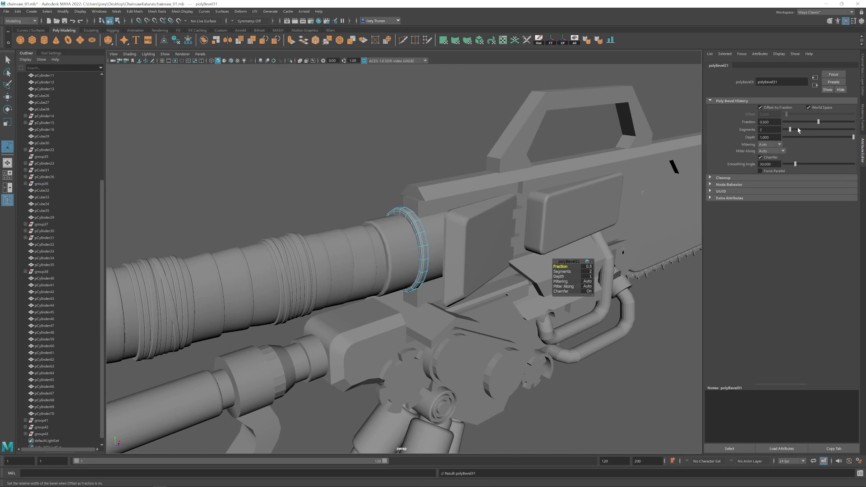
click(487, 136)
alt+drag(488, 135, 445, 134)
scroll(464, 284, down, 3)
key(w)
scroll(464, 285, up, 3)
alt+drag(465, 284, 407, 219)
- Shift the bevelled flange ring pCylinder28 slightly along the handle's axis beside the guard
click(418, 231)
key(r)
key(w)
click(447, 176)
alt+drag(447, 189, 389, 244)
click(405, 244)
drag(445, 250, 441, 250)
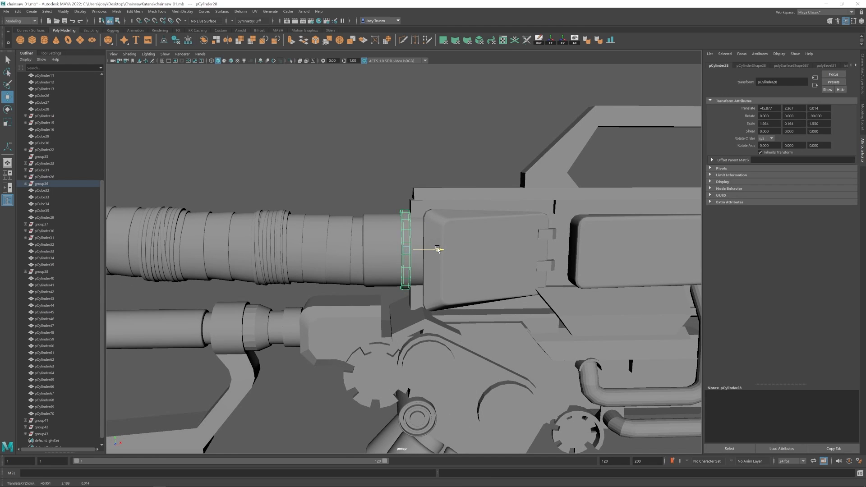
click(478, 171)
- Examine the guard, engine parts and blade of the whole sword from several angles
scroll(520, 281, down, 3)
scroll(520, 281, down, 5)
scroll(475, 273, up, 5)
alt+middle_drag(578, 346, 460, 342)
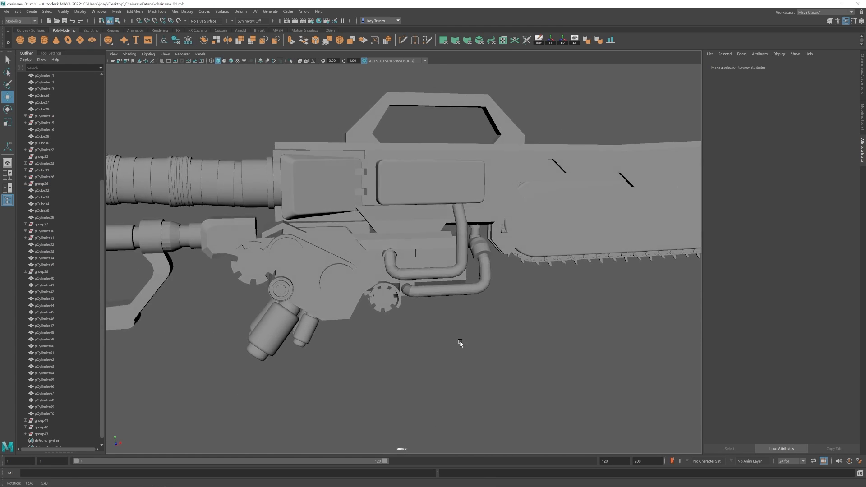
scroll(460, 342, down, 5)
alt+middle_drag(399, 302, 325, 299)
alt+drag(536, 295, 476, 310)
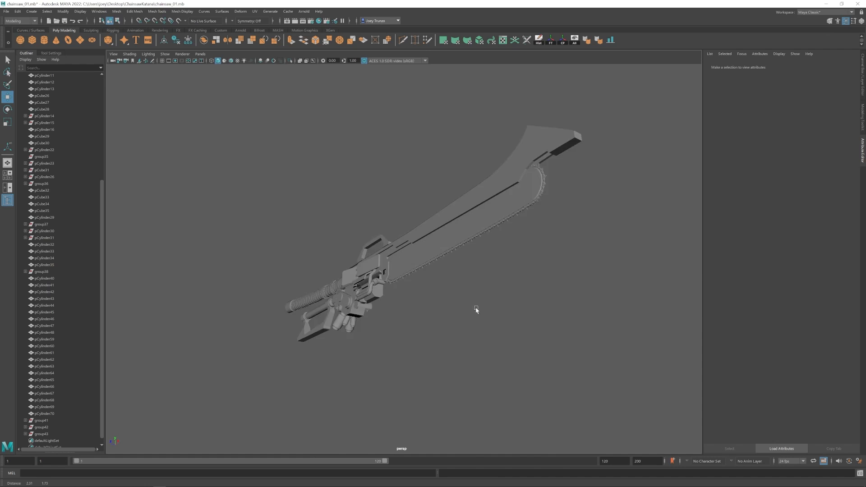
alt+middle_drag(476, 309, 367, 367)
- Select the tip-side vertices of blade pCube17 and scale them across the blade's thickness
click(443, 215)
alt+drag(442, 215, 502, 203)
key(F9)
drag(556, 242, 442, 368)
key(r)
alt+drag(510, 316, 391, 306)
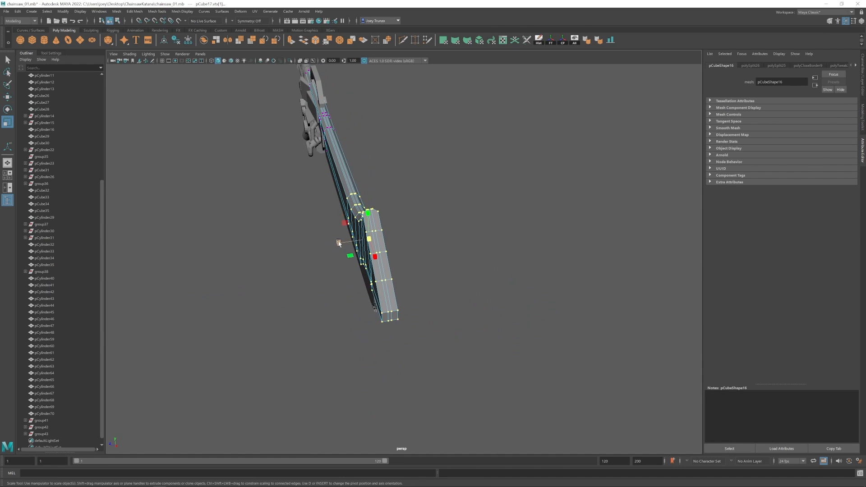
- Scale the blade's vertex row nearer the guard across its thickness and deselect the blade
alt+drag(334, 257, 365, 311)
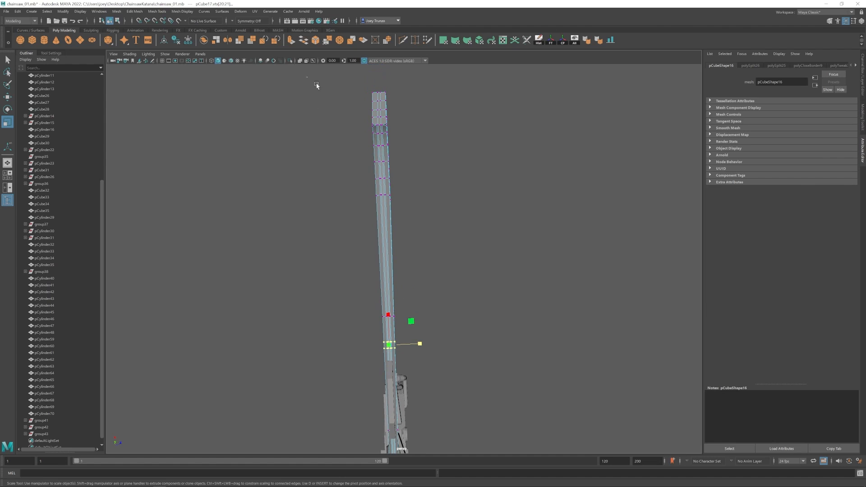
alt+drag(418, 213, 360, 325)
click(360, 325)
scroll(359, 325, down, 4)
scroll(367, 332, up, 5)
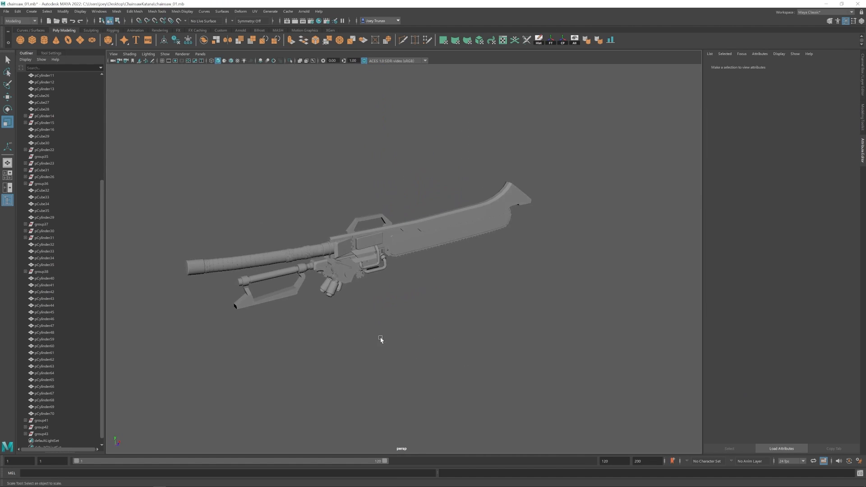
- Tilt the large canister below the engine housing to about 93° on X and reposition it slightly
alt+middle_drag(381, 341, 403, 318)
alt+drag(403, 317, 398, 298)
alt+drag(342, 277, 371, 246)
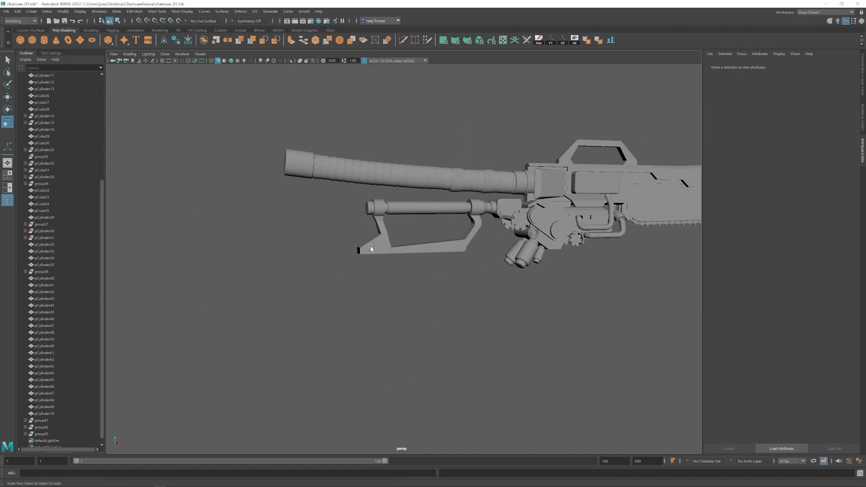
click(370, 247)
alt+drag(440, 229, 436, 297)
scroll(436, 296, up, 2)
click(434, 252)
key(Up)
alt+middle_drag(441, 278, 416, 284)
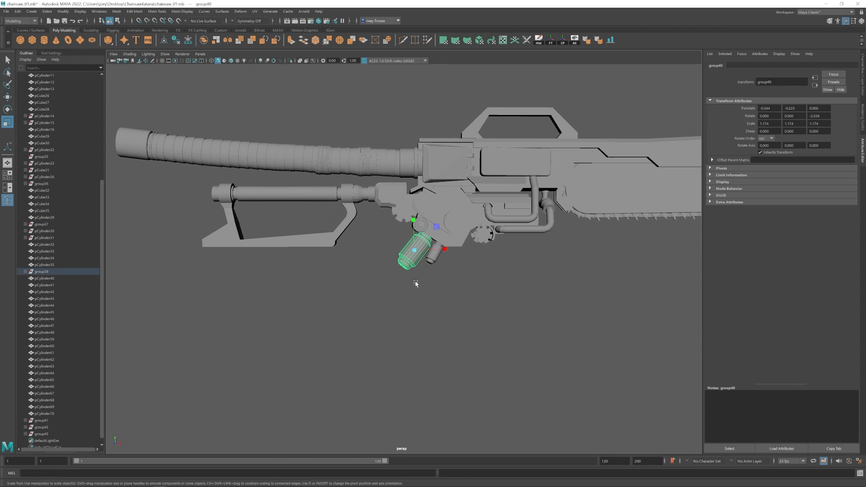
alt+drag(418, 252, 499, 304)
scroll(498, 304, up, 2)
alt+middle_drag(499, 304, 252, 181)
key(w)
alt+drag(251, 192, 431, 267)
key(f)
alt+drag(431, 268, 399, 248)
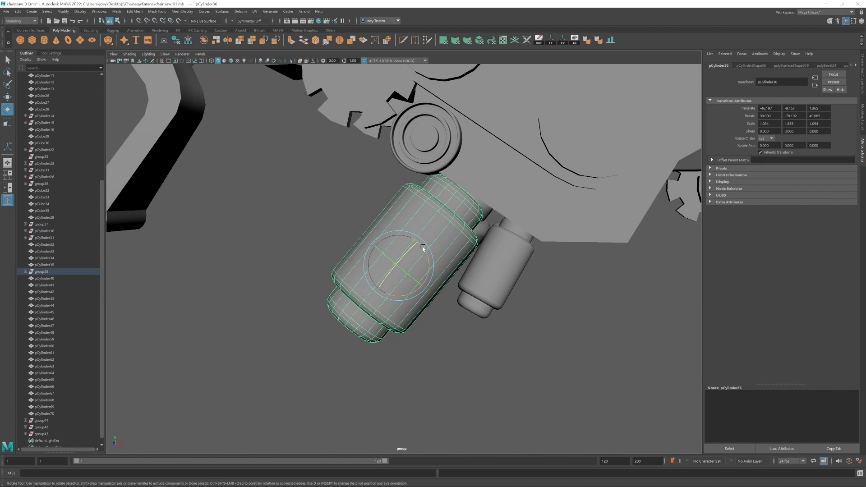
scroll(431, 246, down, 5)
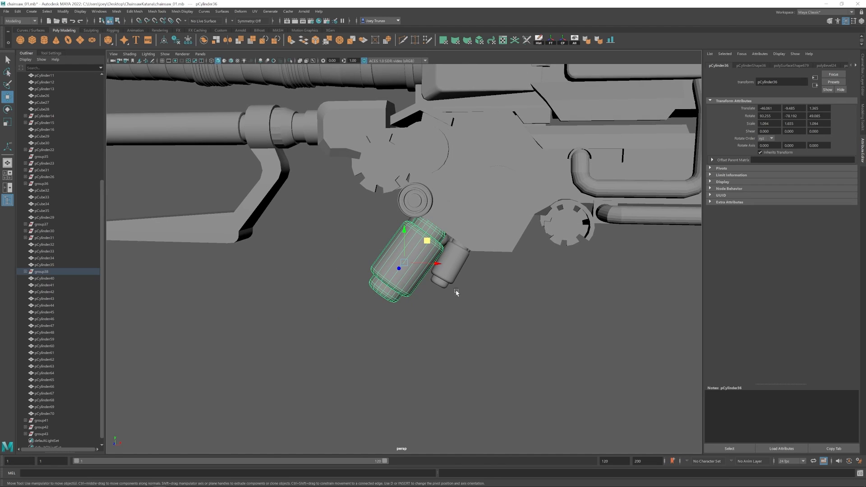
- Shift the large canister sideways relative to its mirrored neighbour beneath the housing
click(458, 265)
key(Up)
click(346, 309)
alt+drag(345, 309, 472, 317)
click(433, 269)
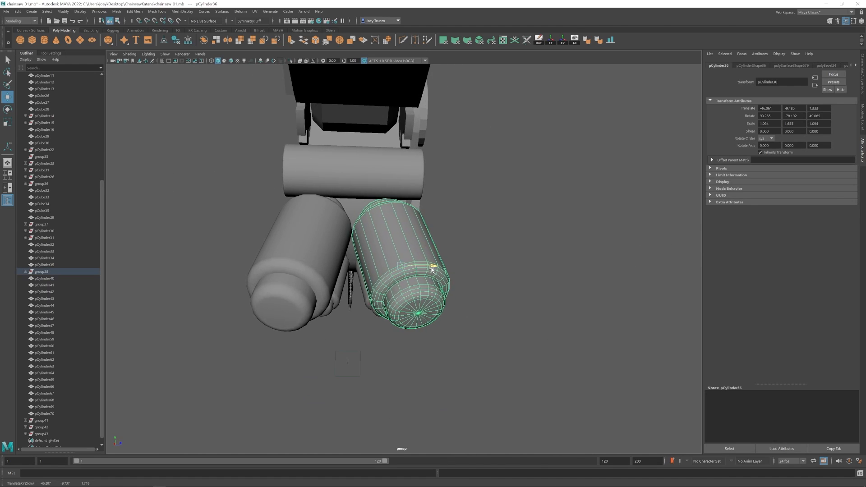
alt+drag(433, 269, 345, 275)
alt+drag(458, 210, 443, 268)
key(w)
click(417, 240)
- Scale the large canister down to about 1.04 across its width
alt+drag(325, 275, 422, 294)
key(r)
click(422, 294)
alt+drag(480, 293, 388, 298)
drag(395, 303, 490, 261)
drag(458, 262, 465, 263)
click(510, 242)
- Shorten the large canister along its length to a scale of about 1.45
scroll(385, 283, down, 8)
alt+drag(510, 242, 400, 305)
scroll(359, 313, up, 6)
alt+middle_drag(359, 313, 424, 252)
click(412, 221)
key(r)
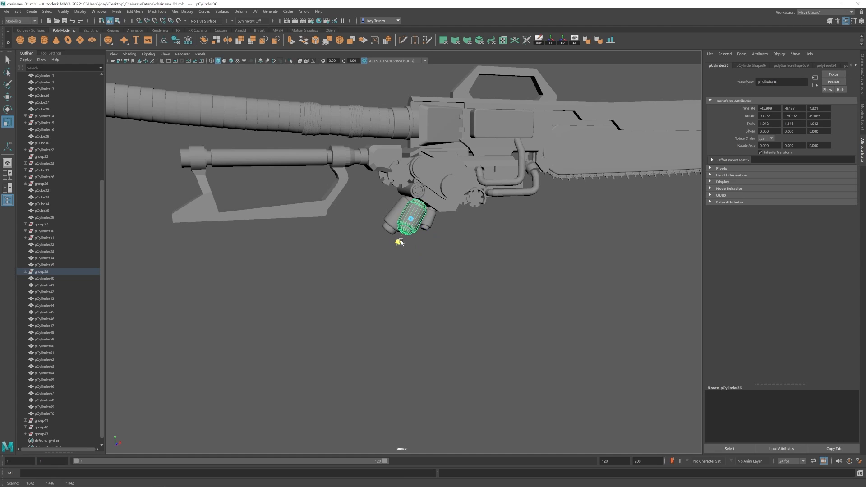
drag(401, 242, 403, 239)
- Isolate the engine housing block, bevel its outer edges with a fraction of 0.5, and bring back the full model
alt+drag(416, 246, 422, 253)
scroll(422, 254, up, 2)
alt+drag(390, 224, 435, 239)
click(290, 61)
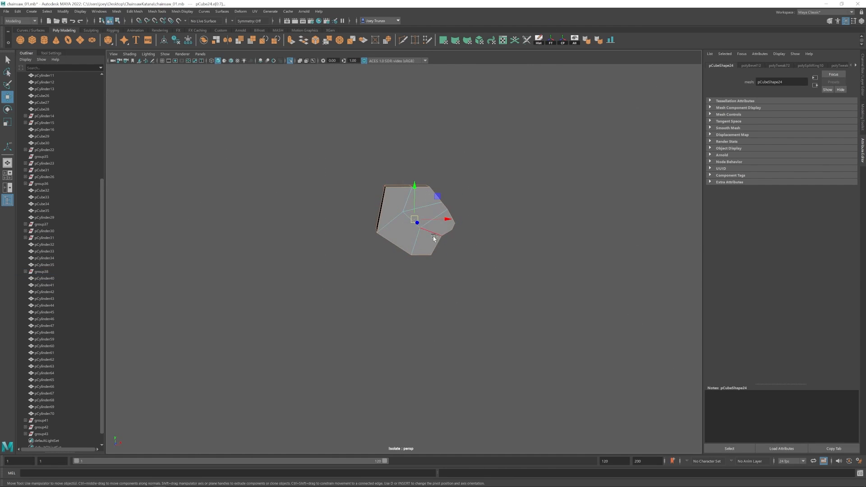
click(137, 36)
alt+drag(368, 192, 387, 192)
key(ctrl+1)
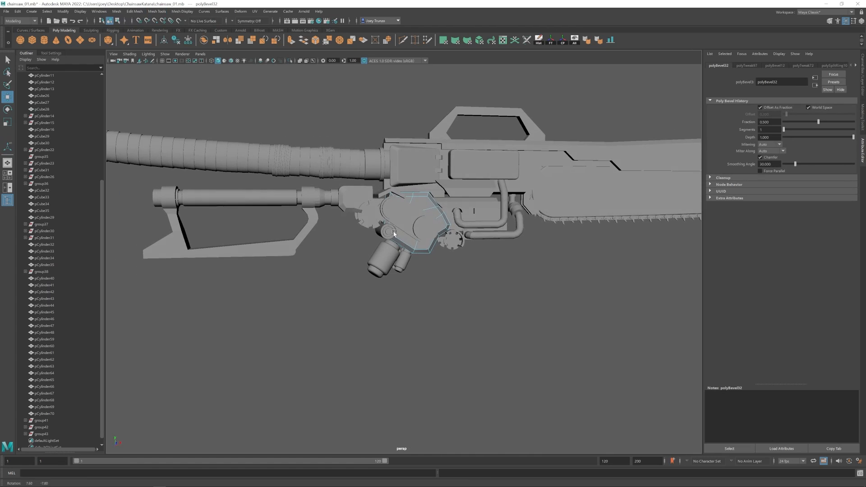
- Examine the beveled engine housing and the parts mounted around it from the side and from below
alt+drag(394, 231, 420, 254)
right_drag(420, 254, 443, 244)
scroll(436, 232, up, 3)
key(r)
mouse_move(442, 244)
alt+mouse_down()
mouse_move(436, 232)
mouse_move(444, 235)
alt+mouse_up()
alt+drag(445, 234, 433, 290)
key(w)
click(433, 291)
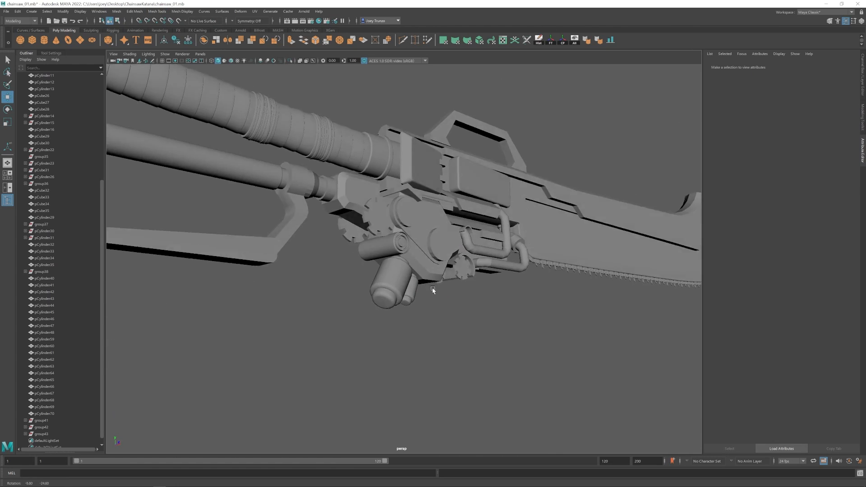
click(417, 239)
click(447, 352)
- Scale the horizontal cylinder that sits above the large canister
alt+drag(447, 352, 420, 342)
scroll(420, 342, up, 4)
click(460, 219)
key(r)
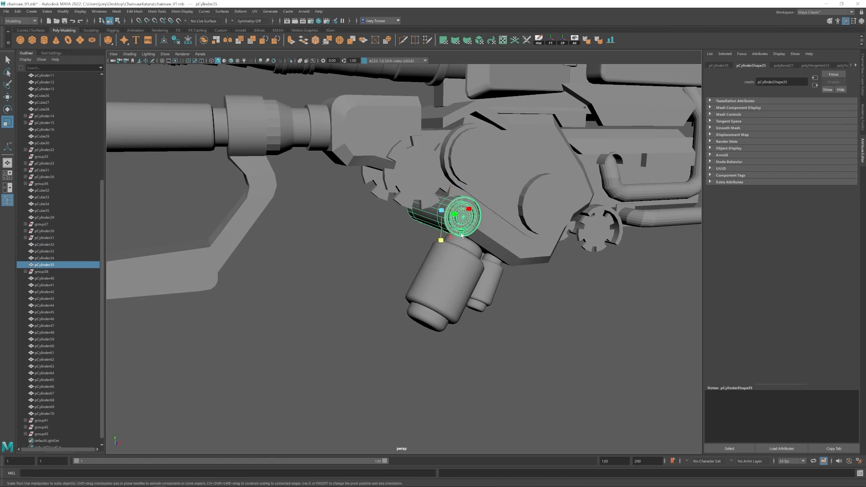
alt+drag(440, 213, 456, 228)
drag(456, 228, 447, 222)
- Reposition the large canister below the horizontal cylinder and check its placement from the front and side
click(537, 343)
alt+drag(537, 343, 514, 347)
scroll(514, 347, down, 2)
click(437, 251)
key(w)
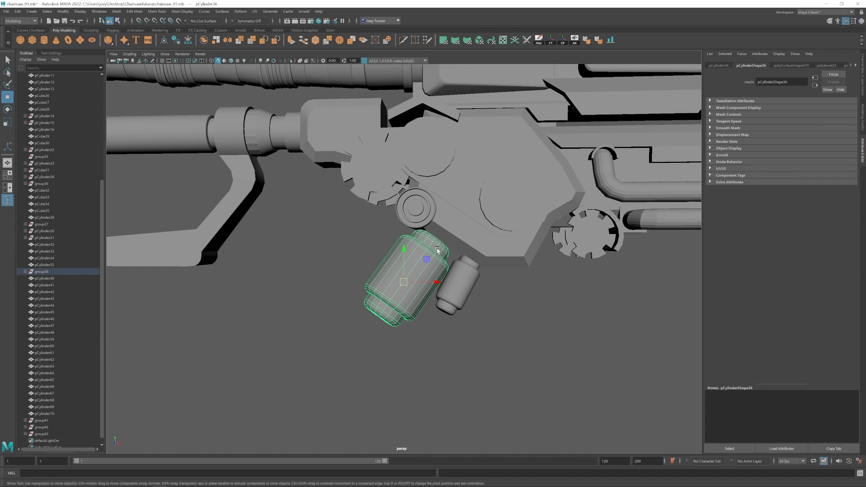
alt+drag(433, 258, 470, 279)
mouse_move(470, 280)
alt+mouse_down()
mouse_move(424, 296)
mouse_move(455, 278)
alt+mouse_up()
right_drag(458, 264, 431, 262)
alt+drag(431, 262, 362, 233)
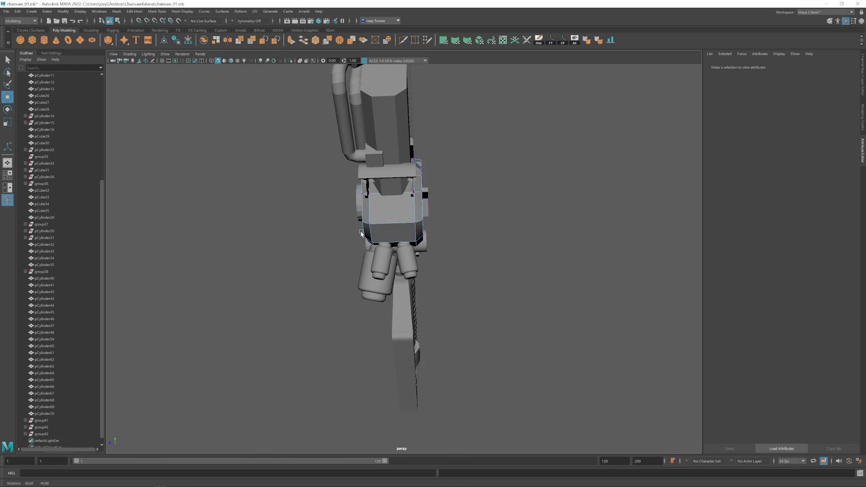
click(382, 281)
alt+drag(382, 281, 389, 308)
scroll(388, 308, down, 4)
click(389, 307)
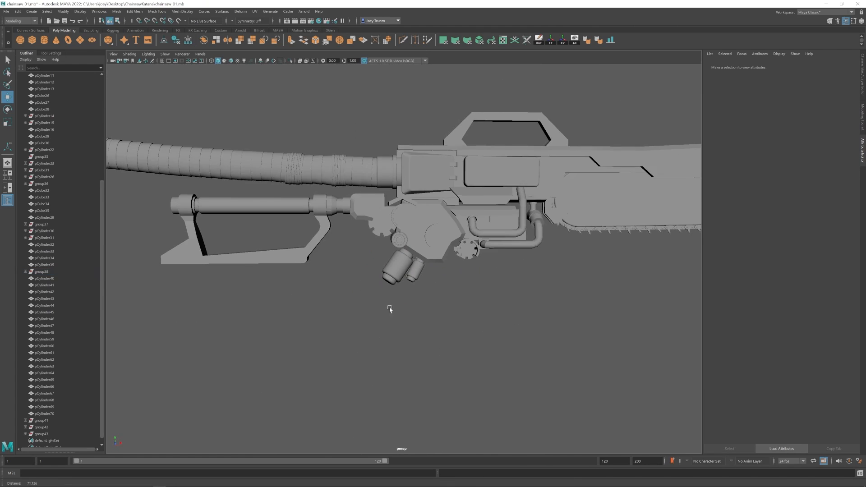
- Adjust the rotation of the large canister beneath the housing
scroll(401, 285, up, 5)
click(414, 263)
key(e)
alt+drag(423, 267, 472, 271)
- Select the angled faces on the handle side of the engine housing and scale them
click(406, 240)
key(w)
right_drag(422, 226, 422, 245)
alt+drag(422, 245, 406, 267)
shift+click(499, 236)
key(r)
alt+drag(499, 236, 474, 230)
scroll(407, 242, down, 3)
alt+drag(407, 242, 458, 221)
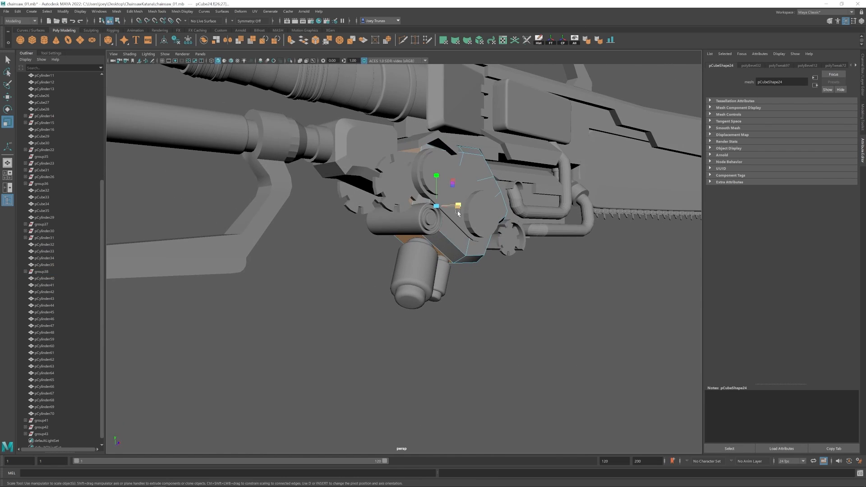
- Move the large canister closer against the lower side of the engine housing
click(414, 271)
key(w)
alt+drag(413, 275, 419, 284)
drag(406, 254, 411, 260)
alt+drag(411, 259, 455, 253)
scroll(424, 270, down, 5)
click(427, 304)
alt+drag(427, 304, 515, 289)
- Examine how the large and small canisters meet the housing from the front and the side
click(414, 250)
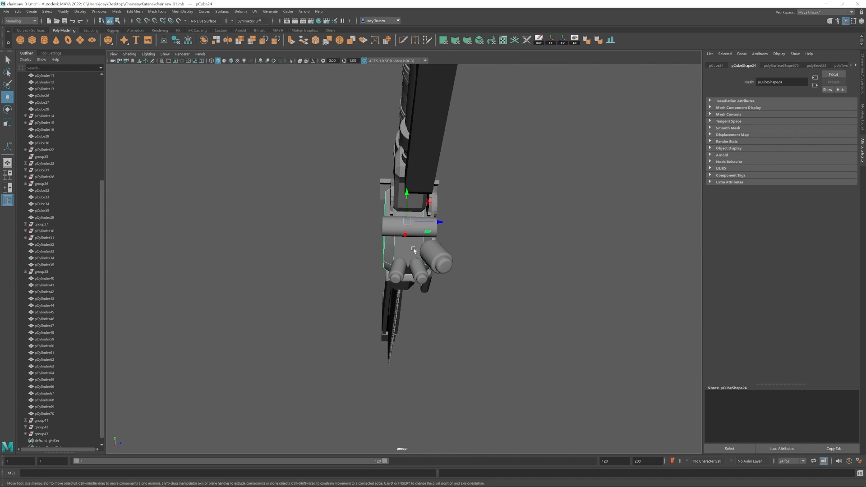
key(w)
alt+drag(430, 266, 428, 240)
click(426, 300)
alt+drag(427, 300, 470, 285)
click(410, 270)
click(391, 318)
scroll(391, 318, down, 5)
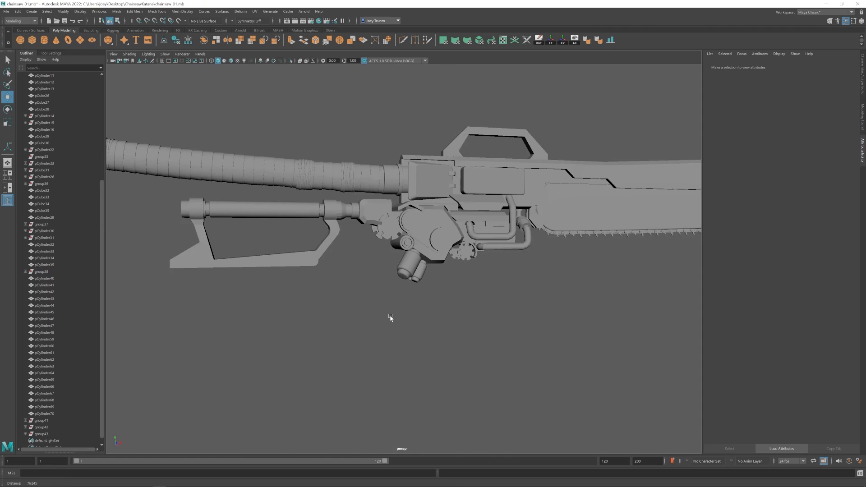
- Scale down a single small canister and move it beside the large canister against the housing
scroll(391, 318, up, 5)
click(434, 277)
alt+drag(391, 317, 473, 290)
key(Up)
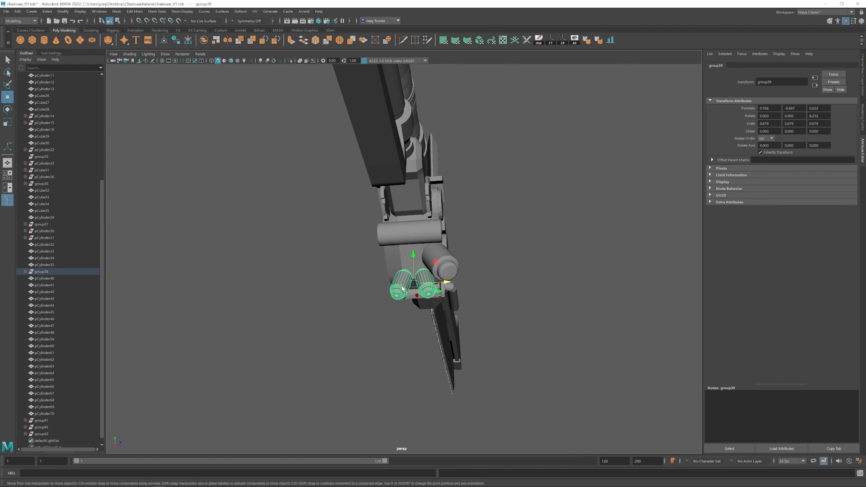
click(403, 289)
alt+drag(403, 289, 465, 288)
scroll(429, 305, up, 3)
key(r)
drag(435, 235, 419, 238)
alt+drag(419, 238, 439, 277)
key(w)
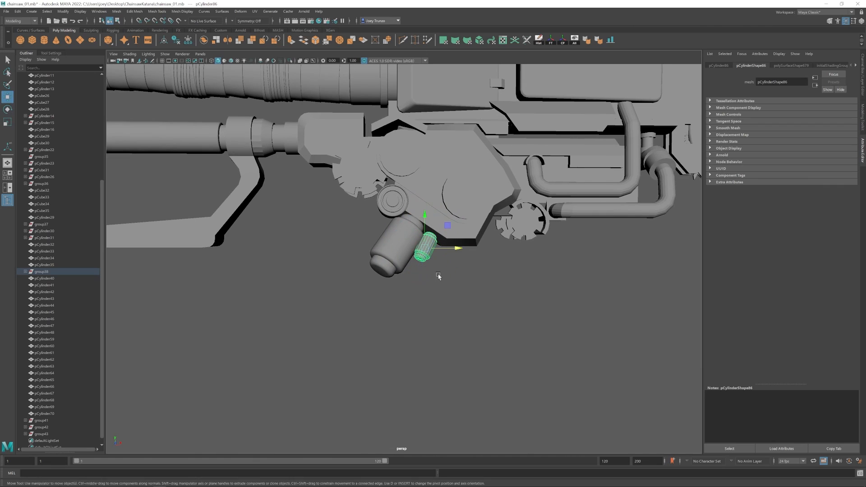
drag(448, 228, 462, 239)
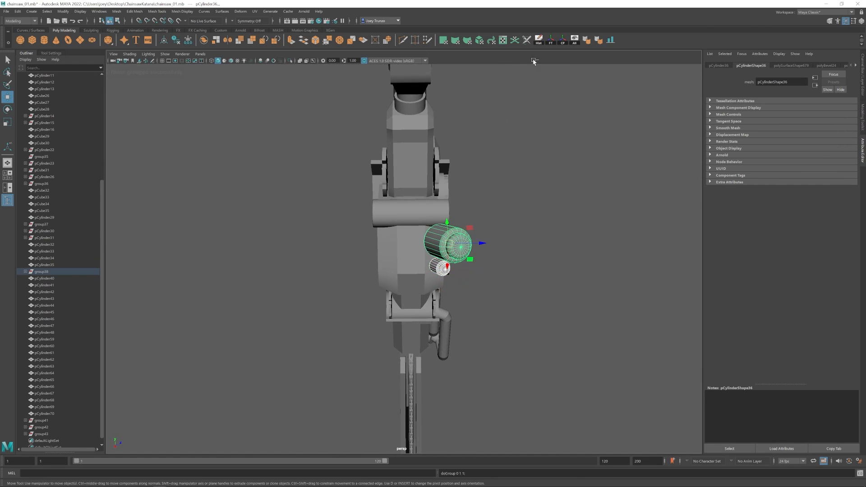
- Group the large and small canisters and duplicate them as mirrored copies on the opposite side of the housing
click(17, 12)
click(94, 117)
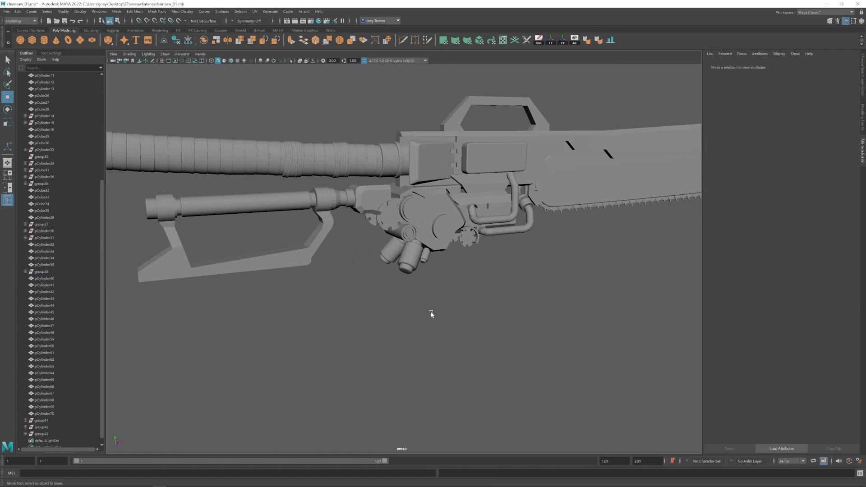
scroll(432, 313, down, 3)
alt+drag(431, 312, 415, 292)
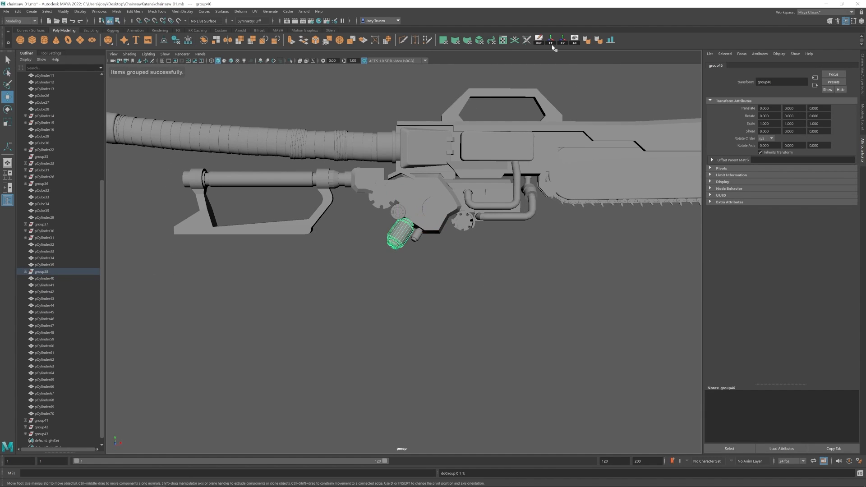
key(w)
click(424, 271)
scroll(424, 270, down, 3)
alt+middle_drag(424, 271, 377, 290)
alt+drag(377, 290, 396, 289)
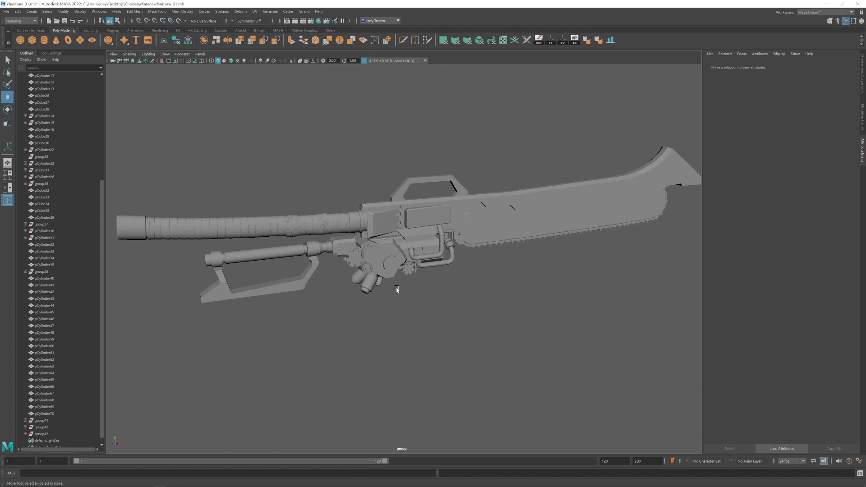
- Move the blade-side end vertices of the block behind the pipes along its length
click(423, 245)
scroll(495, 316, up, 3)
alt+drag(433, 255, 488, 318)
scroll(494, 319, up, 3)
right_drag(370, 222, 336, 220)
scroll(360, 219, up, 2)
drag(332, 194, 355, 264)
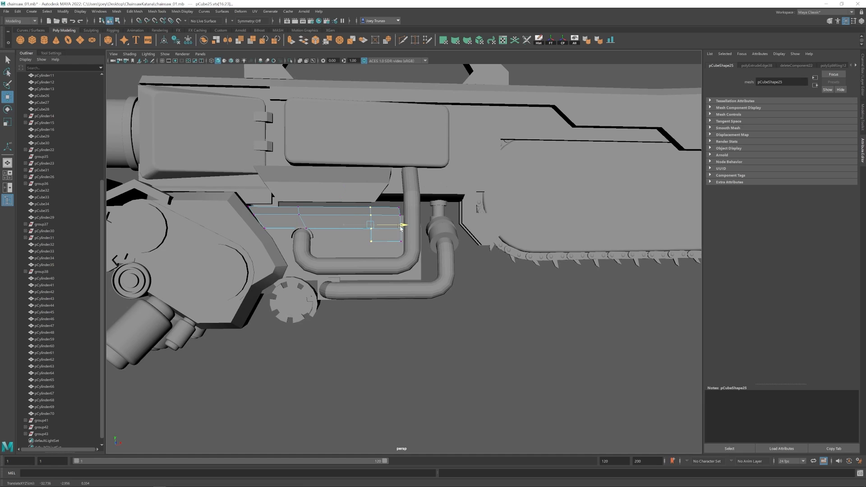
click(181, 12)
drag(401, 229, 447, 248)
- Insert three evenly spaced edge loops across the blade-side end section of the block behind the pipes
mouse_move(161, 12)
click(214, 67)
click(410, 244)
key(w)
scroll(428, 244, up, 4)
- Move the lower vertices of the block's end section to shape a rounded bottom edge
right_drag(402, 217, 370, 217)
drag(370, 256, 415, 226)
drag(333, 242, 357, 222)
alt+drag(369, 222, 372, 223)
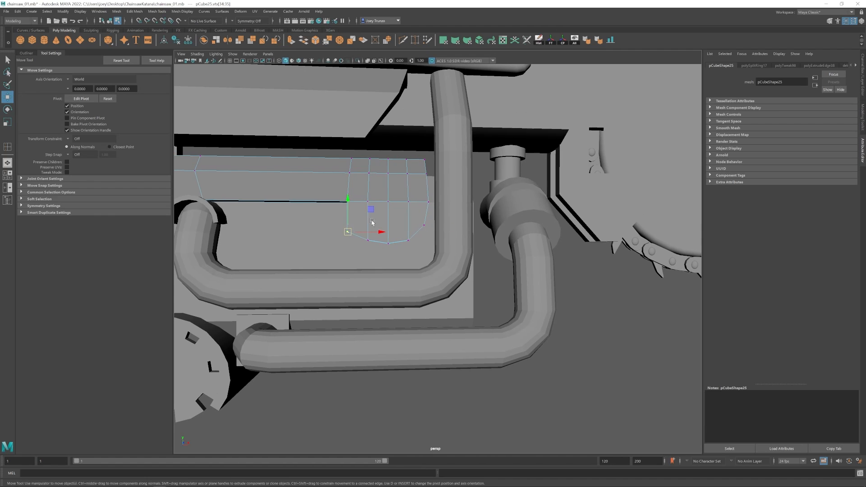
scroll(438, 316, down, 5)
click(440, 409)
scroll(422, 265, down, 4)
scroll(419, 262, up, 5)
mouse_move(410, 256)
alt+mouse_down()
mouse_move(437, 242)
mouse_move(408, 255)
alt+mouse_up()
key(ctrl+z)
- Adjust the selected vertices of the block's rounded section and return to Object mode
drag(458, 241, 389, 272)
alt+drag(397, 289, 468, 300)
key(e)
alt+drag(422, 266, 456, 257)
key(w)
alt+drag(456, 258, 418, 237)
right_drag(418, 237, 435, 213)
click(435, 361)
scroll(435, 352, down, 5)
alt+drag(439, 350, 390, 316)
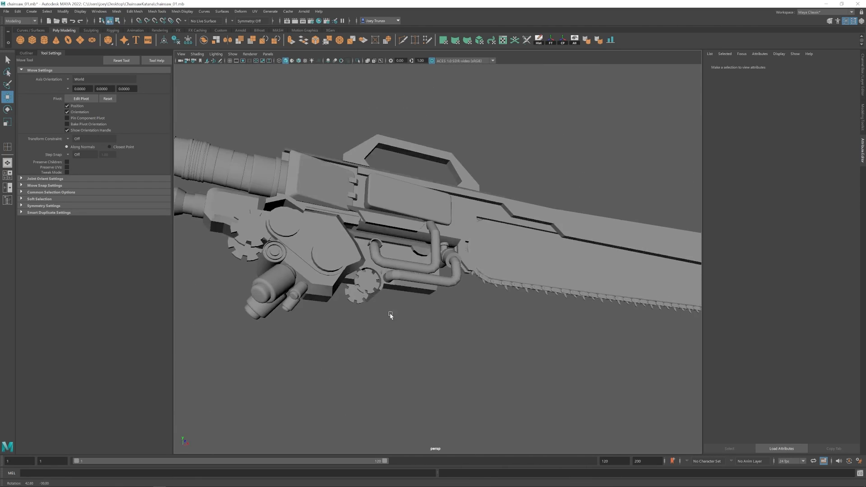
- Bridge the open border edges of the block behind the pipes and return to Object mode
scroll(391, 315, up, 5)
right_drag(383, 247, 382, 233)
double_click(397, 241)
alt+drag(397, 242, 404, 289)
click(136, 12)
click(143, 44)
right_drag(384, 230, 401, 206)
click(540, 420)
scroll(496, 361, down, 6)
- Delete the unneeded edges from the block behind the pipes
click(415, 247)
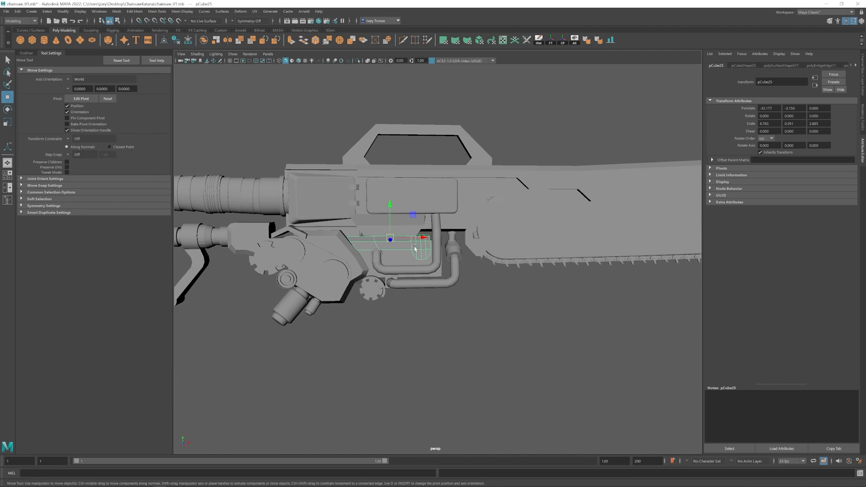
key(f)
scroll(401, 250, down, 5)
alt+drag(406, 255, 472, 257)
right_drag(472, 257, 445, 254)
key(ctrl+Delete)
- Bevel the selected edge loop of the block behind the pipes, raise the bevel's segment count and return to Object mode
alt+drag(445, 253, 436, 235)
right_drag(445, 259, 446, 242)
double_click(446, 241)
click(135, 12)
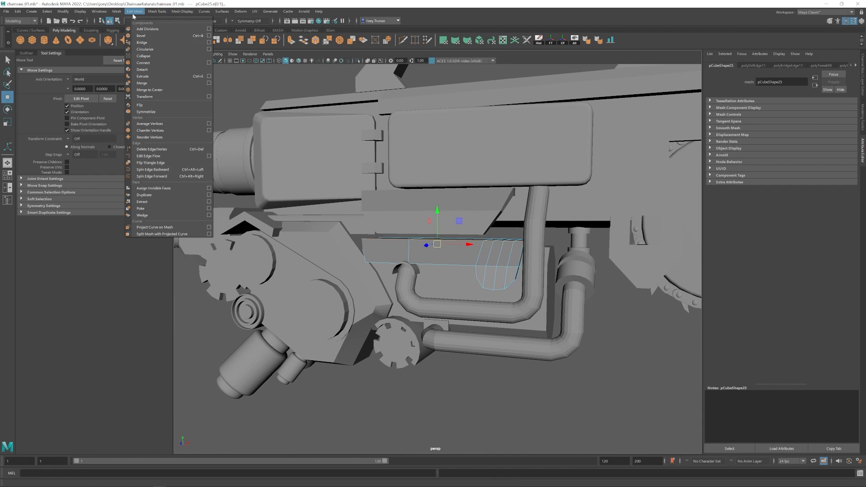
click(141, 36)
drag(787, 129, 792, 131)
alt+drag(500, 246, 477, 253)
right_drag(477, 253, 502, 243)
key(w)
- Isolate the block and delete its unneeded faces
key(ctrl+1)
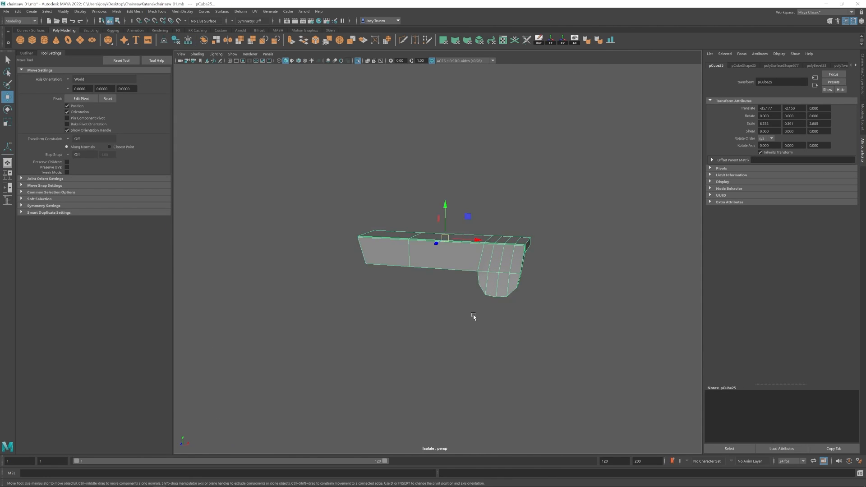
alt+drag(474, 317, 465, 302)
right_drag(466, 239, 466, 223)
right_drag(467, 224, 469, 232)
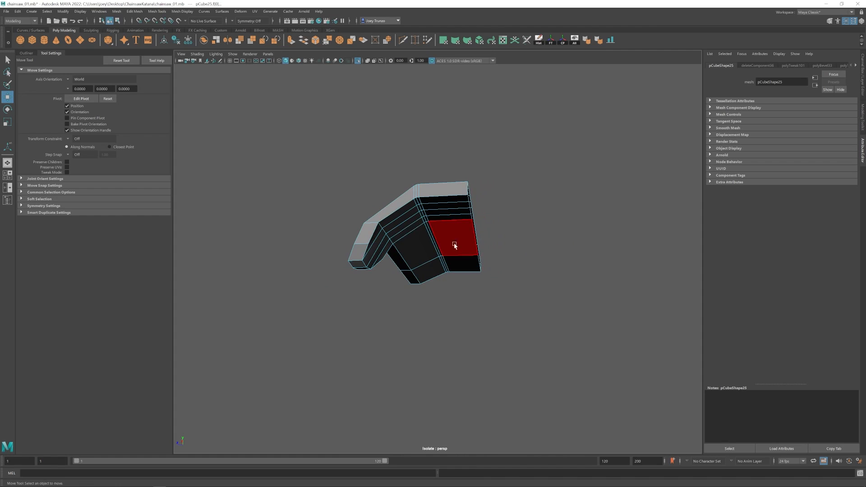
alt+drag(454, 245, 499, 253)
- Select the outline edge loop along the front side of the isolated block, including its rounded end section
right_drag(500, 253, 499, 237)
alt+drag(499, 253, 452, 281)
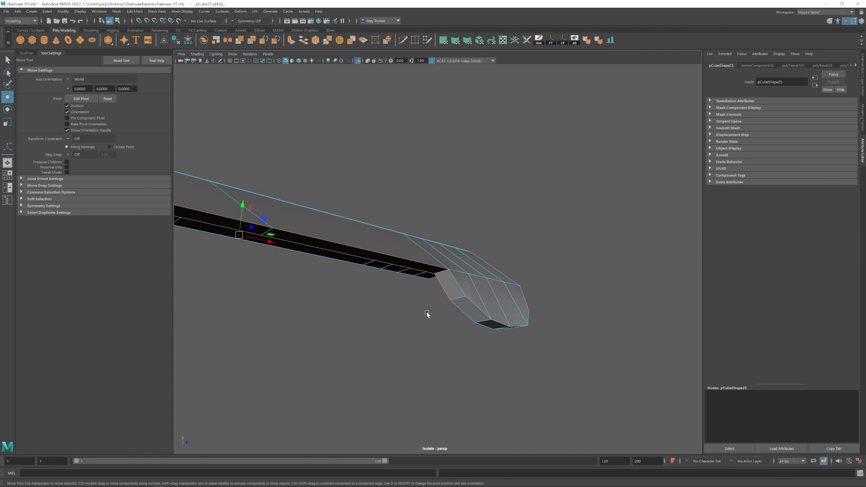
alt+drag(427, 315, 498, 271)
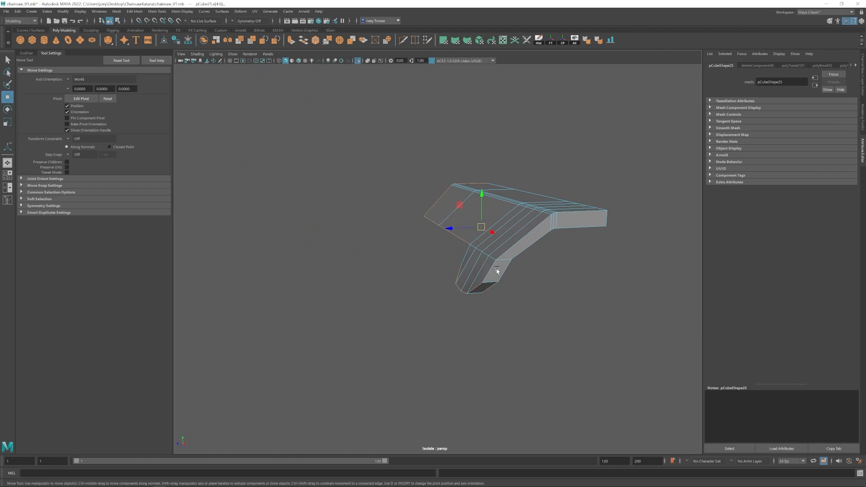
alt+drag(482, 222, 479, 269)
alt+drag(479, 269, 435, 246)
drag(427, 234, 356, 271)
right_drag(418, 279, 418, 253)
double_click(418, 288)
alt+drag(418, 288, 553, 273)
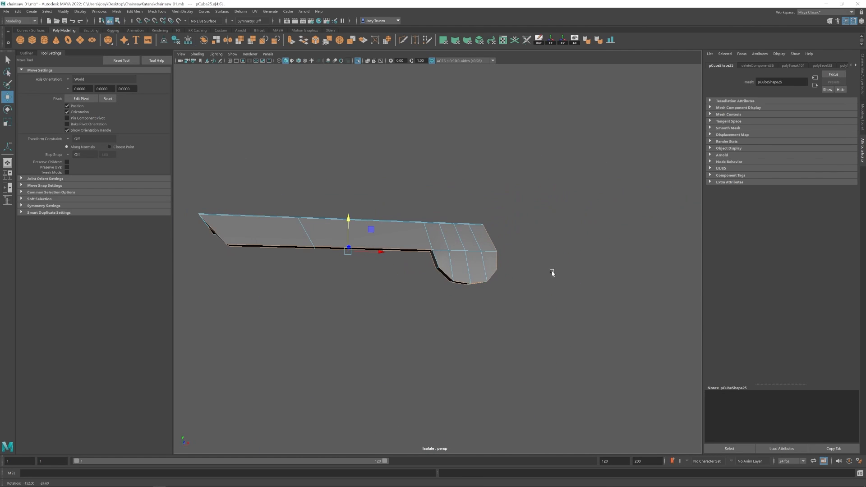
- Try beveling the block's outline edges with more segments and check the shape in smooth preview
mouse_move(136, 12)
click(142, 35)
alt+drag(506, 259, 289, 199)
drag(784, 129, 789, 129)
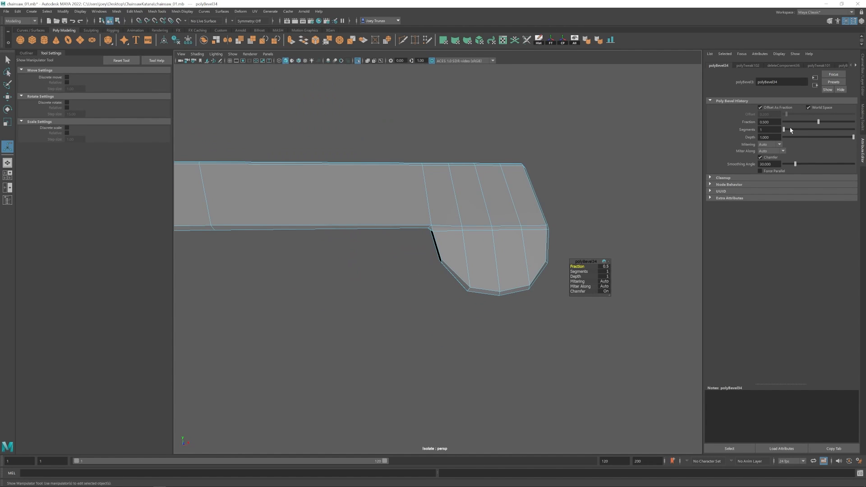
key(w)
right_drag(407, 279, 420, 267)
scroll(420, 267, down, 5)
click(444, 197)
key(3)
alt+drag(458, 288, 431, 290)
click(454, 277)
key(1)
scroll(454, 278, up, 6)
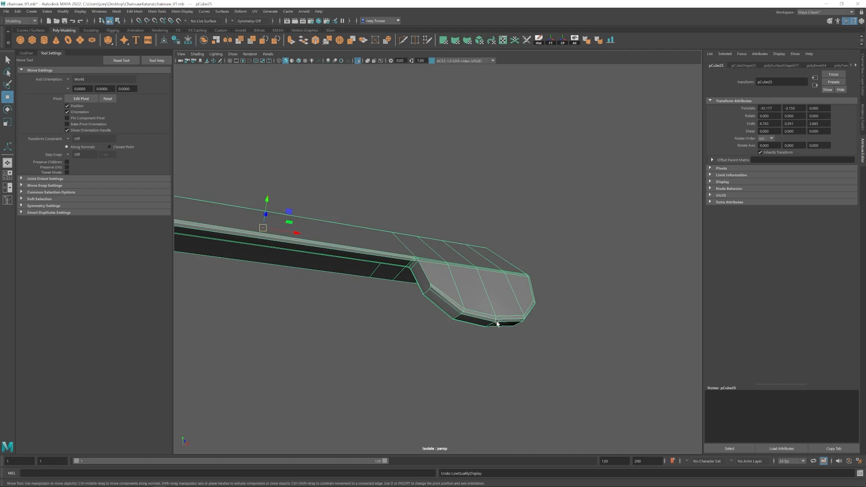
- Undo the smooth preview changes and the outline bevel so the block's edges are selected again
key(ctrl+z)
key(ctrl+z)
key(ctrl+z)
key(ctrl+z)
key(ctrl+z)
- Bevel the block's outline edges with an increased segment count and return to Object mode
click(134, 12)
click(142, 36)
drag(784, 129, 790, 129)
key(w)
right_drag(481, 271, 495, 258)
alt+drag(494, 258, 505, 305)
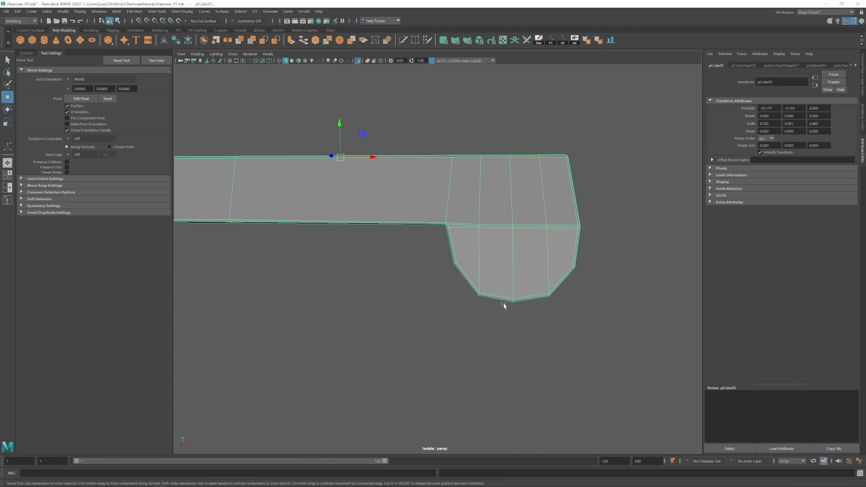
- Display the block in smooth preview and leave isolation to show the whole model
click(501, 336)
key(3)
alt+right_drag(488, 316, 260, 259)
click(357, 60)
alt+drag(452, 255, 332, 261)
alt+right_drag(408, 300, 446, 292)
alt+drag(456, 282, 460, 284)
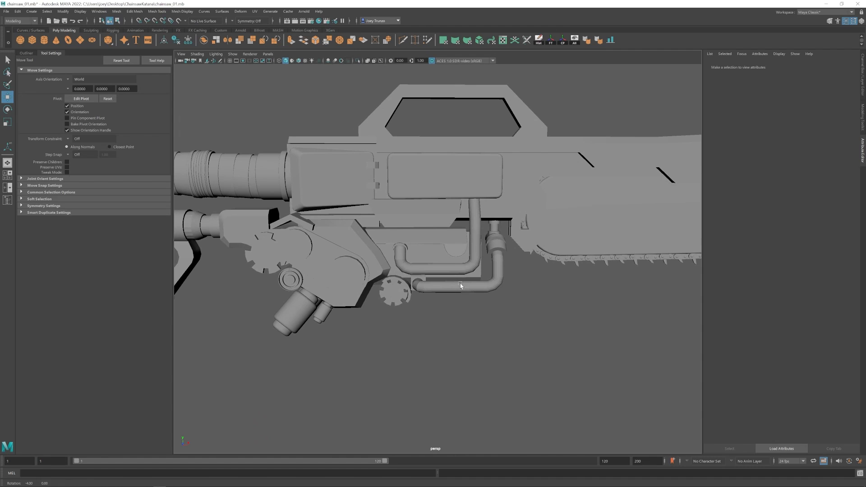
- Adjust the handle-side end vertices of the trapezoidal plate above the block along the plate's length
click(405, 248)
alt+right_drag(406, 248, 469, 230)
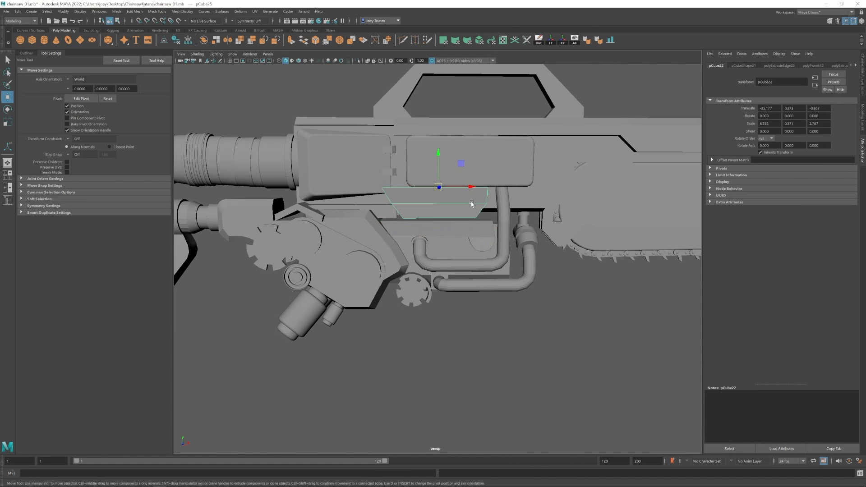
alt+drag(471, 204, 441, 223)
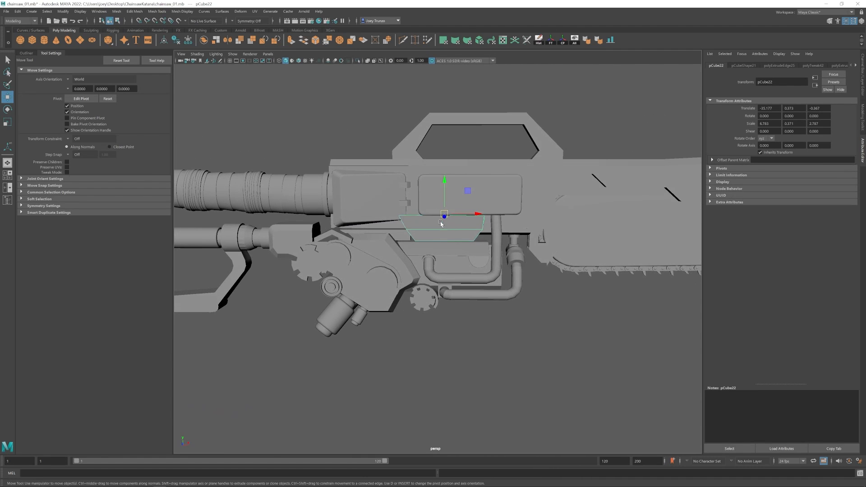
right_drag(446, 224, 414, 223)
drag(443, 194, 443, 187)
alt+middle_drag(393, 219, 412, 209)
alt+right_drag(412, 209, 451, 209)
drag(399, 188, 444, 239)
drag(445, 212, 456, 213)
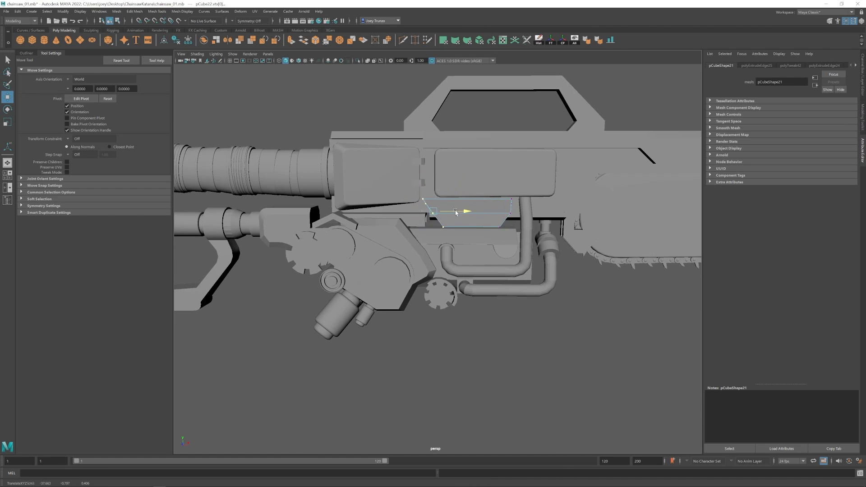
mouse_move(413, 229)
alt+mouse_down()
mouse_move(476, 222)
mouse_move(426, 230)
alt+mouse_up()
right_drag(445, 221, 471, 197)
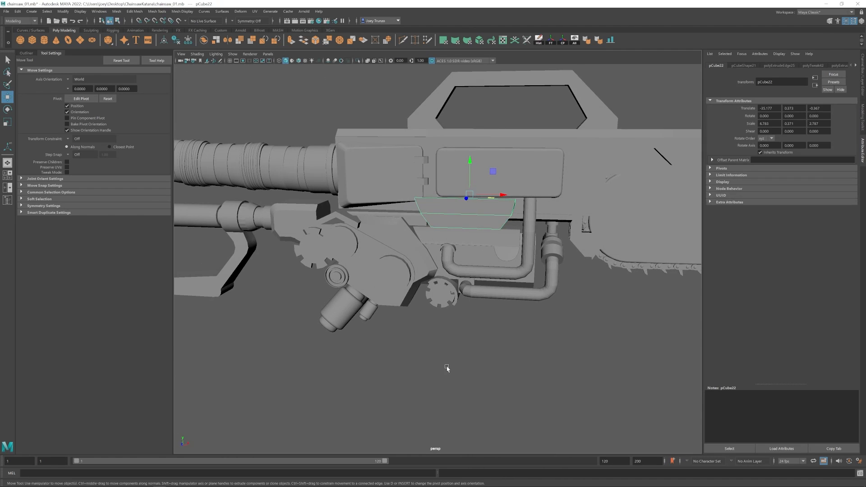
- Isolate the trapezoidal plate and reposition the vertices at its lower bend
shift+click(465, 241)
alt+drag(463, 244, 439, 242)
click(416, 221)
key(ctrl+1)
alt+right_drag(427, 250, 441, 242)
right_drag(441, 242, 406, 241)
click(458, 227)
alt+drag(427, 288, 369, 276)
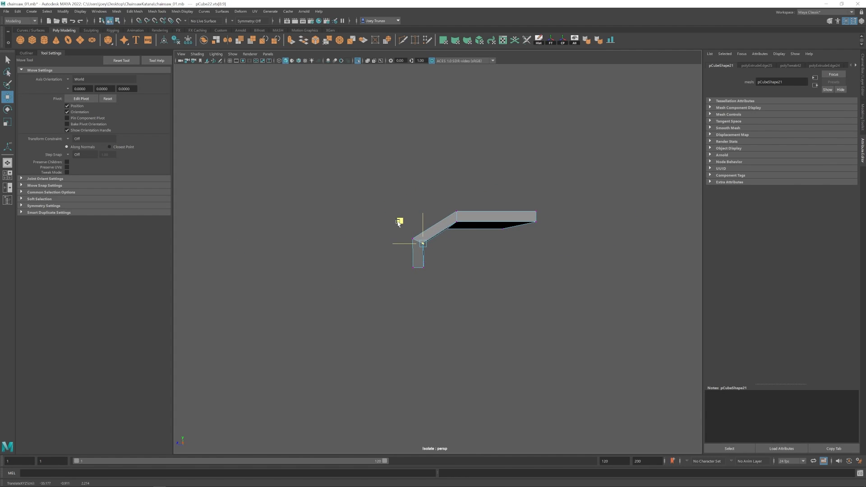
- Select the plate's outline edges and bevel them
alt+drag(399, 223, 454, 255)
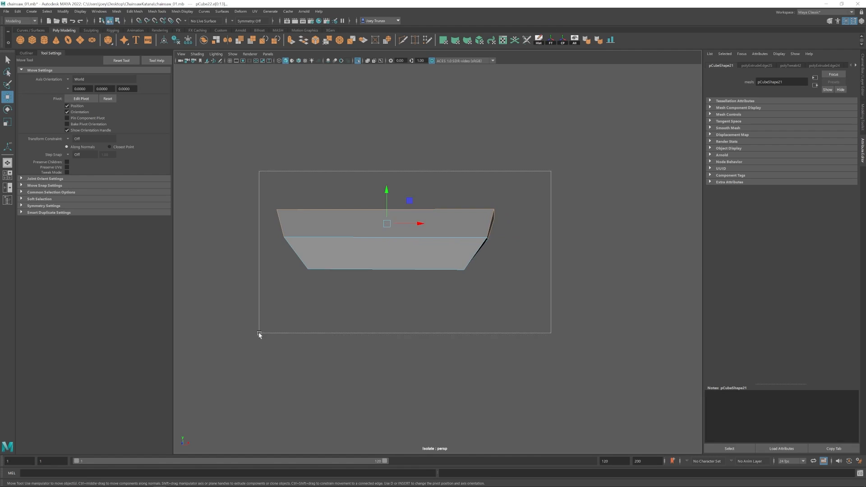
shift+drag(260, 333, 259, 333)
alt+drag(488, 253, 440, 277)
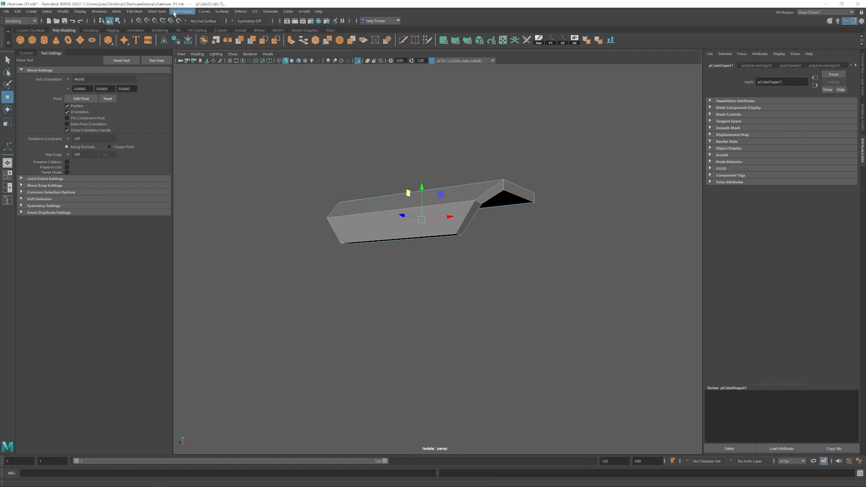
key(ctrl+b)
key(1)
alt+drag(537, 148, 518, 202)
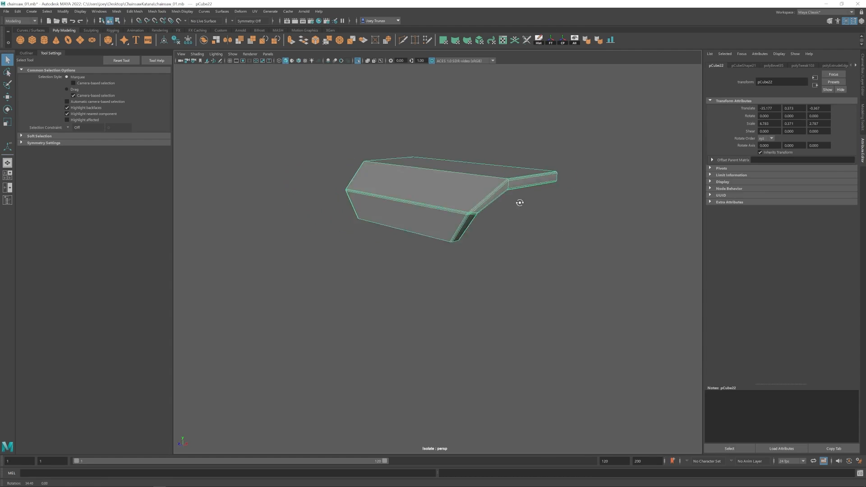
- Delete the faces at the plate's inner end and check the shape in smooth preview
right_drag(523, 203, 523, 235)
drag(600, 147, 546, 223)
key(Delete)
key(ctrl+b)
mouse_move(538, 180)
right_down()
mouse_move(519, 185)
mouse_move(537, 168)
right_up()
key(3)
click(476, 223)
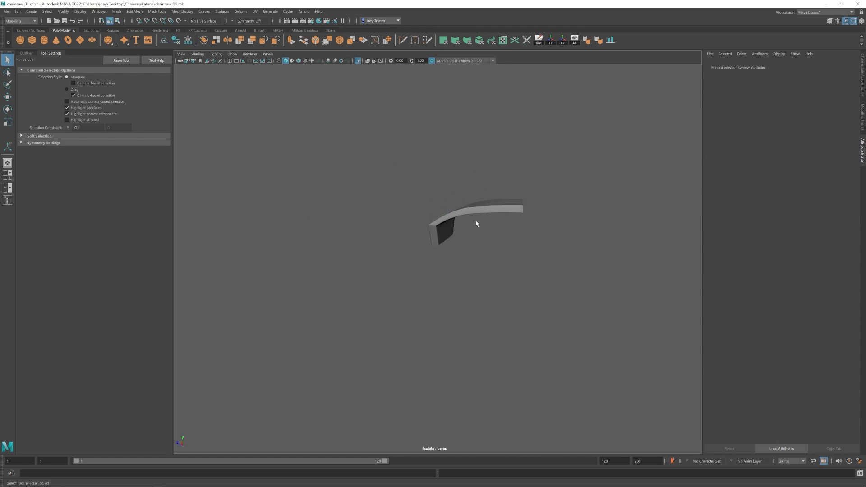
- Bevel the edge loop on the plate with a reduced fraction and return to Object mode
key(1)
right_drag(476, 212, 475, 185)
double_click(468, 201)
key(ctrl+b)
drag(819, 122, 796, 122)
right_drag(472, 214, 492, 194)
key(q)
- Display the plate in smooth preview and leave isolation to show the whole model
key(3)
alt+drag(474, 235, 499, 243)
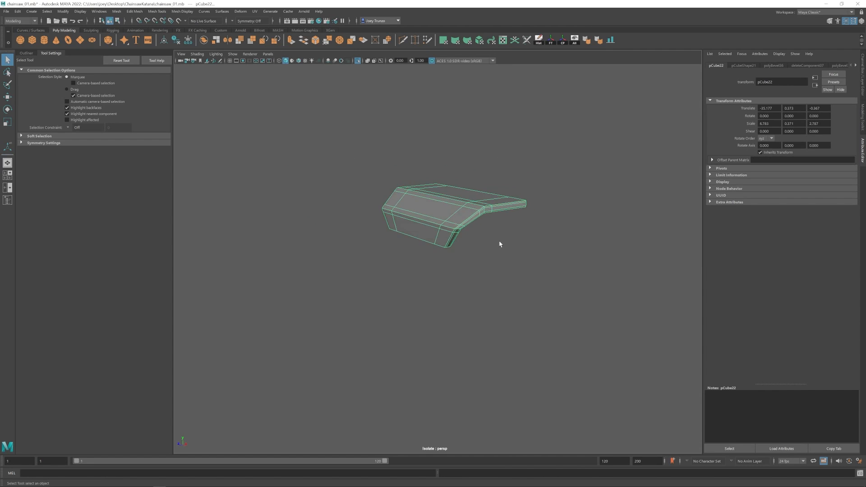
click(499, 244)
alt+drag(460, 267, 501, 278)
click(358, 61)
- Inspect how the beveled plate fits between the upper housing and the block behind the pipes
alt+drag(388, 271, 452, 332)
scroll(433, 252, up, 4)
click(417, 235)
key(w)
alt+drag(408, 236, 456, 244)
right_drag(462, 241, 462, 223)
click(427, 221)
alt+drag(406, 217, 447, 239)
right_drag(423, 211, 443, 193)
mouse_move(379, 225)
alt+mouse_down()
mouse_move(399, 236)
mouse_move(394, 207)
mouse_move(391, 232)
alt+mouse_up()
alt+right_drag(391, 232, 386, 275)
click(406, 338)
scroll(436, 261, down, 1)
- Move the plate's blade-side end vertices slightly toward the blade and return to Object mode
click(428, 239)
alt+right_drag(434, 243, 515, 289)
right_drag(497, 253, 467, 244)
alt+middle_drag(466, 240, 452, 243)
scroll(440, 251, up, 5)
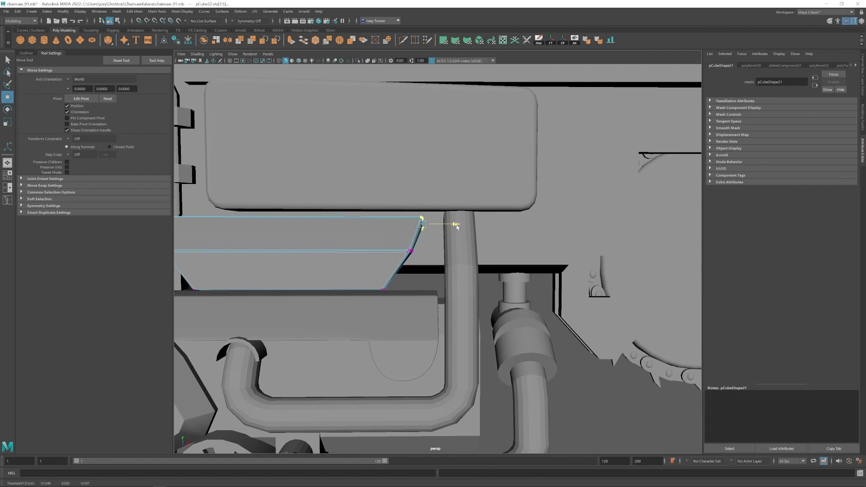
drag(456, 225, 462, 225)
scroll(459, 247, up, 2)
right_drag(431, 268, 449, 254)
scroll(449, 254, down, 10)
click(408, 327)
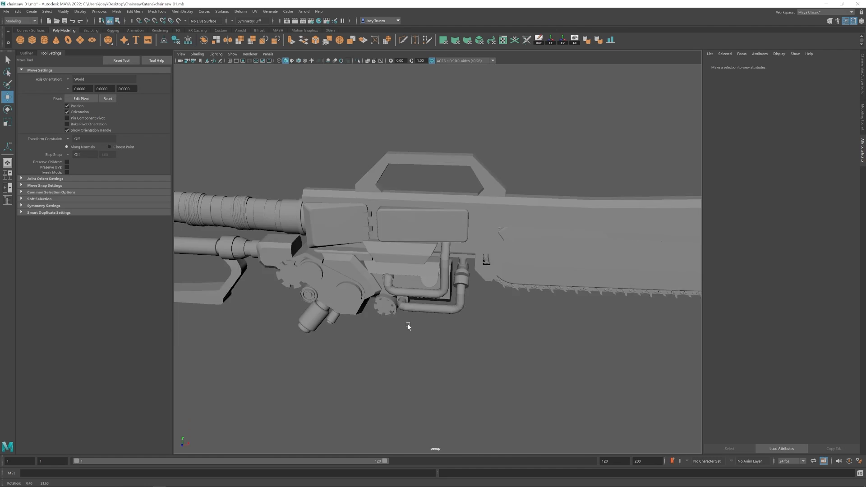
- Display the part at the lower pipes in smooth preview
alt+drag(408, 327, 407, 321)
alt+middle_drag(408, 321, 409, 312)
click(429, 289)
key(3)
click(437, 374)
- Bevel the rim edges of the end cylinder on the lower grip tube and return to Object mode
alt+drag(427, 309, 382, 287)
alt+right_drag(383, 287, 382, 316)
alt+middle_drag(389, 333, 492, 326)
scroll(393, 242, up, 5)
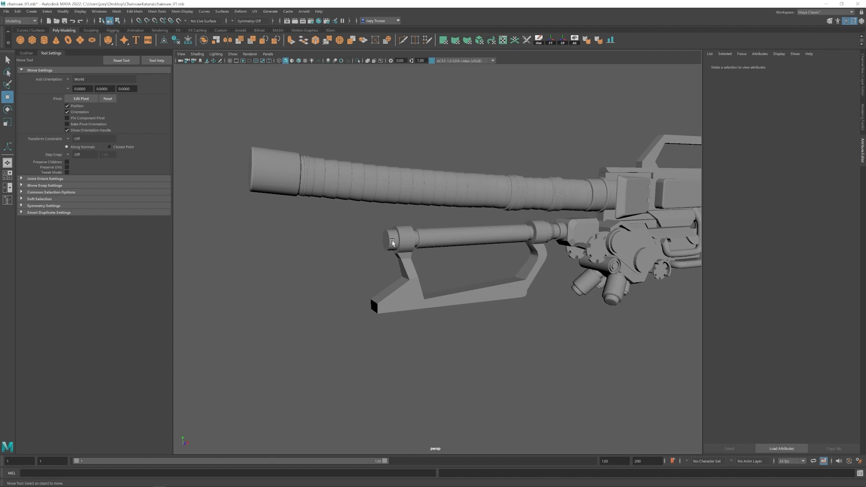
click(393, 242)
key(f)
alt+drag(323, 254, 363, 290)
click(363, 290)
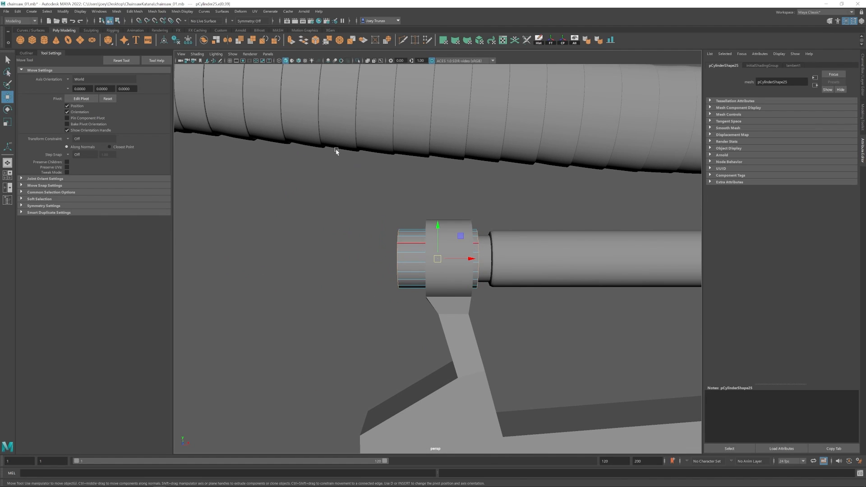
click(135, 11)
click(151, 36)
key(w)
key(F8)
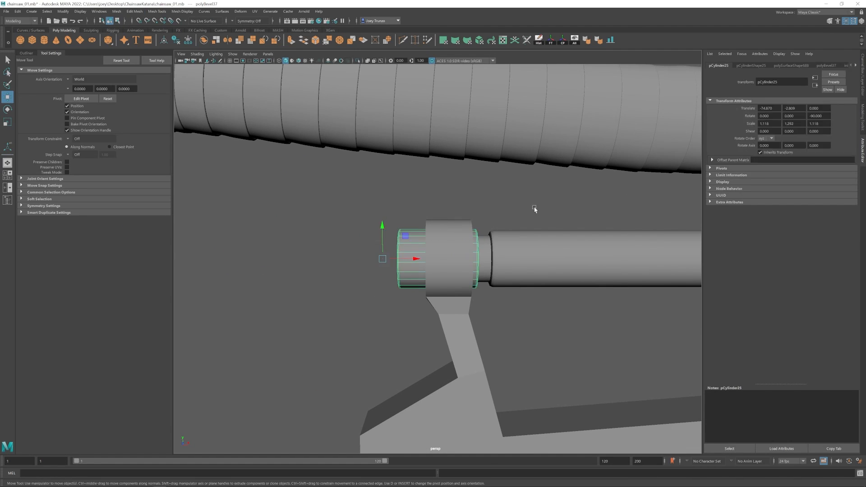
click(536, 209)
alt+right_drag(535, 209, 419, 256)
alt+middle_drag(420, 256, 316, 259)
click(316, 259)
alt+drag(470, 266, 499, 270)
alt+middle_drag(322, 256, 354, 251)
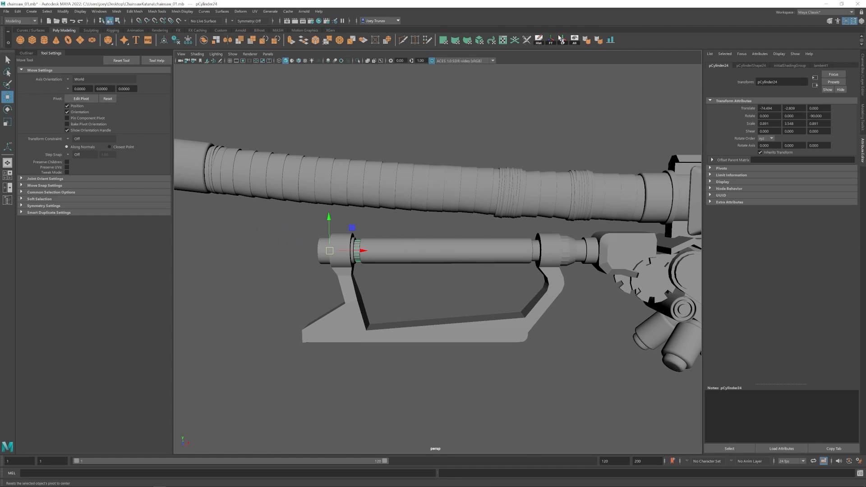
click(469, 253)
alt+middle_drag(495, 275, 338, 273)
- Bevel the edge loops of the tapered collar beside the grip tube's front clamp and return to Object mode
click(410, 259)
scroll(410, 258, up, 4)
right_drag(410, 234, 409, 264)
alt+drag(410, 265, 589, 271)
drag(345, 337, 449, 225)
double_click(437, 255)
alt+drag(455, 277, 449, 247)
click(135, 12)
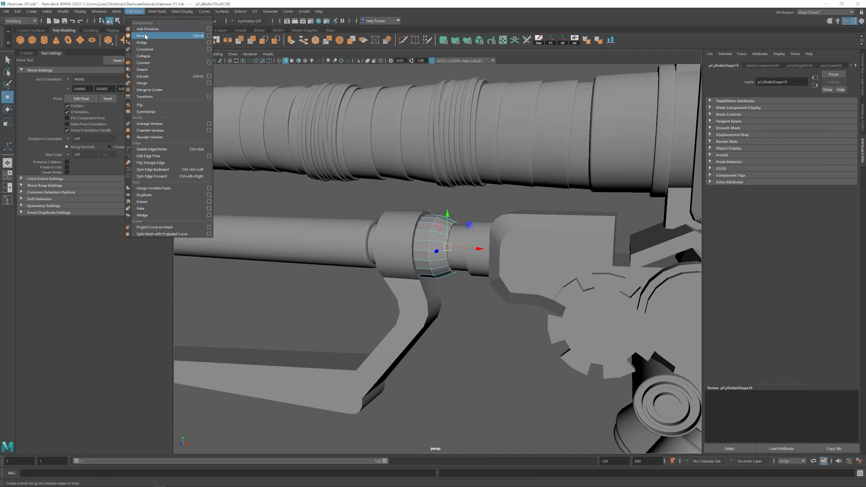
click(142, 36)
drag(814, 122, 788, 122)
key(w)
right_drag(443, 238, 472, 212)
click(469, 325)
- Bevel both end rims of the short ring beside the engine block with 2 segments and a 0.061 fraction
scroll(469, 325, down, 3)
alt+drag(478, 337, 446, 345)
scroll(446, 345, up, 4)
click(466, 261)
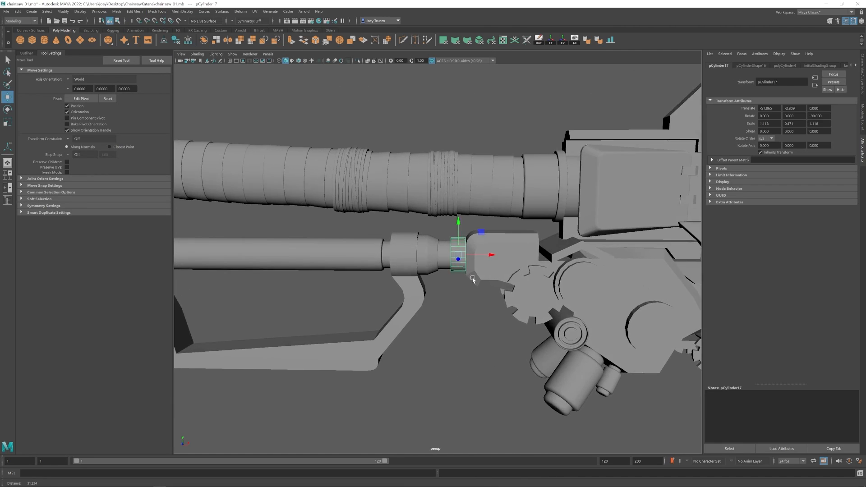
right_drag(472, 279, 472, 246)
double_click(458, 251)
shift+double_click(477, 250)
key(ctrl+b)
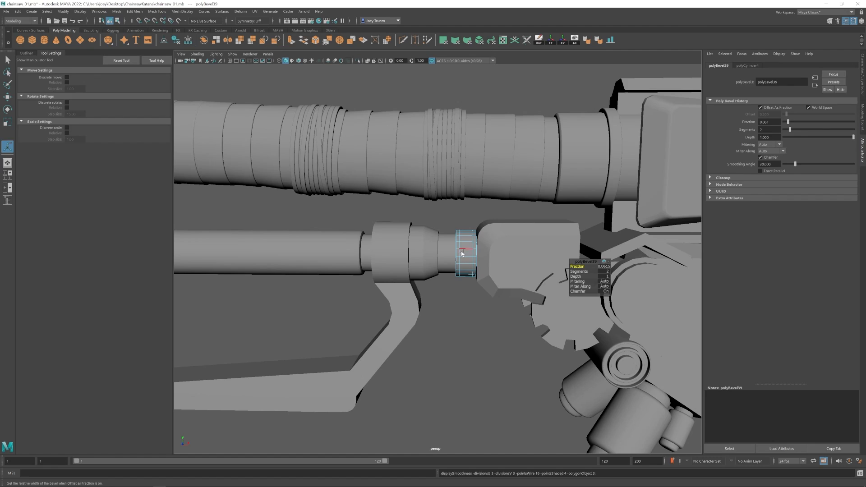
key(q)
click(447, 316)
- Isolate the guard bracket under the grip tube and inspect its edge loops and rear end before showing the whole model again
scroll(428, 311, down, 3)
click(418, 310)
alt+middle_drag(277, 300, 365, 270)
click(358, 60)
key(w)
alt+drag(384, 199, 450, 248)
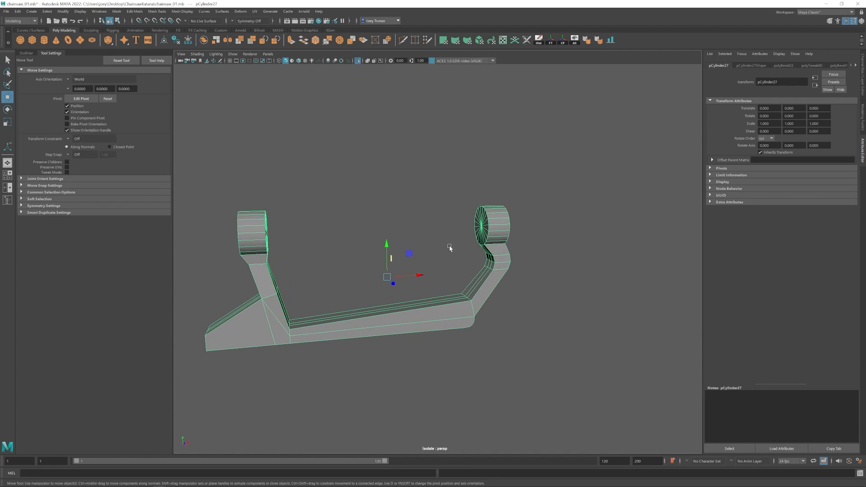
right_drag(450, 247, 450, 216)
double_click(483, 287)
alt+drag(379, 293, 328, 296)
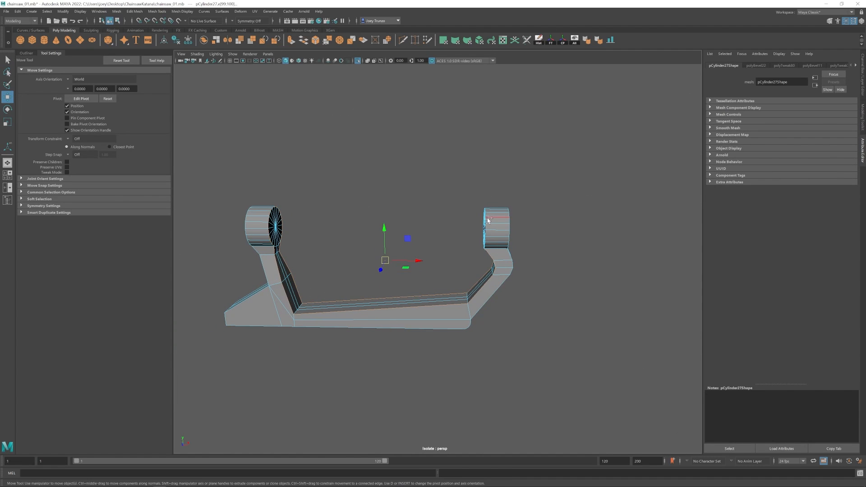
alt+drag(514, 256, 502, 268)
alt+drag(452, 329, 462, 289)
alt+right_drag(461, 289, 495, 345)
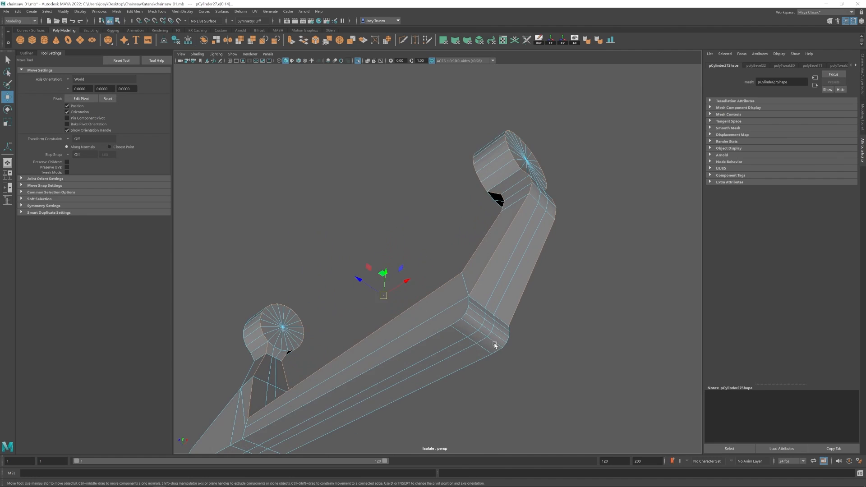
alt+drag(469, 302, 244, 352)
alt+drag(431, 356, 378, 354)
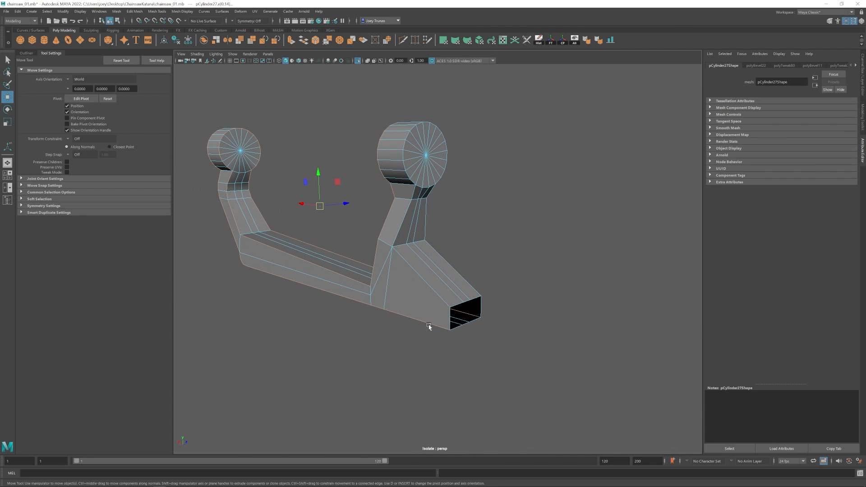
alt+right_drag(499, 335, 447, 307)
click(357, 61)
- Extrude the border of the guard bracket's open rear end in several segments into an upward-curving hook
alt+drag(288, 244, 479, 194)
double_click(423, 253)
key(e)
key(w)
scroll(389, 292, up, 8)
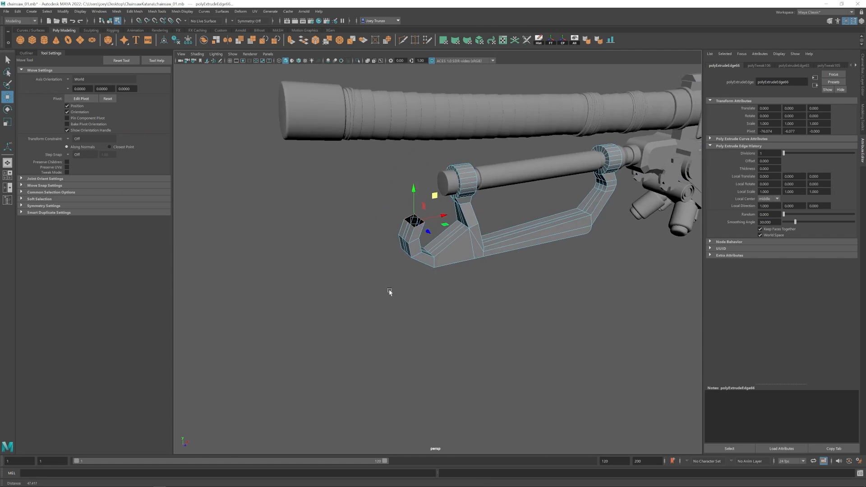
- Bridge the border edges at the hook's tip and return to Object mode
click(135, 11)
click(146, 47)
key(w)
scroll(456, 199, down, 8)
key(F8)
click(603, 327)
alt+drag(603, 326, 441, 313)
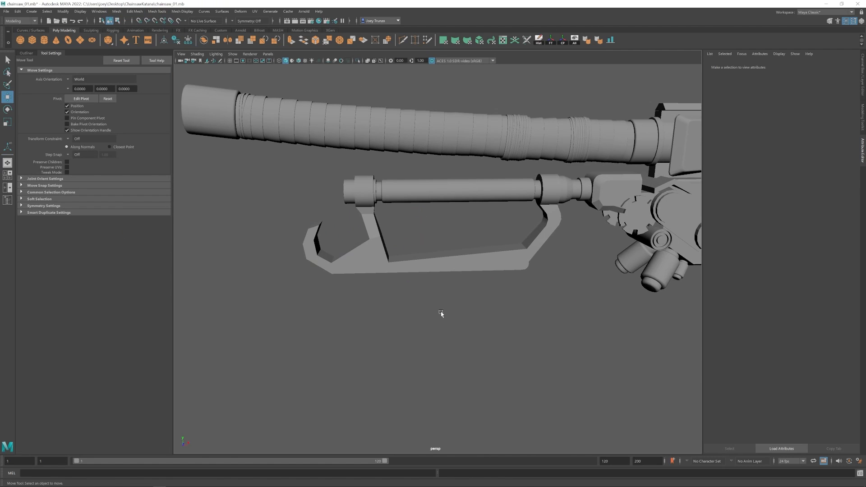
- Bevel the outline edges of the guard bracket and its clamp rings with 2 segments and a 0.314 fraction
click(406, 259)
key(F9)
drag(343, 176, 384, 239)
alt+middle_drag(403, 236, 431, 223)
drag(398, 207, 482, 214)
double_click(482, 214)
alt+middle_drag(668, 126, 629, 155)
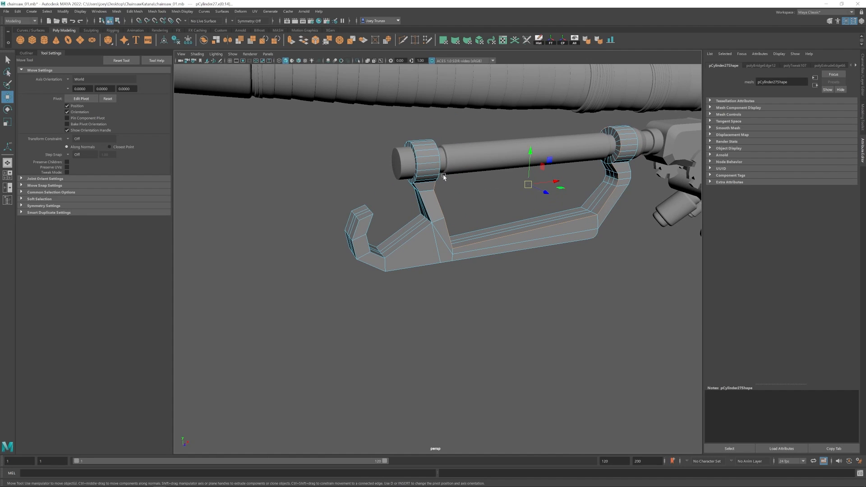
alt+drag(409, 206, 442, 231)
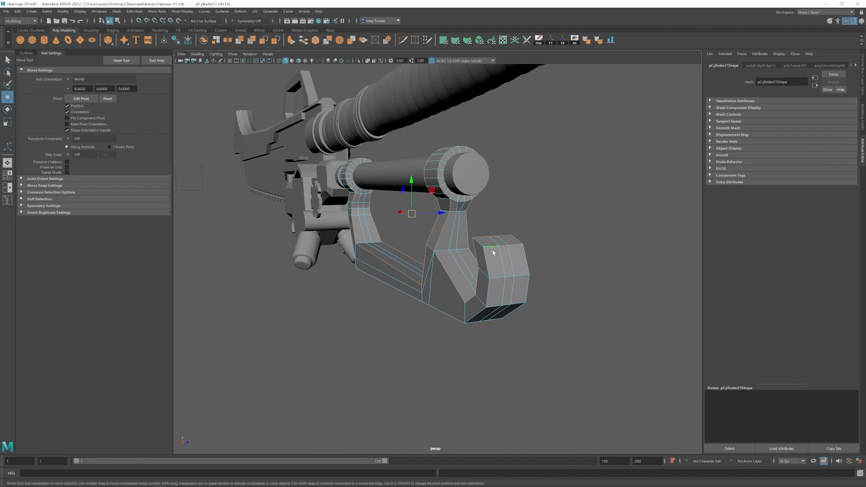
alt+drag(524, 252, 367, 282)
scroll(289, 274, up, 3)
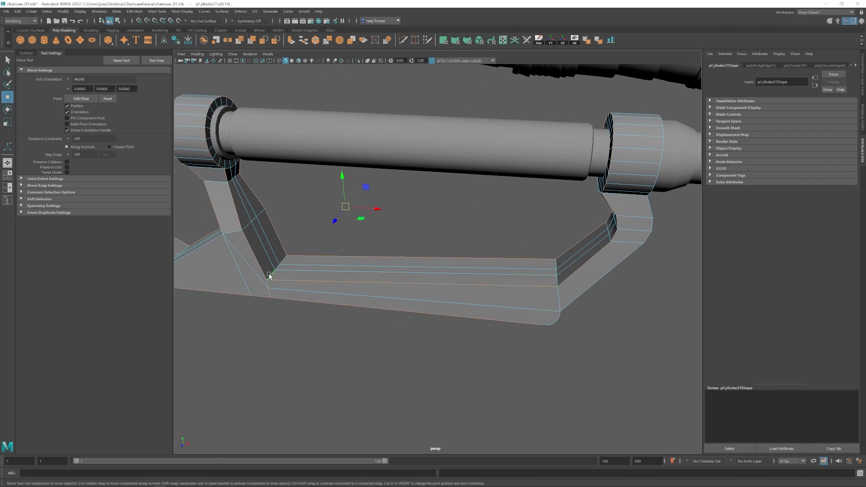
alt+drag(539, 294, 515, 261)
alt+middle_drag(561, 153, 558, 131)
scroll(510, 251, up, 3)
alt+drag(495, 279, 393, 285)
alt+drag(386, 255, 303, 143)
click(316, 40)
drag(785, 129, 790, 130)
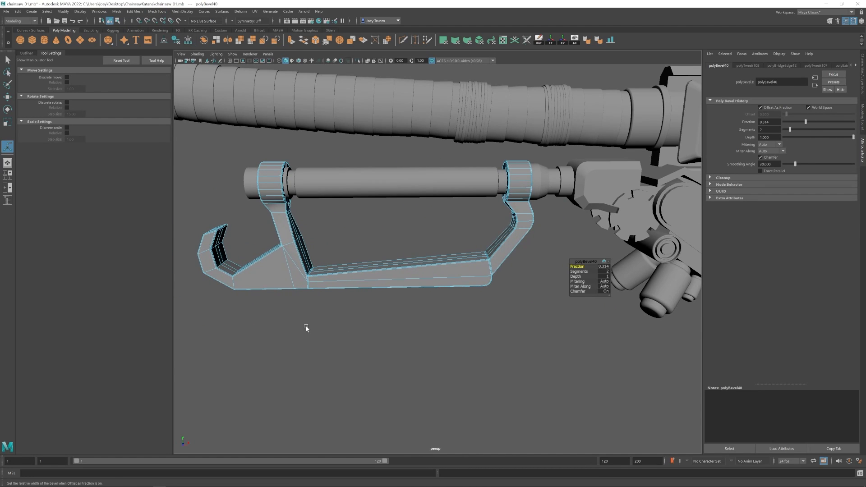
key(q)
click(307, 328)
- Check the guard bracket in smooth preview and return it to the unsmoothed display
scroll(307, 328, down, 5)
alt+drag(307, 328, 435, 254)
key(w)
click(435, 254)
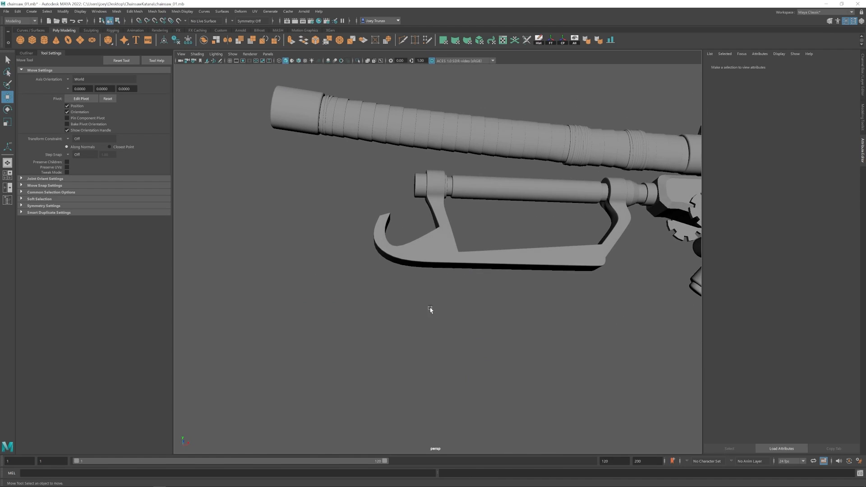
alt+drag(430, 308, 440, 288)
click(443, 245)
key(1)
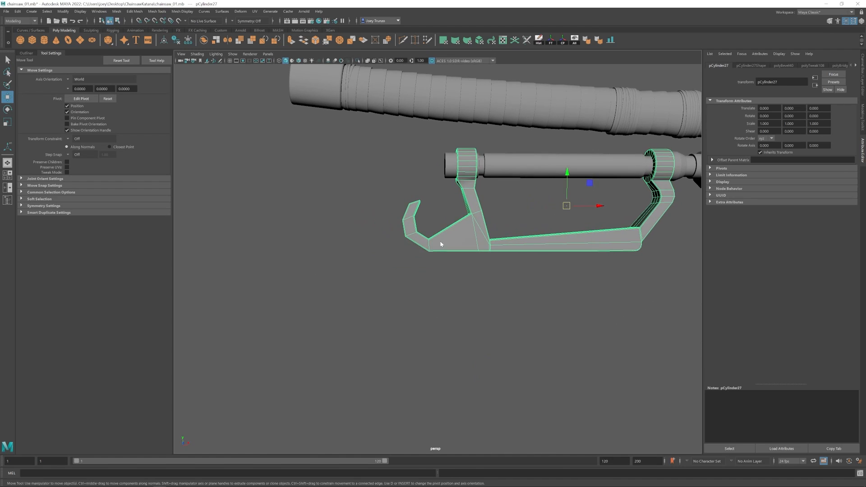
- Bevel the edge loop at the base of the hook, where it meets the bracket's wedge
right_drag(443, 246, 442, 217)
scroll(431, 244, up, 5)
double_click(420, 232)
click(134, 12)
click(138, 35)
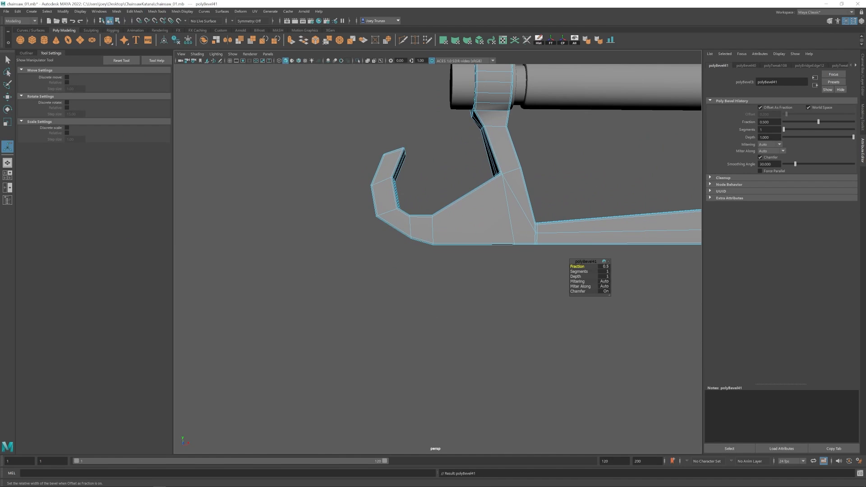
key(q)
click(611, 193)
- Bevel the edge loop at the hook's lower outer bend to tighten that corner
scroll(503, 264, down, 5)
alt+drag(504, 263, 493, 280)
scroll(429, 241, up, 5)
click(468, 274)
key(1)
scroll(468, 275, up, 1)
alt+middle_drag(468, 275, 486, 266)
right_drag(474, 266, 474, 239)
double_click(441, 253)
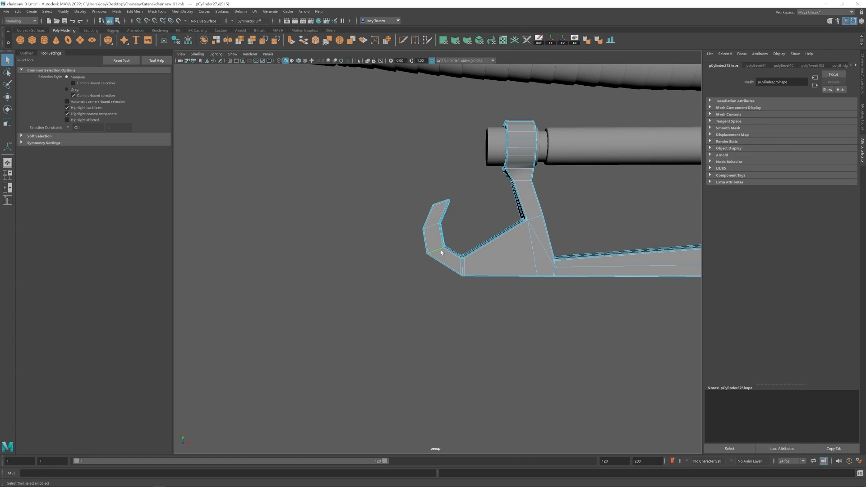
key(ctrl+b)
key(q)
click(509, 284)
- Isolate the rounded link part on the engine assembly and delete the cap faces of its lower circular end
scroll(509, 284, down, 5)
alt+middle_drag(509, 285, 368, 283)
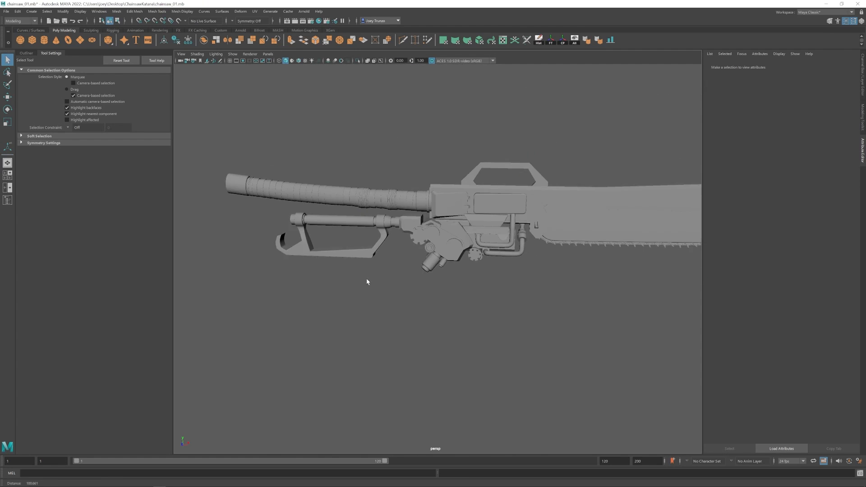
alt+drag(367, 283, 484, 276)
scroll(427, 216, up, 5)
click(427, 217)
key(f)
click(358, 60)
alt+middle_drag(485, 277, 465, 244)
key(w)
right_drag(465, 245, 465, 270)
drag(494, 237, 468, 269)
key(Delete)
- Extrude the border of the link's open lower end and scale it inward to form a ring
right_drag(469, 239, 470, 213)
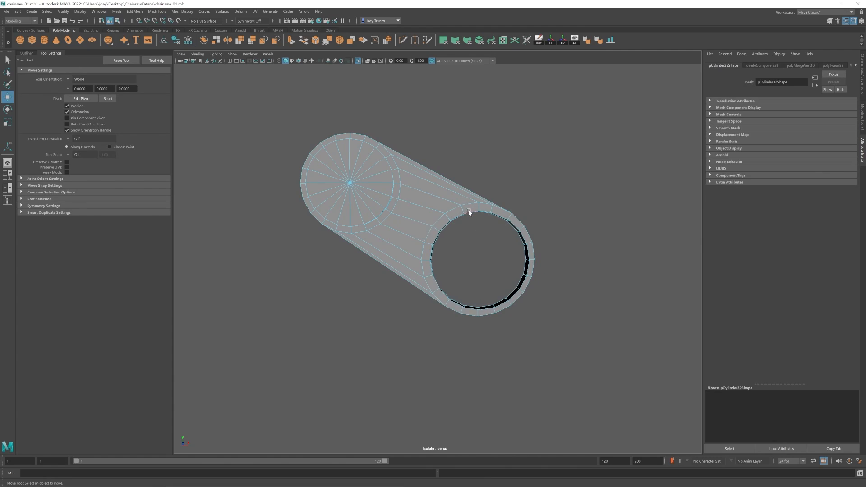
alt+drag(470, 213, 501, 226)
click(518, 235)
key(ctrl+e)
key(r)
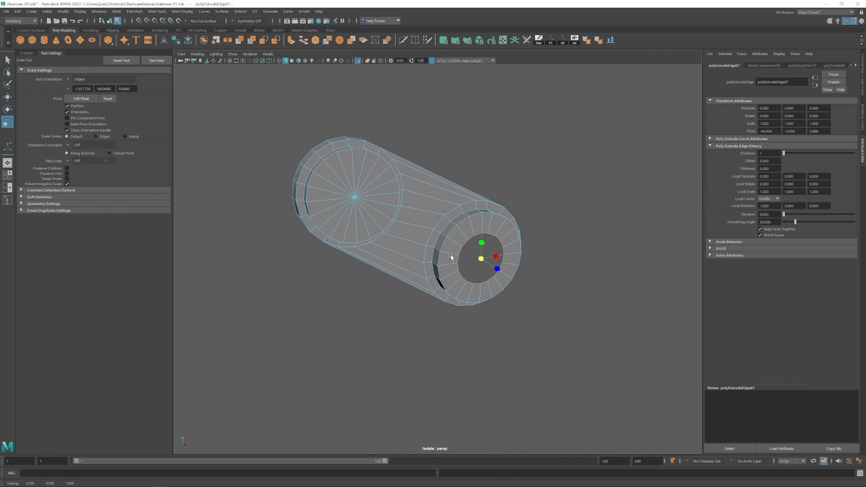
alt+drag(451, 256, 451, 250)
- Extrude the ring's inner border into a stepped circle, merge it to the centre and return to Object mode
key(ctrl+e)
key(w)
key(ctrl+e)
mouse_move(492, 273)
mouse_down()
mouse_move(476, 255)
mouse_move(492, 263)
mouse_up()
key(r)
shift+right_drag(488, 75, 499, 288)
key(w)
key(F8)
click(511, 302)
- Delete the cap faces of the link's upper circular end
mouse_move(500, 289)
alt+mouse_down()
mouse_move(522, 309)
mouse_move(511, 299)
alt+mouse_up()
click(361, 158)
right_drag(361, 158, 359, 175)
drag(359, 175, 344, 191)
key(Delete)
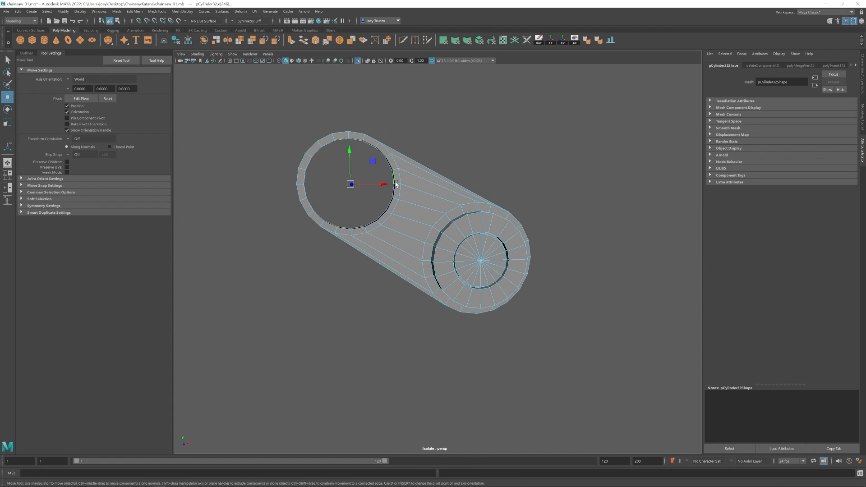
- Extrude the upper end's border inward in stepped rings around a small central boss and merge the last rim to the centre
key(ctrl+e)
key(r)
alt+drag(395, 184, 395, 238)
key(ctrl+e)
key(w)
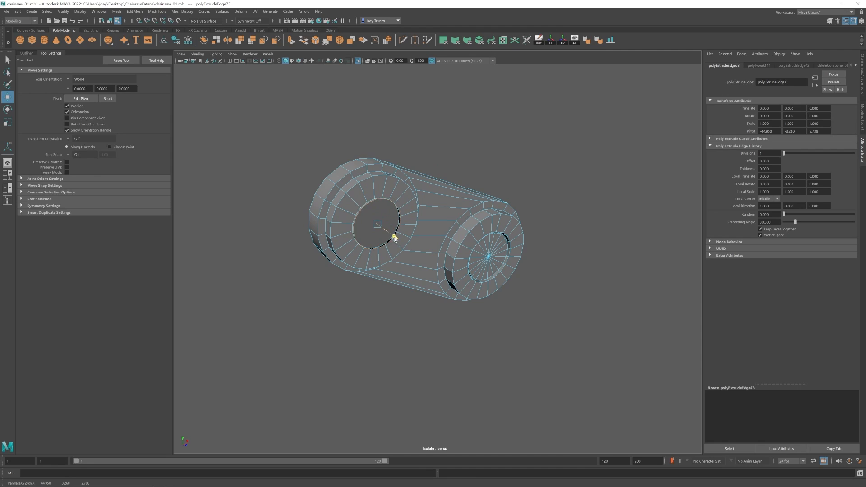
click(339, 42)
scroll(350, 181, up, 3)
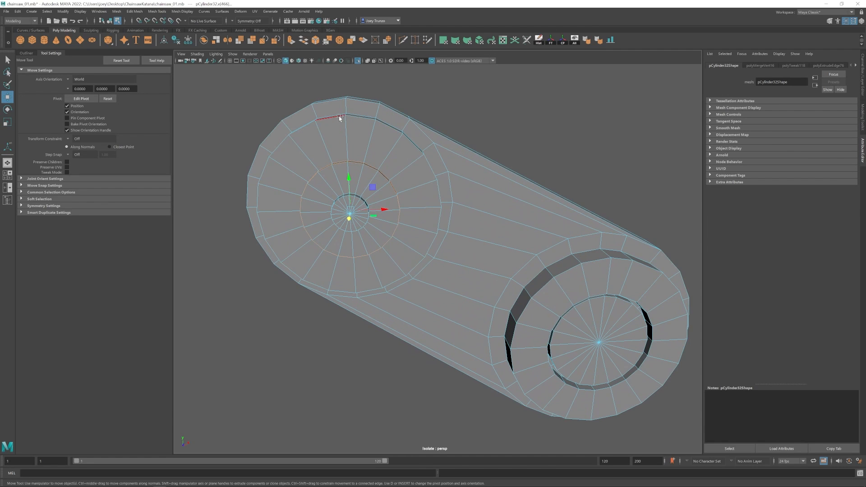
- Bevel the outer and middle ring edge loops on the link's upper end with 2 segments and a fraction of about 0.33
click(136, 12)
click(139, 34)
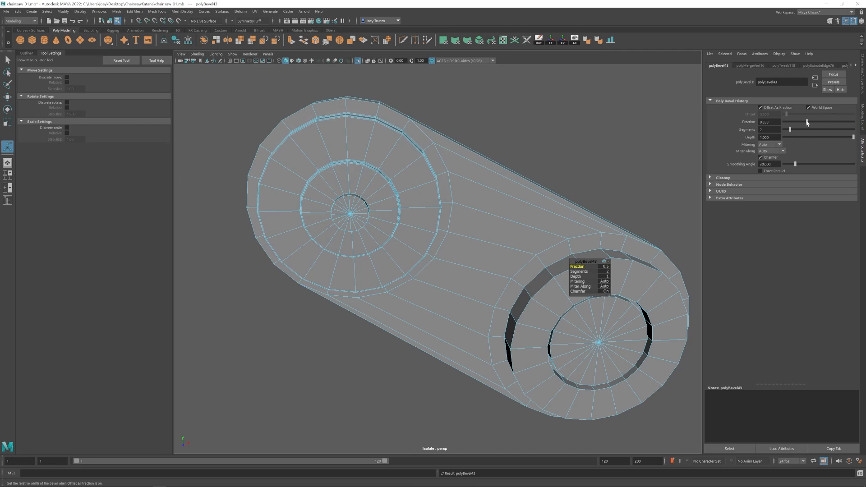
key(w)
- Bevel the small central boss's edge loops, giving its outer loop 2 segments and a fraction of about 0.28
double_click(351, 199)
key(ctrl+b)
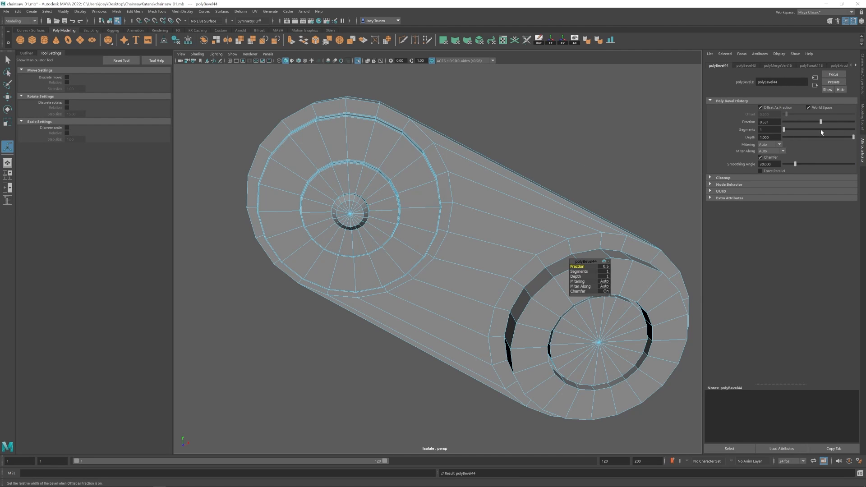
double_click(353, 193)
key(ctrl+b)
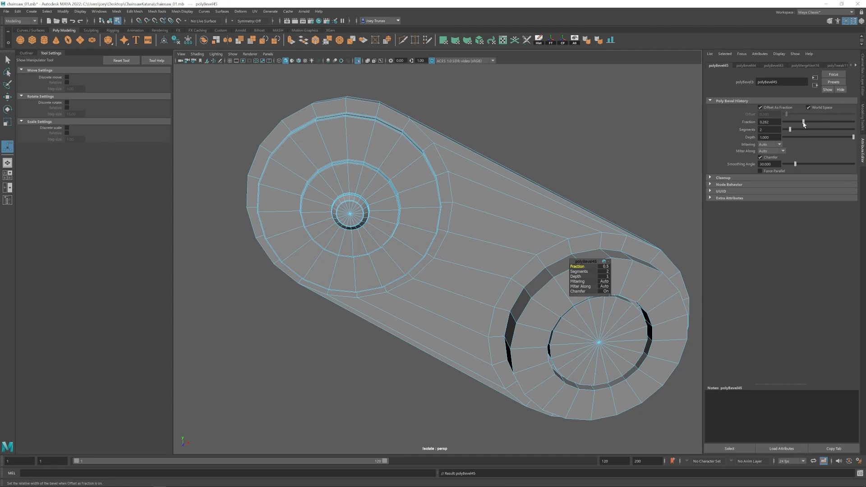
- Bevel the stepped circle edge loops on the link's lower end with 2 segments
double_click(480, 248)
alt+drag(456, 242, 542, 270)
shift+double_click(483, 253)
scroll(501, 258, up, 2)
key(ctrl+b)
scroll(402, 242, down, 5)
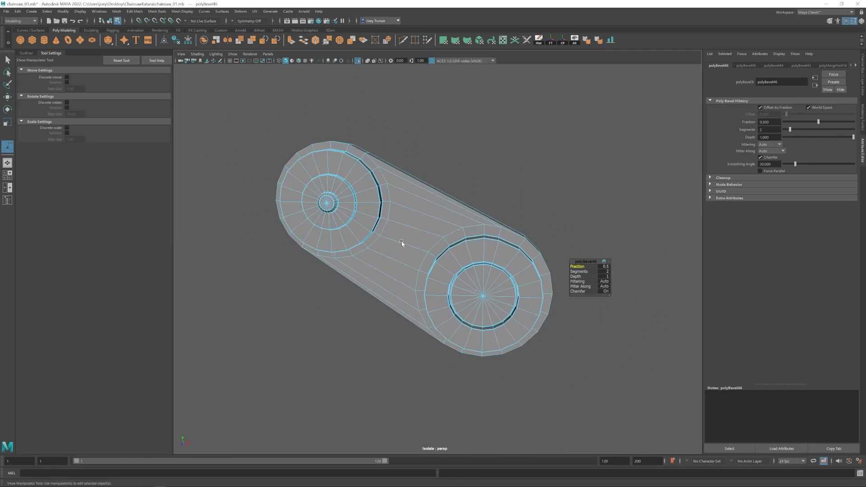
- Bevel the link's outer rim edge loops with 2 segments and a fraction of about 0.29
alt+drag(402, 242, 392, 222)
double_click(485, 281)
alt+drag(485, 281, 498, 301)
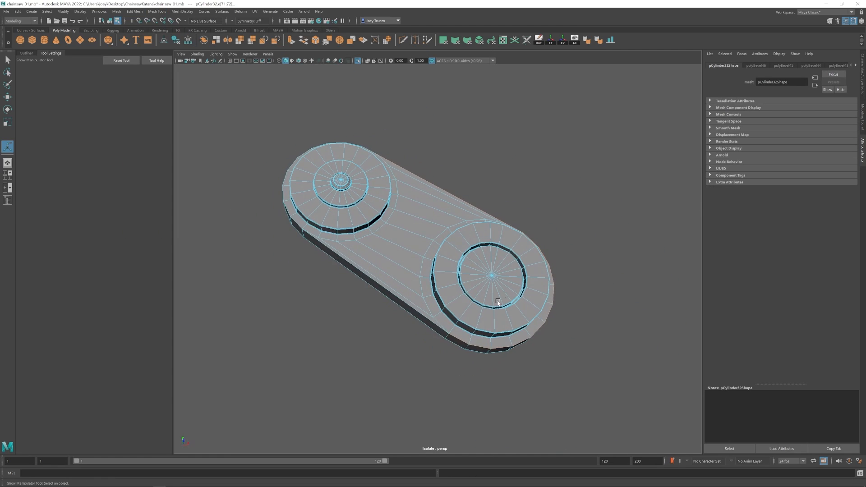
alt+drag(300, 227, 301, 252)
alt+drag(384, 214, 356, 211)
click(156, 11)
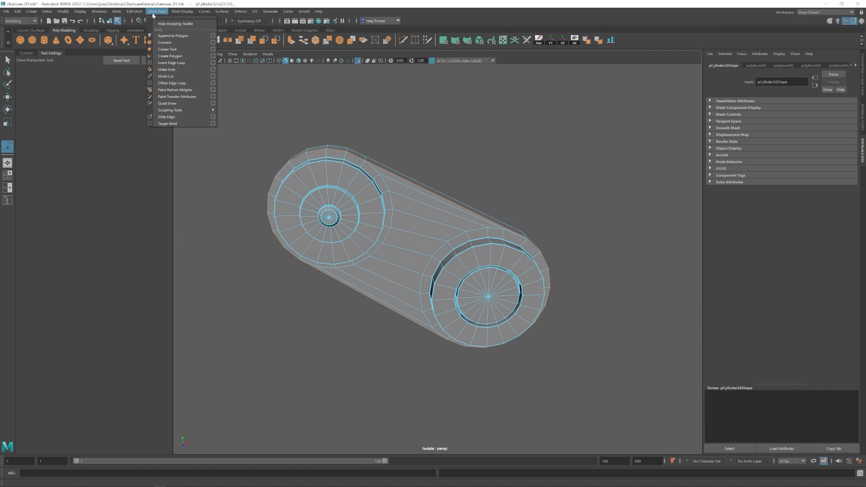
mouse_move(135, 12)
click(135, 37)
key(w)
key(F9)
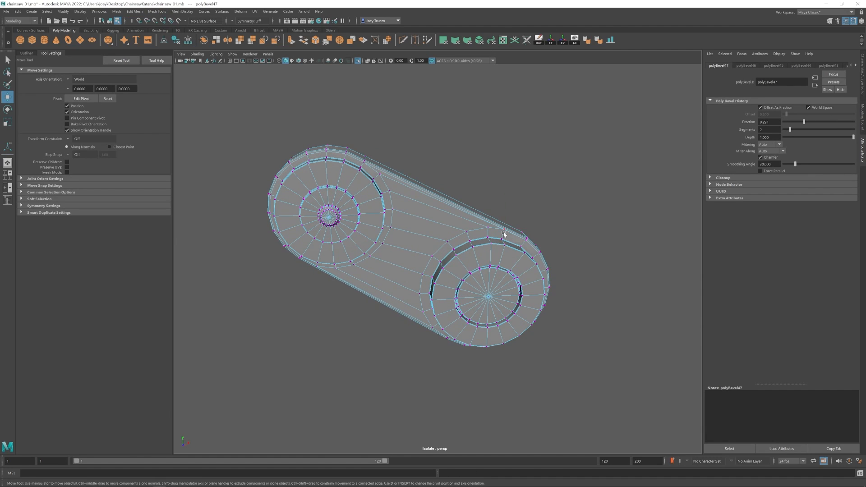
- Return to the full model and isolate the flat plate with end tabs above the engine's link
click(503, 231)
alt+drag(522, 209, 474, 250)
right_drag(474, 250, 424, 294)
click(517, 186)
alt+drag(424, 293, 477, 329)
key(ctrl+1)
alt+drag(551, 306, 469, 289)
click(467, 221)
alt+drag(467, 222, 425, 244)
alt+right_drag(425, 244, 514, 235)
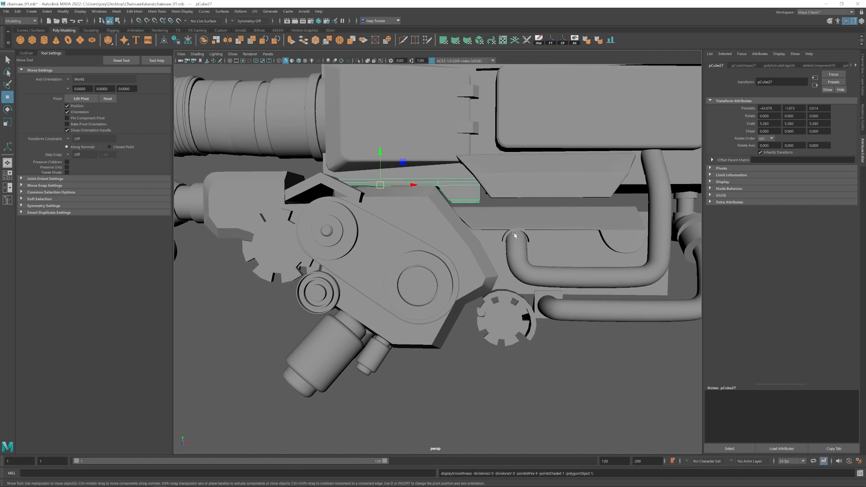
key(ctrl+1)
- Insert three evenly spaced edge loops across the plate's tabbed end, covering the tabs and the section between them
click(157, 11)
click(177, 64)
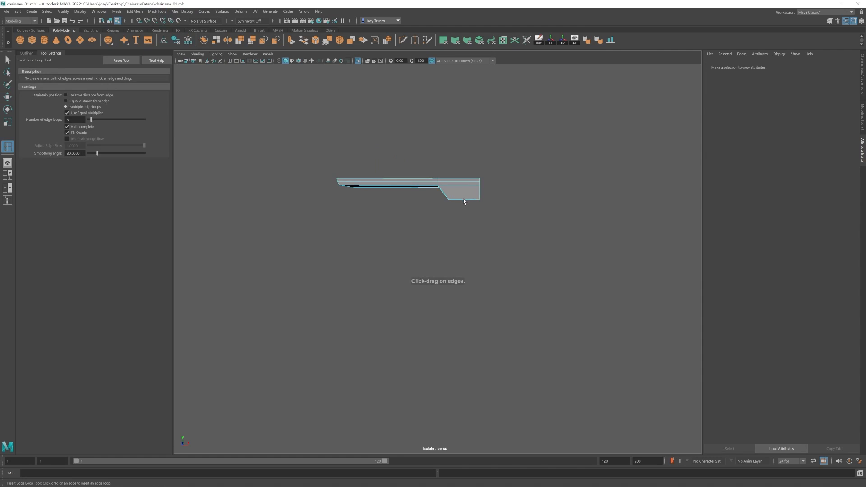
click(464, 200)
key(w)
alt+right_drag(466, 201, 480, 218)
alt+drag(480, 219, 381, 159)
key(g)
click(564, 165)
key(w)
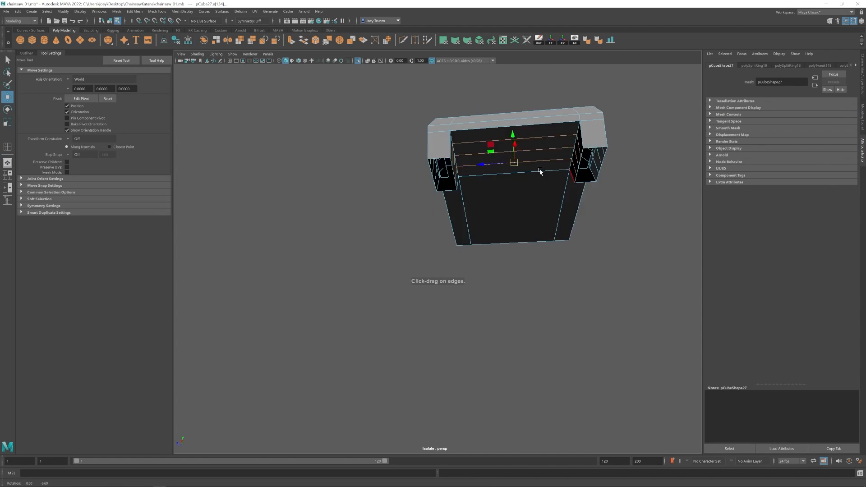
- Bridge the open undersides of the plate's two tabs along their bottom edges
alt+drag(541, 171, 419, 129)
click(134, 11)
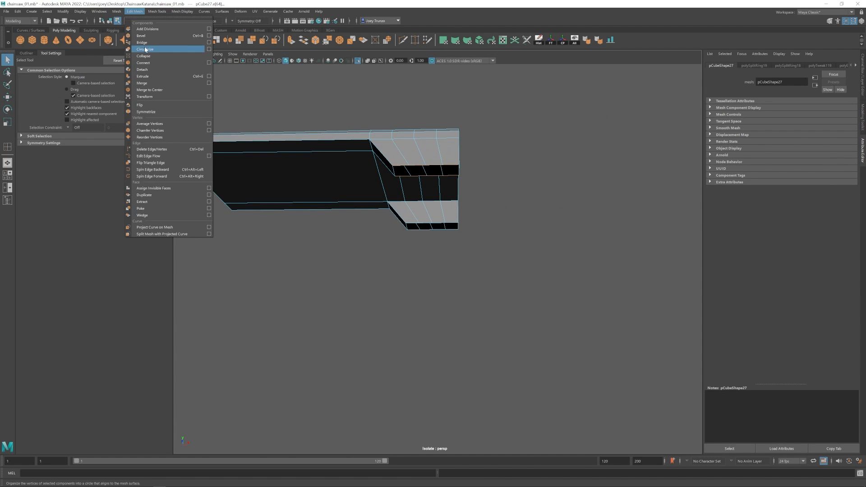
click(146, 49)
key(g)
right_drag(441, 218, 479, 206)
alt+drag(479, 206, 433, 199)
- Move the lower vertices of both tabs to give them a rounded bottom profile
key(w)
right_drag(433, 181, 401, 180)
drag(414, 197, 445, 182)
alt+drag(445, 194, 424, 152)
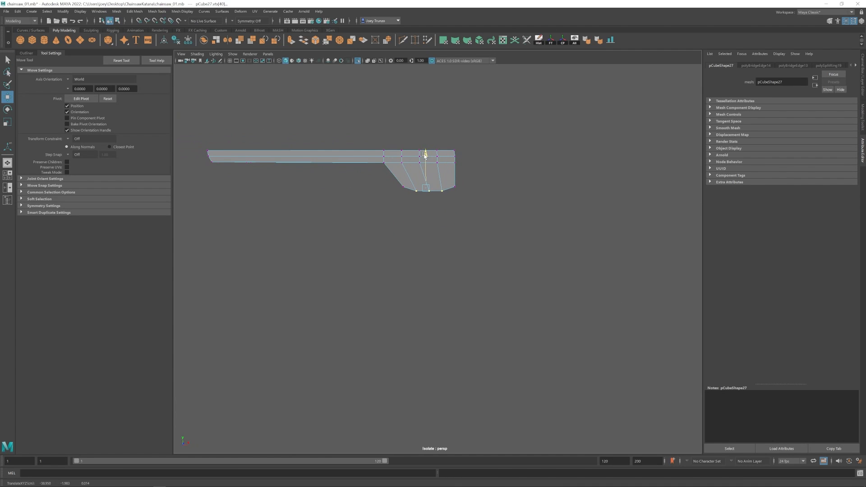
key(F8)
mouse_move(497, 170)
alt+mouse_down()
mouse_move(469, 178)
mouse_move(492, 167)
alt+mouse_up()
key(F8)
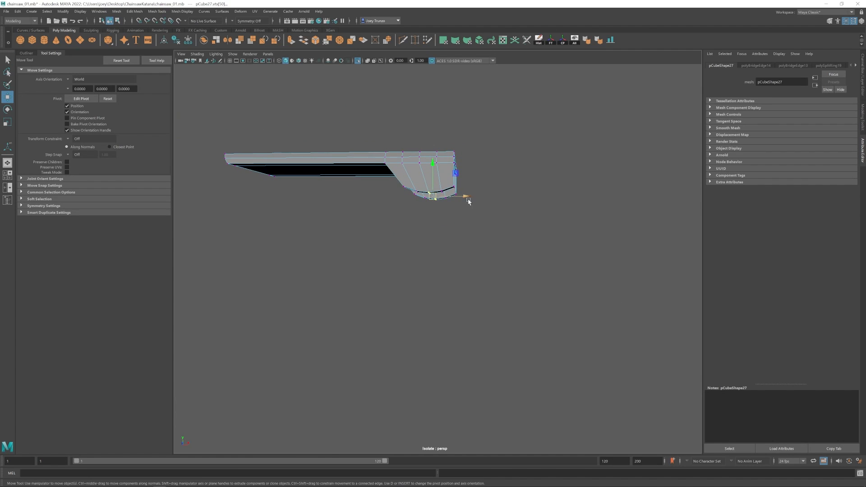
right_drag(438, 176, 472, 159)
click(372, 226)
alt+drag(372, 226, 448, 240)
click(423, 198)
- Select the hard outline edges around the plate's slab and its two tabs
right_drag(449, 203, 448, 174)
double_click(565, 217)
alt+drag(449, 239, 425, 177)
click(417, 203)
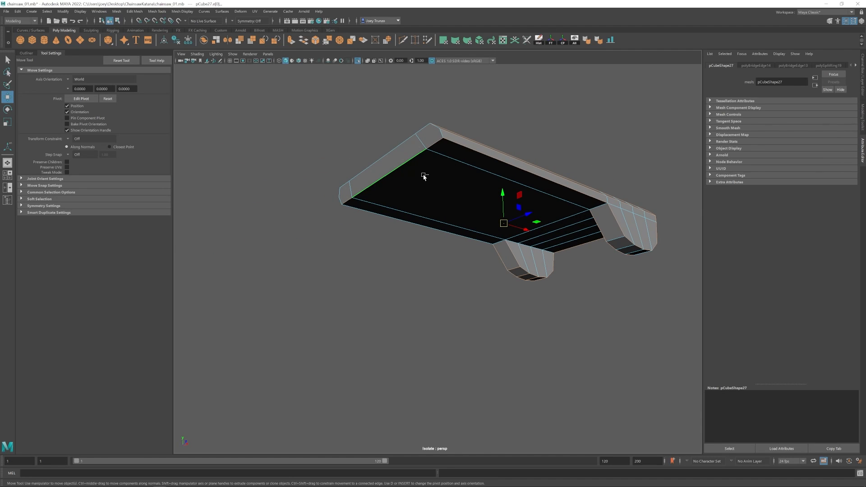
shift+click(406, 142)
alt+drag(406, 142, 460, 153)
alt+drag(378, 211, 435, 260)
alt+drag(384, 239, 293, 239)
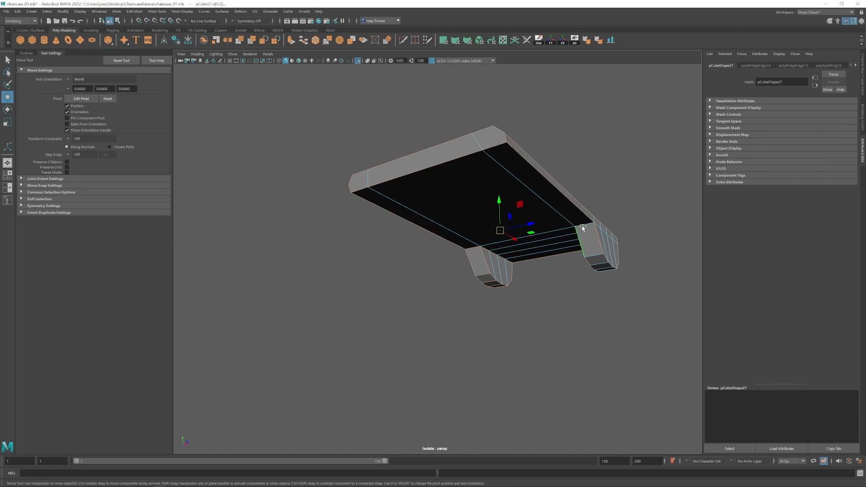
alt+drag(582, 230, 650, 244)
alt+drag(484, 320, 451, 318)
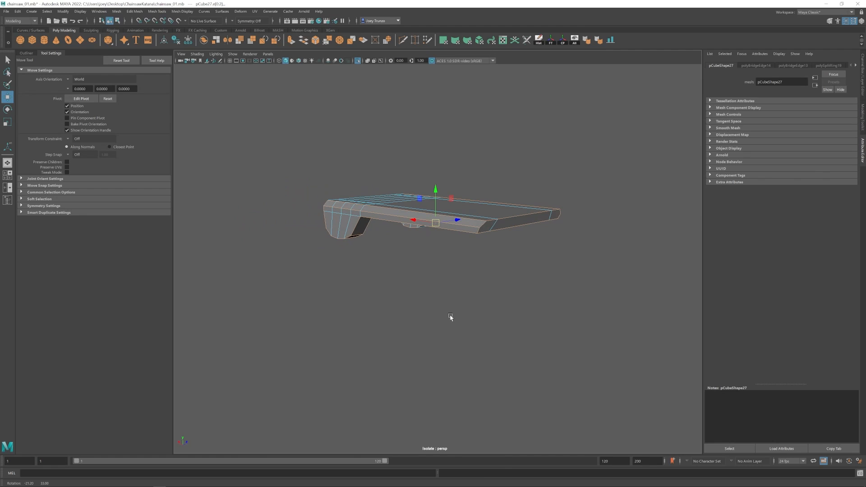
- Cut a horizontal edge across the plate's end face opposite the tabs with Multi-Cut
click(402, 41)
click(476, 226)
click(563, 215)
key(w)
- Complete the edge selection with the outer contours of the plate's top, end face and tabs
alt+drag(375, 227, 408, 219)
drag(273, 230, 407, 243)
ctrl+drag(422, 222, 501, 276)
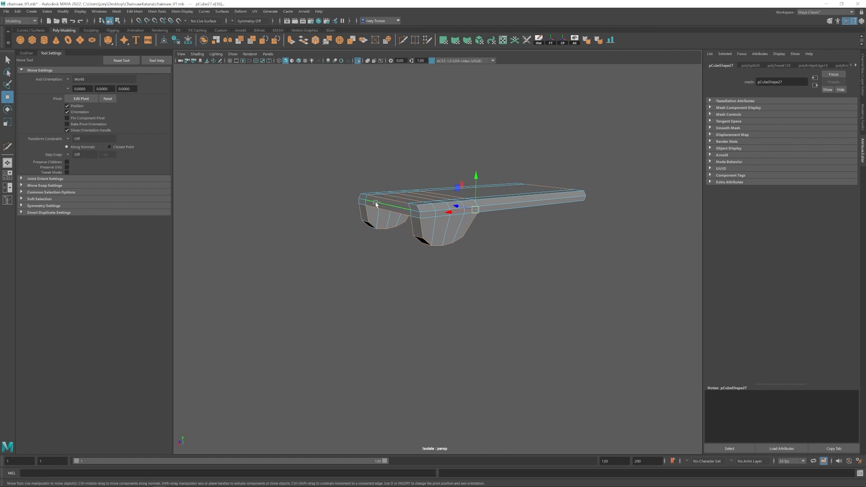
shift+double_click(434, 212)
alt+middle_drag(419, 213, 405, 237)
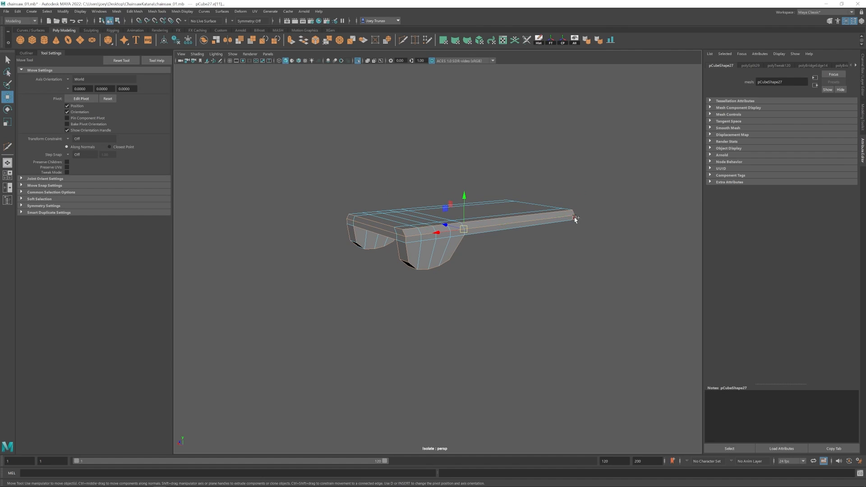
alt+drag(575, 219, 449, 238)
key(ctrl+z)
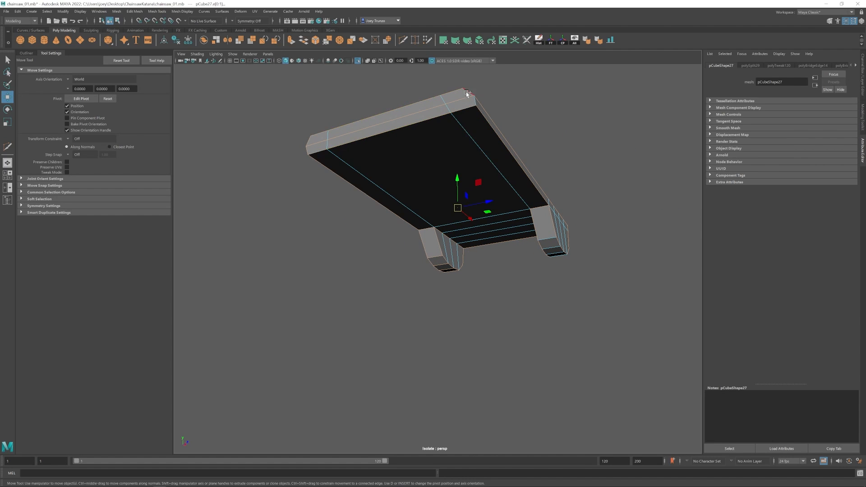
shift+click(467, 93)
alt+drag(419, 199, 508, 251)
alt+drag(605, 289, 479, 289)
alt+middle_drag(517, 243, 526, 273)
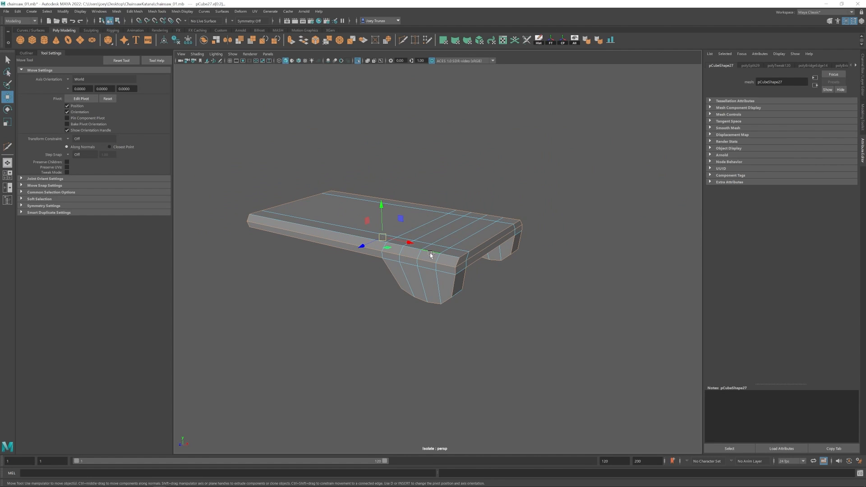
- Bevel the selected outline edges of the plate and return to object selection
click(140, 37)
right_drag(528, 267, 555, 245)
key(w)
alt+drag(510, 271, 556, 244)
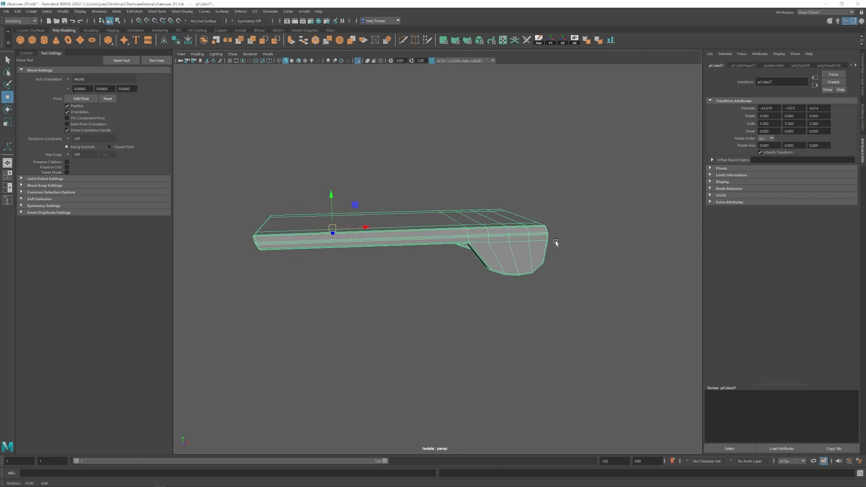
- Examine the bevelled plate and its underside where the tabs meet the slab
click(557, 246)
scroll(497, 252, down, 4)
alt+drag(397, 248, 472, 280)
click(447, 206)
alt+middle_drag(446, 206, 420, 243)
scroll(420, 244, up, 4)
alt+drag(426, 271, 479, 255)
scroll(479, 255, up, 3)
scroll(469, 253, down, 2)
alt+middle_drag(450, 252, 403, 188)
- Try cutting an extra edge at the base of the tabs on the plate's underside with Multi-Cut
click(403, 41)
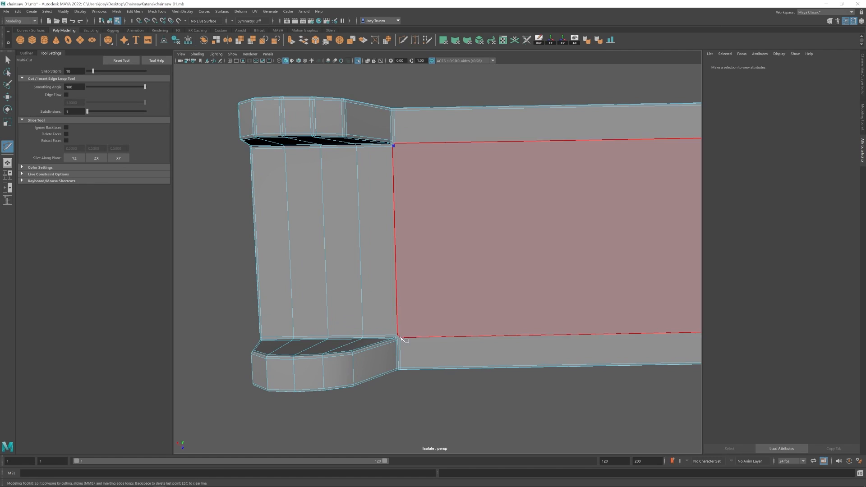
scroll(401, 339, down, 3)
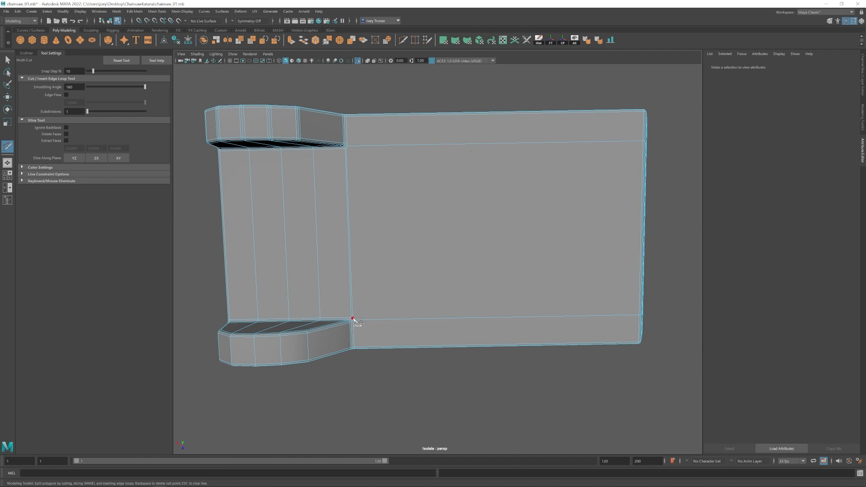
click(353, 319)
key(w)
scroll(389, 184, down, 2)
alt+drag(389, 176, 389, 207)
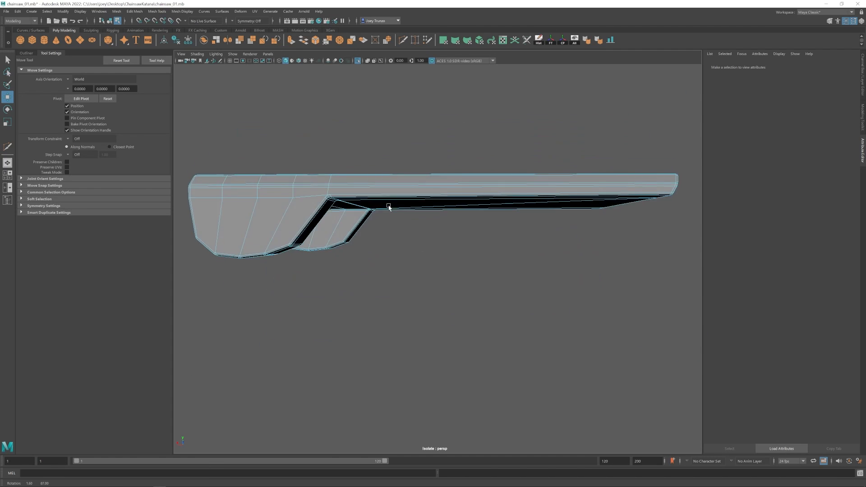
alt+middle_drag(389, 207, 433, 226)
scroll(434, 226, up, 3)
mouse_move(433, 226)
alt+mouse_down()
mouse_move(446, 244)
mouse_move(445, 230)
alt+mouse_up()
click(417, 188)
- Undo the Multi-Cut edge on the plate's underside and the preceding bevel adjustment
key(ctrl+z)
key(ctrl+z)
key(ctrl+z)
key(ctrl+z)
key(ctrl+z)
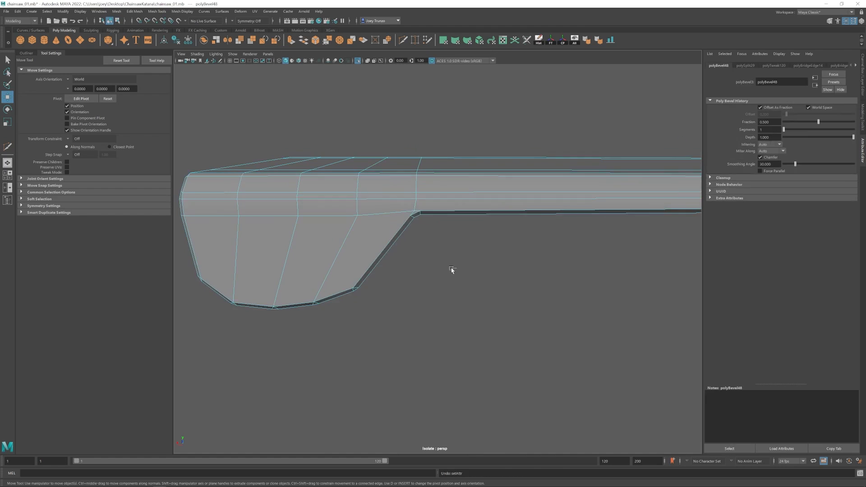
alt+drag(451, 271, 438, 238)
alt+drag(383, 113, 482, 226)
- Bevel the plate's outline edges again and check the shading in object mode
click(146, 36)
alt+drag(379, 158, 415, 254)
key(q)
click(453, 258)
alt+drag(454, 206, 422, 254)
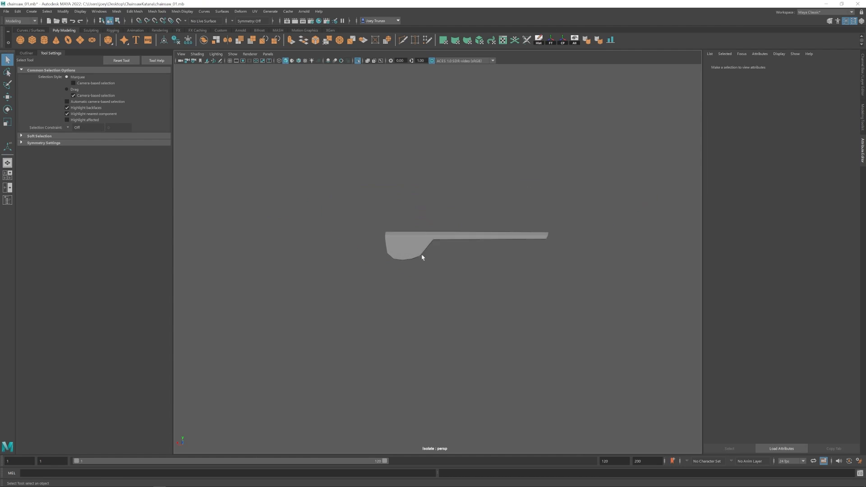
click(421, 253)
key(1)
alt+drag(479, 208, 485, 238)
- Undo the last bevel and bevel the plate's outline edges with 2 segments and a fraction of 0.5
key(ctrl+z)
key(ctrl+z)
key(ctrl+z)
alt+drag(423, 189, 311, 139)
key(ctrl+b)
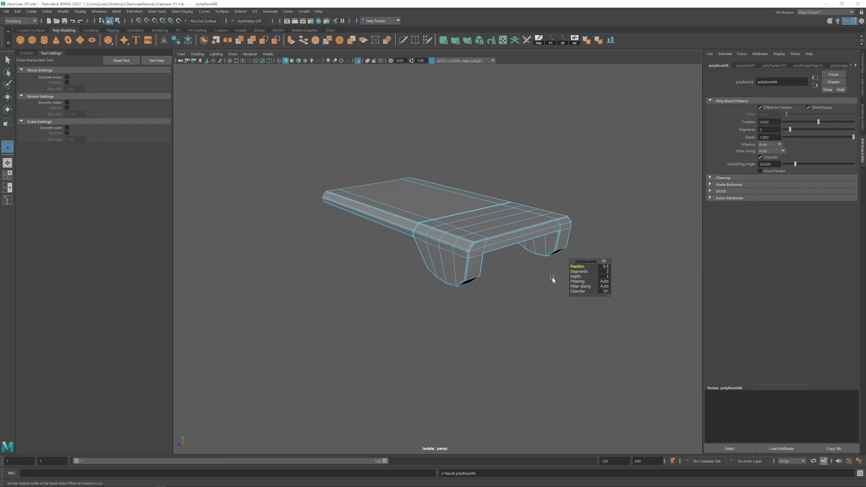
alt+drag(553, 280, 454, 225)
key(q)
click(499, 278)
scroll(499, 278, down, 4)
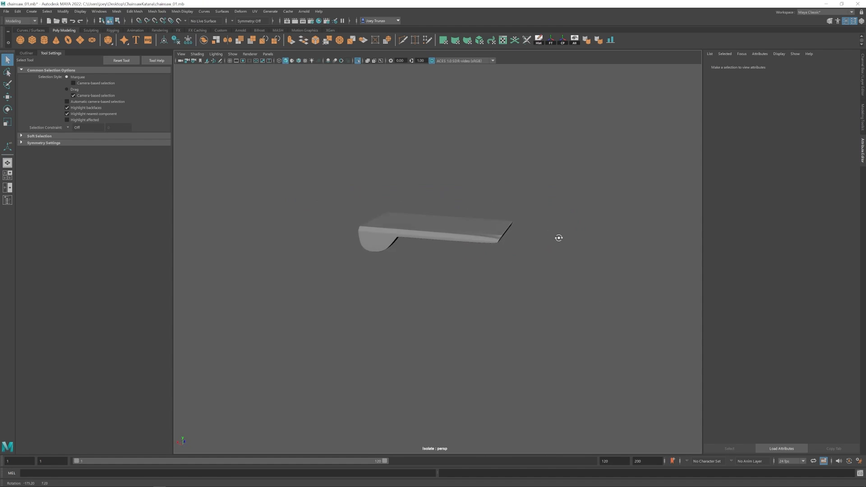
alt+drag(559, 237, 450, 220)
click(450, 220)
- Undo the 2-segment bevel, reapply a bevel to the plate's outline edges and return to object mode
key(ctrl+z)
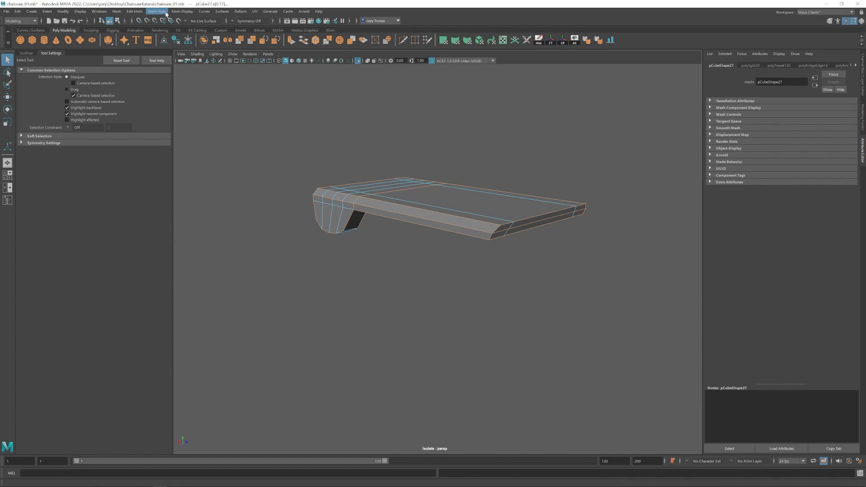
click(135, 11)
click(141, 33)
right_drag(567, 196, 602, 167)
key(w)
alt+drag(602, 168, 451, 213)
click(427, 155)
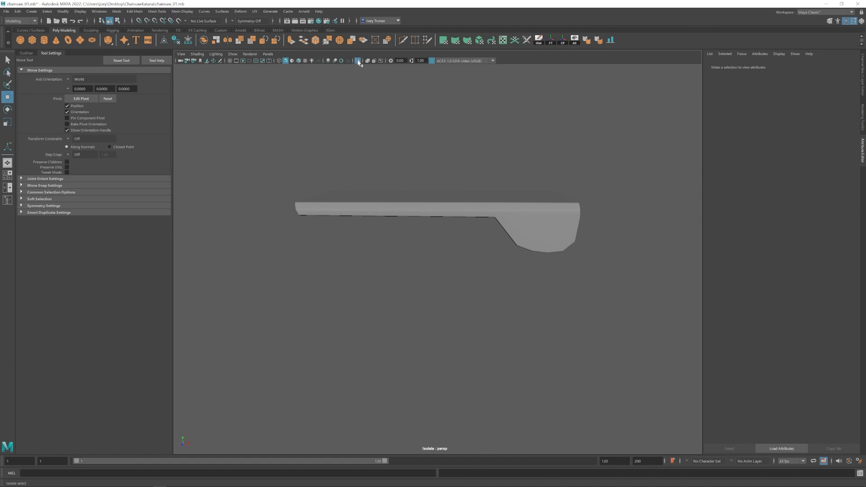
- Show the full model again and examine the parts around the engine's small gear pair
click(359, 62)
scroll(407, 252, down, 8)
alt+drag(419, 266, 400, 270)
scroll(507, 307, up, 8)
click(508, 229)
scroll(510, 261, down, 8)
click(290, 128)
mouse_move(357, 247)
alt+mouse_down()
mouse_move(421, 267)
mouse_move(361, 251)
alt+mouse_up()
click(458, 267)
click(462, 312)
click(420, 244)
alt+drag(462, 312, 490, 266)
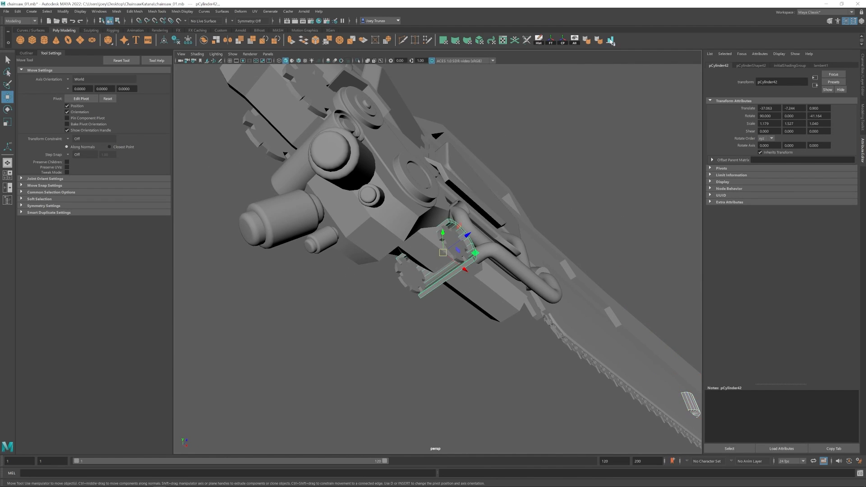
- Scale the cylinder between the two small gears to 0.567, 1.702, 0.567
click(454, 262)
key(e)
drag(464, 257, 581, 257)
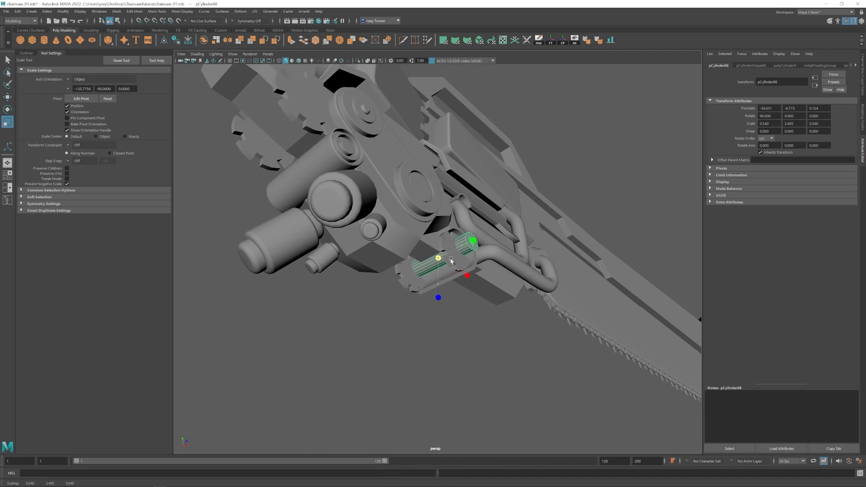
drag(470, 248, 470, 226)
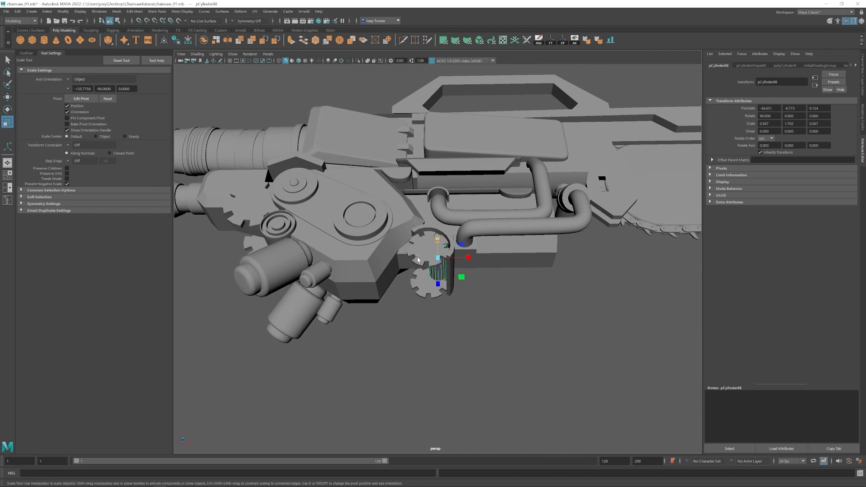
- Select the toothed gear at the engine's grip side, frame it and isolate it
key(w)
alt+drag(418, 260, 453, 249)
alt+drag(465, 298, 506, 303)
click(489, 311)
scroll(478, 314, down, 5)
click(447, 237)
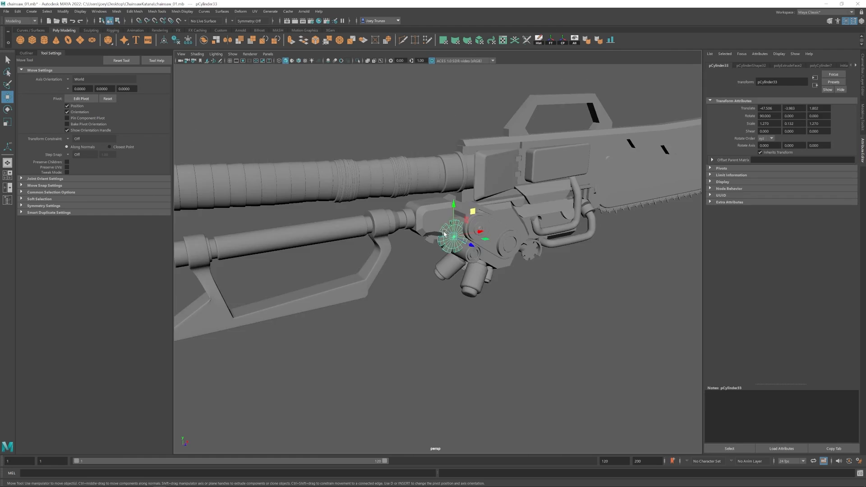
key(f)
click(358, 61)
- Select the toothed gear's outline edges around its teeth on both faces and bevel them
alt+shift+drag(449, 278, 438, 314)
key(ctrl+F10)
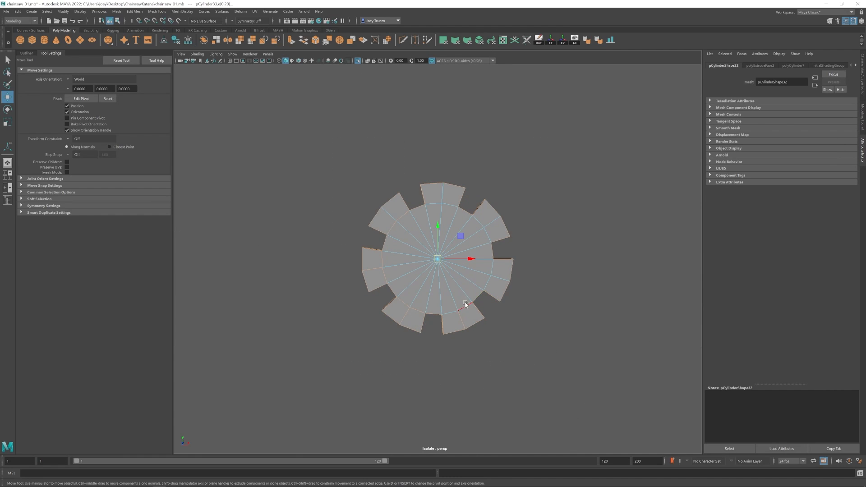
alt+drag(425, 281, 480, 242)
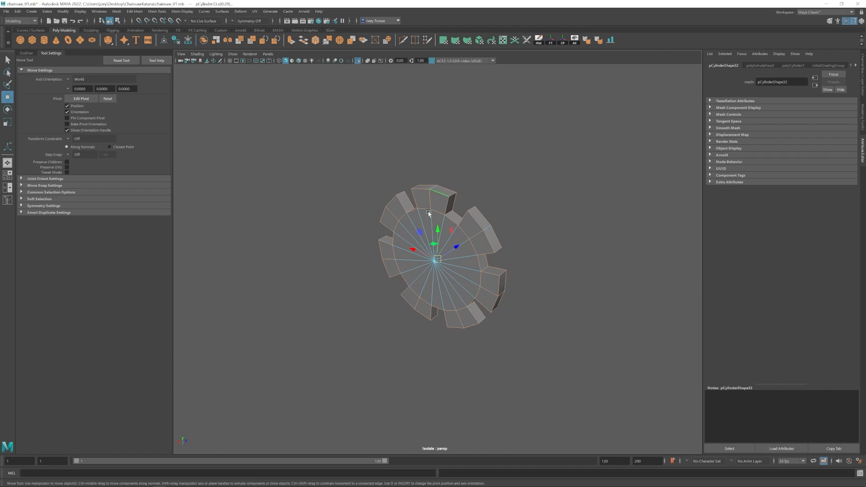
alt+drag(429, 214, 478, 308)
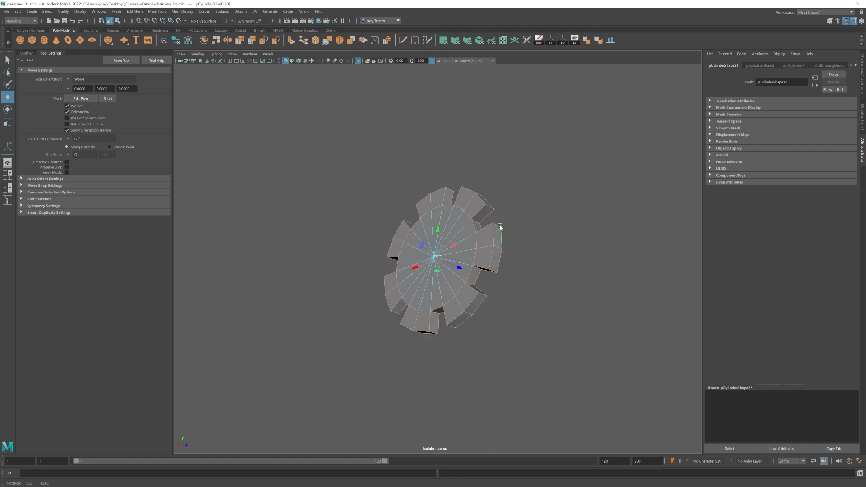
alt+drag(500, 226, 498, 262)
ctrl+click(467, 236)
ctrl+click(434, 206)
alt+drag(417, 237, 465, 242)
ctrl+click(396, 222)
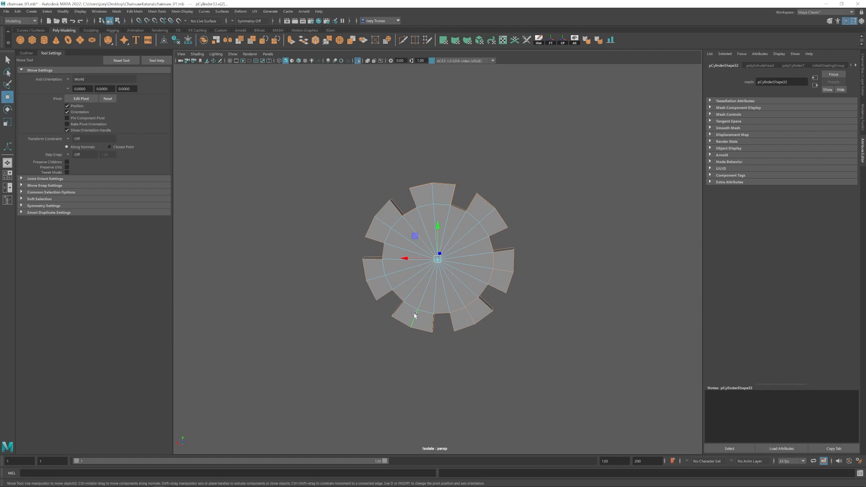
click(135, 12)
click(139, 35)
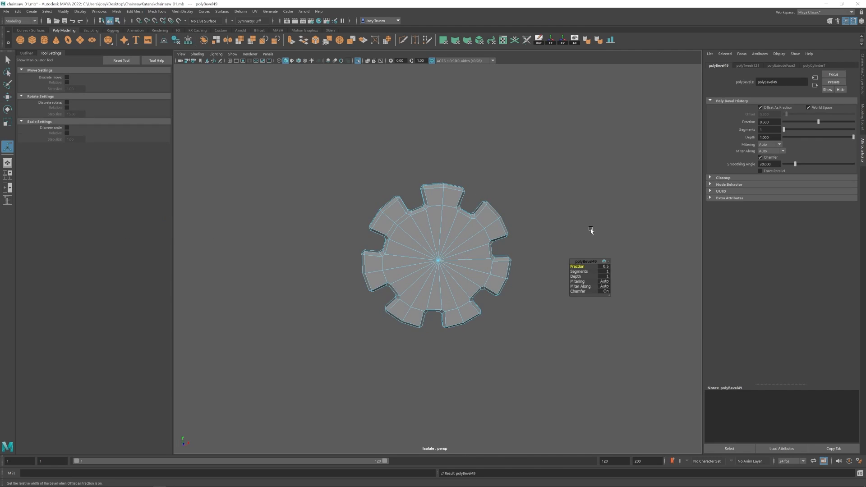
- Return to object mode, show the full model and set the gear's bevel to 2 segments with a fraction of about 0.1
click(522, 189)
scroll(522, 189, down, 2)
alt+drag(469, 253, 445, 268)
click(445, 264)
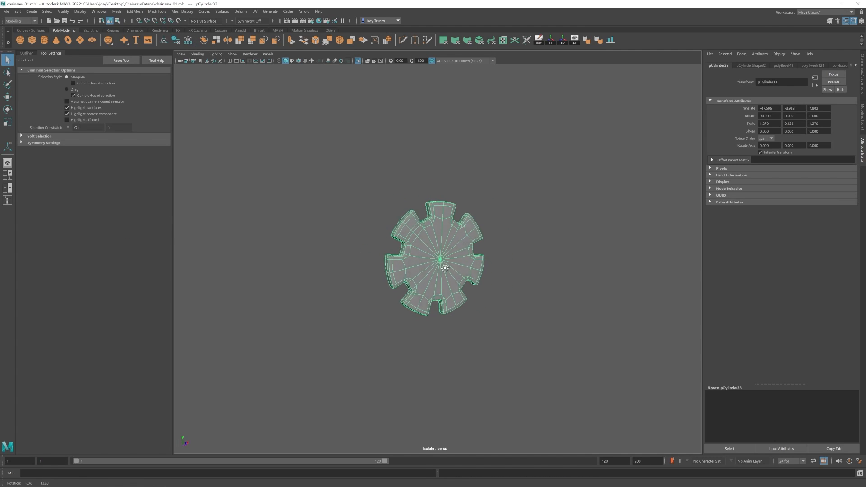
click(359, 60)
click(785, 66)
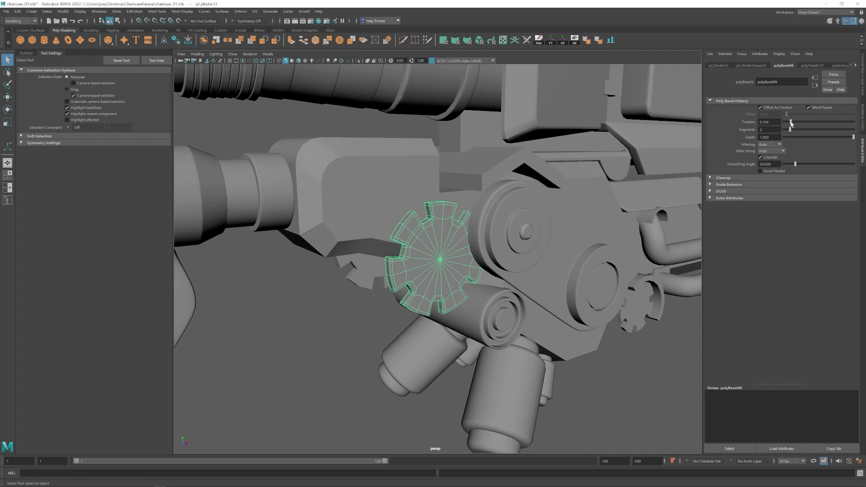
drag(791, 124, 790, 124)
- Place a small cylinder at the toothed gear's centre as its axle and delete the cylinder's outer cap
click(632, 361)
alt+right_drag(546, 244, 468, 262)
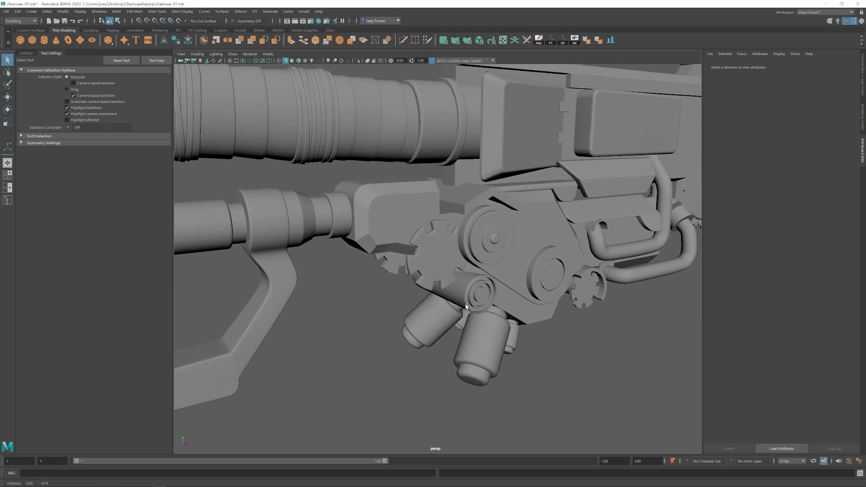
click(442, 282)
key(e)
mouse_move(445, 262)
alt+mouse_down()
mouse_move(459, 267)
mouse_move(438, 259)
alt+mouse_up()
key(w)
key(r)
key(w)
right_drag(457, 237, 424, 237)
alt+drag(424, 239, 451, 245)
drag(453, 243, 453, 220)
key(Delete)
scroll(453, 220, up, 2)
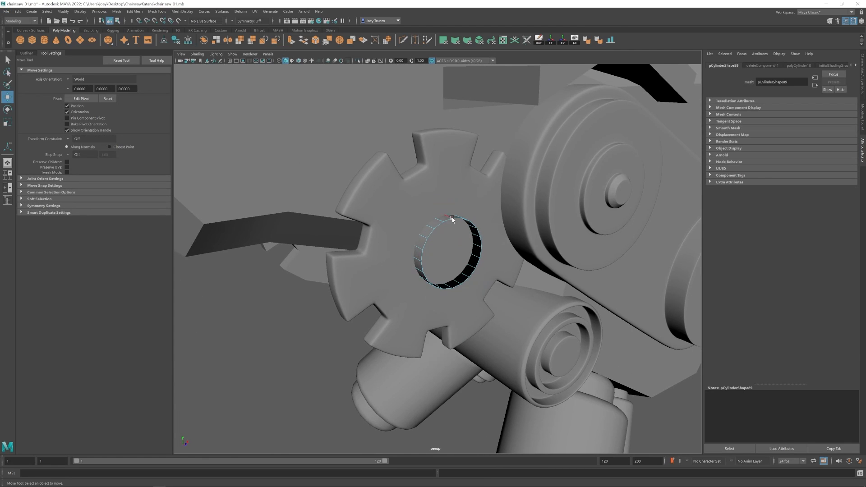
- Extrude the axle's open rim inward into a stepped cap with a small centre knob and merge it to the centre
shift+drag(472, 263, 474, 266)
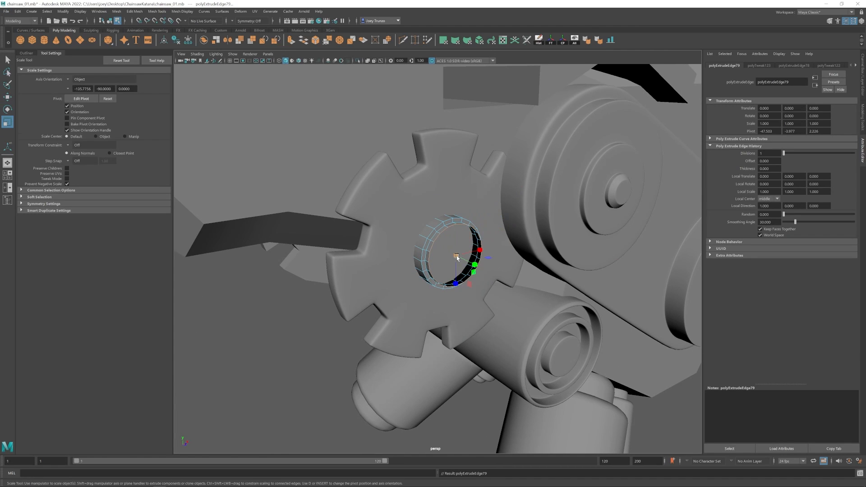
click(340, 39)
key(q)
double_click(454, 256)
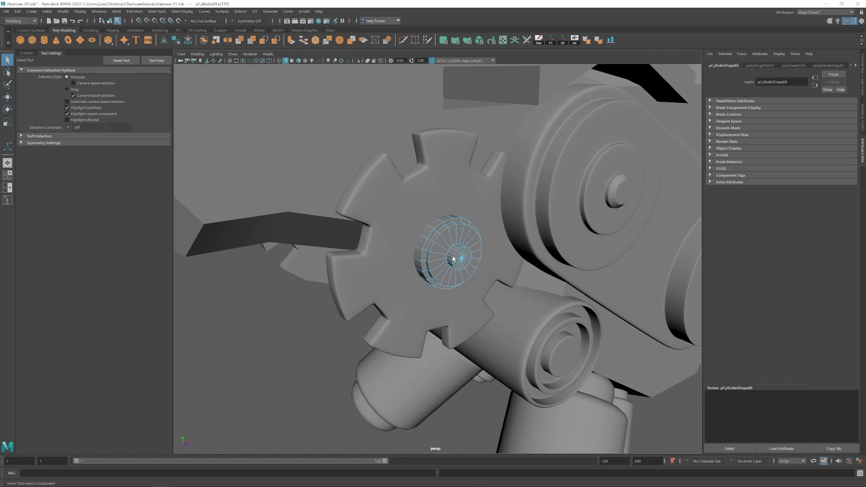
- Bevel the edges of the axle's centre knob and repeat the bevel on its outer rim edges
click(134, 11)
click(134, 35)
click(445, 243)
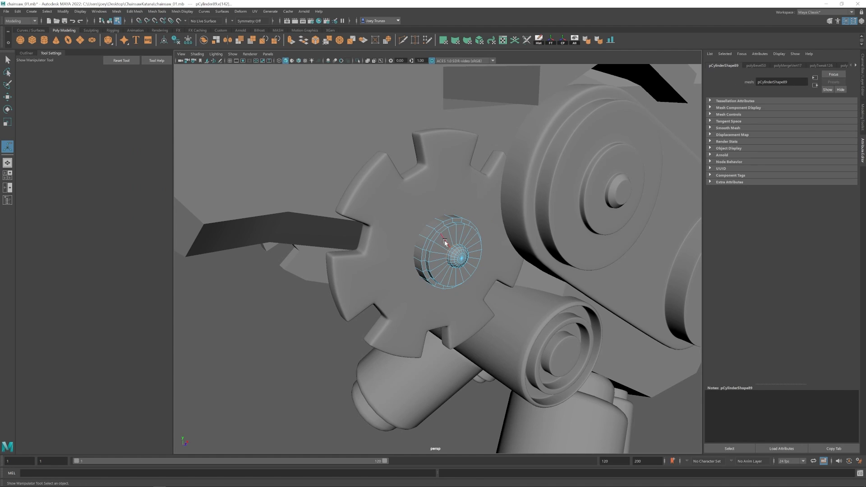
key(g)
- Return the axle to object mode, adjust its scale slightly, deselect it and save the scene
key(w)
right_drag(469, 248, 502, 220)
alt+drag(503, 220, 528, 226)
key(r)
drag(478, 256, 469, 255)
click(357, 193)
key(ctrl+s)
scroll(388, 313, down, 8)
alt+drag(389, 313, 469, 312)
scroll(469, 311, up, 6)
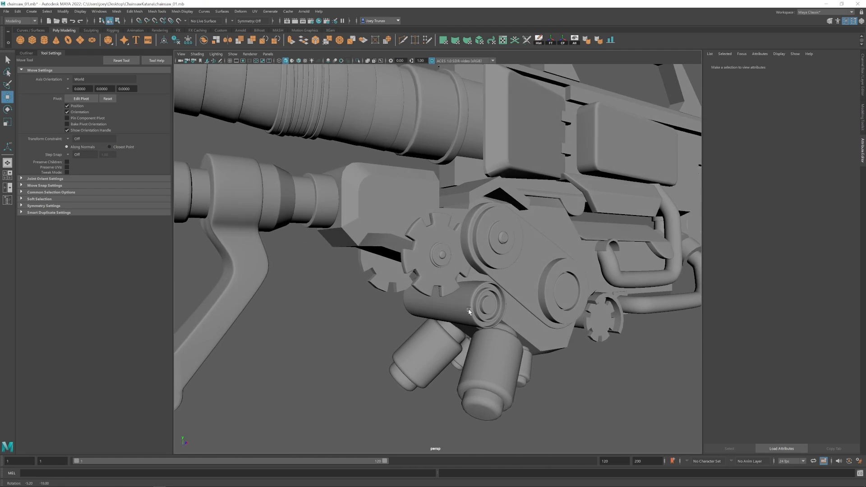
- Align the axle to the toothed gear at mid position, adjust its placement and save the scene
scroll(475, 299, down, 3)
click(437, 257)
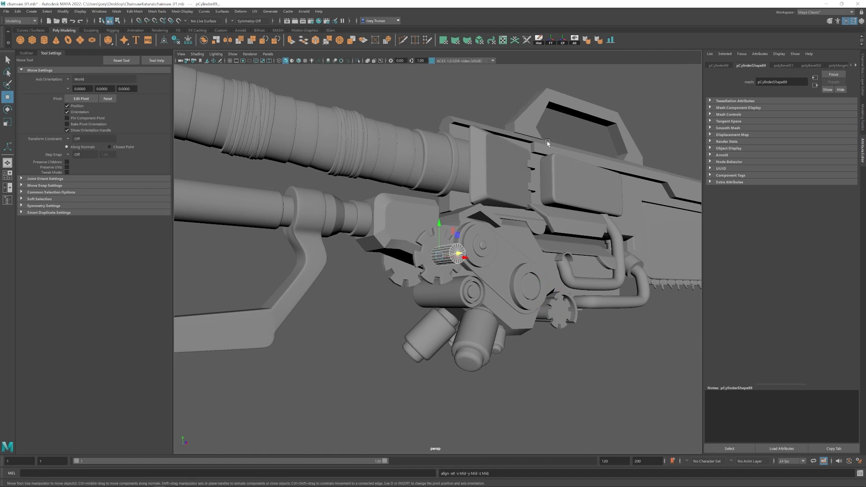
click(465, 258)
alt+drag(402, 302, 451, 302)
click(397, 307)
scroll(438, 303, down, 5)
key(ctrl+s)
- Add a polygon cube at the side cover above the engine and stretch it into a wide block
scroll(451, 302, up, 6)
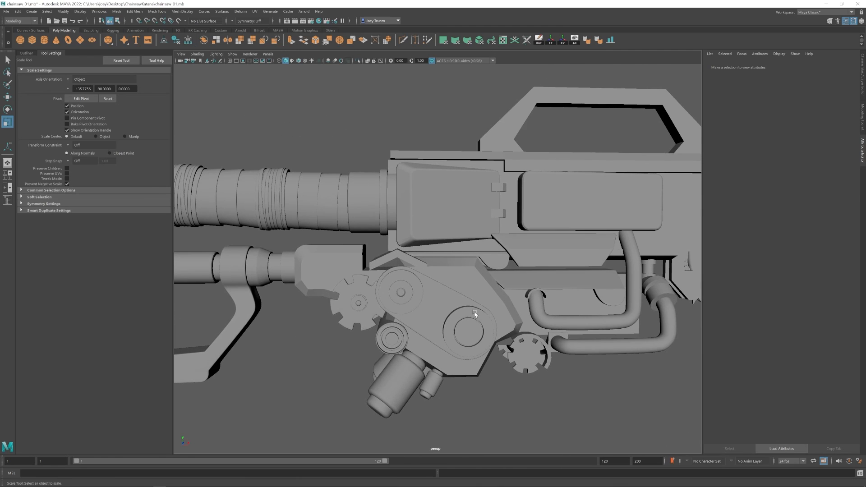
click(32, 40)
scroll(458, 203, up, 3)
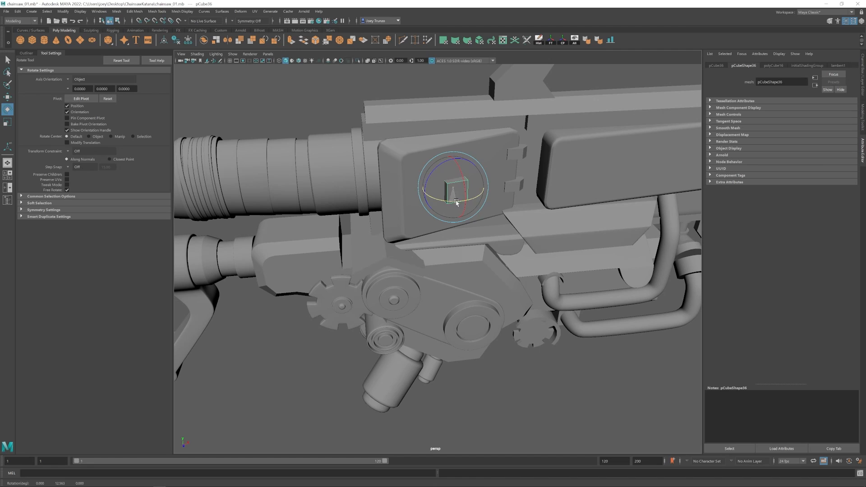
key(w)
alt+drag(457, 203, 447, 182)
drag(457, 216, 457, 213)
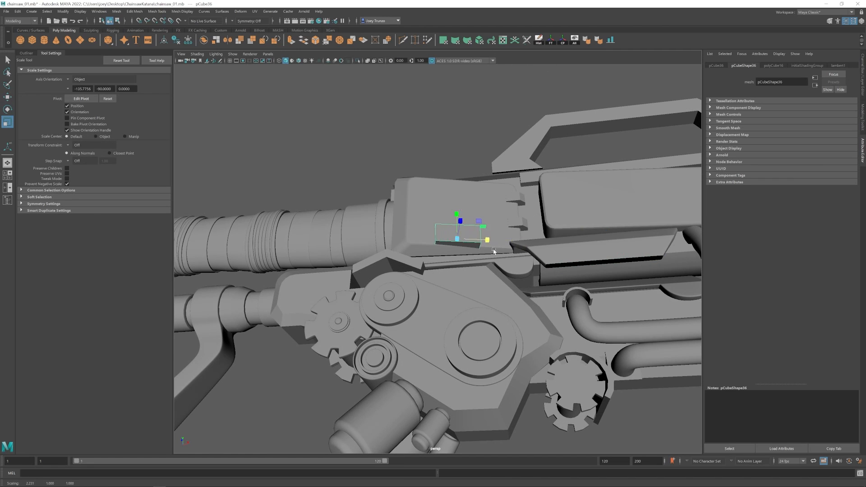
key(e)
alt+drag(493, 251, 461, 221)
- Move the block onto the lower grip-side part of the side cover
key(w)
alt+drag(464, 222, 489, 253)
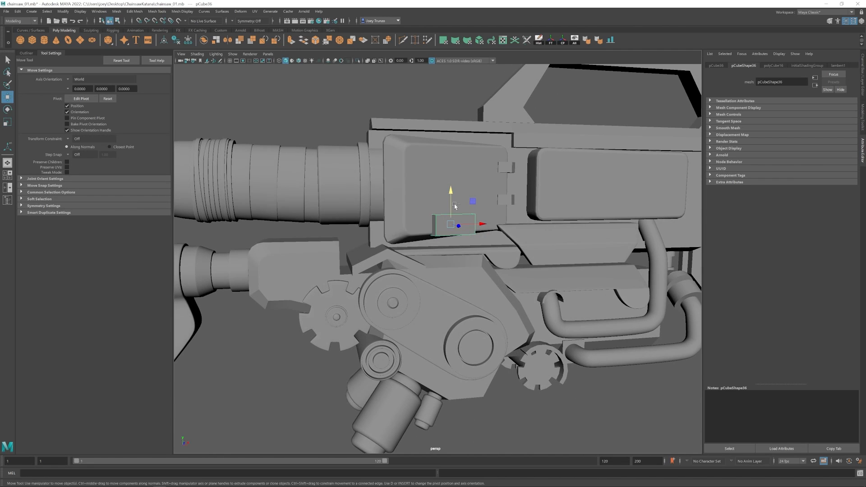
alt+drag(455, 206, 458, 225)
alt+right_drag(457, 224, 483, 223)
alt+middle_drag(483, 222, 470, 253)
drag(476, 245, 447, 245)
mouse_move(448, 245)
alt+mouse_down()
mouse_move(433, 252)
mouse_move(470, 232)
mouse_move(437, 244)
alt+mouse_up()
- Select the block's top vertices and move them up to make the block taller
key(e)
right_drag(422, 252, 400, 253)
alt+drag(399, 253, 389, 249)
drag(377, 244, 470, 217)
drag(422, 198, 423, 193)
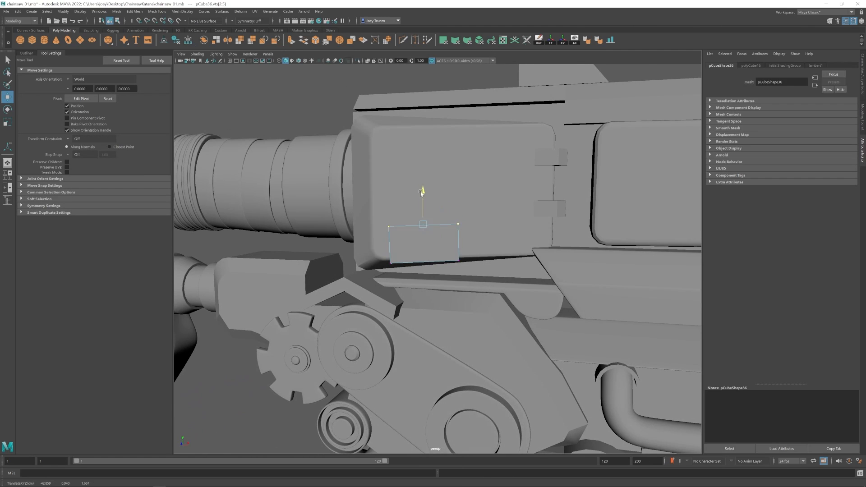
- Select all of the block's edges and bevel them
alt+drag(379, 231, 420, 264)
right_drag(420, 264, 419, 248)
alt+drag(419, 248, 399, 241)
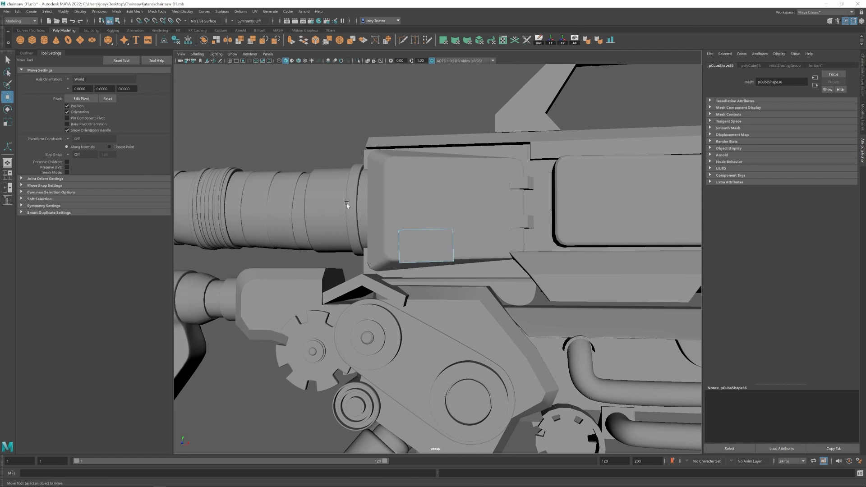
drag(348, 205, 478, 284)
click(135, 11)
click(141, 35)
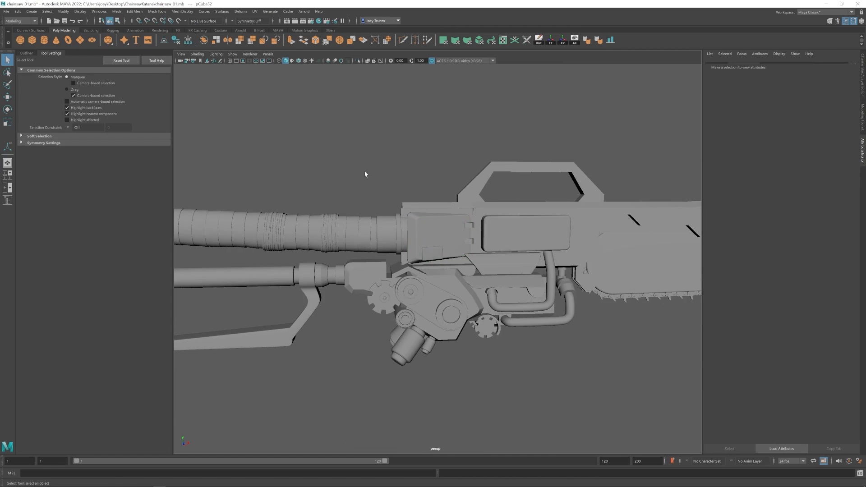
- Select the blade's upper spine piece, isolate it and frame it
alt+drag(365, 176, 457, 300)
alt+middle_drag(456, 300, 307, 293)
click(406, 218)
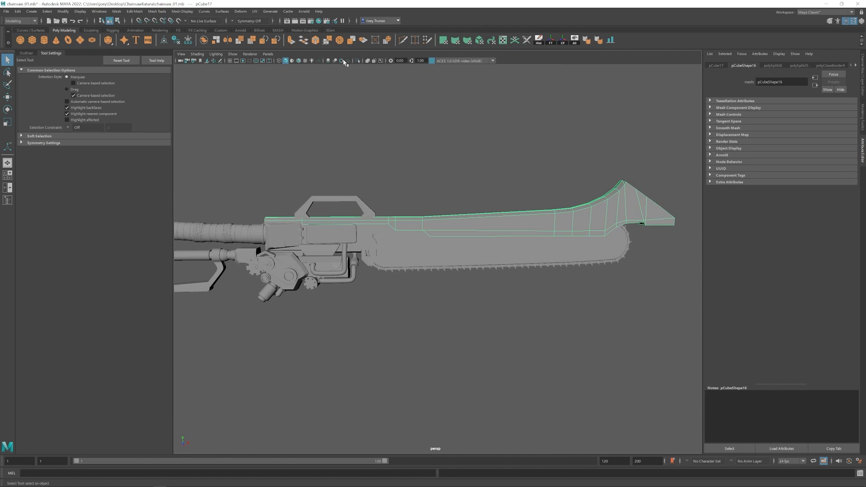
click(358, 60)
click(460, 251)
click(508, 228)
alt+drag(460, 251, 623, 244)
key(f)
key(w)
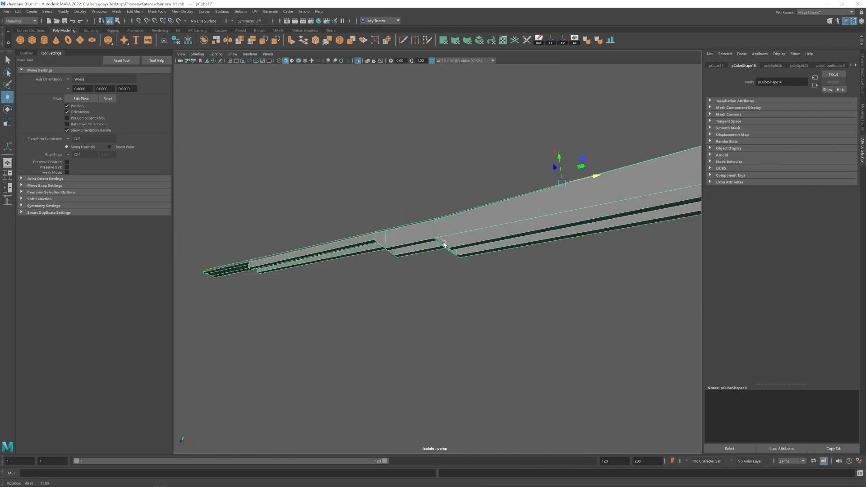
- Select the spine piece's outline edges along its stepped underside
alt+middle_drag(623, 244, 430, 285)
scroll(429, 285, down, 3)
right_drag(429, 284, 429, 253)
double_click(429, 253)
shift+click(469, 258)
alt+drag(469, 258, 519, 265)
alt+drag(488, 221, 442, 138)
alt+drag(493, 244, 492, 198)
scroll(493, 197, up, 5)
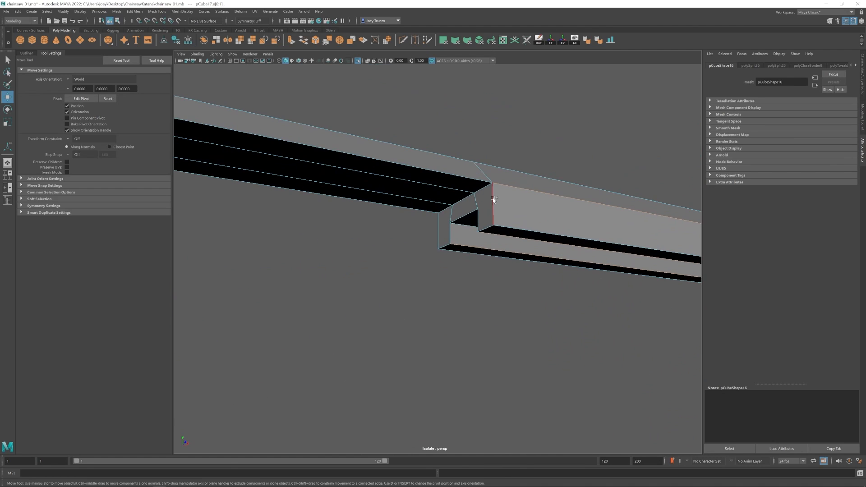
alt+drag(524, 266, 511, 245)
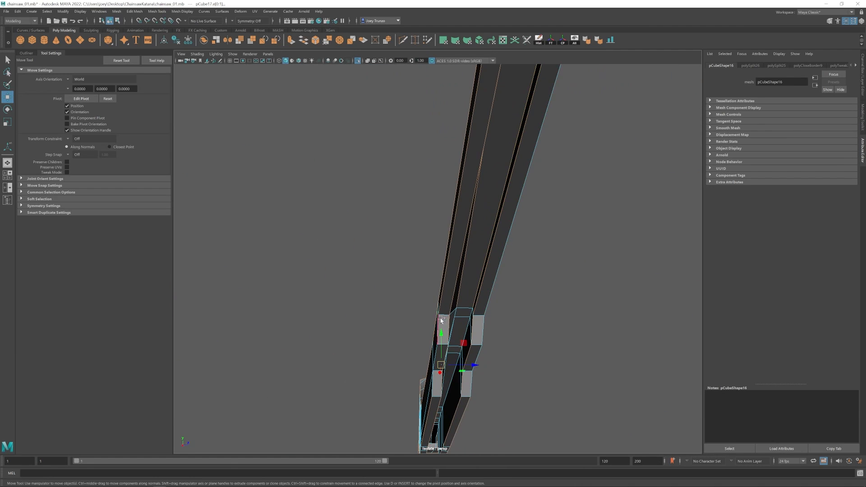
alt+drag(441, 318, 445, 215)
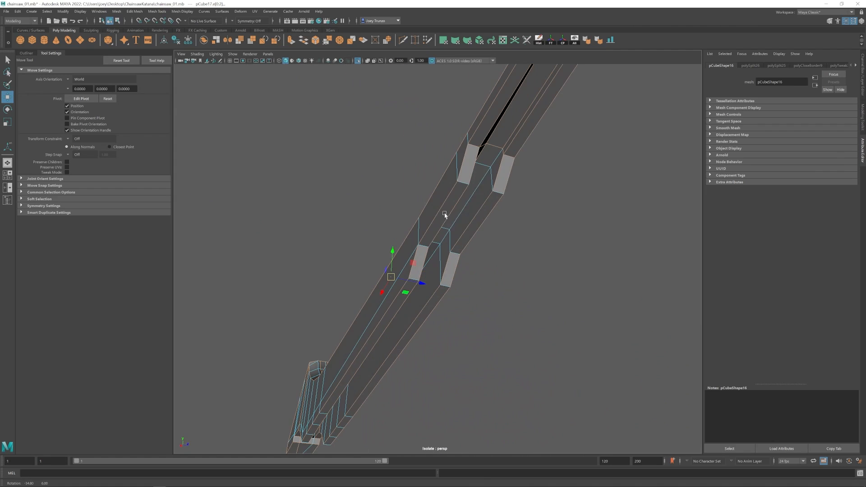
alt+drag(448, 257, 441, 216)
- Cut new edges into the spine piece and bridge the edge pairs around the underside opening near the tip
key(ctrl+shift+x)
key(w)
click(490, 265)
click(489, 249)
key(g)
click(441, 217)
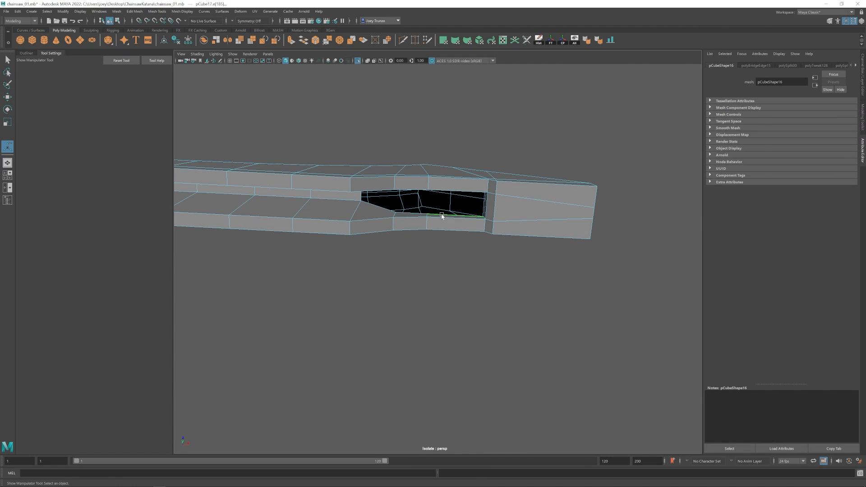
key(g)
click(387, 208)
key(g)
key(w)
- Select the spine piece's outline edges along the underside, steps, tip and top, bevel them and return to object mode
alt+drag(387, 207, 414, 211)
click(413, 211)
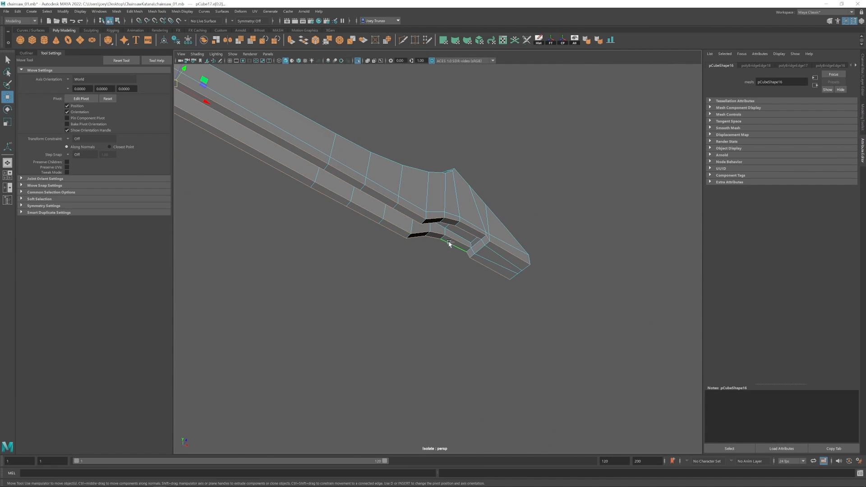
alt+drag(449, 244, 437, 307)
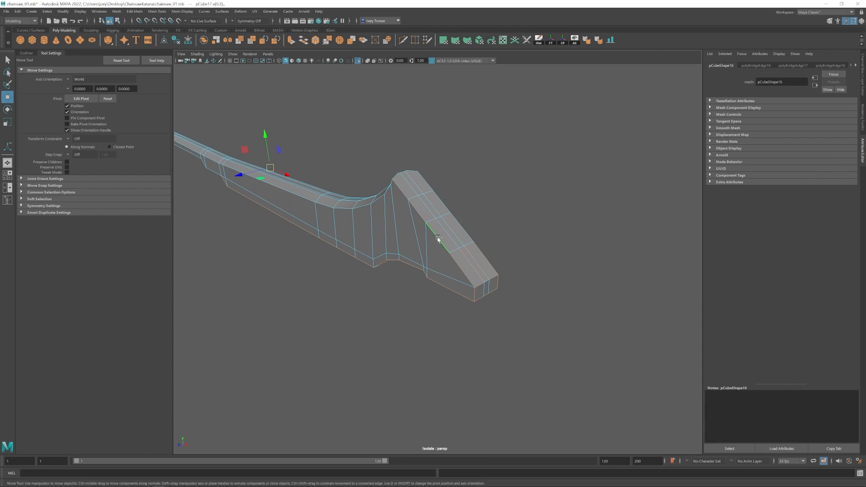
alt+drag(438, 239, 437, 267)
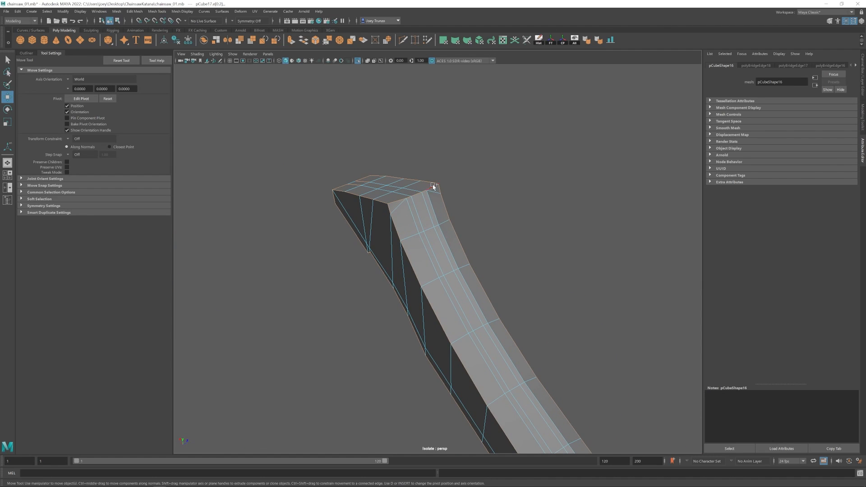
alt+drag(434, 187, 411, 310)
alt+drag(398, 195, 634, 283)
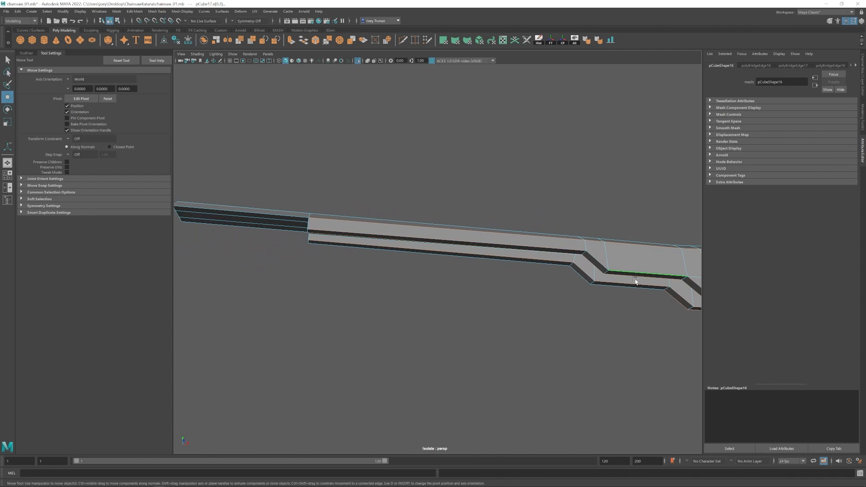
alt+middle_drag(634, 282, 561, 256)
alt+right_drag(513, 214, 331, 234)
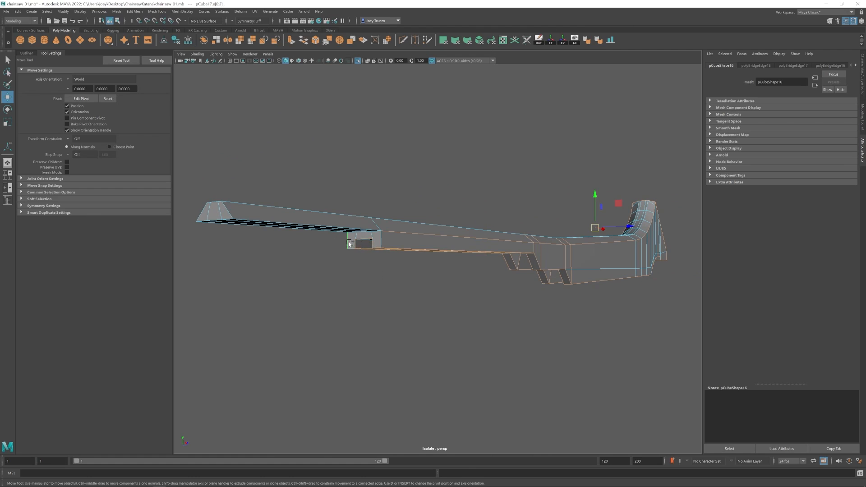
alt+drag(398, 220, 475, 258)
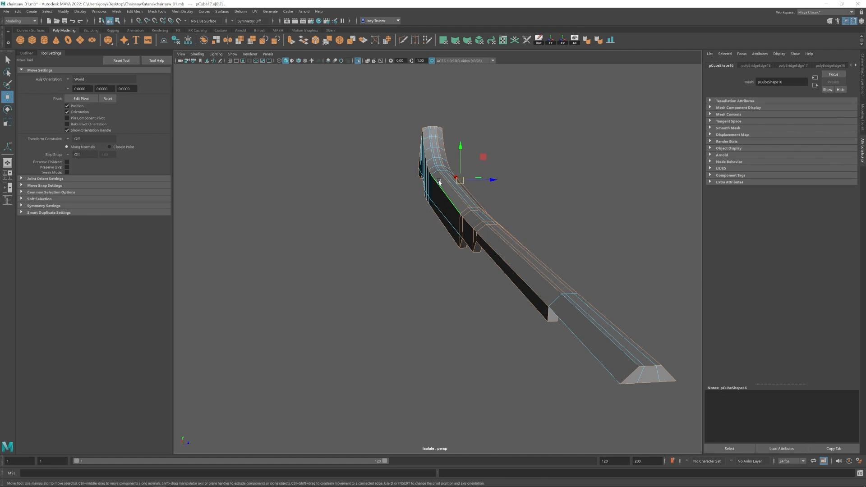
alt+drag(439, 182, 476, 256)
alt+drag(501, 295, 357, 201)
alt+drag(466, 242, 411, 217)
alt+drag(383, 125, 334, 240)
key(ctrl+b)
alt+drag(430, 259, 483, 255)
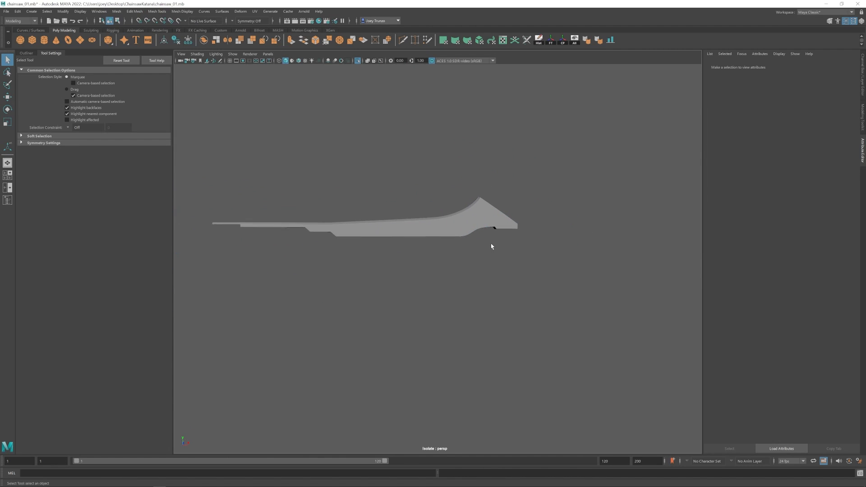
- Show the whole model again and move the spine piece's underside vertices near the tip to follow the chain's rounded end
click(358, 61)
alt+drag(420, 253, 430, 248)
scroll(503, 197, up, 5)
click(502, 197)
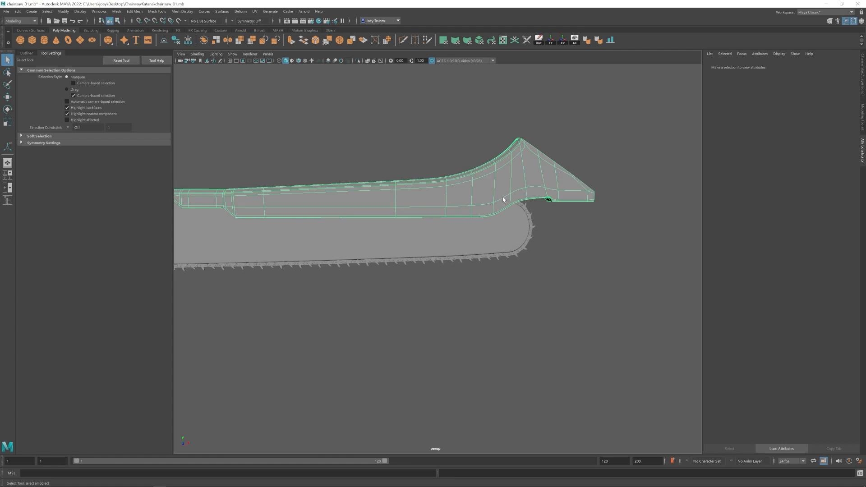
alt+middle_drag(503, 196, 367, 207)
right_drag(368, 208, 338, 207)
drag(388, 198, 414, 204)
key(w)
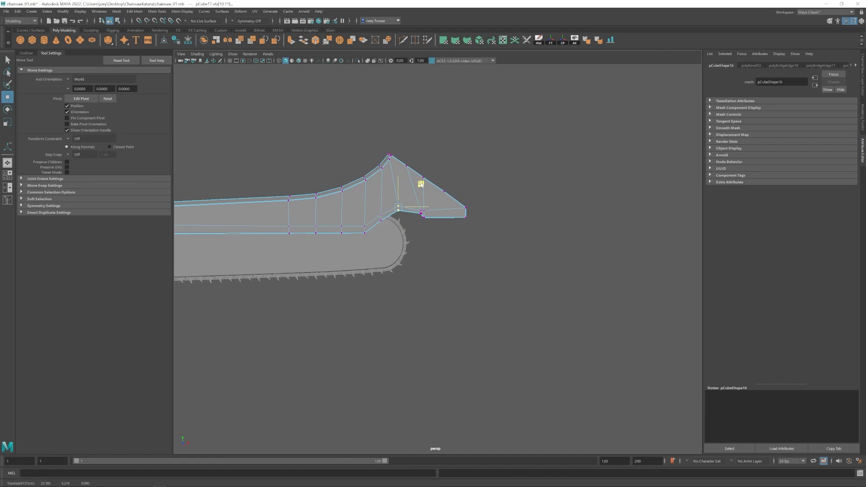
scroll(413, 228, up, 1)
alt+middle_drag(410, 192, 431, 191)
drag(432, 184, 435, 181)
alt+middle_drag(395, 214, 420, 211)
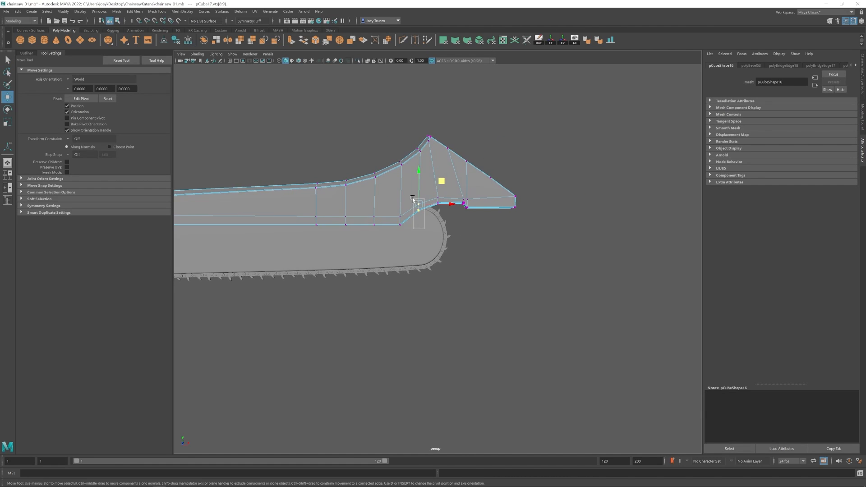
drag(436, 177, 436, 177)
- Select the spine piece's underside corner edges where it curves over the chain end, bevel them and return to object mode
right_drag(430, 197, 430, 169)
double_click(402, 199)
mouse_move(399, 215)
alt+mouse_down()
mouse_move(403, 191)
mouse_move(405, 227)
alt+mouse_up()
click(279, 61)
ctrl+drag(346, 131, 444, 207)
alt+drag(440, 204, 437, 194)
click(286, 61)
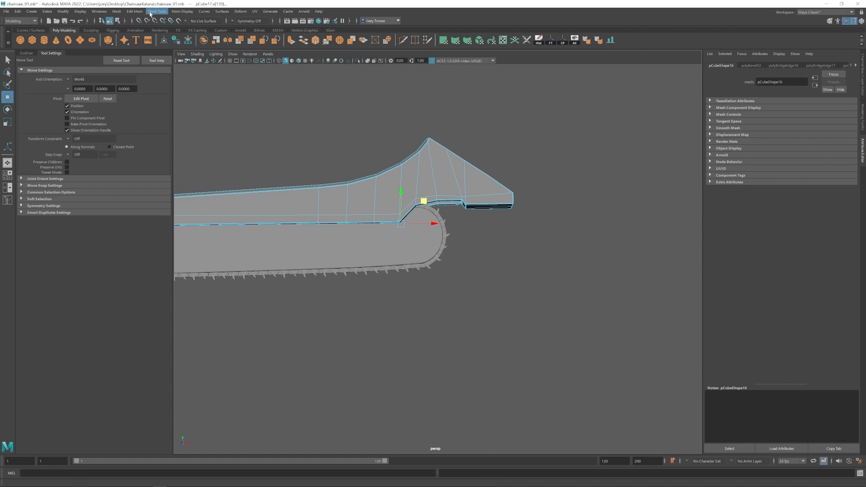
click(136, 12)
click(139, 34)
key(w)
right_drag(478, 176, 507, 145)
click(507, 146)
alt+right_drag(506, 181, 394, 257)
alt+middle_drag(394, 257, 480, 251)
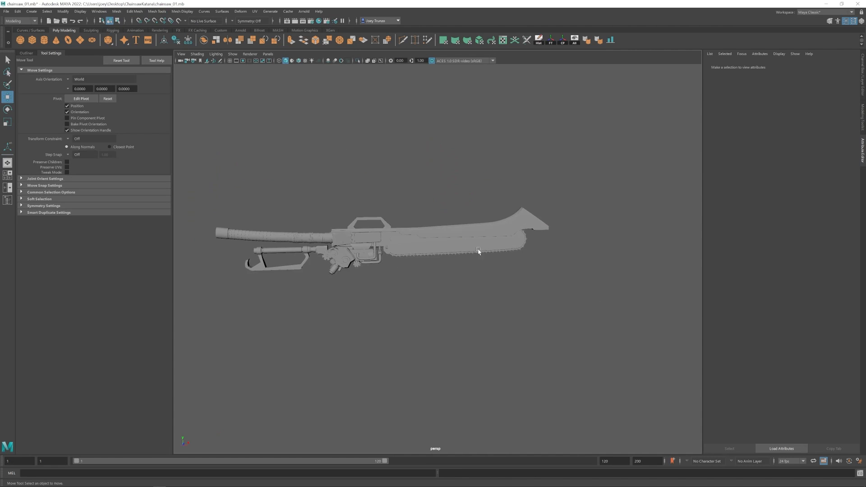
- Select the carrying handle on top of the body and insert an edge loop across its feet
alt+right_drag(480, 251, 513, 265)
alt+drag(513, 265, 482, 259)
alt+right_drag(482, 259, 507, 264)
click(419, 181)
key(f)
alt+right_drag(420, 181, 405, 230)
alt+drag(404, 230, 400, 225)
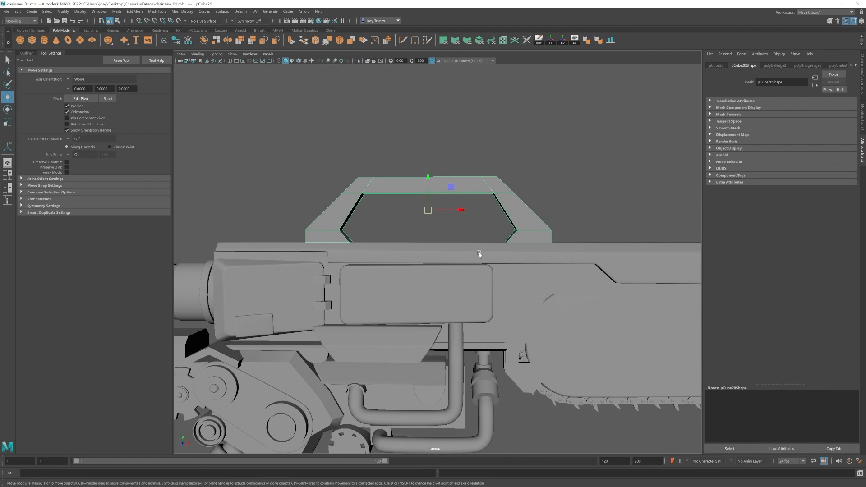
alt+middle_drag(480, 254, 460, 240)
click(158, 11)
click(167, 63)
click(495, 225)
key(w)
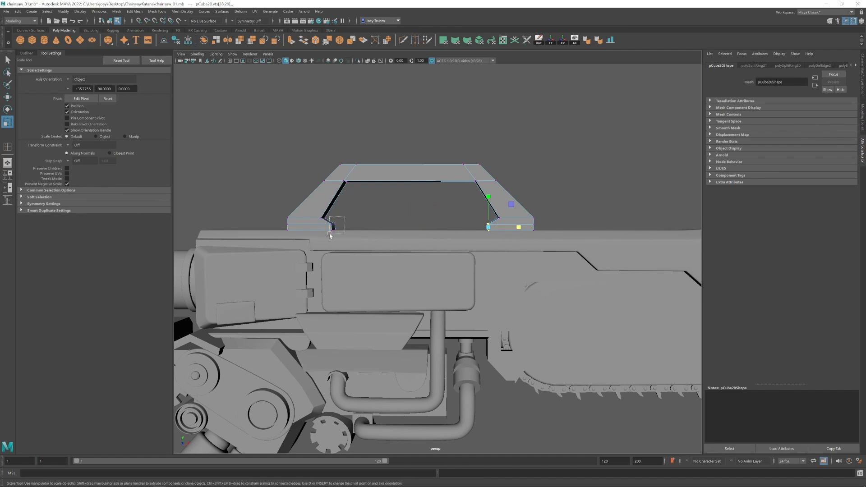
- Move and scale the handle's inner foot and bend vertices to straighten the inner sides of its legs
alt+right_drag(367, 220, 358, 217)
alt+middle_drag(358, 217, 339, 209)
drag(471, 205, 482, 217)
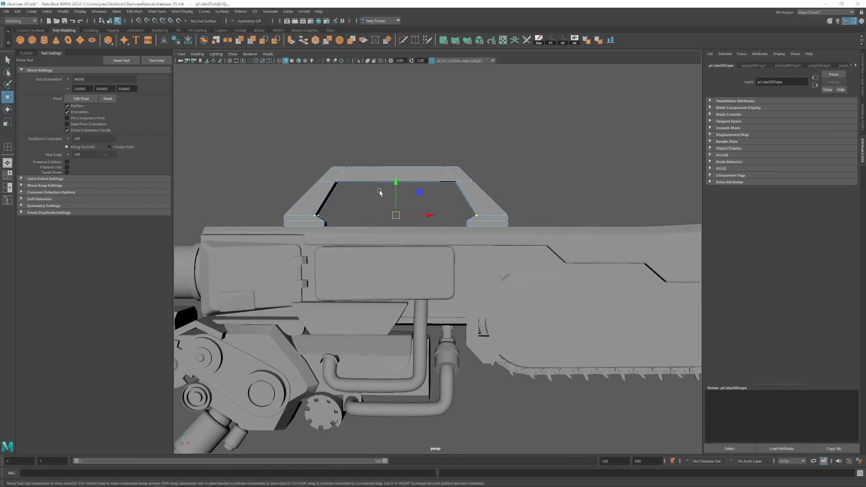
alt+right_drag(422, 204, 427, 231)
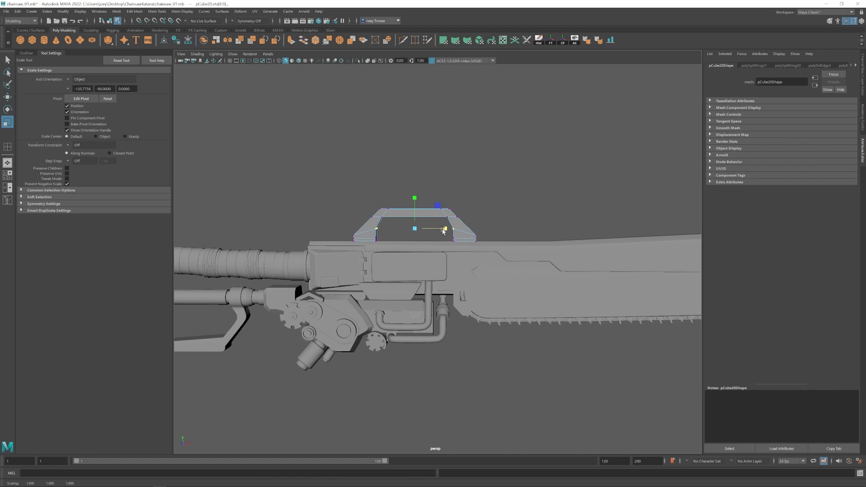
alt+middle_drag(435, 229, 433, 224)
alt+right_drag(432, 223, 415, 206)
key(Up)
- Select the handle's inner and outer outline edges on both sides and bevel them with 2 segments
alt+drag(410, 180, 437, 217)
alt+right_drag(438, 216, 439, 252)
mouse_move(438, 252)
alt+mouse_down()
mouse_move(421, 254)
mouse_move(452, 245)
alt+mouse_up()
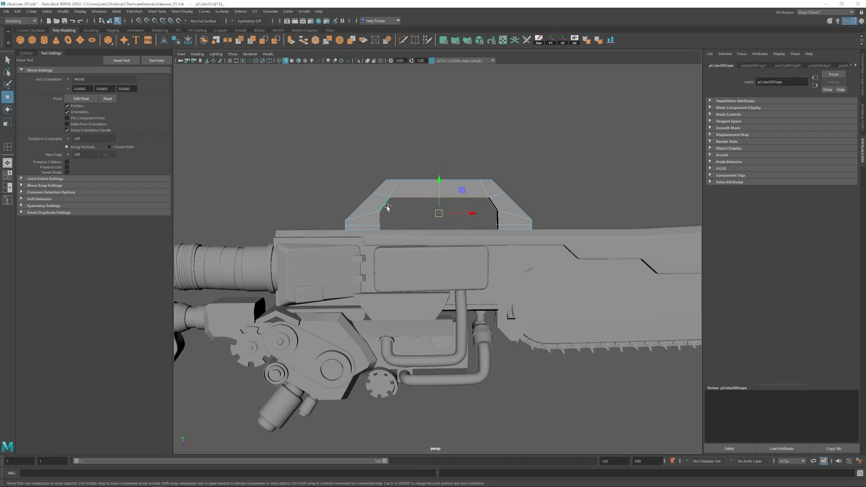
alt+drag(504, 188, 384, 215)
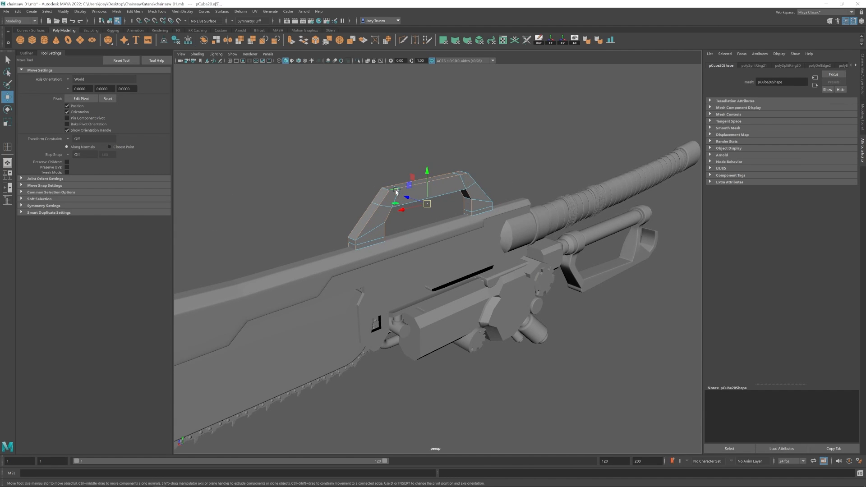
alt+drag(453, 201, 359, 238)
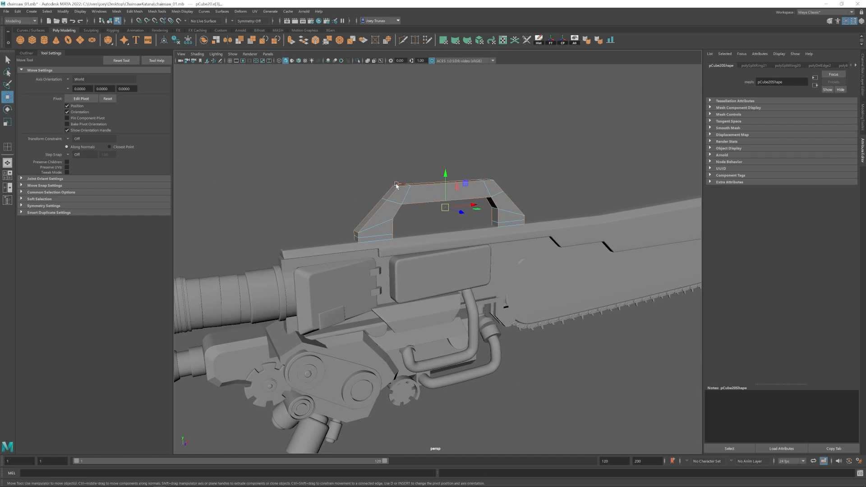
alt+drag(397, 186, 391, 185)
click(134, 12)
click(146, 34)
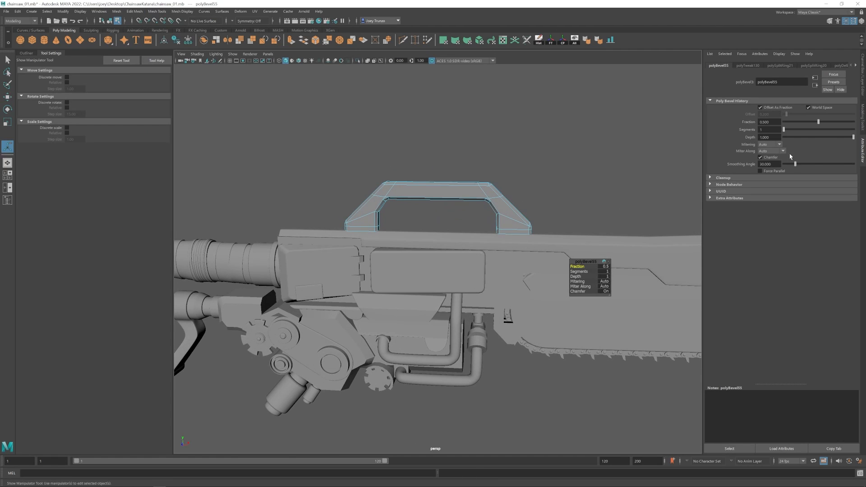
click(789, 130)
- Delete the old diagonal edges at the handle's blade-side upper corner and cut new edges between its inner and outer bevel corners
alt+drag(510, 246, 475, 219)
alt+middle_drag(475, 218, 472, 223)
alt+right_drag(472, 223, 501, 221)
alt+drag(501, 221, 484, 221)
key(w)
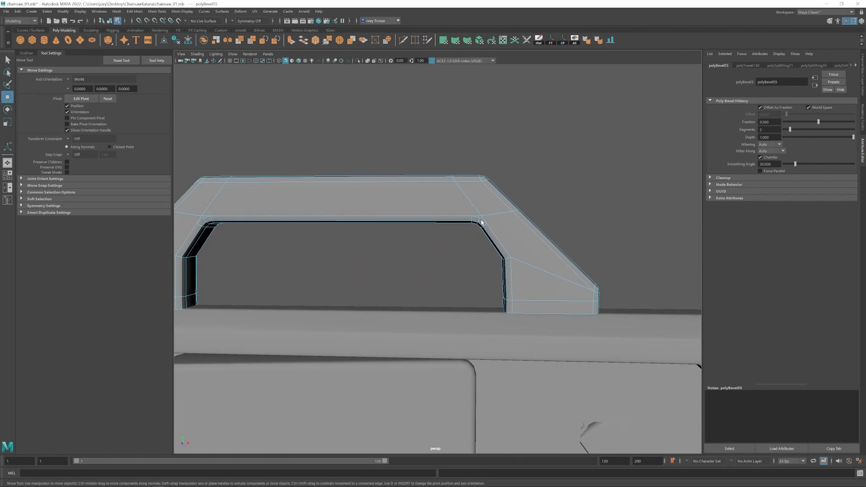
double_click(483, 218)
key(ctrl+shift+x)
click(486, 223)
click(513, 211)
key(w)
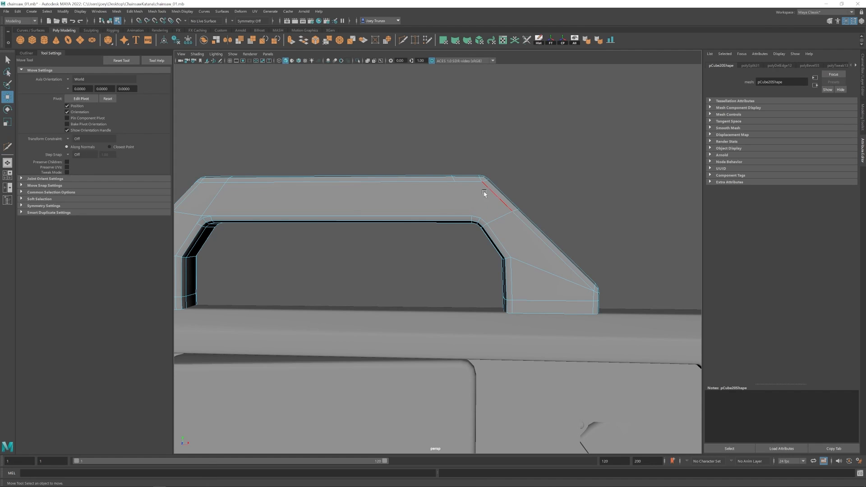
key(ctrl+shift+x)
click(481, 219)
click(472, 217)
key(w)
- Replace the diagonal edges at the handle's grip-side upper corner with new cuts between the inner and outer bevel corners
alt+middle_drag(345, 212, 521, 225)
key(ctrl+shift+x)
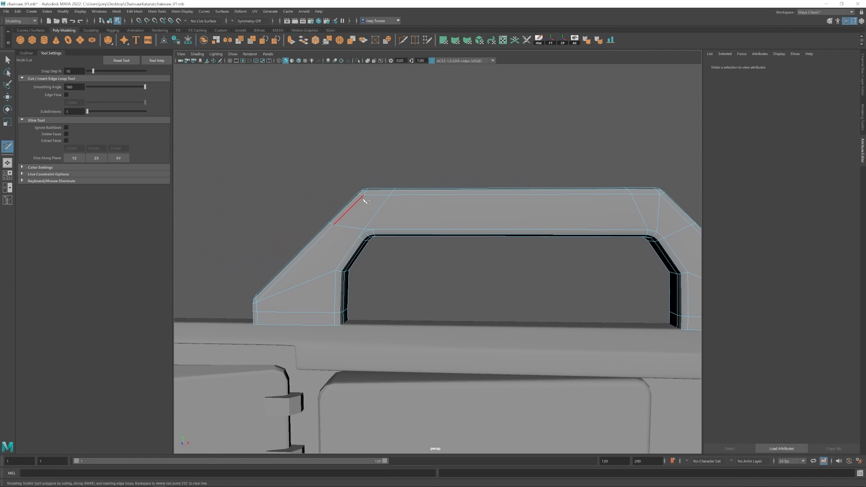
click(367, 233)
key(w)
key(ctrl+shift+x)
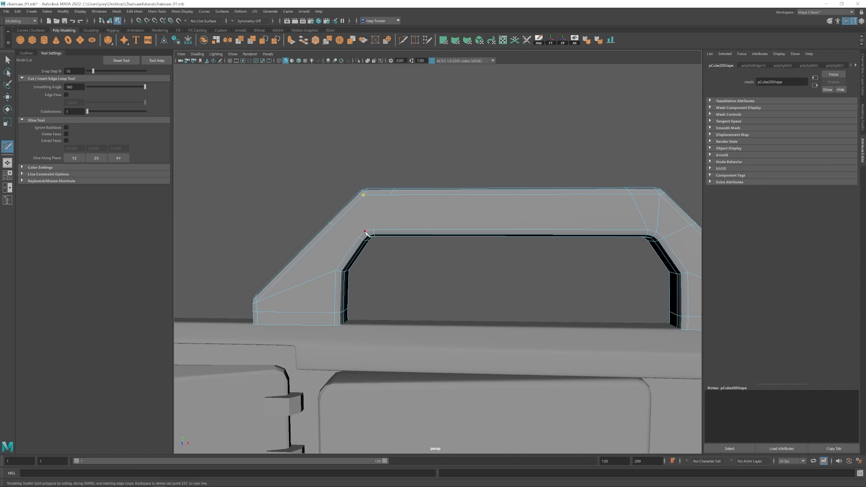
click(358, 237)
click(390, 196)
key(w)
- Delete and recut the upper corner edges on the handle's opposite face, then return to object mode
alt+drag(253, 228, 410, 246)
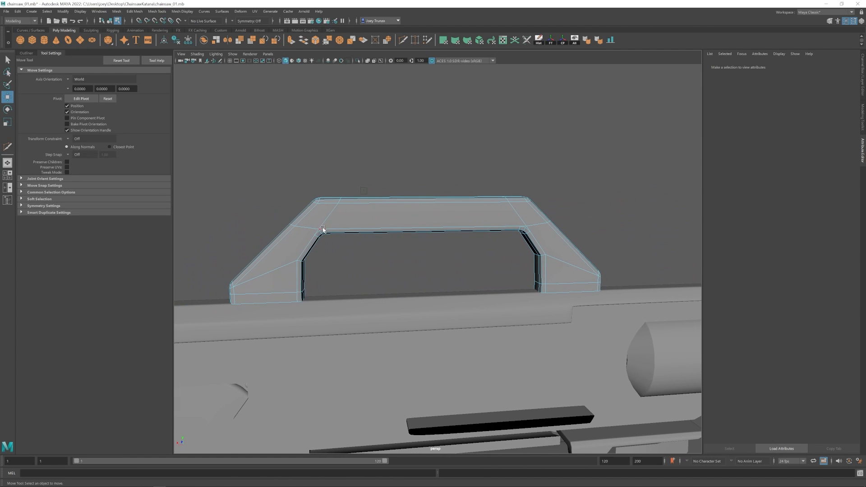
key(q)
click(325, 221)
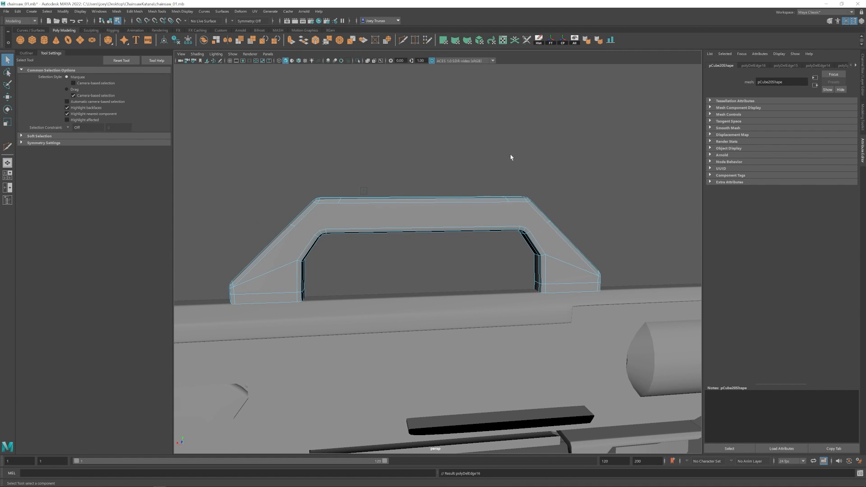
key(ctrl+shift+x)
click(319, 204)
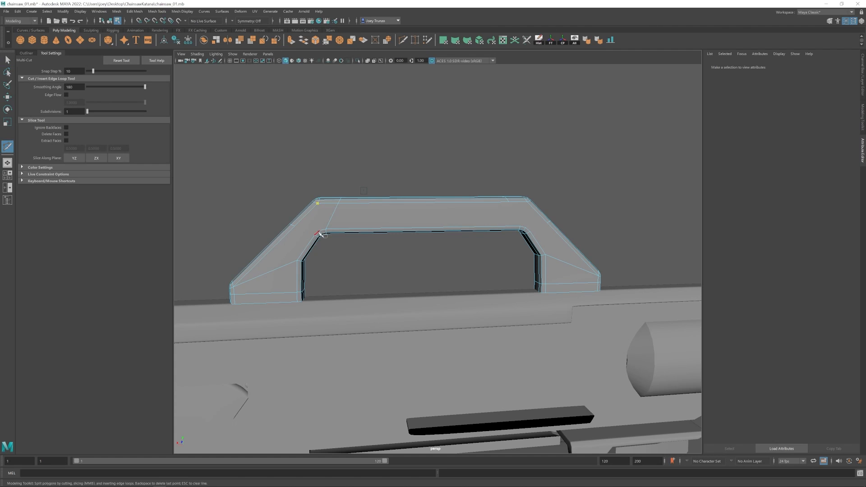
alt+drag(316, 236, 489, 225)
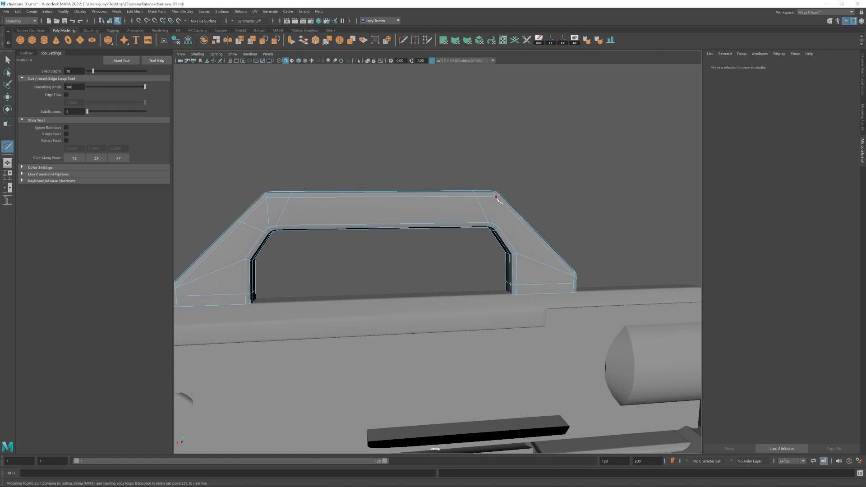
key(w)
scroll(451, 251, down, 12)
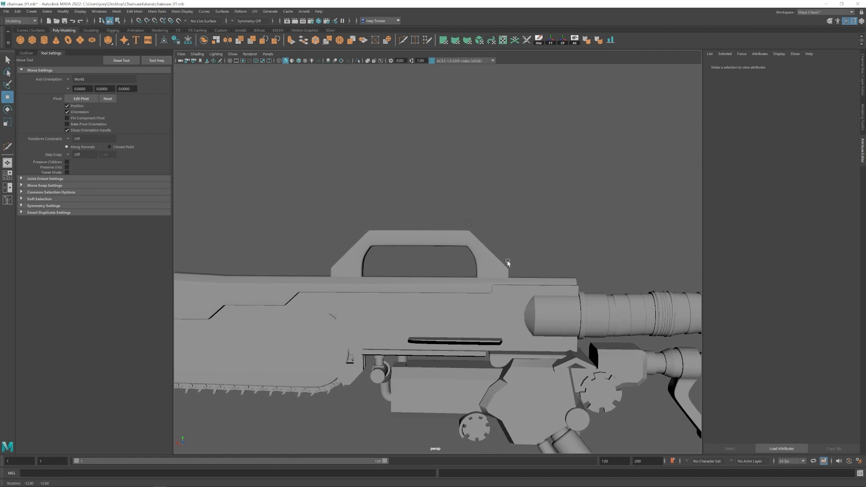
alt+middle_drag(436, 199, 469, 219)
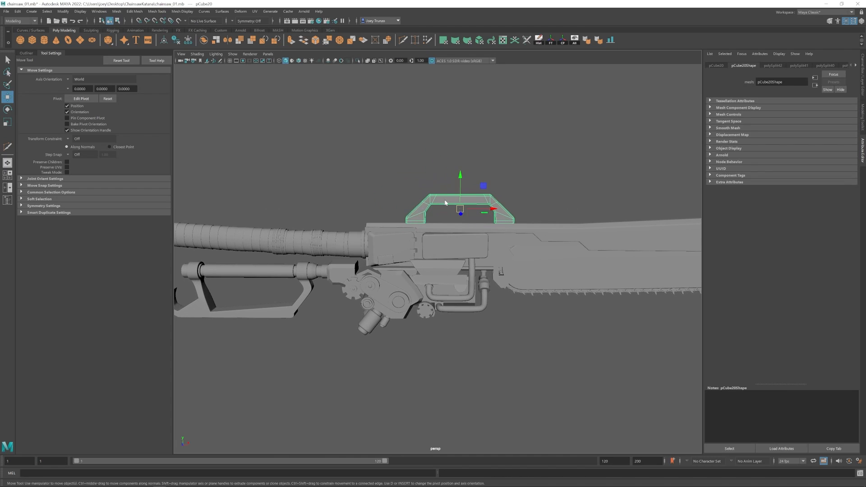
right_drag(447, 204, 409, 181)
click(557, 175)
- Examine the overall model from the side, including the grip, its lower rod and the engine pipes
alt+right_drag(557, 175, 406, 286)
alt+drag(406, 287, 472, 304)
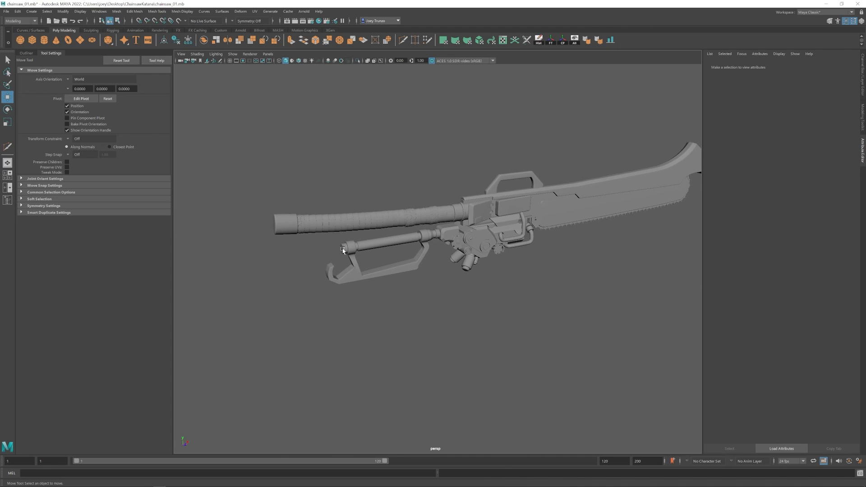
click(343, 250)
key(f)
click(325, 254)
alt+right_drag(325, 254, 421, 303)
alt+middle_drag(549, 303, 389, 275)
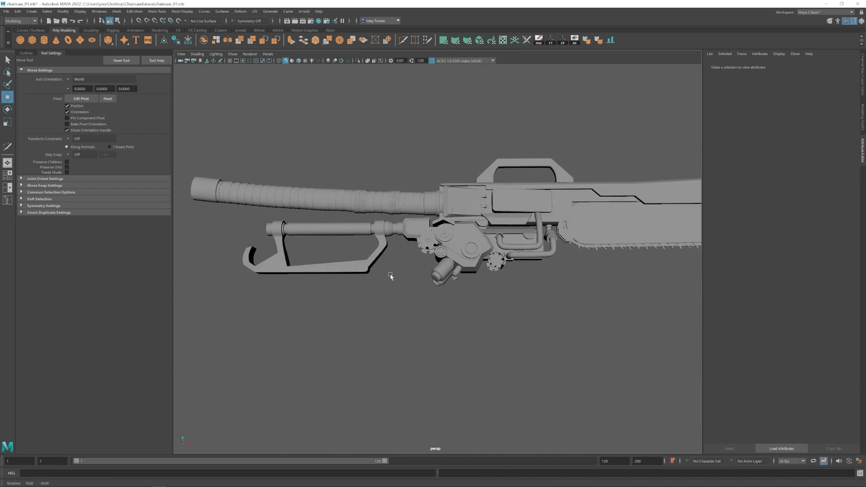
alt+drag(388, 275, 412, 286)
alt+right_drag(412, 286, 586, 311)
alt+middle_drag(587, 311, 400, 315)
alt+drag(400, 315, 396, 287)
alt+middle_drag(396, 287, 447, 357)
- Select the large collar on the lower engine pipe and bevel its rim edges with a reduced fraction
click(440, 271)
key(f)
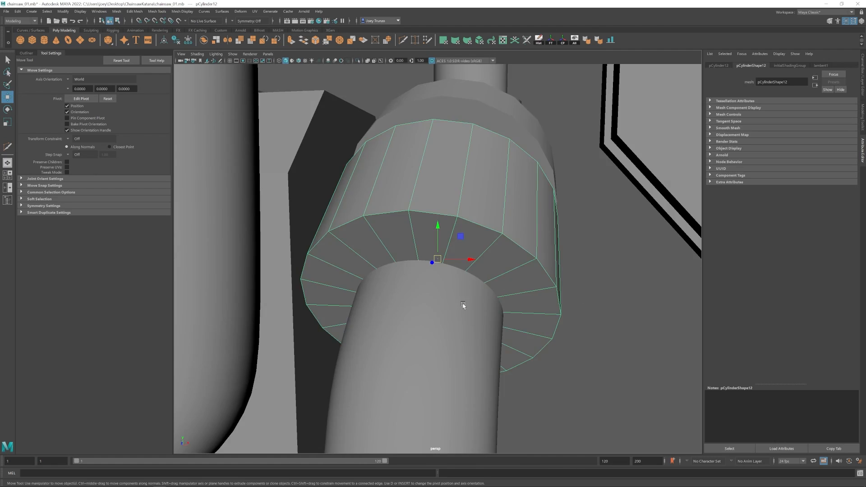
alt+right_drag(462, 305, 457, 241)
shift+double_click(437, 240)
click(134, 12)
click(139, 34)
drag(822, 122, 792, 122)
- Bevel the rim of the narrower ring beside the large collar with fraction 0.168 and 2 segments
alt+right_drag(519, 225, 452, 181)
double_click(451, 204)
key(ctrl+b)
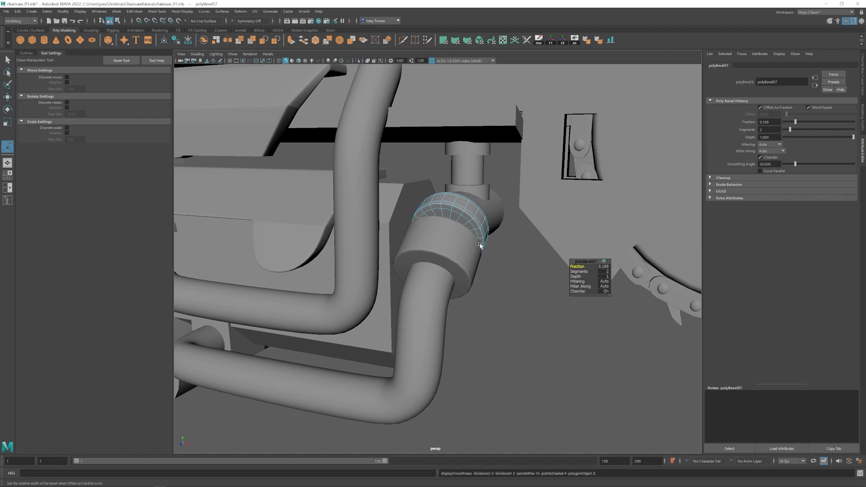
key(q)
- Select the lower pipe's end edge loop at the large collar and extrude it
click(447, 257)
alt+right_drag(447, 258, 430, 316)
click(418, 290)
key(w)
mouse_move(429, 315)
alt+mouse_down()
mouse_move(419, 291)
mouse_move(480, 231)
mouse_move(446, 267)
mouse_move(407, 262)
mouse_move(455, 289)
alt+mouse_up()
double_click(419, 289)
key(4)
key(5)
mouse_move(456, 289)
shift+mouse_down()
mouse_move(459, 298)
mouse_move(430, 282)
shift+mouse_up()
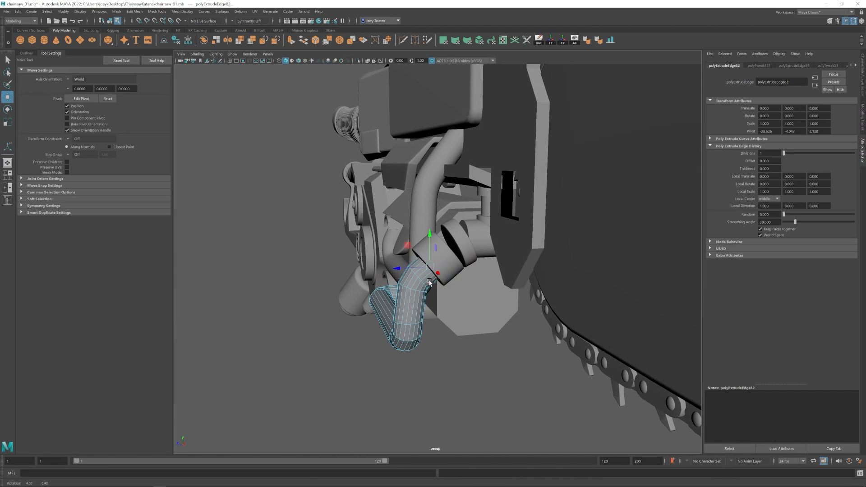
- Position and scale the extruded pipe end through the collar and extrude it again into the connector cylinder
mouse_move(436, 223)
alt+mouse_down()
mouse_move(463, 252)
mouse_move(412, 242)
mouse_move(439, 211)
mouse_move(477, 238)
mouse_move(443, 231)
mouse_move(444, 220)
mouse_move(424, 225)
mouse_move(446, 219)
alt+mouse_up()
click(463, 252)
key(r)
click(440, 210)
key(r)
click(442, 231)
click(445, 220)
key(w)
key(ctrl+e)
key(w)
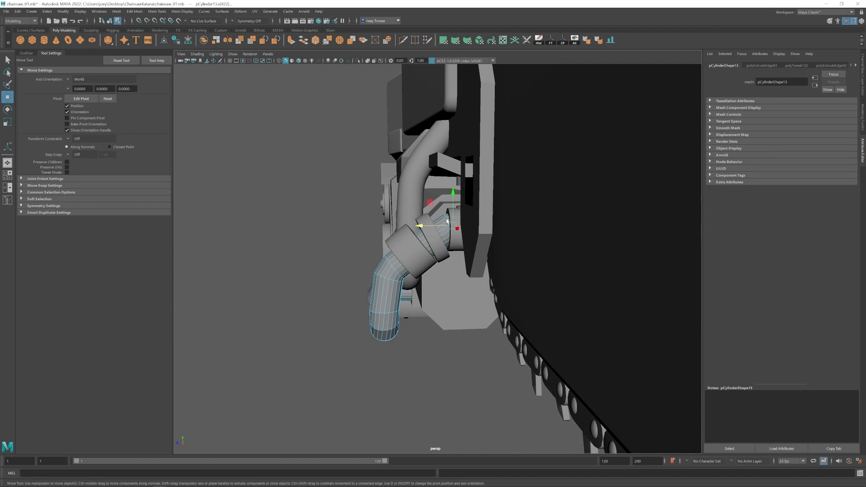
- Bevel the edge loop at the bend of the pipe extension and return to object mode
click(134, 11)
click(136, 36)
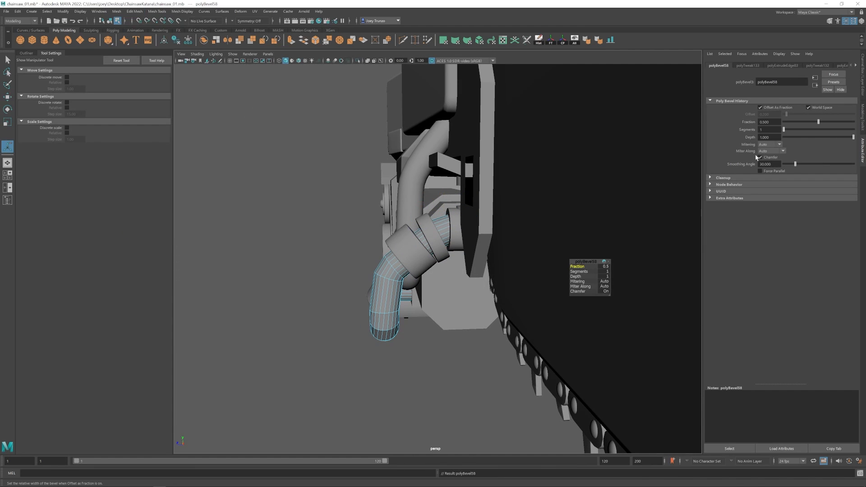
alt+drag(392, 289, 456, 276)
key(w)
right_drag(461, 243, 493, 215)
click(497, 285)
- Bevel the end rims of the short connector cylinder behind the collar with fraction 0.094 and 2 segments
alt+drag(487, 280, 410, 280)
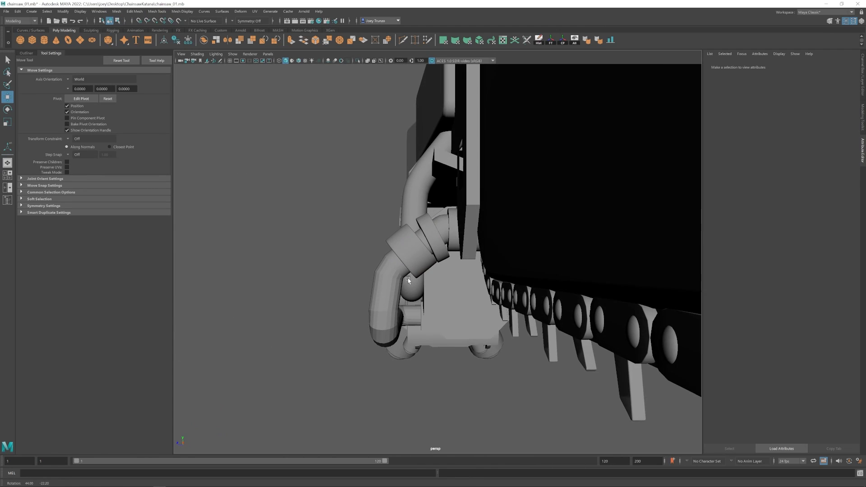
click(411, 248)
key(e)
mouse_move(426, 232)
alt+mouse_down()
mouse_move(428, 218)
mouse_move(440, 239)
alt+mouse_up()
click(454, 219)
key(r)
key(w)
double_click(425, 233)
alt+drag(515, 232, 476, 231)
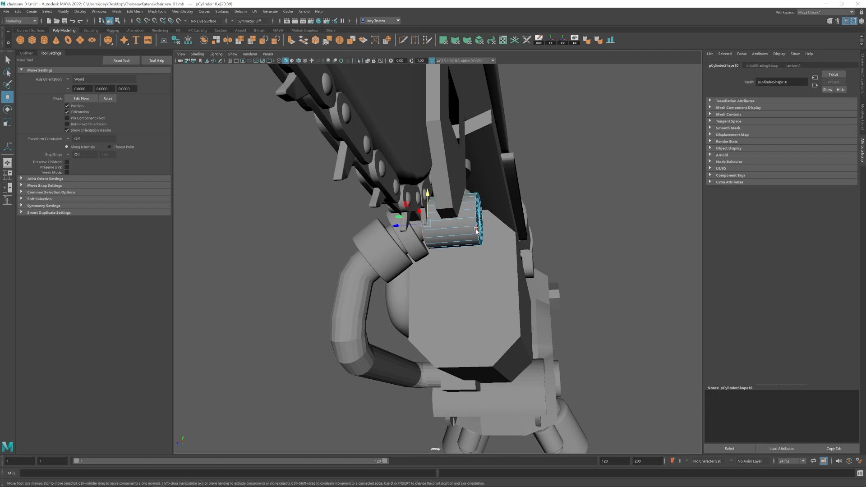
key(ctrl+b)
alt+drag(320, 245, 388, 233)
click(539, 356)
- Bevel the upper rim of the small ring at the base of the vertical pipe with a reduced fraction
alt+right_drag(539, 356, 422, 338)
alt+drag(422, 337, 479, 308)
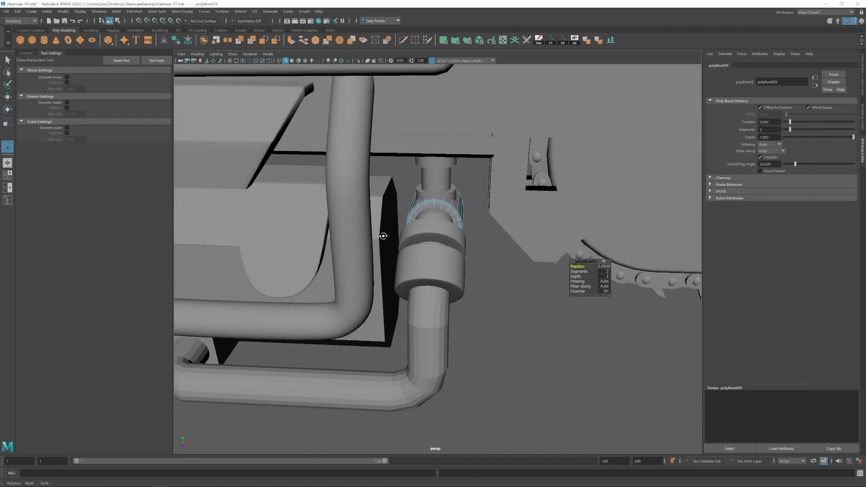
alt+right_drag(449, 227, 482, 245)
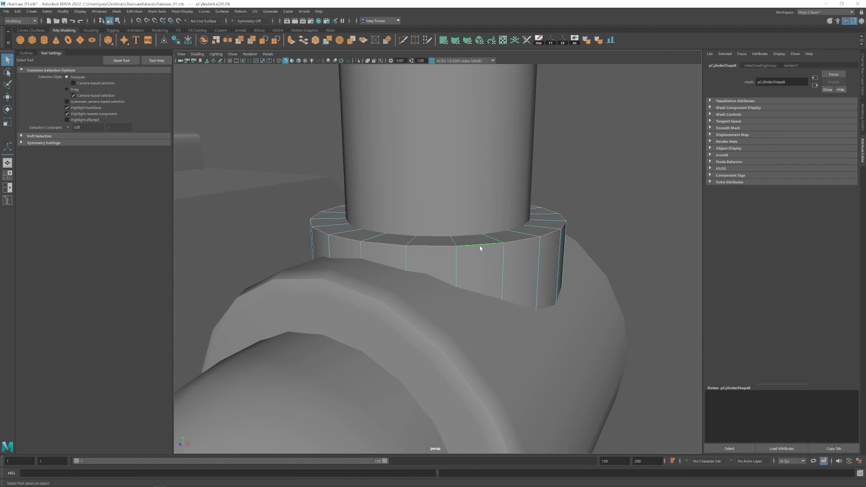
double_click(481, 247)
key(ctrl+b)
drag(818, 122, 790, 122)
- Bevel the rim of the flange at the upper end of the vertical pipe
alt+right_drag(452, 225, 327, 189)
click(431, 165)
key(w)
right_drag(432, 165, 432, 146)
key(ctrl+b)
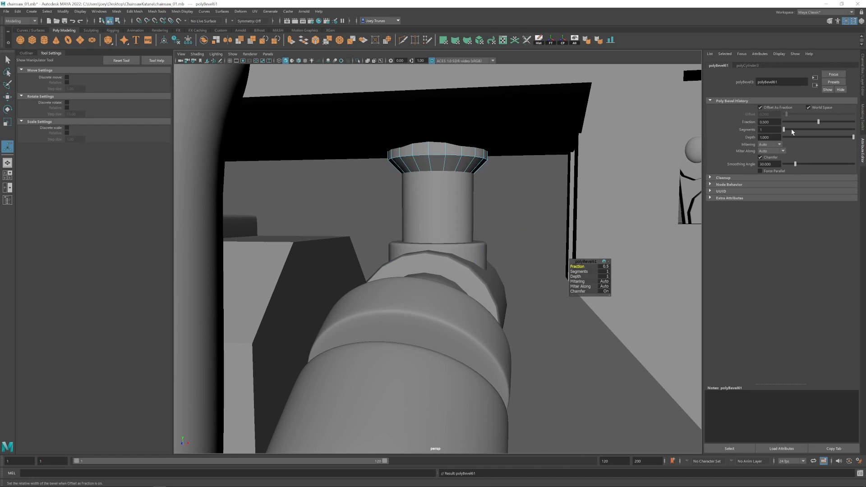
key(w)
click(537, 270)
- Soften the edge normals of the bent lower pipe to smooth its shading
alt+right_drag(537, 289, 450, 303)
alt+drag(450, 303, 445, 286)
click(441, 275)
click(488, 307)
alt+drag(487, 307, 437, 272)
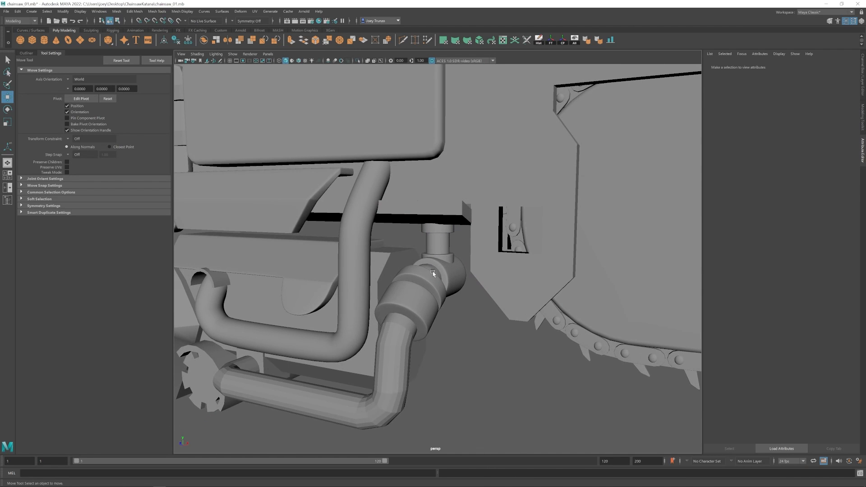
click(437, 272)
click(478, 350)
alt+right_drag(477, 350, 447, 294)
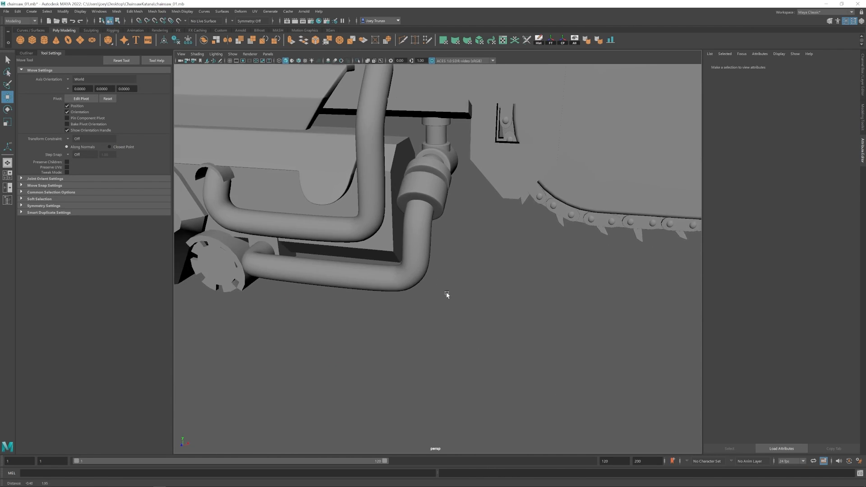
- Adjust the position of the wide collar at the upper end of the lower pipe
alt+drag(446, 293, 423, 243)
click(422, 225)
key(w)
alt+drag(411, 213, 386, 220)
drag(386, 224, 375, 230)
key(r)
alt+drag(375, 230, 415, 219)
alt+right_drag(416, 219, 451, 216)
key(w)
- Move the ring between the wide collar and the connector along the pipe's axis
mouse_move(452, 216)
alt+mouse_down()
mouse_move(467, 211)
mouse_move(453, 222)
alt+mouse_up()
alt+drag(453, 222, 406, 191)
click(418, 195)
key(e)
drag(386, 167, 387, 165)
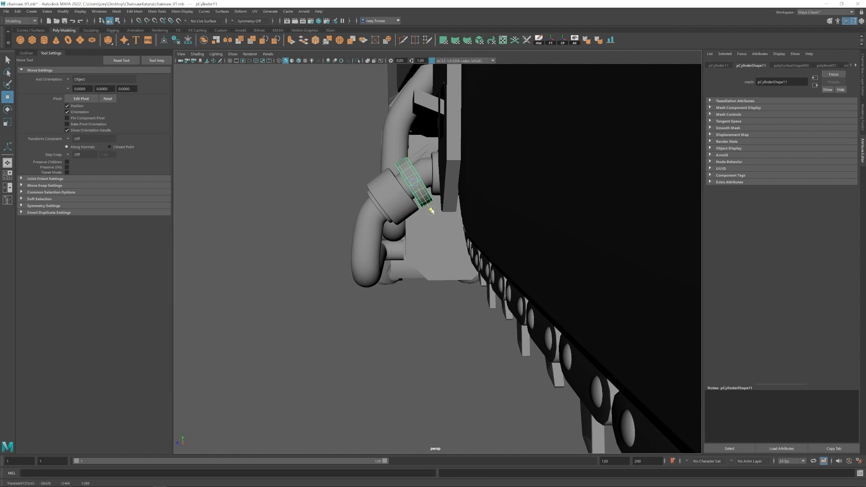
click(432, 211)
alt+drag(422, 212, 447, 191)
- Undo the vertical move of the upright pipe connector and save the scene
click(384, 226)
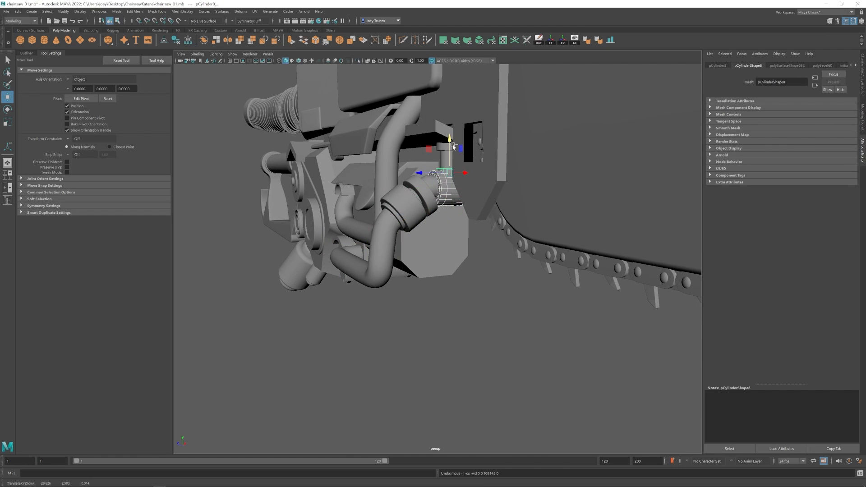
key(ctrl+g)
click(454, 275)
alt+drag(450, 152, 465, 277)
alt+right_drag(465, 278, 446, 313)
alt+middle_drag(451, 304, 490, 287)
click(439, 261)
alt+middle_drag(439, 270, 466, 270)
click(486, 286)
key(ctrl+s)
alt+drag(486, 286, 447, 267)
- Place a new cube beneath the lower pipe and scale it into a thin plate of about 3.5 by 0.19 by 7.7
click(456, 247)
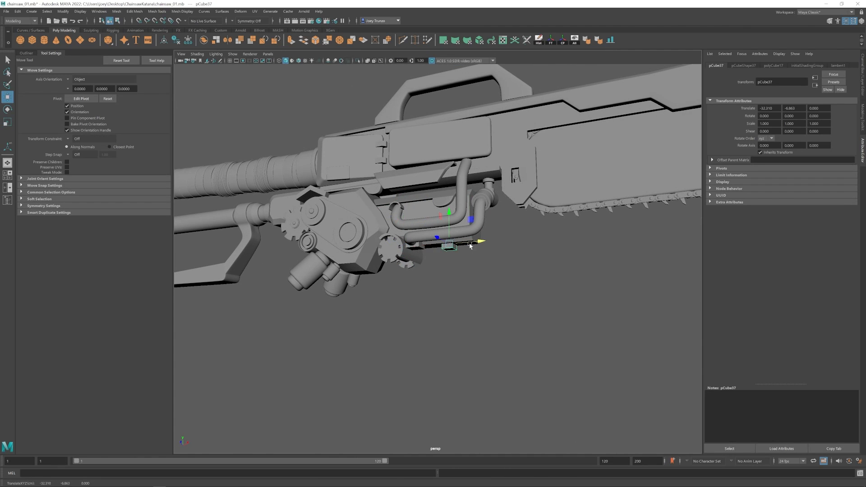
alt+drag(470, 245, 454, 232)
key(r)
drag(451, 216, 451, 240)
alt+drag(469, 253, 440, 239)
drag(450, 247, 431, 228)
drag(418, 243, 471, 291)
alt+right_drag(471, 291, 540, 294)
key(w)
key(r)
drag(458, 199, 459, 213)
key(w)
alt+drag(445, 225, 451, 198)
- Delete the plate's side face under the pipes and extrude its open border outward and upward into an angled lip
alt+drag(497, 212, 426, 208)
middle_drag(426, 208, 426, 205)
mouse_move(352, 257)
alt+mouse_down()
mouse_move(392, 281)
mouse_move(444, 282)
mouse_move(434, 254)
mouse_move(385, 261)
mouse_move(350, 241)
alt+mouse_up()
key(F11)
click(437, 255)
key(Delete)
double_click(436, 255)
key(e)
key(w)
drag(362, 209, 363, 205)
- Fill the open border at the end of the plate's lip and adjust the lip's components
key(F9)
drag(304, 178, 423, 270)
scroll(452, 237, up, 3)
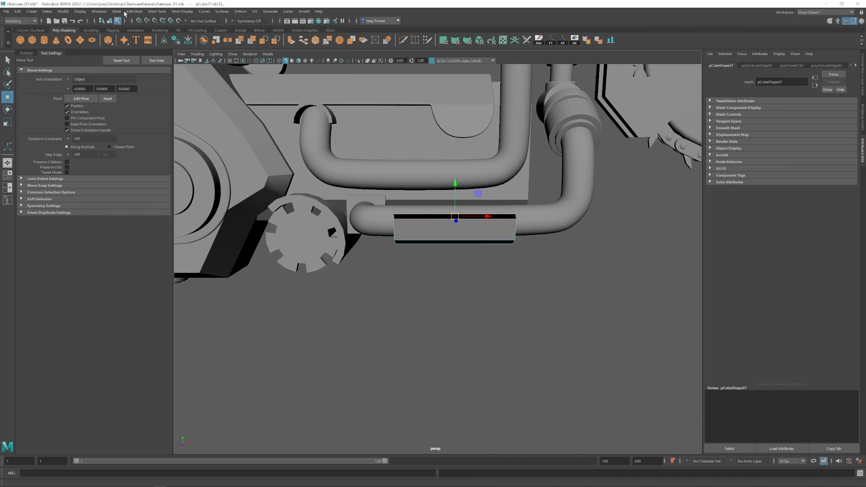
key(F8)
alt+drag(497, 212, 399, 225)
key(F8)
key(e)
key(w)
key(F8)
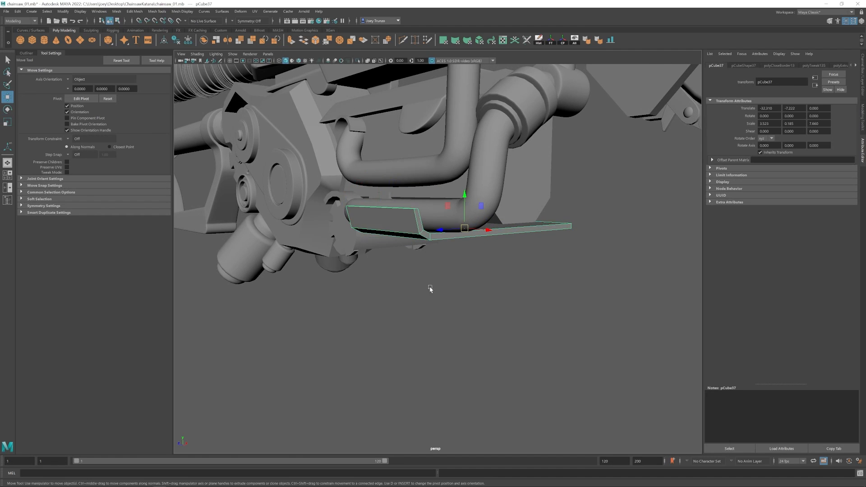
alt+drag(429, 289, 381, 248)
key(F8)
key(r)
key(w)
click(419, 289)
alt+drag(324, 226, 474, 277)
- Insert three evenly spaced edge loops running lengthwise across the plate and its lip
key(F8)
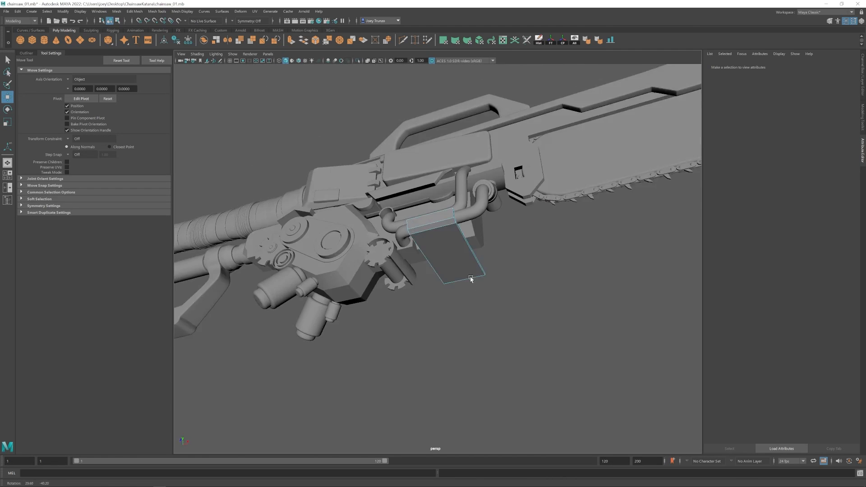
click(156, 12)
click(214, 66)
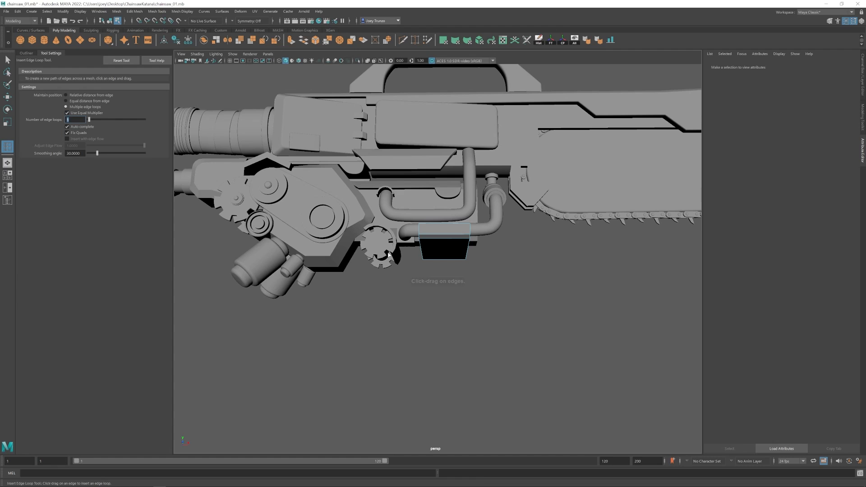
text(3)
key(Return)
click(435, 238)
key(w)
- Bevel the three lengthwise edge loops of the plate with a fraction of 0.259
click(134, 12)
click(151, 42)
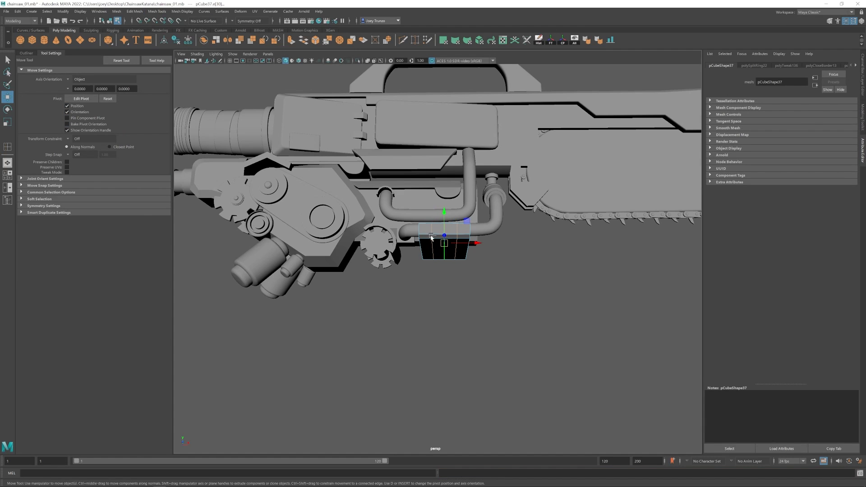
key(ctrl+b)
drag(807, 123, 802, 123)
alt+drag(623, 212, 492, 213)
key(w)
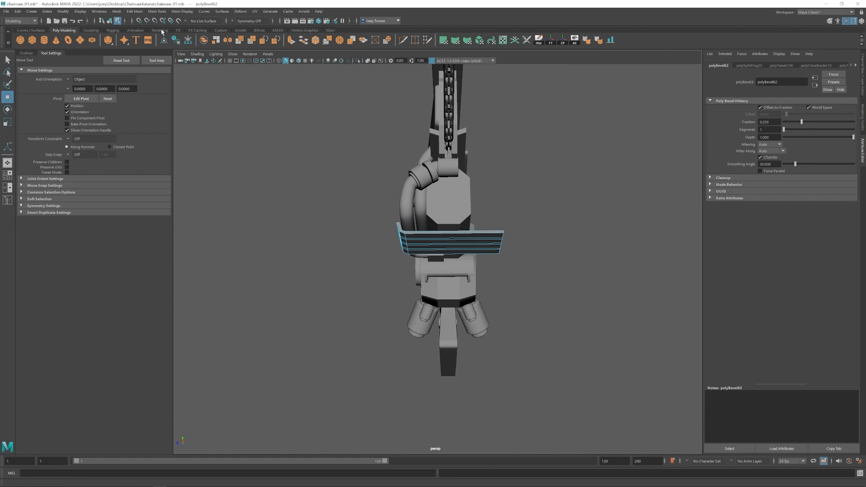
- Insert a crosswise edge loop on the flat part of the plate near the lip
click(171, 63)
click(420, 235)
key(w)
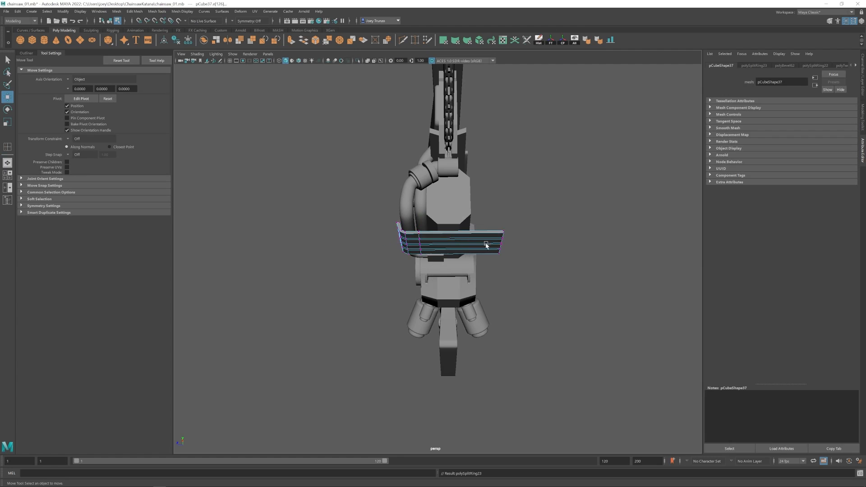
- Replace the plate's far half with a mirrored duplicate of the lipped half
key(F8)
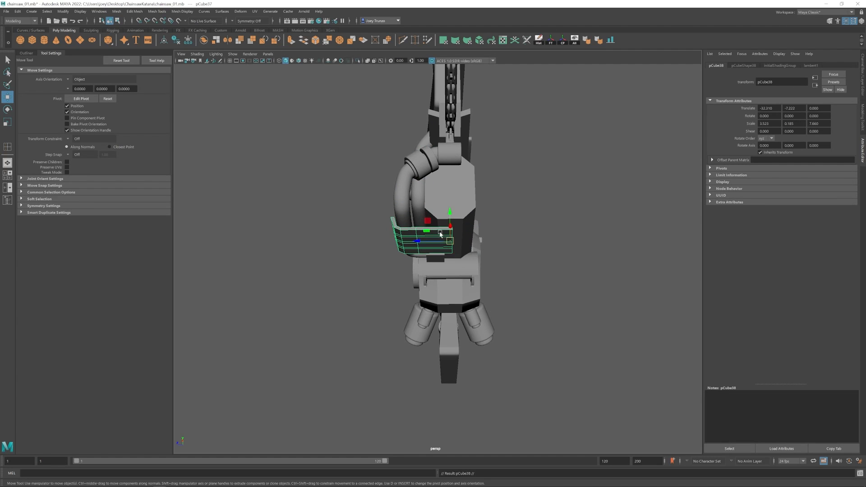
key(w)
key(F8)
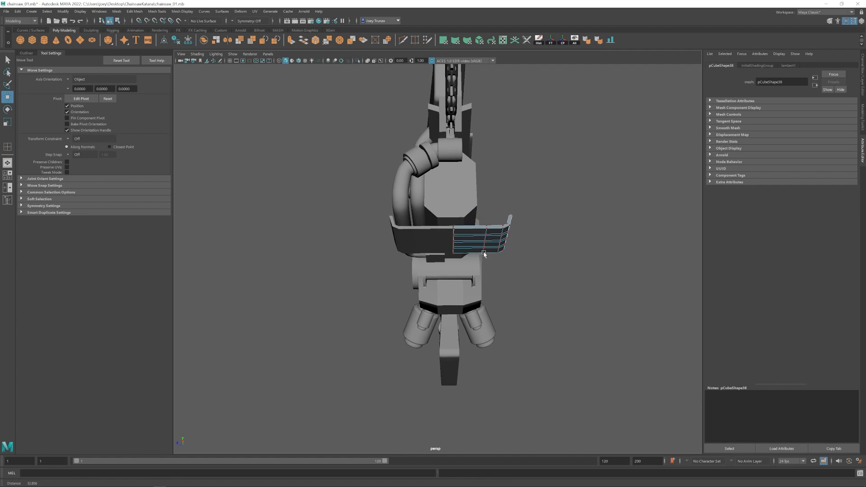
- Delete the faces where the two plate halves meet and combine the halves into one mesh
scroll(483, 253, up, 4)
mouse_move(484, 252)
alt+mouse_down()
mouse_move(493, 239)
mouse_move(499, 246)
alt+mouse_up()
key(F11)
drag(521, 274, 493, 185)
click(431, 221)
key(F11)
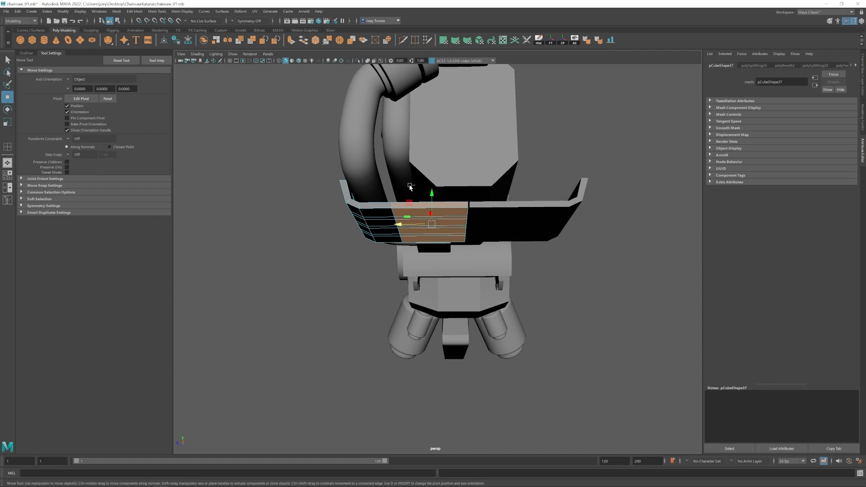
key(F8)
click(115, 12)
- Bridge the facing borders of the two plate halves and delete the leftover edge loops along the centre seam
key(F10)
click(463, 228)
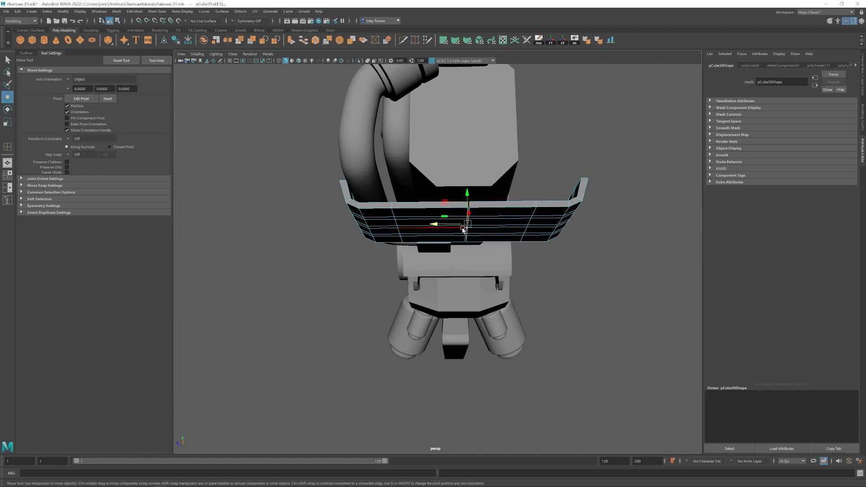
click(134, 11)
click(153, 42)
key(ctrl+Delete)
scroll(361, 221, down, 3)
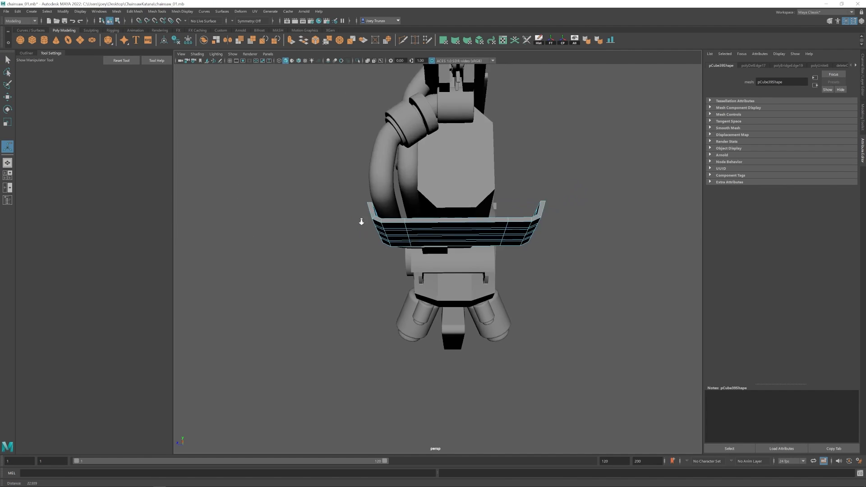
- Scale the lengthwise edge loops on the plate to adjust the widths of its narrow strips
alt+drag(361, 221, 368, 122)
alt+middle_drag(460, 244, 440, 232)
scroll(424, 211, up, 4)
alt+drag(424, 211, 458, 240)
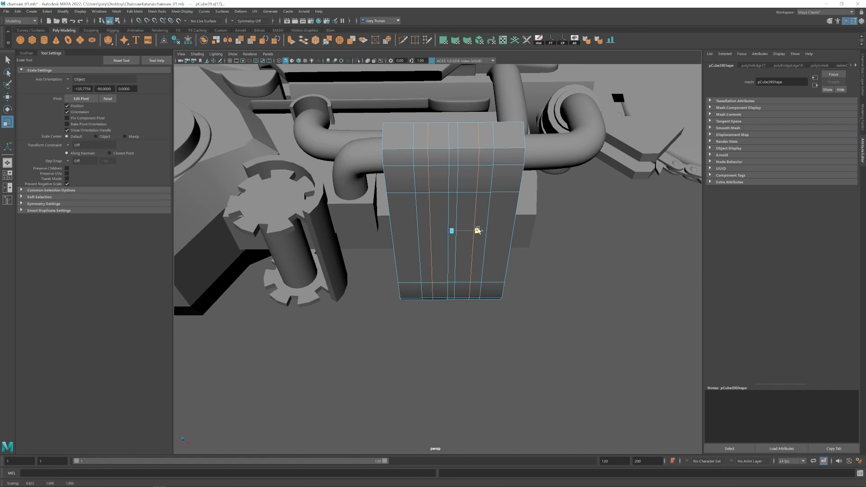
key(w)
- Delete the three narrow lengthwise face strips on the flat part of the plate to open slots
right_drag(473, 223, 472, 259)
alt+drag(472, 266, 476, 217)
alt+middle_drag(476, 217, 451, 203)
click(453, 216)
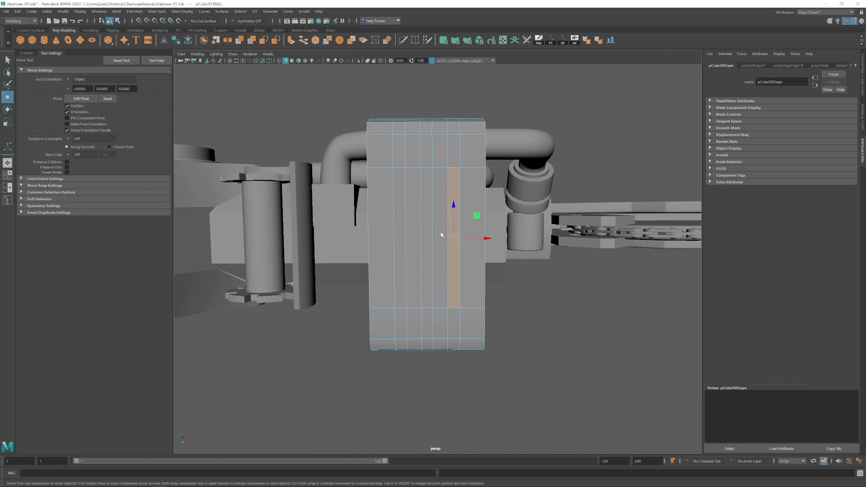
shift+click(400, 237)
key(Delete)
- Bridge the upper and lower border edges of the three slots to close their inner walls
alt+drag(400, 237, 458, 255)
right_drag(459, 255, 459, 226)
double_click(465, 266)
shift+double_click(464, 263)
click(134, 11)
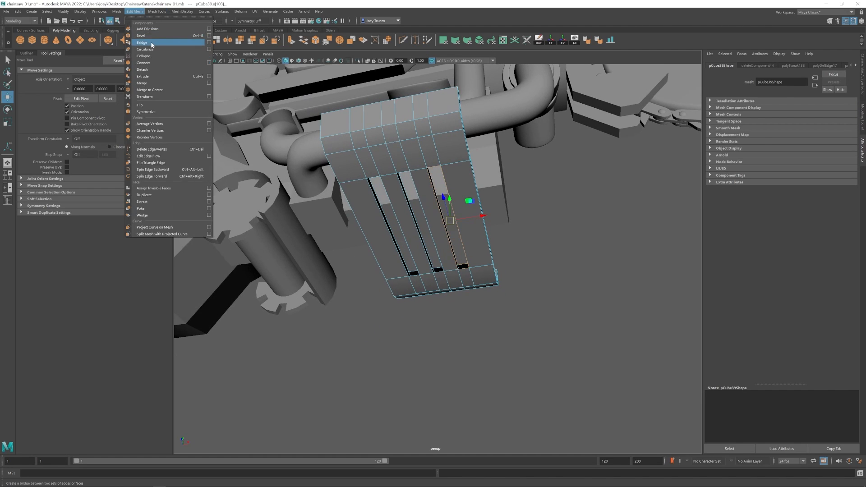
click(151, 43)
shift+double_click(415, 275)
key(g)
key(w)
- Isolate the slotted plate in the viewport
alt+drag(472, 245, 456, 278)
click(456, 278)
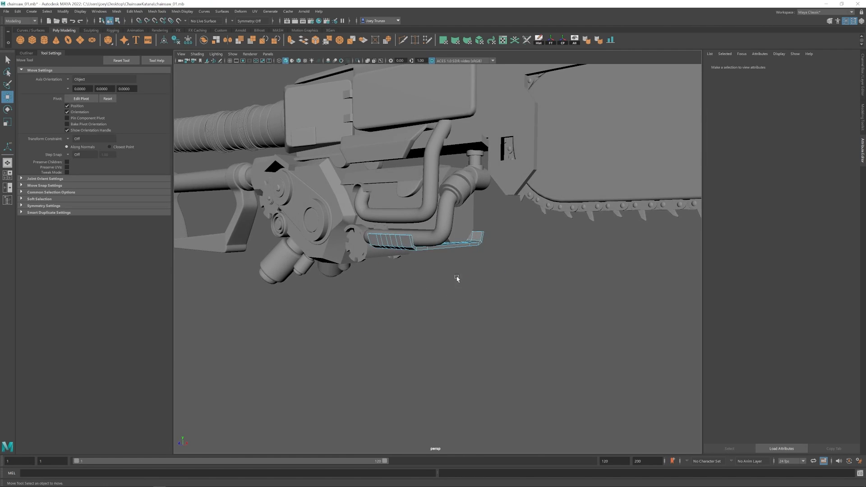
right_drag(456, 279, 473, 253)
key(ctrl+1)
alt+drag(457, 278, 505, 289)
- Bevel the edges around the slots and the plate's outer rim with a fraction of 0.427 and 2 segments
right_drag(446, 253, 445, 221)
click(401, 206)
alt+drag(401, 207, 505, 232)
alt+right_drag(505, 232, 546, 239)
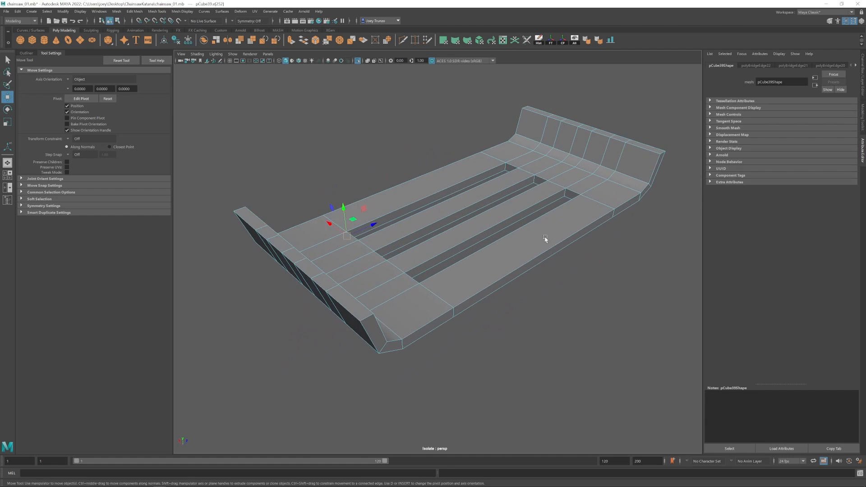
shift+click(535, 181)
alt+drag(535, 181, 609, 194)
shift+double_click(443, 153)
shift+click(469, 154)
alt+drag(469, 153, 623, 157)
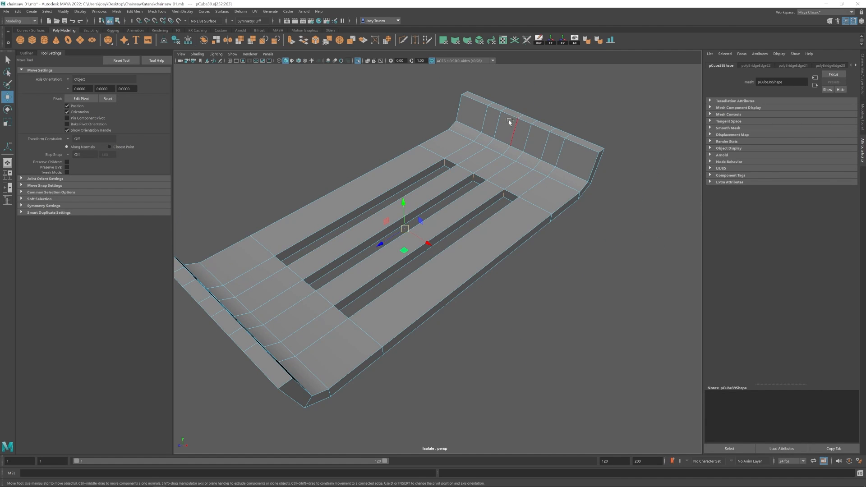
alt+middle_drag(380, 266, 455, 218)
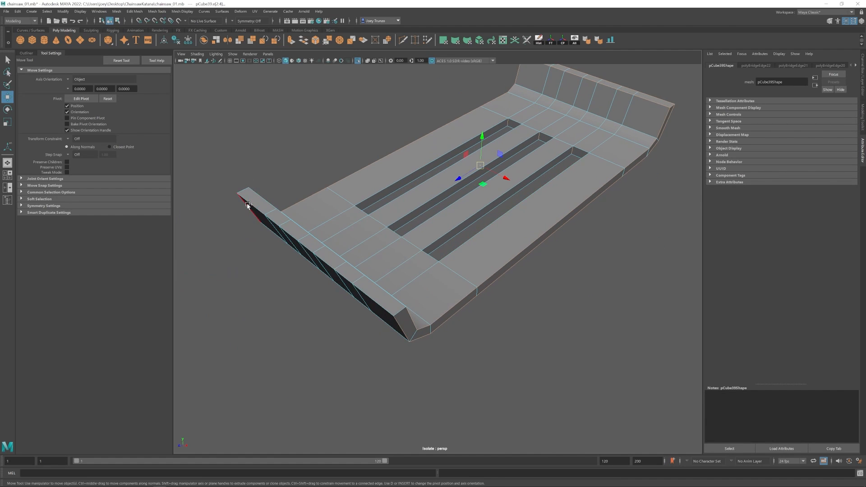
alt+drag(388, 324, 369, 234)
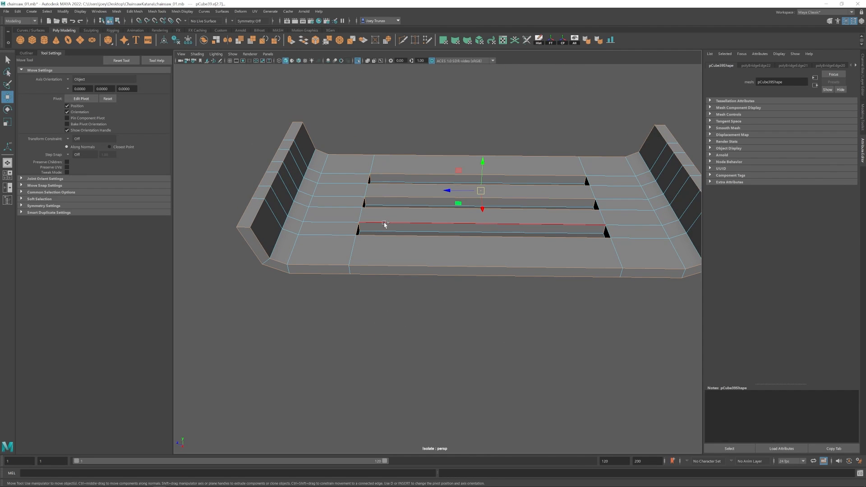
alt+drag(426, 292, 379, 193)
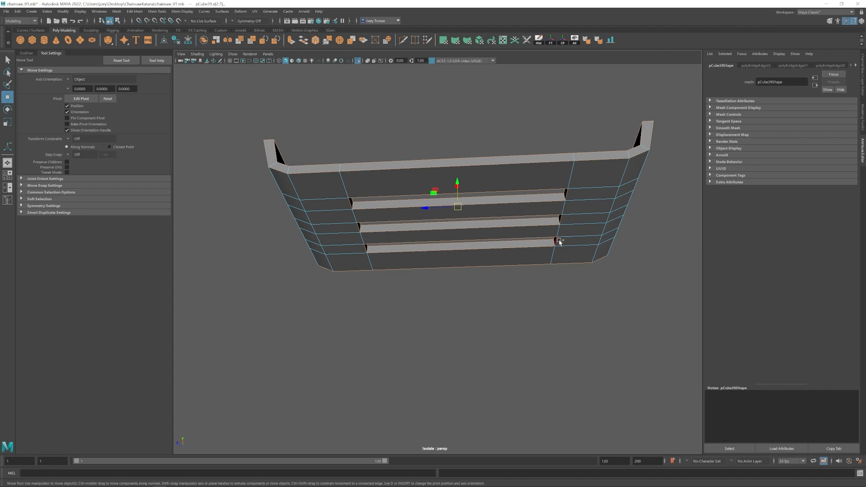
click(134, 11)
click(140, 33)
drag(811, 124, 814, 124)
drag(784, 129, 790, 129)
- Cut diagonal edges from the slot corners to the neighbouring crosswise loop at one end of the plate's upper side
alt+drag(489, 212, 570, 244)
alt+middle_drag(569, 244, 428, 219)
click(403, 40)
alt+drag(409, 198, 412, 230)
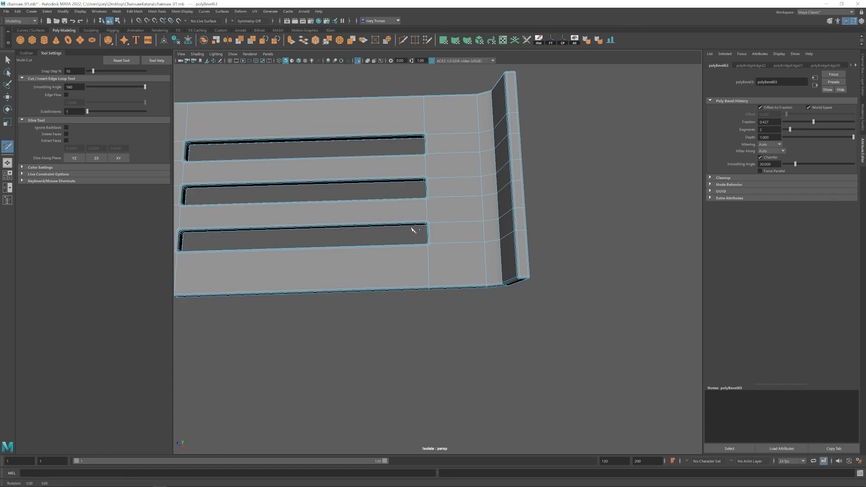
alt+right_drag(412, 230, 416, 169)
click(416, 181)
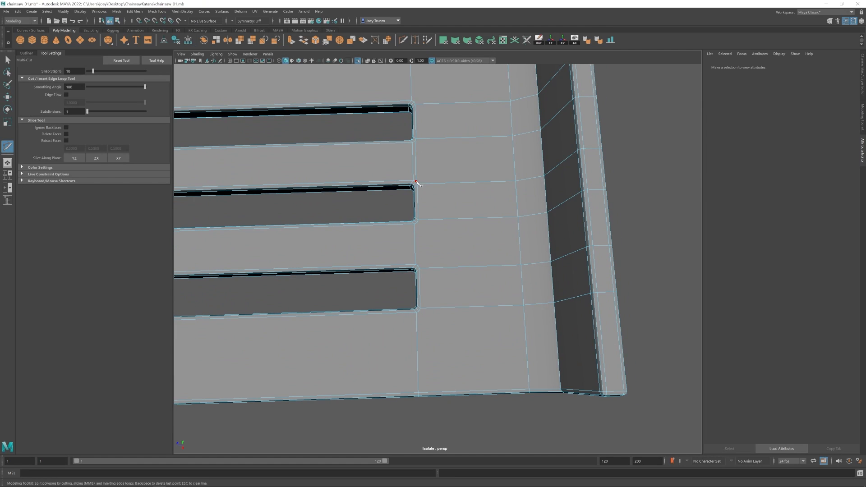
click(512, 136)
key(w)
key(ctrl+shift+x)
alt+middle_drag(437, 112, 437, 167)
key(w)
alt+middle_drag(457, 239, 460, 97)
key(ctrl+shift+x)
key(w)
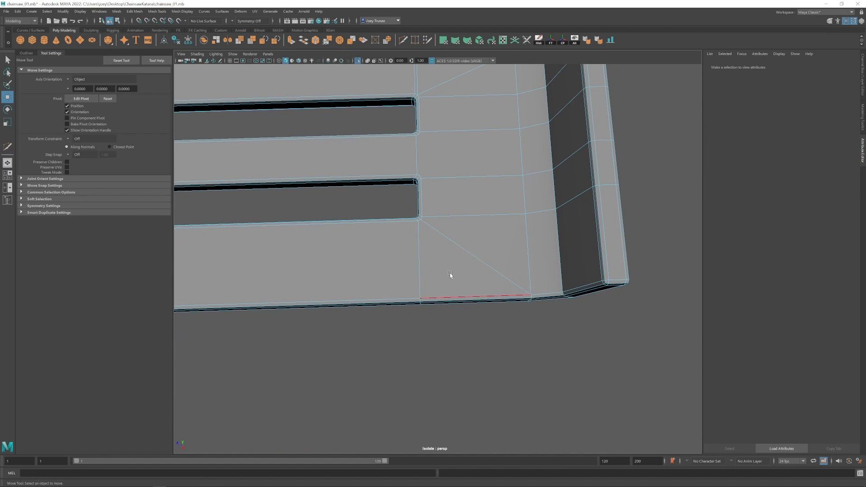
alt+middle_drag(451, 273, 695, 361)
alt+right_drag(451, 270, 396, 260)
alt+middle_drag(632, 266, 407, 267)
alt+right_drag(406, 266, 492, 278)
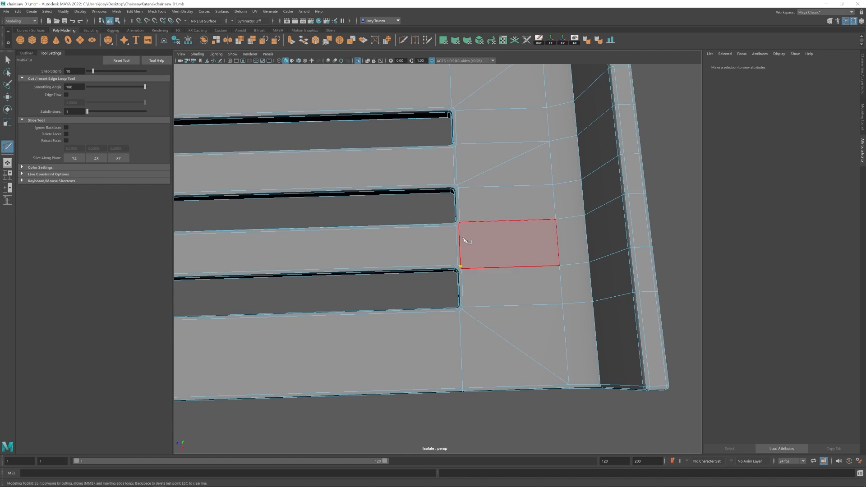
click(459, 223)
key(w)
- Cut matching diagonal edges from the slot corners at the opposite end of the plate's upper side
alt+middle_drag(433, 267, 614, 270)
key(ctrl+shift+x)
click(391, 289)
click(389, 248)
key(w)
key(ctrl+shift+x)
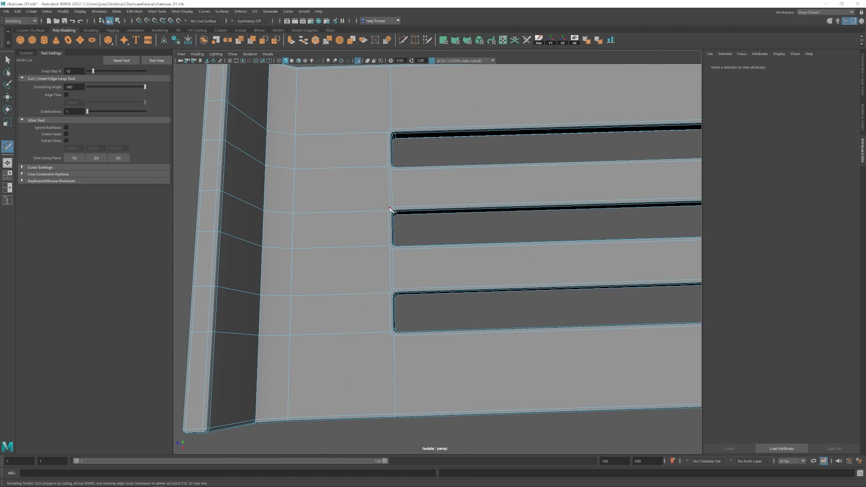
click(390, 169)
click(293, 213)
key(w)
key(ctrl+shift+x)
click(391, 290)
click(294, 249)
key(w)
key(ctrl+shift+x)
click(389, 130)
- Weld the stray vertex beside the beveled slot corner onto its neighbour with Target Weld
alt+right_drag(387, 334, 435, 325)
drag(383, 231, 385, 231)
scroll(386, 326, up, 4)
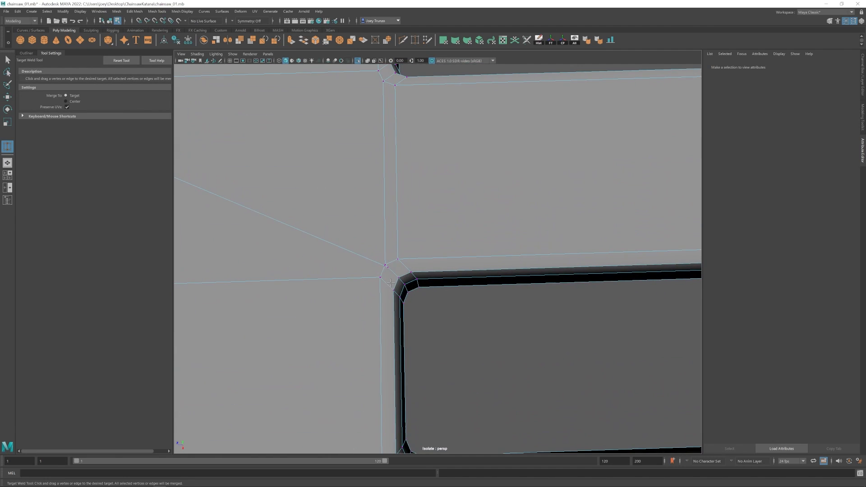
scroll(436, 281, down, 4)
- Inspect the slotted plate in smooth preview and return it to the unsmoothed display
alt+middle_drag(632, 267, 474, 248)
alt+right_drag(481, 248, 406, 252)
key(3)
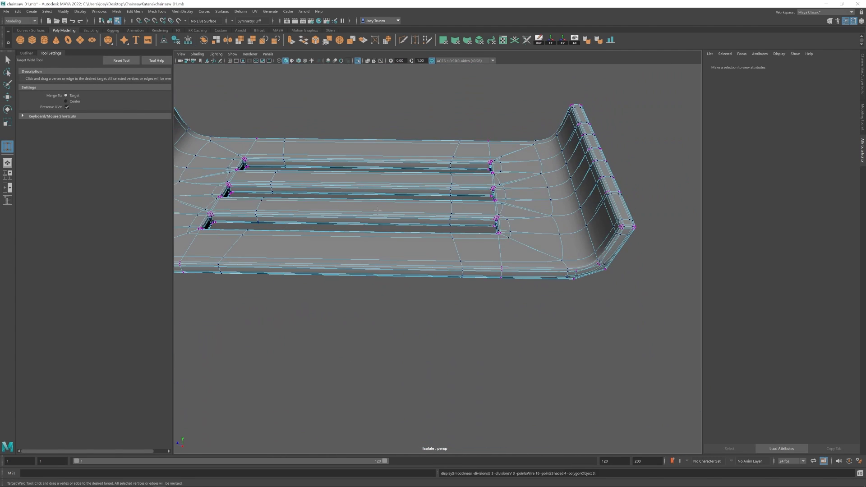
key(F8)
alt+drag(406, 253, 461, 215)
key(w)
click(481, 196)
key(1)
- Cut diagonal edges from the slot corners to the crosswise loop at one end of the plate's underside
scroll(451, 221, up, 4)
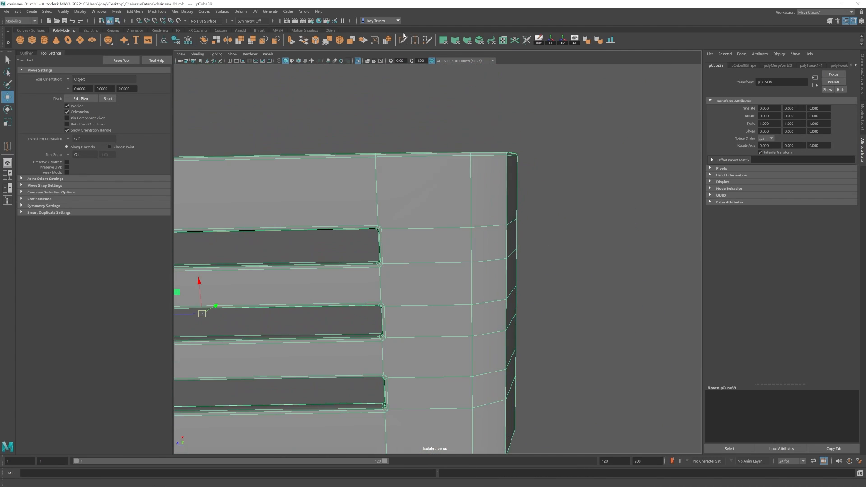
key(ctrl+shift+x)
click(381, 227)
click(471, 156)
right_click(471, 155)
scroll(471, 155, up, 2)
alt+middle_drag(471, 155, 482, 120)
click(381, 235)
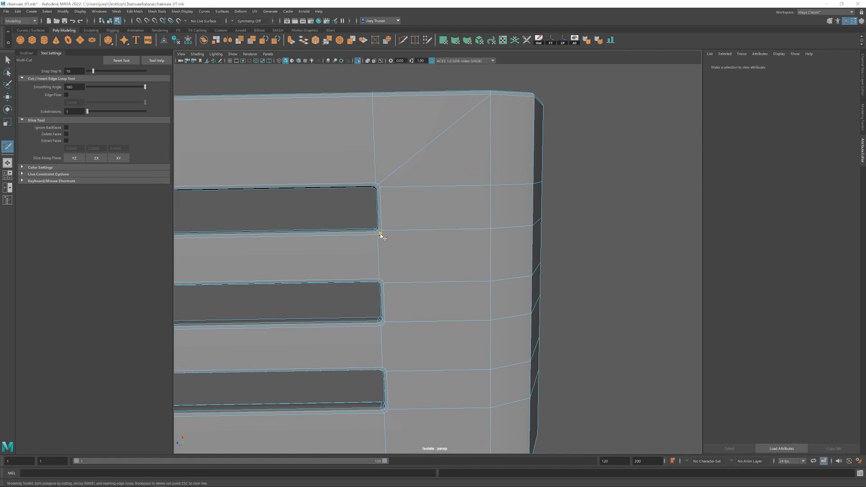
click(490, 282)
right_click(490, 281)
alt+middle_drag(490, 282, 484, 203)
click(379, 293)
click(484, 243)
alt+middle_drag(366, 357, 366, 272)
click(380, 251)
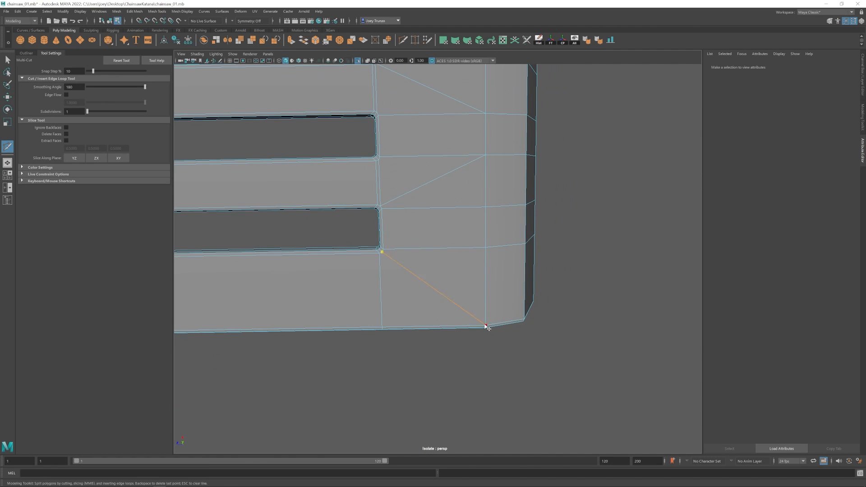
click(487, 328)
- Cut the matching diagonal edges from the slot corners at the other end of the plate's underside
alt+middle_drag(226, 266, 655, 272)
click(373, 270)
click(274, 346)
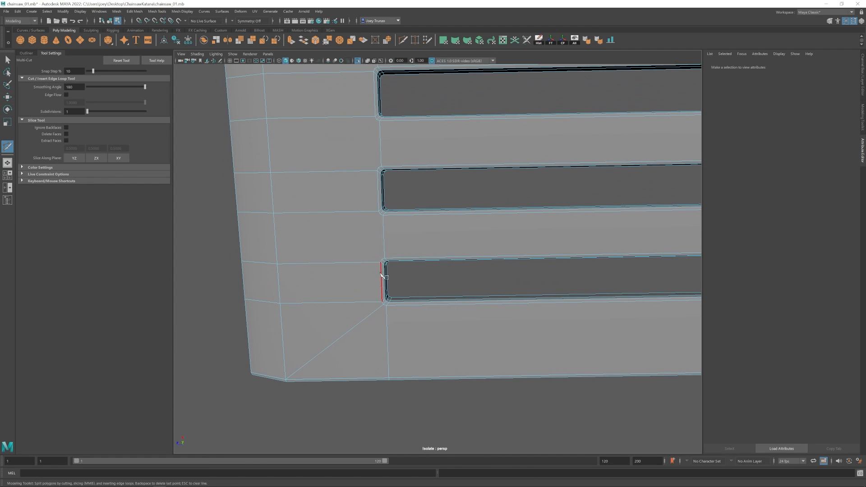
click(276, 263)
alt+middle_drag(277, 264, 278, 291)
click(381, 200)
click(269, 146)
key(w)
key(g)
- Display the plate smoothed and bring the rest of the weapon back into view
scroll(363, 124, down, 4)
key(w)
key(3)
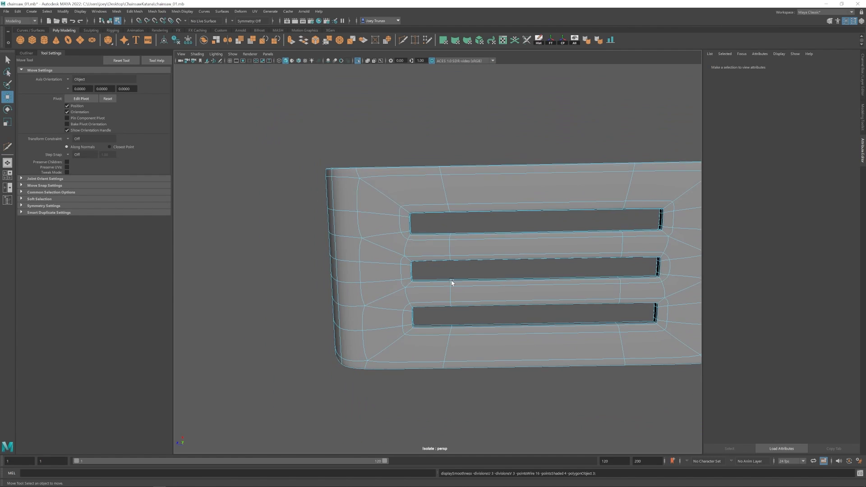
key(F8)
alt+drag(452, 281, 419, 315)
scroll(418, 314, down, 4)
key(ctrl+1)
- Raise the lower face of the octagonal engine block slightly above the slotted plate
alt+drag(464, 265, 455, 246)
click(455, 246)
key(f)
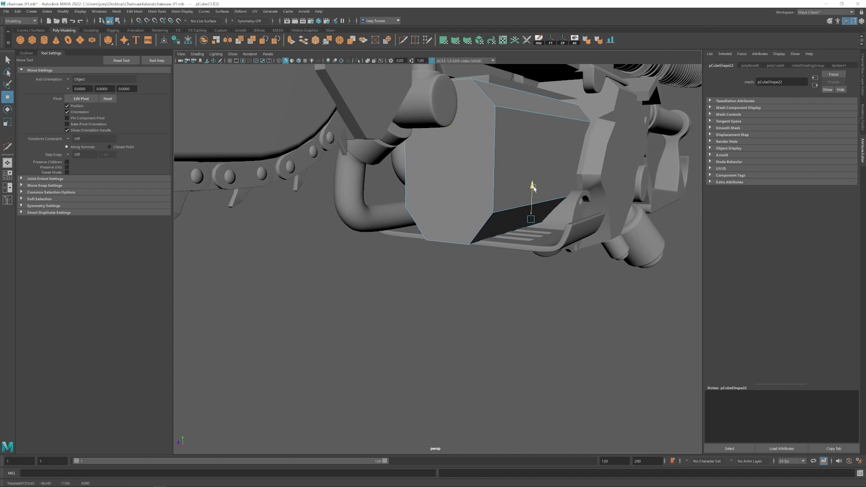
drag(533, 188, 534, 185)
alt+right_drag(534, 185, 496, 172)
- Isolate the octagonal block and cut edges between the corner vertices across its flat end
key(ctrl+1)
alt+drag(536, 202, 436, 187)
right_drag(436, 187, 434, 210)
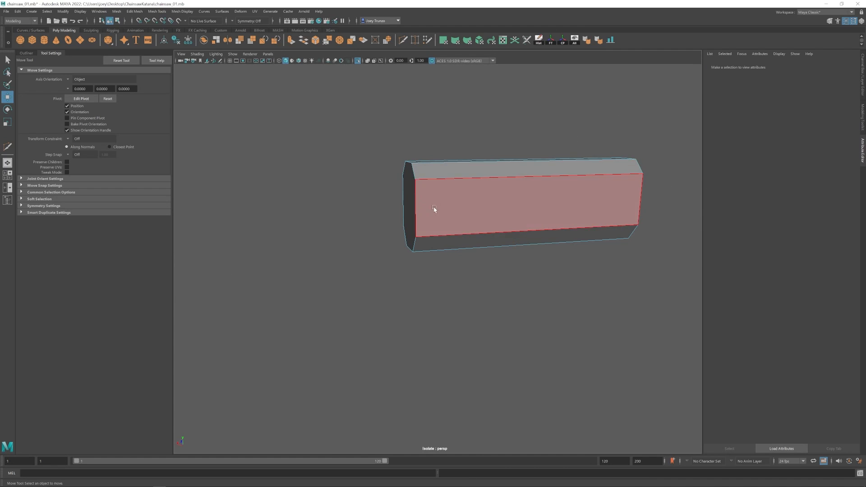
alt+drag(435, 210, 470, 210)
key(ctrl+shift+x)
alt+drag(415, 232, 485, 252)
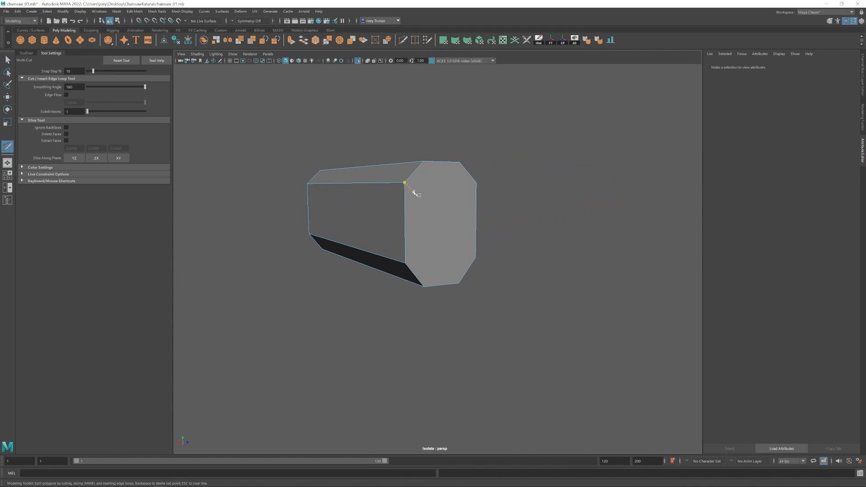
key(w)
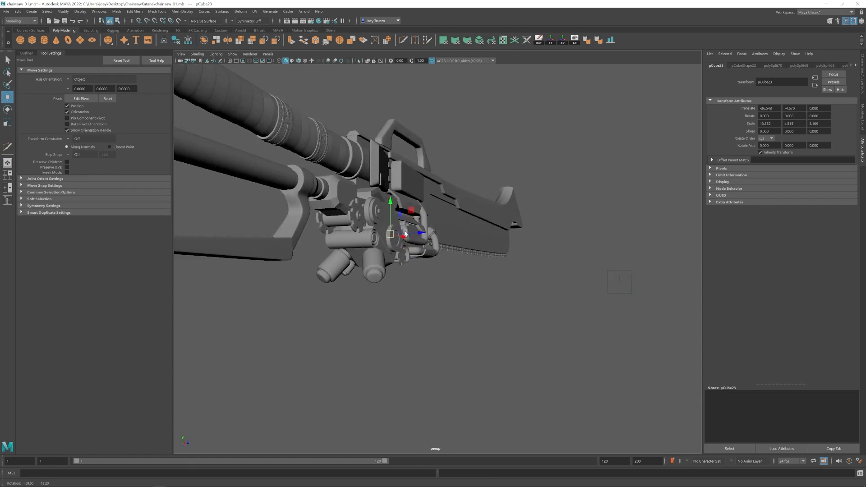
- Delete the unneeded faces of the octagonal engine block and return to object selection
alt+drag(406, 271, 294, 300)
alt+drag(372, 255, 510, 194)
key(Delete)
right_drag(541, 183, 572, 167)
- Isolate the octagonal block, bevel all of its edges, display it smoothed and show the full model again
alt+drag(519, 189, 460, 154)
click(358, 60)
right_drag(374, 239, 374, 221)
drag(312, 181, 469, 285)
alt+drag(444, 262, 417, 263)
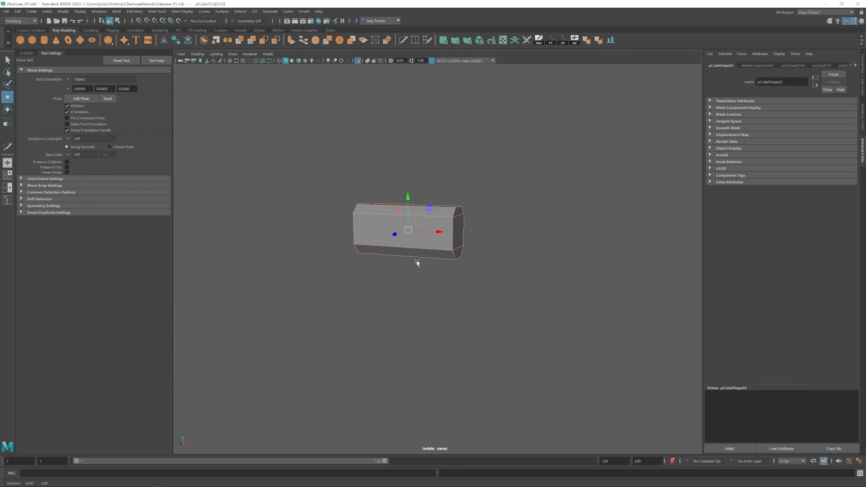
click(135, 11)
click(144, 35)
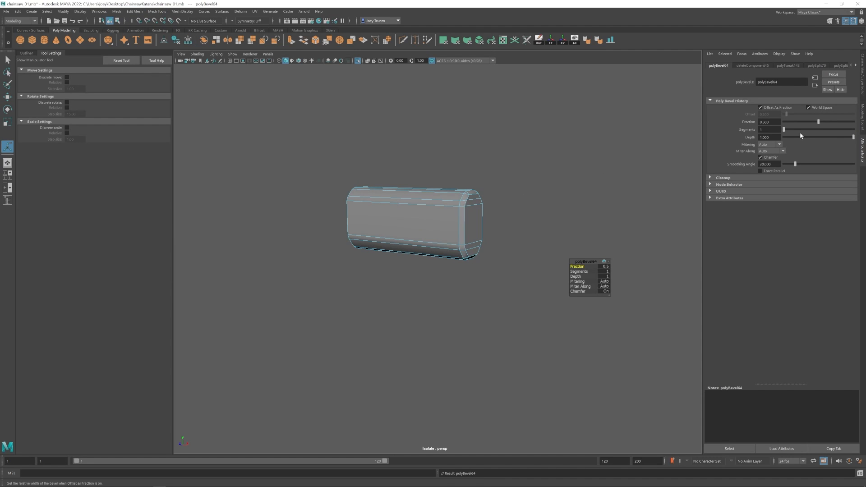
key(q)
key(3)
right_drag(404, 221, 424, 204)
key(w)
click(400, 271)
scroll(400, 271, down, 5)
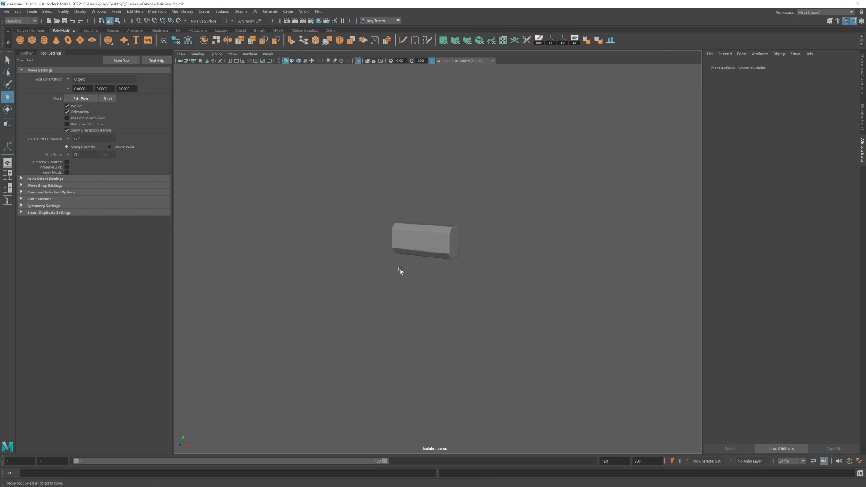
click(358, 60)
- Examine the parts of the whole weapon from several angles for pieces that still need beveled edges
alt+drag(409, 271, 557, 307)
click(489, 203)
alt+right_drag(414, 310, 461, 289)
key(ctrl+1)
mouse_move(461, 289)
alt+mouse_down()
mouse_move(416, 301)
mouse_move(470, 289)
alt+mouse_up()
alt+right_drag(469, 289, 455, 269)
click(404, 333)
key(ctrl+1)
alt+drag(410, 310, 482, 298)
click(429, 244)
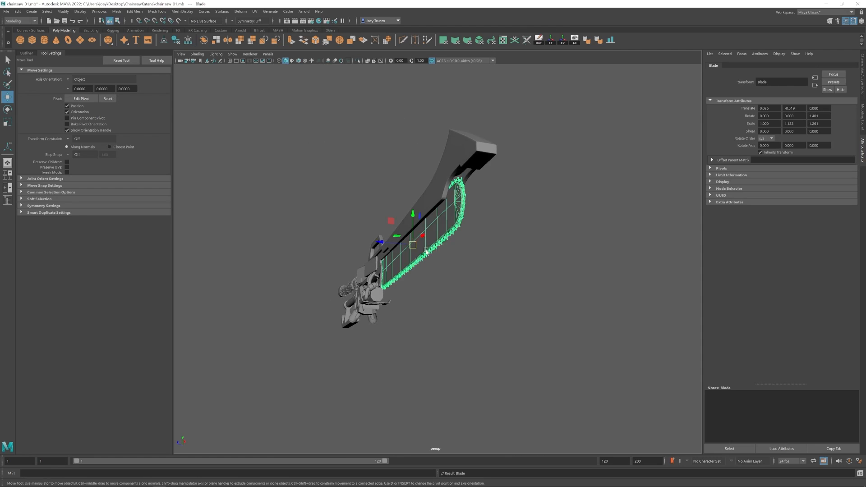
key(r)
alt+drag(429, 253, 410, 271)
click(460, 279)
alt+drag(460, 280, 440, 256)
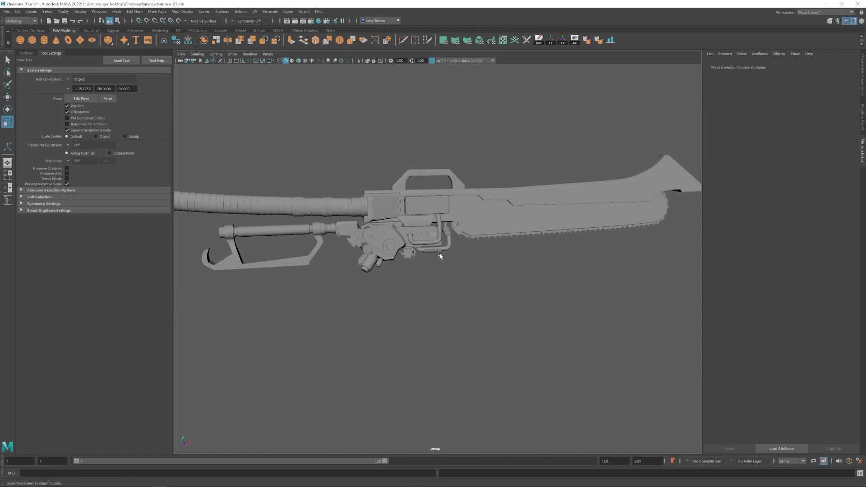
- Isolate the long two-plate bracket with the pivot tab that holds the saw blade
alt+drag(374, 257, 445, 295)
click(489, 226)
key(w)
alt+drag(444, 181, 397, 161)
key(ctrl+1)
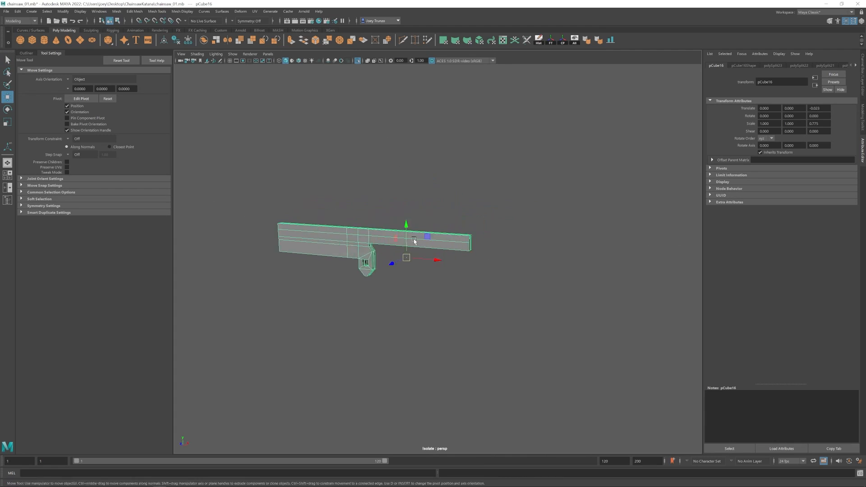
alt+drag(414, 242, 351, 217)
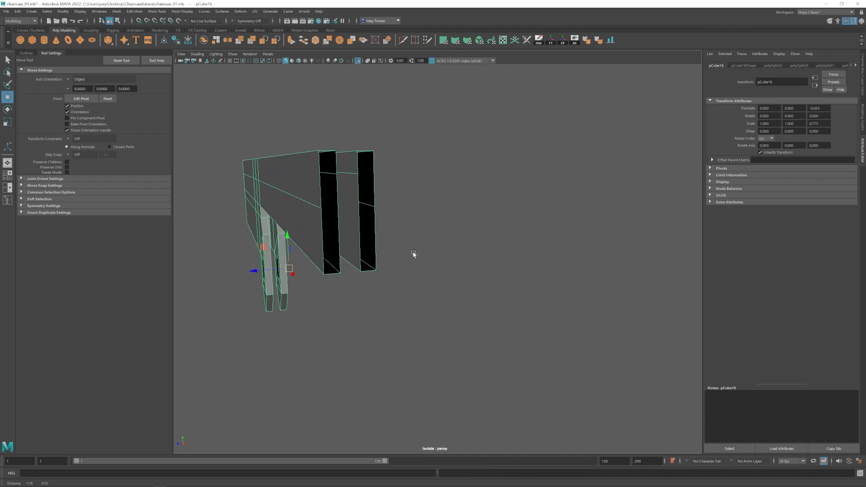
alt+drag(414, 254, 435, 260)
- Bridge the open edges at the narrow end of both bracket plates
key(F10)
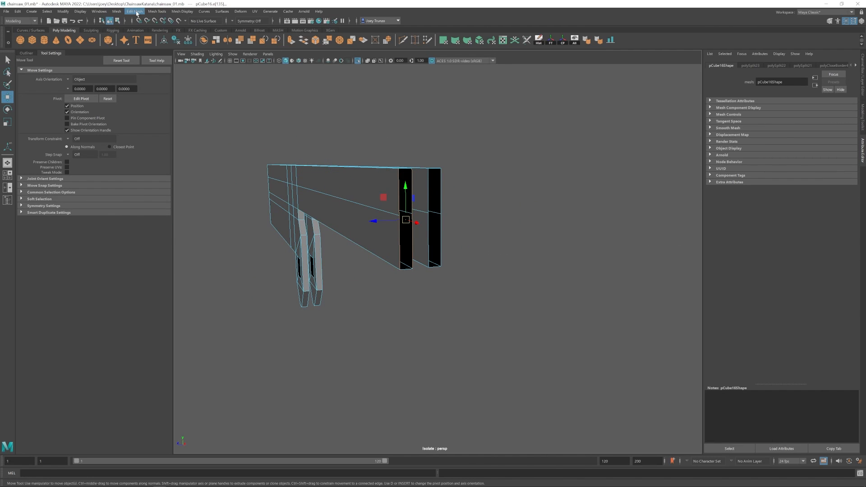
click(137, 14)
click(138, 41)
click(441, 189)
key(g)
key(F8)
- Bevel the upper corner edge at the bracket's wide end and show the whole weapon again
alt+drag(437, 234, 377, 223)
key(w)
key(ctrl+1)
key(ctrl+1)
key(F10)
click(387, 206)
click(135, 12)
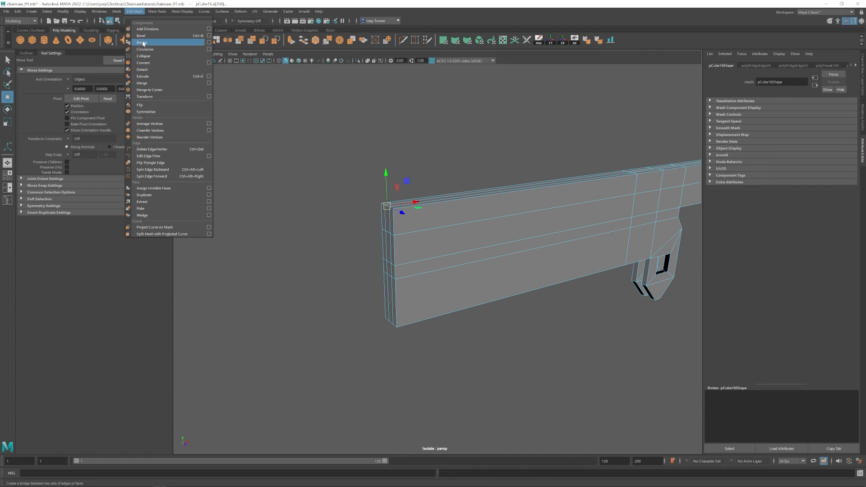
click(143, 43)
key(ctrl+1)
key(F8)
- Shift the rear-end vertices of the top rail below the carry handle along its length
click(381, 212)
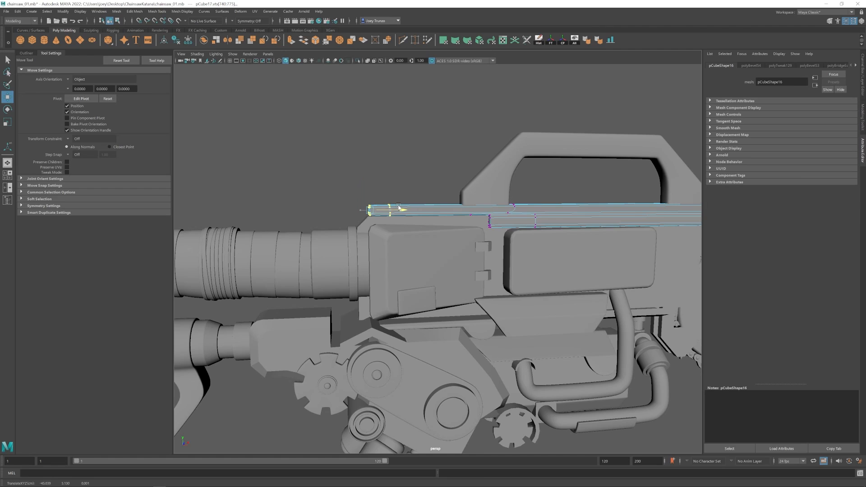
key(F8)
click(398, 181)
- Select the blade bracket, delete its unneeded faces and return to object selection
click(523, 289)
alt+drag(523, 289, 493, 304)
alt+middle_drag(494, 303, 375, 253)
key(F11)
drag(572, 127, 456, 212)
alt+drag(456, 181, 424, 149)
key(Delete)
key(F8)
- Isolate the bracket and bevel its long outer edges together with the outline edges of the pivot tab
key(ctrl+1)
alt+drag(456, 217, 361, 212)
key(F10)
double_click(341, 193)
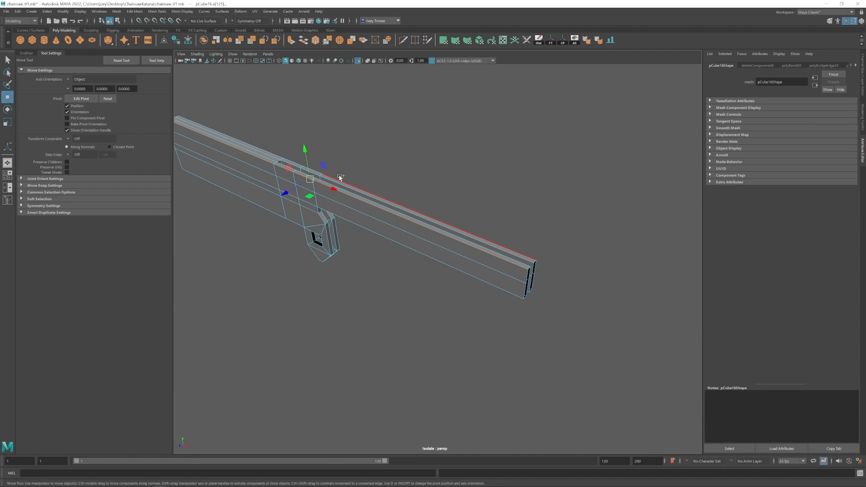
shift+double_click(446, 262)
alt+drag(446, 262, 486, 300)
scroll(485, 299, up, 3)
shift+double_click(383, 177)
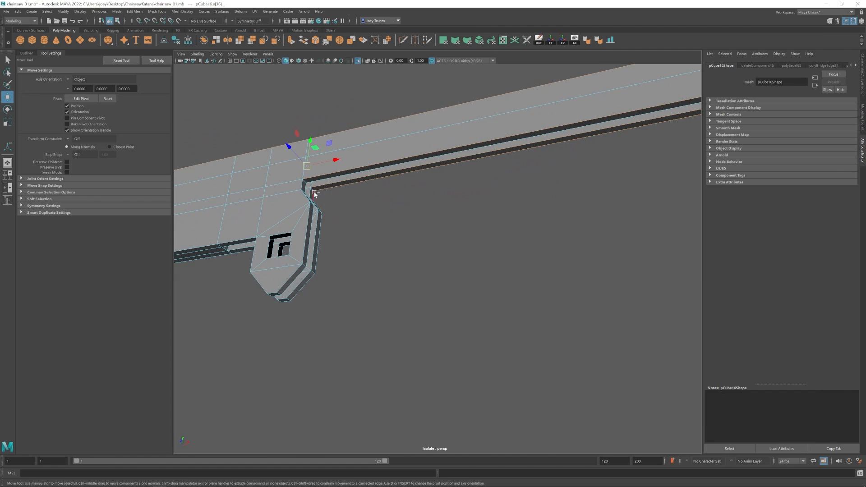
alt+drag(305, 183, 322, 241)
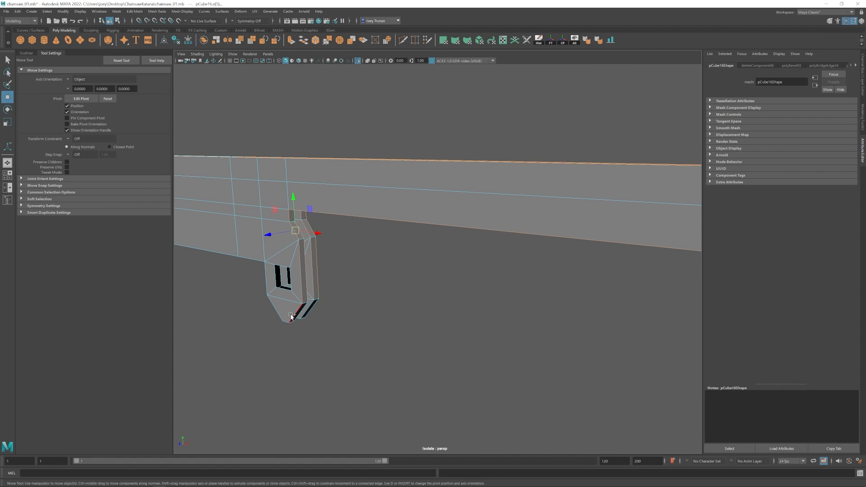
alt+drag(293, 338, 413, 226)
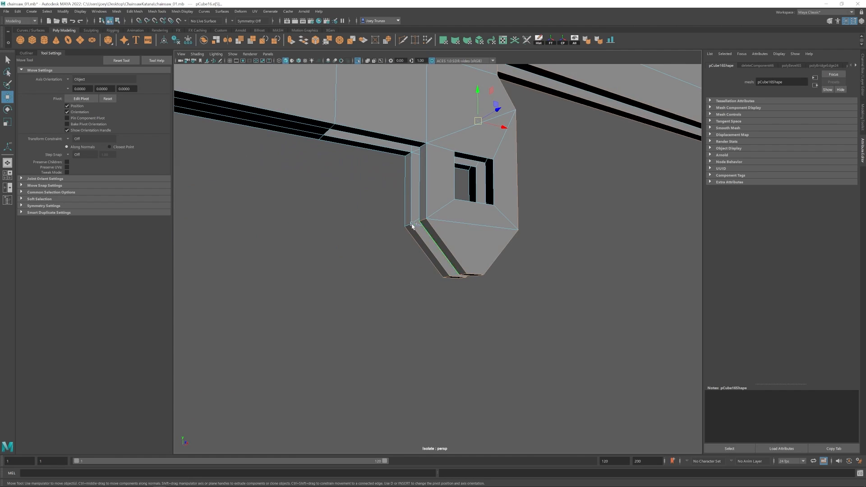
shift+click(423, 144)
scroll(423, 145, down, 5)
alt+drag(423, 144, 410, 218)
alt+drag(427, 189, 379, 228)
shift+click(413, 203)
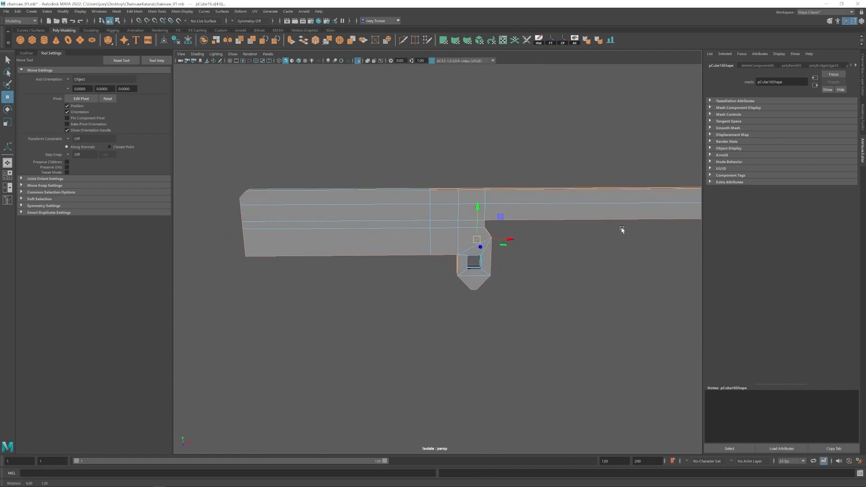
key(ctrl+b)
- Delete the stray edges running from the tab's inner corner toward the square hole and the notch on both bracket faces
scroll(455, 296, down, 2)
alt+middle_drag(456, 295, 422, 290)
scroll(422, 215, up, 6)
key(q)
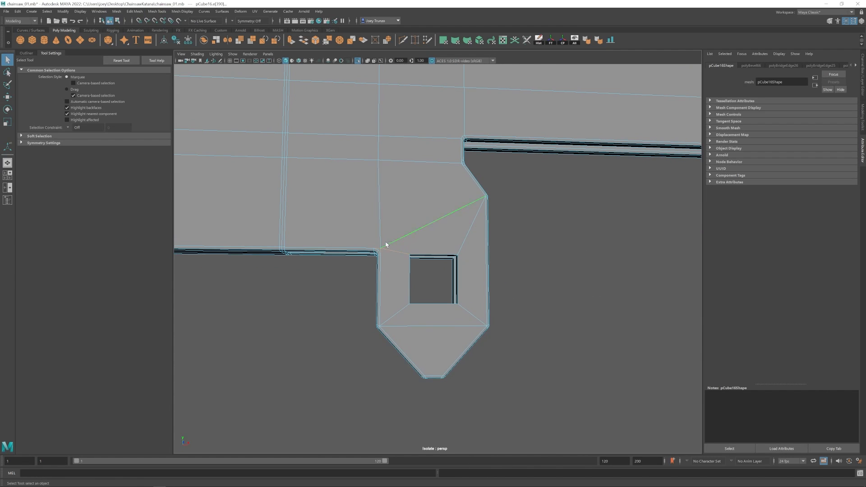
alt+drag(386, 246, 462, 256)
click(490, 257)
key(ctrl+Delete)
scroll(462, 256, up, 2)
click(451, 206)
key(ctrl+Delete)
alt+drag(450, 206, 493, 302)
click(430, 219)
key(ctrl+Delete)
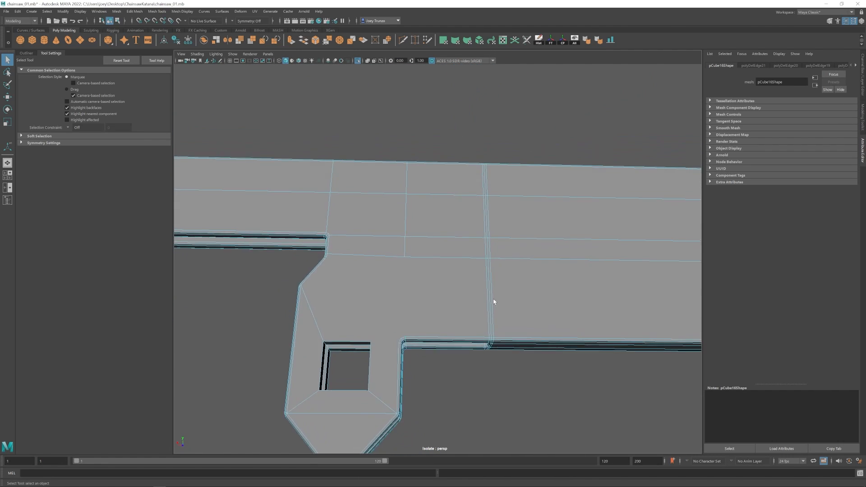
- Cut edges from the tab's inner corner up to the horizontal loop and diagonally across to the notch corner
alt+middle_drag(493, 302, 491, 204)
key(ctrl+shift+x)
click(416, 163)
click(418, 256)
key(w)
key(ctrl+shift+x)
click(413, 257)
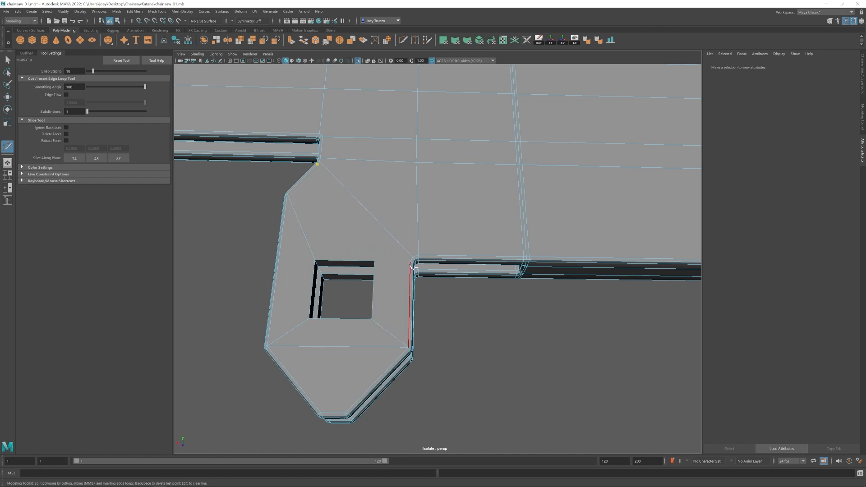
click(412, 259)
key(w)
- On the opposite bracket face, cut edges connecting the tab's inner corner, the notch corner and the square hole's upper corner
alt+drag(372, 268, 560, 266)
key(ctrl+shift+x)
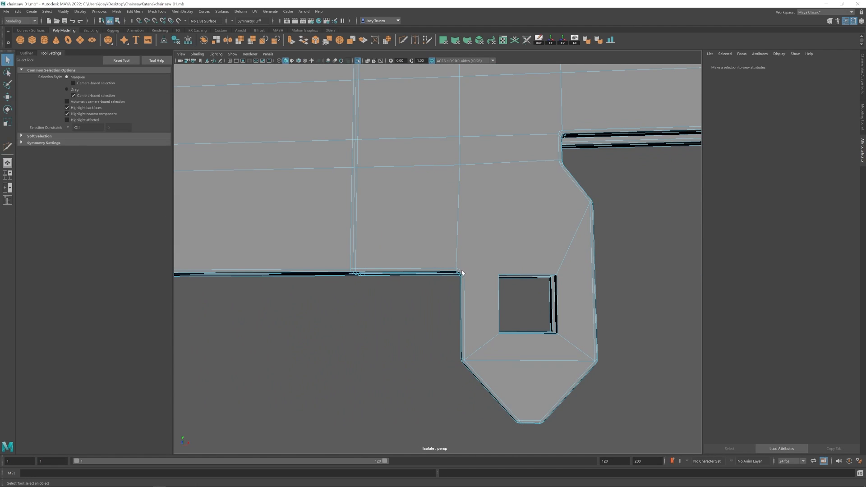
alt+middle_drag(541, 210, 526, 212)
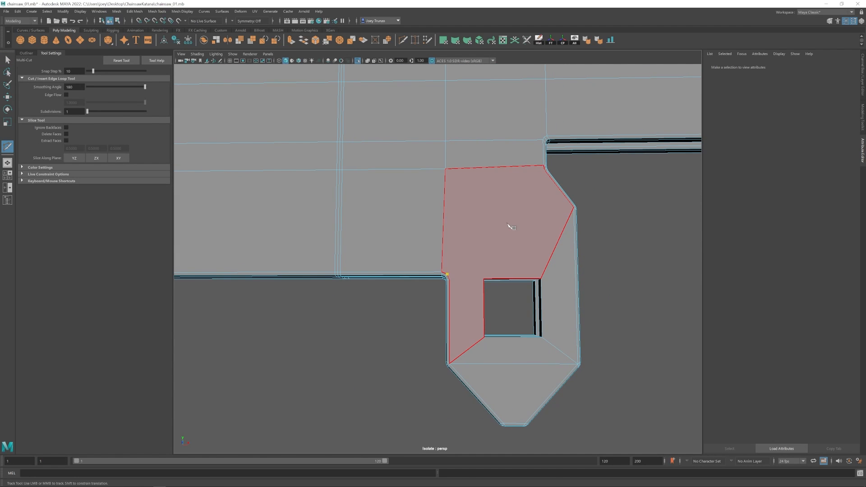
alt+drag(511, 227, 561, 266)
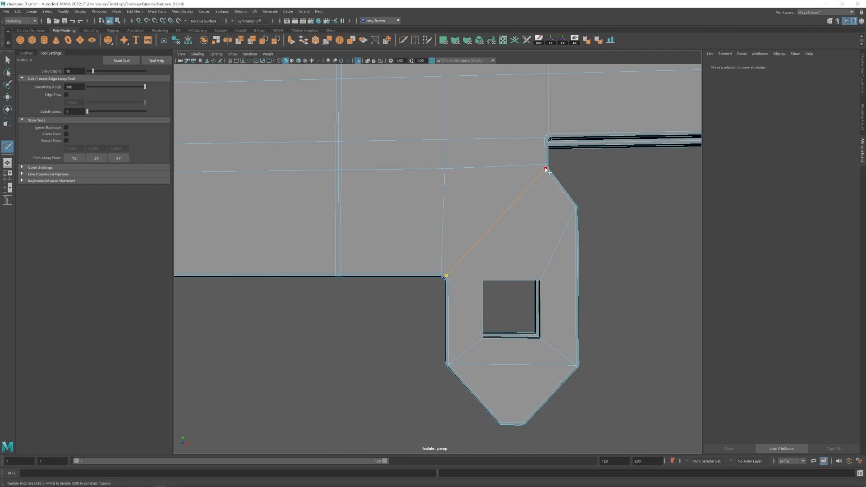
click(448, 281)
key(w)
- Cut a diagonal edge from the notch's upper corner into the plate's edge grid on both faces and preview the bracket smoothed
alt+drag(462, 288, 412, 229)
alt+right_drag(412, 228, 524, 290)
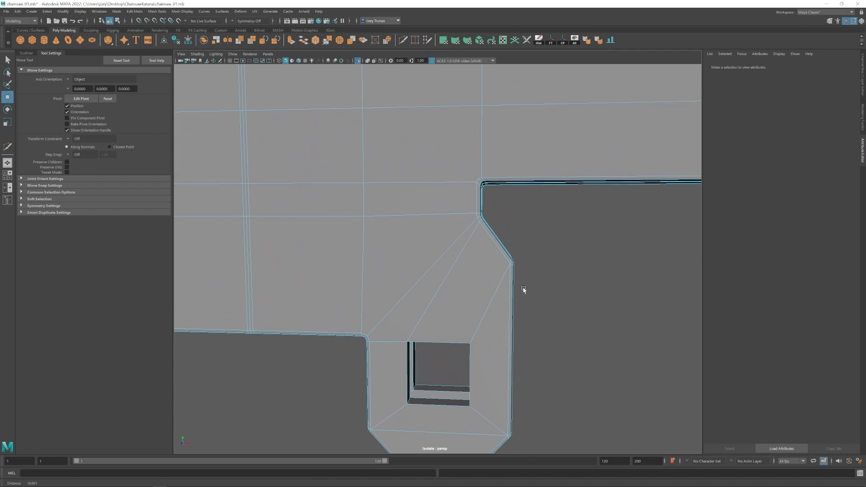
key(ctrl+shift+x)
click(479, 178)
click(362, 107)
key(w)
key(ctrl+shift+x)
click(404, 181)
click(513, 109)
key(w)
key(3)
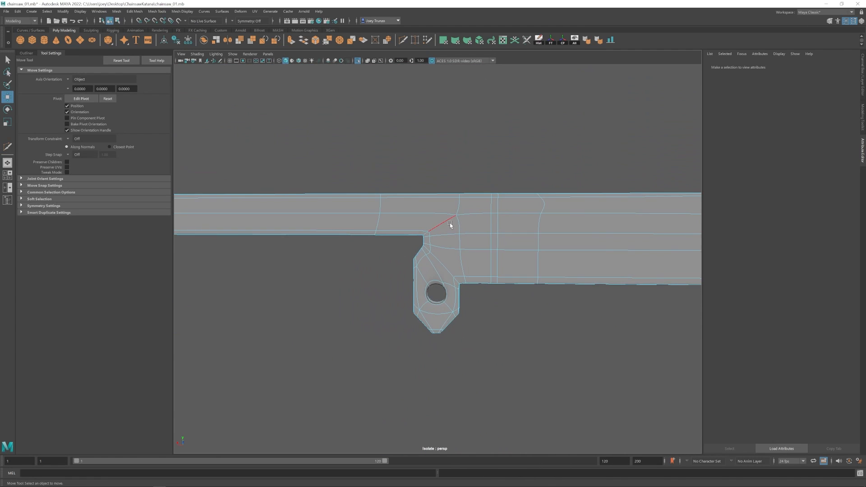
- Bevel the edge loops around the tab's square hole on both plates and display the bracket smoothed
key(1)
alt+drag(435, 242, 458, 221)
alt+right_drag(458, 221, 501, 234)
double_click(451, 219)
alt+drag(450, 219, 413, 235)
shift+double_click(424, 236)
alt+drag(474, 276, 402, 291)
shift+double_click(402, 283)
alt+drag(541, 275, 582, 262)
shift+double_click(408, 259)
scroll(536, 194, down, 3)
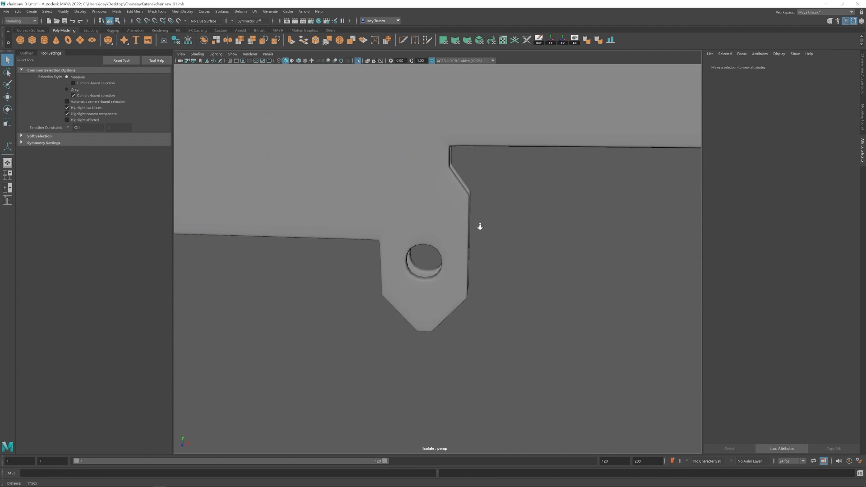
scroll(480, 223, down, 5)
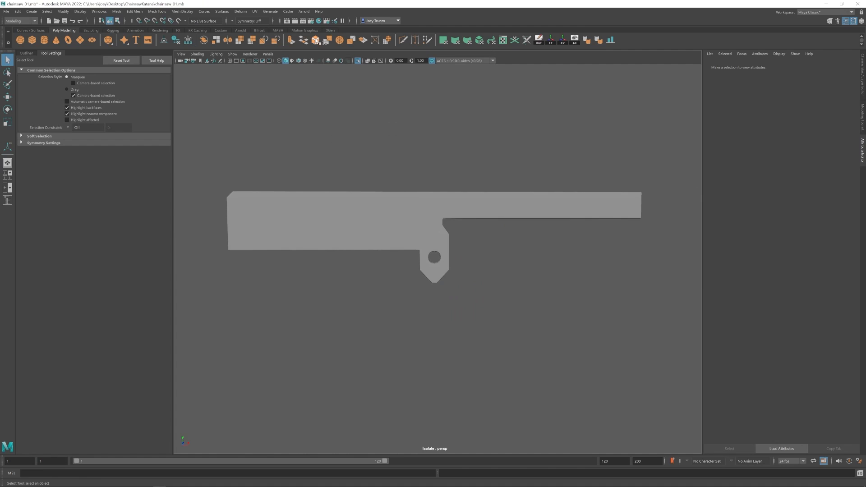
- Try to scale the bracket across its thickness
alt+right_drag(466, 314, 422, 294)
alt+drag(422, 294, 469, 317)
click(448, 280)
key(w)
alt+drag(448, 280, 406, 225)
key(r)
drag(406, 224, 395, 223)
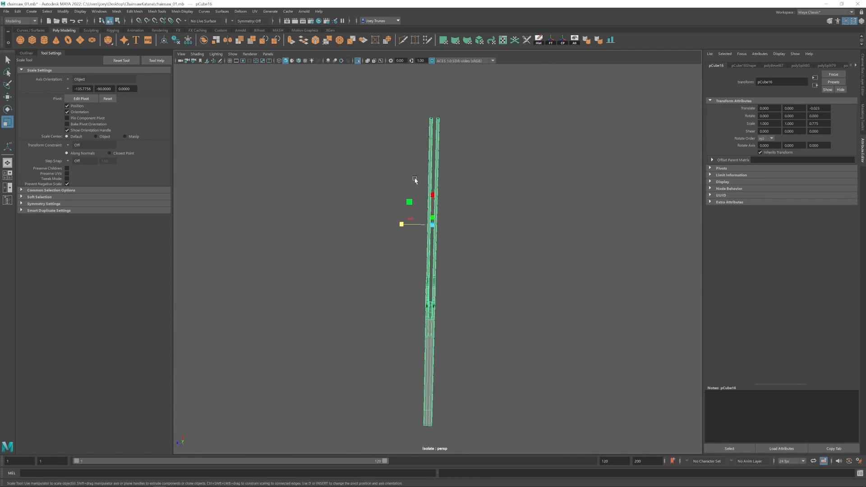
click(503, 226)
- Select the vertices of one bracket plate in the top view and shift them slightly sideways beside the chain
key(space)
key(space)
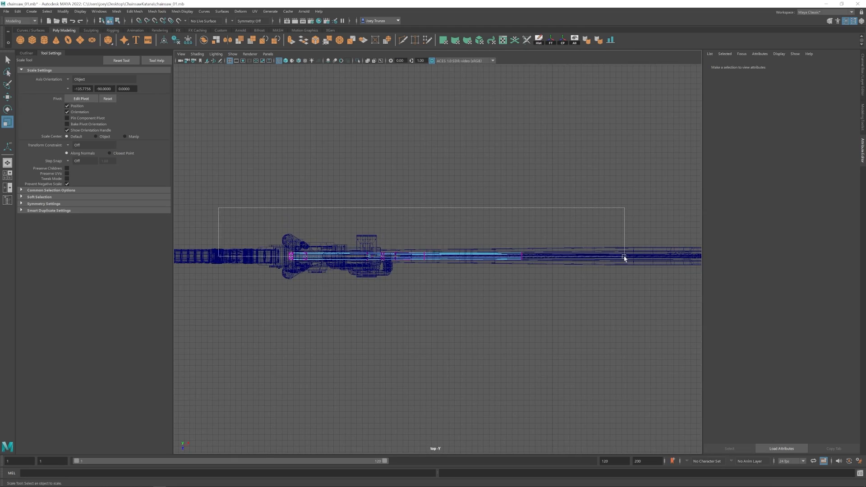
drag(625, 257, 625, 257)
alt+right_drag(341, 258, 468, 262)
alt+middle_drag(582, 282, 429, 285)
key(space)
key(space)
key(w)
alt+drag(429, 325, 487, 264)
click(491, 267)
key(ctrl+z)
alt+middle_drag(494, 273, 449, 264)
drag(448, 263, 452, 262)
mouse_move(452, 263)
alt+mouse_down()
mouse_move(493, 269)
mouse_move(458, 253)
alt+mouse_up()
- Select the other bracket plate's vertices in the top view and shift them slightly sideways toward the chain
key(space)
alt+right_drag(317, 214, 194, 199)
drag(180, 195, 451, 155)
key(space)
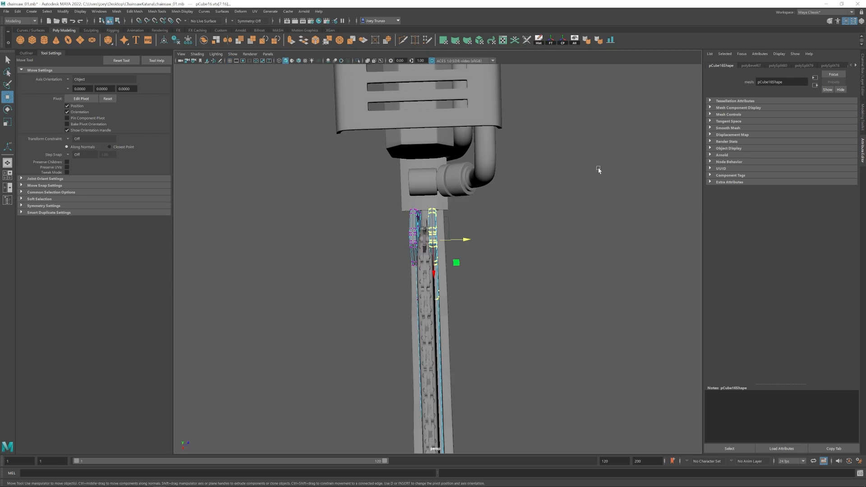
alt+drag(598, 170, 609, 158)
drag(495, 220, 491, 221)
click(496, 270)
alt+right_drag(496, 270, 411, 294)
alt+drag(411, 294, 519, 289)
key(ctrl+z)
- Pull the end vertices of the thin strip below the side panel slightly back from the bracket's tab
mouse_move(406, 316)
alt+right_down()
mouse_move(465, 333)
mouse_move(406, 316)
alt+right_up()
alt+middle_drag(406, 316, 460, 316)
click(460, 315)
click(458, 247)
alt+drag(458, 253, 452, 280)
alt+right_drag(451, 280, 509, 296)
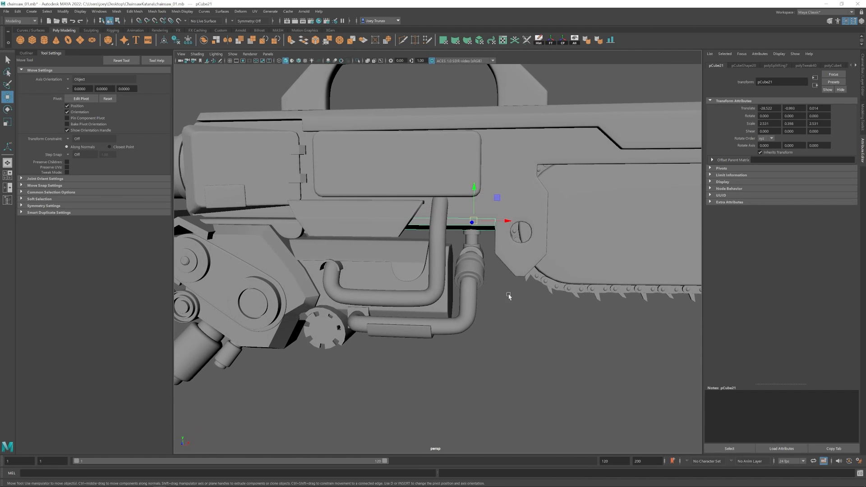
key(F8)
drag(529, 224, 528, 224)
key(w)
key(F8)
mouse_move(486, 244)
alt+mouse_down()
mouse_move(472, 231)
mouse_move(478, 237)
alt+mouse_up()
- Isolate the thin curved strip and bevel its outer edges with 2 segments
click(357, 60)
alt+drag(440, 139, 369, 172)
key(F10)
alt+drag(445, 225, 476, 246)
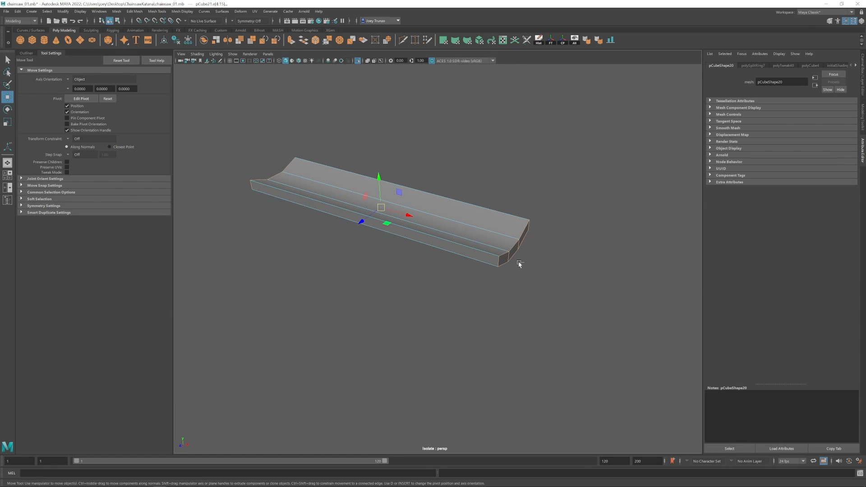
alt+drag(436, 218, 383, 220)
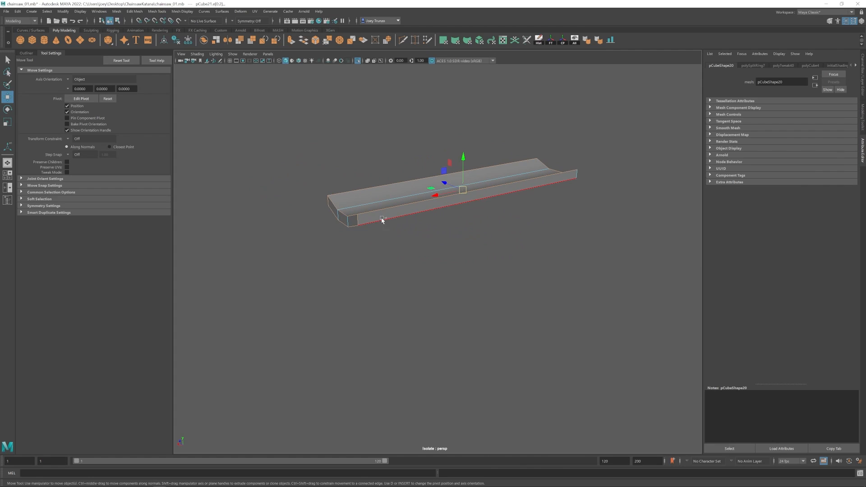
click(135, 11)
click(138, 36)
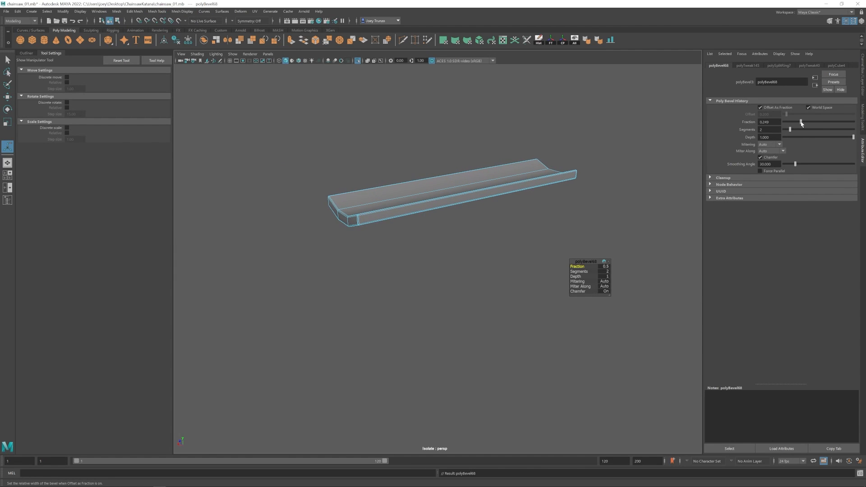
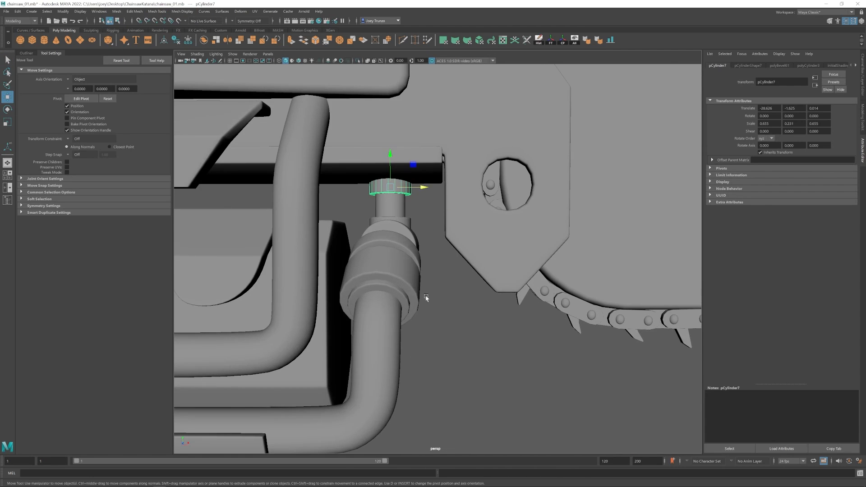
- Select the thin strip below the side cover and pick the vertices around its rounded tab
click(426, 297)
scroll(426, 297, down, 6)
alt+middle_drag(316, 324, 502, 335)
click(444, 237)
scroll(447, 253, up, 4)
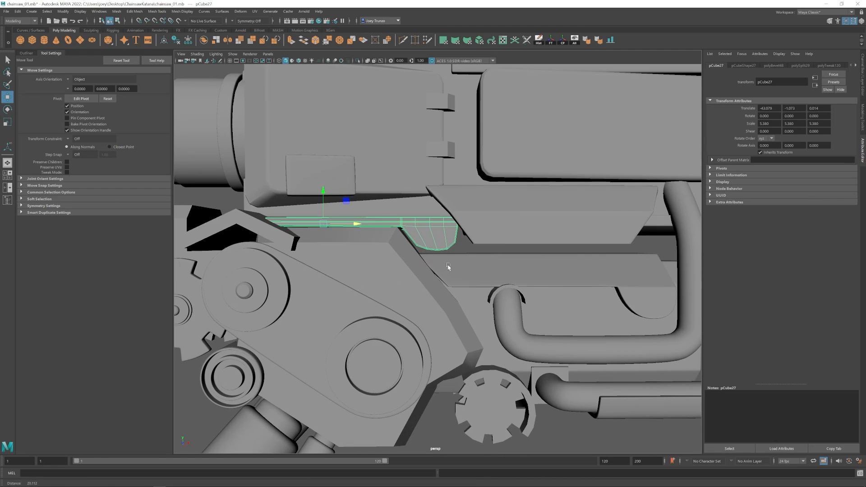
key(F9)
drag(395, 211, 405, 240)
scroll(437, 224, up, 3)
drag(521, 263, 416, 167)
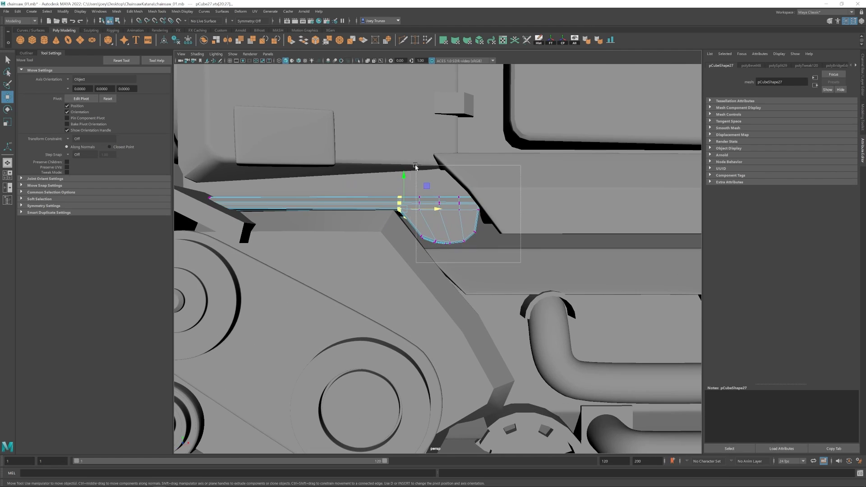
scroll(483, 291, down, 6)
- Examine the small hinge blocks and the main body surface between the side cover and the side panel
click(489, 363)
scroll(489, 364, up, 2)
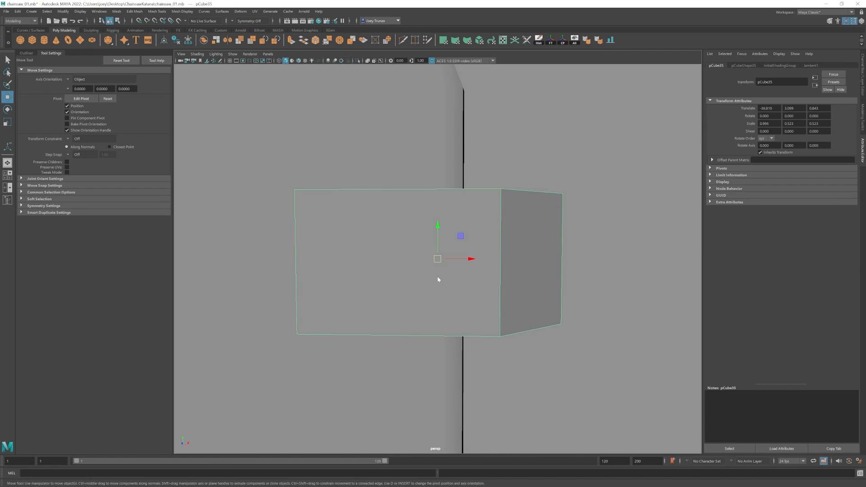
scroll(438, 280, down, 4)
key(ctrl+b)
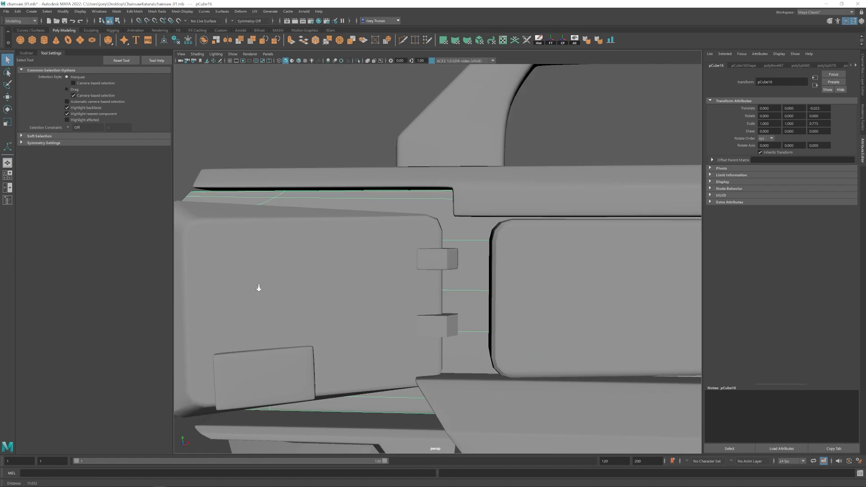
scroll(449, 265, up, 3)
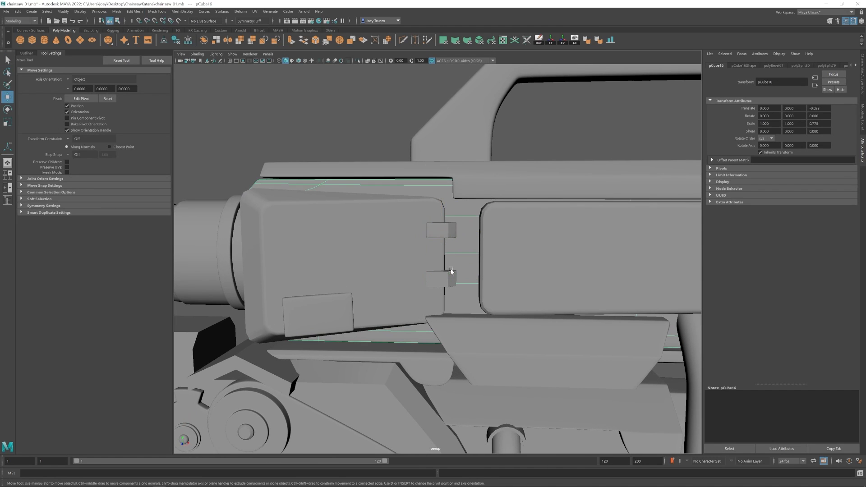
shift+click(451, 271)
click(451, 271)
scroll(451, 270, down, 6)
click(307, 213)
alt+middle_drag(366, 275, 445, 281)
scroll(433, 253, up, 2)
- Turn off smooth preview on the main body behind the side cover and isolate the whole body
click(423, 225)
key(1)
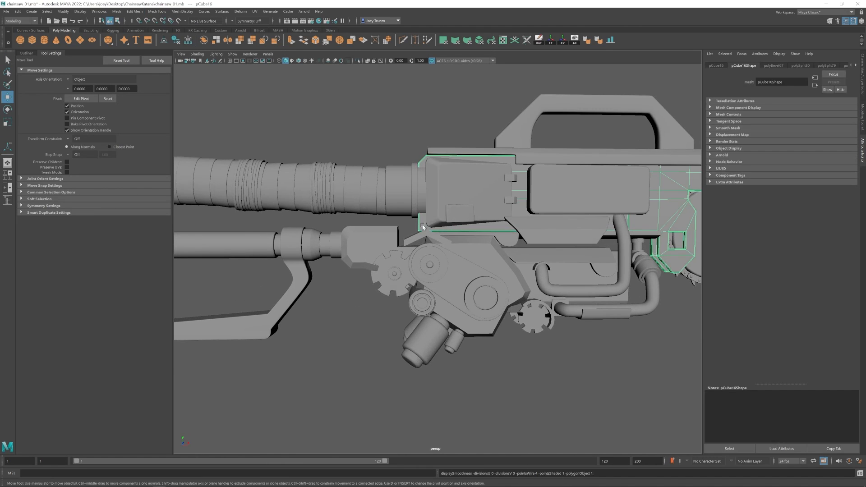
right_drag(423, 226, 390, 225)
drag(406, 219, 431, 241)
scroll(431, 242, up, 3)
click(358, 60)
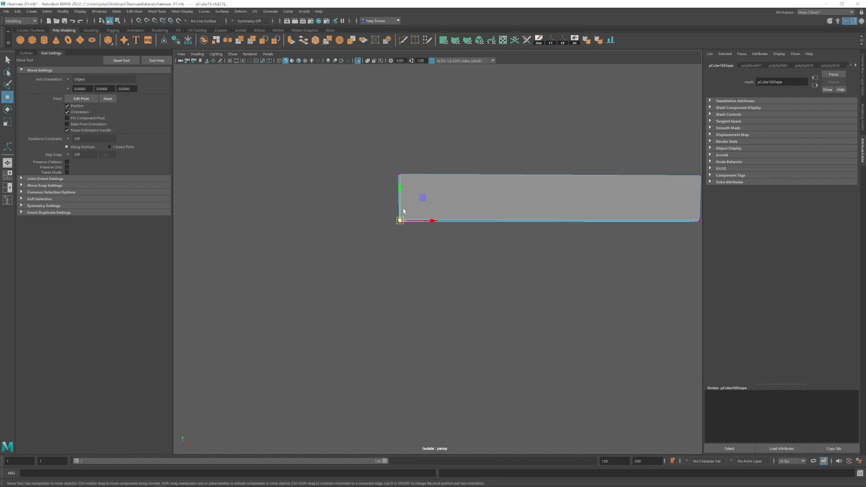
click(386, 149)
click(358, 60)
right_drag(422, 190, 449, 165)
click(358, 60)
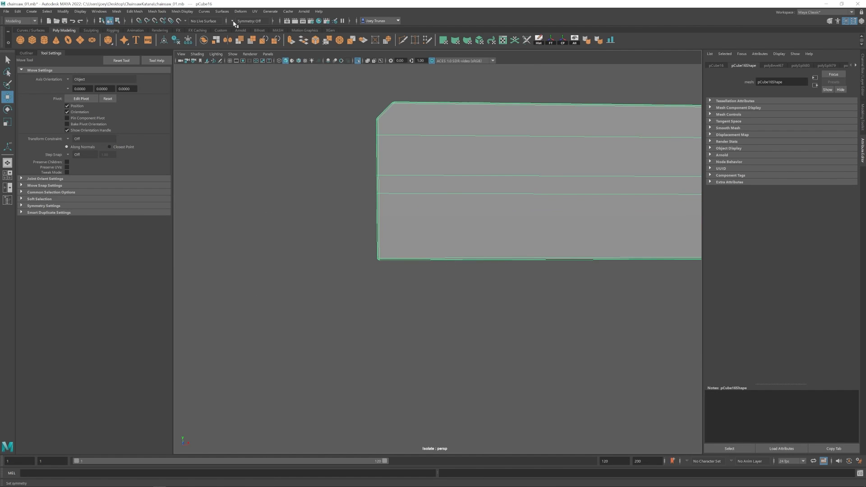
- Use Multi-Cut to cut an edge line across the isolated body near its chamfered grip end
click(402, 43)
alt+drag(406, 203, 395, 349)
alt+middle_drag(395, 349, 426, 265)
alt+drag(426, 265, 431, 253)
scroll(431, 252, up, 3)
alt+middle_drag(440, 267, 449, 229)
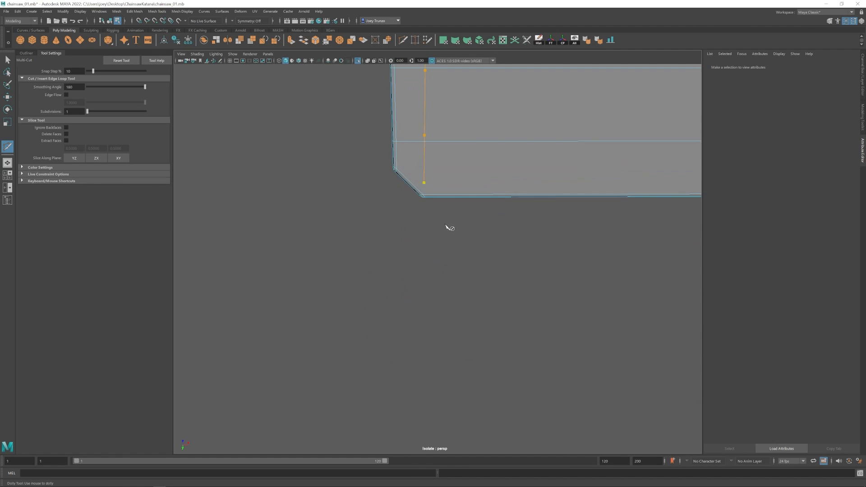
key(w)
- Extend the cut across the body's other side so that it ends at the chamfered corner
scroll(440, 168, down, 3)
alt+drag(440, 168, 464, 130)
key(y)
click(435, 87)
click(437, 232)
alt+right_drag(440, 240, 531, 329)
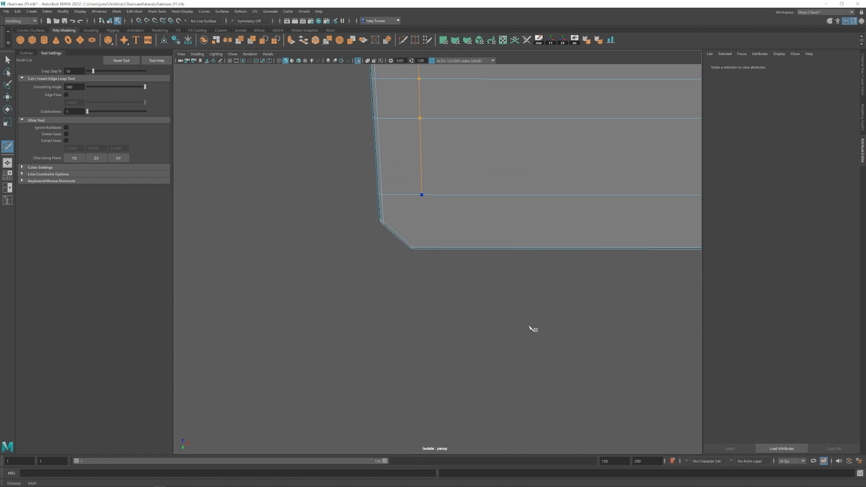
click(415, 248)
key(w)
- Select the newly cut edge loop near the body's grip end and shift it slightly along the body's length
scroll(457, 159, down, 5)
alt+middle_drag(457, 159, 463, 215)
double_click(436, 217)
key(r)
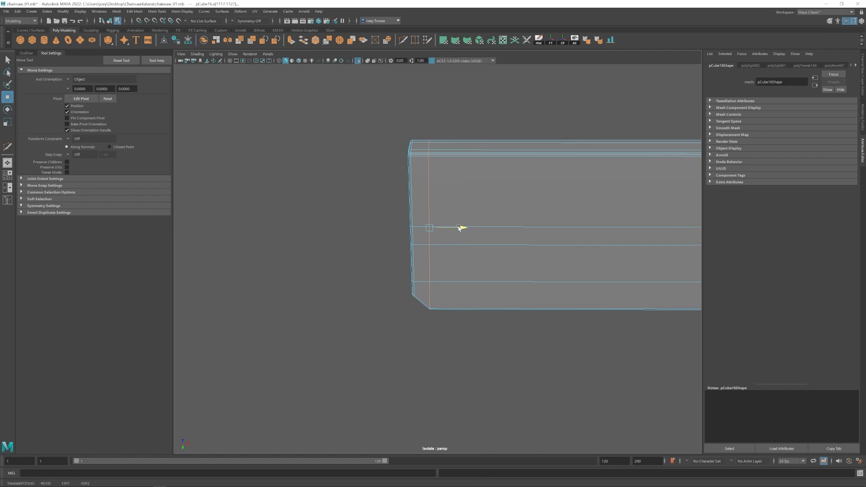
alt+drag(459, 228, 452, 266)
drag(452, 260, 454, 259)
alt+middle_drag(455, 311, 454, 258)
- Select the vertices at the body's lower grip-end corner, show the full model again and raise them into a chamfer
right_drag(425, 312, 389, 313)
drag(383, 325, 410, 303)
key(ctrl+1)
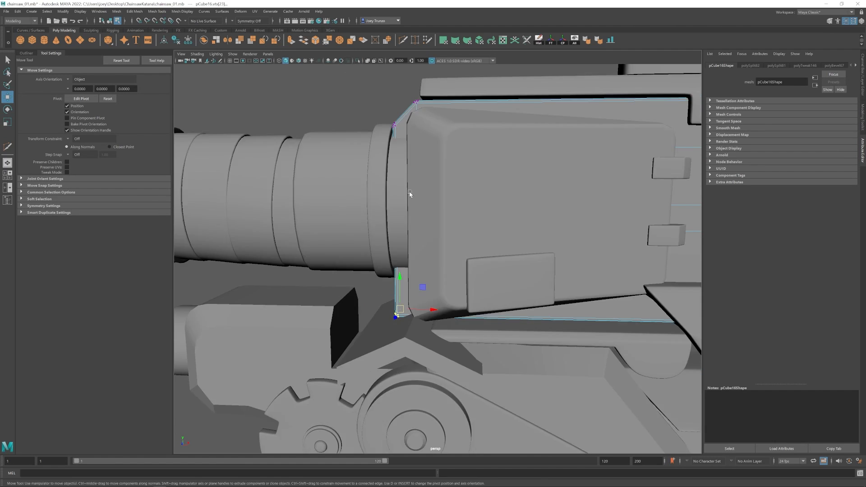
scroll(411, 194, down, 3)
alt+middle_drag(411, 194, 418, 163)
drag(423, 235, 423, 218)
- Select the bottom vertices beside the new chamfer and shift them slightly along the body's length
alt+drag(444, 289, 470, 299)
alt+middle_drag(470, 300, 451, 291)
drag(447, 271, 427, 248)
drag(465, 254, 467, 253)
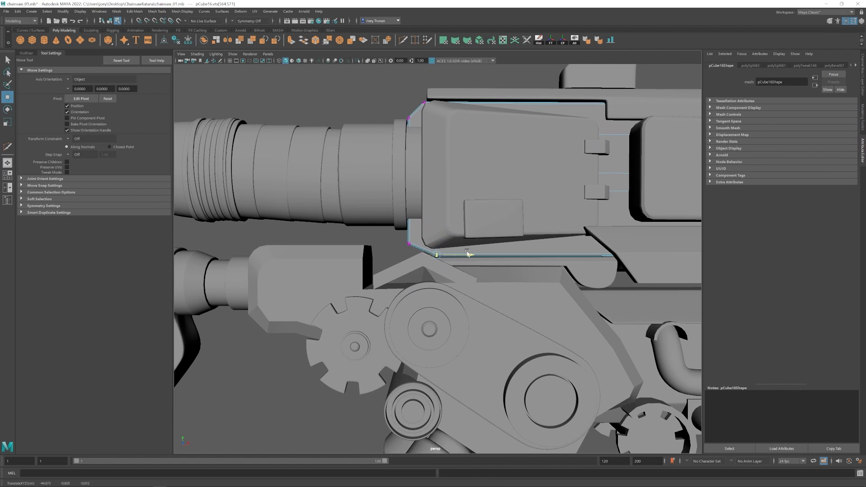
click(423, 195)
- Create a sphere and align it to the center of the collar at the lower tube's free end
scroll(424, 195, down, 8)
alt+drag(424, 282, 440, 286)
click(464, 175)
alt+drag(455, 208, 435, 259)
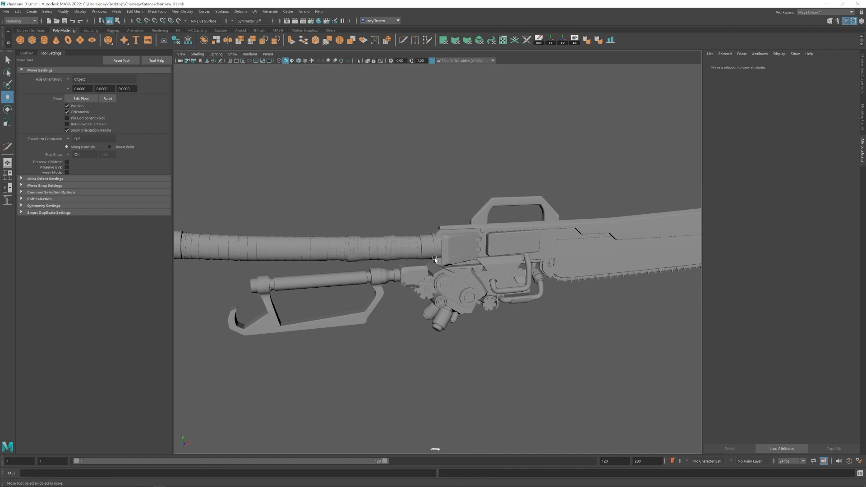
scroll(459, 318, down, 4)
scroll(458, 318, up, 4)
alt+middle_drag(407, 270, 508, 255)
click(351, 269)
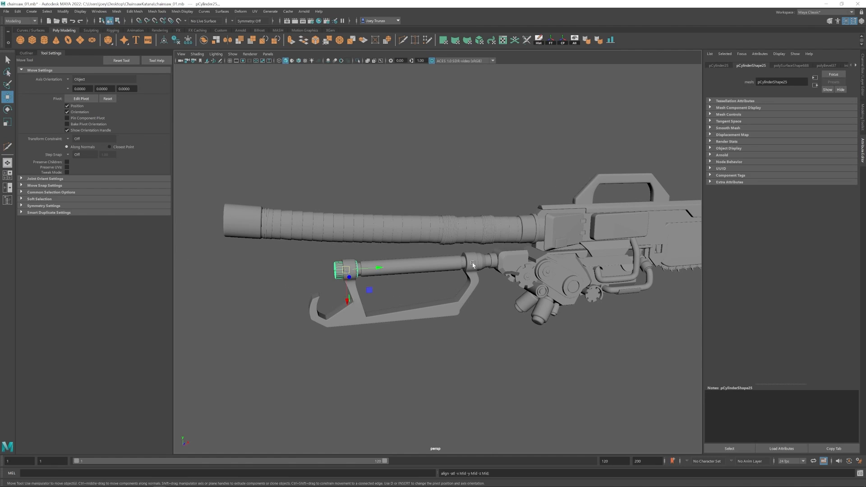
scroll(466, 230, up, 4)
- Fit the sphere to the lower tube's end and delete its inner half to leave a domed cap
key(space)
scroll(299, 348, up, 5)
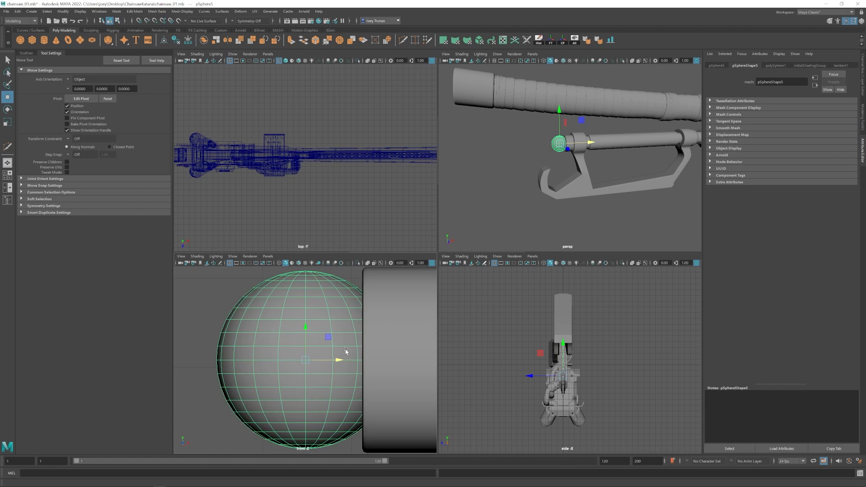
scroll(300, 348, down, 4)
drag(379, 422, 306, 310)
key(space)
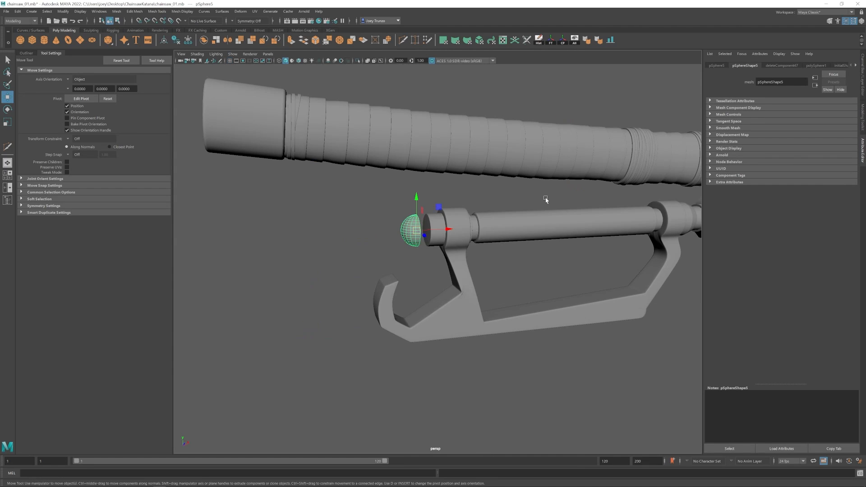
click(440, 271)
scroll(444, 296, down, 5)
alt+middle_drag(434, 259, 358, 263)
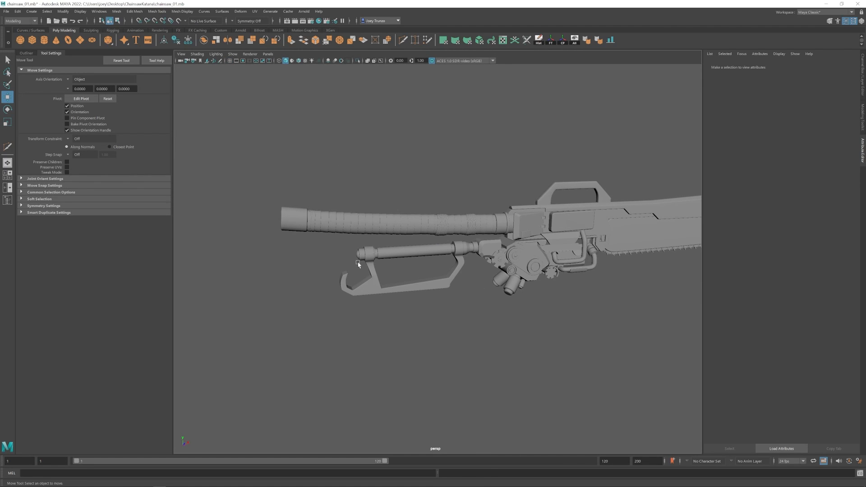
- Create a cube and position it above the body between the wrapped grip and the carry handle
scroll(400, 184, down, 2)
scroll(400, 184, up, 3)
alt+middle_drag(400, 184, 291, 204)
click(32, 40)
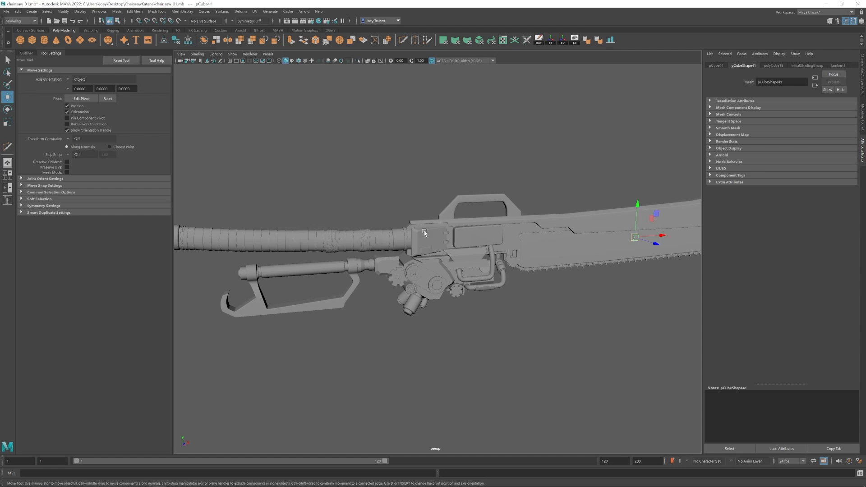
key(r)
alt+drag(428, 190, 417, 228)
key(r)
drag(428, 180, 427, 202)
- Scale the cube into a flat block above the side cover and delete all faces except the top one
alt+right_drag(434, 233, 470, 282)
drag(443, 227, 450, 247)
key(w)
key(r)
drag(431, 207, 472, 248)
key(w)
key(F11)
key(Delete)
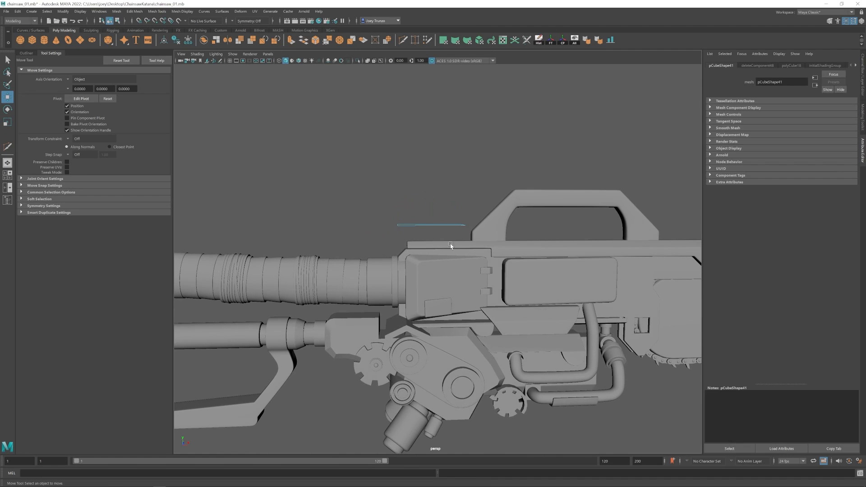
- Extrude the plate's long edges downward and spread them apart to form sloping sides
alt+drag(409, 225, 456, 251)
key(F10)
double_click(431, 226)
shift+drag(440, 203, 440, 224)
alt+drag(442, 233, 453, 237)
key(r)
alt+drag(454, 237, 481, 222)
key(w)
alt+middle_drag(482, 222, 463, 234)
- Extrude the top cover's end edges beside the wrapped grip outward to form a sloped end
scroll(465, 230, up, 4)
click(484, 215)
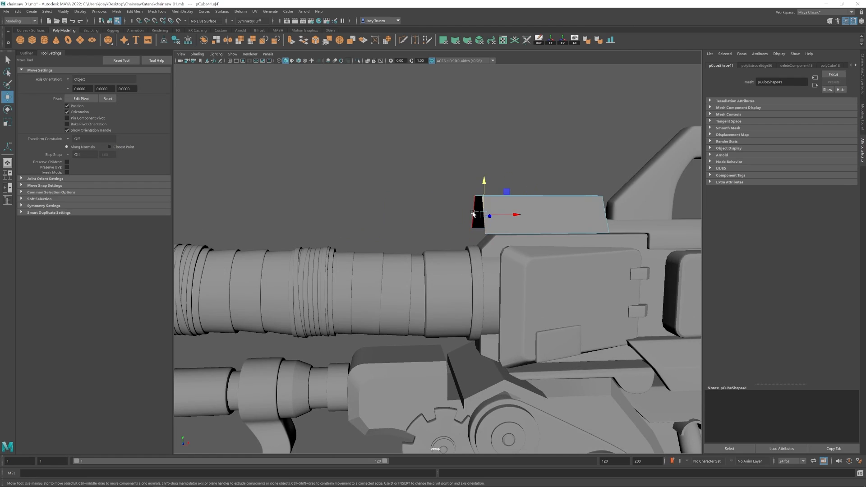
shift+double_click(473, 213)
mouse_move(474, 213)
alt+mouse_down()
mouse_move(493, 221)
mouse_move(485, 220)
alt+mouse_up()
alt+drag(485, 221, 452, 222)
ctrl+drag(445, 219, 429, 255)
scroll(471, 212, down, 4)
alt+middle_drag(455, 239, 422, 228)
scroll(422, 228, up, 4)
- Extrude the top cover's end edges beside the carry handle outward and lower the new top edge
click(404, 223)
shift+double_click(414, 210)
shift+drag(445, 230, 462, 230)
click(428, 210)
drag(428, 180, 428, 199)
- Insert three evenly spaced edge loops across the top cover using multiple edge loops
alt+drag(401, 253, 428, 230)
scroll(406, 266, down, 5)
alt+drag(388, 266, 400, 277)
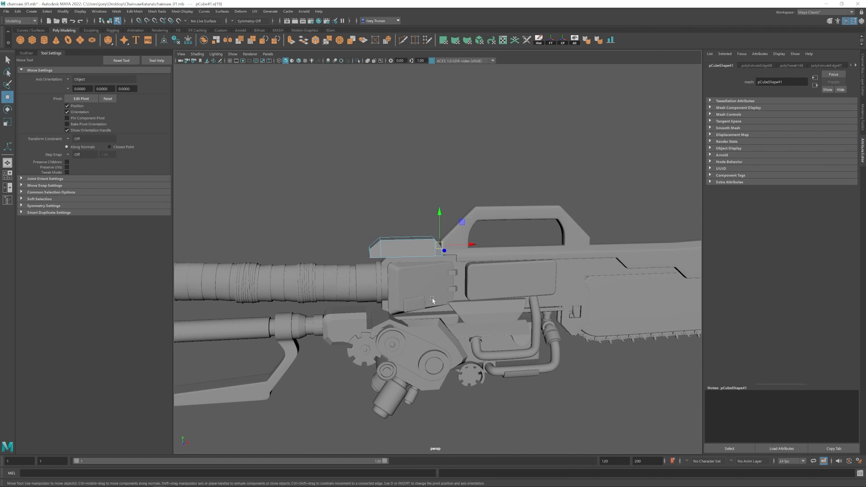
scroll(433, 300, up, 4)
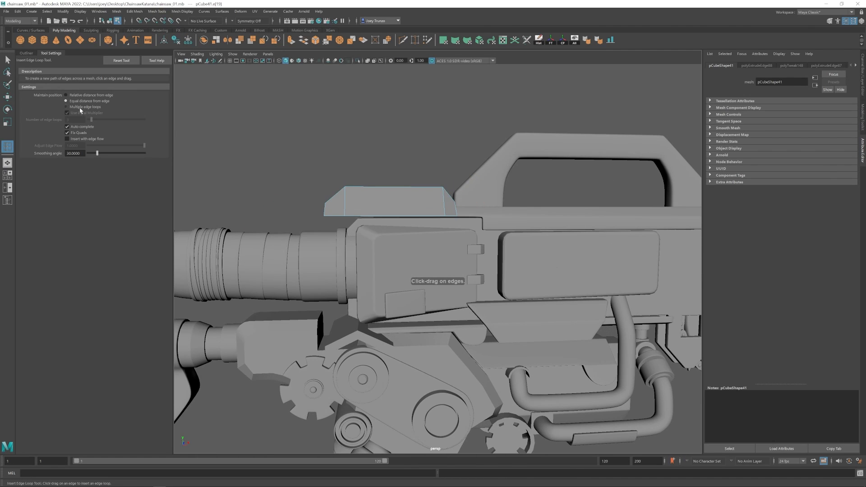
click(80, 109)
click(379, 187)
key(w)
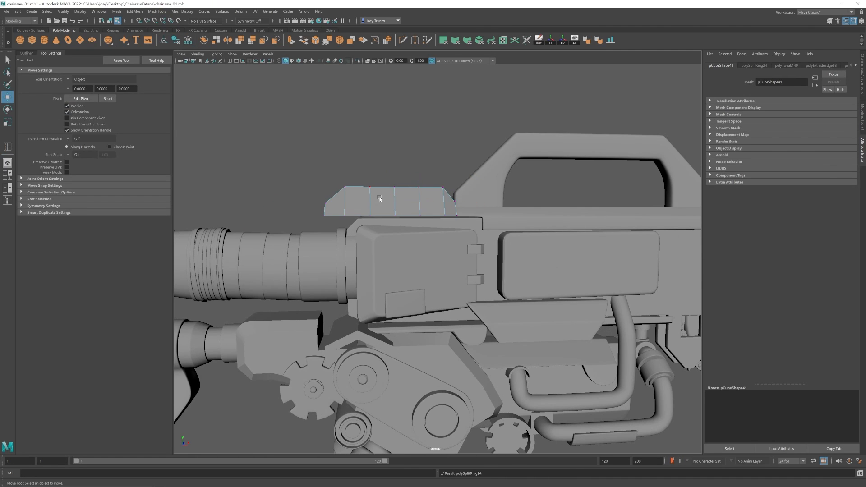
- Select the three inserted edge loops on the top cover and bevel them with 1 segment
shift+double_click(395, 209)
shift+double_click(420, 207)
click(134, 11)
click(134, 35)
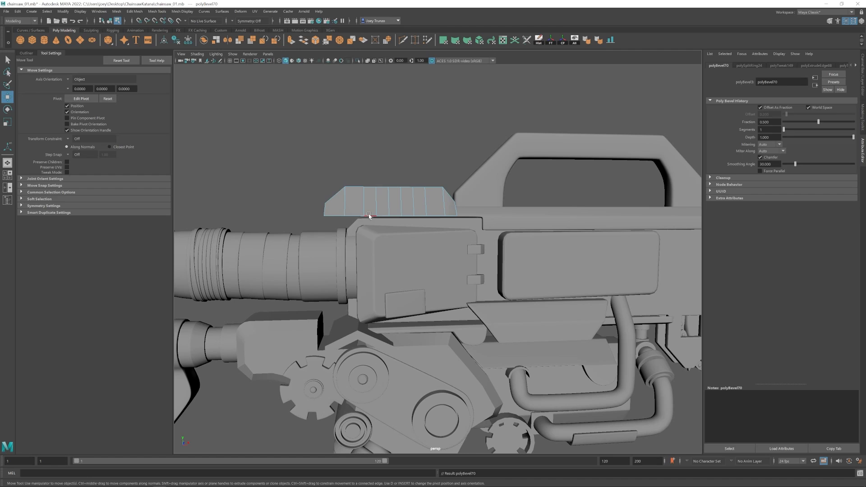
- Pull a section of the top cover's lower side edge downward over the body
click(369, 217)
key(ctrl+z)
alt+drag(368, 194, 402, 227)
alt+drag(343, 217, 369, 218)
alt+drag(385, 187, 436, 228)
click(402, 220)
click(467, 224)
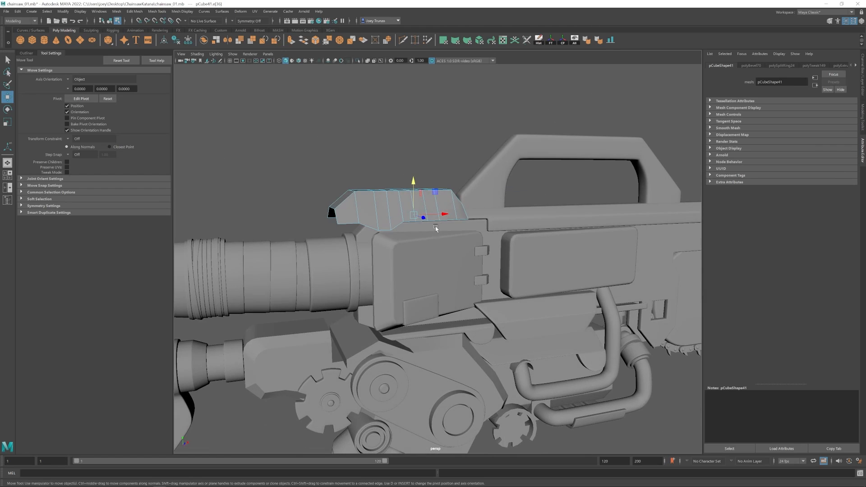
- Select four edges on both sides of the top cover and slide them vertically with the Edge transform constraint
scroll(477, 179, down, 4)
drag(422, 190, 432, 283)
click(477, 180)
click(432, 237)
scroll(514, 316, up, 5)
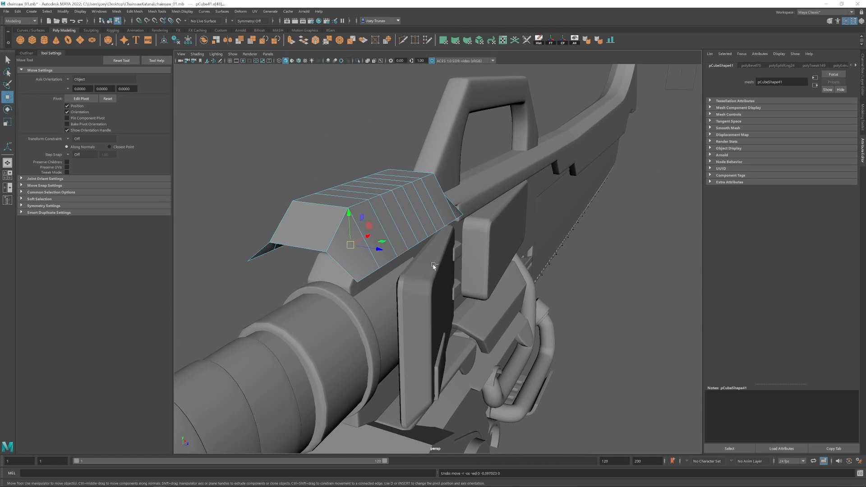
shift+click(438, 230)
alt+drag(388, 251, 467, 251)
shift+click(372, 237)
click(862, 117)
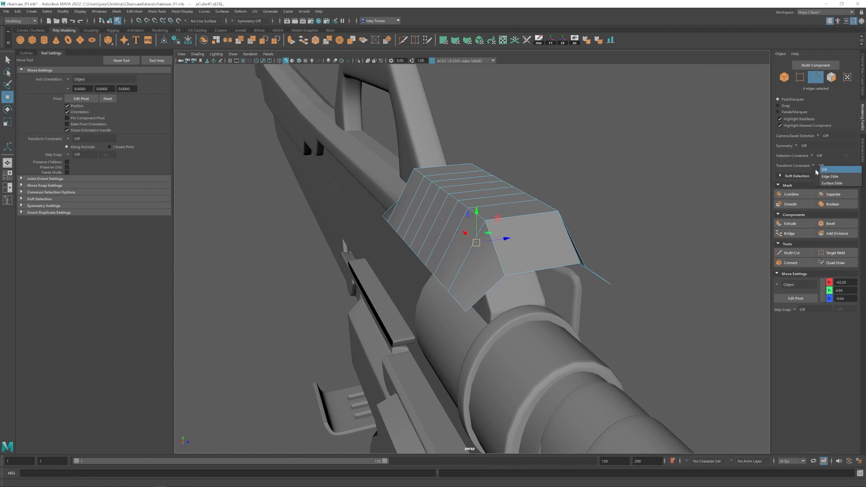
alt+drag(462, 242, 479, 203)
drag(479, 204, 477, 202)
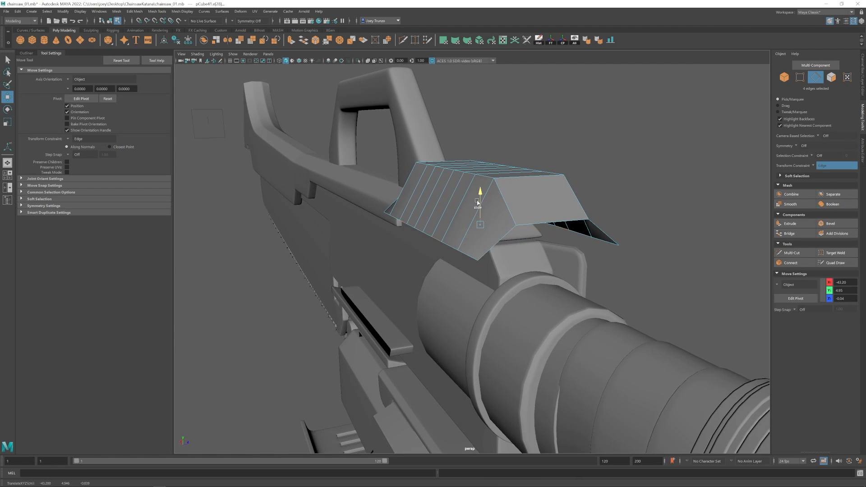
- Try to scale the four selected cover edges across the cover's width in the top view
key(space)
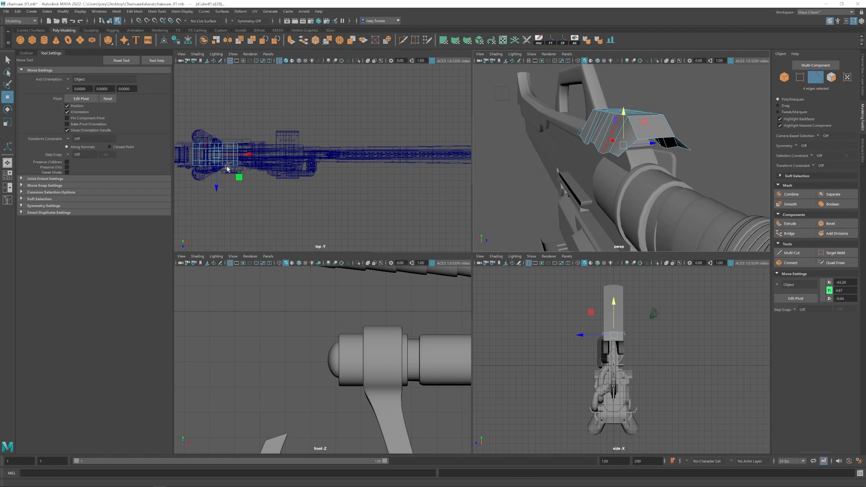
key(f)
key(space)
scroll(454, 279, down, 5)
alt+middle_drag(455, 279, 409, 261)
key(r)
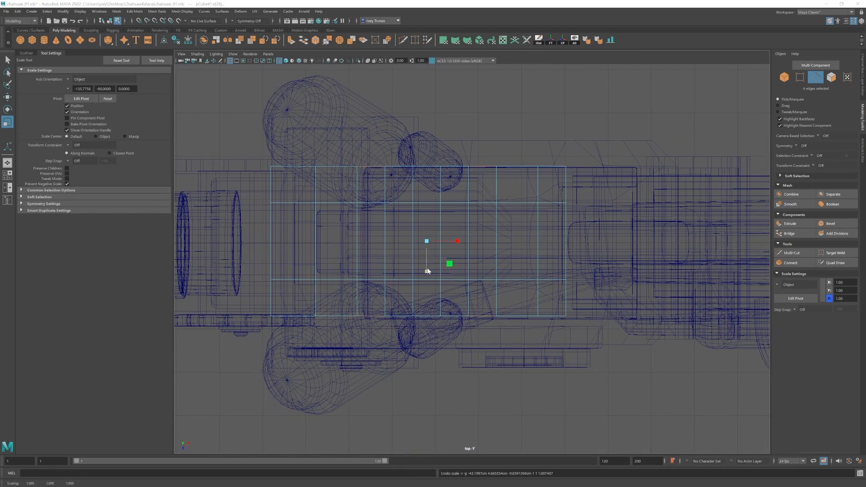
- Scale the four selected cover edges slightly outward across the cover's width in the side view
key(space)
key(space)
key(4)
alt+middle_drag(490, 244, 493, 283)
scroll(493, 283, up, 8)
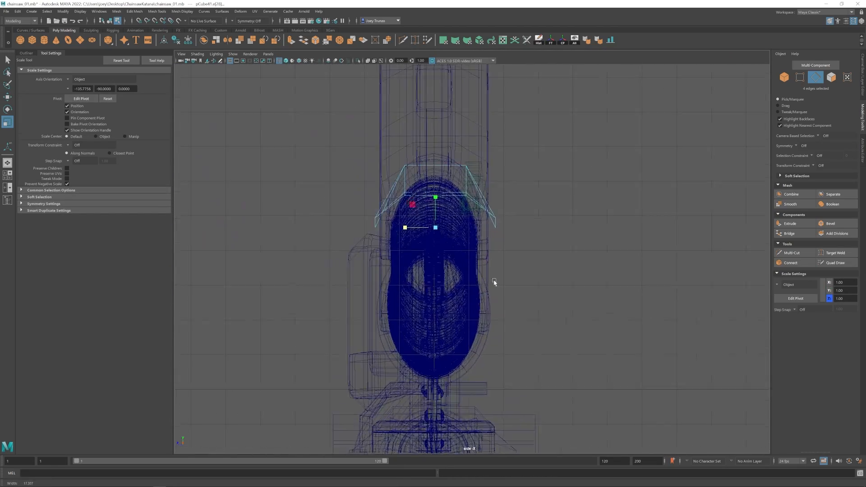
drag(384, 210, 384, 210)
key(space)
key(space)
- Select the four lower corner vertices at the ends of the top cover and scale them inward across its width to about 0.82
mouse_move(524, 202)
alt+mouse_down()
mouse_move(517, 202)
mouse_move(541, 204)
alt+mouse_up()
alt+drag(346, 128, 458, 208)
key(w)
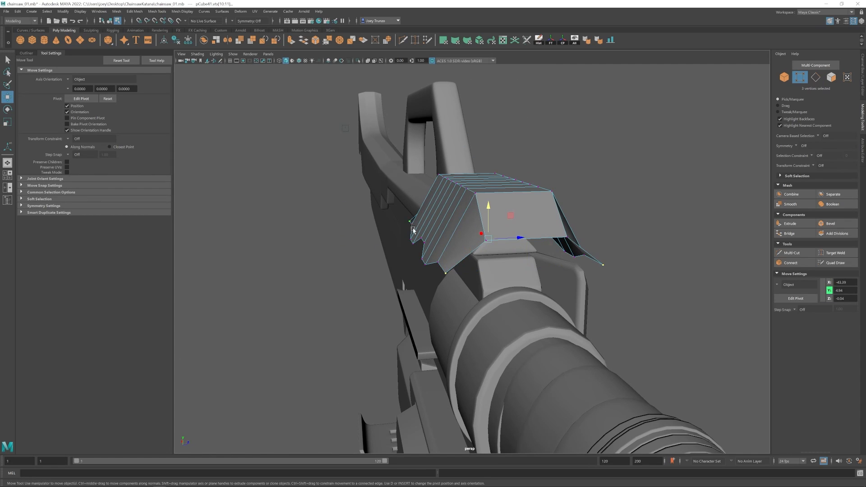
alt+drag(413, 230, 346, 228)
shift+click(525, 228)
key(space)
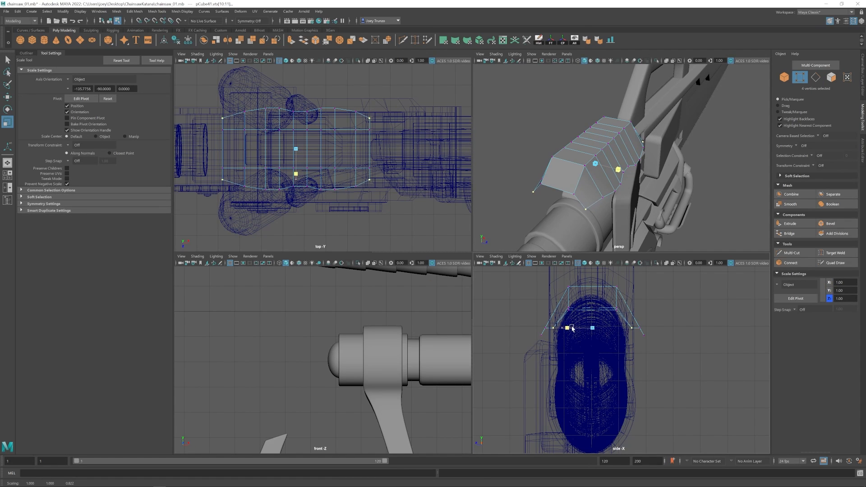
key(space)
- Select the edge loops near both ends of the top cover and bevel them
key(F8)
key(w)
alt+drag(552, 273, 594, 269)
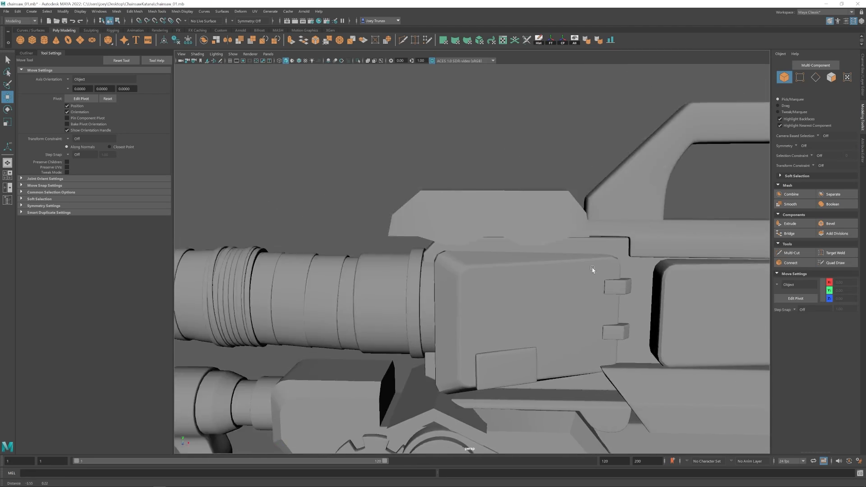
scroll(594, 269, down, 5)
click(478, 232)
alt+middle_drag(492, 240, 474, 232)
click(434, 218)
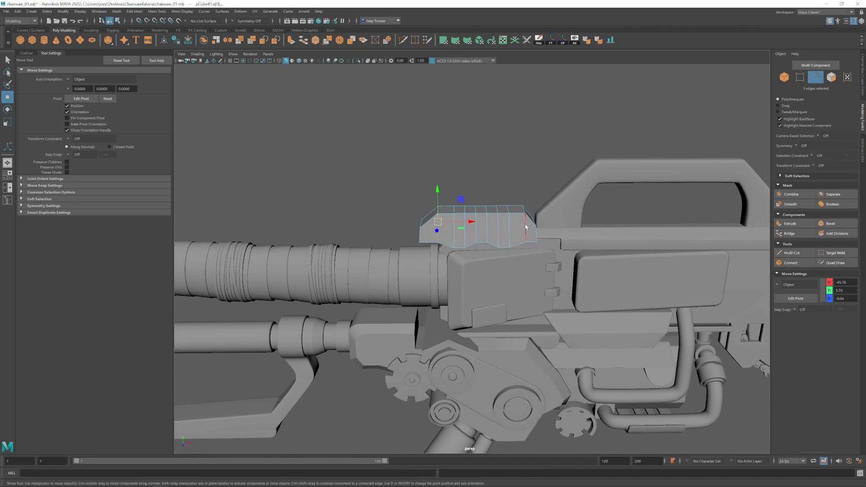
shift+double_click(529, 224)
click(134, 11)
click(144, 35)
scroll(489, 225, down, 5)
key(ctrl+z)
scroll(451, 203, up, 6)
alt+drag(440, 196, 542, 217)
key(ctrl+b)
scroll(497, 217, down, 4)
- Create a polygon cylinder above the top cover and set its axis subdivisions to 6
key(w)
click(406, 203)
right_drag(473, 236, 506, 225)
scroll(498, 254, up, 3)
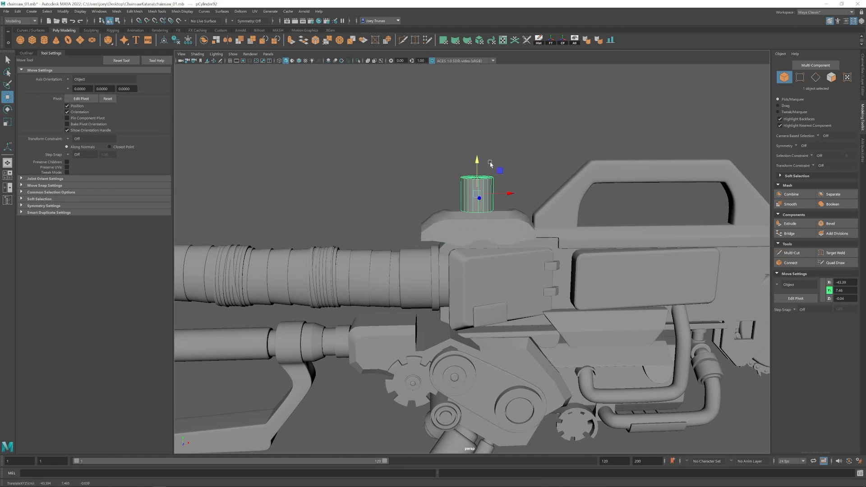
key(ctrl+a)
text(6)
key(Return)
alt+drag(434, 212, 468, 206)
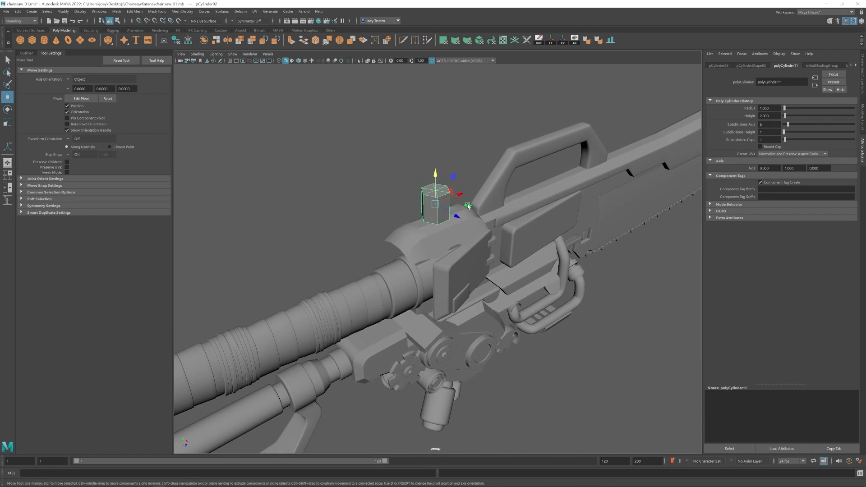
- Shrink the six-sided cylinder to a scale of about 0.22 and seat it on the top cover's sloped upper facet
alt+drag(419, 221, 478, 212)
scroll(474, 203, up, 3)
drag(473, 182, 425, 229)
drag(424, 180, 424, 186)
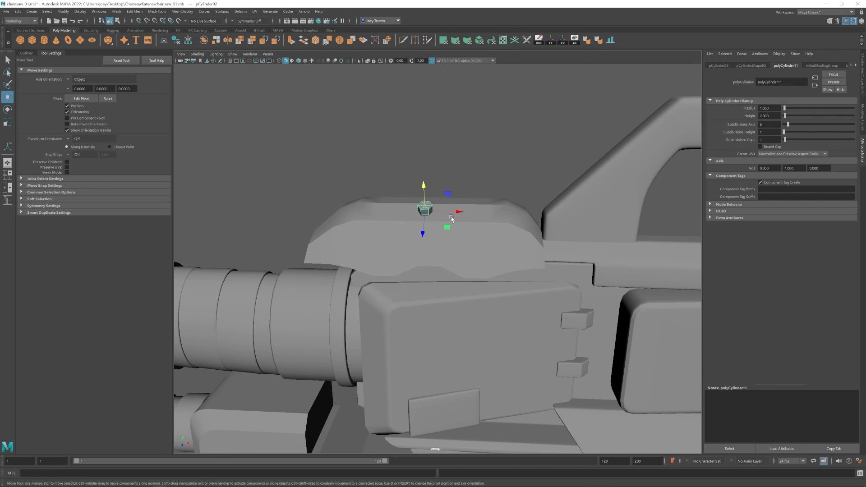
- Duplicate the small hex cylinder at equal spacing along the top cover to form a row of five
click(497, 222)
key(ctrl+z)
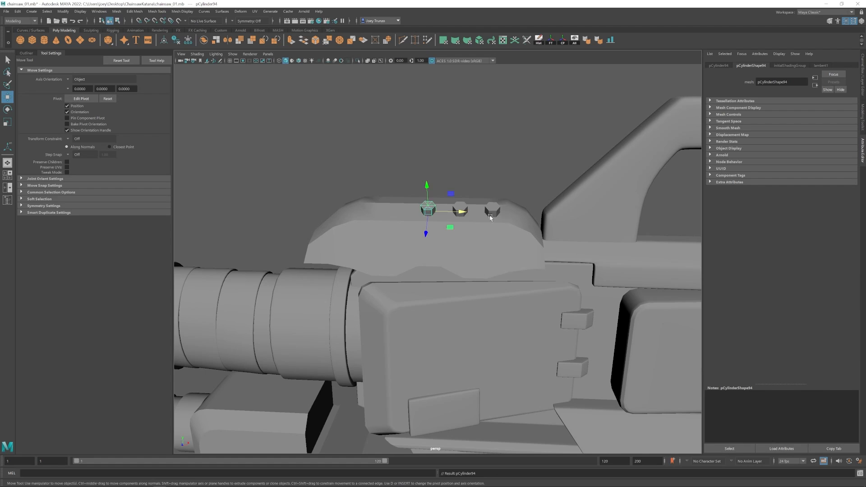
key(shift+d)
key(shift+d)
- Select the five hex cylinders on the cover's sloped facet and group them
alt+middle_drag(417, 231, 457, 210)
alt+drag(456, 211, 500, 216)
key(q)
shift+click(465, 190)
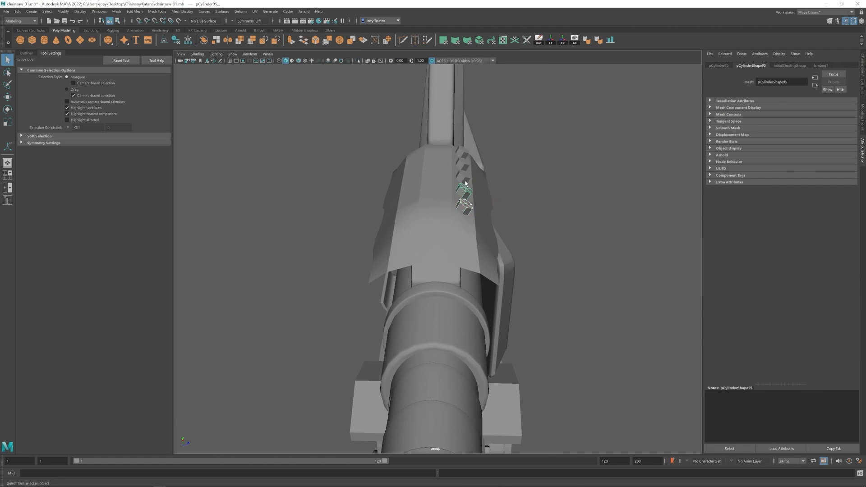
key(w)
alt+drag(483, 165, 551, 106)
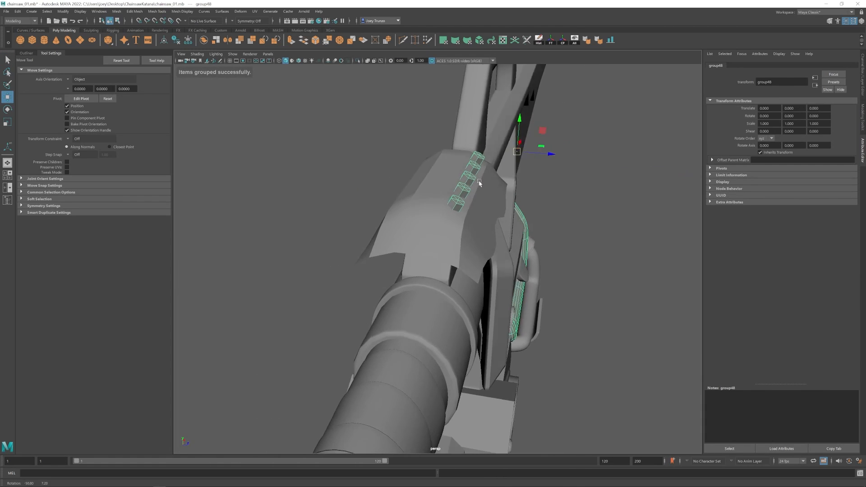
key(ctrl+g)
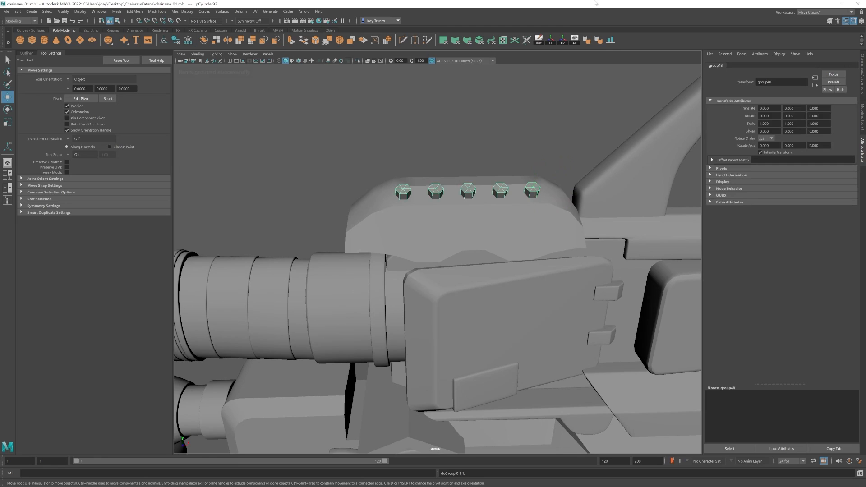
- Place a copy of the hex cylinder row on the cover's flat top face, rotated about -27 degrees around its length
alt+drag(478, 252, 486, 234)
mouse_move(457, 186)
mouse_down()
mouse_move(458, 193)
mouse_move(452, 172)
mouse_up()
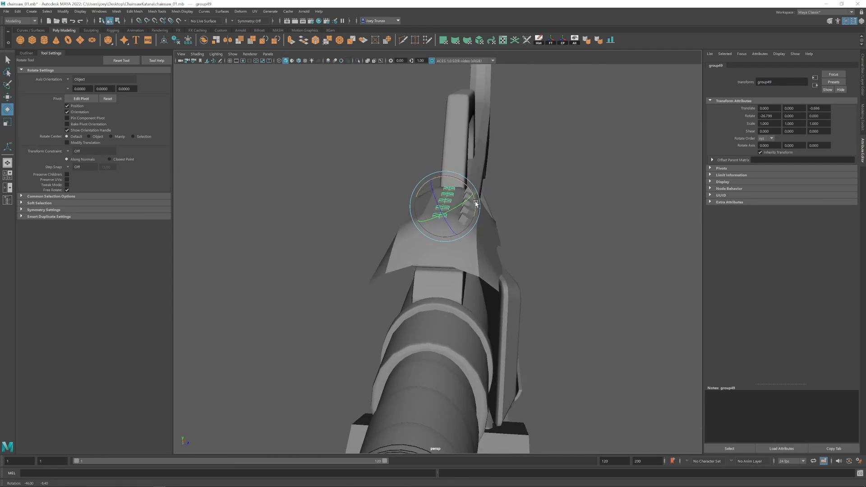
key(w)
drag(476, 203, 447, 226)
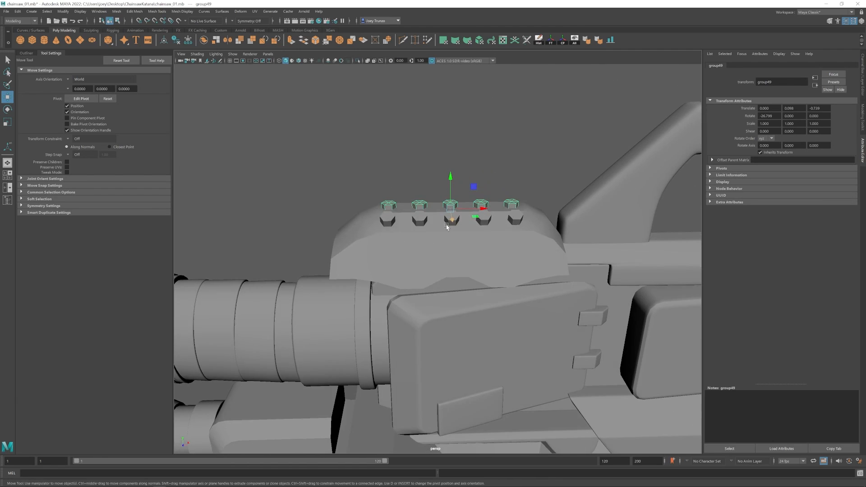
- Place another copy of the hex cylinder row on the cover's lower side face, rotated about 28 degrees
alt+drag(402, 207, 431, 213)
drag(488, 201, 486, 199)
key(w)
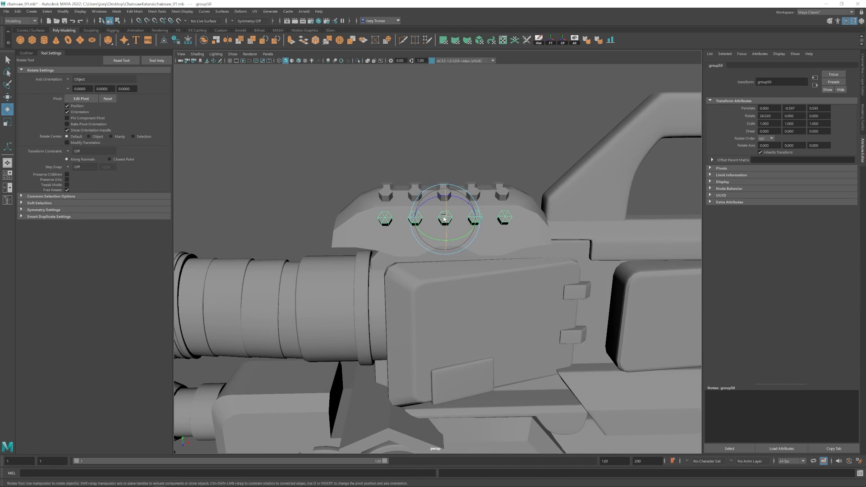
alt+drag(451, 225, 469, 234)
- Add a sixth hex cylinder to the lower row and space the row evenly along the cover's side
key(w)
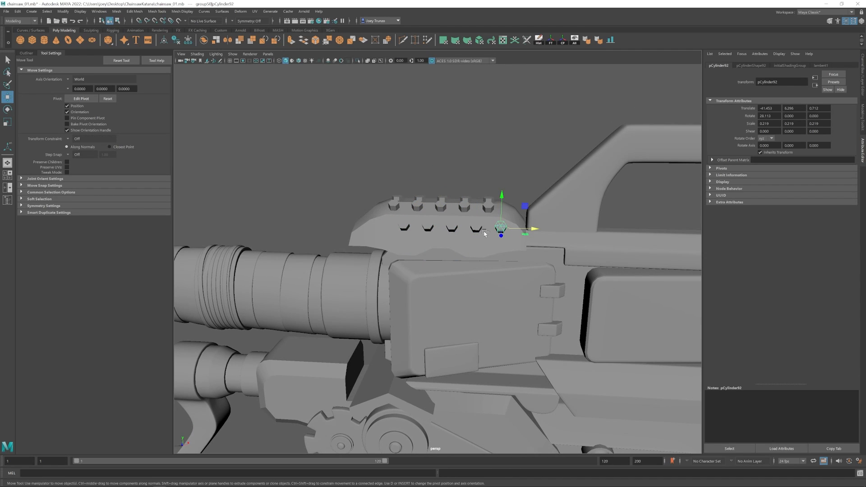
drag(407, 229, 409, 229)
alt+drag(411, 229, 428, 236)
click(435, 176)
alt+drag(435, 194, 437, 246)
- Select the top cover together with its three rows of hex cylinders and isolate them in the view
scroll(437, 246, up, 3)
alt+drag(423, 217, 423, 209)
drag(359, 177, 515, 233)
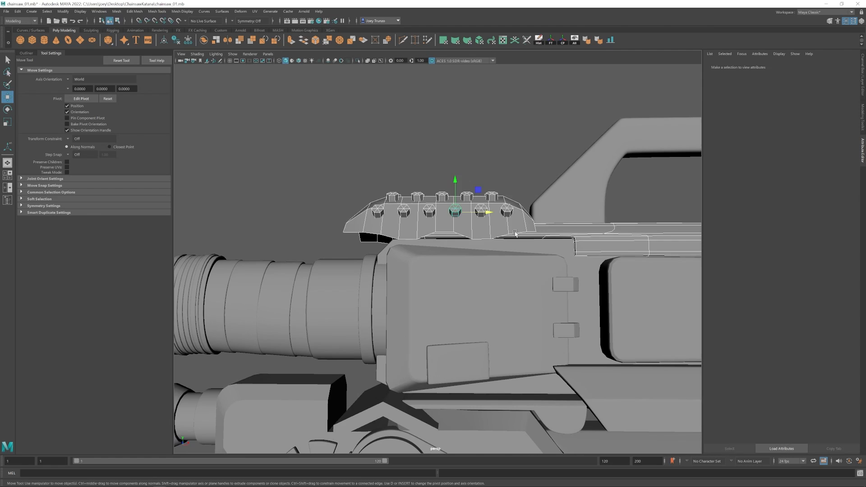
key(ctrl+g)
key(ctrl+1)
key(Down)
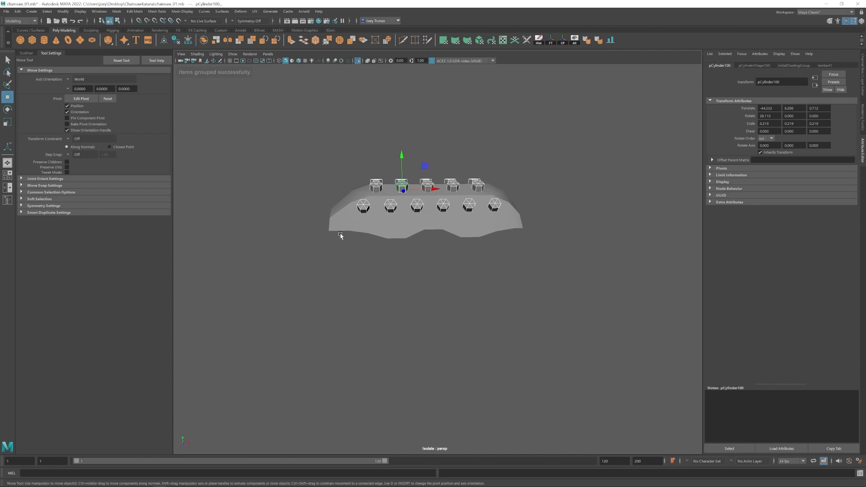
- Subtract the hex cylinders from the top cover with a Boolean difference
click(438, 227)
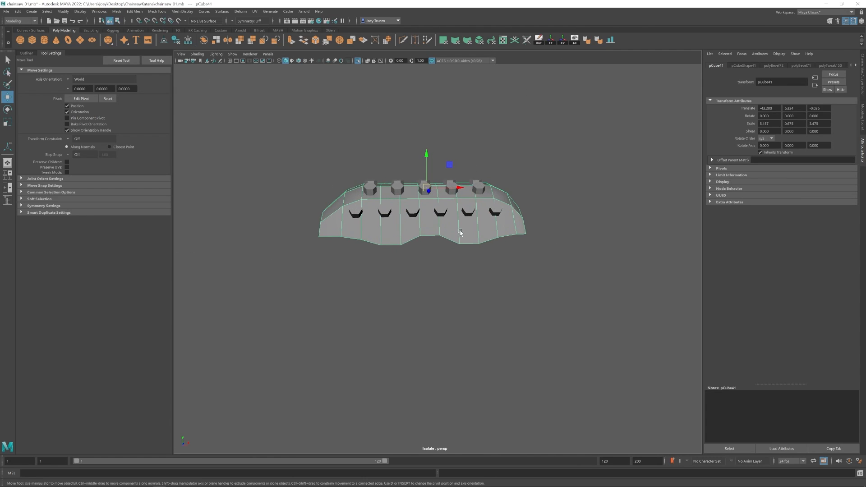
click(199, 36)
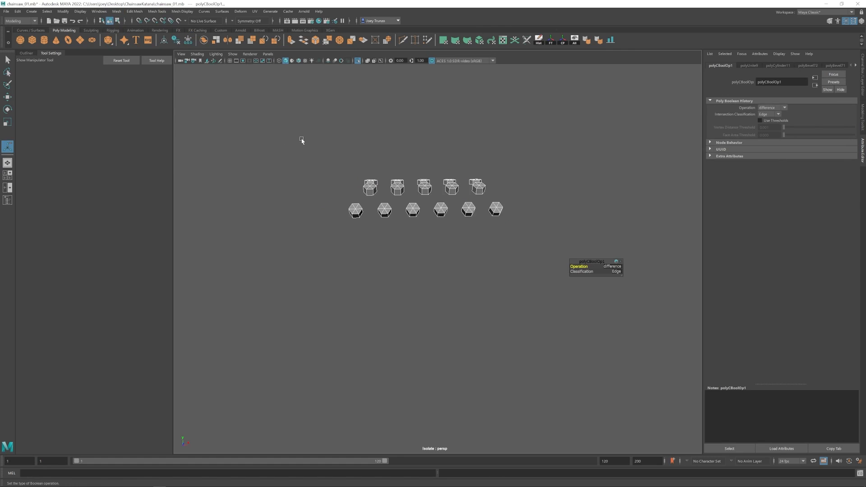
alt+drag(406, 246, 417, 258)
scroll(417, 252, up, 3)
key(w)
- Delete the floor faces inside the hexagonal holes in all three rows of the top cover
right_drag(431, 234, 433, 259)
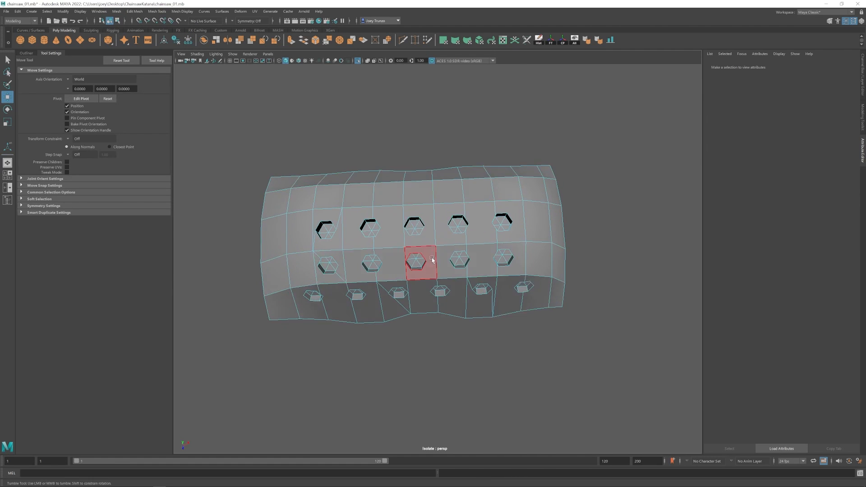
alt+drag(433, 259, 431, 266)
drag(417, 239, 413, 249)
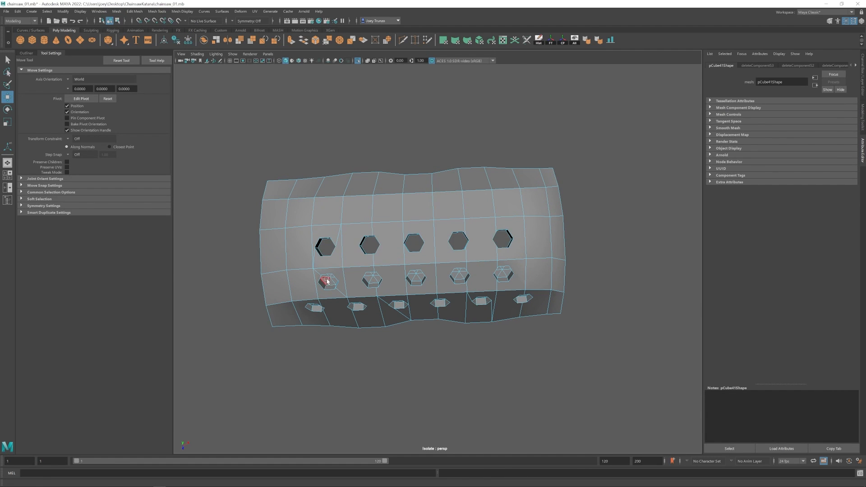
alt+drag(328, 282, 336, 231)
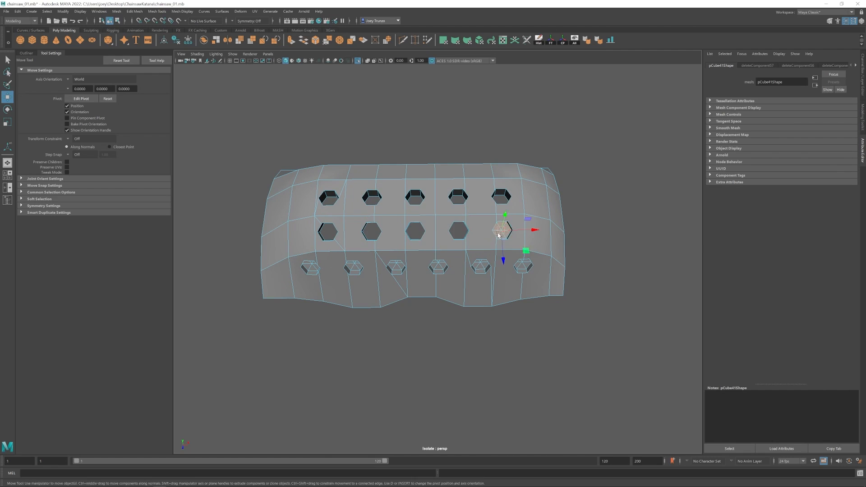
alt+drag(498, 235, 424, 247)
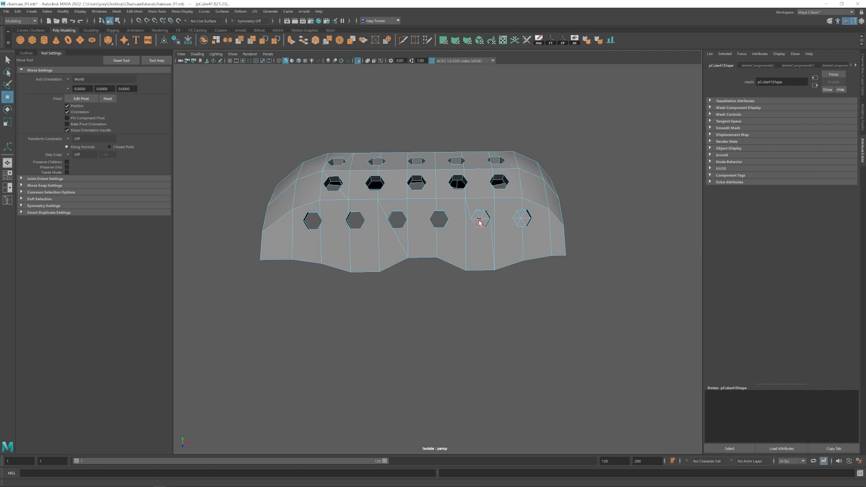
key(Delete)
alt+drag(518, 223, 418, 236)
- Weld the stray vertices around the hexagonal holes onto neighbouring hole corners with Target Weld
click(414, 42)
alt+drag(406, 199, 253, 215)
alt+drag(394, 243, 339, 252)
key(g)
scroll(397, 244, up, 5)
scroll(388, 253, down, 3)
alt+middle_drag(339, 252, 270, 296)
key(w)
click(439, 152)
alt+middle_drag(503, 170, 439, 178)
alt+drag(439, 177, 508, 293)
key(g)
scroll(507, 289, up, 5)
scroll(505, 226, down, 3)
alt+middle_drag(506, 216, 506, 169)
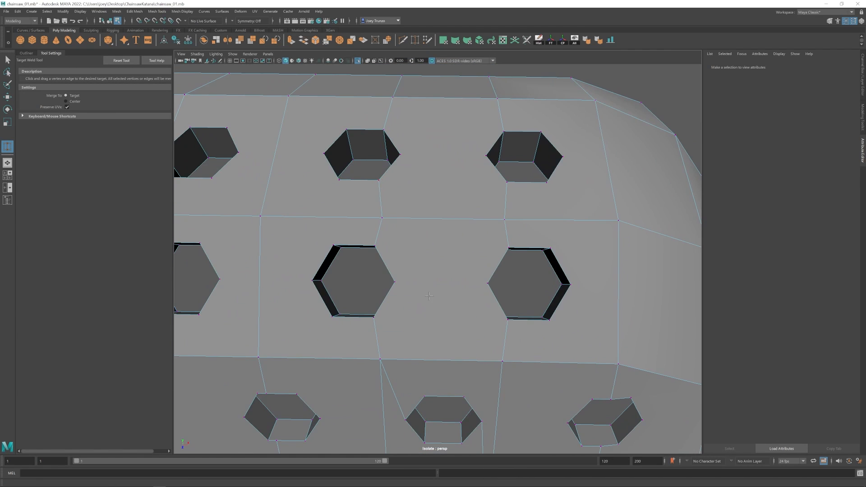
scroll(451, 225, down, 2)
alt+middle_drag(343, 312, 496, 270)
alt+drag(497, 271, 496, 221)
- Cut an edge between the second and third lower-row holes and delete the redundant edge beside it
key(ctrl+shift+x)
alt+middle_drag(496, 221, 461, 182)
key(w)
click(459, 182)
key(ctrl+Delete)
alt+middle_drag(468, 257, 449, 232)
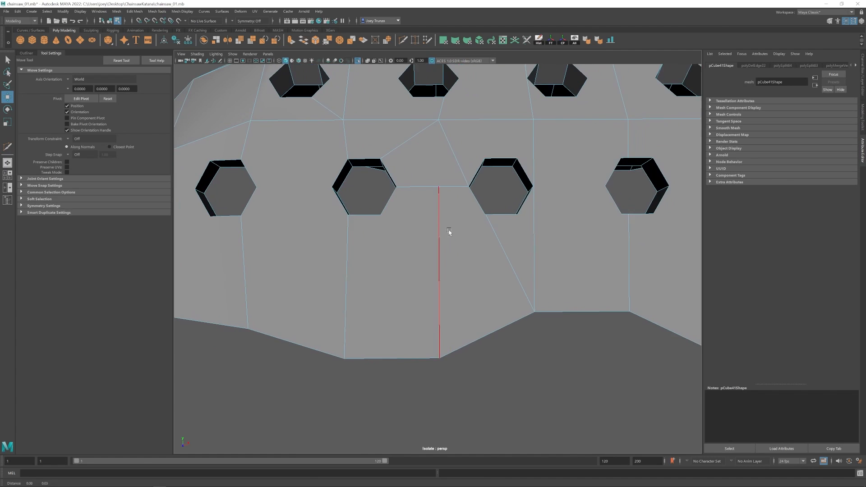
- Cut edges from the bottom corners of two adjacent lower-row holes to the border vertex between them, replacing the vertical edge
key(ctrl+shift+x)
click(486, 216)
click(441, 359)
click(382, 216)
key(w)
alt+middle_drag(381, 278, 429, 270)
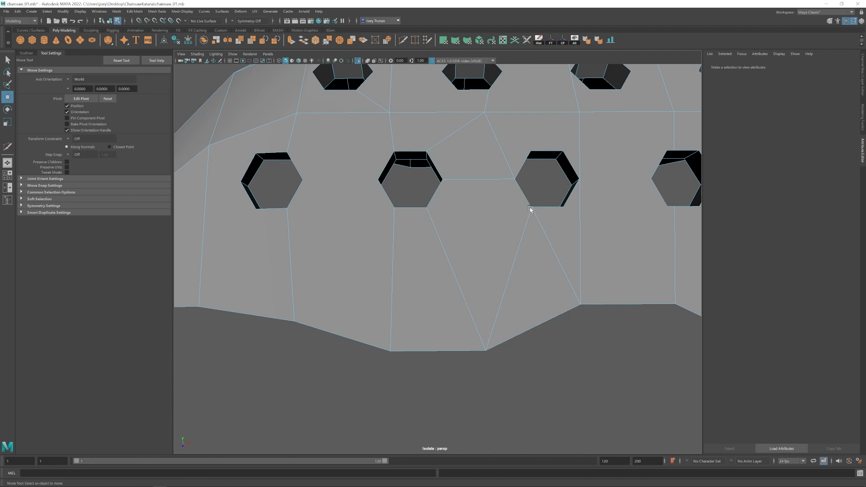
- Cut horizontal edges joining the facing top and bottom corners of the second and third lower-row holes
scroll(531, 209, up, 7)
key(g)
click(518, 188)
scroll(518, 187, down, 6)
click(337, 186)
click(474, 187)
key(w)
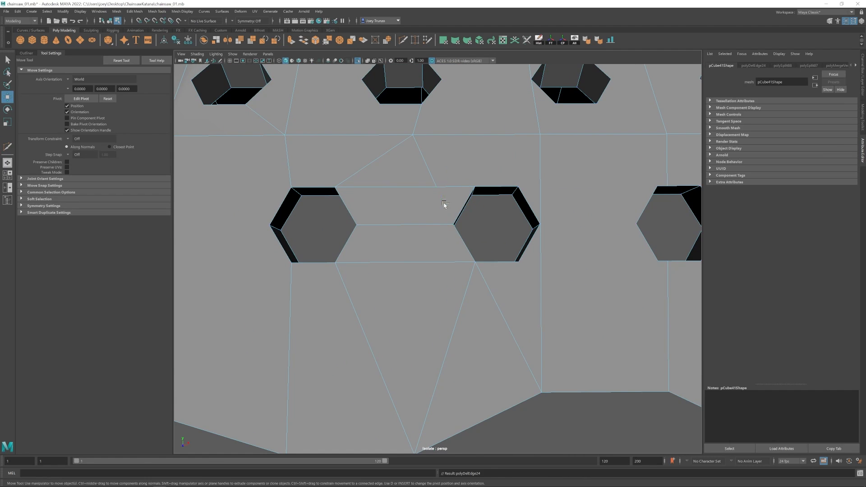
- Cut an edge from the third lower-row hole's upper corner to the grid vertex above the gap between the two holes
alt+middle_drag(519, 170, 441, 187)
key(ctrl+shift+x)
click(422, 205)
click(445, 153)
alt+middle_drag(445, 152, 413, 110)
key(w)
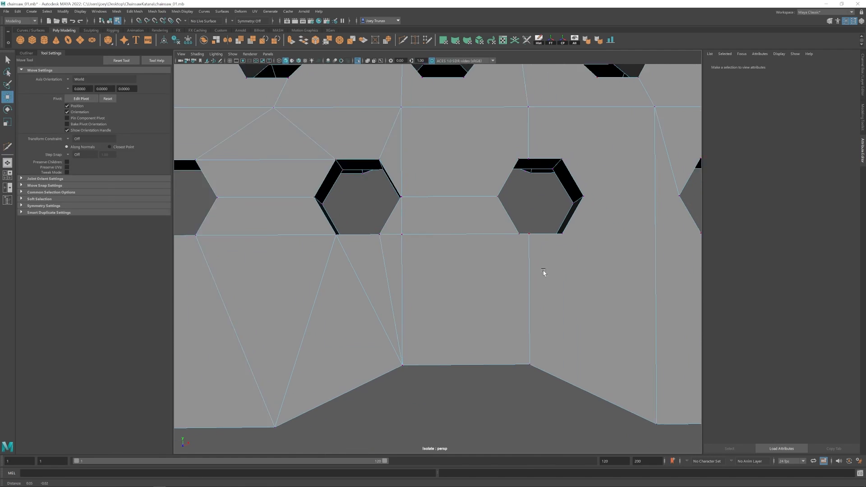
- Cut edges connecting the remaining lower-row hole corners to each other and to the grid vertices toward the cover's end
alt+middle_drag(544, 272, 425, 250)
key(ctrl+shift+x)
click(563, 174)
alt+middle_drag(539, 401, 429, 413)
click(518, 223)
click(657, 222)
alt+middle_drag(697, 222, 498, 181)
alt+middle_drag(582, 129, 578, 231)
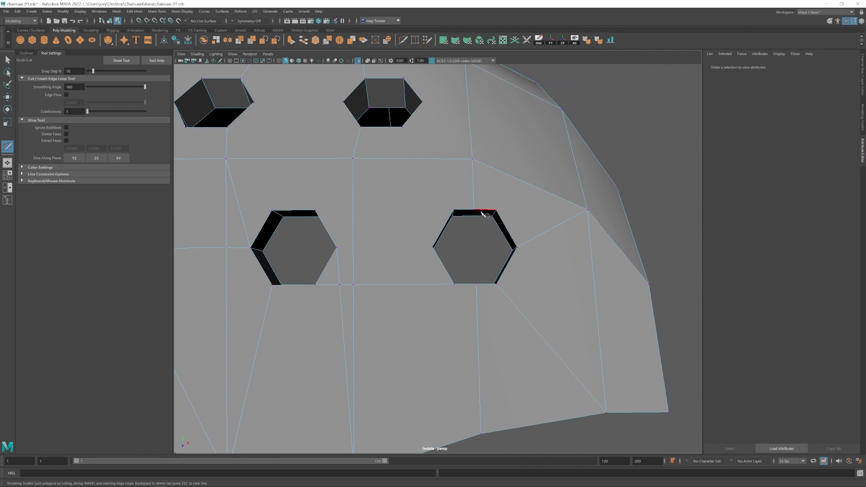
- Cut an edge from the grid vertex above the fifth lower-row hole to that hole's upper corner
key(w)
alt+middle_drag(412, 255, 473, 229)
key(ctrl+shift+x)
click(412, 133)
click(373, 184)
key(w)
alt+middle_drag(369, 184, 586, 195)
- Cut edges joining the facing side corners of the middle-row holes and linking their lower corners to the adjacent grid vertices
key(ctrl+shift+x)
alt+middle_drag(379, 145, 393, 202)
click(445, 140)
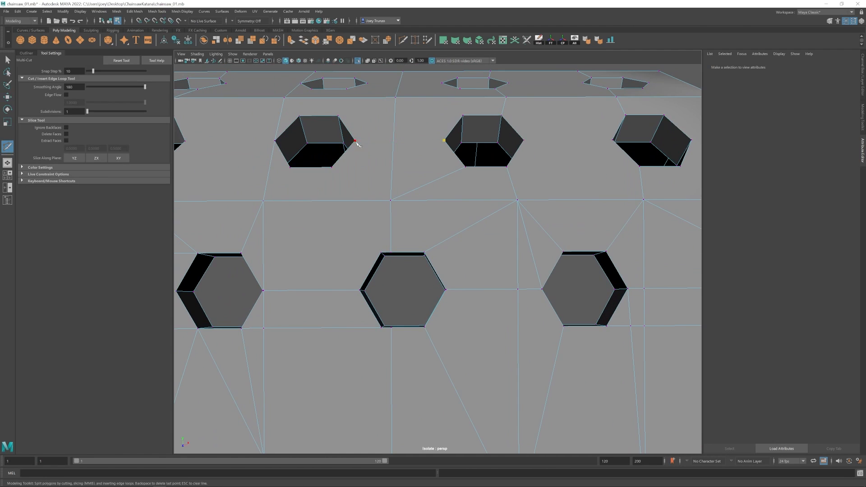
click(264, 201)
key(w)
alt+middle_drag(267, 205, 414, 189)
key(ctrl+shift+x)
alt+drag(432, 77, 469, 237)
key(w)
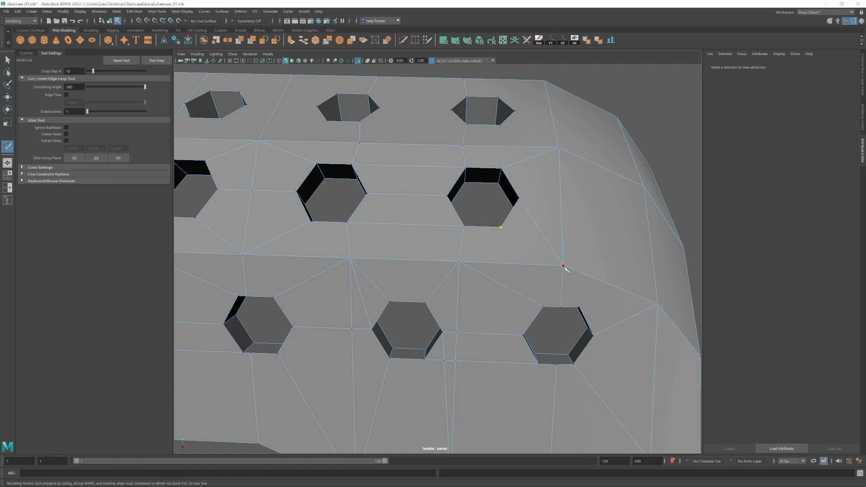
alt+drag(565, 269, 554, 98)
- Cut horizontal edges joining the facing top and bottom corners of neighbouring holes in the top row
key(ctrl+shift+x)
click(359, 128)
click(468, 128)
click(470, 176)
click(354, 176)
key(w)
alt+middle_drag(308, 149, 442, 147)
key(ctrl+shift+x)
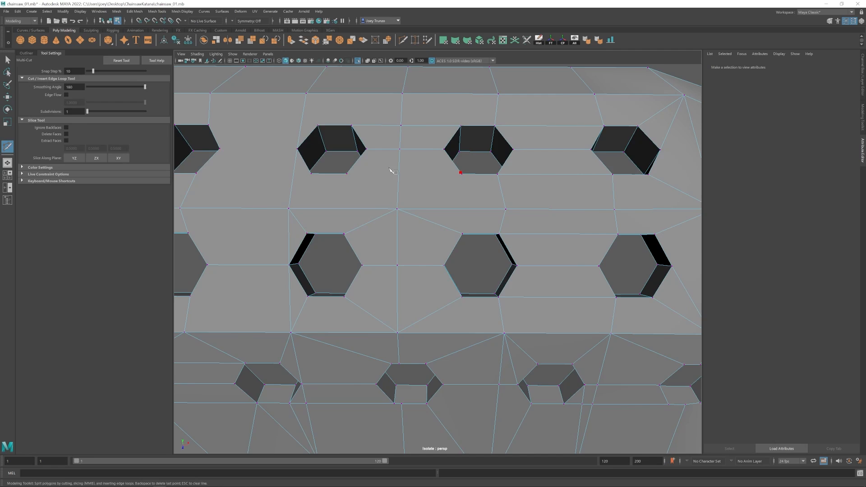
click(347, 174)
- Cut the remaining connecting edges between top- and middle-row holes toward the cover's opposite end
key(w)
alt+middle_drag(378, 201, 460, 194)
shift+right_drag(461, 194, 460, 195)
key(q)
alt+drag(284, 122, 390, 230)
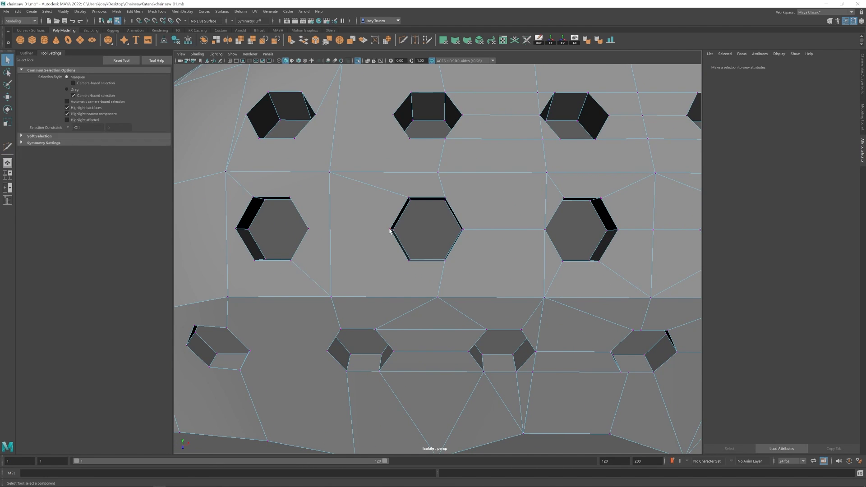
alt+middle_drag(382, 125, 395, 166)
key(ctrl+shift+x)
key(w)
- Cut an edge from the end lower-row hole's outer corner to the nearby vertex on the cover's bottom border
alt+drag(259, 125, 563, 310)
alt+right_drag(562, 309, 391, 289)
alt+middle_drag(391, 289, 469, 275)
alt+drag(470, 275, 361, 267)
click(442, 246)
drag(410, 246, 434, 244)
alt+right_drag(440, 248, 492, 253)
alt+middle_drag(352, 230, 421, 182)
key(ctrl+shift+x)
click(384, 194)
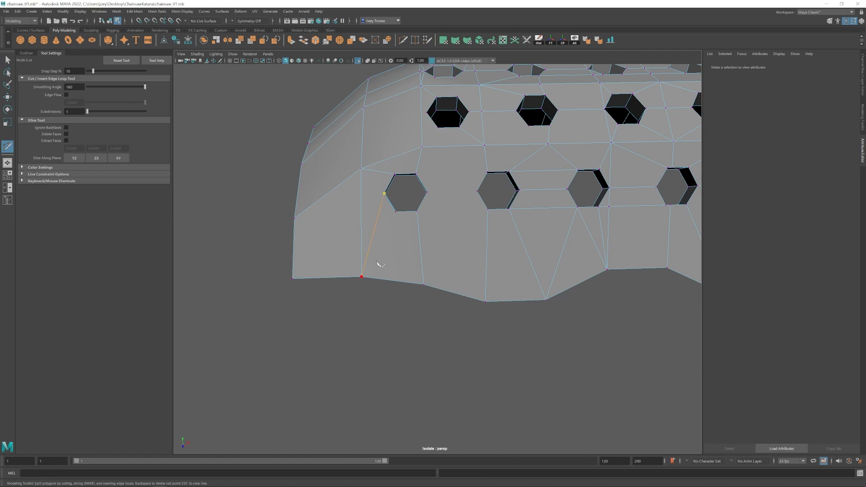
key(w)
- Cut edges connecting the first two lower-row holes with each other and with the grid vertex above them
alt+middle_drag(532, 229, 502, 295)
key(ctrl+shift+x)
click(393, 217)
key(w)
alt+middle_drag(432, 140, 410, 158)
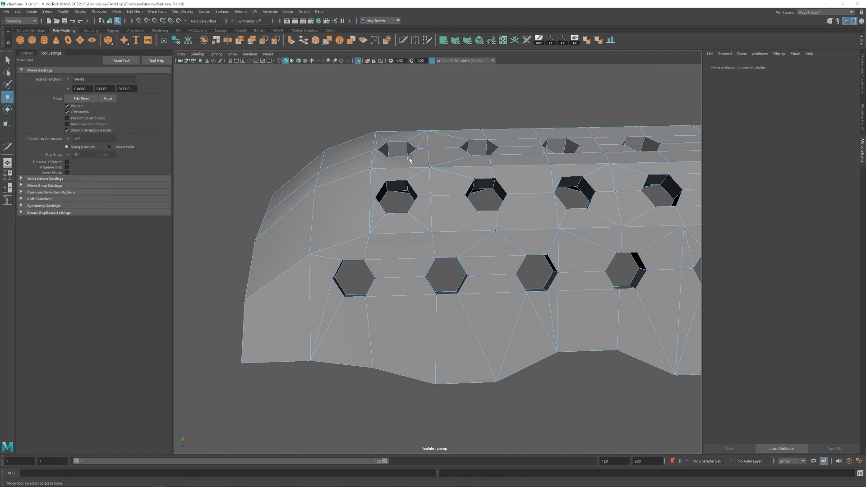
- Delete the surplus diagonal edge beside the end top-row hole and weld the doubled vertex below the gap between lower-row holes
click(373, 149)
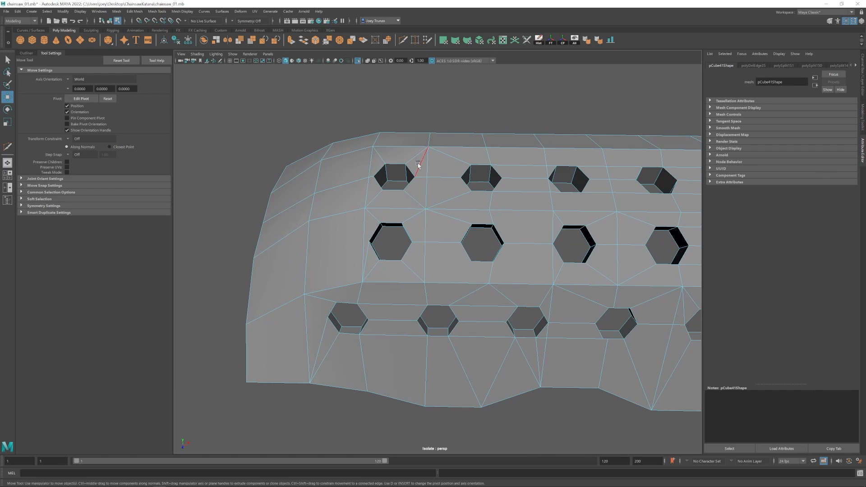
alt+drag(412, 164, 446, 209)
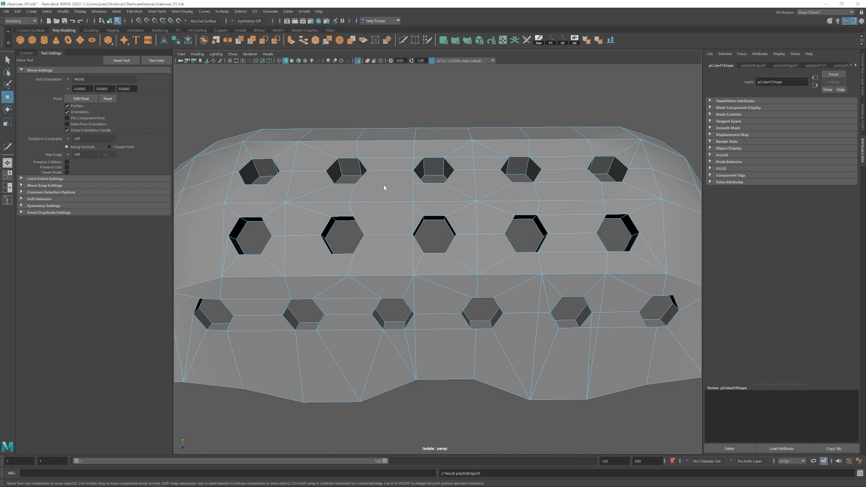
key(F9)
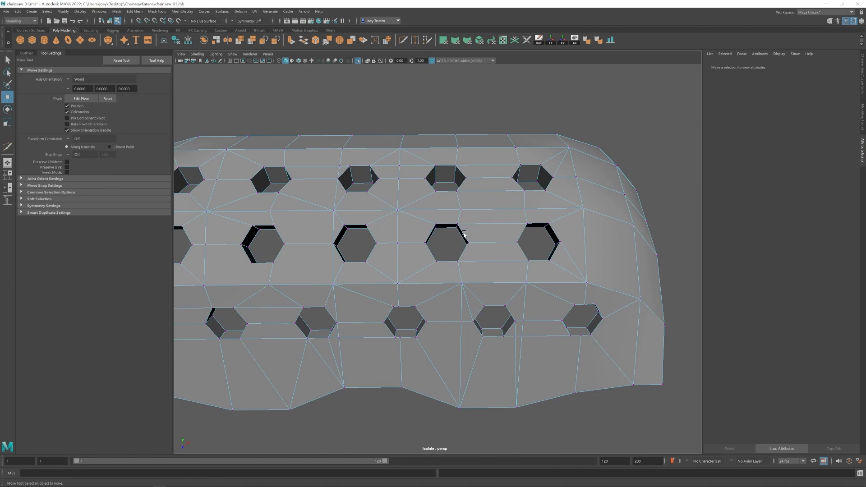
alt+drag(465, 238, 512, 161)
click(537, 200)
alt+drag(537, 199, 493, 219)
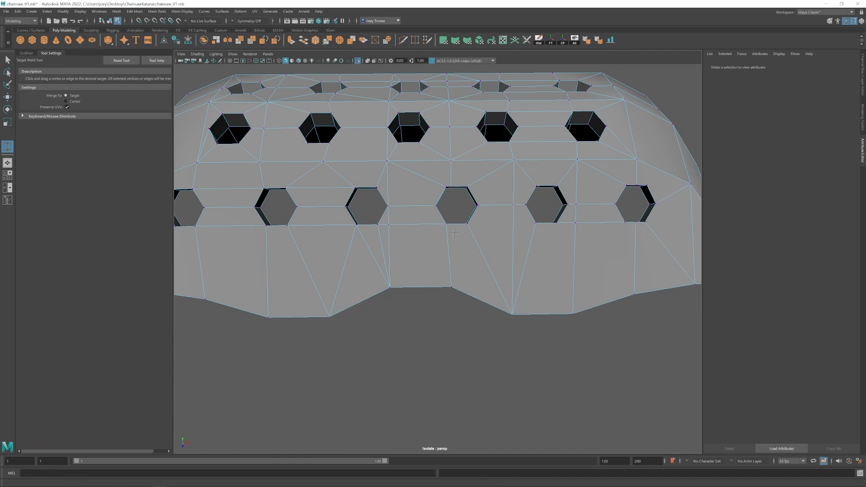
- Delete the surplus short edges between the third and fourth lower-row holes
click(433, 213)
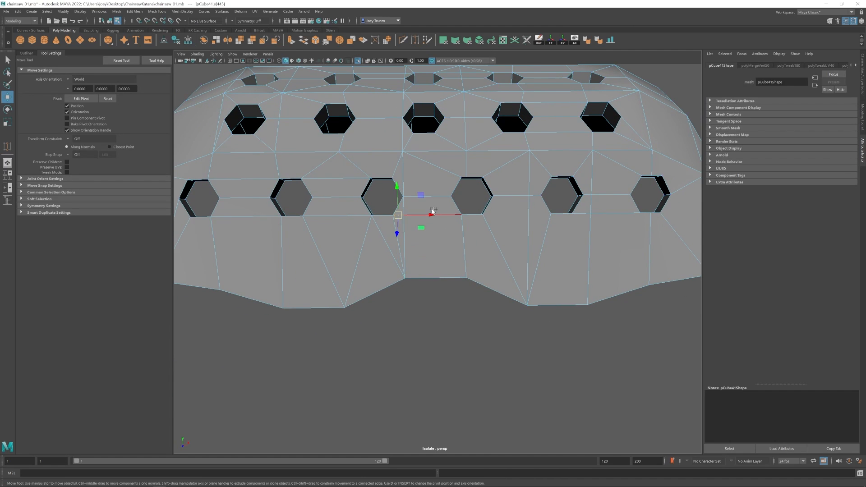
shift+double_click(404, 203)
alt+drag(404, 203, 428, 191)
key(ctrl+Delete)
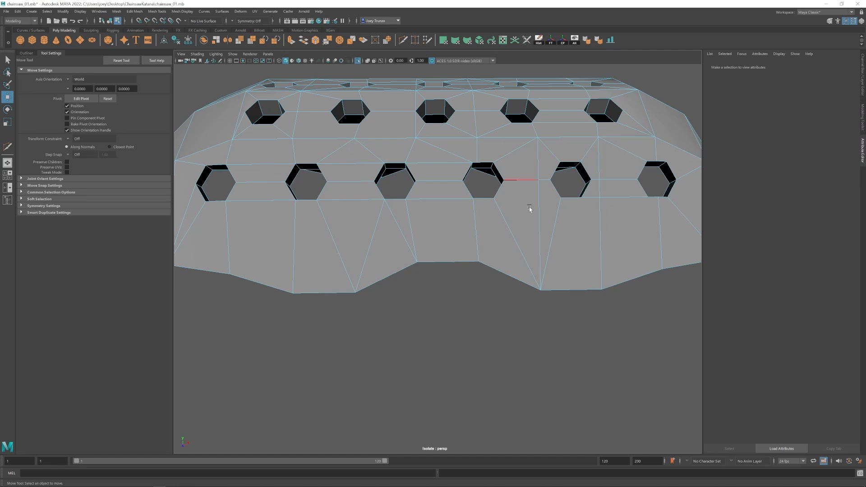
- Rework the connecting edges around the grid vertices below the top-row holes and save the scene
alt+middle_drag(381, 201, 484, 248)
alt+drag(485, 249, 402, 196)
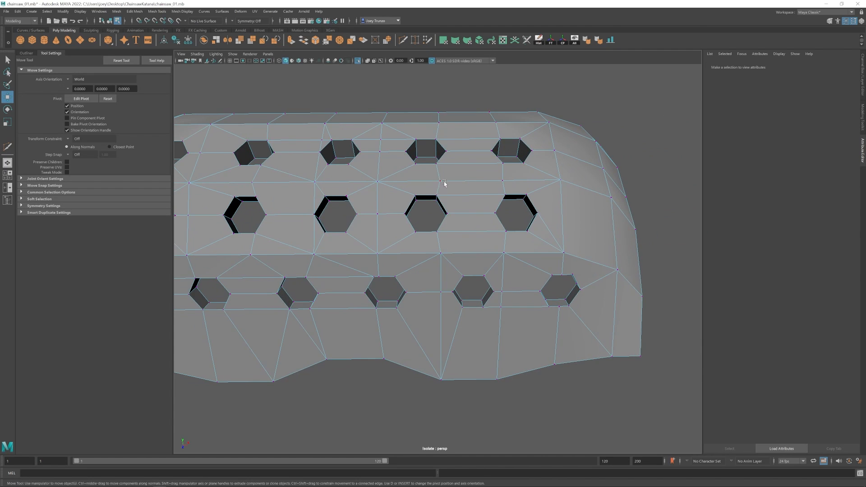
click(443, 182)
alt+middle_drag(437, 180, 534, 190)
drag(445, 160, 450, 161)
key(F10)
key(ctrl+s)
alt+drag(410, 160, 410, 176)
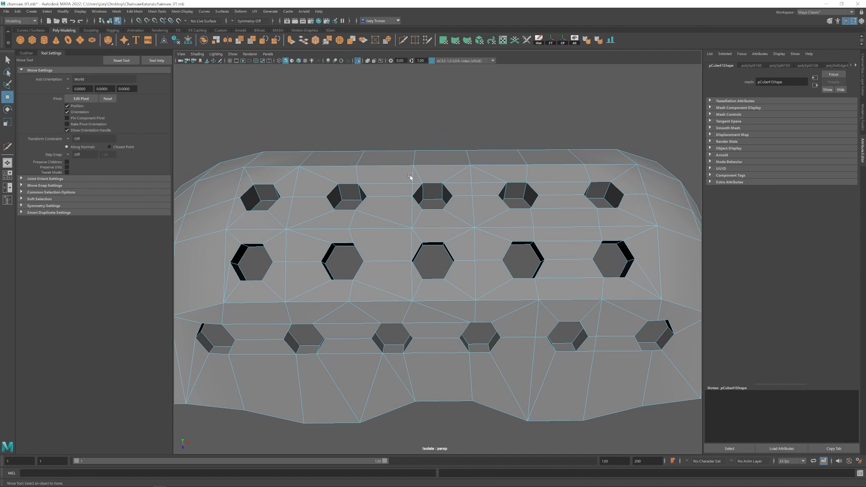
- Delete a surplus edge and cut a new one joining the facing bottom corners of the second and third top-row holes
scroll(412, 210, down, 1)
key(ctrl+Delete)
key(ctrl+shift+x)
click(423, 214)
click(365, 216)
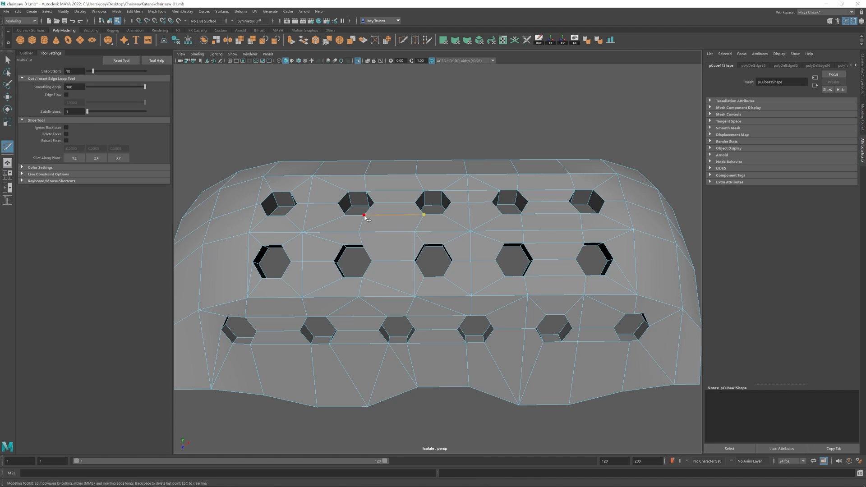
key(w)
- Delete surplus edges around the lower-row holes, including the diagonal from the end hole's outer corner to the bottom border
alt+drag(534, 311, 534, 319)
alt+middle_drag(534, 291, 484, 271)
alt+drag(483, 269, 484, 304)
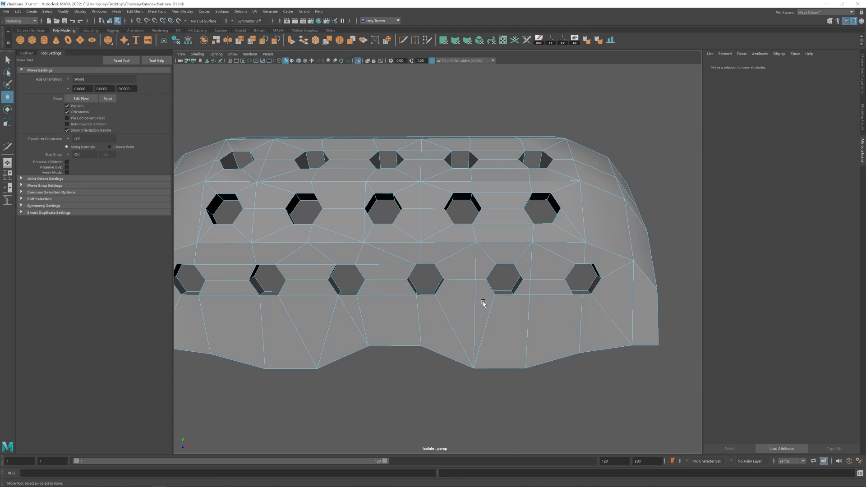
click(544, 298)
key(ctrl+Delete)
alt+drag(548, 359, 453, 306)
click(423, 290)
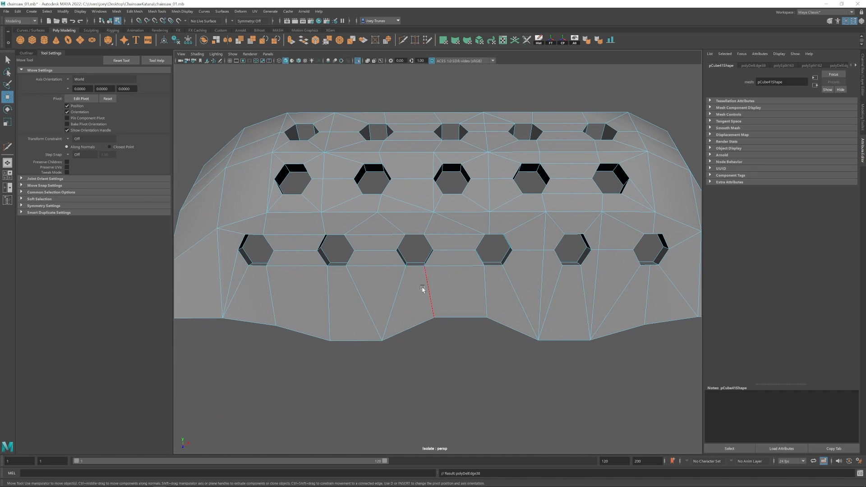
alt+middle_drag(423, 289, 473, 288)
click(287, 275)
key(ctrl+Delete)
- Try to cut an edge from the grid vertex near the cover's end to the first lower-row hole, and undo it
key(ctrl+shift+x)
click(269, 231)
click(289, 249)
key(w)
alt+drag(346, 212, 469, 242)
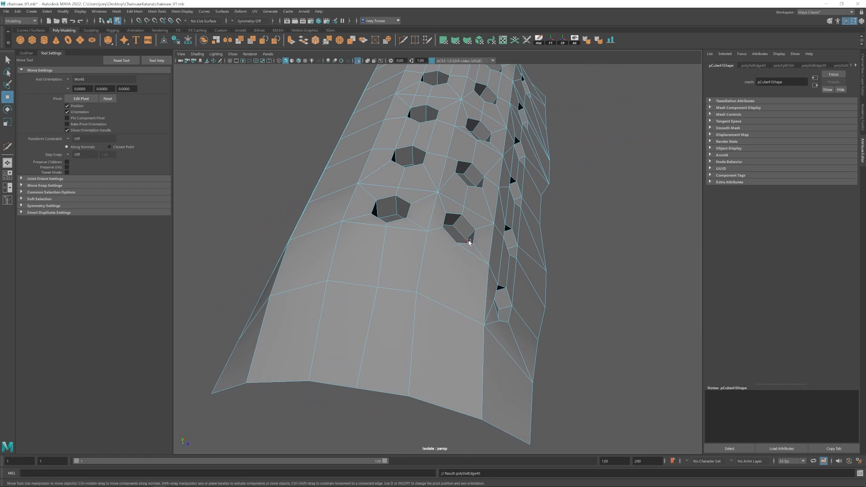
key(ctrl+shift+x)
key(ctrl+z)
key(ctrl+z)
key(ctrl+z)
- Cut an edge from the first lower-row hole's outer side corner to the grid vertex diagonally above it
alt+drag(451, 309, 393, 229)
mouse_move(409, 307)
alt+mouse_down()
mouse_move(406, 277)
mouse_move(404, 293)
alt+mouse_up()
key(ctrl+shift+x)
click(343, 255)
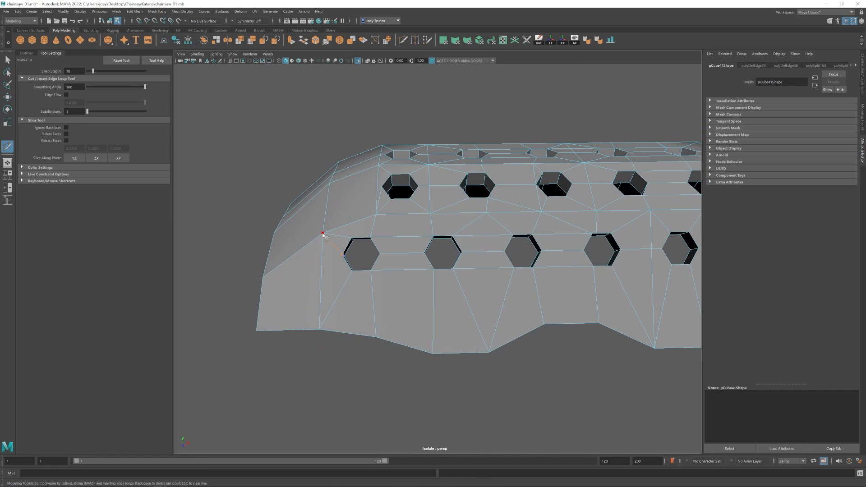
click(323, 233)
key(w)
- Preview the perforated cover with smoothing and return it to the unsmoothed display
alt+drag(469, 237, 435, 265)
alt+middle_drag(476, 257, 423, 249)
alt+drag(389, 289, 405, 263)
key(3)
scroll(406, 266, down, 3)
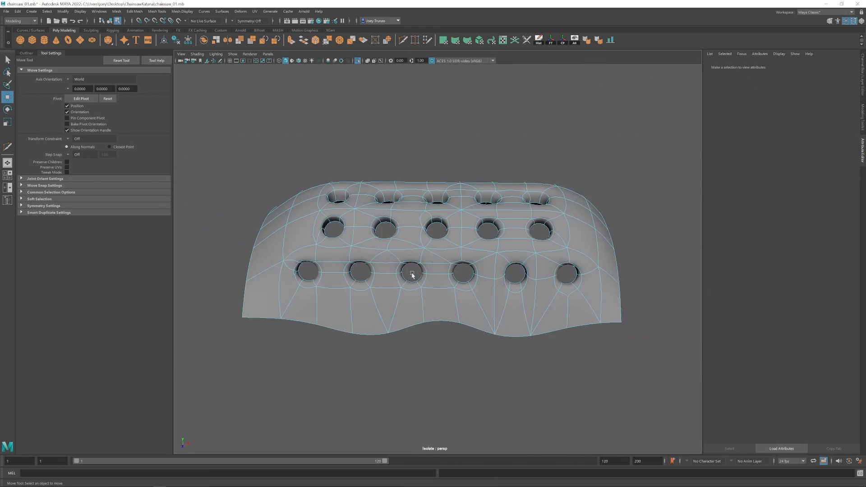
key(1)
alt+drag(483, 270, 431, 232)
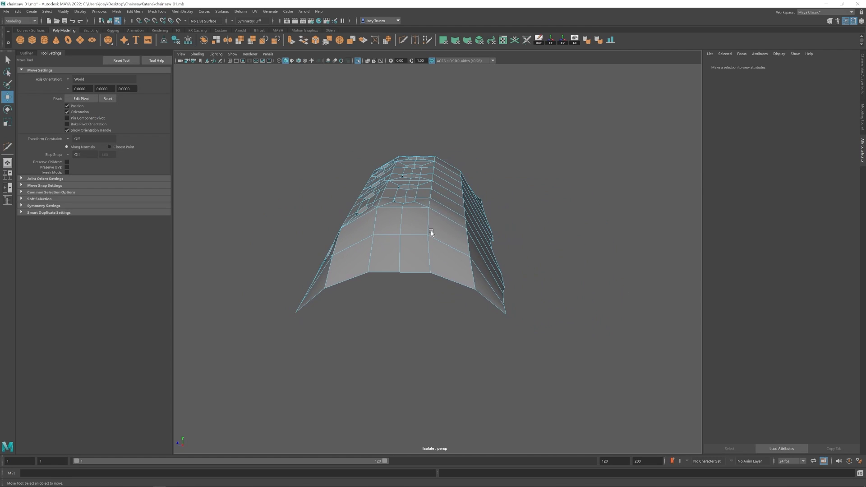
- Delete the cover's unperforated side and create a mirrored copy of the perforated half
drag(541, 123, 453, 330)
alt+drag(454, 330, 453, 339)
alt+drag(401, 227, 435, 272)
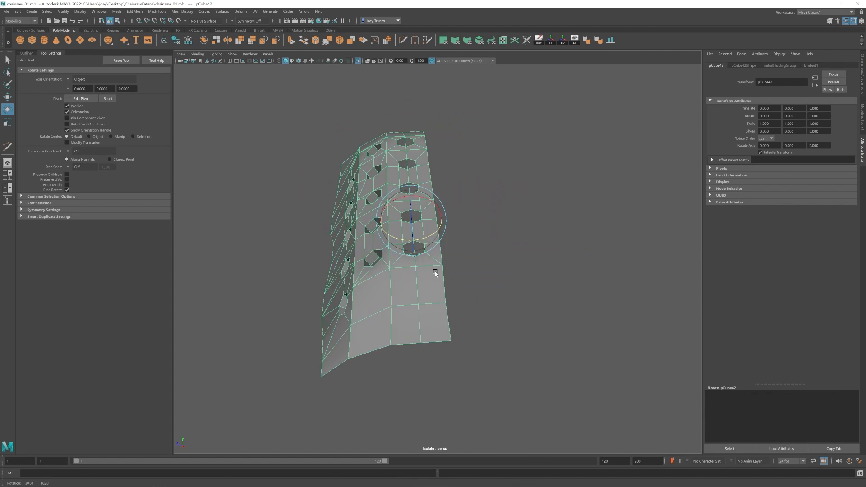
key(Delete)
click(353, 216)
click(45, 117)
alt+drag(424, 203, 407, 181)
- Delete the faces of the mirrored copy that overlap the original half
right_drag(446, 203, 446, 234)
drag(310, 352, 418, 170)
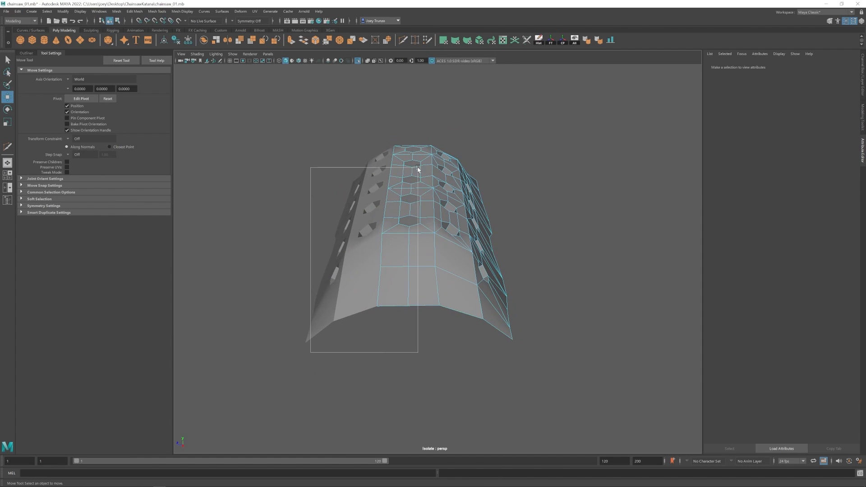
key(Delete)
- Combine the two cover halves into one mesh and isolate it in the viewport
right_drag(451, 259, 478, 233)
shift+click(384, 243)
click(117, 11)
click(126, 34)
click(580, 151)
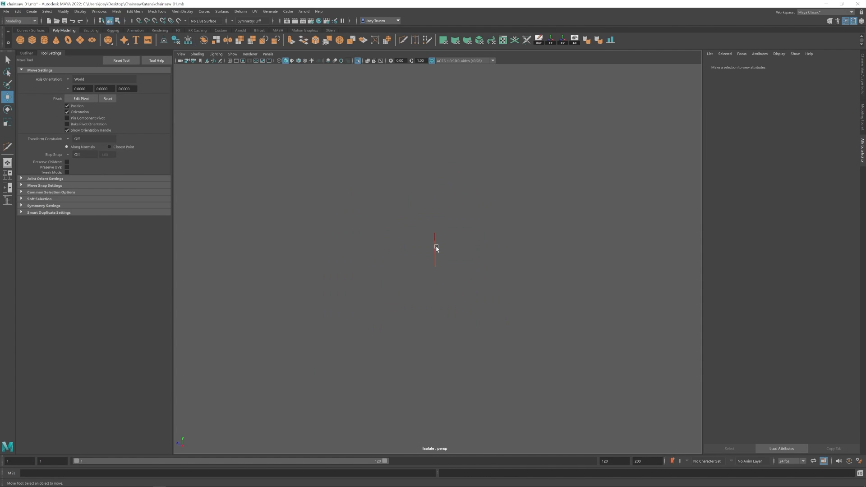
key(ctrl+1)
click(468, 277)
key(ctrl+1)
- Select the open border edges along the seam between the two halves and bridge them
right_drag(446, 262, 447, 232)
click(437, 287)
alt+drag(440, 280, 461, 211)
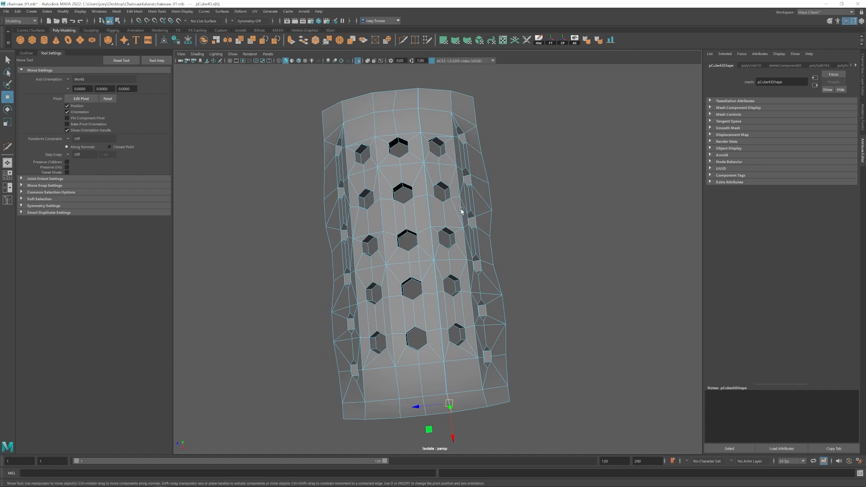
alt+drag(439, 282, 412, 235)
click(135, 11)
click(137, 40)
alt+right_drag(393, 246, 434, 271)
click(427, 287)
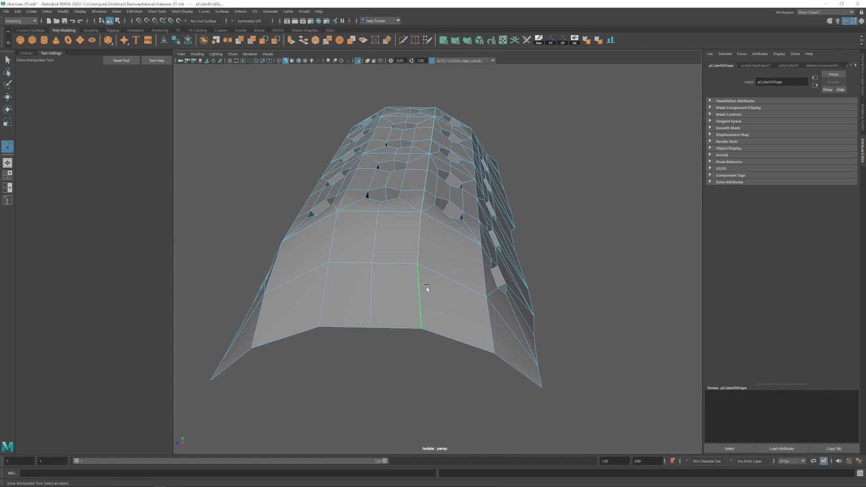
- Target-weld the doubled seam vertices to their center, from one end of the cover past the first holes
alt+drag(409, 229, 434, 252)
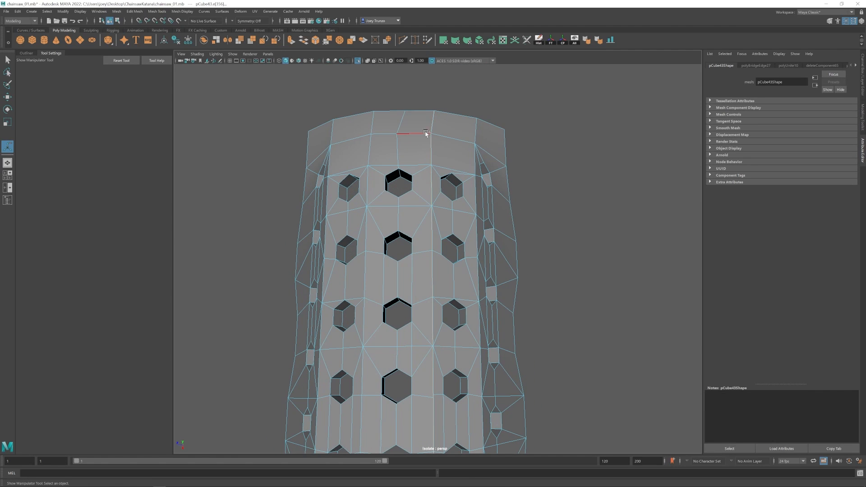
alt+middle_drag(443, 159, 402, 278)
alt+right_drag(402, 278, 452, 289)
key(w)
click(415, 40)
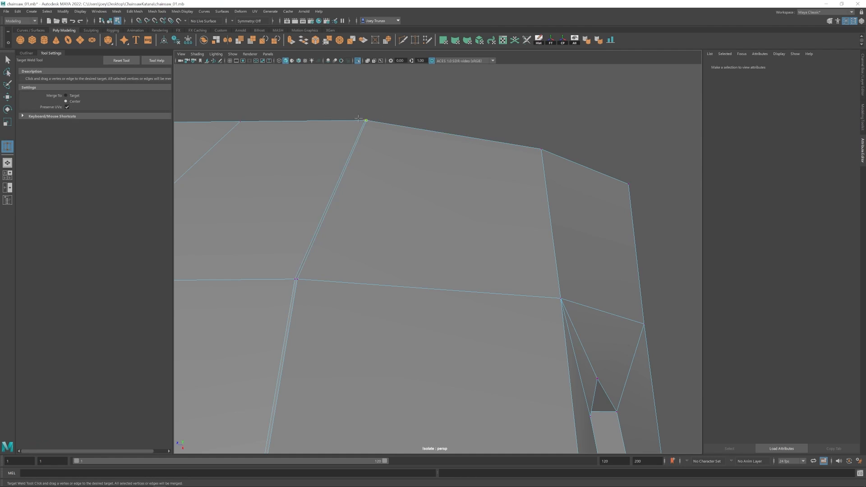
alt+right_drag(358, 119, 405, 331)
alt+middle_drag(404, 330, 405, 226)
drag(403, 215, 405, 215)
alt+middle_drag(405, 407, 402, 149)
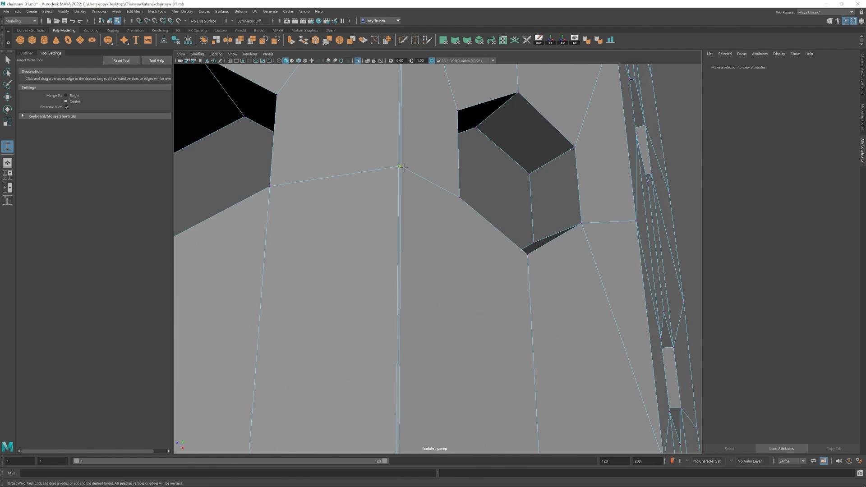
alt+right_drag(401, 149, 422, 137)
drag(422, 137, 425, 136)
alt+middle_drag(423, 361, 397, 213)
drag(397, 213, 400, 213)
- Weld the remaining doubled seam vertices through to the cover's opposite border
alt+middle_drag(392, 434, 406, 175)
drag(420, 168, 421, 155)
alt+middle_drag(423, 365, 429, 141)
drag(426, 199, 429, 199)
alt+middle_drag(428, 420, 428, 180)
alt+right_drag(427, 180, 406, 190)
drag(427, 226, 430, 226)
alt+middle_drag(429, 438, 436, 211)
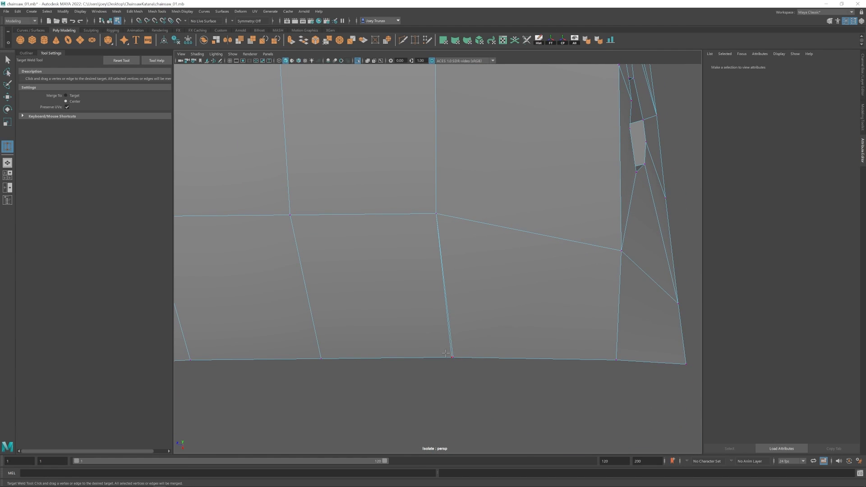
drag(446, 354, 462, 357)
key(w)
alt+right_drag(462, 358, 410, 210)
alt+drag(409, 211, 546, 316)
click(315, 185)
alt+drag(314, 186, 357, 200)
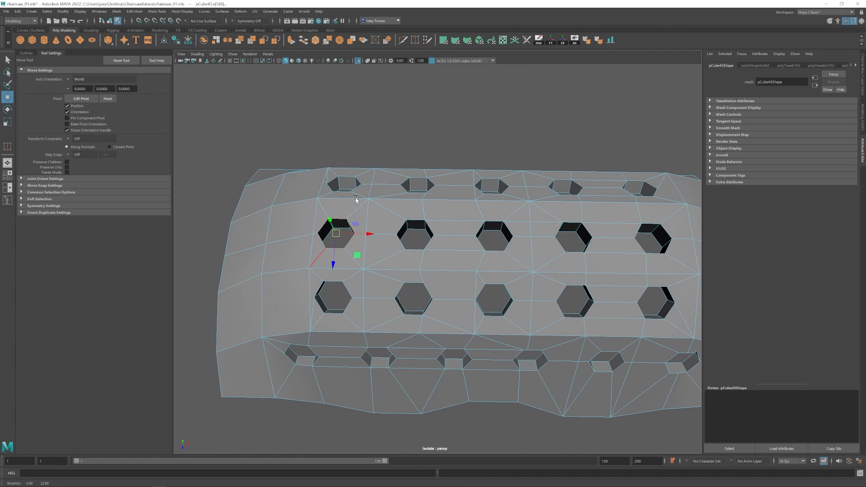
shift+double_click(402, 183)
shift+double_click(403, 226)
shift+double_click(480, 189)
alt+drag(479, 192, 495, 214)
alt+middle_drag(494, 214, 431, 228)
shift+double_click(490, 219)
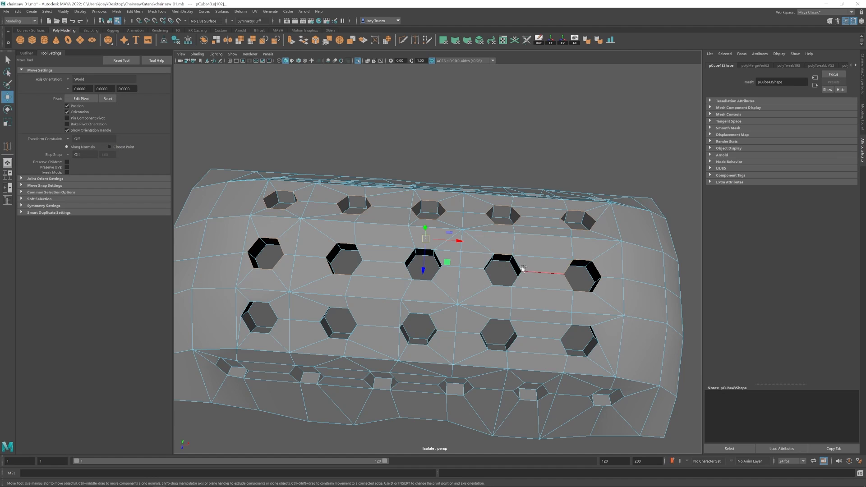
alt+drag(419, 253, 406, 292)
shift+double_click(574, 284)
alt+middle_drag(280, 335, 279, 264)
shift+double_click(211, 264)
shift+click(323, 267)
alt+drag(454, 266, 454, 250)
- Delete the stray edge running from the cover's end hole down to its lower border
key(y)
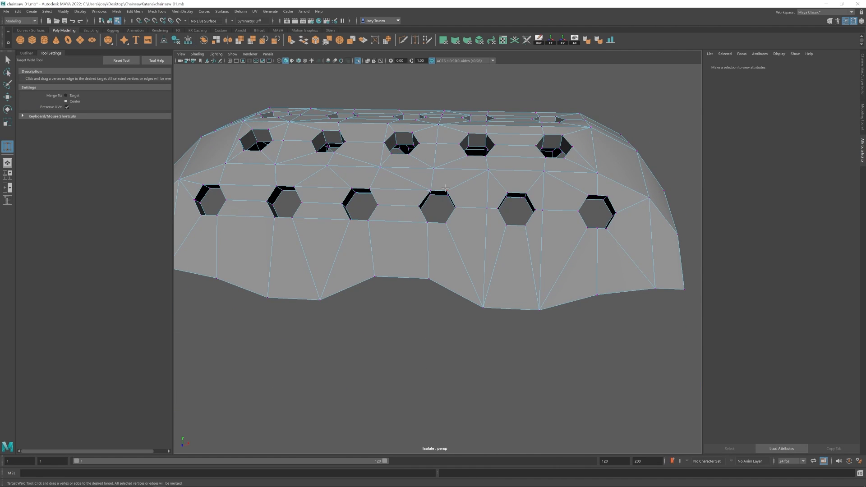
alt+drag(426, 194, 429, 206)
key(w)
alt+middle_drag(605, 223, 551, 224)
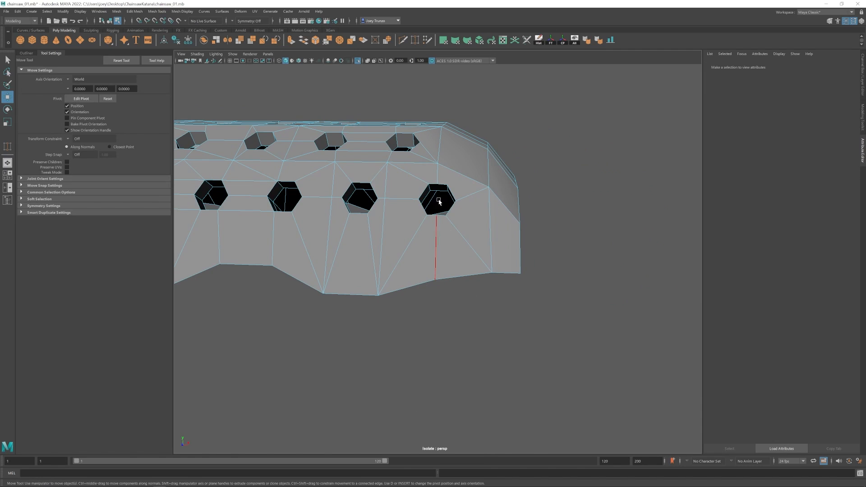
key(y)
alt+drag(519, 202, 411, 210)
click(418, 247)
key(ctrl+Delete)
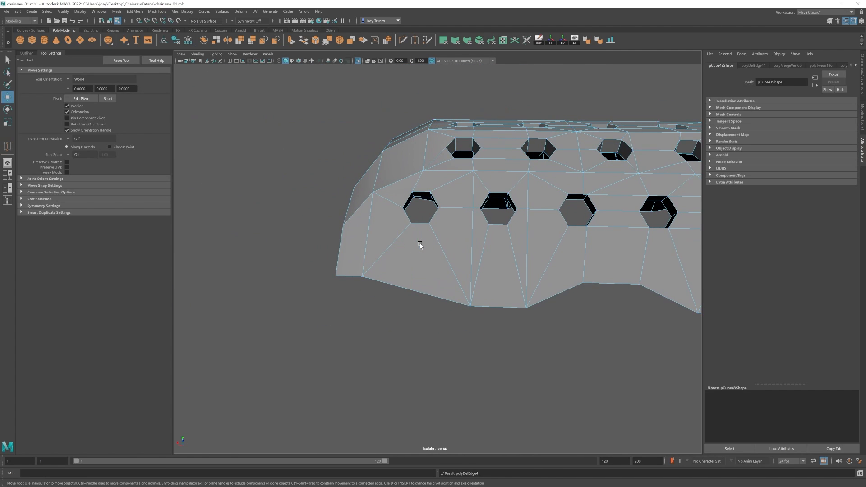
- Try to bevel the border edges of the hexagonal hole at the cover's end
alt+middle_drag(566, 248, 456, 268)
click(416, 40)
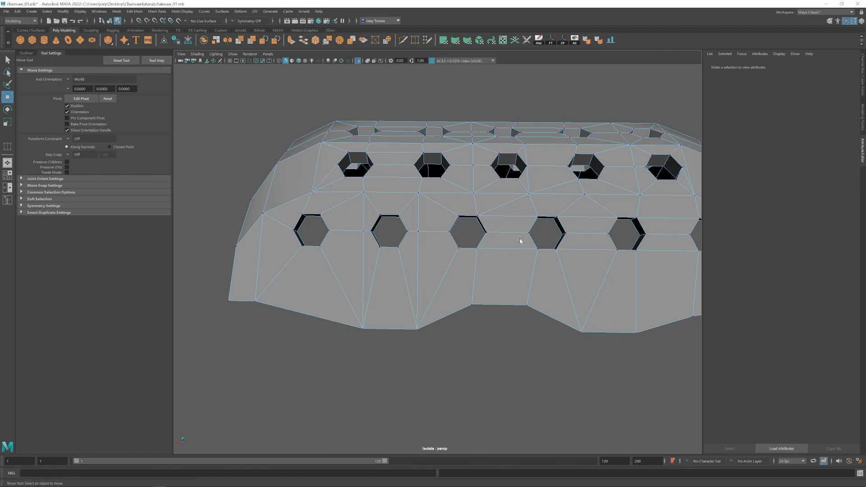
alt+middle_drag(521, 241, 447, 240)
alt+drag(447, 240, 434, 222)
right_drag(618, 221, 618, 195)
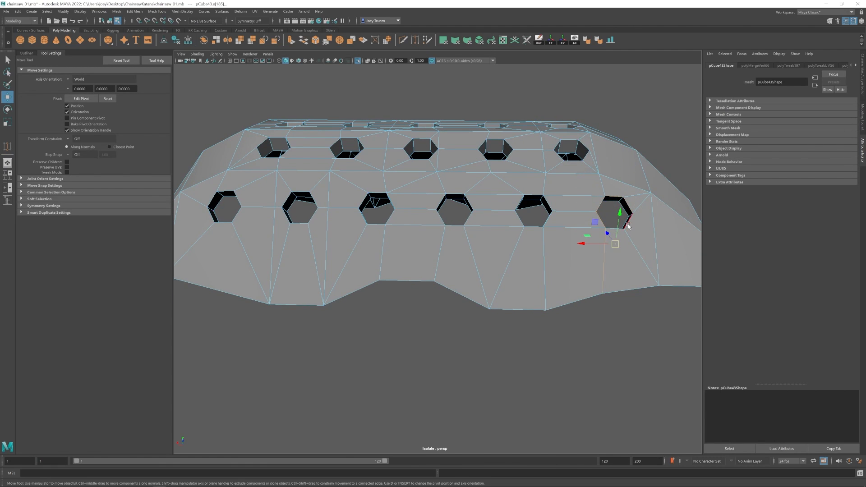
click(135, 12)
click(140, 34)
alt+middle_drag(632, 243, 497, 274)
key(ctrl+z)
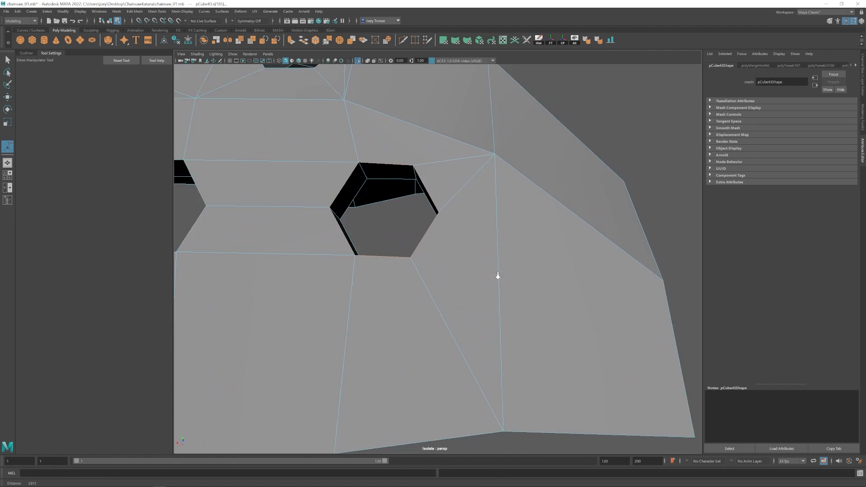
- Select the whole cover in object mode and merge its overlapping vertices
key(w)
right_drag(445, 276, 461, 260)
alt+drag(462, 259, 423, 163)
scroll(448, 203, down, 3)
click(135, 12)
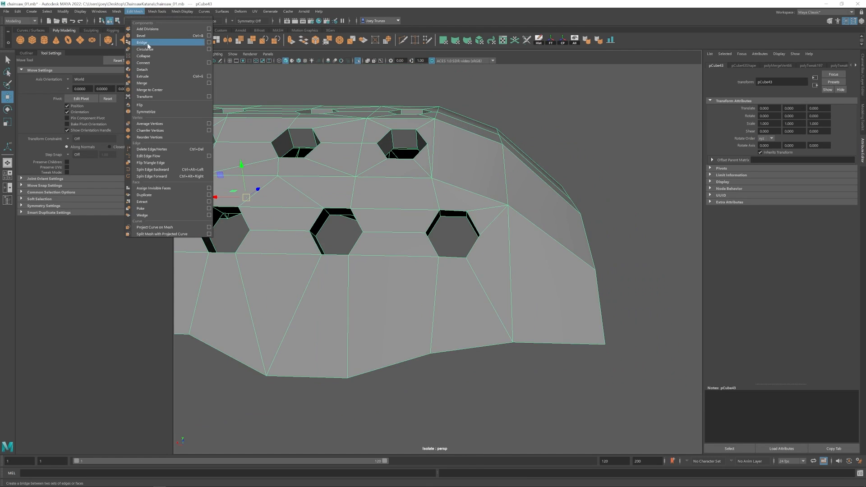
click(143, 85)
key(w)
- Test a bevel on the lower end hole's border loop and undo it
right_drag(560, 144, 557, 118)
double_click(453, 210)
click(134, 11)
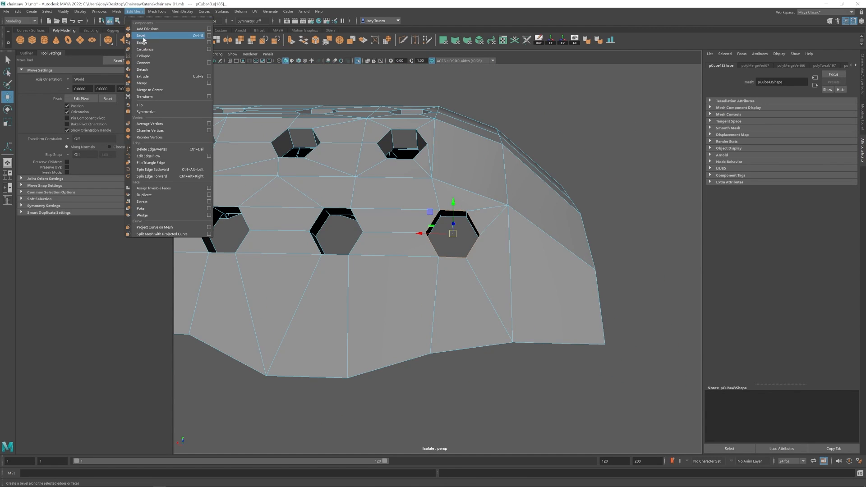
click(141, 35)
key(ctrl+z)
shift+double_click(314, 221)
alt+middle_drag(310, 222, 430, 191)
key(ctrl+z)
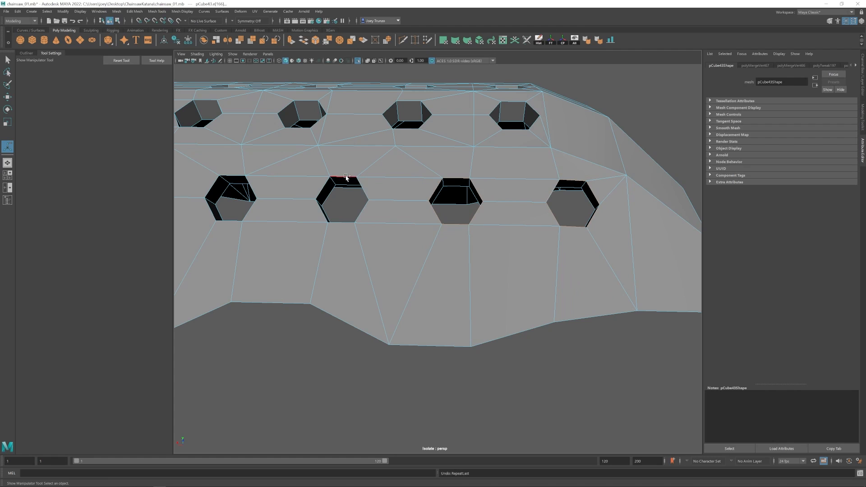
- Select the border loops of all hexagonal holes across the cover and bevel them
alt+middle_drag(323, 208, 393, 243)
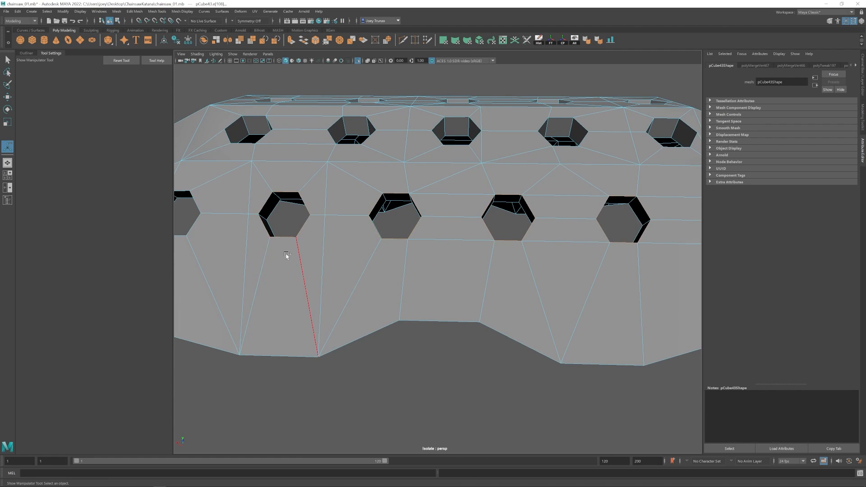
alt+middle_drag(286, 256, 251, 240)
alt+drag(393, 226, 300, 201)
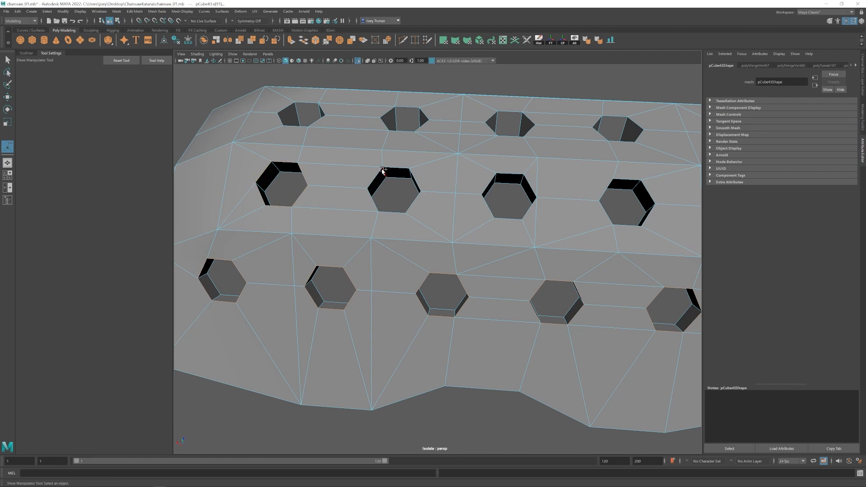
alt+drag(481, 184, 528, 189)
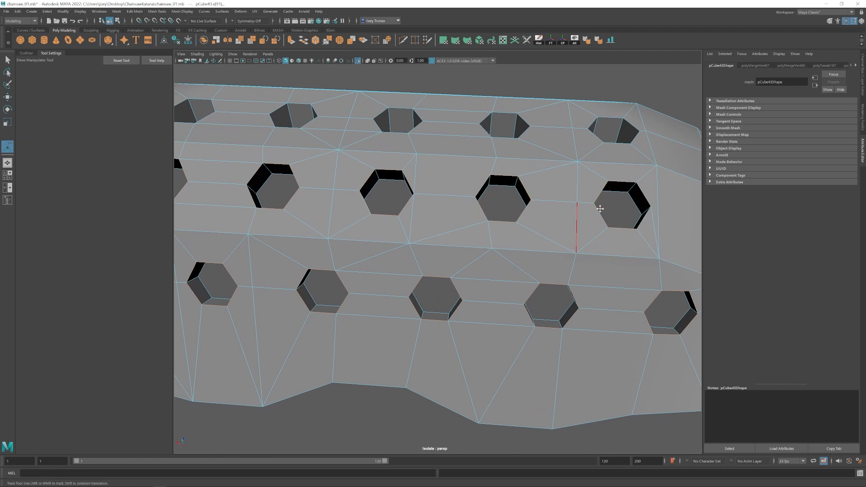
alt+drag(600, 208, 458, 194)
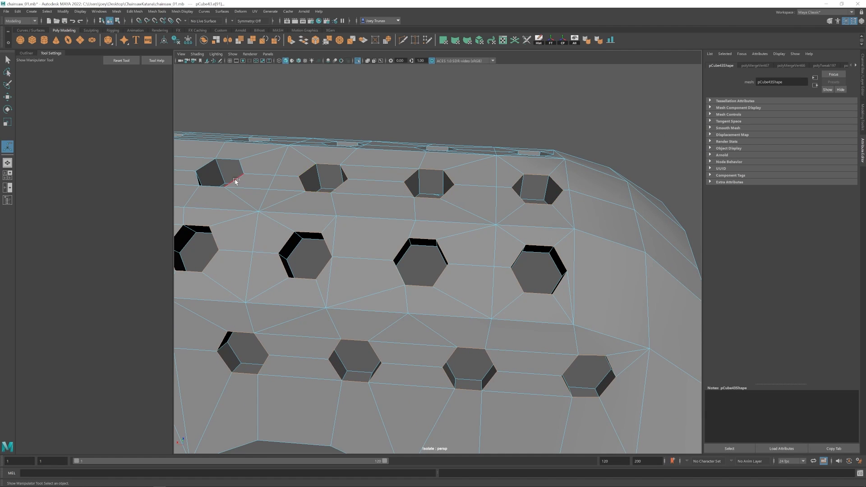
alt+middle_drag(211, 188, 313, 202)
alt+drag(343, 212, 462, 202)
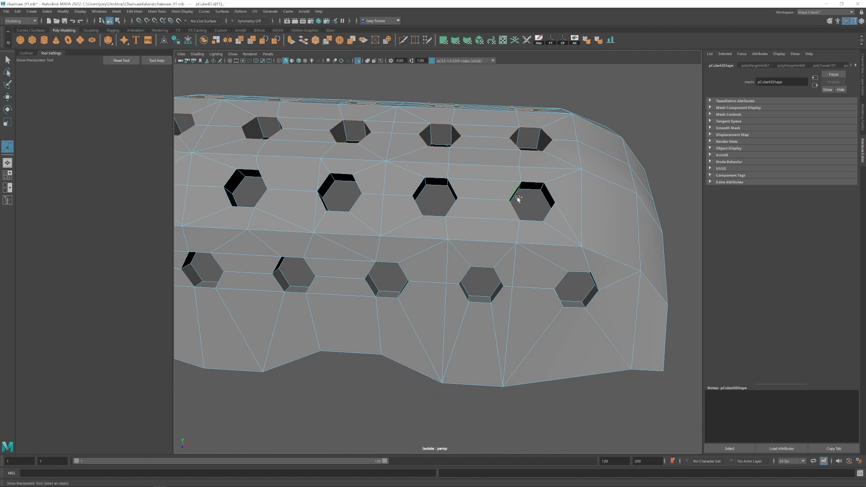
alt+drag(268, 177, 277, 163)
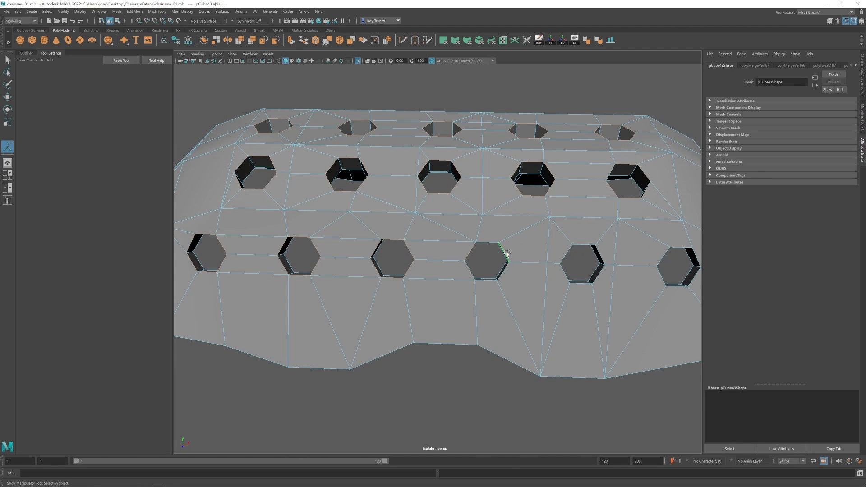
alt+drag(507, 254, 418, 238)
click(132, 14)
click(134, 32)
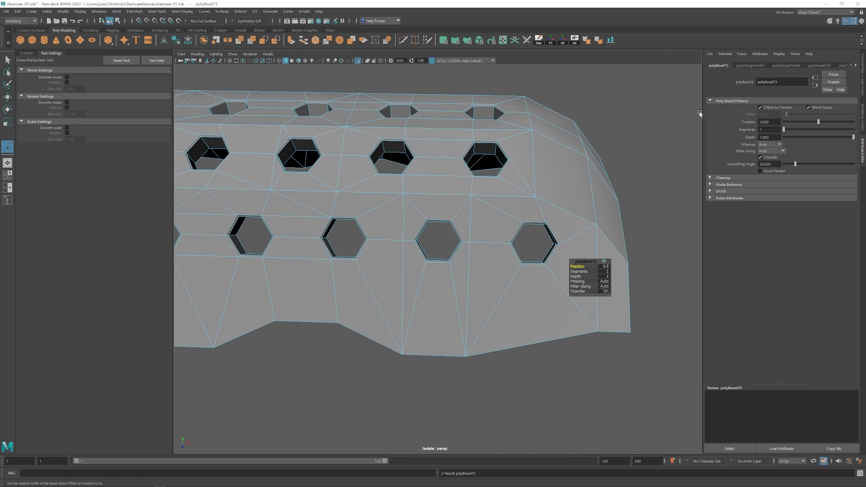
- Examine the vertices around the beveled end holes on the cover
alt+middle_drag(694, 188, 586, 183)
alt+right_drag(564, 190, 595, 293)
key(w)
key(F9)
click(439, 141)
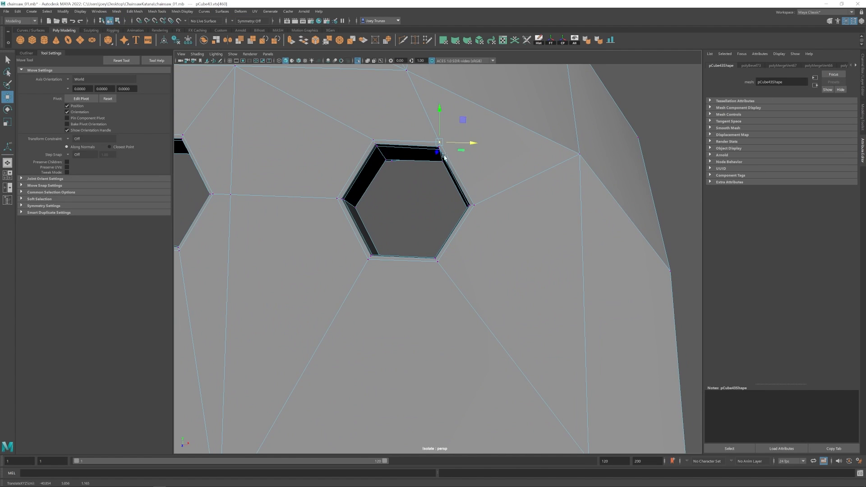
alt+middle_drag(446, 152, 473, 246)
alt+drag(472, 246, 387, 190)
click(366, 189)
click(335, 187)
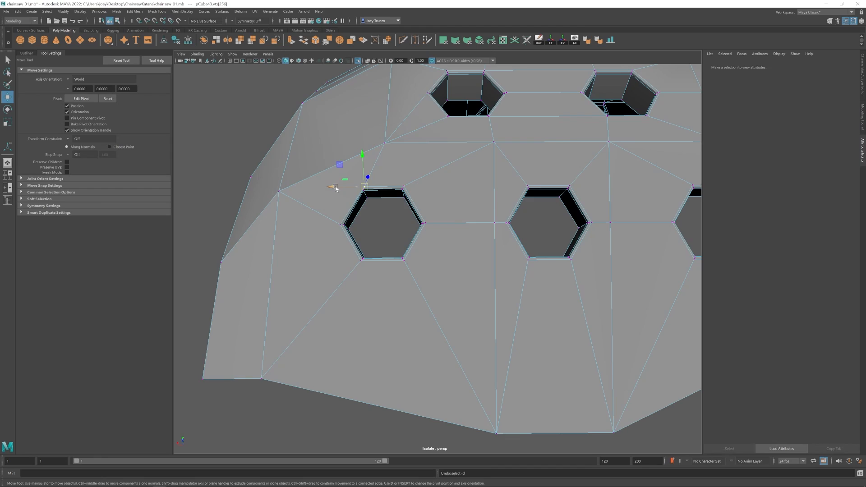
- Exit isolation to show the whole weapon and check how the cover sits on the body
alt+right_drag(600, 217, 539, 245)
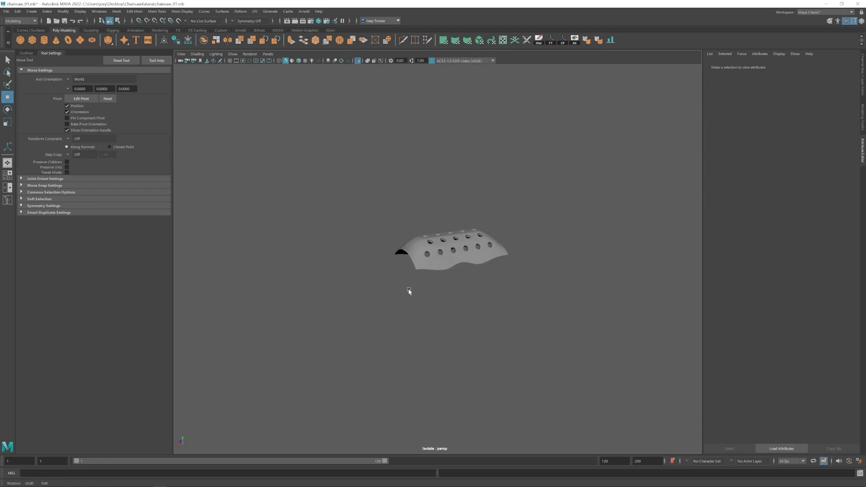
key(ctrl+1)
alt+drag(408, 292, 453, 267)
alt+right_drag(453, 267, 506, 272)
click(411, 240)
alt+drag(507, 272, 415, 242)
click(387, 242)
alt+right_drag(452, 257, 388, 257)
alt+drag(533, 285, 455, 286)
alt+right_drag(454, 286, 519, 288)
click(430, 227)
alt+drag(429, 227, 546, 234)
right_drag(417, 234, 418, 205)
click(413, 241)
alt+drag(502, 249, 422, 237)
click(528, 169)
alt+drag(539, 209, 497, 250)
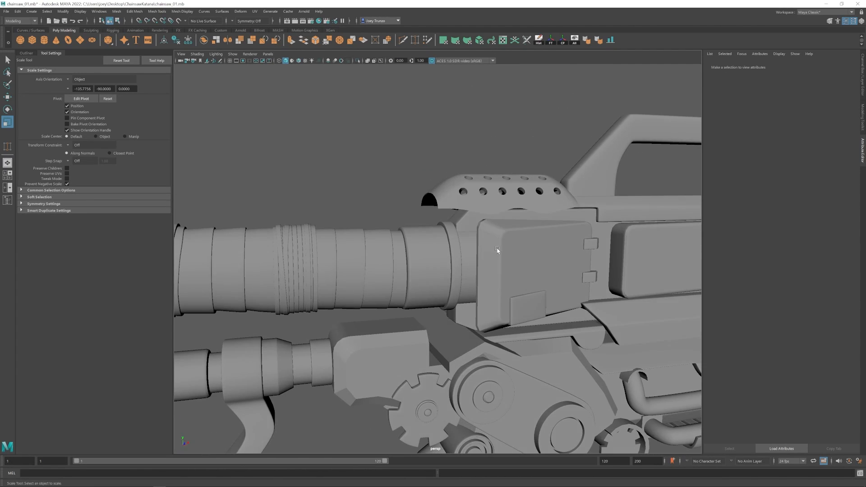
- Extrude all faces of the perforated cover to give the shell thickness, and save the scene
scroll(495, 240, up, 5)
click(490, 198)
right_click(440, 163)
right_drag(441, 166, 440, 182)
scroll(426, 189, down, 3)
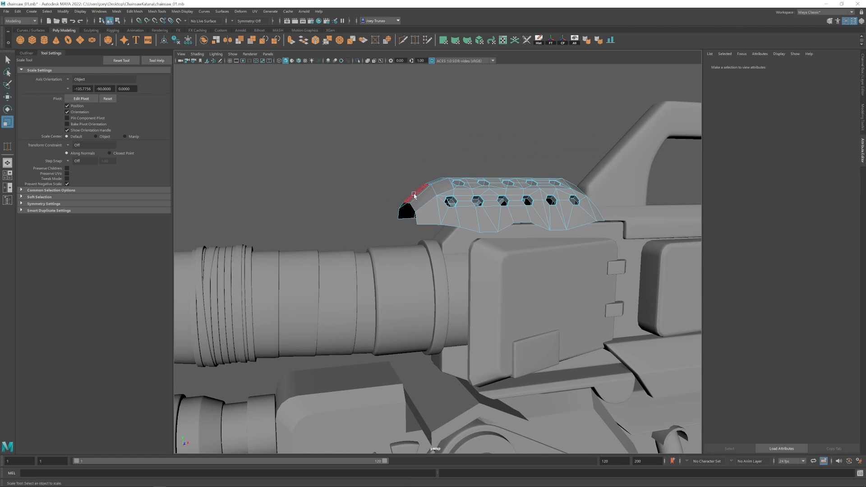
double_click(412, 195)
key(ctrl+s)
key(ctrl+e)
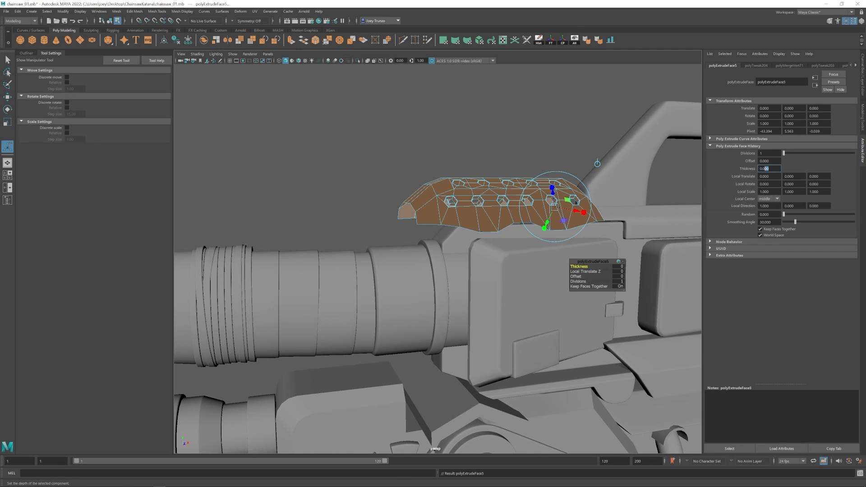
right_drag(413, 222, 480, 143)
key(q)
key(ctrl+s)
- Select vertices on the cover's front rim and nudge them slightly to refine its outline
alt+drag(413, 203, 440, 210)
right_drag(487, 212, 422, 208)
key(w)
alt+drag(422, 208, 454, 236)
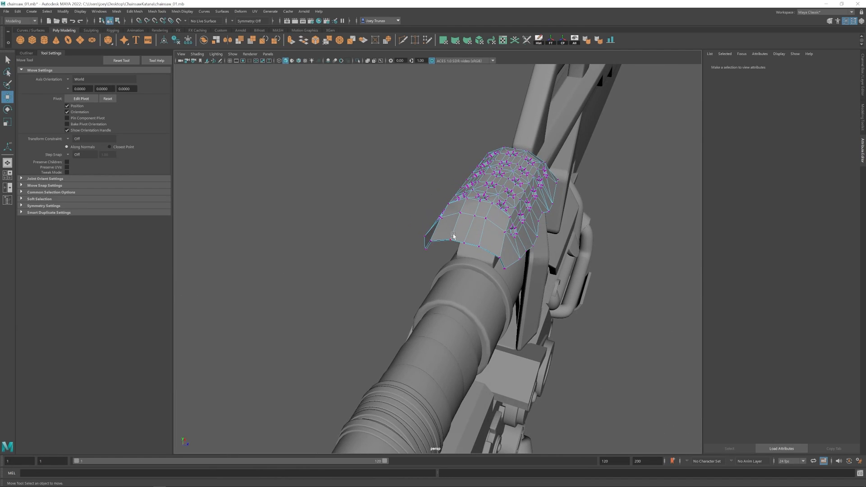
right_drag(448, 233, 452, 192)
alt+drag(452, 191, 398, 219)
click(396, 204)
right_drag(394, 204, 359, 203)
alt+drag(420, 257, 441, 268)
click(430, 241)
shift+click(398, 219)
alt+drag(411, 219, 392, 212)
drag(441, 218, 436, 218)
mouse_move(401, 220)
alt+mouse_down()
mouse_move(466, 277)
mouse_move(392, 217)
alt+mouse_up()
drag(396, 176, 395, 174)
- Preview the cover smoothed against the whole weapon and return it to the unsmoothed display
alt+right_drag(500, 266, 460, 203)
key(3)
click(465, 189)
alt+right_drag(568, 307, 485, 272)
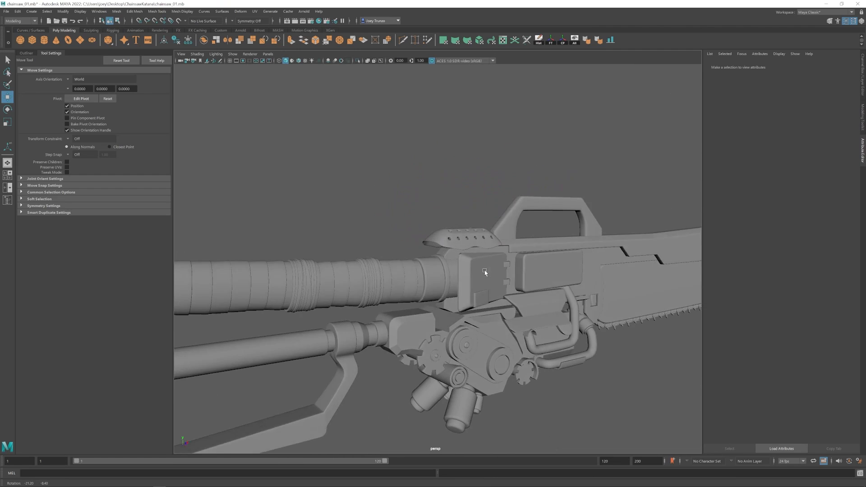
alt+drag(485, 272, 419, 282)
alt+right_drag(453, 295, 632, 363)
click(496, 229)
key(1)
- Select and delete the narrow bottom rim faces of the cover's lower lobes on both sides
alt+drag(483, 235, 417, 228)
right_drag(395, 208, 396, 225)
click(403, 222)
shift+click(402, 223)
alt+drag(402, 222, 514, 208)
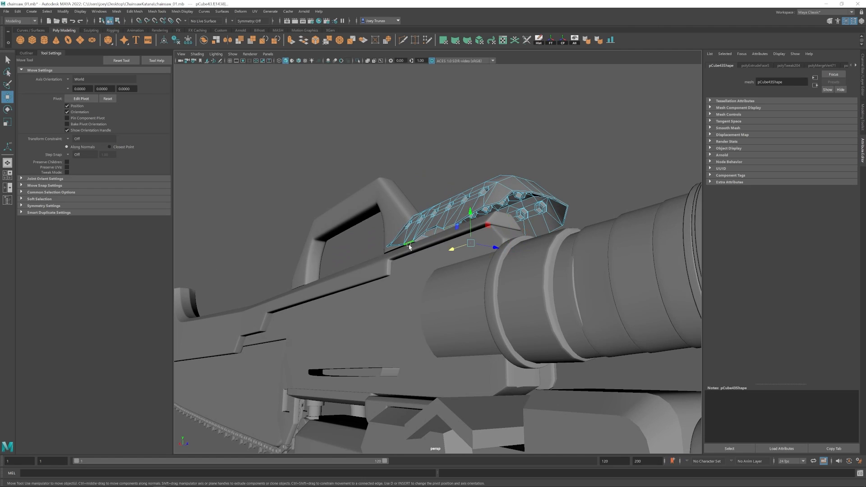
alt+drag(408, 243, 289, 266)
- Extrude the bottom edges of the cover's lower lobes and pull them slightly down toward the body
shift+click(400, 256)
shift+click(491, 256)
key(ctrl+e)
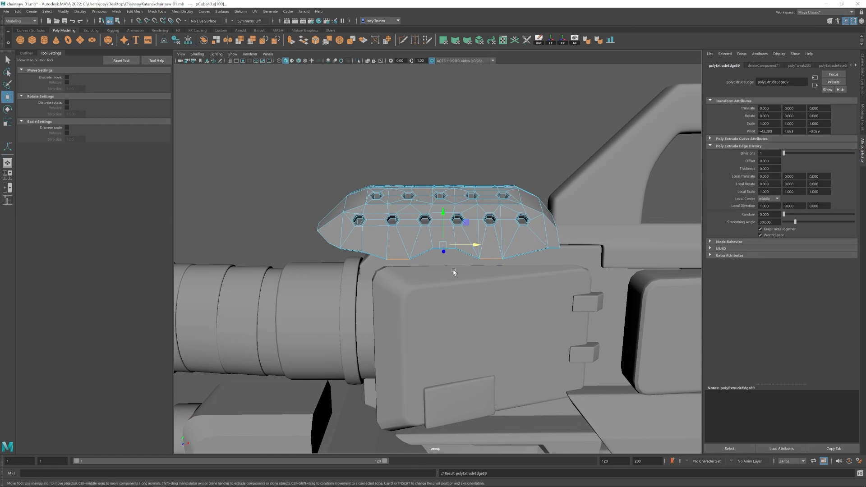
key(w)
alt+drag(455, 272, 479, 266)
drag(450, 207, 451, 216)
right_drag(476, 199, 502, 170)
click(502, 170)
- Scale the cover narrower to about 0.77 in Z, lower it slightly onto the body and save the scene
alt+drag(501, 170, 483, 295)
mouse_move(482, 295)
alt+right_down()
mouse_move(453, 295)
mouse_move(474, 285)
alt+right_up()
click(475, 241)
key(r)
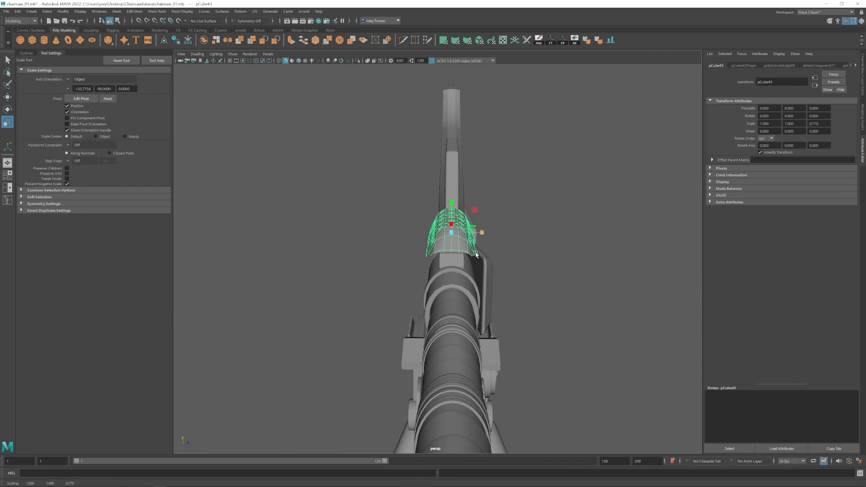
alt+drag(476, 255, 472, 259)
key(w)
drag(449, 195, 450, 201)
alt+drag(447, 239, 449, 285)
click(501, 234)
key(ctrl+s)
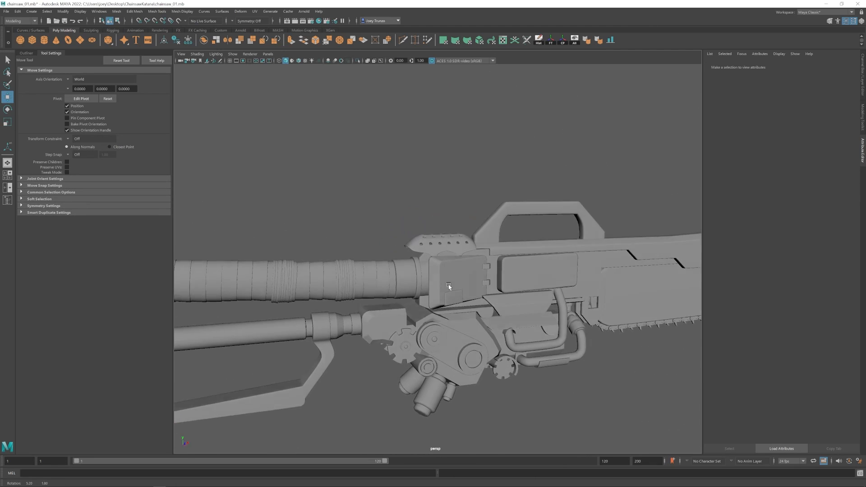
- Try reshaping part of the cover with soft selection and scaling, and undo the last change
click(503, 240)
alt+right_drag(449, 286, 479, 240)
drag(479, 239, 519, 267)
alt+drag(501, 270, 506, 233)
key(b)
key(r)
right_drag(506, 226, 533, 203)
click(632, 163)
click(640, 285)
alt+drag(641, 284, 471, 288)
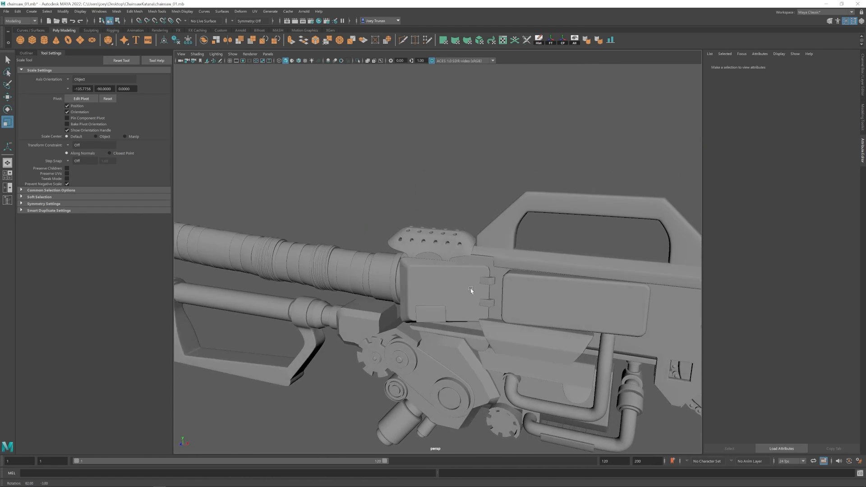
alt+right_drag(471, 288, 483, 304)
alt+drag(483, 303, 429, 326)
alt+right_drag(428, 326, 473, 334)
alt+drag(474, 334, 492, 331)
key(ctrl+z)
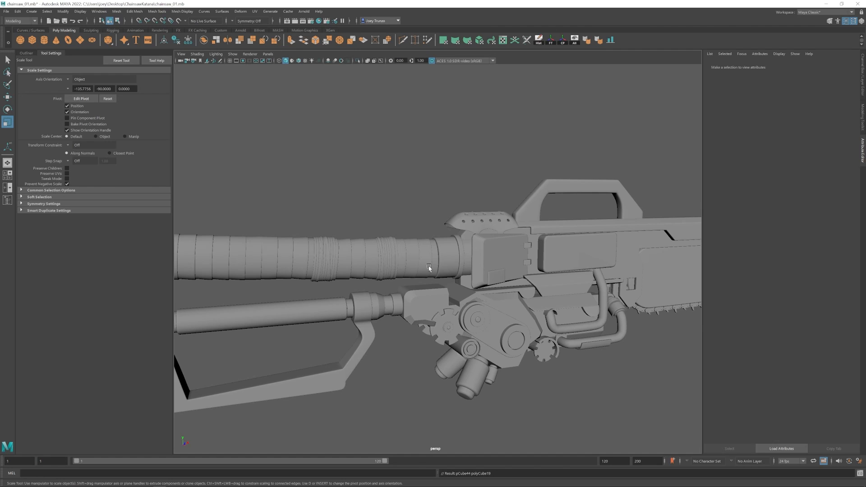
- Scale and position a small cube beneath the cover's handle-side end and adjust its end vertices
drag(462, 204, 462, 205)
key(r)
alt+right_drag(462, 204, 501, 226)
alt+drag(389, 226, 445, 224)
alt+drag(444, 224, 399, 229)
alt+middle_drag(399, 228, 419, 260)
key(w)
right_drag(395, 208, 361, 203)
drag(352, 192, 407, 225)
alt+drag(407, 225, 451, 234)
- Thin the small cube beneath the cover into a narrow plate, scaling it to about 0.171 in Z
right_drag(444, 232, 456, 217)
key(r)
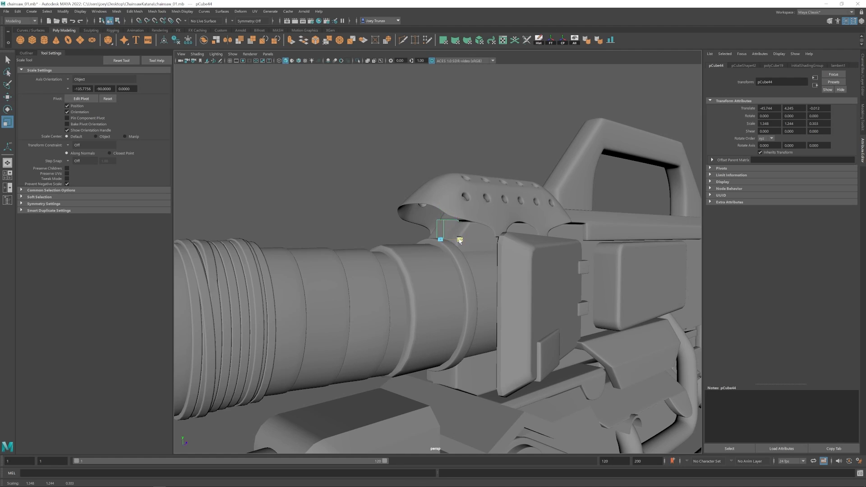
drag(459, 240, 452, 240)
click(383, 154)
alt+right_drag(451, 252, 581, 348)
click(448, 196)
key(w)
alt+right_drag(451, 198, 501, 216)
- Insert an edge loop in the narrow plate beneath the cover and adjust its upper part
click(157, 11)
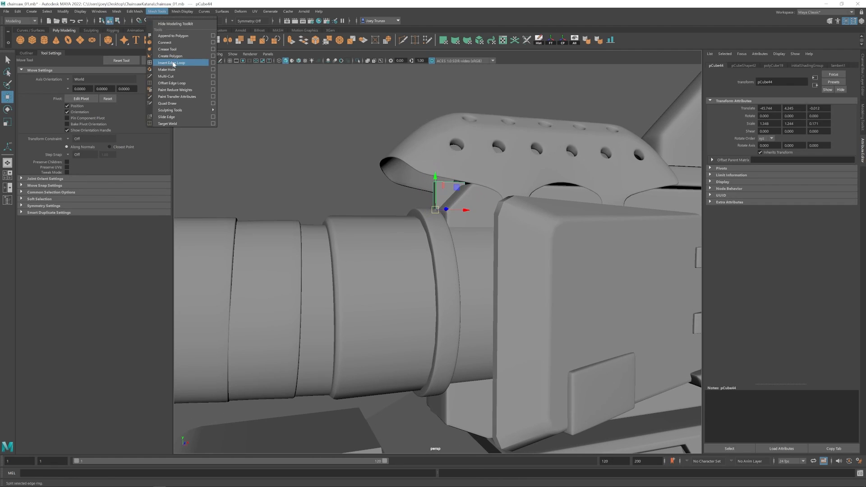
click(174, 63)
double_click(444, 194)
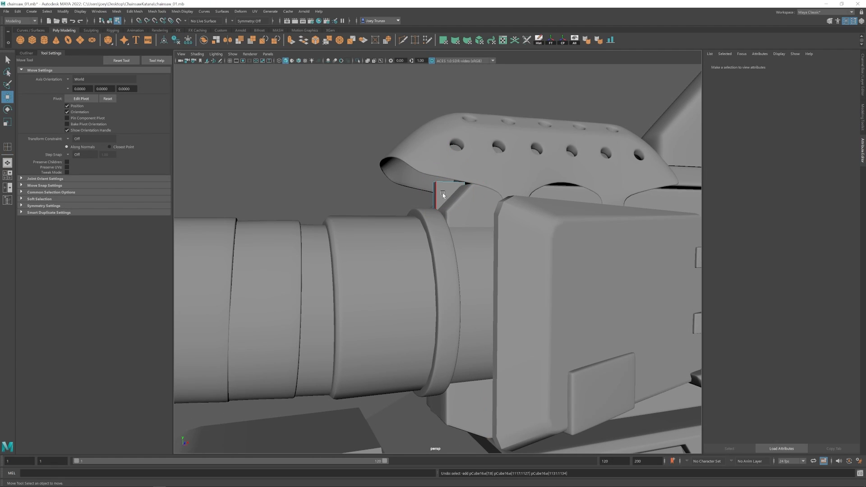
drag(448, 168, 448, 176)
right_drag(433, 196, 451, 169)
click(460, 170)
- Examine the whole weapon and the free end of the wrapped handle
scroll(464, 180, down, 12)
alt+drag(451, 327, 258, 247)
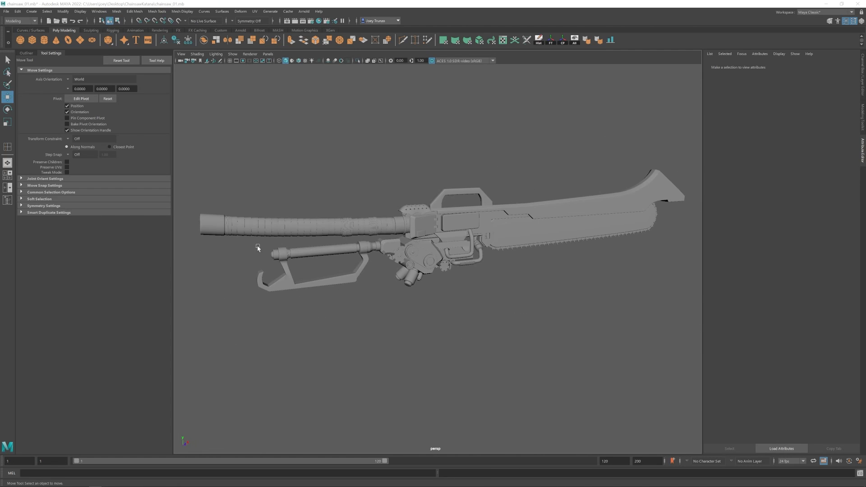
alt+right_drag(257, 247, 367, 221)
alt+middle_drag(449, 233, 425, 219)
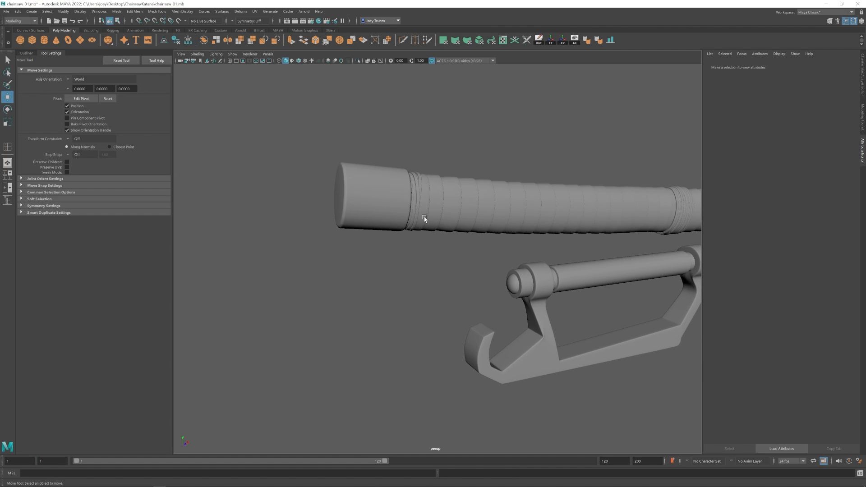
- Draw an open loop with a trailing tail as a cubic EP curve in the empty space below the handle
click(33, 12)
mouse_move(74, 72)
click(134, 70)
scroll(379, 316, down, 10)
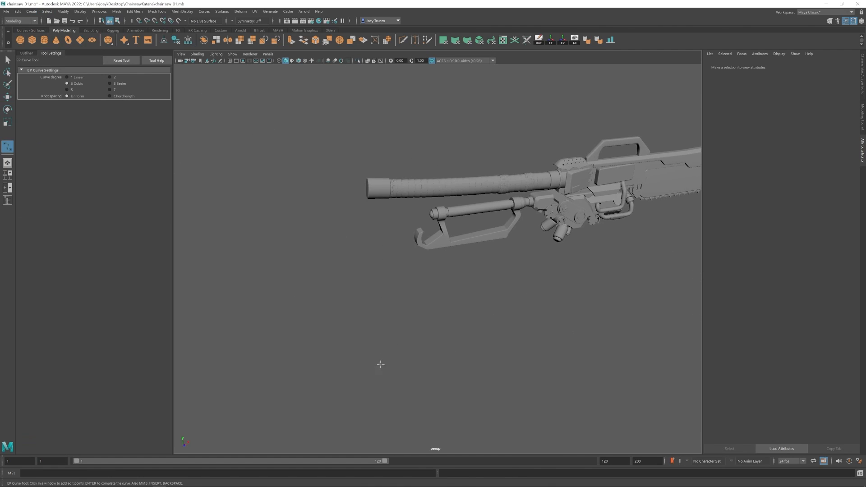
click(383, 341)
click(373, 317)
click(389, 303)
click(411, 310)
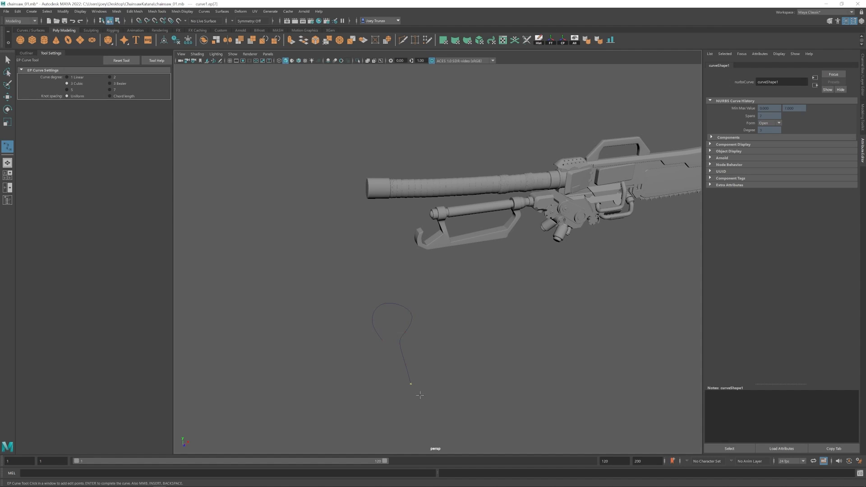
key(Return)
key(w)
- Rotate, scale and move the loop curve so it encircles the handle near its end, with the tail hanging down
alt+drag(409, 235, 405, 180)
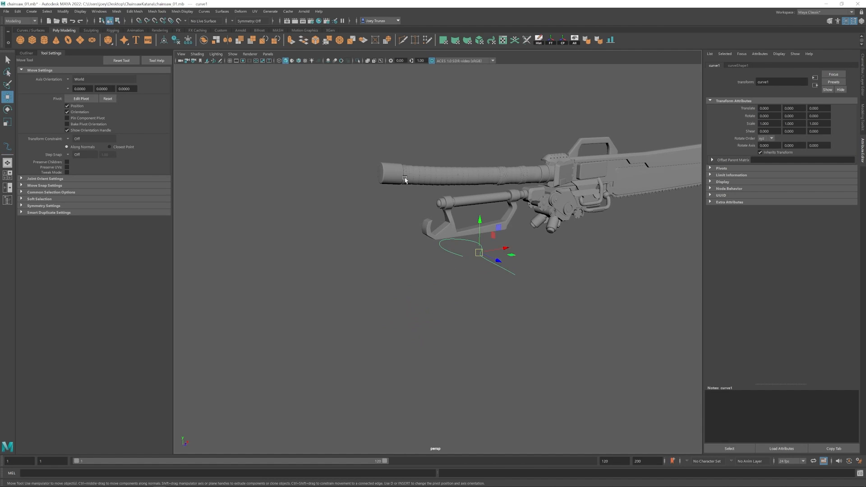
scroll(418, 208, up, 3)
key(e)
drag(399, 273, 439, 268)
key(f)
drag(442, 269, 383, 263)
key(r)
alt+drag(383, 263, 451, 266)
key(w)
drag(438, 237, 501, 233)
scroll(479, 233, up, 3)
- Reposition the loop curve's control vertices to wrap it more closely around the collar near the handle's end
right_drag(451, 230, 424, 227)
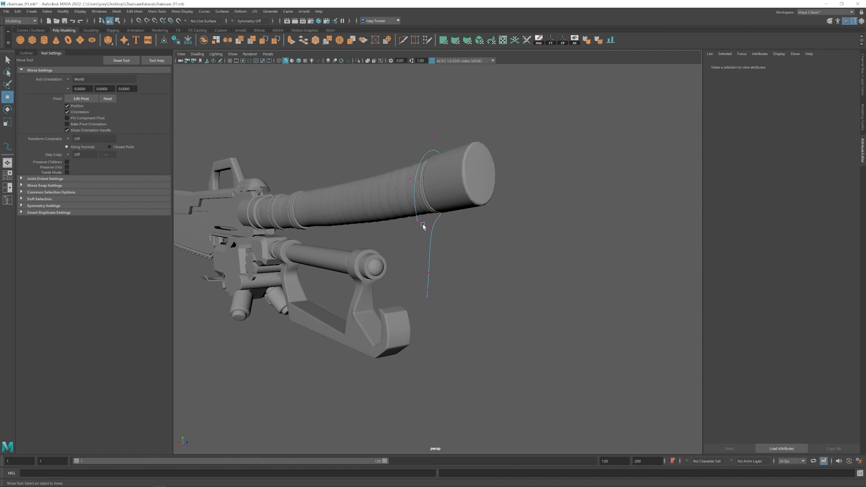
click(423, 226)
mouse_move(424, 227)
alt+mouse_down()
mouse_move(394, 221)
mouse_move(410, 225)
alt+mouse_up()
click(415, 163)
alt+drag(417, 164, 365, 261)
scroll(494, 245, up, 3)
click(486, 233)
scroll(373, 292, down, 5)
drag(436, 264, 419, 243)
- Shift the control vertex just below the handle to shape how the curve's tail hangs, and return to object selection
alt+drag(419, 244, 426, 255)
scroll(424, 254, up, 5)
click(422, 239)
drag(443, 218, 440, 208)
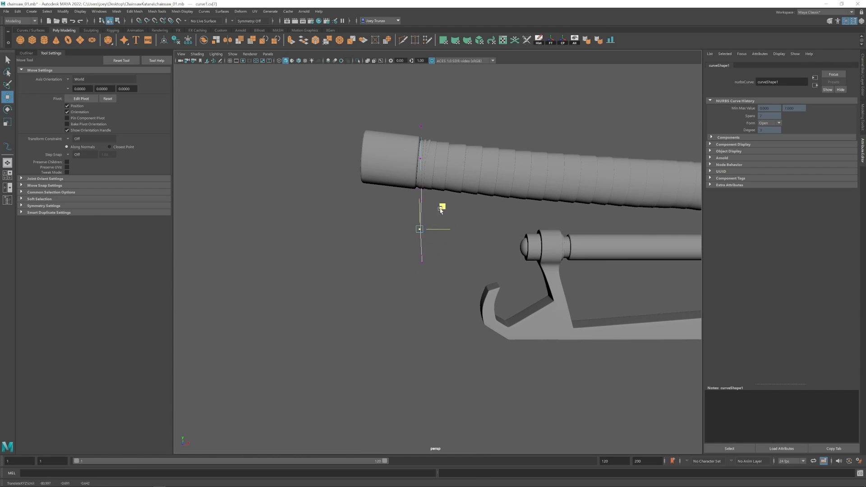
alt+drag(398, 261, 408, 275)
scroll(408, 275, down, 3)
right_drag(419, 229, 451, 197)
alt+drag(451, 197, 494, 207)
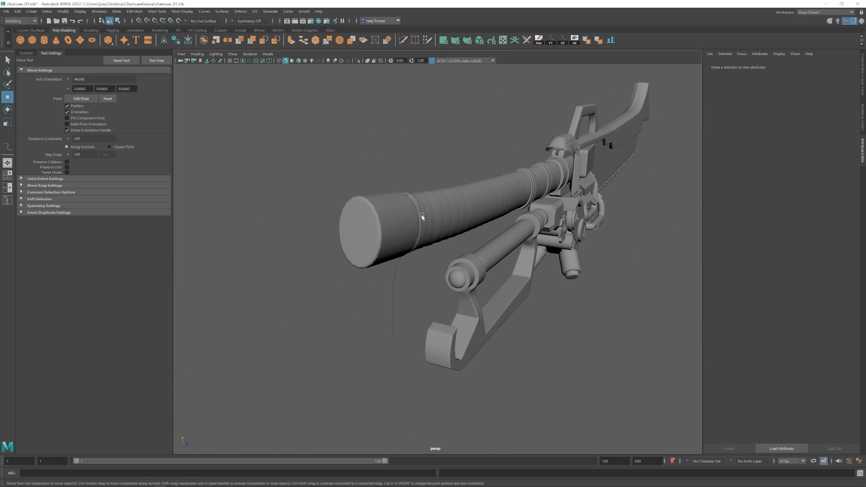
- Create a sweep mesh from the loop curve and shrink its profile to a thin cord
click(423, 217)
alt+drag(278, 150, 252, 138)
click(32, 12)
click(61, 76)
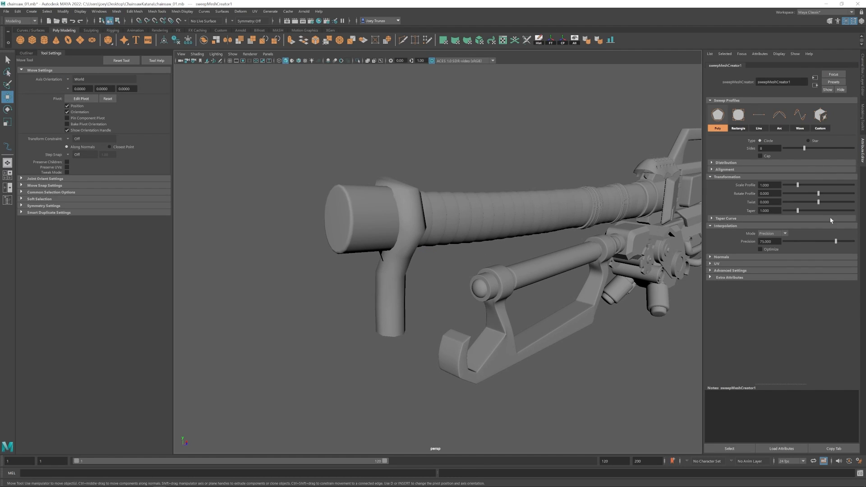
click(421, 228)
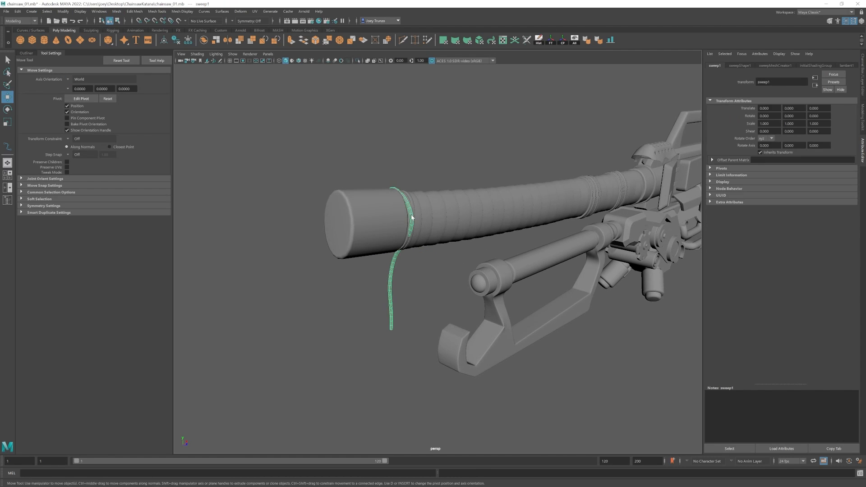
- Move vertices of the cord mesh so it follows the handle's surface and hangs off with a natural bend
alt+drag(421, 228, 405, 243)
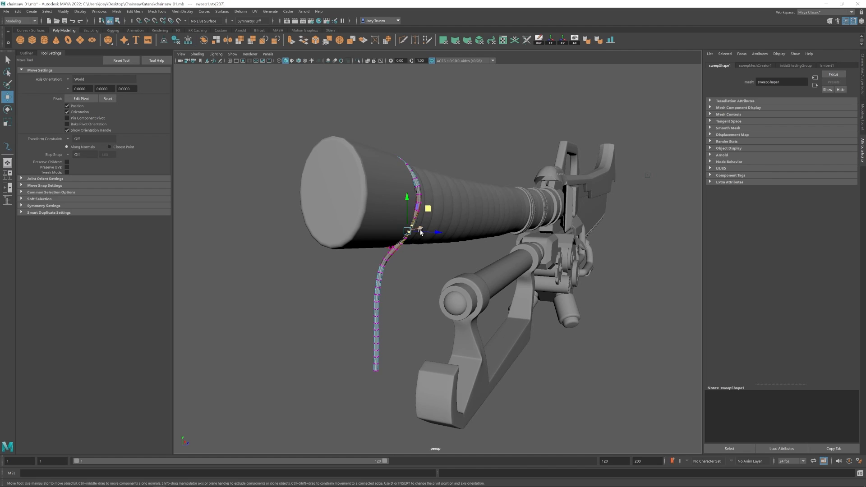
alt+drag(431, 211, 437, 212)
drag(411, 194, 427, 208)
drag(439, 180, 439, 178)
alt+drag(440, 178, 382, 228)
drag(379, 234, 388, 223)
alt+drag(388, 224, 387, 193)
alt+drag(386, 195, 367, 206)
click(462, 273)
key(ctrl+z)
drag(367, 206, 428, 200)
click(459, 290)
alt+drag(428, 200, 480, 300)
alt+right_drag(480, 300, 524, 300)
- Shift the whole cord mesh slightly along the handle and save the scene
click(307, 250)
key(e)
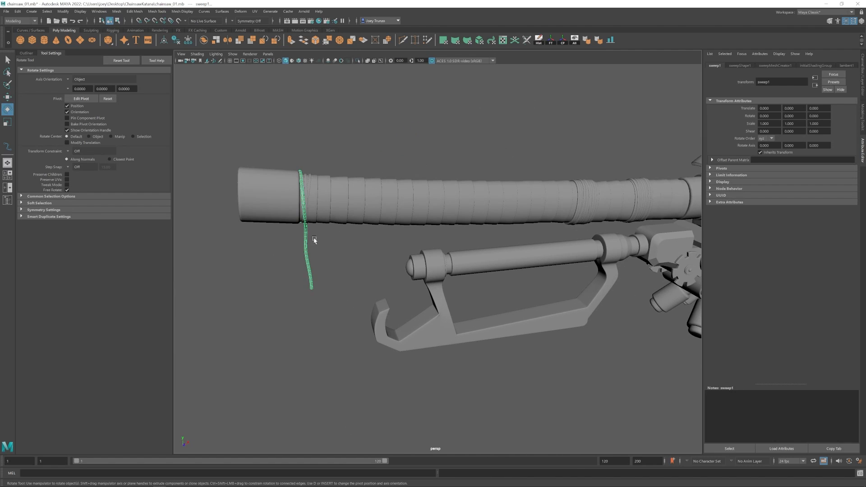
key(w)
drag(339, 233, 335, 232)
click(452, 290)
alt+right_drag(452, 290, 495, 321)
alt+middle_drag(495, 320, 529, 336)
key(ctrl+s)
- Create a polygon cylinder rotated -90 degrees in Z, flatten it into a thin disc and place it at the cord's lower end
click(44, 40)
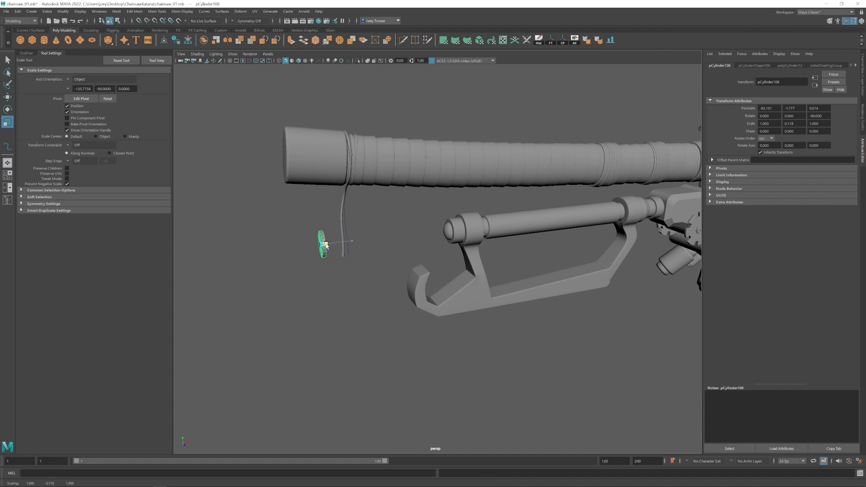
alt+drag(348, 260, 390, 273)
alt+drag(389, 273, 289, 289)
alt+right_drag(406, 294, 562, 305)
drag(364, 189, 483, 212)
drag(408, 218, 403, 218)
alt+drag(460, 225, 361, 253)
alt+right_drag(496, 253, 412, 253)
- Shorten the cord mesh by removing its excess lower end where it overlaps the disc
key(r)
mouse_move(412, 253)
alt+mouse_down()
mouse_move(400, 277)
mouse_move(416, 244)
alt+mouse_up()
click(400, 277)
click(415, 244)
right_drag(415, 243, 393, 271)
drag(392, 270, 424, 251)
key(w)
alt+right_drag(400, 250, 424, 242)
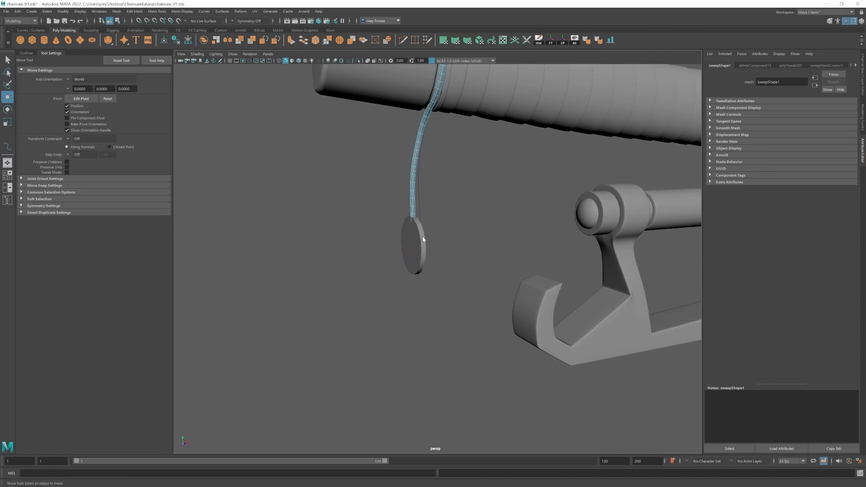
- Enlarge the disc to a scale of about 1.25 and centre it under the cord
click(422, 248)
key(f)
alt+drag(424, 254, 357, 261)
key(r)
drag(467, 261, 473, 261)
key(w)
drag(472, 262, 470, 261)
alt+right_drag(519, 275, 442, 288)
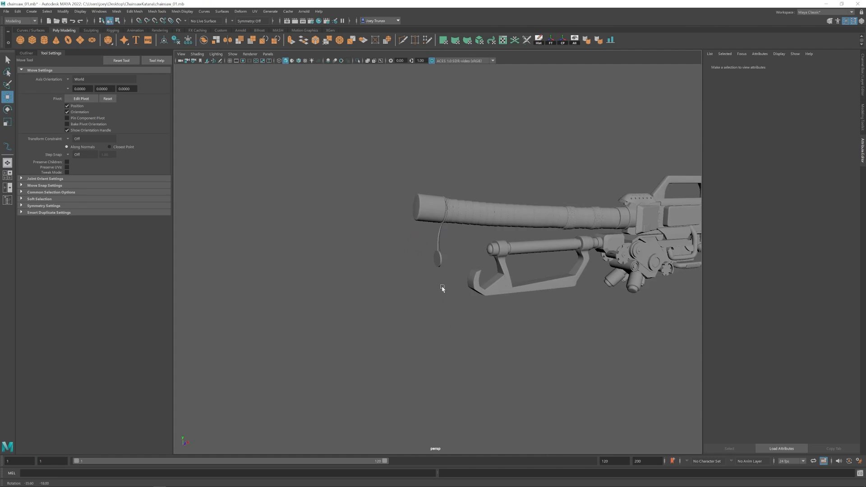
- Rotate the disc to about -50 degrees in X
click(437, 262)
key(e)
drag(436, 265, 467, 264)
click(528, 300)
alt+drag(528, 300, 479, 293)
- Bevel the disc's rim edge loop and adjust the bevel fraction
click(438, 259)
key(f)
right_drag(435, 199, 435, 149)
double_click(492, 158)
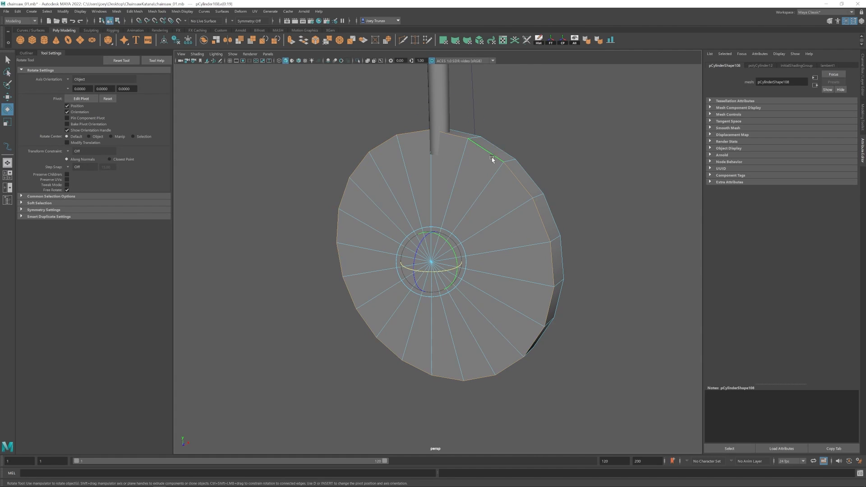
mouse_move(134, 11)
click(137, 36)
drag(786, 129, 791, 130)
- Turn on smooth mesh preview for the disc and nudge it into line with the cord's end
key(w)
mouse_move(519, 198)
right_down()
mouse_move(559, 167)
mouse_move(519, 199)
right_up()
alt+drag(570, 219, 549, 220)
key(3)
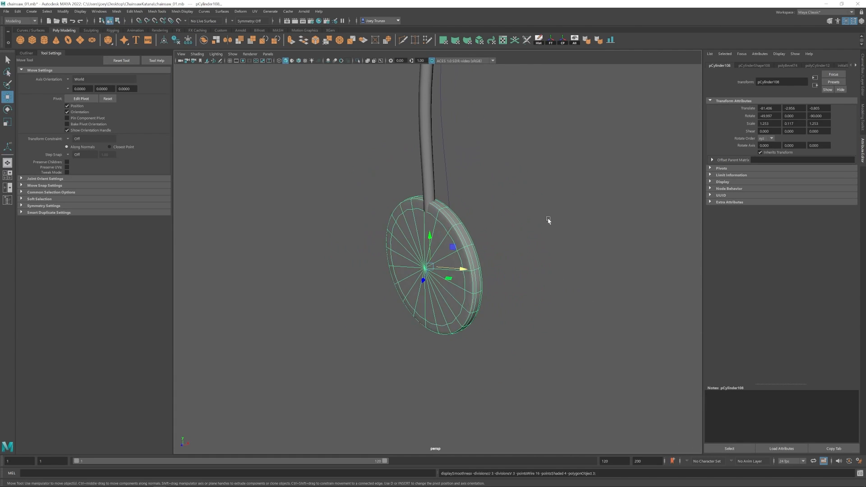
drag(455, 258, 459, 257)
click(401, 201)
alt+drag(459, 257, 434, 284)
click(434, 253)
key(w)
alt+drag(530, 251, 565, 253)
click(565, 253)
alt+right_drag(565, 253, 618, 354)
alt+drag(619, 355, 591, 352)
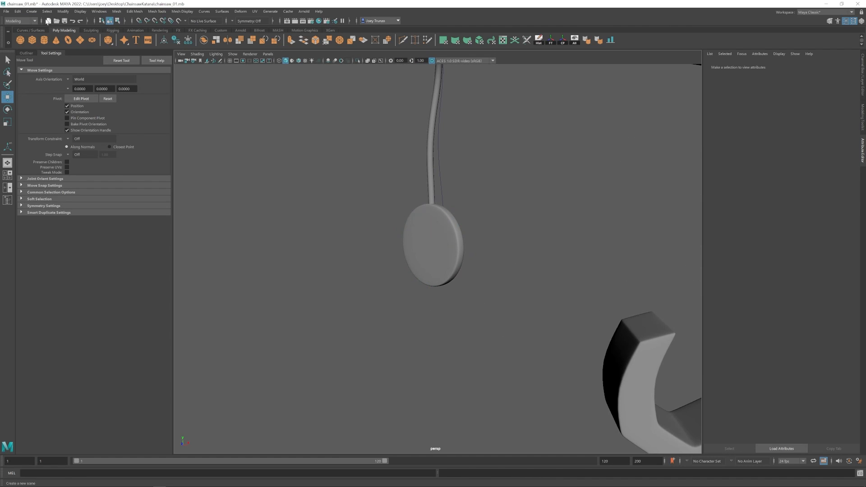
- Draw a small U-shaped EP curve through four points below the disc
click(31, 11)
click(134, 70)
alt+right_drag(496, 289, 407, 289)
mouse_move(406, 289)
alt+mouse_down()
mouse_move(410, 311)
mouse_move(433, 289)
alt+mouse_up()
click(408, 318)
click(403, 336)
click(420, 335)
click(429, 317)
key(w)
- Align the small curve with the disc's centre and rotate it across the disc
click(574, 40)
shift+click(429, 217)
scroll(429, 217, up, 4)
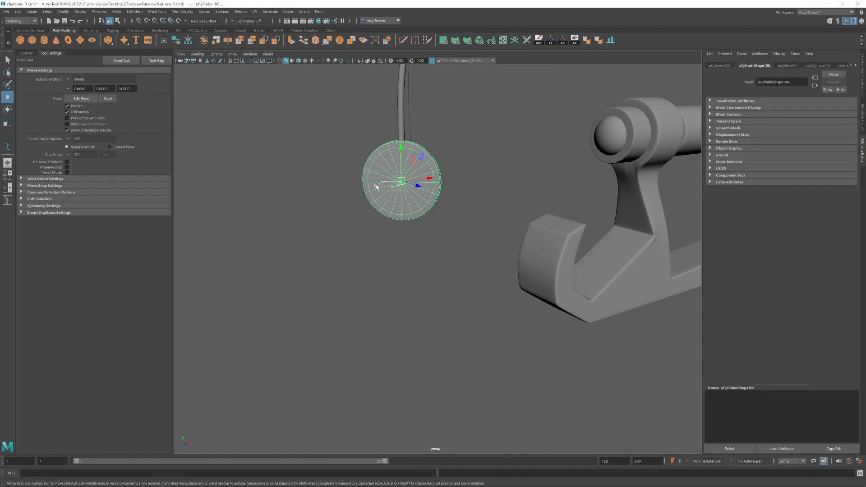
click(377, 189)
key(e)
drag(411, 162, 417, 179)
alt+drag(376, 154, 451, 198)
drag(411, 205, 392, 231)
alt+drag(474, 221, 376, 234)
- Move the small curve's control vertices to stretch it from the cord's end to below the disc
right_drag(394, 168, 348, 147)
click(400, 146)
key(ctrl+z)
alt+drag(447, 178, 417, 174)
drag(486, 79, 354, 146)
alt+drag(361, 135, 400, 168)
drag(411, 234, 421, 198)
mouse_move(398, 158)
alt+mouse_down()
mouse_move(418, 166)
mouse_move(403, 157)
alt+mouse_up()
click(414, 166)
alt+drag(447, 174, 467, 196)
scroll(467, 196, up, 3)
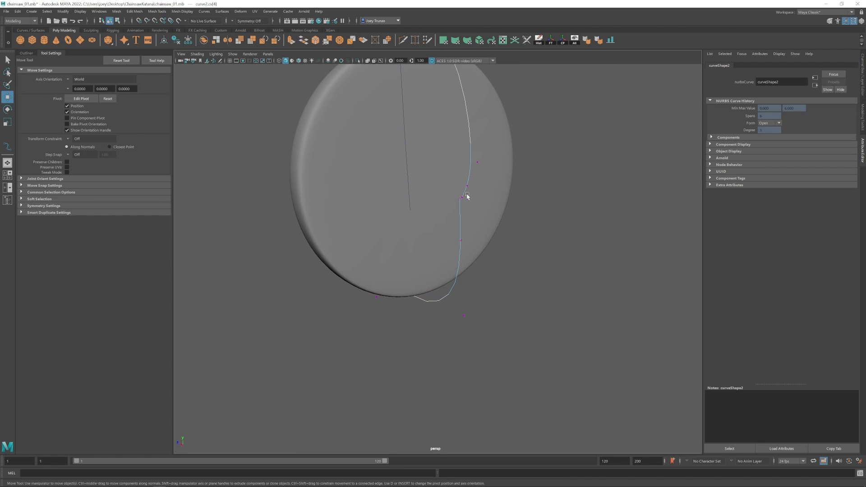
- Reposition individual control vertices so the small curve passes over the disc's face and loops under its lower rim
alt+middle_drag(457, 194, 460, 219)
click(481, 187)
drag(480, 186, 470, 214)
alt+drag(471, 214, 413, 218)
click(409, 216)
alt+drag(410, 257, 408, 305)
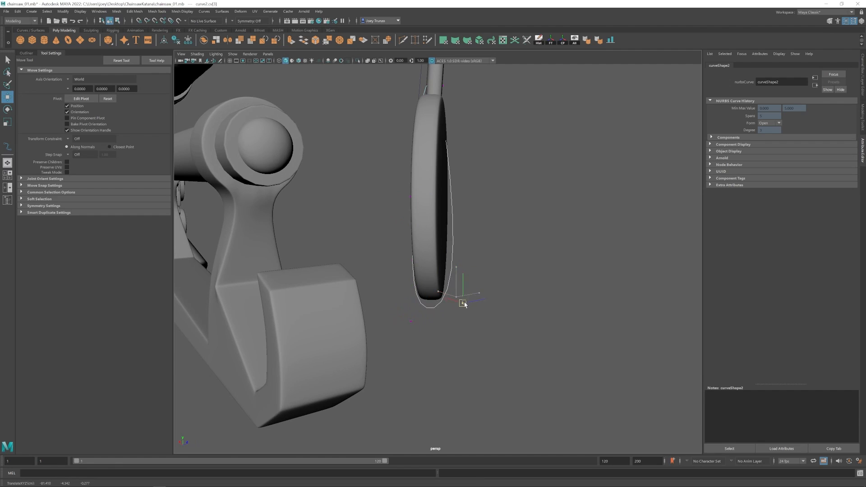
drag(464, 304, 464, 303)
- Adjust the small curve's upper control vertices so the curve wraps around the cord's lower end above the disc
scroll(509, 142, down, 4)
mouse_move(578, 154)
alt+mouse_down()
mouse_move(508, 142)
mouse_move(573, 145)
alt+mouse_up()
drag(471, 126, 419, 168)
key(r)
alt+drag(472, 165, 425, 183)
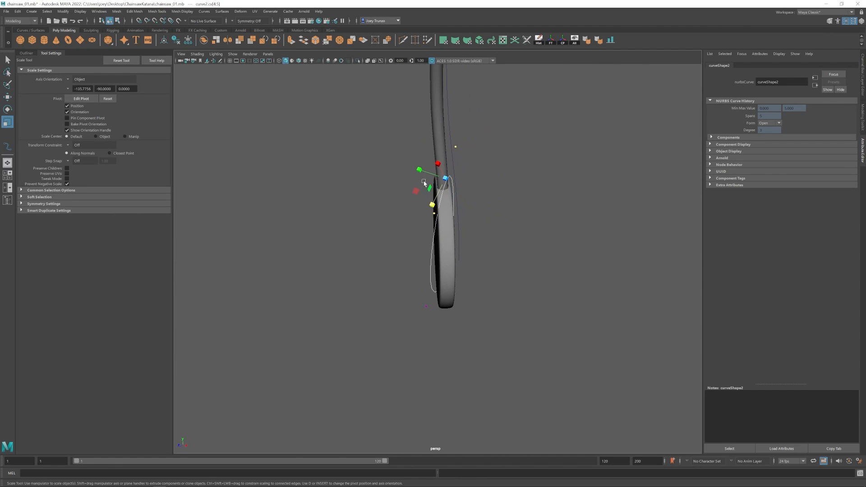
alt+drag(460, 211, 501, 269)
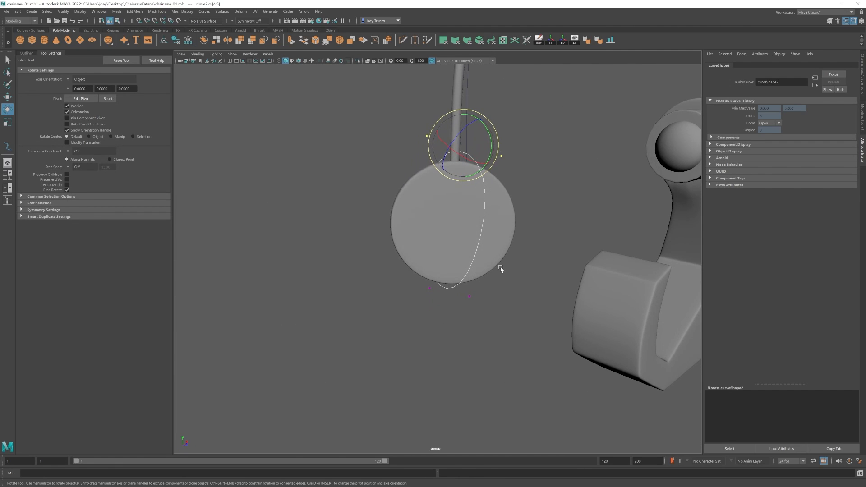
click(501, 269)
key(w)
scroll(470, 190, down, 2)
click(429, 162)
scroll(431, 181, up, 2)
drag(435, 124, 447, 248)
- Create a sweep mesh along the small curve with a scale profile of 0.065 and raise its interpolation precision
right_drag(447, 248, 472, 209)
click(455, 209)
click(32, 11)
click(43, 85)
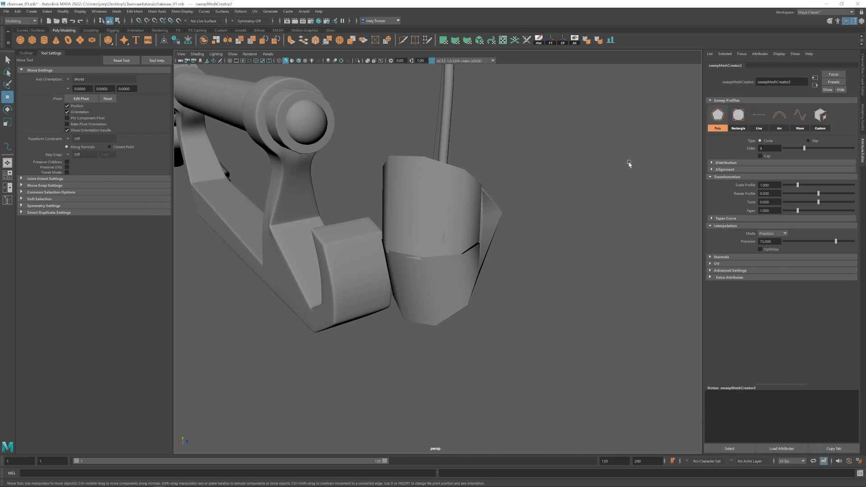
drag(798, 185, 785, 185)
alt+drag(591, 216, 501, 243)
scroll(501, 244, up, 2)
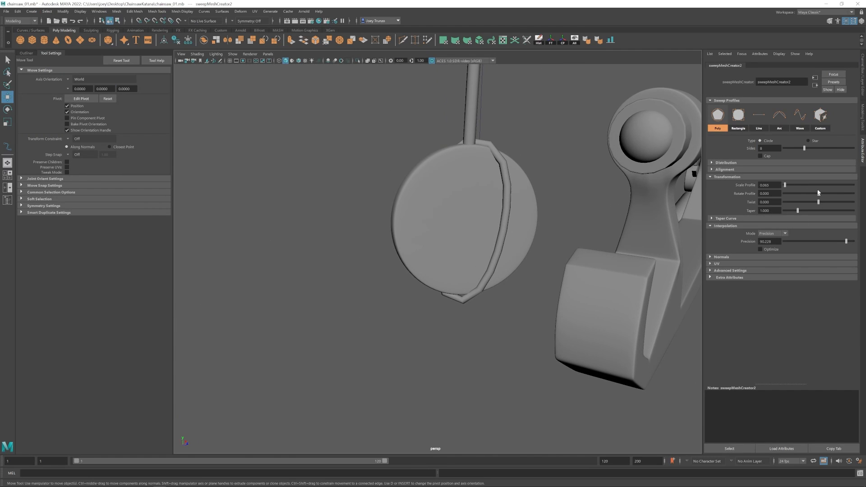
alt+drag(665, 198, 659, 200)
drag(847, 241, 854, 242)
alt+drag(388, 225, 535, 228)
- Bridge the edge loops midway along the small sweep mesh and delete the surplus edges there
click(460, 211)
right_drag(459, 212, 429, 213)
alt+drag(428, 214, 464, 219)
scroll(464, 219, up, 3)
double_click(424, 232)
shift+double_click(417, 234)
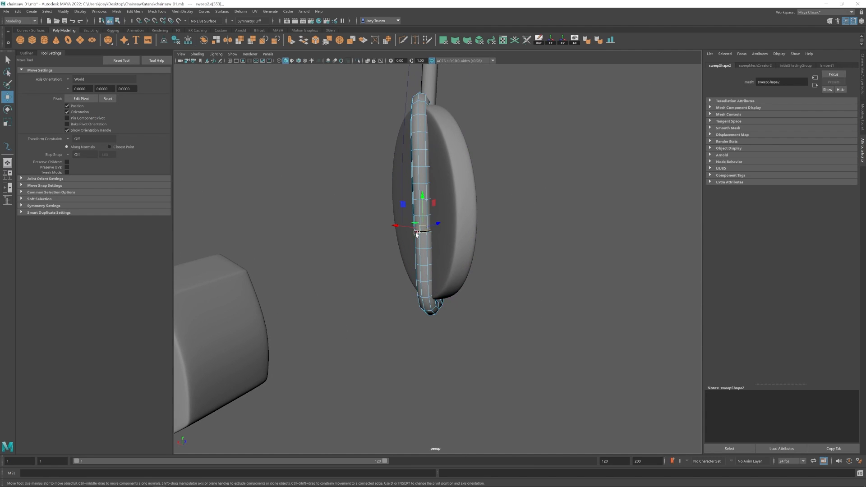
click(134, 12)
click(145, 48)
key(Delete)
alt+drag(438, 232, 553, 219)
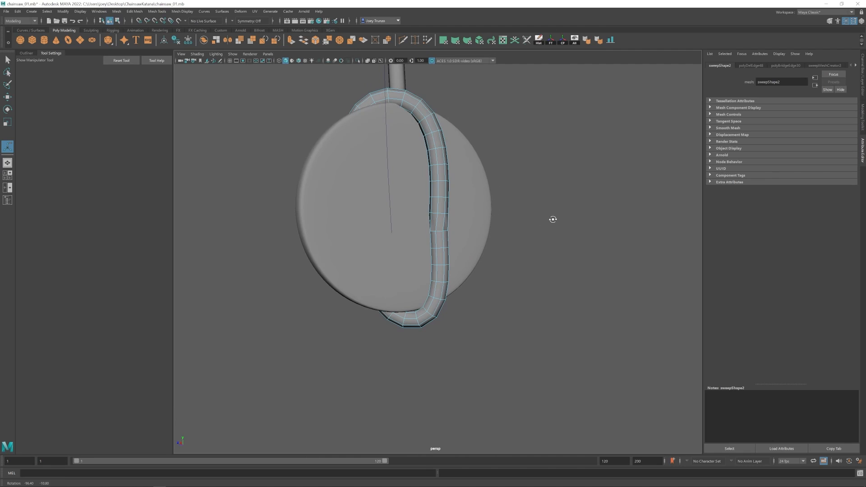
- Soften the edges of the small sweep mesh, then duplicate it and rotate the copy across the disc's face
click(588, 40)
alt+drag(451, 225, 497, 250)
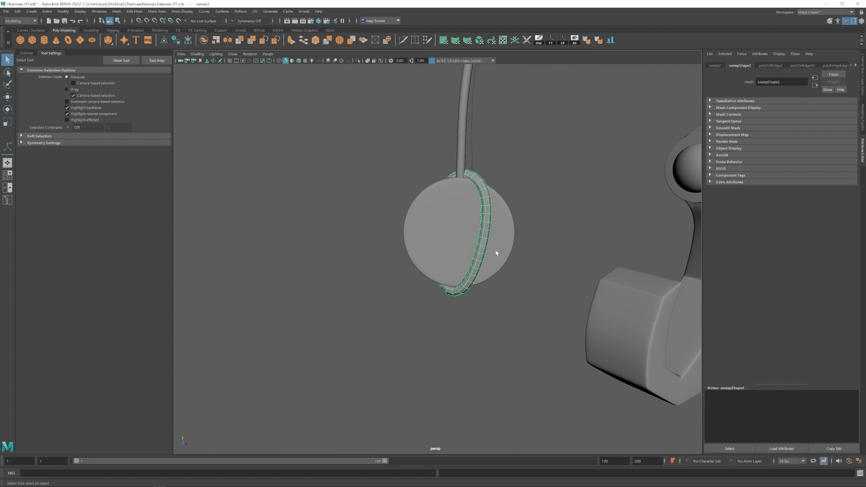
key(ctrl+d)
key(e)
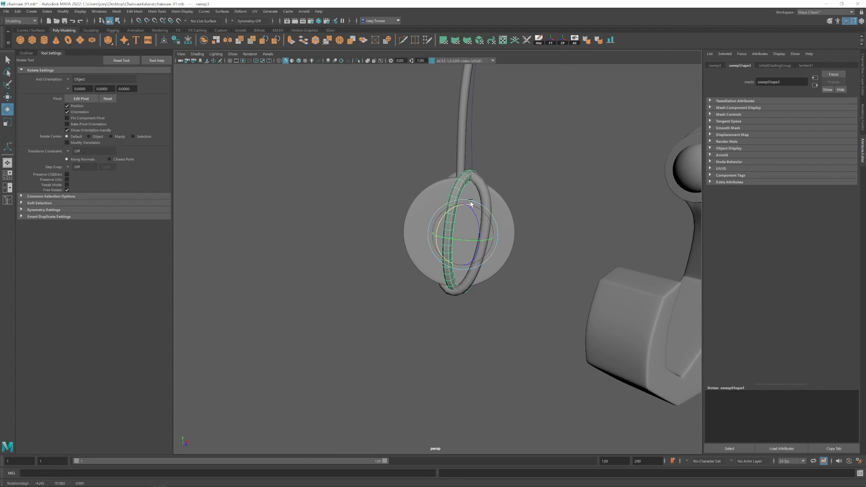
mouse_move(454, 242)
alt+mouse_down()
mouse_move(457, 261)
mouse_move(448, 248)
alt+mouse_up()
alt+drag(448, 248, 493, 233)
click(434, 252)
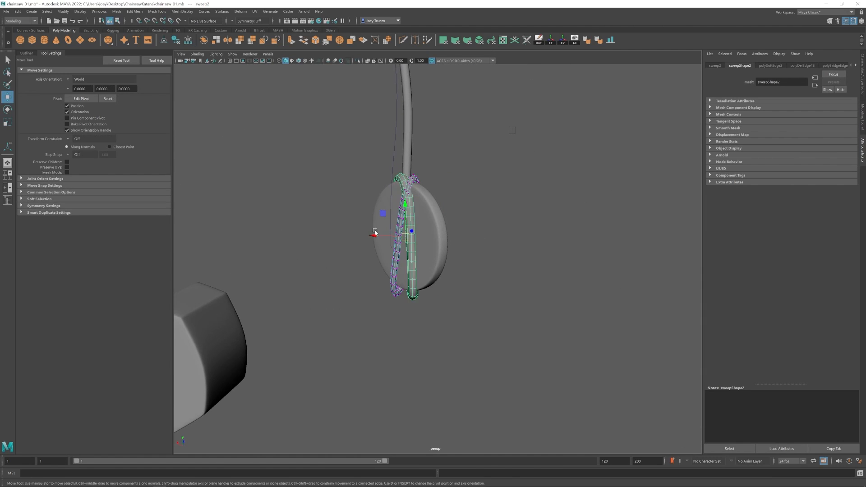
- Move the duplicated loop's vertices with soft selection so the strand hugs the disc's face and lower rim
alt+drag(375, 232, 393, 239)
drag(386, 252, 411, 266)
drag(391, 194, 403, 243)
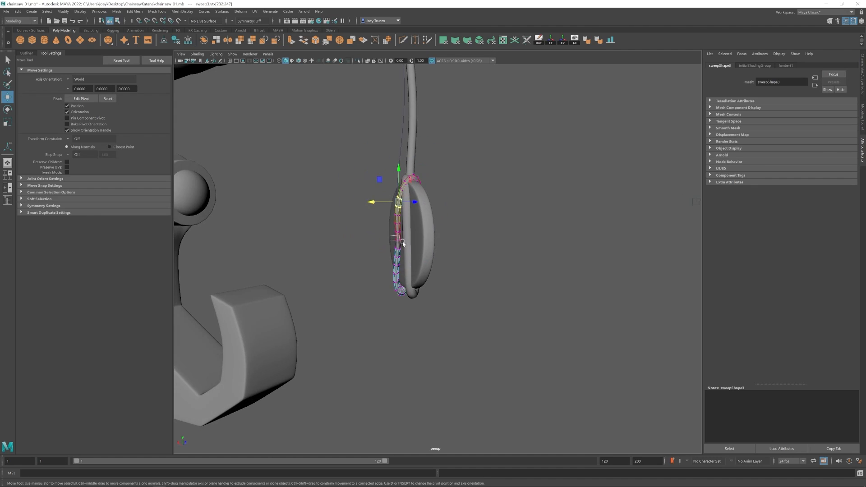
drag(392, 279, 405, 293)
alt+drag(398, 285, 441, 287)
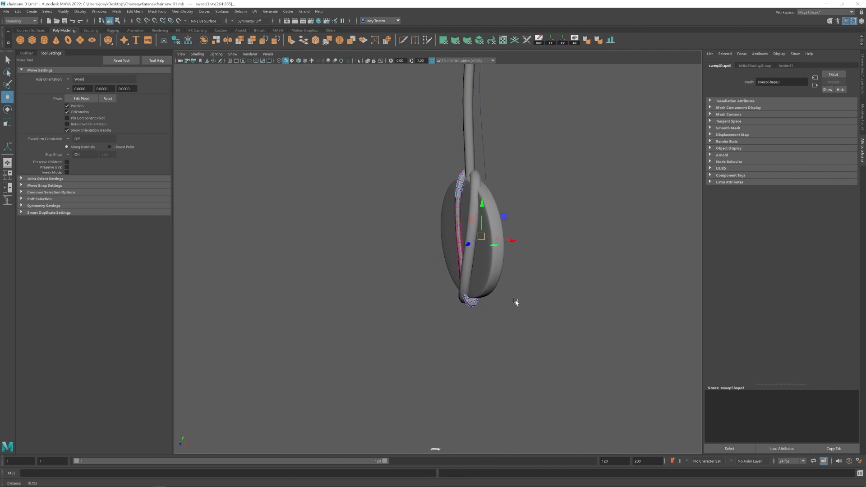
drag(480, 211, 469, 197)
- Reshape the original loop's vertices with soft selection so it follows the disc and crosses the copied strand
right_drag(473, 202, 455, 202)
drag(465, 197, 477, 209)
alt+drag(469, 201, 441, 197)
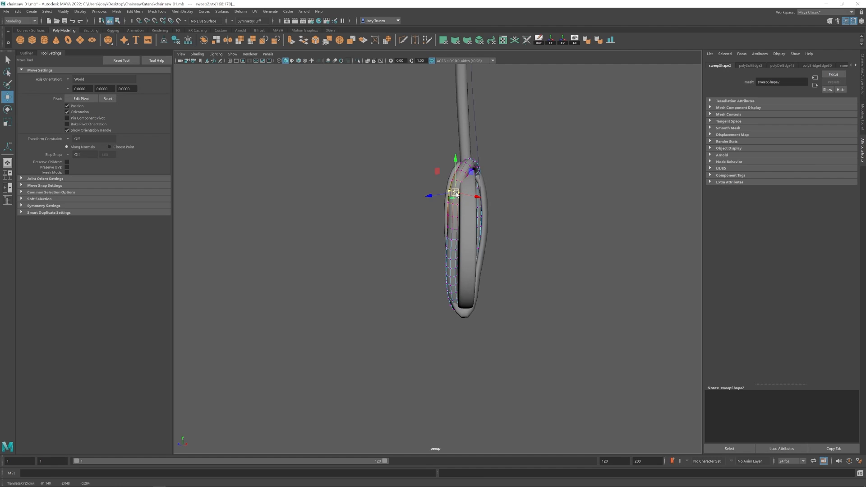
drag(439, 183, 440, 182)
alt+drag(440, 181, 490, 196)
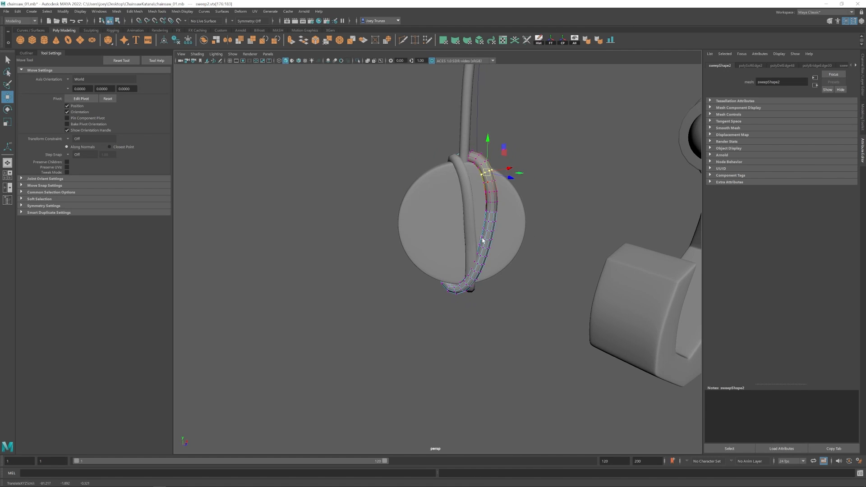
drag(487, 241, 469, 264)
alt+drag(478, 264, 431, 264)
drag(475, 272, 446, 266)
drag(478, 207, 460, 228)
drag(495, 219, 489, 220)
alt+drag(393, 253, 420, 261)
click(470, 271)
- Hide the leftover construction curve beside the hanging cord
scroll(424, 303, down, 10)
alt+drag(469, 271, 490, 285)
drag(328, 282, 354, 250)
click(441, 335)
scroll(441, 335, up, 2)
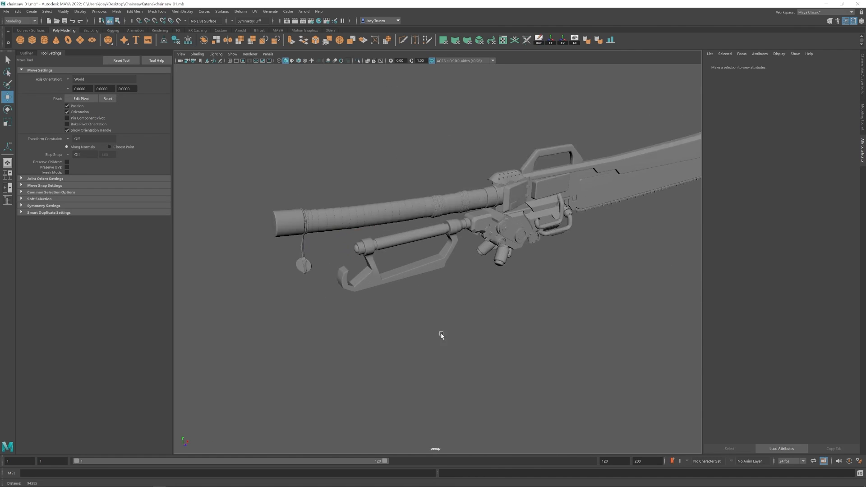
scroll(441, 335, up, 5)
click(184, 248)
key(ctrl+g)
alt+middle_drag(189, 252, 348, 212)
scroll(408, 264, up, 3)
key(ctrl+h)
click(338, 216)
key(f)
click(502, 192)
scroll(506, 175, down, 3)
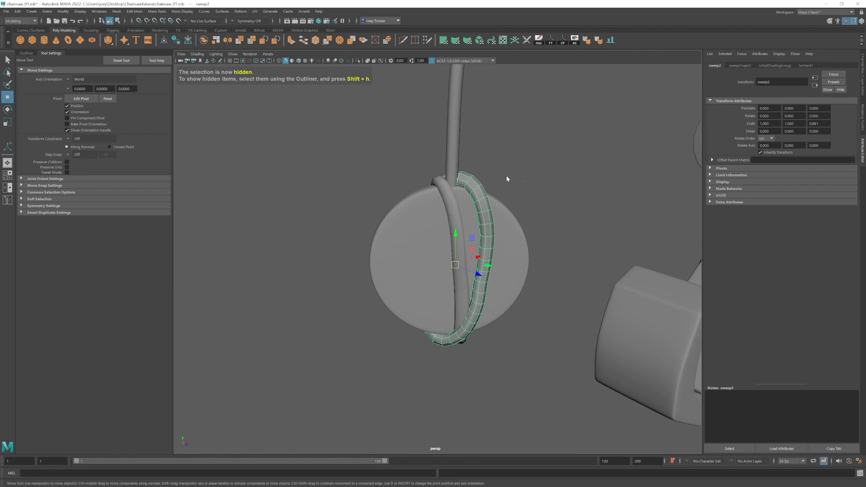
click(490, 226)
click(488, 221)
mouse_move(134, 11)
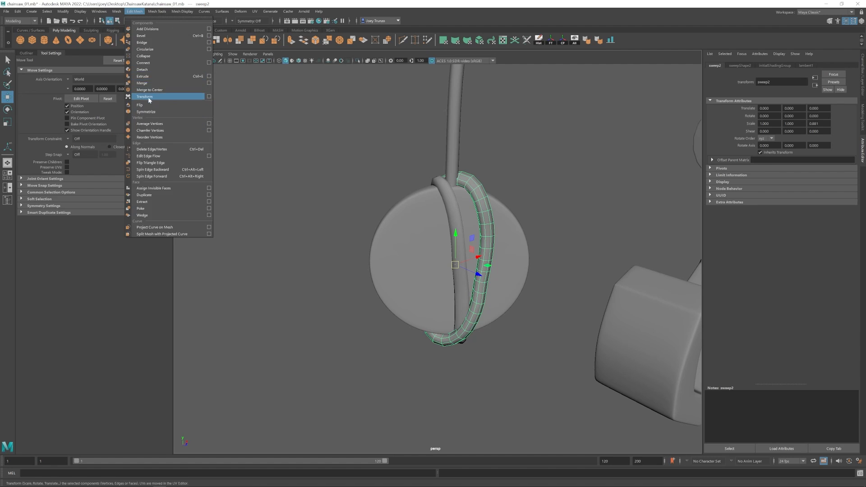
click(148, 97)
key(w)
alt+right_drag(520, 252, 444, 301)
click(443, 301)
scroll(444, 304, down, 6)
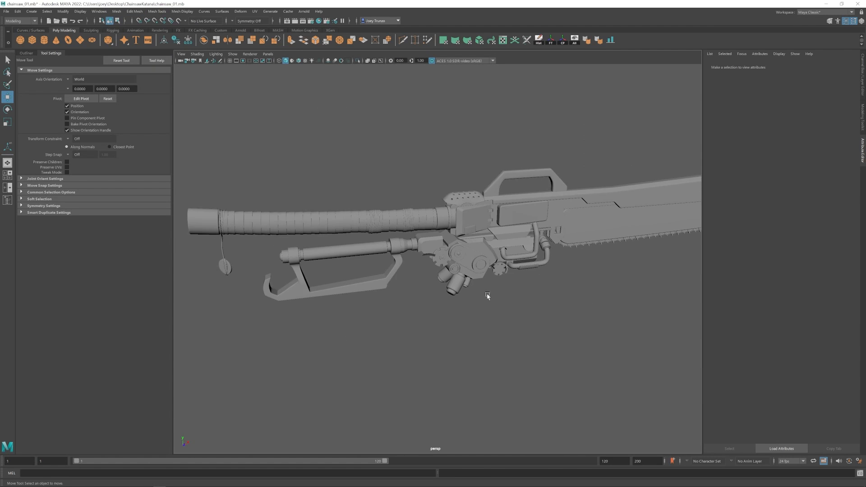
- Duplicate the hanging cord's sweep mesh and rotate and shift the copy slightly away from the original strand
alt+drag(485, 304, 394, 236)
click(415, 186)
alt+middle_drag(381, 261, 396, 252)
key(e)
key(ctrl+d)
key(h)
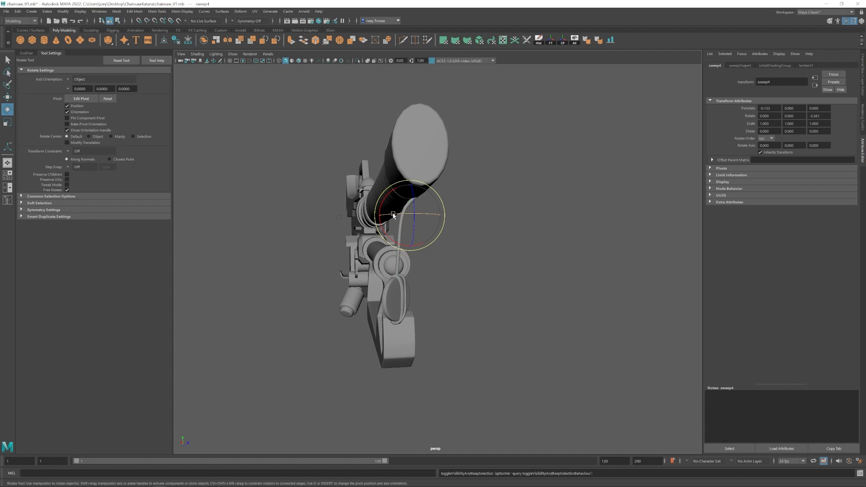
key(w)
alt+drag(450, 223, 454, 283)
key(e)
key(w)
- Move the copied cord's lower vertices with soft selection so its end meets the loops above the disc
alt+drag(453, 284, 461, 255)
right_drag(460, 256, 419, 256)
alt+drag(413, 325, 523, 329)
key(b)
alt+drag(524, 328, 451, 327)
drag(467, 315, 436, 316)
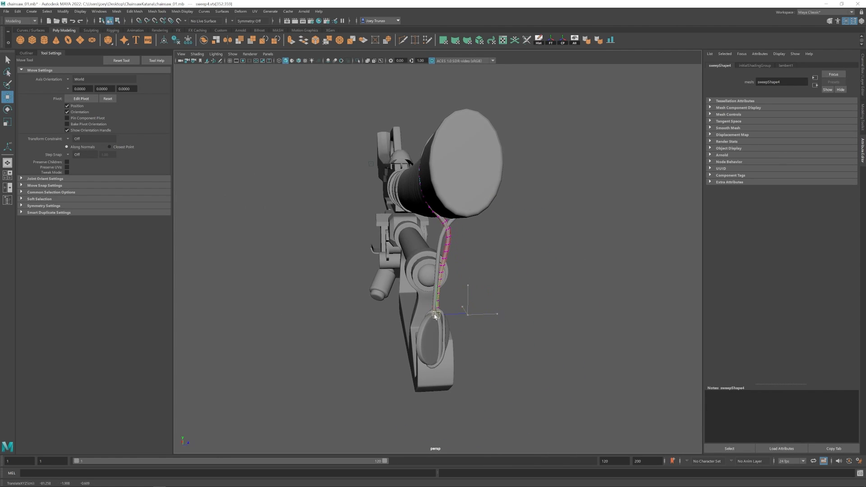
alt+drag(542, 318, 440, 316)
drag(438, 314, 437, 315)
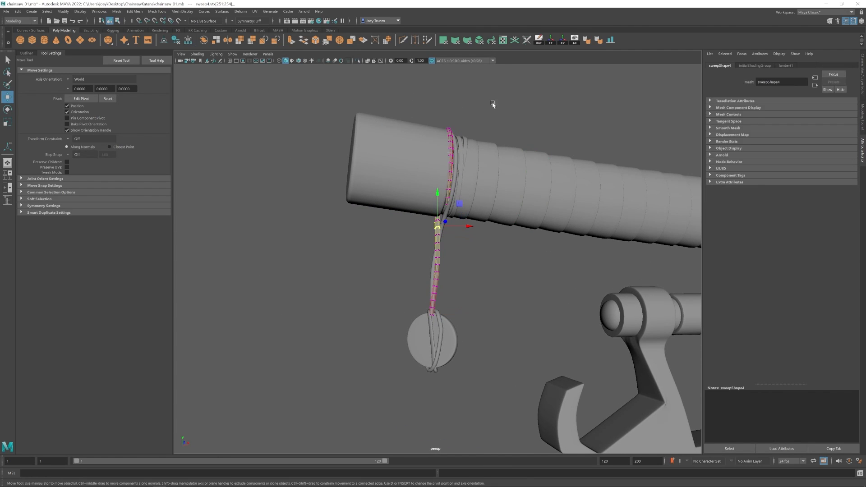
- Adjust the copied cord's upper vertices with a changed soft-selection radius so it wraps the handle beside the original strand
alt+drag(493, 104, 501, 106)
drag(501, 107, 418, 210)
key(b)
alt+drag(475, 180, 488, 179)
drag(445, 173, 477, 220)
drag(460, 197, 469, 211)
alt+drag(465, 180, 402, 195)
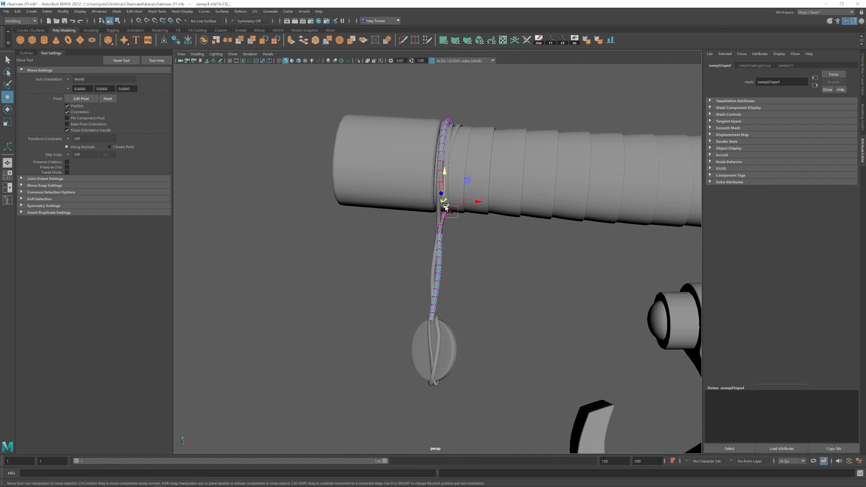
alt+drag(479, 203, 435, 212)
alt+drag(434, 212, 427, 221)
drag(420, 239, 443, 235)
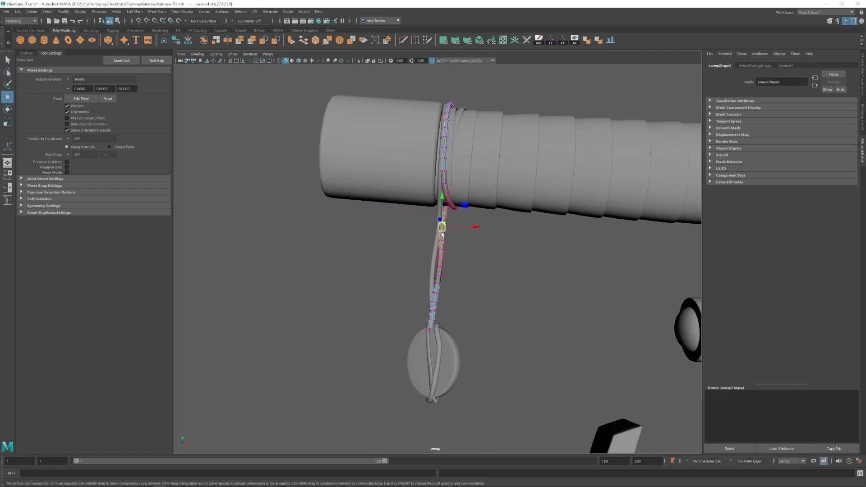
- Duplicate the sphere at the lower rod's end, centre its pivot and move the copy down to the hook bracket
click(501, 271)
alt+right_drag(501, 271, 391, 340)
alt+drag(391, 340, 588, 331)
alt+middle_drag(588, 331, 472, 322)
alt+right_drag(472, 322, 499, 338)
alt+drag(499, 338, 346, 330)
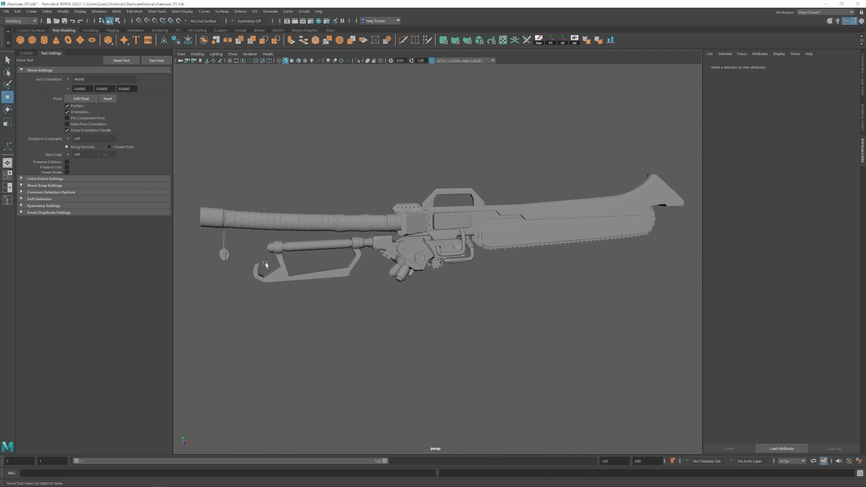
click(269, 248)
alt+middle_drag(286, 310, 359, 277)
scroll(358, 277, up, 4)
alt+drag(358, 277, 447, 316)
drag(401, 247, 448, 274)
key(e)
click(563, 40)
key(w)
alt+drag(384, 284, 465, 269)
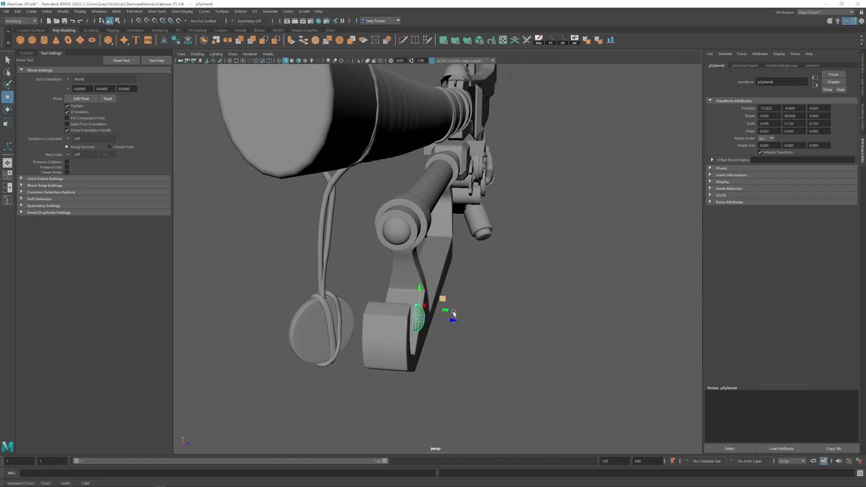
scroll(392, 284, up, 3)
alt+drag(453, 312, 419, 270)
- Cut a new line of edges across the bracket's upright arm just above the inner corner with Multi-Cut
click(391, 285)
scroll(419, 270, up, 2)
right_drag(419, 269, 420, 229)
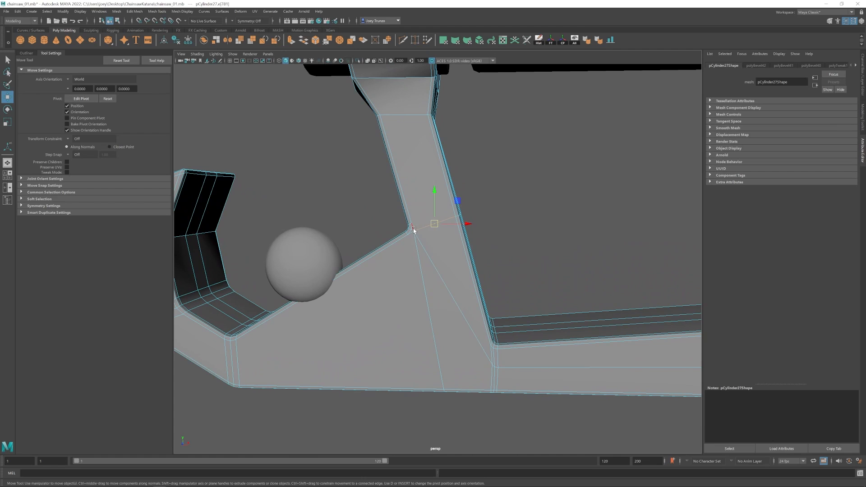
click(411, 221)
alt+drag(456, 220, 499, 228)
right_click(482, 223)
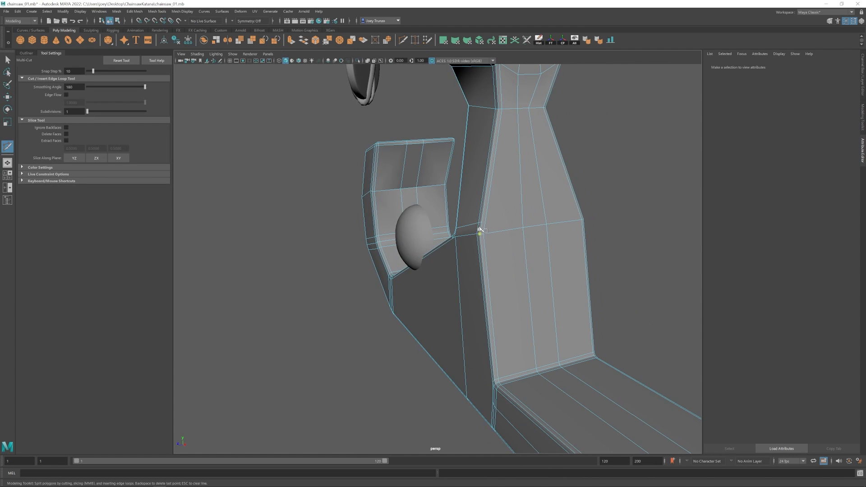
click(581, 211)
alt+drag(581, 211, 453, 219)
click(387, 211)
key(w)
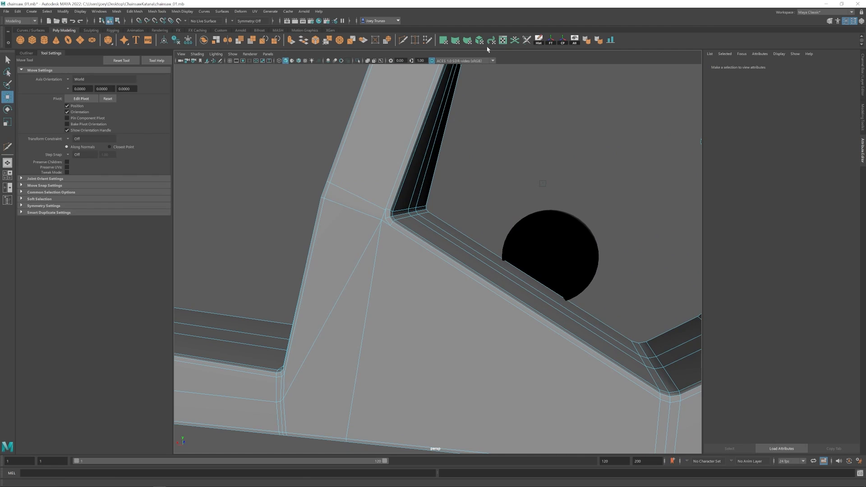
- Weld the stray vertex at the bracket's inner corner to its neighbour and delete the unneeded edge
key(g)
drag(386, 210, 391, 211)
alt+right_drag(391, 211, 383, 240)
key(w)
click(386, 212)
key(ctrl+Delete)
alt+drag(382, 240, 418, 226)
click(418, 225)
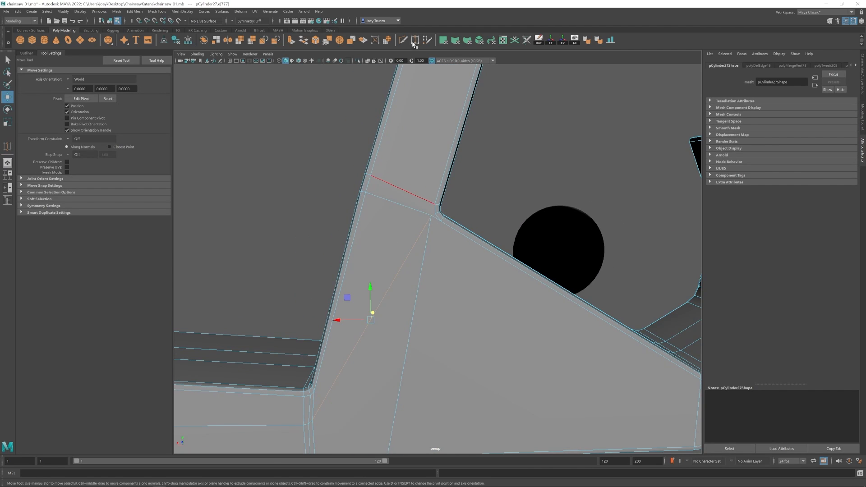
- Cut a short edge at the bracket's inner corner and delete the long edge running down from it
click(404, 41)
click(431, 215)
click(441, 220)
key(w)
alt+right_drag(441, 225, 431, 276)
click(430, 277)
key(ctrl+Delete)
- Cut a new edge from the bracket's inner corner to its lower edge and weld the adjoining corner vertices
click(403, 41)
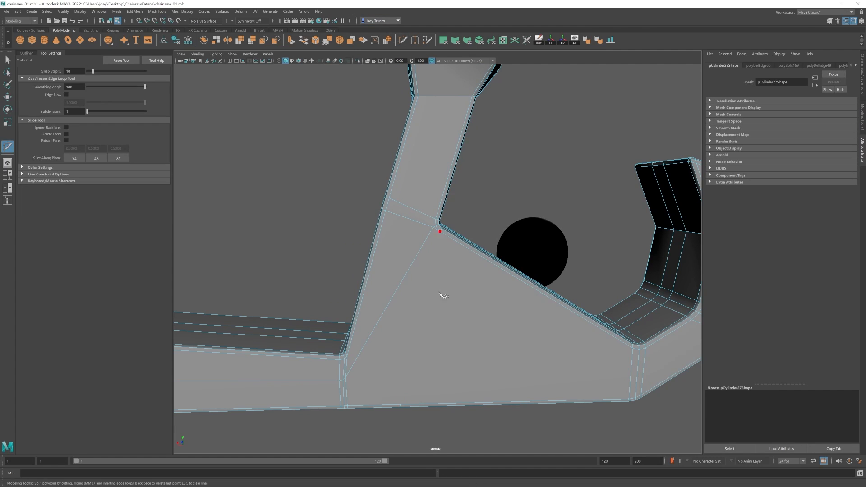
click(401, 405)
key(w)
click(437, 232)
click(415, 39)
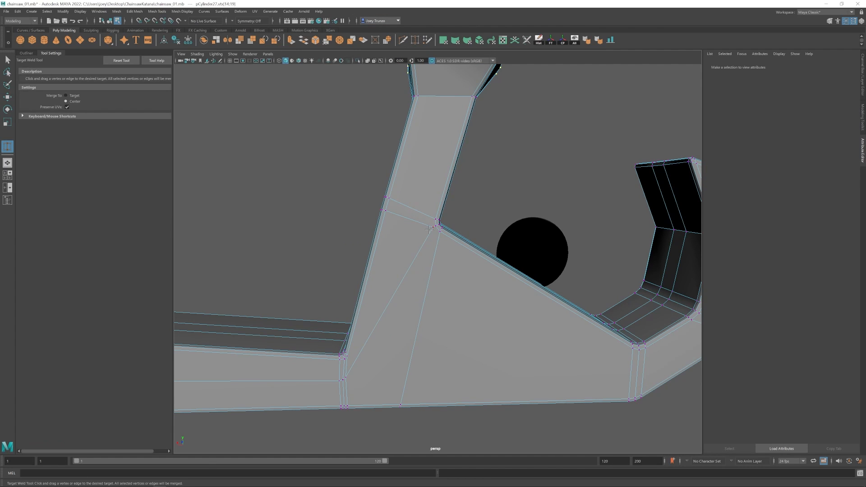
alt+drag(433, 227, 458, 242)
key(w)
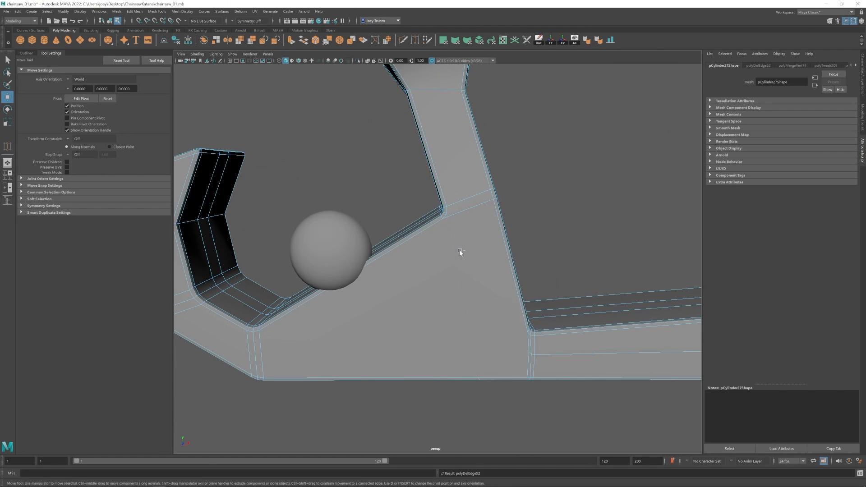
- Cut a new edge from the bracket's inner corner down to its lower edge with Multi-Cut
key(ctrl+shift+x)
click(446, 213)
key(q)
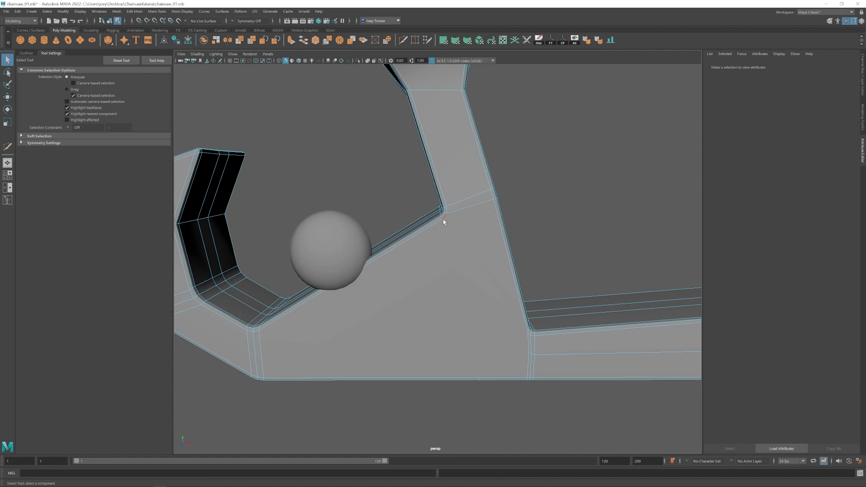
key(ctrl+shift+x)
click(443, 219)
alt+drag(510, 366, 517, 354)
click(480, 384)
key(w)
- Rework the edges across the bracket's arm just below the inner corner and switch the bracket to smooth mesh preview
double_click(462, 207)
alt+drag(462, 208, 464, 229)
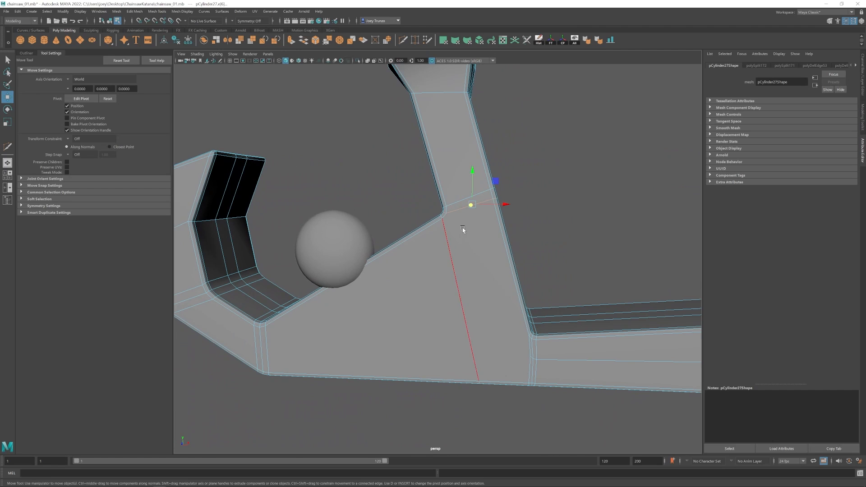
click(404, 40)
click(531, 356)
key(w)
alt+drag(531, 356, 511, 290)
key(3)
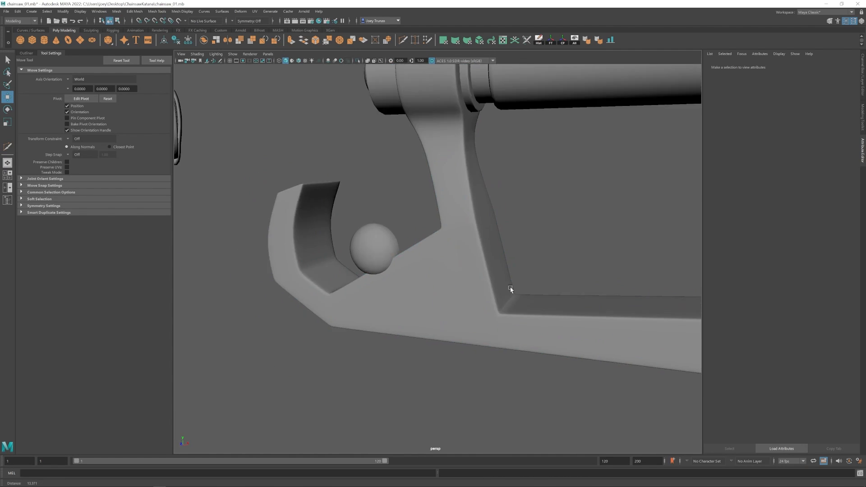
- Shrink the sphere into a small flattened rivet scaled 0.105, 0.158, 0.158 and place it on the hook bracket's face
scroll(408, 277, down, 5)
click(403, 257)
alt+drag(408, 277, 472, 243)
alt+drag(387, 254, 473, 268)
key(f)
key(w)
alt+drag(523, 298, 468, 329)
scroll(468, 329, down, 10)
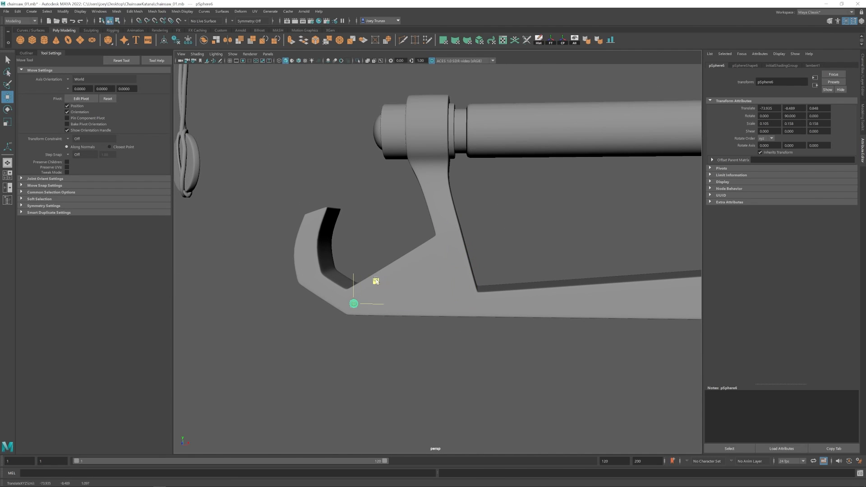
- Position rivet copies along the hook's curve and at the bracket's lower and inner corners
drag(376, 281, 330, 254)
mouse_move(330, 254)
alt+mouse_down()
mouse_move(380, 264)
mouse_move(347, 261)
alt+mouse_up()
alt+middle_drag(327, 204, 312, 182)
click(287, 258)
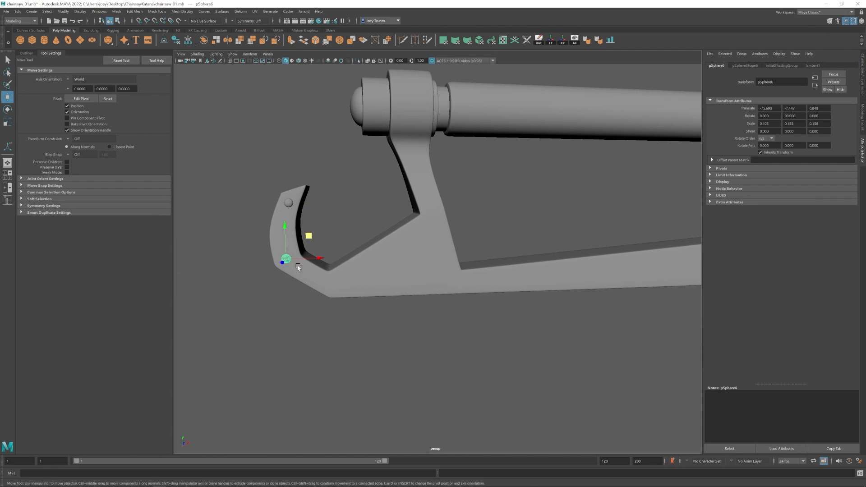
alt+middle_drag(484, 273, 446, 267)
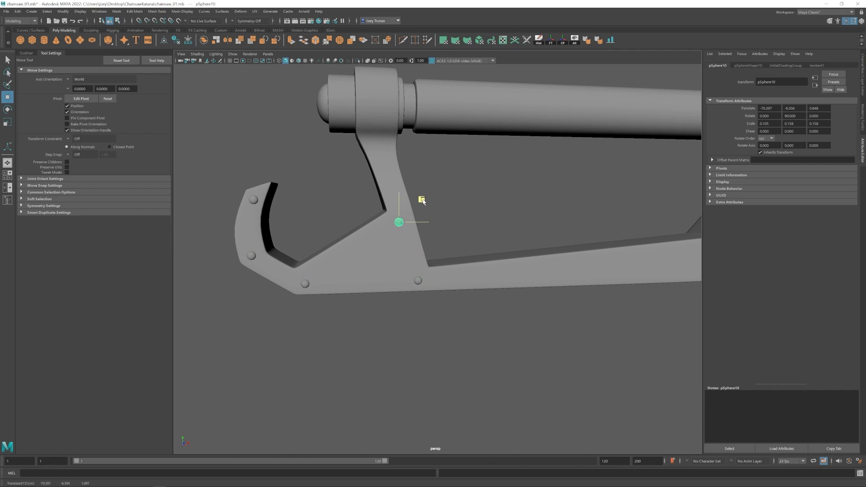
- Duplicate a bracket rivet and move the copy along the lower bar to its far corner
click(437, 306)
scroll(437, 306, down, 8)
mouse_move(397, 302)
alt+mouse_down()
mouse_move(437, 305)
mouse_move(397, 298)
alt+mouse_up()
click(429, 267)
scroll(429, 267, up, 2)
alt+middle_drag(429, 266, 335, 232)
key(ctrl+d)
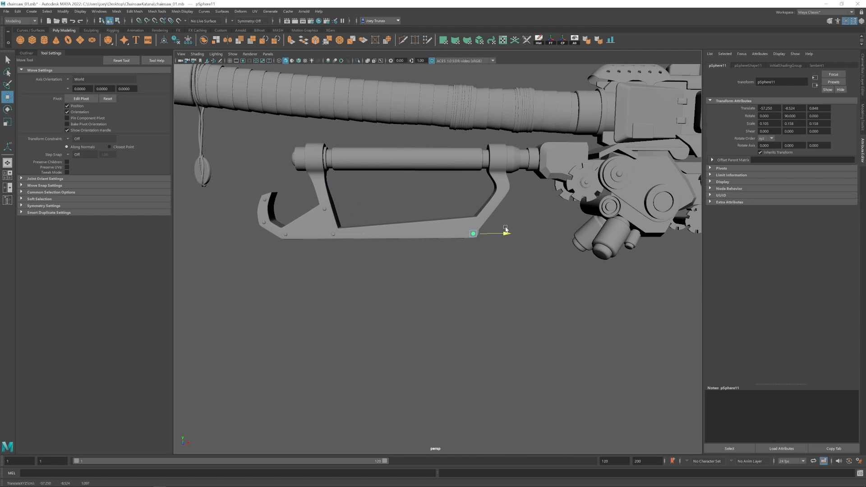
scroll(406, 270, down, 4)
- Duplicate the bracket's far corner rivet and move the copy across to the engine area below the side panel
click(292, 292)
scroll(401, 290, down, 4)
mouse_move(292, 292)
alt+mouse_down()
mouse_move(401, 290)
mouse_move(307, 289)
alt+mouse_up()
scroll(342, 271, up, 5)
click(342, 253)
scroll(423, 275, up, 3)
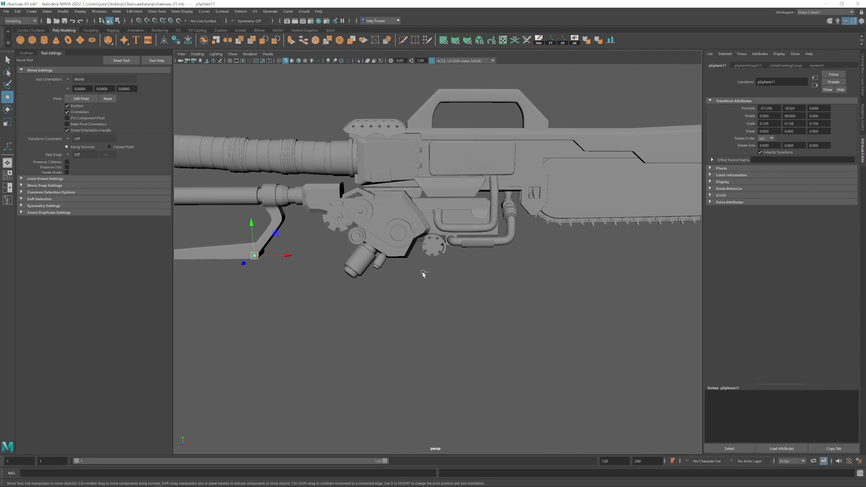
click(458, 217)
scroll(451, 226, up, 5)
mouse_move(375, 271)
alt+mouse_down()
mouse_move(445, 254)
mouse_move(375, 275)
alt+mouse_up()
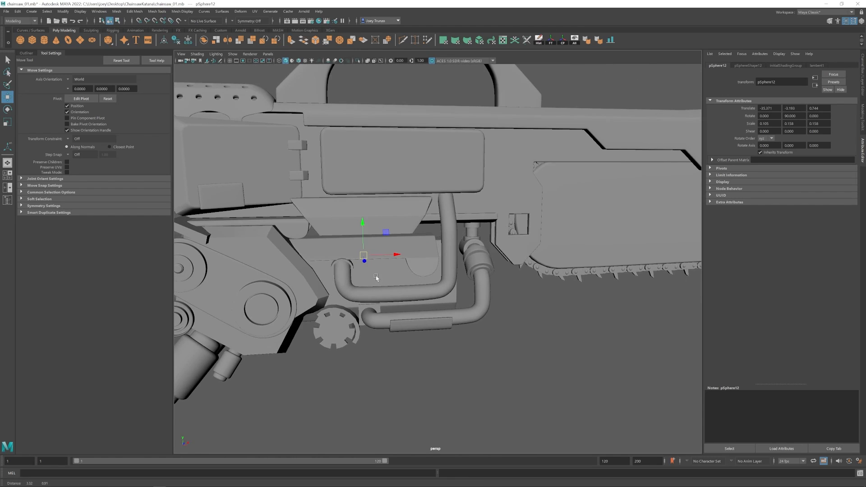
- Place the rivet on the plate with the square opening beside the chain and copy it to the plate's other corners
click(517, 158)
click(529, 194)
alt+middle_drag(536, 201, 488, 220)
alt+drag(468, 253, 501, 262)
drag(447, 265, 417, 250)
scroll(400, 298, down, 10)
alt+drag(400, 298, 365, 293)
drag(458, 238, 444, 303)
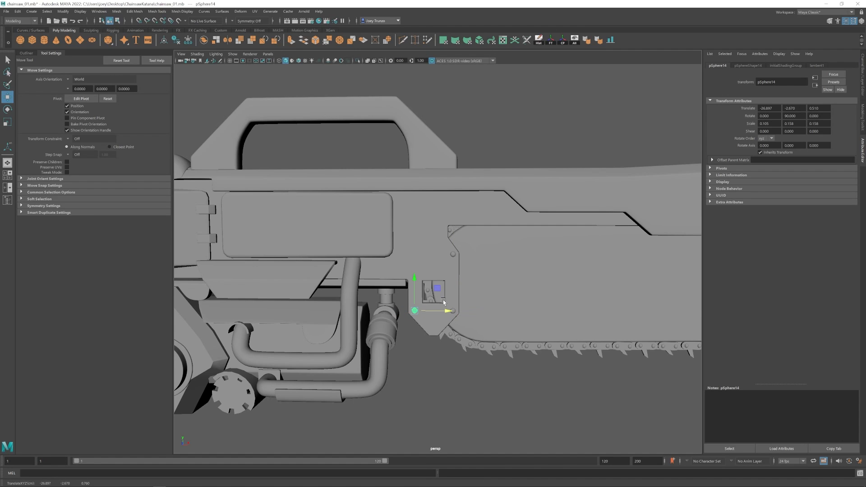
- Copy a plate rivet to both angled steps along the seam between the body and the blade
click(452, 254)
shift+drag(476, 232, 523, 173)
alt+middle_drag(523, 173, 420, 174)
shift+drag(420, 174, 539, 195)
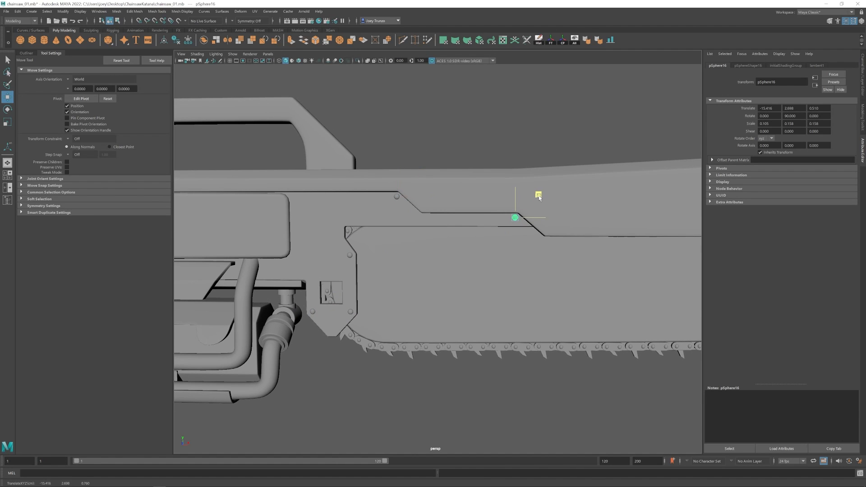
- Copy the rivet at the first step of the seam back to the side panel's upper front corner
scroll(539, 197, down, 3)
alt+middle_drag(519, 203, 561, 208)
click(455, 221)
shift+drag(487, 222, 411, 222)
click(420, 357)
scroll(420, 307, down, 5)
mouse_move(419, 289)
alt+mouse_down()
mouse_move(381, 289)
mouse_move(419, 274)
alt+mouse_up()
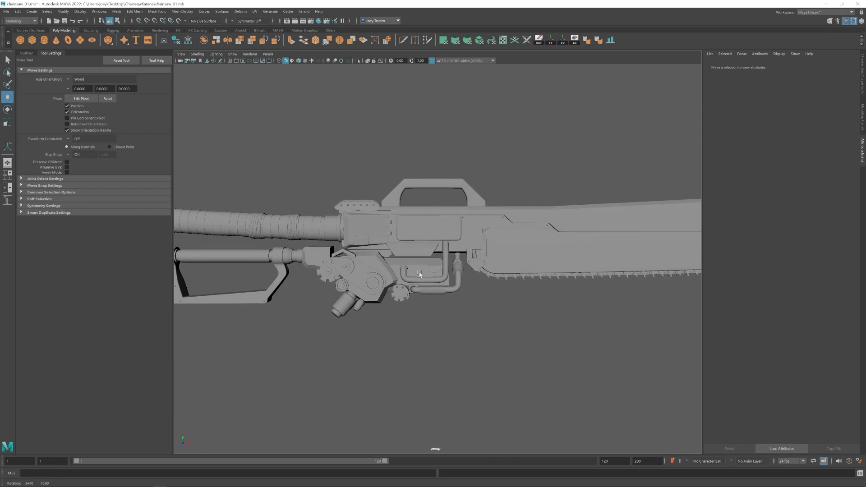
- Copy the rivet from the side panel's front corner to the strip beside the housing's hinges
scroll(421, 273, up, 5)
click(539, 226)
shift+drag(571, 224, 373, 225)
alt+middle_drag(373, 225, 478, 227)
scroll(479, 226, up, 3)
drag(472, 183, 477, 135)
scroll(619, 358, down, 6)
scroll(441, 334, up, 4)
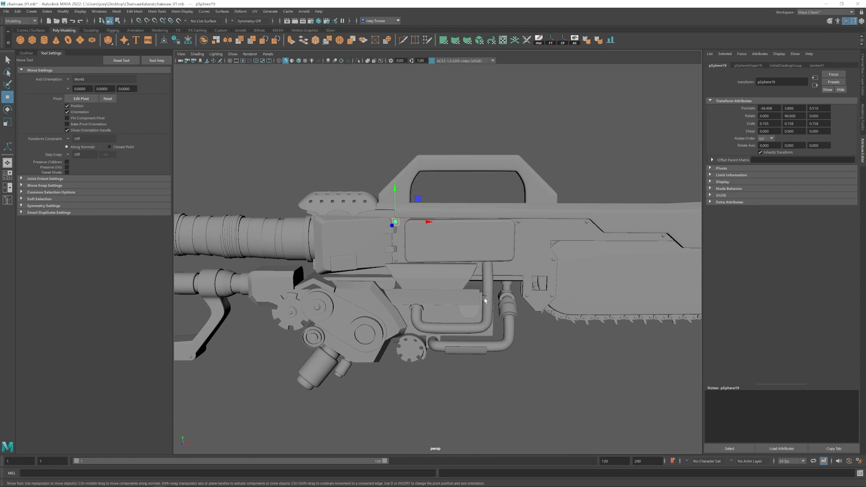
- Duplicate a rivet onto the front foot of the carrying handle and seat it against the handle's surface
key(ctrl+d)
shift+click(451, 164)
scroll(469, 180, up, 4)
alt+middle_drag(491, 142, 429, 196)
drag(476, 163, 595, 196)
scroll(596, 196, up, 3)
drag(593, 198, 603, 202)
alt+drag(603, 202, 519, 194)
drag(509, 166, 516, 245)
alt+right_drag(516, 245, 407, 255)
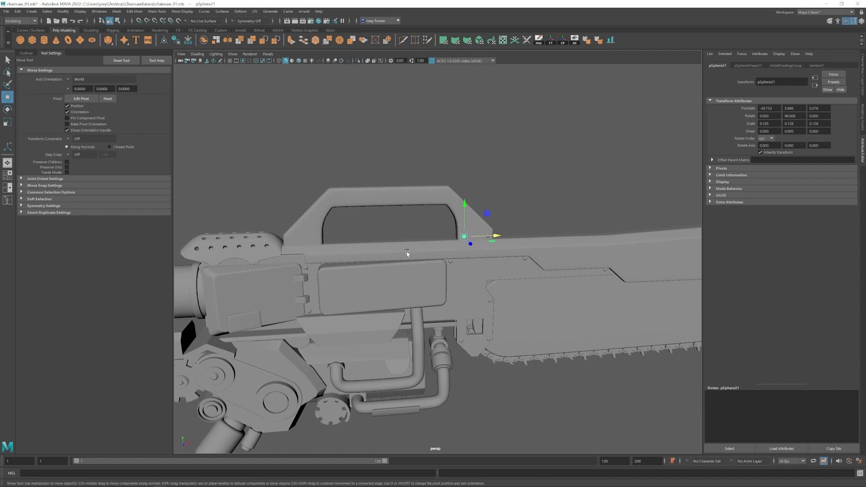
- Copy the front foot's rivet across to the rear foot of the carrying handle
key(q)
shift+click(488, 236)
key(w)
shift+drag(520, 235, 352, 240)
click(361, 224)
- Examine the rivet placement over the whole weapon from several angles
alt+right_drag(397, 257, 269, 272)
alt+middle_drag(445, 372, 447, 310)
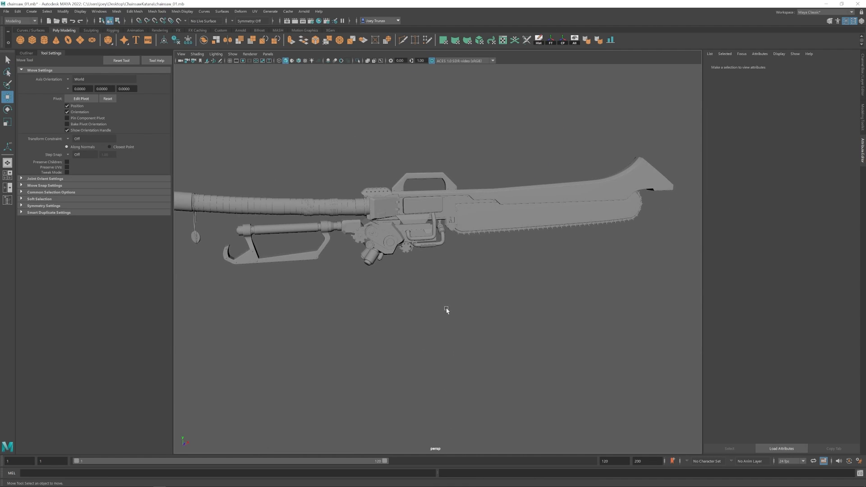
alt+right_drag(447, 310, 385, 286)
alt+middle_drag(271, 276, 402, 323)
alt+right_drag(402, 323, 437, 277)
alt+right_drag(551, 338, 513, 300)
alt+drag(513, 301, 437, 325)
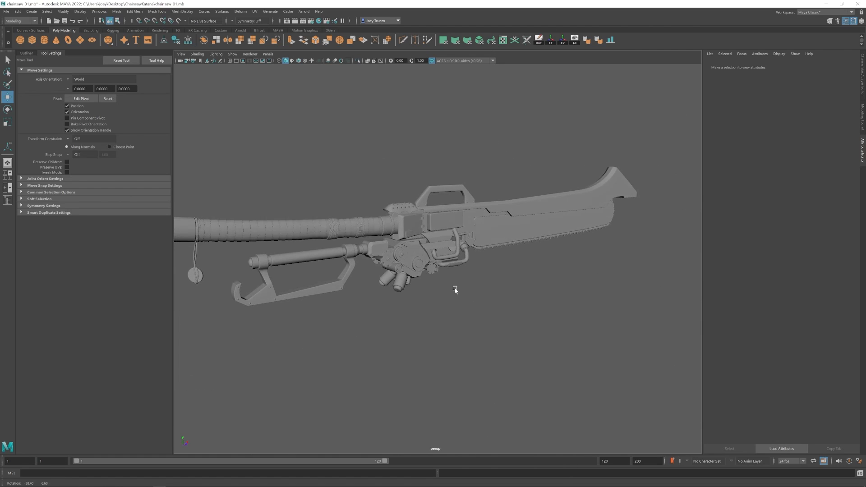
scroll(447, 297, down, 3)
scroll(431, 321, up, 4)
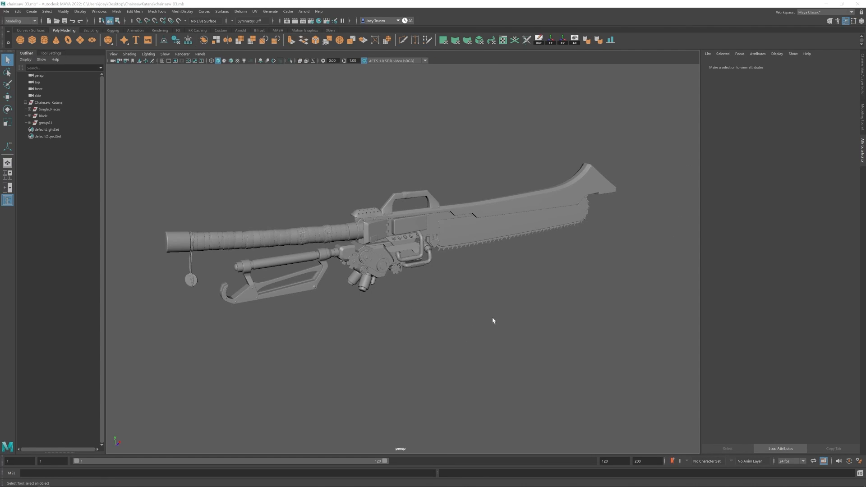
- Inspect the completed katana model along its grip, engine and blade
alt+drag(499, 319, 520, 335)
scroll(511, 327, up, 4)
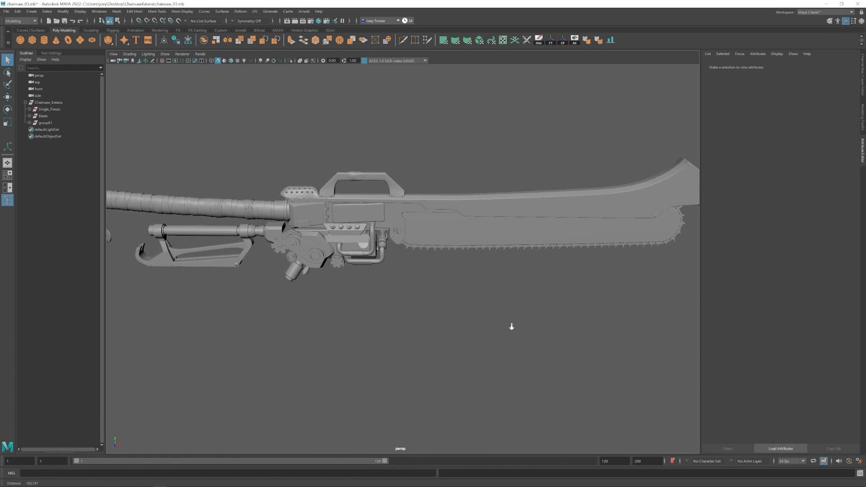
scroll(510, 327, down, 2)
mouse_move(375, 281)
alt+mouse_down()
mouse_move(393, 273)
mouse_move(381, 292)
alt+mouse_up()
alt+middle_drag(380, 293, 426, 292)
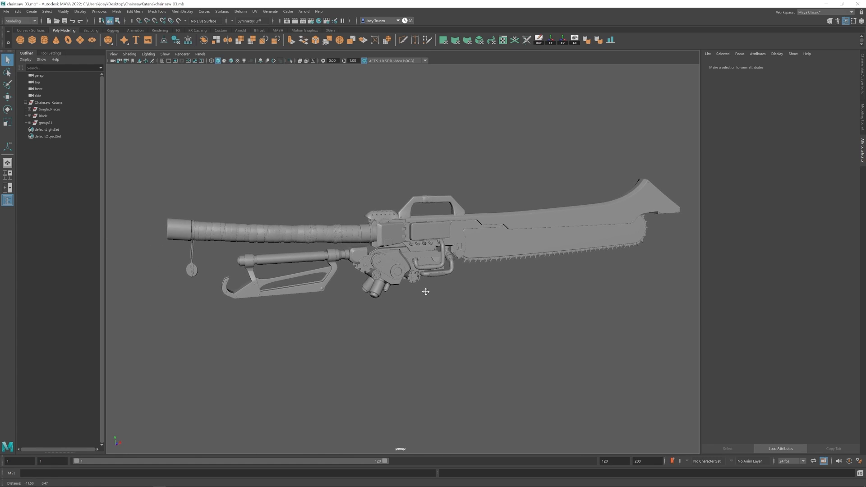
alt+right_drag(425, 292, 472, 307)
alt+middle_drag(472, 307, 492, 312)
alt+drag(492, 312, 467, 309)
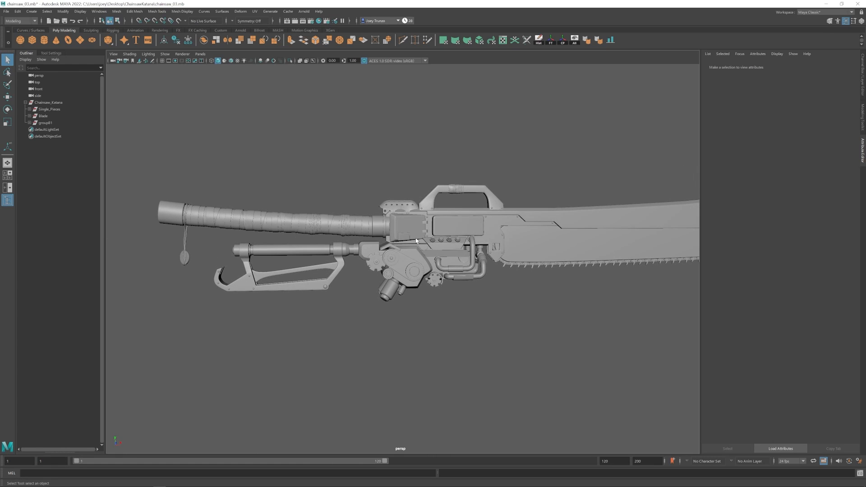
alt+middle_drag(610, 316, 407, 324)
scroll(408, 324, down, 6)
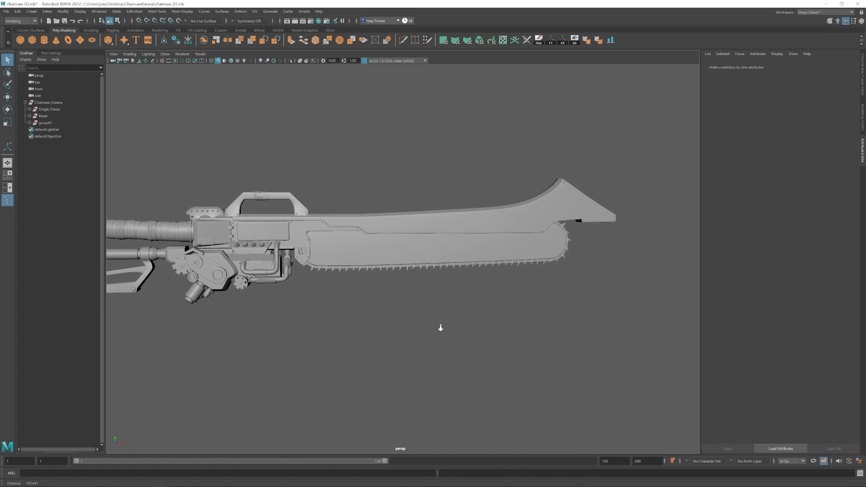
alt+middle_drag(353, 309, 408, 307)
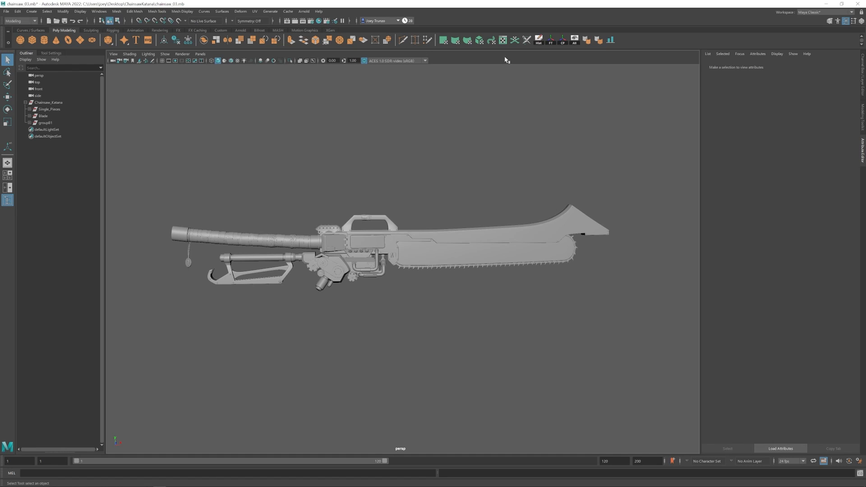
- Open the UV Editor and inspect the UV layouts of the Single_Pieces group, including in isolation, and group81
click(504, 40)
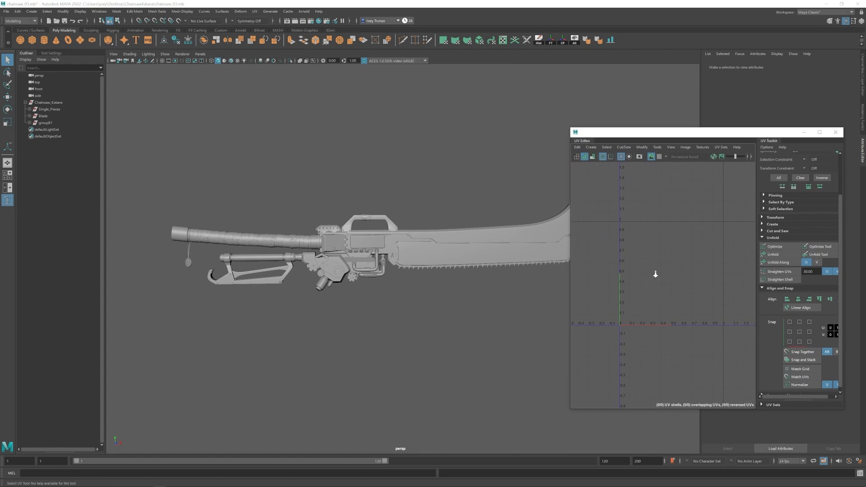
scroll(656, 274, up, 3)
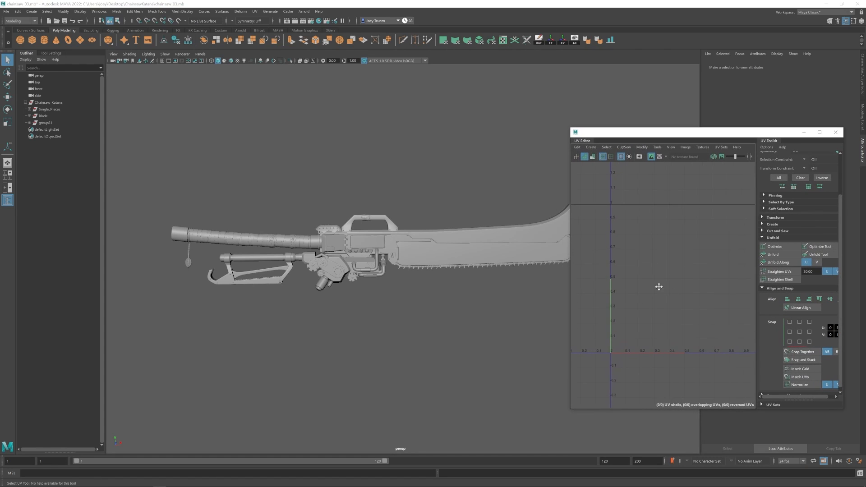
click(45, 109)
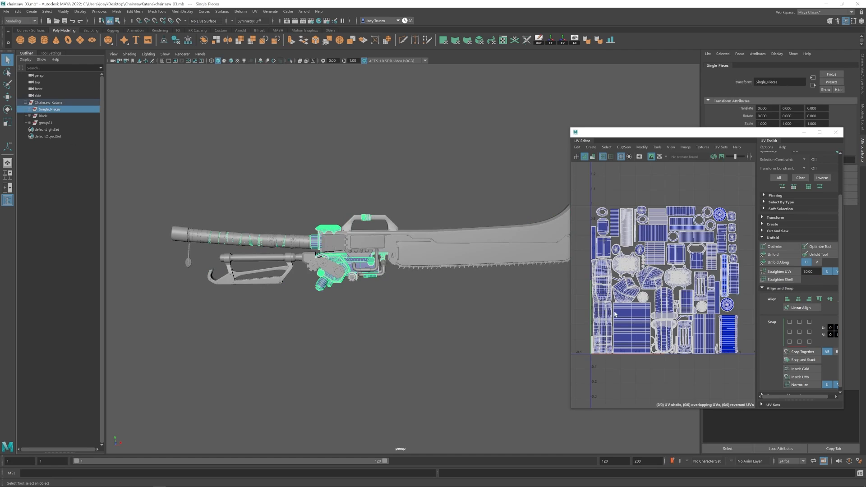
alt+drag(228, 273, 343, 90)
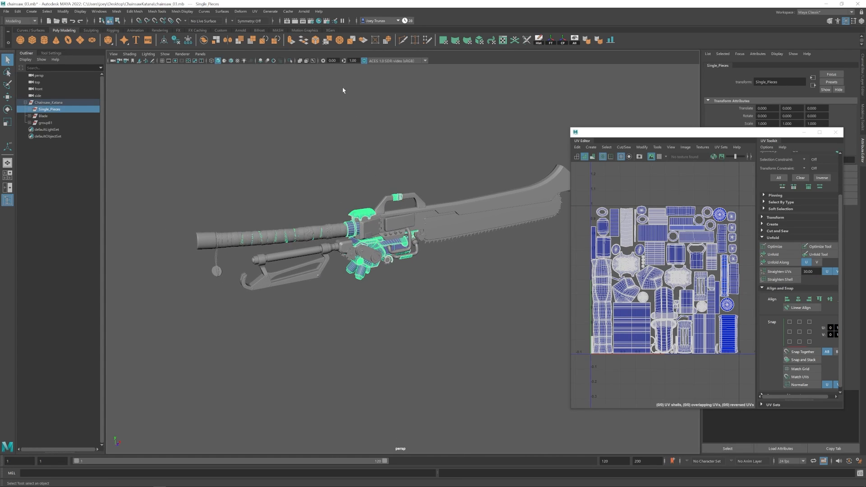
click(290, 60)
alt+drag(379, 183, 362, 167)
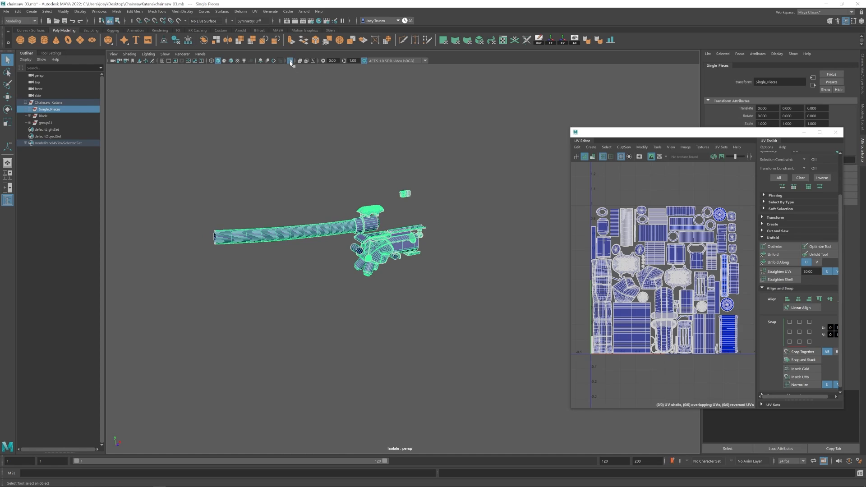
click(291, 62)
click(45, 123)
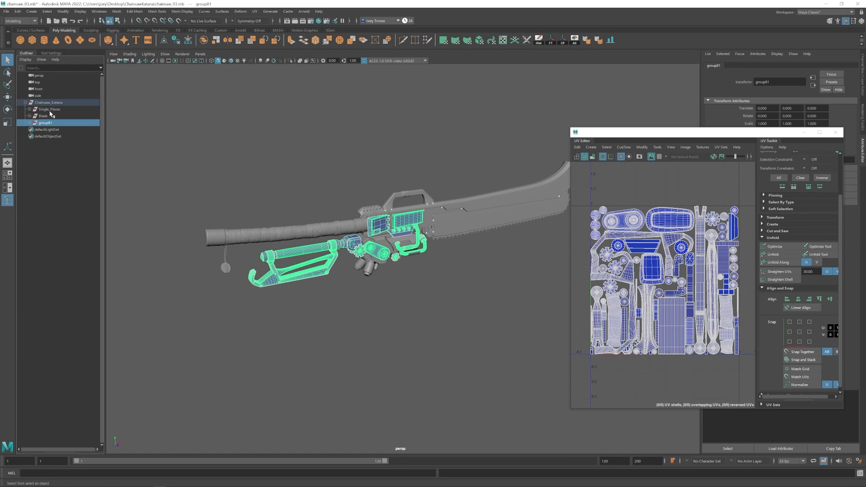
- Rename the Single_Pieces group as Single_Pieces_01
click(50, 109)
double_click(50, 110)
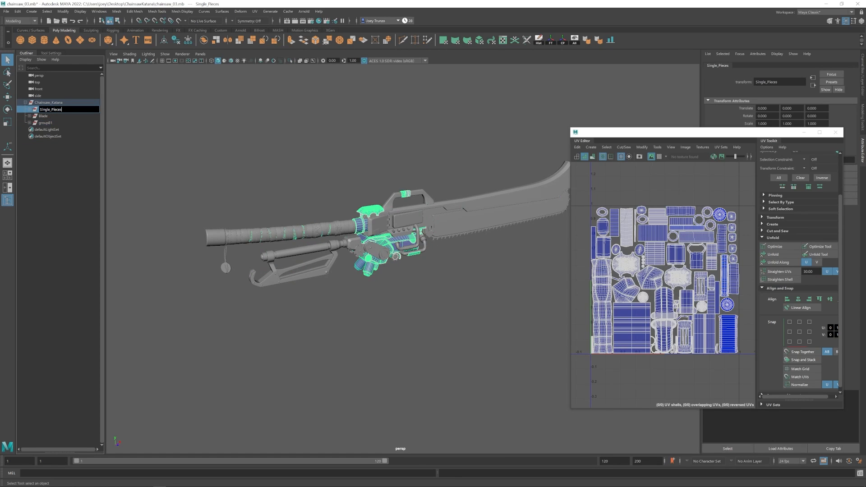
text(_01)
key(Return)
double_click(63, 111)
click(35, 112)
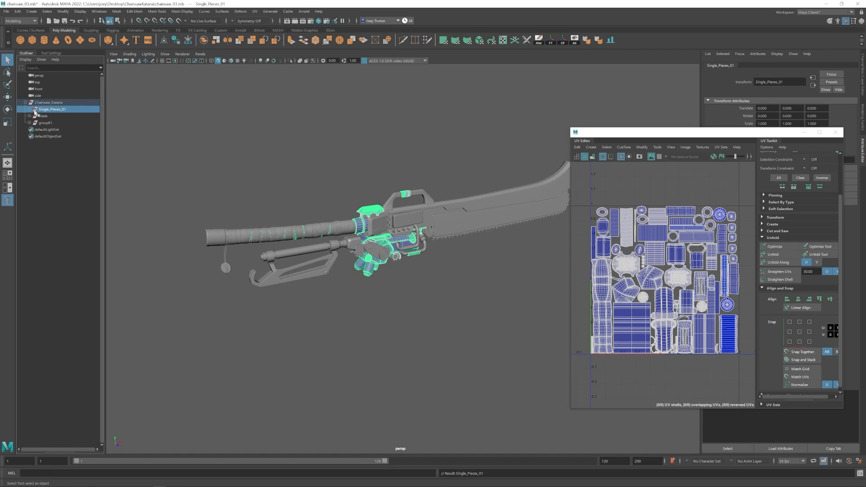
- Inspect the UV layouts of the Blade group and group81, then compare group81 together with Single_Pieces_01
click(53, 116)
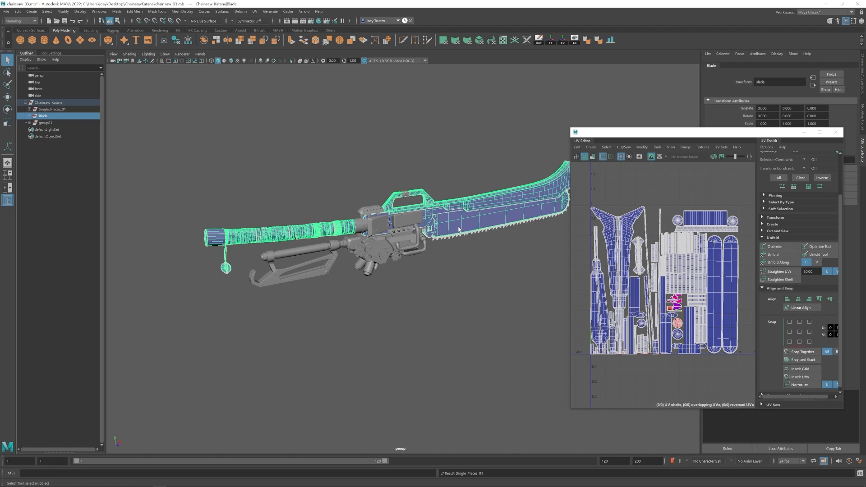
click(57, 125)
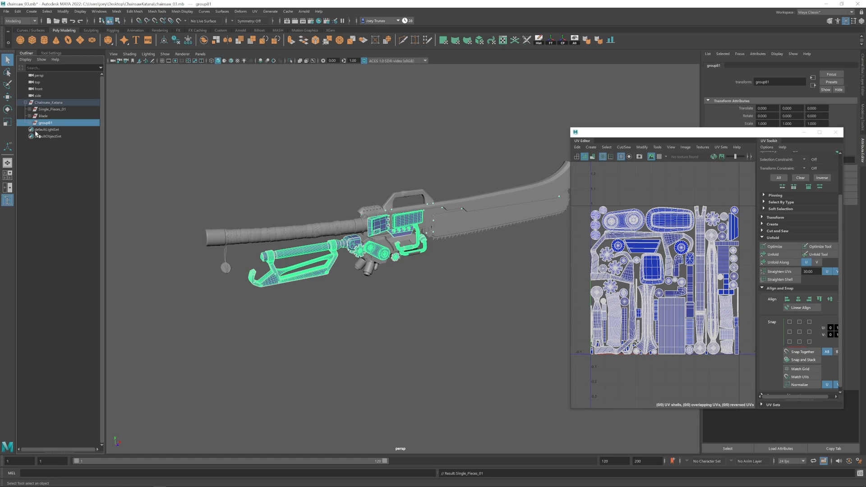
click(290, 61)
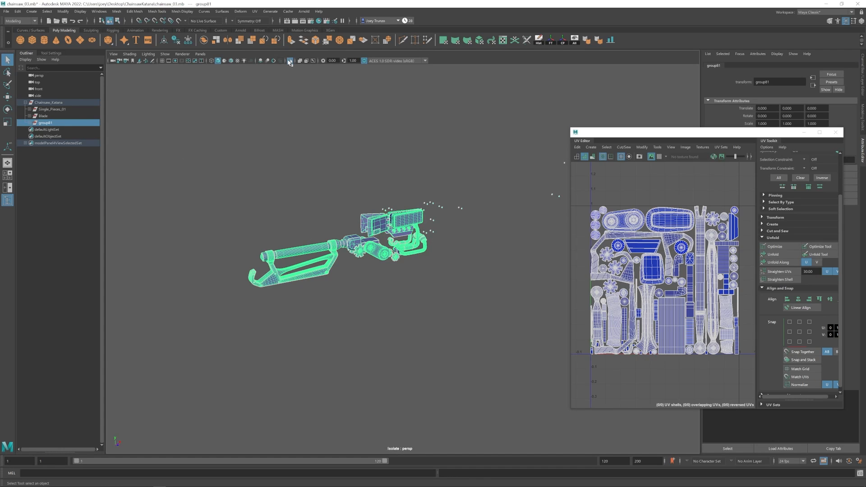
click(290, 61)
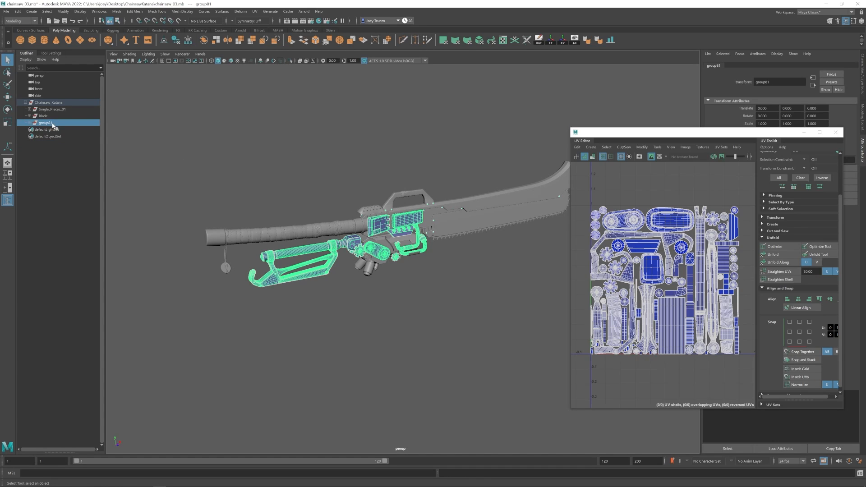
ctrl+click(49, 109)
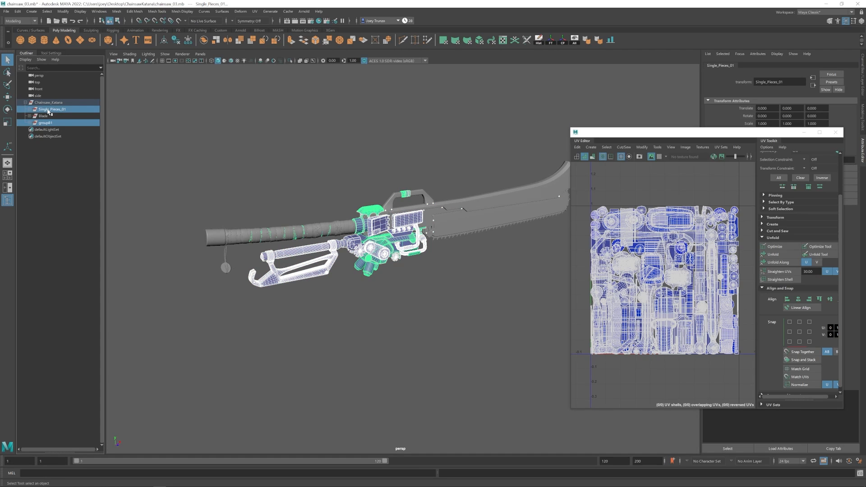
- Inspect the combined UV layout of the whole Chainsaw_Katana group, then put the UV Editor away and frame the model
click(47, 103)
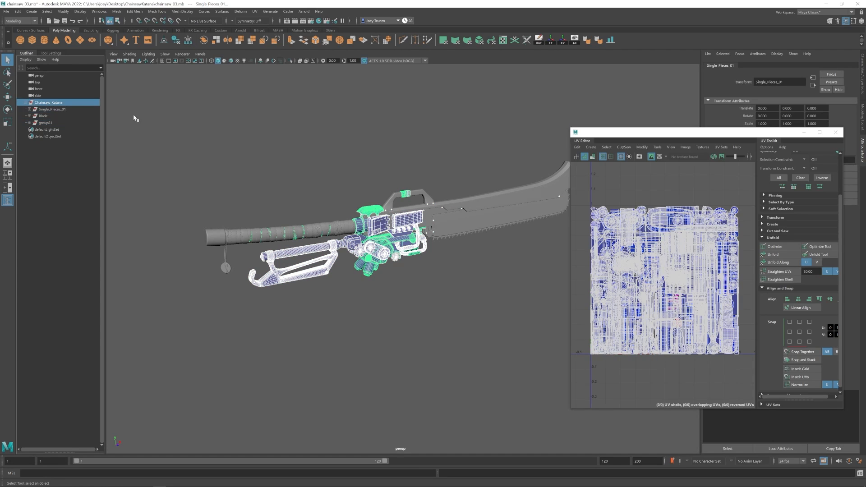
click(280, 120)
click(803, 133)
key(a)
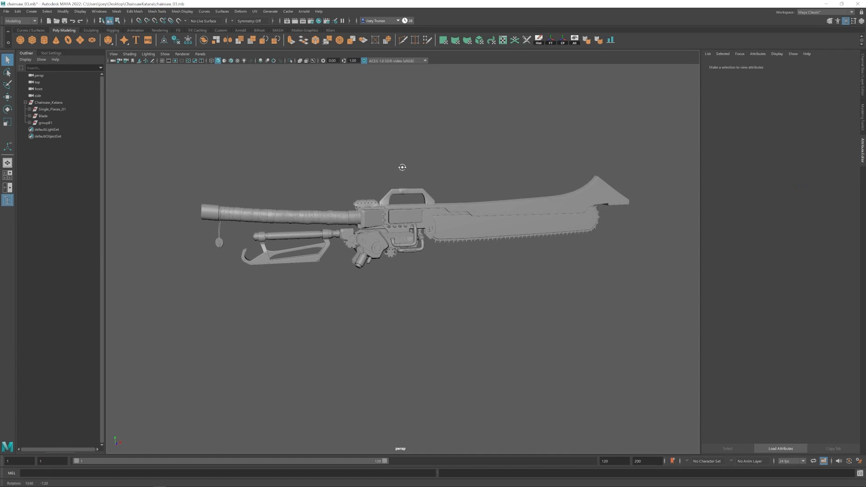
- Collapse the Chainsaw_Katana group in the Outliner and review the full katana from an angle
click(25, 103)
mouse_move(464, 185)
alt+mouse_down()
mouse_move(453, 184)
mouse_move(473, 186)
alt+mouse_up()
alt+right_drag(425, 184, 462, 201)
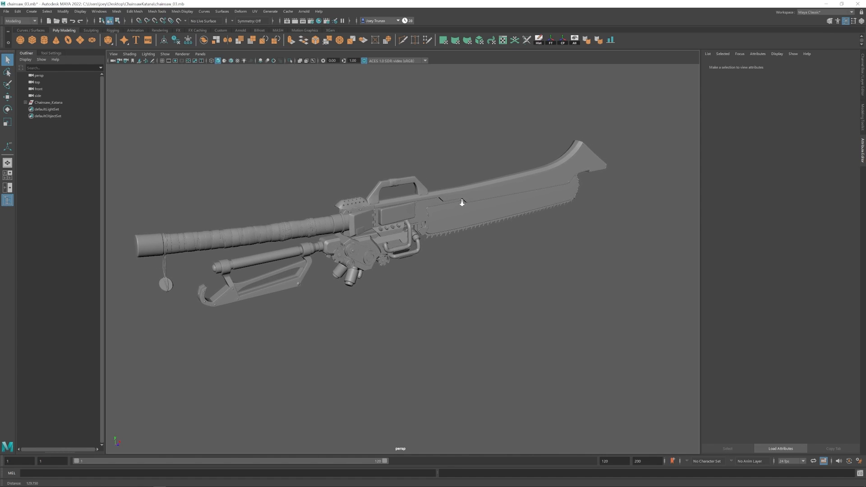
alt+middle_drag(410, 180, 450, 194)
alt+drag(451, 194, 433, 190)
alt+right_drag(433, 190, 444, 198)
alt+drag(444, 197, 440, 195)
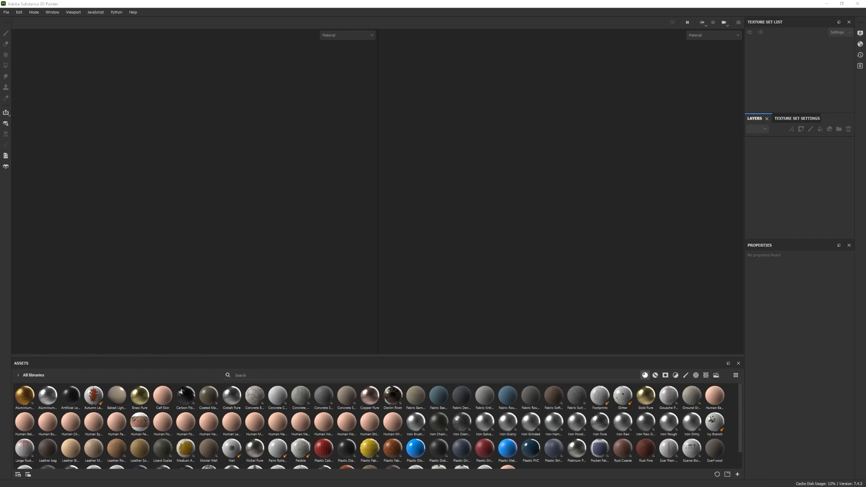
- Switch to Substance 3D Painter and create a new project from Chainsaw_02.fbx at 1024 document resolution with OpenGL normals
click(8, 12)
click(12, 24)
click(501, 171)
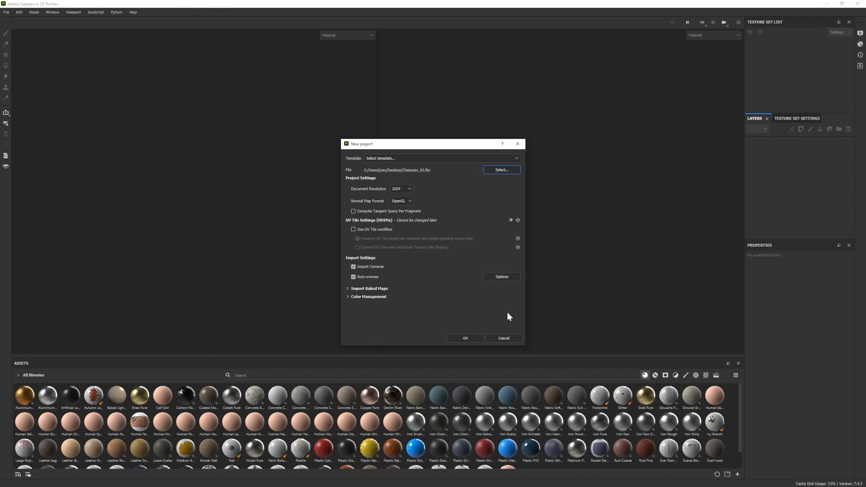
click(466, 338)
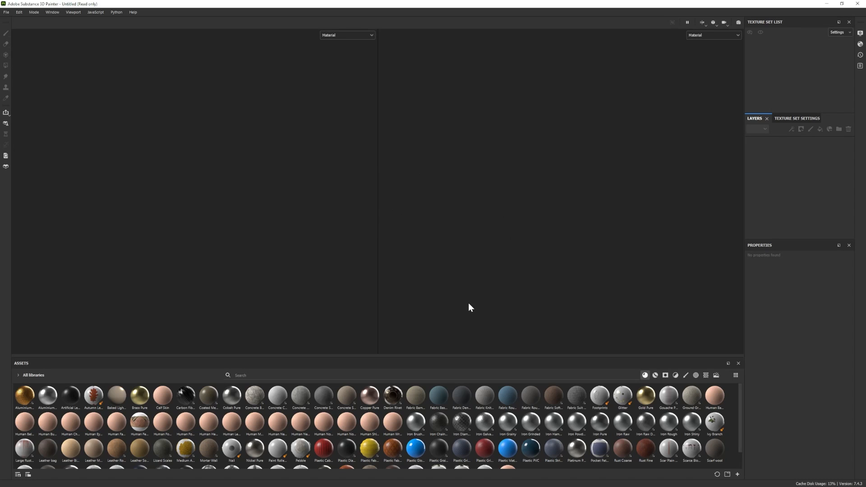
- Widen the 3D view relative to the UV view and inspect the imported katana
mouse_move(189, 189)
alt+mouse_down()
mouse_move(130, 170)
mouse_move(235, 210)
mouse_move(203, 199)
alt+mouse_up()
scroll(261, 220, up, 2)
drag(378, 153, 485, 153)
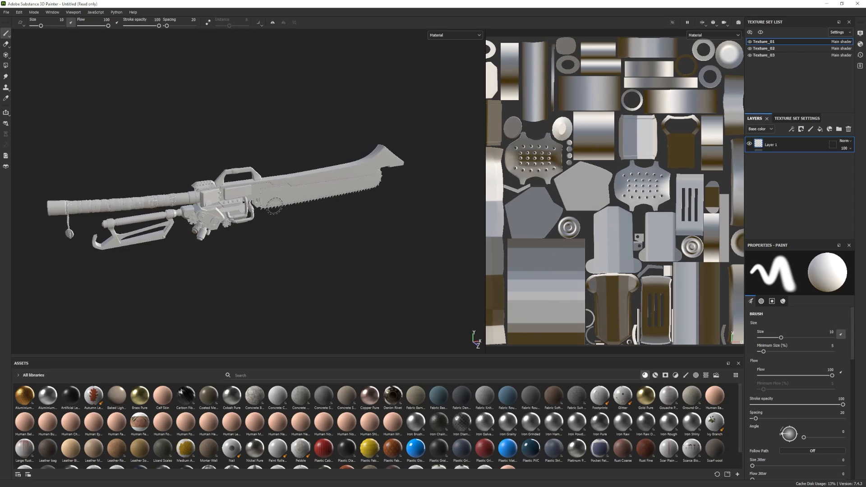
alt+drag(275, 203, 191, 173)
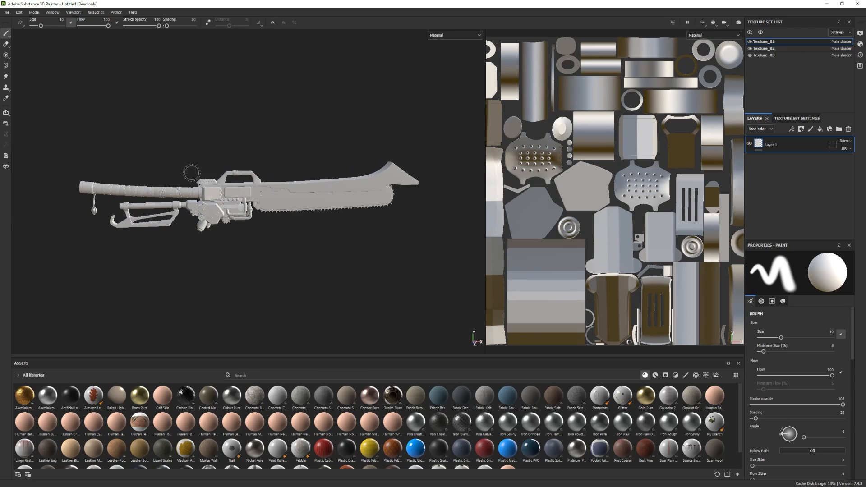
- Bake the mesh maps for all texture sets at 4096 output size, using the low poly mesh as high poly mesh
click(780, 119)
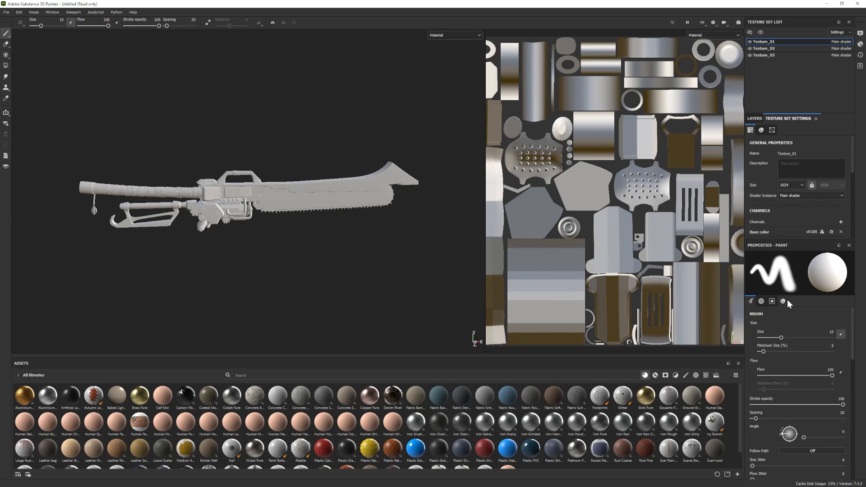
scroll(786, 201, down, 5)
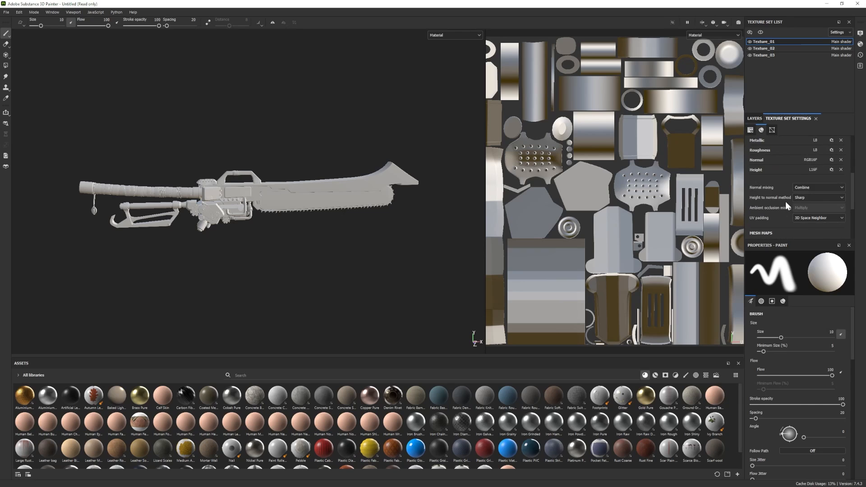
scroll(787, 201, down, 3)
click(822, 163)
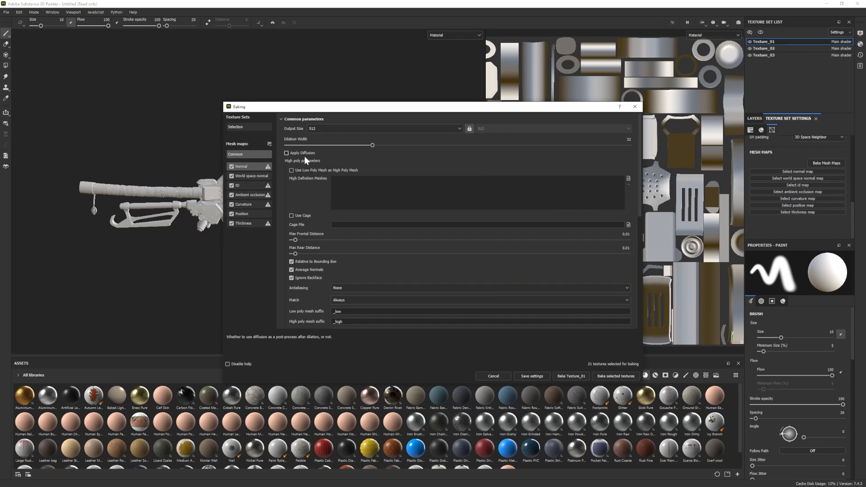
click(381, 128)
click(313, 185)
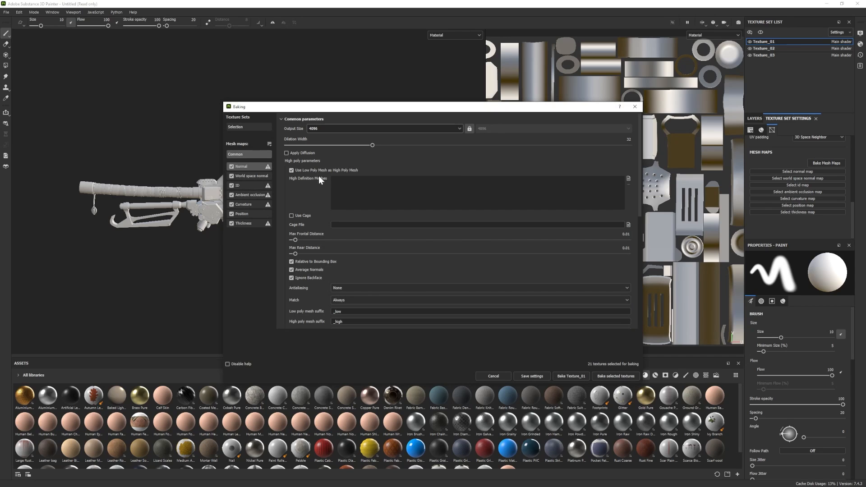
scroll(381, 237, down, 1)
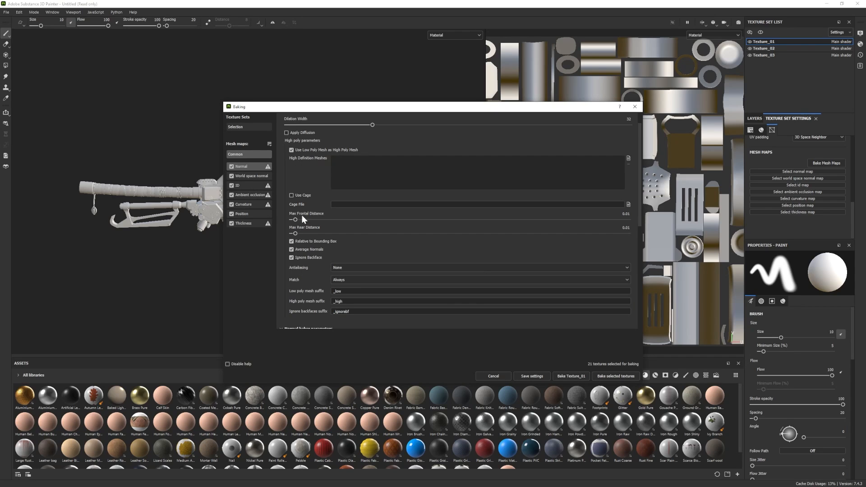
click(616, 376)
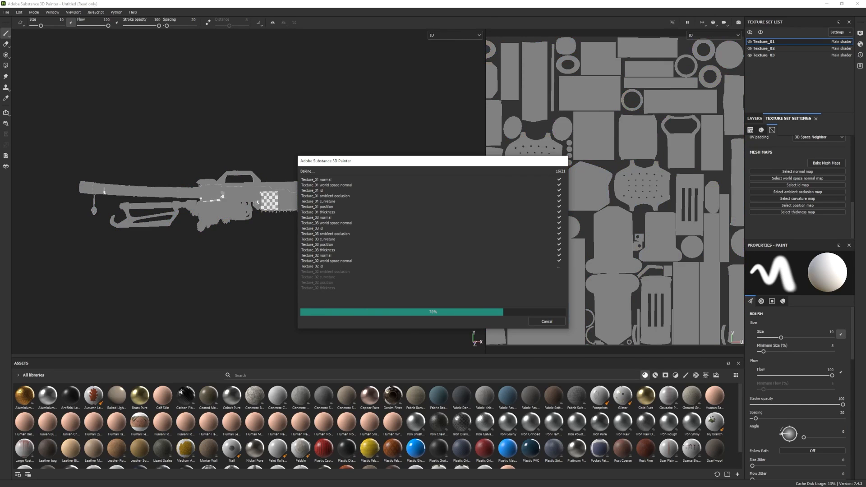
click(546, 321)
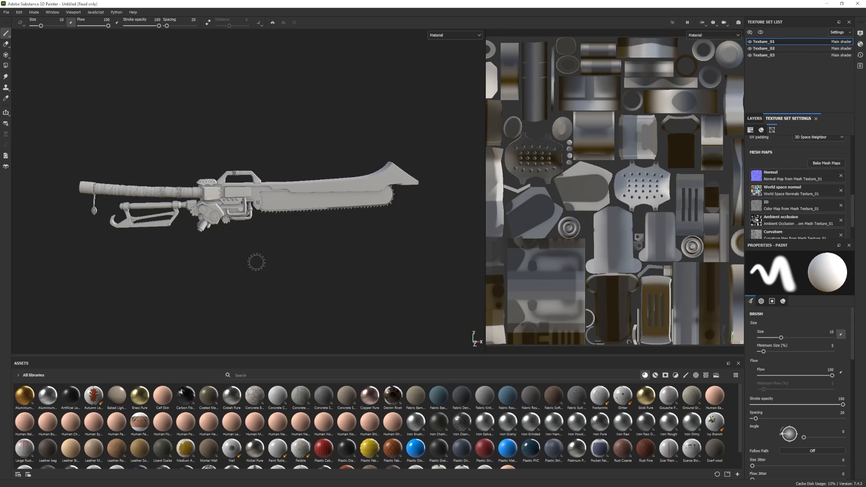
- Isolate the Texture_02 texture set, show its layers and frame the blade in the 3D view
alt+drag(271, 250, 304, 236)
scroll(311, 248, up, 3)
mouse_move(248, 215)
alt+mouse_down()
mouse_move(266, 238)
mouse_move(286, 226)
mouse_move(311, 228)
alt+mouse_up()
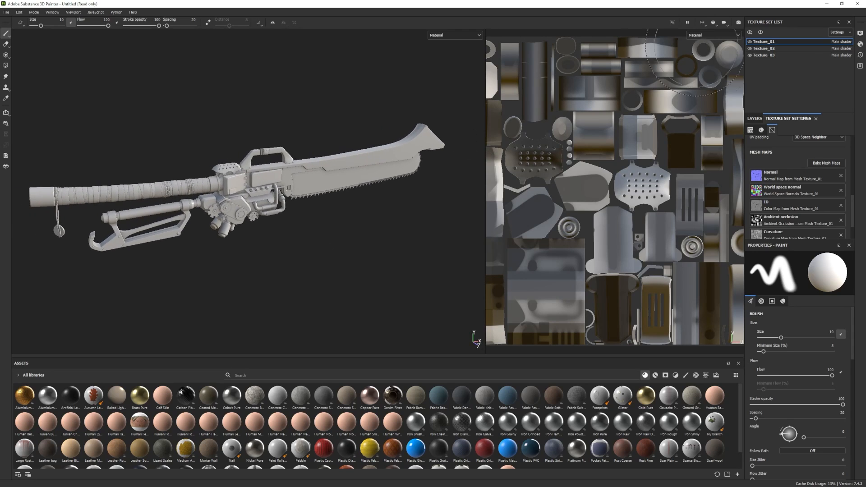
click(773, 49)
click(759, 118)
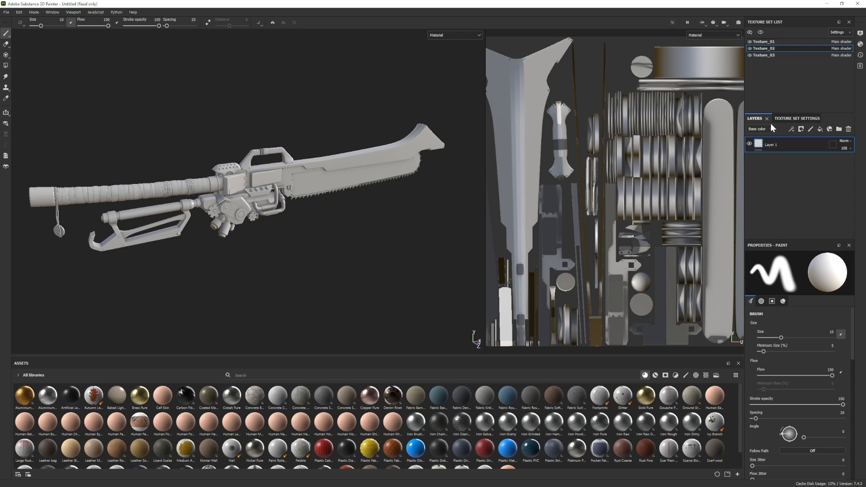
click(761, 32)
scroll(381, 219, up, 3)
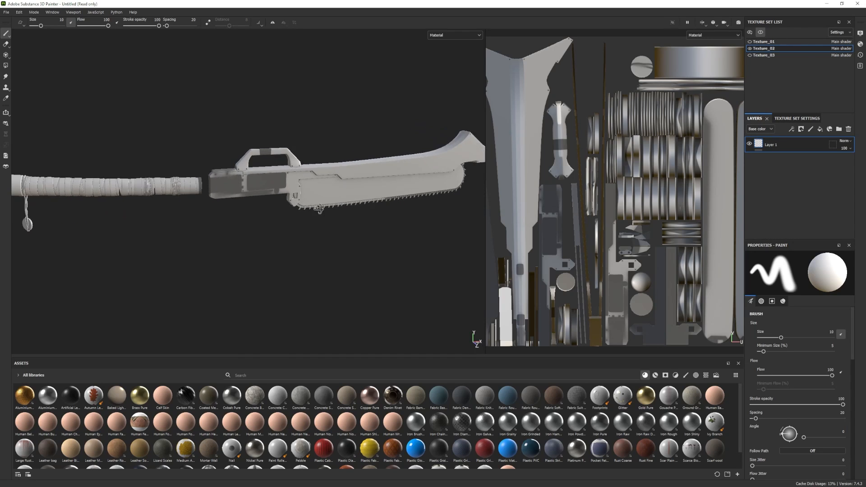
alt+middle_drag(382, 219, 326, 240)
scroll(327, 240, up, 1)
alt+drag(326, 240, 325, 240)
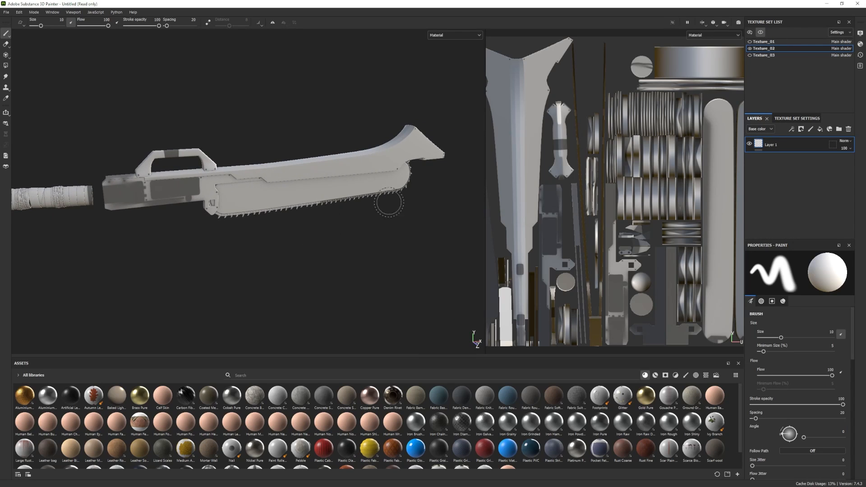
scroll(192, 259, up, 1)
alt+middle_drag(289, 289, 231, 293)
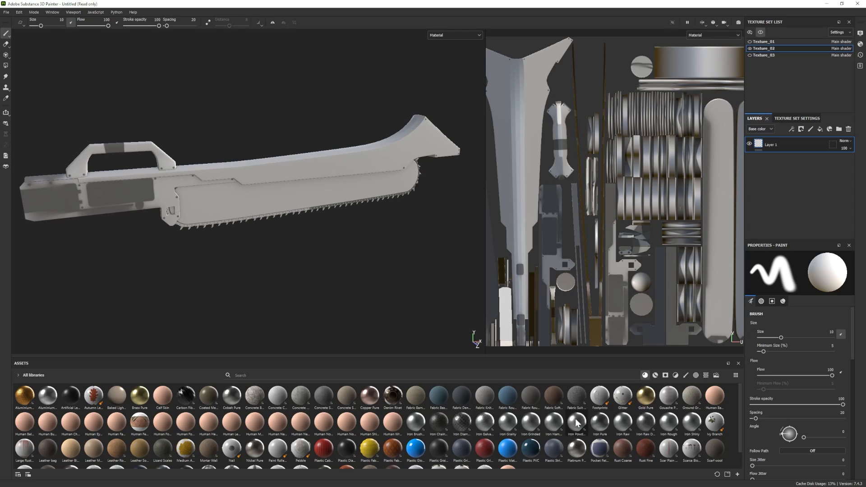
- Add the Steel Painted Stained smart material to Texture_02 beneath Layer 1
scroll(538, 437, down, 1)
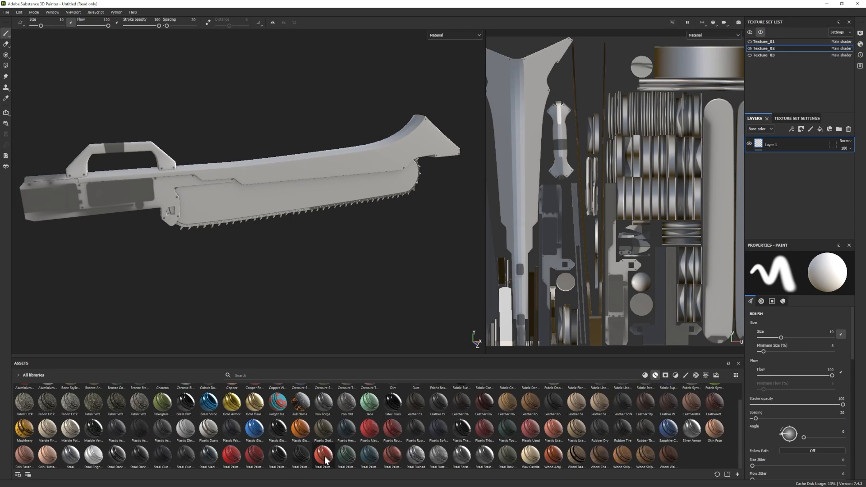
mouse_move(351, 459)
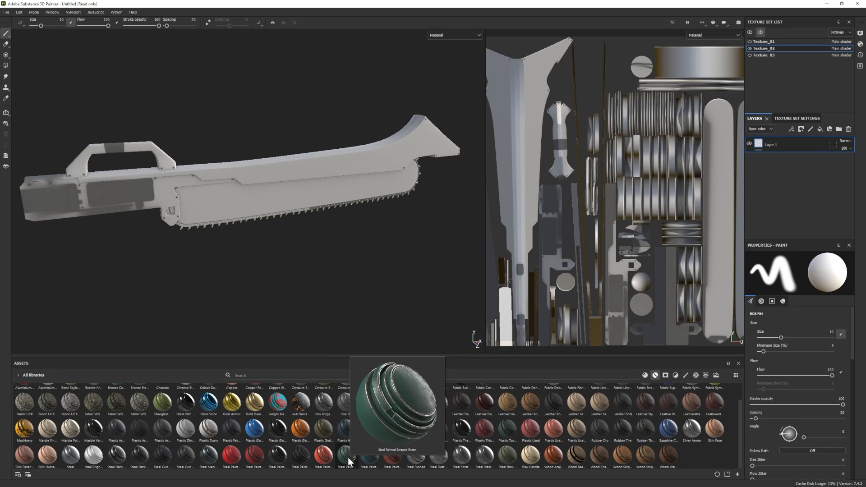
mouse_move(370, 458)
mouse_down()
mouse_move(686, 287)
mouse_move(788, 168)
mouse_move(767, 164)
mouse_up()
alt+drag(294, 246, 333, 206)
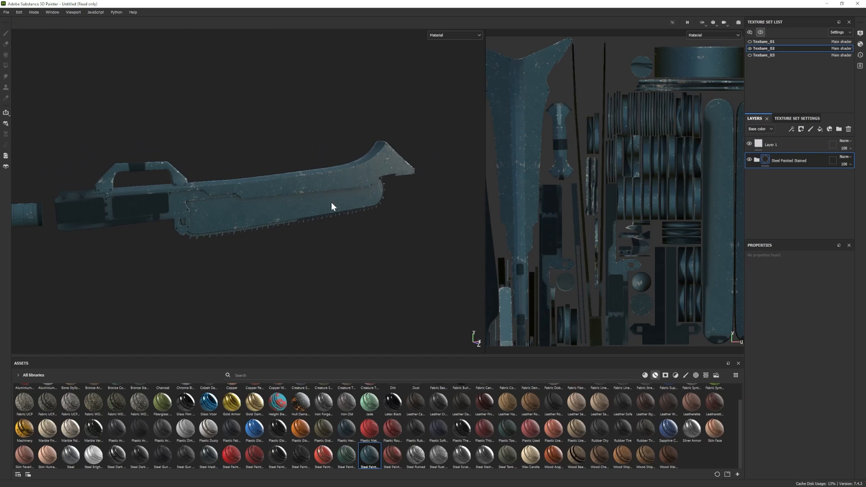
- Lower the Wear Level of the Metal Edge Wear generator in the Edges layer's mask to 0.43
click(757, 161)
scroll(776, 190, down, 2)
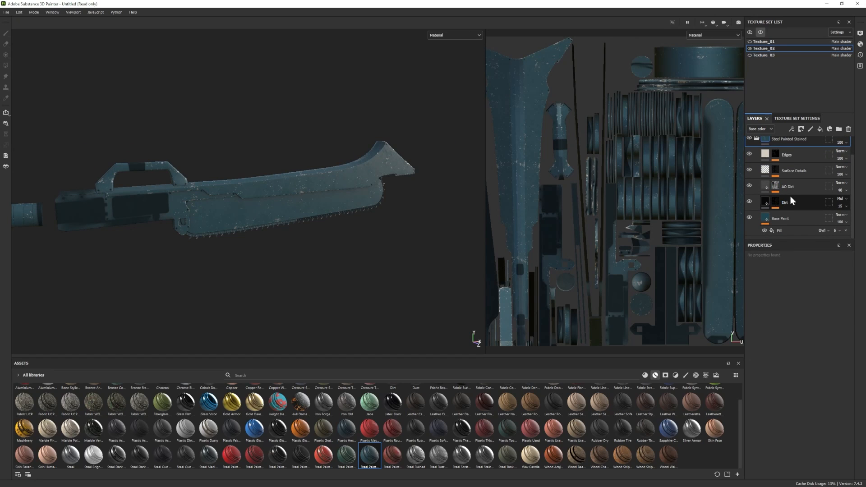
click(776, 155)
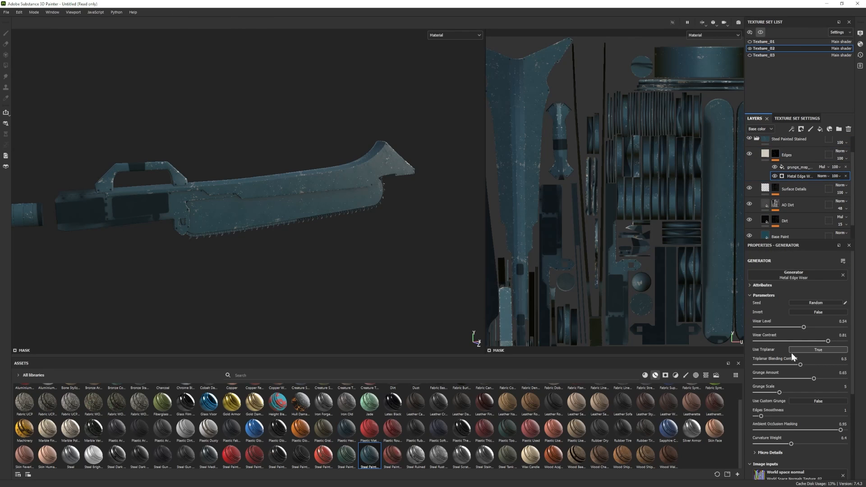
drag(789, 325, 794, 327)
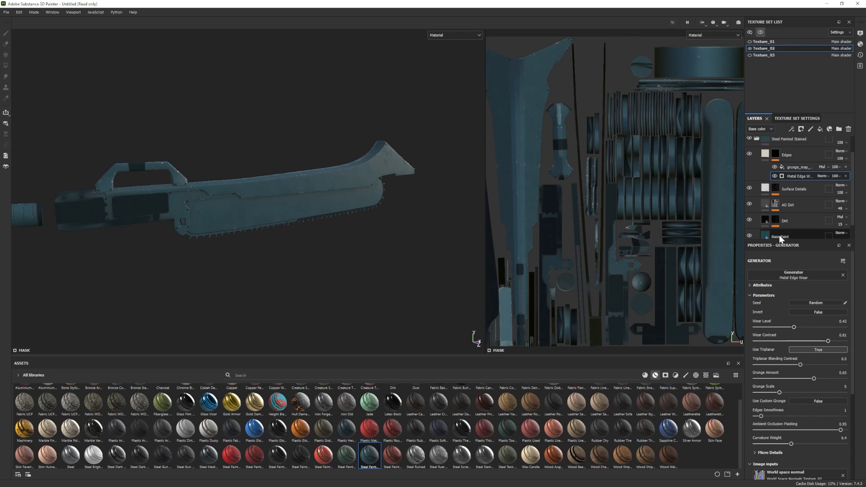
- Set the Base Paint layer's base color to a neutral light grey and check it on the blade
click(763, 234)
click(794, 423)
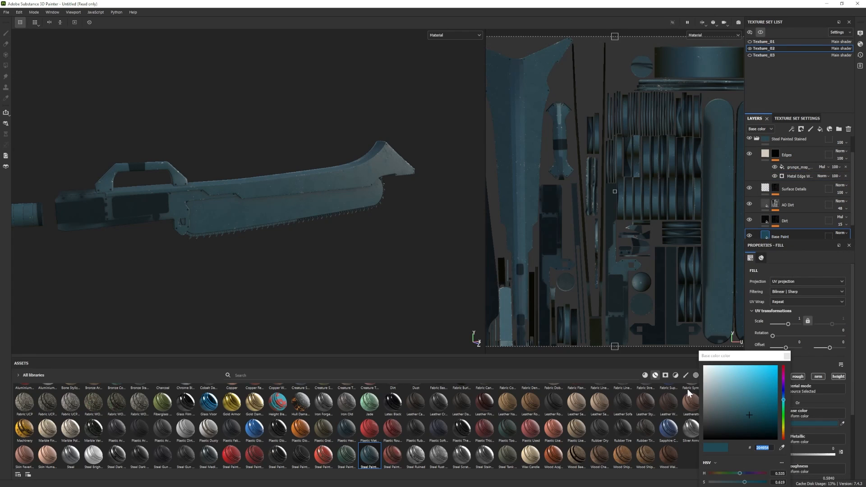
click(703, 380)
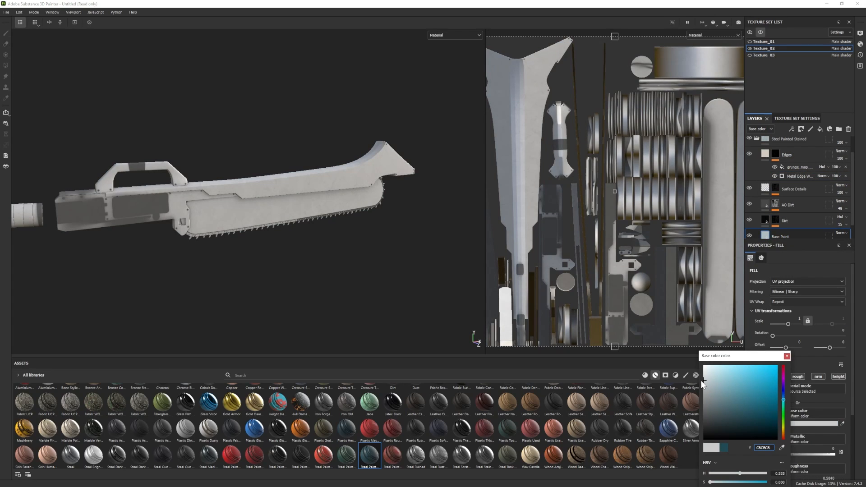
alt+drag(280, 190, 271, 193)
alt+right_drag(271, 193, 257, 216)
scroll(769, 208, up, 2)
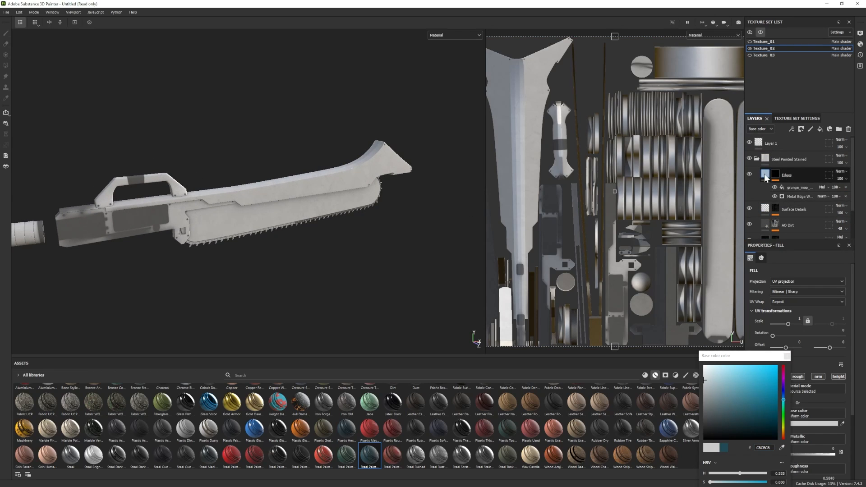
- Set the Edges layer's base color to a neutral near-black
click(766, 174)
click(783, 422)
drag(689, 355, 679, 357)
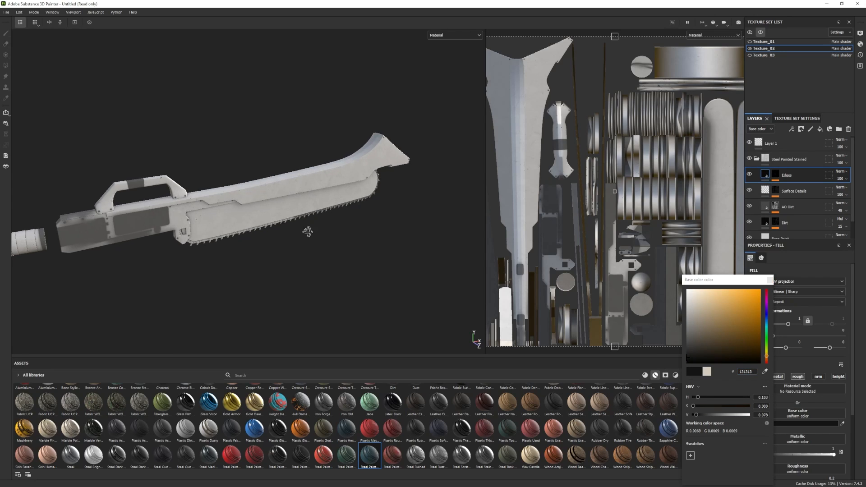
click(769, 279)
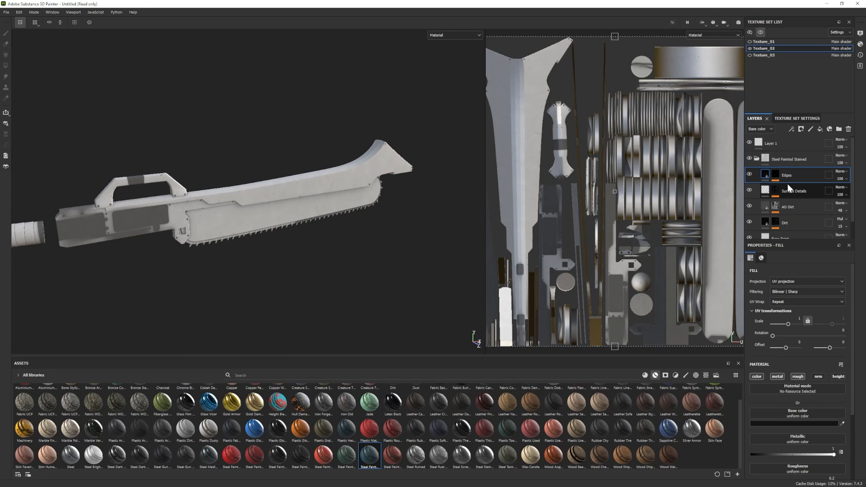
- Add a fill layer above Edges in the Steel Painted Stained folder and mask it with the Edges Scratched smart mask
click(824, 131)
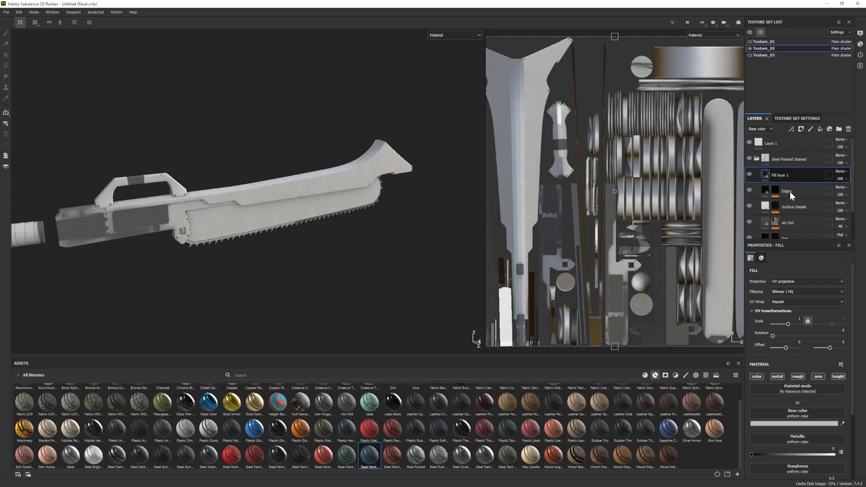
click(665, 377)
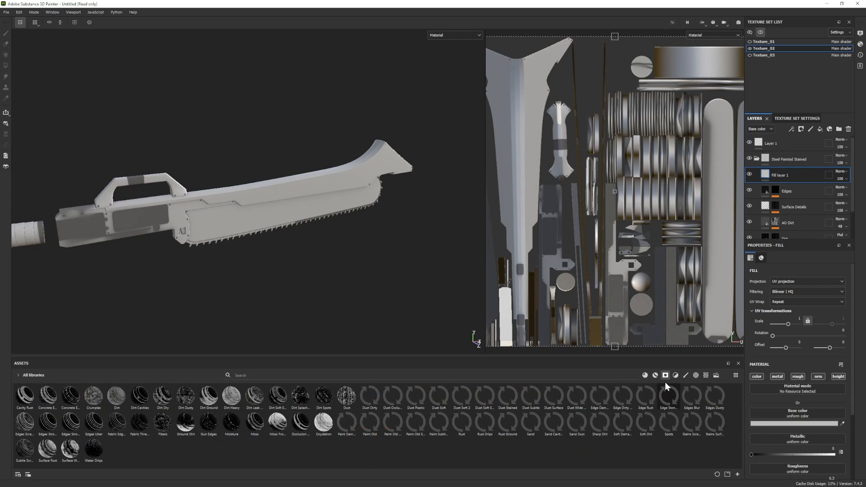
drag(24, 429, 784, 176)
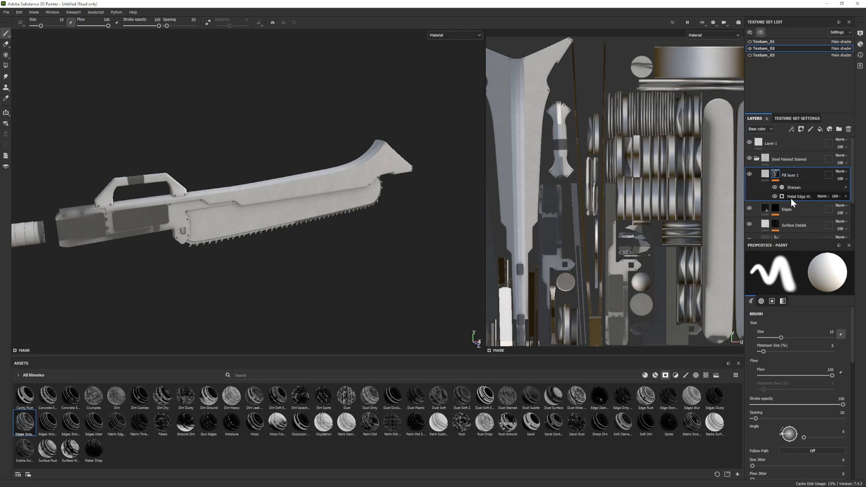
- Set the base color of Fill layer 1 in the Steel Painted Stained folder to near-black
click(766, 175)
click(808, 424)
click(693, 367)
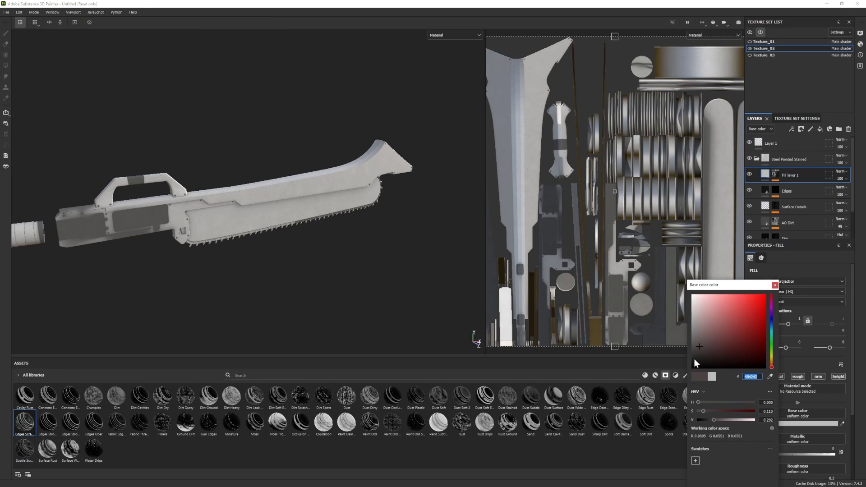
click(775, 285)
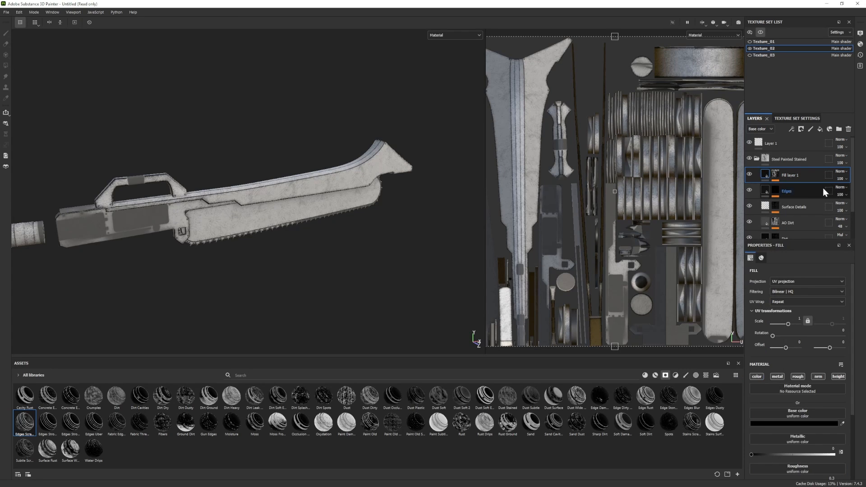
- Replace Fill layer 1's mask with the Stains Scratched smart mask, setting Global Balance to 0.46, Texture to 0.59 and Curvature to 0.86
click(779, 174)
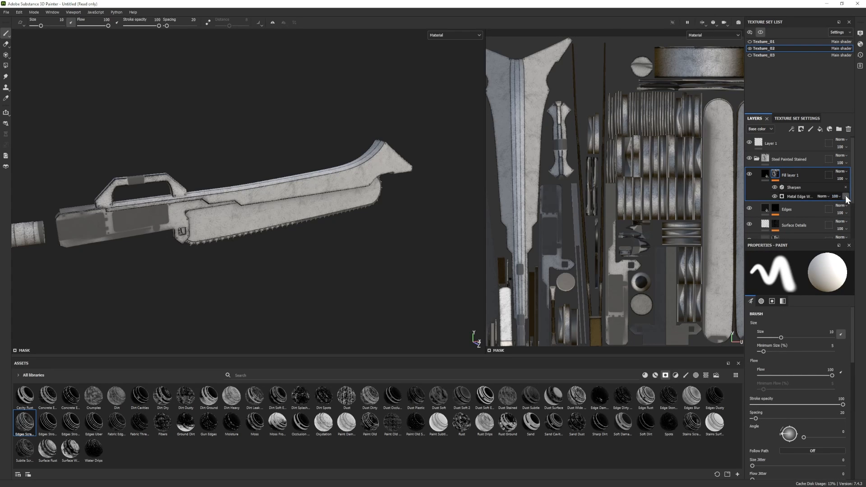
drag(736, 347, 801, 175)
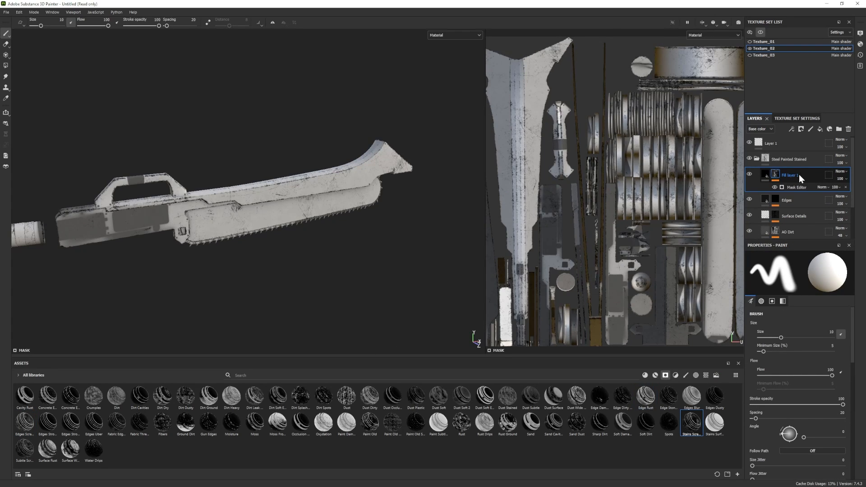
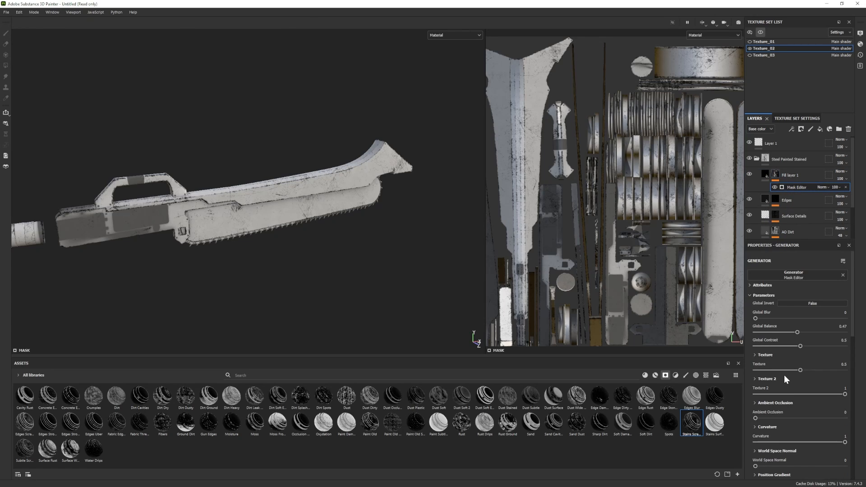
drag(797, 332, 796, 332)
mouse_move(847, 395)
mouse_down()
mouse_move(812, 393)
mouse_move(847, 394)
mouse_up()
drag(806, 370, 808, 370)
scroll(793, 422, down, 1)
drag(845, 422, 830, 422)
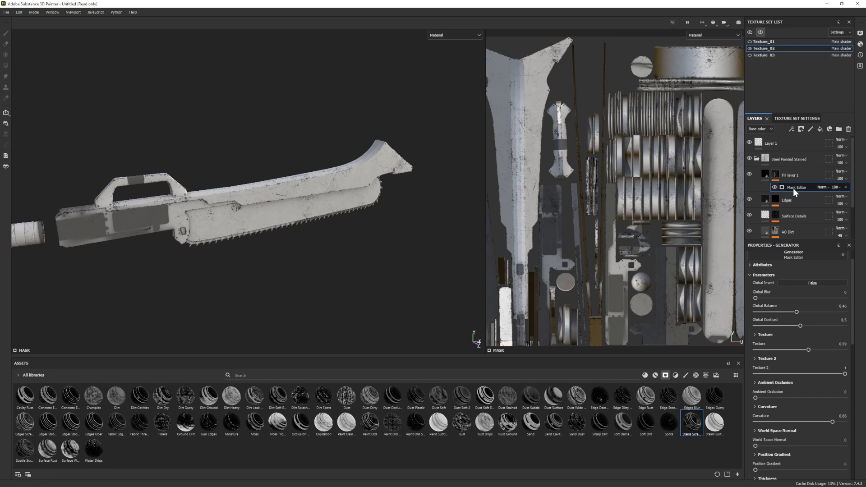
- Duplicate the Base Paint layer and set the copy's base color to a saturated orange
click(777, 174)
scroll(790, 212, down, 2)
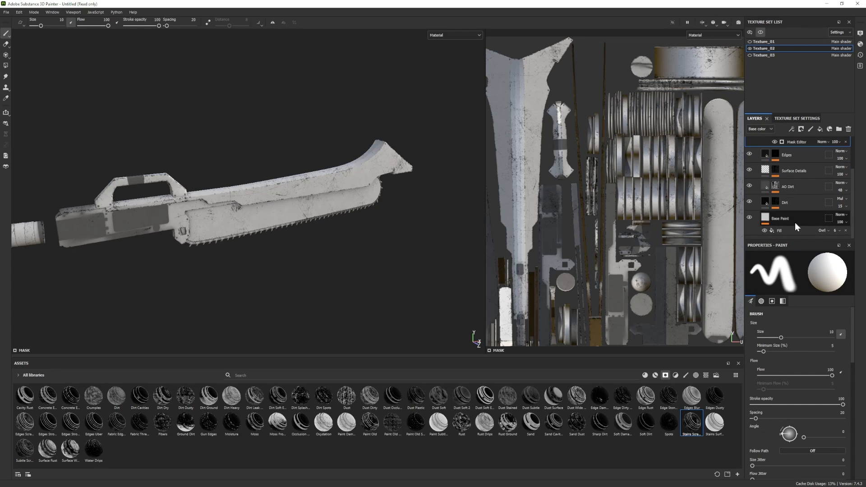
click(795, 222)
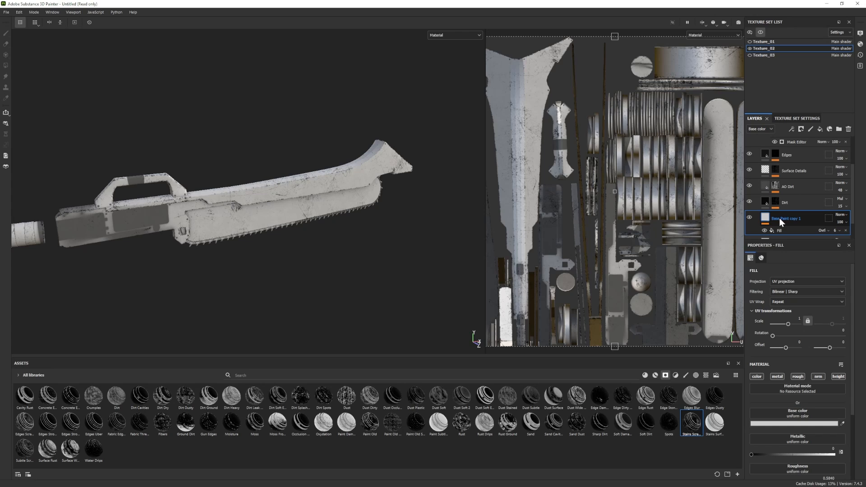
click(795, 424)
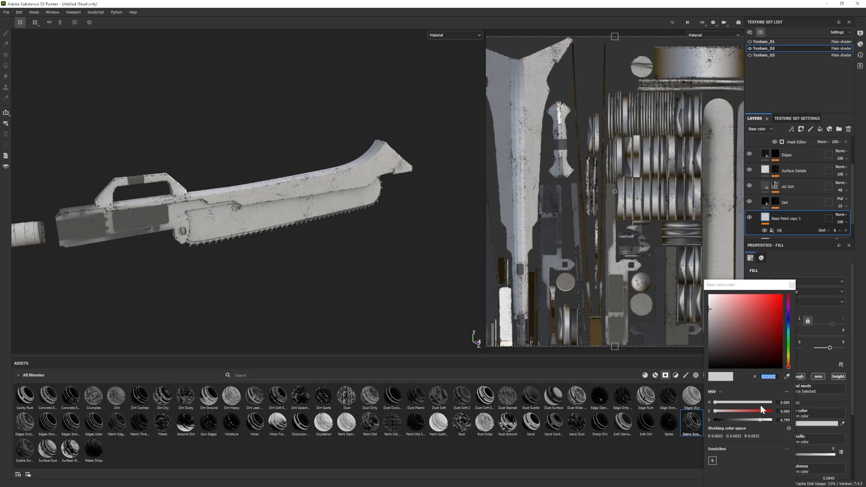
click(789, 364)
click(768, 313)
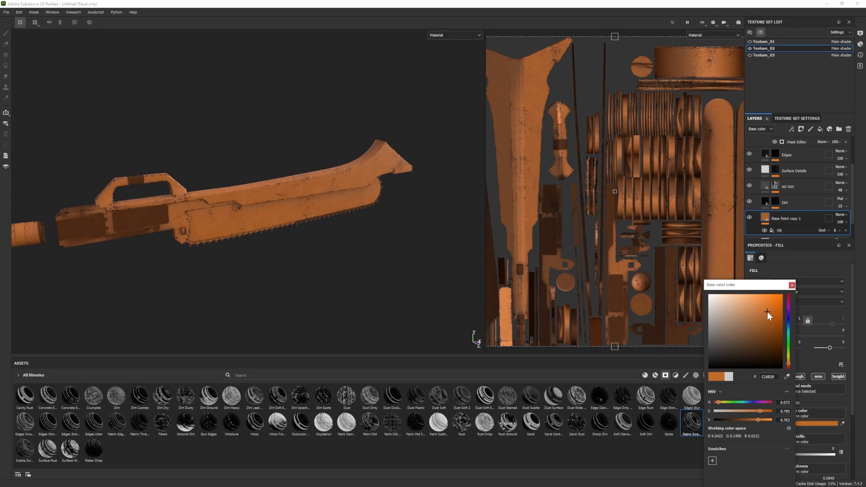
drag(768, 313, 770, 311)
click(792, 285)
- Add a black mask to the orange Base Paint copy and activate Polygon Fill in quad mode
right_click(784, 221)
click(797, 12)
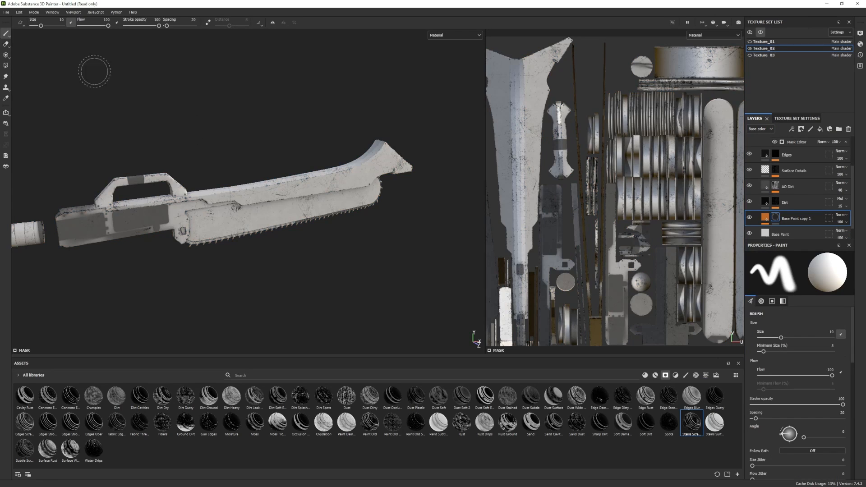
click(6, 66)
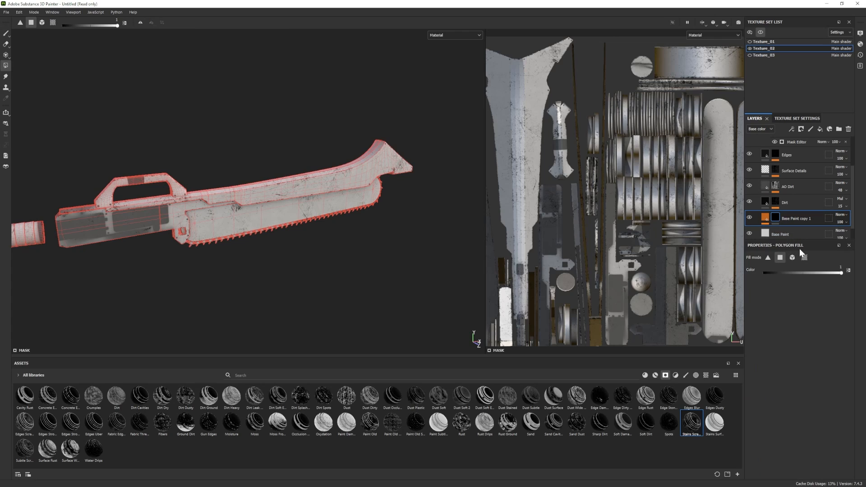
click(766, 219)
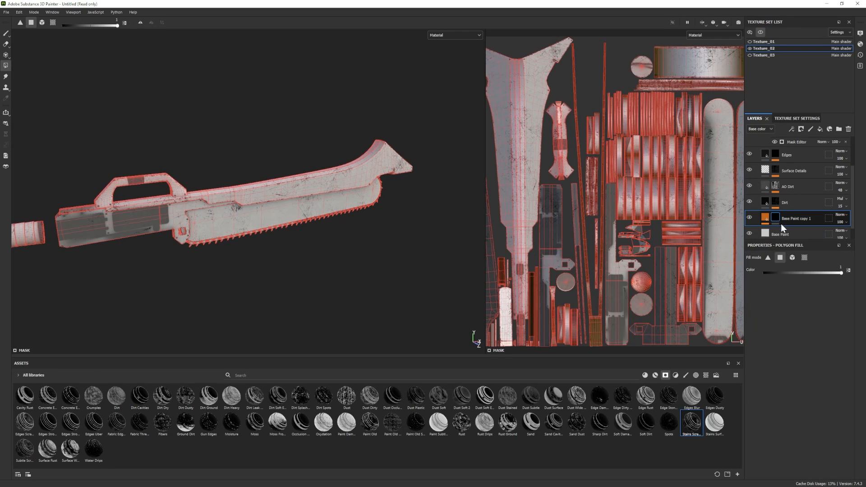
- Polygon-fill a wide band across the blade just behind its tip in the orange layer's mask
alt+drag(348, 164, 284, 206)
alt+middle_drag(283, 206, 233, 204)
scroll(249, 205, up, 2)
scroll(532, 205, up, 1)
alt+middle_drag(532, 205, 559, 231)
alt+drag(251, 195, 246, 195)
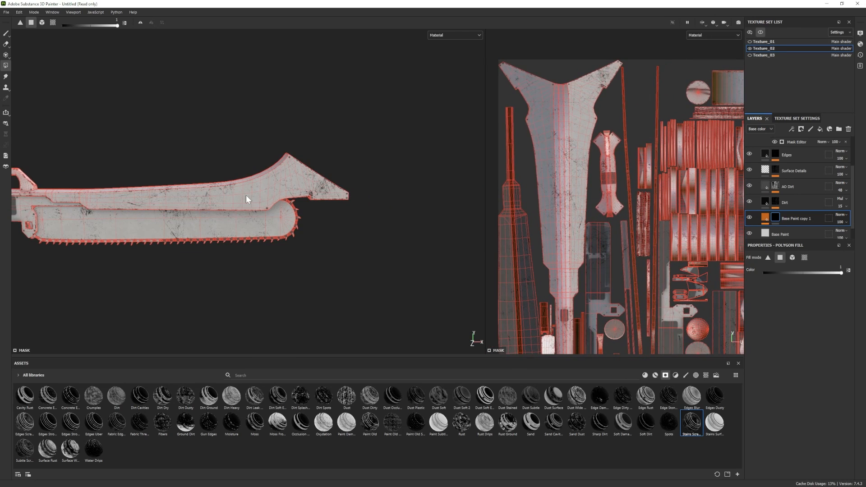
click(229, 189)
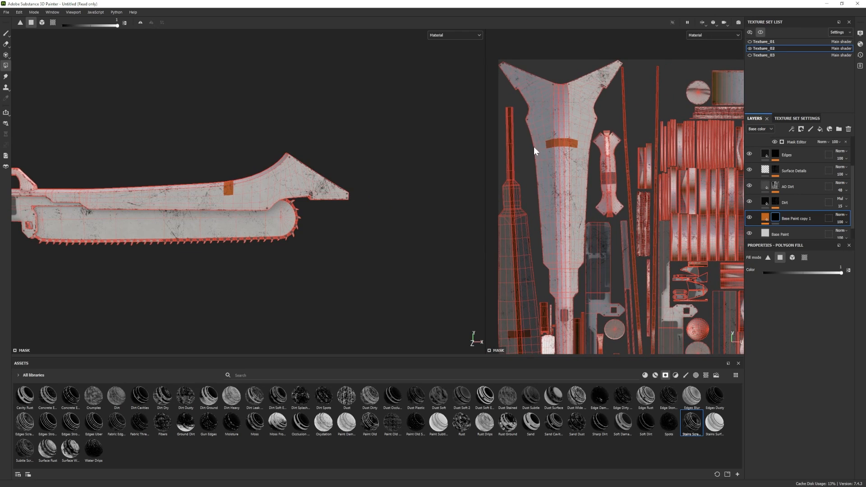
scroll(537, 154, up, 2)
drag(608, 175, 588, 175)
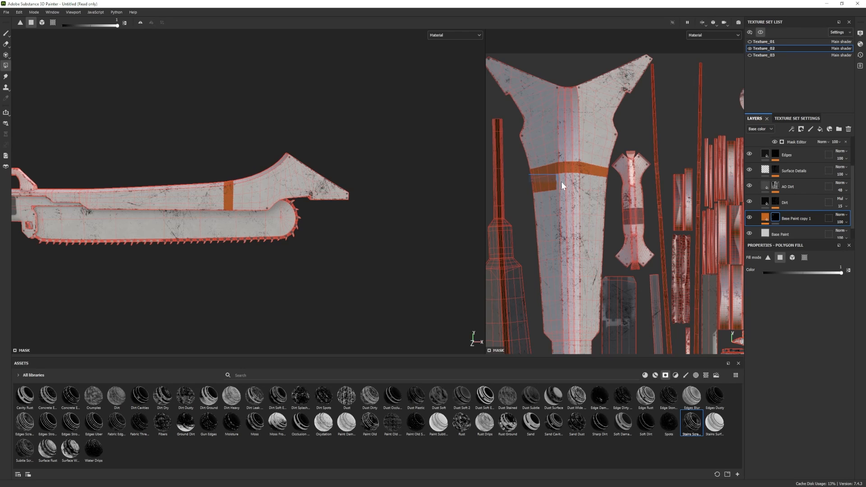
drag(562, 181, 610, 171)
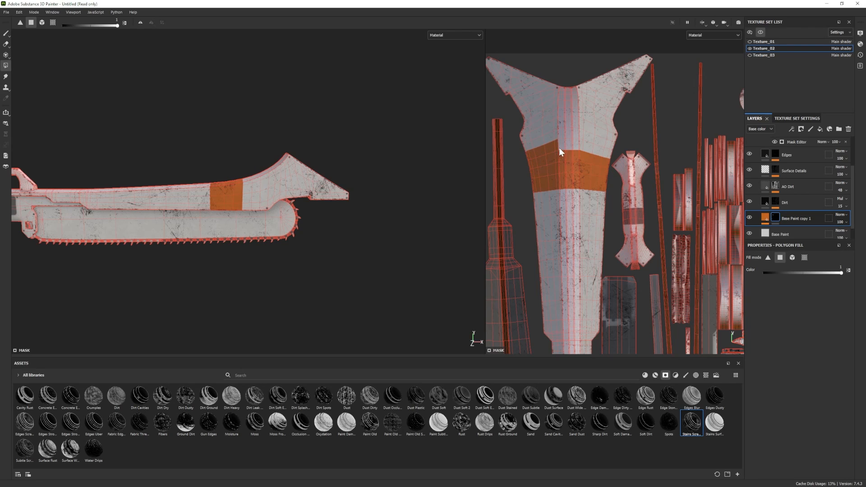
drag(559, 148, 607, 159)
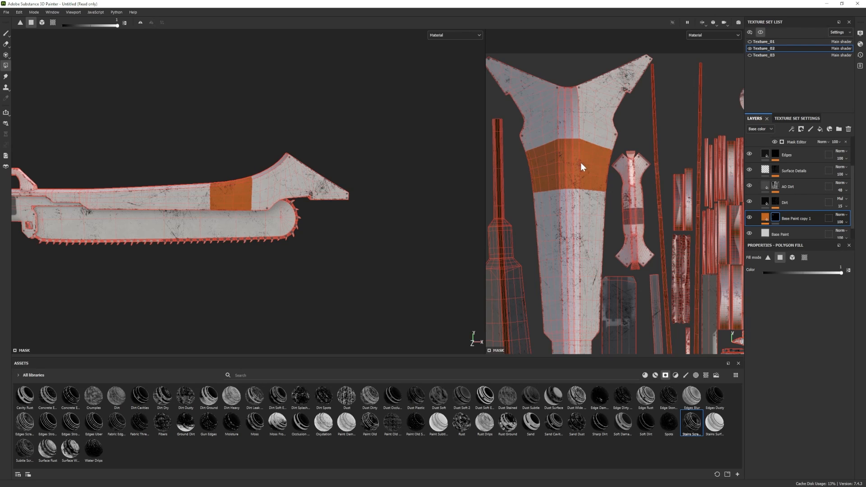
drag(567, 139, 616, 149)
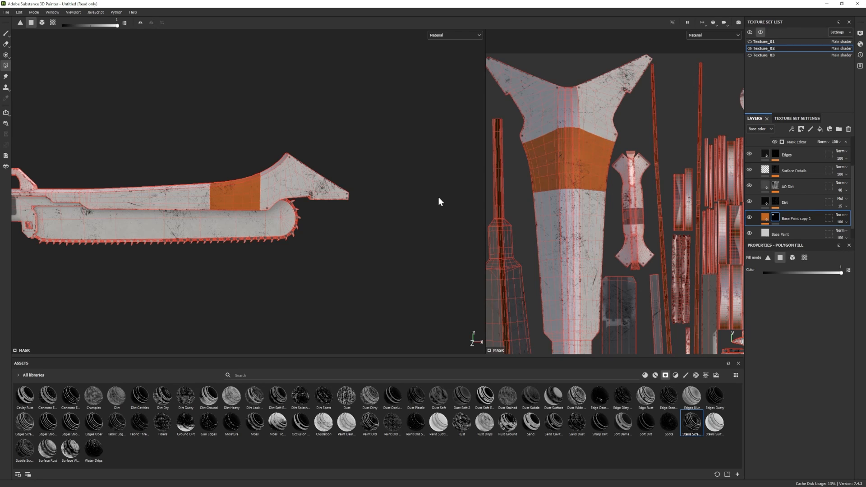
- Polygon-fill two more spaced bands across the blade toward the handle in the orange layer's mask
middle_drag(574, 169, 582, 120)
drag(556, 198, 611, 199)
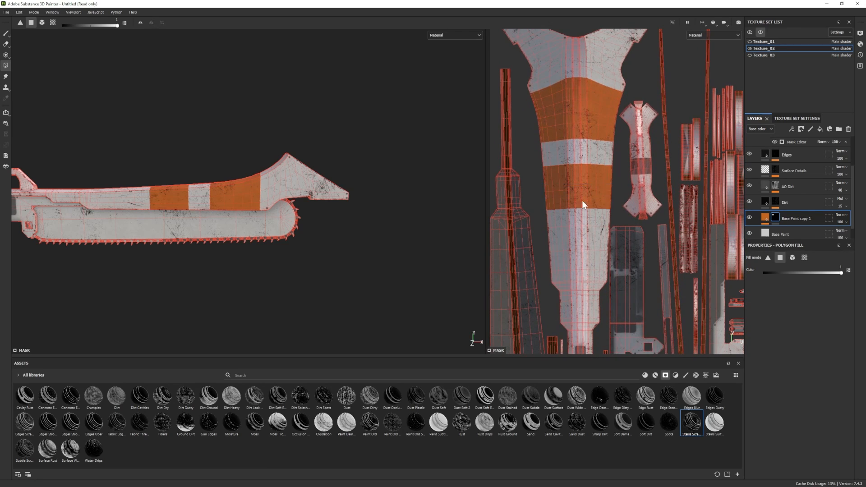
key(ctrl+z)
drag(544, 207, 614, 217)
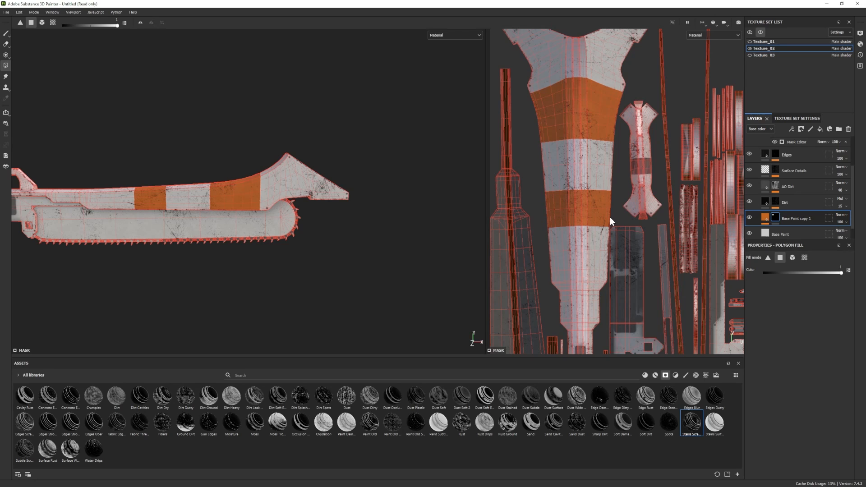
alt+middle_drag(581, 271, 580, 239)
drag(550, 248, 607, 248)
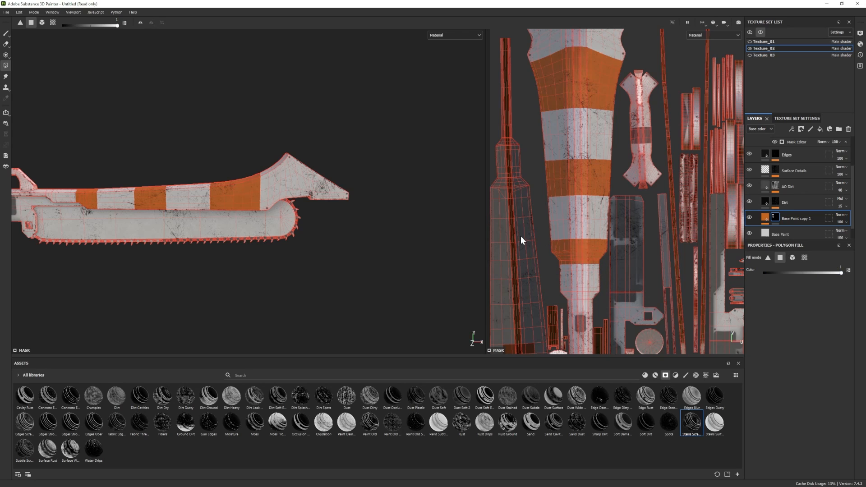
- Lighten the Base Paint copy's base color to orange E17D2F and check the stripes on the blade
alt+middle_drag(154, 230, 320, 228)
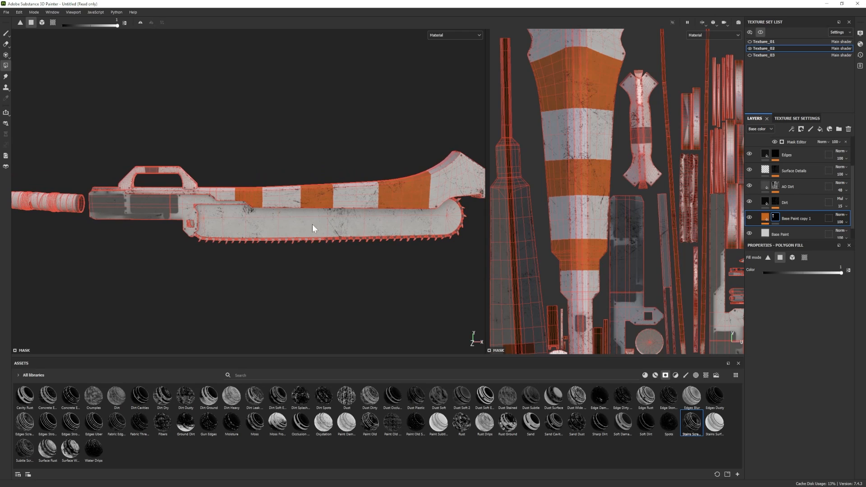
scroll(308, 224, down, 2)
alt+drag(309, 224, 269, 247)
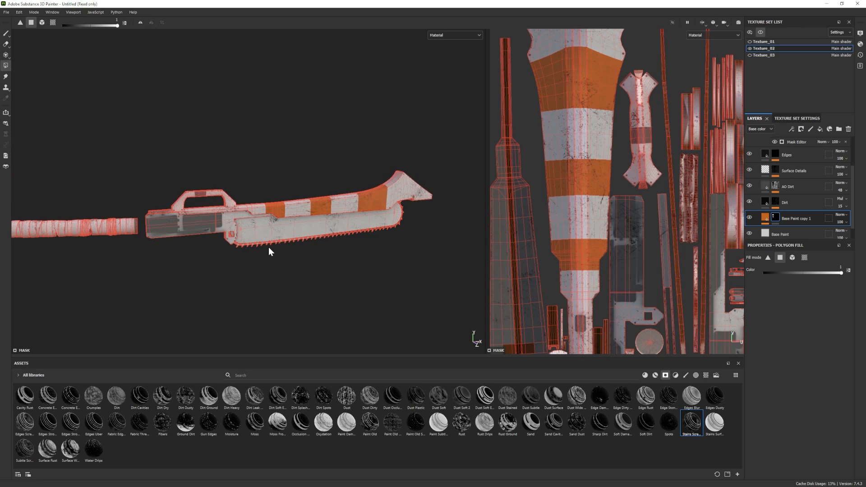
click(765, 218)
click(812, 423)
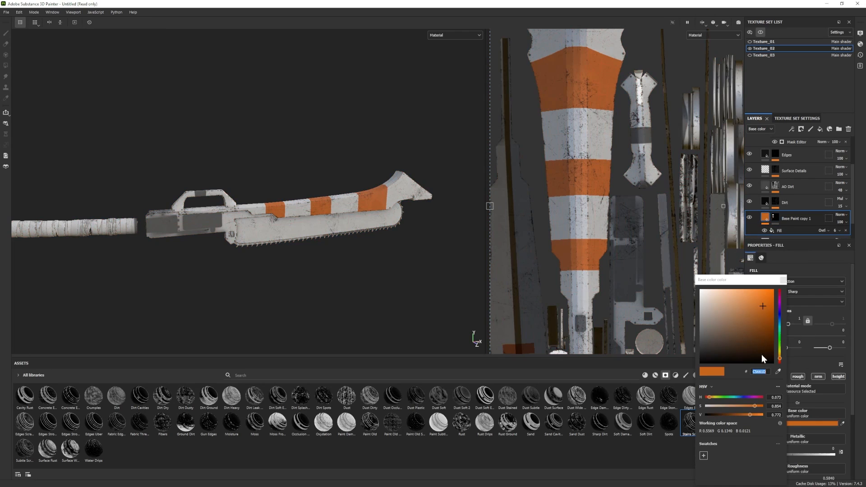
drag(762, 305, 758, 299)
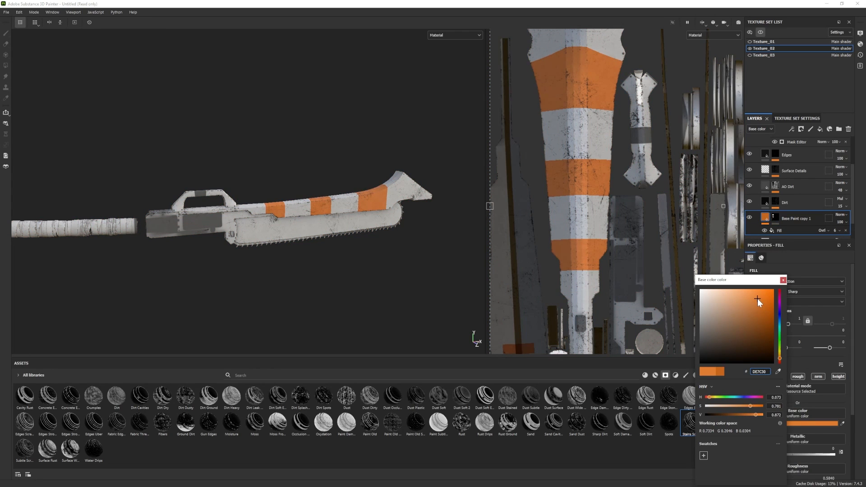
alt+drag(343, 226, 372, 227)
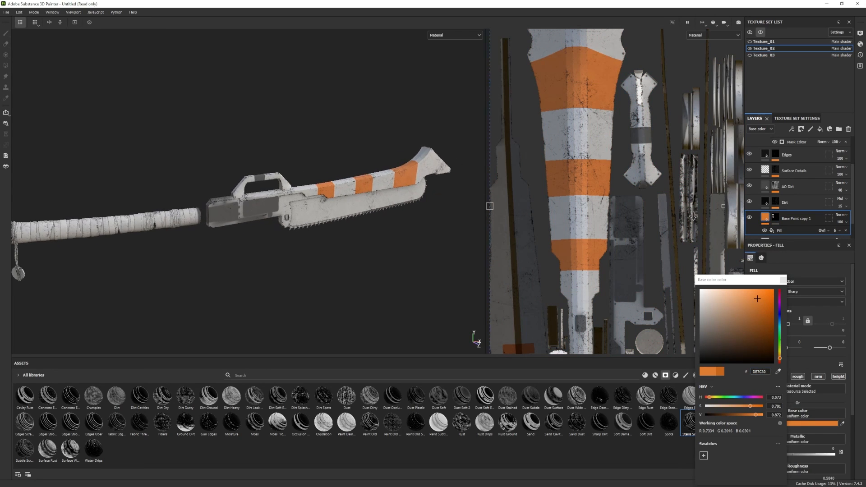
click(758, 299)
alt+drag(386, 267, 381, 210)
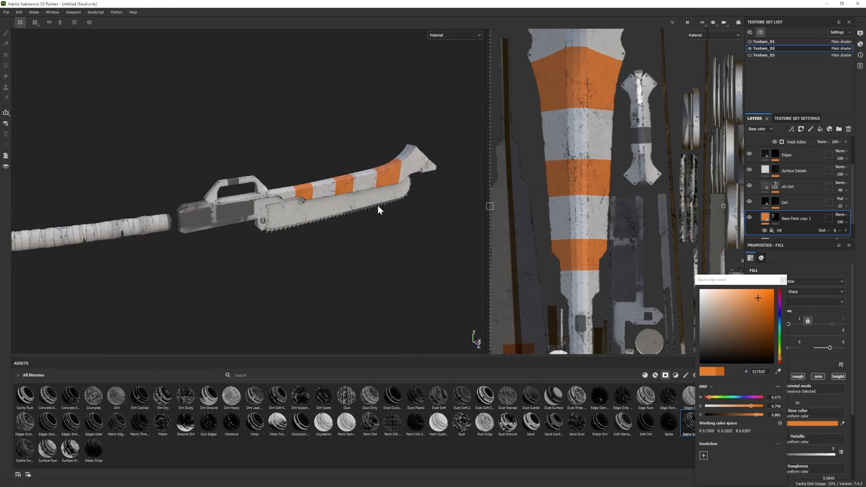
click(774, 216)
click(765, 218)
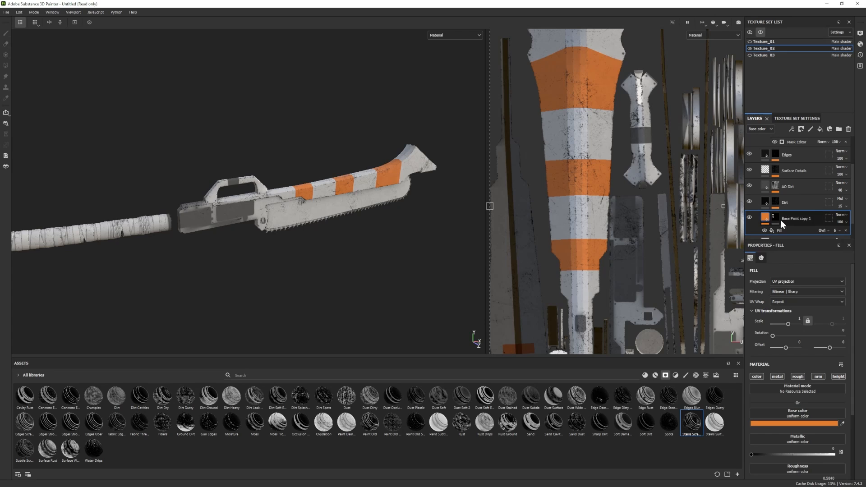
- Add a black mask to the Steel Painted Stained folder
click(776, 218)
scroll(787, 192, up, 2)
click(765, 159)
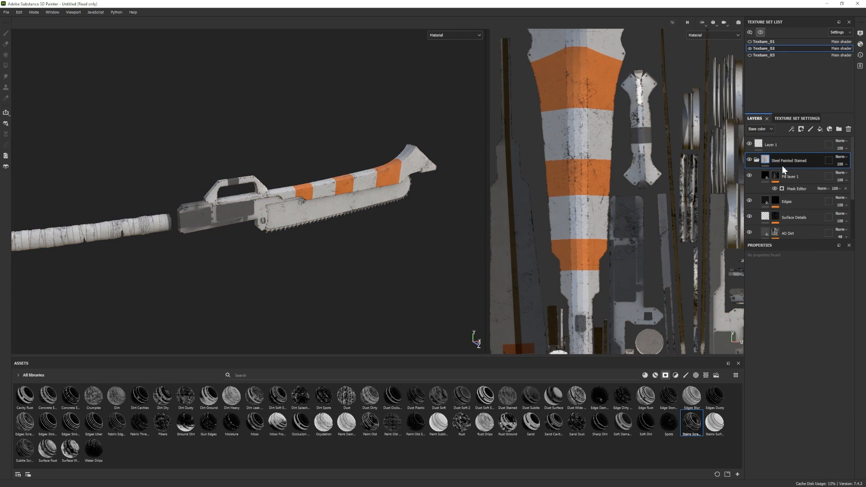
right_click(774, 161)
click(806, 172)
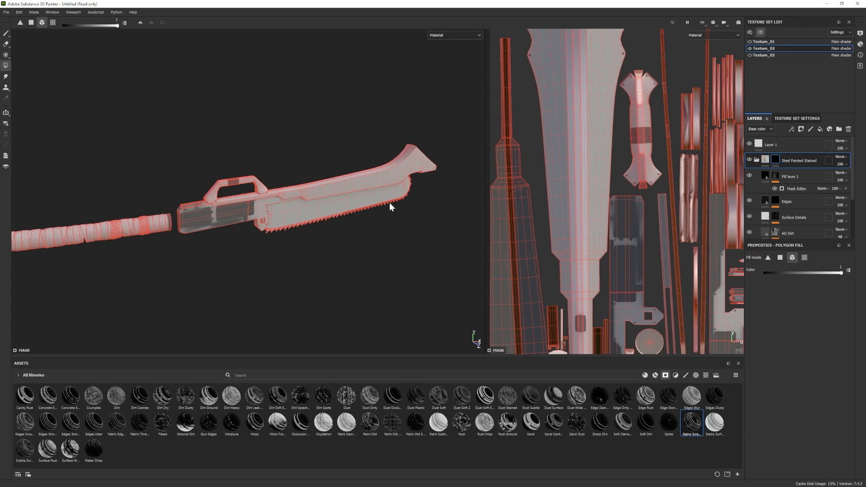
- Mesh-fill the blade in the Steel Painted Stained folder's mask, then collapse the folder and inspect the model
click(356, 215)
alt+drag(356, 215, 193, 178)
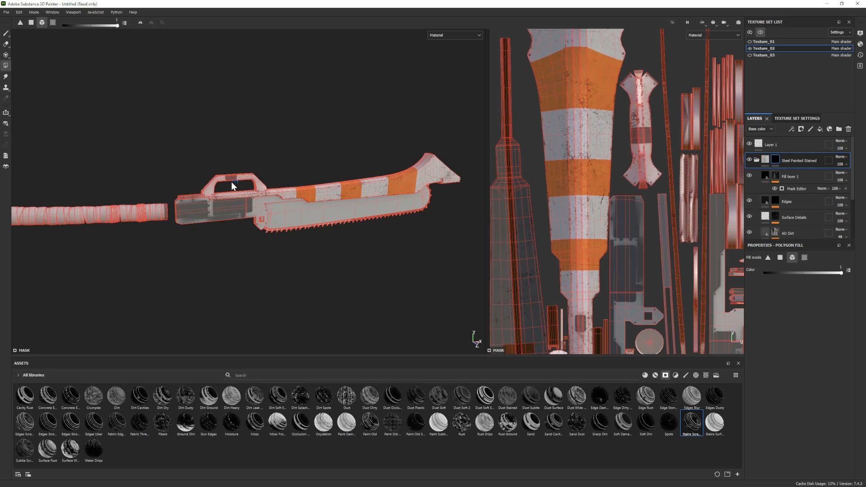
mouse_move(254, 189)
alt+mouse_down()
mouse_move(297, 164)
mouse_move(253, 194)
alt+mouse_up()
alt+middle_drag(253, 194, 186, 190)
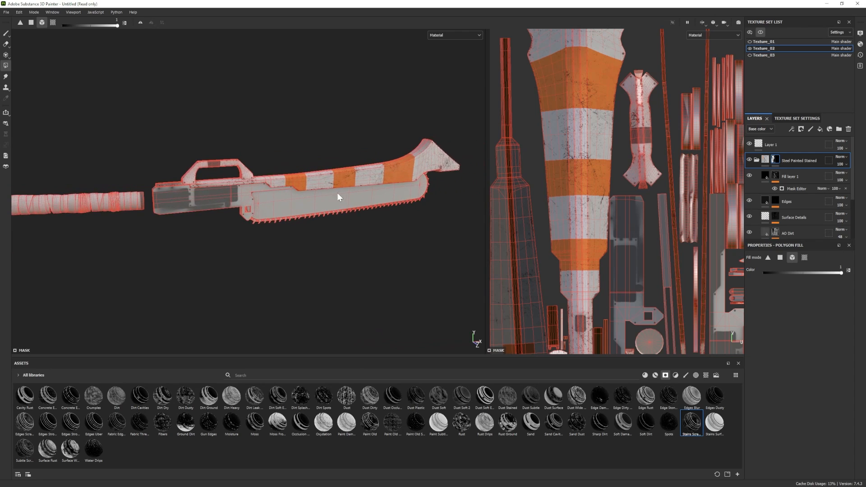
alt+drag(337, 195, 350, 201)
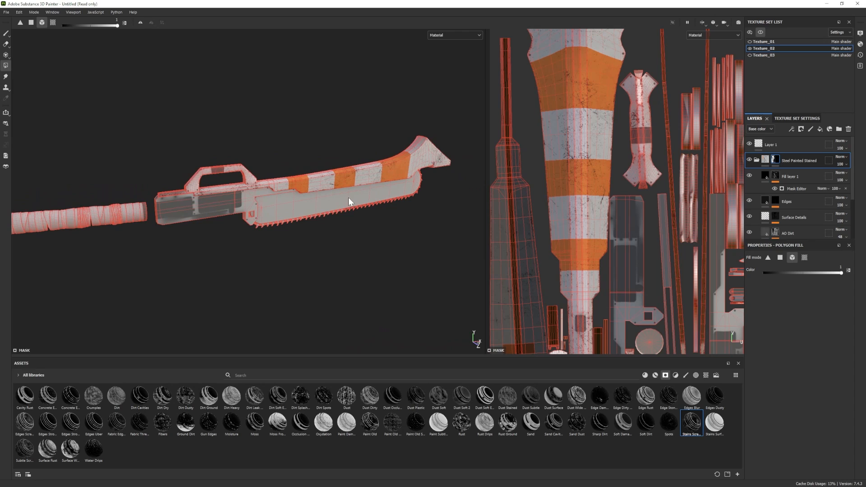
click(762, 160)
mouse_move(343, 205)
alt+mouse_down()
mouse_move(321, 199)
mouse_move(284, 223)
alt+mouse_up()
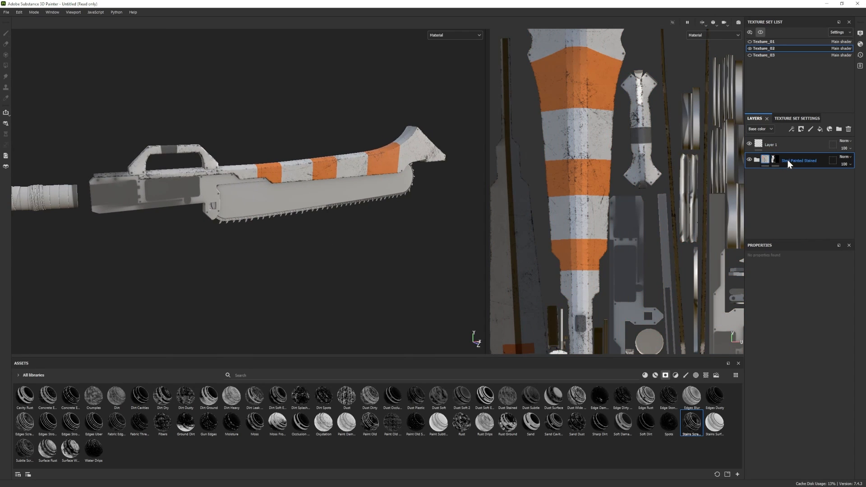
- Duplicate the Steel Painted Stained folder, keeping the original folder's name
key(ctrl+d)
double_click(794, 176)
text(Mai)
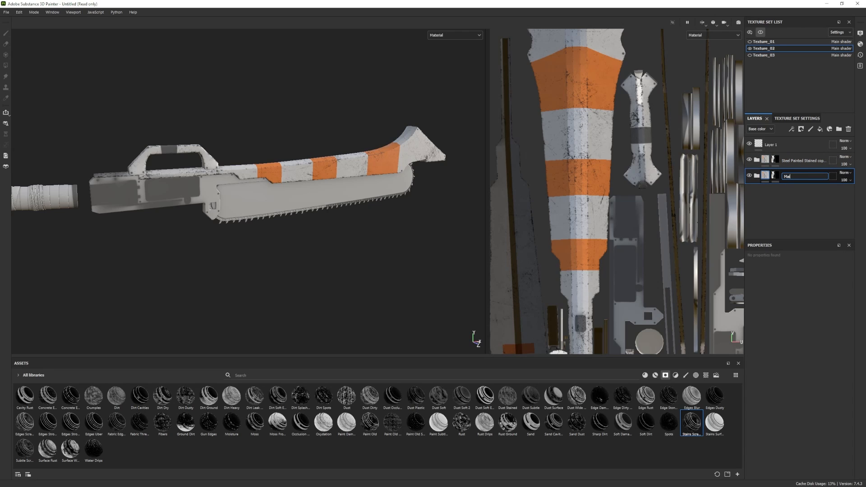
click(797, 211)
key(ctrl+z)
- Clear the copied folder's mask and mesh-fill only the housing parts between the grip and the saw bar
click(766, 161)
click(757, 160)
click(775, 160)
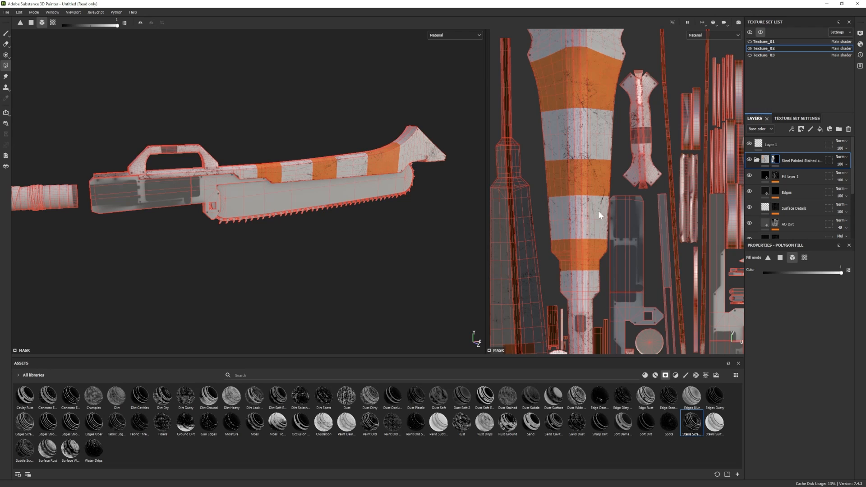
scroll(338, 162, down, 3)
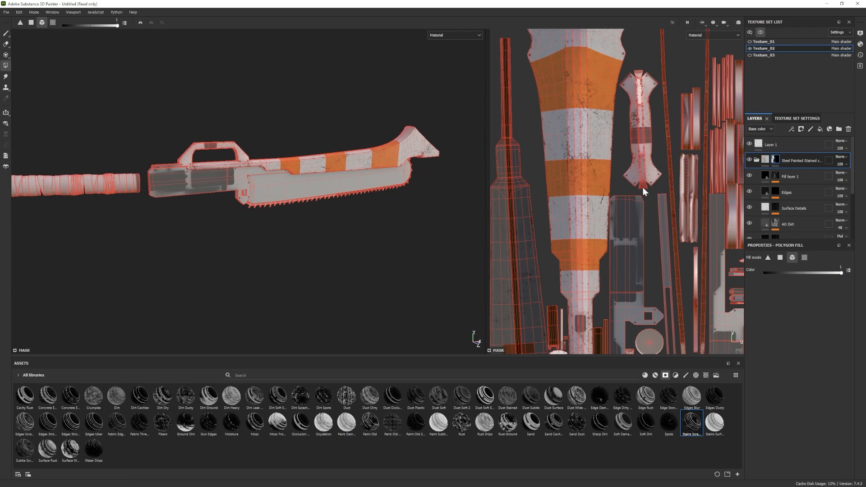
click(757, 160)
click(756, 160)
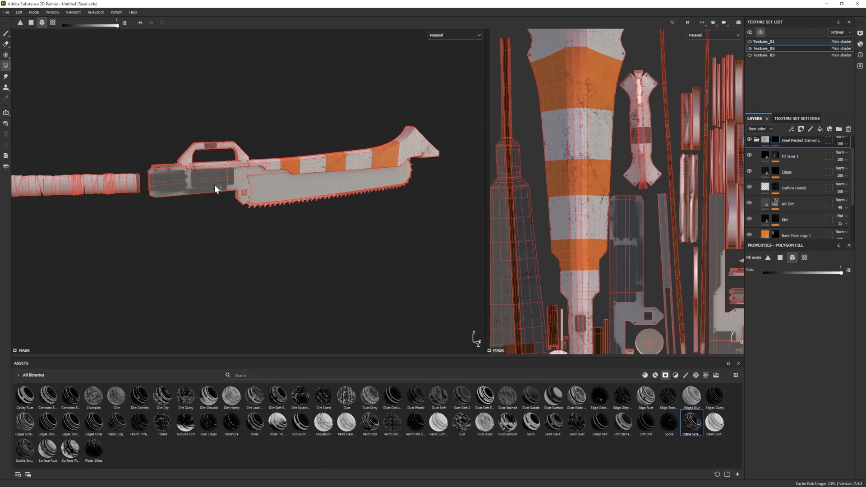
scroll(769, 163, up, 1)
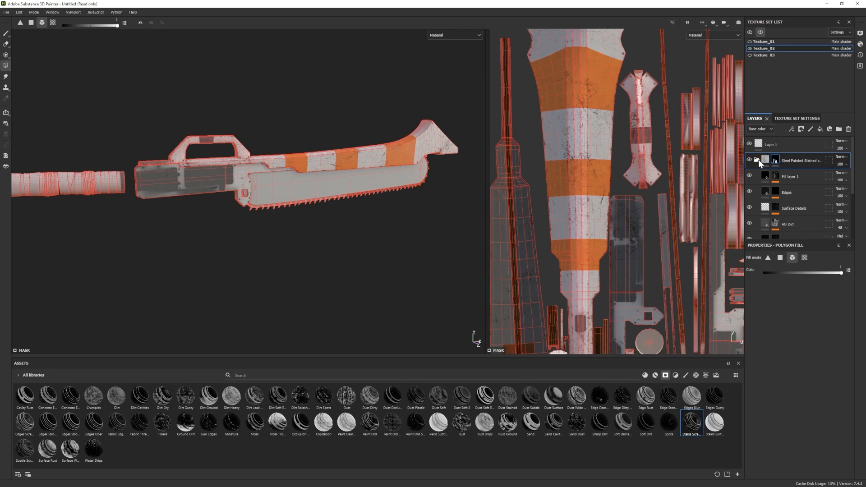
- Hide Fill layer 1 in the copied folder and set its Base Paint layer's roughness to about 0.5, then collapse the folder
click(750, 176)
click(5, 34)
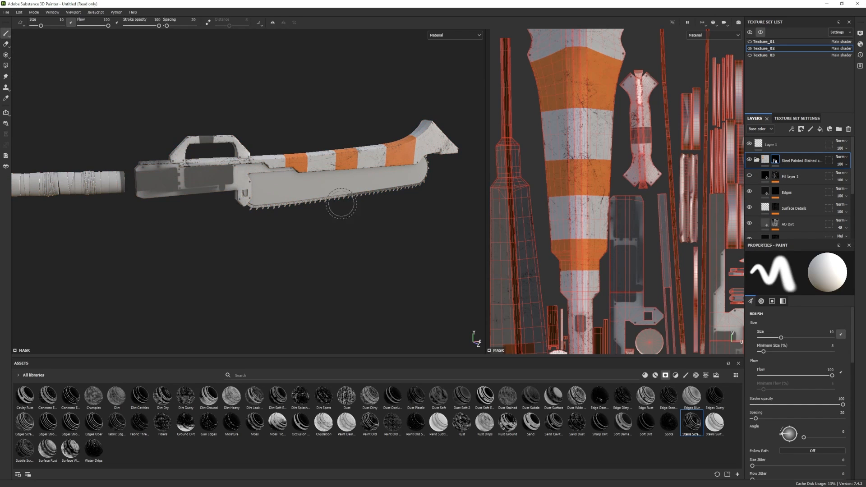
mouse_move(342, 203)
alt+mouse_down()
mouse_move(323, 208)
mouse_move(264, 187)
alt+mouse_up()
scroll(775, 195, down, 3)
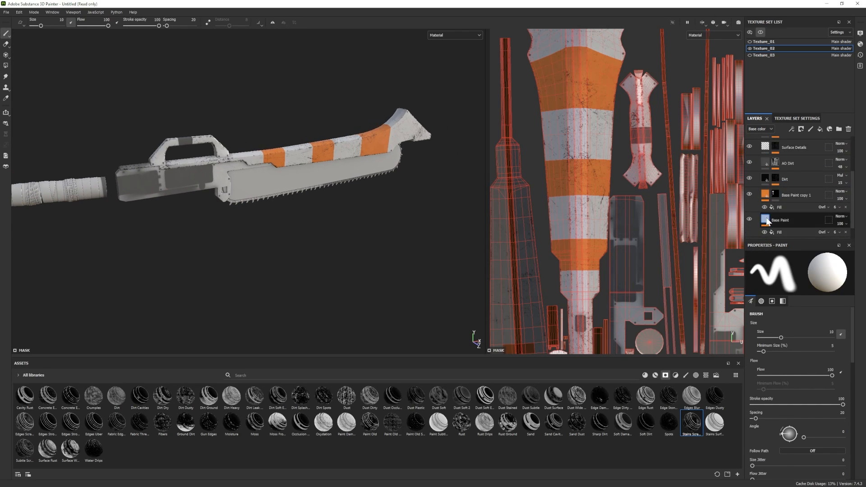
click(767, 219)
scroll(787, 449, down, 1)
click(792, 463)
alt+drag(243, 228, 265, 229)
scroll(785, 206, up, 3)
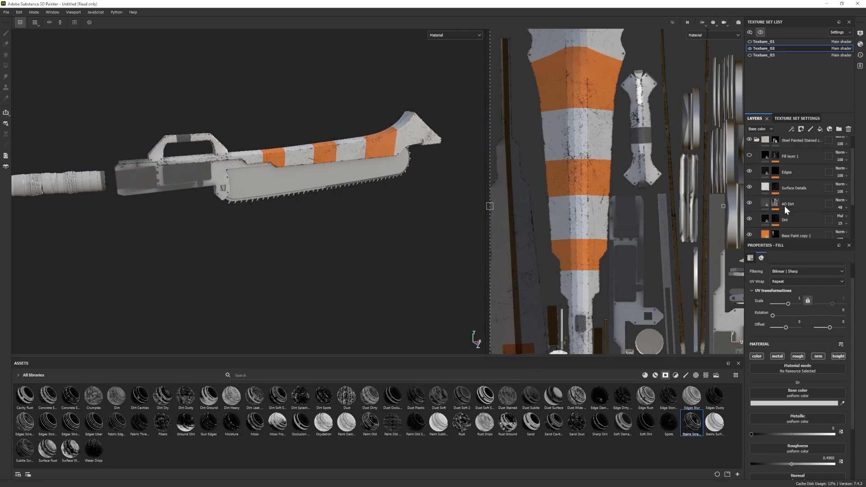
click(757, 139)
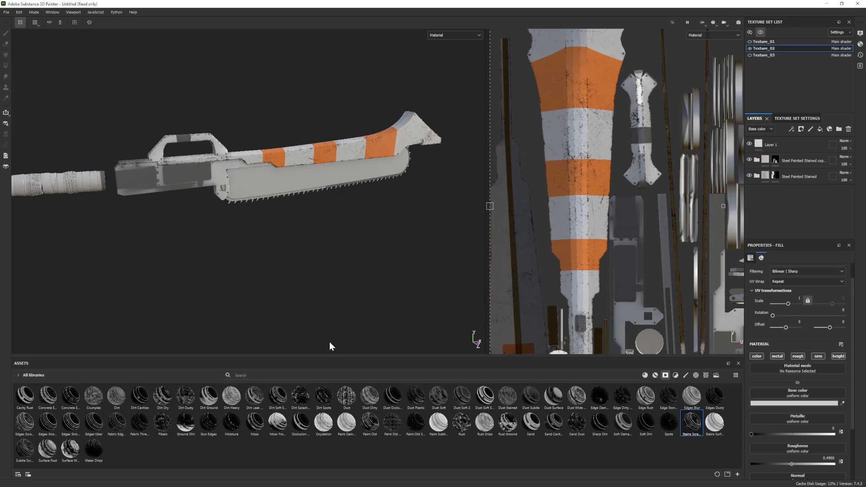
- Rename the copied Steel Painted Stained folder as Plain_White
double_click(790, 161)
text(Plain_White)
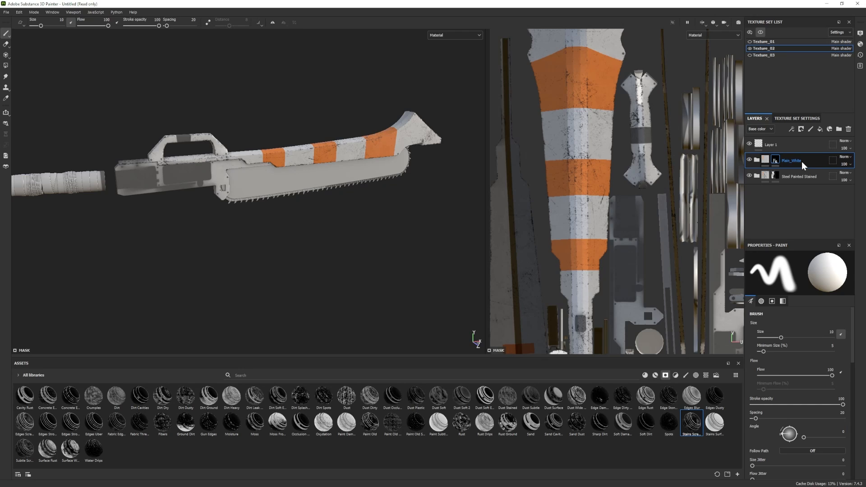
key(Return)
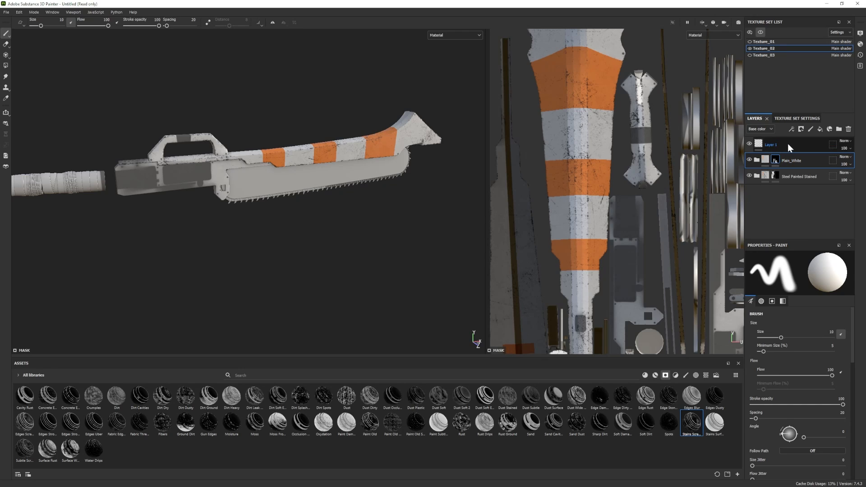
- Add the Steel Gun Painted smart material at the bottom of the layer stack, beneath the Steel Painted Stained folder
click(655, 375)
scroll(339, 451, down, 1)
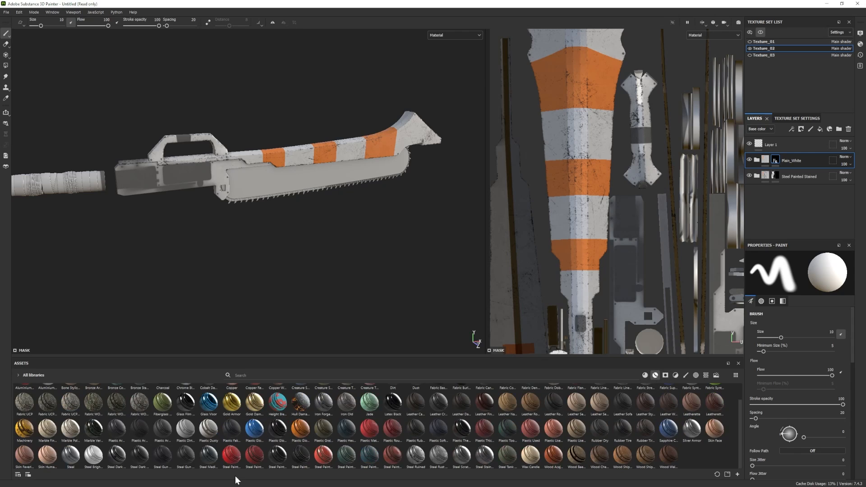
mouse_move(183, 460)
mouse_down()
mouse_move(643, 262)
mouse_move(333, 226)
mouse_up()
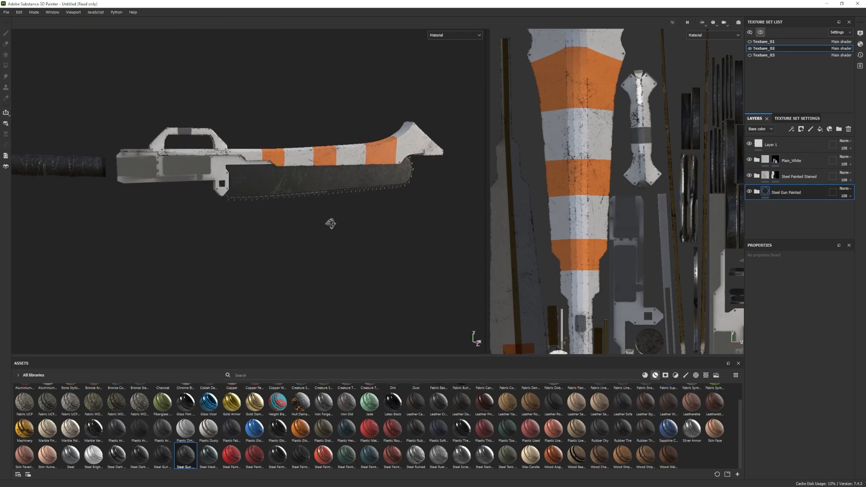
key(ctrl+z)
drag(185, 458, 775, 196)
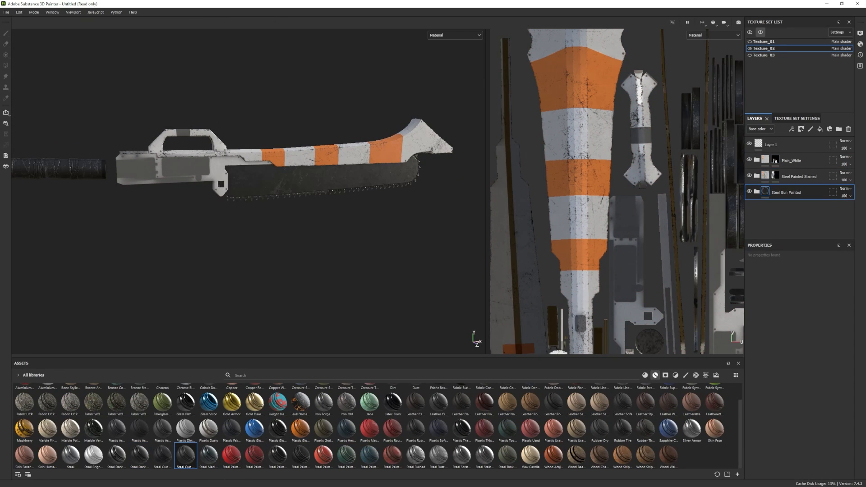
alt+drag(329, 217, 331, 209)
- Set Color 01 of the Base Metal layer in the Steel Gun Painted folder to gray 6A6A6A
click(758, 192)
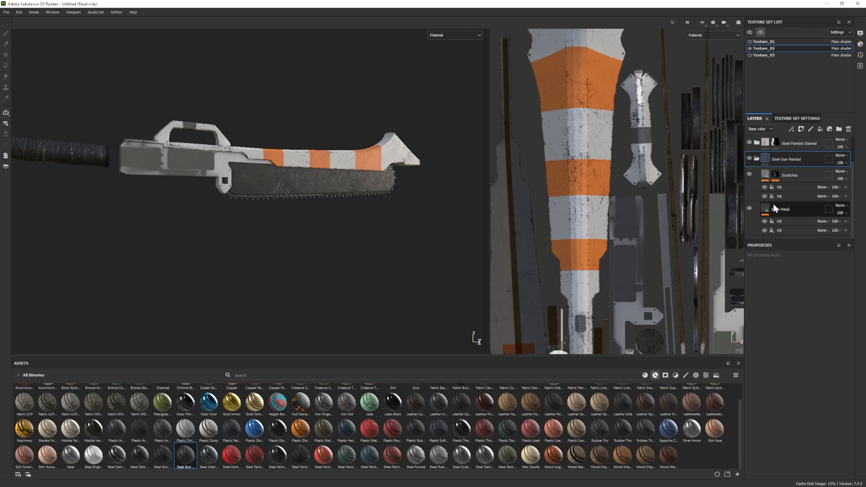
click(778, 213)
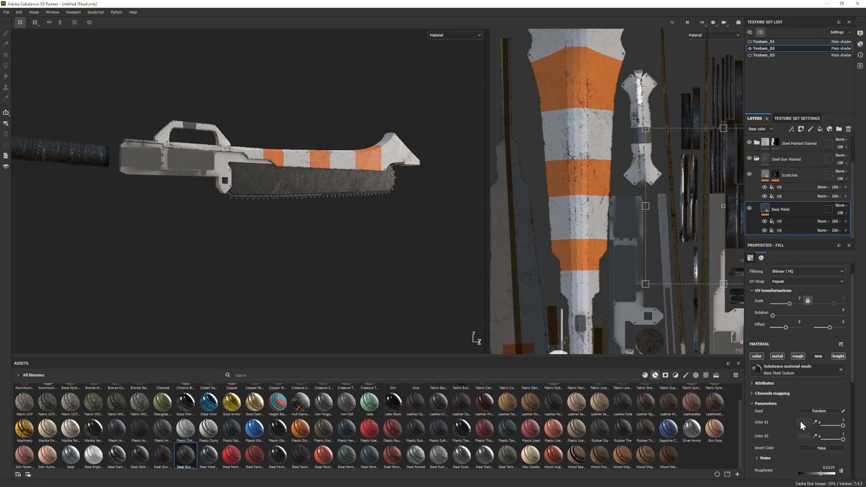
click(802, 423)
alt+drag(318, 247, 282, 258)
drag(706, 323, 705, 319)
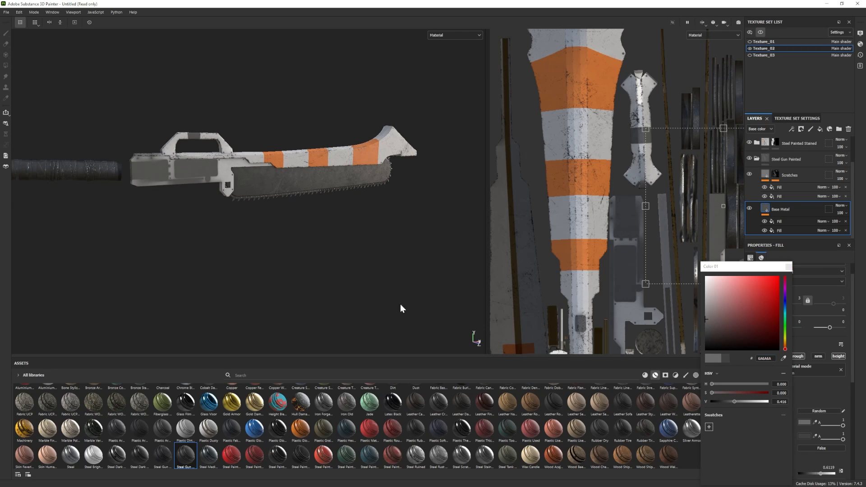
alt+drag(289, 222, 296, 246)
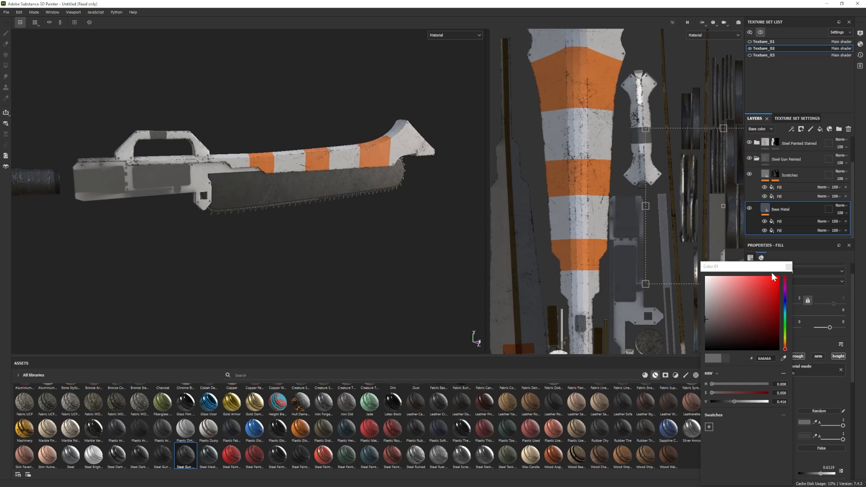
click(788, 267)
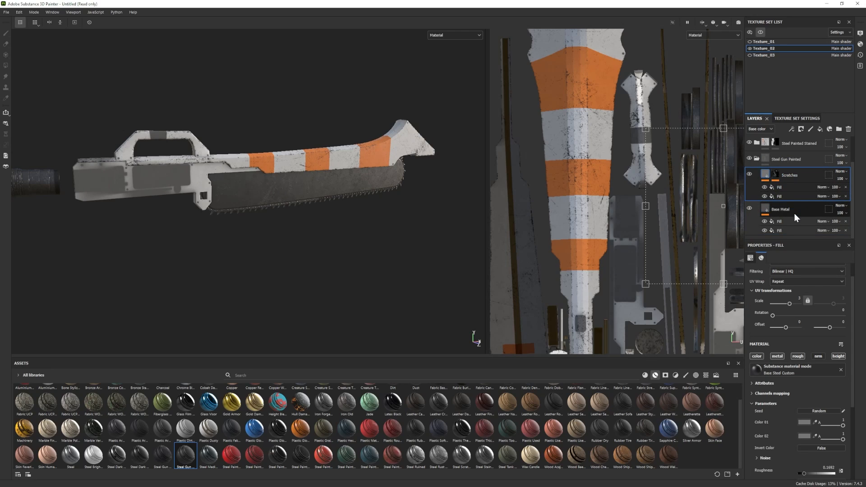
click(830, 130)
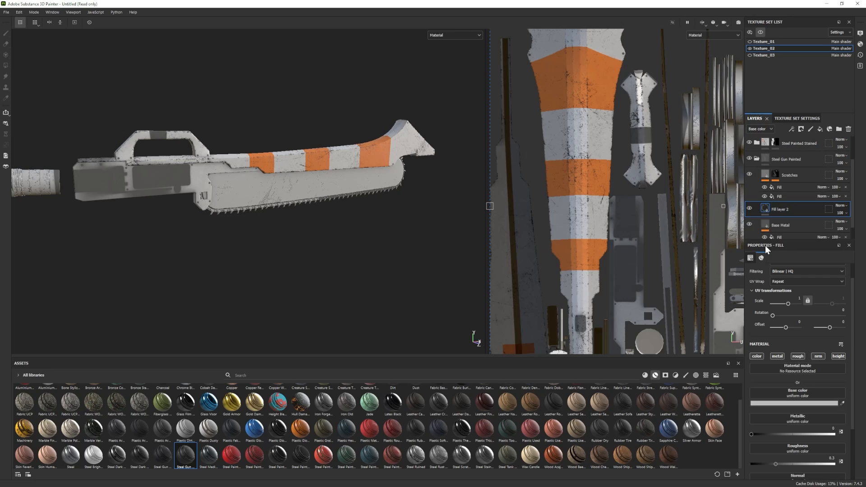
alt+drag(384, 224, 326, 235)
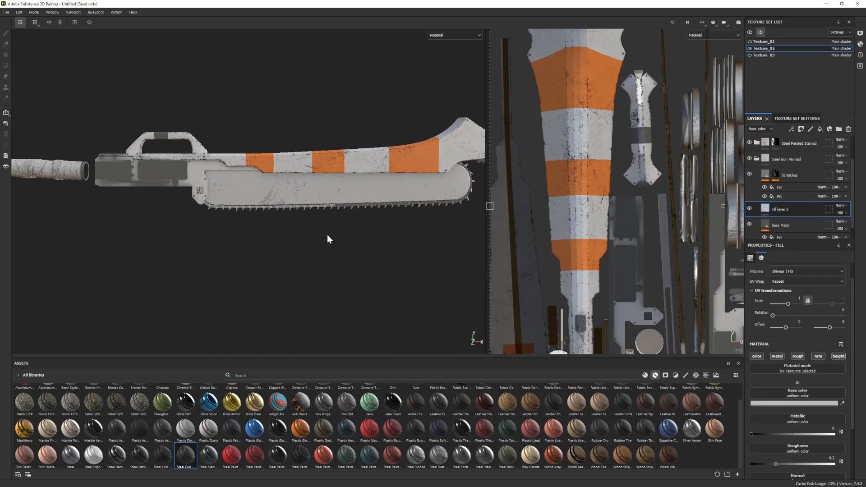
alt+middle_drag(327, 235, 270, 235)
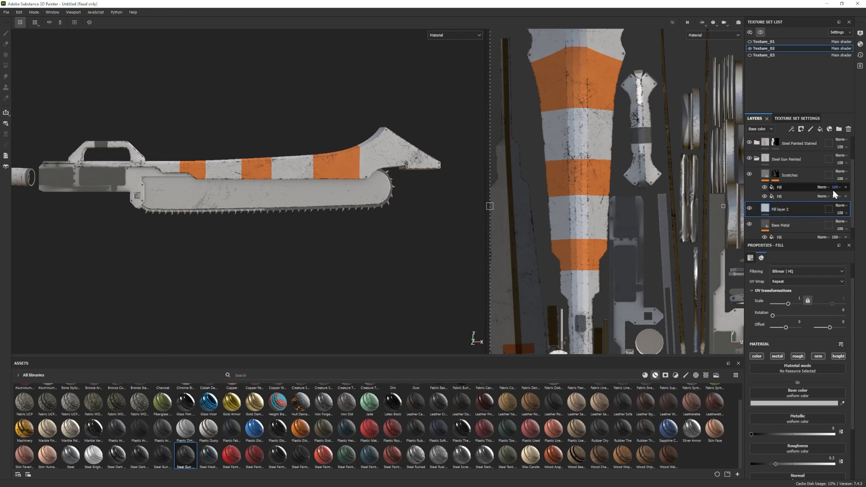
click(849, 129)
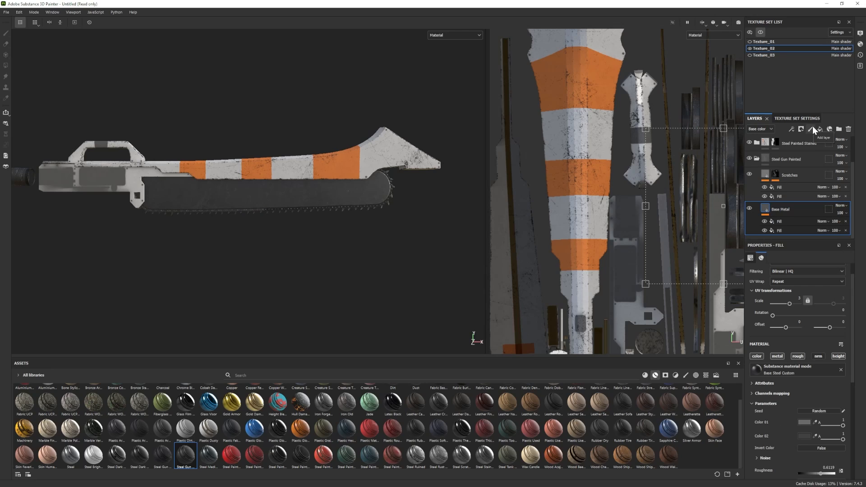
- Add a paint layer directly above Base Metal and name it Dragon
click(812, 129)
double_click(781, 208)
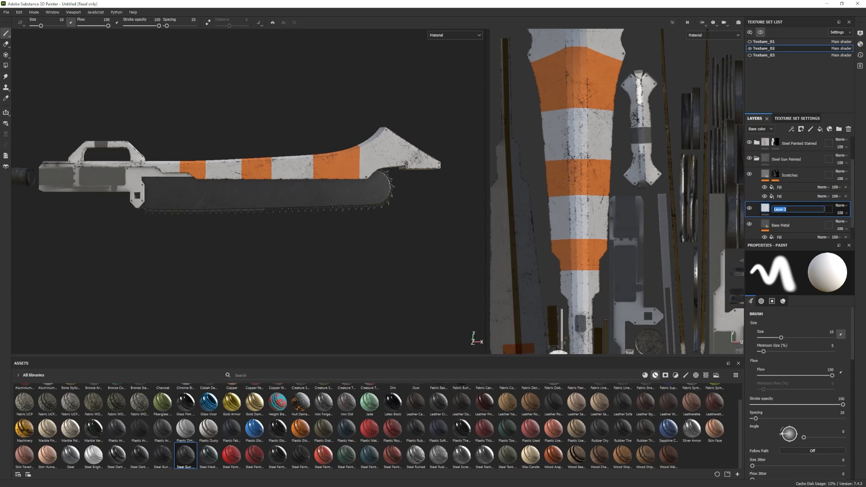
text(Dragon)
key(Return)
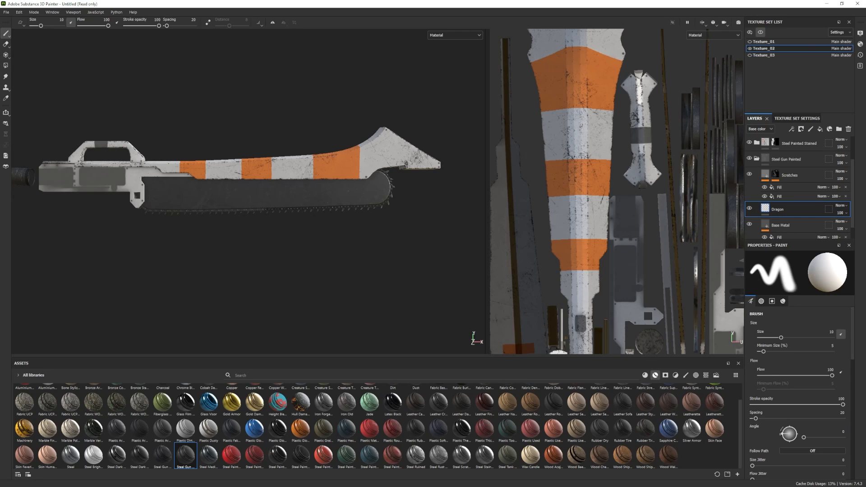
- Import the dragon PNG image as a texture resource
drag(515, 273, 331, 440)
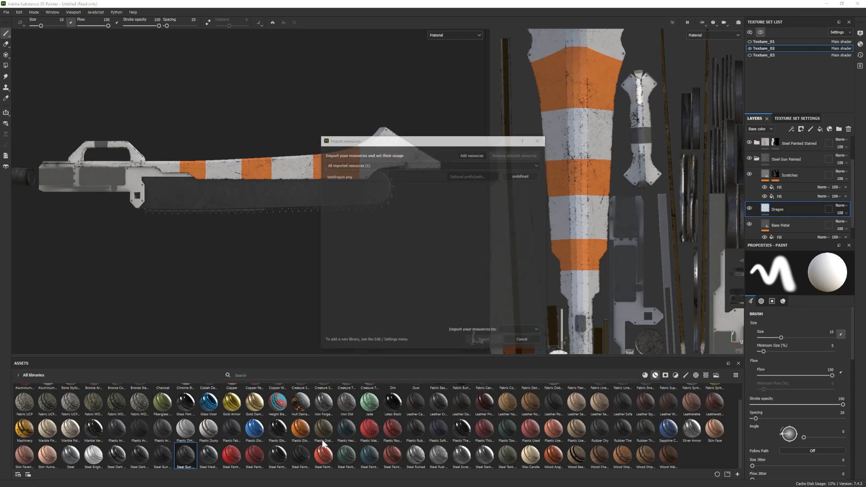
click(521, 175)
click(531, 205)
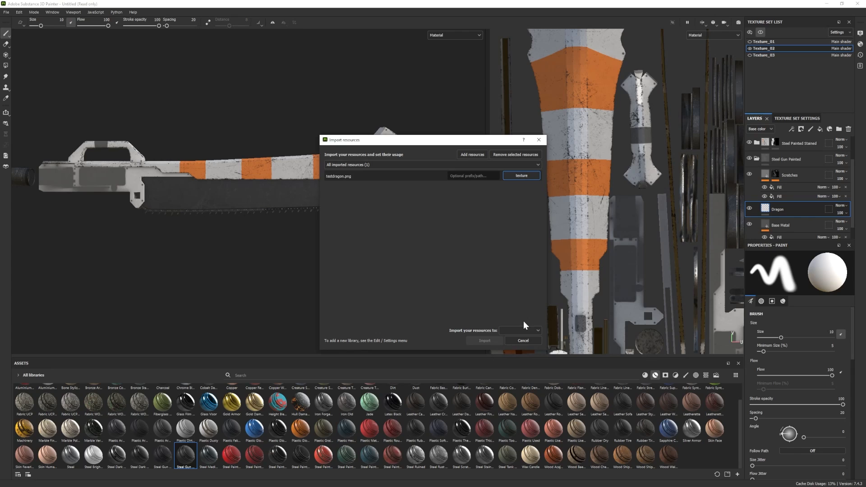
click(521, 331)
click(523, 337)
click(480, 339)
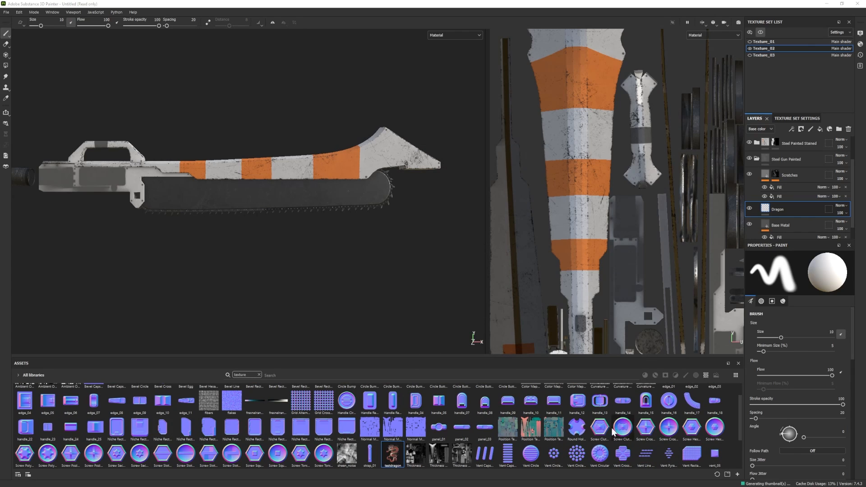
- Activate the Projection tool and assign the imported dragon texture to its base color
scroll(787, 354, down, 3)
click(5, 55)
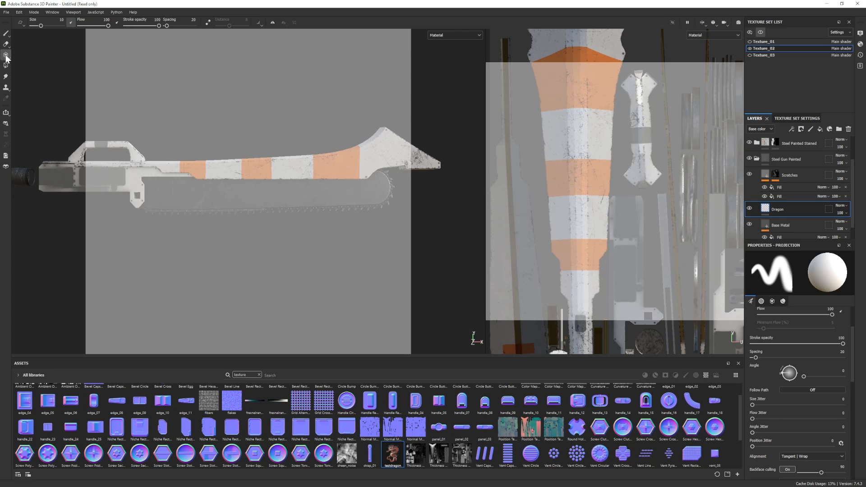
scroll(791, 402, down, 5)
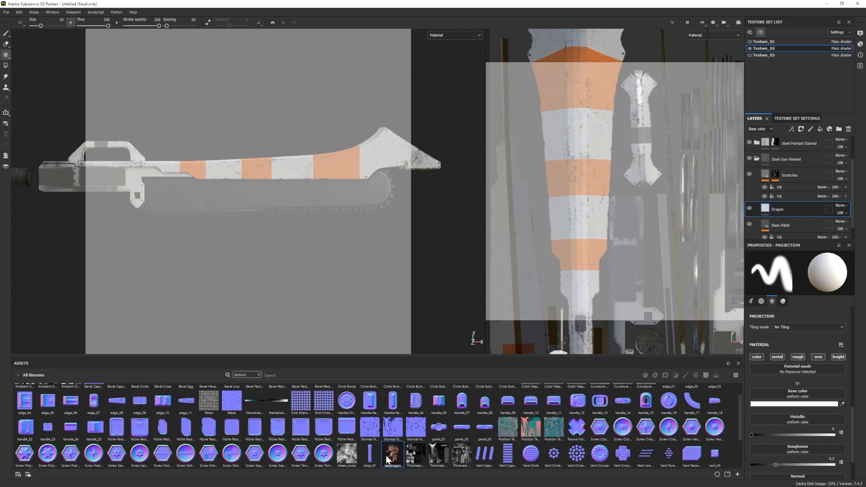
drag(392, 454, 802, 404)
- Rotate and reposition the UV view so the saw bar's islands lie horizontally under the dragon's head and upper body
alt+middle_drag(627, 179, 642, 164)
alt+middle_drag(262, 220, 246, 163)
alt+right_drag(589, 199, 591, 210)
alt+middle_drag(591, 209, 537, 190)
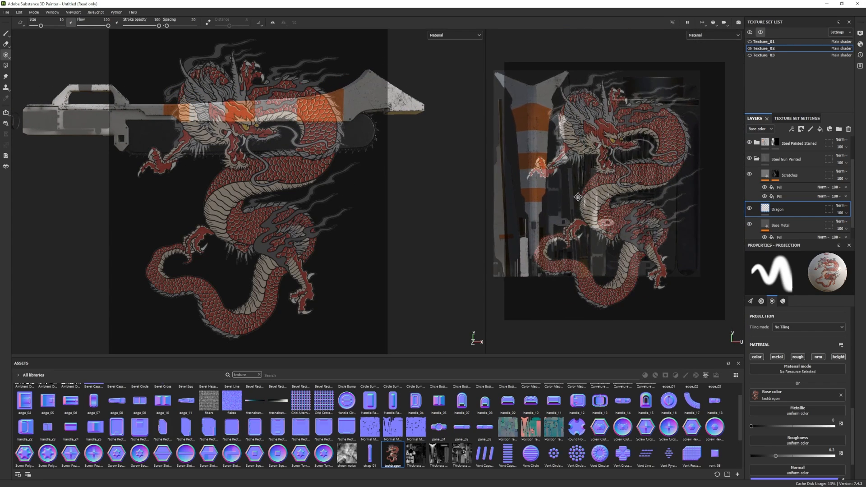
alt+drag(542, 192, 668, 240)
alt+middle_drag(671, 242, 663, 194)
alt+right_drag(664, 194, 658, 216)
alt+middle_drag(658, 217, 646, 149)
drag(638, 132, 590, 131)
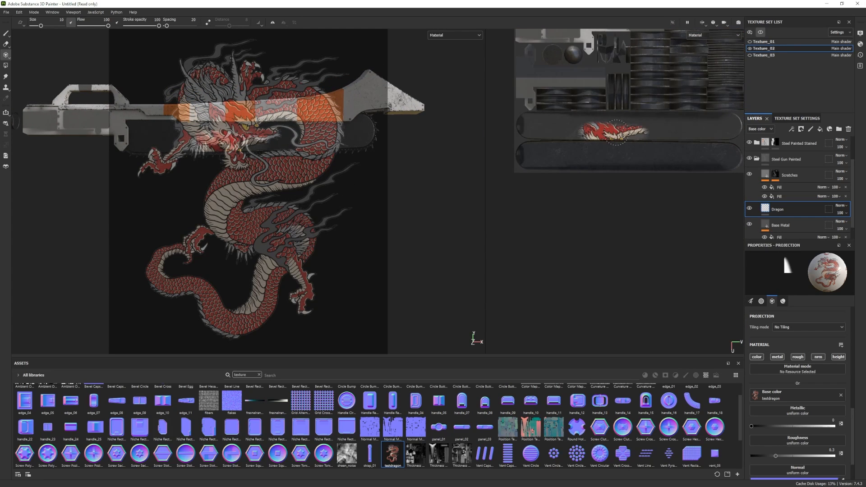
alt+drag(262, 190, 273, 191)
key(ctrl+z)
- Project the dragon artwork across both saw bar islands in the UV view, then return to the Paint tool and inspect the model
alt+middle_drag(627, 192, 608, 196)
alt+middle_drag(556, 137, 555, 143)
drag(510, 134, 551, 132)
mouse_move(692, 134)
mouse_down()
mouse_move(515, 148)
mouse_move(573, 162)
mouse_up()
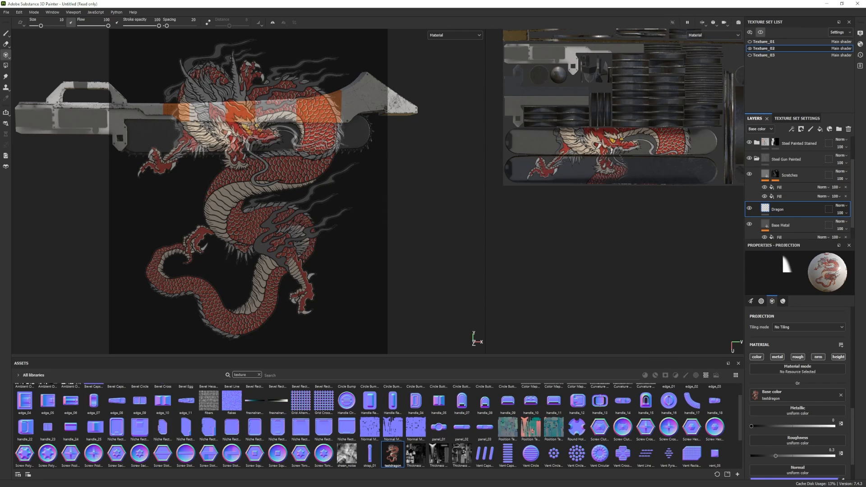
drag(709, 175, 704, 180)
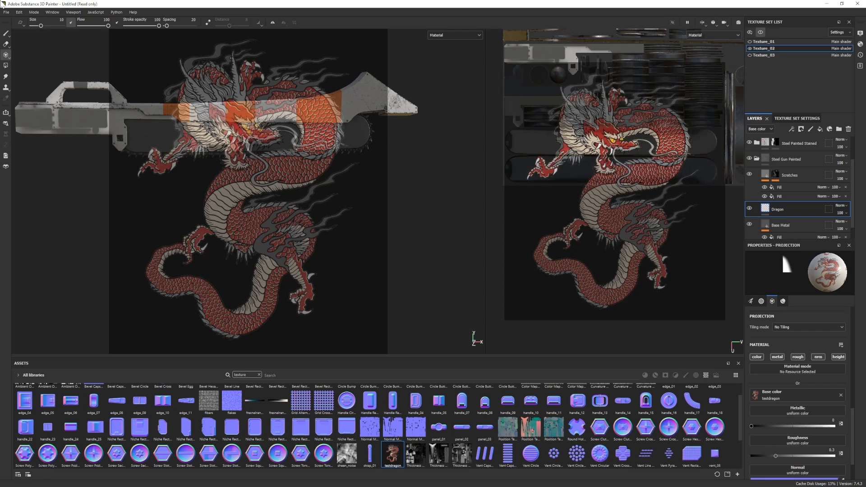
key(1)
mouse_move(216, 178)
alt+mouse_down()
mouse_move(563, 185)
mouse_move(225, 180)
alt+mouse_up()
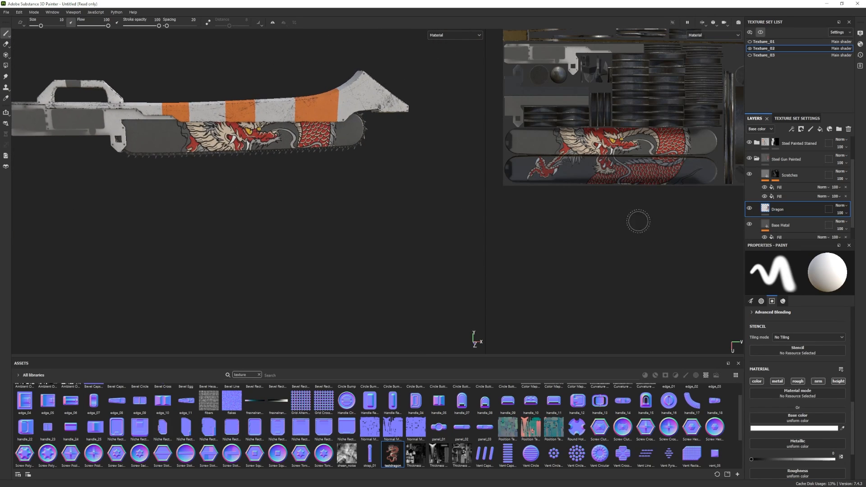
- Undo the dragon projection and project the artwork again across both saw bar islands, with the projection roughness at about 0.59
key(ctrl+z)
key(3)
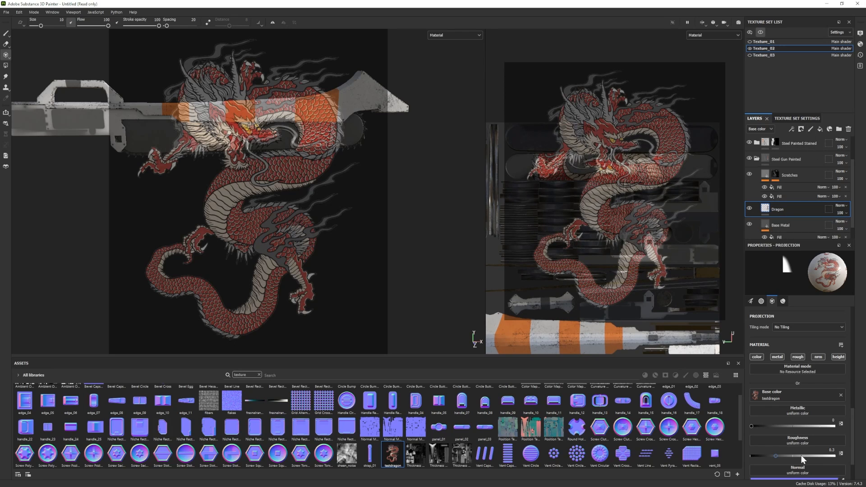
key(ctrl+z)
alt+middle_drag(520, 115, 523, 118)
mouse_move(523, 118)
mouse_down()
mouse_move(702, 133)
mouse_move(519, 155)
mouse_move(701, 153)
mouse_move(620, 210)
mouse_move(632, 220)
mouse_up()
mouse_move(632, 220)
alt+middle_down()
mouse_move(629, 123)
mouse_move(597, 136)
alt+middle_up()
mouse_move(519, 141)
mouse_down()
mouse_move(704, 141)
mouse_move(620, 154)
mouse_move(529, 155)
mouse_up()
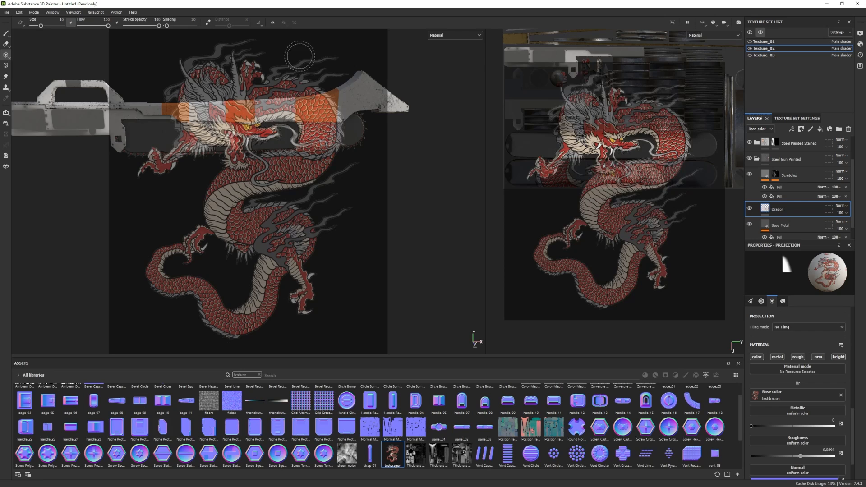
key(1)
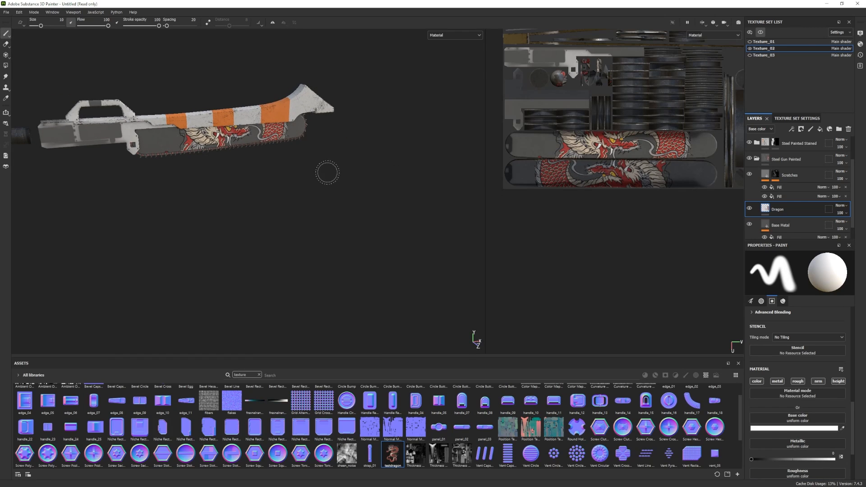
- Redo the upper saw bar island's projection with the dragon's head centred on it, then return to the Paint tool
key(3)
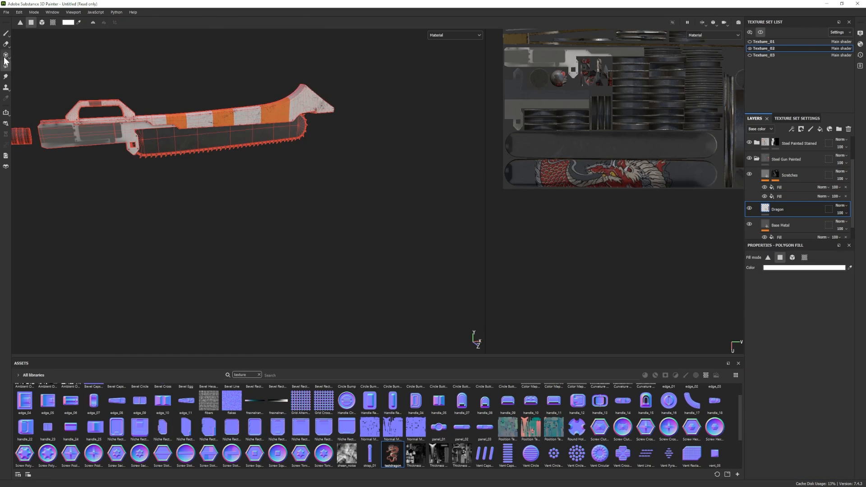
middle_drag(615, 178, 614, 173)
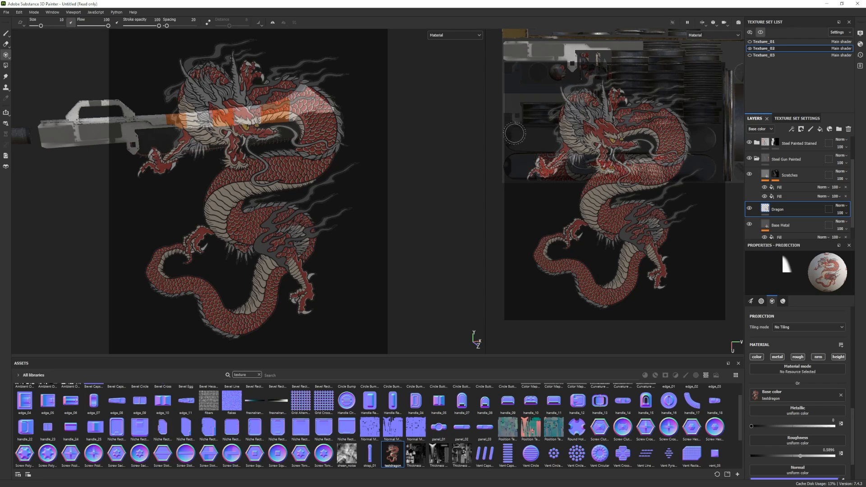
drag(515, 134, 707, 142)
drag(645, 145, 514, 143)
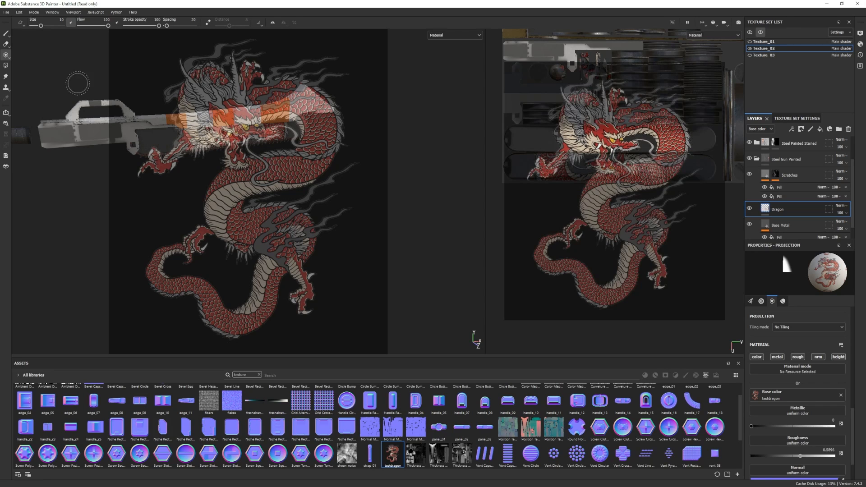
key(1)
- Set the Dragon layer's base color blending mode to Passthrough with 62 opacity and inspect the blade
click(842, 205)
click(833, 219)
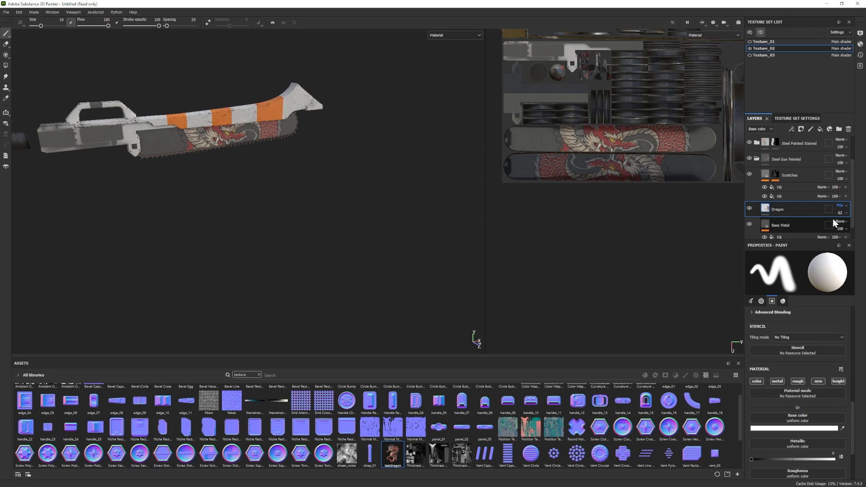
alt+right_drag(584, 134, 584, 192)
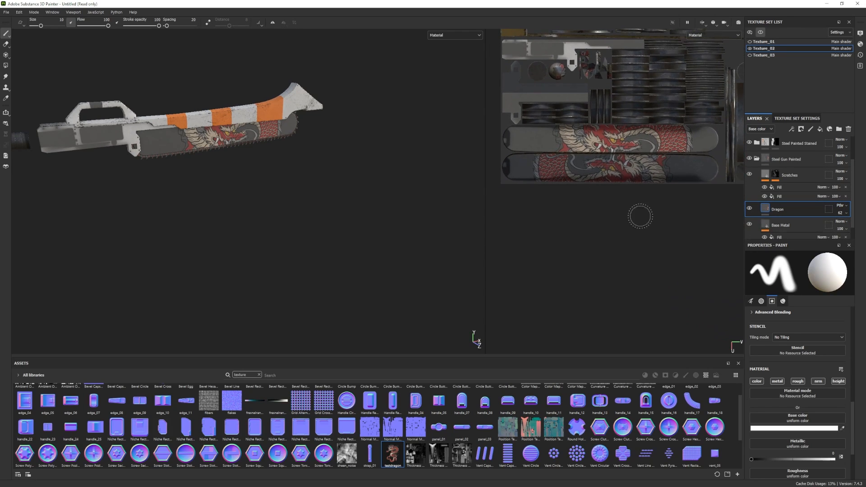
alt+middle_drag(226, 184, 266, 209)
scroll(305, 206, up, 3)
alt+drag(304, 205, 251, 209)
click(844, 206)
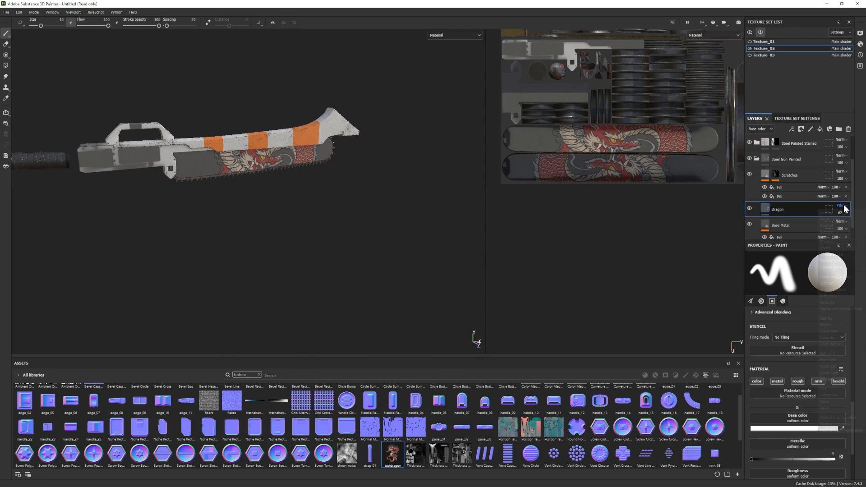
click(844, 205)
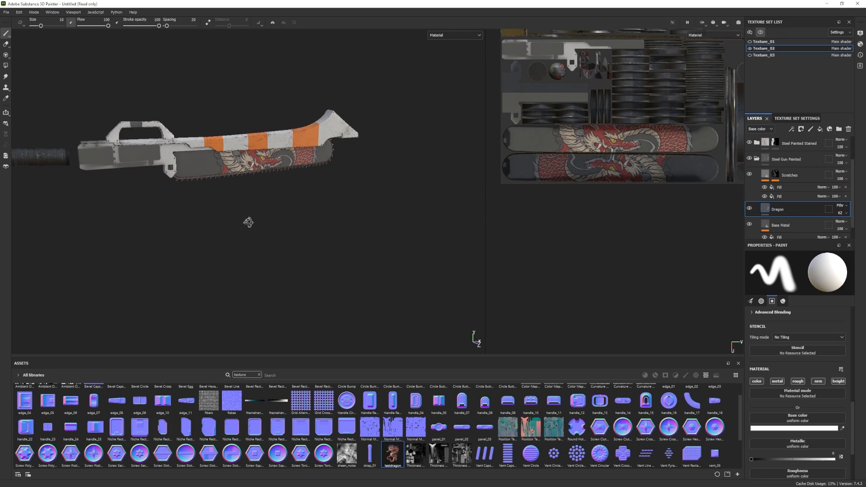
- Add a black mask to the Dragon layer and reveal only the saw bar with a mesh Polygon Fill
right_click(791, 210)
click(808, 12)
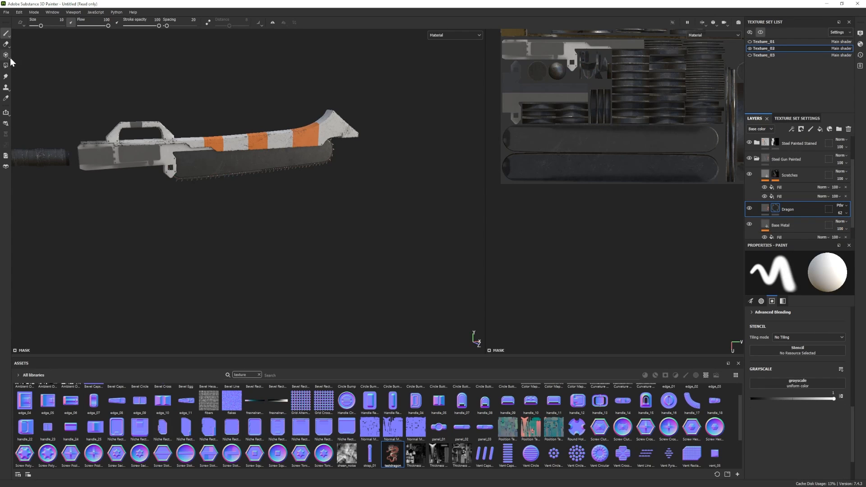
click(5, 65)
click(227, 162)
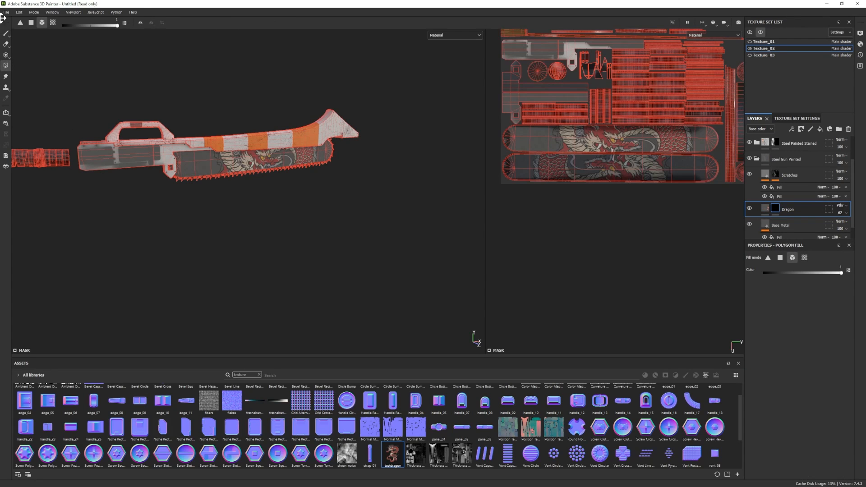
click(6, 33)
- Inspect the masked dragon on the blade and set the Dragon layer's opacity to 32
alt+drag(284, 222, 226, 213)
alt+right_drag(227, 213, 336, 254)
alt+drag(337, 255, 224, 195)
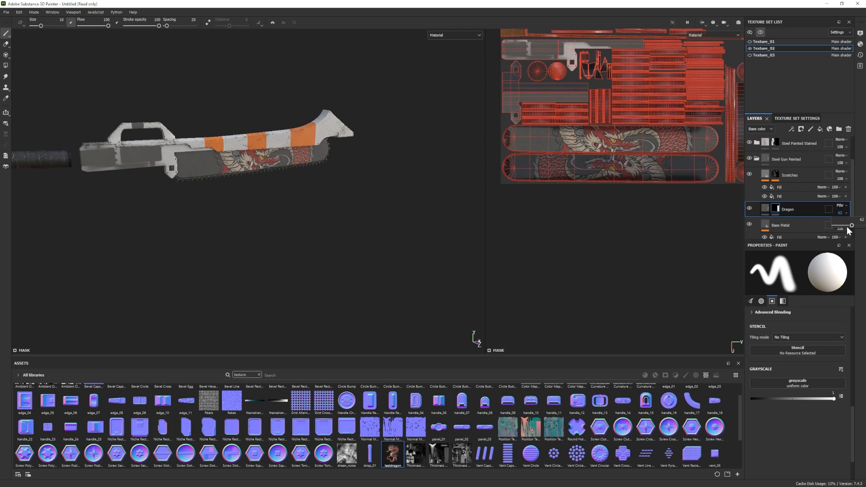
mouse_move(847, 231)
mouse_down()
mouse_move(829, 221)
mouse_move(847, 227)
mouse_up()
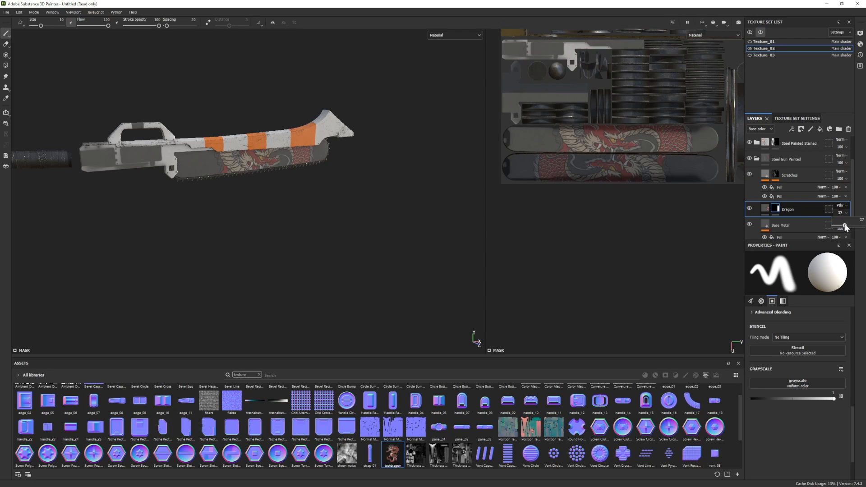
alt+drag(360, 216, 253, 198)
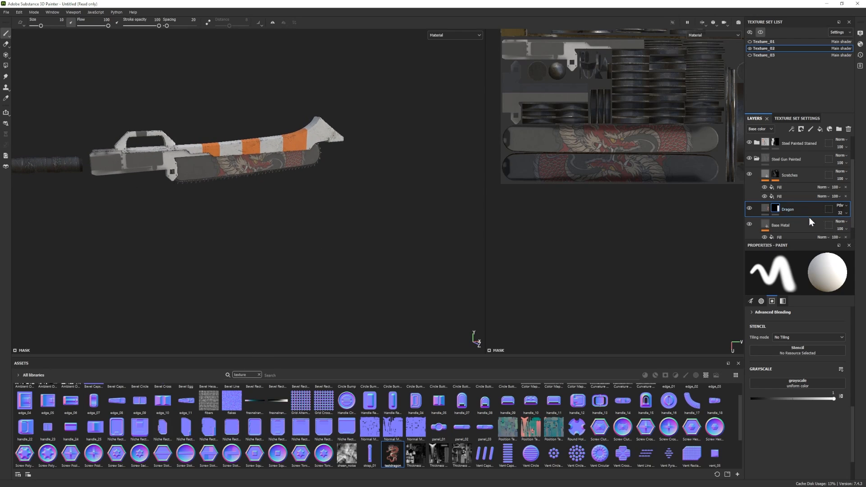
- Activate the Eraser on the Dragon layer's mask and choose the Dirt 3 brush
click(795, 179)
click(794, 207)
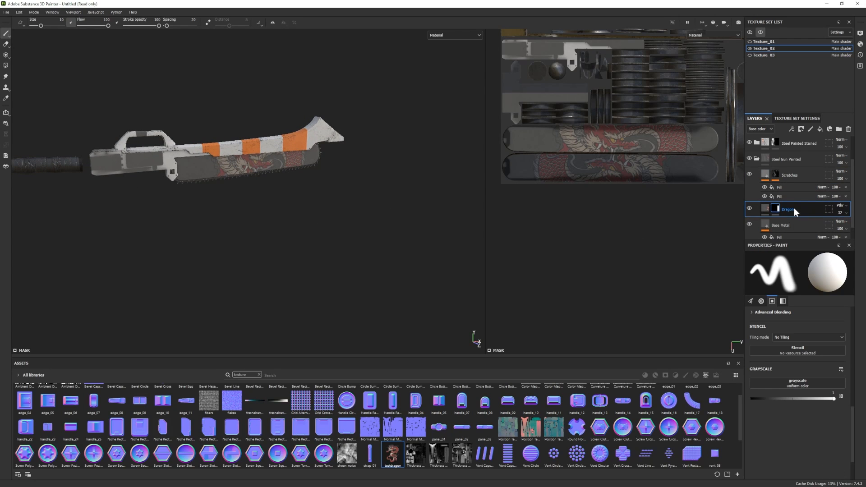
key(e)
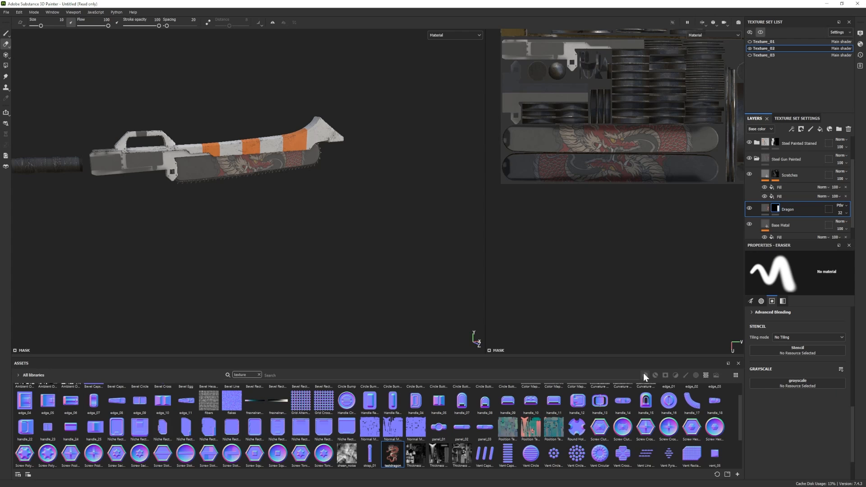
click(259, 375)
click(687, 375)
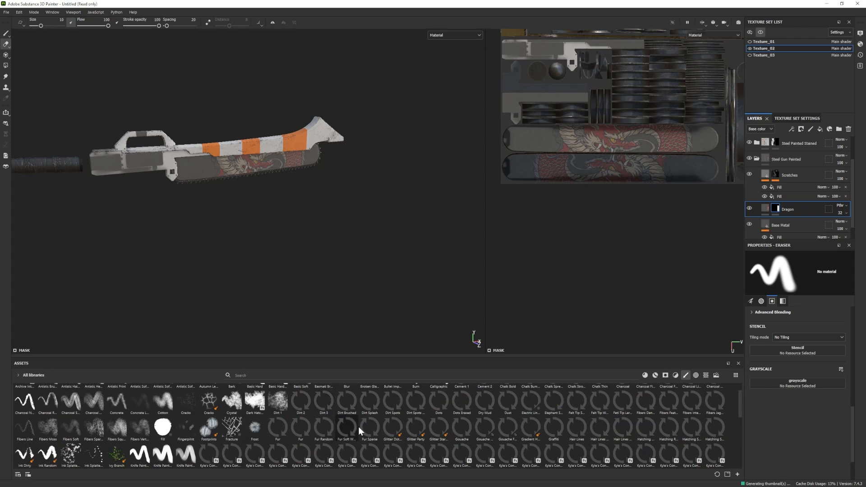
click(324, 402)
scroll(187, 150, up, 3)
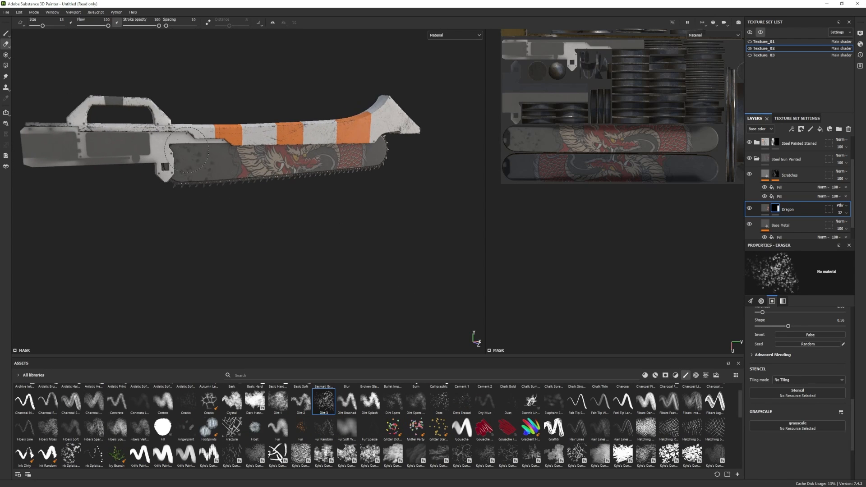
- Erase worn patches from the dragon along the saw bar using the Dirt Spots brush at about size 12.75
click(394, 400)
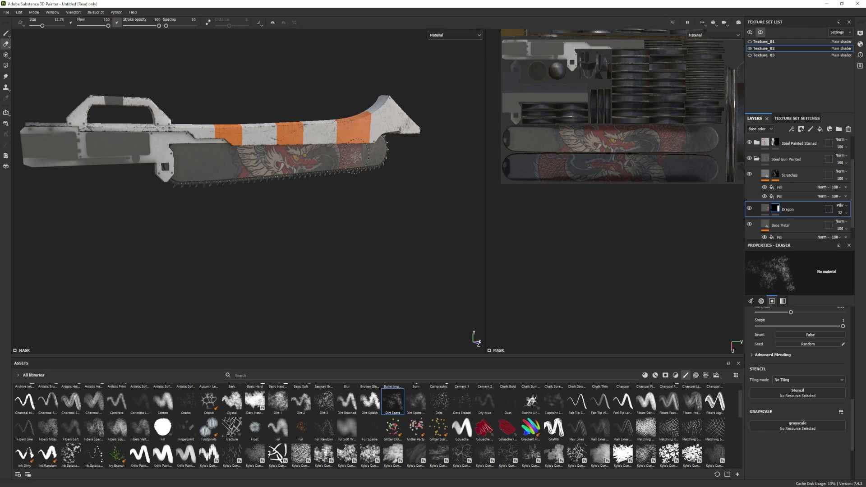
alt+drag(364, 159, 412, 184)
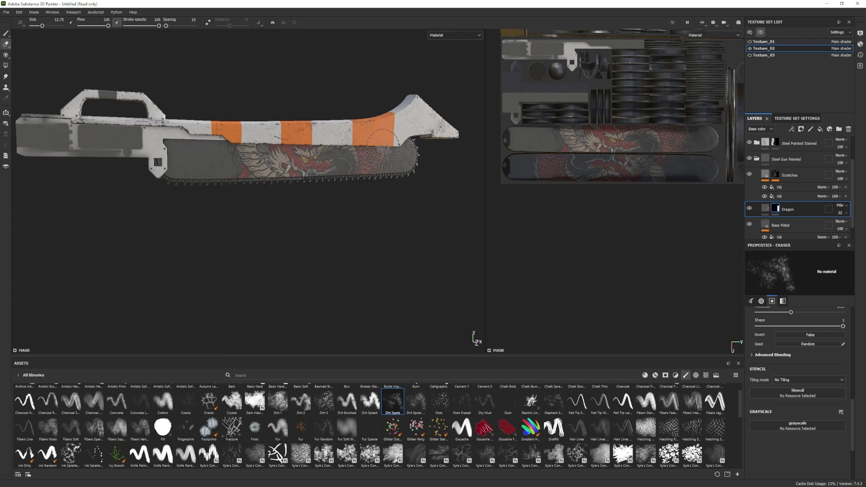
mouse_move(383, 148)
alt+mouse_down()
mouse_move(229, 166)
mouse_move(226, 181)
mouse_move(368, 197)
mouse_move(355, 162)
mouse_move(210, 180)
alt+mouse_up()
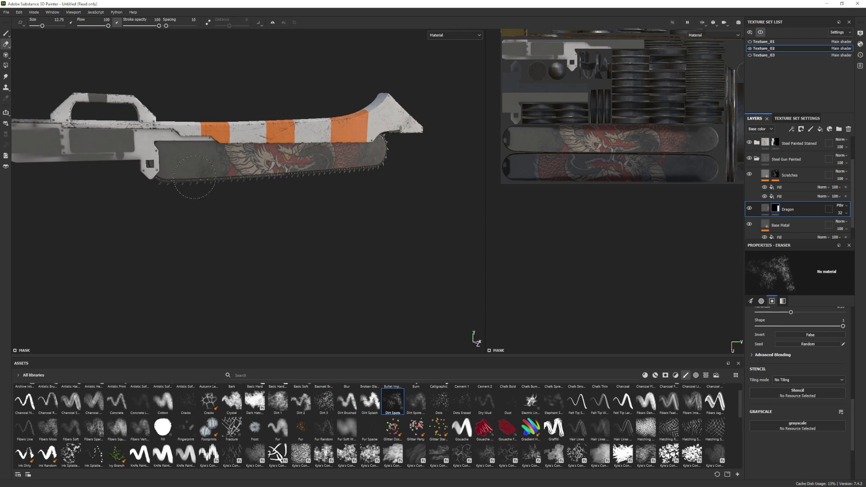
- Erase the Dragon mask near the saw bar's housing end with the Dirt 1 brush, reducing its size to about 12
click(278, 401)
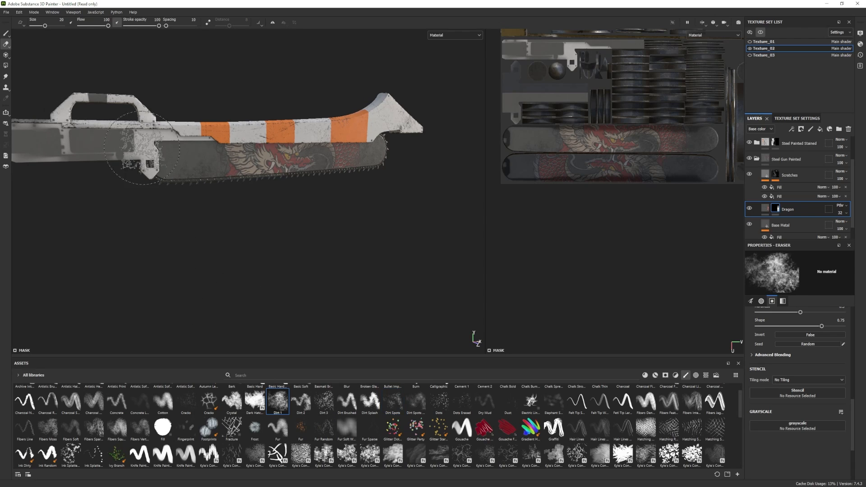
key(bracketleft)
key(bracketleft)
click(164, 156)
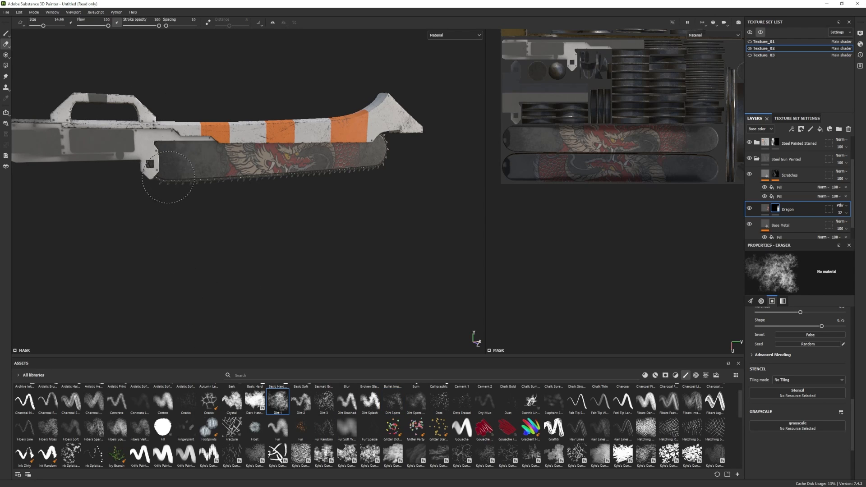
key(bracketleft)
key(bracketleft)
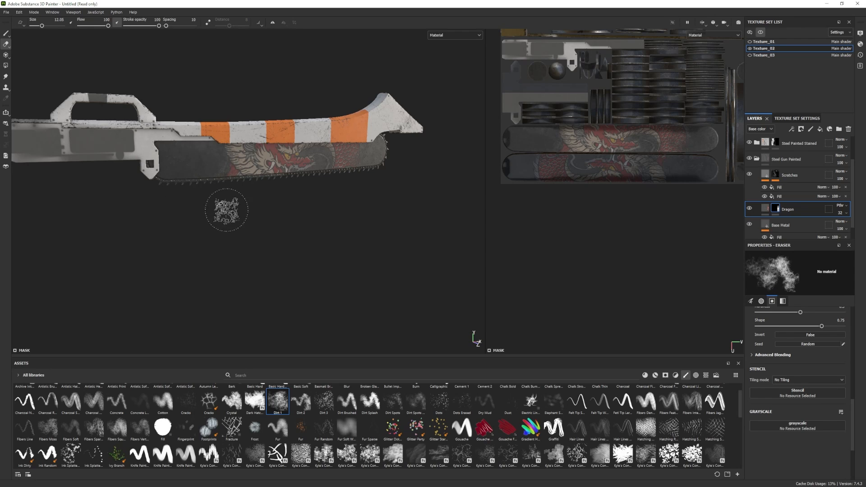
alt+drag(227, 210, 243, 194)
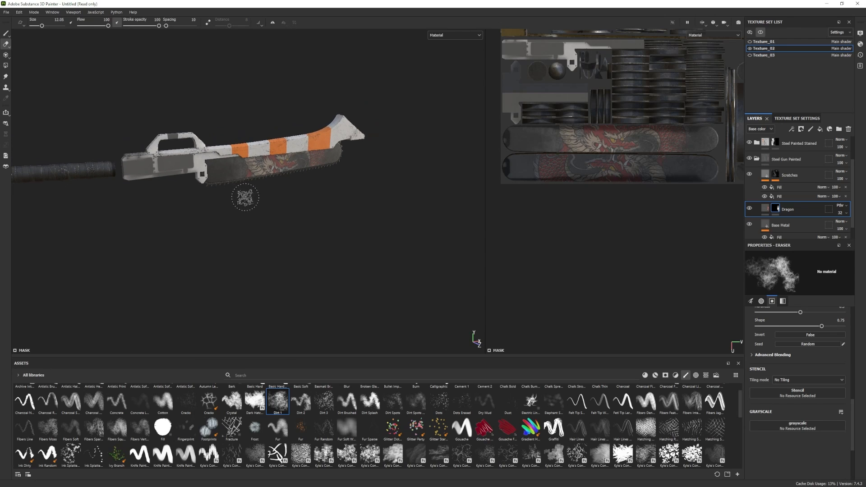
- Enlarge the Dirt 1 eraser to about size 25.7 and soften the dragon's edge near the housing end
alt+drag(245, 198, 230, 196)
alt+right_drag(230, 197, 317, 233)
key(bracketright)
key(bracketright)
key(bracketright)
key(bracketright)
key(bracketright)
key(bracketright)
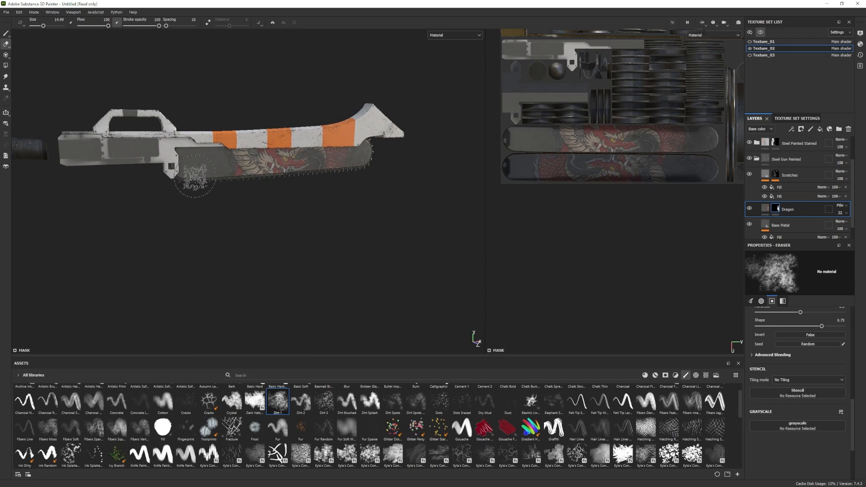
mouse_move(175, 165)
alt+mouse_down()
mouse_move(232, 212)
mouse_move(285, 176)
mouse_move(216, 242)
mouse_move(297, 251)
alt+mouse_up()
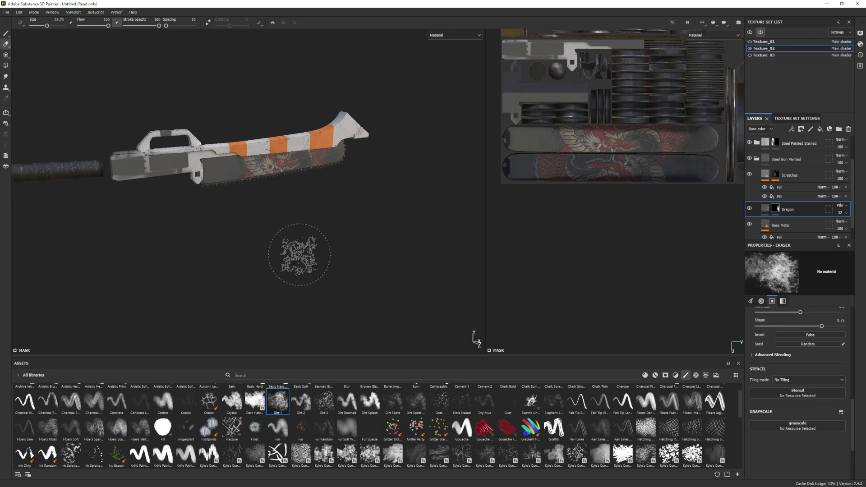
- Darken the Base Metal layer by setting its Color 02 to 181818
click(779, 232)
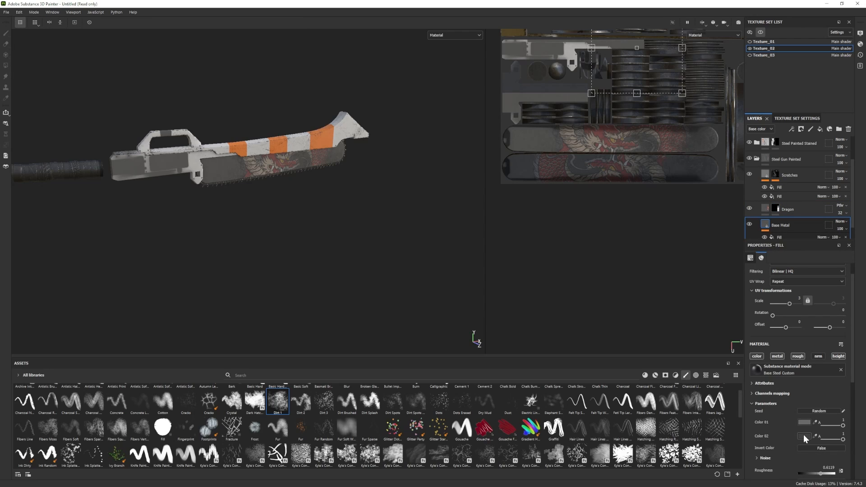
click(804, 436)
drag(714, 339, 712, 347)
mouse_move(203, 234)
alt+mouse_down()
mouse_move(184, 212)
mouse_move(195, 237)
alt+mouse_up()
alt+right_drag(195, 237, 280, 243)
alt+drag(280, 242, 273, 240)
alt+right_drag(272, 240, 230, 174)
alt+drag(231, 174, 274, 220)
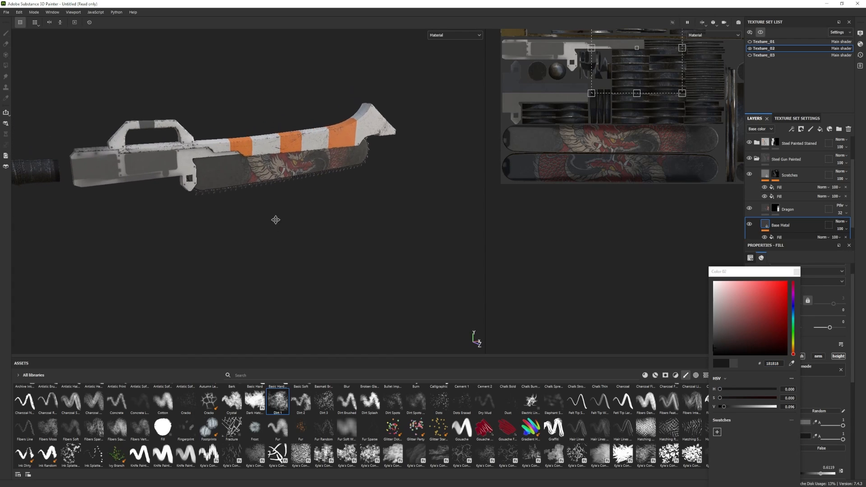
click(797, 272)
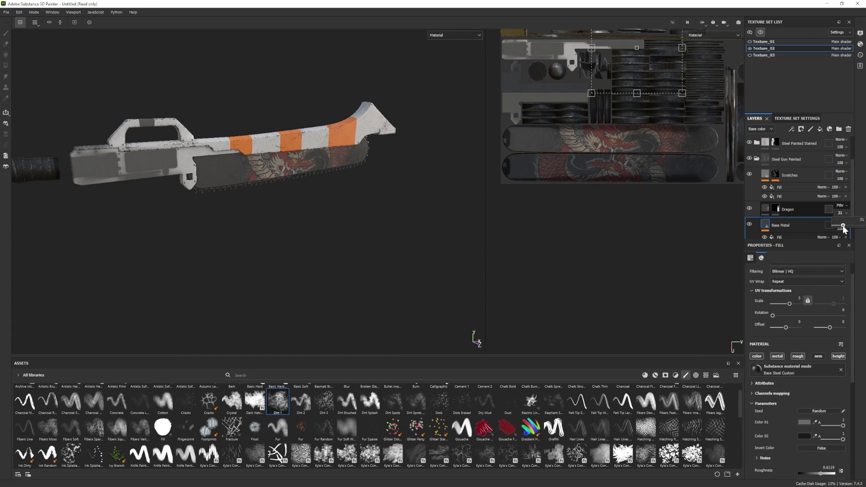
- Set the Dragon layer's opacity to 18 and select that layer
mouse_move(325, 231)
alt+mouse_down()
mouse_move(302, 220)
mouse_move(328, 234)
alt+mouse_up()
click(803, 209)
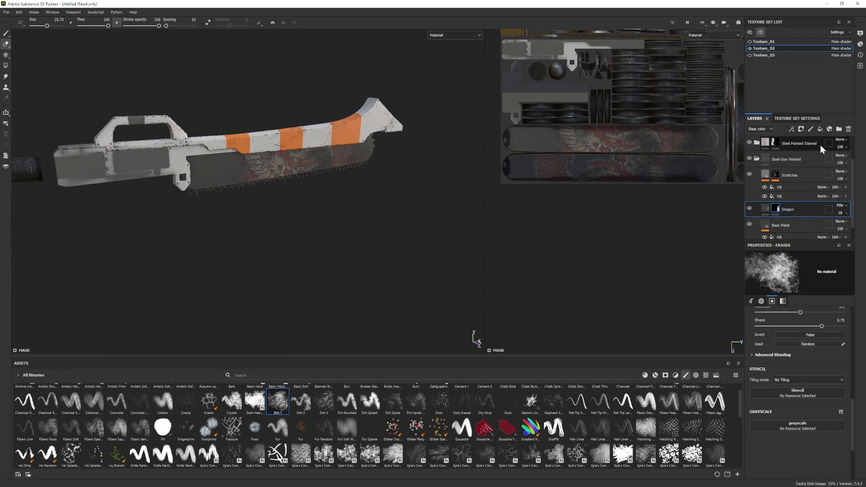
- Add a light grey fill layer above the Dragon layer and apply the Subtle Scratches smart mask to it
click(821, 130)
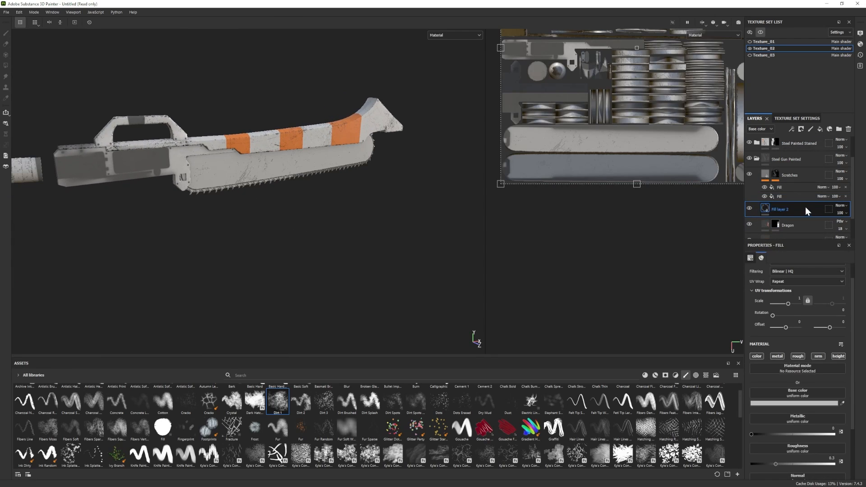
click(795, 404)
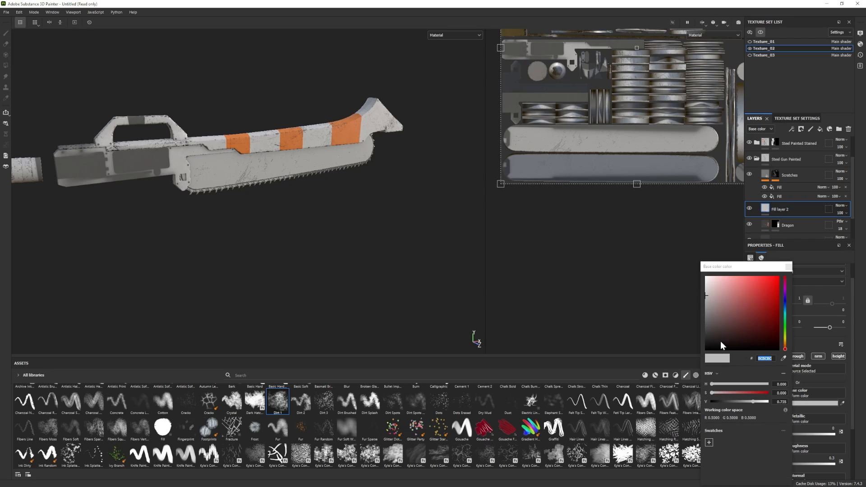
click(789, 269)
click(665, 375)
mouse_move(25, 449)
mouse_down()
mouse_move(296, 354)
mouse_move(791, 208)
mouse_up()
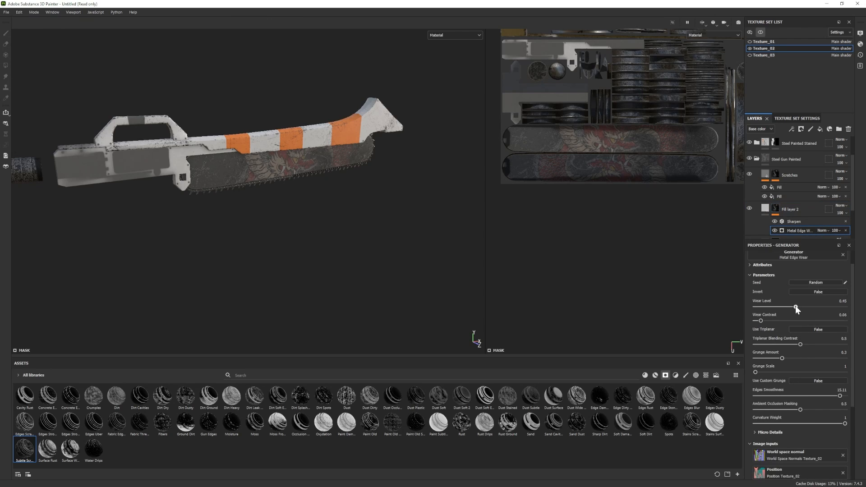
- Add a fill layer above Fill layer 2 and set its base colour to 181818
alt+drag(328, 259, 336, 222)
click(752, 210)
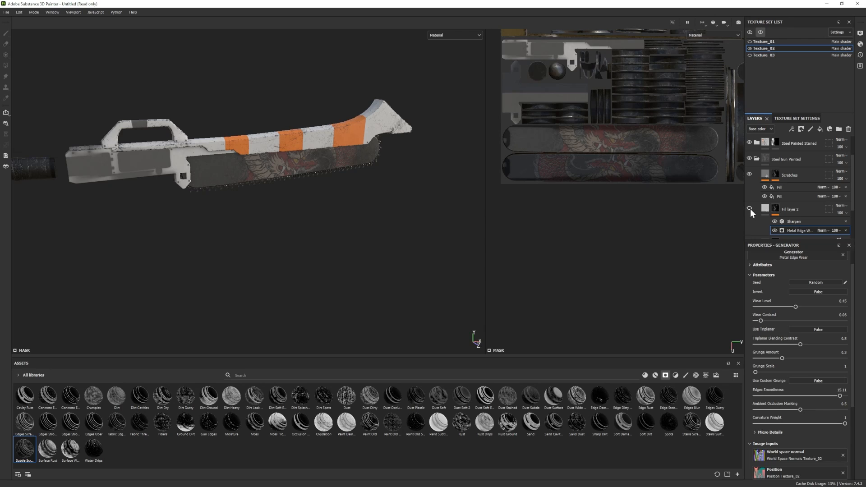
click(821, 129)
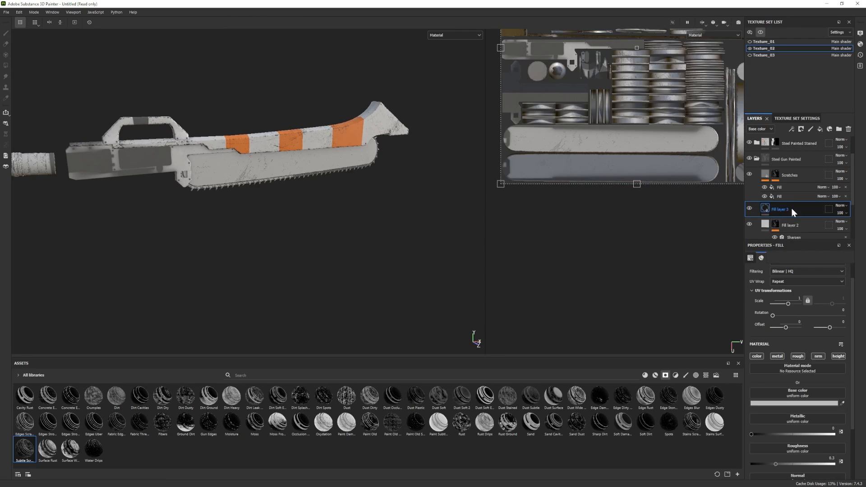
click(769, 403)
click(702, 349)
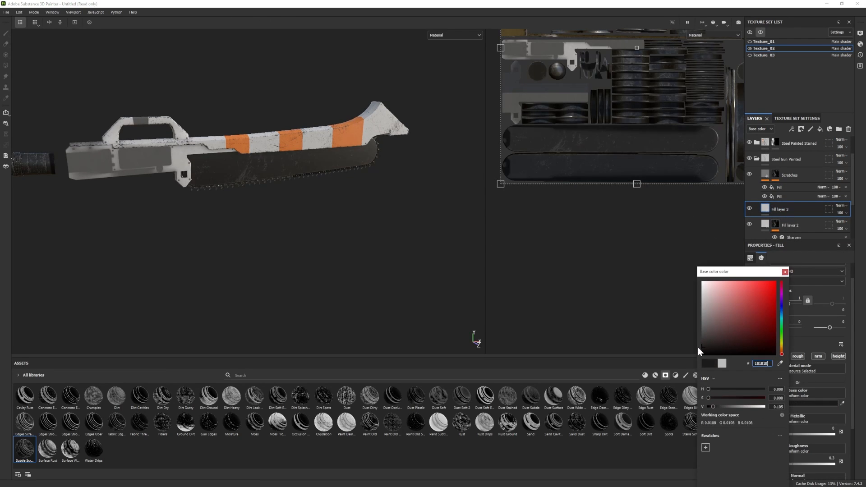
click(786, 273)
- Try the Dirt Spots smart mask on the dark fill layer, check its Mask Editor settings and remove both mask effects
drag(323, 398, 782, 211)
mouse_move(406, 205)
alt+mouse_down()
mouse_move(367, 198)
mouse_move(404, 201)
alt+mouse_up()
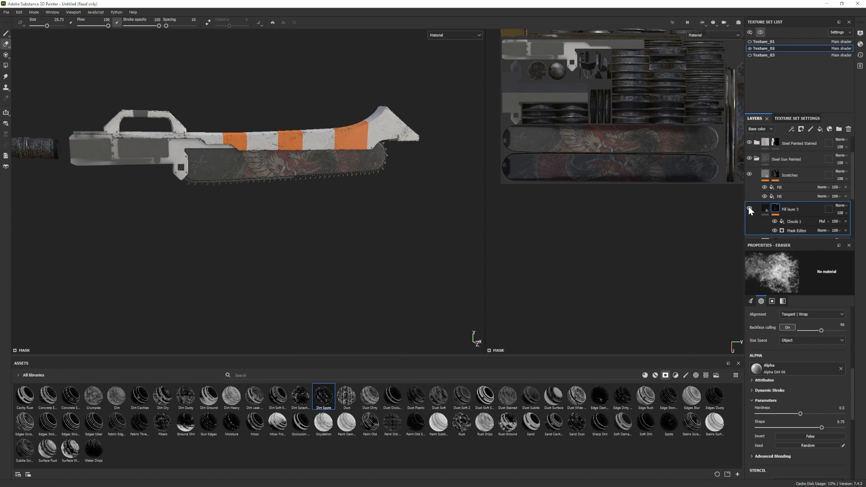
click(788, 231)
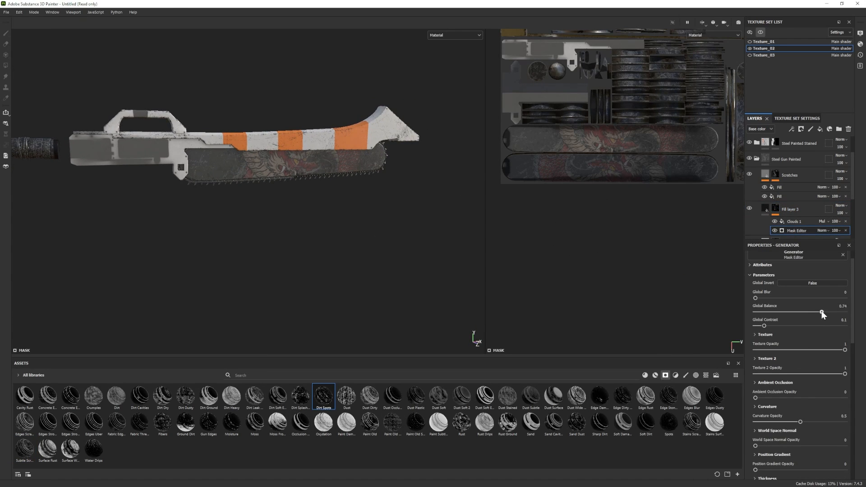
alt+drag(356, 205, 337, 213)
click(846, 231)
click(846, 221)
- Apply the Dirt Dry smart mask to Fill layer 3 and set its Global Balance to 0.57
drag(162, 397, 801, 208)
click(796, 221)
drag(834, 311, 806, 311)
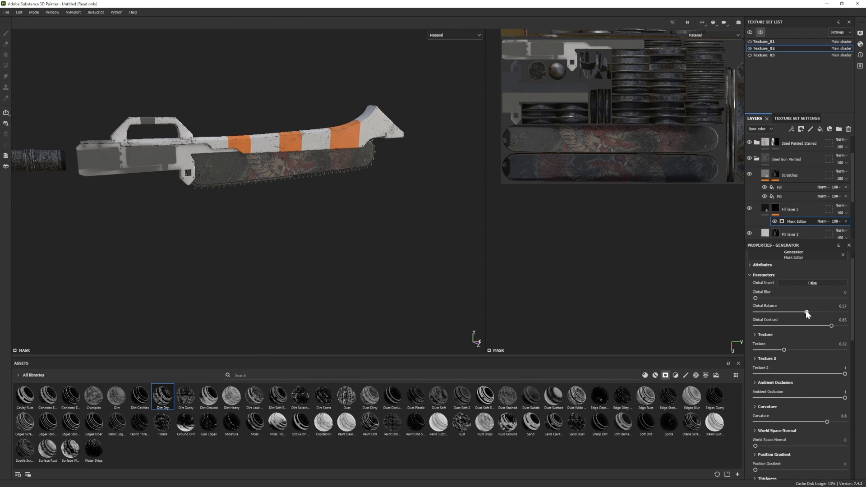
- Set Fill layer 3's base colour to the dark grey 313131
click(766, 209)
click(792, 402)
drag(702, 336, 697, 335)
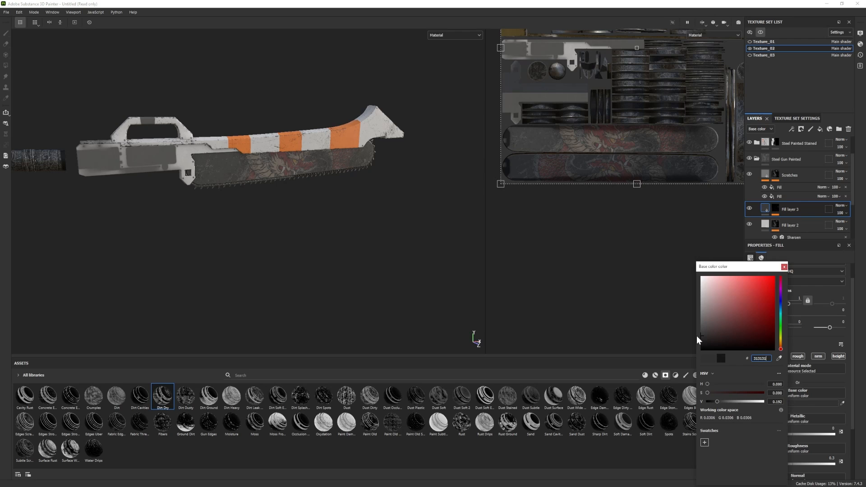
click(785, 268)
mouse_move(264, 199)
alt+mouse_down()
mouse_move(208, 205)
mouse_move(275, 202)
alt+mouse_up()
- Add a black mask to the Steel Gun Painted folder and reveal the blade in it with Polygon Fill
click(757, 159)
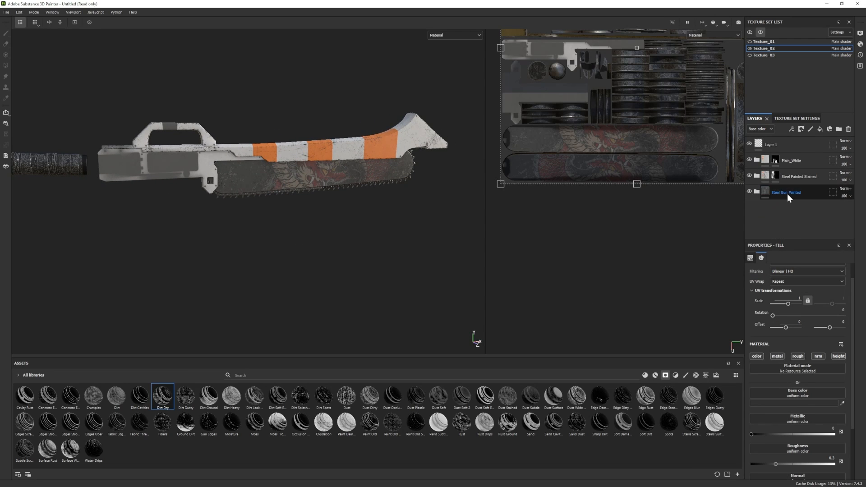
right_click(789, 196)
click(797, 201)
click(6, 66)
click(253, 178)
click(6, 33)
mouse_move(118, 215)
alt+mouse_down()
mouse_move(289, 221)
mouse_move(161, 210)
alt+mouse_up()
alt+right_drag(161, 209, 317, 229)
mouse_move(318, 228)
alt+mouse_down()
mouse_move(230, 205)
mouse_move(325, 203)
alt+mouse_up()
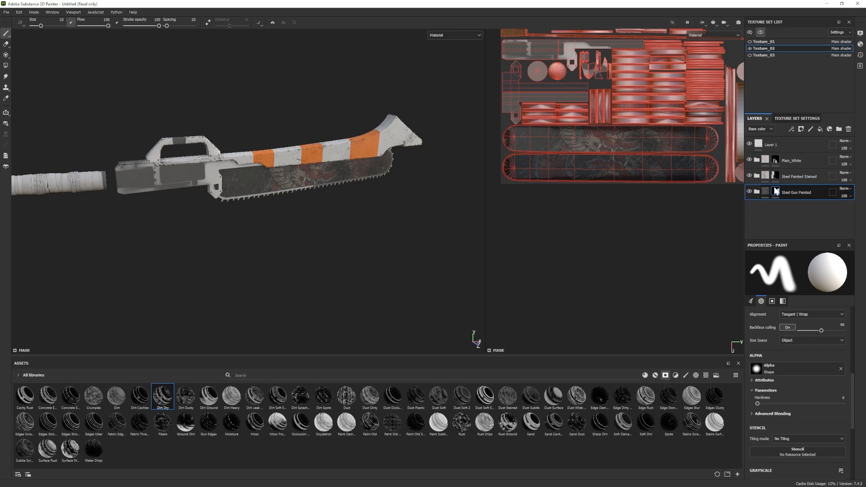
- Expand the Steel Gun Painted folder and switch to the eraser on the Dragon layer's mask
click(757, 192)
scroll(806, 206, down, 3)
scroll(808, 207, down, 1)
click(803, 211)
key(e)
- Try the Fur Random and Fibers Line brushes as the eraser for the dragon graphic
click(686, 375)
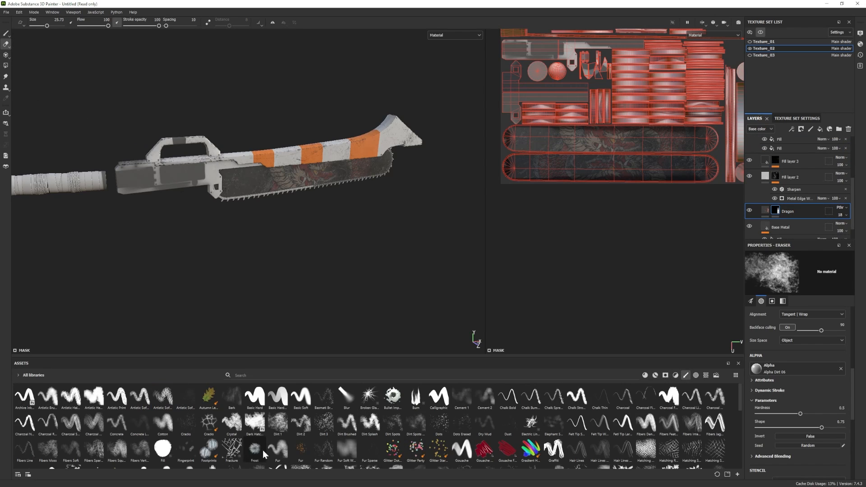
click(323, 449)
scroll(287, 178, up, 3)
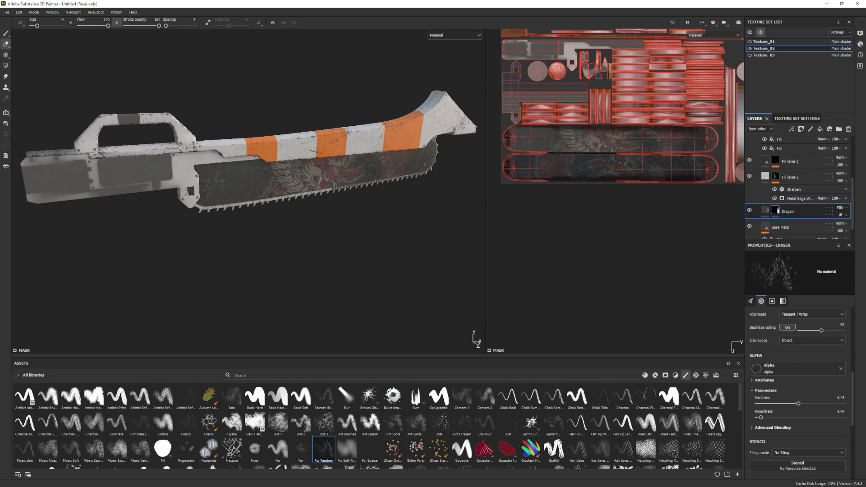
click(24, 448)
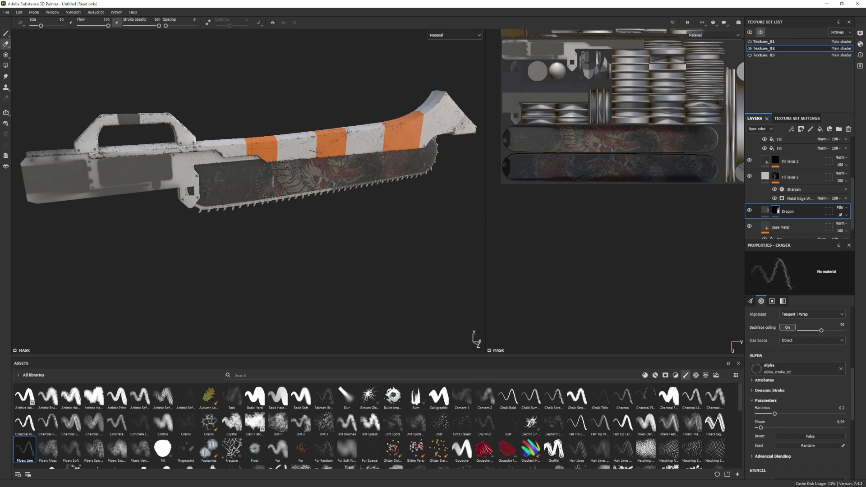
alt+drag(204, 263, 212, 263)
scroll(212, 263, down, 1)
click(117, 449)
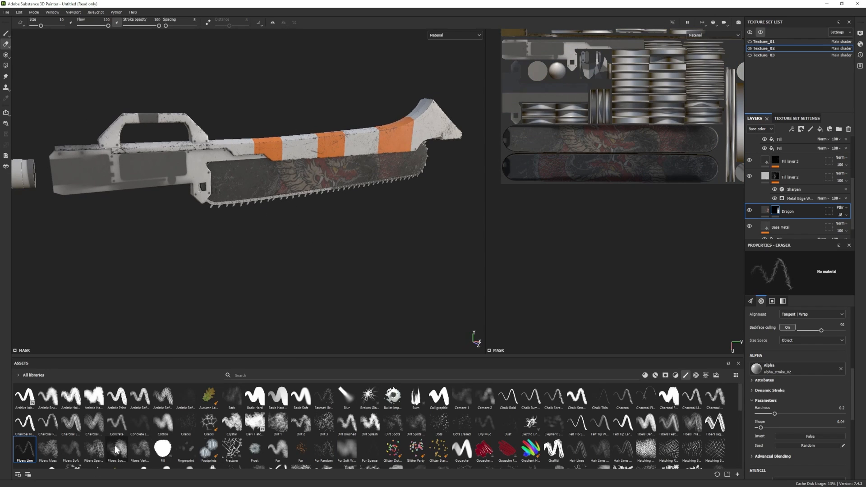
- Try several of Kyle's textured brushes as the eraser and shrink the chosen one to about size 6.6
scroll(116, 438, down, 3)
click(70, 443)
click(416, 443)
click(555, 443)
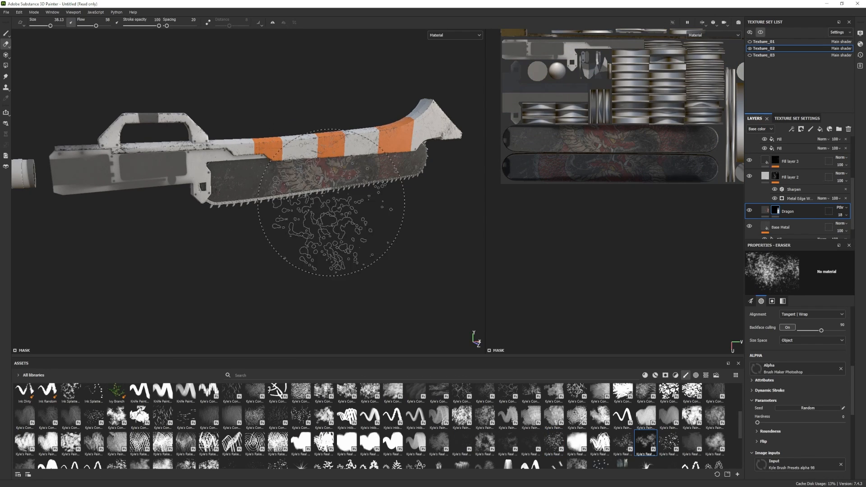
click(646, 392)
ctrl+right_drag(293, 173, 281, 175)
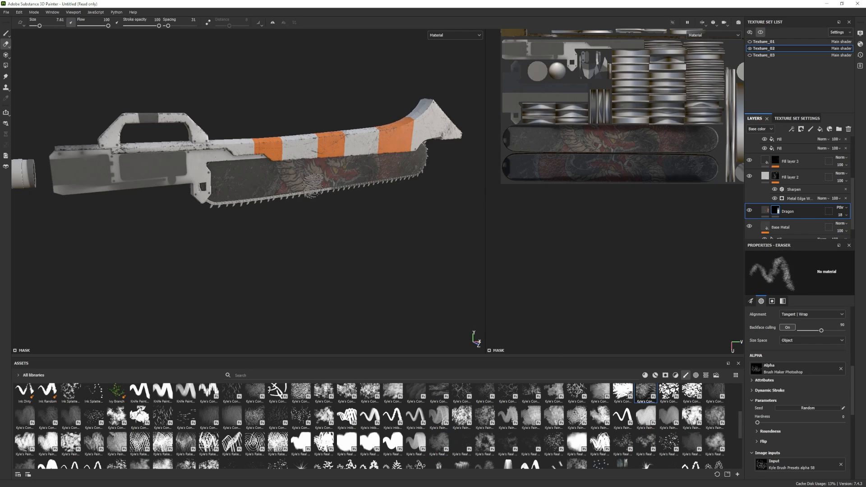
alt+drag(317, 179, 276, 160)
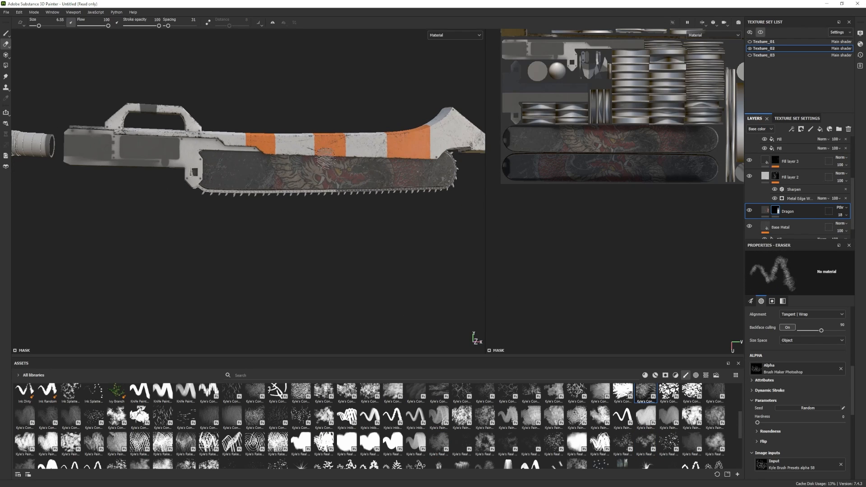
- Wear away the dragon's mane toward the housing end with the Dirt 2 eraser, reduced to about size 12.1
scroll(596, 136, up, 5)
scroll(391, 419, up, 4)
click(324, 421)
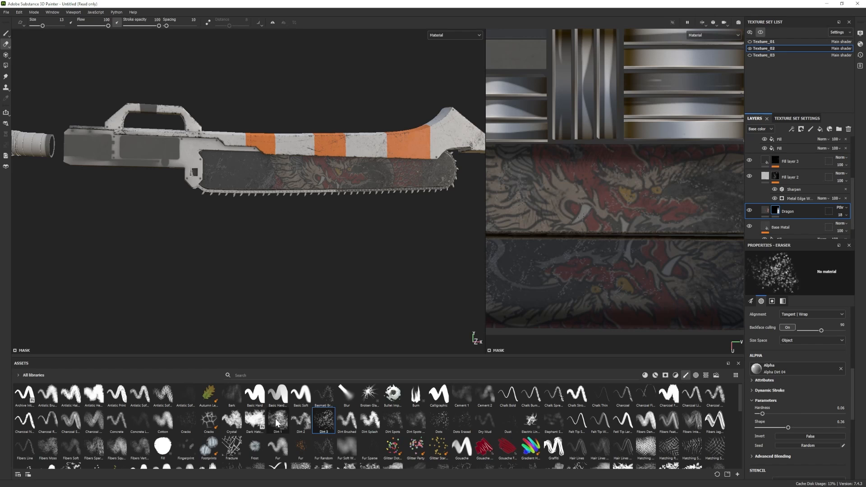
click(301, 420)
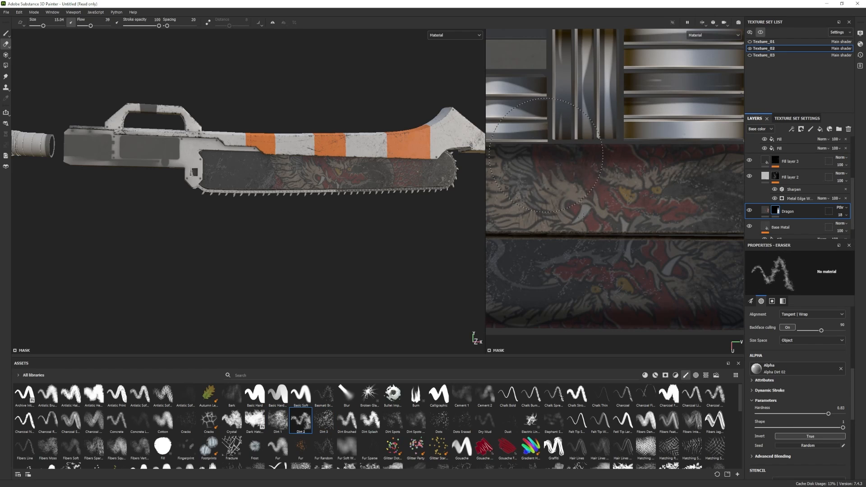
middle_drag(522, 214, 596, 197)
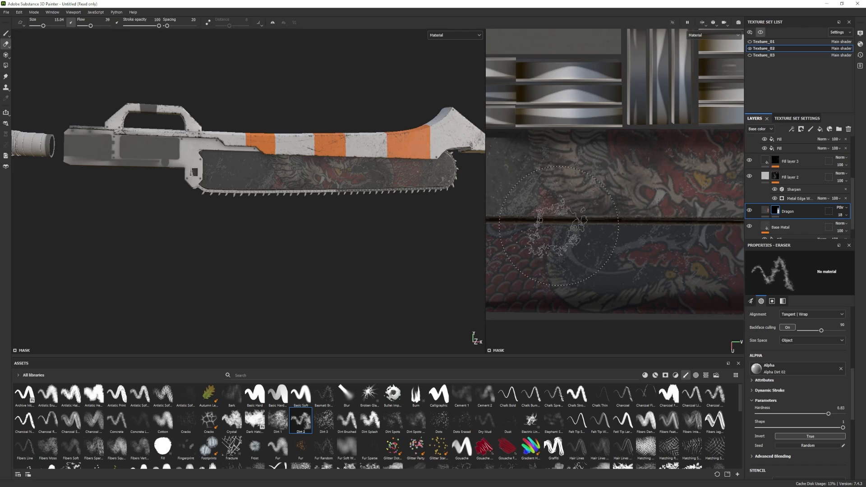
alt+drag(427, 203, 251, 189)
alt+right_drag(251, 189, 231, 173)
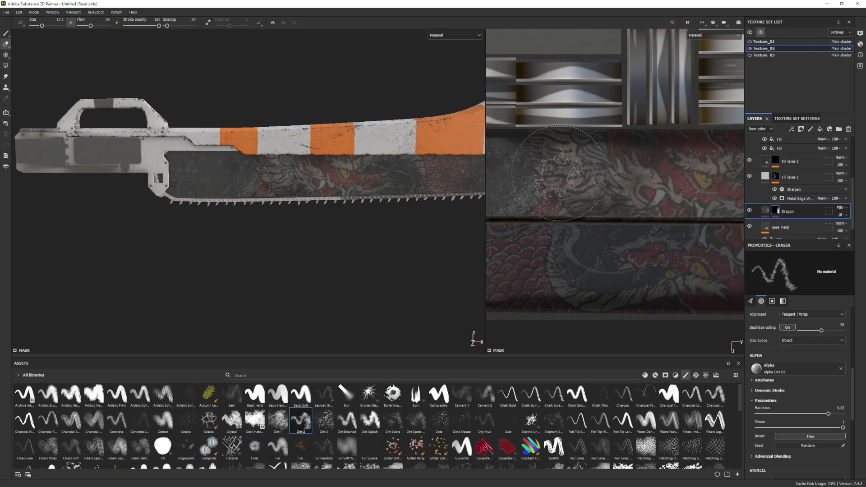
scroll(596, 225, down, 2)
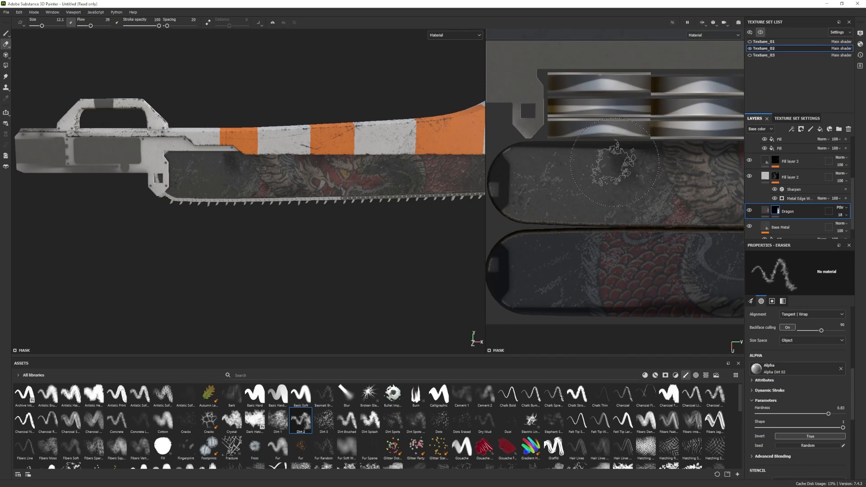
- Erase along the dragon's faded edge near the housing end with the Basic Soft brush and reduce the brush size
click(301, 395)
mouse_move(526, 203)
mouse_down()
mouse_move(626, 186)
mouse_move(609, 200)
mouse_up()
key(bracketleft)
key(bracketleft)
alt+right_drag(288, 222, 313, 266)
alt+drag(312, 267, 320, 222)
alt+right_drag(321, 222, 300, 232)
alt+right_drag(226, 231, 193, 236)
mouse_move(193, 236)
alt+mouse_down()
mouse_move(128, 217)
mouse_move(232, 262)
alt+mouse_up()
alt+right_drag(232, 262, 314, 236)
scroll(795, 211, down, 1)
- Set the Base Metal layer's Color 01 to 616161
click(795, 210)
click(804, 422)
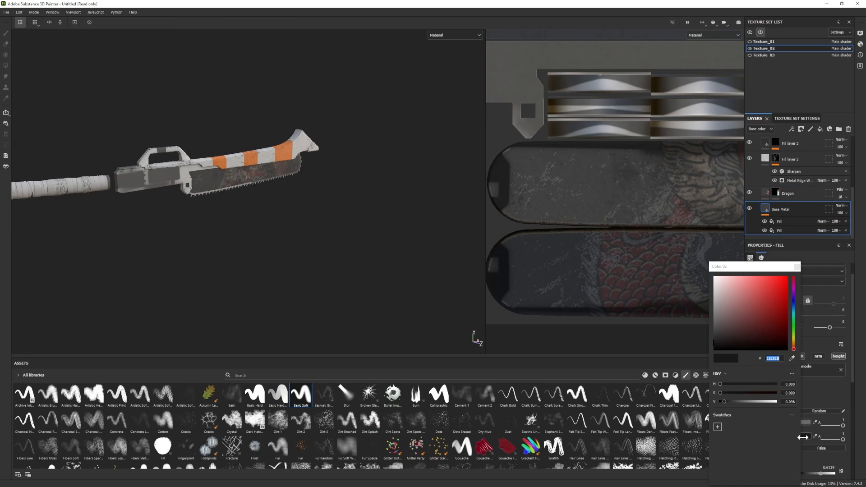
drag(727, 317, 711, 322)
alt+drag(198, 205, 251, 221)
alt+right_drag(250, 221, 294, 247)
alt+drag(294, 248, 266, 240)
scroll(795, 163, up, 1)
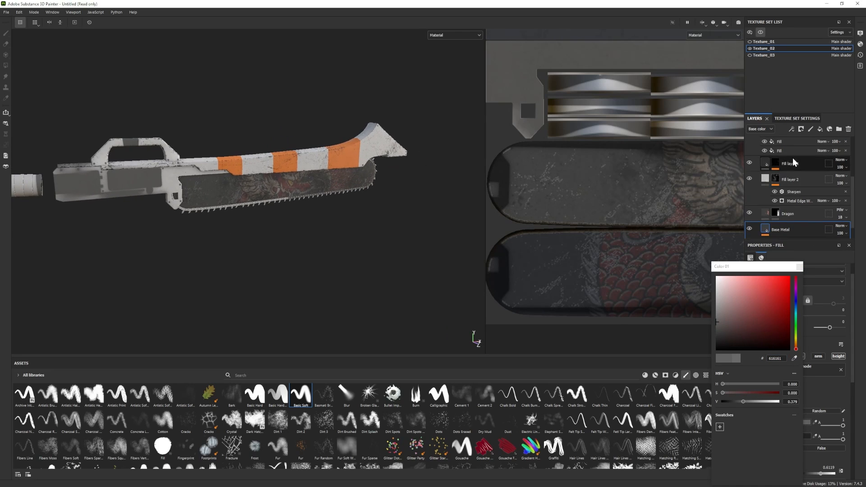
- Add a fill layer above Fill layer 3 with the Dirt Dusty smart mask, setting Global Balance 0.42, Texture 0.6 and Texture 2 0.88
click(795, 162)
click(820, 129)
click(665, 376)
drag(788, 156, 793, 164)
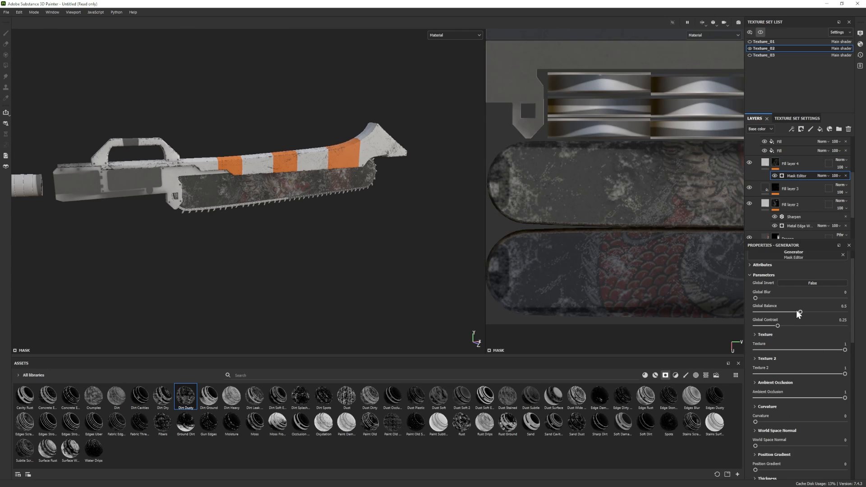
drag(799, 313, 793, 312)
drag(845, 374, 810, 350)
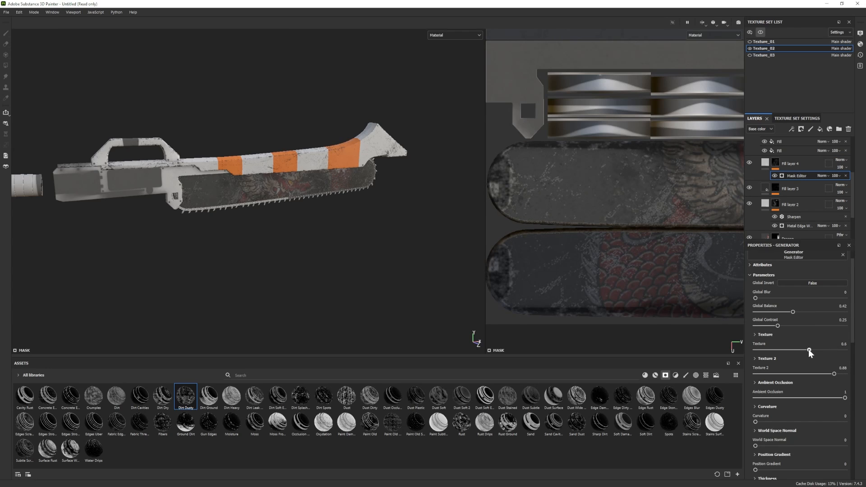
- Set Fill layer 4's base colour to the mid grey 8C8C8C
click(794, 163)
click(806, 402)
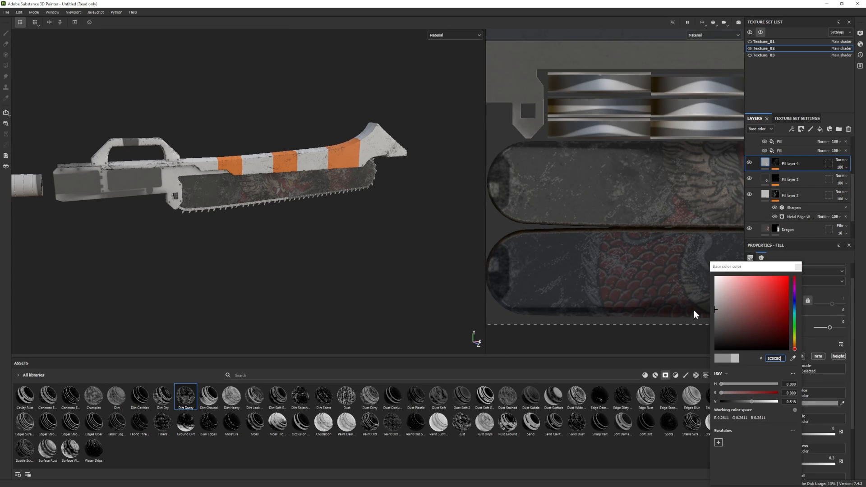
alt+drag(384, 253, 340, 289)
alt+right_drag(340, 289, 251, 242)
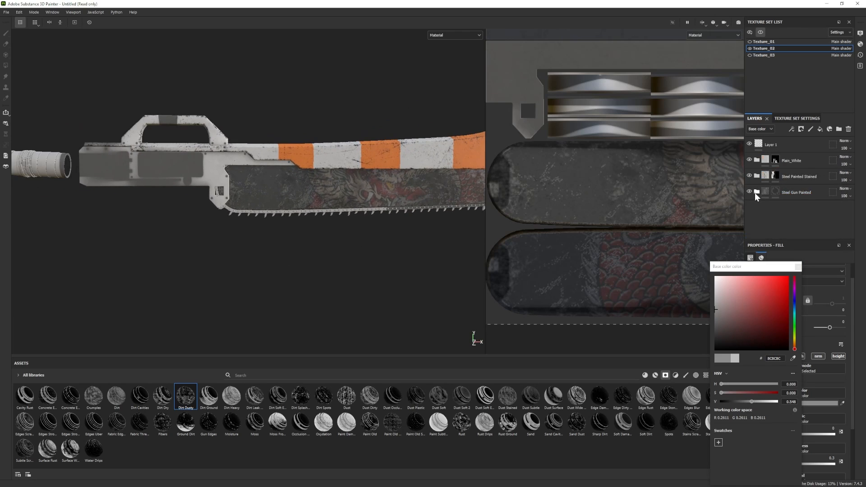
- Check what the Steel Gun Painted folder covers by toggling its visibility, and rename the folder Blade
click(750, 191)
click(750, 192)
double_click(799, 192)
text(Bla)
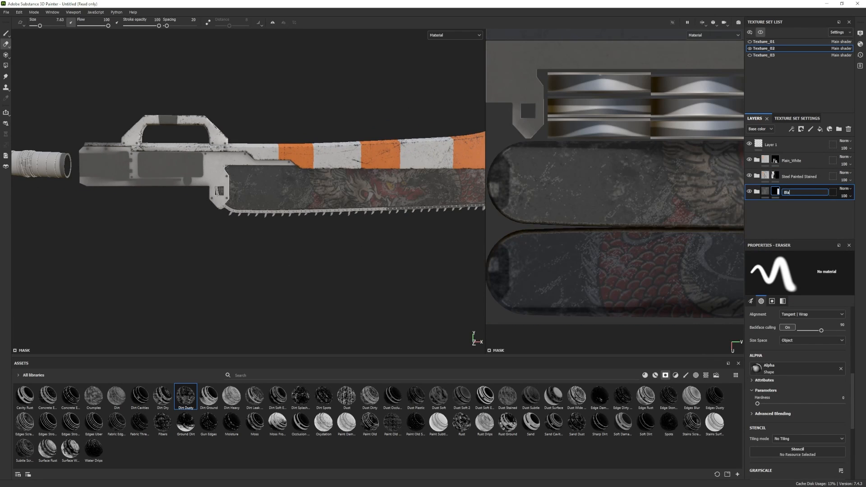
text(de)
key(Return)
- Add the Leather Stylized smart material below the Blade folder to cover the handle
scroll(153, 171, down, 3)
alt+drag(153, 171, 217, 181)
click(655, 375)
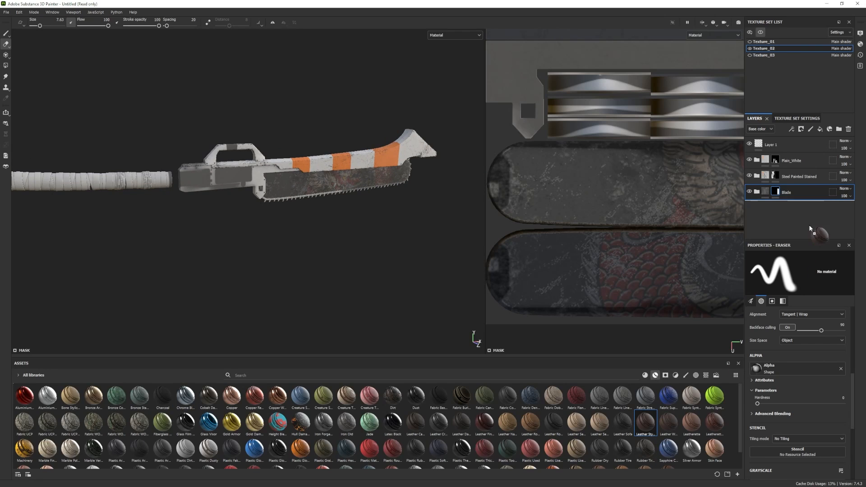
drag(810, 231, 810, 230)
alt+drag(275, 232, 282, 247)
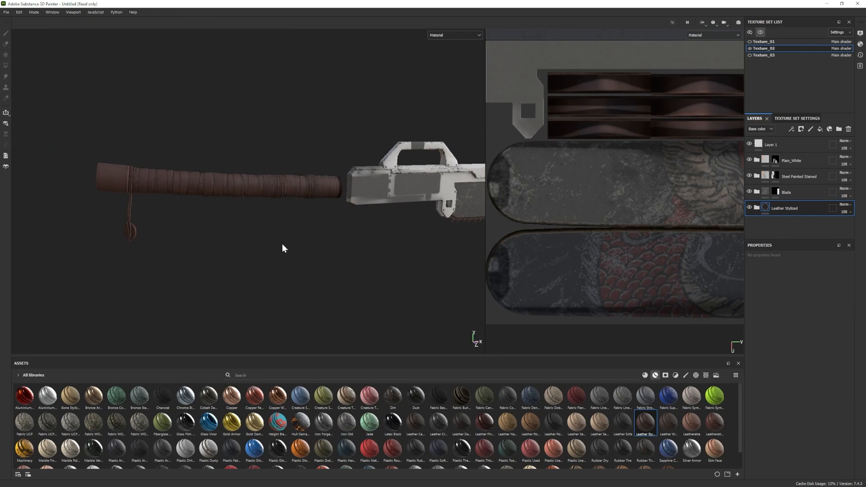
alt+drag(326, 264, 235, 219)
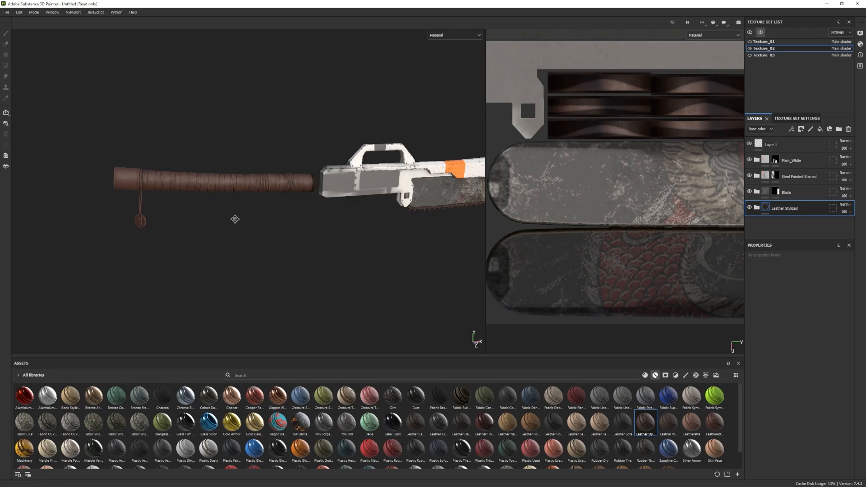
alt+middle_drag(235, 219, 245, 224)
- Shift the base colour of the Leather Stylized folder's Base Color layer to a warmer, more saturated orange-brown
click(757, 208)
scroll(779, 221, down, 3)
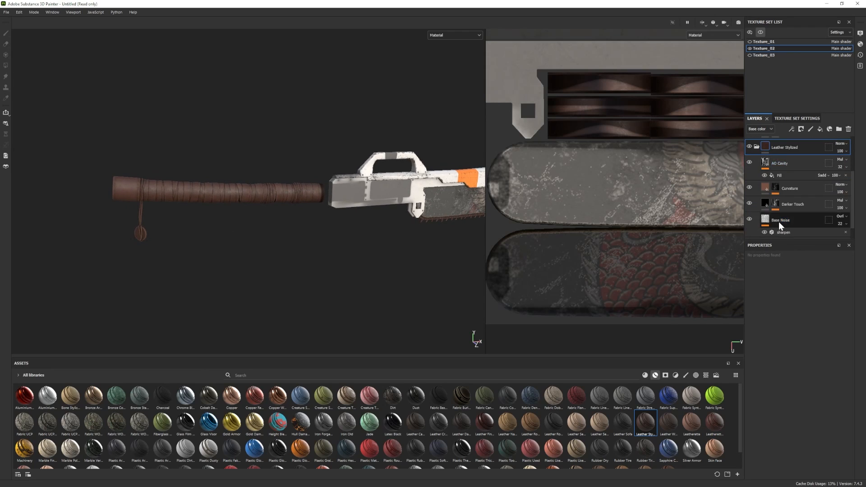
scroll(779, 221, down, 1)
click(791, 227)
click(795, 403)
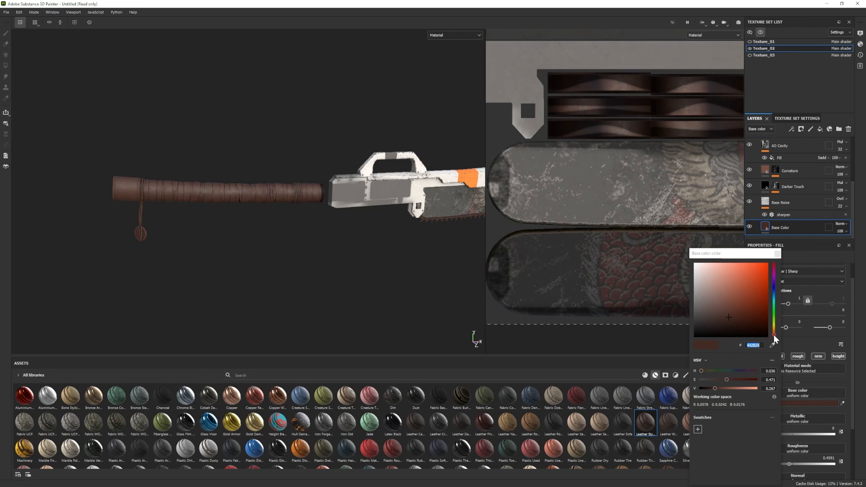
drag(775, 338, 752, 315)
alt+drag(325, 239, 243, 235)
click(778, 255)
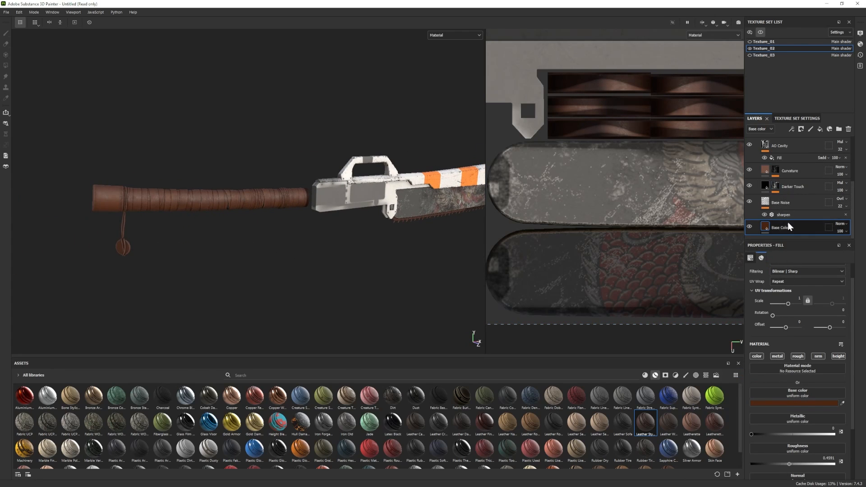
- Collapse the Leather Stylized folder and add a black mask to it
scroll(784, 216, up, 1)
click(757, 148)
right_click(792, 210)
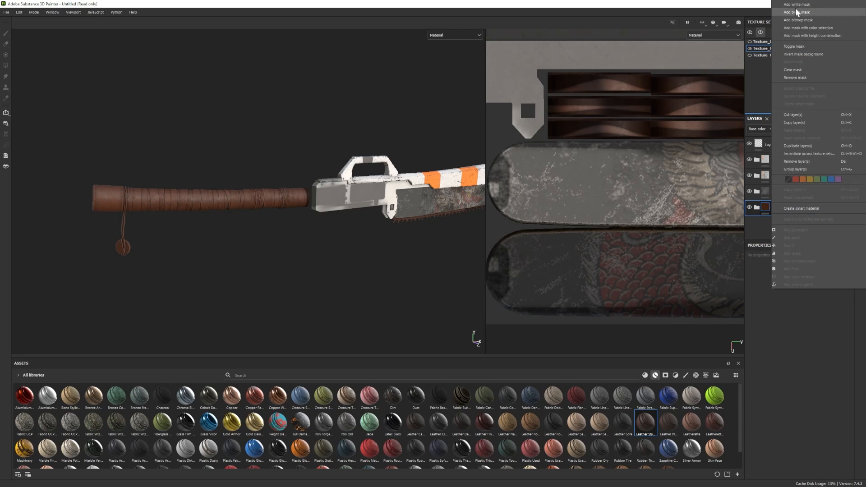
click(796, 10)
- Polygon-fill the large blocks of handle-wrap UV islands into the Leather Stylized mask
click(6, 65)
alt+drag(420, 243, 383, 239)
scroll(586, 233, down, 4)
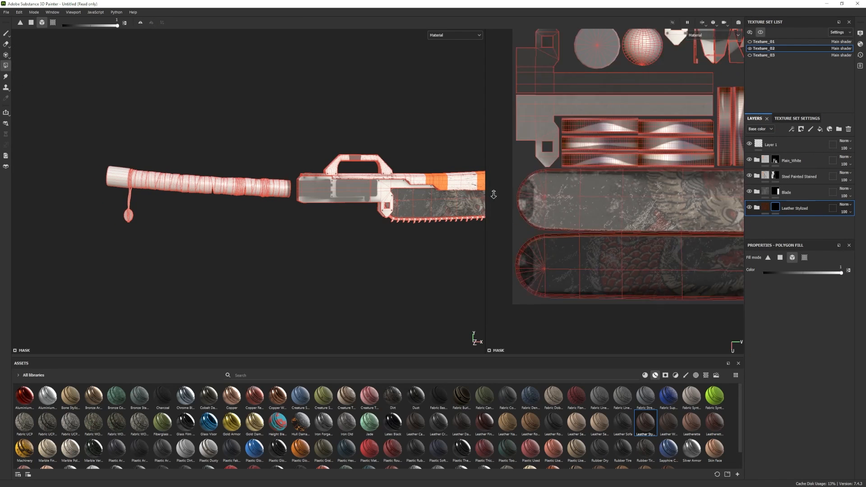
alt+middle_drag(726, 203, 624, 273)
scroll(624, 272, up, 1)
drag(564, 114, 578, 240)
alt+middle_drag(501, 206, 534, 216)
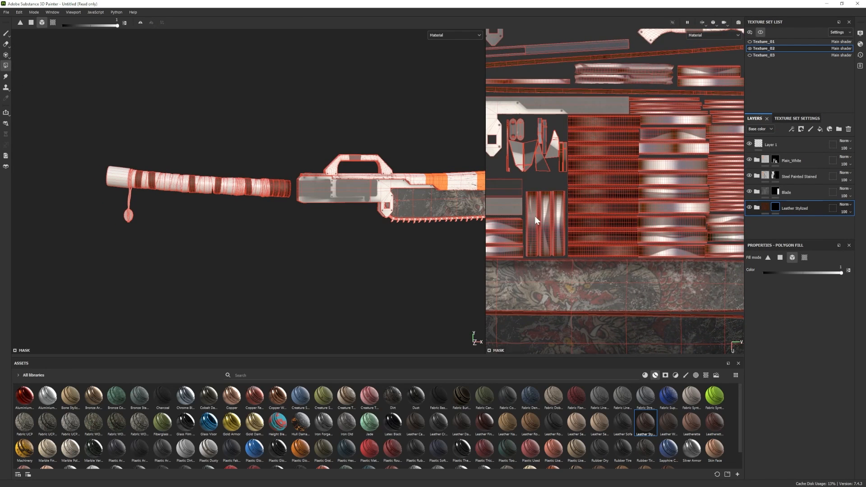
drag(535, 215, 555, 233)
alt+middle_drag(545, 232, 607, 229)
drag(561, 216, 542, 241)
alt+middle_drag(542, 241, 640, 239)
drag(600, 216, 604, 240)
alt+middle_drag(737, 230, 505, 228)
drag(580, 111, 601, 238)
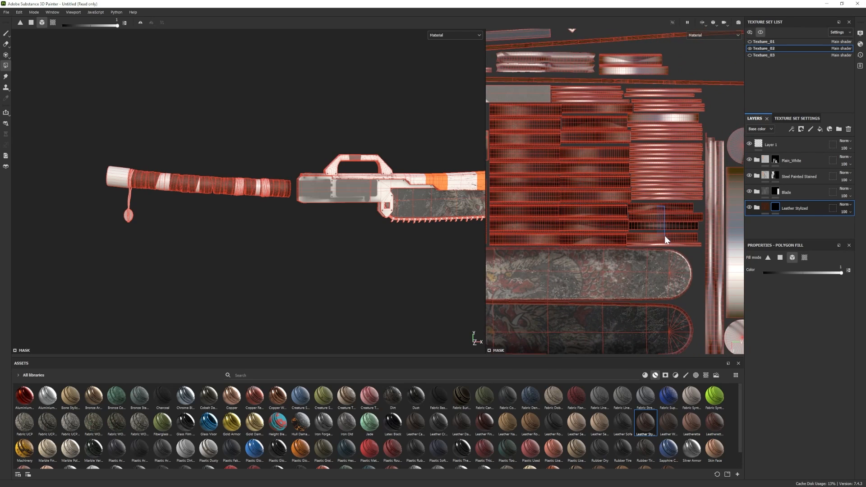
- Fill the remaining leather wrap bands into the Leather Stylized mask and undo the stray fill on the cord islands
alt+drag(166, 197, 164, 190)
scroll(671, 205, down, 2)
alt+middle_drag(651, 141, 675, 185)
click(675, 185)
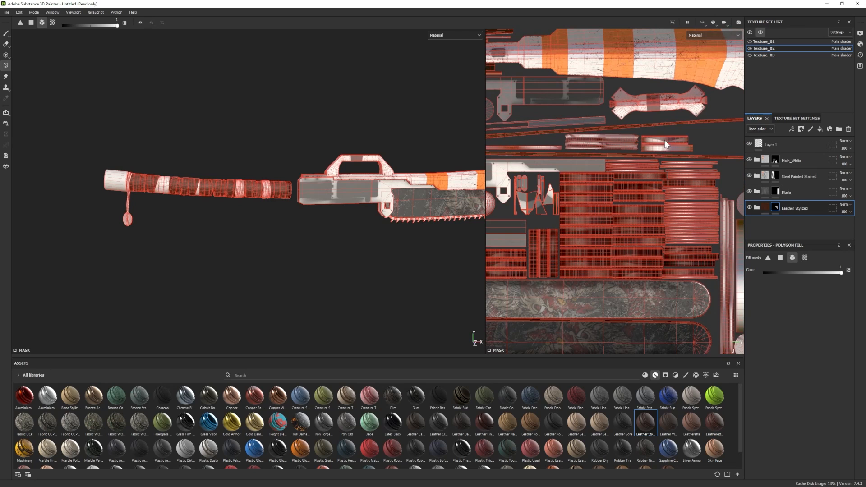
drag(665, 140, 663, 147)
drag(627, 137, 625, 145)
key(ctrl+z)
scroll(189, 177, up, 2)
mouse_move(244, 225)
alt+middle_down()
mouse_move(270, 226)
mouse_move(239, 217)
alt+middle_up()
click(234, 196)
scroll(340, 220, up, 3)
alt+middle_drag(339, 220, 276, 251)
scroll(276, 252, down, 1)
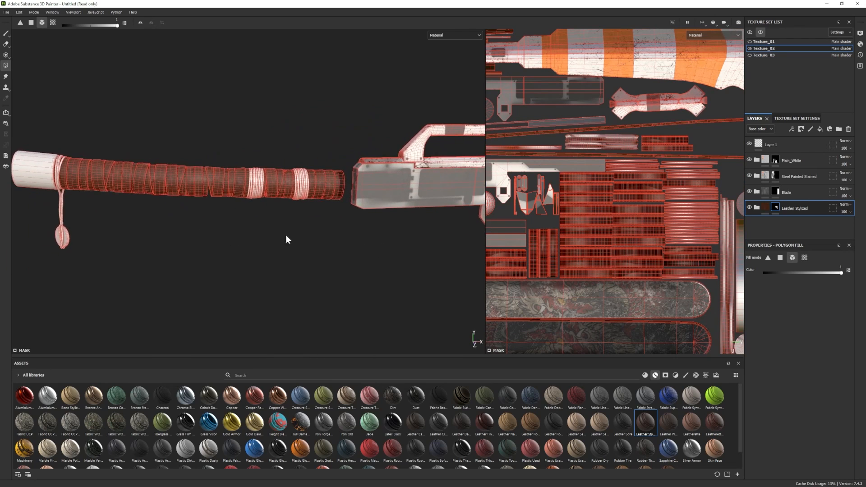
alt+drag(287, 239, 259, 223)
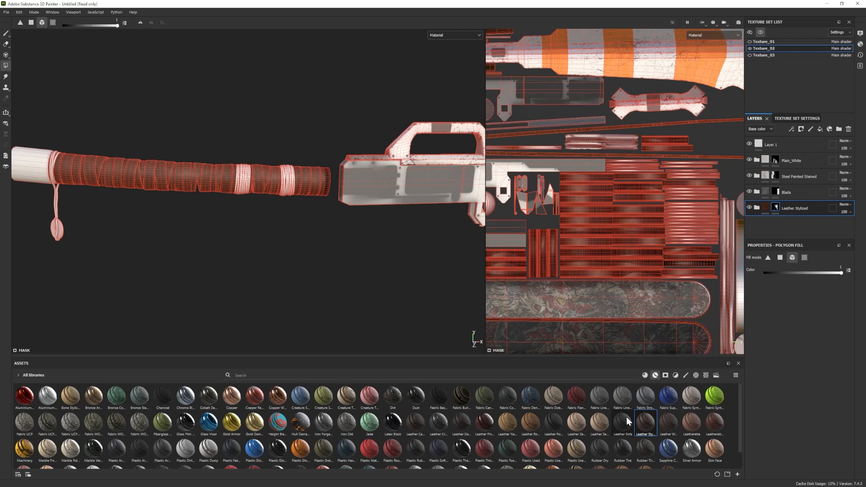
- Add the Leather Weathered smart material below the Leather Stylized folder
drag(669, 422, 794, 225)
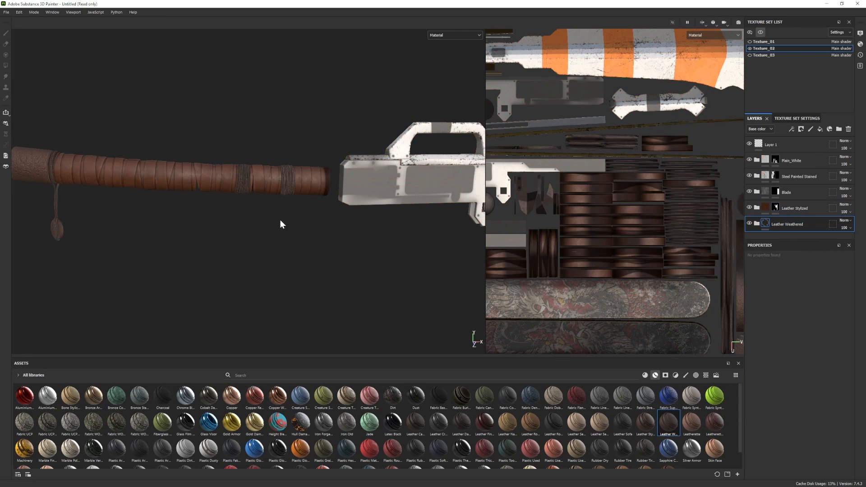
alt+drag(281, 221, 288, 217)
scroll(288, 216, down, 2)
alt+middle_drag(264, 210, 229, 223)
scroll(396, 212, up, 2)
- Examine the colour of the Leather layer inside the Leather Weathered folder against the handle
click(757, 223)
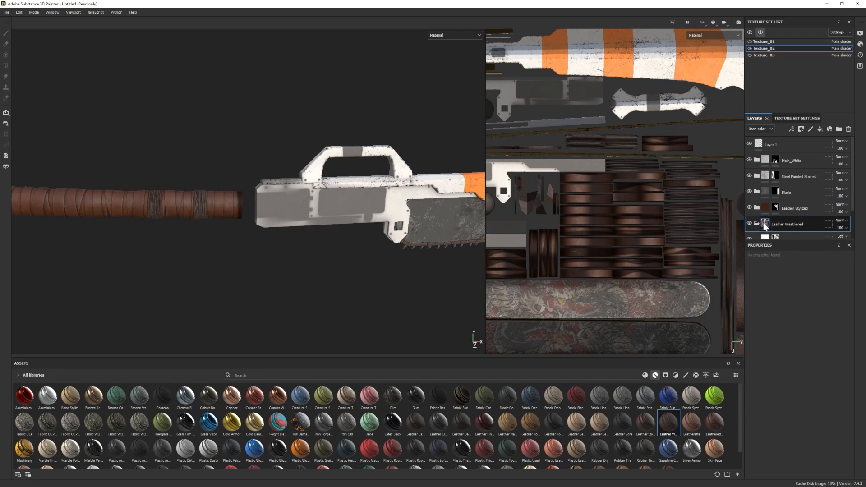
scroll(768, 223, down, 2)
click(778, 220)
click(774, 429)
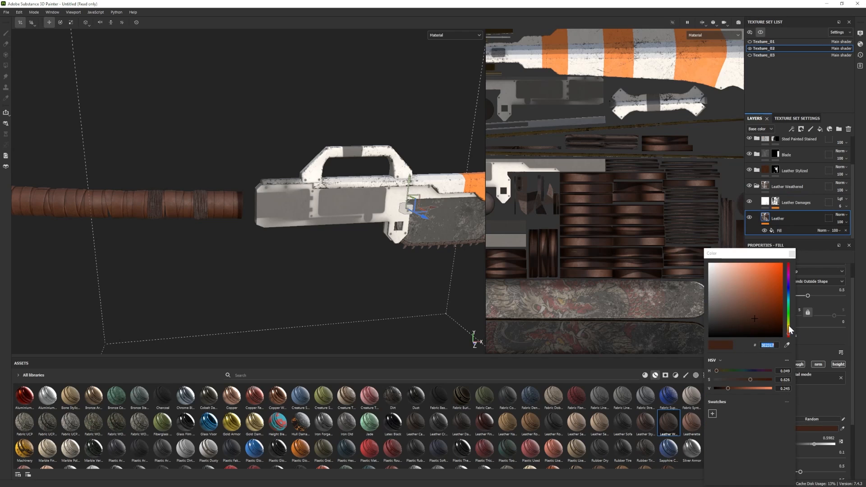
scroll(280, 299, down, 4)
scroll(267, 235, up, 2)
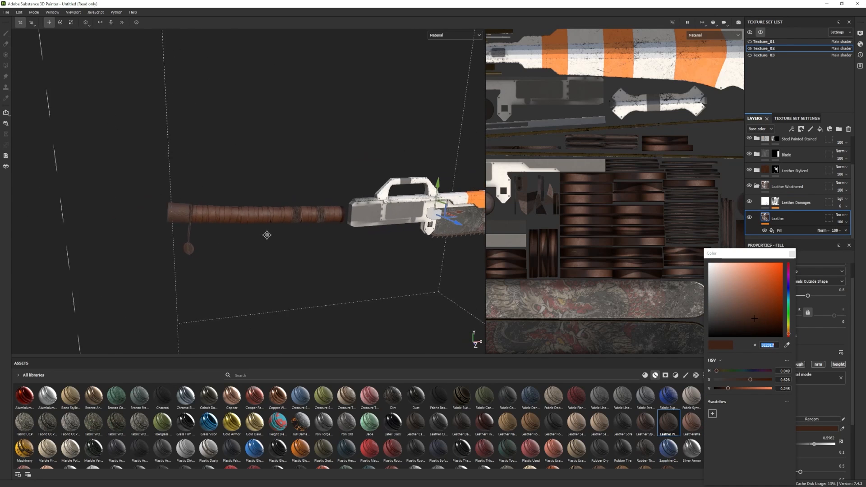
click(792, 254)
- Add a black mask to the Leather Weathered folder and polygon-fill the UV islands of the handle's cord windings
click(757, 186)
right_click(794, 223)
click(797, 12)
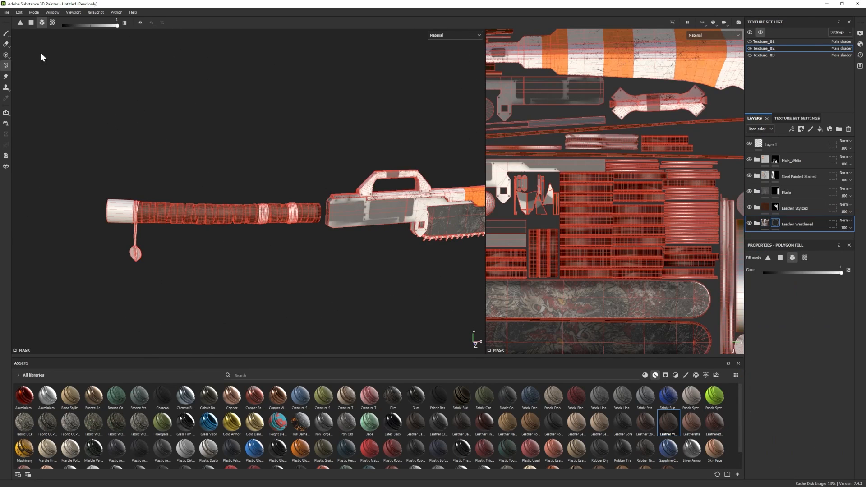
scroll(661, 231, up, 2)
alt+middle_drag(662, 231, 603, 233)
drag(639, 144, 642, 161)
drag(586, 138, 586, 150)
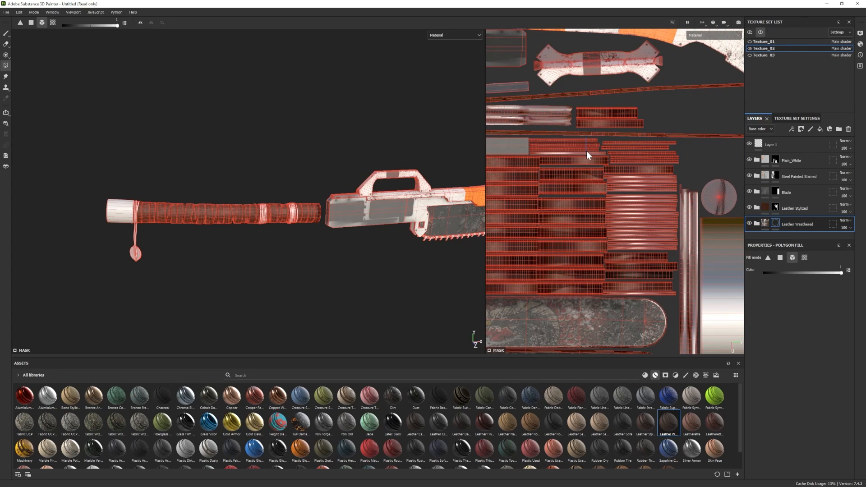
drag(644, 176, 649, 283)
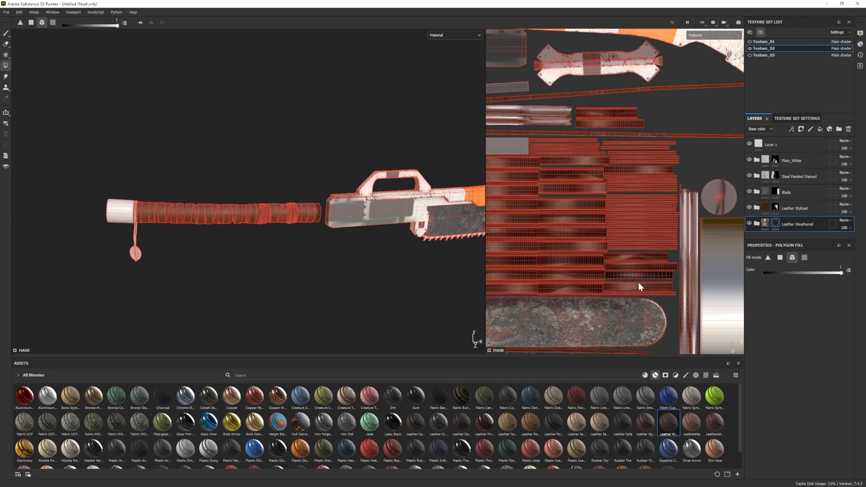
- Polygon-fill the cord hanging from the handle's end into the Leather Weathered mask
alt+middle_drag(639, 283, 712, 283)
scroll(545, 142, down, 2)
alt+middle_drag(546, 142, 535, 130)
key(1)
mouse_move(220, 209)
alt+right_down()
mouse_move(462, 344)
mouse_move(234, 170)
alt+right_up()
alt+drag(235, 169, 242, 246)
alt+right_drag(241, 245, 248, 257)
mouse_move(247, 257)
alt+middle_down()
mouse_move(259, 253)
mouse_move(177, 215)
mouse_move(194, 192)
alt+middle_up()
click(6, 65)
click(225, 235)
- Fill the cord loop around the round pendant into the Leather Weathered mask, leaving the pendant disc unfilled
scroll(226, 235, up, 2)
click(6, 33)
scroll(180, 239, down, 3)
scroll(194, 192, up, 1)
click(6, 66)
scroll(312, 254, up, 3)
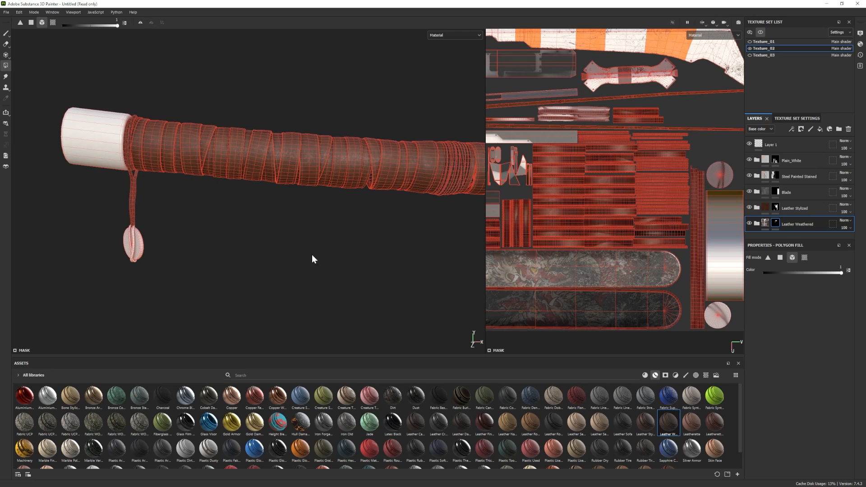
click(131, 234)
click(134, 235)
key(1)
scroll(190, 206, down, 3)
alt+drag(190, 206, 200, 184)
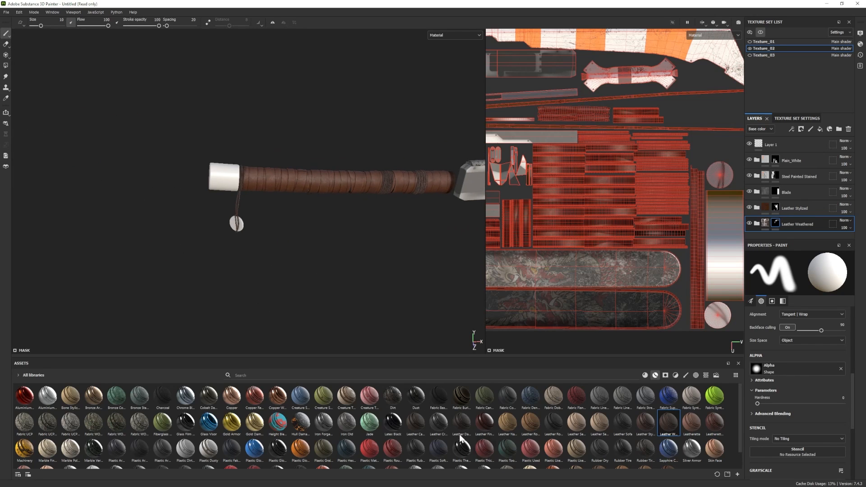
- Add the Steel Stained smart material below the Leather Weathered folder for the handle's end cap and pendant
scroll(460, 436, down, 1)
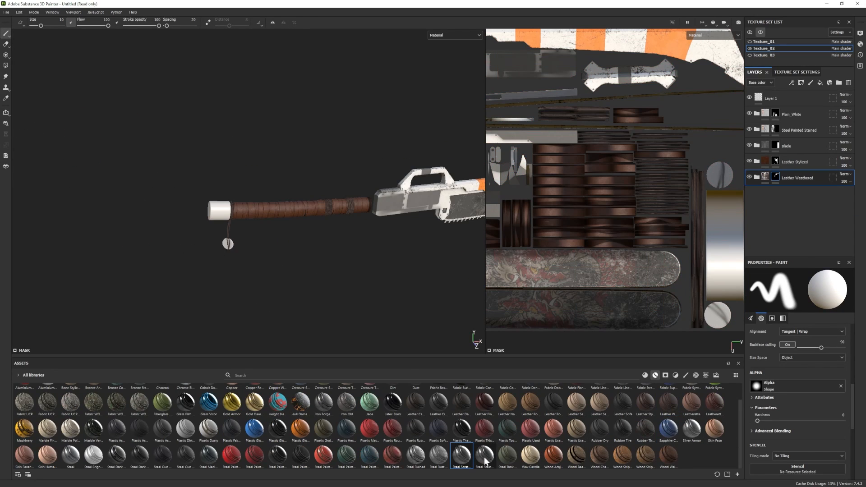
drag(484, 456, 789, 212)
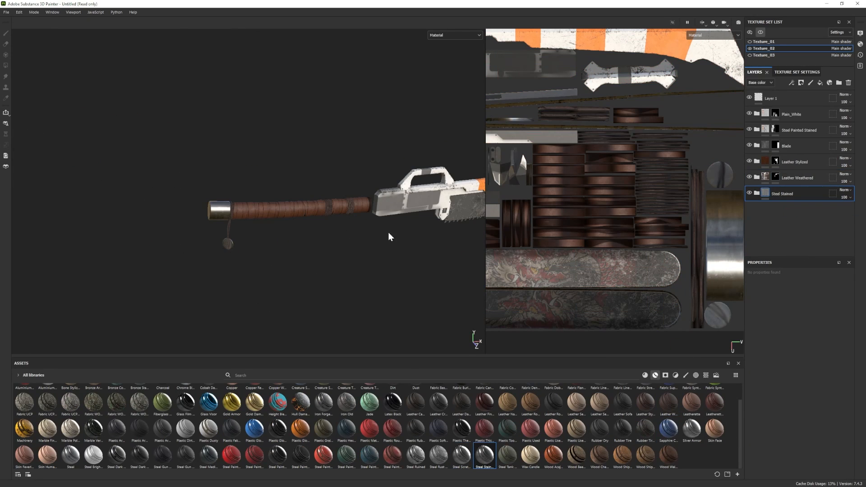
alt+right_drag(389, 233, 381, 274)
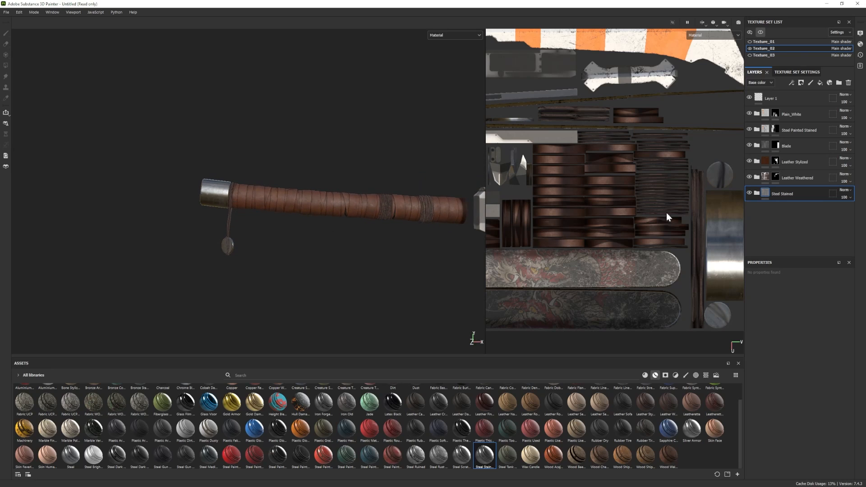
- Set the Roughness Value of the Steel Base layer in the Steel Stained folder to 0.26
click(757, 192)
click(786, 241)
click(780, 380)
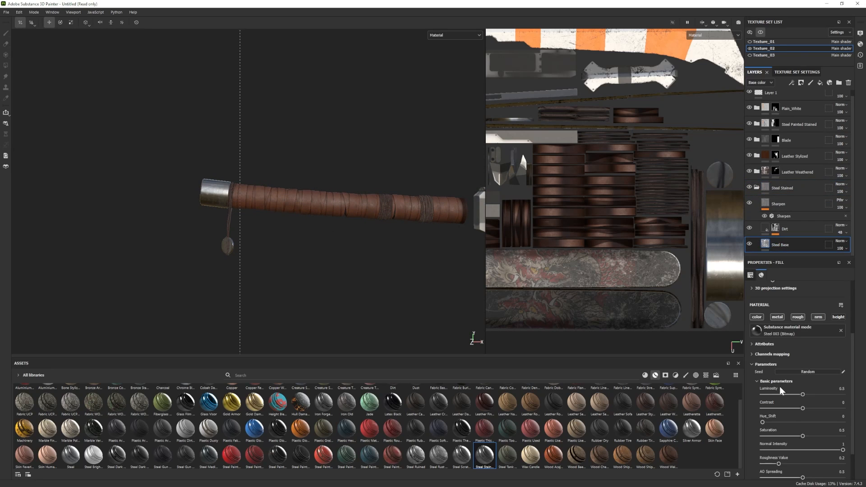
scroll(781, 398, down, 1)
scroll(218, 212, down, 2)
alt+drag(218, 212, 225, 195)
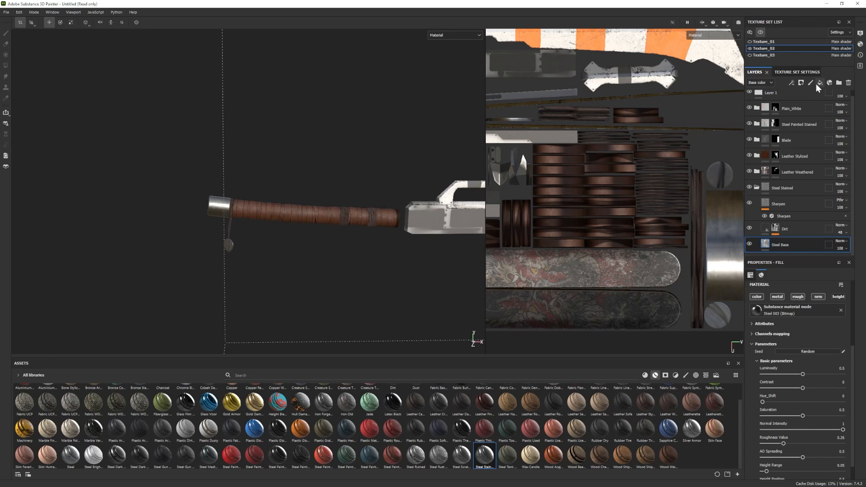
- Add a fill layer above Steel Base with only the height channel enabled, and set its height to -0.1315
click(820, 83)
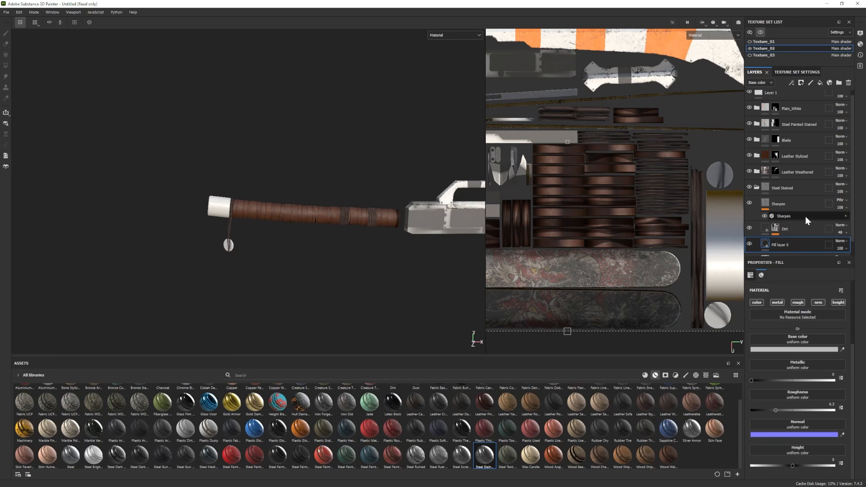
click(757, 303)
click(778, 303)
click(799, 302)
click(819, 302)
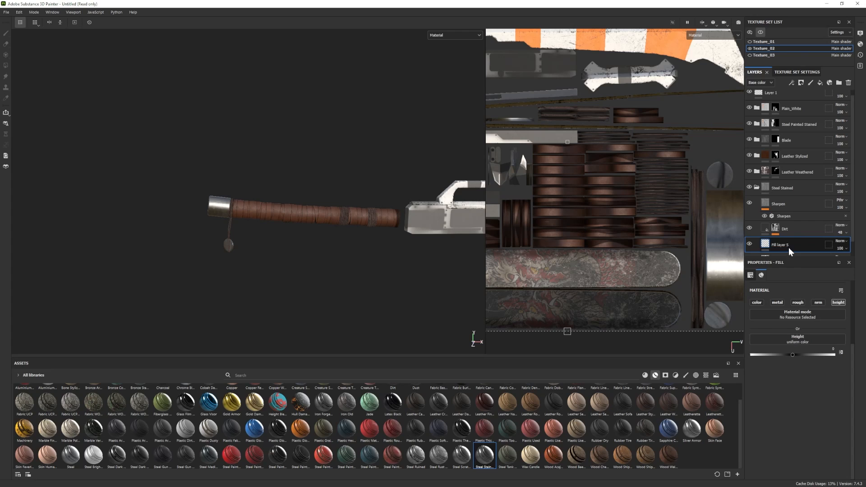
scroll(789, 244, down, 1)
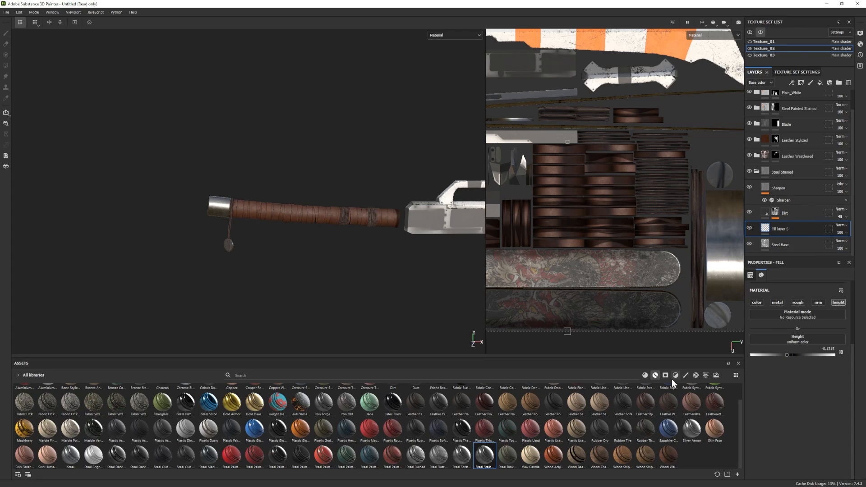
- Browse the alpha library for a flower motif and choose the Flower Sakura Simple alpha
click(697, 375)
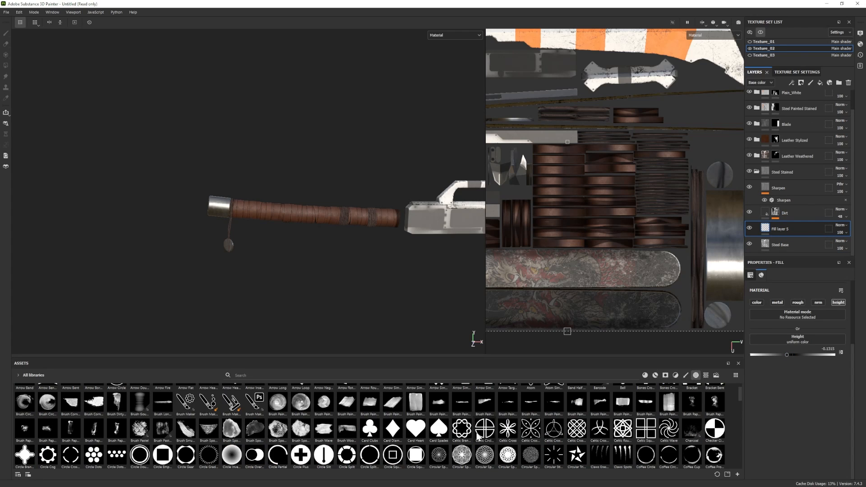
mouse_move(543, 414)
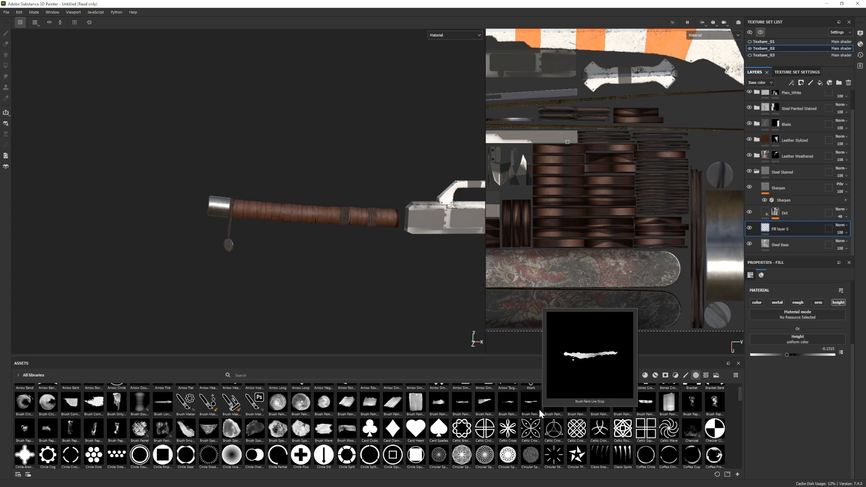
scroll(527, 436, down, 3)
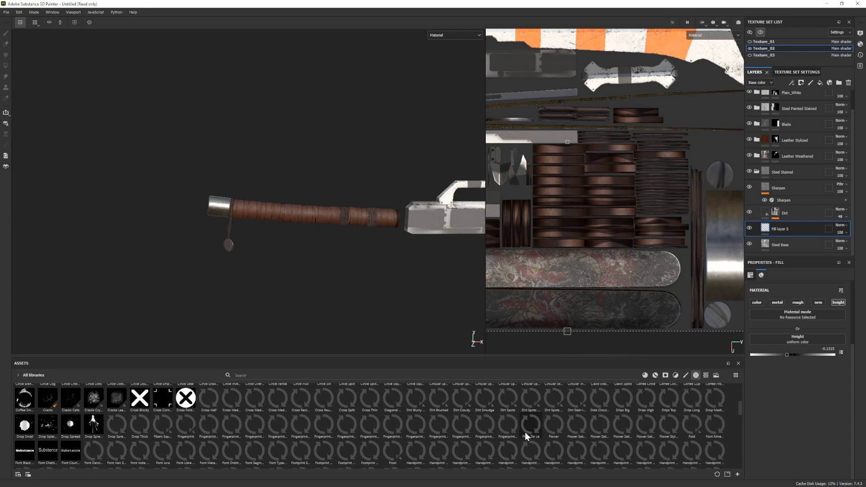
mouse_move(256, 440)
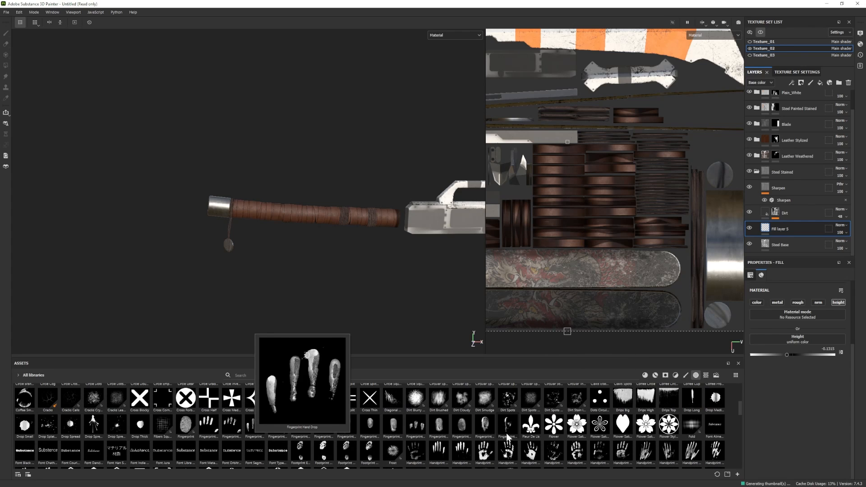
click(554, 424)
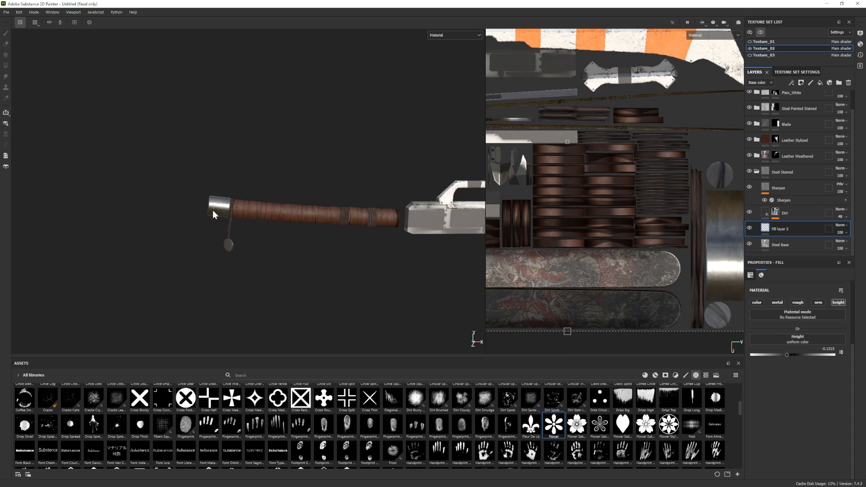
click(651, 431)
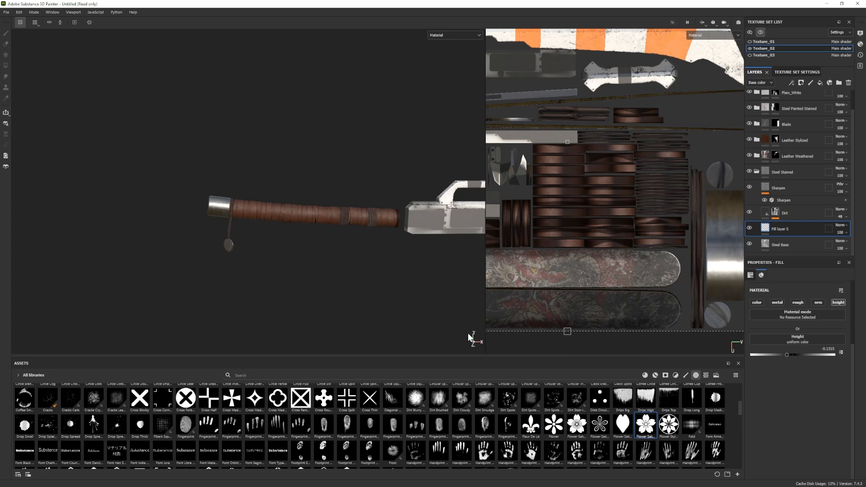
- Add a black mask to the height fill layer and stamp the Flower Sakura Simple alpha on the handle's end cap
right_click(780, 234)
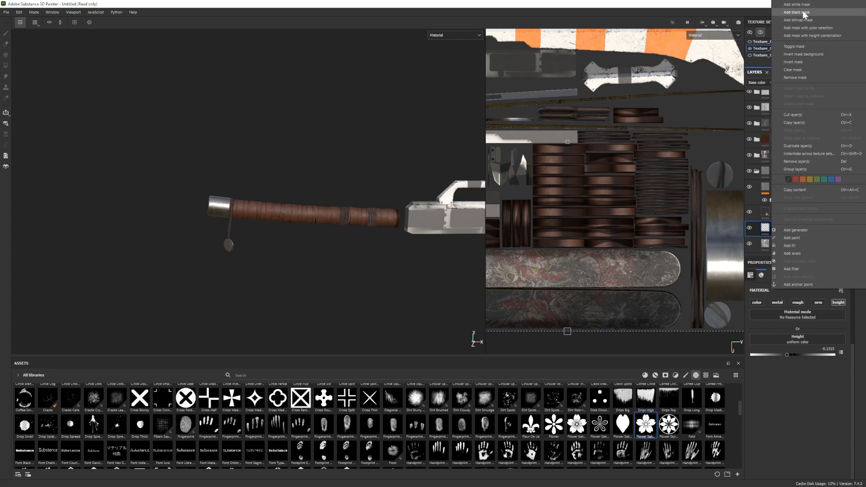
click(856, 13)
click(646, 424)
mouse_move(197, 197)
alt+right_down()
mouse_move(221, 210)
mouse_move(263, 171)
mouse_move(274, 173)
alt+right_up()
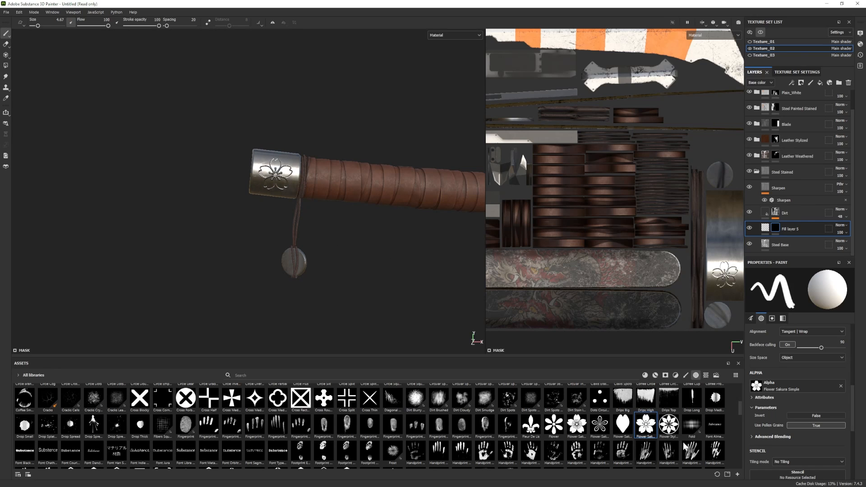
mouse_move(242, 203)
alt+mouse_down()
mouse_move(322, 192)
mouse_move(268, 241)
mouse_move(189, 253)
alt+mouse_up()
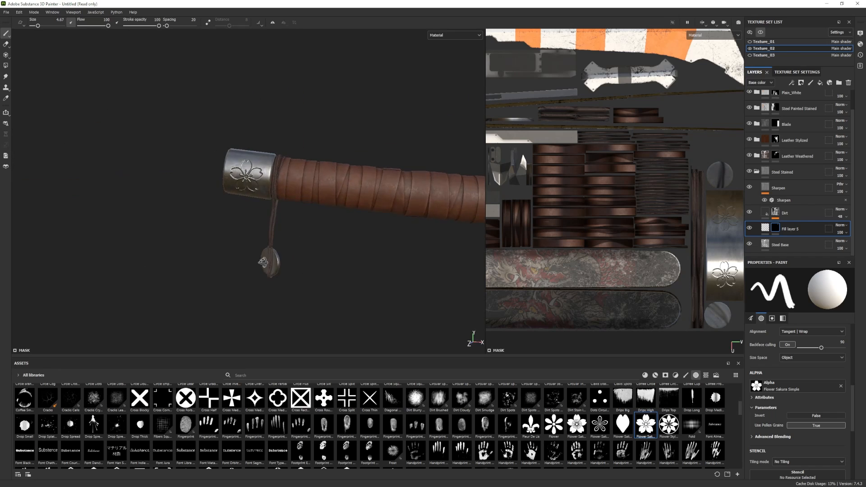
scroll(190, 253, down, 4)
scroll(320, 222, up, 1)
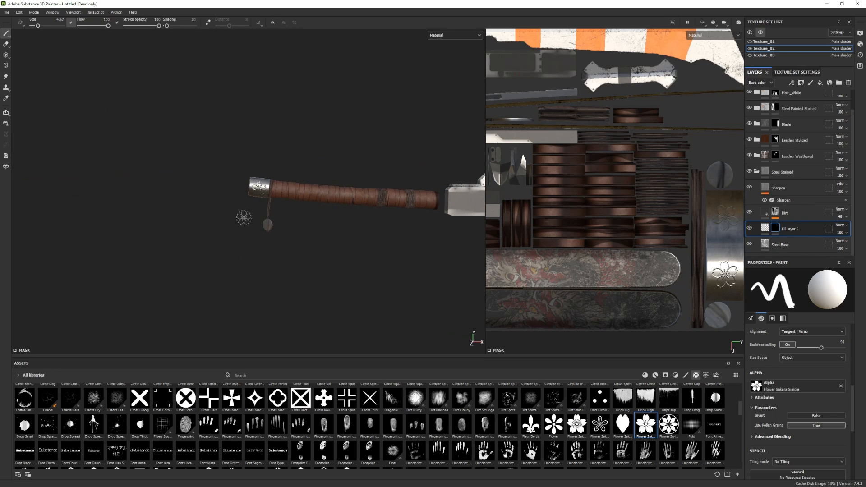
alt+right_drag(244, 219, 581, 337)
alt+middle_drag(286, 189, 283, 170)
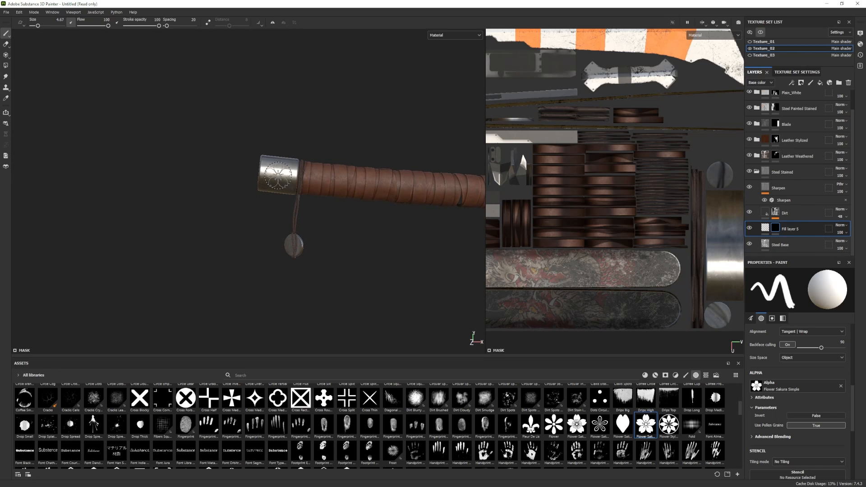
click(278, 175)
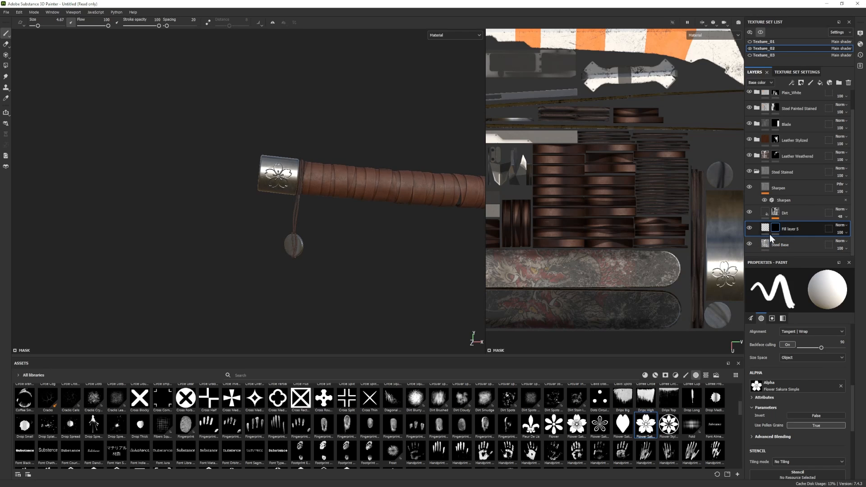
- Set the height of the flower's fill layer to 0.2271
click(795, 229)
scroll(329, 234, down, 3)
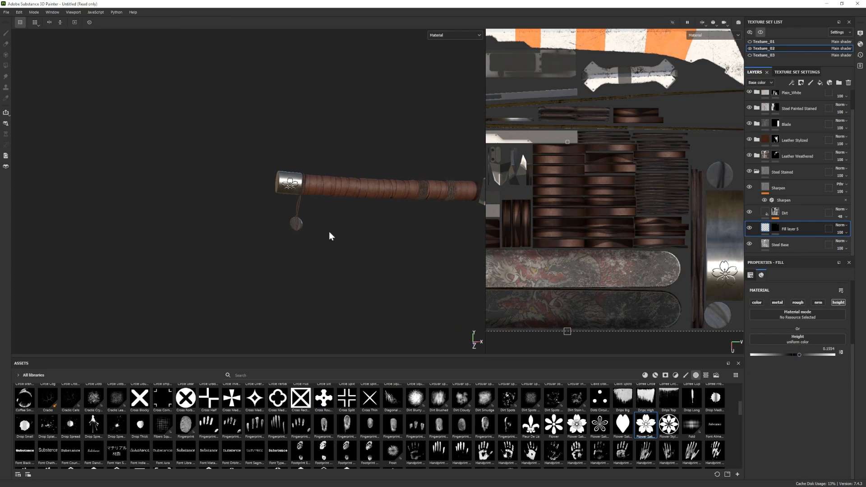
alt+drag(329, 235, 320, 269)
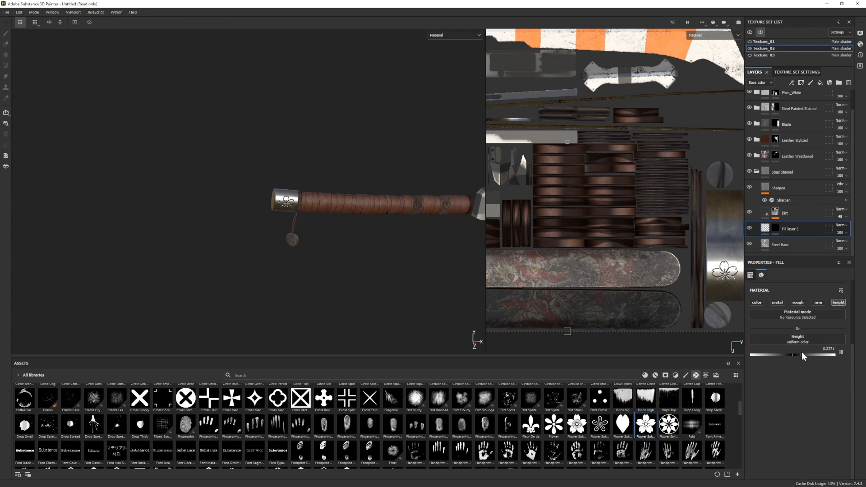
alt+drag(238, 257, 367, 257)
key(1)
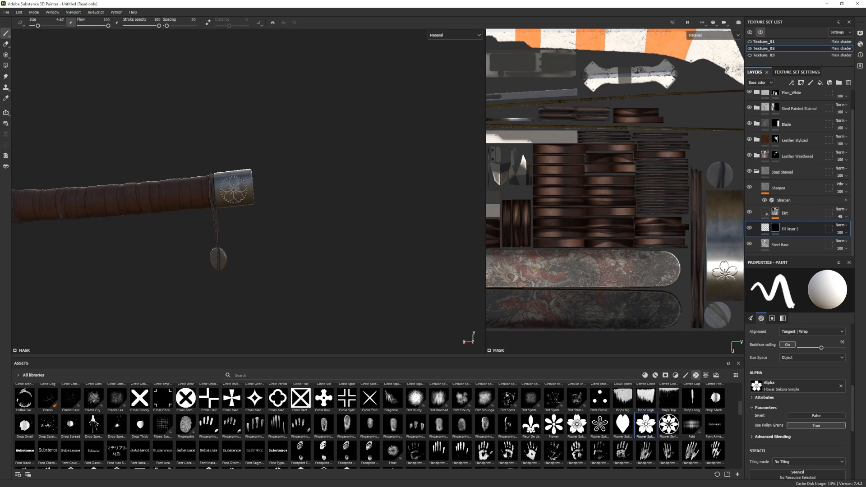
alt+drag(252, 229, 429, 284)
alt+middle_drag(434, 294, 180, 269)
scroll(180, 269, down, 3)
alt+middle_drag(189, 277, 347, 289)
scroll(198, 253, up, 3)
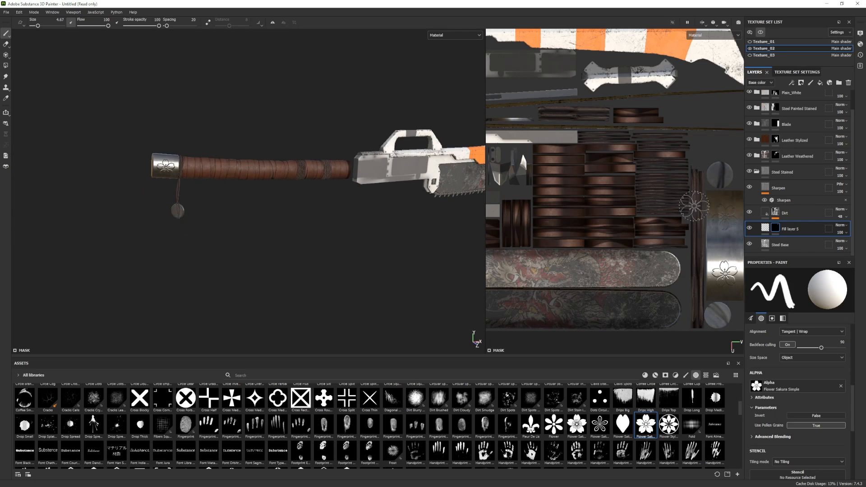
- Set Color 01 of the Base Metal layer in the Blade folder to the grey 6A6A6A
click(758, 172)
alt+drag(317, 244, 211, 244)
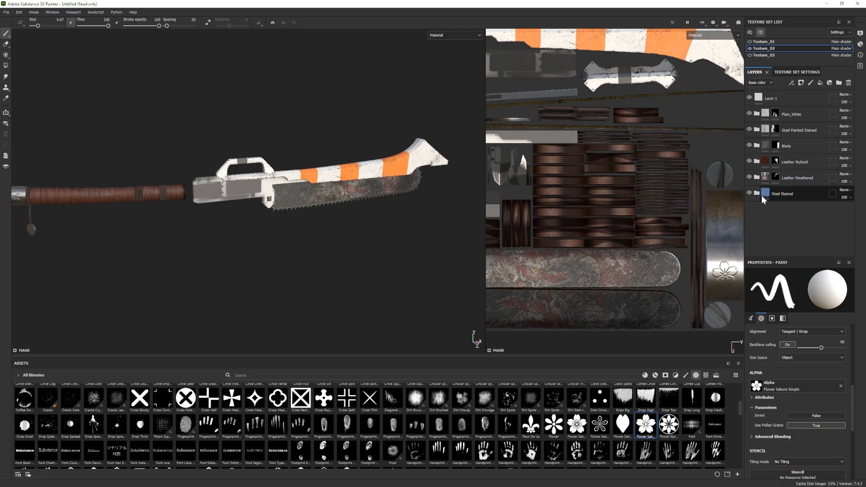
click(757, 146)
scroll(800, 210, down, 2)
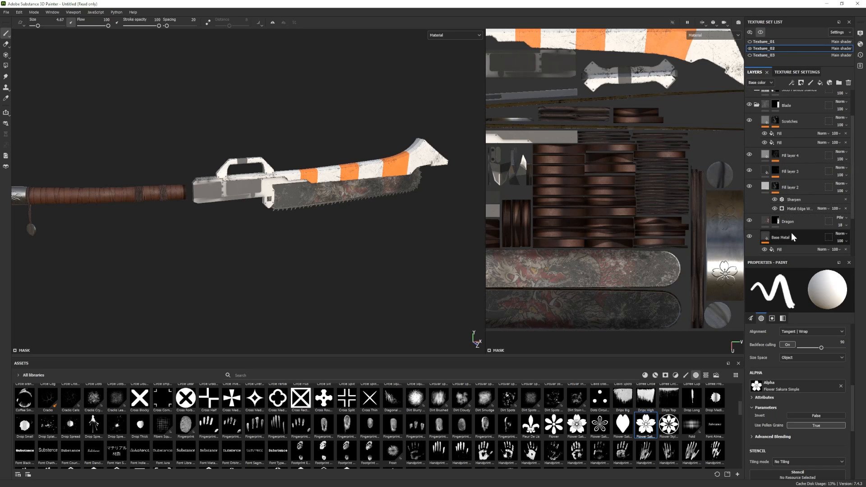
click(774, 244)
click(805, 370)
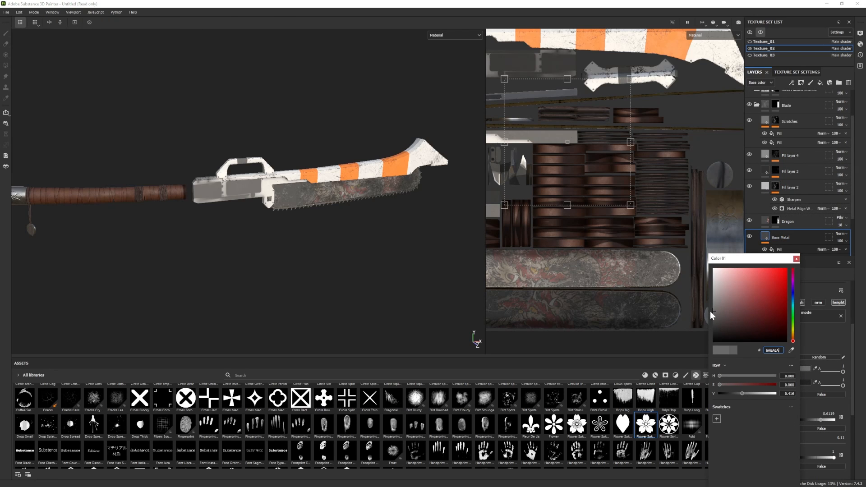
alt+drag(275, 276, 294, 274)
click(797, 259)
alt+drag(374, 232, 416, 248)
click(806, 369)
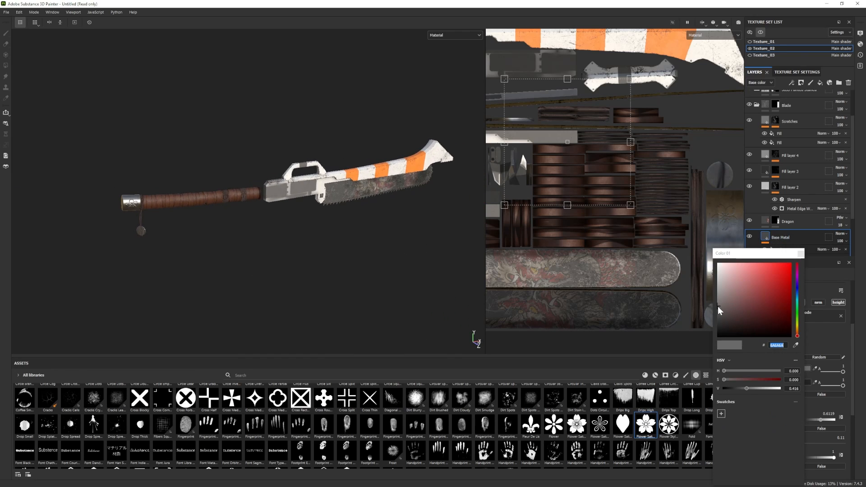
click(717, 311)
click(802, 255)
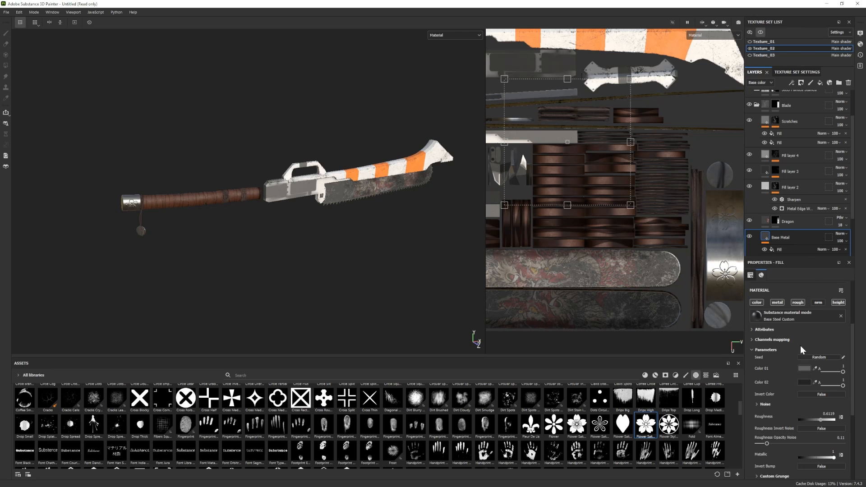
- Set Color 02 of the Base Metal layer to the dark grey 151515
click(807, 383)
click(716, 318)
click(714, 326)
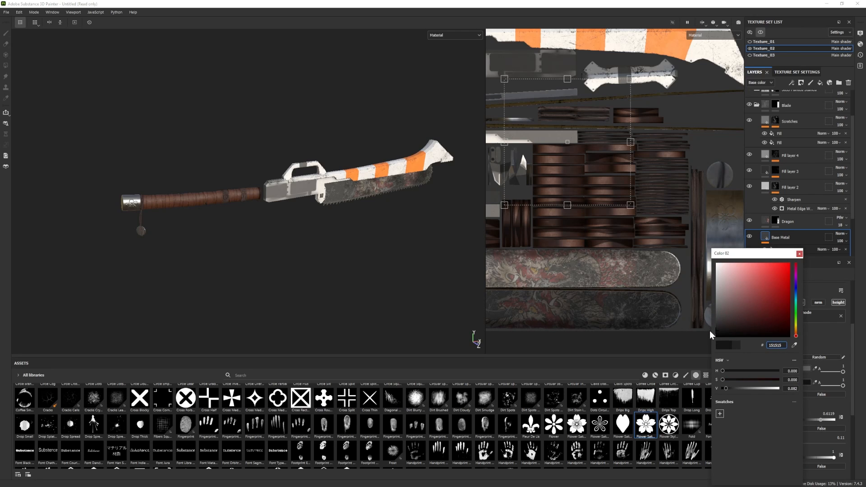
click(799, 254)
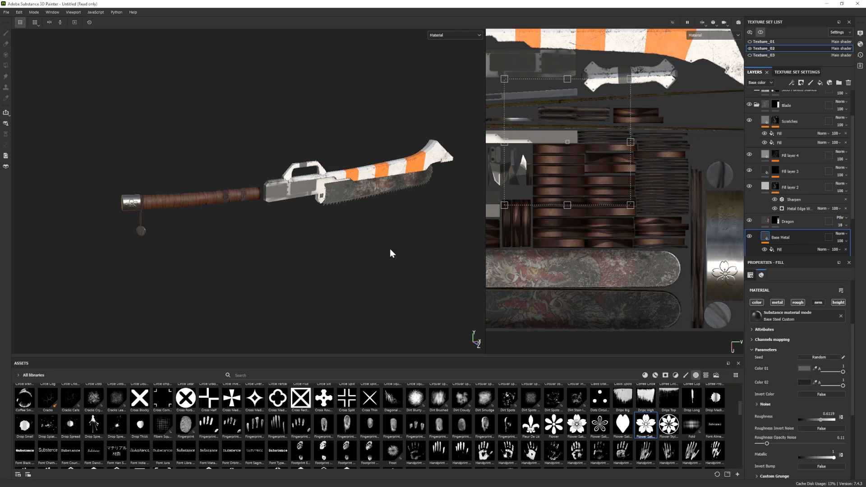
- Import the transparent Chinese coin PNG into the asset library as a texture
alt+drag(392, 254, 221, 237)
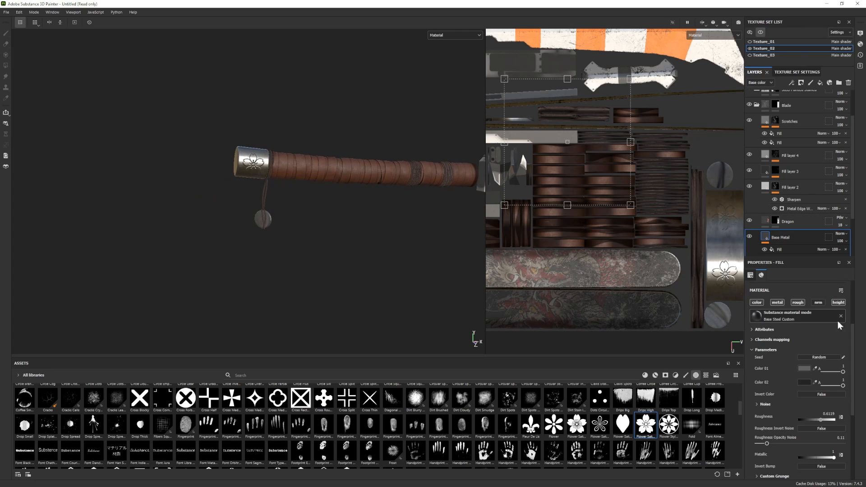
drag(820, 302, 451, 411)
click(521, 177)
click(524, 208)
click(516, 332)
click(515, 341)
click(486, 341)
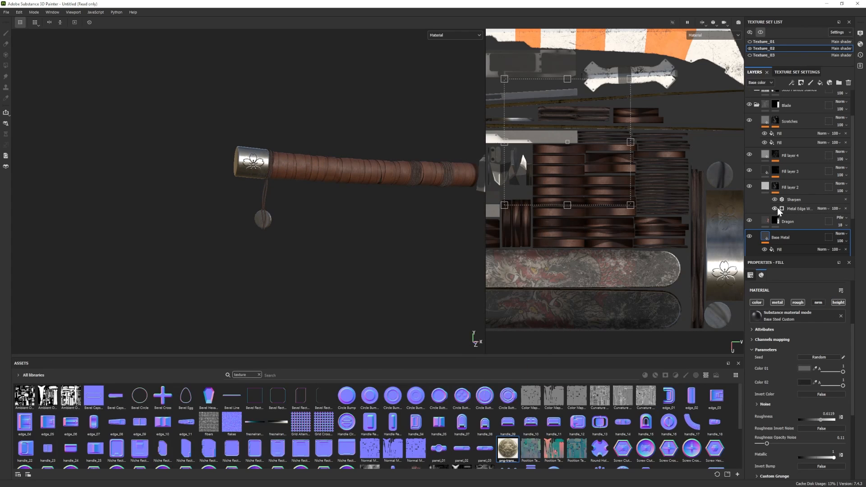
- Add a paint layer named Coin below the Steel Stained folder and give it a black mask
scroll(778, 209, down, 2)
scroll(777, 199, up, 3)
click(758, 125)
click(811, 82)
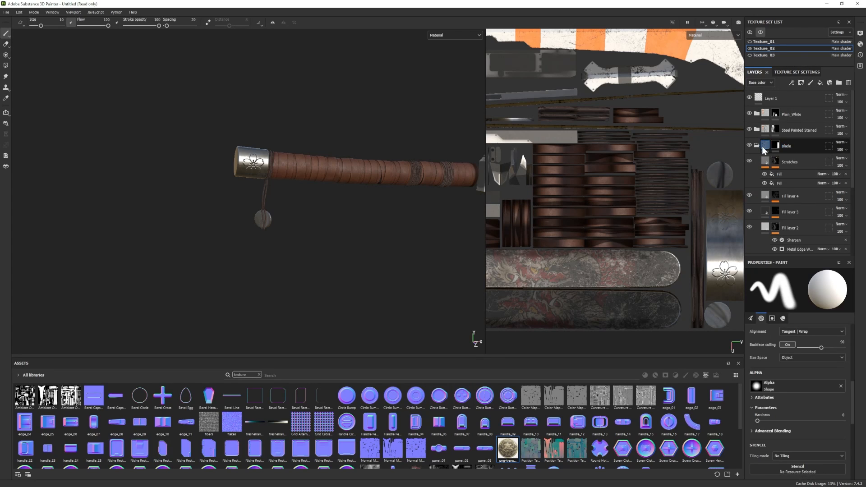
scroll(796, 212, down, 2)
scroll(795, 212, down, 2)
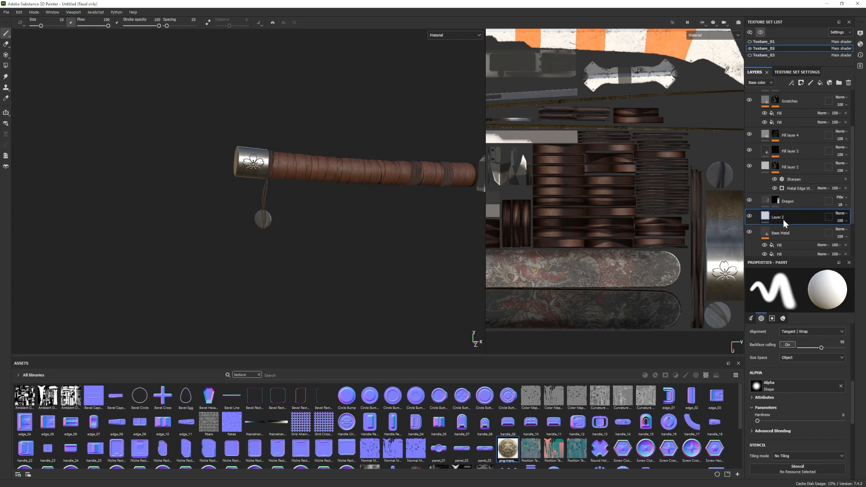
mouse_move(783, 220)
mouse_down()
mouse_move(783, 95)
mouse_move(776, 217)
mouse_up()
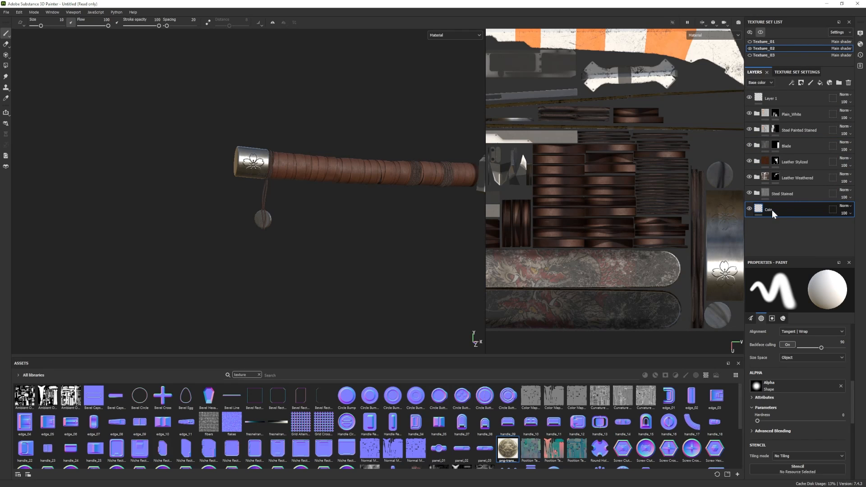
key(4)
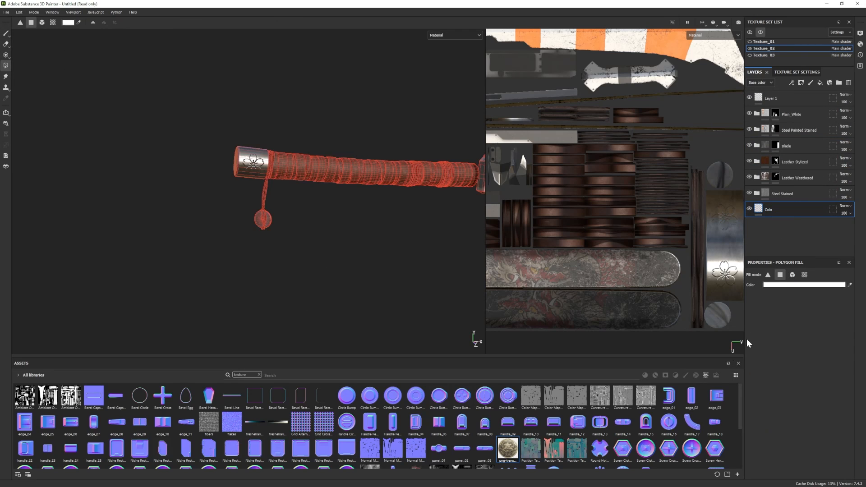
right_click(797, 206)
click(798, 232)
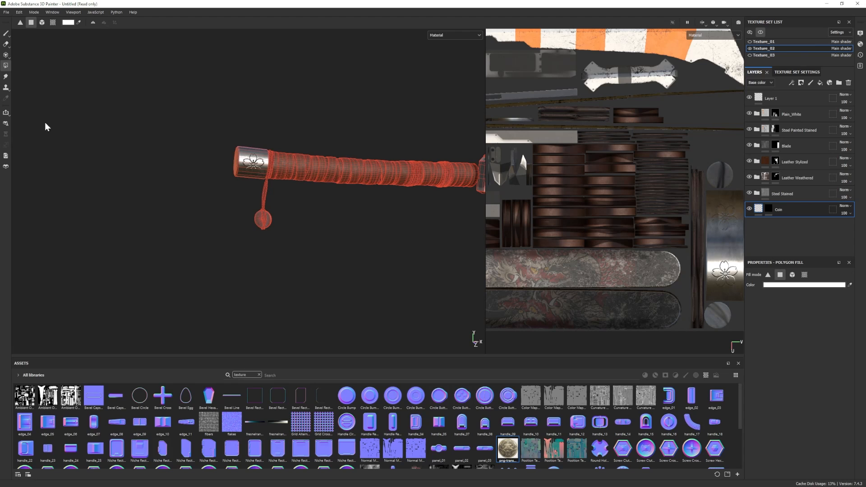
- Set the projection tool to metallic 0.5139, roughness 0.5179 and height 0.1235, with the coin image as base color
click(6, 55)
scroll(811, 460, down, 2)
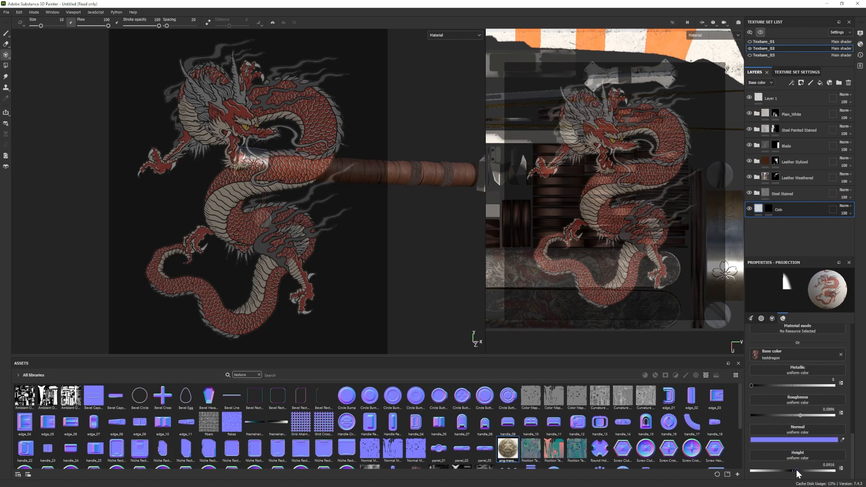
drag(806, 415, 794, 415)
drag(751, 386, 789, 383)
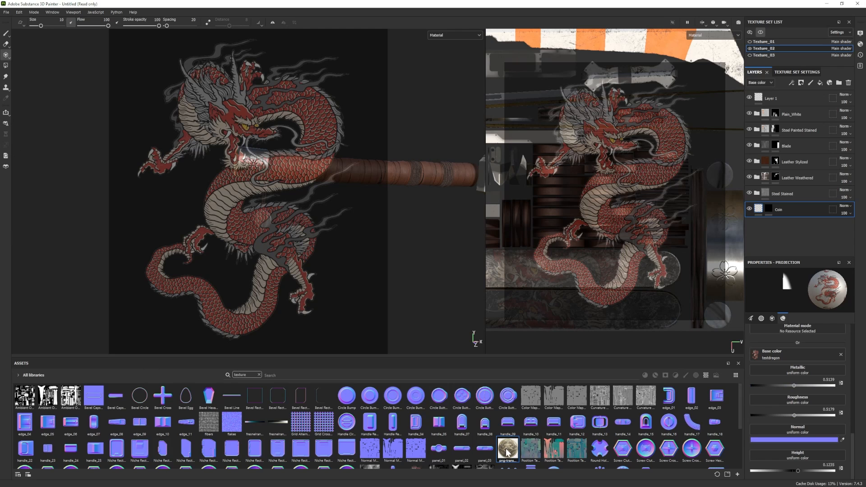
drag(507, 451, 756, 355)
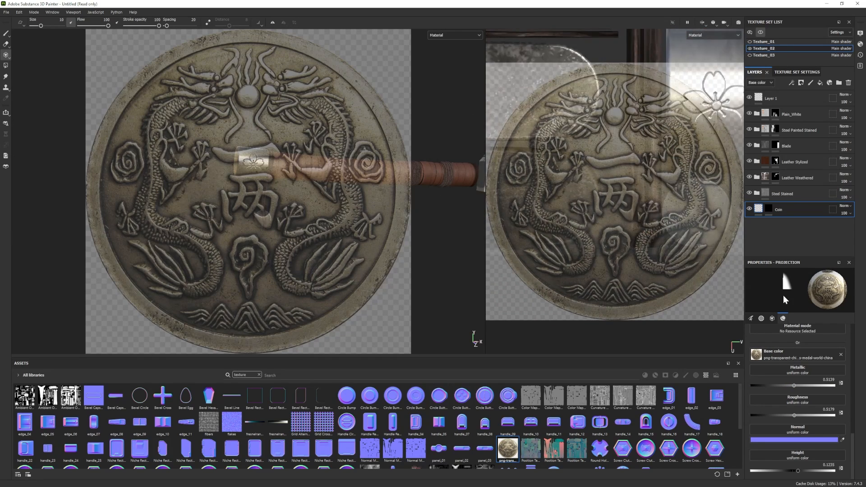
- Align one pendant disc in the UV view with the coin stencil and project the coin onto it with brush size 2.44
scroll(704, 217, up, 4)
mouse_move(649, 130)
alt+middle_down()
mouse_move(616, 158)
mouse_move(615, 177)
alt+middle_up()
ctrl+right_drag(615, 177, 582, 177)
mouse_move(635, 205)
alt+middle_down()
mouse_move(659, 190)
mouse_move(637, 224)
alt+middle_up()
scroll(641, 224, up, 1)
scroll(639, 221, up, 1)
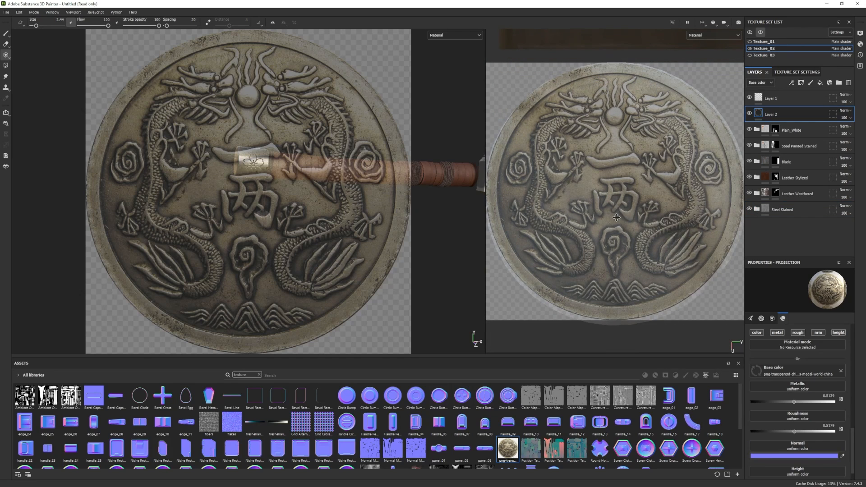
alt+middle_drag(609, 202, 608, 196)
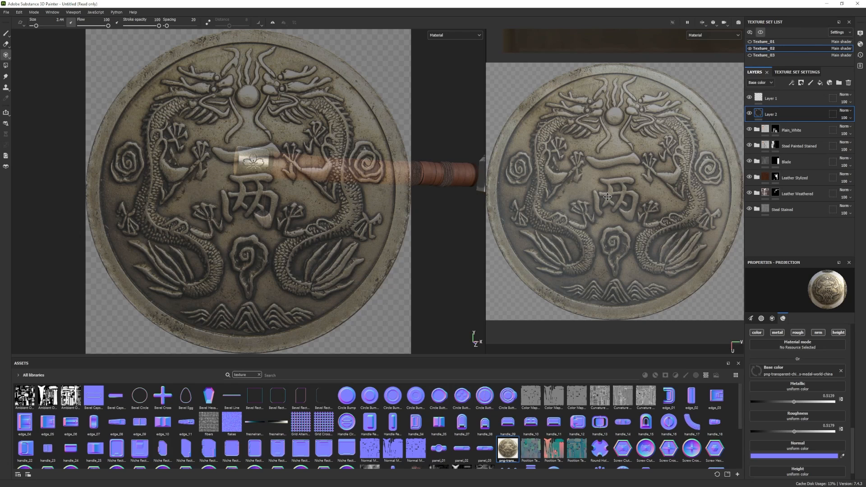
mouse_move(572, 192)
mouse_down()
mouse_move(569, 155)
mouse_move(630, 241)
mouse_move(668, 198)
mouse_move(573, 172)
mouse_up()
- Align the pendant's other disc in the UV view with the coin stencil and project the coin image onto it
scroll(801, 451, down, 1)
click(798, 471)
click(619, 229)
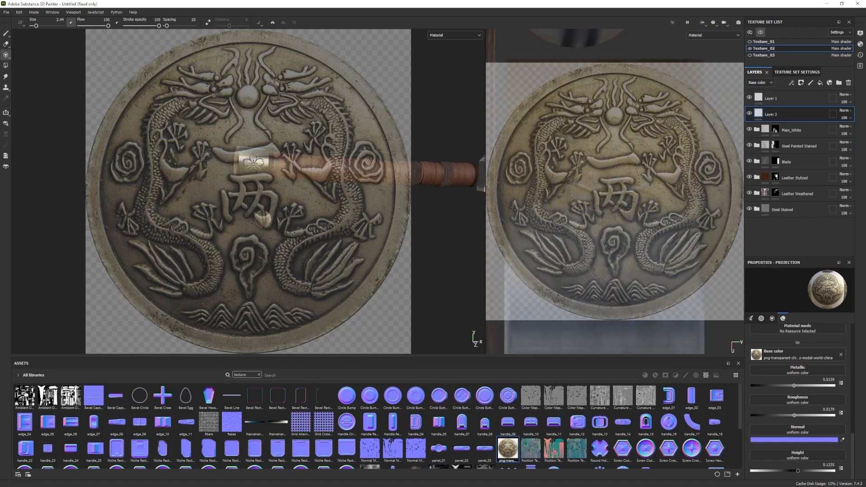
alt+right_drag(663, 251, 659, 248)
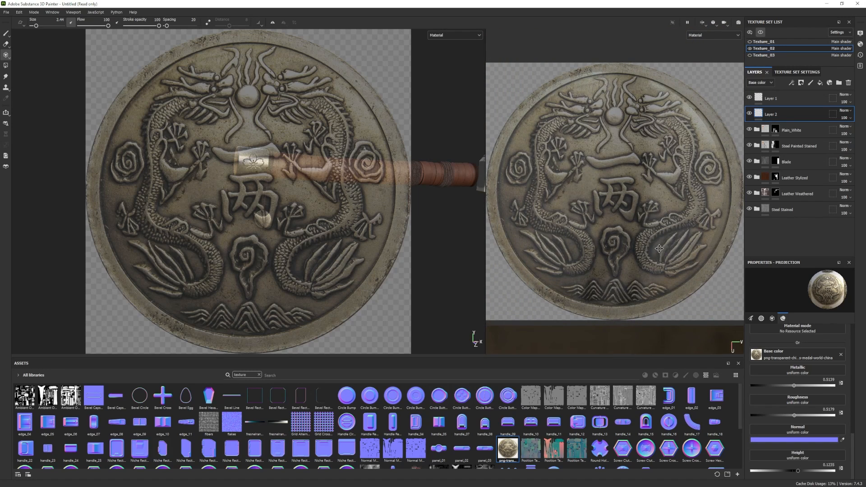
alt+middle_drag(660, 248, 661, 244)
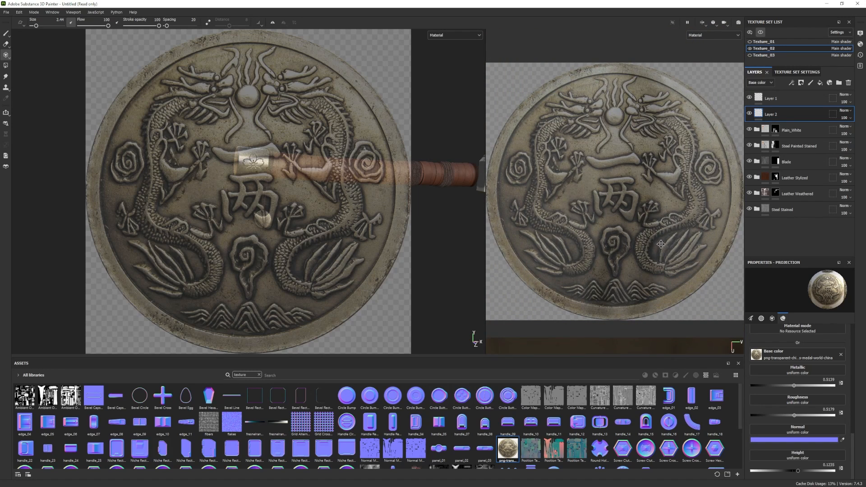
mouse_move(640, 197)
mouse_down()
mouse_move(569, 199)
mouse_move(670, 138)
mouse_move(582, 138)
mouse_move(683, 141)
mouse_up()
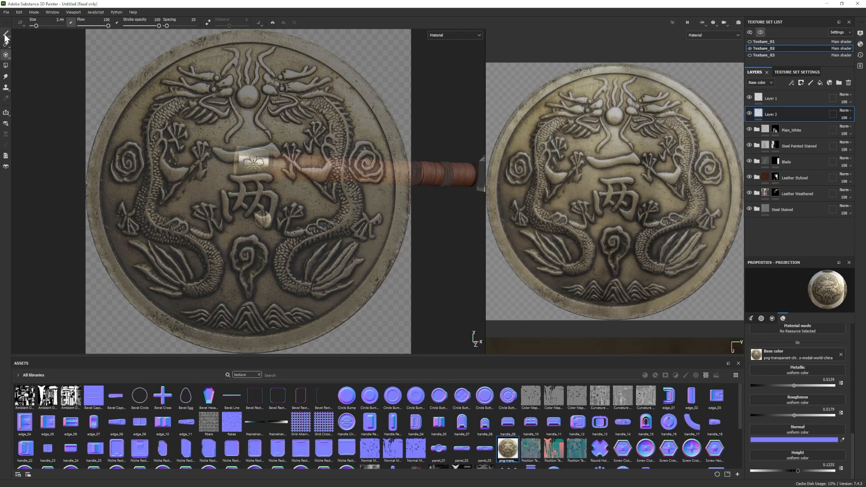
- Return to the paint brush, clear the texture filter in the asset library and rename the projected paint layer Coin
click(6, 34)
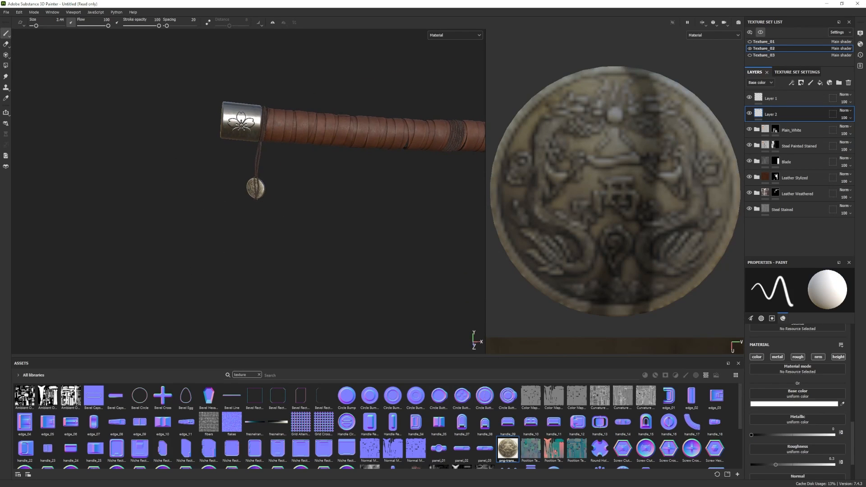
click(259, 374)
double_click(771, 114)
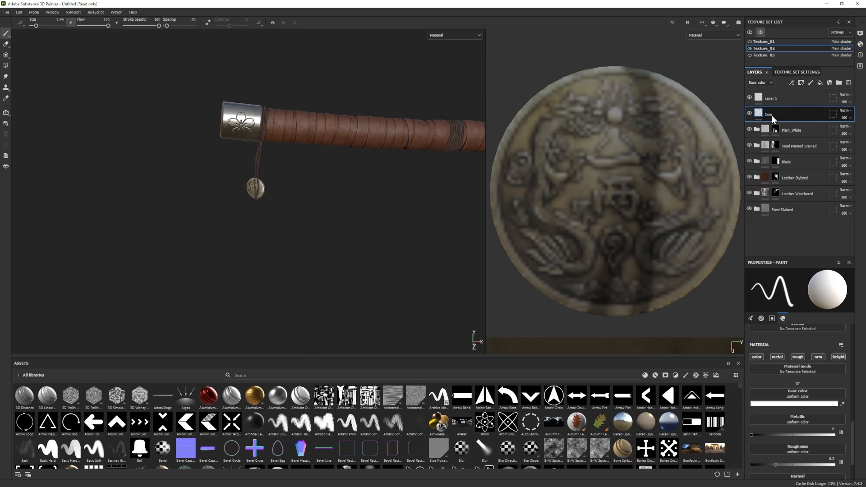
- Confirm the Coin layer name and add the Bronze Armor smart material directly below that layer
key(Return)
click(645, 375)
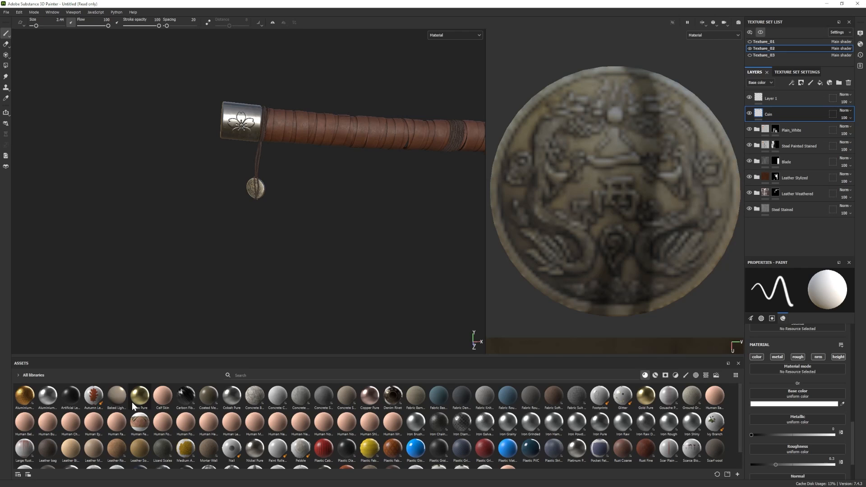
click(655, 375)
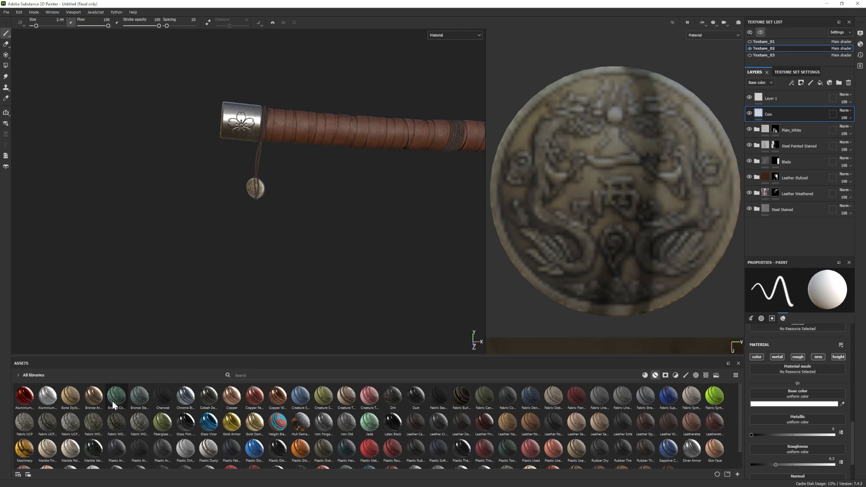
drag(94, 397, 773, 131)
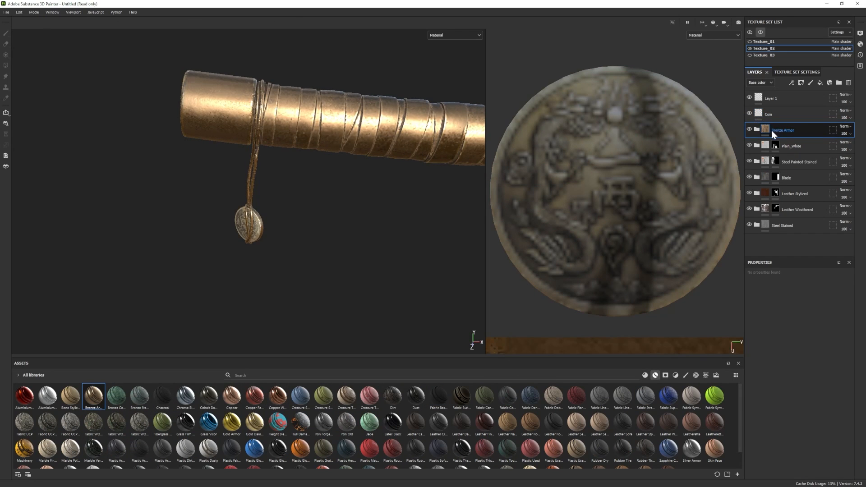
- Give the Base Metal layer inside Bronze Armor the base color 6F6546 and a roughness of about 0.515
click(758, 129)
click(787, 222)
click(805, 349)
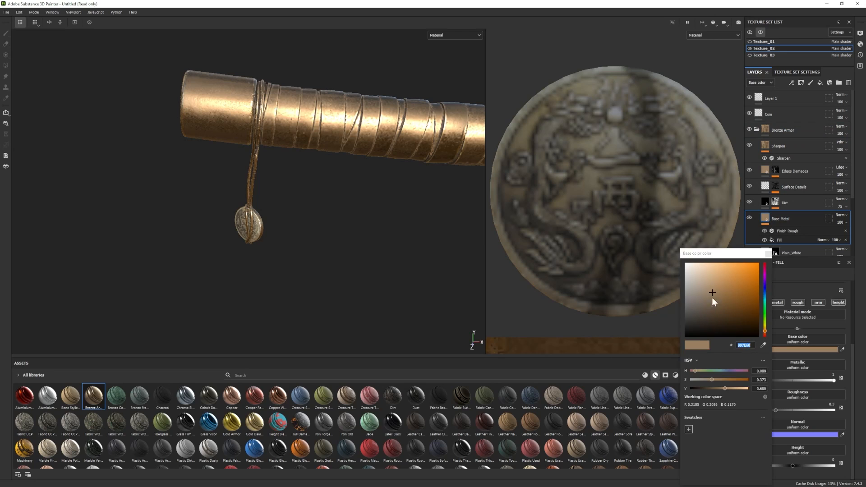
mouse_move(712, 297)
mouse_down()
mouse_move(714, 313)
mouse_move(703, 310)
mouse_move(743, 288)
mouse_move(712, 305)
mouse_up()
click(765, 327)
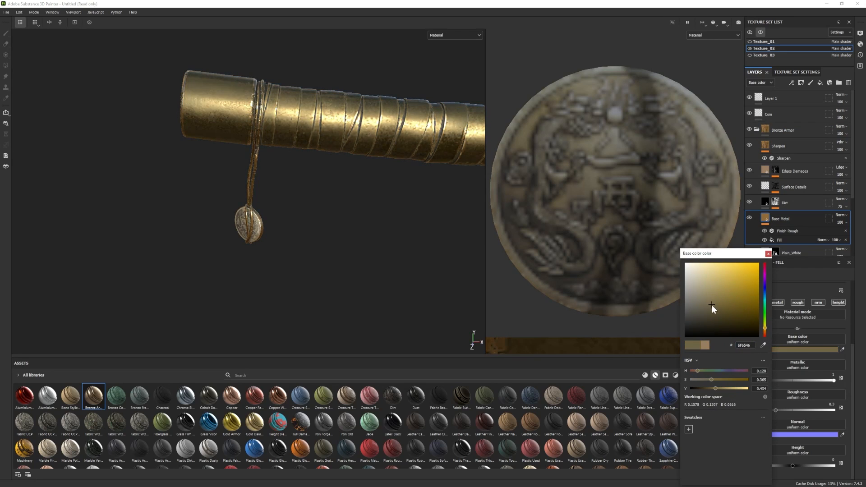
click(769, 254)
click(793, 410)
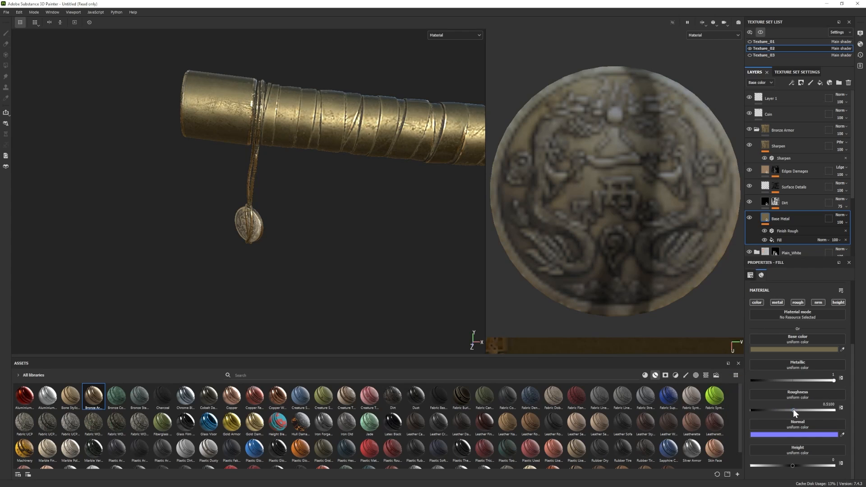
- Add a black mask to the Bronze Armor group and return to the paint brush
right_click(774, 132)
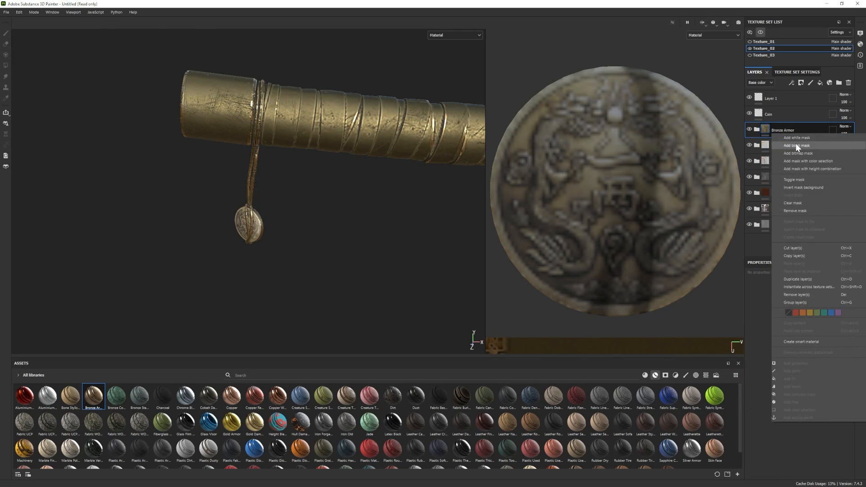
click(796, 145)
key(4)
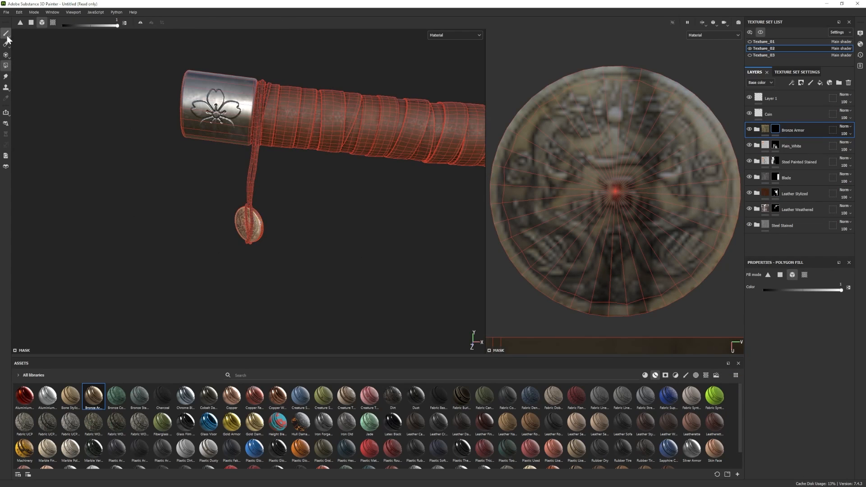
click(6, 34)
key(f)
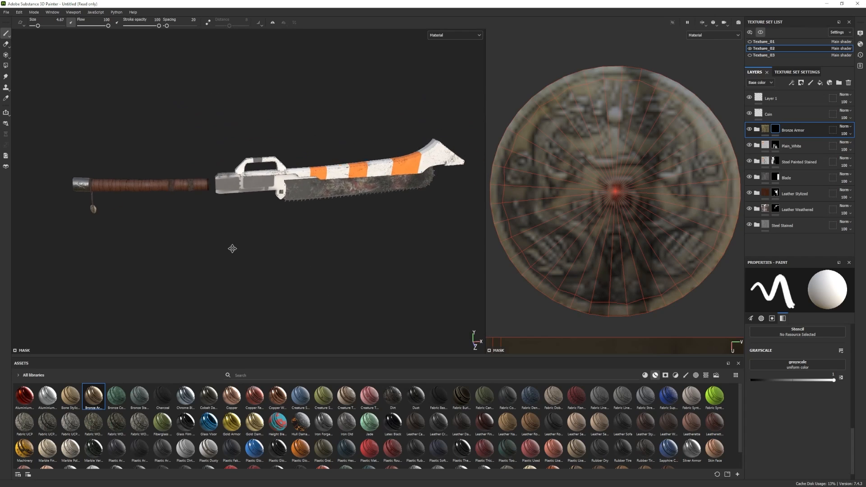
- In Texture_02, slightly darken the light grey base color of the Base Paint layer inside Steel Painted Stained
click(764, 42)
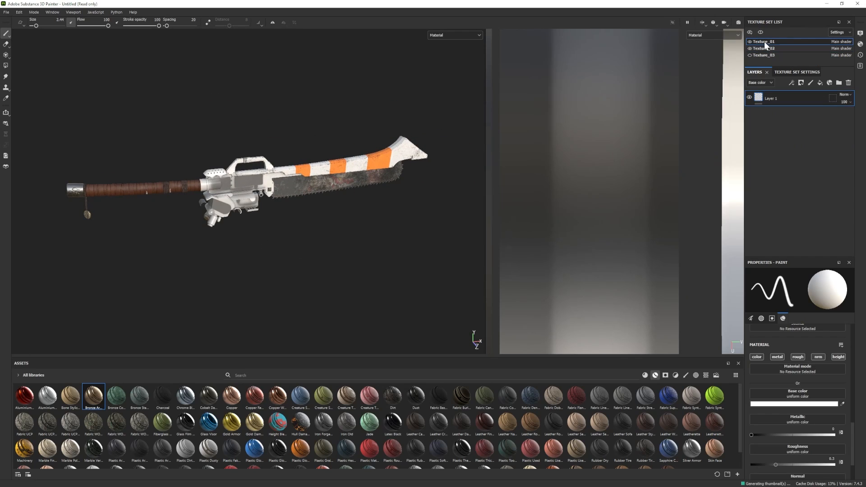
click(762, 46)
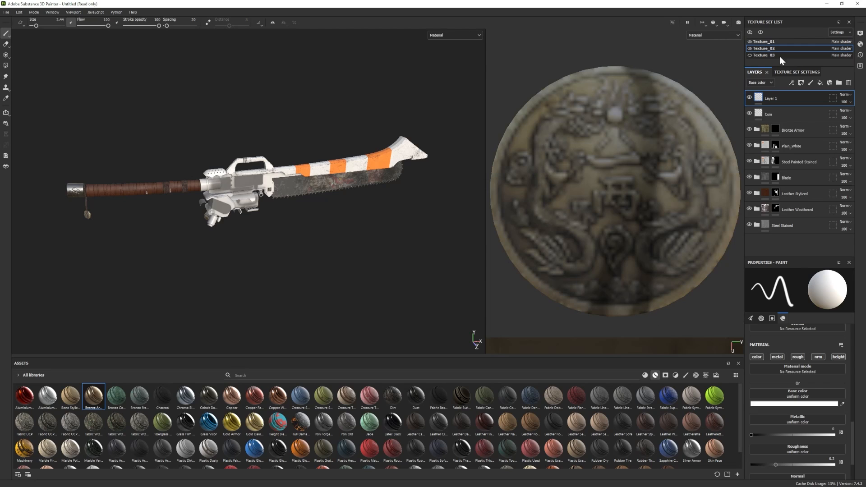
click(757, 161)
scroll(781, 190, down, 3)
click(781, 201)
click(787, 348)
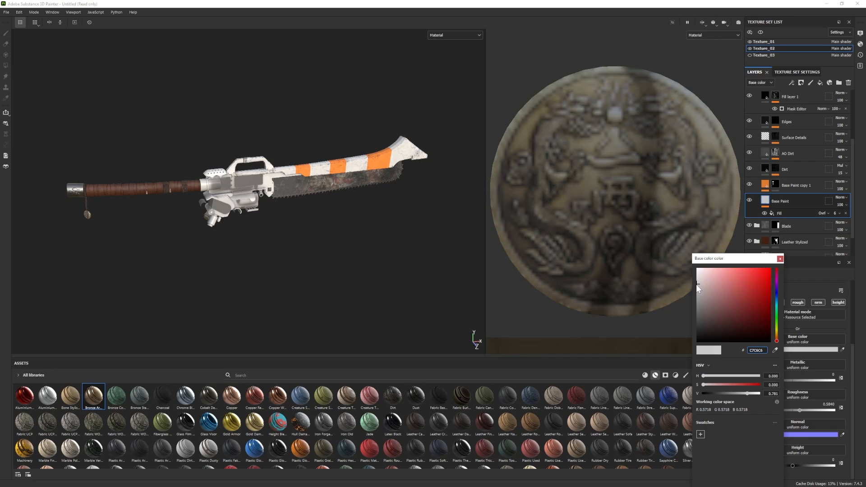
drag(698, 285, 697, 288)
click(780, 259)
scroll(800, 185, up, 1)
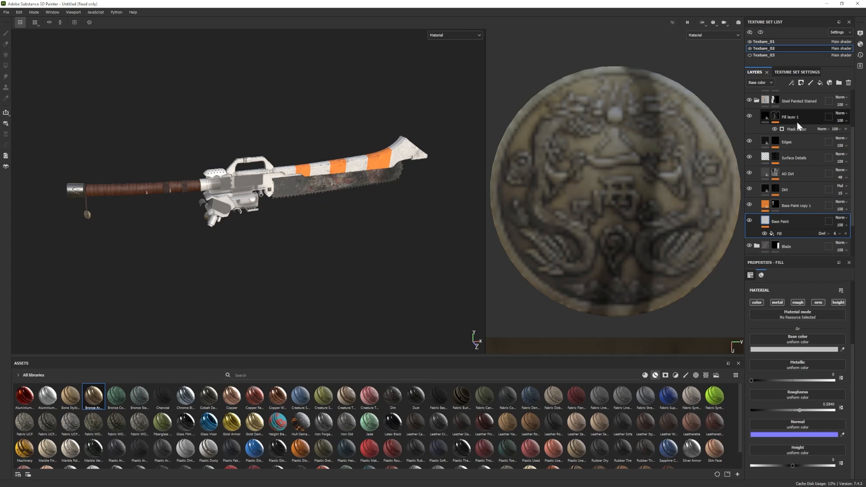
- Add a fill layer above Fill layer 1 in Steel Painted Stained with base color 262626 and roughness 0.6813
click(797, 121)
click(820, 83)
click(779, 349)
click(687, 331)
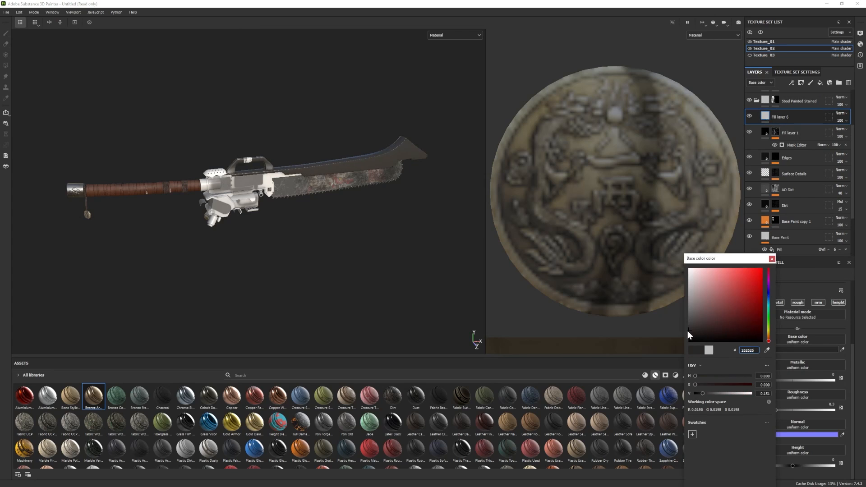
click(772, 257)
scroll(286, 253, up, 3)
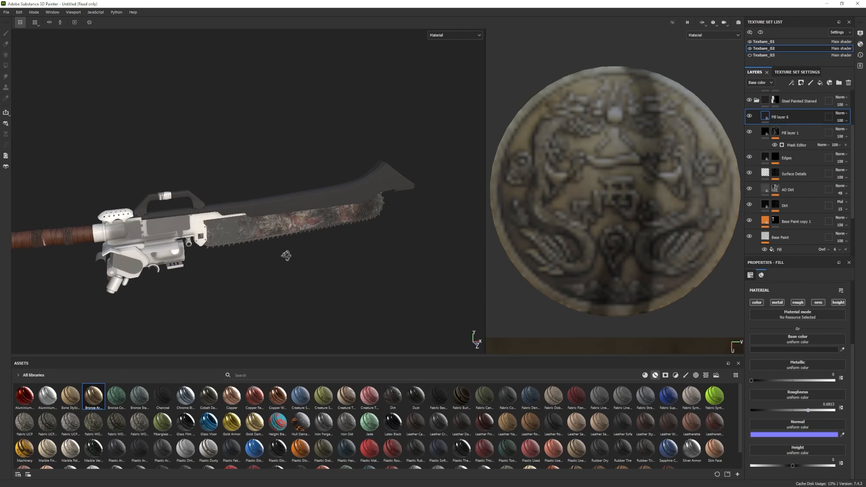
- Apply the Surface Worn smart mask to the dark fill layer with global balance 0.38 and global contrast 0
click(666, 375)
drag(69, 448, 790, 117)
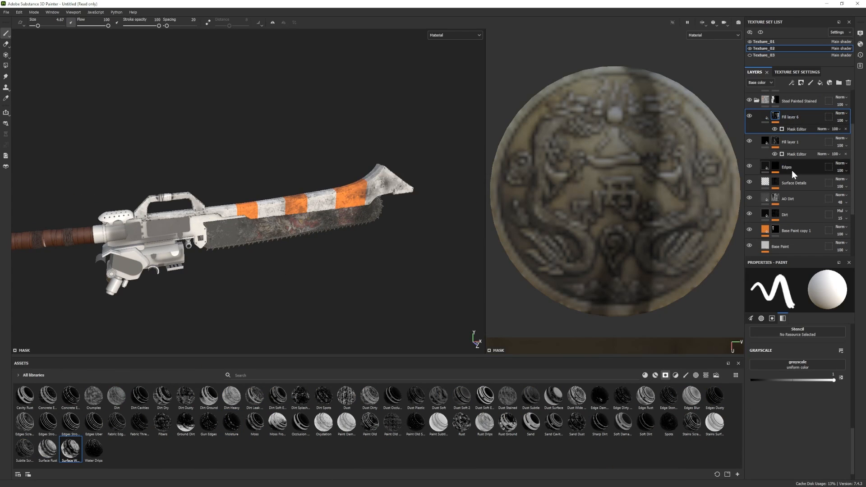
click(797, 129)
drag(793, 330, 789, 331)
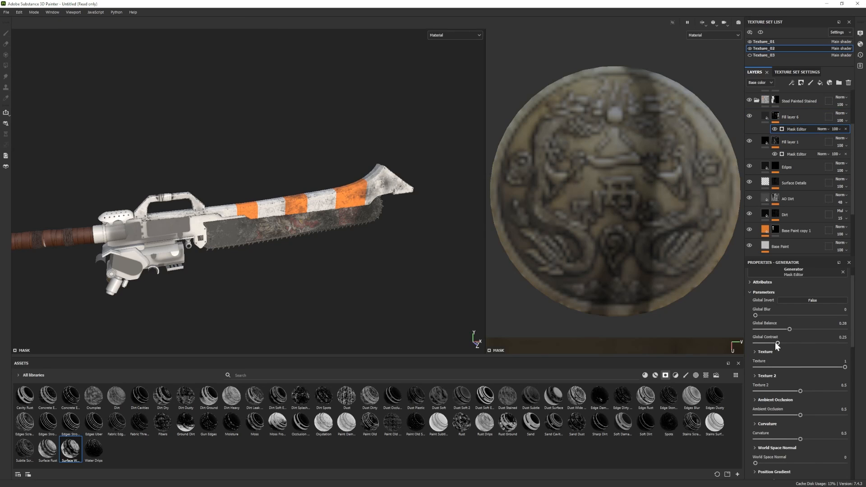
- Compare the painted blade with the dark wear fill layer hidden and shown
scroll(758, 140, up, 3)
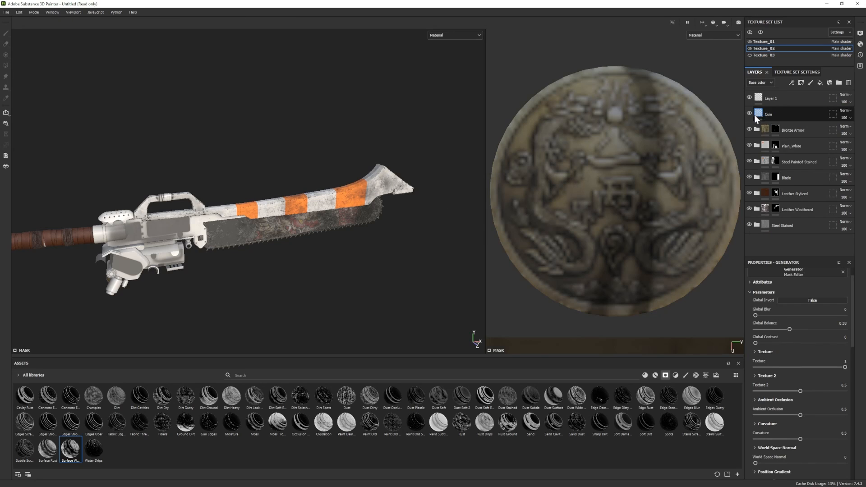
click(750, 177)
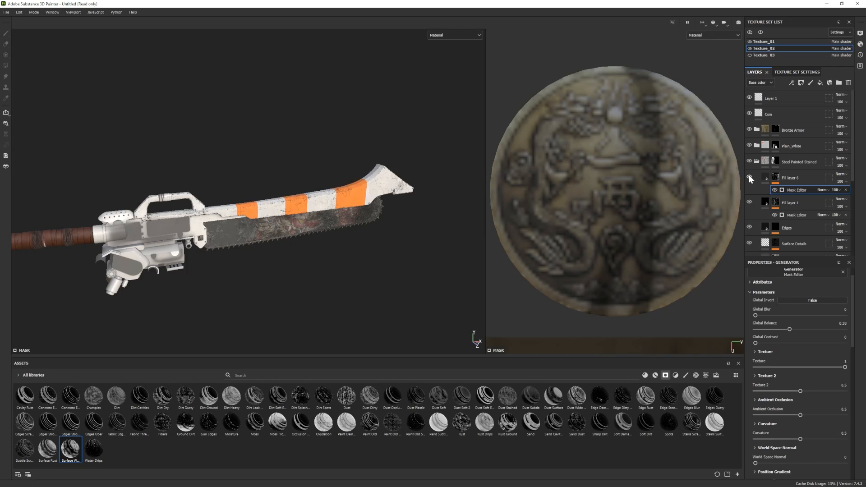
click(749, 176)
mouse_move(370, 199)
alt+mouse_down()
mouse_move(324, 216)
mouse_move(365, 201)
alt+mouse_up()
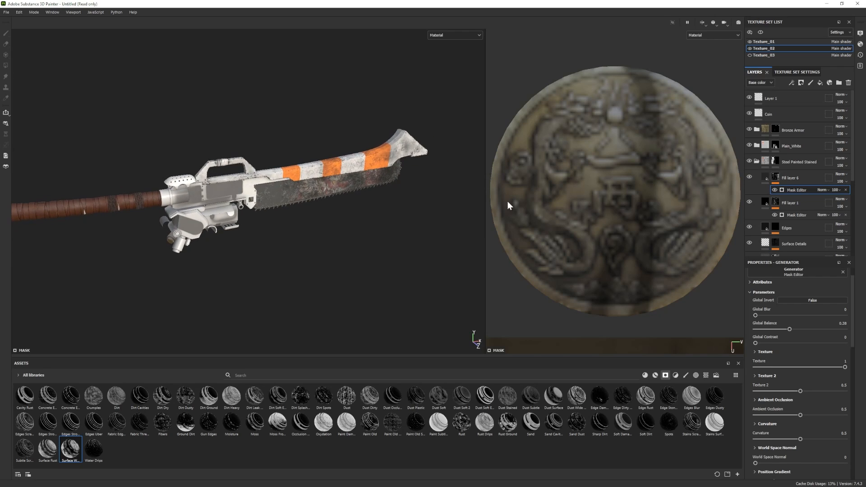
click(750, 177)
click(749, 177)
mouse_move(765, 178)
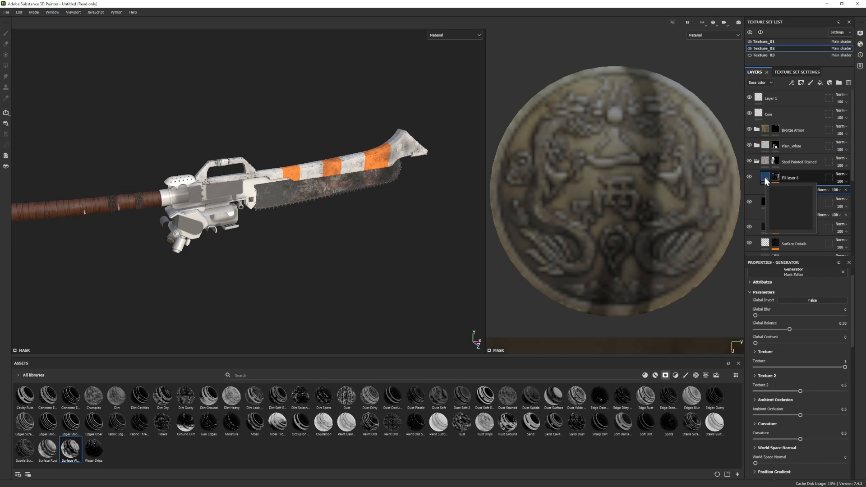
- Copy the Steel Painted Stained group from Texture_02 into Texture_01
click(757, 161)
click(792, 165)
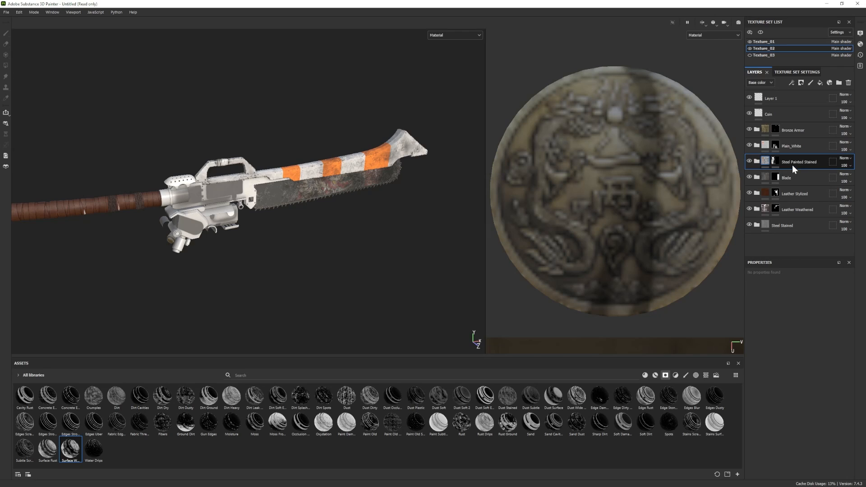
click(767, 42)
key(ctrl+v)
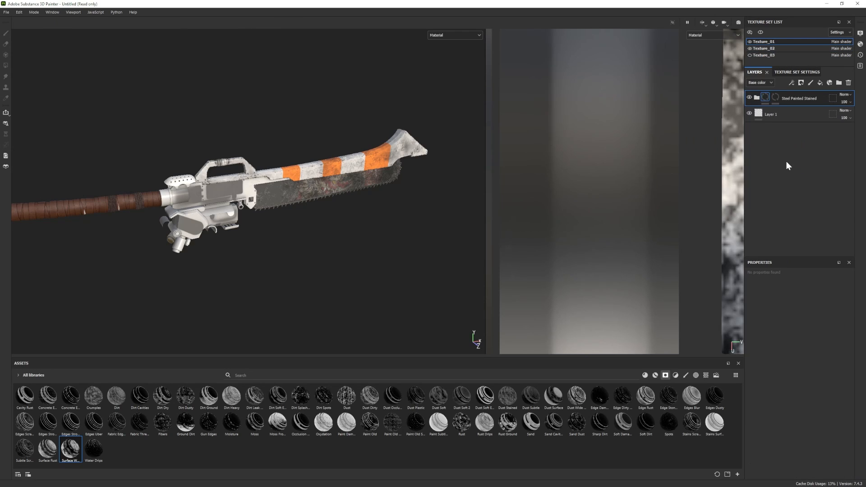
- Isolate Texture_01 and use polygon fill to mask the pasted painted steel group onto the perforated top cover and small side part
click(776, 98)
click(6, 66)
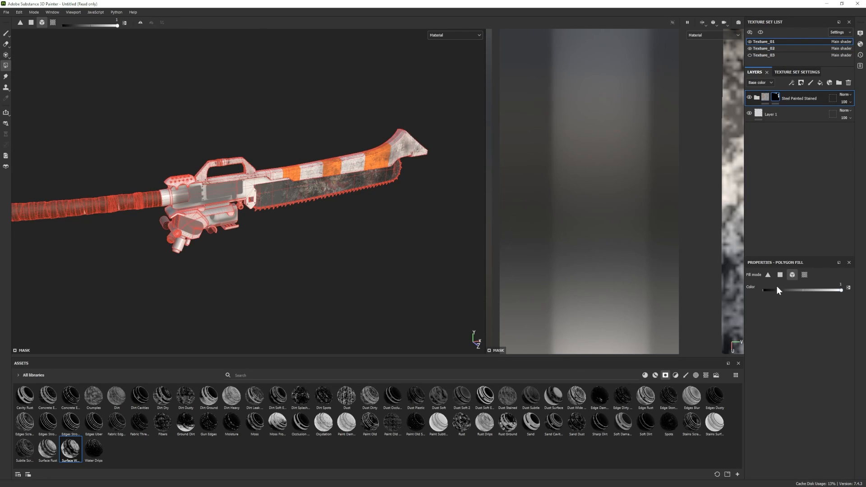
key(f)
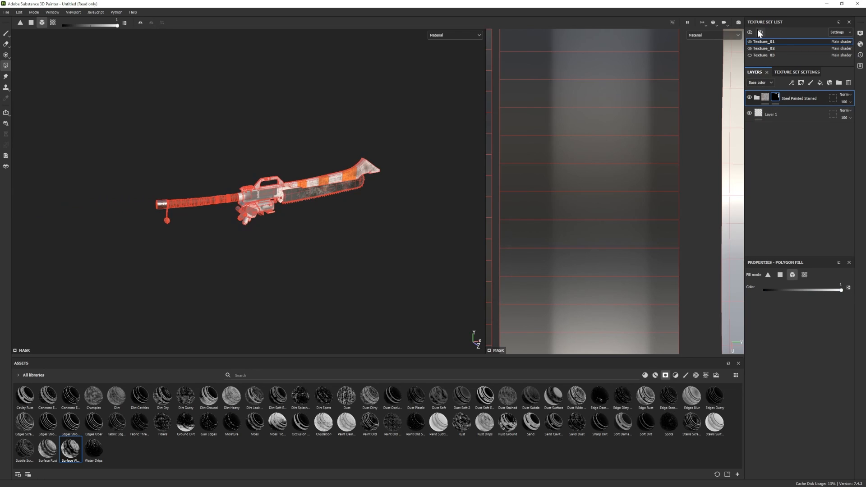
click(760, 33)
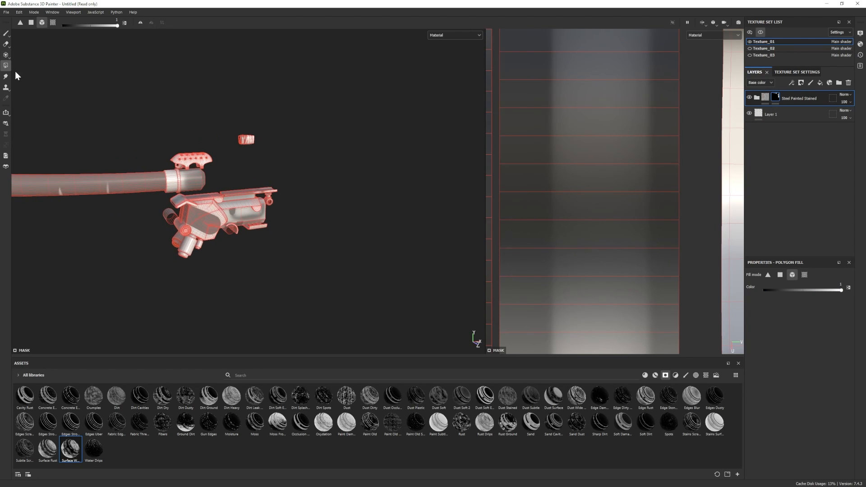
alt+drag(208, 171, 214, 183)
click(6, 33)
alt+right_drag(272, 210, 255, 201)
alt+drag(256, 201, 265, 229)
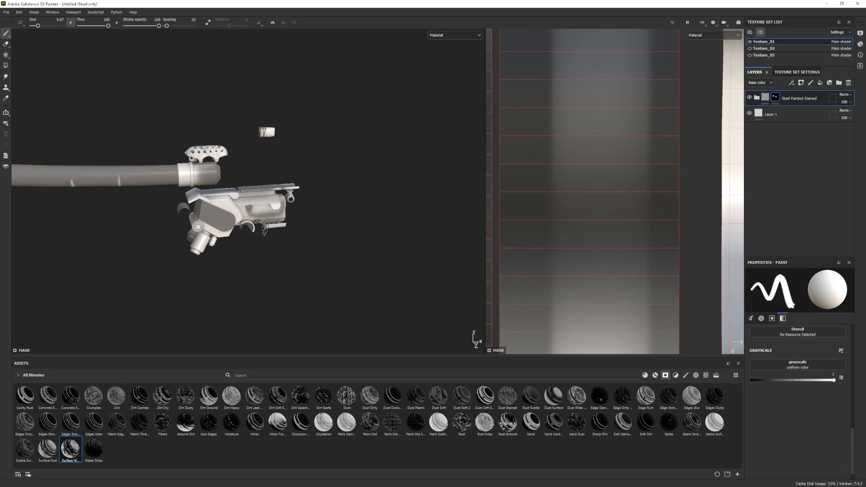
- Add the Steel Stained smart material at the bottom of Texture_01's layer stack
click(656, 375)
scroll(149, 433, down, 1)
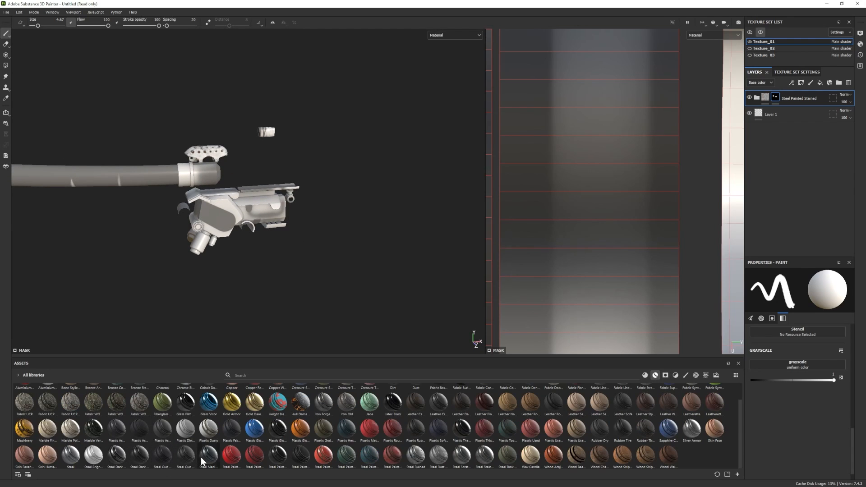
drag(201, 462, 529, 305)
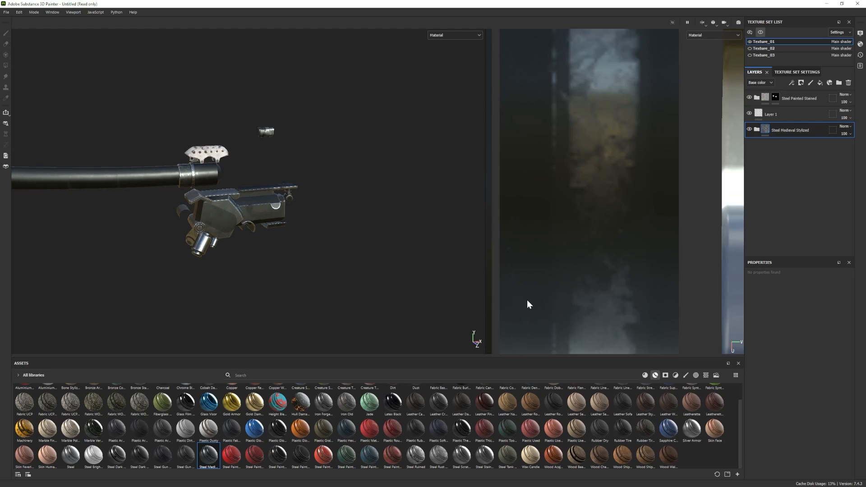
key(ctrl+z)
drag(481, 456, 795, 161)
alt+drag(264, 209, 243, 215)
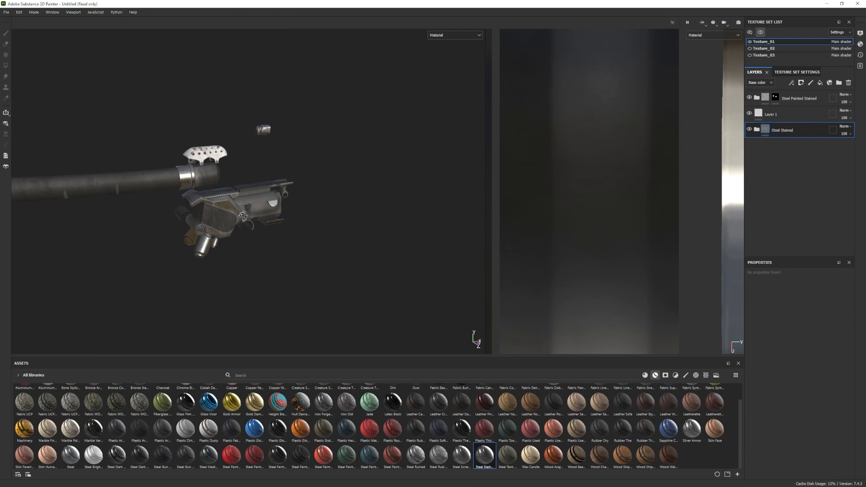
- Set the Roughness Value of the Steel Base layer inside Steel Stained to 0.38
click(757, 130)
click(783, 187)
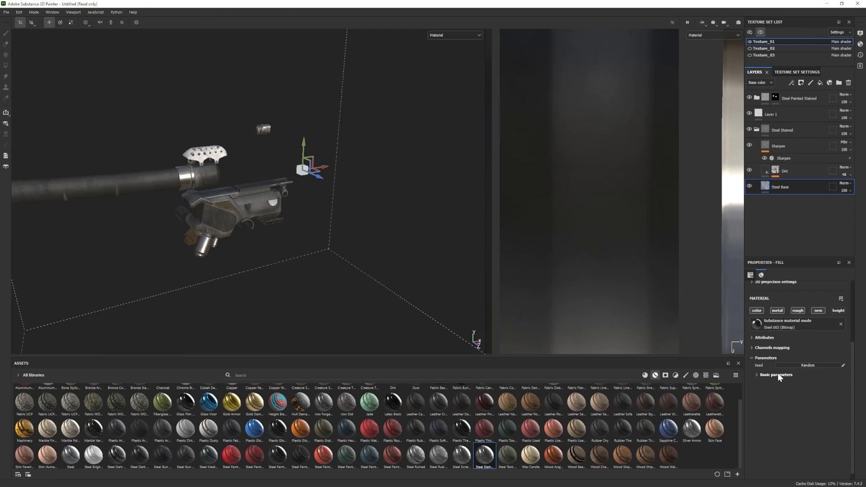
click(778, 373)
drag(788, 456, 799, 456)
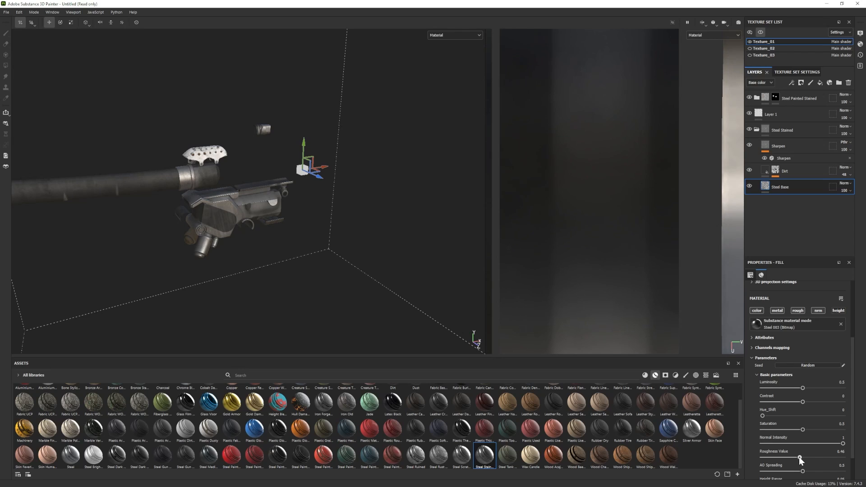
alt+drag(296, 289, 265, 266)
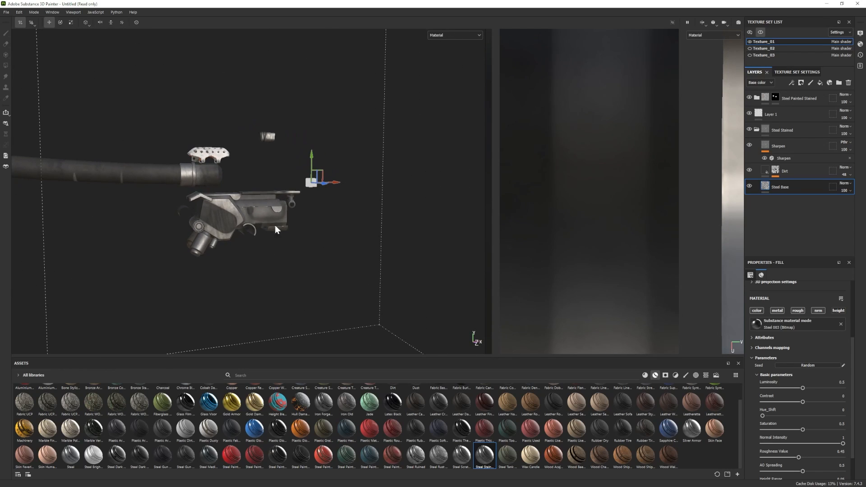
drag(797, 457, 793, 457)
alt+drag(311, 282, 319, 267)
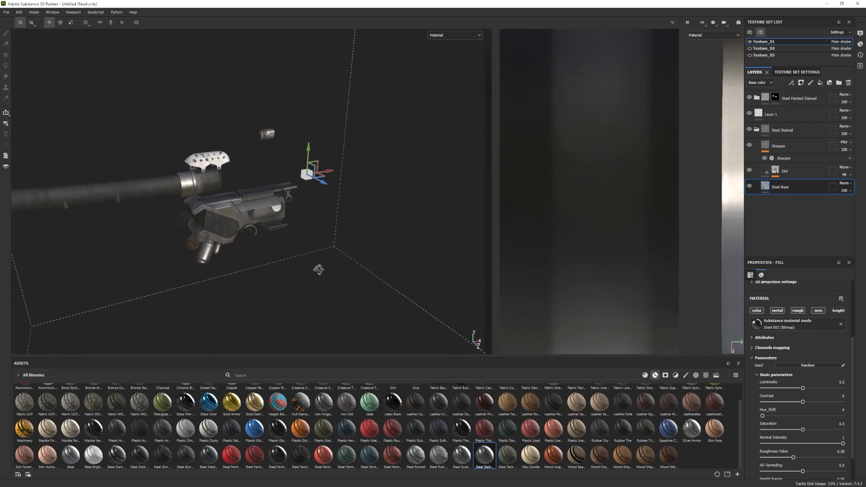
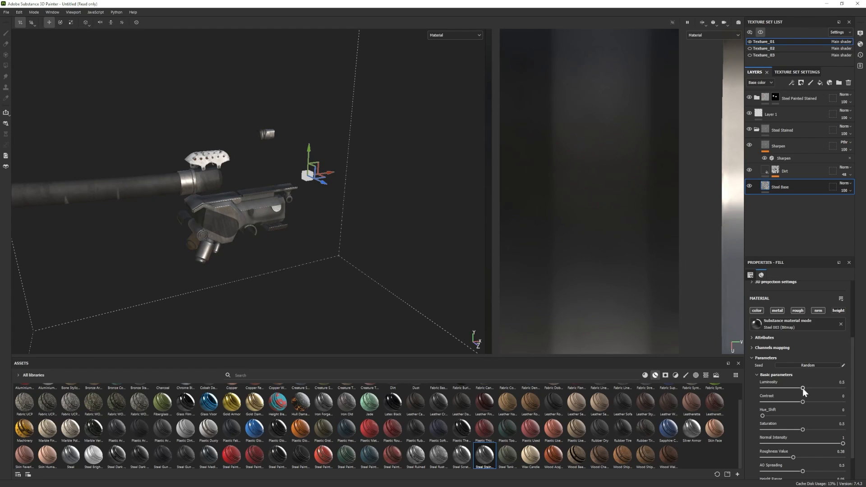
- Lower the Saturation parameter of the Steel Base layer inside the Steel Stained group
scroll(788, 411, up, 1)
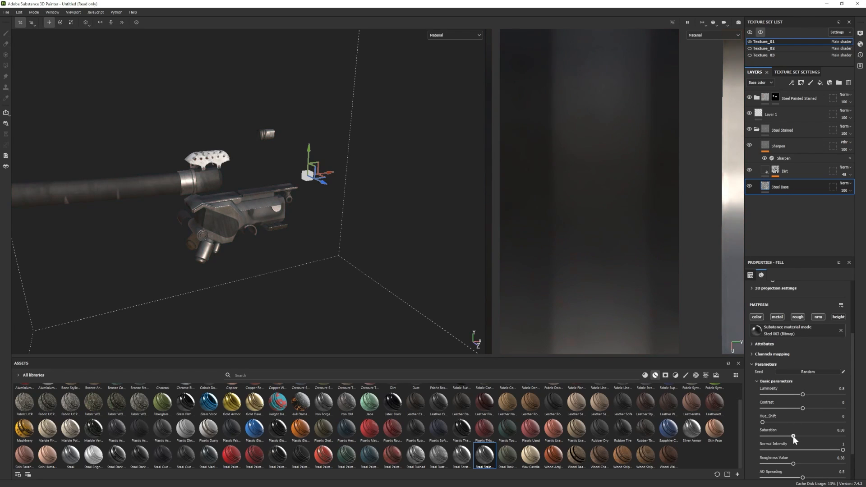
mouse_move(808, 437)
mouse_down()
mouse_move(808, 423)
mouse_move(801, 436)
mouse_up()
alt+drag(289, 234, 329, 289)
- Add a black mask to Steel Stained and polygon-fill the handle collar, sleeve and selected mechanism parts below the body
click(757, 129)
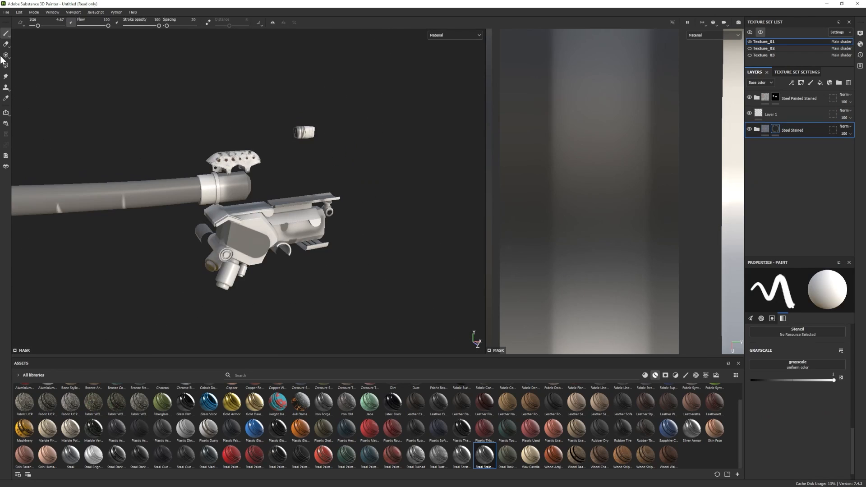
click(6, 66)
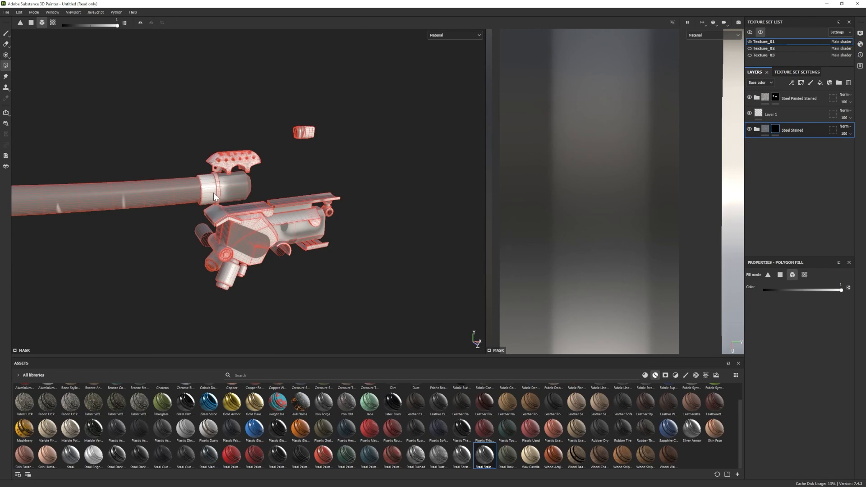
alt+drag(227, 207, 209, 206)
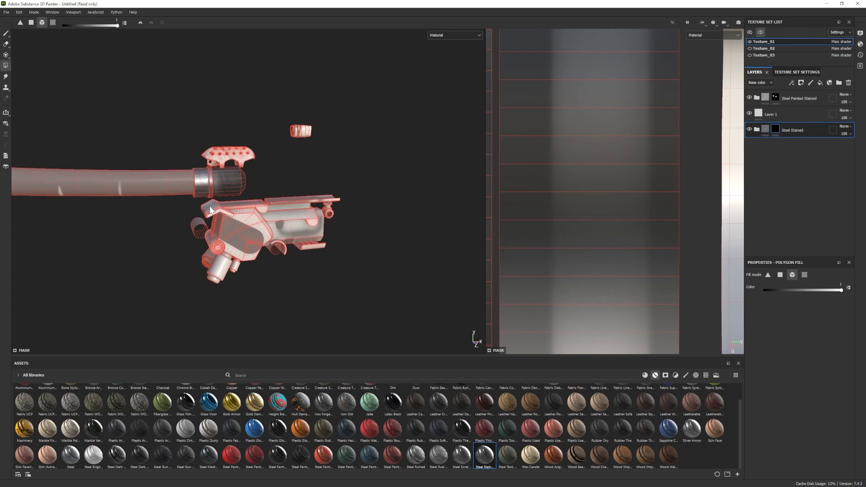
alt+drag(256, 223, 267, 244)
click(280, 215)
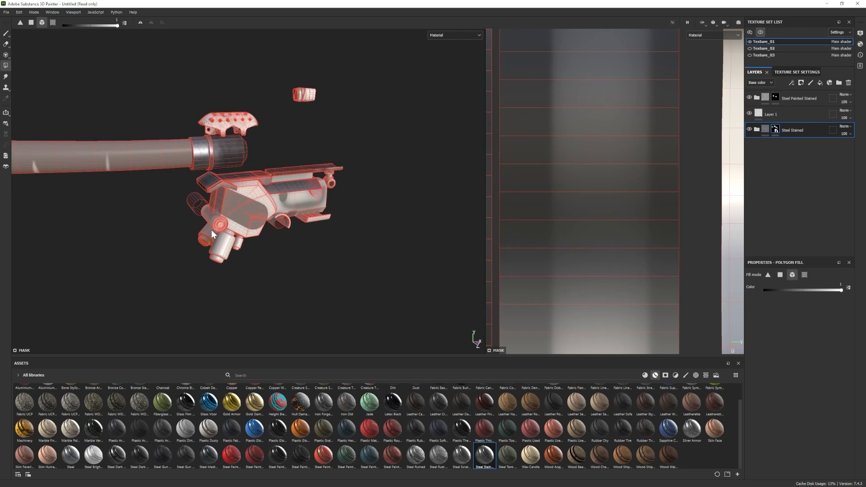
alt+drag(212, 230, 231, 223)
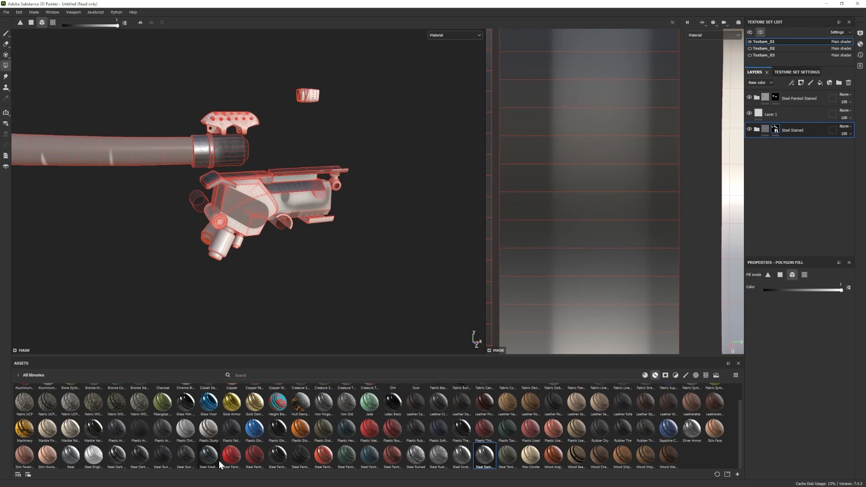
- Try the Steel Medieval Stylized smart material below Steel Stained with its Base Metal colour set to 3B4244
drag(220, 462, 773, 210)
alt+drag(271, 241, 279, 245)
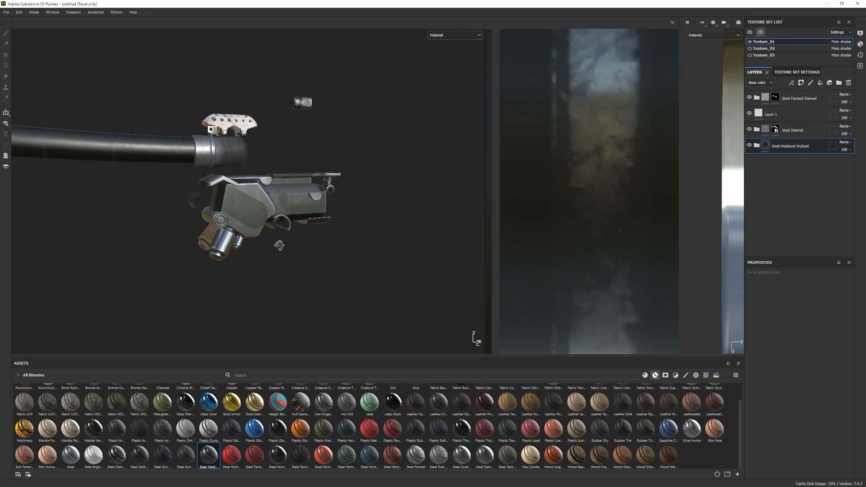
click(758, 145)
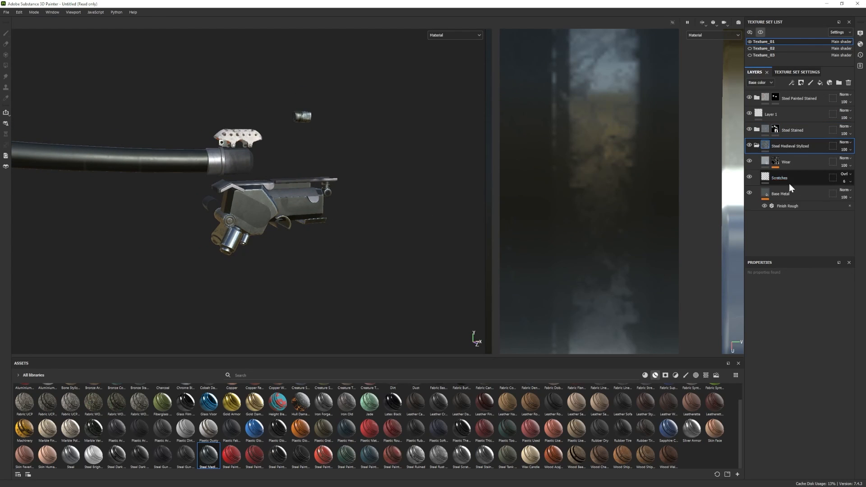
click(791, 193)
click(789, 356)
drag(706, 318, 708, 322)
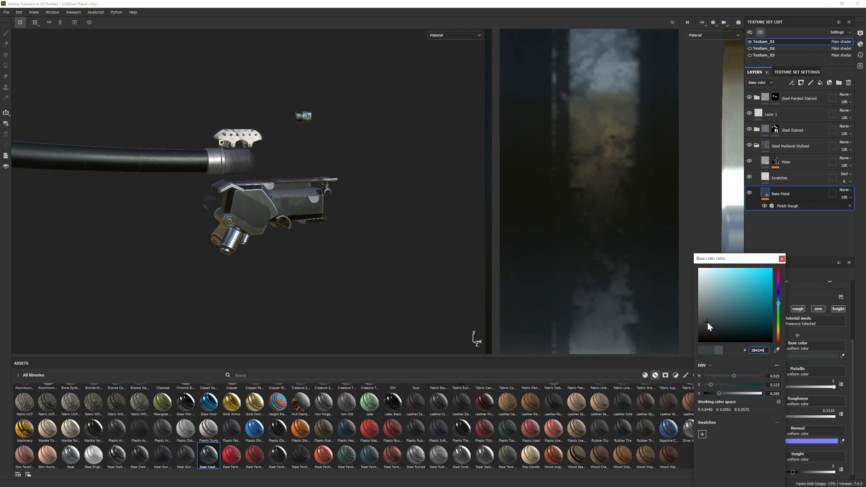
- Turn off texture set isolation to show the whole weapon and delete the Steel Medieval Stylized group
alt+drag(452, 108, 562, 82)
click(761, 33)
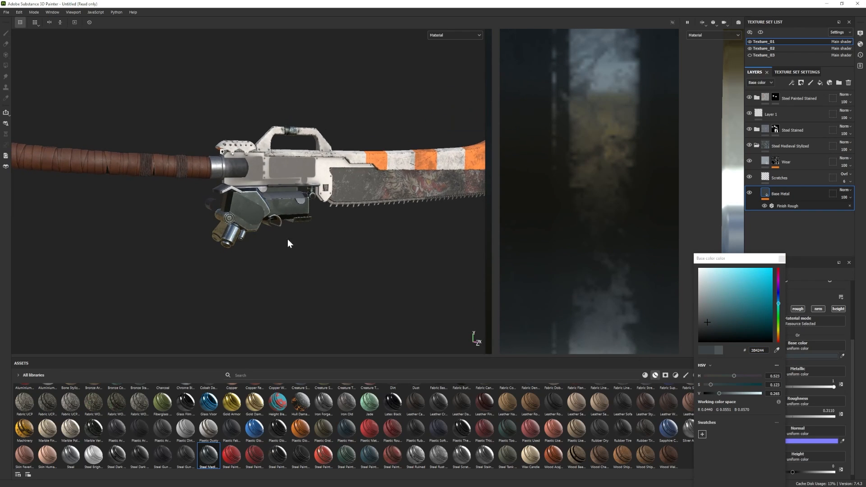
click(792, 147)
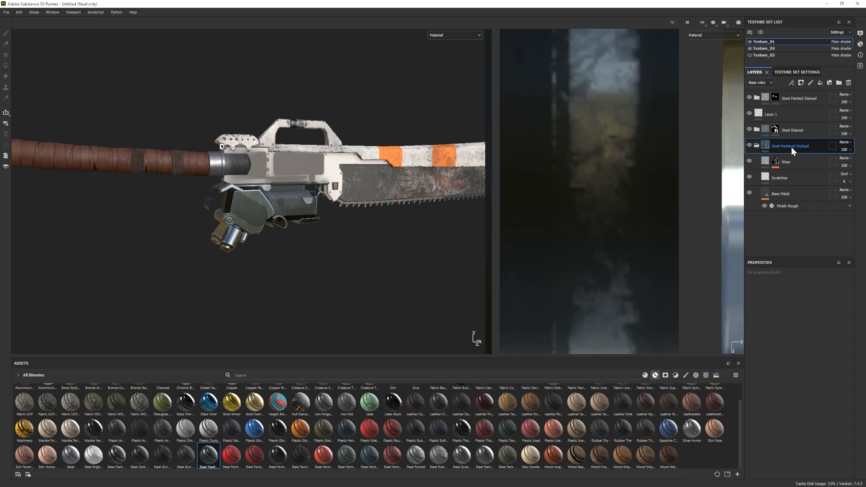
key(Delete)
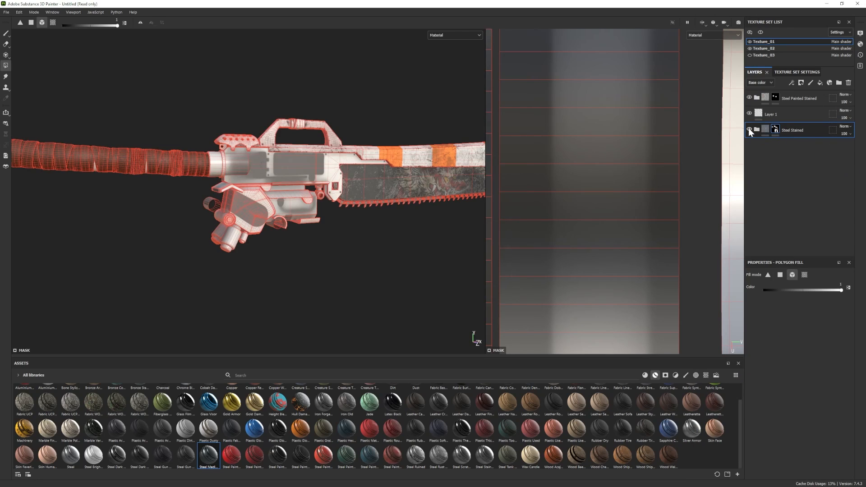
- Add the Silver Armor smart material below Steel Stained at the bottom of Texture_01's layer stack
click(765, 130)
alt+drag(343, 316, 340, 357)
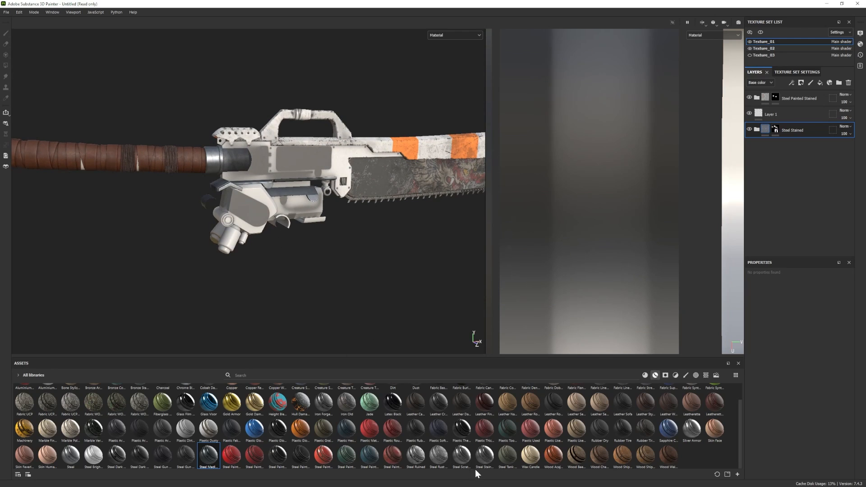
drag(692, 429, 807, 147)
alt+drag(277, 271, 284, 246)
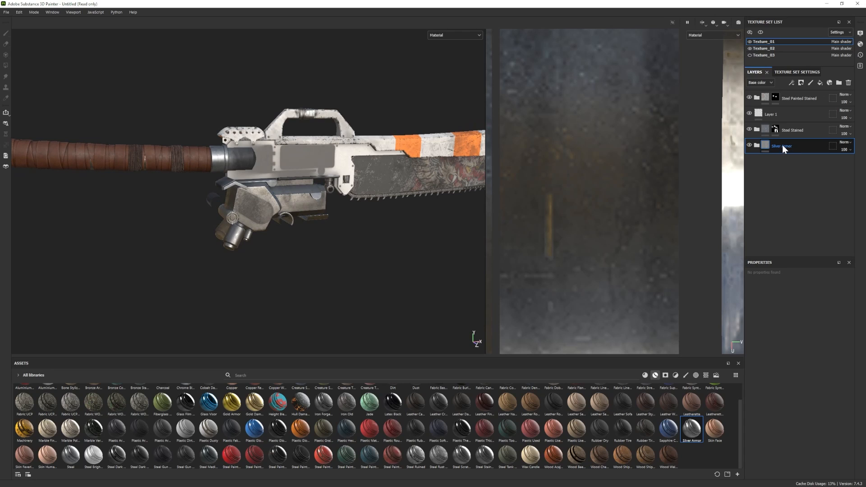
- Add a black mask to Silver Armor and polygon-fill the angular housing and cylinder parts of the lower mechanism
right_click(782, 145)
click(803, 159)
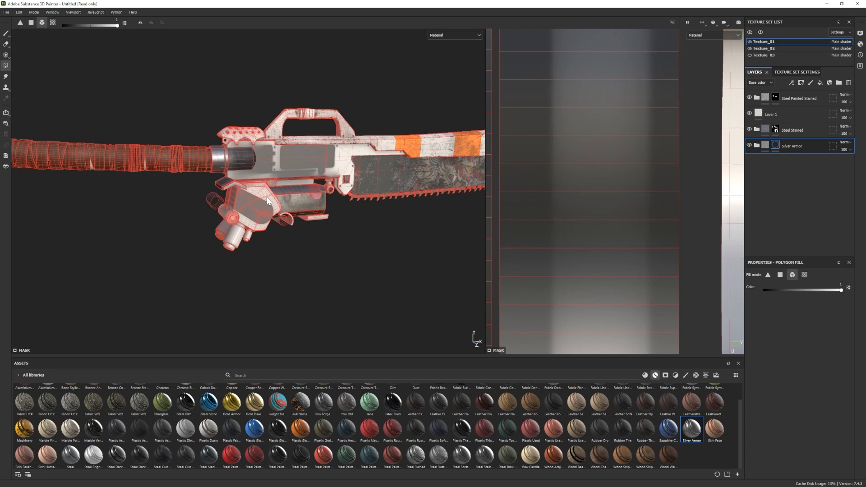
mouse_move(285, 183)
alt+mouse_down()
mouse_move(228, 228)
mouse_move(231, 248)
mouse_move(299, 255)
mouse_move(286, 243)
mouse_move(267, 249)
mouse_move(293, 257)
mouse_move(288, 253)
mouse_move(431, 223)
alt+mouse_up()
click(5, 34)
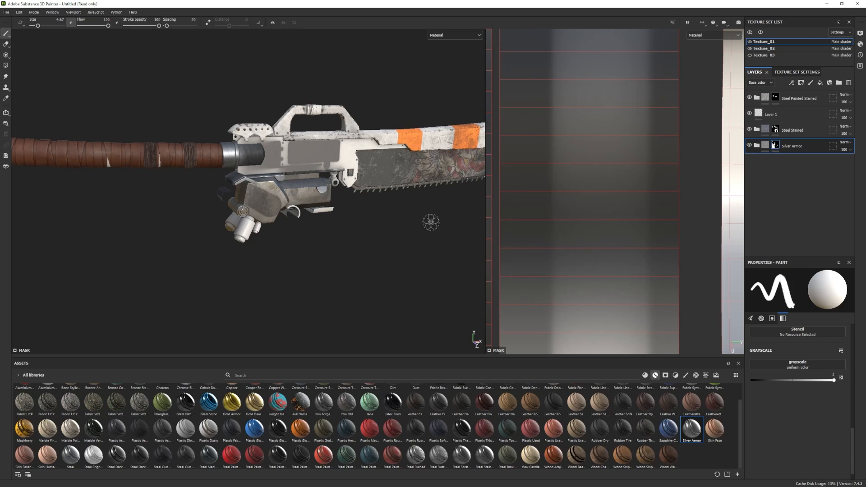
- Darken the base colour of Silver Armor's Base layer to a neutral grey with an HSV value of 0.484
click(757, 146)
scroll(790, 195, down, 1)
click(787, 227)
click(784, 356)
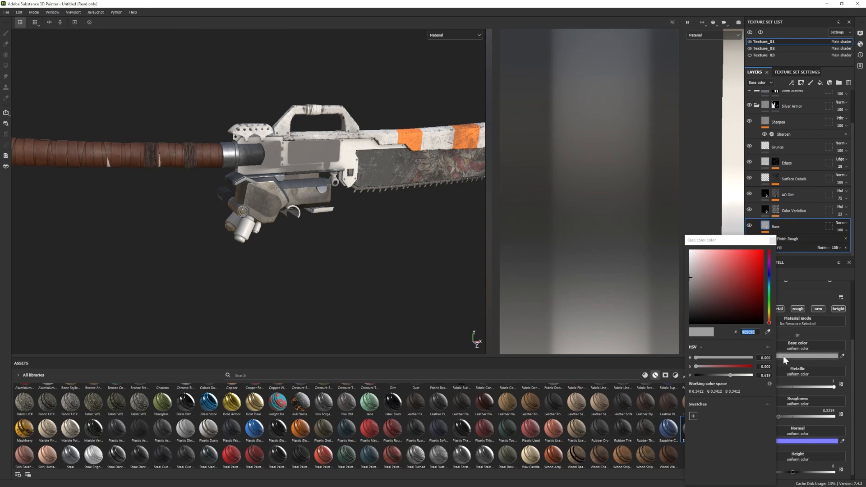
drag(689, 279, 687, 288)
alt+drag(316, 240, 301, 227)
alt+right_drag(301, 227, 432, 292)
alt+drag(432, 292, 343, 241)
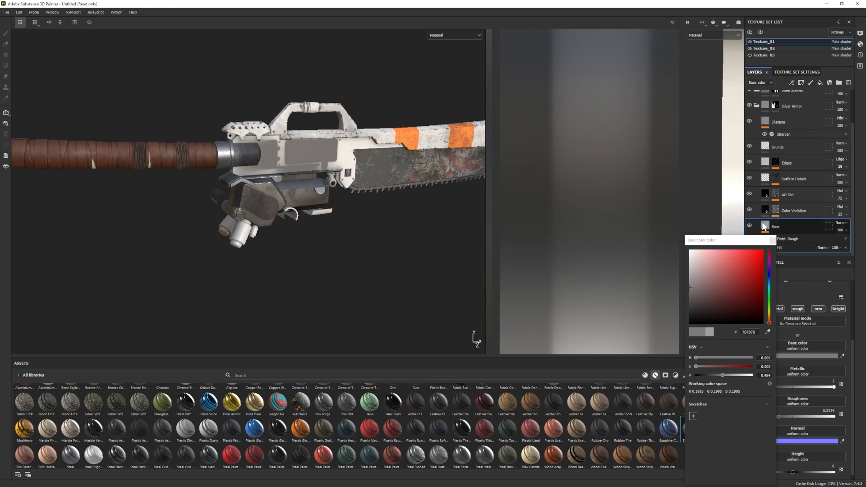
click(774, 240)
click(757, 106)
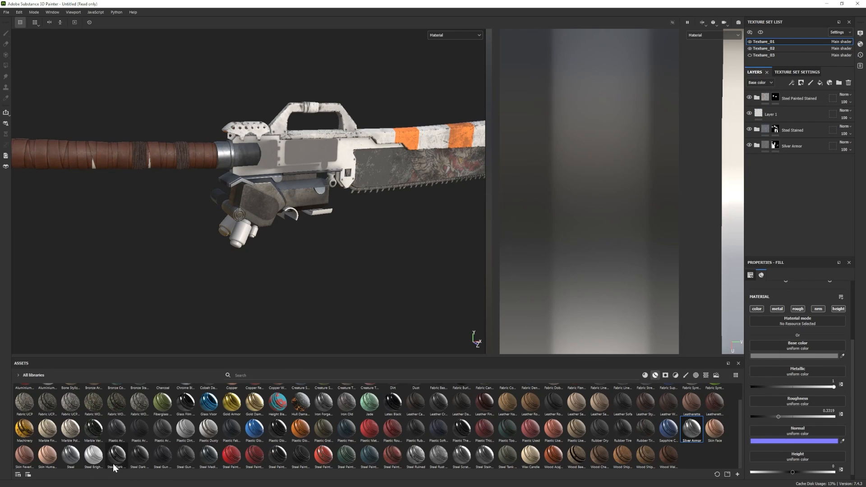
- Try the Steel Dark Aged smart material at the bottom of Texture_01's layer stack and delete it again
drag(114, 468, 803, 168)
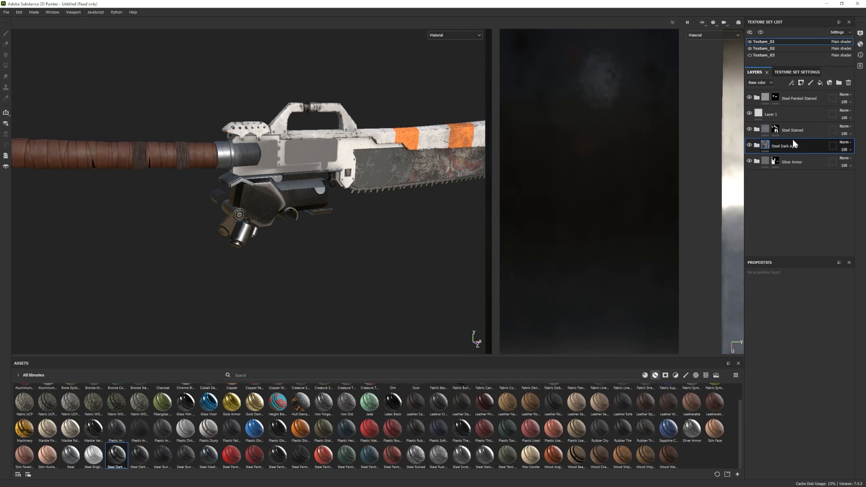
drag(793, 139, 789, 168)
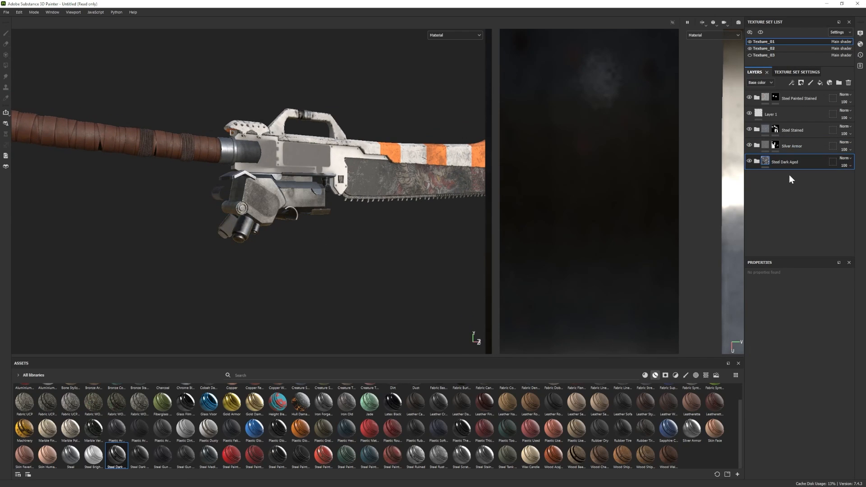
key(Delete)
- Select the mask of the Steel Painted Stained group for editing
click(775, 98)
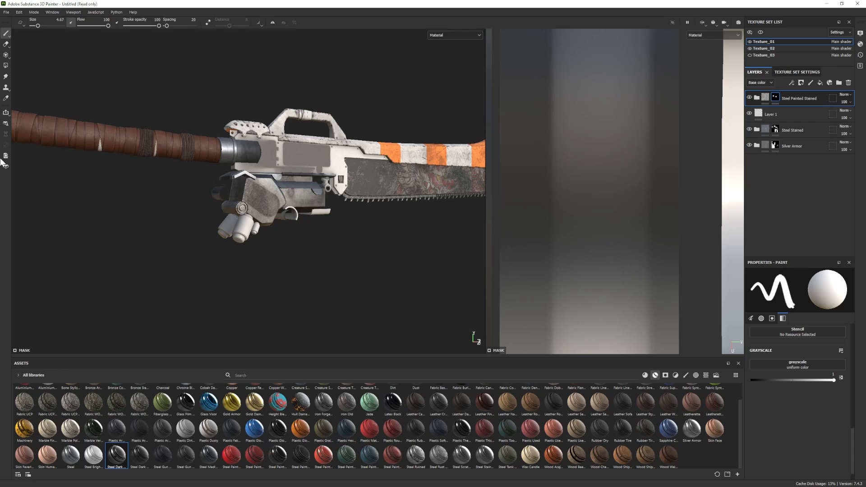
- Fill the canister below the receiver into the Steel Painted Stained mask with a polygon fill
click(6, 65)
click(248, 239)
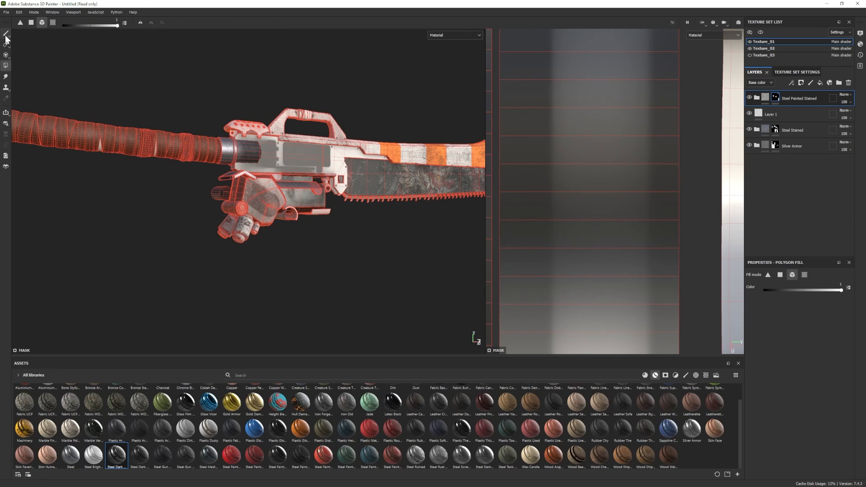
- Copy the Plain_White group from Texture_02 and paste it above Steel Painted Stained in Texture_01
click(763, 48)
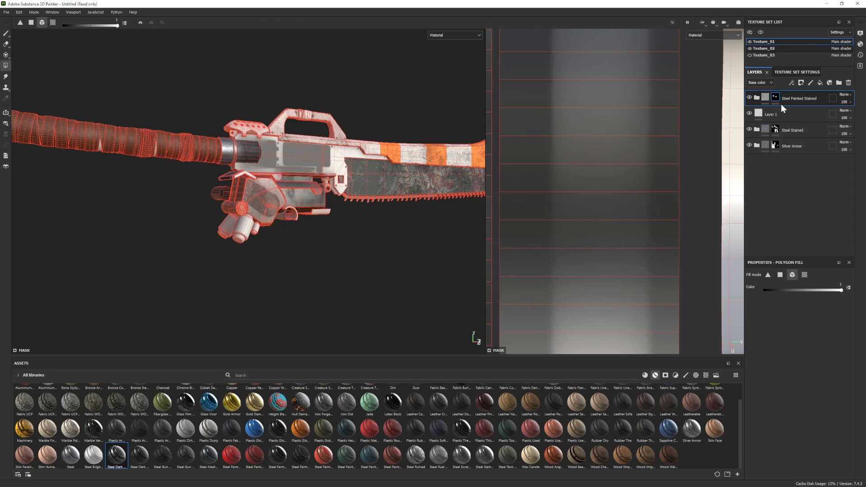
key(4)
click(791, 147)
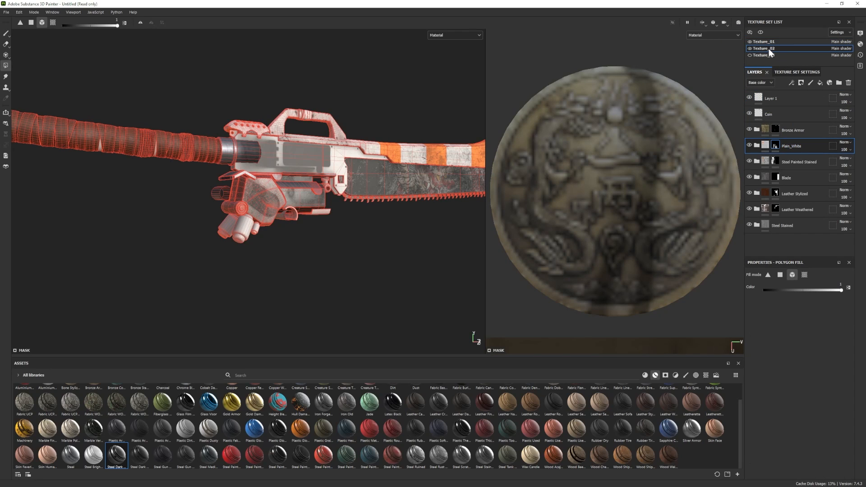
click(767, 42)
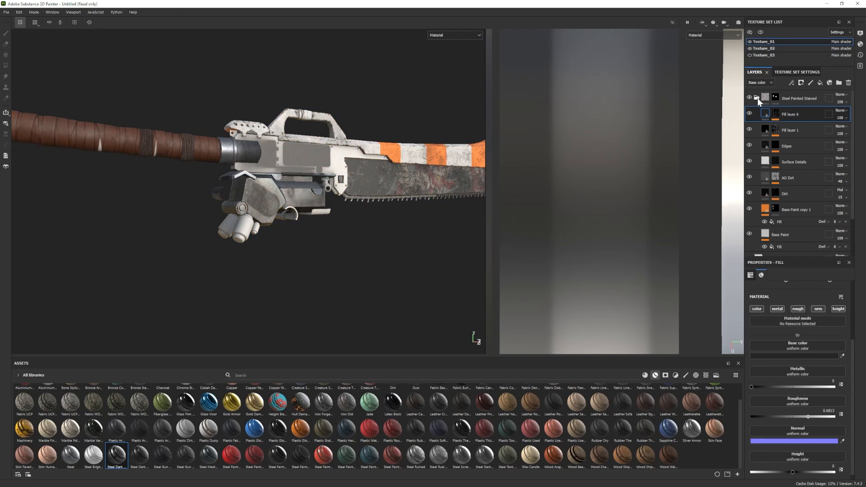
key(ctrl+v)
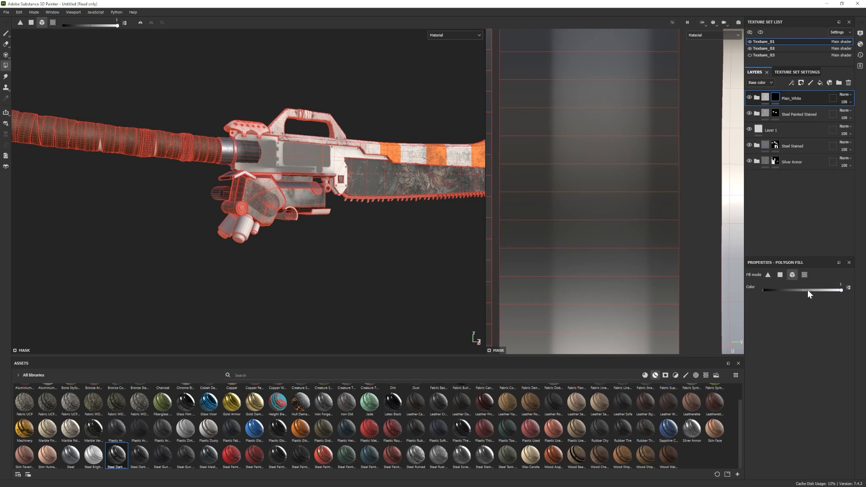
- Clear the pasted Plain_White mask across the whole weapon with a polygon fill of 0, and restore the fill value to 1
drag(808, 289, 762, 290)
scroll(279, 215, down, 4)
drag(76, 96, 400, 245)
drag(816, 292, 859, 292)
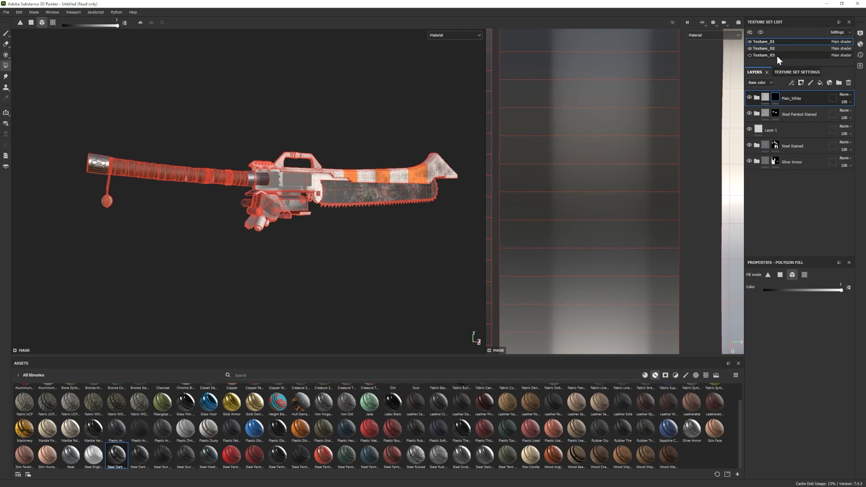
- Isolate Texture_01 and reveal Plain_White on the canisters below the receiver
click(761, 32)
scroll(280, 218, up, 4)
click(6, 33)
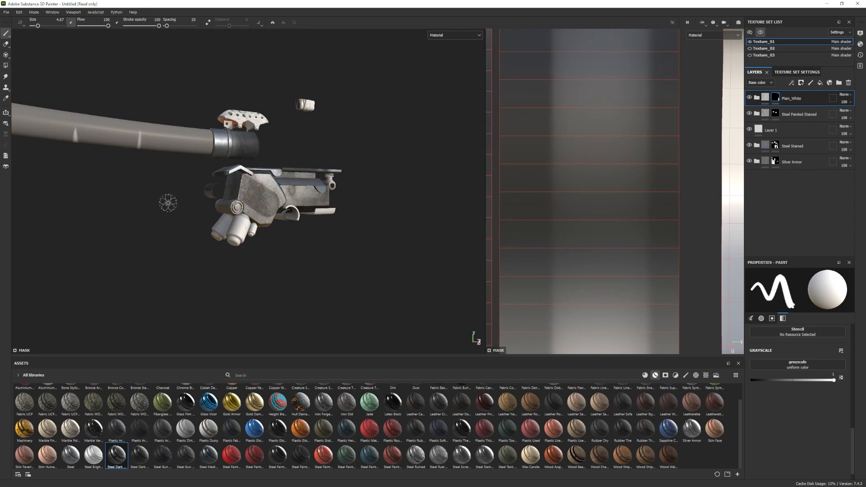
alt+drag(168, 201, 144, 211)
alt+middle_drag(180, 211, 154, 211)
scroll(271, 212, up, 2)
- Fill the trigger guard, the lower rail and the small front lug into the Steel Stained mask
click(805, 146)
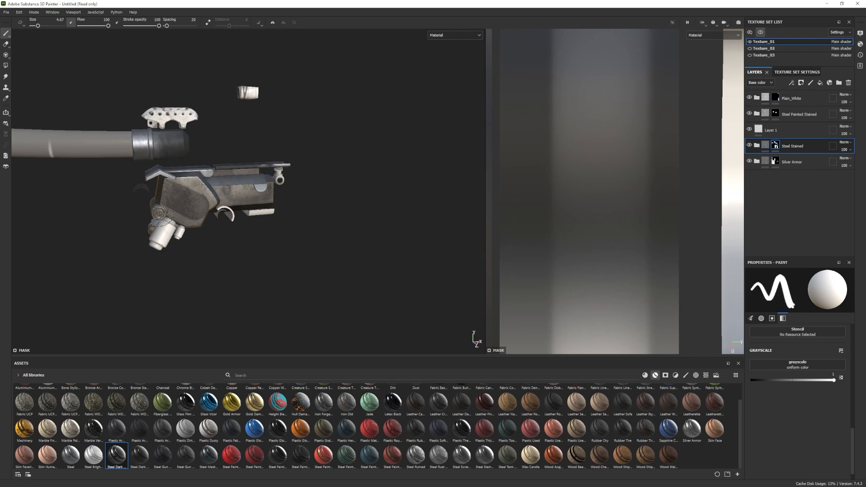
key(4)
click(5, 34)
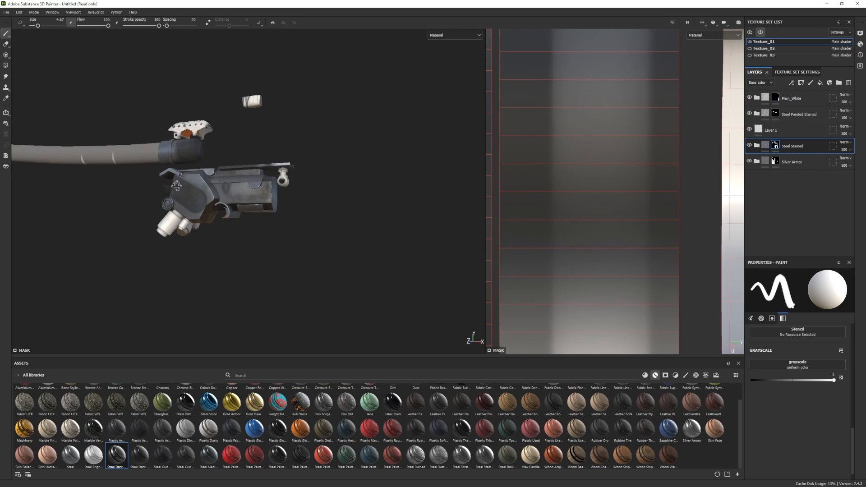
click(6, 67)
mouse_move(267, 198)
alt+mouse_down()
mouse_move(270, 179)
mouse_move(171, 267)
alt+mouse_up()
click(271, 180)
click(274, 185)
click(6, 33)
alt+middle_drag(170, 267, 232, 223)
alt+right_drag(232, 223, 377, 224)
alt+right_drag(279, 224, 257, 225)
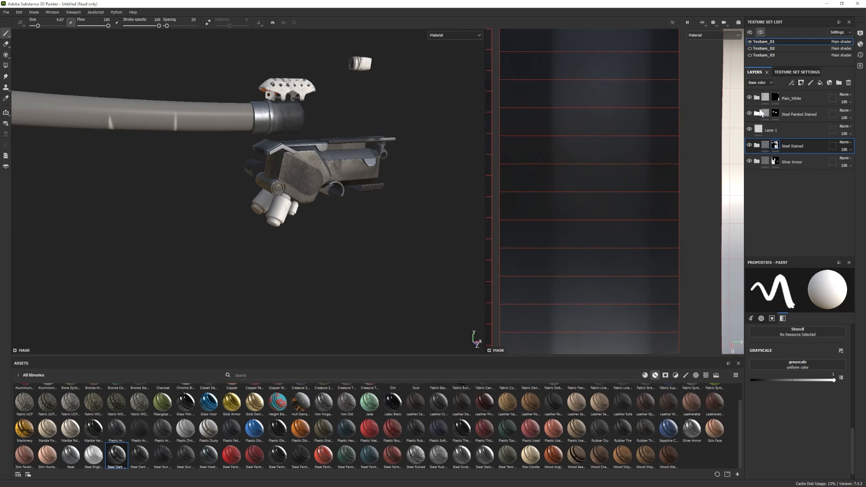
- Add orange stripes to the front canister through the Base Paint copy 1 mask in Plain_White, using quad polygon fill
click(758, 98)
click(775, 193)
click(6, 65)
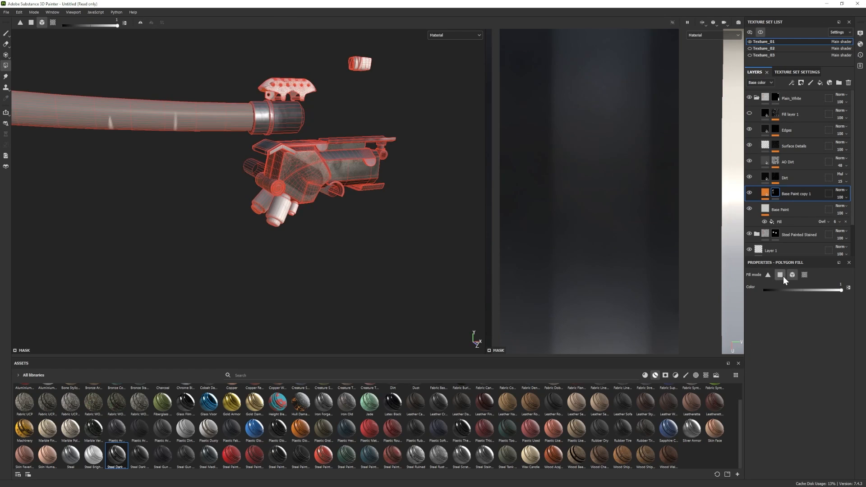
scroll(302, 226, up, 5)
alt+drag(305, 232, 315, 233)
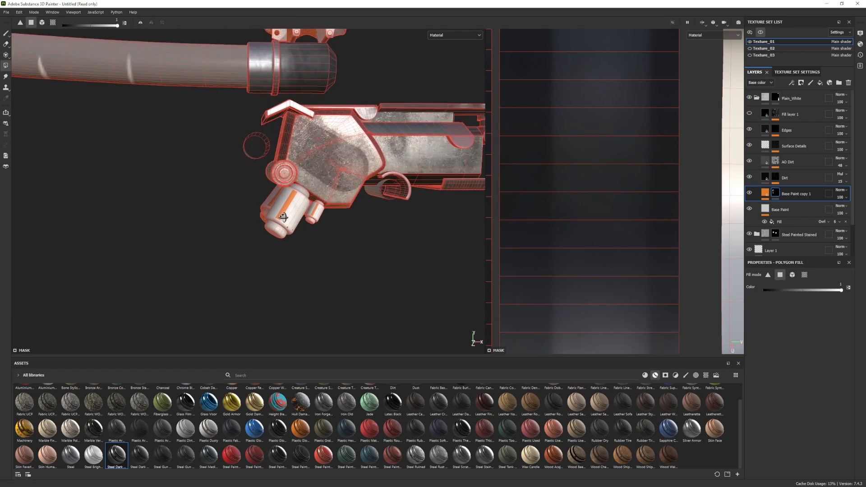
alt+right_drag(316, 233, 274, 245)
key(1)
alt+middle_drag(274, 245, 241, 245)
mouse_move(241, 245)
alt+mouse_down()
mouse_move(251, 235)
mouse_move(273, 243)
mouse_move(289, 226)
mouse_move(298, 231)
alt+mouse_up()
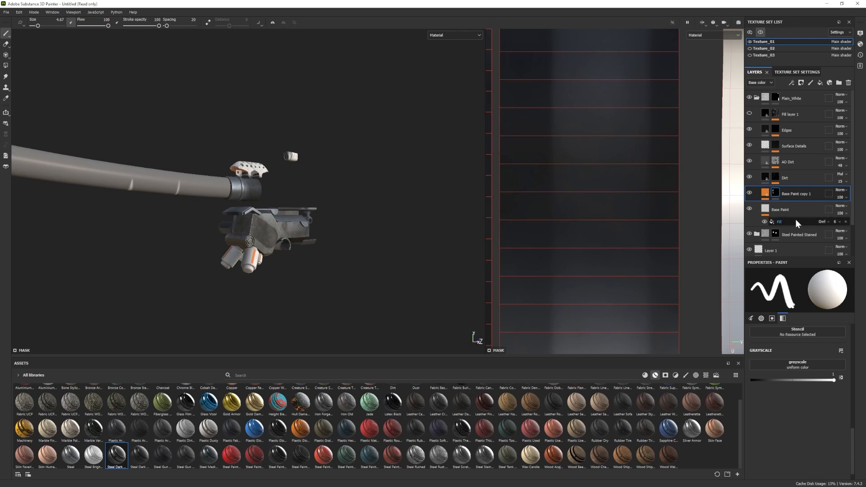
- Try a polygon fill of 0 on the Base Paint copy 1 mask inside the Steel Painted Stained group
click(750, 97)
click(750, 97)
click(757, 98)
click(757, 114)
click(775, 224)
click(751, 380)
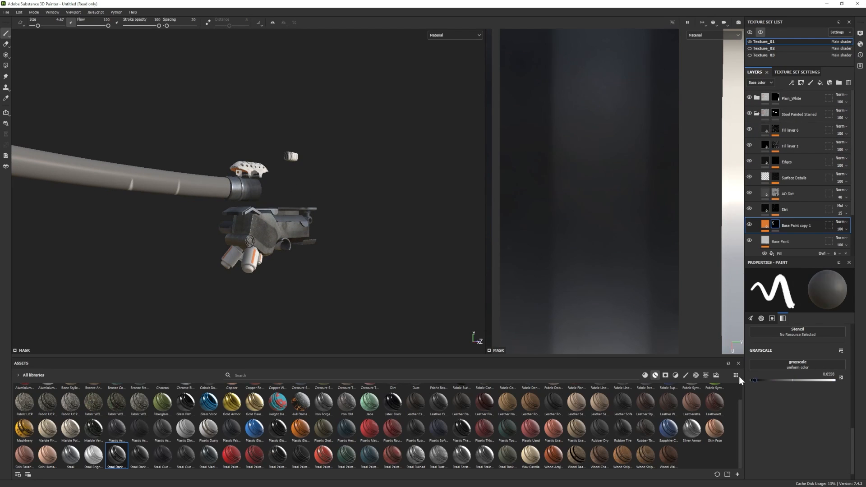
click(834, 380)
key(3)
key(4)
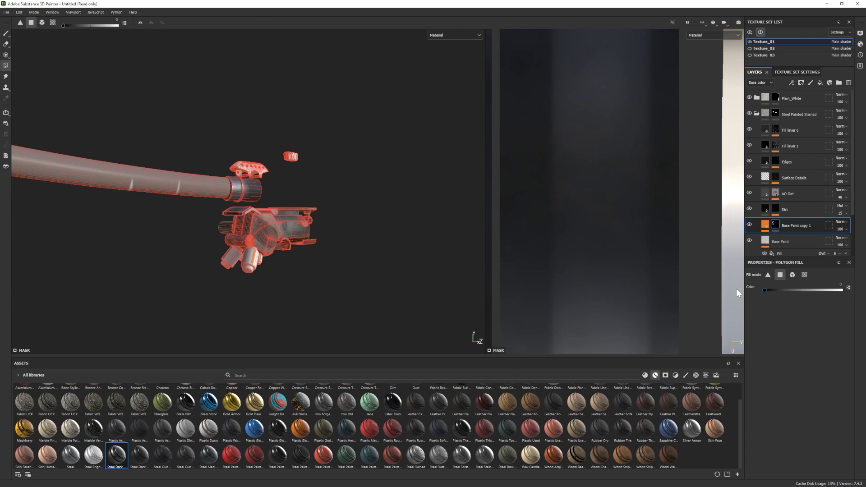
key(1)
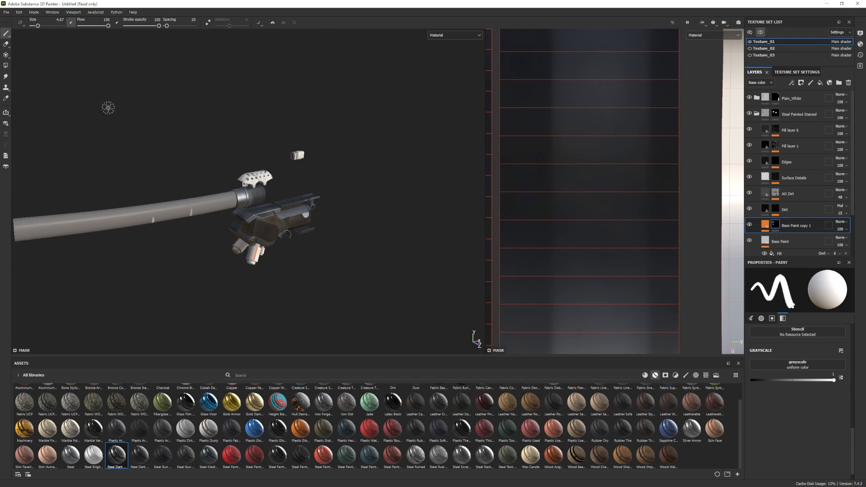
click(757, 113)
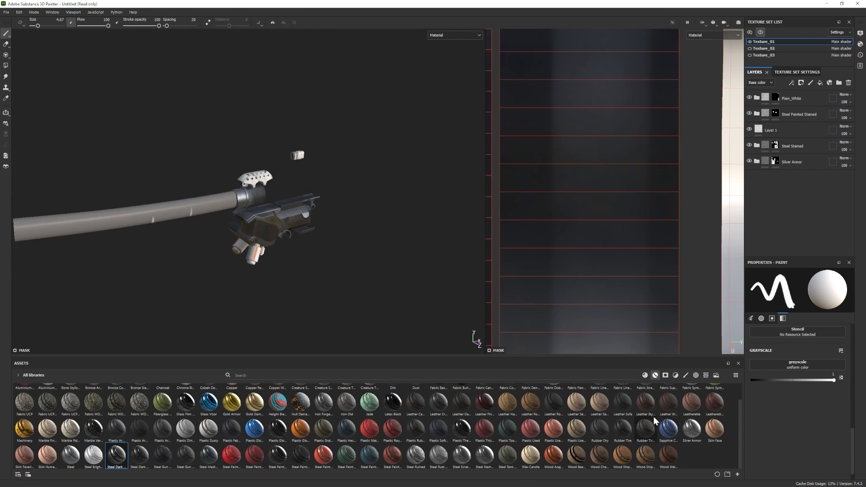
- Add the Leather Stylized material below Silver Armor with a black mask, and reveal it only on the carry handle's wrap
drag(647, 404, 787, 193)
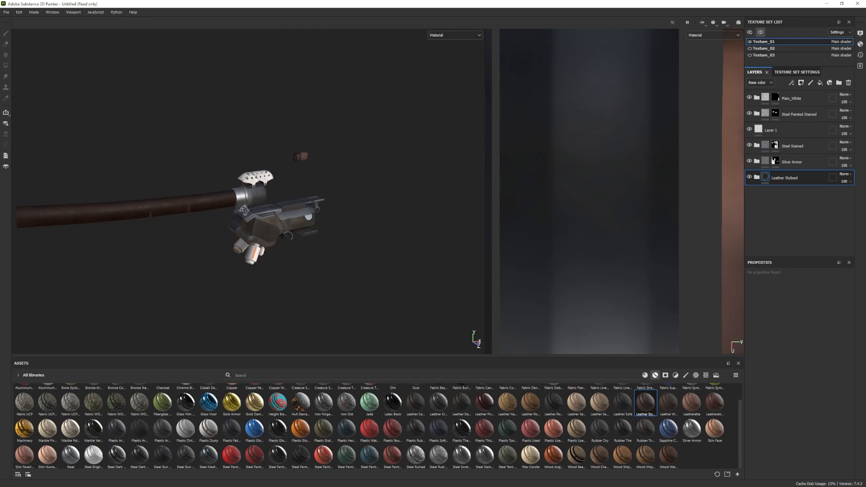
right_click(795, 180)
click(805, 190)
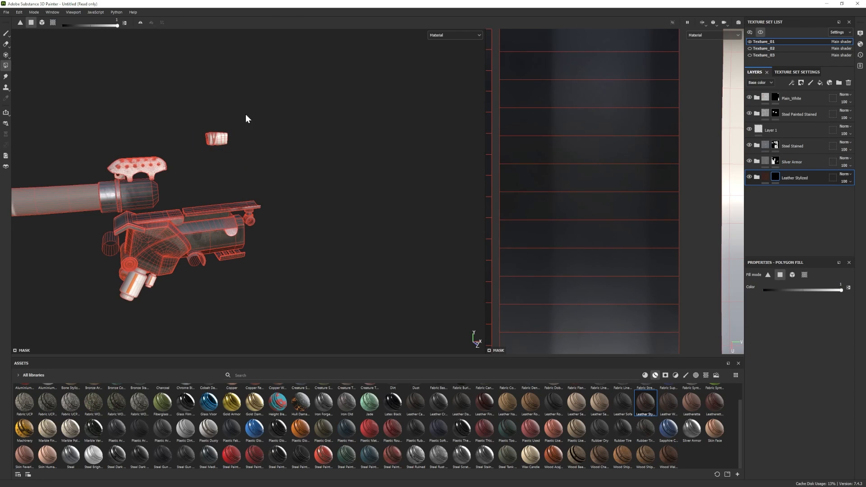
drag(246, 115, 198, 153)
click(6, 34)
alt+right_drag(253, 147, 444, 255)
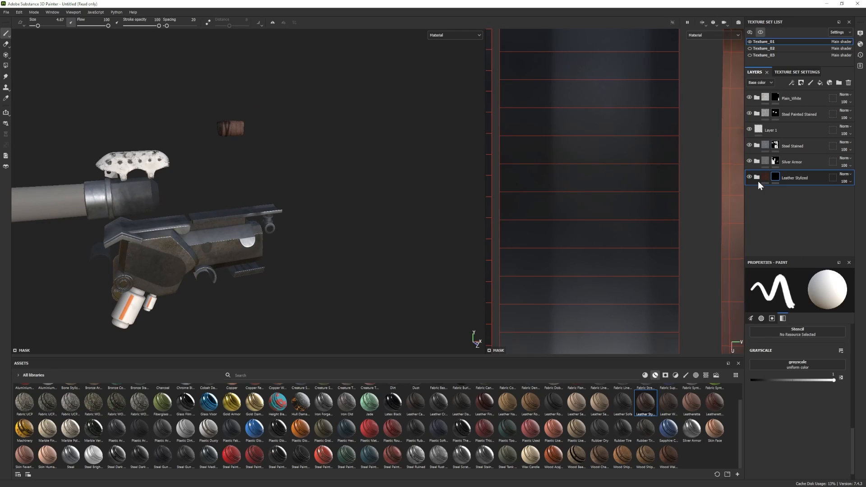
- Set the Base Color layer of Texture_01's Leather Stylized group to brown 6A3C1C, and show all texture sets again
click(758, 179)
scroll(774, 237, down, 2)
click(766, 241)
click(785, 356)
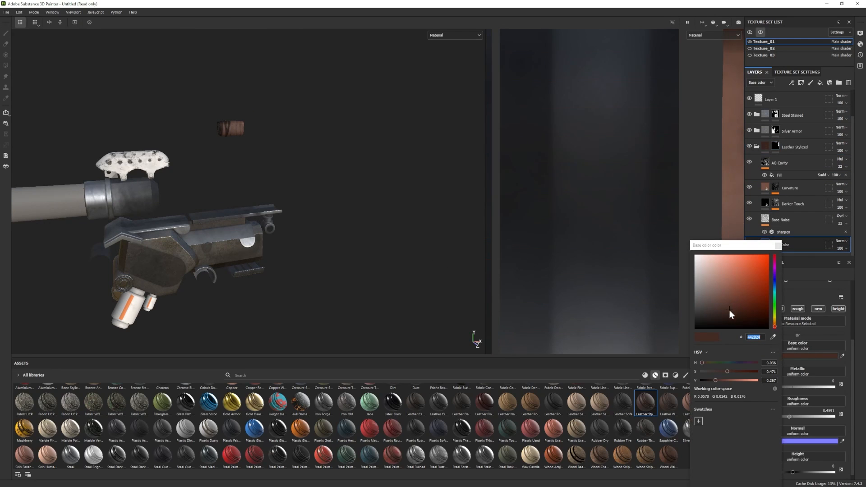
drag(776, 329, 775, 324)
drag(726, 304, 744, 298)
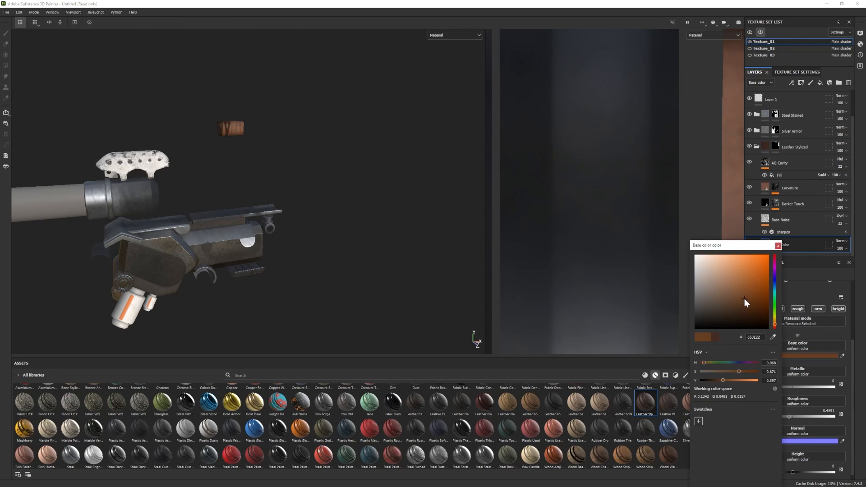
click(761, 33)
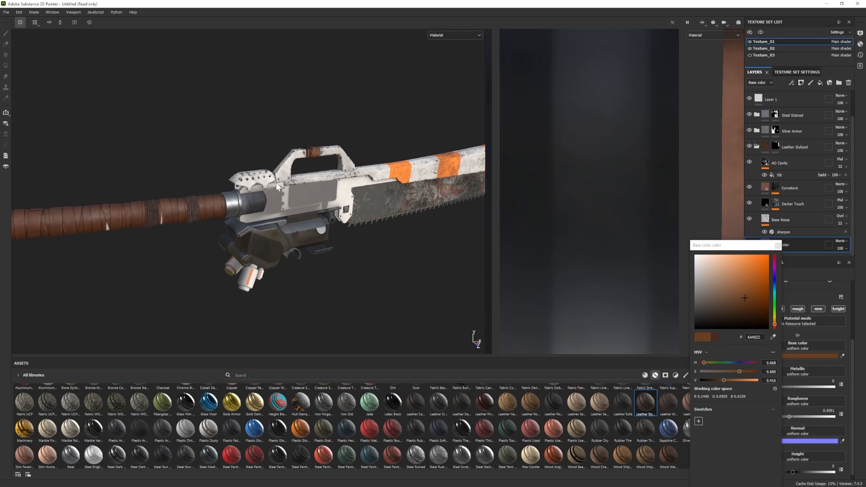
drag(744, 297, 749, 298)
scroll(194, 226, down, 3)
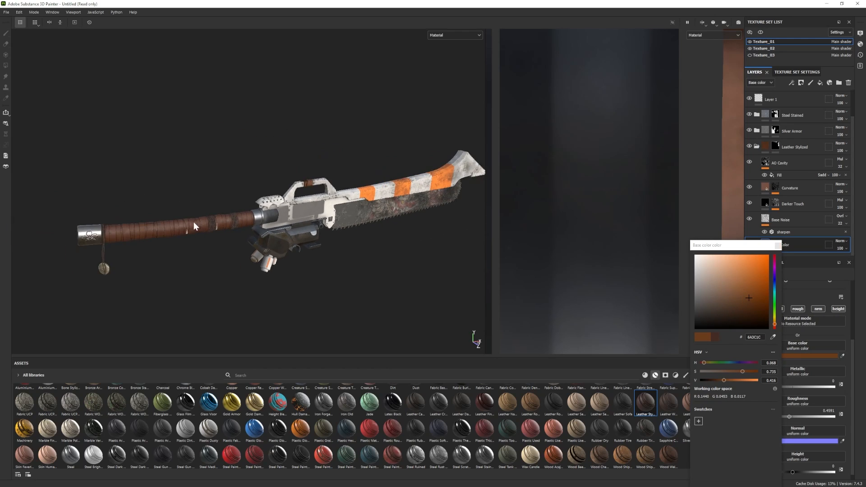
alt+middle_drag(195, 225, 232, 207)
alt+middle_drag(310, 234, 255, 221)
alt+right_drag(255, 222, 273, 213)
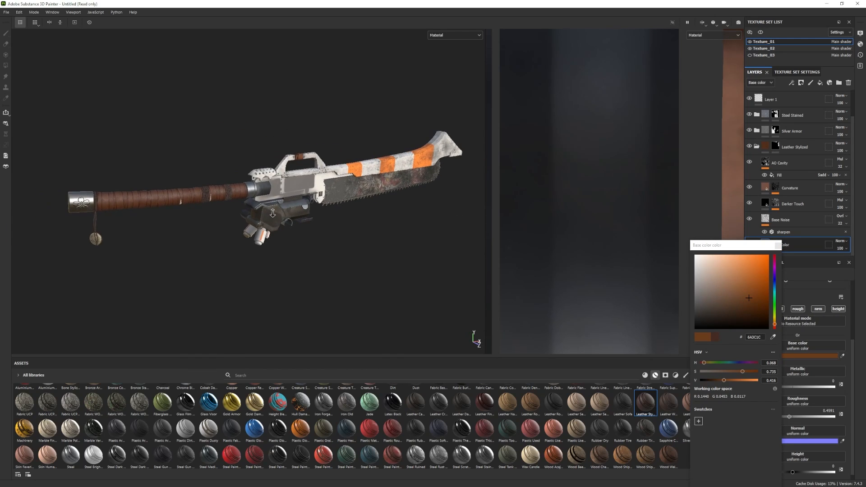
click(779, 245)
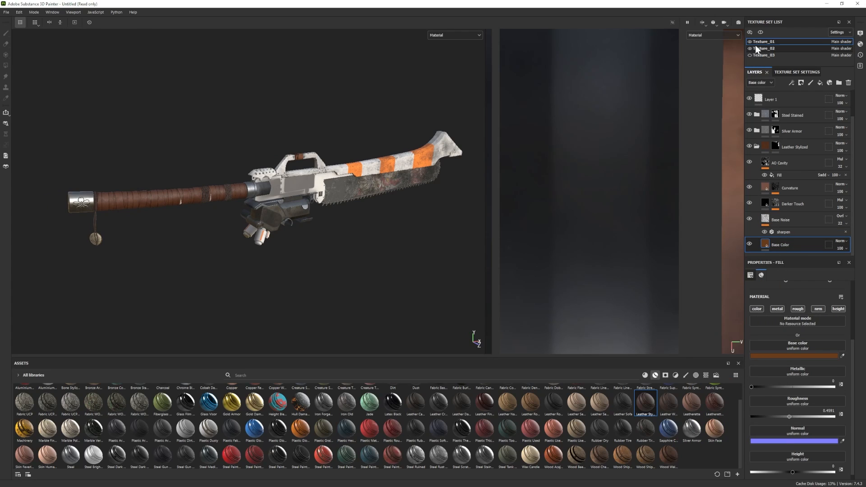
- Set the Base Color layer of Texture_02's Leather Stylized group to orange-brown with HSV 0.064, 0.735, 0.457
click(776, 48)
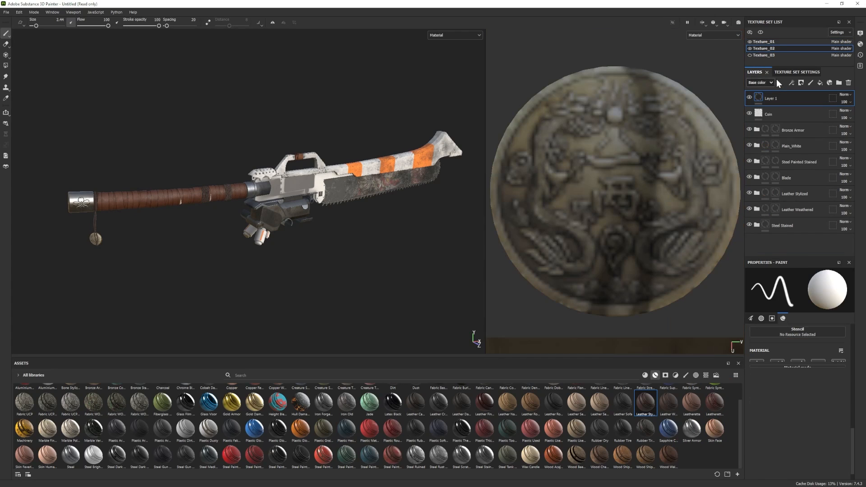
click(757, 193)
scroll(789, 237, down, 2)
click(770, 212)
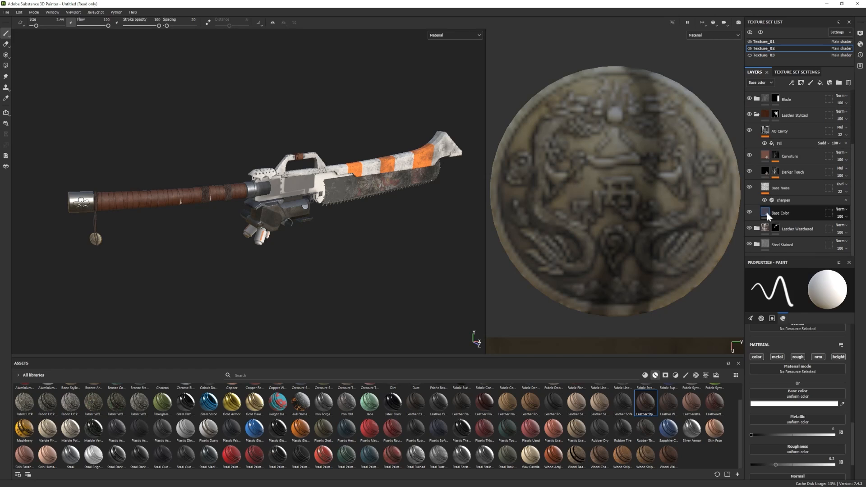
click(787, 355)
drag(752, 307, 752, 297)
click(773, 325)
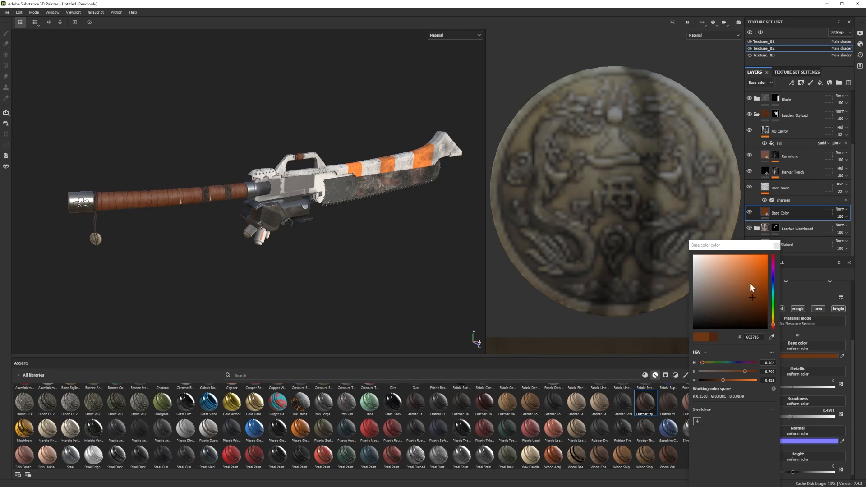
drag(751, 296, 748, 295)
alt+right_drag(301, 207, 339, 247)
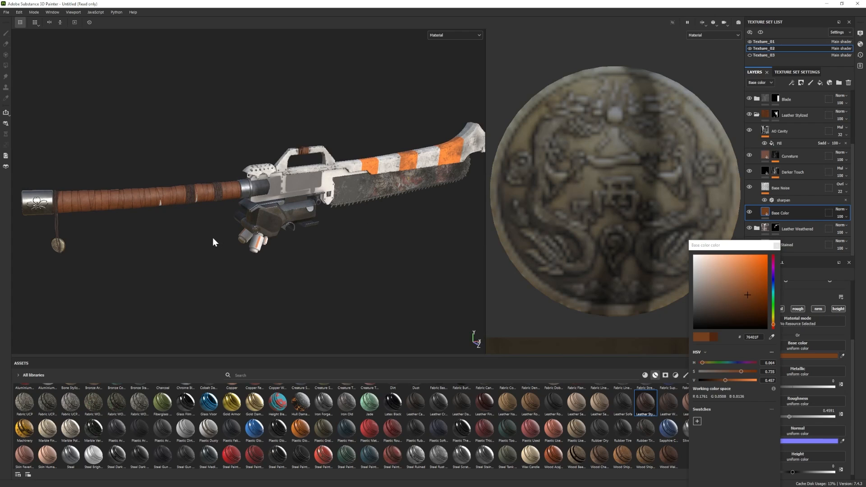
alt+drag(215, 242, 189, 227)
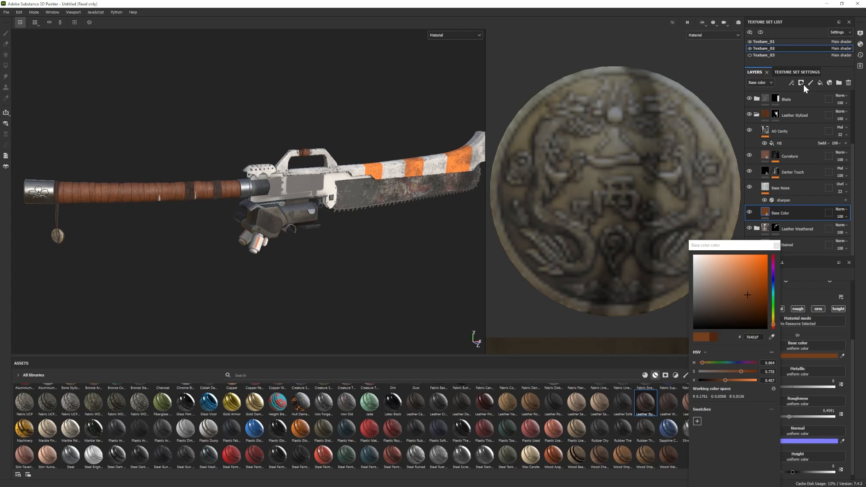
- Isolate the Texture_01 set so that only its parts of the weapon are shown
click(763, 42)
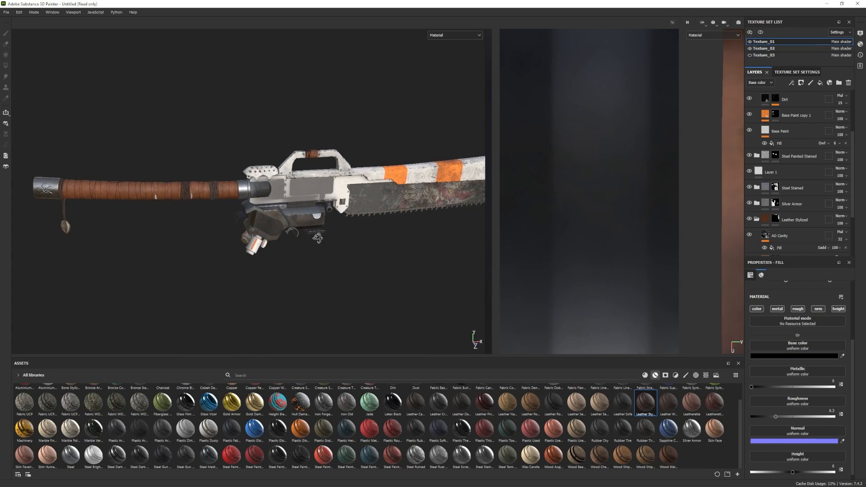
click(761, 32)
alt+middle_drag(302, 230, 205, 224)
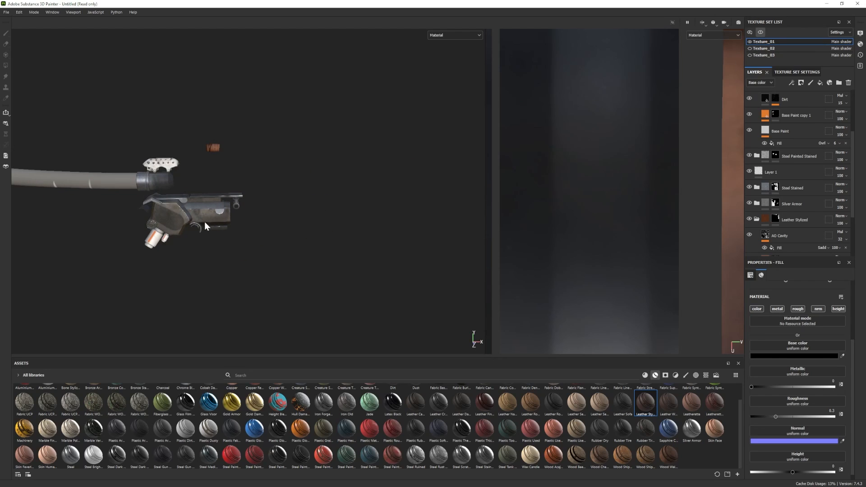
alt+drag(205, 213, 207, 226)
alt+middle_drag(208, 228, 312, 252)
scroll(189, 230, up, 3)
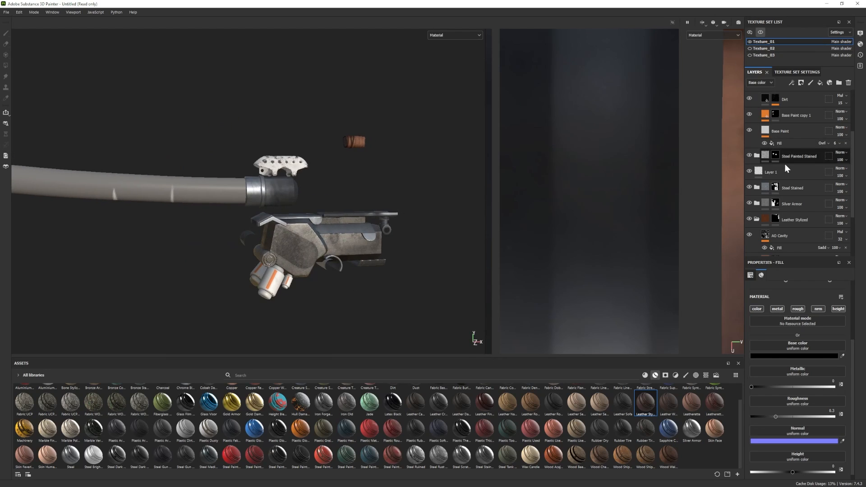
click(775, 188)
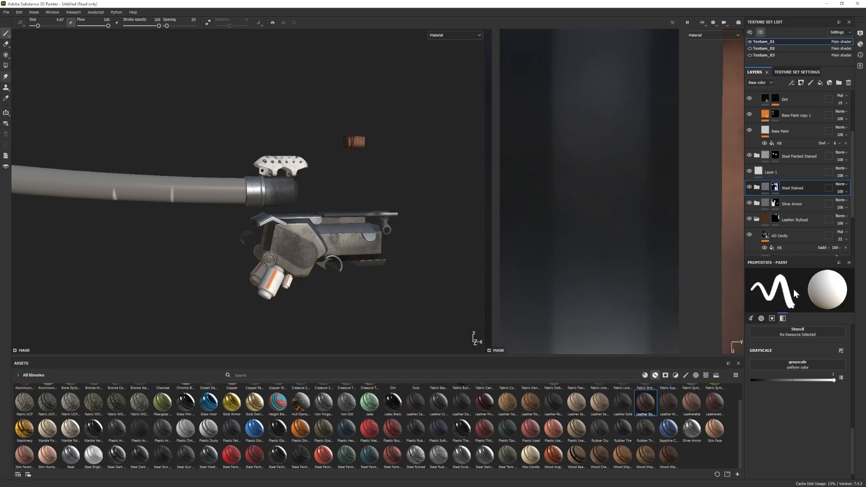
key(4)
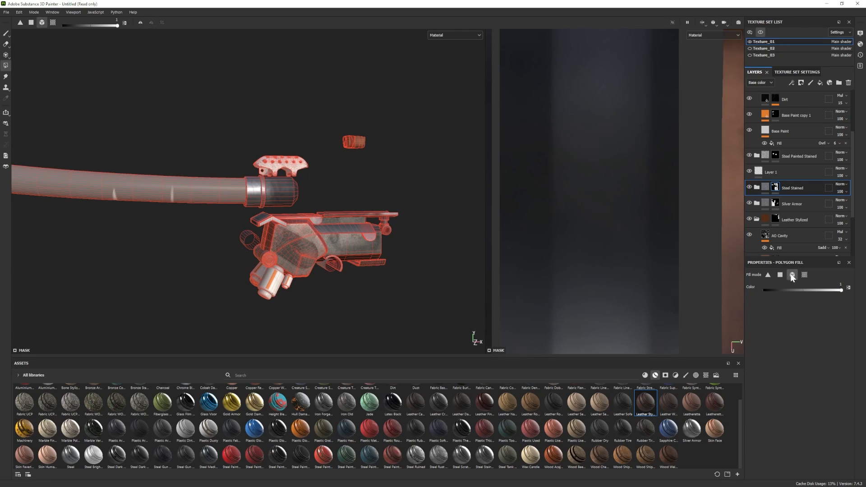
alt+drag(264, 172, 304, 184)
scroll(305, 184, up, 2)
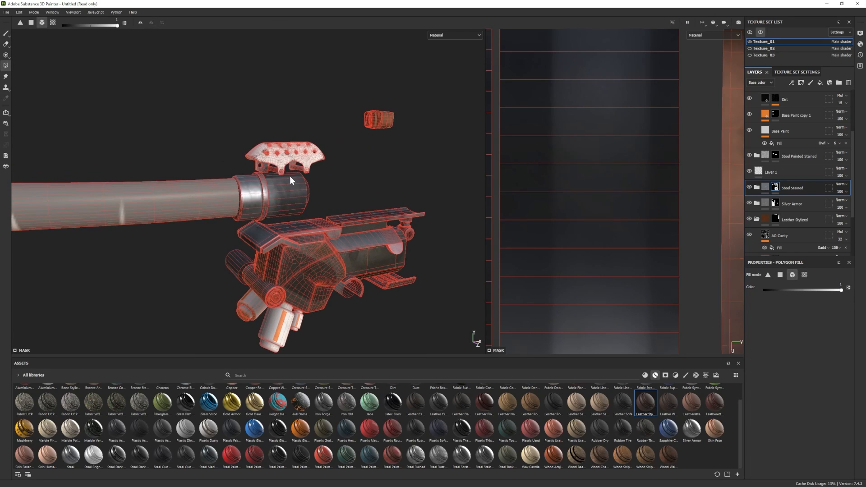
click(6, 34)
scroll(203, 231, down, 3)
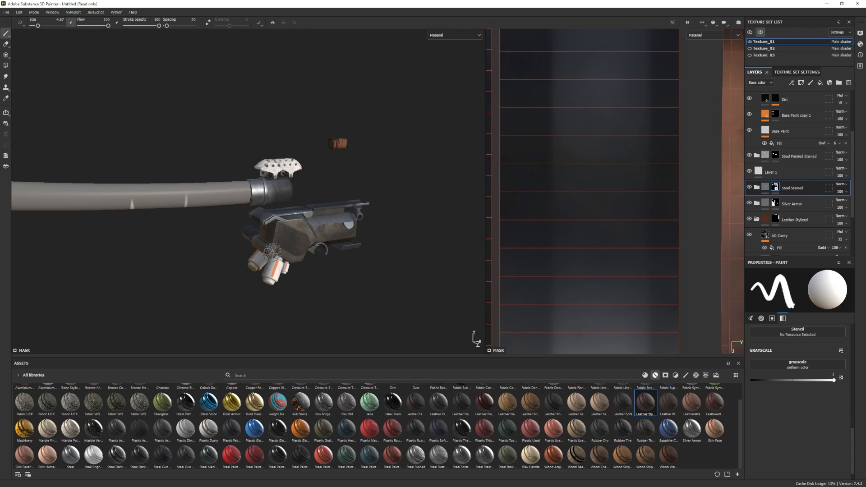
alt+drag(272, 244, 248, 244)
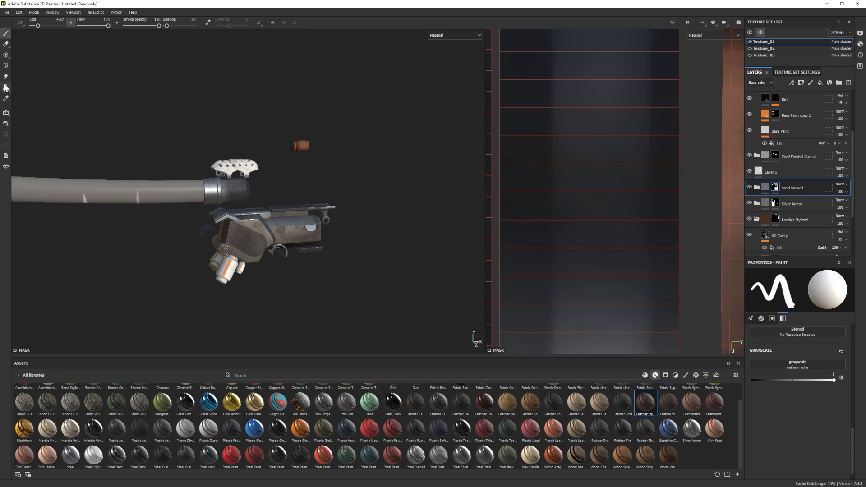
key(4)
key(1)
alt+middle_drag(270, 251, 145, 235)
scroll(145, 235, up, 5)
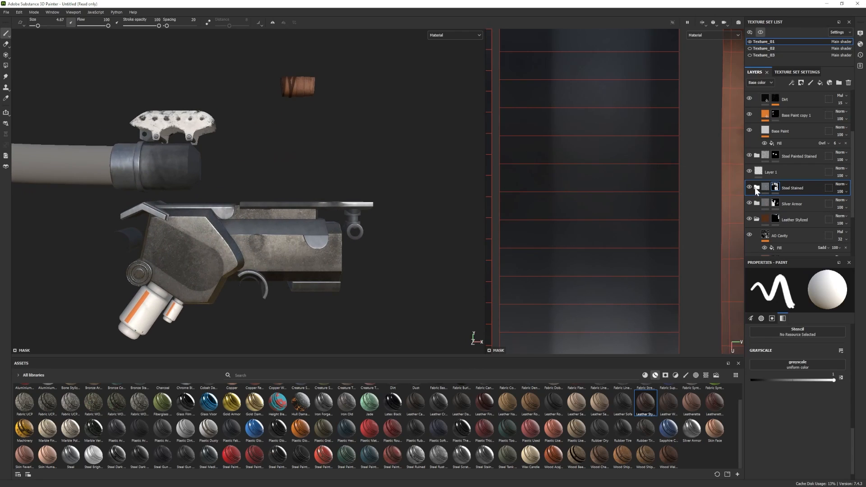
- Add a height-only fill layer named Details above Steel Base in the Steel Stained group, with height -0.0757
click(757, 188)
scroll(802, 194, down, 3)
click(796, 185)
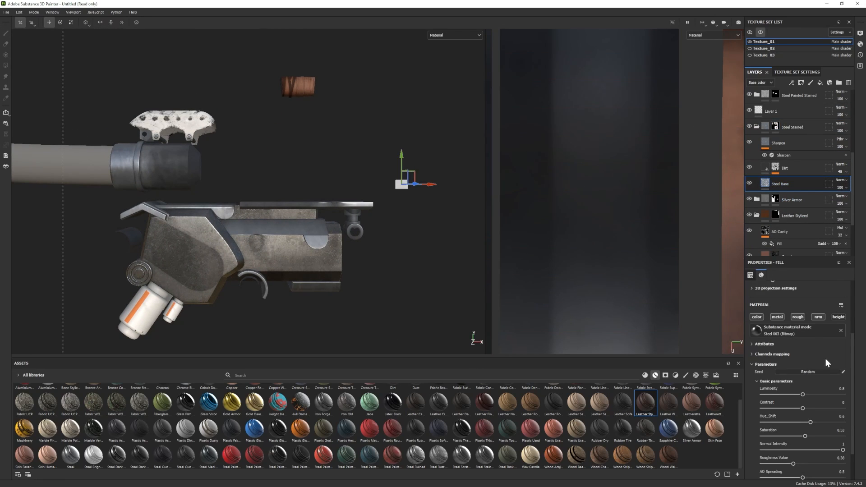
click(820, 83)
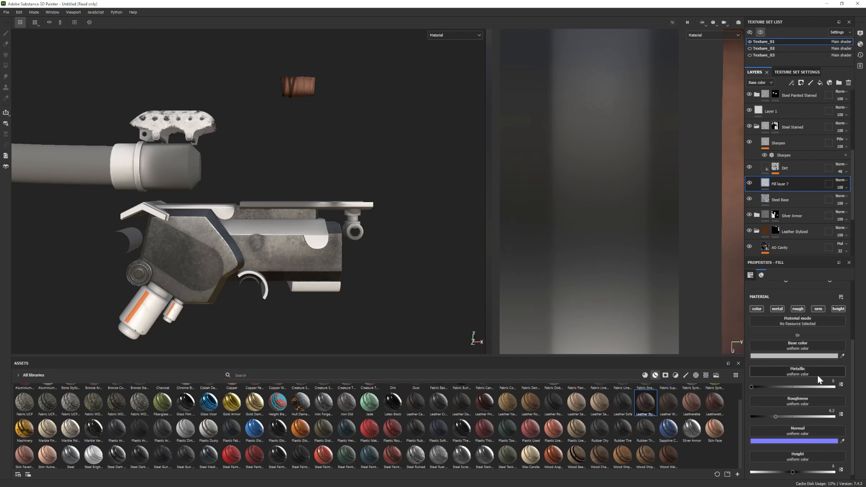
click(759, 309)
click(777, 309)
click(798, 310)
click(818, 309)
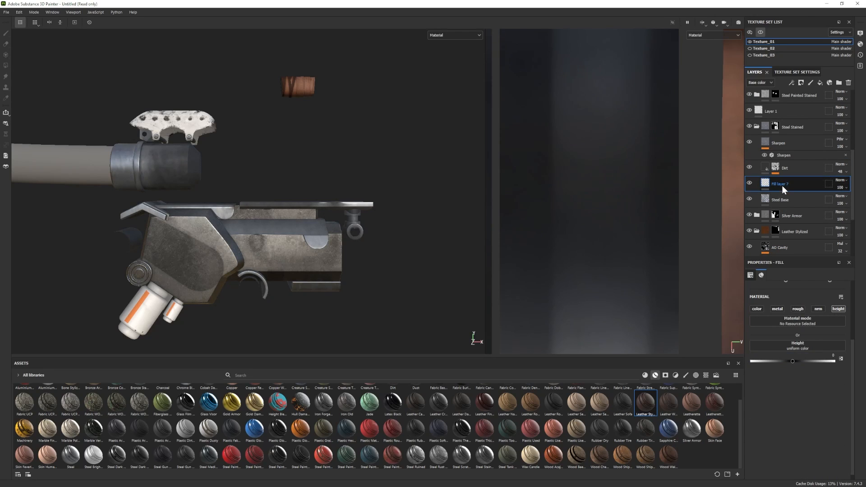
double_click(783, 185)
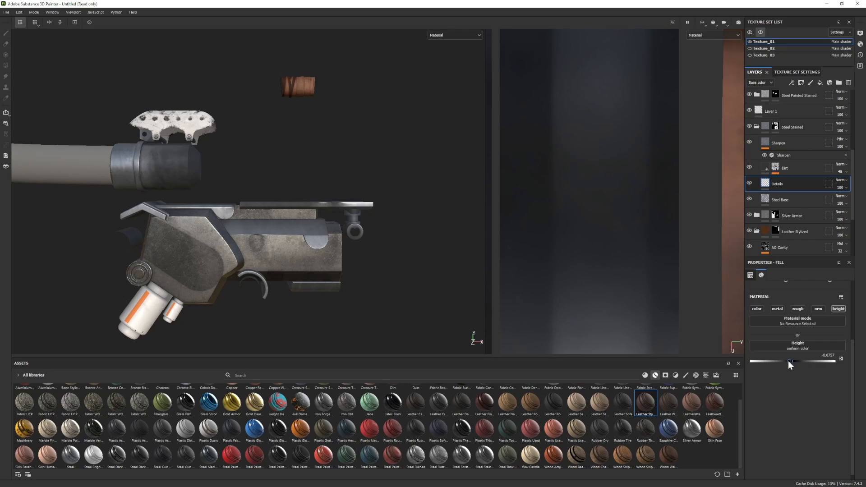
- Find the soft round gradient alpha in the library and add a black mask to the Details layer
click(696, 375)
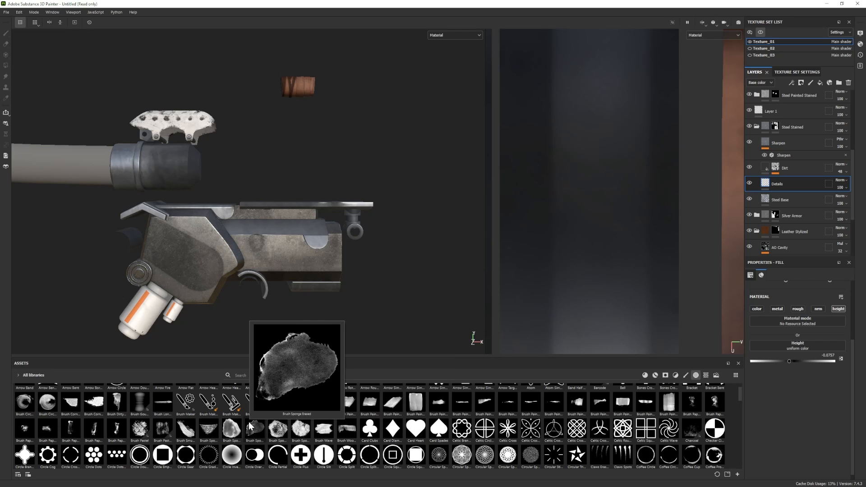
mouse_move(233, 429)
scroll(233, 428, down, 15)
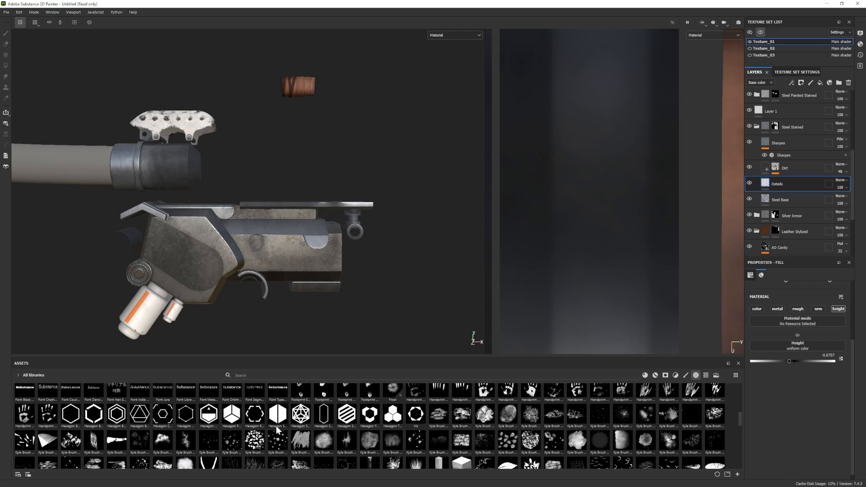
mouse_move(740, 430)
mouse_down()
mouse_move(740, 451)
mouse_move(728, 415)
mouse_move(737, 410)
mouse_move(732, 392)
mouse_move(738, 456)
mouse_move(727, 417)
mouse_move(739, 400)
mouse_up()
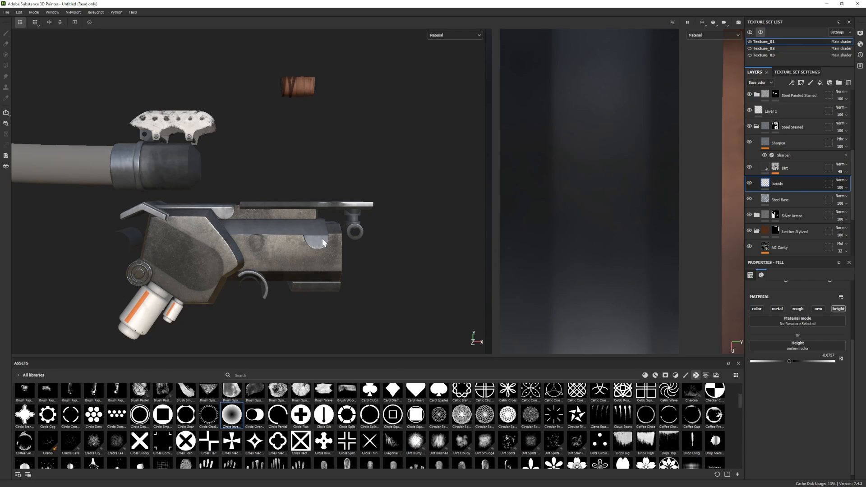
right_click(786, 184)
click(795, 199)
- Stamp a small round rivet on the light bracket near the barrel's front end, with brush size 0.91
alt+middle_drag(312, 239, 252, 242)
scroll(251, 242, up, 2)
alt+drag(251, 231, 251, 242)
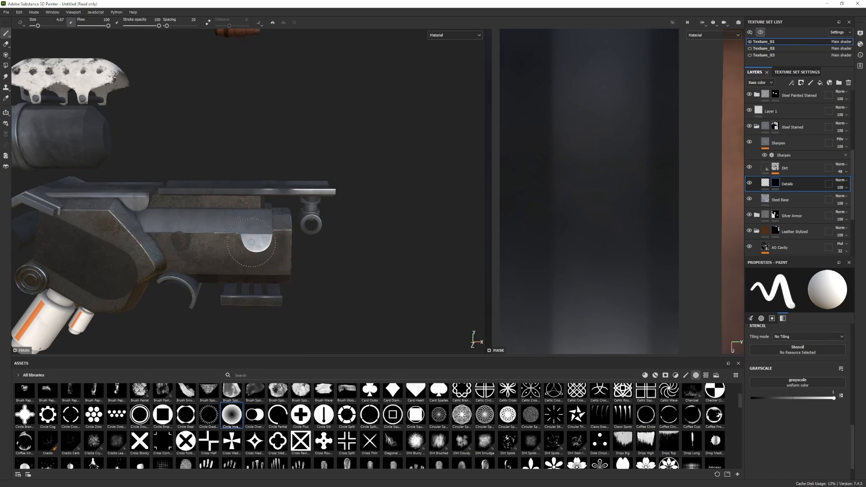
ctrl+right_drag(257, 243, 232, 243)
scroll(261, 273, down, 5)
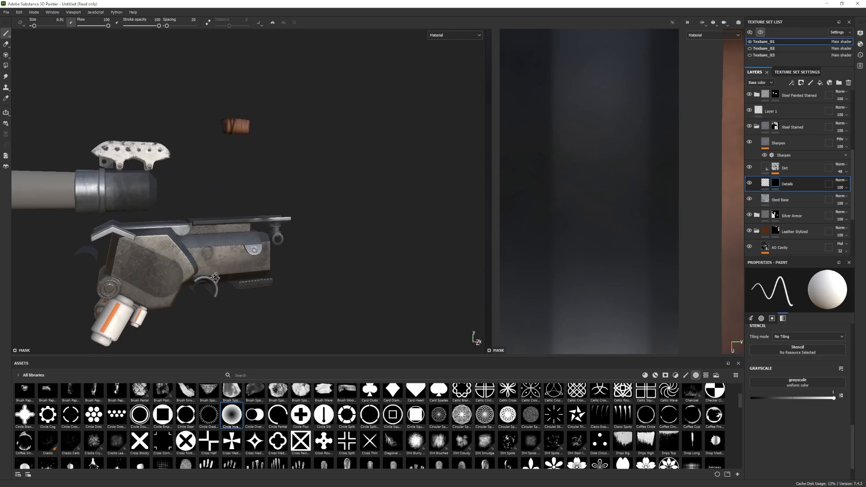
- Set the height of the Details layer to 0.0996
click(766, 183)
drag(789, 361, 799, 361)
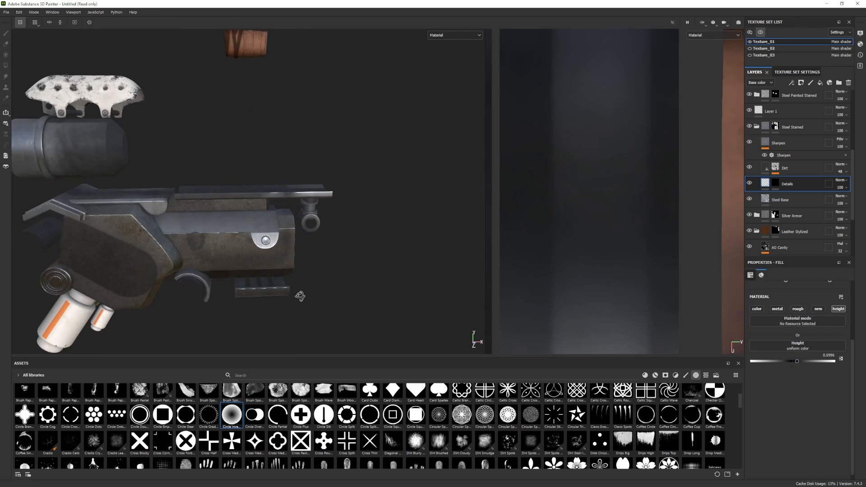
alt+middle_drag(299, 296, 268, 300)
- Refine the rivet on the barrel bracket in the Details mask, using a brush size of 0.95
click(776, 182)
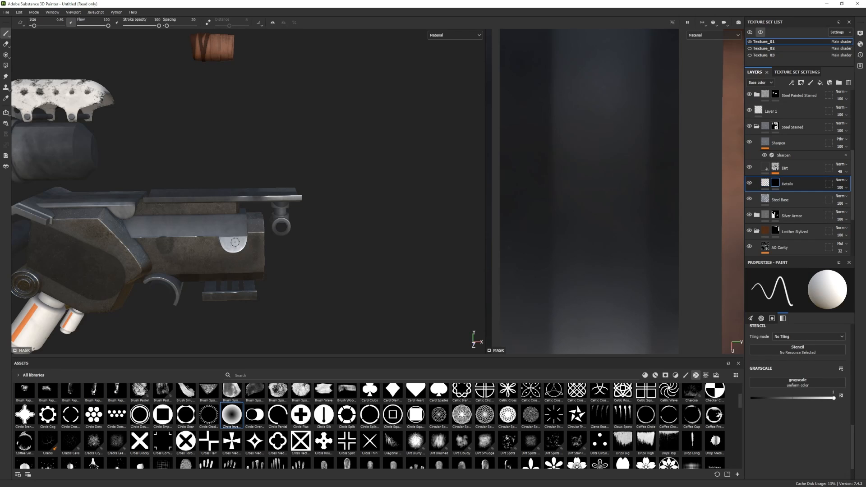
key(bracketleft)
scroll(234, 245, down, 3)
alt+drag(233, 244, 275, 275)
scroll(275, 275, up, 2)
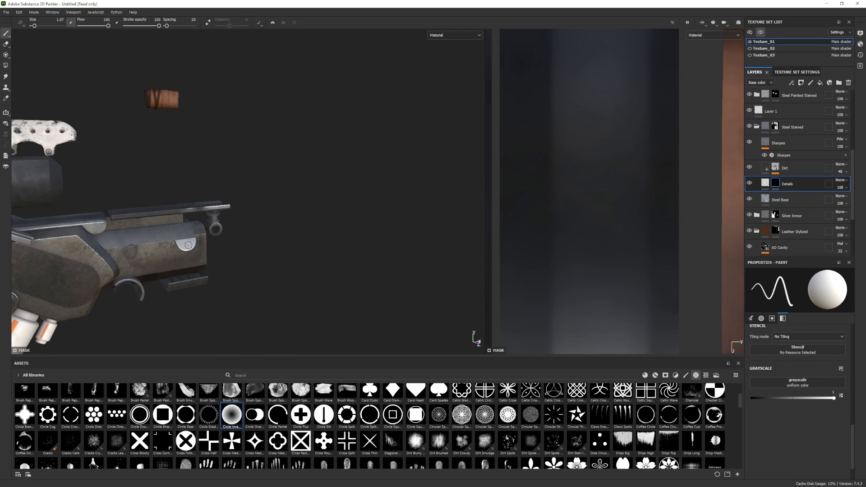
mouse_move(188, 245)
ctrl+right_down()
mouse_move(244, 255)
mouse_move(187, 273)
ctrl+right_up()
mouse_move(189, 274)
alt+mouse_down()
mouse_move(193, 282)
mouse_move(283, 258)
alt+mouse_up()
scroll(275, 263, down, 3)
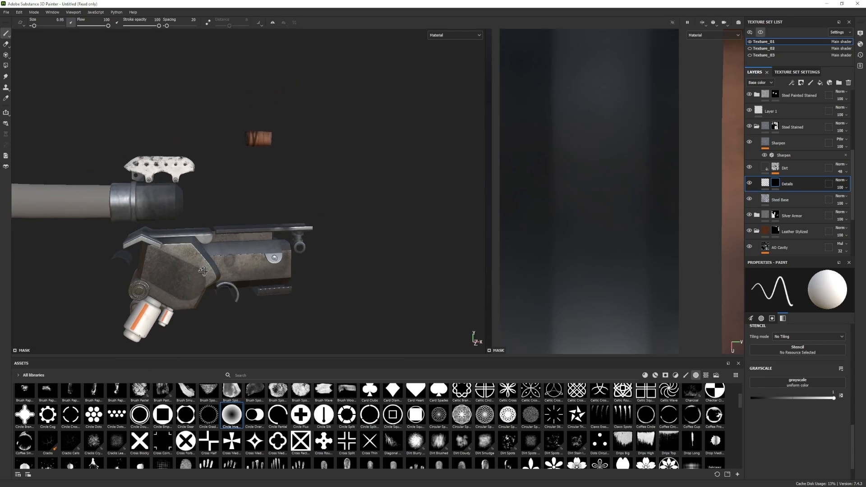
scroll(215, 438, down, 1)
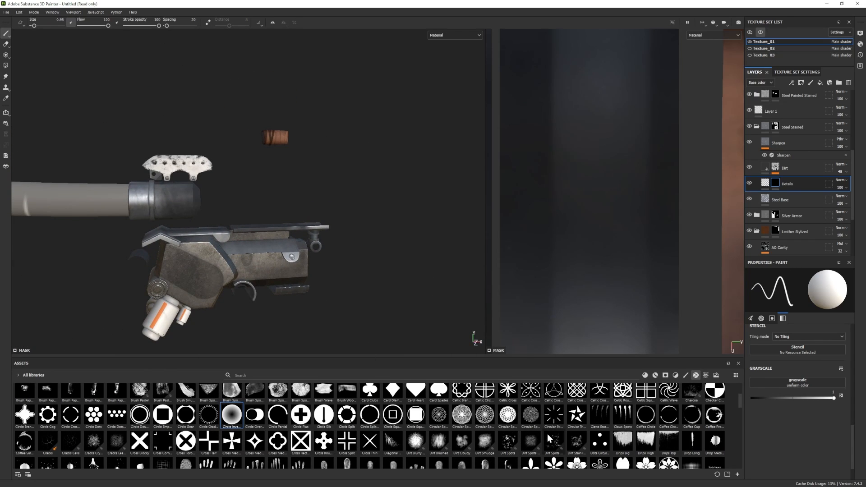
- Load the Circle Split alpha into the brush for the Details mask
click(347, 394)
scroll(200, 258, up, 3)
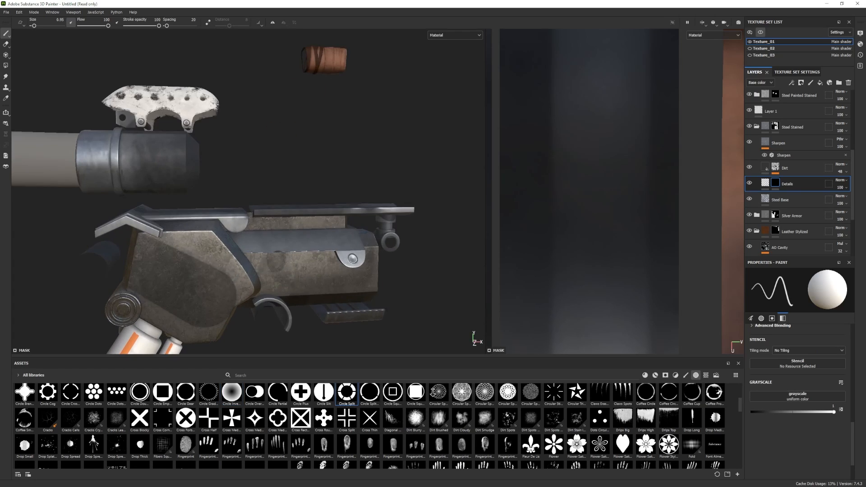
mouse_move(203, 252)
alt+mouse_down()
mouse_move(236, 223)
mouse_move(289, 253)
mouse_move(280, 216)
mouse_move(246, 224)
alt+mouse_up()
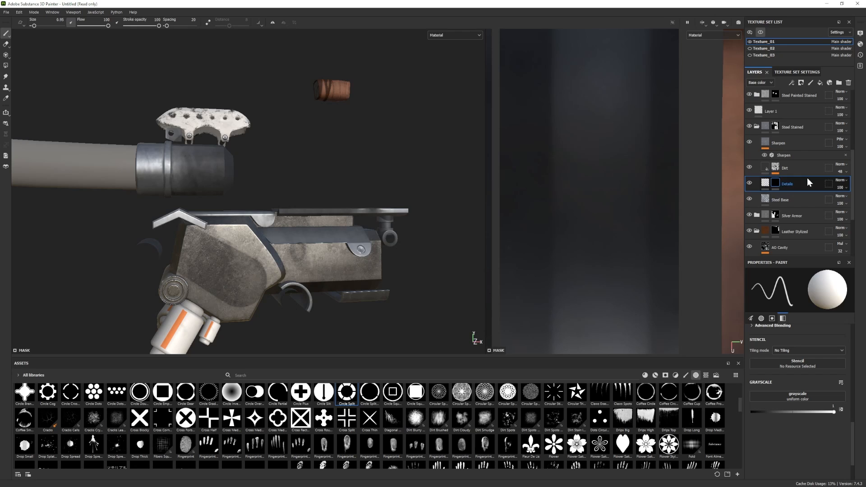
- Add a height-only fill layer above Details with height -0.0996 and give it a black mask
click(820, 83)
drag(757, 309, 818, 308)
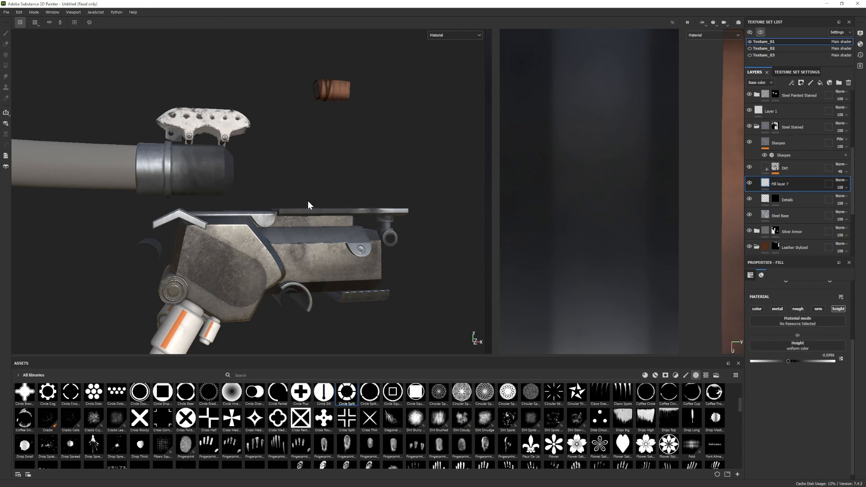
right_click(786, 185)
click(794, 200)
- Rename the new masked fill layer as Details_Indent
mouse_move(246, 226)
alt+mouse_down()
mouse_move(265, 221)
mouse_move(135, 250)
alt+mouse_up()
double_click(791, 185)
text(Details_Ind)
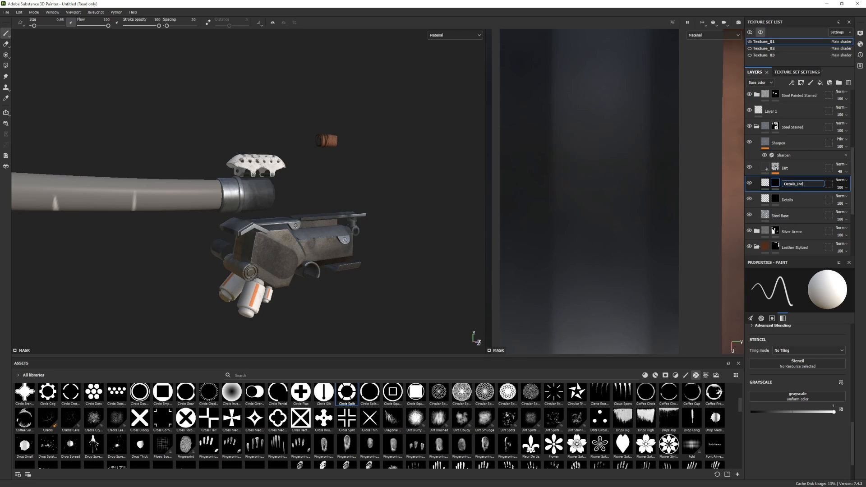
text(ent)
key(Return)
- Set the height of the Details_Indent layer to -0.0677
alt+drag(352, 291, 266, 262)
alt+middle_drag(267, 262, 257, 251)
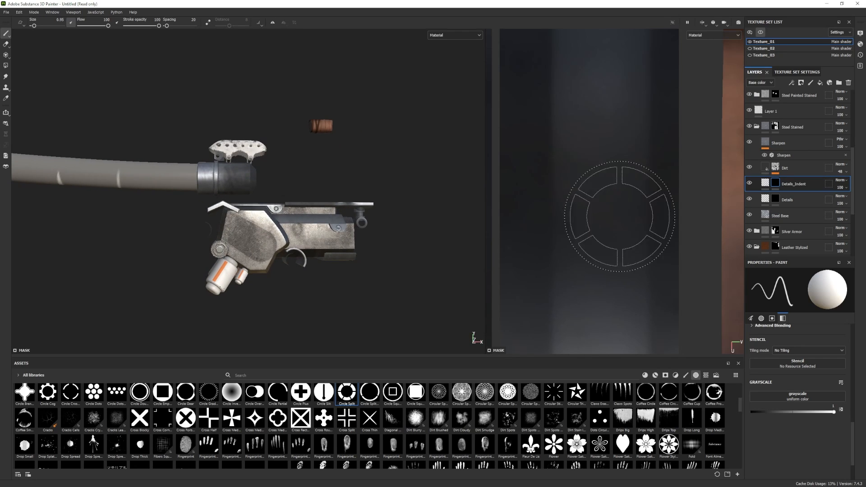
click(766, 182)
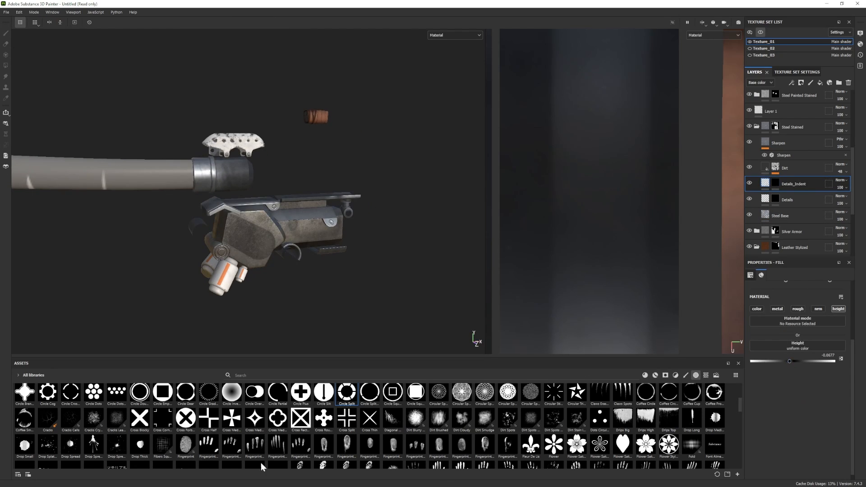
- Load the Circle Plus alpha for the Details_Indent mask and reduce the brush size to about 0.33 for the grip plate
click(300, 394)
alt+shift+drag(272, 245, 247, 228)
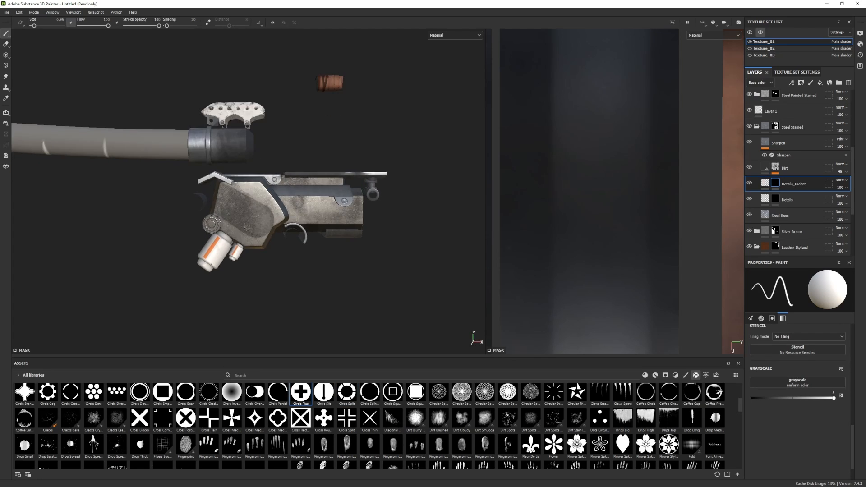
alt+middle_drag(247, 228, 251, 250)
alt+right_drag(251, 250, 304, 236)
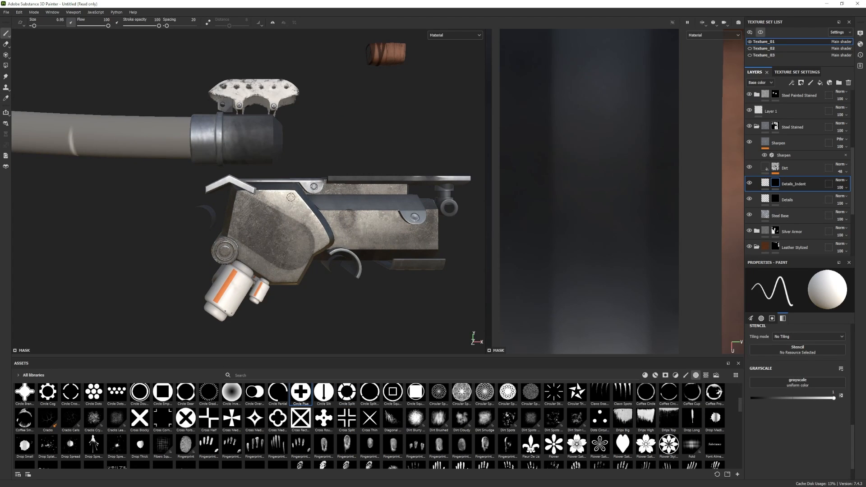
scroll(289, 207, up, 1)
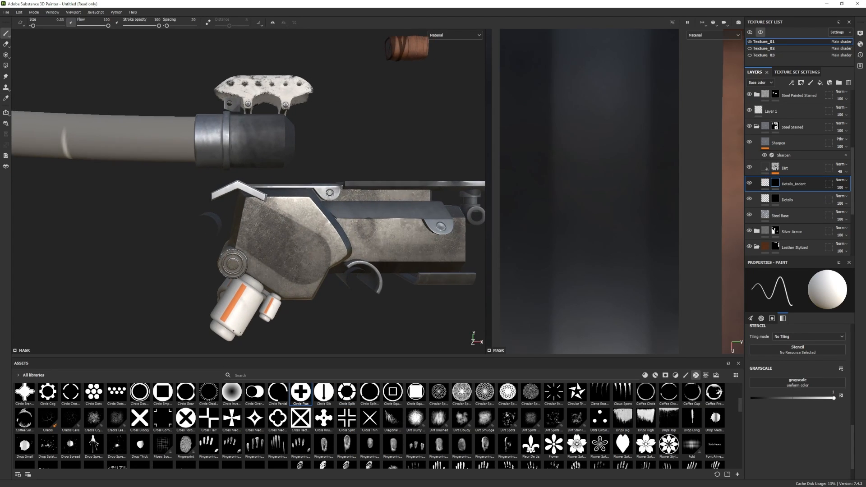
alt+middle_drag(289, 207, 283, 195)
click(775, 198)
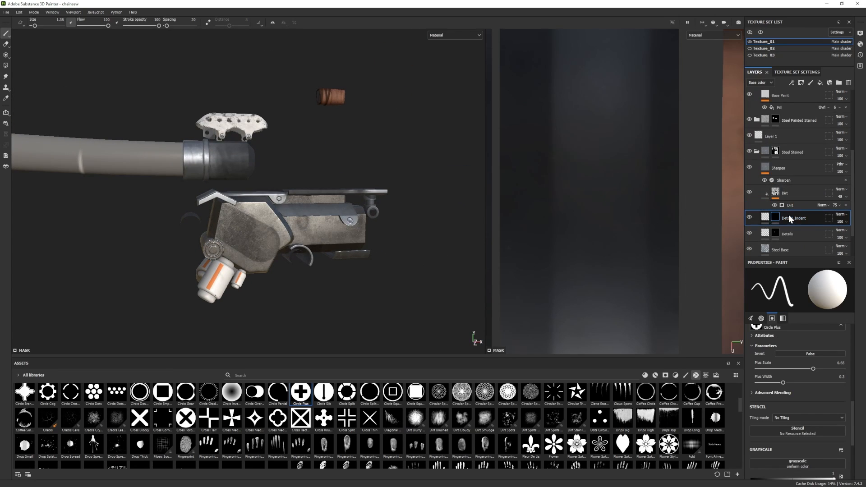
- Move the Details_Indent layer out of the Steel Stained group to directly above it, keeping the paint brush active
drag(789, 215, 787, 147)
key(e)
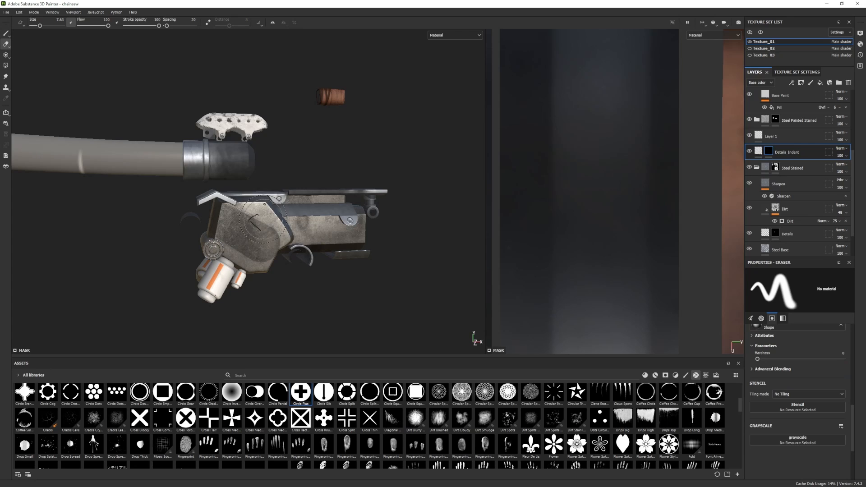
key(p)
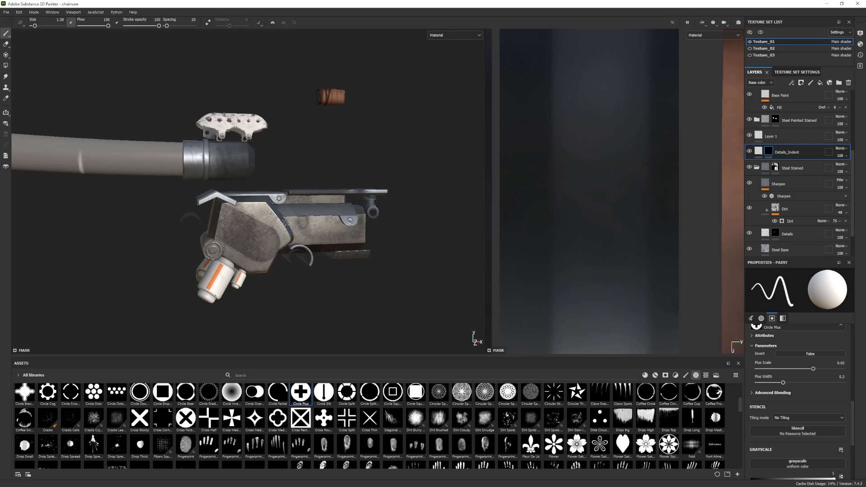
- Stamp vent lines at the end of the lower housing on the Details_Indent mask, using the Shape Lines Bending alpha at brush size 2.48
scroll(265, 210, up, 5)
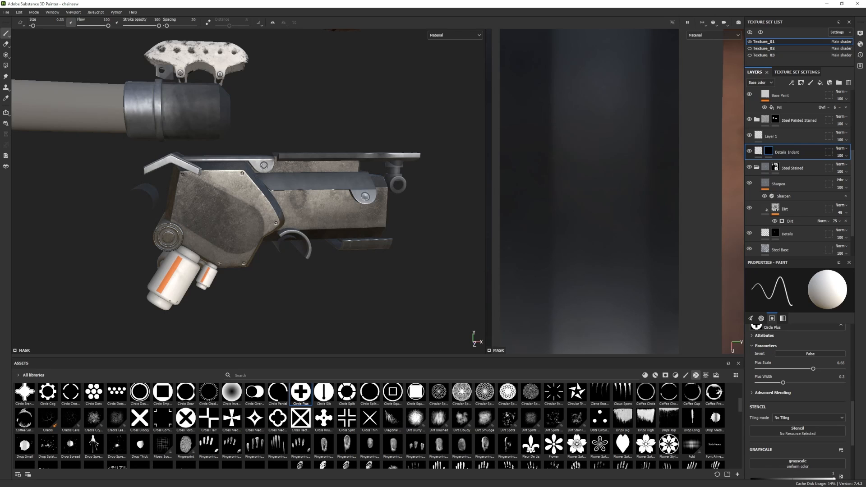
scroll(260, 275, down, 5)
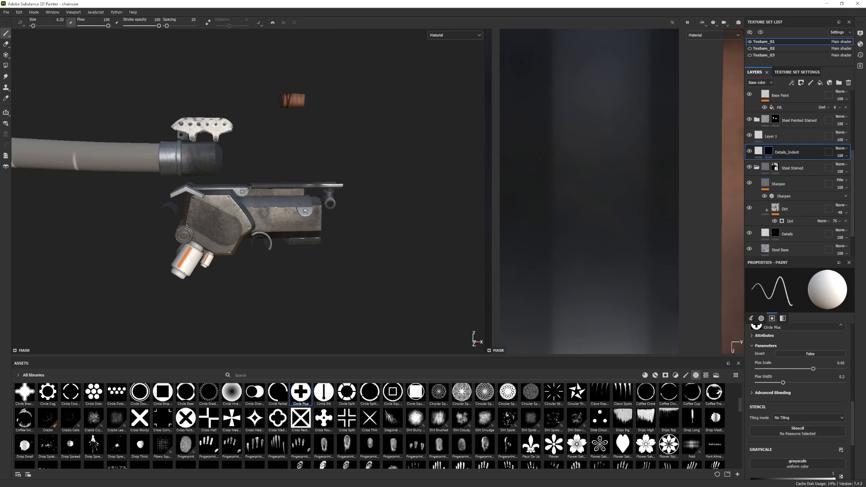
scroll(356, 389, down, 10)
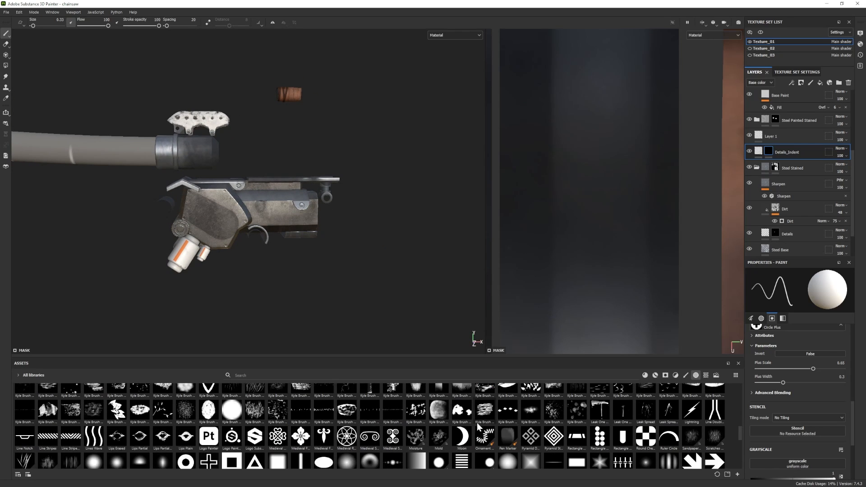
click(462, 461)
scroll(310, 207, up, 3)
ctrl+right_drag(283, 219, 298, 219)
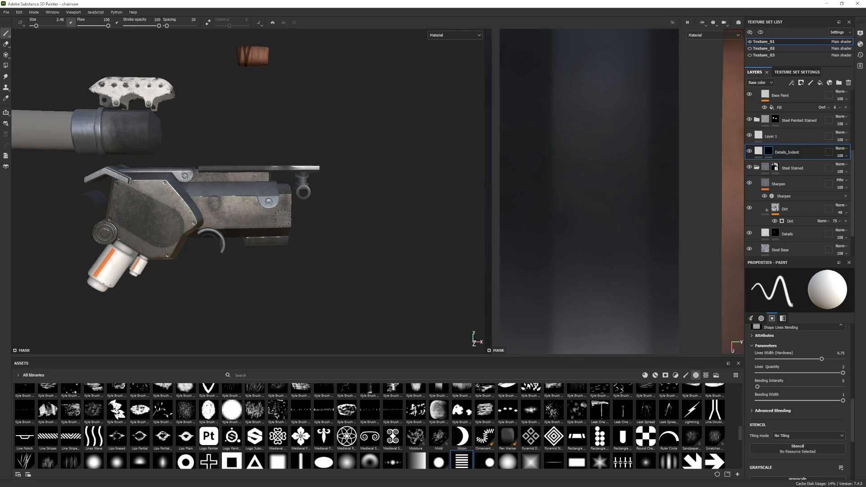
click(283, 219)
scroll(306, 262, down, 3)
alt+drag(307, 262, 334, 264)
click(761, 32)
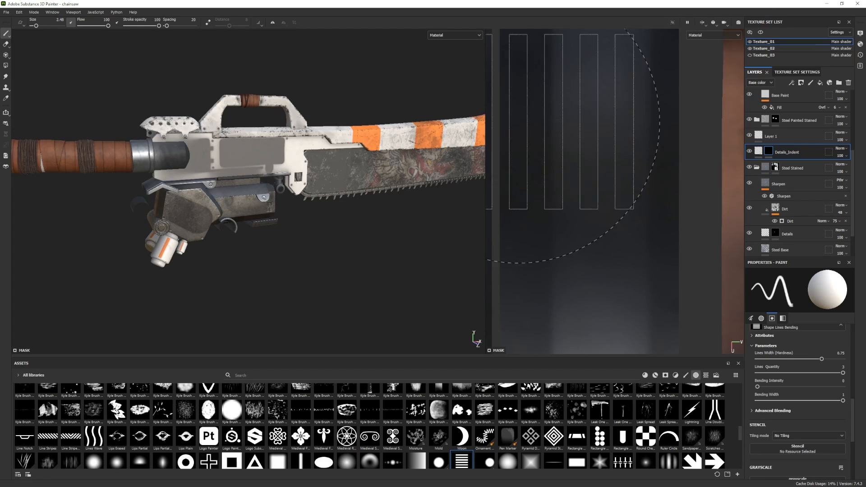
- Add a height-only fill layer with a black mask above Details_Indent and set its height to 0.0677
scroll(464, 444, down, 5)
click(692, 459)
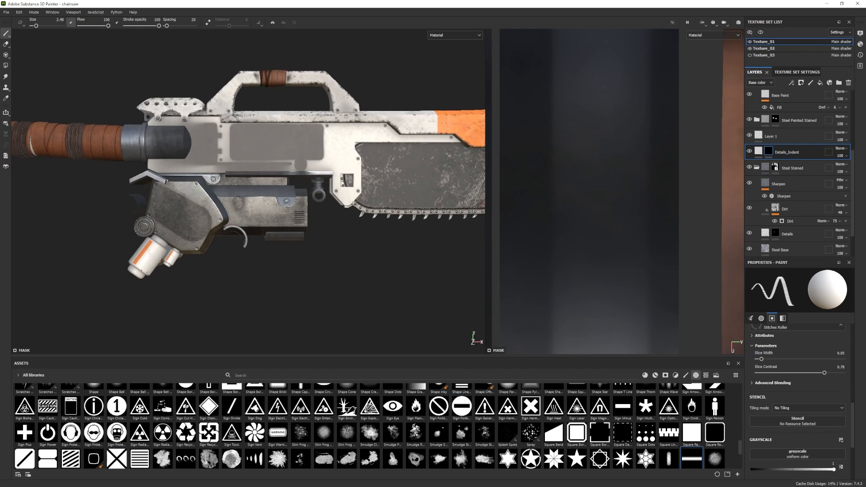
mouse_move(304, 275)
alt+mouse_down()
mouse_move(358, 284)
mouse_move(319, 279)
alt+mouse_up()
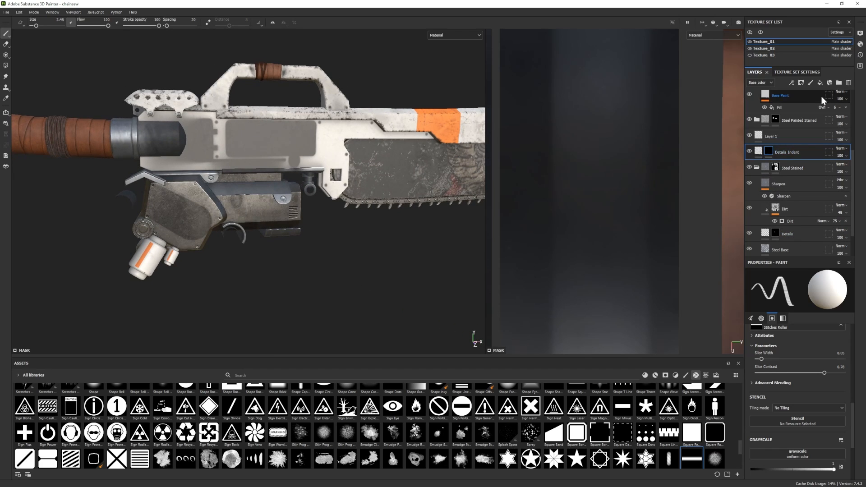
click(820, 83)
drag(757, 309, 819, 310)
drag(793, 362, 795, 361)
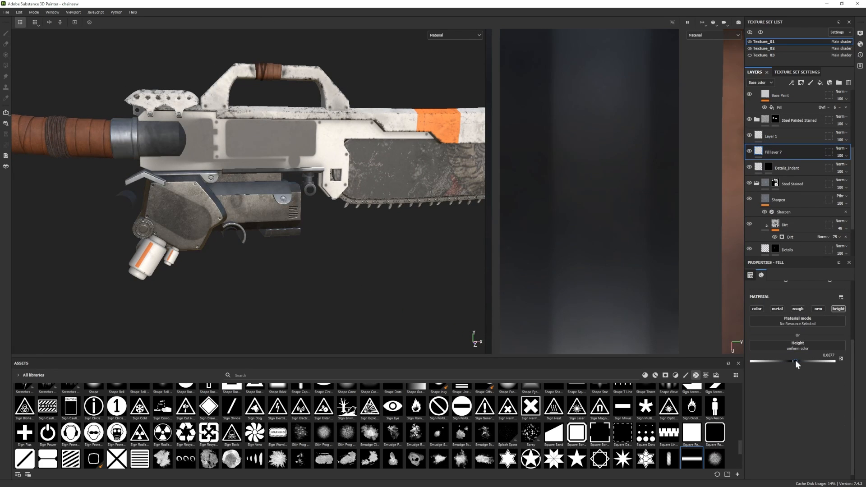
alt+drag(288, 213, 271, 212)
key(1)
- Try the Shape Thorn alpha, switch to Sign Forbidden Band for the new layer's mask and reduce the brush size to 0.6
mouse_move(276, 270)
alt+mouse_down()
mouse_move(196, 272)
mouse_move(260, 264)
alt+mouse_up()
scroll(196, 272, down, 3)
scroll(337, 438, down, 3)
scroll(472, 437, up, 3)
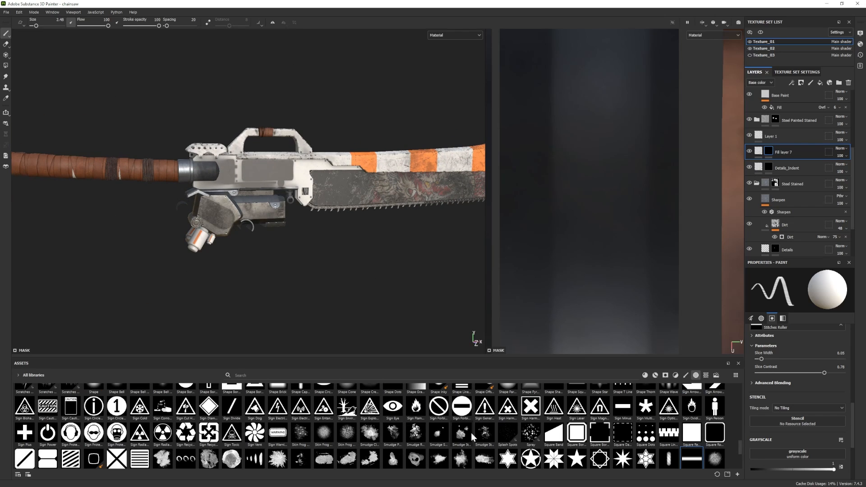
scroll(740, 434, up, 1)
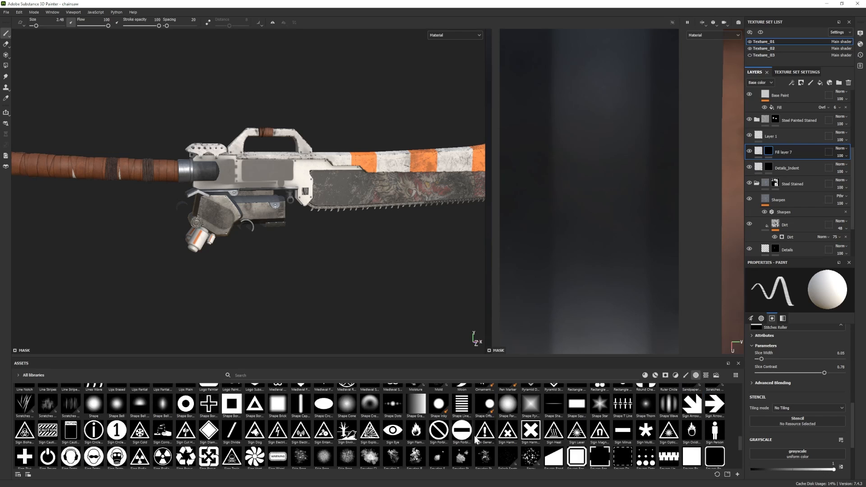
click(646, 404)
scroll(248, 190, up, 3)
alt+drag(338, 252, 330, 232)
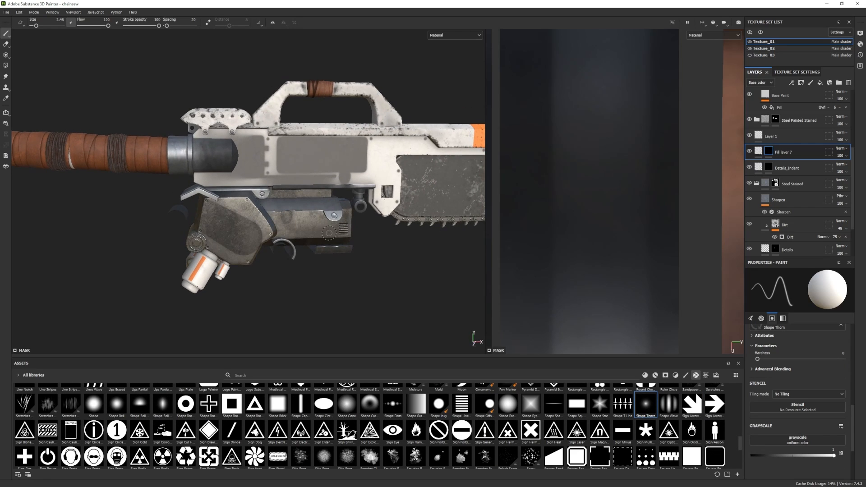
click(461, 431)
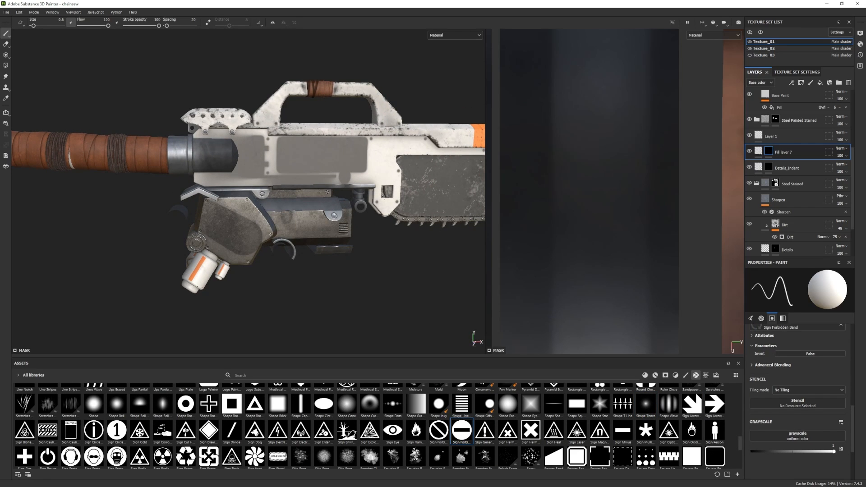
scroll(357, 247, up, 3)
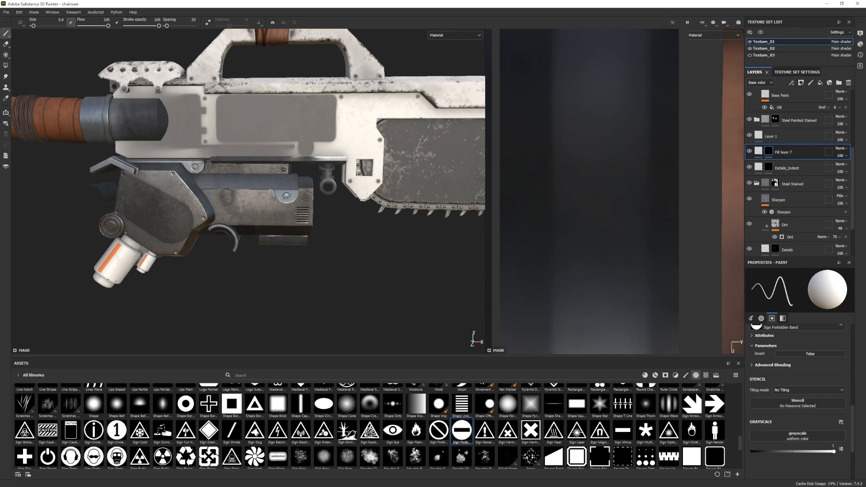
scroll(286, 251, down, 3)
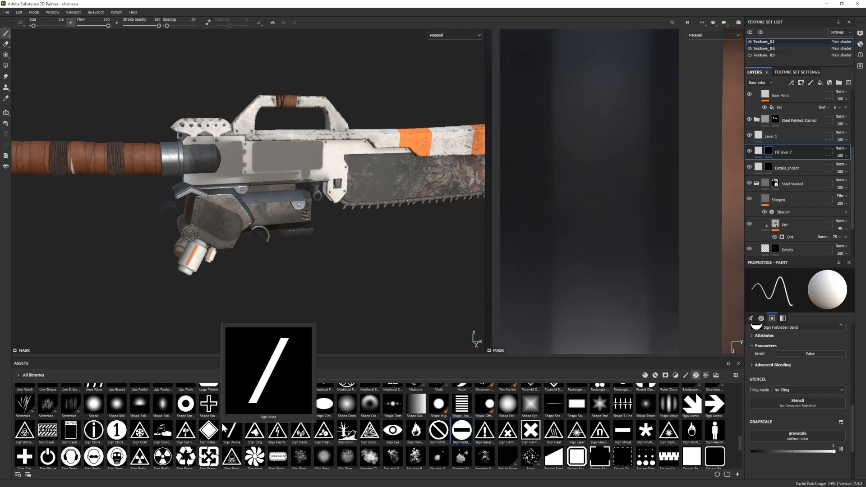
alt+drag(276, 266, 309, 261)
scroll(309, 261, up, 4)
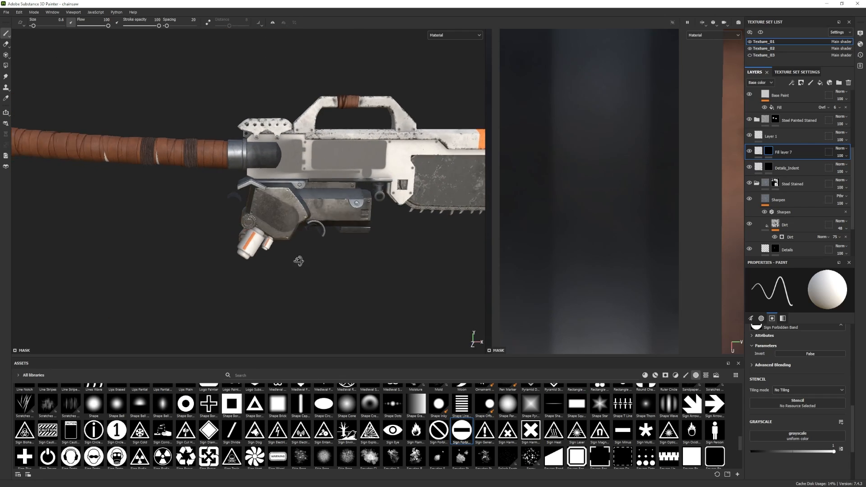
scroll(198, 430, down, 3)
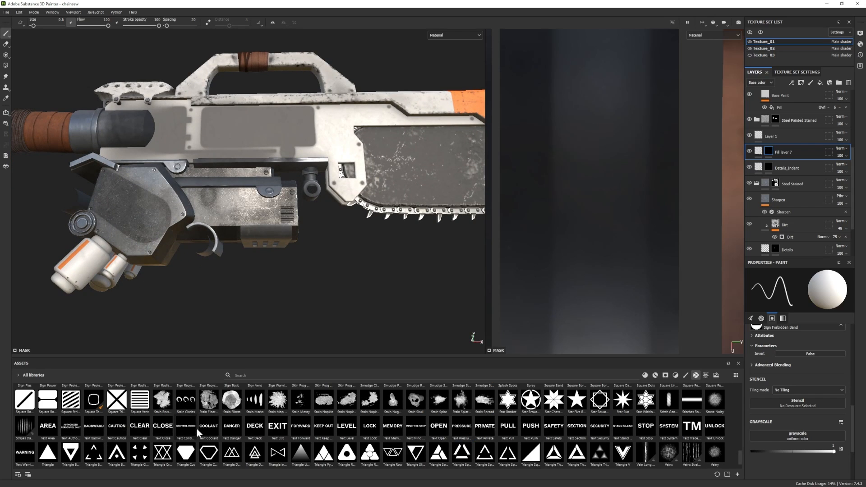
- Load the Shape Border Circle alpha for the Fill layer 7 mask and set the brush size to 0.6
scroll(198, 430, up, 3)
click(186, 404)
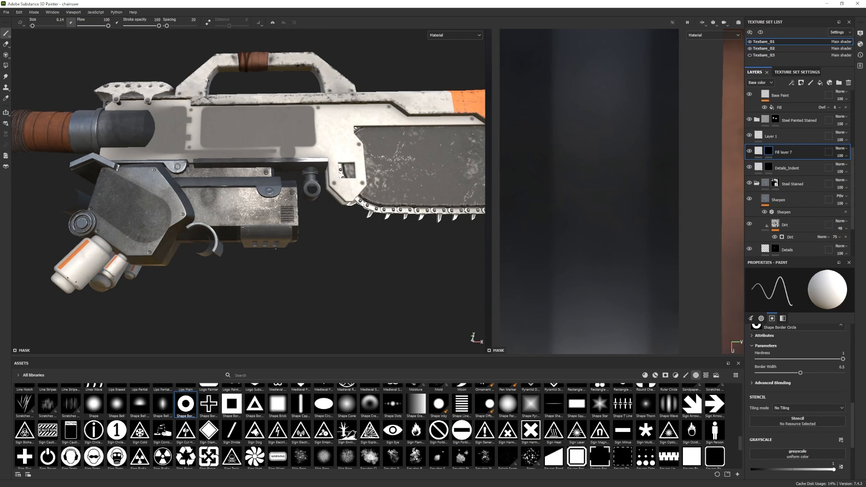
alt+drag(276, 248, 191, 256)
scroll(192, 255, down, 3)
scroll(191, 256, up, 4)
alt+middle_drag(239, 248, 293, 248)
mouse_move(294, 247)
alt+mouse_down()
mouse_move(362, 228)
mouse_move(312, 248)
alt+mouse_up()
scroll(289, 257, down, 3)
alt+middle_drag(270, 293, 271, 249)
alt+drag(271, 249, 281, 248)
alt+middle_drag(274, 250, 295, 216)
ctrl+right_drag(294, 216, 296, 216)
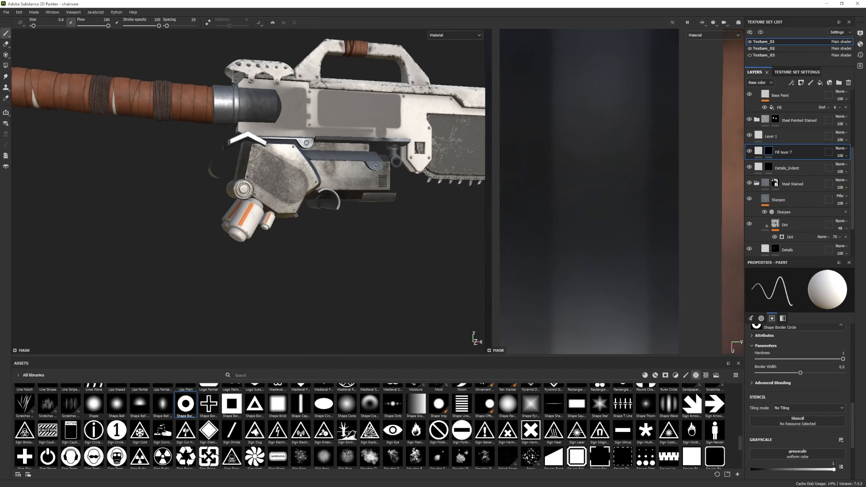
alt+drag(295, 217, 303, 230)
- Isolate Texture_01, collapse its open layer groups and move the Plain_White group directly below Steel Stained
click(757, 184)
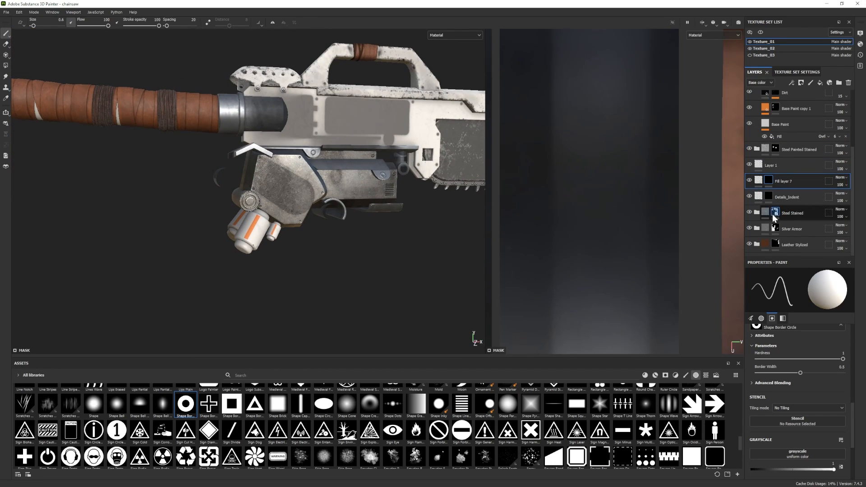
click(760, 32)
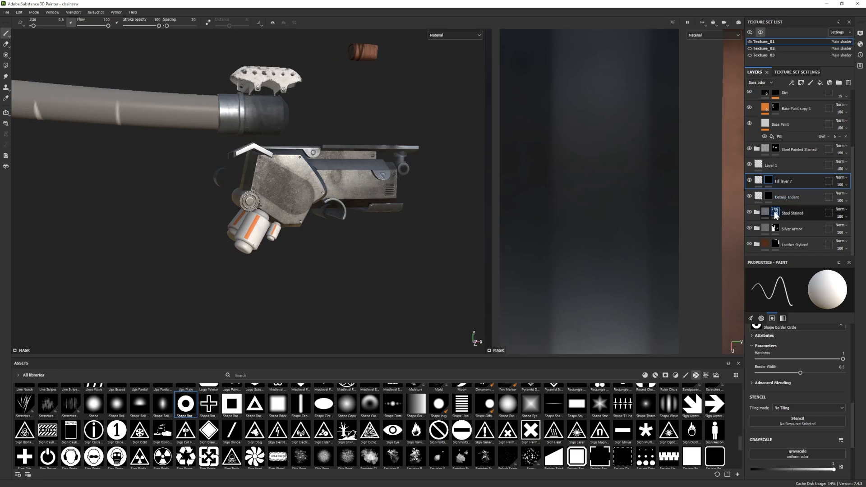
scroll(775, 148, up, 3)
click(757, 98)
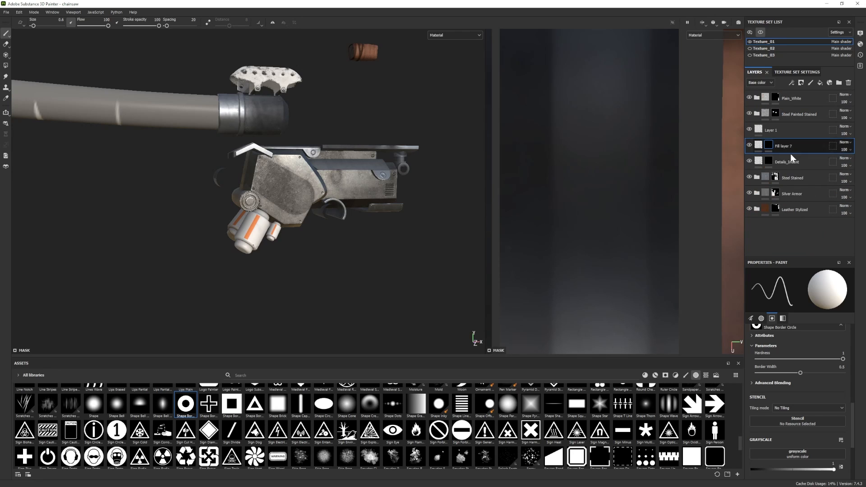
click(789, 183)
drag(789, 183, 789, 95)
drag(789, 97, 801, 186)
- Add the long handle tube to the Steel Stained mask with a UV chunk polygon fill, and show all texture sets again
click(6, 66)
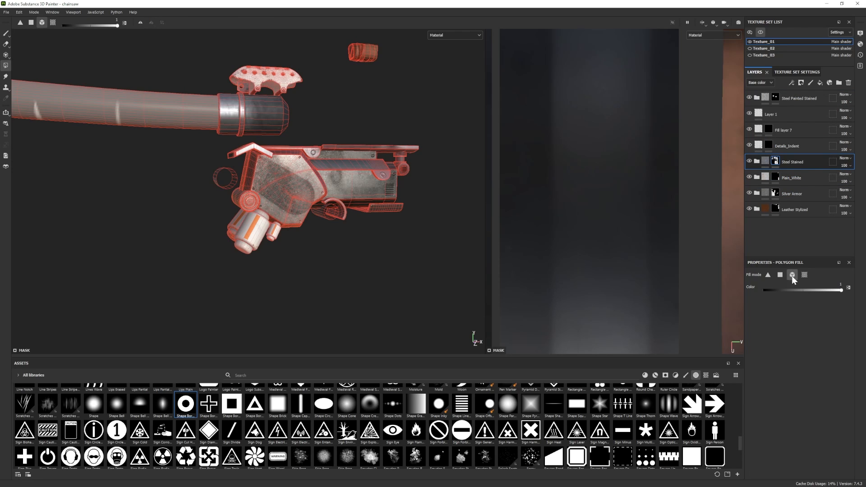
click(804, 275)
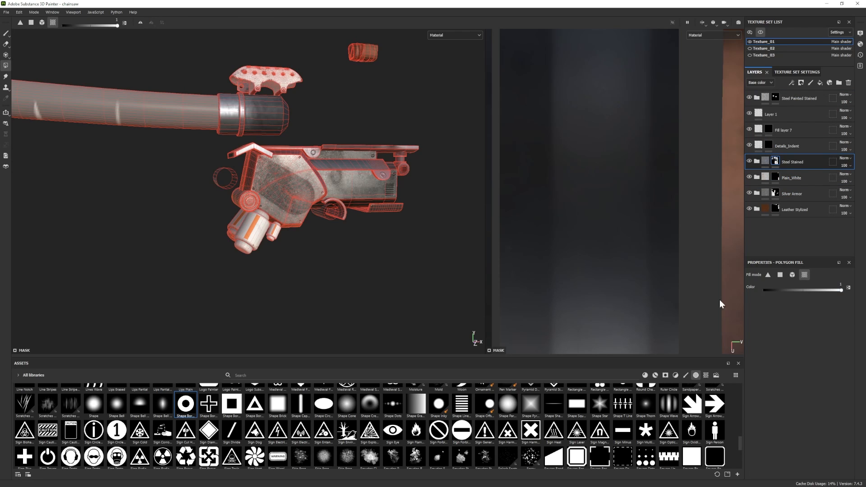
click(5, 34)
scroll(297, 226, down, 4)
alt+drag(297, 227, 327, 236)
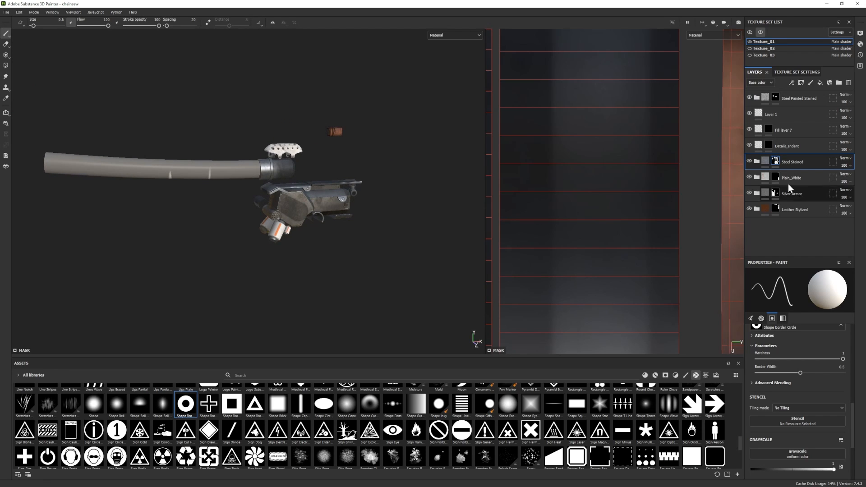
click(5, 65)
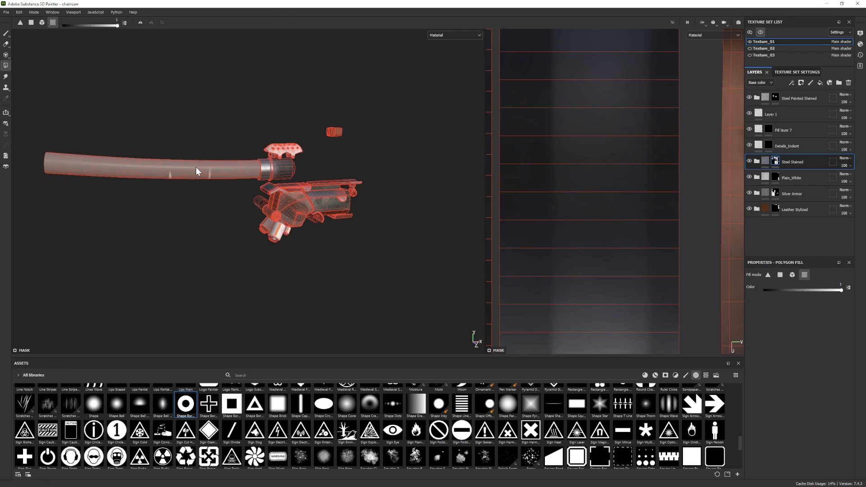
click(196, 171)
click(5, 35)
scroll(198, 207, down, 3)
alt+drag(199, 208, 211, 216)
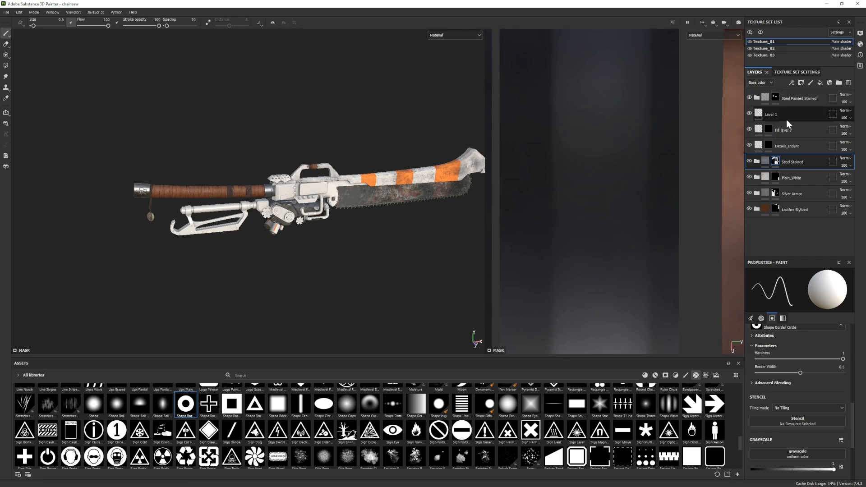
- Copy the Steel Painted Stained group from Texture_02 into Texture_03, with Texture_03 isolated in the view
click(779, 49)
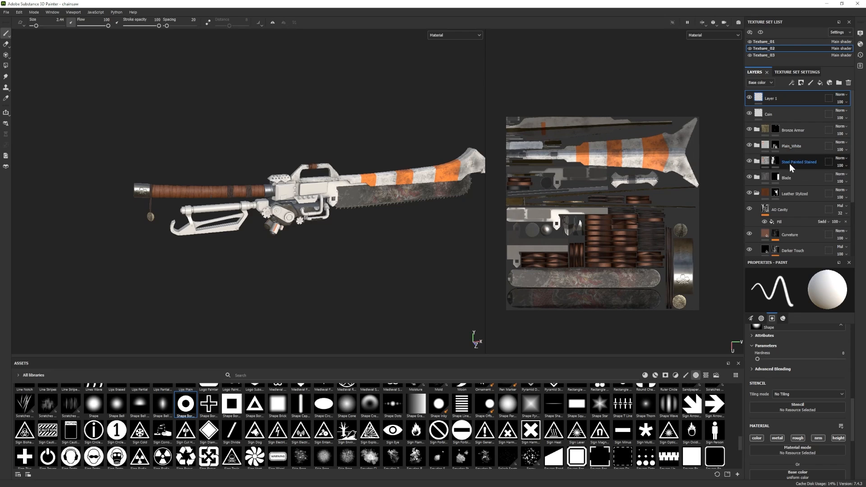
click(792, 164)
click(763, 55)
click(762, 34)
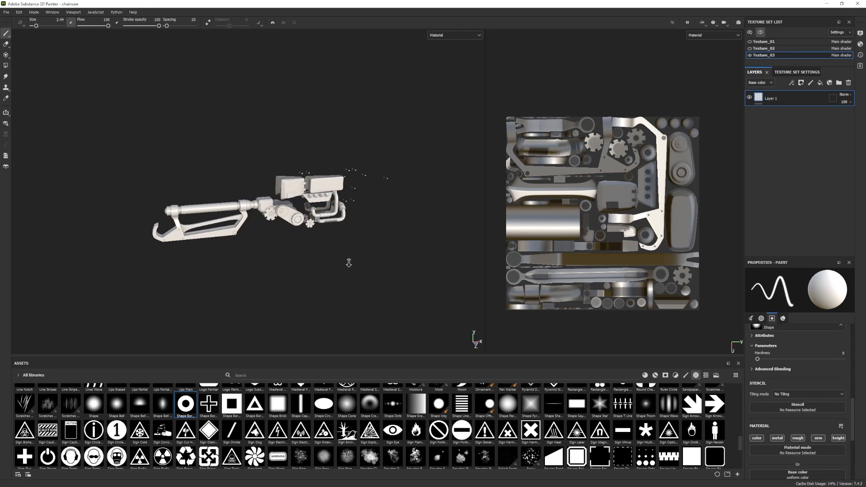
key(ctrl+v)
alt+right_drag(233, 240, 389, 284)
- Make Texture_01 visible and copy its Steel Stained group into Texture_03, directly above Layer 1
click(750, 42)
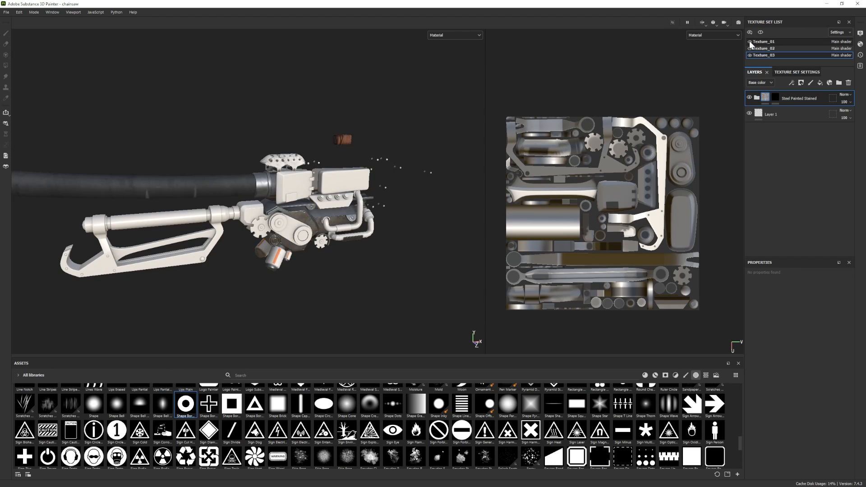
click(783, 42)
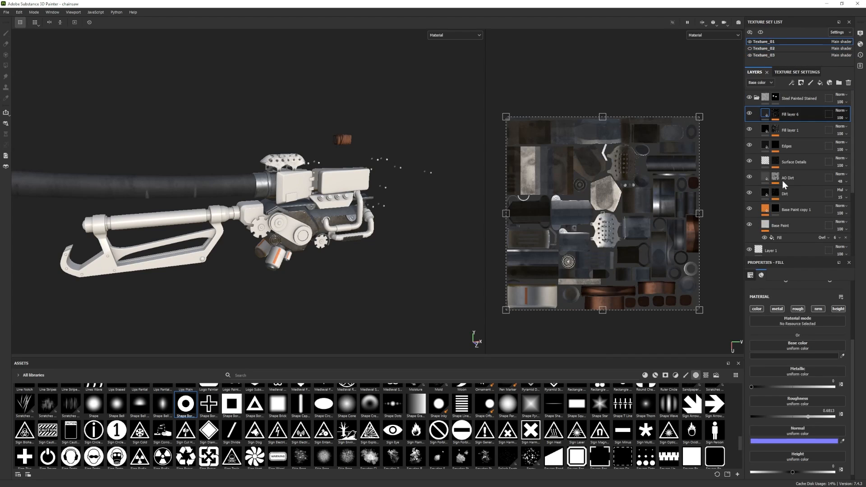
click(762, 54)
click(787, 114)
key(ctrl+v)
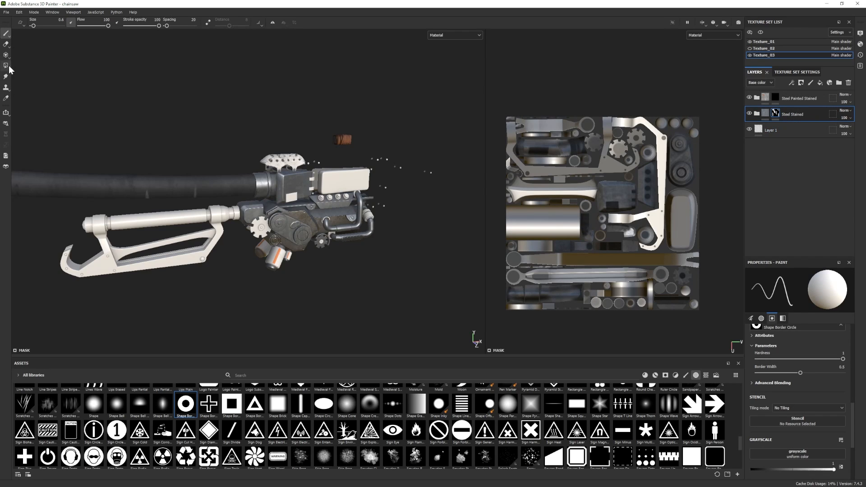
- Clear the Steel Stained mask in Texture_03, fill only the two-wheel linkage arm beside the gears at value 1, and expand the group
click(5, 65)
scroll(235, 214, down, 3)
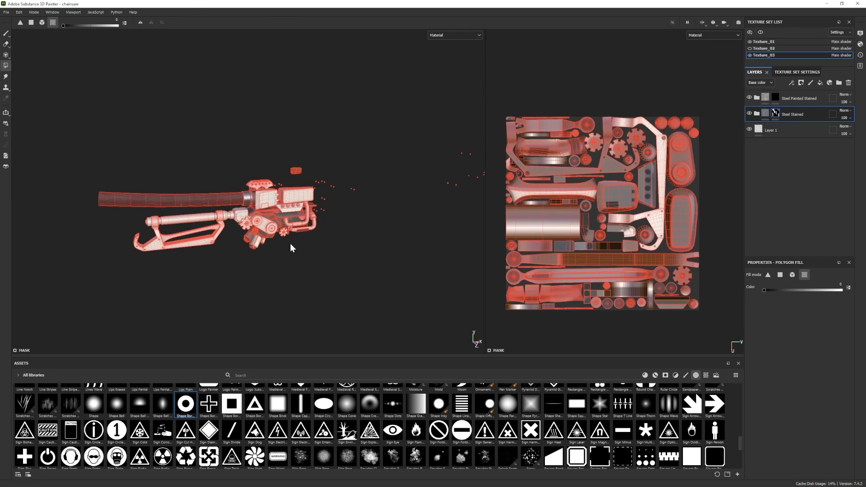
scroll(290, 248, up, 3)
click(843, 290)
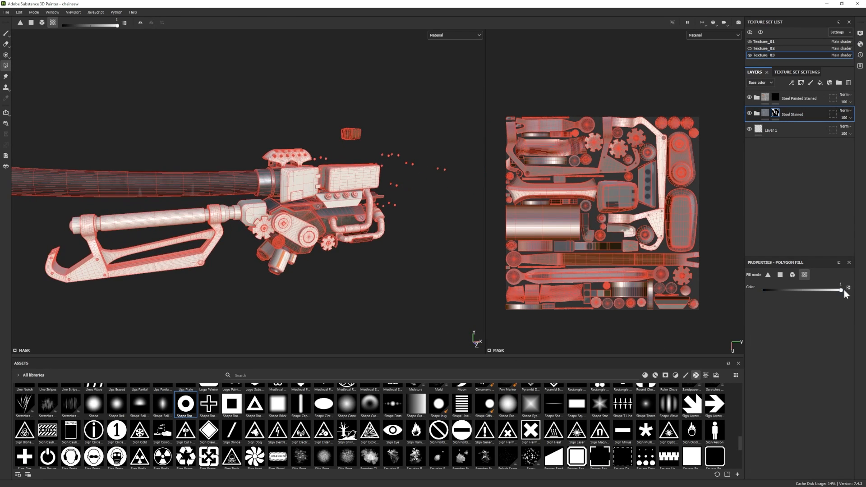
click(761, 32)
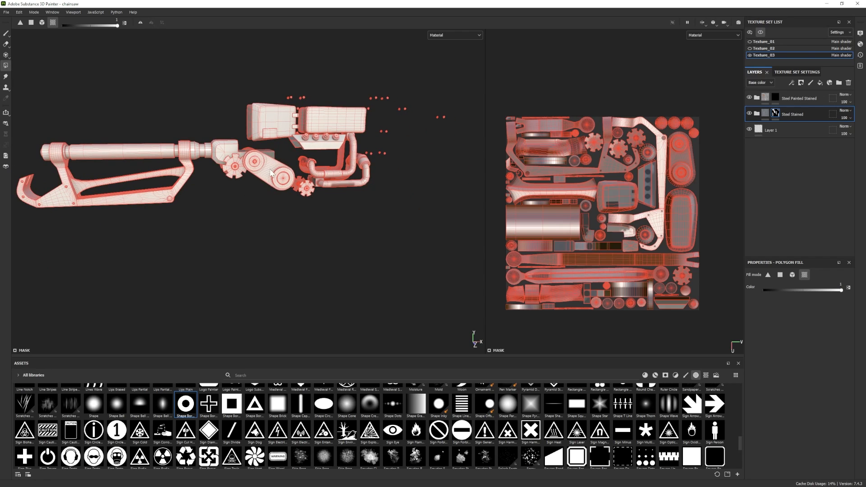
click(271, 173)
scroll(252, 188, up, 2)
click(757, 114)
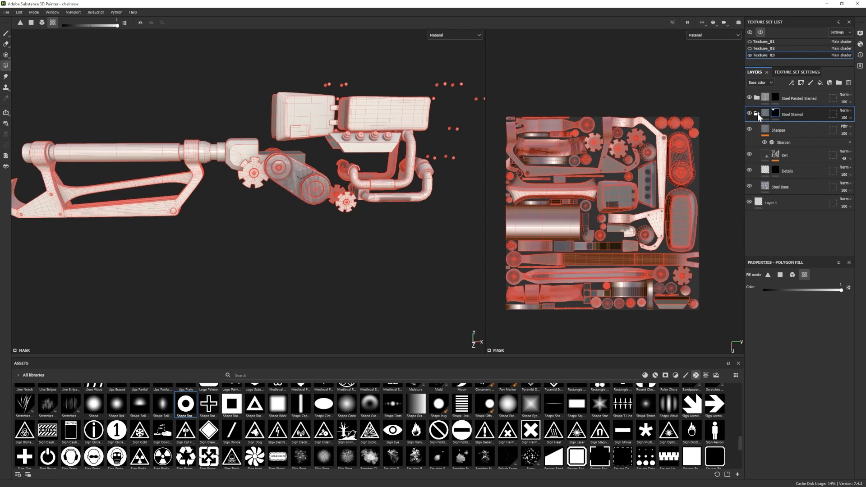
- Delete the Details layer from the Steel Stained group in Texture_03, make Texture_01 visible and collapse the group
click(795, 171)
key(Delete)
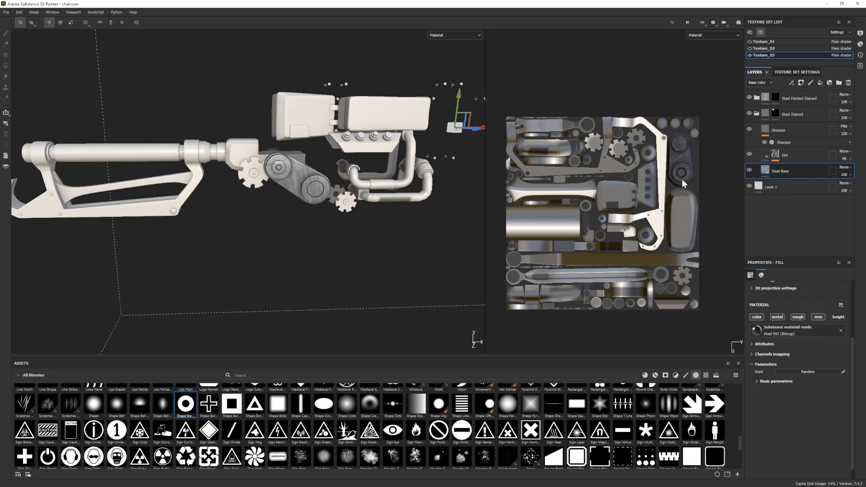
scroll(290, 216, down, 2)
alt+drag(290, 216, 326, 210)
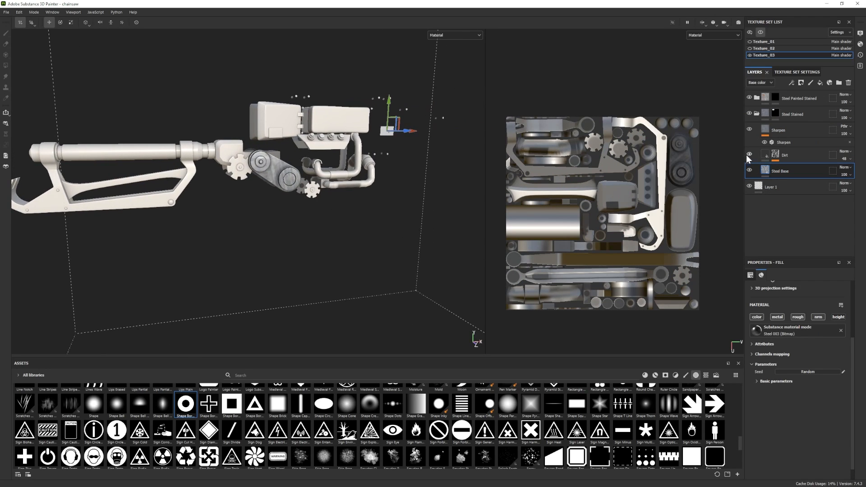
alt+drag(289, 264, 257, 257)
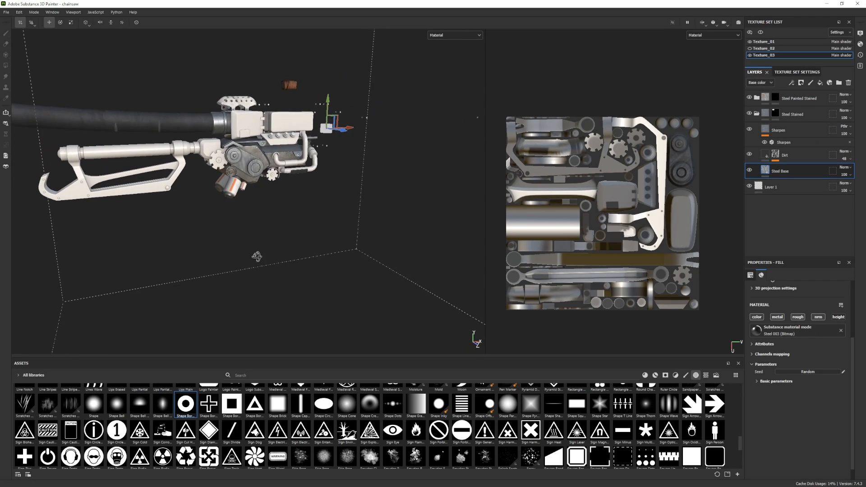
scroll(257, 258, up, 2)
click(758, 114)
- Remove the two-wheel linkage arm from the Steel Stained mask and fill the connector block at the tube's front end by UV chunk
click(776, 113)
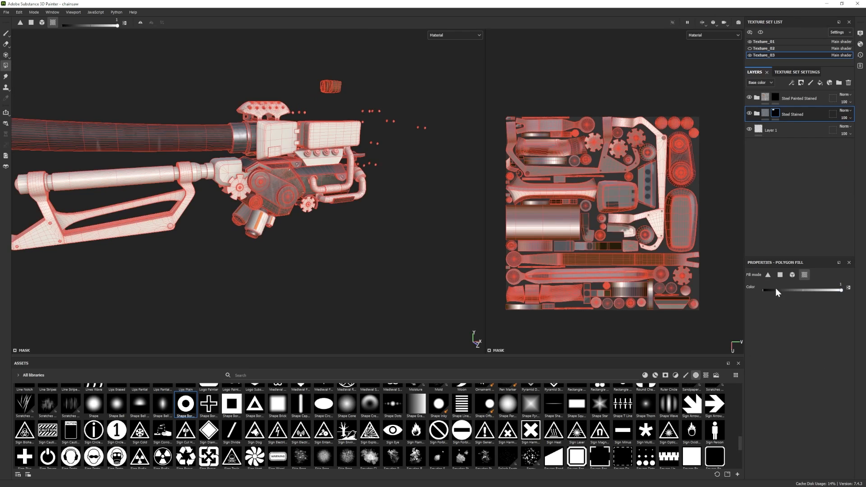
drag(776, 290, 764, 290)
click(216, 164)
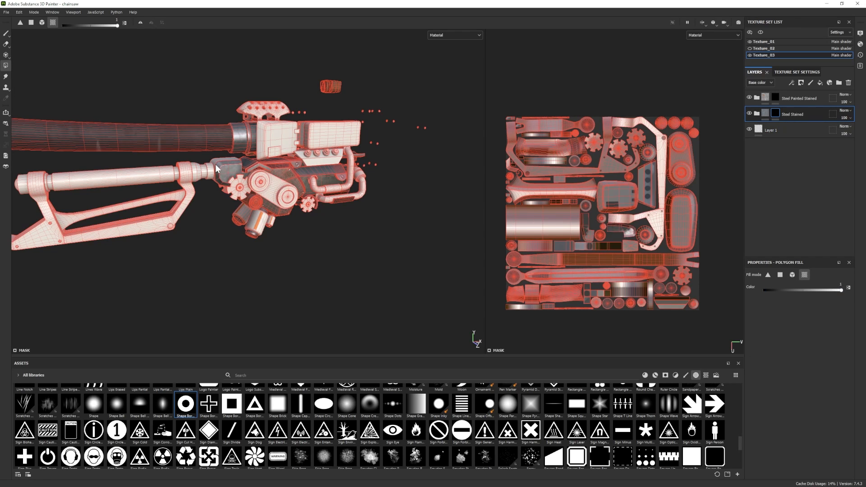
- Add the connector block, small gear, tube joints and rear end cap to the Steel Stained mask using mesh fill
click(793, 275)
click(220, 167)
alt+drag(223, 198, 255, 191)
click(343, 221)
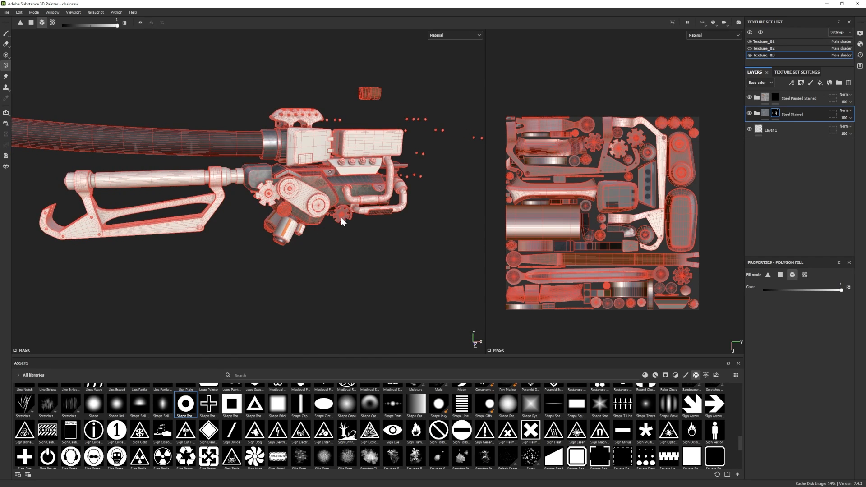
alt+drag(297, 216, 261, 215)
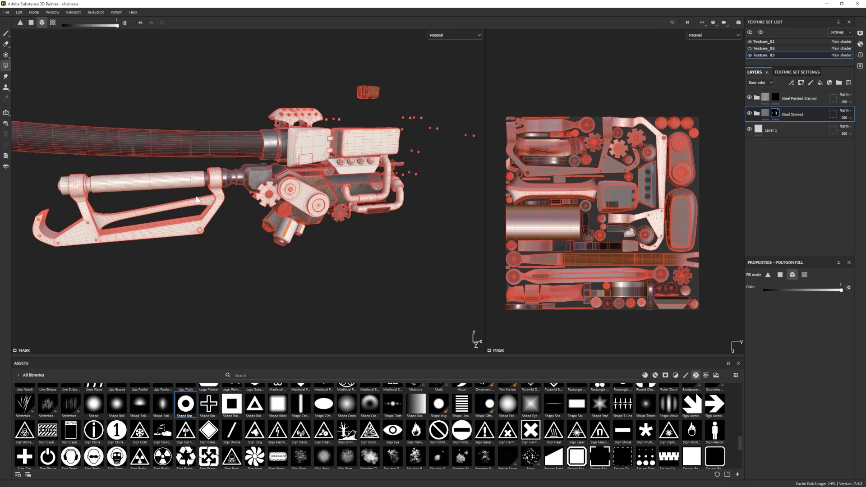
click(88, 186)
click(64, 185)
- Add the Silver Armor smart material to Texture_03 below Layer 1
alt+drag(136, 198, 289, 221)
key(1)
click(655, 375)
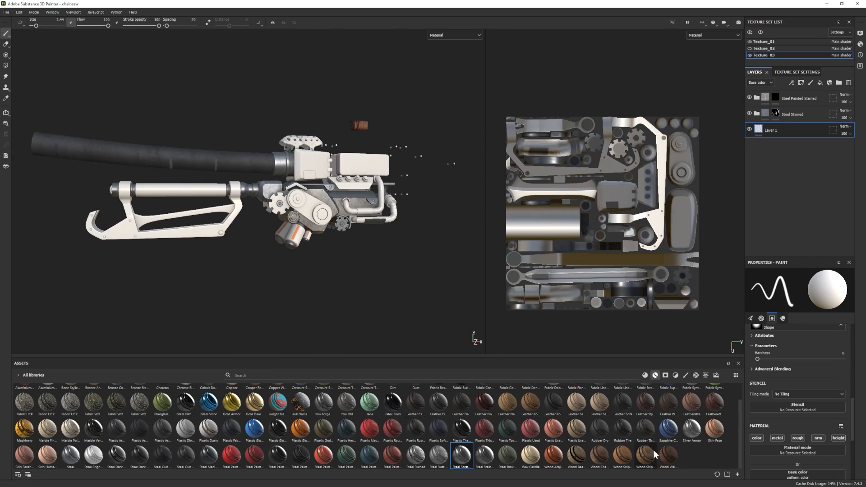
drag(692, 428, 814, 161)
mouse_move(316, 253)
alt+mouse_down()
mouse_move(368, 257)
mouse_move(330, 253)
alt+mouse_up()
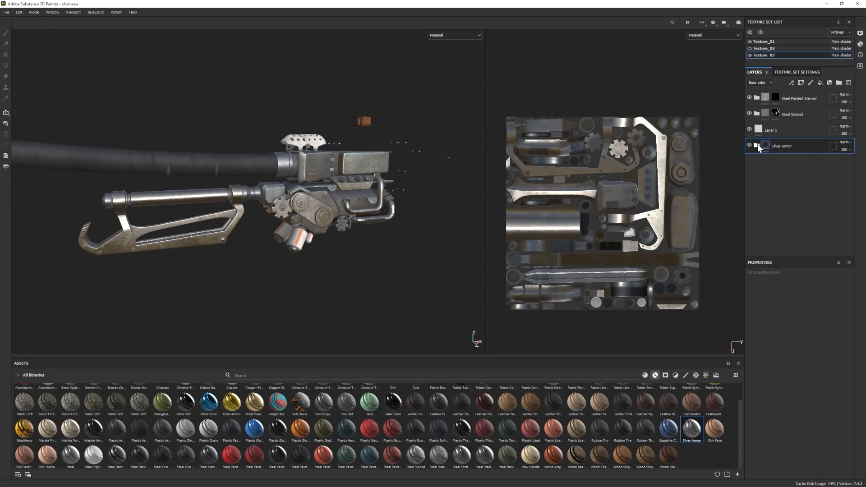
- Set the base color of the base layer inside the Silver Armor group to dark grey 565656
click(757, 145)
scroll(794, 198, down, 3)
click(801, 225)
click(781, 356)
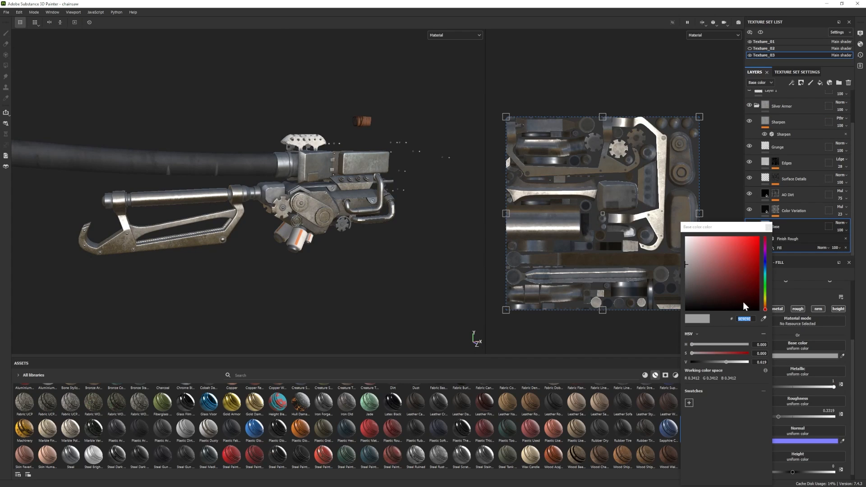
click(685, 282)
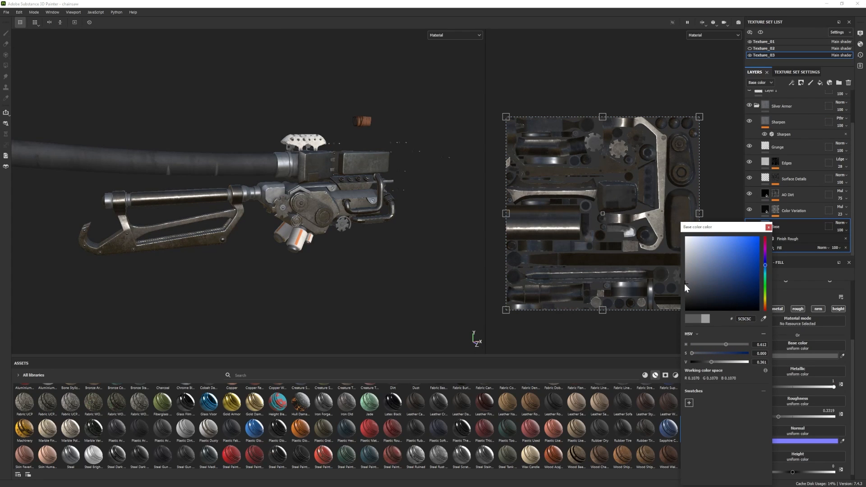
drag(685, 284, 685, 286)
alt+drag(343, 263, 378, 262)
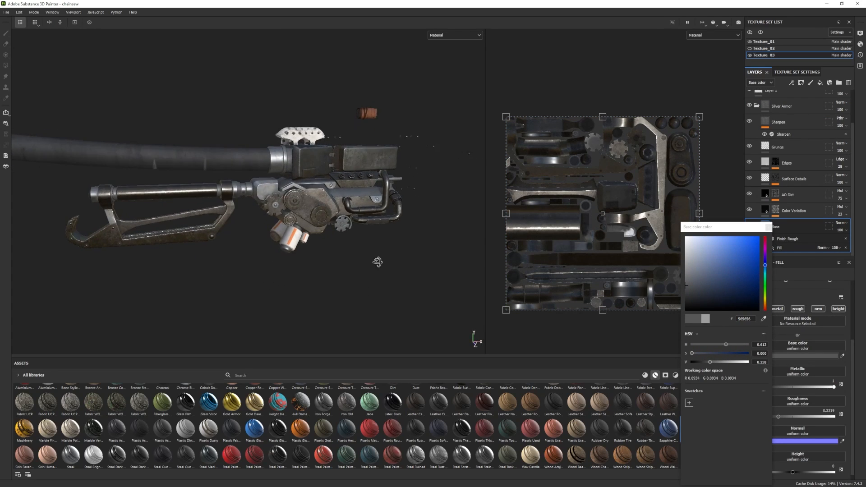
click(769, 227)
click(757, 106)
- Give the Silver Armor group a black mask and fill in the two-wheel linkage arm and the long handle tube
right_click(796, 147)
click(806, 160)
click(6, 66)
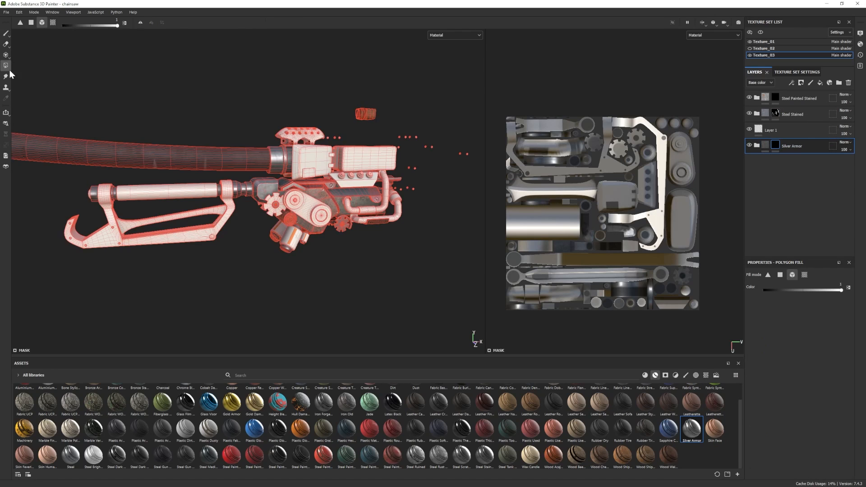
alt+middle_drag(302, 244, 344, 270)
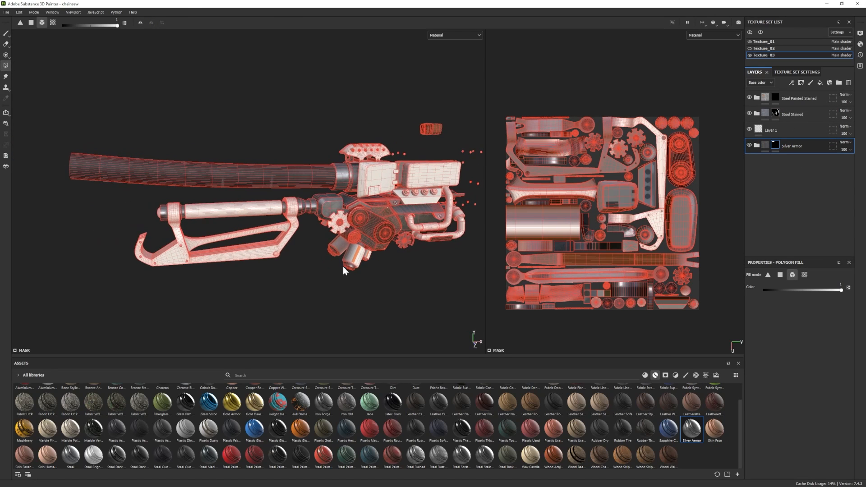
scroll(329, 250, up, 1)
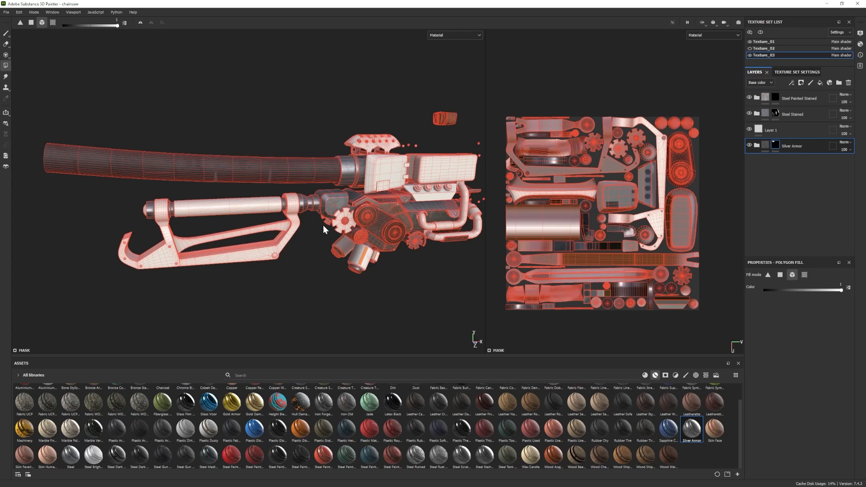
click(226, 203)
click(6, 33)
scroll(286, 230, down, 4)
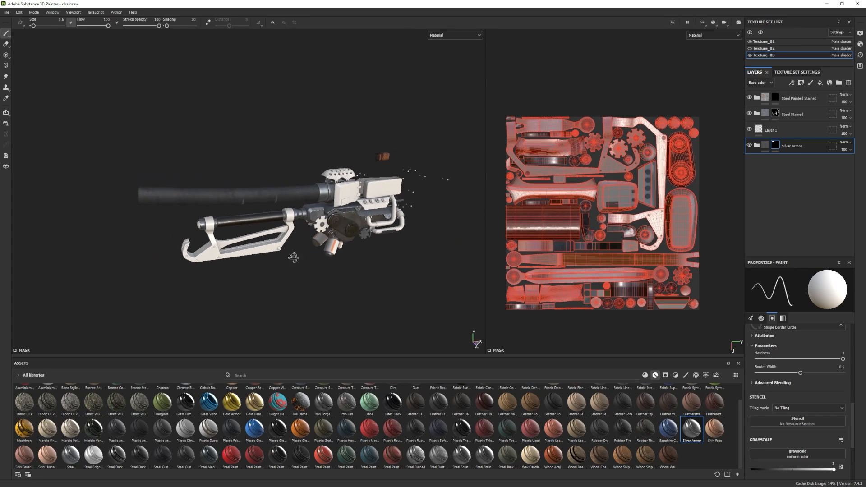
- Add the long handle tube to the Steel Stained mask with a mesh fill
click(775, 113)
click(5, 66)
click(237, 216)
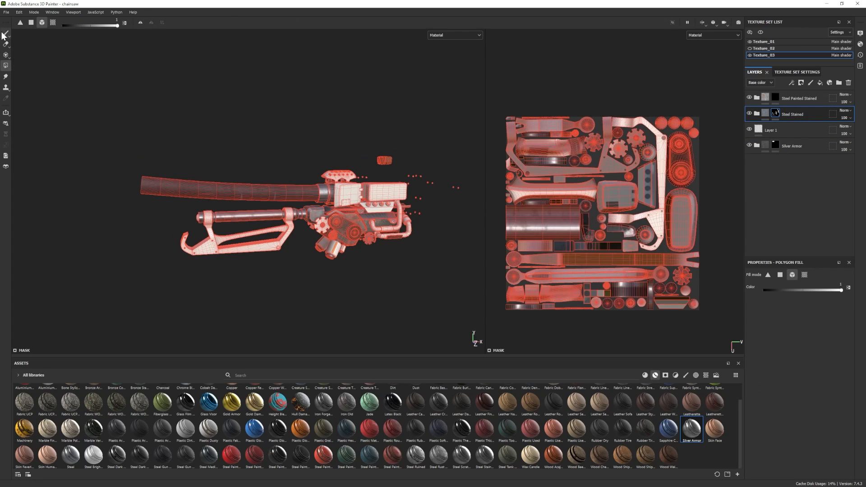
click(5, 34)
mouse_move(319, 260)
alt+mouse_down()
mouse_move(326, 271)
mouse_move(304, 273)
mouse_move(300, 262)
alt+mouse_up()
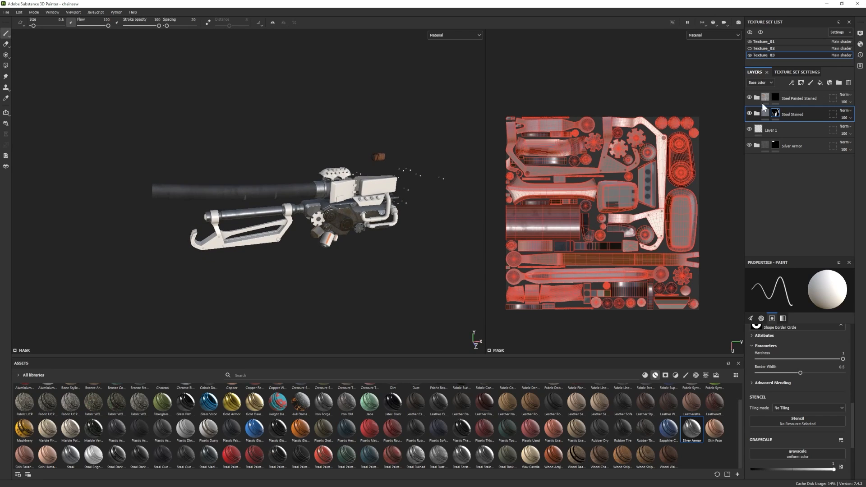
click(757, 97)
click(778, 212)
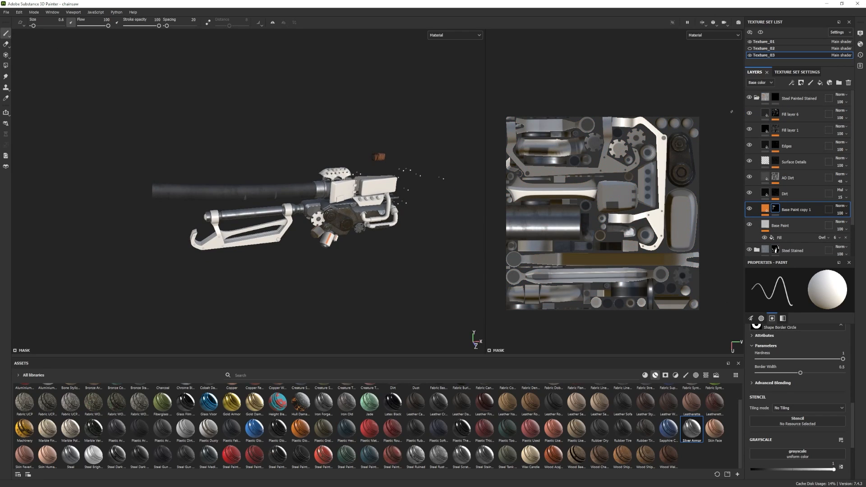
click(756, 98)
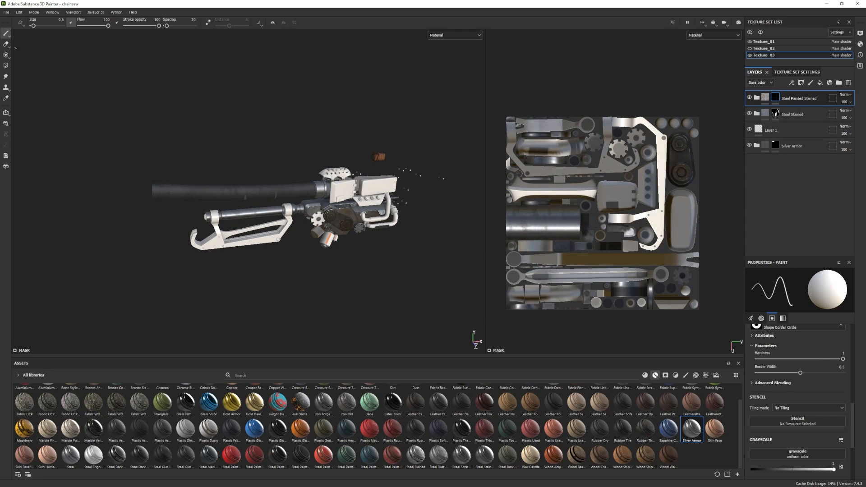
- Mesh-fill both housing blocks, the hooked handle frame and its inner bar in the Steel Painted Stained mask
click(5, 65)
scroll(311, 246, up, 3)
alt+middle_drag(312, 246, 257, 239)
click(327, 180)
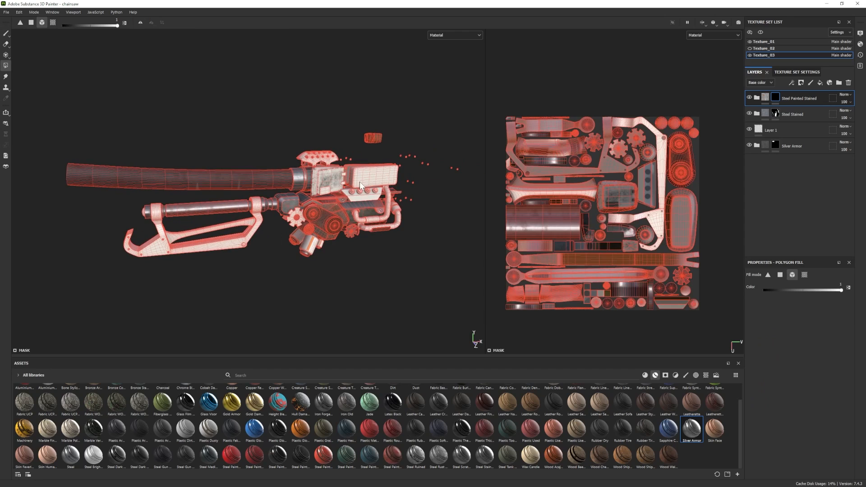
click(363, 185)
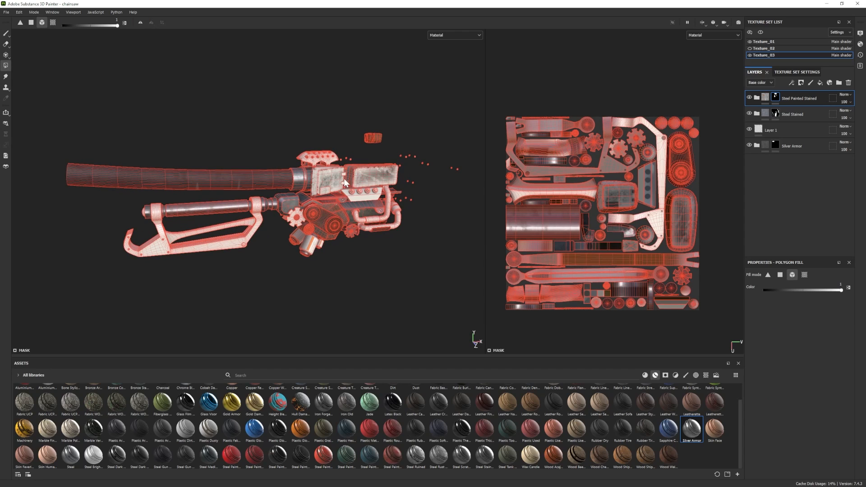
middle_drag(362, 208, 369, 210)
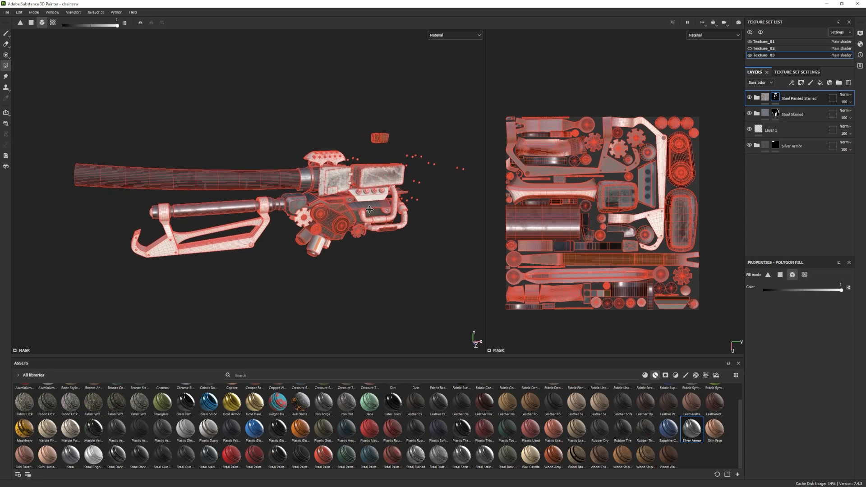
click(259, 225)
click(253, 221)
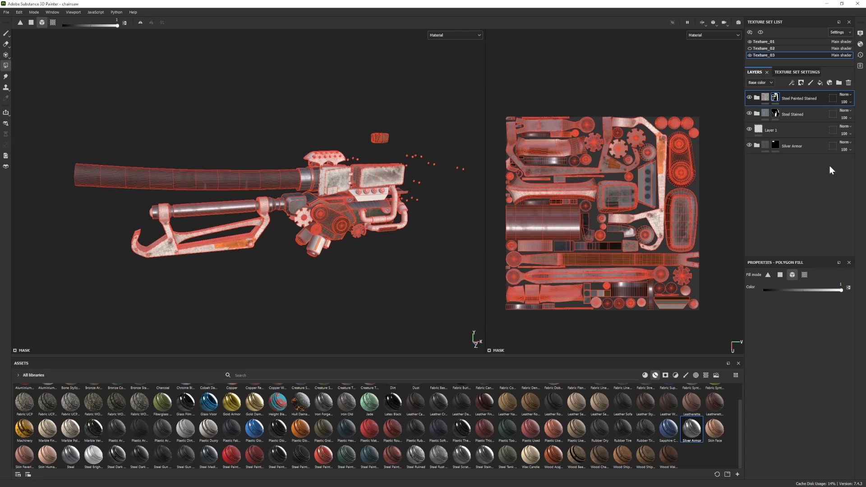
- Add the hooked handle frame and the hinged housing block to the orange Base Paint copy 1 mask inside Steel Painted Stained
click(756, 98)
click(773, 209)
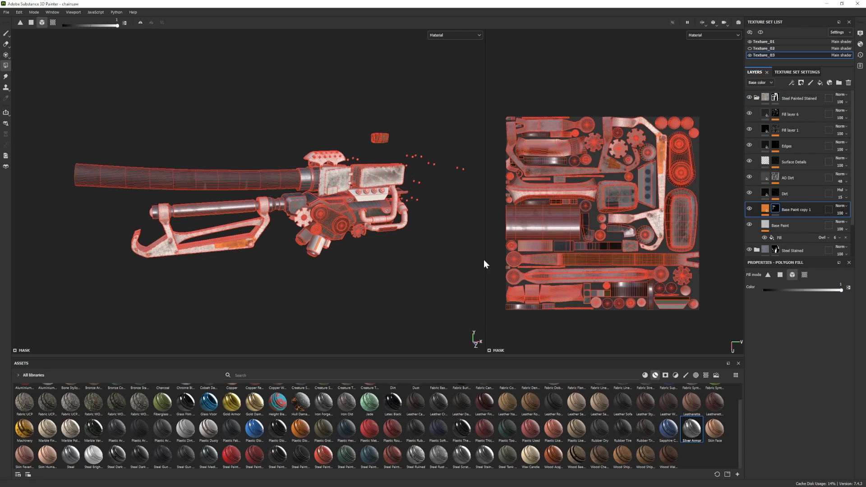
click(253, 222)
alt+middle_drag(270, 235, 222, 239)
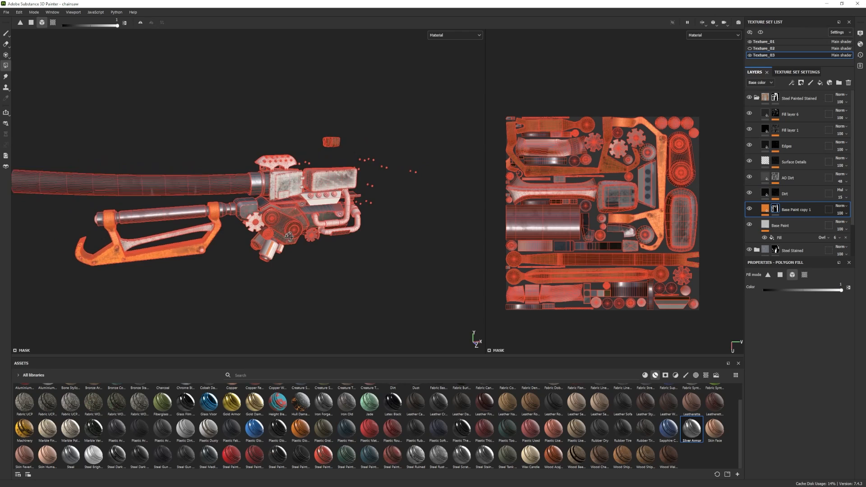
alt+drag(222, 239, 212, 243)
click(285, 179)
scroll(288, 181, up, 2)
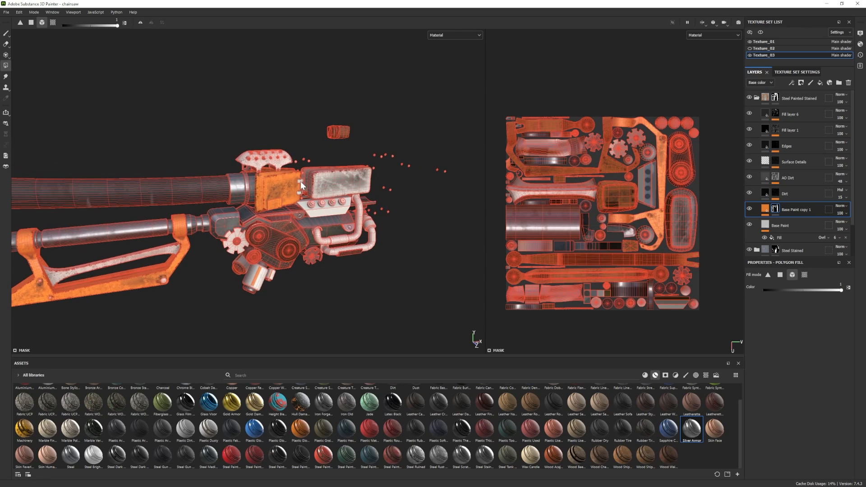
alt+middle_drag(348, 229, 323, 206)
alt+drag(323, 205, 316, 204)
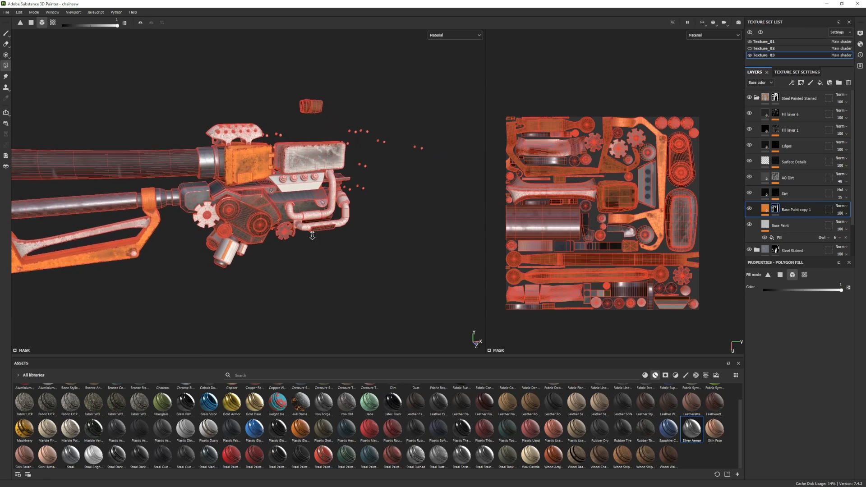
scroll(323, 225, up, 2)
click(804, 275)
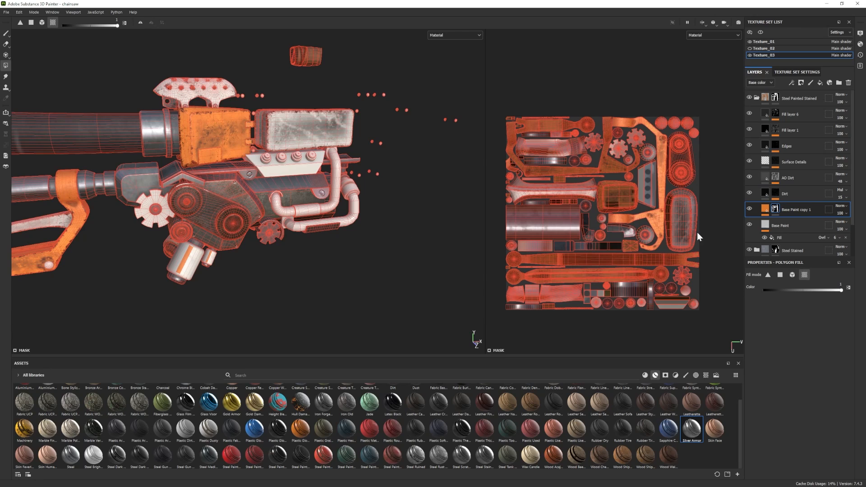
- Examine the painted housing blocks and pipes with Texture_03 isolated against the Steel Painted Stained mask, and show the other texture sets again
click(762, 33)
alt+drag(291, 233, 296, 242)
alt+middle_drag(296, 242, 309, 259)
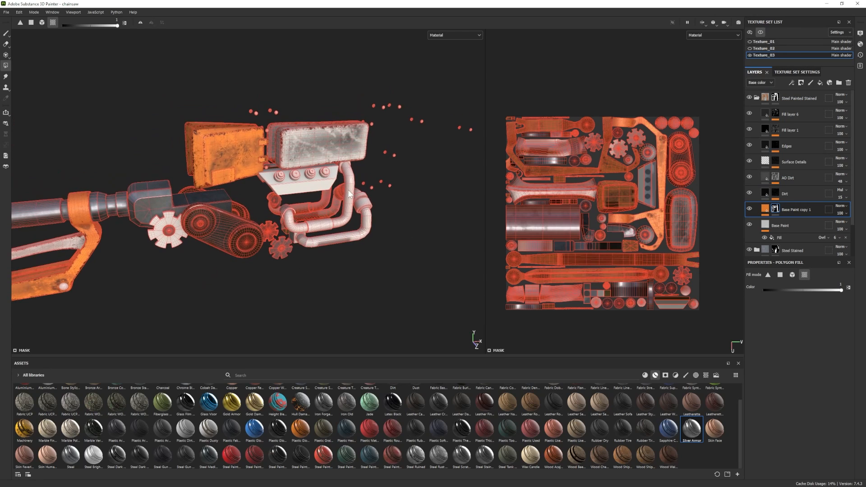
click(775, 97)
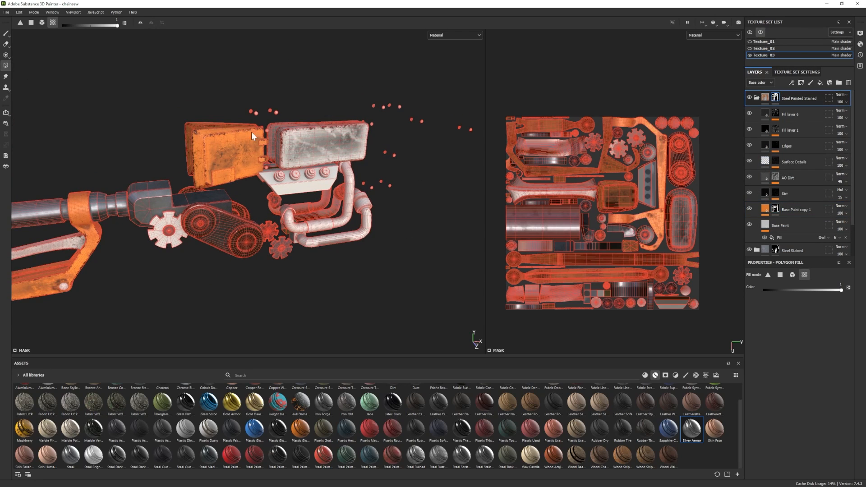
key(1)
alt+drag(359, 93, 346, 90)
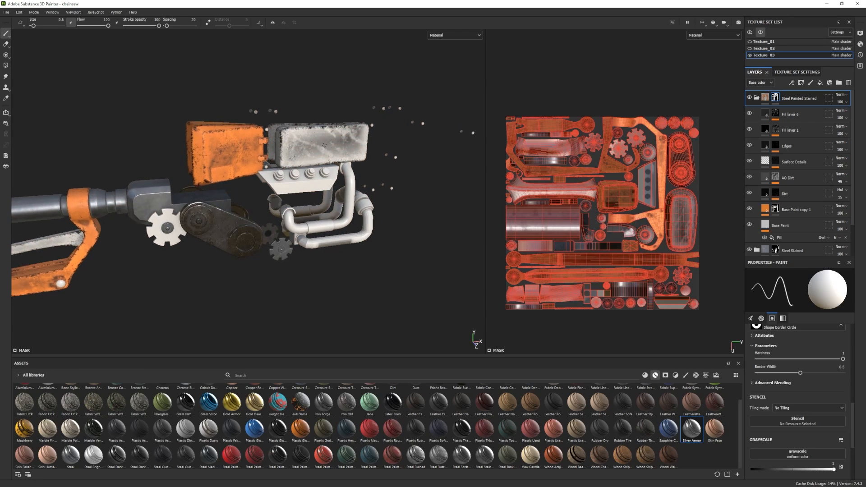
alt+middle_drag(345, 91, 260, 111)
click(764, 32)
click(5, 66)
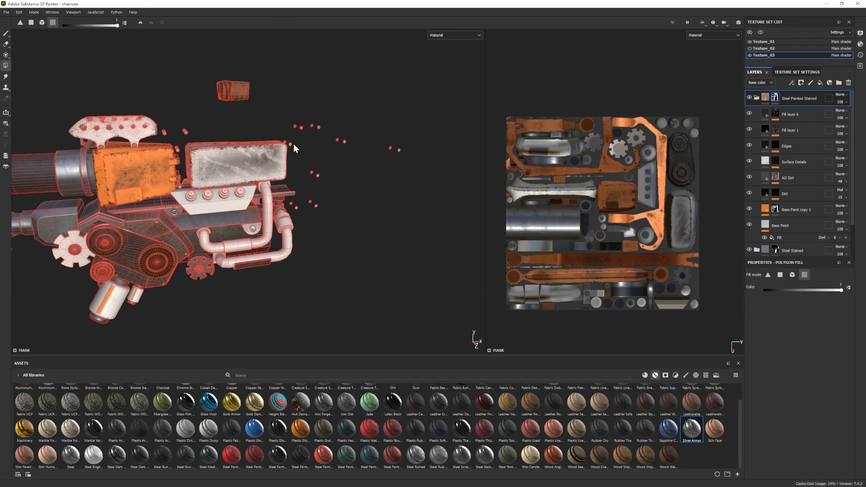
click(5, 33)
scroll(246, 223, down, 2)
mouse_move(246, 223)
alt+mouse_down()
mouse_move(301, 219)
mouse_move(243, 210)
alt+mouse_up()
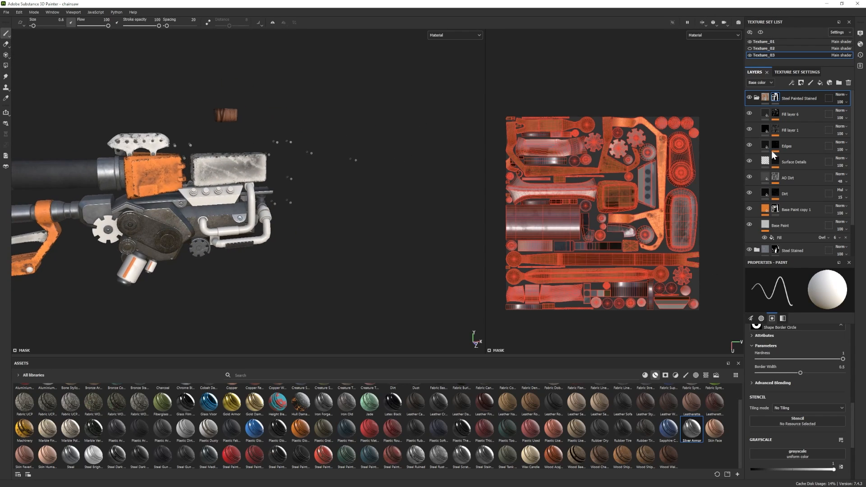
- Add the collar on the front exhaust pipes to the Steel Stained mask with a mesh fill
click(757, 98)
click(775, 113)
key(4)
scroll(278, 217, up, 3)
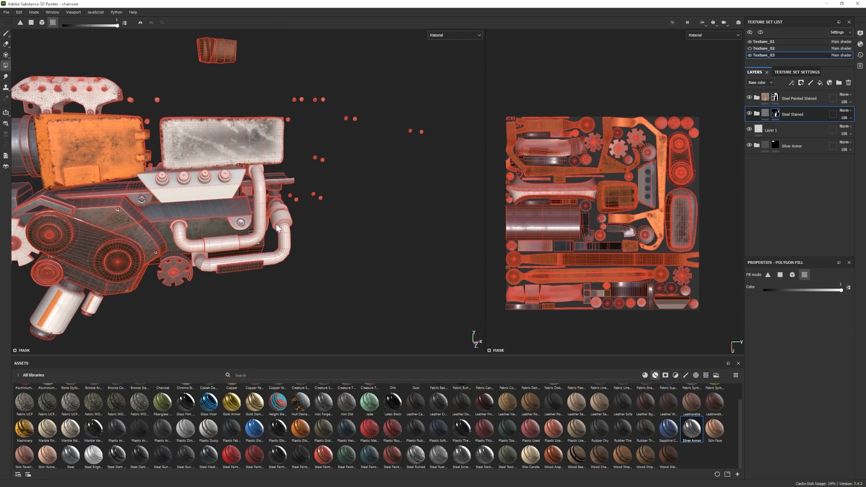
click(280, 211)
click(793, 275)
click(281, 213)
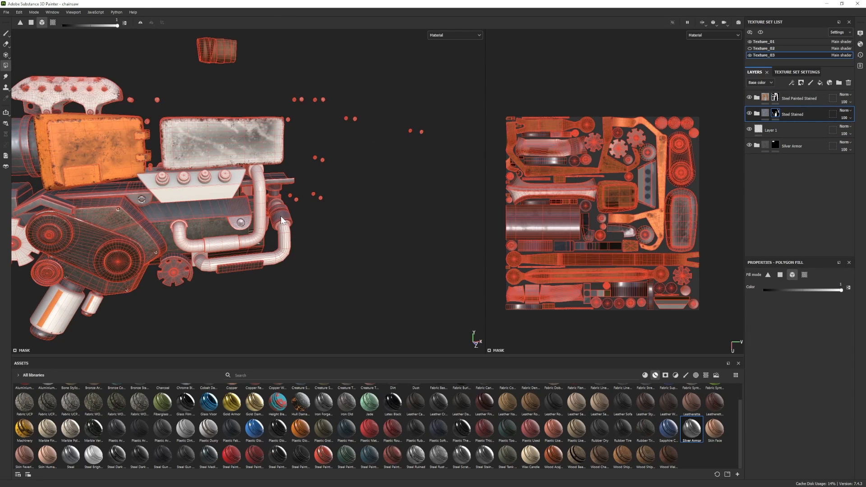
- Mesh-fill the upper and lower bent exhaust pipes in the Steel Stained mask
alt+drag(282, 226, 239, 214)
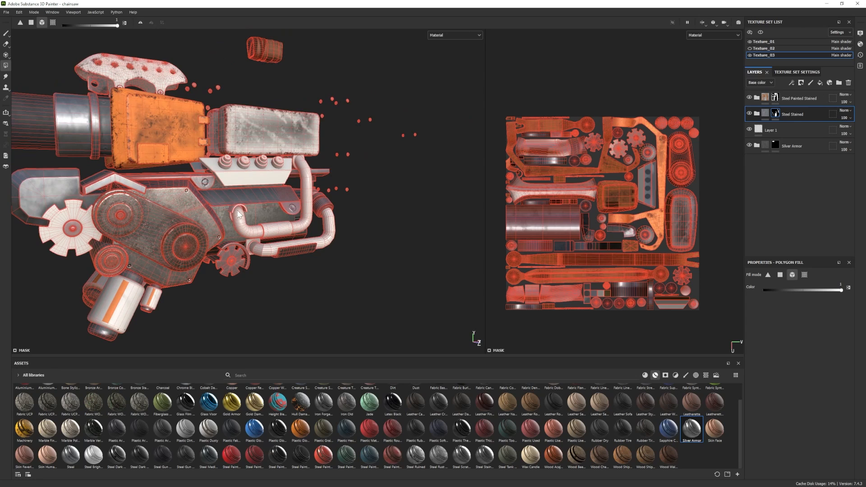
alt+drag(253, 248, 271, 242)
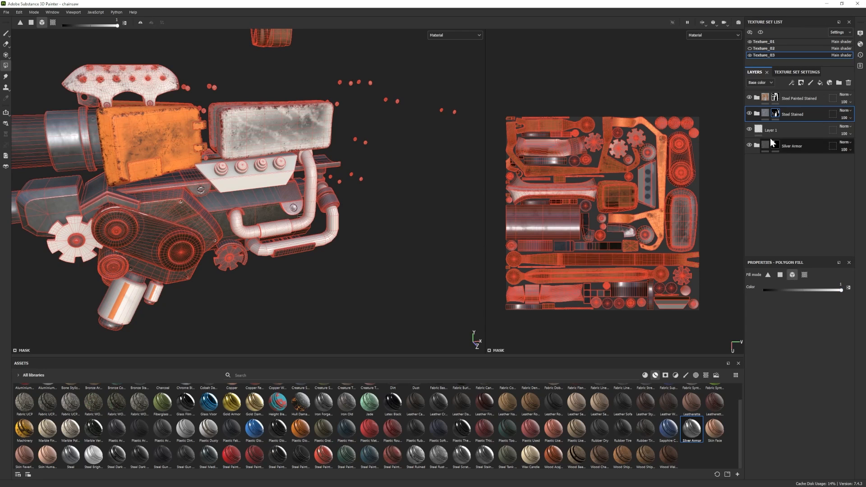
click(312, 238)
alt+drag(302, 160, 335, 233)
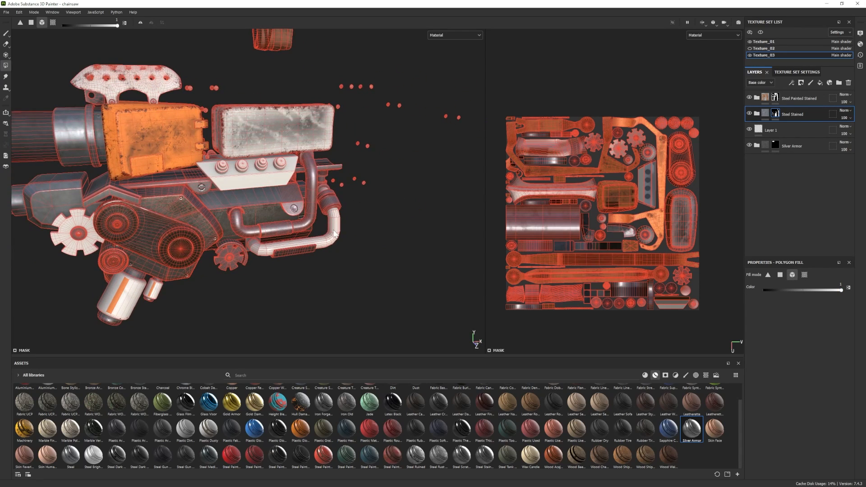
click(334, 233)
mouse_move(240, 186)
alt+mouse_down()
mouse_move(185, 186)
mouse_move(199, 182)
alt+mouse_up()
key(1)
scroll(225, 189, down, 3)
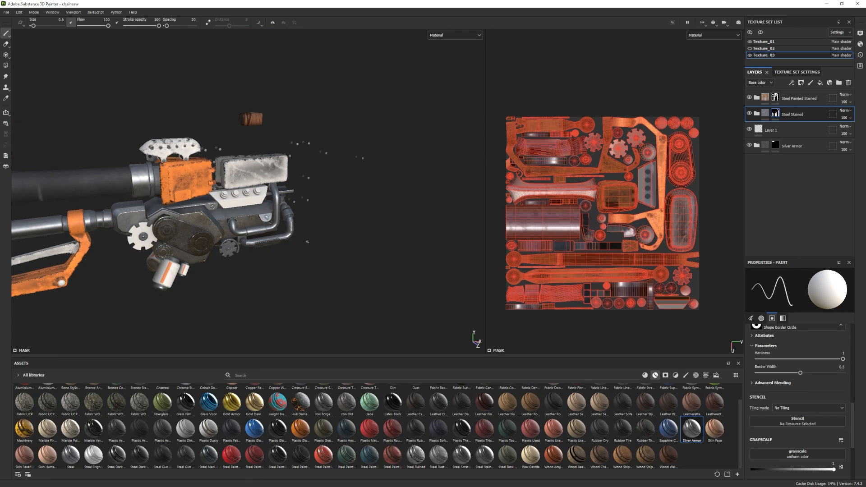
- Examine the steel pipes, housing blocks and handle against the Steel Painted Stained mask from several angles
alt+right_drag(308, 242, 358, 259)
alt+drag(358, 259, 315, 246)
click(758, 98)
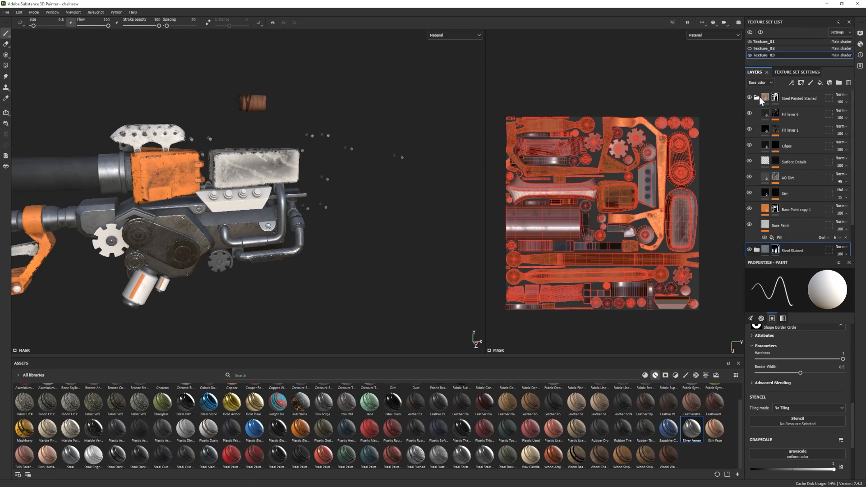
click(794, 99)
click(6, 66)
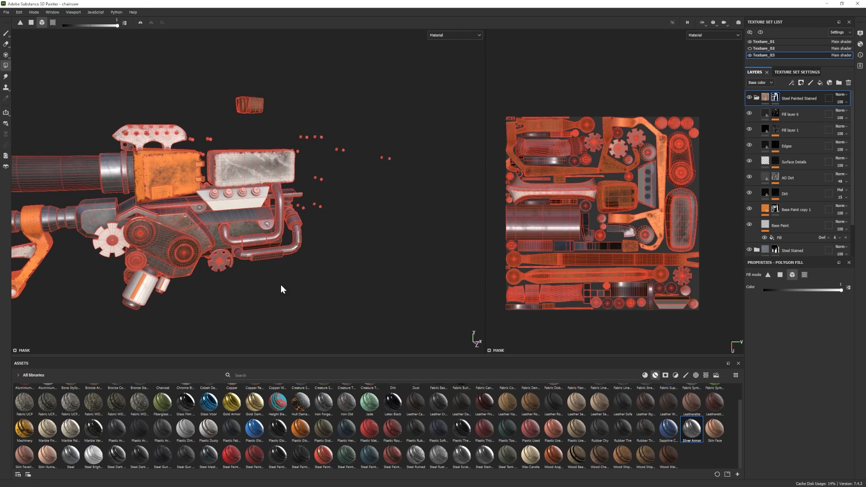
key(p)
alt+right_drag(280, 261, 418, 314)
alt+drag(298, 289, 344, 280)
alt+right_drag(344, 281, 217, 226)
alt+drag(217, 226, 198, 233)
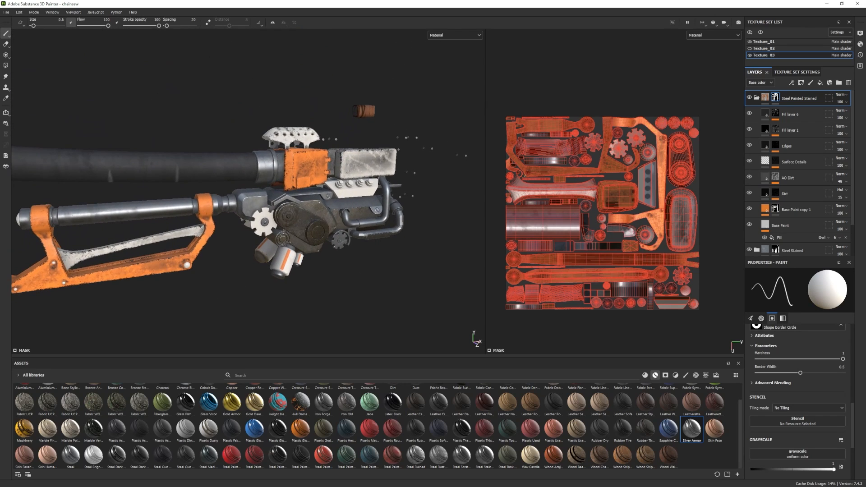
click(6, 65)
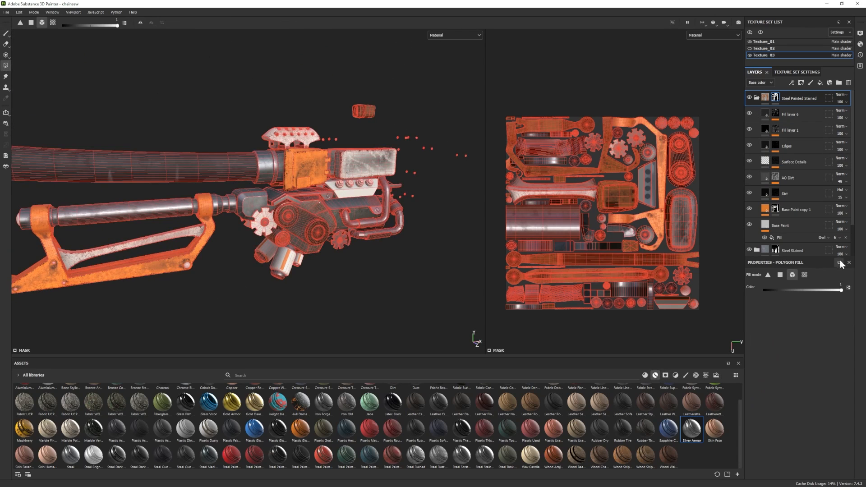
key(1)
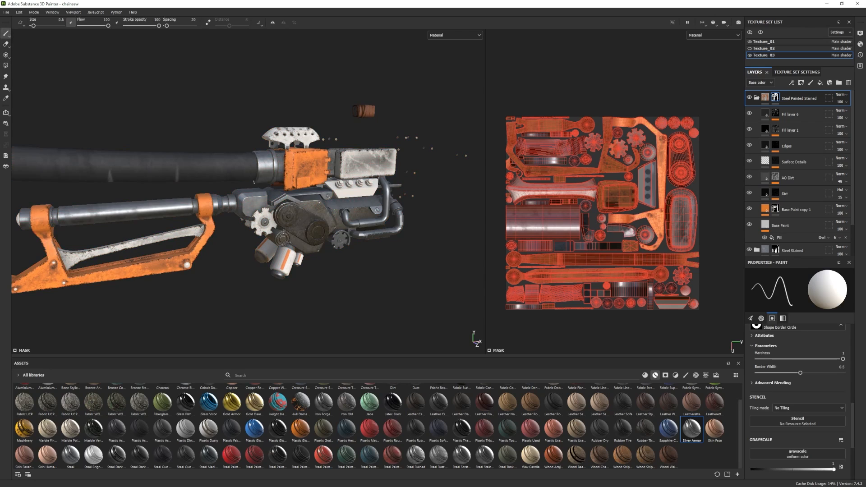
scroll(308, 265, down, 3)
alt+middle_drag(308, 265, 292, 257)
scroll(292, 258, up, 2)
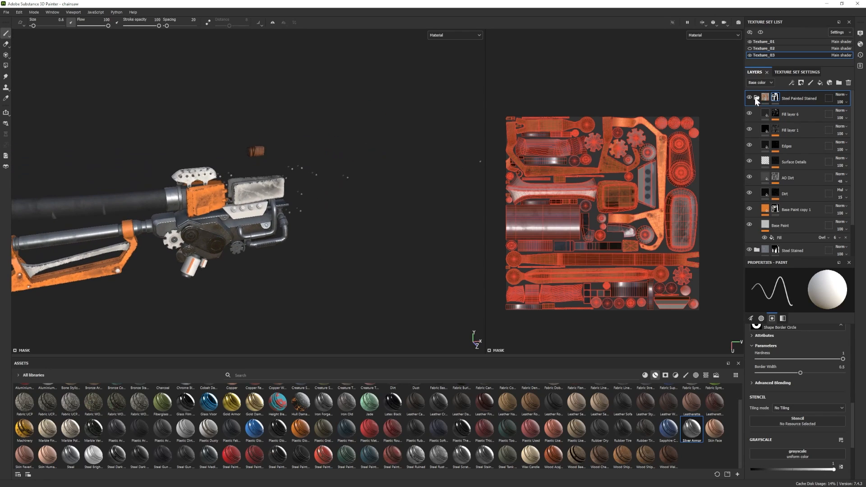
- Add the tapered block with four round studs below the white housing to the Steel Stained mask with a mesh fill
click(757, 98)
click(775, 113)
click(6, 65)
scroll(253, 221, up, 4)
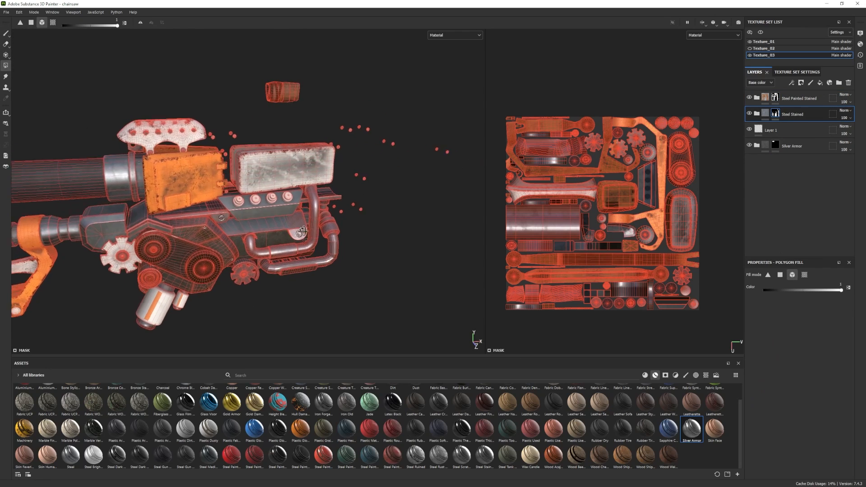
click(239, 196)
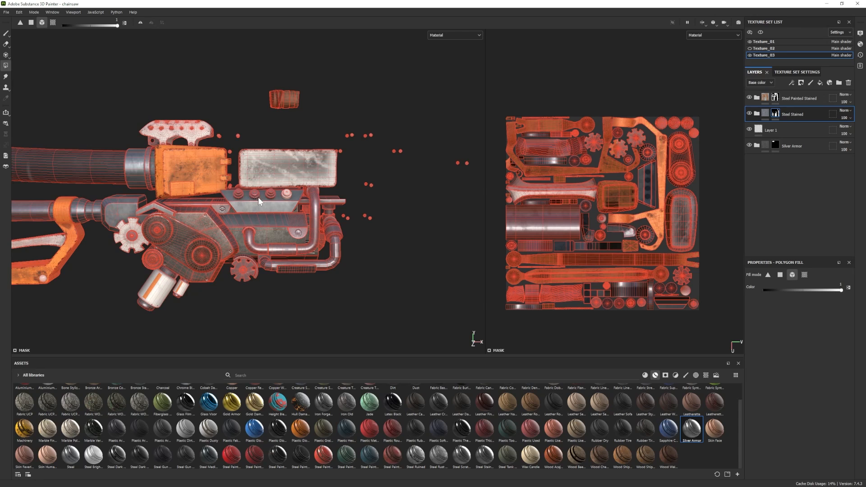
click(5, 34)
scroll(271, 217, down, 4)
alt+drag(271, 217, 312, 231)
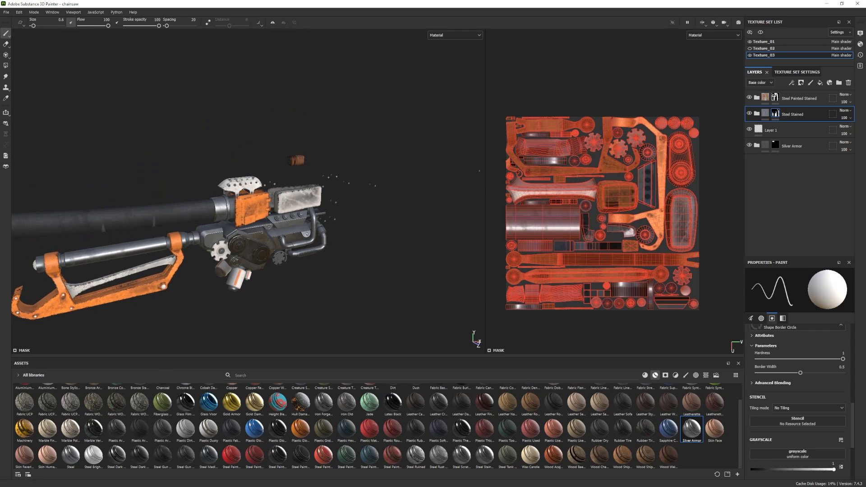
- Isolate the Texture_03 set so only its parts are shown on the weapon
alt+middle_drag(263, 295, 377, 245)
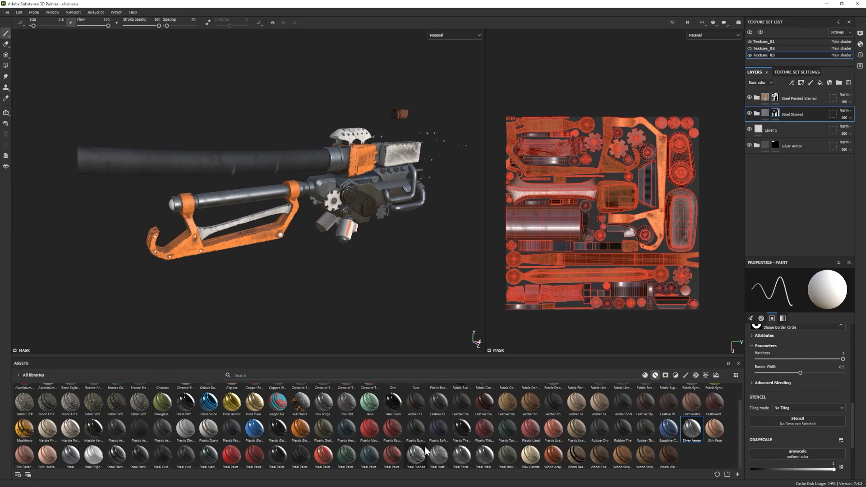
scroll(307, 244, down, 4)
alt+middle_drag(307, 243, 263, 252)
alt+drag(263, 253, 214, 222)
click(750, 48)
scroll(311, 267, up, 4)
click(762, 33)
scroll(329, 278, up, 4)
alt+middle_drag(364, 268, 253, 315)
- Add a height-only fill layer above Fill layer 6 inside Steel Painted Stained, with a height of about 0.08
click(757, 98)
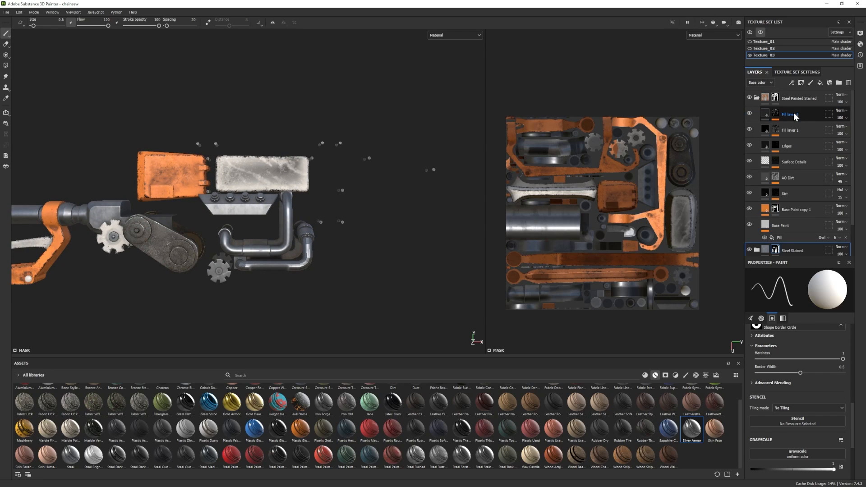
click(795, 115)
click(820, 83)
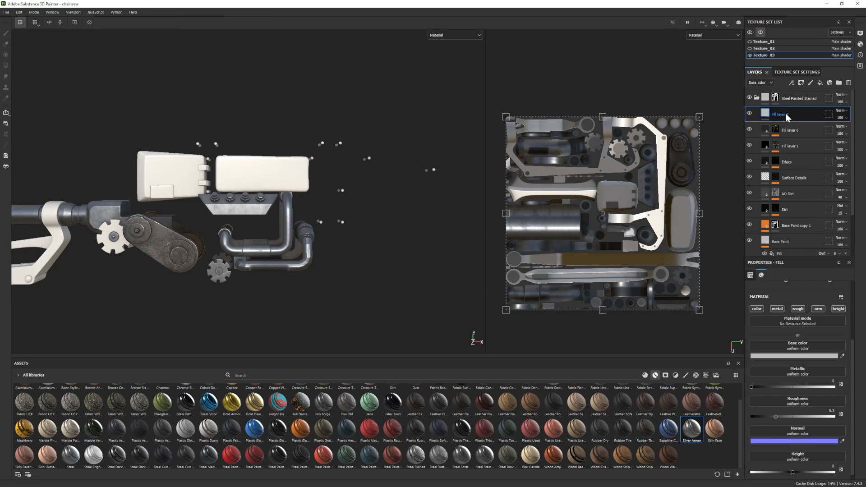
click(757, 308)
click(778, 309)
click(798, 309)
click(819, 308)
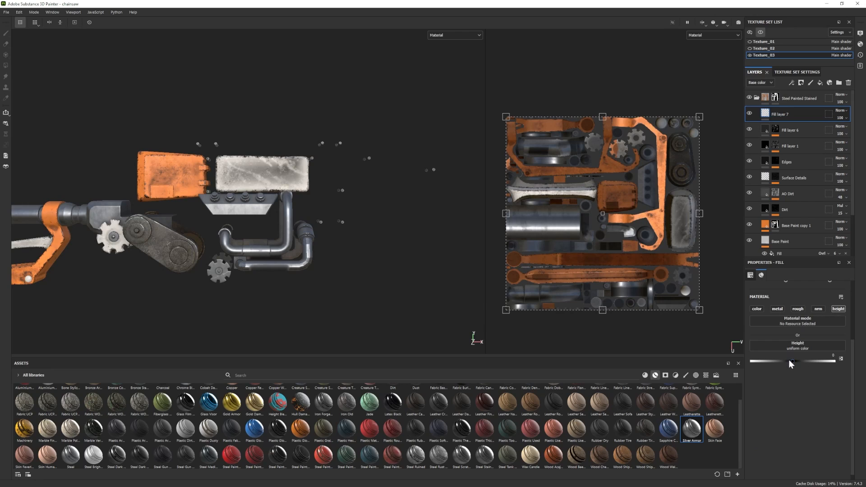
drag(790, 361, 796, 361)
- Give Fill layer 7 a black mask and load the Circle Inverted Gradient alpha for painting in it
click(697, 375)
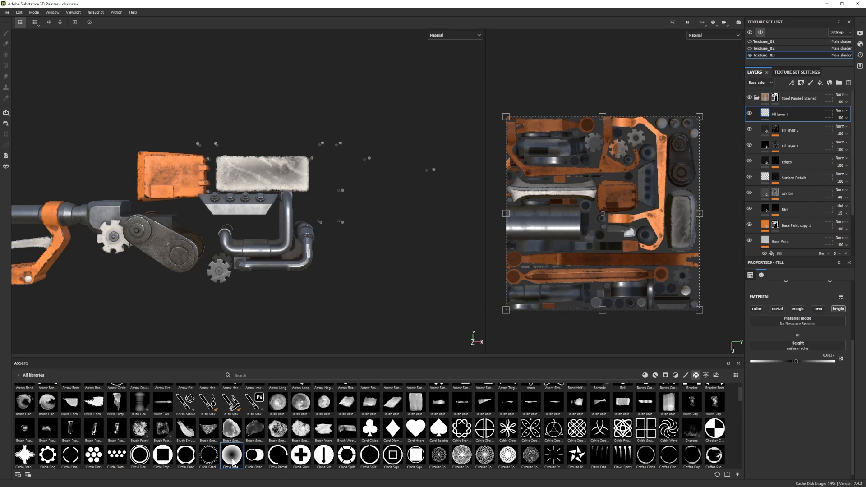
middle_drag(304, 171, 308, 204)
right_click(788, 115)
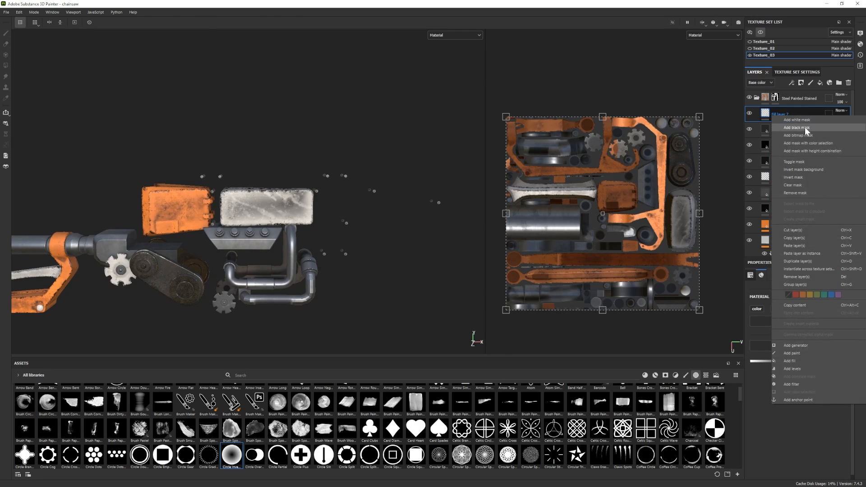
click(805, 127)
click(231, 455)
scroll(300, 195, up, 3)
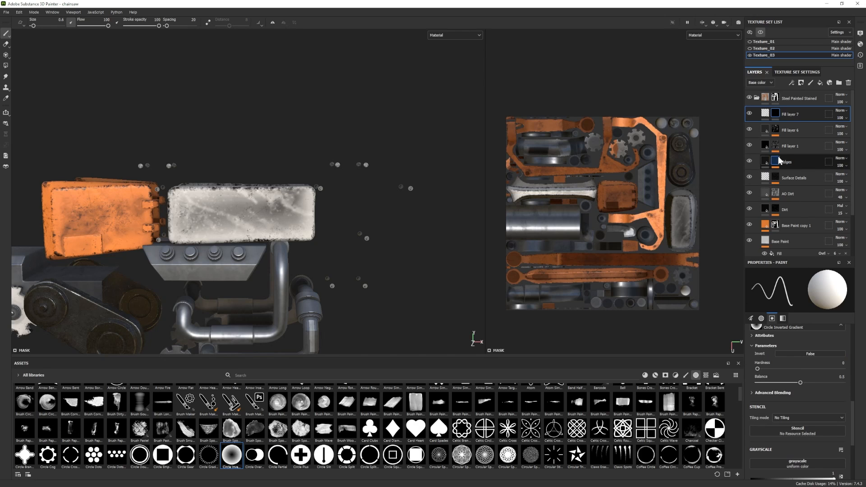
click(766, 113)
click(775, 113)
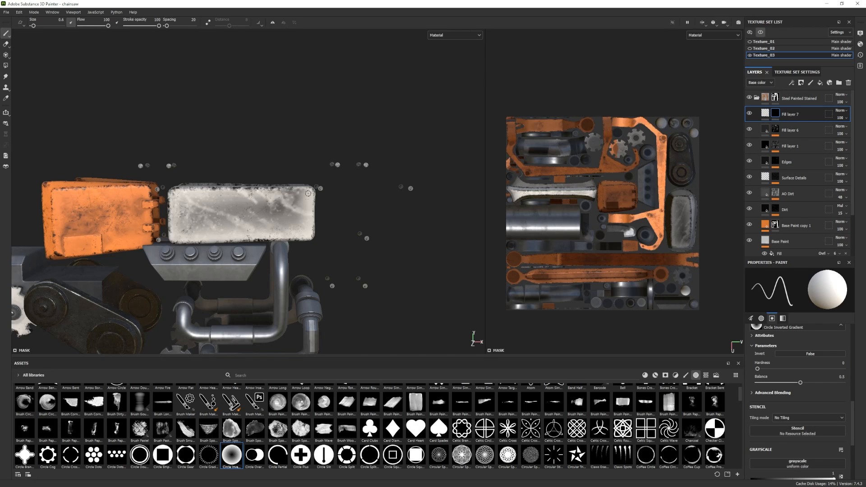
- Stamp small rivets on the white and orange housing blocks in the Fill layer 7 mask, using the Shape Paraboloid alpha at size 0.32
scroll(308, 236, down, 3)
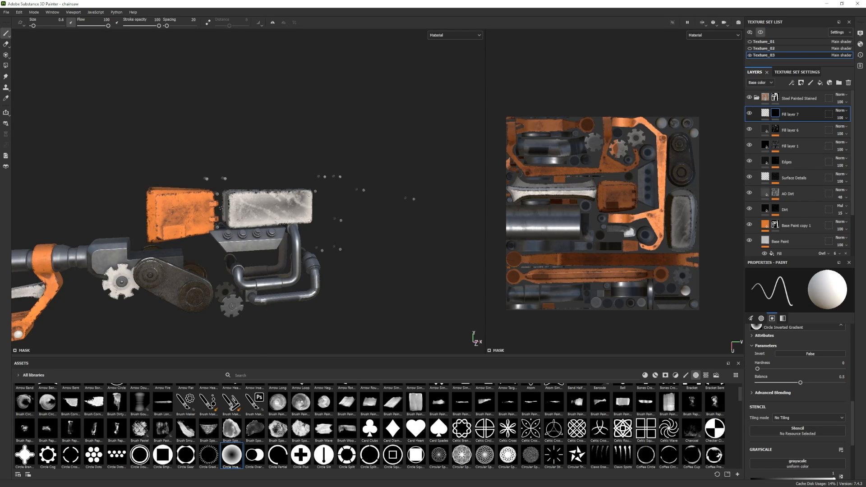
scroll(249, 192, up, 3)
scroll(271, 251, down, 3)
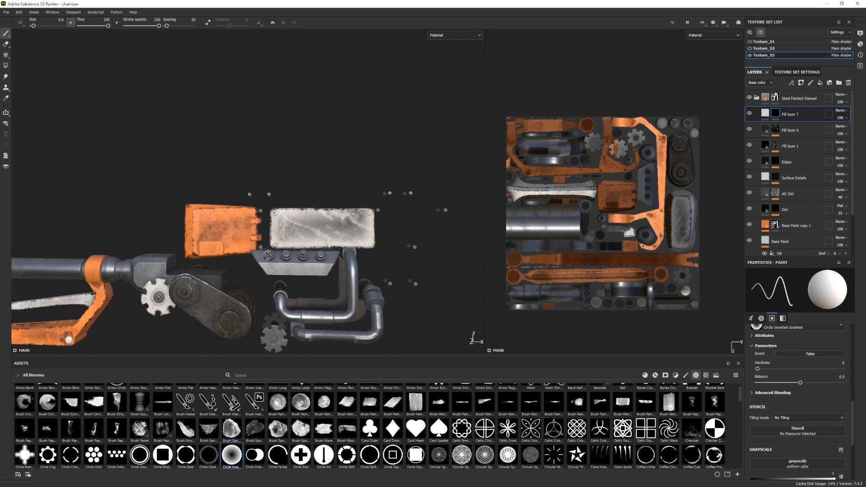
alt+drag(272, 253, 303, 268)
scroll(461, 432, down, 12)
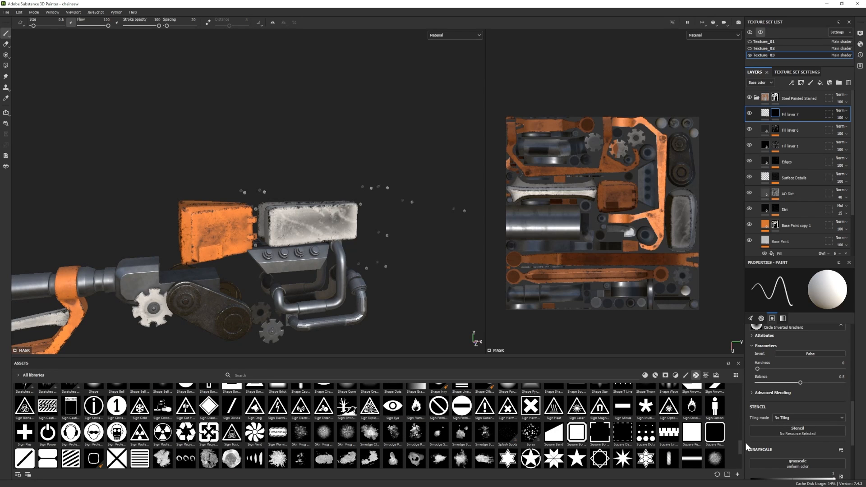
scroll(510, 392, up, 1)
click(508, 399)
scroll(393, 221, up, 3)
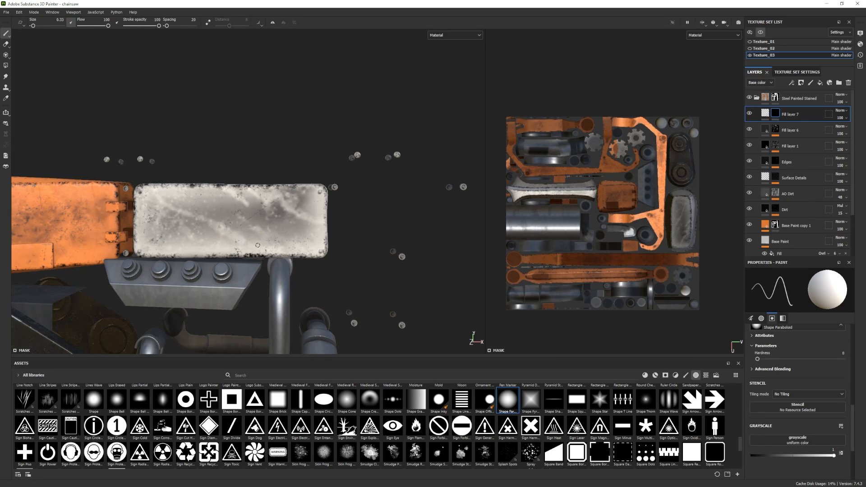
scroll(257, 246, down, 5)
alt+drag(258, 246, 216, 212)
scroll(217, 212, up, 4)
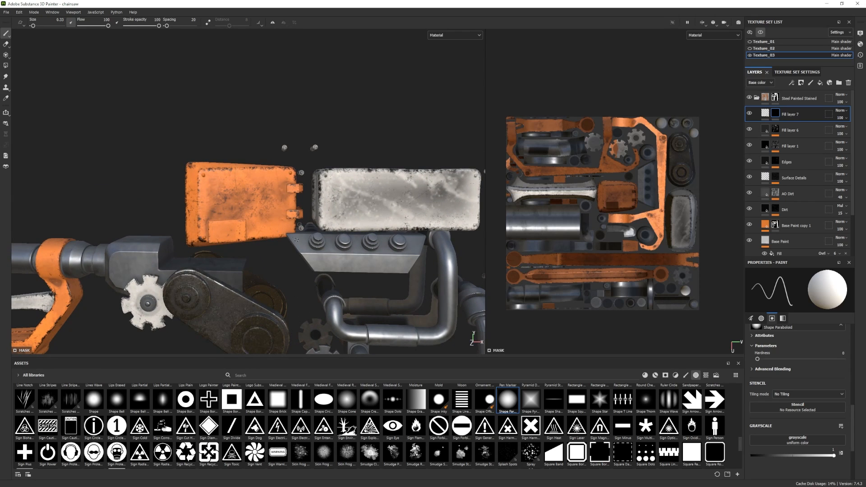
scroll(297, 240, down, 3)
alt+drag(243, 227, 271, 255)
scroll(271, 255, up, 4)
- Stamp two ring-shaped bolts on the small plate of the orange housing block using the Shape Border Circle alpha at size 0.51
click(189, 401)
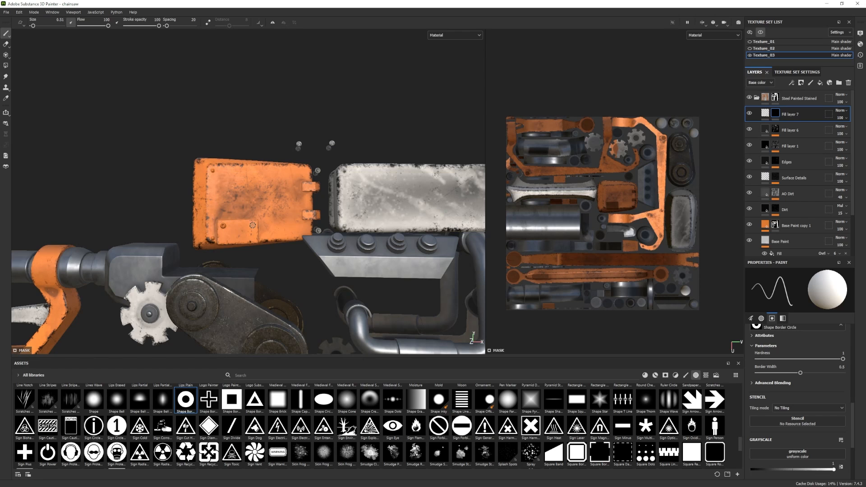
scroll(254, 240, down, 4)
alt+drag(253, 241, 238, 298)
scroll(237, 298, up, 3)
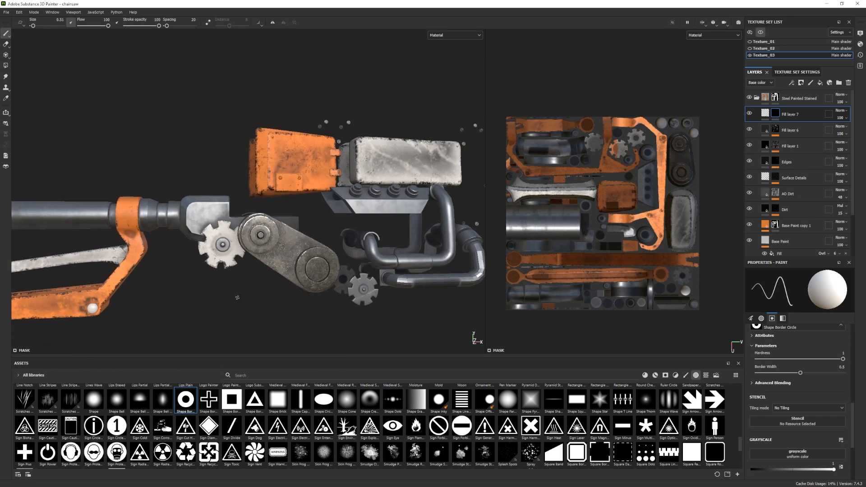
- Try an elongated Shape Border Circle outline at size 0.5 on the orange handle clamp nearest the gears, and undo it
alt+middle_drag(209, 258, 347, 239)
scroll(347, 240, down, 1)
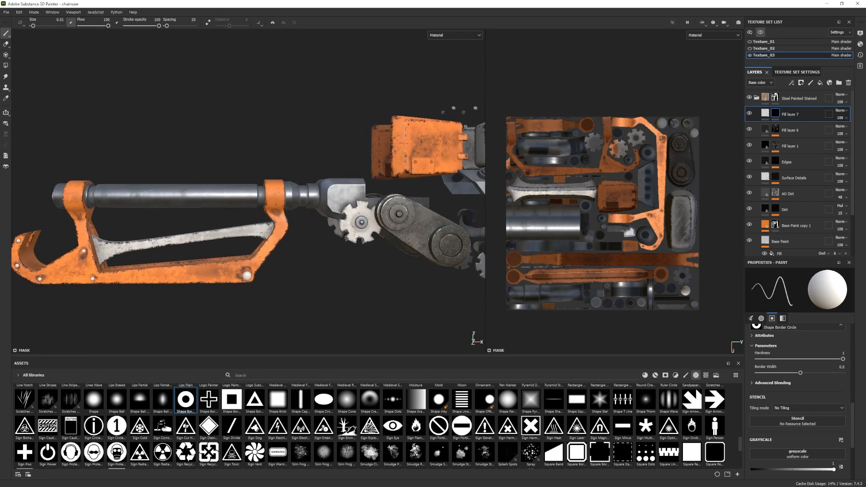
scroll(328, 231, up, 2)
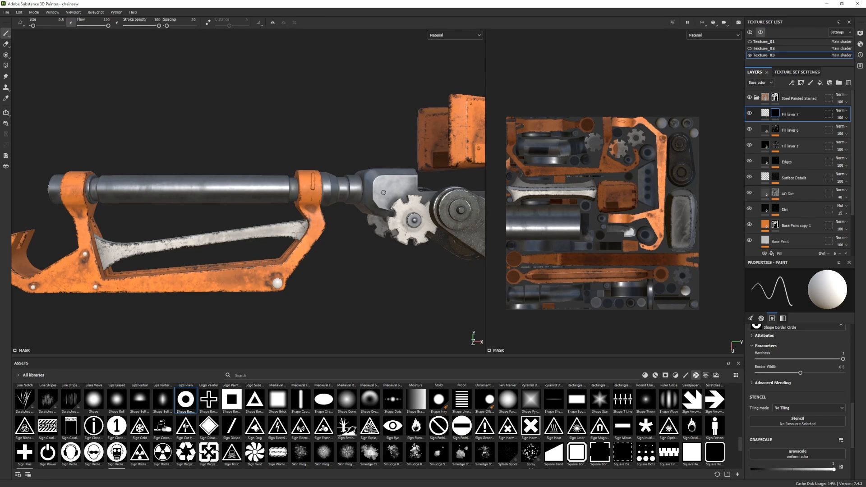
scroll(564, 214, up, 1)
key(ctrl+z)
key(ctrl+z)
- Stamp vertical ridges on the orange handle clamp nearest the gears using the Shape Lines Bending alpha at size 5.3
alt+middle_drag(634, 122, 627, 147)
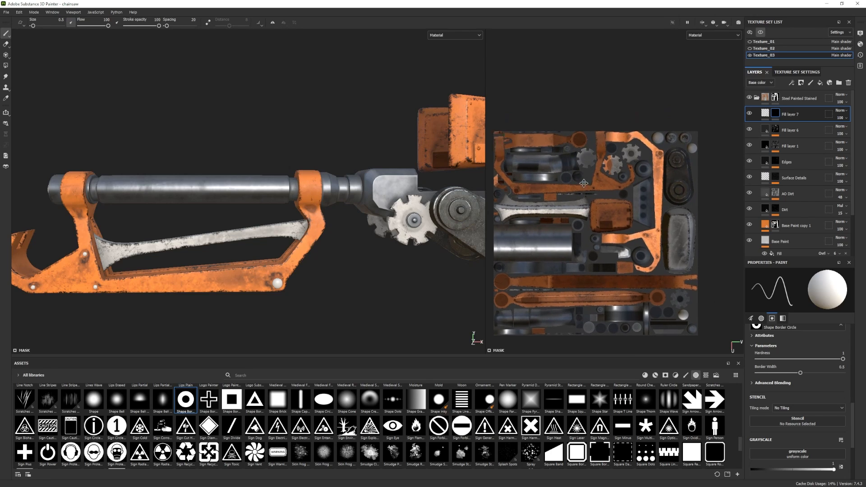
scroll(628, 147, up, 5)
click(461, 399)
alt+middle_drag(631, 118, 616, 142)
ctrl+right_drag(616, 142, 636, 142)
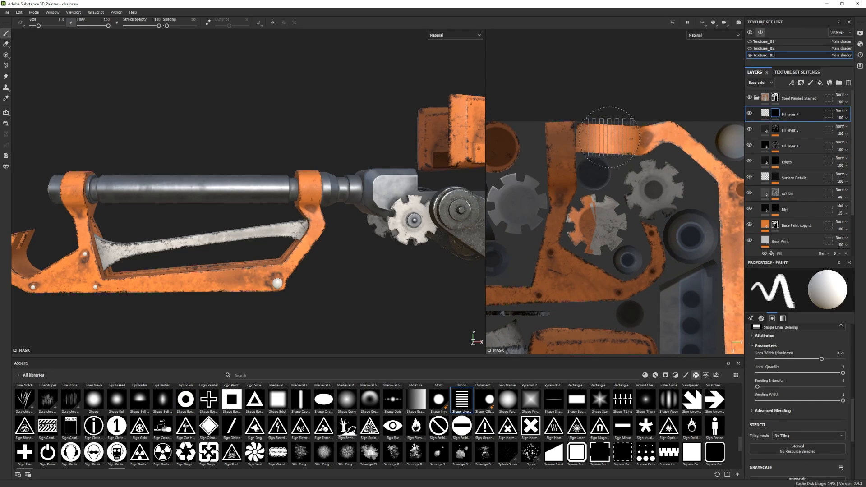
ctrl+drag(609, 139, 608, 134)
ctrl+right_drag(608, 139, 605, 139)
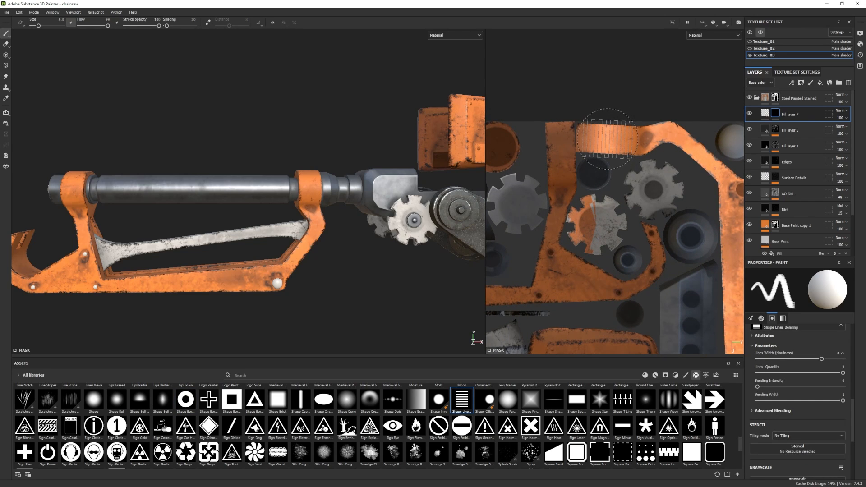
click(610, 140)
- Stamp the same Shape Lines Bending ridges at size 5.3 on the second orange clamp, above the handle's hooked end
alt+right_drag(395, 280, 190, 247)
alt+middle_drag(189, 246, 257, 257)
alt+middle_drag(615, 255, 607, 45)
scroll(591, 212, down, 1)
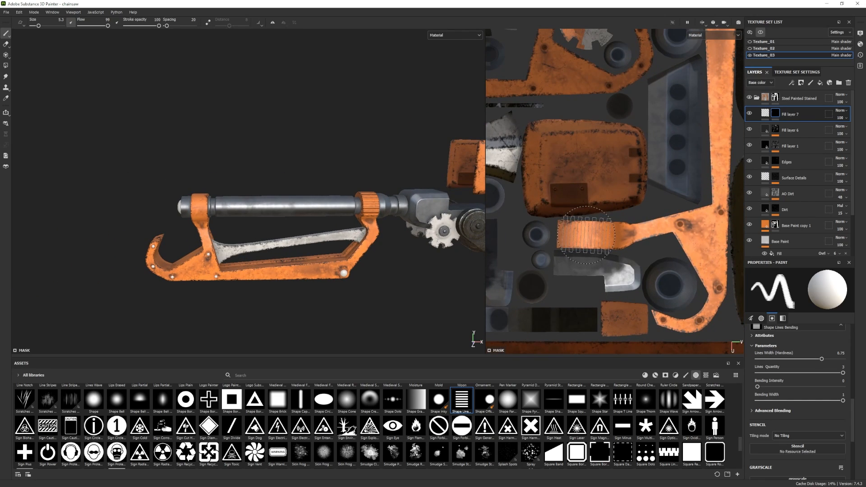
ctrl+drag(585, 235, 584, 236)
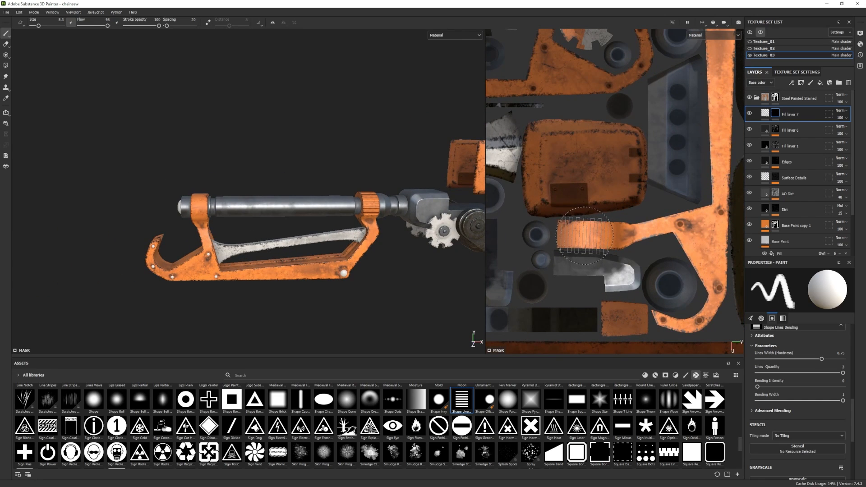
click(583, 235)
- Add the orange handle's bolts to the Steel Stained group mask with polygon fill, and return to the paint brush
scroll(201, 241, down, 2)
alt+middle_drag(386, 277, 253, 270)
alt+shift+drag(240, 255, 266, 255)
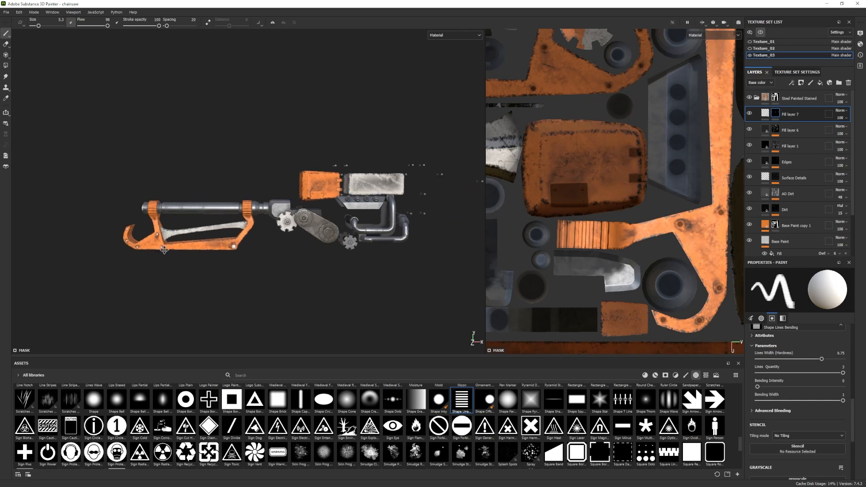
alt+middle_drag(266, 255, 315, 226)
click(756, 97)
click(781, 120)
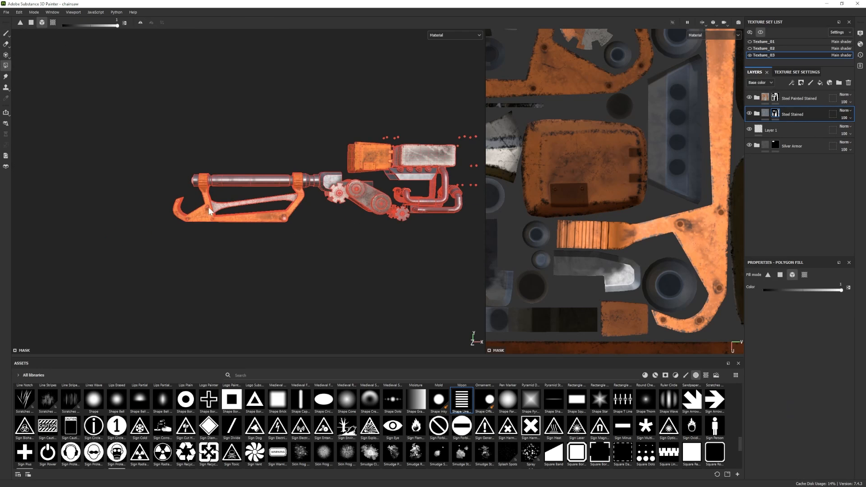
scroll(208, 208, up, 2)
alt+right_drag(304, 246, 331, 246)
alt+middle_drag(330, 246, 240, 253)
alt+drag(240, 253, 192, 261)
key(4)
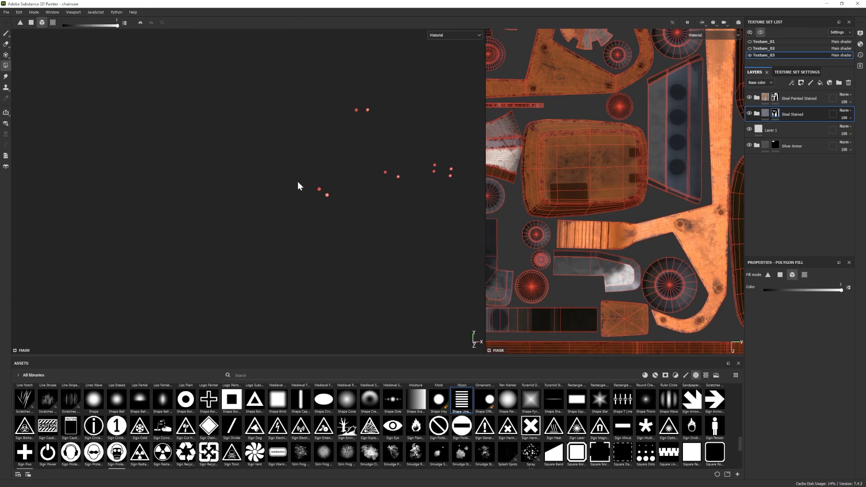
click(6, 33)
mouse_move(151, 134)
alt+mouse_down()
mouse_move(361, 183)
mouse_move(475, 283)
alt+mouse_up()
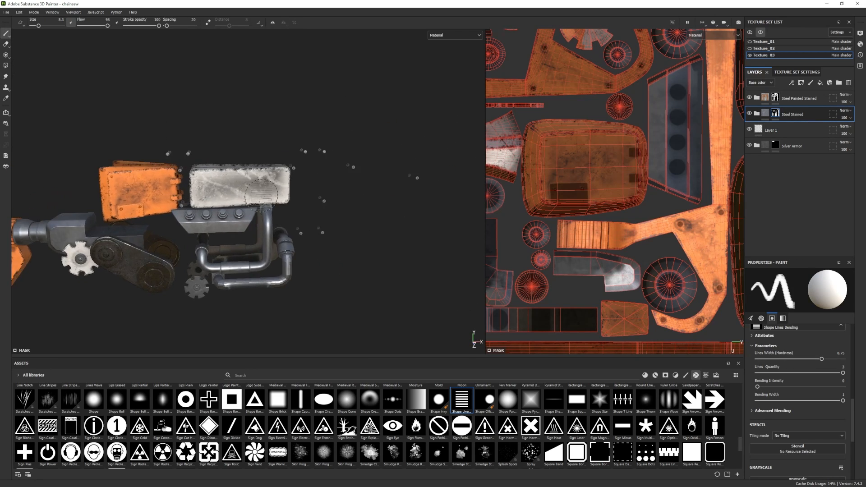
- Add a fill layer at the top of the Steel Stained group with only its height channel active
mouse_move(190, 203)
alt+right_down()
mouse_move(139, 172)
mouse_move(189, 206)
alt+right_up()
alt+shift+drag(208, 225, 243, 225)
alt+right_drag(243, 225, 252, 212)
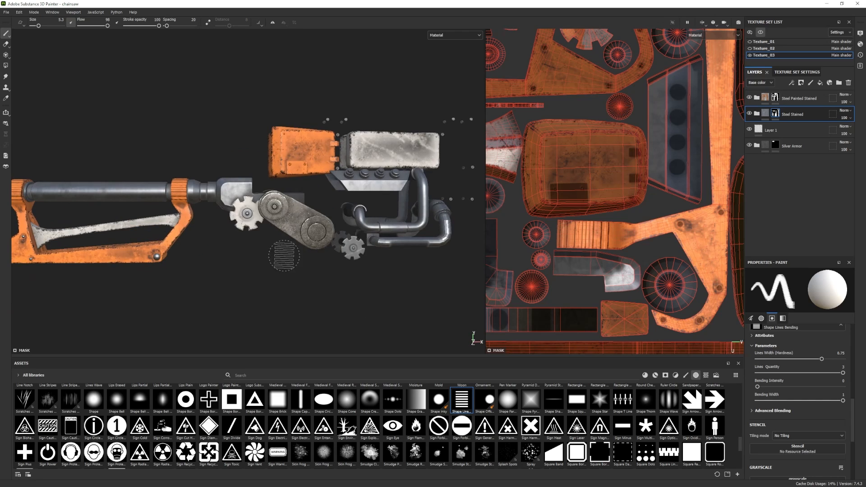
alt+middle_drag(252, 225, 228, 226)
scroll(229, 225, up, 1)
click(756, 114)
click(820, 83)
click(818, 309)
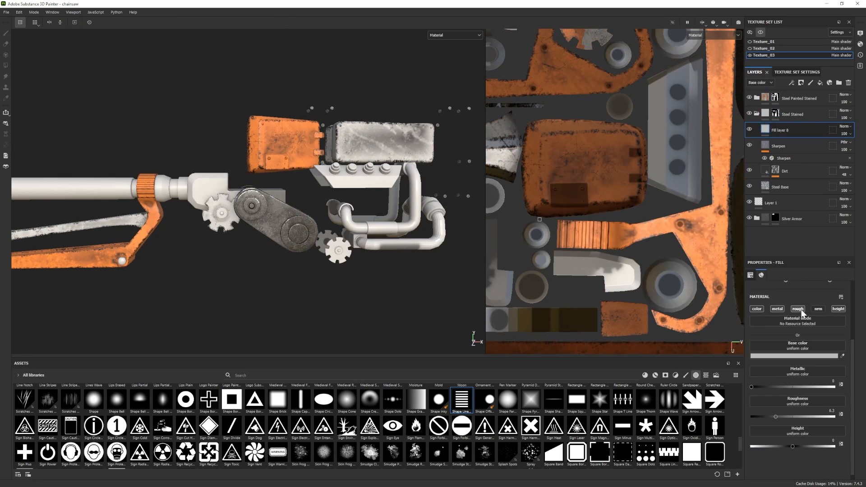
click(798, 309)
click(777, 309)
click(757, 309)
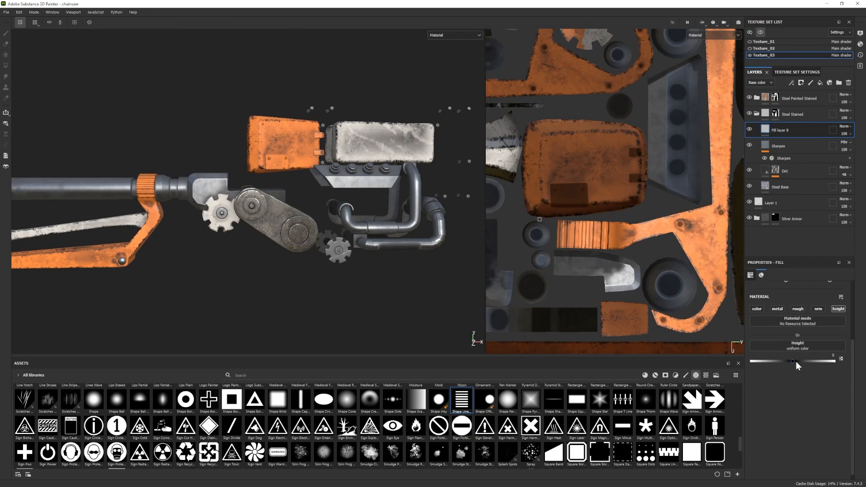
- Set the new steel fill layer's height to 0.1078 and give the layer a black mask
click(352, 403)
click(188, 406)
alt+middle_drag(239, 177, 274, 165)
right_click(795, 127)
click(808, 138)
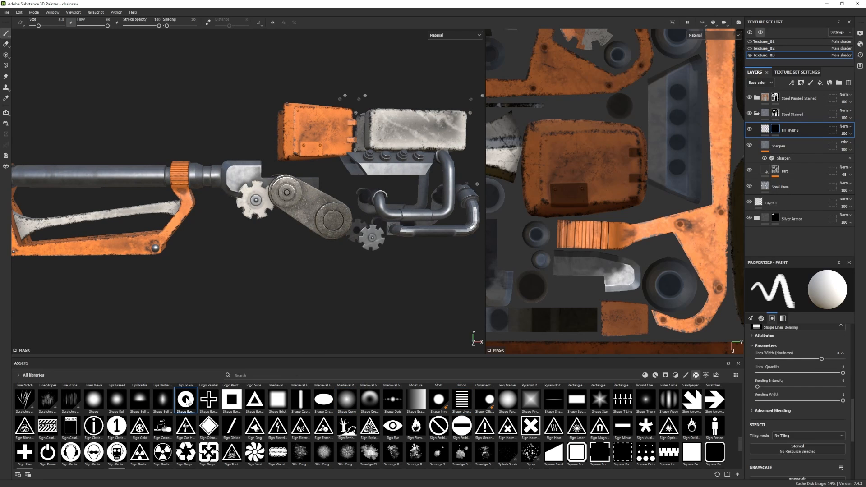
- Stamp small ring-shaped bolts on the steel block beside the gears using the Shape Border Circle alpha at size 0.5
click(187, 401)
scroll(266, 176, up, 1)
ctrl+right_drag(246, 163, 208, 163)
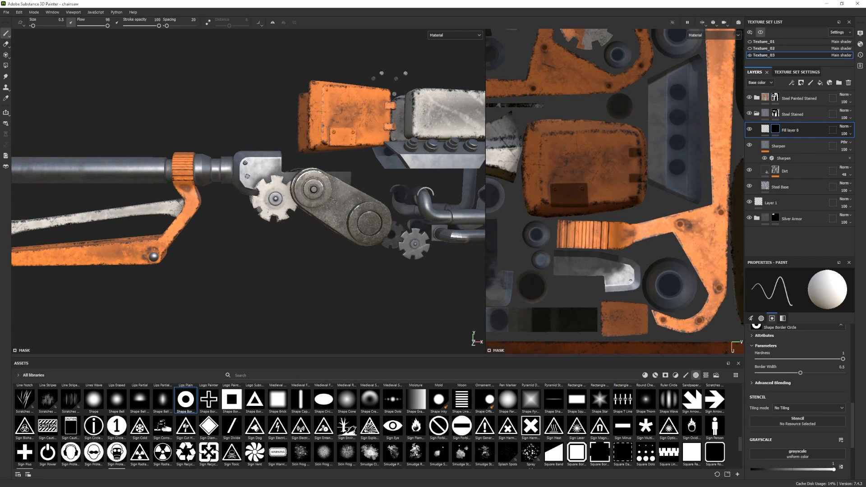
scroll(247, 221, down, 6)
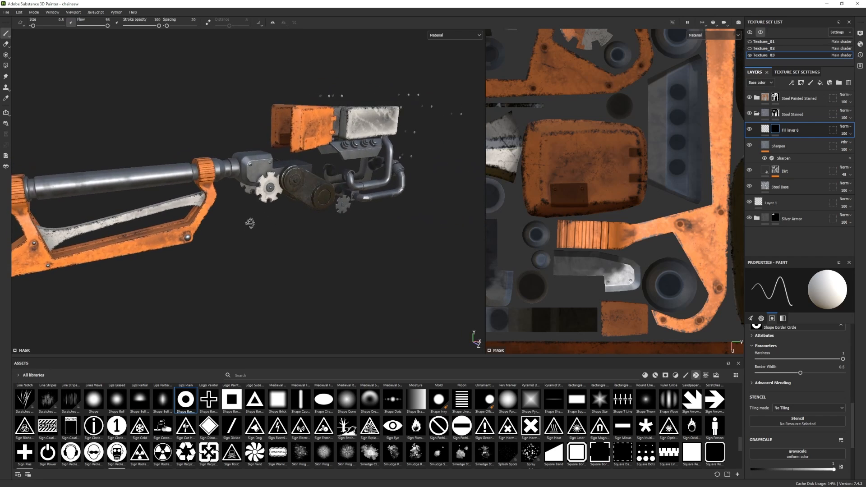
scroll(222, 212, up, 5)
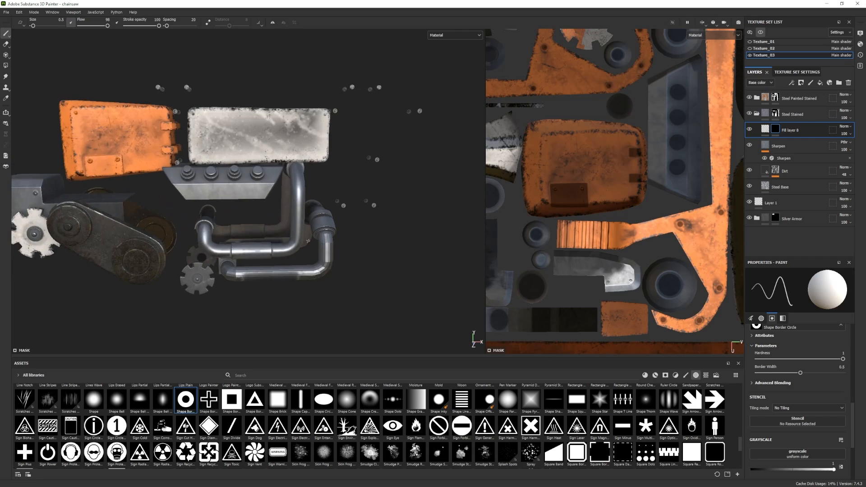
- Load the Circle Dots Lines alpha and enlarge the brush to size 2.26
scroll(545, 437, up, 10)
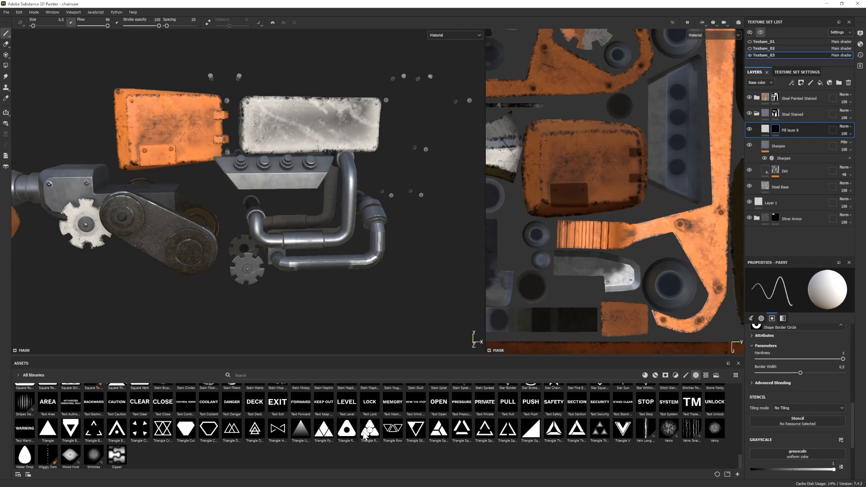
click(116, 393)
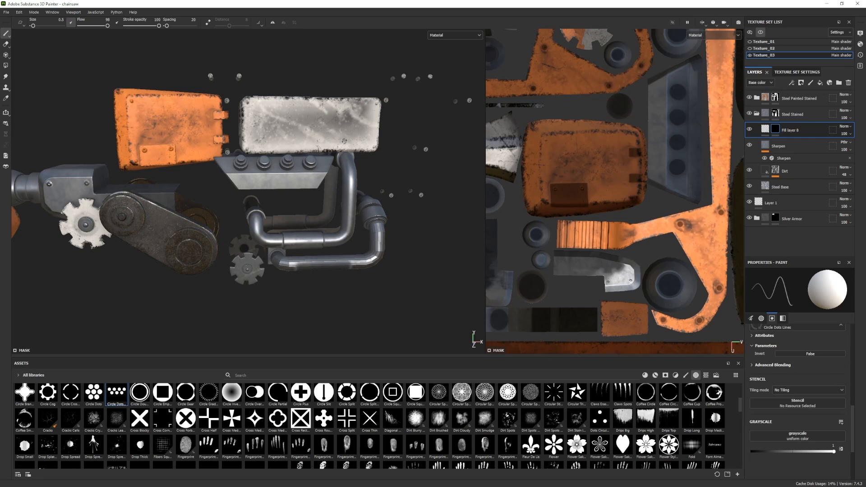
ctrl+right_drag(298, 181, 309, 184)
alt+middle_drag(252, 234, 178, 222)
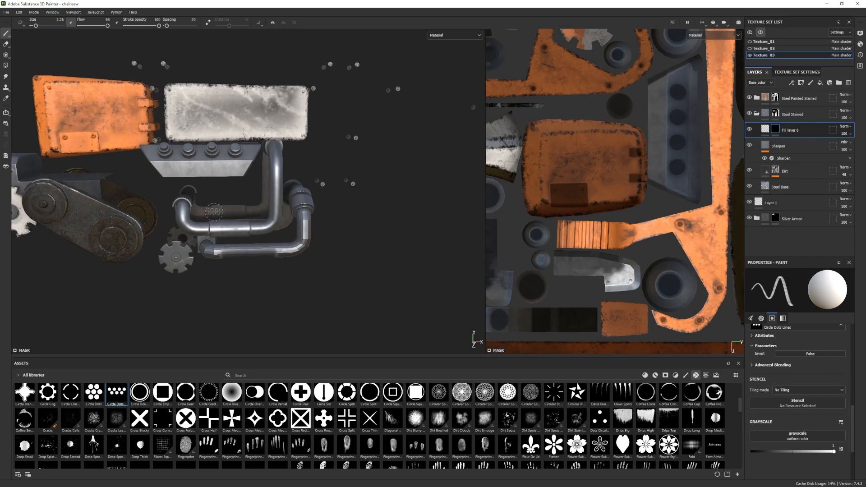
- Try stamping the Circle Dots Lines pattern on the tapered steel plate below the white housing block in the Fill layer 8 mask
alt+middle_drag(579, 188, 637, 163)
scroll(645, 170, down, 5)
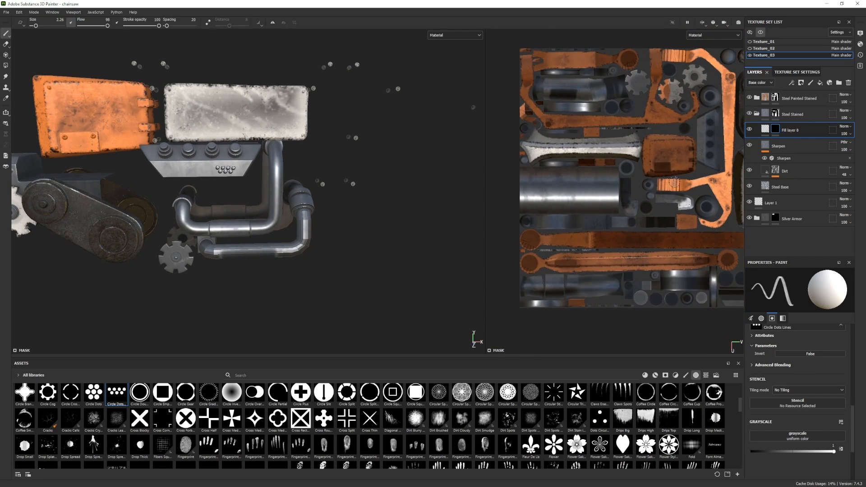
scroll(673, 183, up, 5)
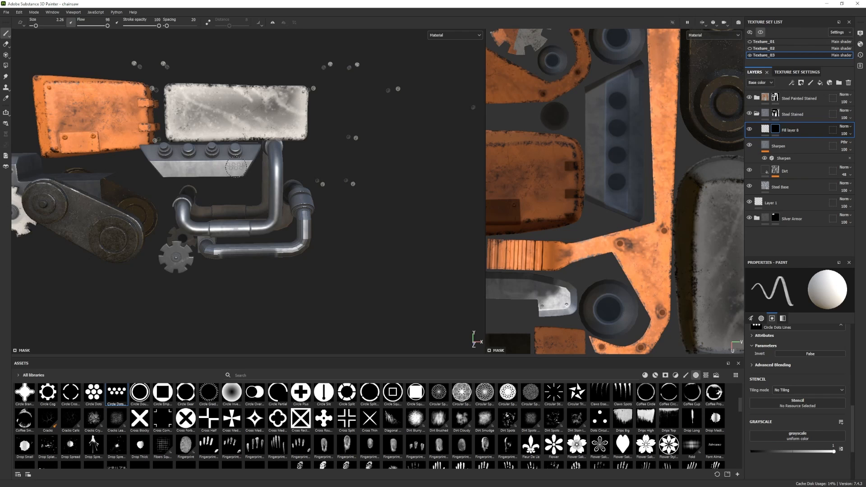
scroll(234, 170, down, 4)
alt+drag(233, 169, 259, 169)
alt+middle_drag(260, 169, 291, 164)
- Try a height of 0.0518 on Fill layer 8, and undo both the height change and the dot pattern stamp
click(765, 130)
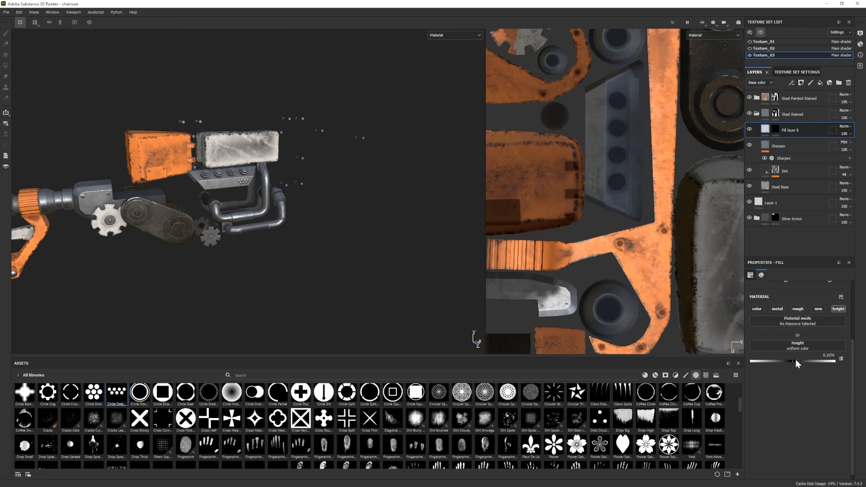
drag(795, 360, 795, 360)
mouse_move(261, 229)
alt+mouse_down()
mouse_move(260, 250)
mouse_move(263, 234)
alt+mouse_up()
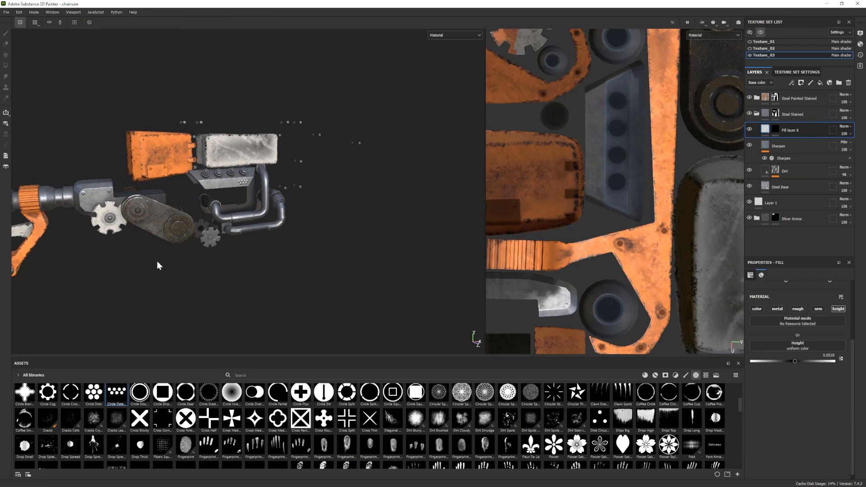
alt+drag(158, 262, 141, 242)
alt+right_drag(140, 242, 318, 265)
alt+middle_drag(317, 265, 312, 279)
key(ctrl+z)
key(ctrl+z)
alt+drag(280, 258, 278, 249)
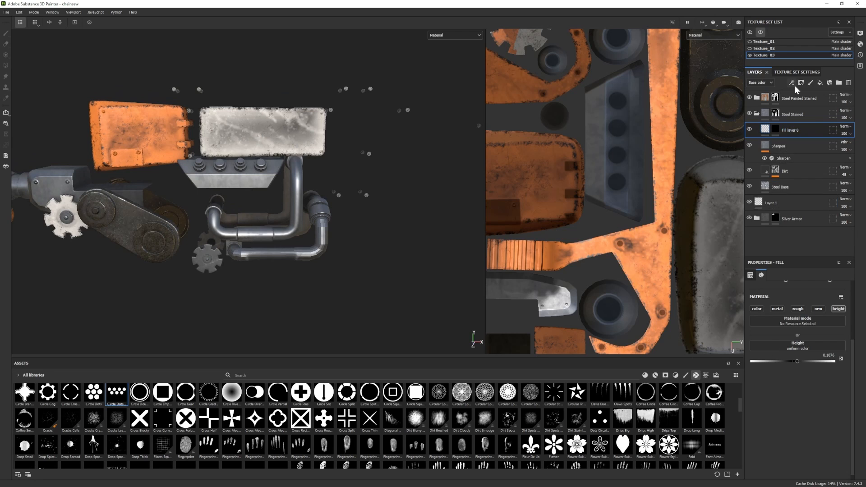
- Add a height-only fill layer above Fill layer 8, set its height to 0.0398 and give it a black mask
click(820, 83)
click(777, 309)
alt+click(838, 308)
click(795, 361)
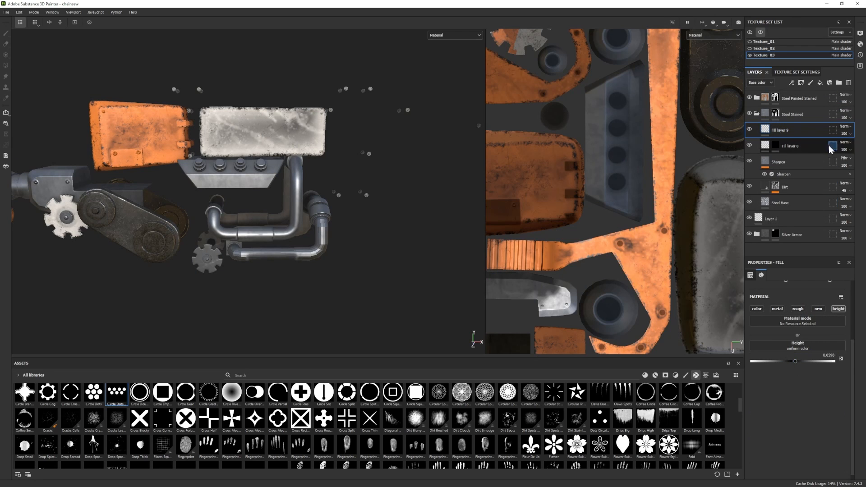
right_click(806, 128)
click(788, 138)
- Stamp the Circle Dots Lines pattern on the tapered steel plate in the Fill layer 9 mask and set the layer's height to 0.0199
alt+drag(258, 187, 364, 273)
click(259, 184)
click(765, 129)
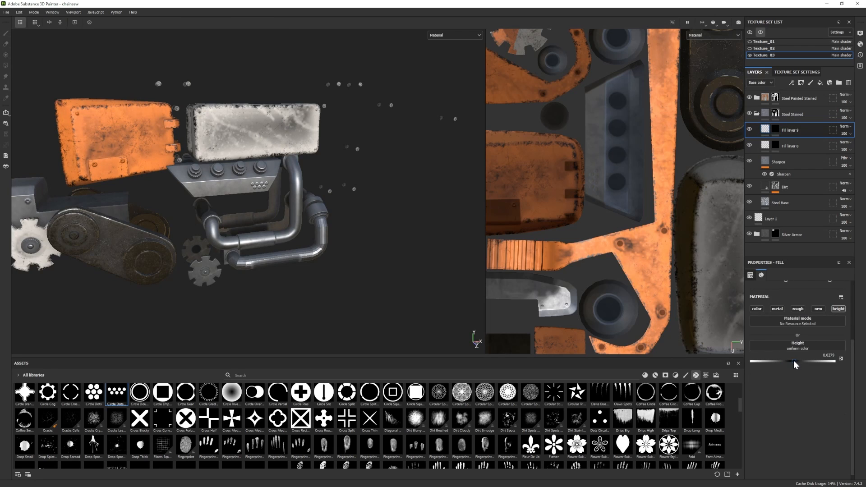
alt+drag(278, 285, 270, 249)
scroll(270, 249, down, 3)
scroll(270, 249, up, 3)
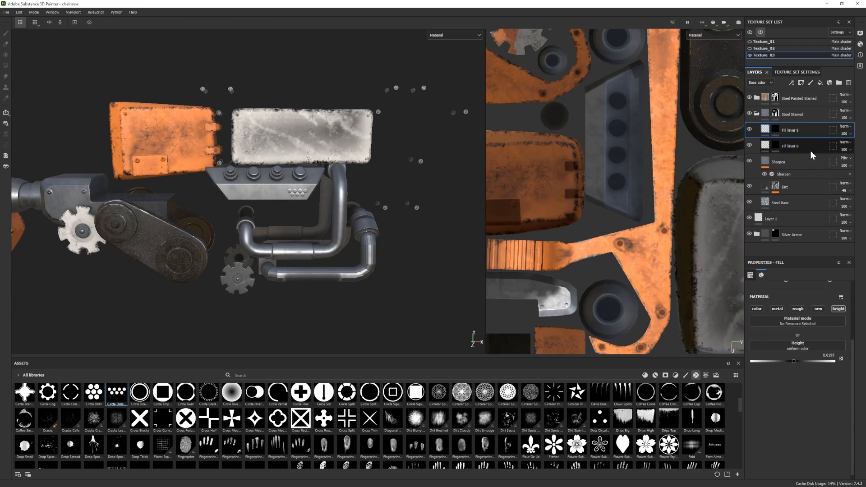
- Stamp a small screw head near the tapered steel plate's lower corner in the Fill layer 8 mask, using Circle Plus at size 0.27
click(777, 144)
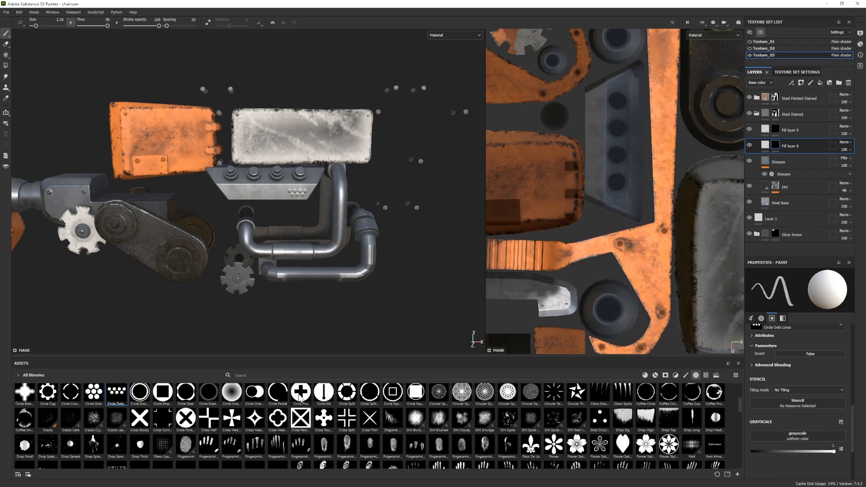
click(301, 393)
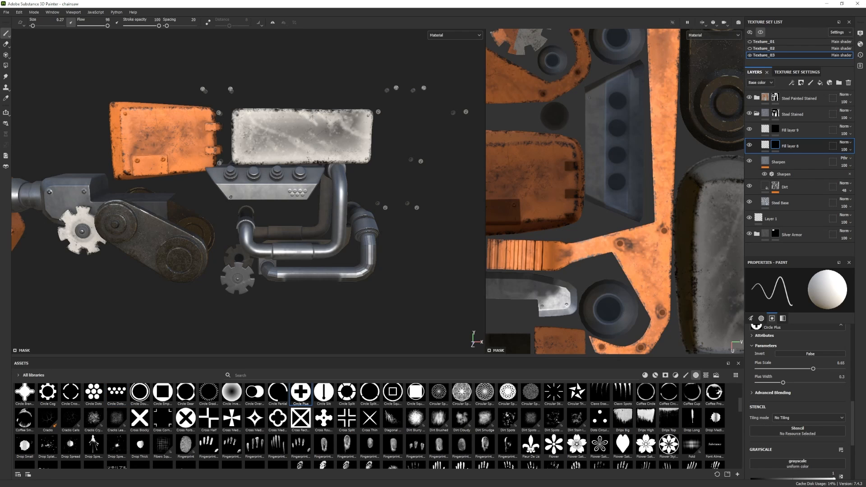
alt+drag(257, 205, 169, 244)
scroll(259, 204, down, 3)
scroll(203, 217, up, 3)
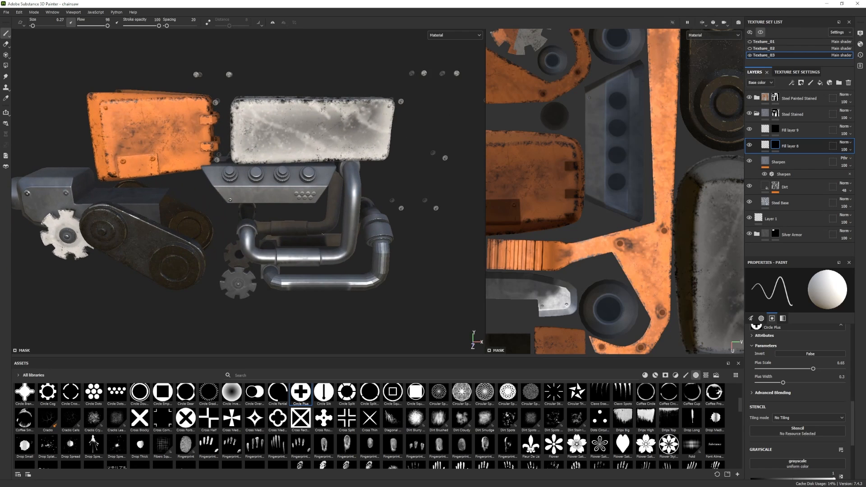
alt+drag(389, 281, 333, 230)
- Load the Shape Square Squeeze alpha at size 0.52 for stamping details on the tapered steel plate
scroll(577, 452, down, 6)
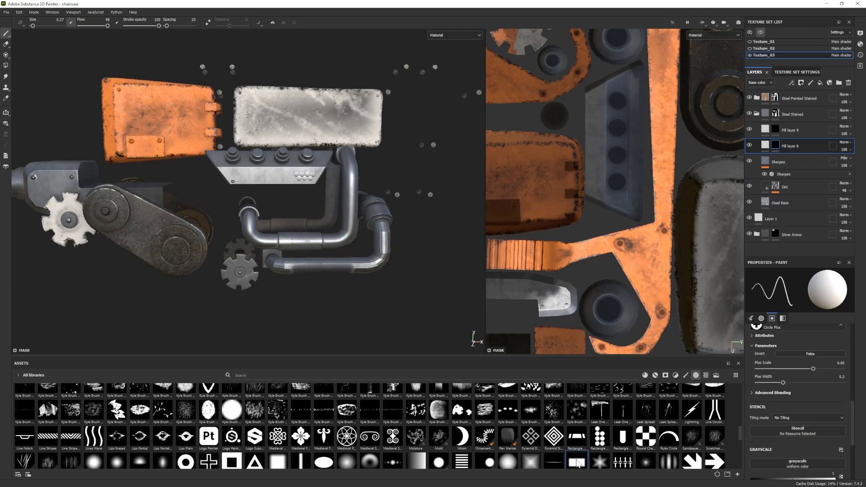
click(577, 461)
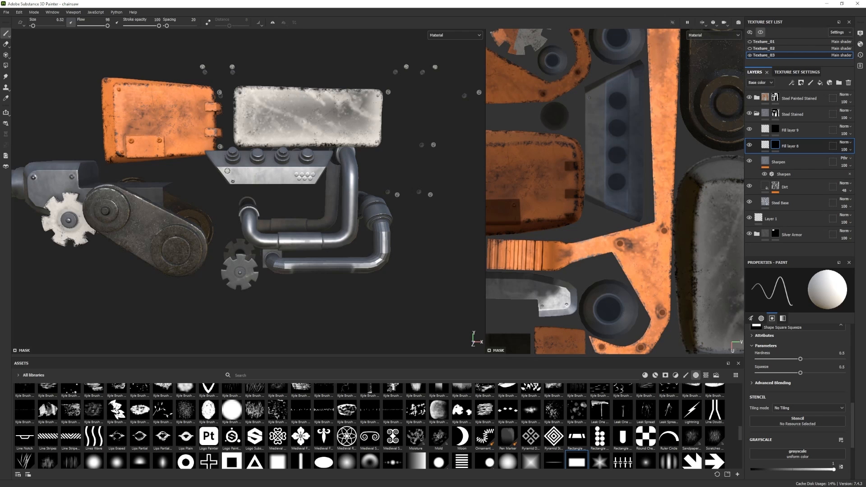
alt+drag(227, 171, 366, 219)
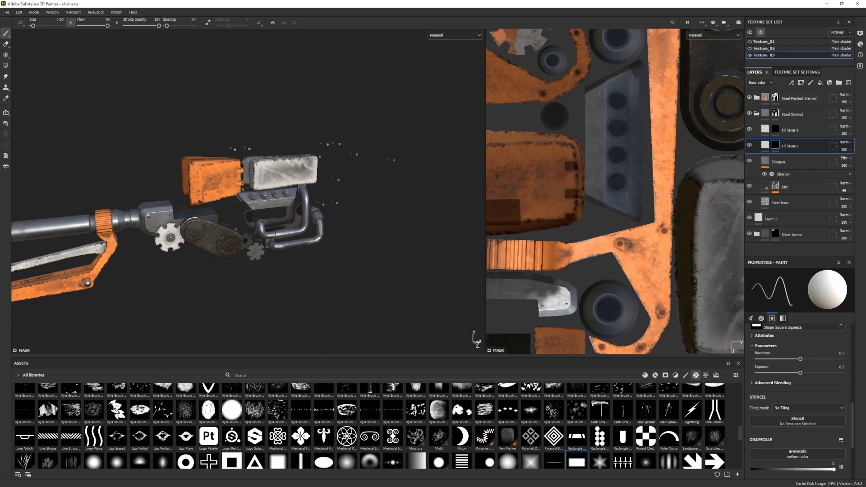
alt+middle_drag(236, 229, 397, 214)
alt+drag(397, 214, 425, 212)
scroll(424, 213, down, 2)
- Add the handle tube's end cap to the Silver Armor mask with polygon fill, and show all texture sets
click(756, 114)
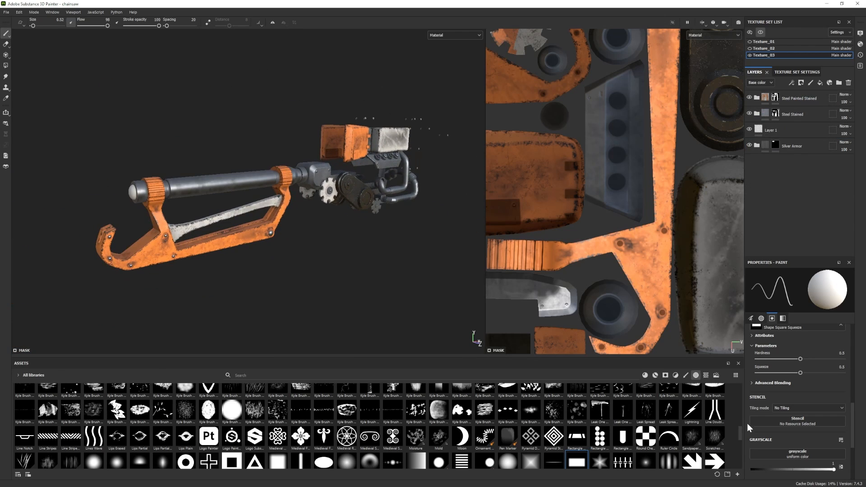
click(776, 145)
click(6, 66)
click(131, 191)
click(6, 32)
alt+drag(288, 259, 334, 262)
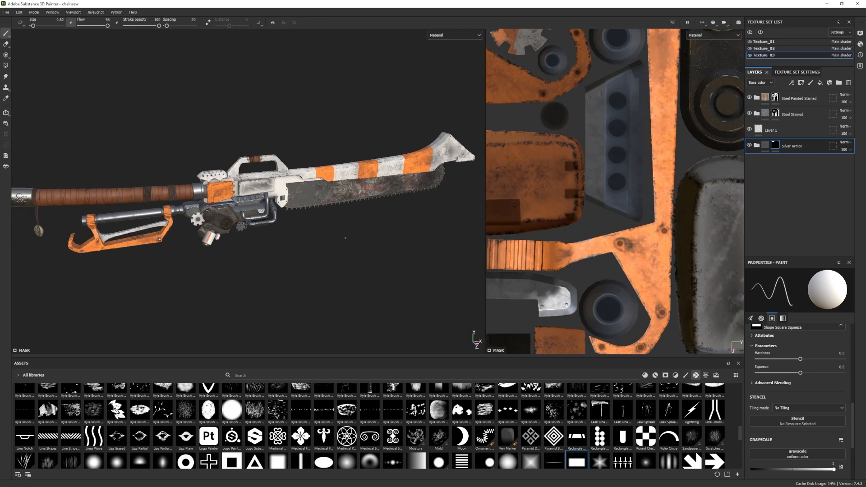
- In Texture_02's Blade folder, add a fill layer above Scratches and give it a black mask
alt+drag(345, 238, 288, 218)
alt+right_drag(288, 218, 359, 269)
alt+middle_drag(360, 269, 294, 278)
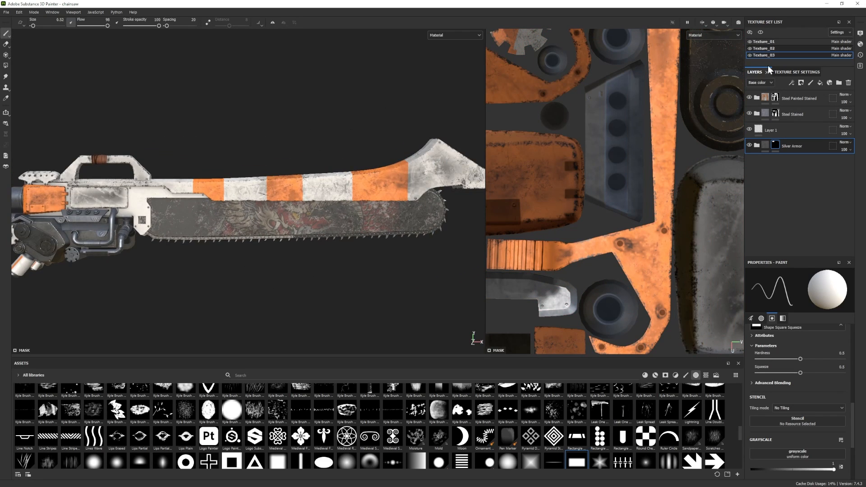
click(767, 49)
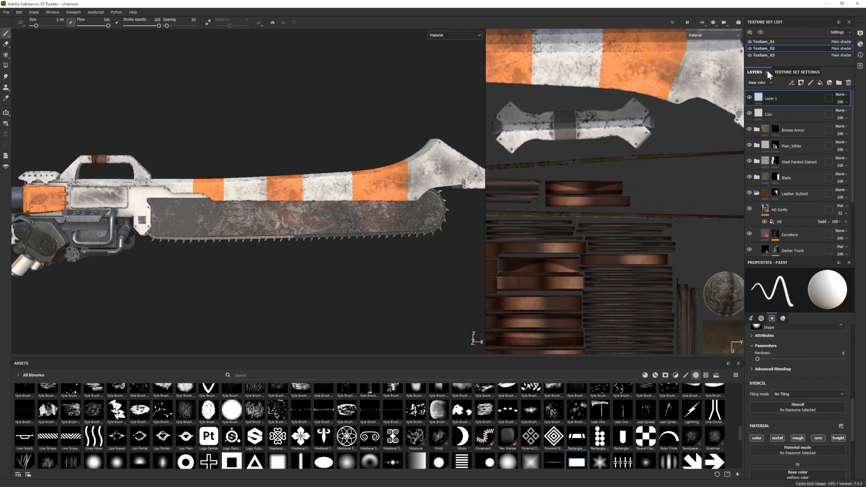
click(756, 193)
click(756, 178)
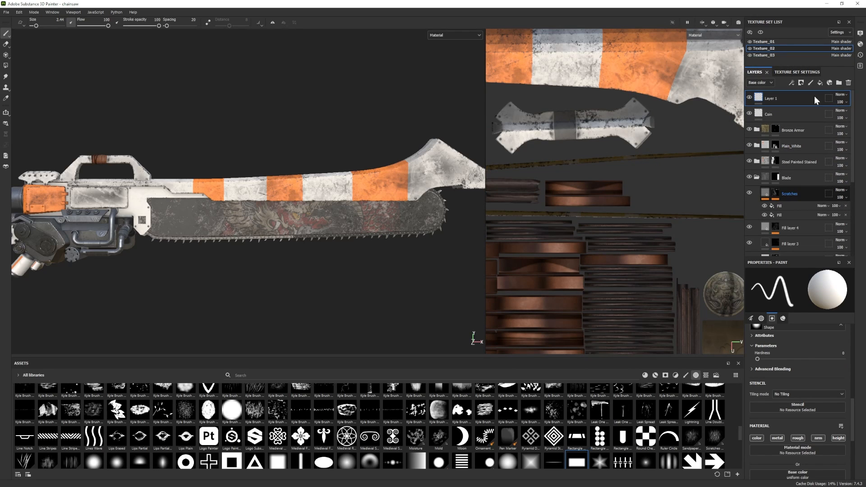
click(821, 83)
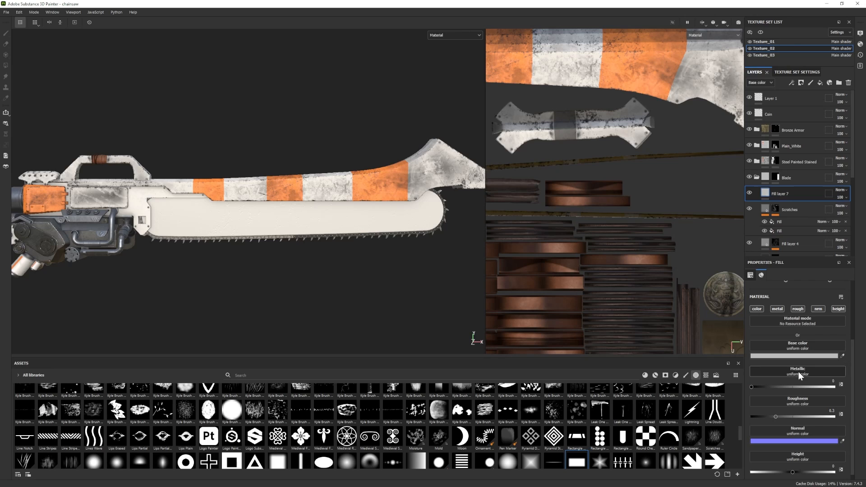
right_click(789, 191)
click(800, 204)
scroll(785, 392, up, 1)
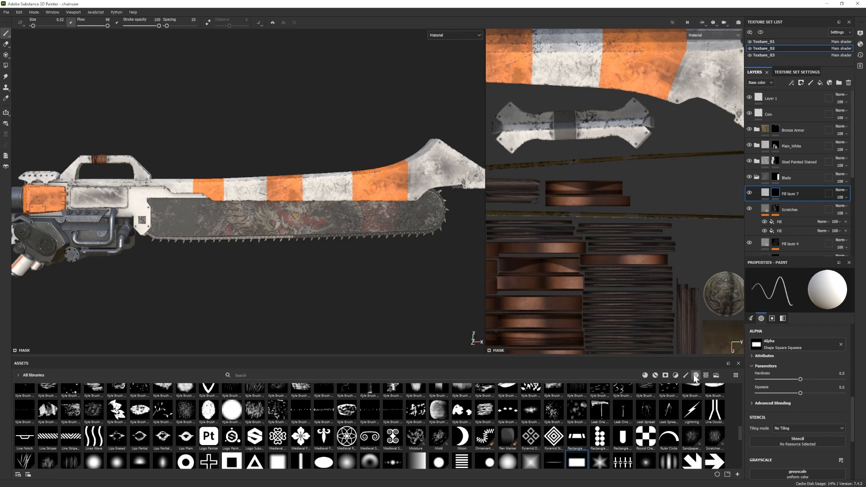
- Import text_01.png, text_02.png and text_03.png as alpha resources
scroll(547, 431, down, 6)
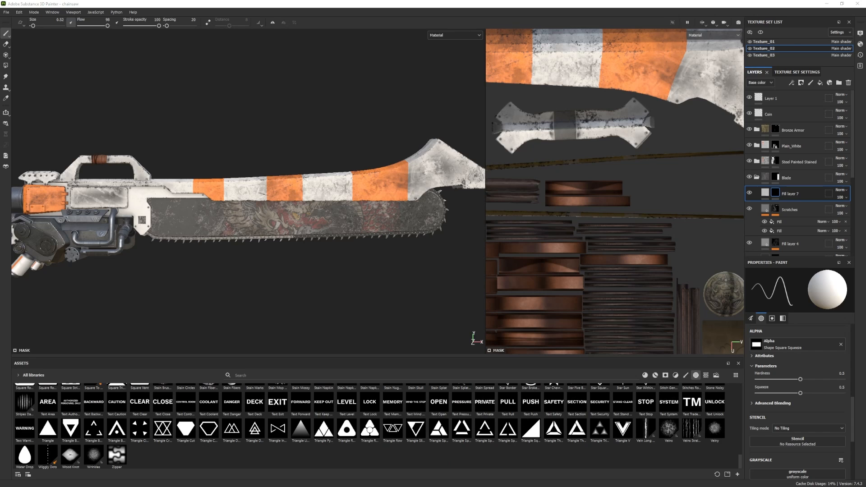
drag(498, 485, 393, 419)
click(514, 175)
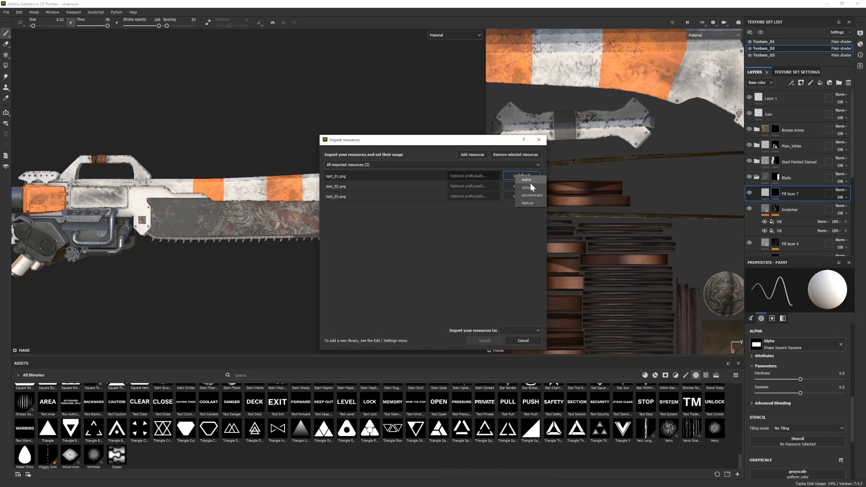
click(528, 201)
click(522, 186)
click(521, 178)
click(521, 177)
click(531, 181)
click(521, 186)
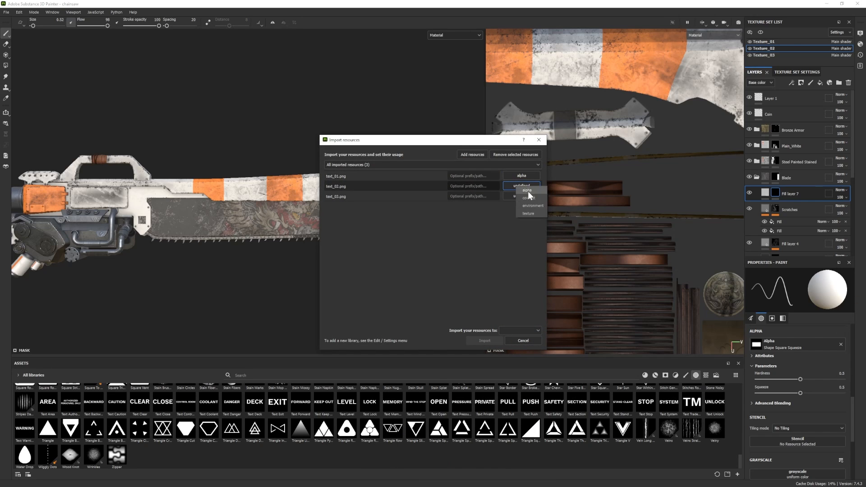
click(530, 191)
click(519, 196)
click(530, 200)
click(517, 331)
click(487, 341)
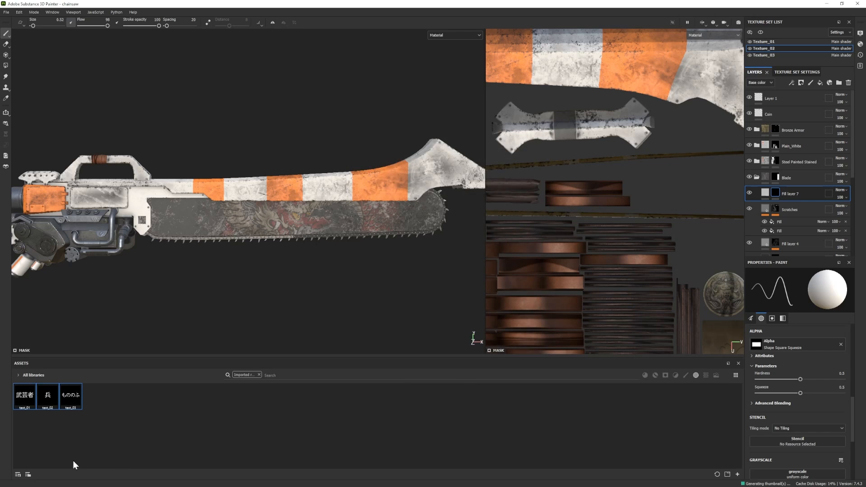
- Stamp the text_01 alpha at size 8.55 on the upper part of the saw blade near the housing
click(78, 402)
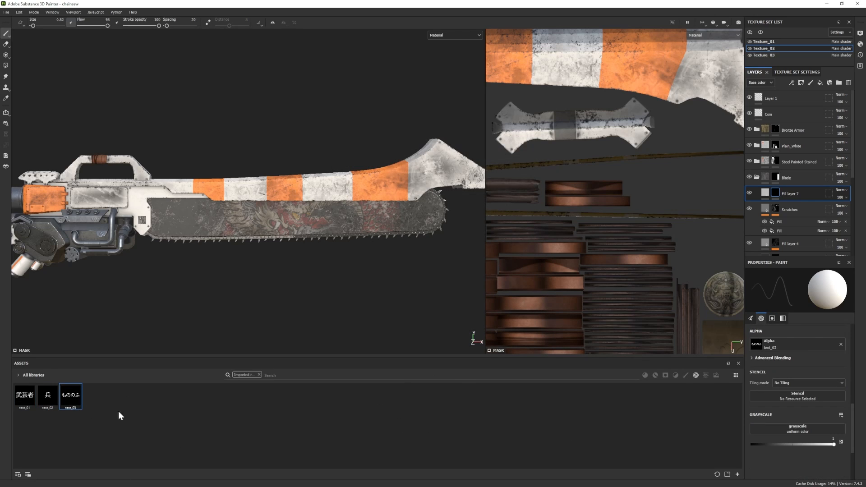
drag(25, 396, 787, 344)
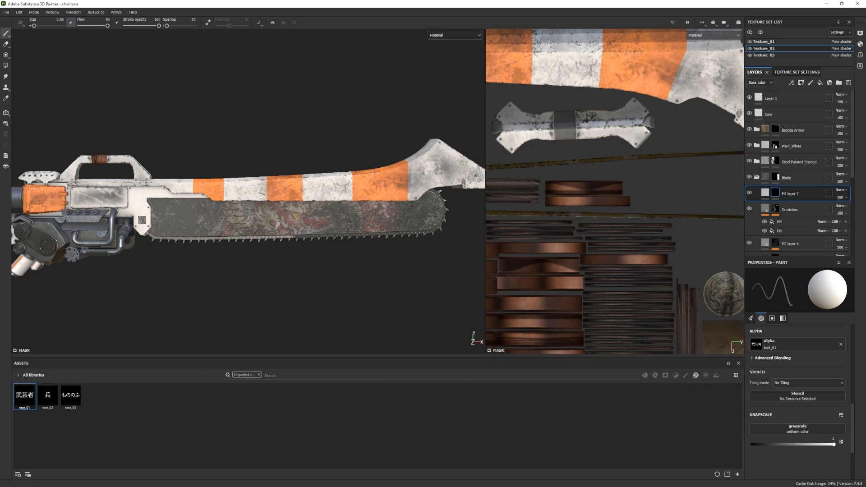
ctrl+right_drag(174, 209, 207, 209)
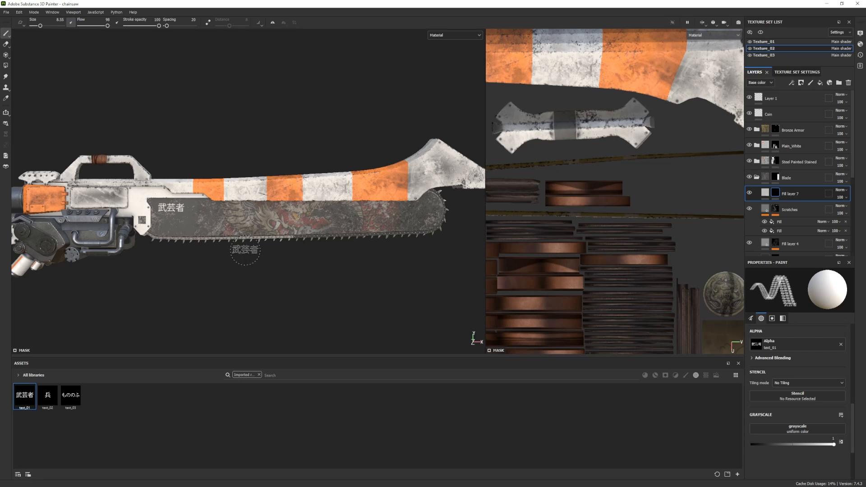
alt+middle_drag(213, 248, 236, 241)
- Stamp the text_03 alpha at size 12.42 on the saw blade below the first lettering
click(69, 397)
alt+drag(225, 194, 198, 214)
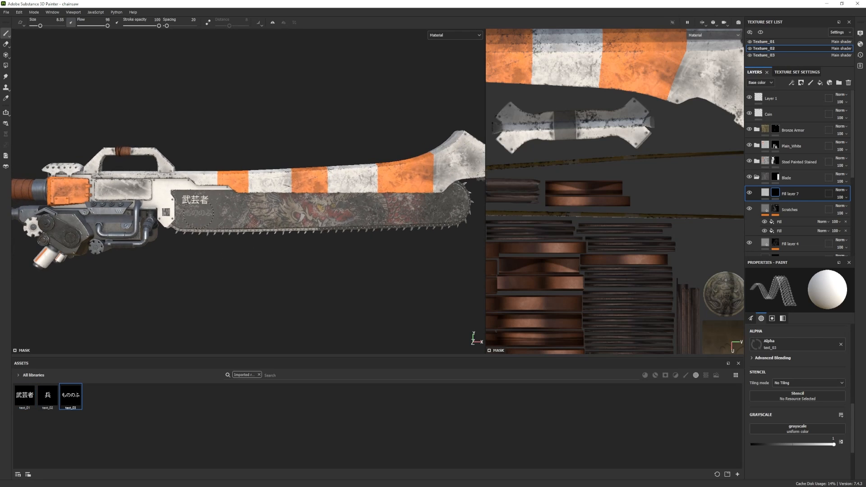
key(bracketright)
key(bracketright)
key(bracketright)
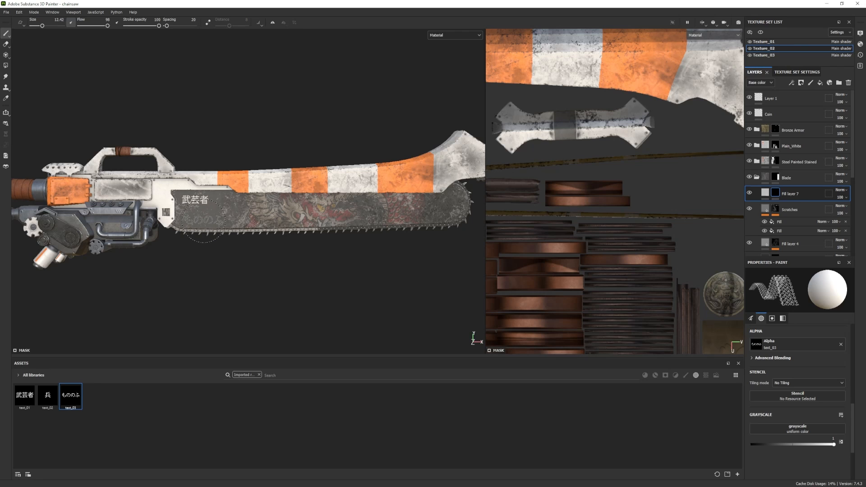
click(203, 221)
- Stamp the text_02 alpha at size 13.87 on the saw blade beside the text_01 lettering
click(47, 395)
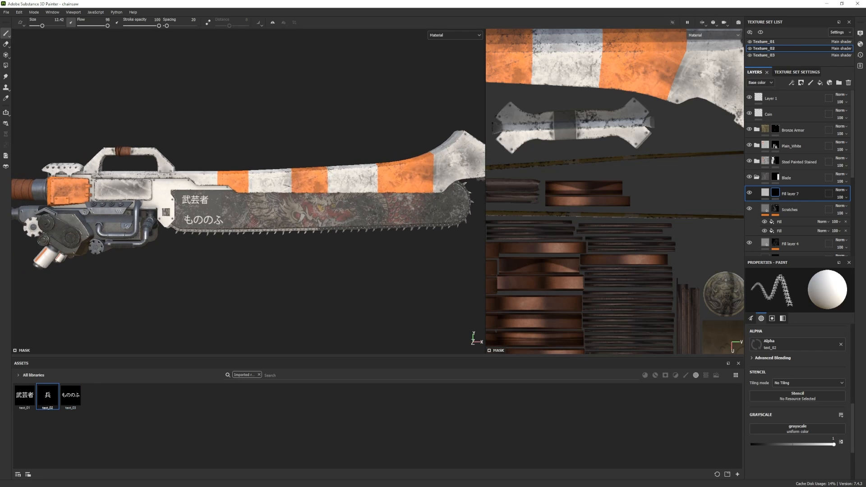
key(bracketright)
click(219, 204)
mouse_move(358, 343)
alt+mouse_down()
mouse_move(211, 262)
mouse_move(270, 275)
mouse_move(241, 261)
alt+mouse_up()
- Erase the text_01 lettering from the mask and restamp it on the blade beside the single large character
key(e)
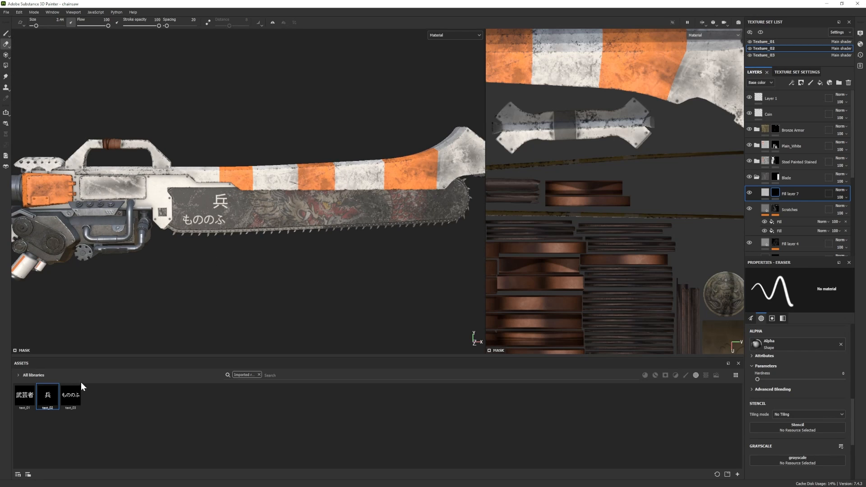
click(25, 396)
ctrl+right_drag(194, 201, 222, 202)
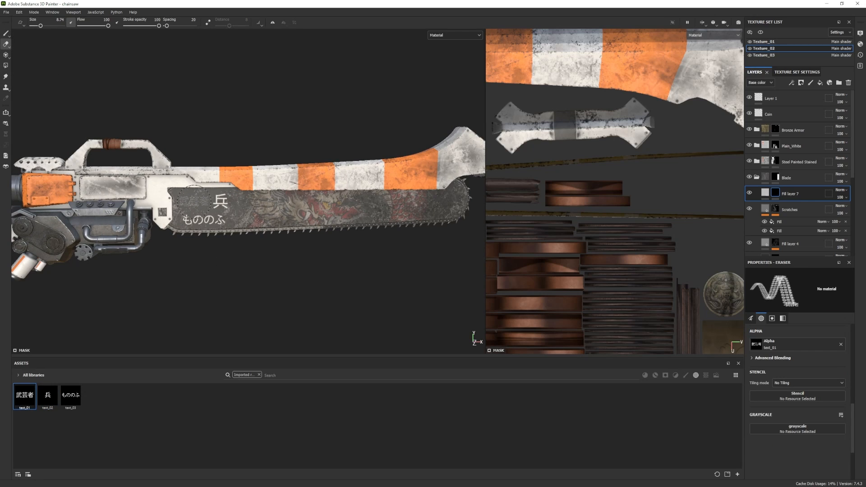
click(5, 33)
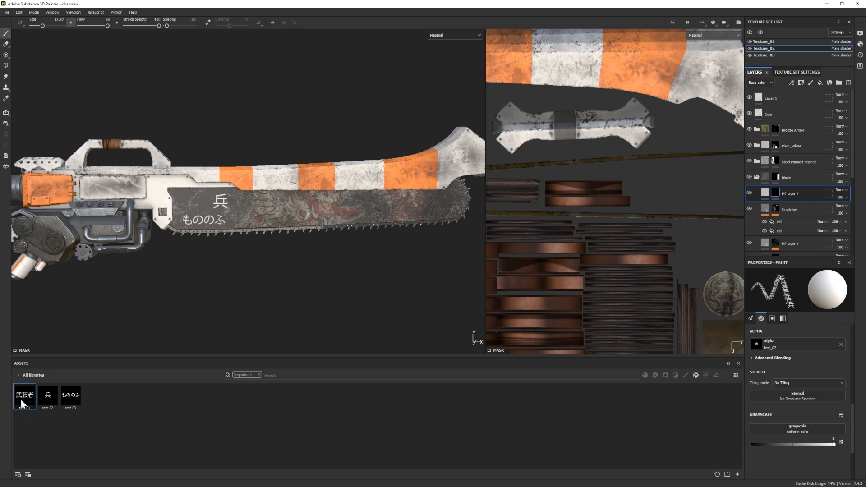
click(194, 202)
- Set the lettering fill layer's base color to 2A2A2A and its roughness to 1
alt+drag(302, 264, 337, 275)
click(766, 194)
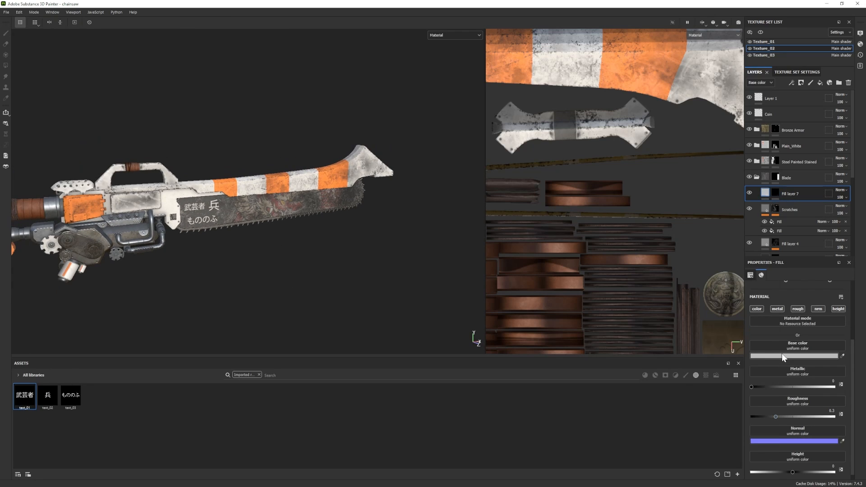
click(783, 356)
drag(706, 301, 675, 305)
click(775, 232)
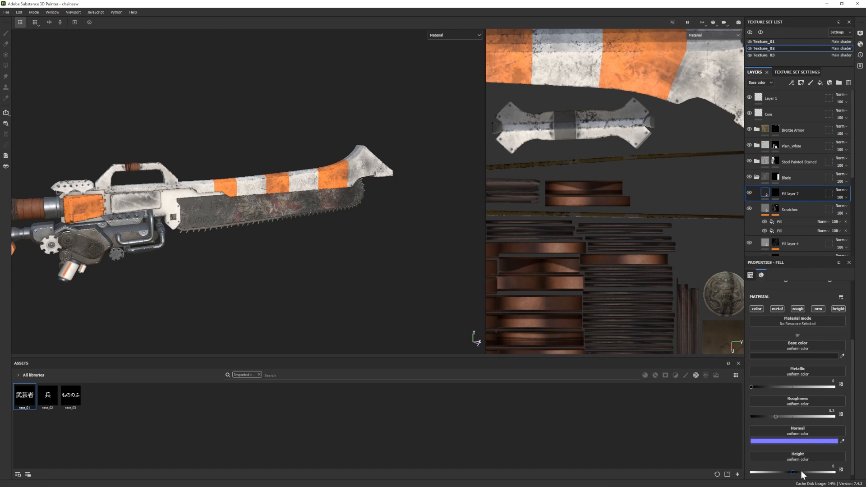
drag(826, 414, 838, 415)
mouse_move(383, 217)
alt+mouse_down()
mouse_move(329, 209)
mouse_move(372, 216)
alt+mouse_up()
click(792, 355)
drag(702, 304, 701, 299)
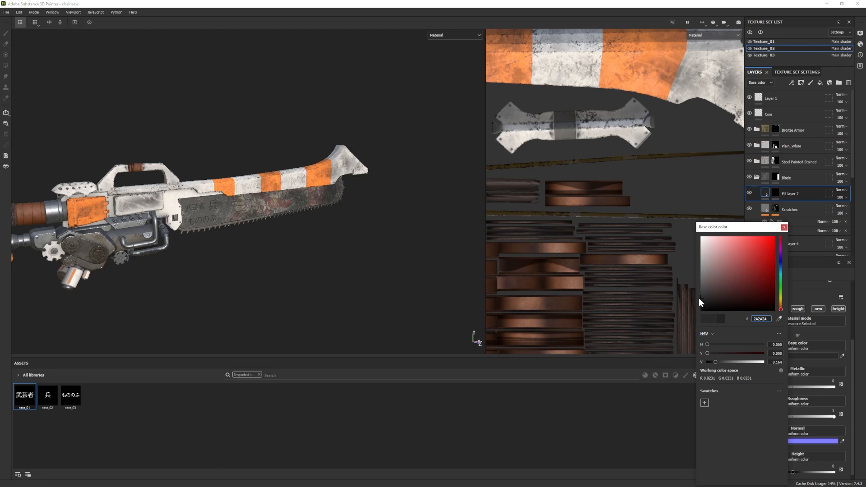
scroll(68, 117, up, 5)
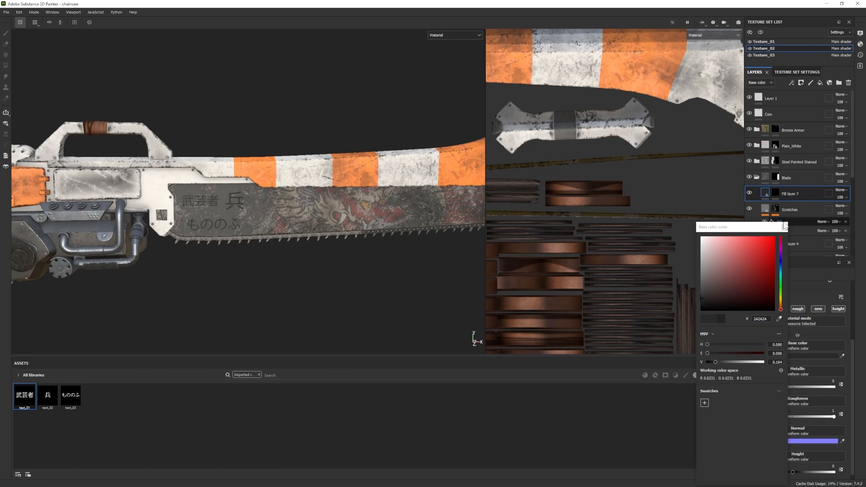
- Erase worn patches from the blade lettering in the Fill layer 7 mask using the Dirt 3 and Dots Erased brushes
click(776, 193)
key(e)
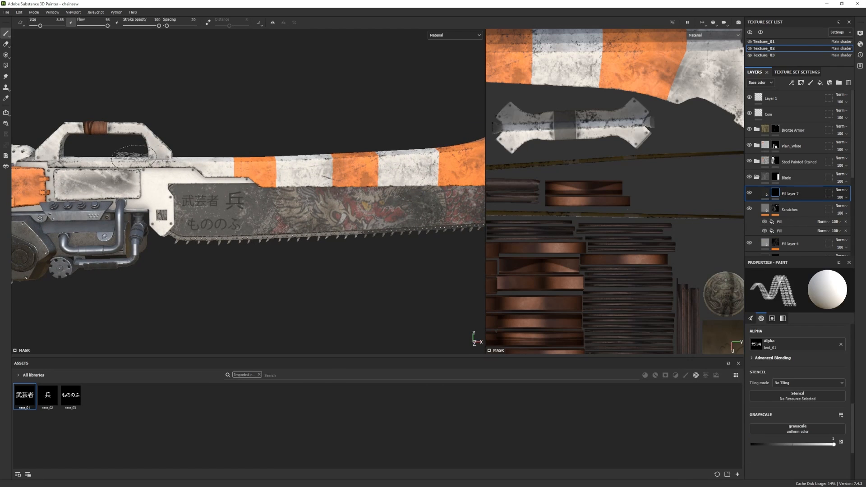
click(259, 375)
click(686, 375)
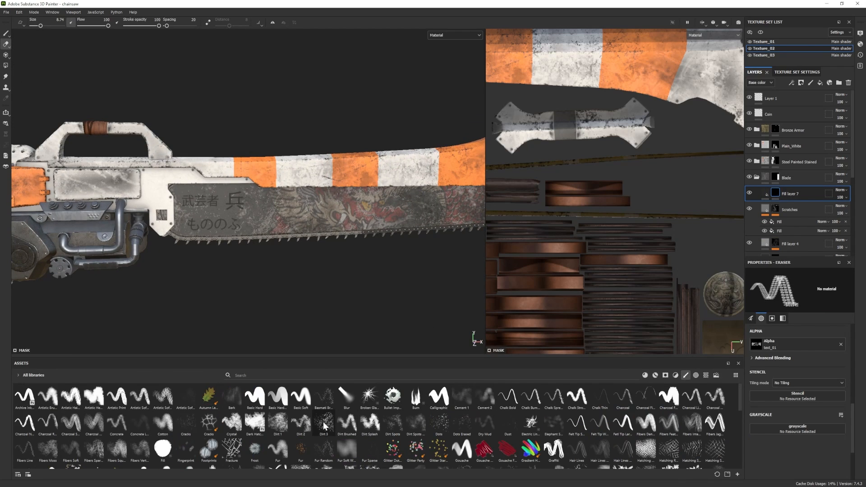
click(324, 423)
scroll(180, 206, down, 3)
alt+drag(208, 224, 253, 275)
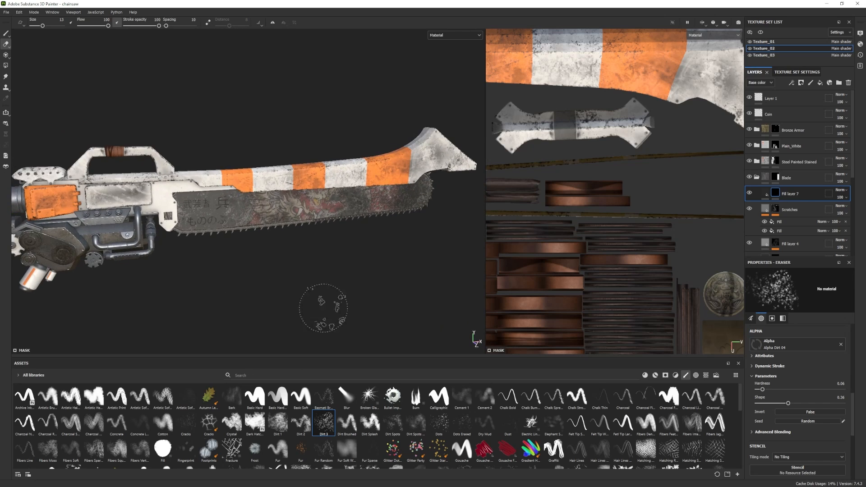
key(bracketleft)
key(bracketleft)
key(bracketleft)
click(470, 421)
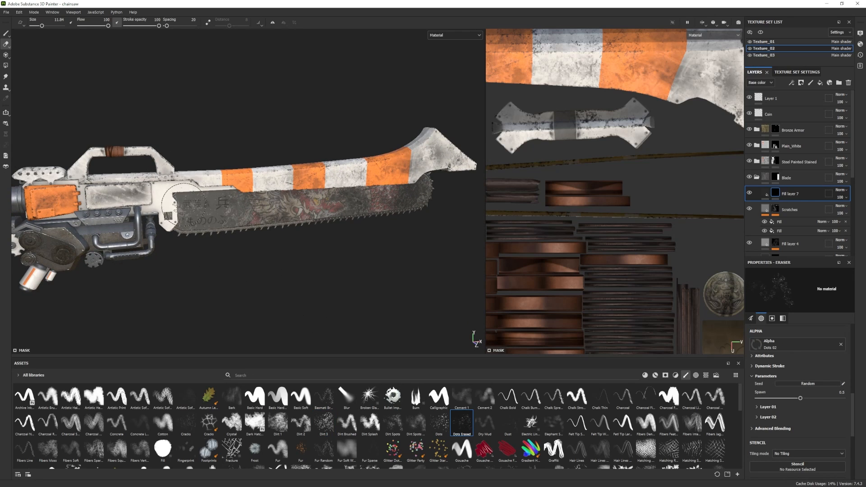
- Set the lettering fill layer's metallic value to 0.1912 and collapse the Blade folder
alt+right_drag(336, 296, 218, 259)
alt+drag(218, 259, 291, 259)
click(765, 194)
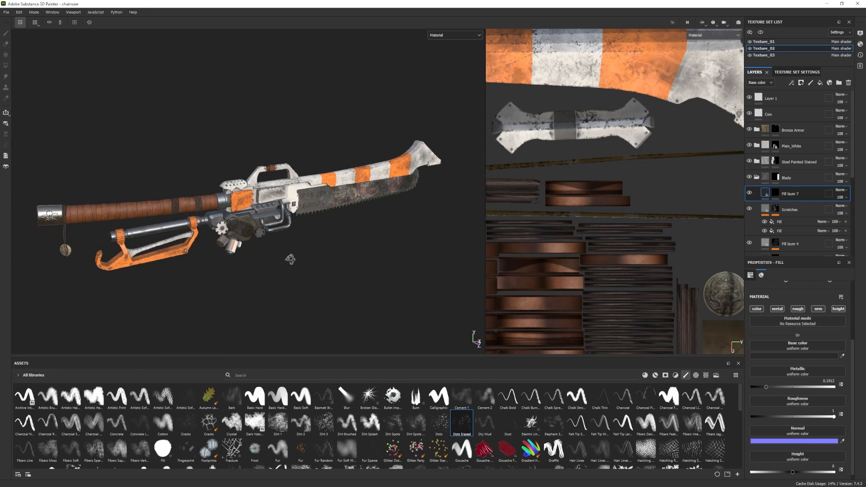
alt+drag(355, 240, 261, 246)
click(757, 178)
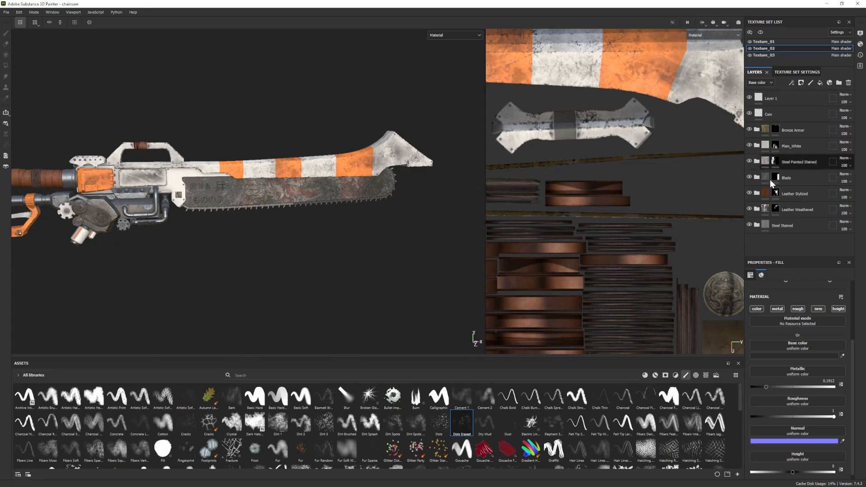
- Try the Silver Armor smart material at the top of Texture_02's layer stack and delete it
click(655, 375)
drag(692, 448, 795, 91)
scroll(348, 277, up, 5)
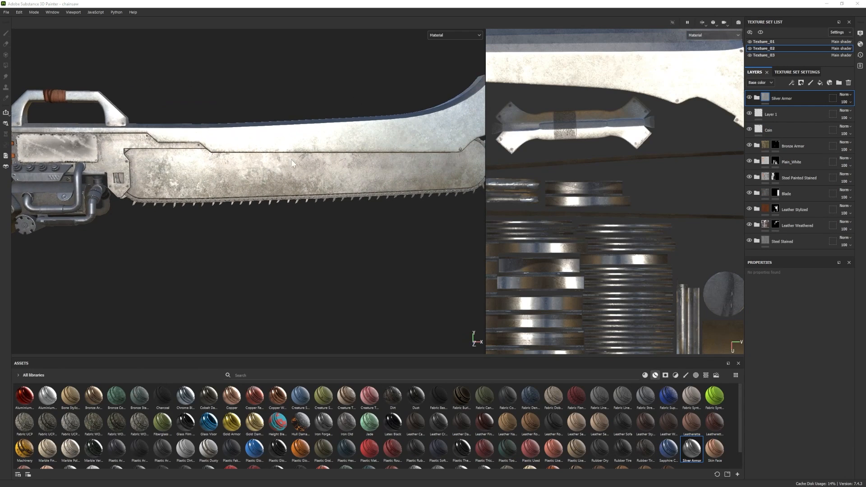
click(817, 97)
key(Delete)
- Add the Steel Ruined smart material above Layer 1 with a black mask and reveal it on the saw chain with polygon fill
scroll(352, 428, down, 2)
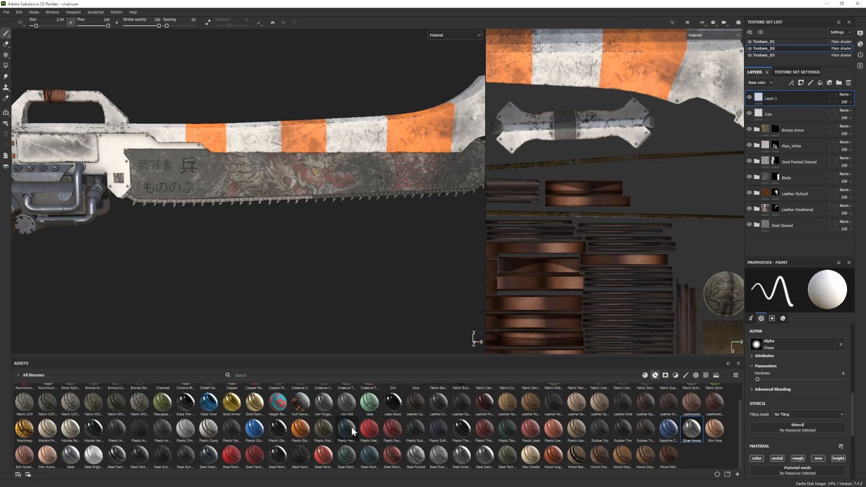
drag(413, 455, 782, 91)
right_click(782, 91)
click(789, 103)
click(5, 65)
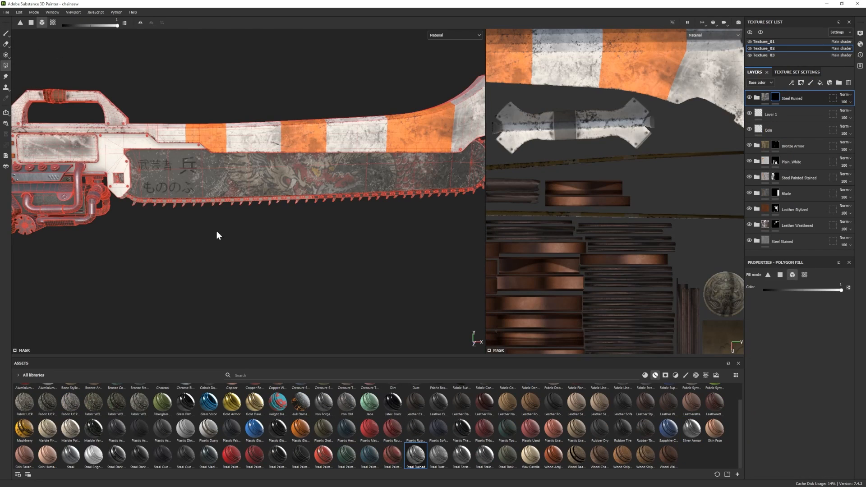
drag(218, 205, 218, 201)
click(6, 34)
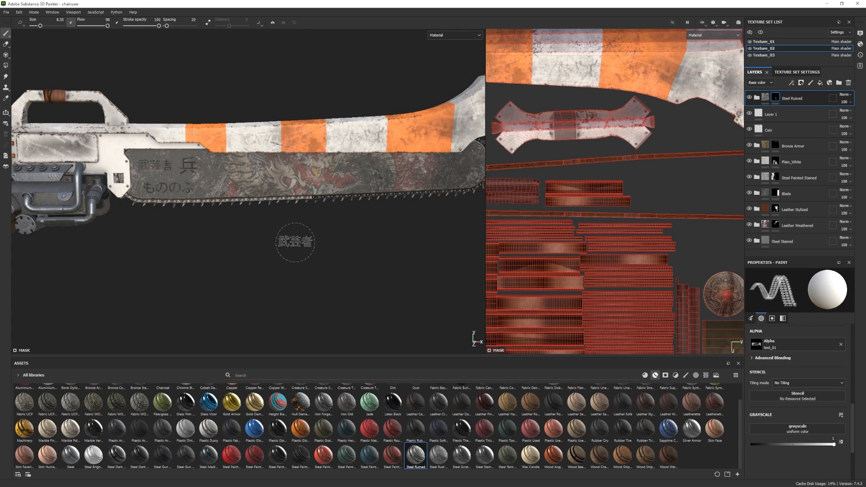
scroll(294, 244, down, 3)
alt+drag(295, 244, 231, 234)
key(f)
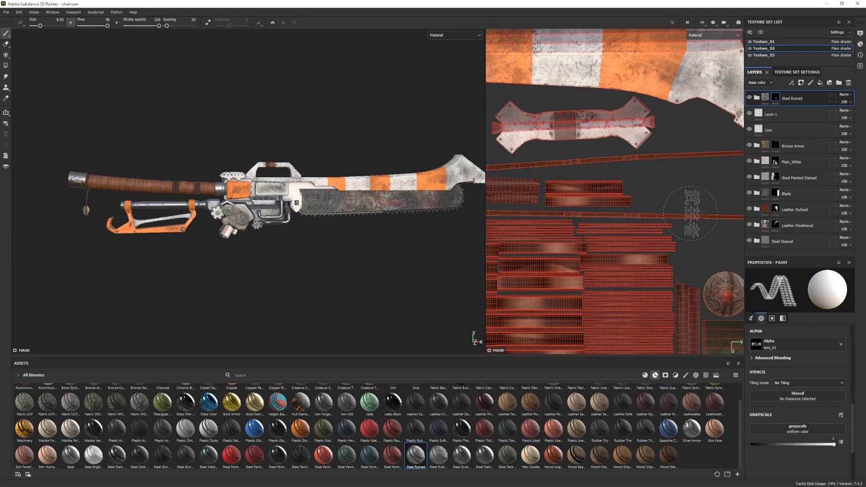
- Set the base color of the Base layer inside Steel Ruined to 474747
click(757, 99)
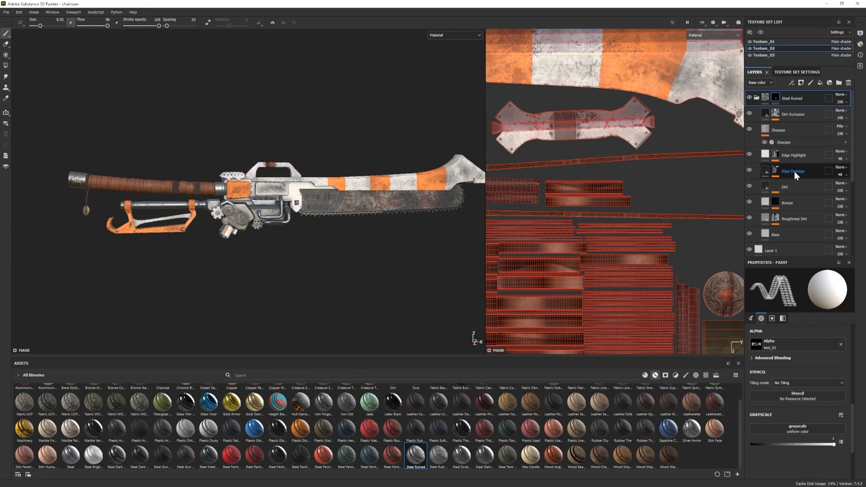
scroll(793, 177, down, 1)
click(781, 214)
click(781, 357)
mouse_move(694, 262)
mouse_down()
mouse_move(689, 255)
mouse_move(684, 296)
mouse_up()
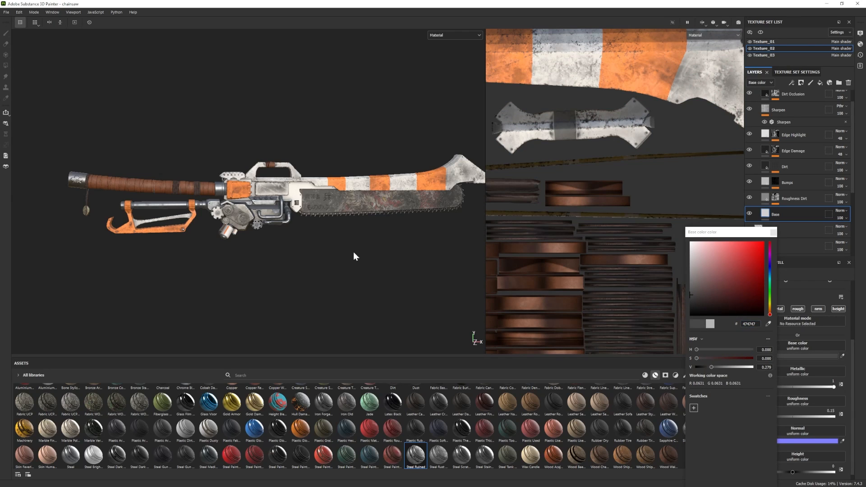
- Render the whole weapon in Iray with the dome's clear color enabled as a plain background and the ground disabled
mouse_move(353, 253)
alt+mouse_down()
mouse_move(306, 229)
mouse_move(279, 228)
alt+mouse_up()
click(773, 232)
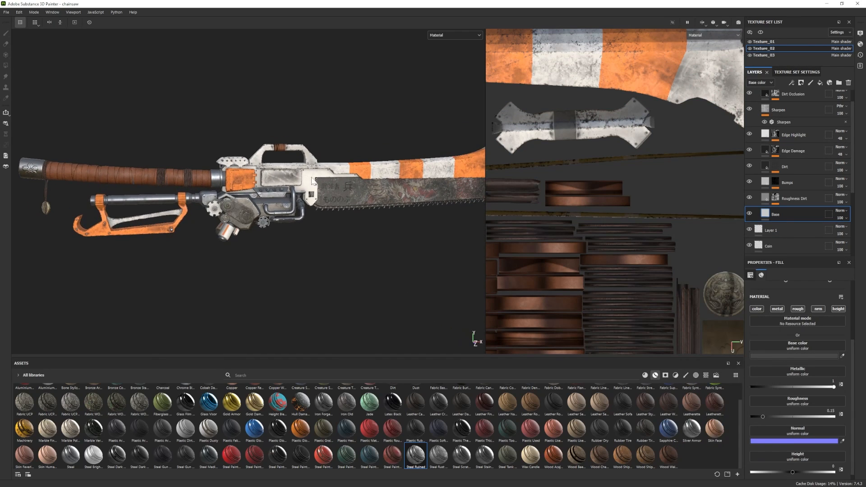
alt+drag(314, 180, 280, 204)
scroll(279, 203, down, 1)
alt+middle_drag(280, 203, 262, 218)
alt+drag(262, 216, 239, 191)
click(36, 14)
click(47, 33)
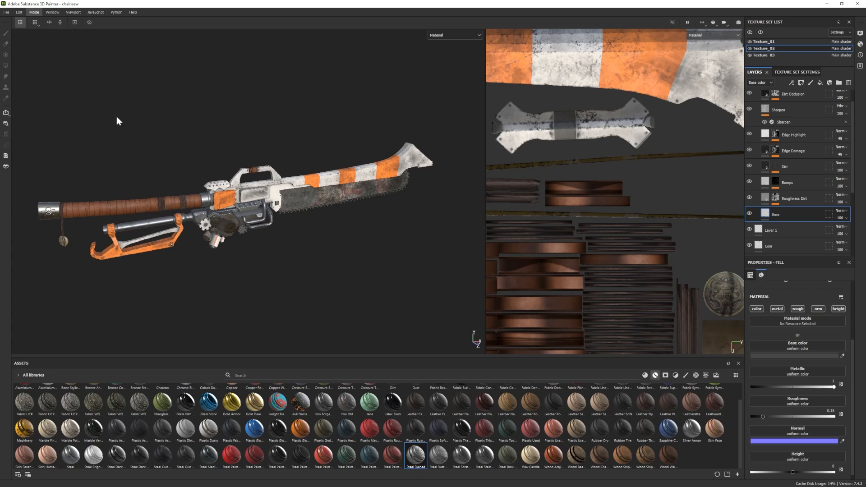
key(F10)
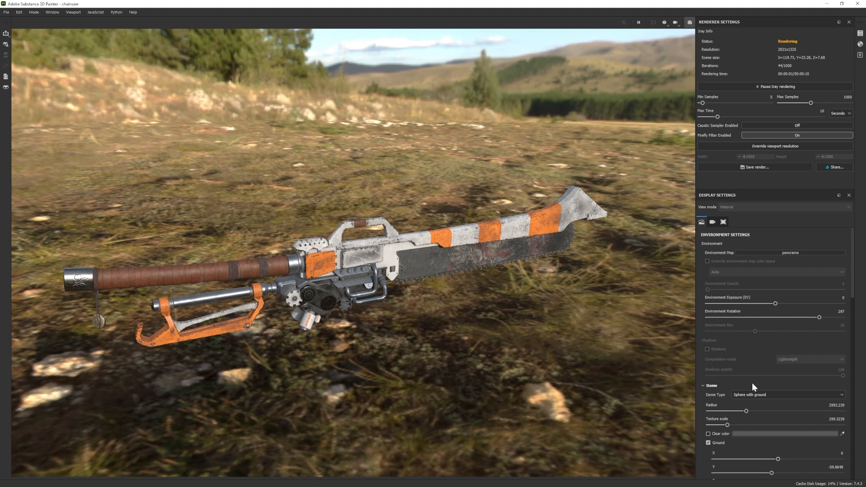
click(708, 433)
alt+middle_drag(394, 270, 404, 235)
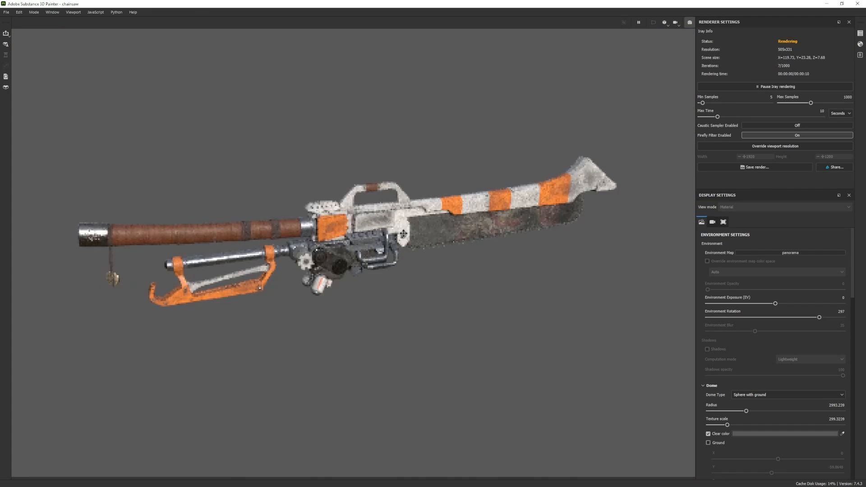
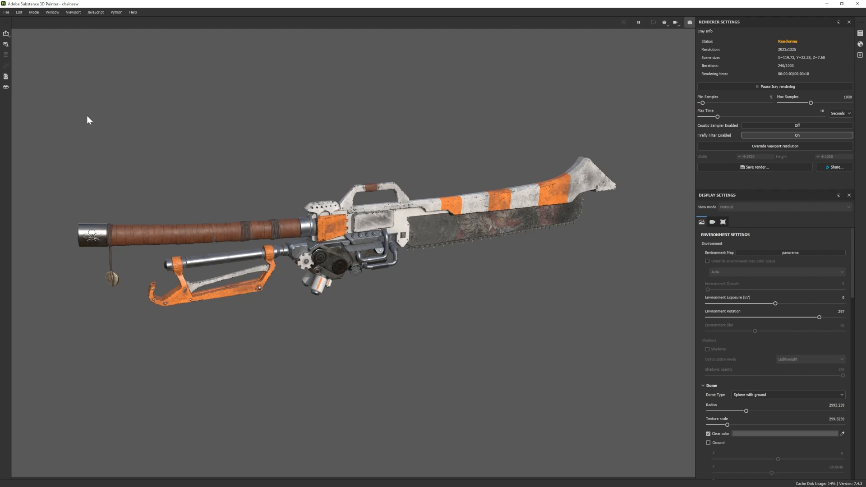
- Return to painting mode and set Color 01 of the Base Metal layer in Texture_02's Blade folder to 545454
click(34, 12)
click(43, 20)
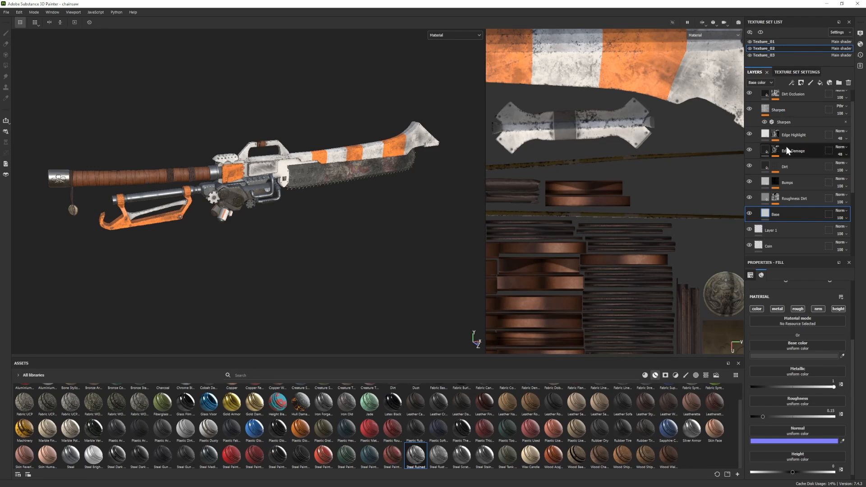
click(757, 194)
scroll(764, 203, down, 5)
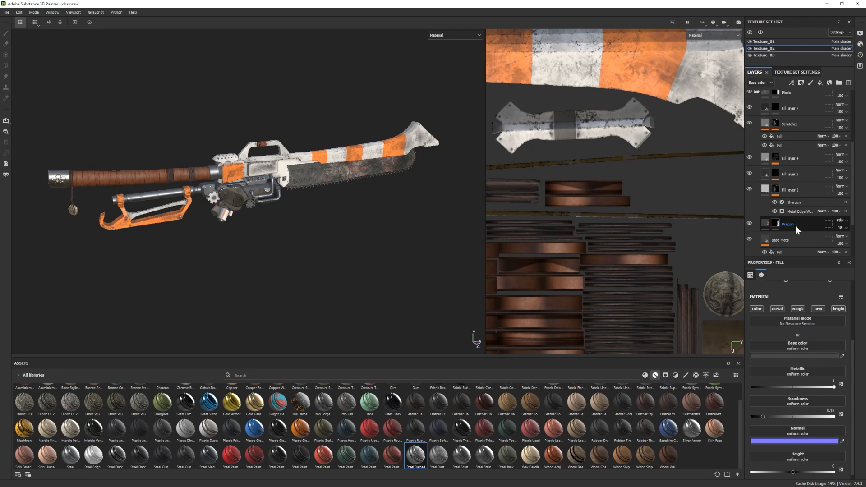
click(795, 239)
click(793, 377)
drag(717, 284, 713, 286)
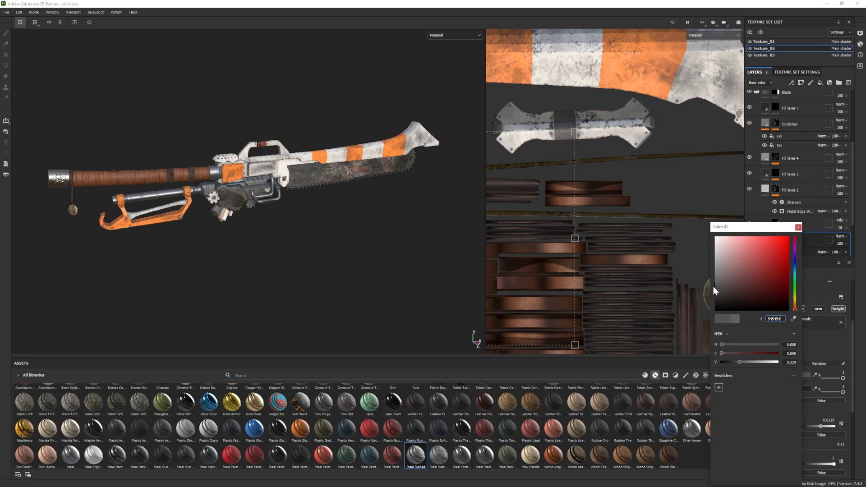
- Render the weapon in Iray to check the blade's base metal color, and return to painting mode
click(37, 13)
click(43, 29)
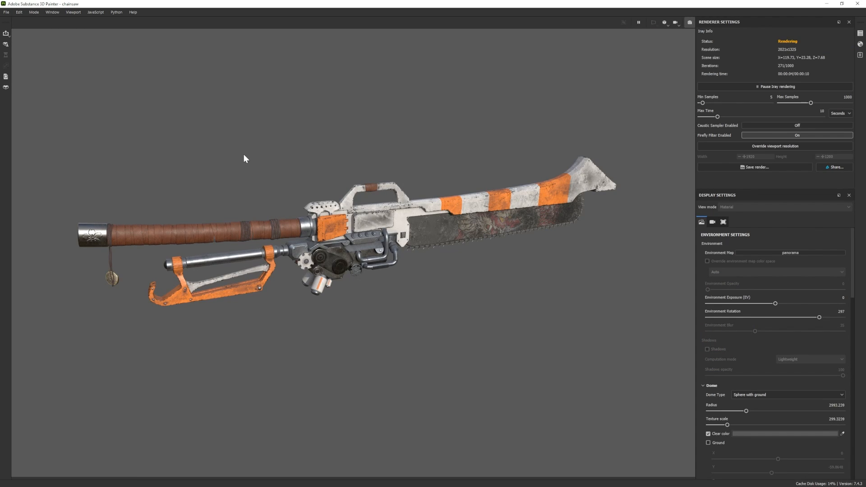
click(34, 12)
click(43, 20)
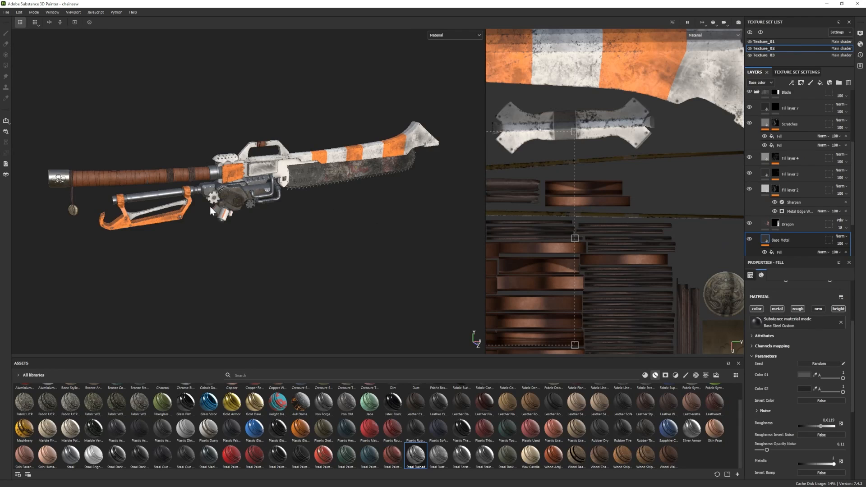
- In Texture_01, check the Plain_White folder's coverage by toggling its visibility, expand it and select its Fill layer 1
click(750, 55)
click(763, 41)
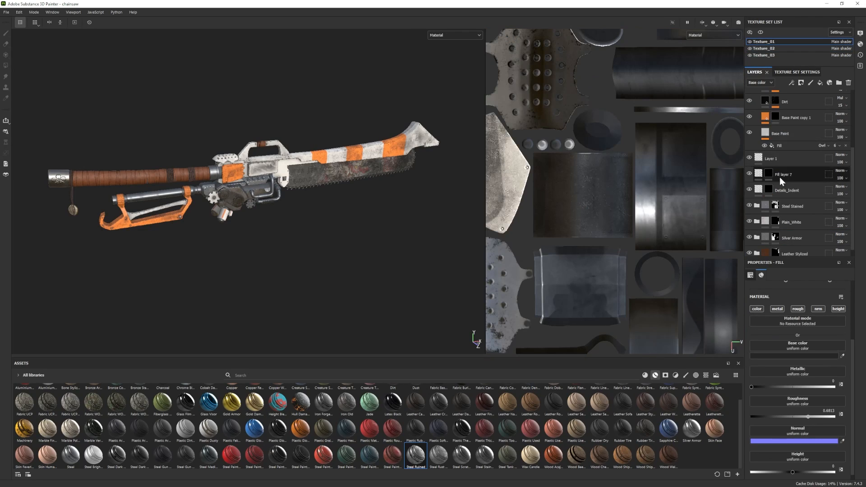
alt+right_drag(181, 203, 504, 366)
alt+middle_drag(336, 281, 293, 248)
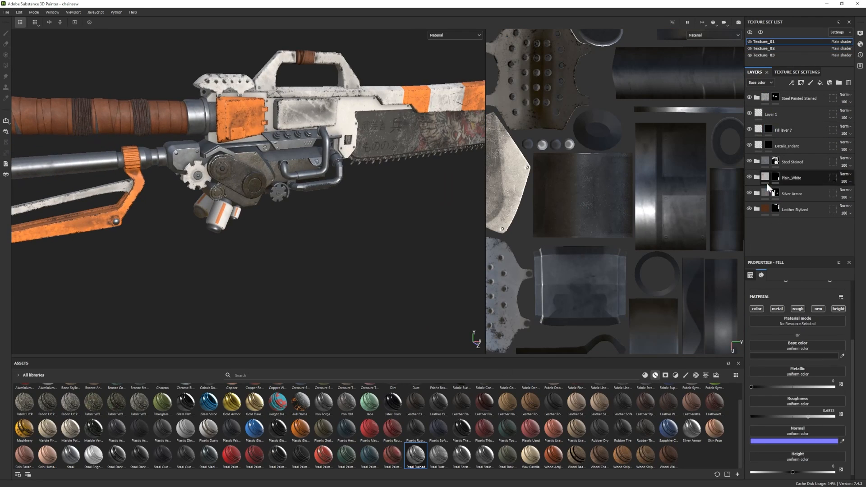
click(749, 177)
click(749, 177)
click(757, 177)
click(791, 195)
click(749, 192)
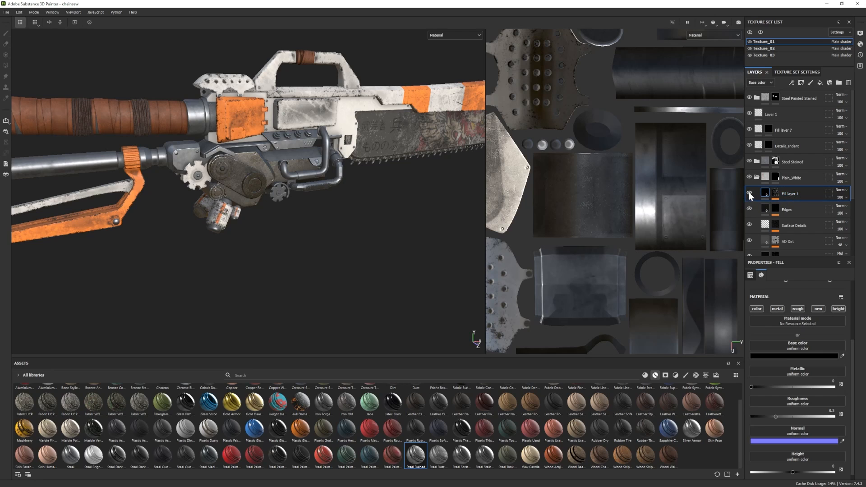
- Set the Mask Editor on Fill layer 1 to global balance 0.22, global contrast 0 and Texture 2 0.64
click(775, 193)
click(800, 206)
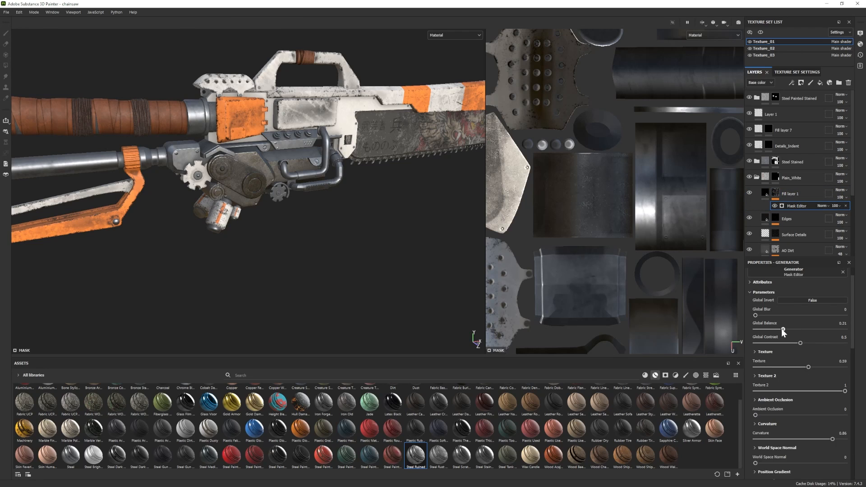
alt+right_drag(325, 271, 312, 243)
alt+middle_drag(316, 244, 369, 253)
drag(800, 343, 781, 343)
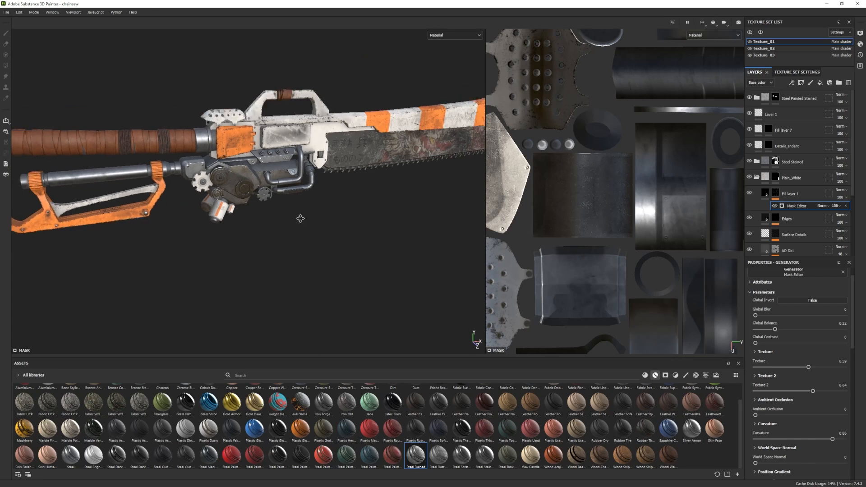
- Add a fill layer above Fill layer 1 in Plain_White with base color 363636 and roughness 0.9442, and list the smart masks
click(792, 194)
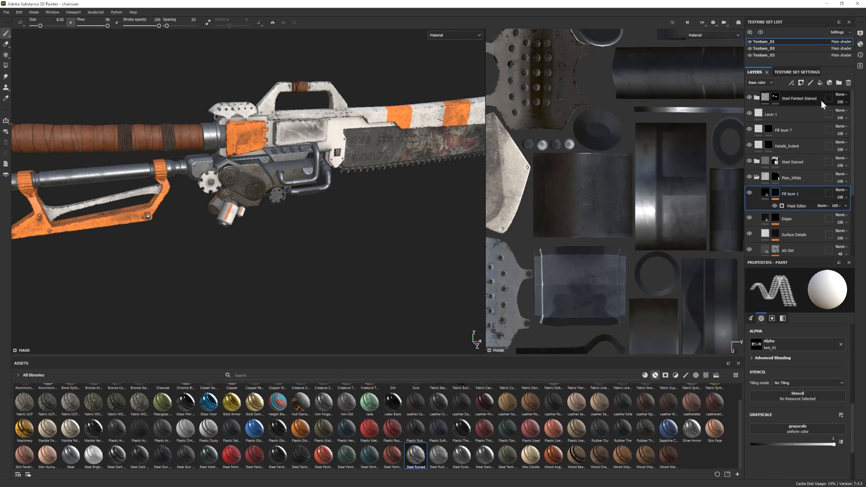
click(820, 82)
click(791, 356)
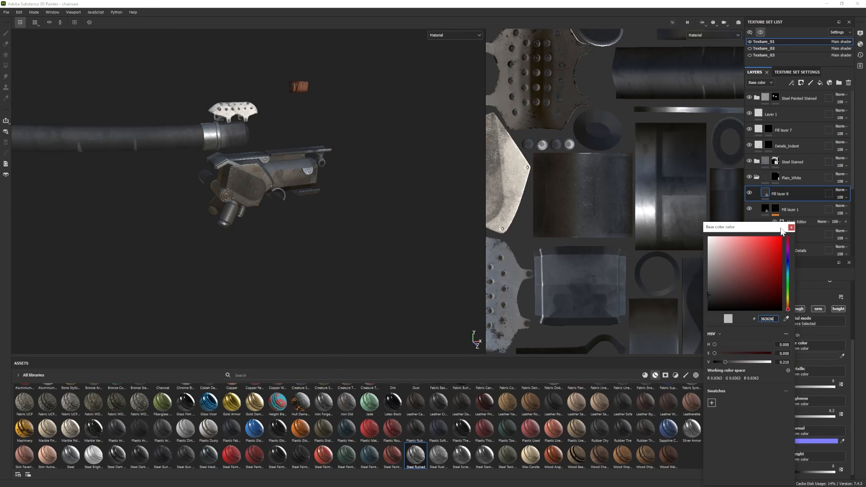
click(830, 417)
click(665, 376)
- Try two edge smart masks on the new fill layer in Plain_White, undoing each one
drag(28, 423, 791, 193)
key(ctrl+z)
drag(115, 424, 784, 192)
key(ctrl+z)
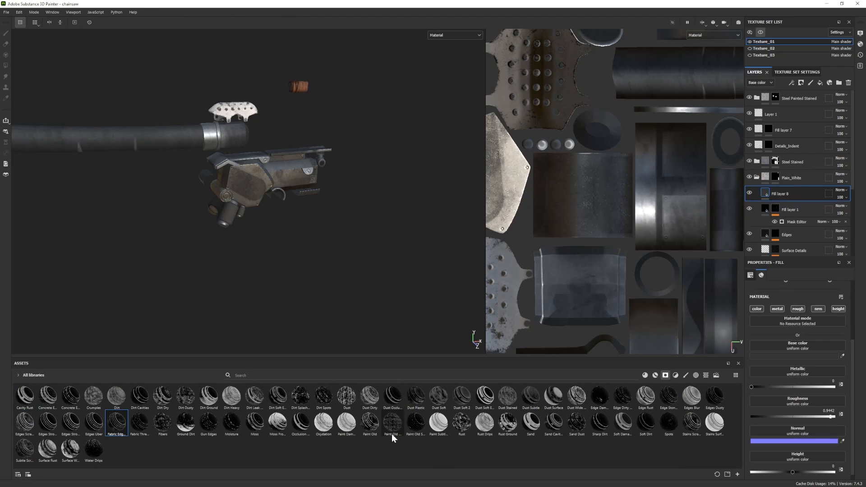
- Apply the Dust Dirty smart mask to the new fill layer and lower its Mask Editor's global balance
drag(373, 400, 794, 193)
click(784, 208)
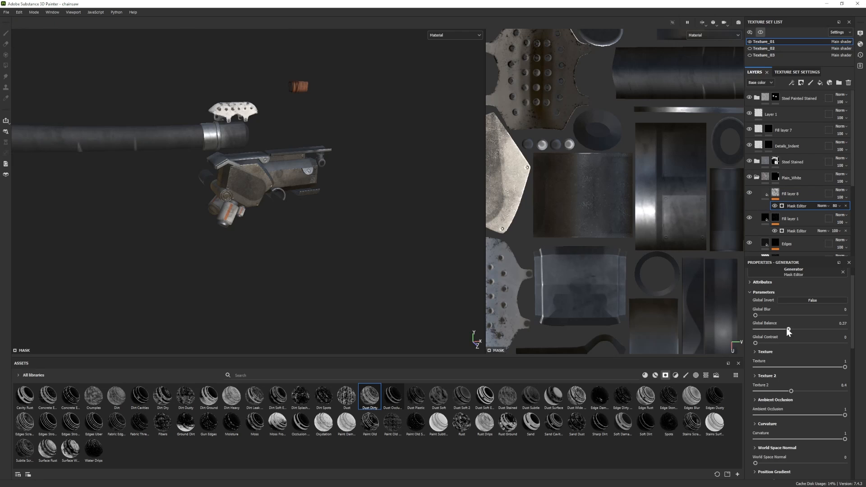
drag(789, 331, 770, 329)
- Darken the base color of Fill layer 8 and set its metallic value to 0.2112
click(763, 196)
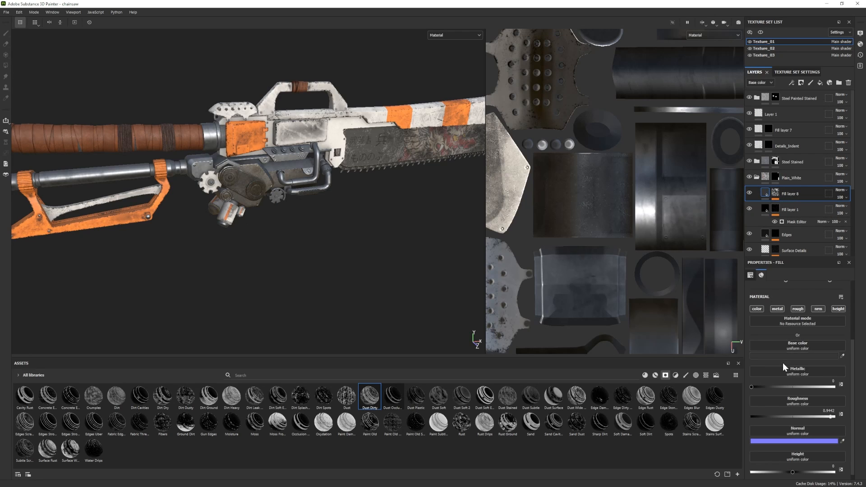
click(786, 356)
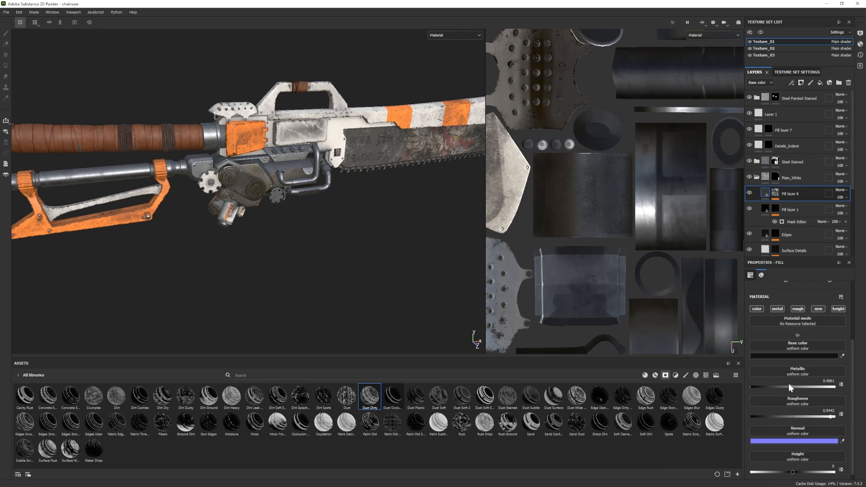
drag(790, 387, 768, 387)
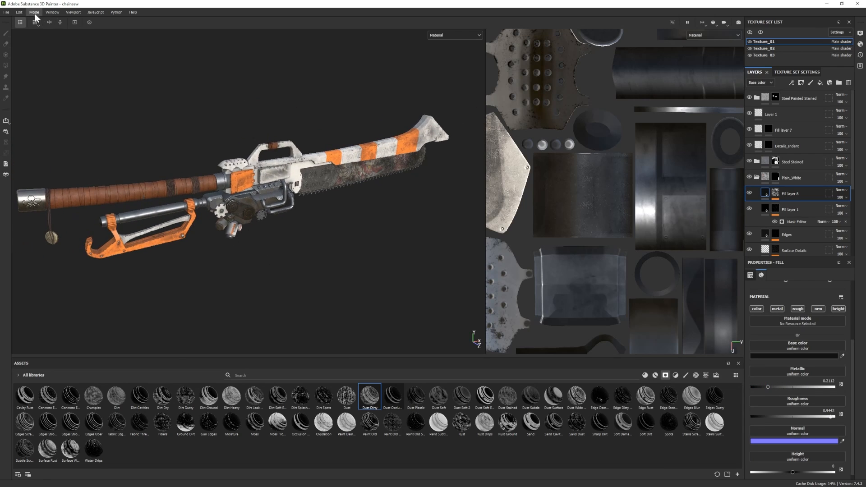
- Render the weapon in Iray to check the dusty paint on the small parts, and return to painting mode
key(F10)
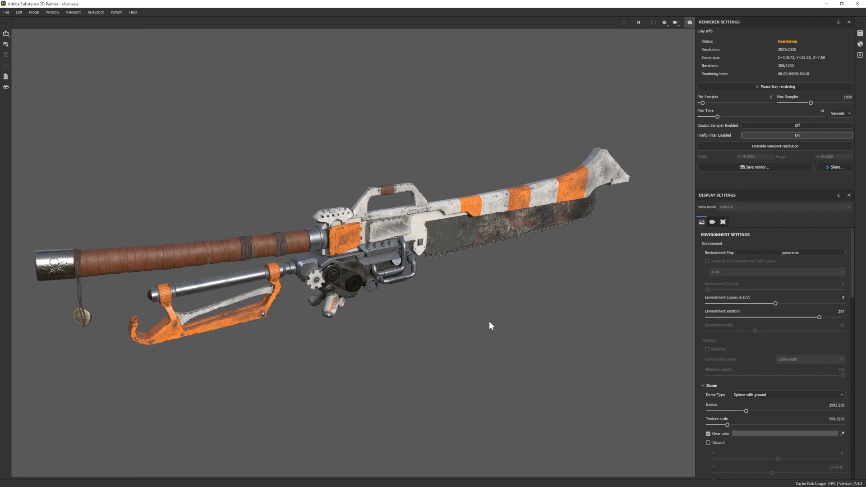
click(34, 12)
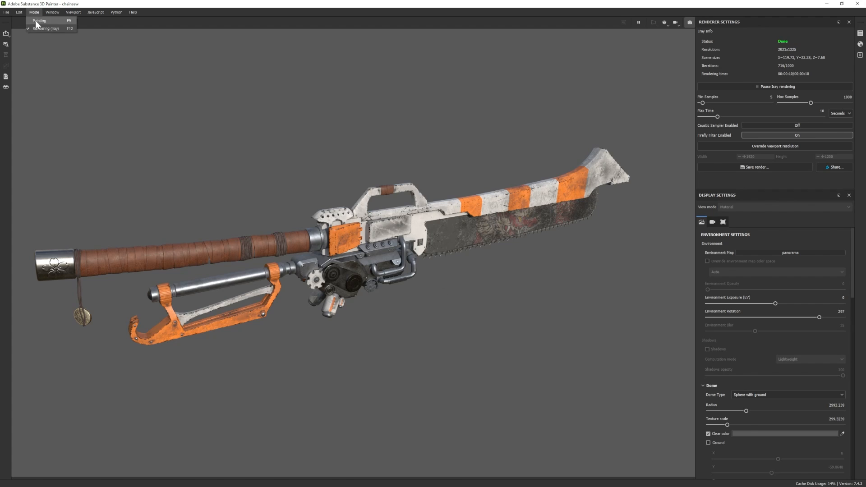
click(37, 22)
- In Texture_02, collapse the Blade folder, expand Plain_White and compare its Fill layer 1 by toggling visibility, leaving that layer selected
alt+shift+drag(249, 206, 204, 281)
alt+right_drag(204, 282, 252, 288)
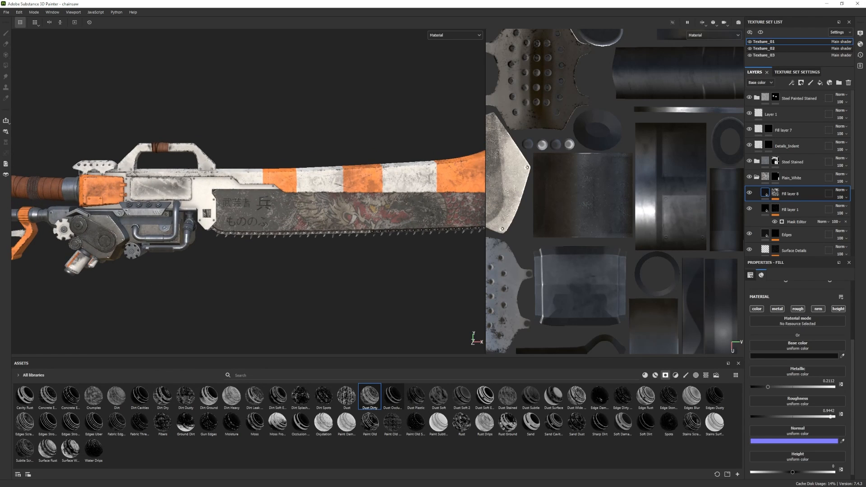
click(764, 49)
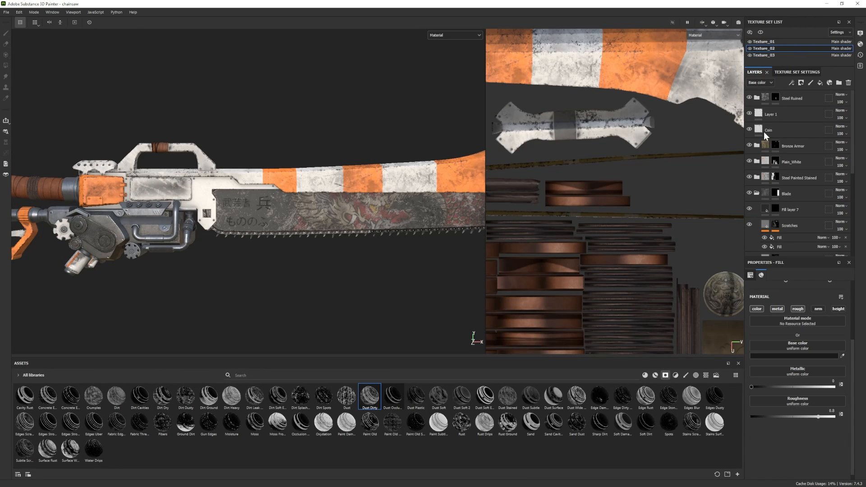
click(750, 176)
click(749, 176)
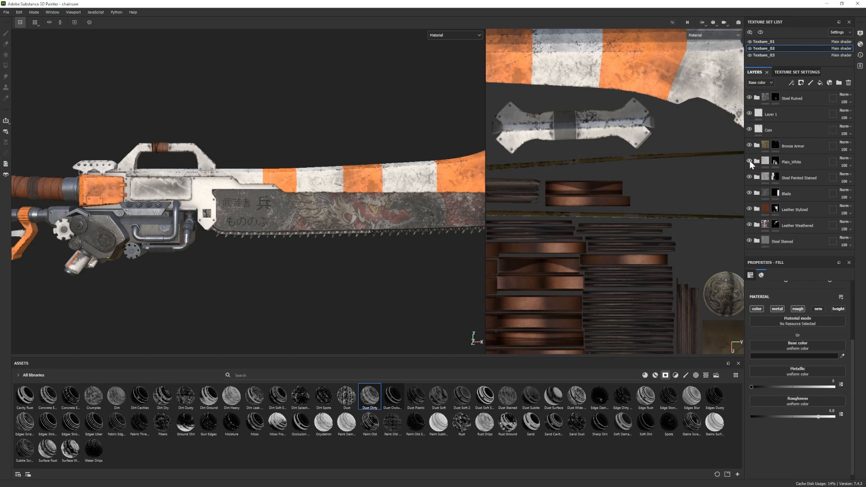
click(750, 161)
click(750, 161)
click(757, 161)
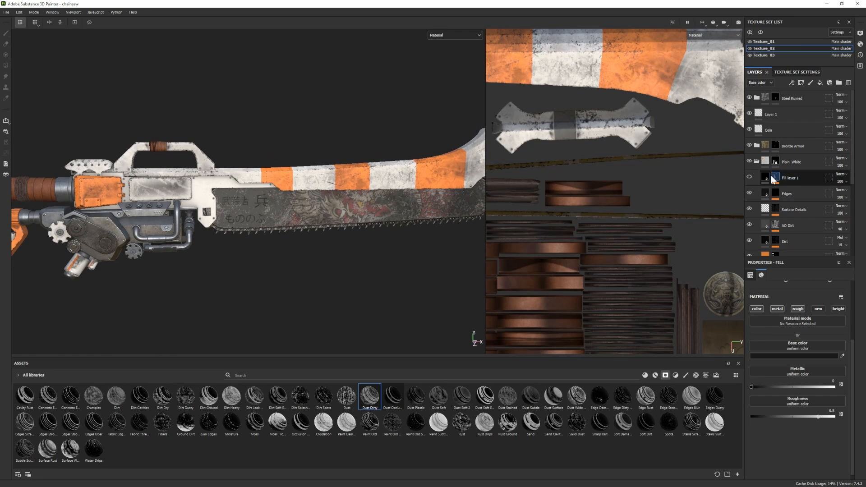
click(750, 177)
alt+right_drag(311, 225, 338, 253)
click(756, 161)
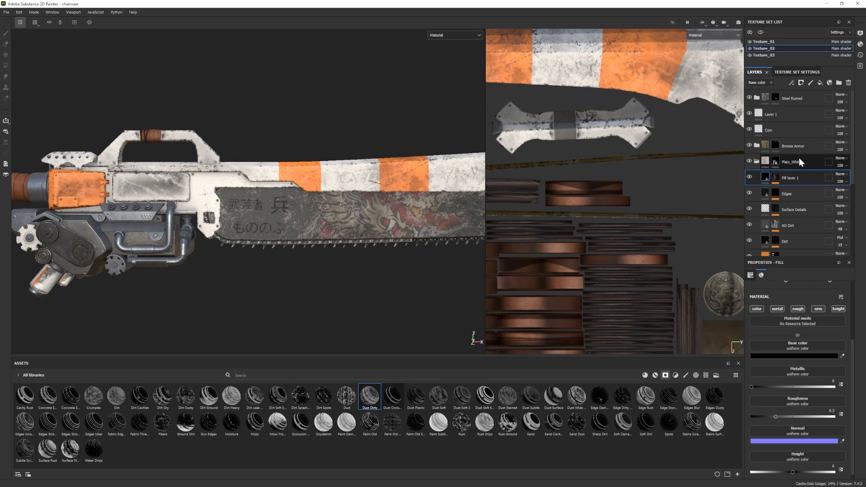
- Add a fill layer above Fill layer 1 in Texture_02's Plain_White folder with only the height channel active, at 0.0916
click(792, 179)
click(757, 309)
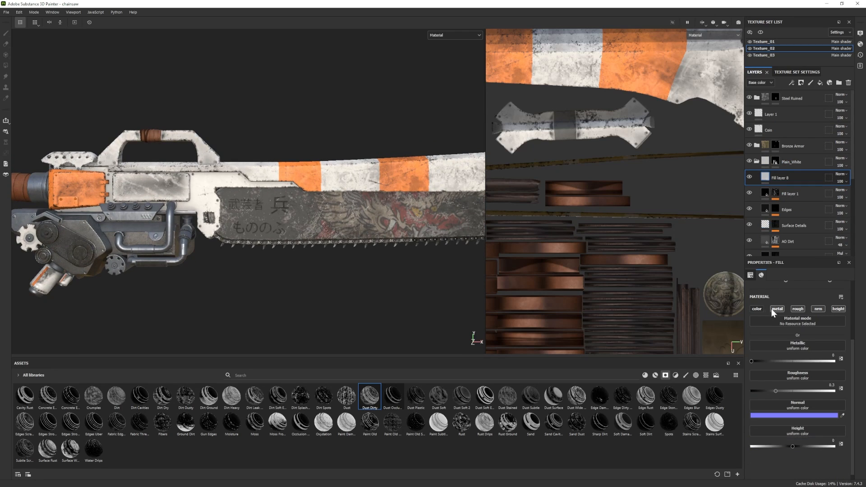
click(778, 309)
click(799, 308)
click(819, 308)
drag(792, 361, 797, 362)
- Add a black mask to the height-only Fill layer 8 and load the Square Rounded Split alpha on the brush at size 1.26
click(696, 376)
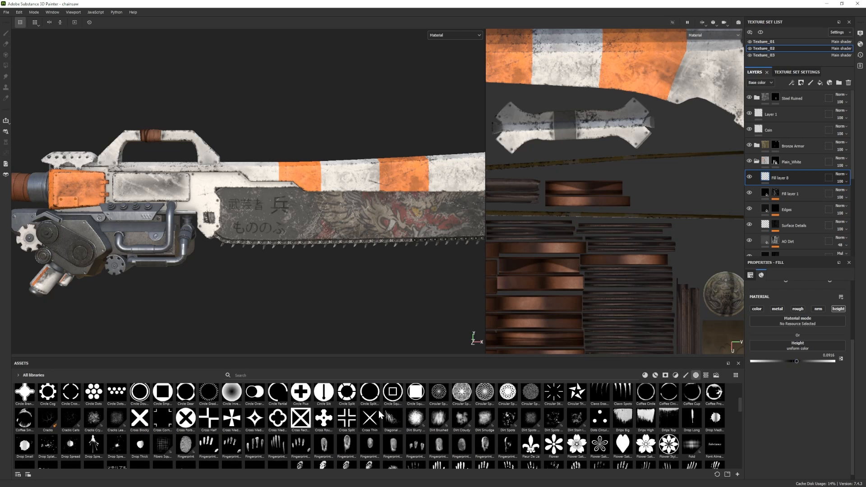
scroll(403, 436, down, 10)
scroll(503, 463, up, 3)
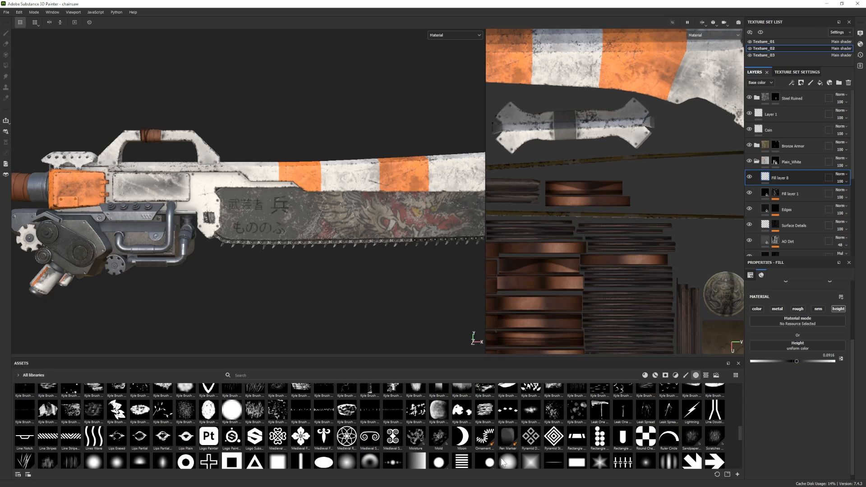
scroll(572, 453, down, 3)
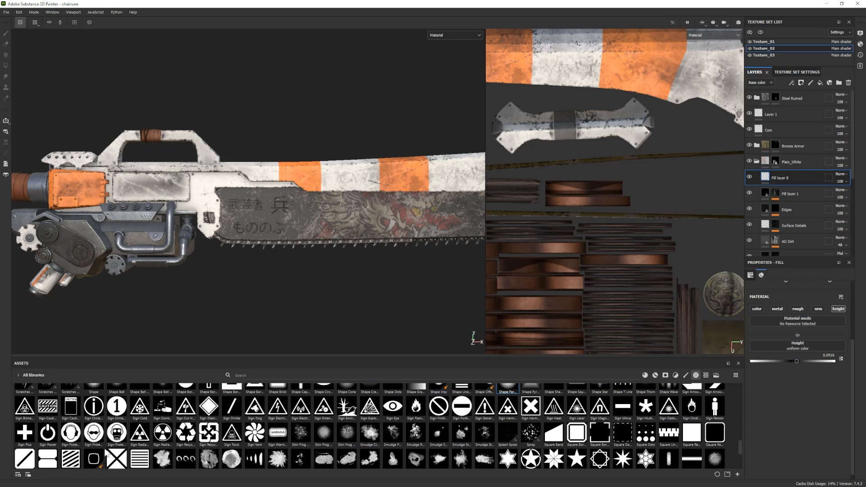
key(1)
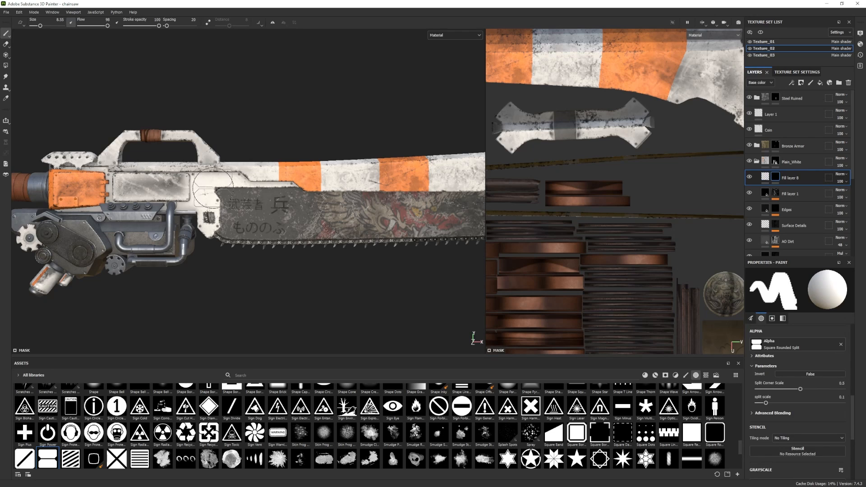
key(bracketleft)
key(bracketleft)
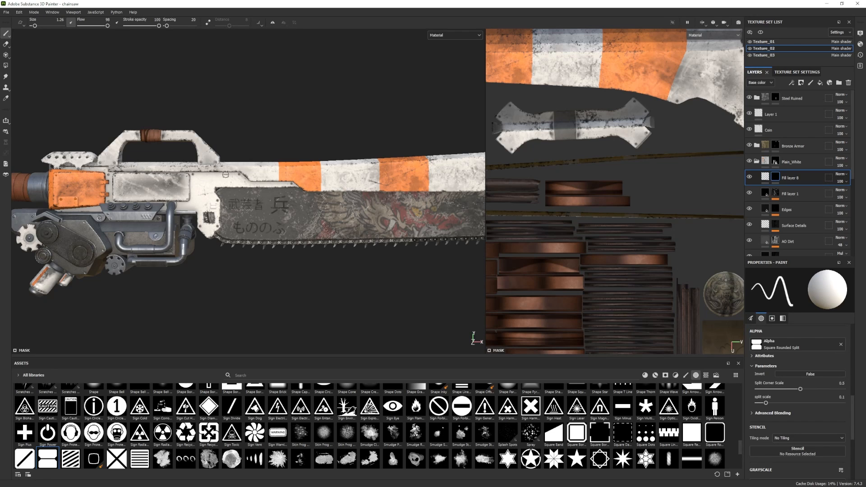
alt+drag(213, 207, 228, 212)
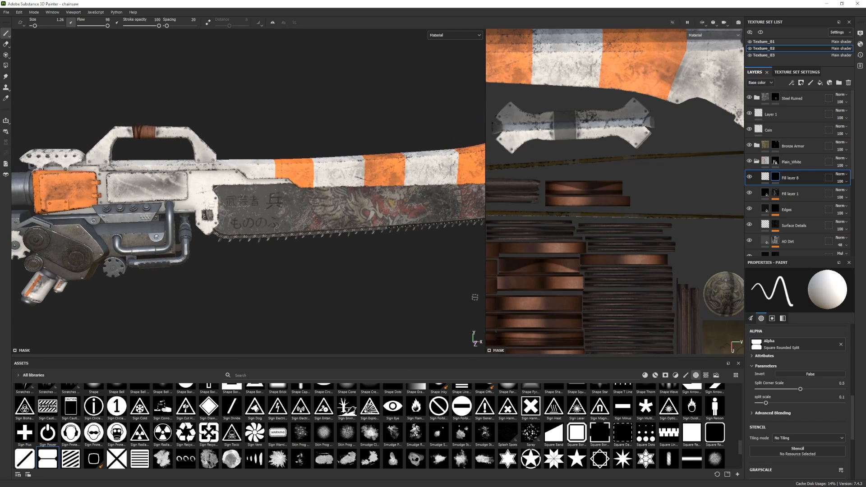
- Target the mask of Fill layer 8 and switch the brush to the Stitches Roller alpha at size 2.32
click(765, 176)
click(776, 176)
scroll(435, 431, down, 1)
scroll(434, 431, up, 8)
scroll(435, 432, down, 10)
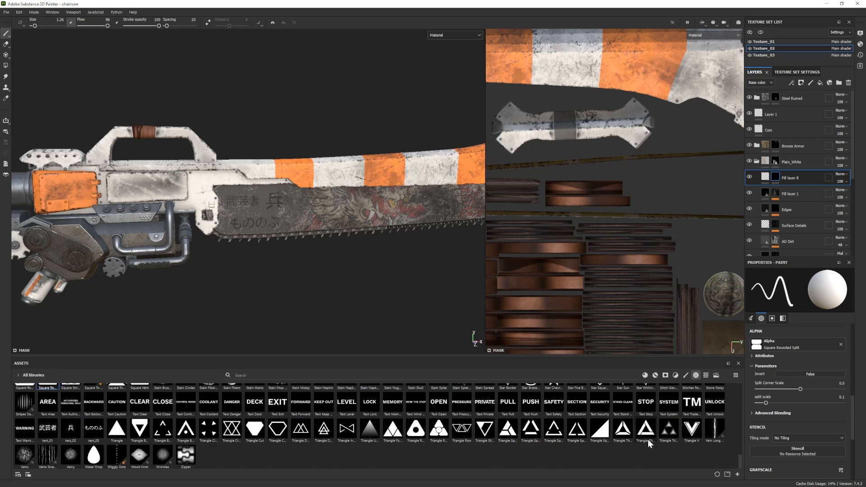
click(692, 459)
ctrl+right_drag(233, 181, 240, 182)
mouse_move(331, 237)
alt+mouse_down()
mouse_move(256, 238)
mouse_move(234, 181)
alt+mouse_up()
alt+right_drag(321, 252, 311, 299)
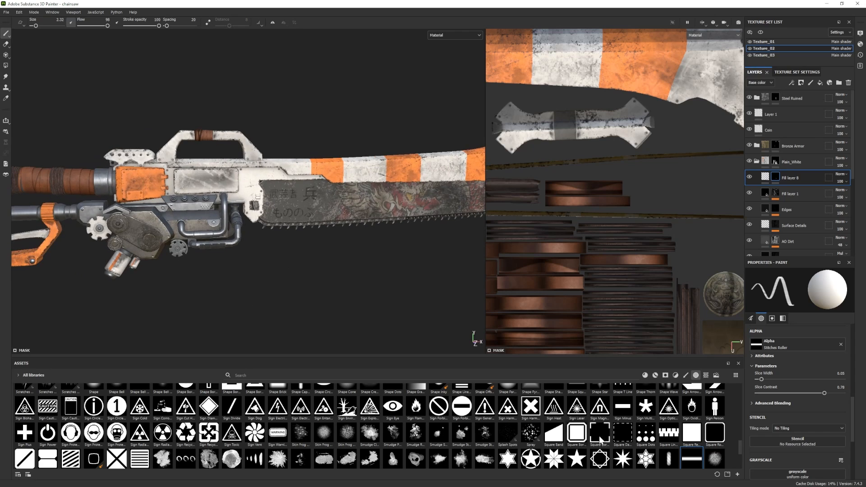
- Replace the brush alpha with Shape Sharp Line and enlarge the brush to size 7.42 over the white body
scroll(269, 443, down, 3)
scroll(334, 439, up, 3)
scroll(326, 448, up, 3)
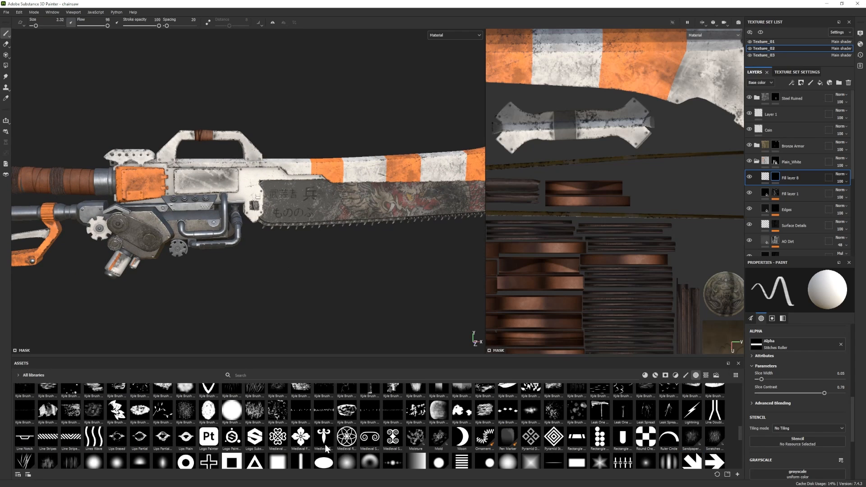
click(556, 465)
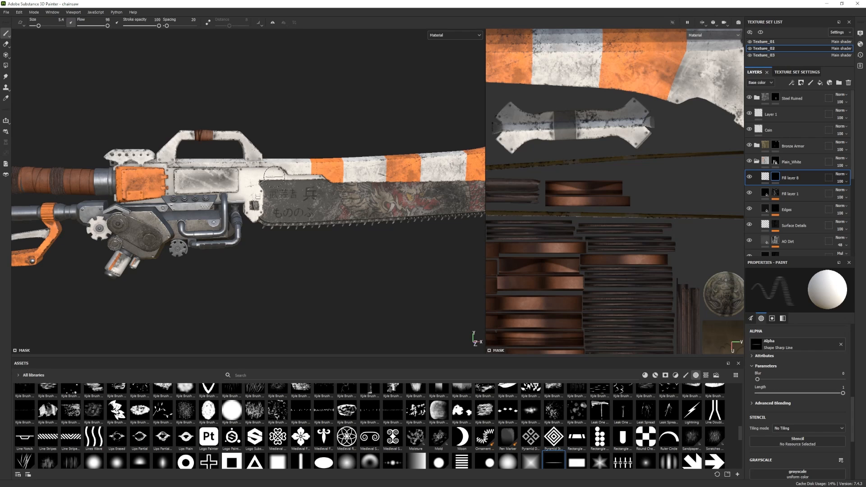
alt+drag(325, 233, 244, 261)
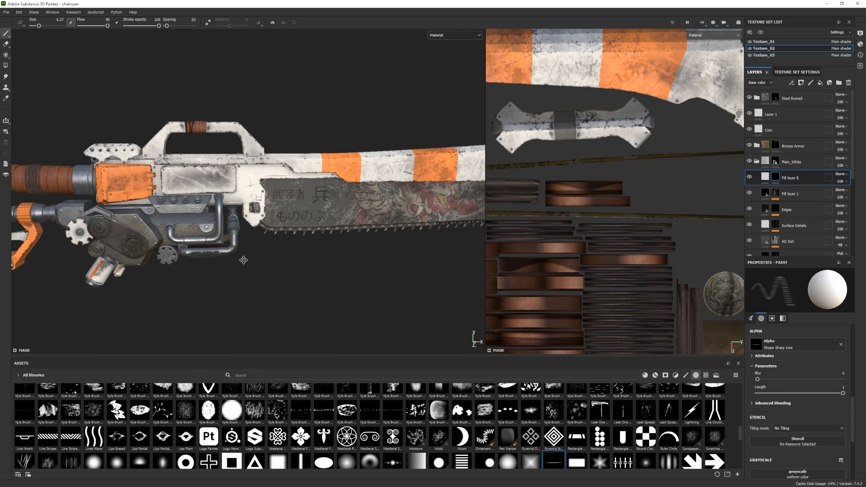
alt+middle_drag(244, 260, 269, 266)
key(bracketright)
key(bracketright)
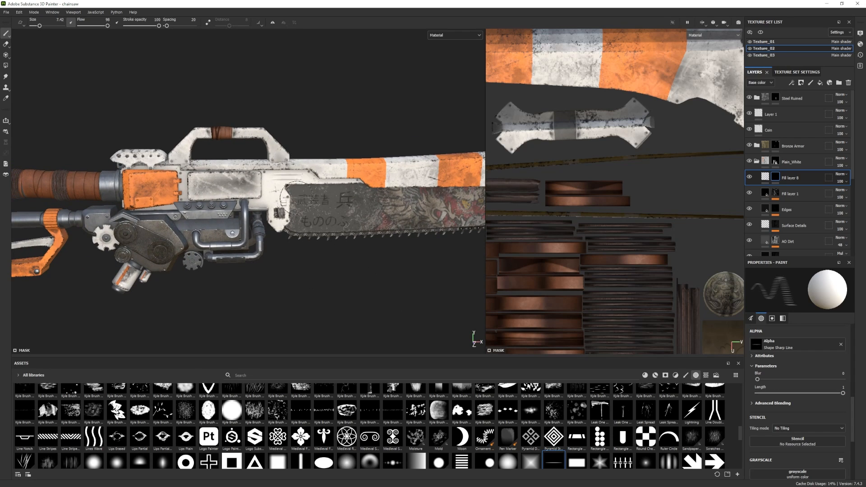
mouse_move(297, 198)
alt+mouse_down()
mouse_move(299, 257)
mouse_move(284, 255)
mouse_move(278, 194)
alt+mouse_up()
- Return to the Stitches Roller alpha and set its Slice Width to 0.01 and Slice Contrast to 0.9
scroll(347, 452, down, 5)
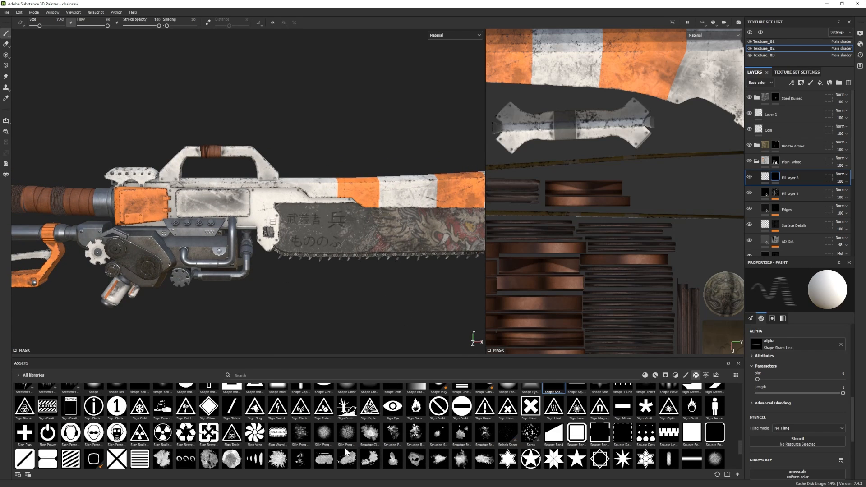
scroll(346, 449, down, 3)
click(301, 459)
scroll(582, 442, up, 3)
click(692, 459)
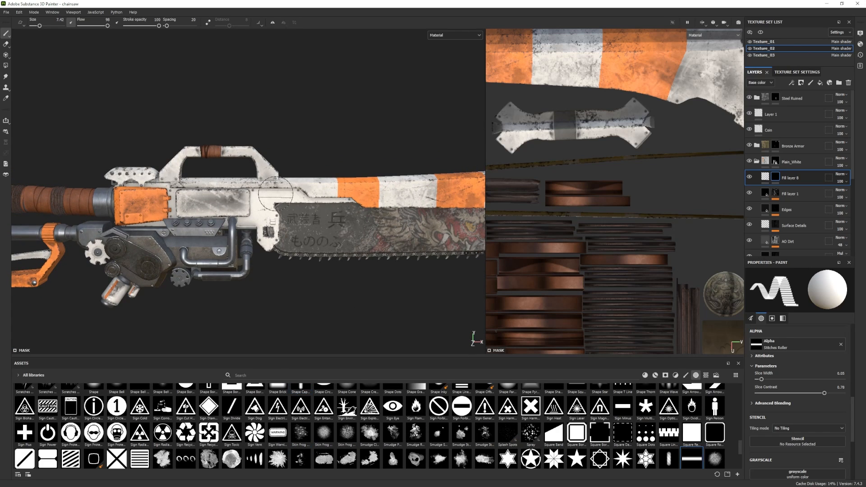
ctrl+right_drag(276, 194, 271, 194)
scroll(783, 405, up, 3)
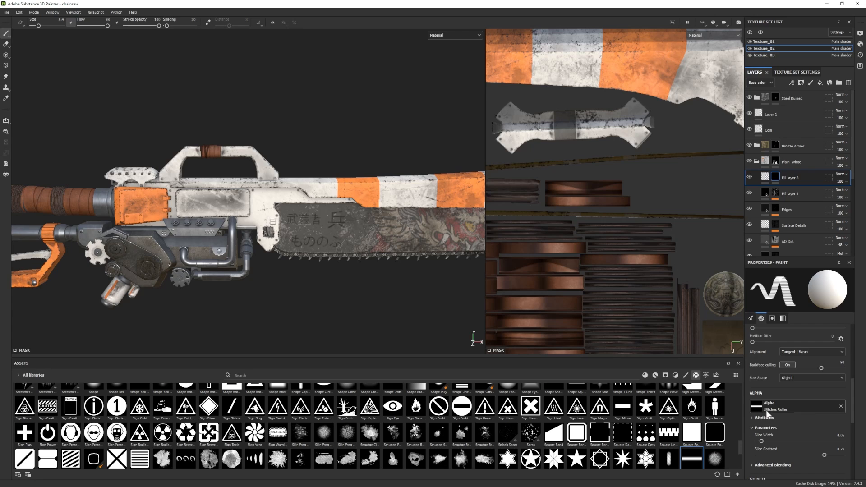
drag(762, 442, 734, 426)
scroll(756, 406, up, 5)
drag(773, 352, 770, 353)
scroll(787, 427, down, 6)
scroll(787, 426, down, 3)
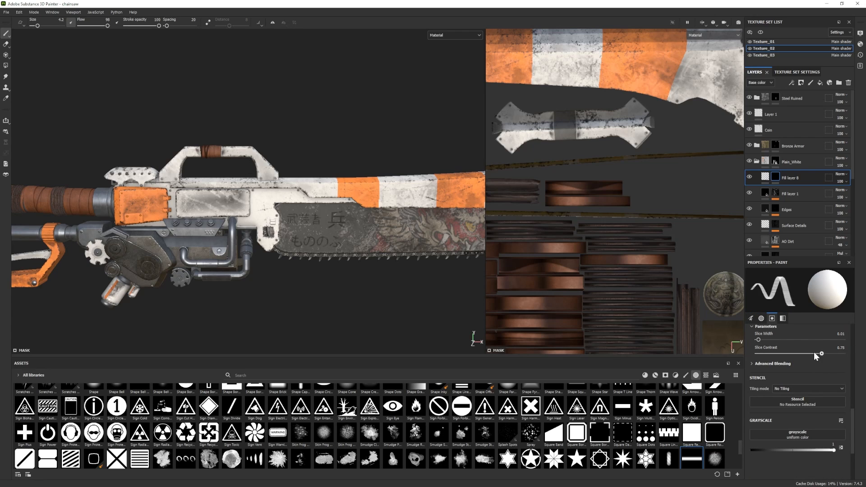
drag(825, 353, 835, 354)
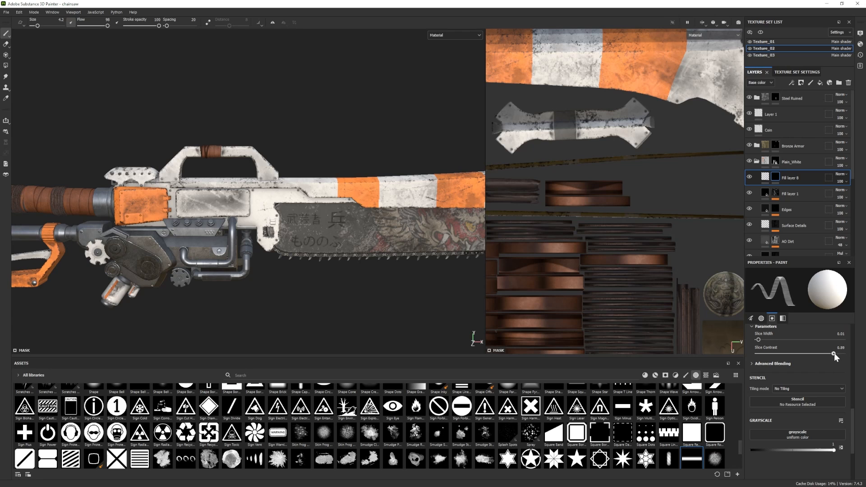
- Try the stitches brush for fit beside the blade guard and resize it to 3.42
key(bracketright)
key(bracketright)
key(bracketright)
mouse_move(370, 261)
alt+mouse_down()
mouse_move(406, 285)
mouse_move(271, 229)
alt+mouse_up()
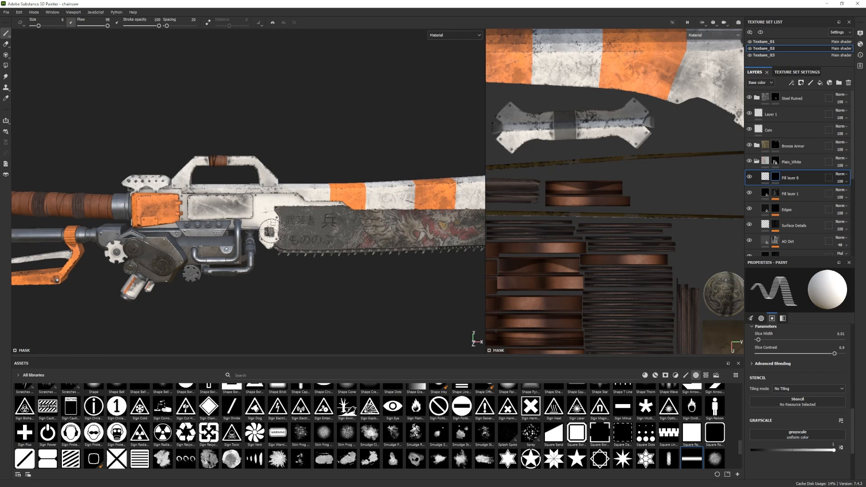
ctrl+right_drag(268, 229, 250, 222)
alt+drag(416, 303, 315, 293)
alt+right_drag(316, 294, 264, 288)
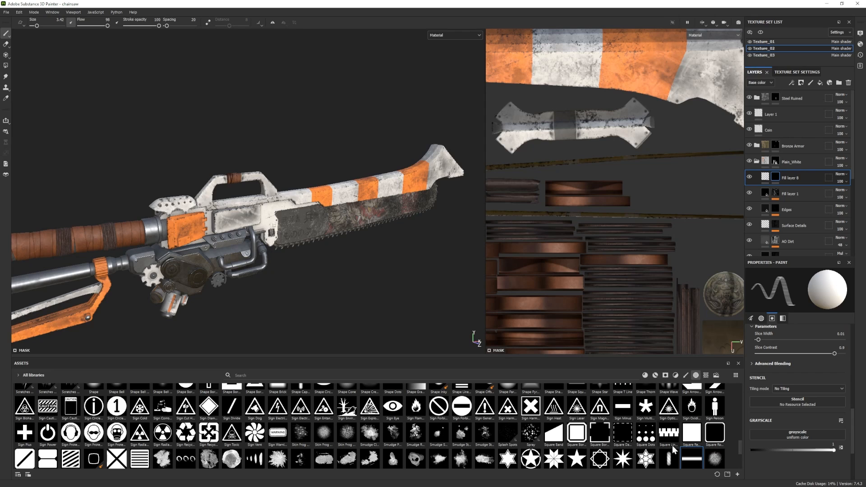
- Load the barred-circle forbidden sign alpha and set the brush size to 0.72 while inspecting the white body
click(461, 406)
scroll(334, 177, up, 3)
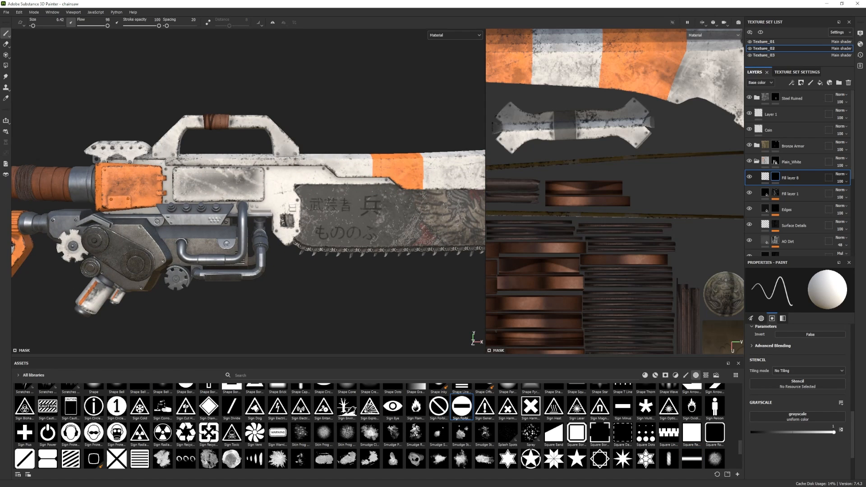
alt+drag(253, 266, 333, 265)
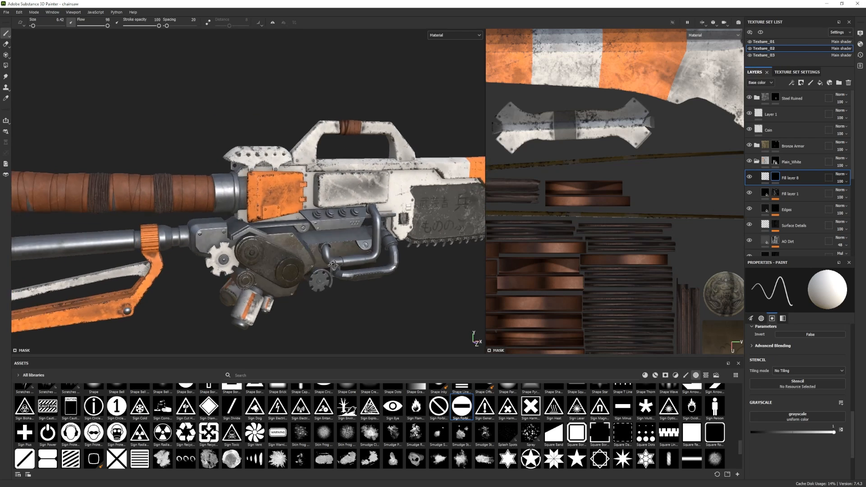
alt+middle_drag(333, 265, 408, 211)
alt+drag(215, 232, 168, 254)
alt+middle_drag(169, 254, 203, 227)
alt+right_drag(343, 190, 253, 244)
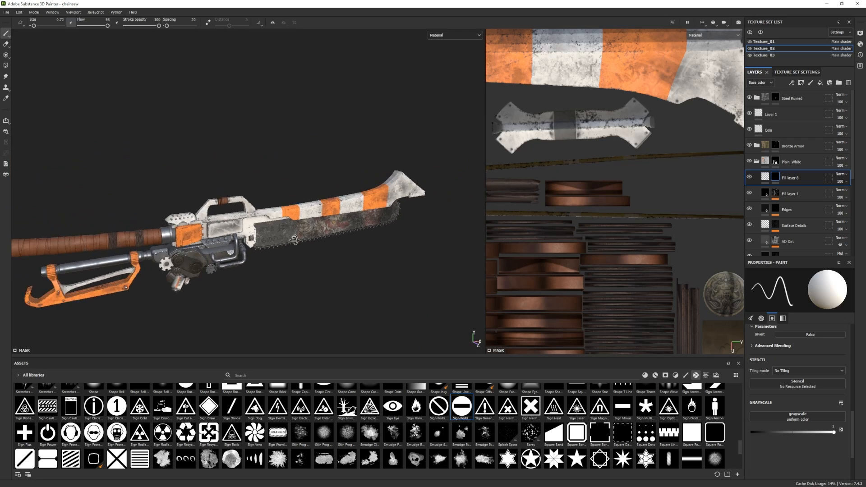
- Render the whole weapon in Iray to check the current texturing, and return to painting mode
alt+drag(253, 244, 289, 226)
click(33, 12)
click(45, 30)
alt+drag(428, 298, 424, 316)
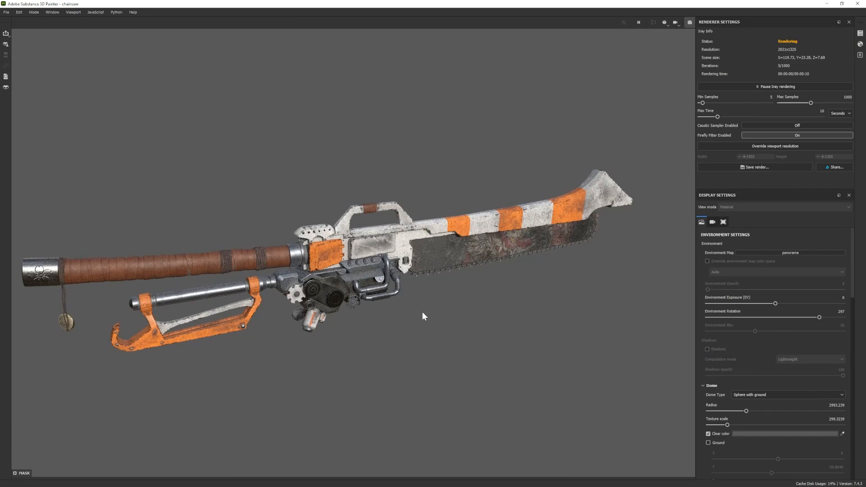
alt+right_drag(445, 336, 451, 310)
alt+drag(456, 309, 444, 307)
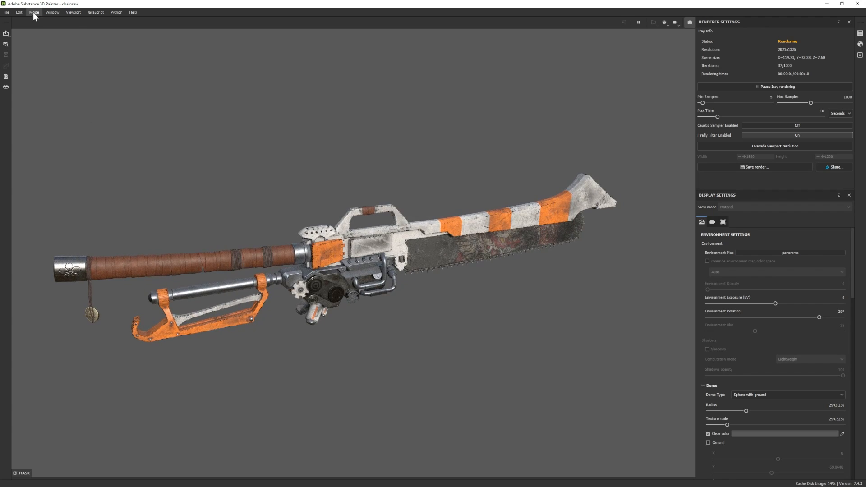
click(34, 12)
click(43, 22)
- Set the metallic value of Fill layer 7 in the Blade folder to 0.7251 and check it in an Iray render
click(757, 162)
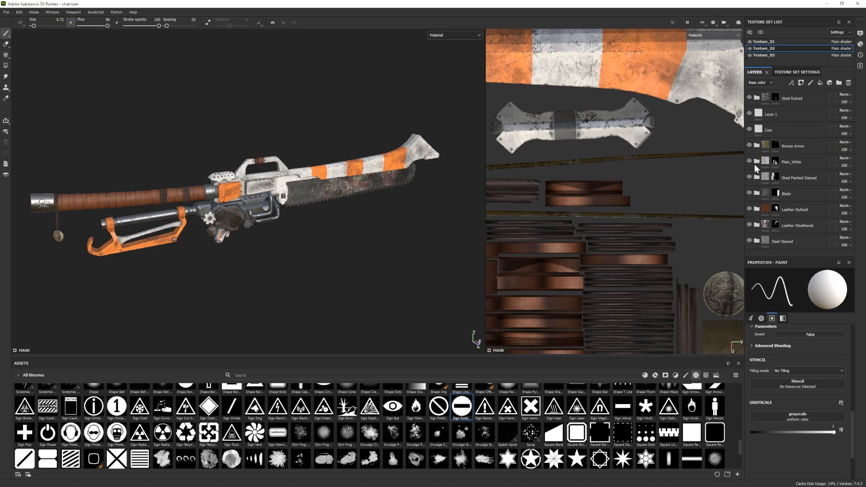
click(757, 193)
click(760, 209)
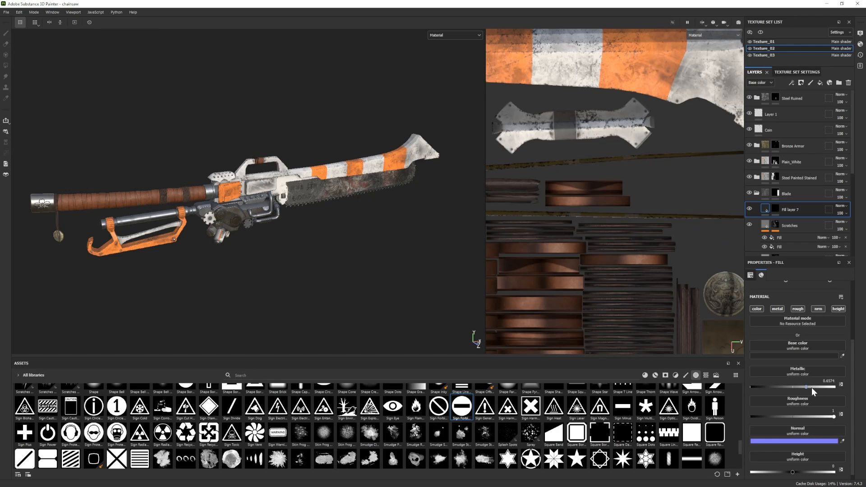
click(35, 13)
click(40, 28)
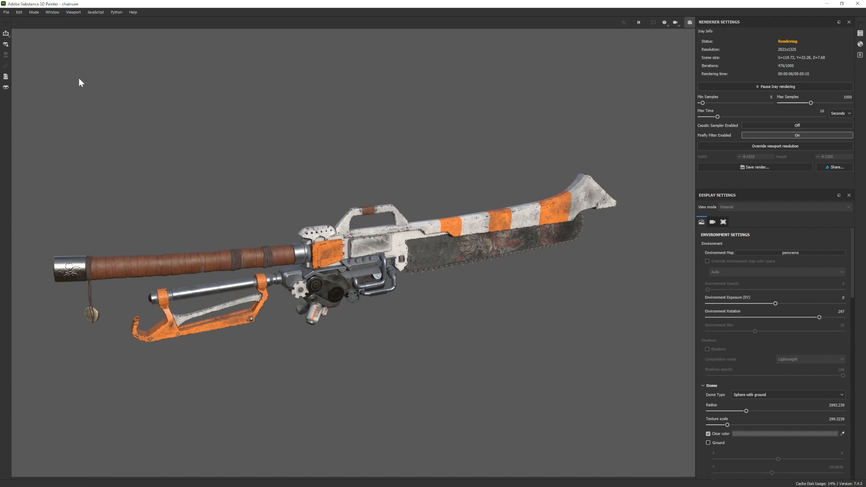
click(39, 21)
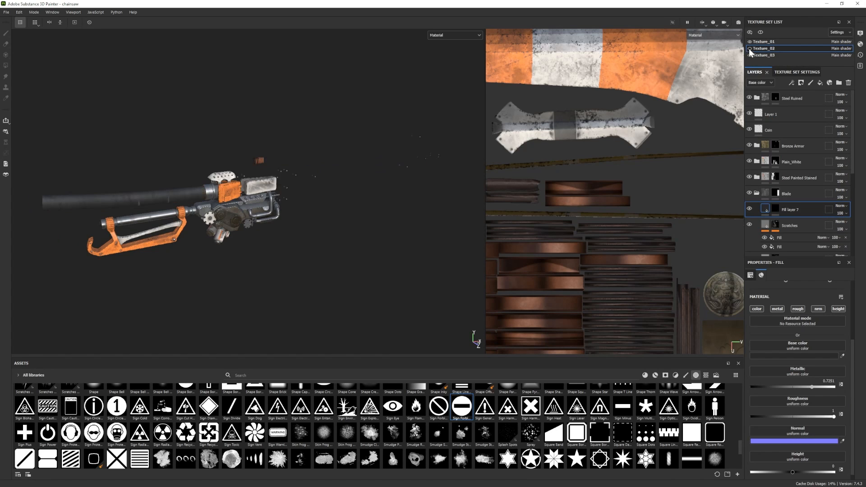
- Collapse the Blade folder and toggle the visibility of Leather Weathered to identify the parts it covers
scroll(781, 141, down, 2)
click(757, 172)
click(750, 224)
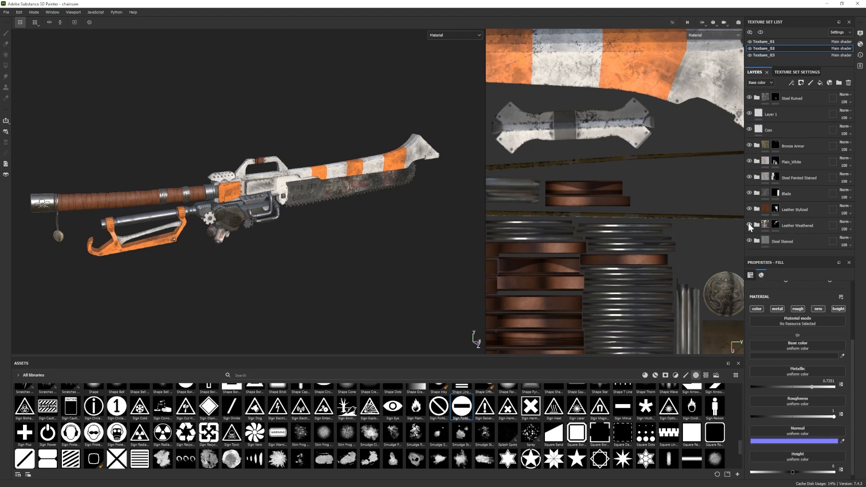
click(750, 224)
- Recolor the Leather layer in the Leather Weathered folder to a muted green and check it in Iray
click(757, 223)
scroll(792, 232, down, 1)
click(793, 237)
click(794, 380)
click(786, 300)
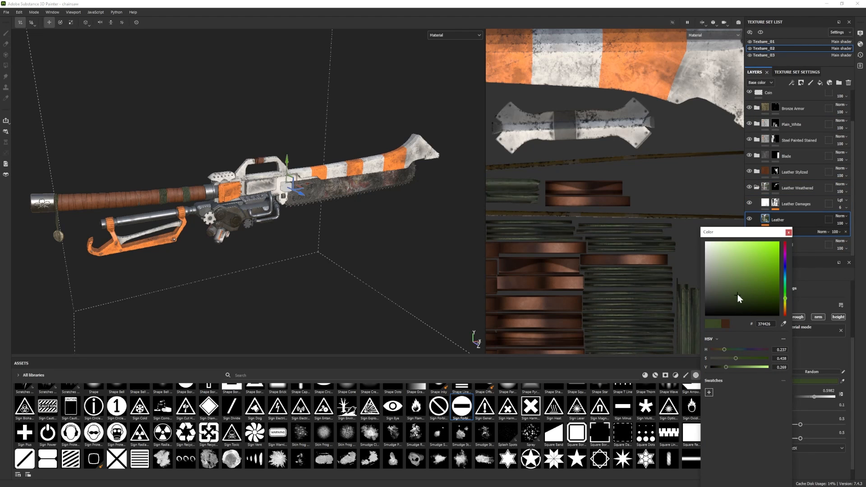
mouse_move(716, 291)
mouse_down()
mouse_move(730, 290)
mouse_move(723, 285)
mouse_up()
click(35, 12)
click(41, 29)
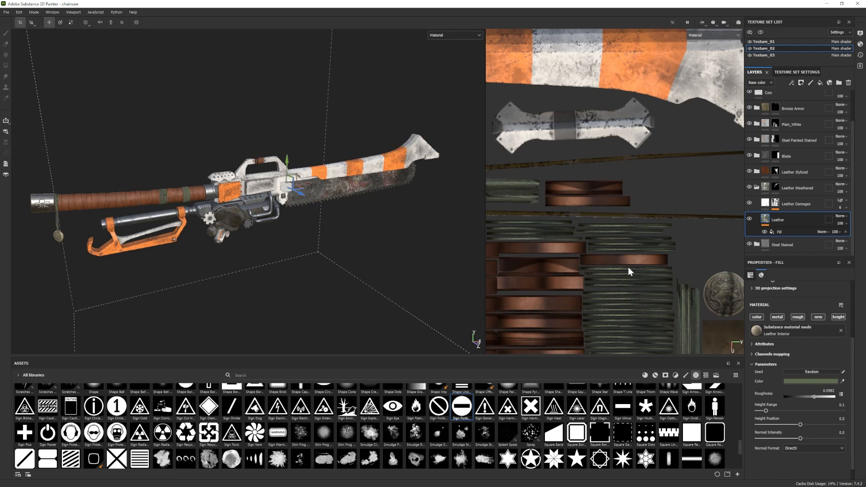
- In Texture_03, set the base color of the Silver Armor folder's Base layer to neutral grey at value 0.42 and render it in Iray
click(750, 56)
click(750, 55)
click(767, 55)
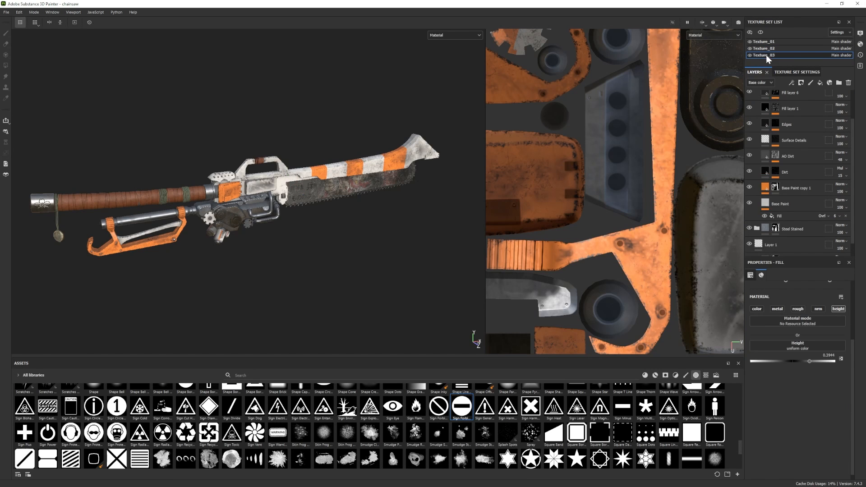
scroll(761, 121, down, 5)
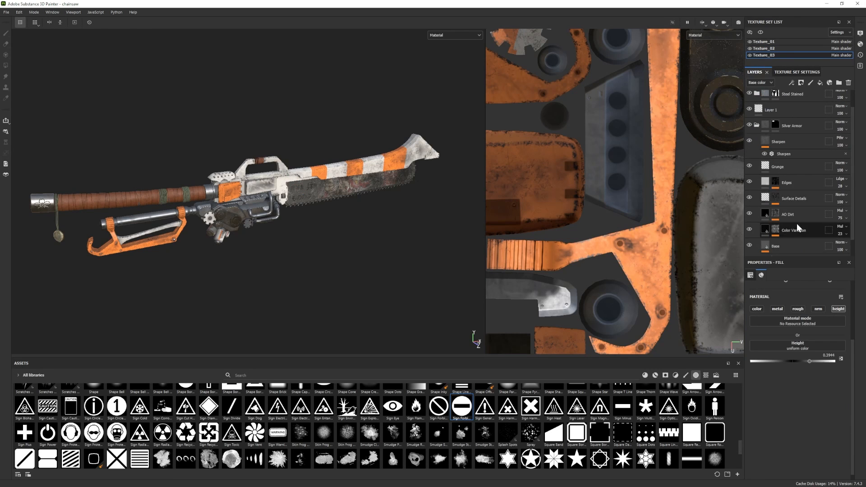
click(797, 245)
click(785, 356)
click(689, 280)
click(34, 14)
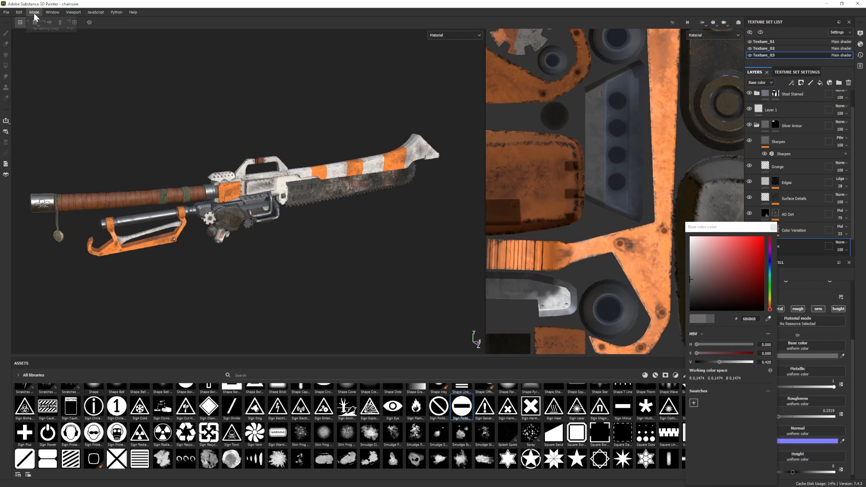
click(45, 28)
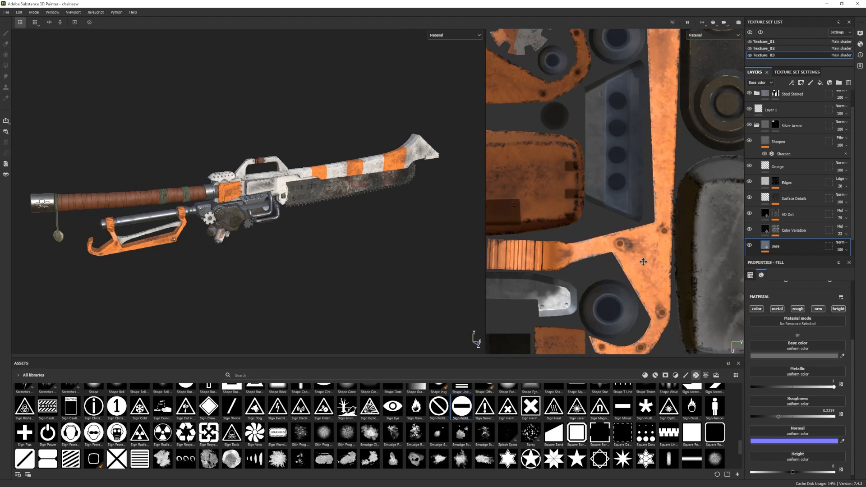
- Collapse the Silver Armor folder and hide it
click(757, 125)
click(749, 144)
click(749, 144)
click(749, 144)
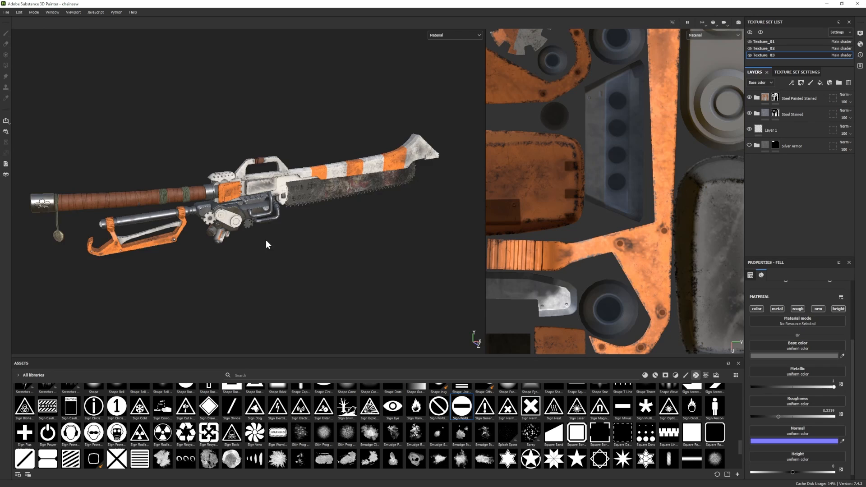
- Try the Steel Stained smart material and the Steel Rough material on the unmasked mechanical parts, deleting each one
scroll(267, 245, up, 3)
click(656, 375)
drag(485, 454, 786, 183)
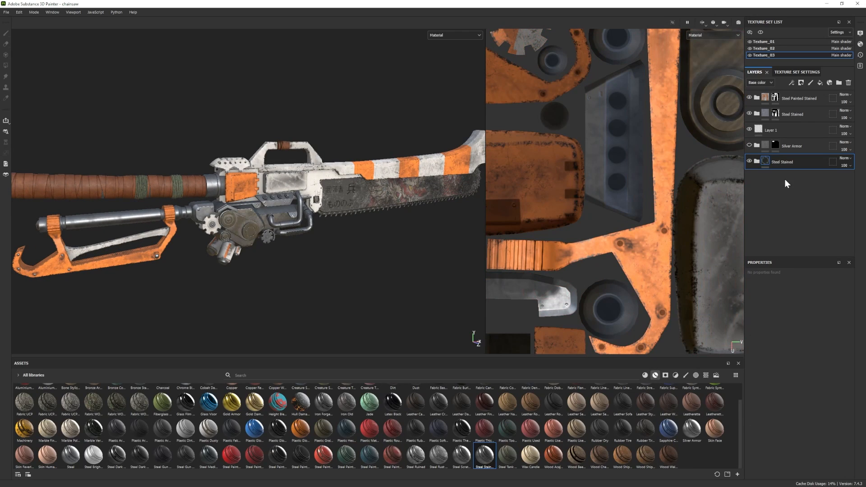
alt+drag(397, 271, 361, 266)
key(Delete)
click(646, 375)
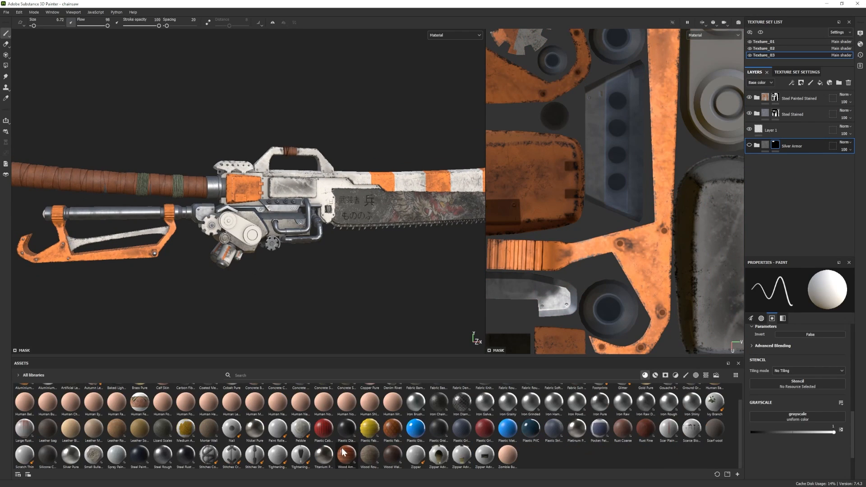
drag(163, 455, 360, 245)
key(Delete)
- Try the Steel Rust Surface and Steel Ruined smart materials below the Silver Armor folder, deleting each one
click(656, 375)
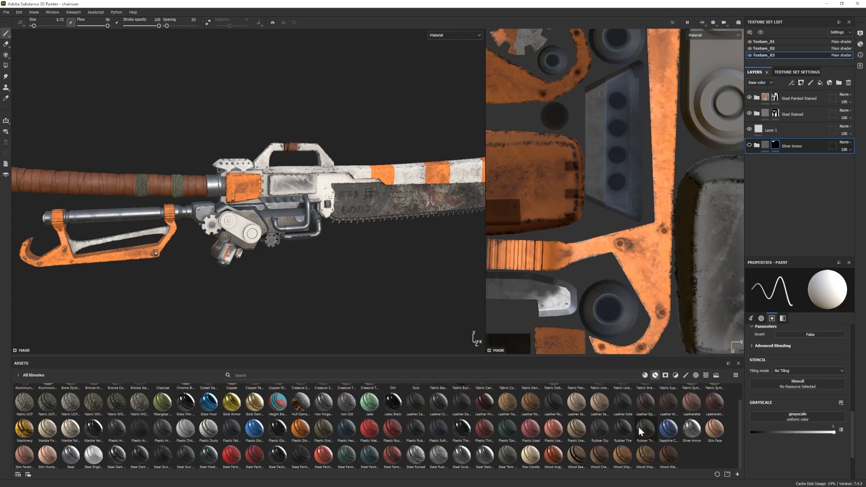
drag(438, 454, 809, 183)
alt+drag(311, 266, 273, 263)
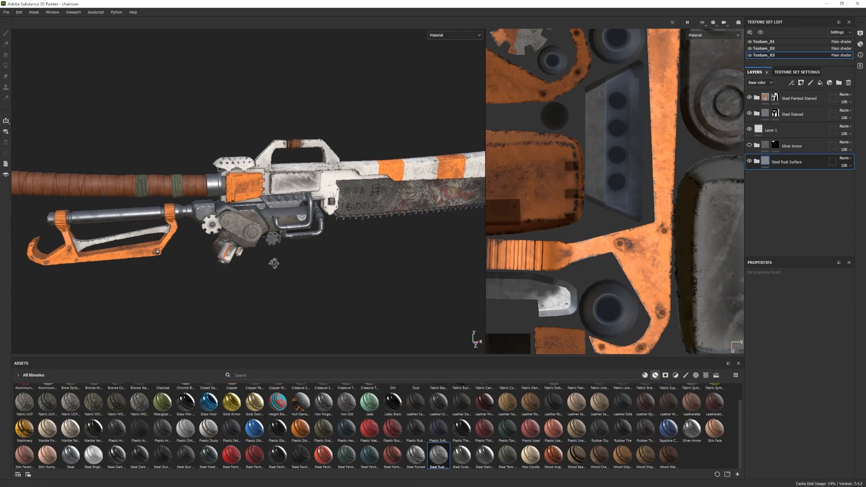
key(Delete)
drag(418, 457, 807, 182)
alt+drag(383, 271, 406, 275)
key(Delete)
- Add the Steel Scratched smart material below the Silver Armor folder and hide its Dirt layer
drag(461, 456, 805, 183)
alt+drag(217, 291, 239, 299)
click(757, 162)
click(751, 218)
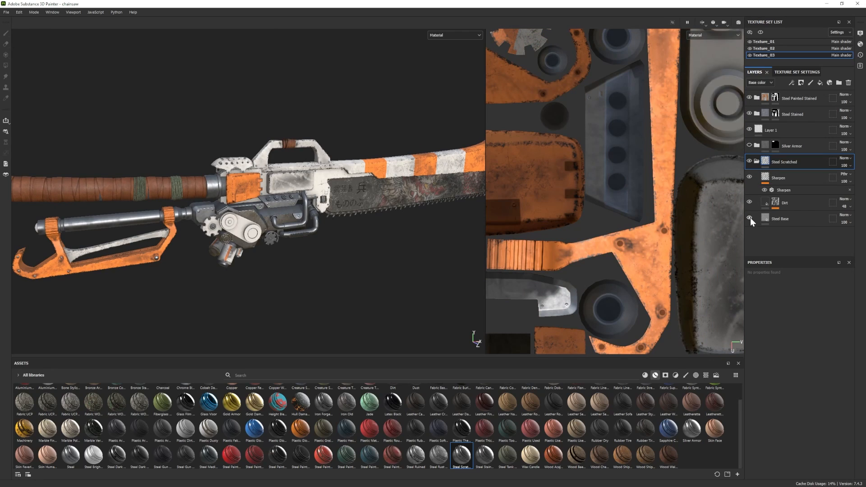
click(751, 217)
click(749, 201)
alt+drag(440, 262, 451, 222)
- Set the Steel Base layer's roughness value to 0.34, luminosity to 0.36 and contrast to 0.1
click(788, 219)
scroll(795, 355, down, 5)
click(776, 373)
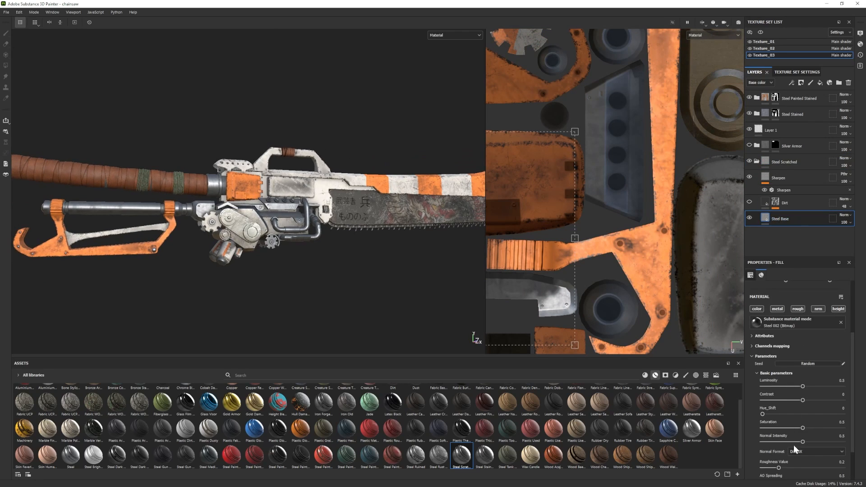
alt+drag(474, 339, 482, 346)
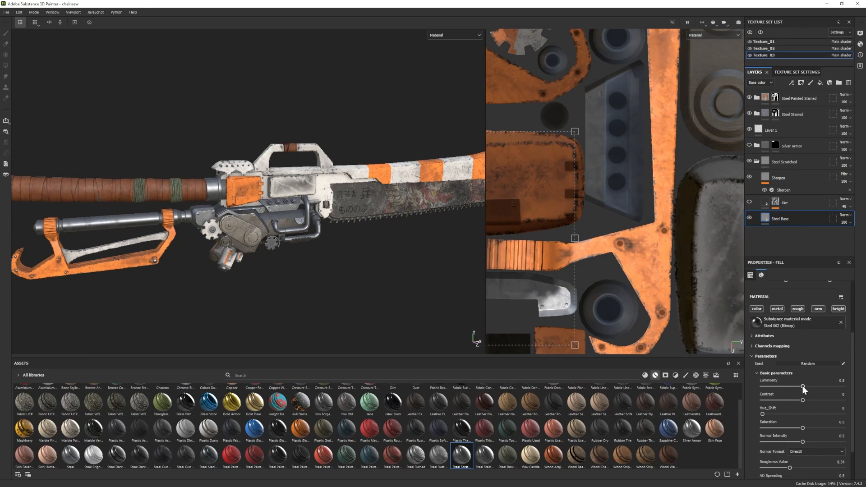
drag(802, 386, 793, 387)
key(f)
scroll(353, 242, up, 1)
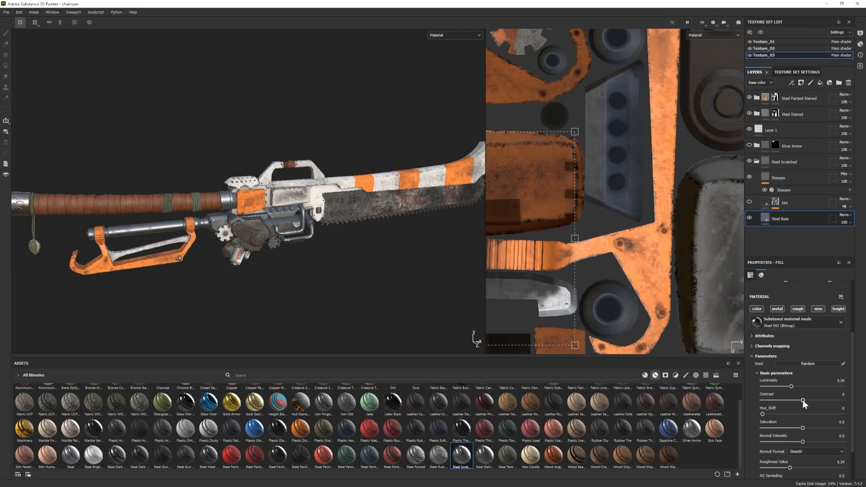
- Inspect the darker steel on the whole weapon in Iray renders and return to painting mode
click(33, 12)
click(45, 31)
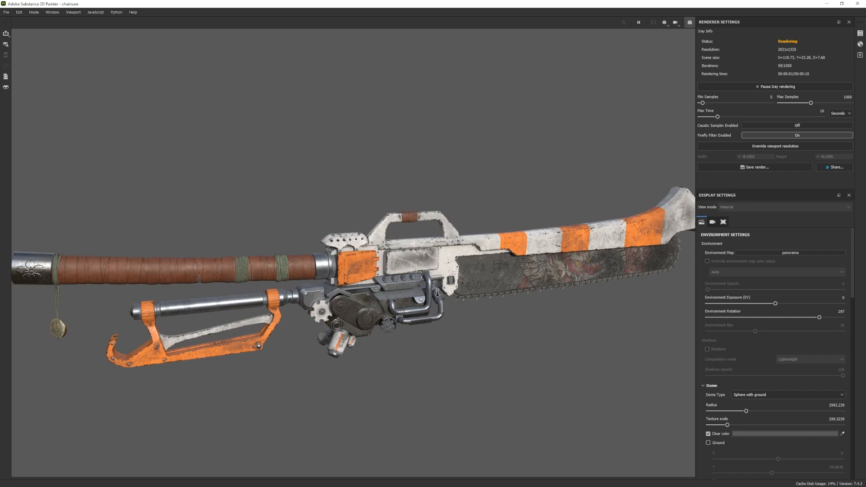
scroll(436, 291, down, 2)
alt+middle_drag(413, 285, 365, 285)
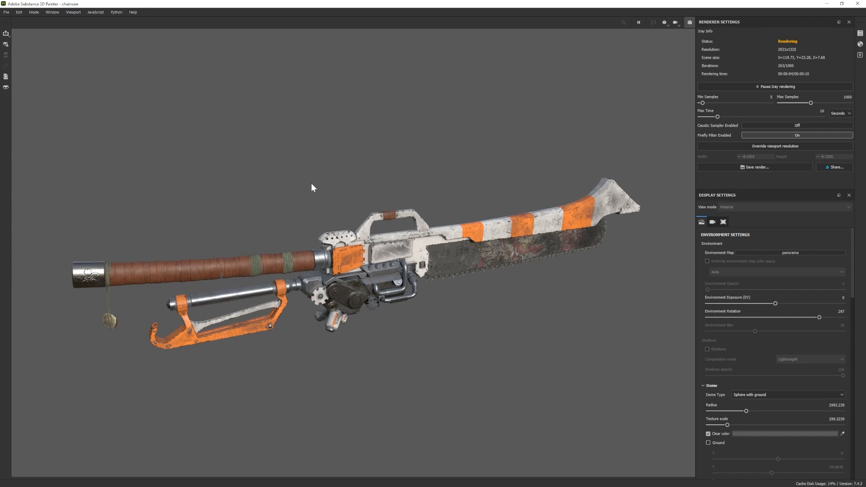
click(34, 13)
click(46, 20)
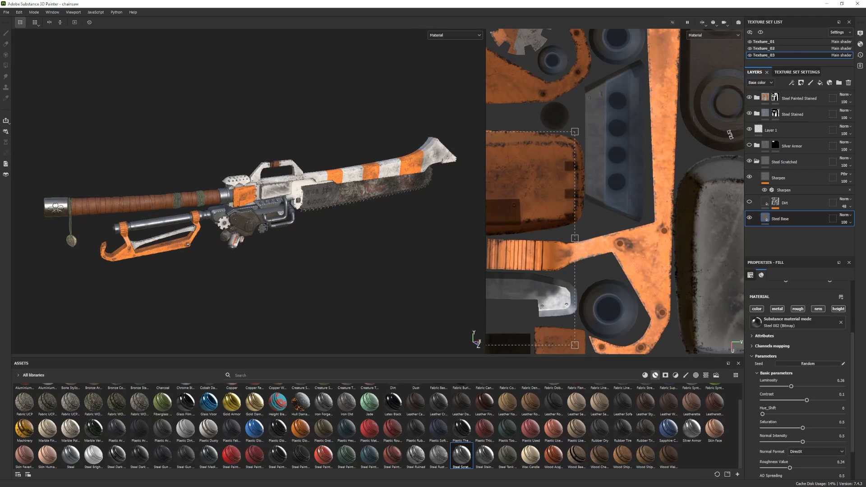
click(34, 12)
click(39, 29)
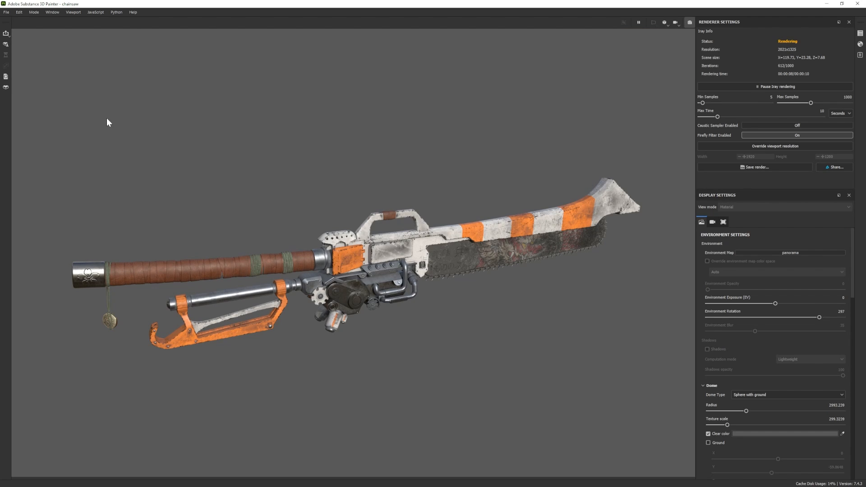
click(34, 13)
click(45, 20)
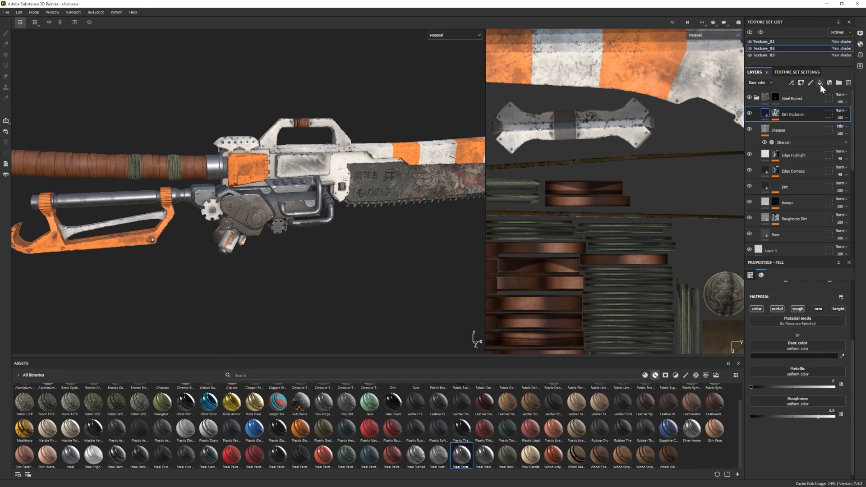
- In Texture_03, set the base color of Fill layer 9 in the Steel Stained folder to 3F3F3F and check it in Iray
click(762, 55)
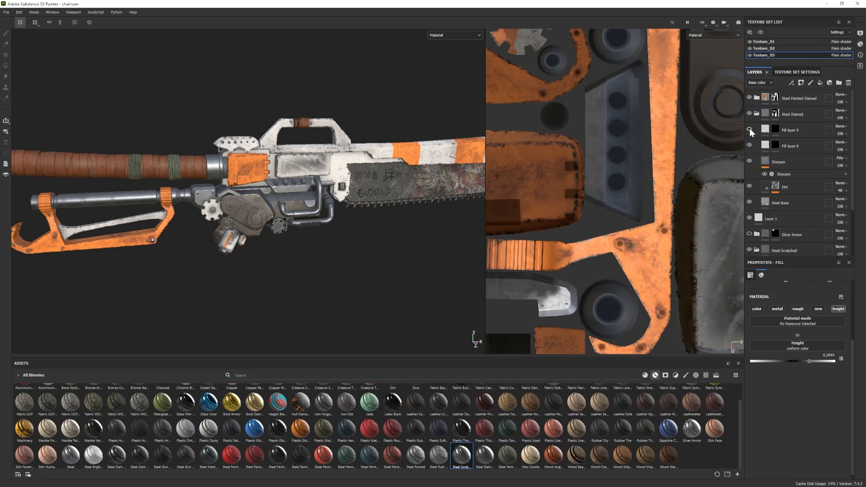
click(766, 131)
click(798, 357)
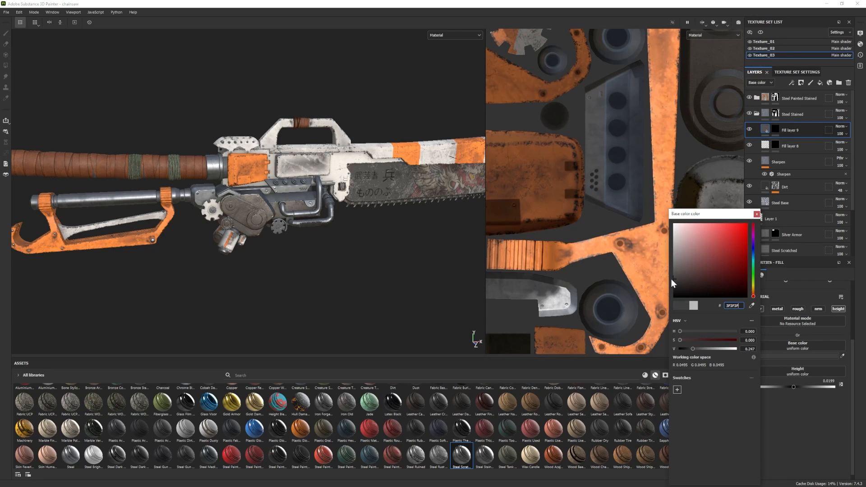
click(757, 214)
key(F10)
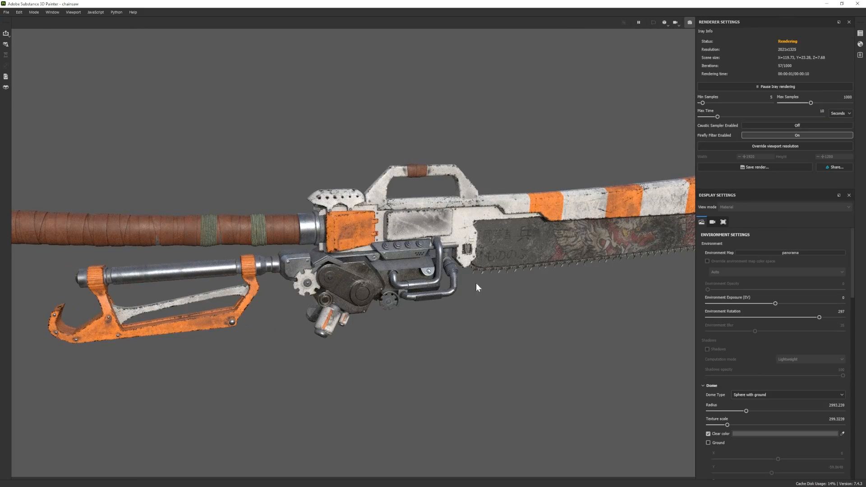
alt+drag(478, 287, 413, 314)
alt+middle_drag(254, 314, 371, 308)
scroll(371, 308, up, 2)
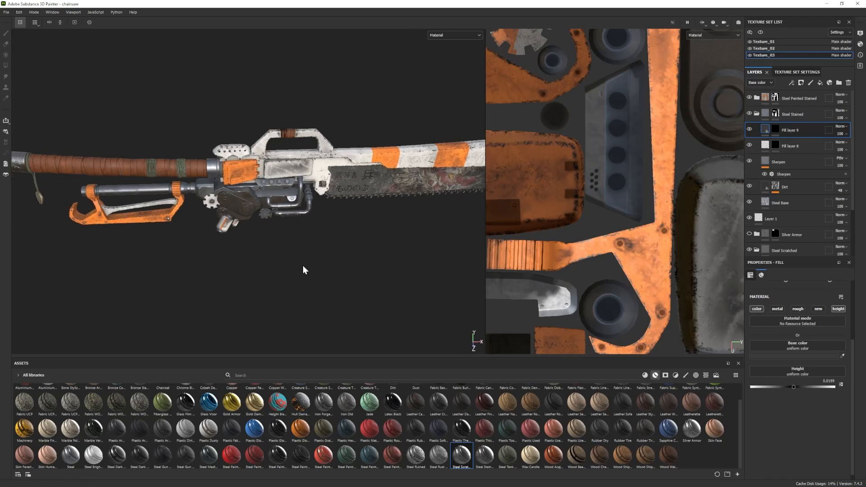
- Toggle the visibility of Texture_03 and the collapsed Steel Stained folder to identify the parts they cover
scroll(301, 266, up, 8)
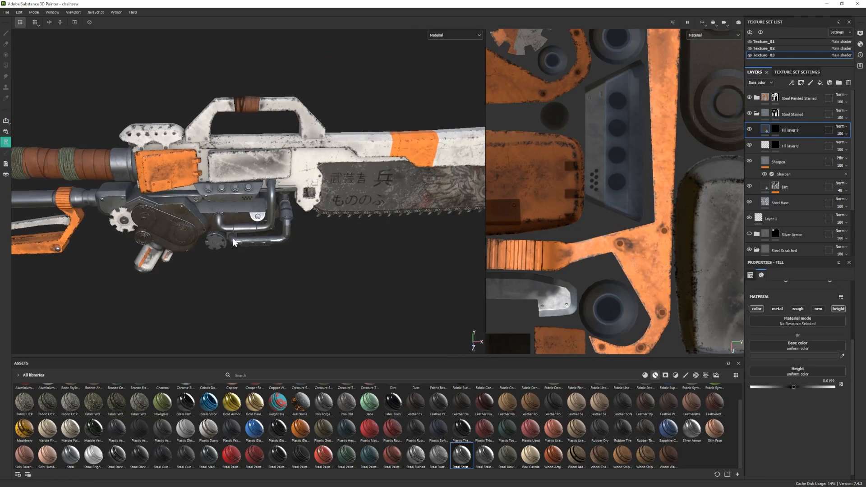
click(750, 55)
click(749, 55)
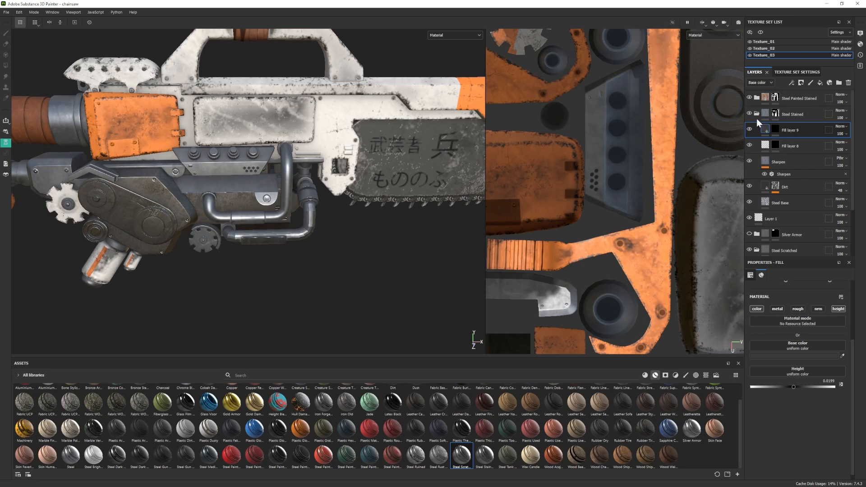
click(757, 114)
click(751, 113)
- Add a fill layer with a black mask above the Steel Stained folder and choose the Line Stripes alpha for the brush
click(820, 83)
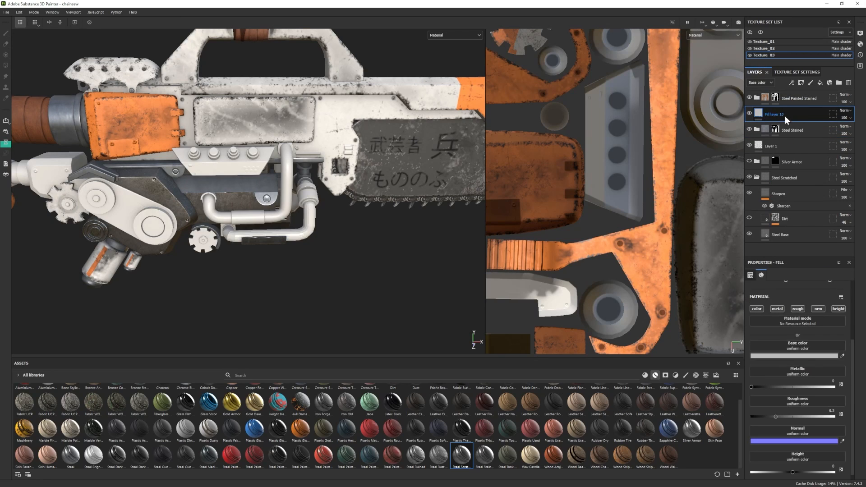
right_click(785, 116)
click(796, 125)
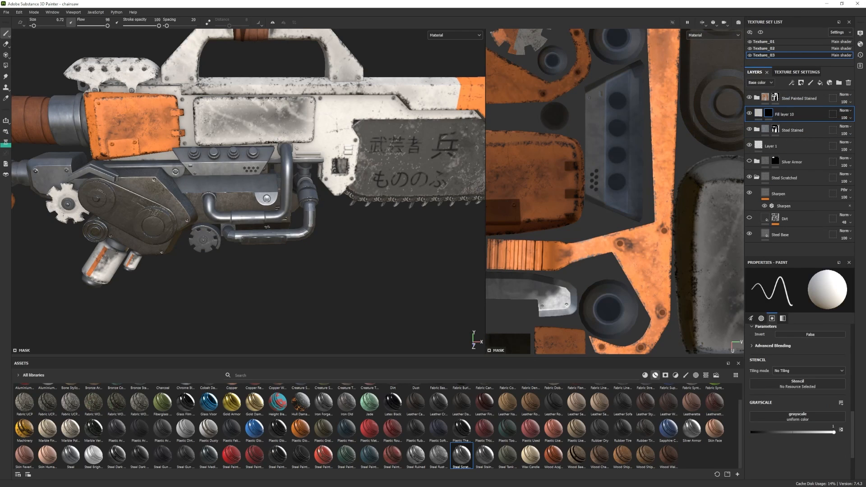
click(697, 376)
scroll(371, 432, down, 10)
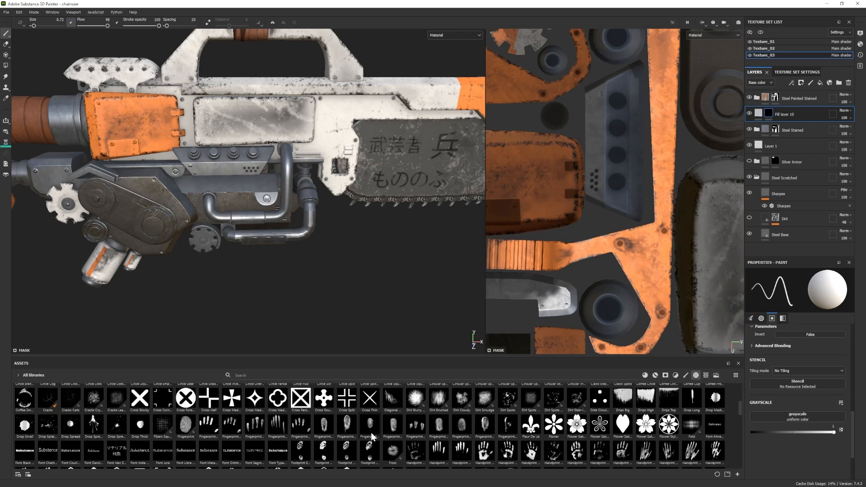
scroll(213, 429, up, 1)
click(49, 419)
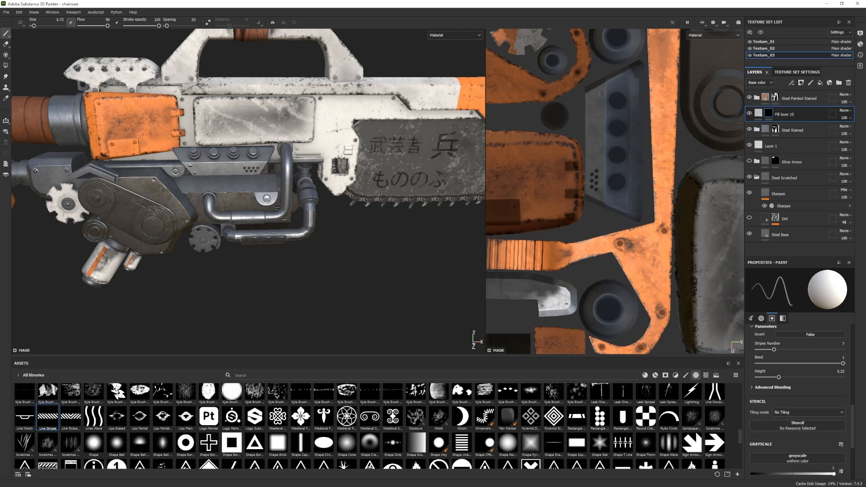
- Isolate the Texture_03 parts and frame the pipe's UV islands in the 2D view
ctrl+right_drag(323, 134, 370, 133)
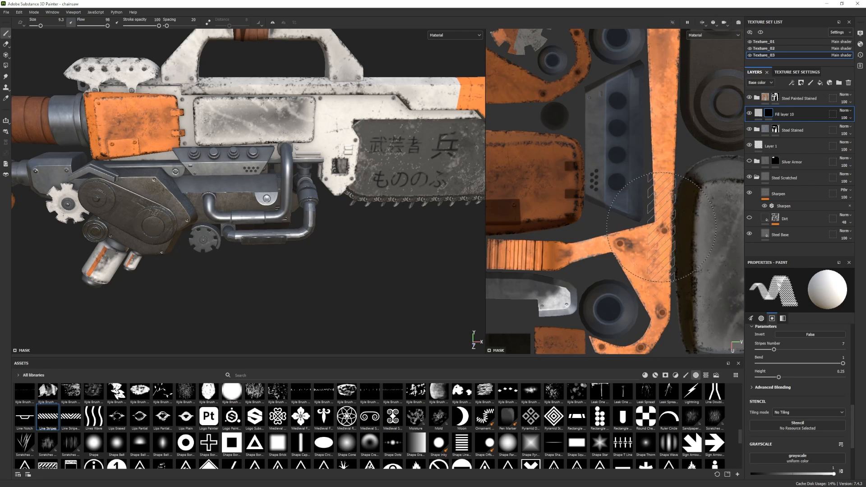
scroll(650, 219, down, 4)
alt+middle_drag(628, 289, 656, 156)
alt+middle_drag(565, 150, 593, 280)
click(761, 33)
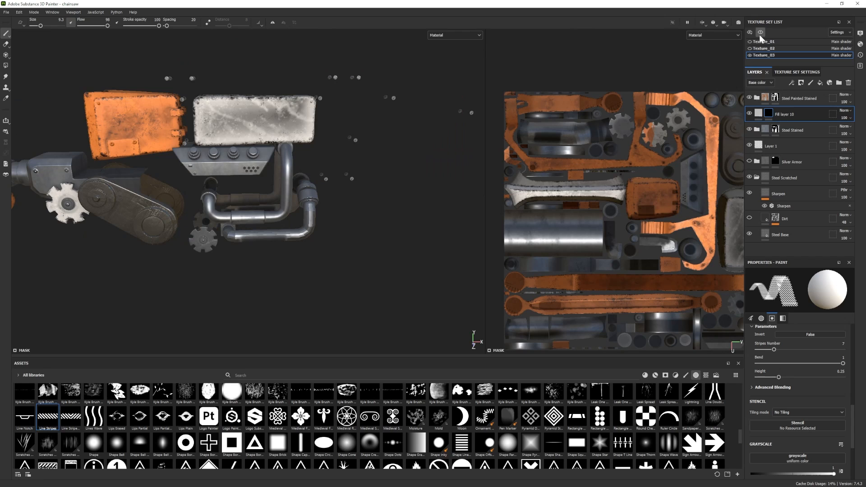
scroll(582, 221, up, 5)
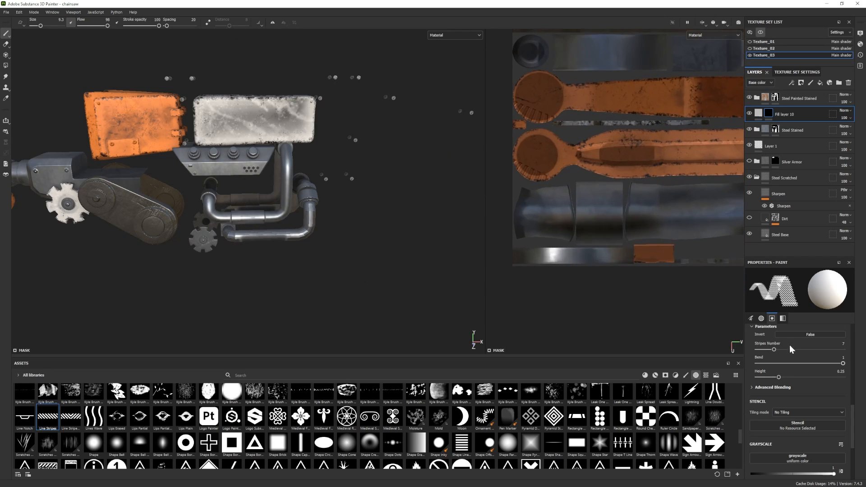
- Set the brush size to 7.02 and the alignment to UV, and paint diagonal stripes across the pipe's middle UV island
ctrl+right_drag(583, 222, 570, 222)
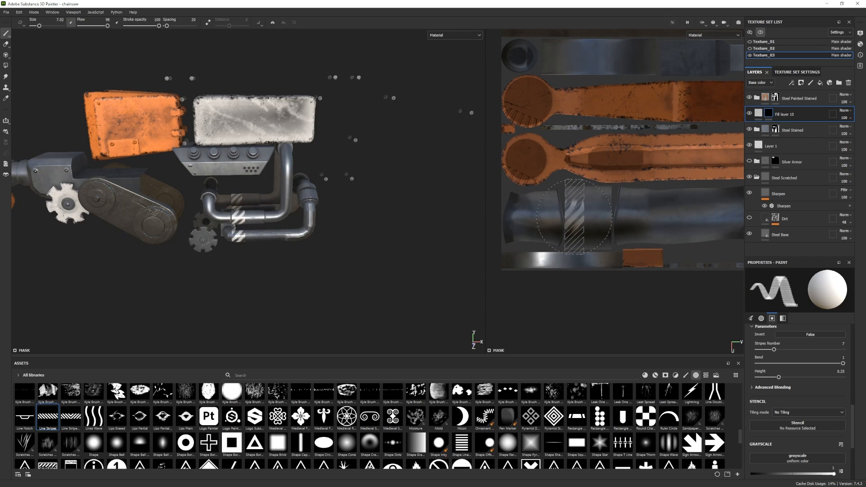
scroll(799, 391, up, 4)
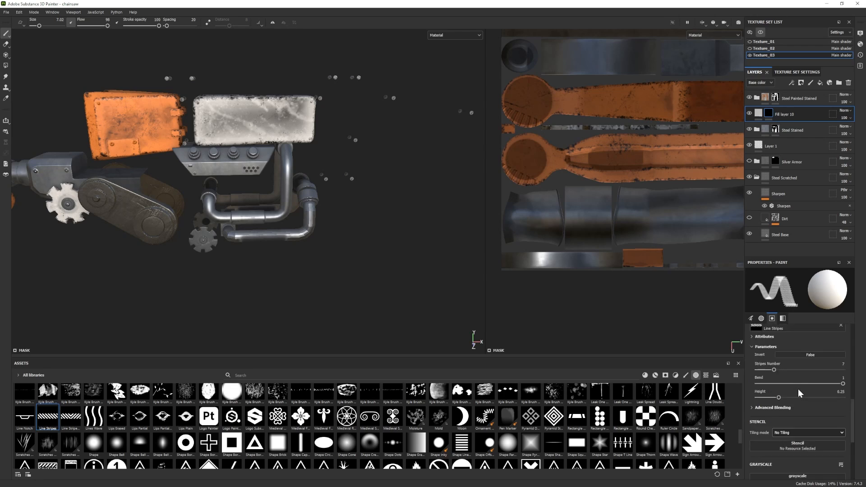
click(806, 373)
click(790, 401)
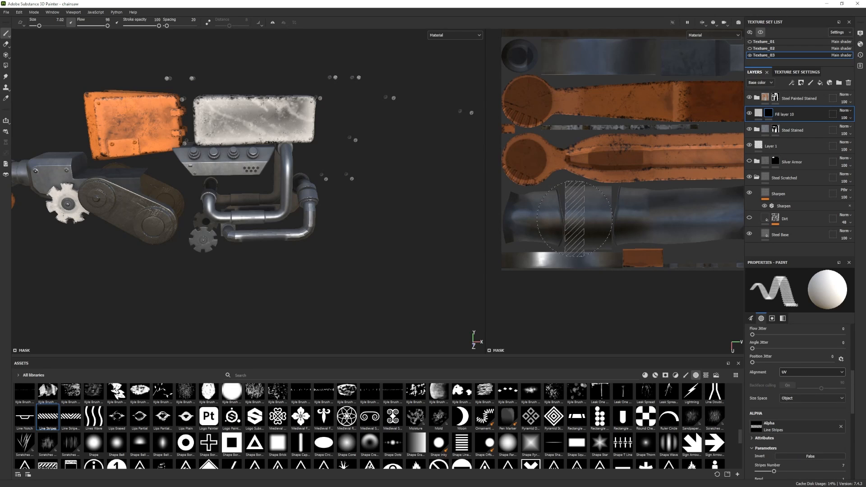
mouse_move(574, 219)
mouse_down()
mouse_move(607, 224)
mouse_move(641, 263)
mouse_up()
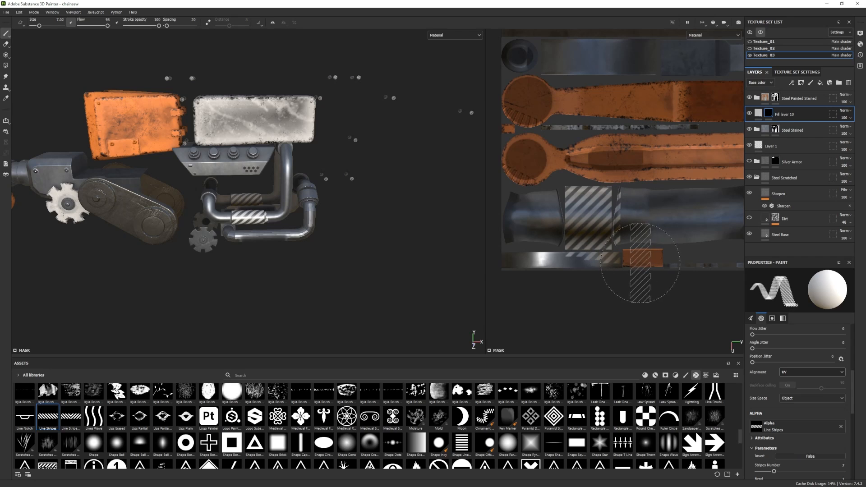
- Remove the stripe overspill from the neighbouring UV islands in the mask using Polygon Fill with black
alt+drag(334, 212, 361, 214)
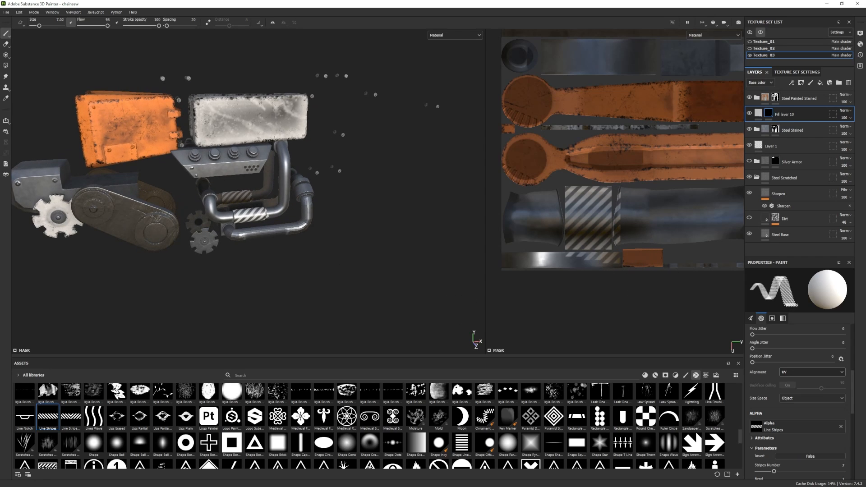
click(6, 66)
click(583, 265)
click(623, 221)
key(ctrl+z)
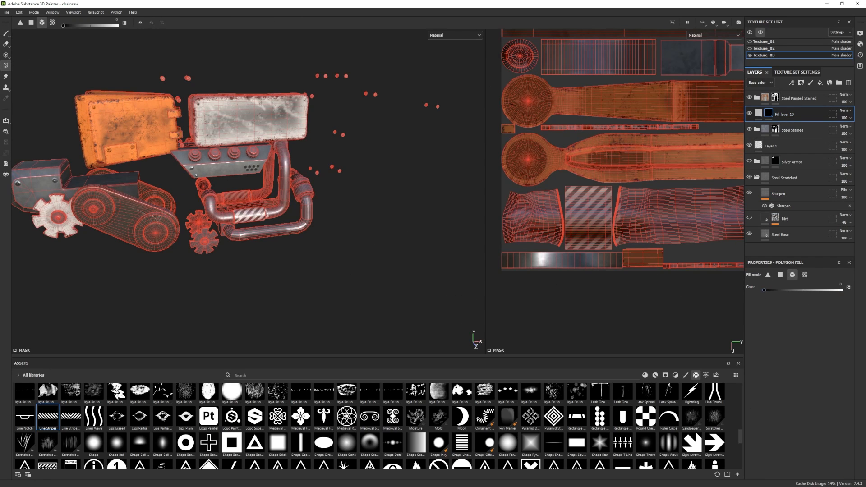
click(805, 274)
click(6, 33)
- Set the striped fill layer's base color to a dark golden yellow, 9E7E00
click(759, 114)
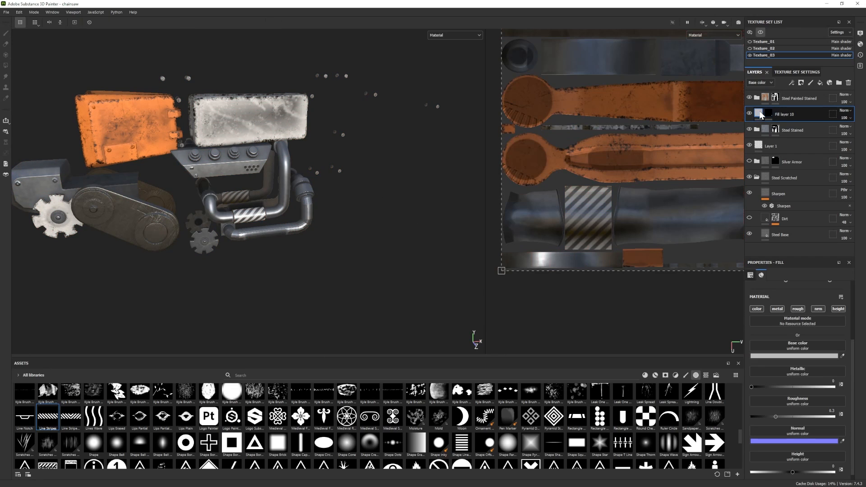
click(797, 356)
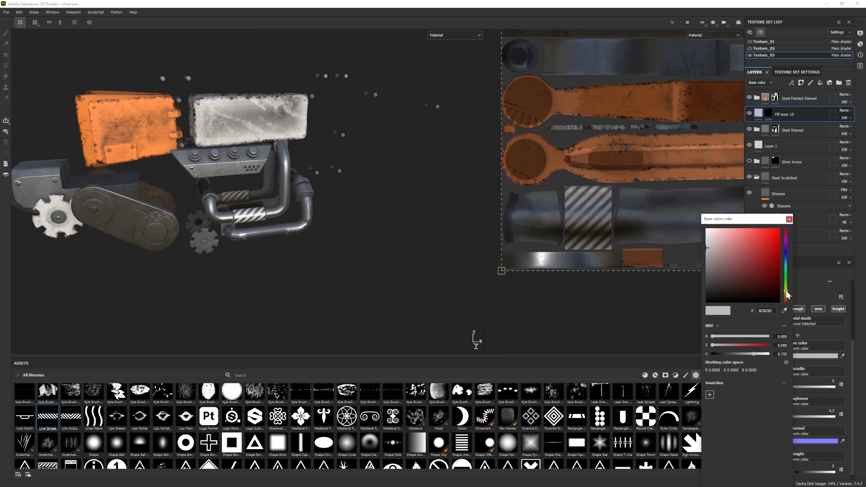
click(787, 291)
click(779, 258)
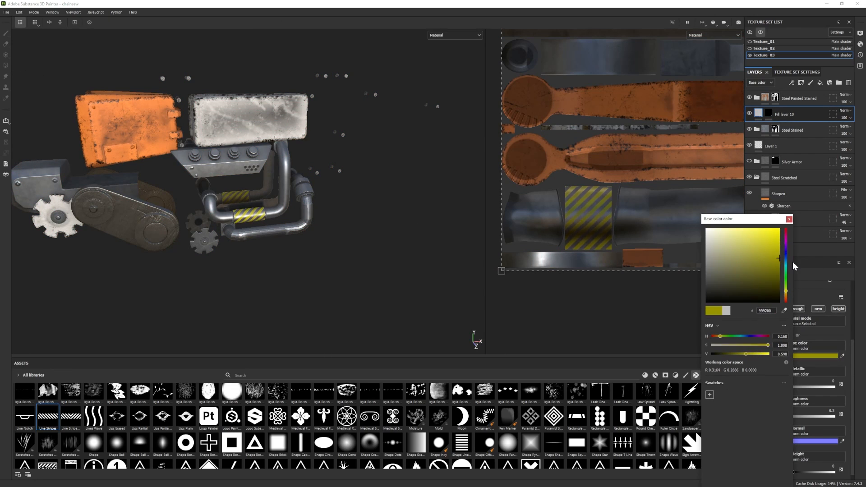
click(786, 293)
mouse_move(777, 259)
mouse_down()
mouse_move(769, 261)
mouse_move(780, 256)
mouse_up()
click(787, 292)
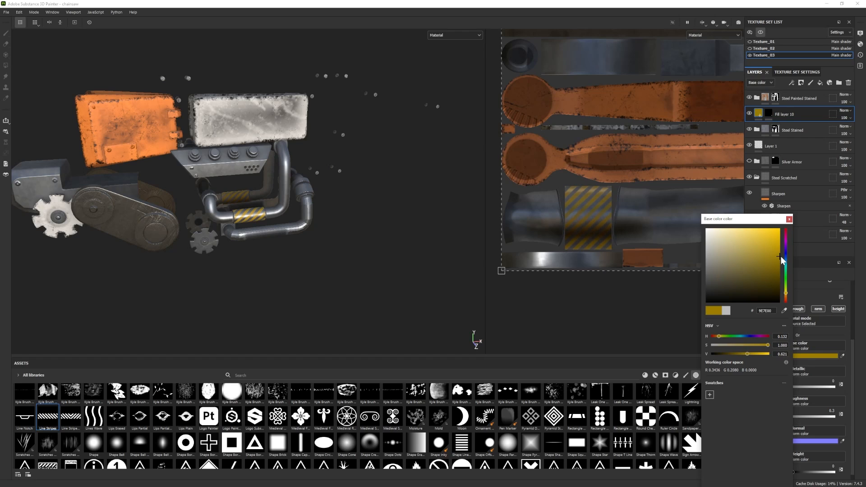
click(790, 219)
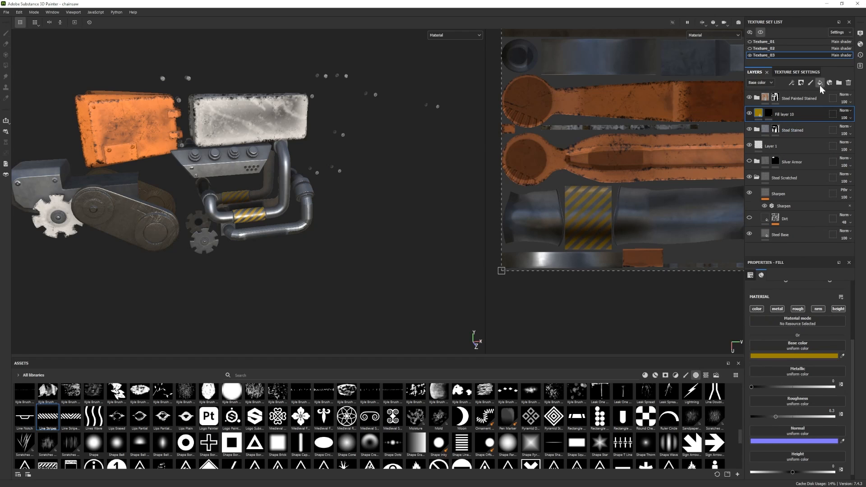
- Add another fill layer with a black mask beneath the yellow stripe layer and set its base color to near-black
click(821, 83)
right_click(793, 132)
click(797, 143)
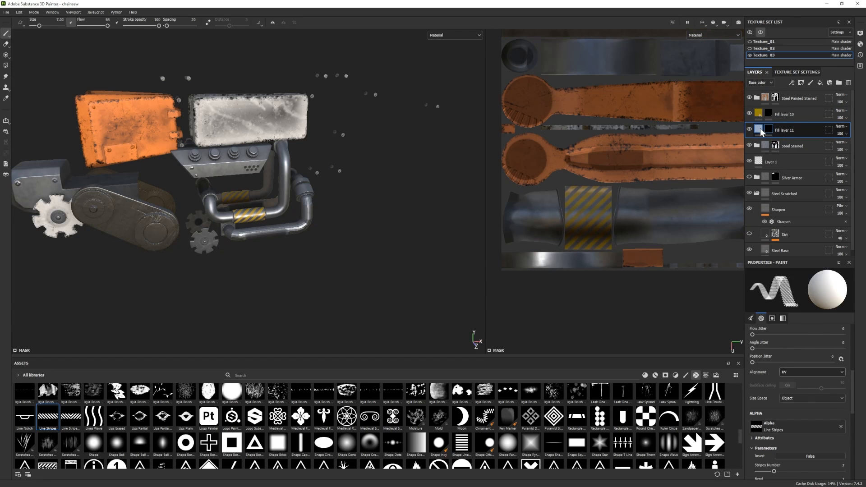
click(807, 355)
drag(687, 285, 686, 289)
click(772, 219)
- Reveal the near-black layer on the pipe's striped section with Polygon Fill in its mask, and show all texture sets again
click(769, 129)
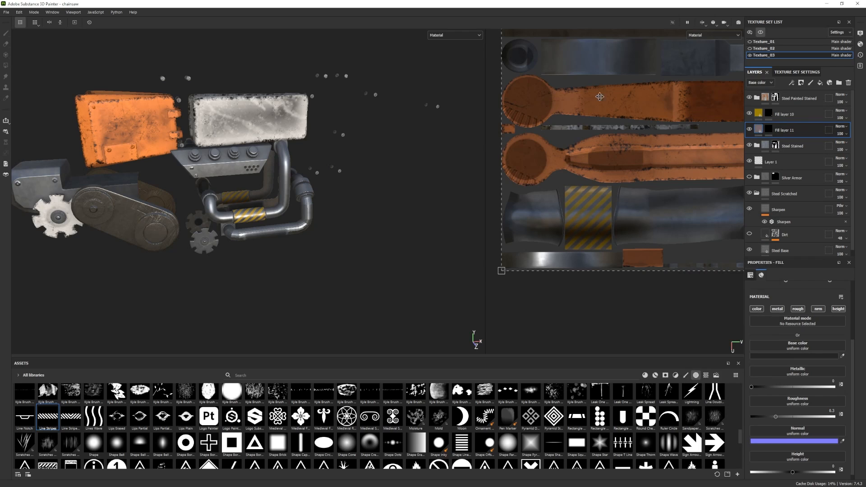
click(6, 65)
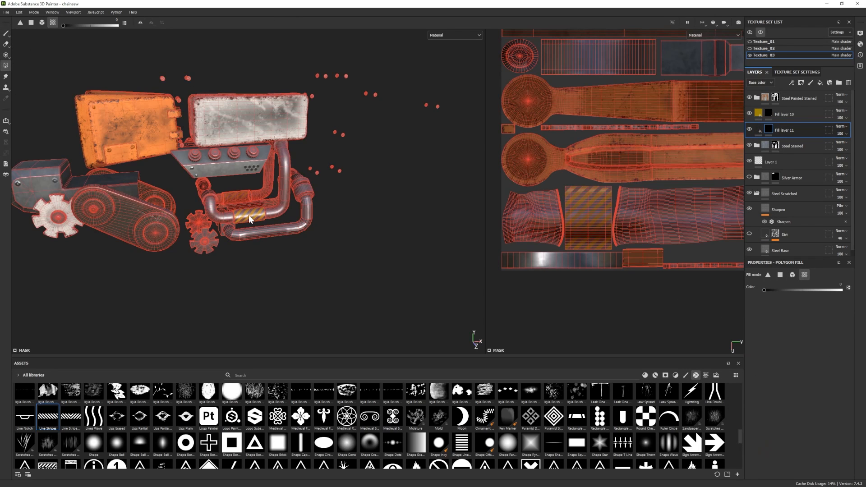
key(1)
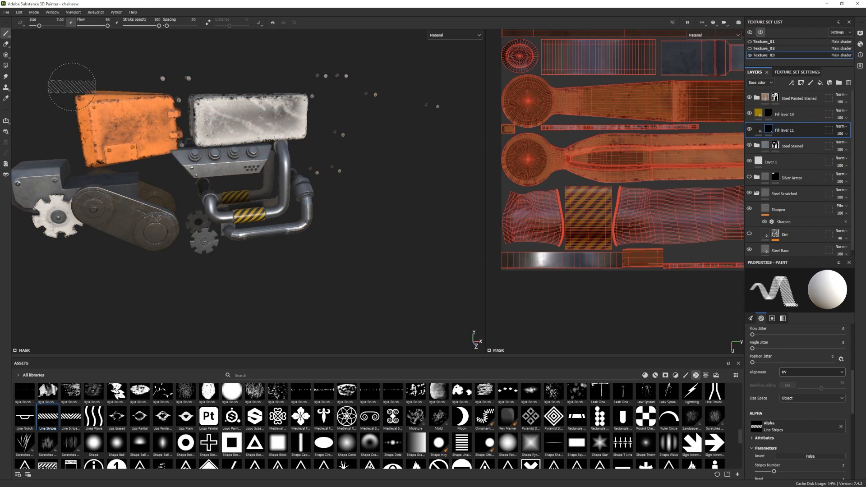
click(761, 32)
- Add the Steel Painted Scraped Dirty smart material above Steel Painted Stained with a black mask and reveal it on the pipe end beside the stripes
scroll(289, 207, down, 4)
alt+drag(289, 208, 310, 230)
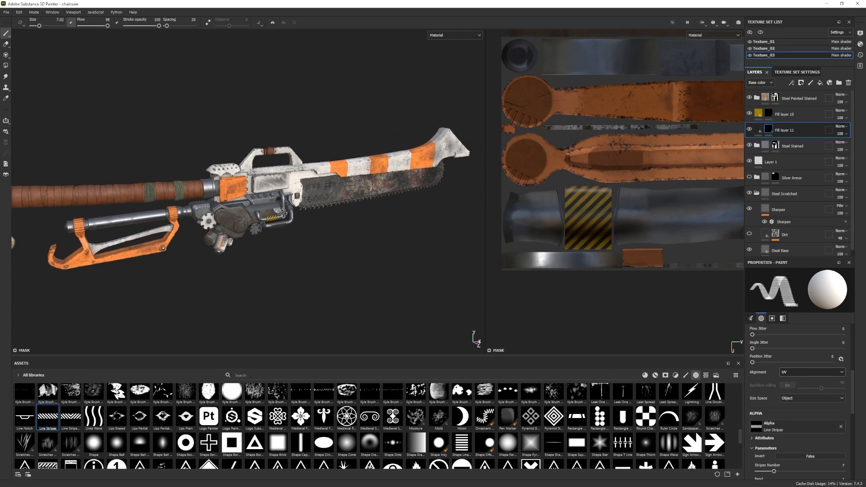
alt+middle_drag(310, 230, 293, 246)
scroll(293, 246, up, 3)
alt+drag(304, 257, 294, 265)
scroll(294, 266, up, 3)
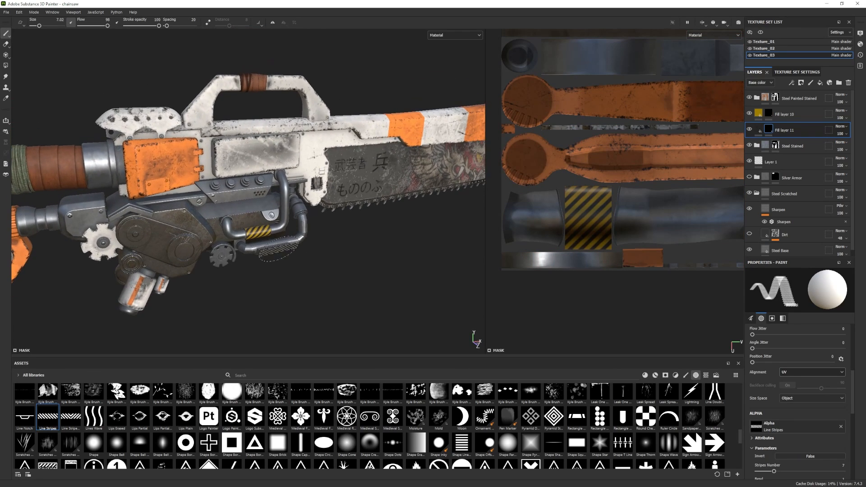
click(770, 99)
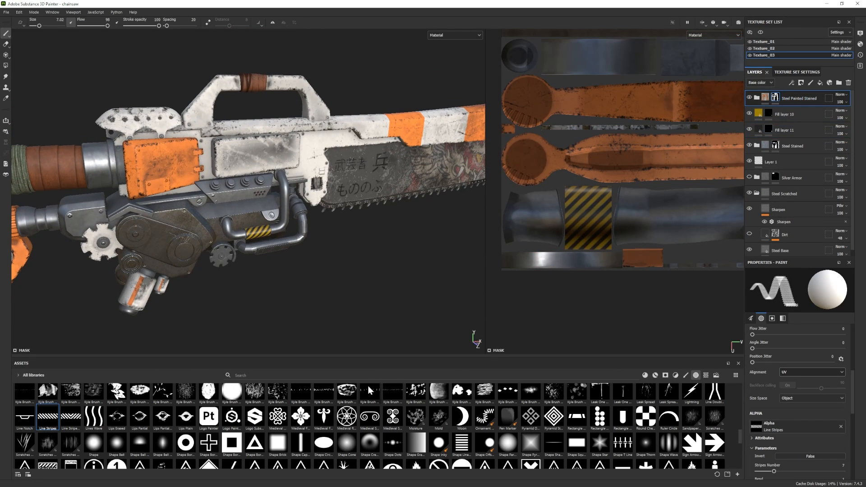
click(655, 375)
drag(323, 455, 786, 90)
right_click(784, 92)
click(796, 112)
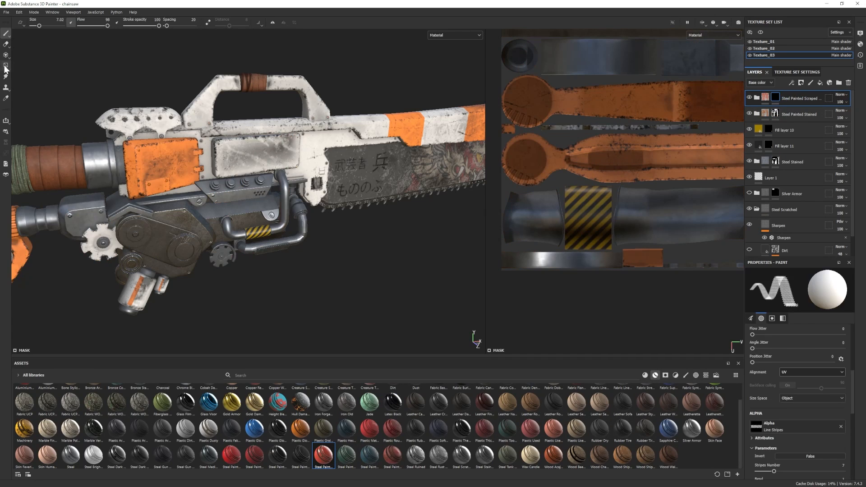
key(1)
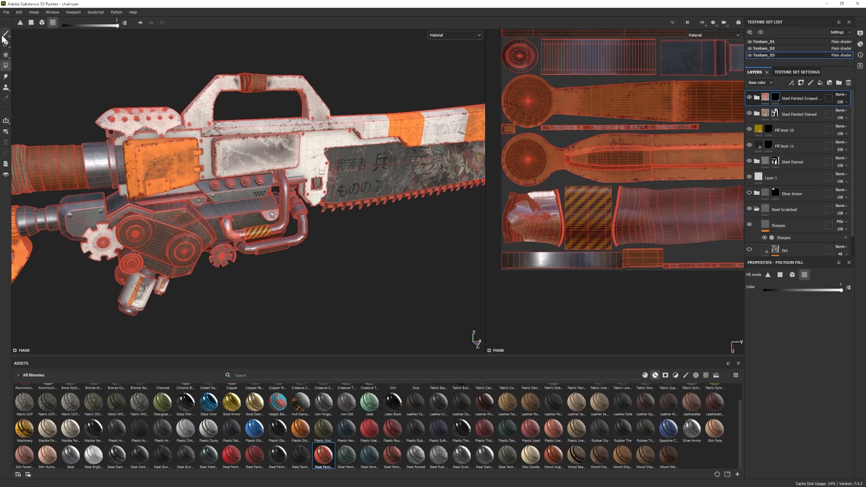
- In the Steel Painted Scraped Dirty folder, set the Base Metal roughness to 0.7968 and its base color to mid-grey
click(758, 98)
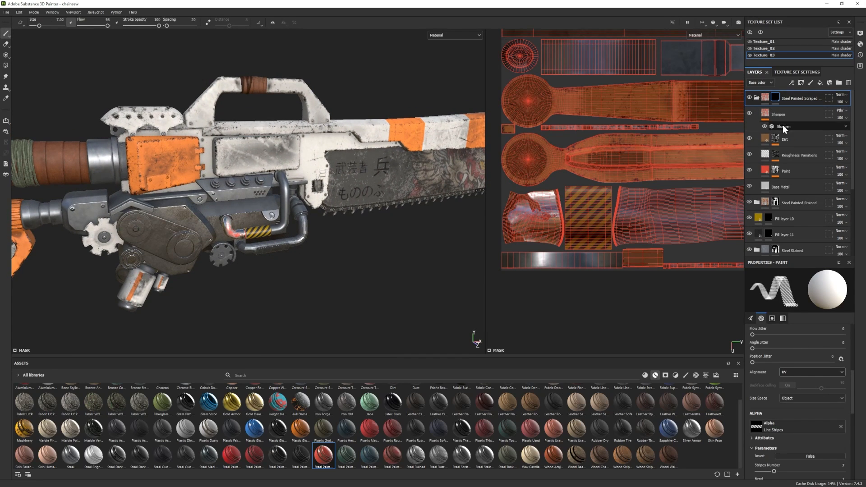
click(767, 187)
drag(795, 417, 818, 416)
click(786, 356)
drag(707, 267, 699, 264)
click(784, 219)
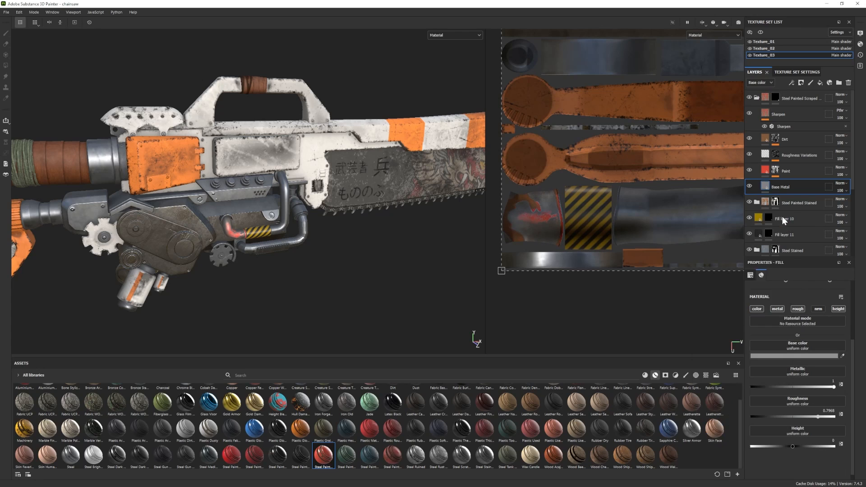
- Change the base color of the Paint layer in the scraped paint folder to a dark orange-brown
click(788, 172)
click(795, 358)
click(785, 296)
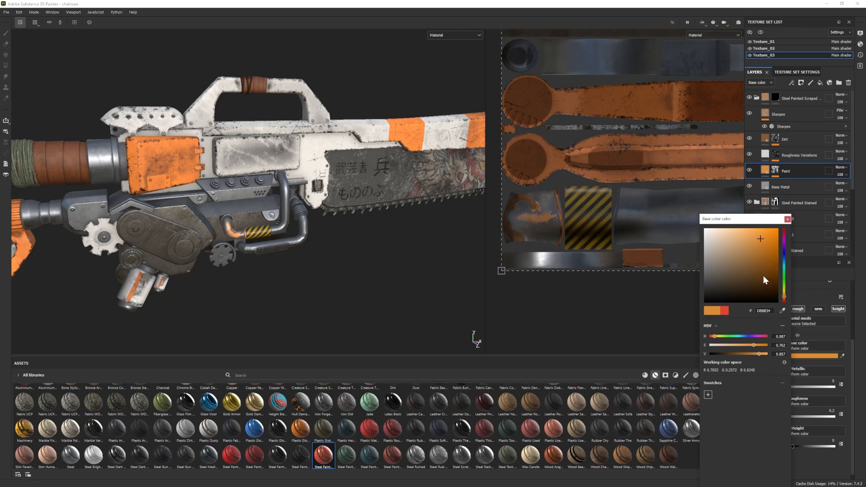
drag(763, 275, 785, 258)
- Check the whole weapon in an Iray render and return to painting mode
alt+drag(429, 247, 300, 258)
scroll(300, 259, down, 2)
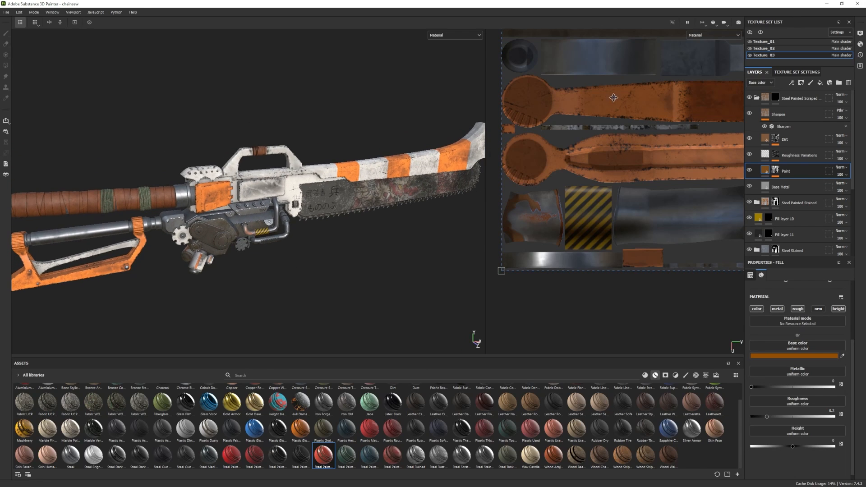
click(765, 42)
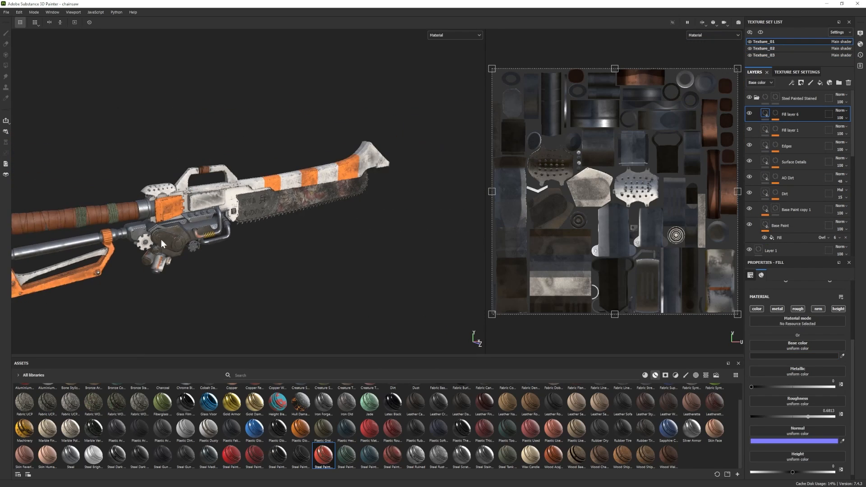
click(34, 12)
click(28, 30)
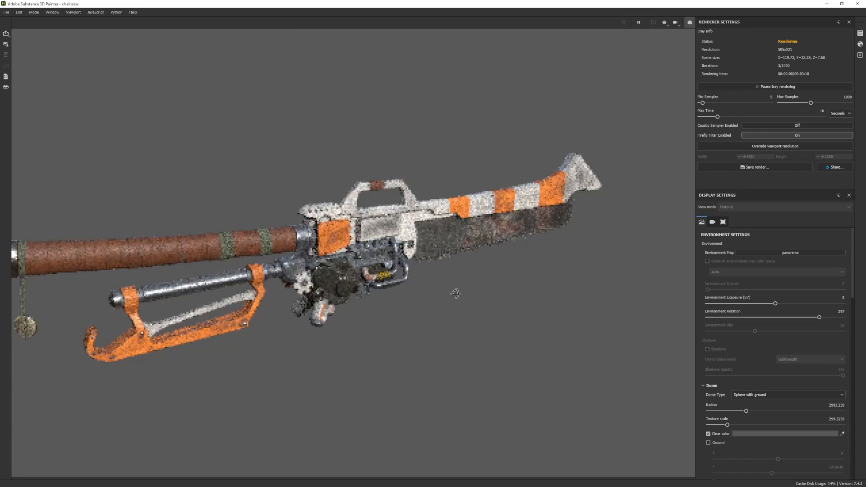
click(34, 13)
click(37, 21)
- In Texture_03's scraped paint folder, set the Base Metal roughness to 0.5299 and hide the Dirt layer
scroll(323, 261, up, 3)
alt+drag(324, 261, 286, 257)
click(751, 48)
click(751, 54)
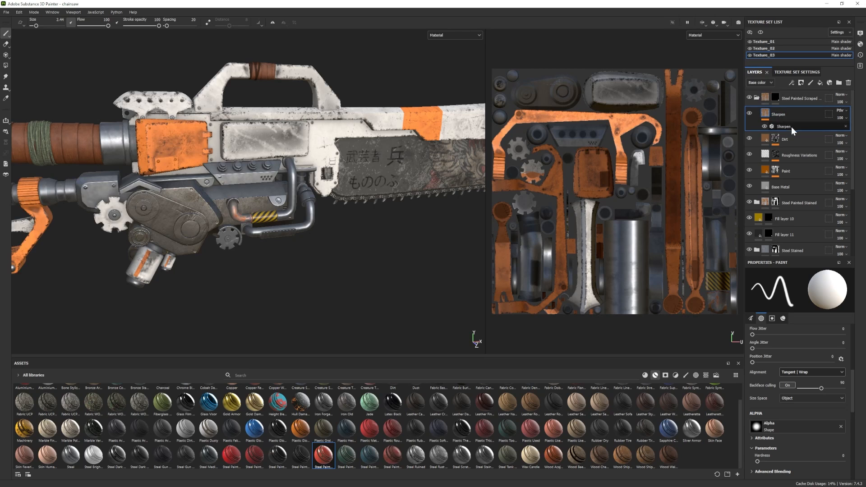
click(781, 187)
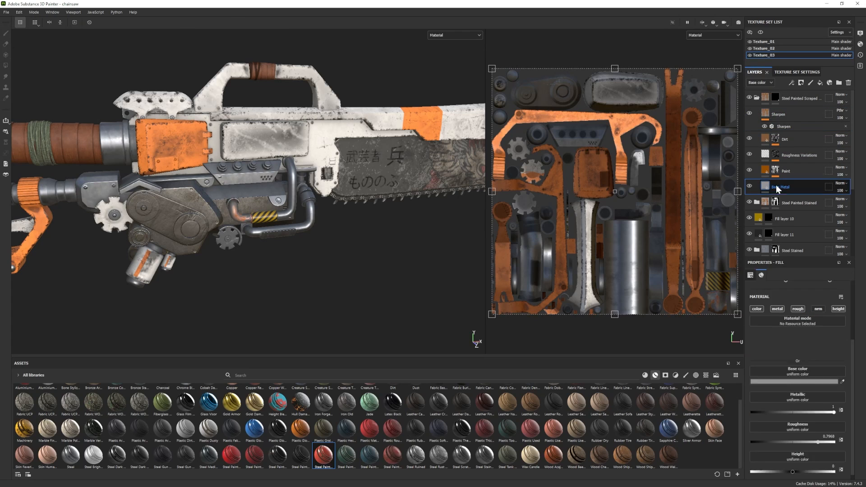
drag(808, 418, 796, 418)
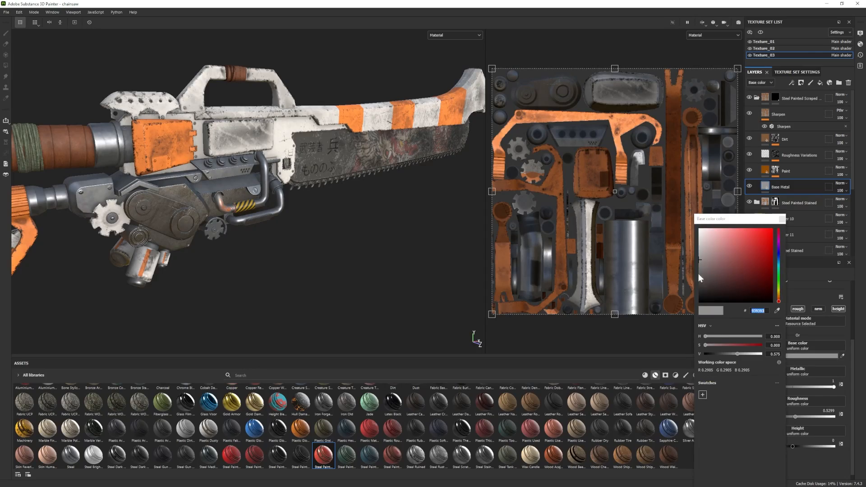
- Check the adjusted pipe material in Iray and go back to painting mode
click(33, 12)
click(45, 32)
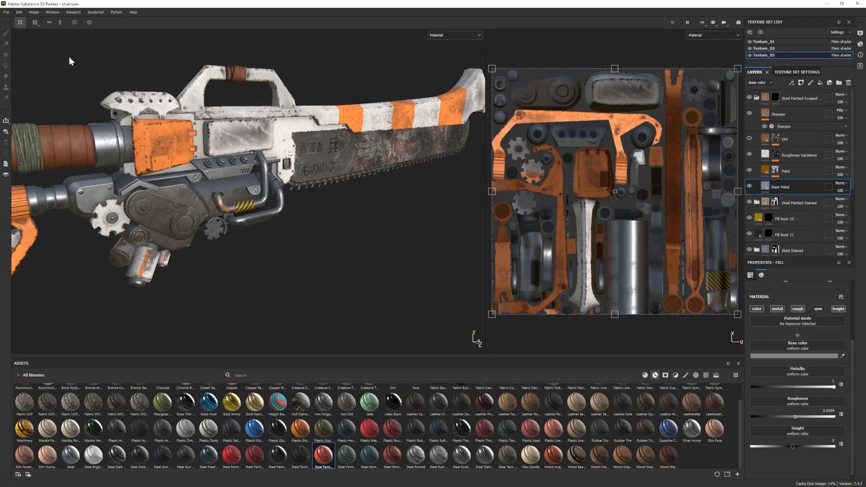
click(34, 12)
click(31, 27)
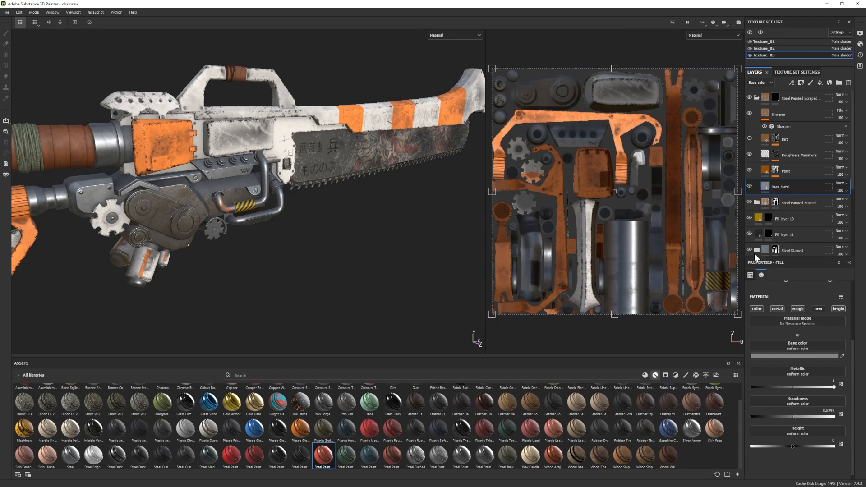
- Switch to Texture_02 and collapse the open folders in its layer stack
scroll(432, 160, up, 3)
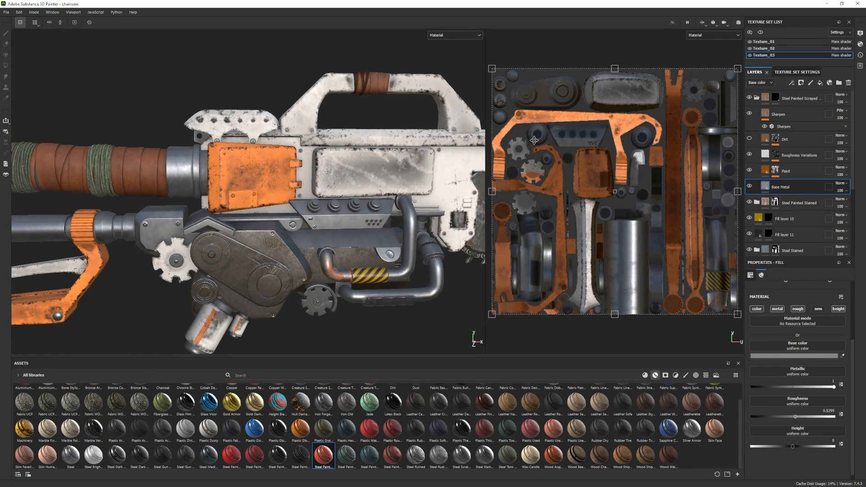
click(764, 48)
scroll(782, 194, up, 1)
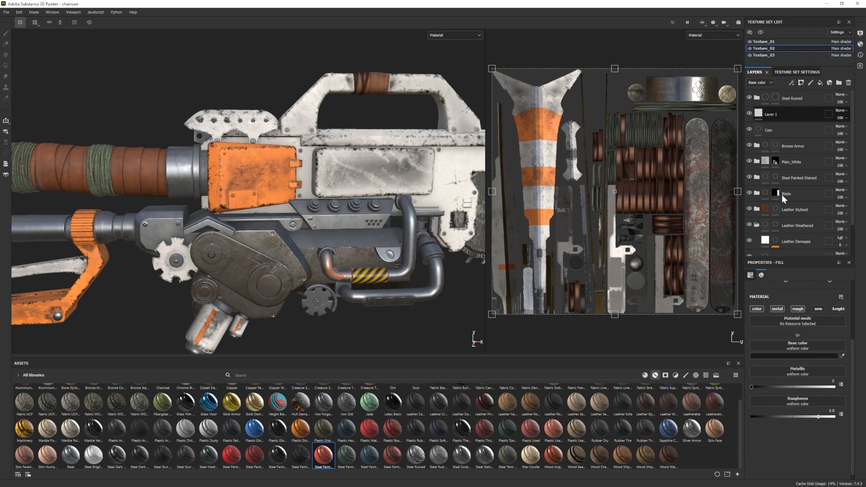
click(789, 240)
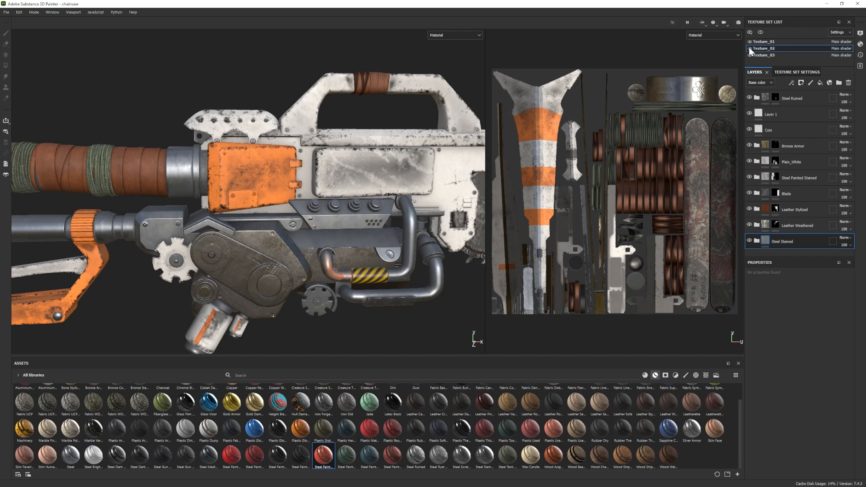
- In Texture_03, target the mask of Fill layer 7 in Steel Painted Stained and choose the Cross Forbidden Full alpha with brush size 0.27
click(770, 55)
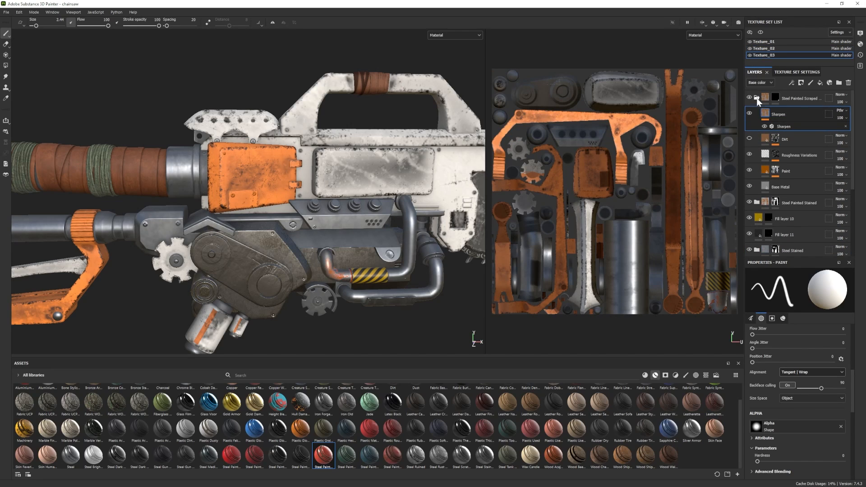
click(757, 113)
click(775, 129)
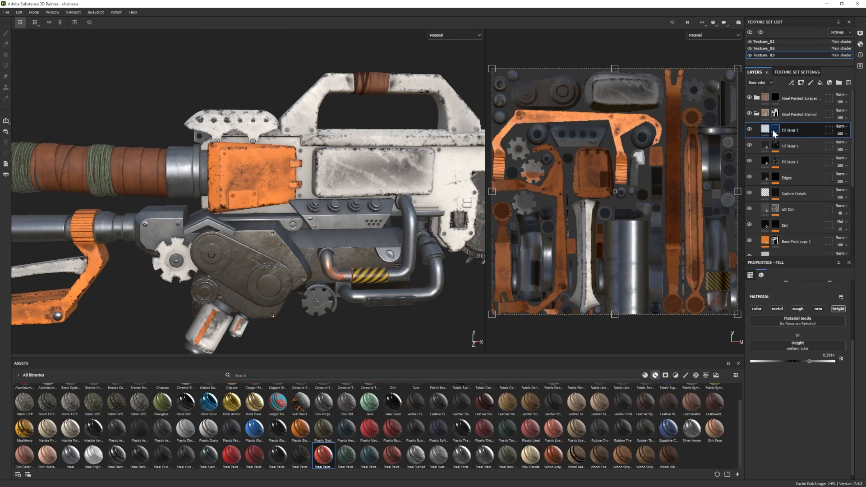
click(696, 376)
scroll(203, 428, down, 3)
click(186, 398)
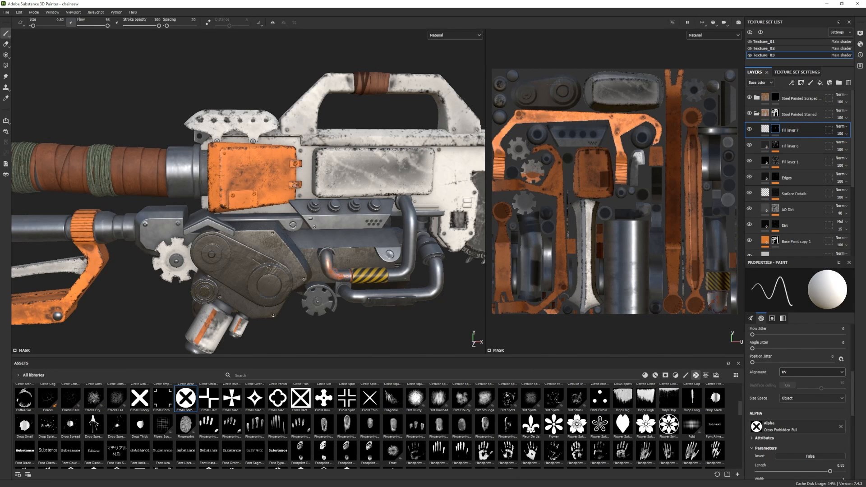
alt+right_drag(361, 171, 369, 172)
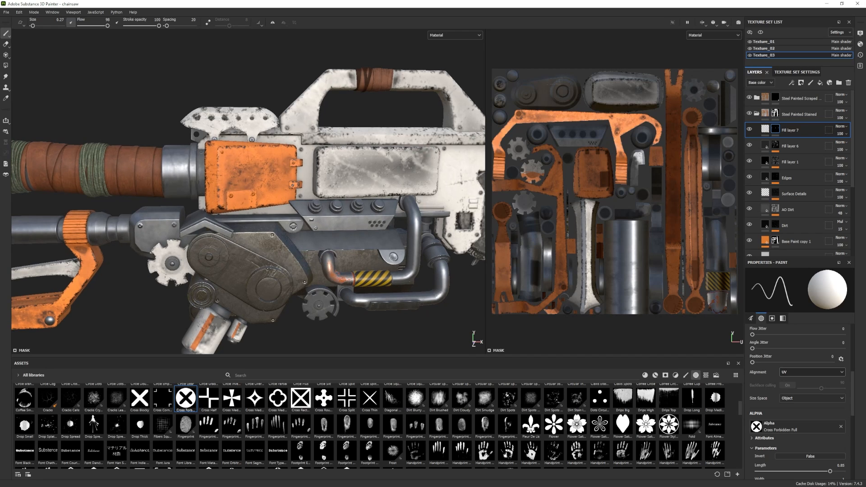
- Collapse the Steel Painted Stained folder and isolate the selected texture set in the viewport
alt+drag(307, 189, 345, 190)
alt+right_drag(346, 190, 288, 189)
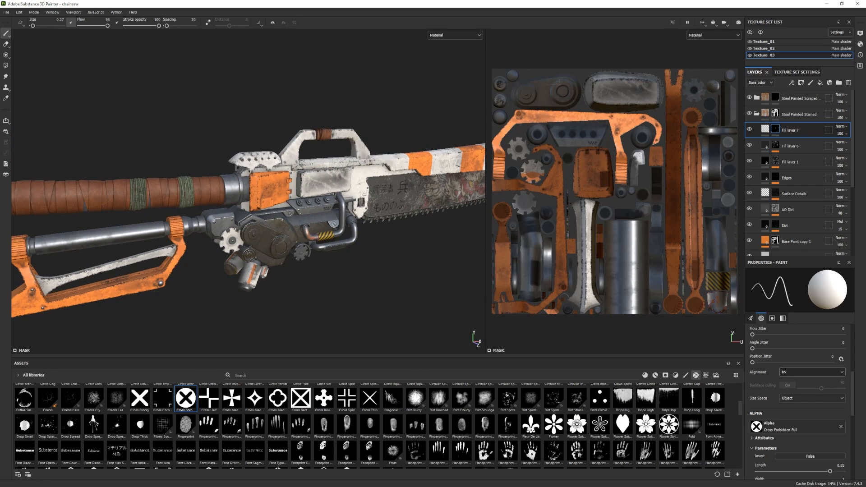
alt+drag(262, 194, 300, 194)
alt+middle_drag(300, 194, 394, 178)
click(757, 113)
click(761, 33)
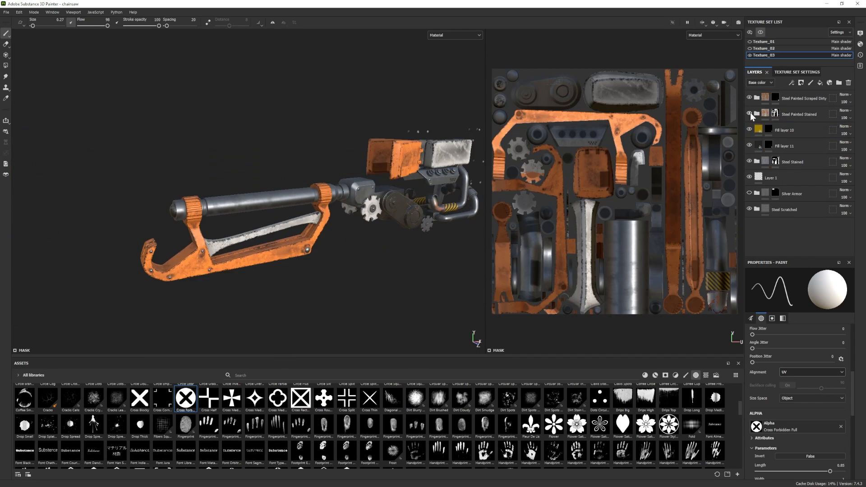
- Add a fill layer at the top of the Texture_03 stack with a near-black base color and roughness 0.8566
click(829, 82)
click(809, 356)
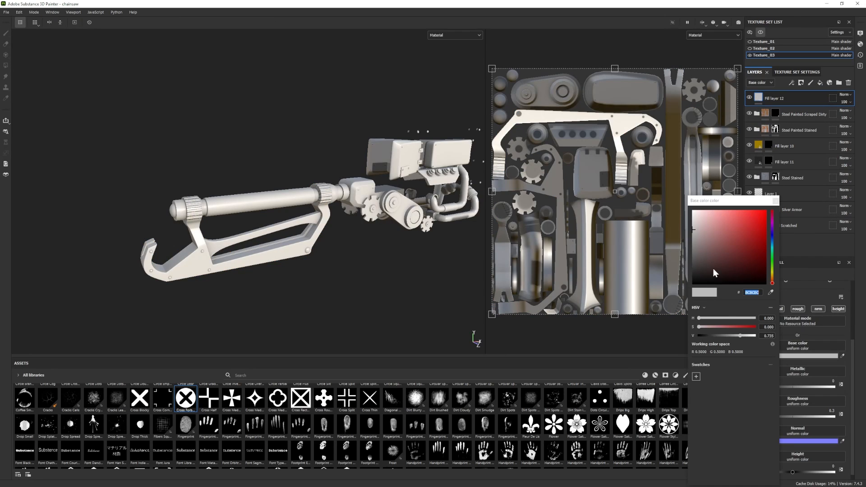
click(714, 269)
click(824, 417)
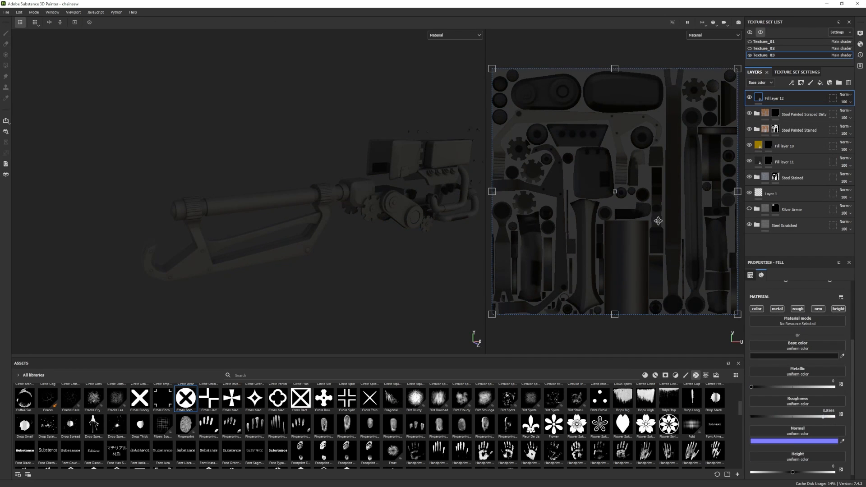
- Try a stains smart mask on Fill layer 12 and adjust the parameters of its Mask Editor generator
click(666, 375)
drag(692, 422, 788, 99)
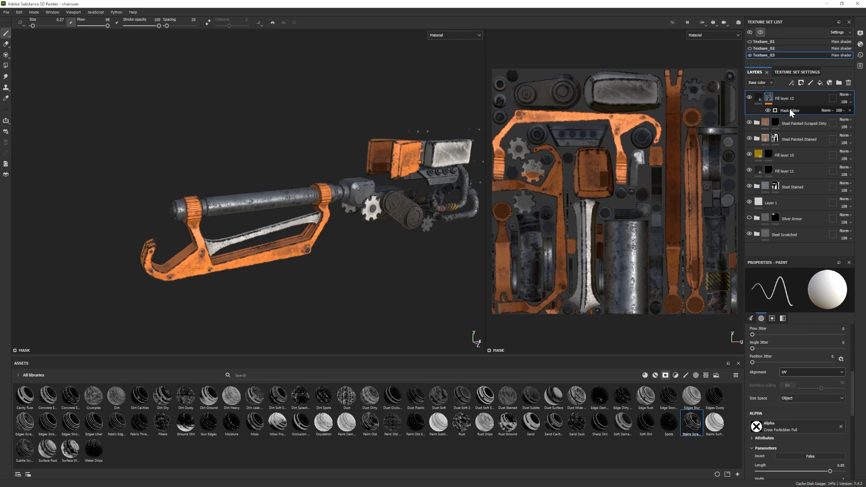
click(790, 110)
drag(786, 366, 833, 367)
drag(797, 330, 749, 332)
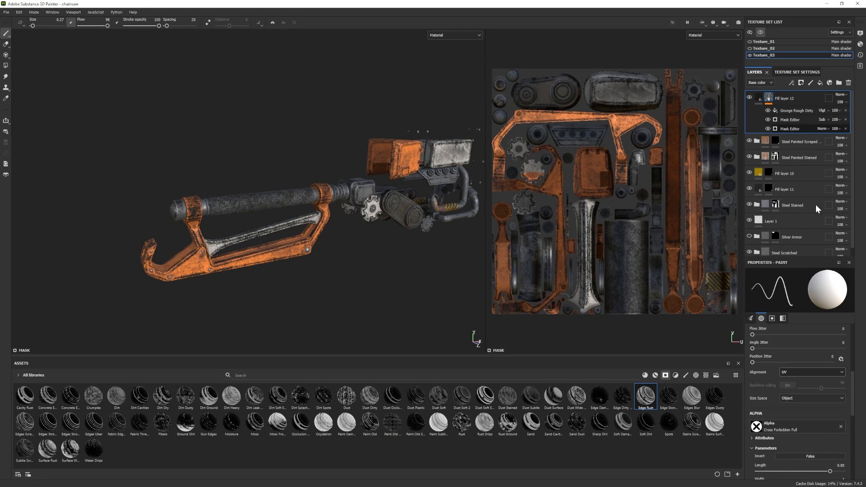
- In Fill layer 12's mask, set the bottom Mask Editor's Global Balance to 0.28 and the Grunge Rough Dirty balance to 0.38
click(794, 130)
drag(798, 329, 780, 326)
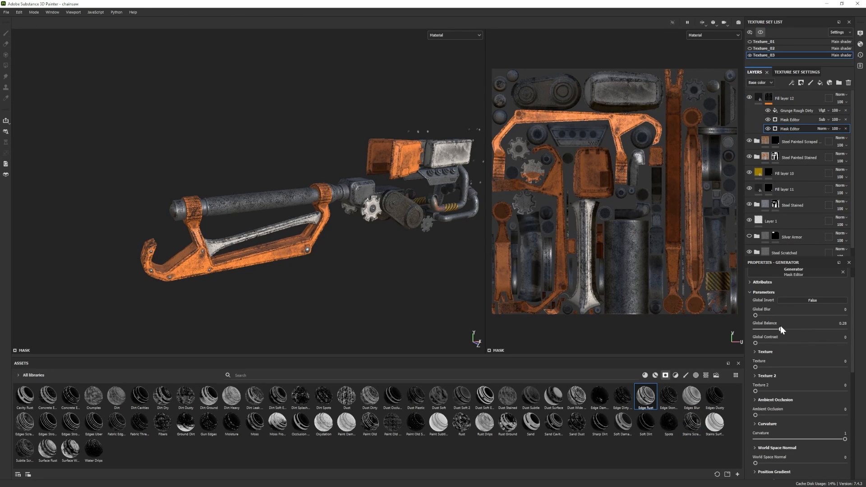
click(768, 110)
click(769, 111)
click(796, 111)
drag(814, 356, 790, 356)
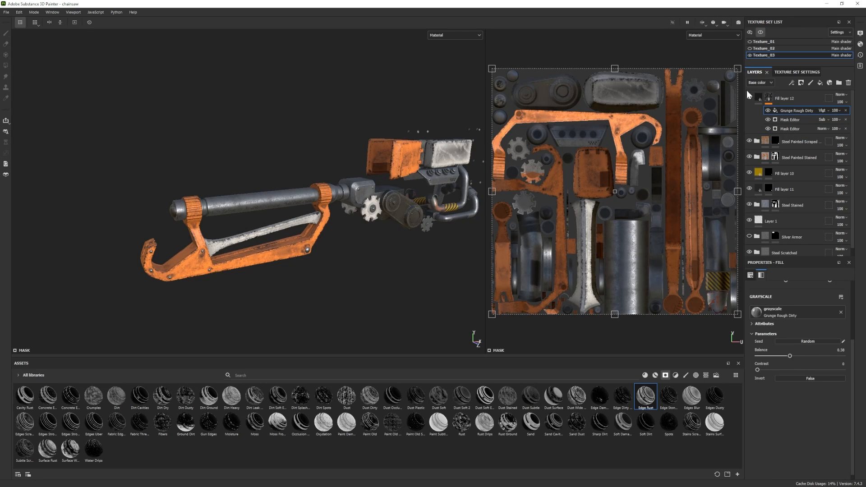
- Compare both Mask Editor effects on and off, and set the bottom one's Global Blur to 1.99
click(768, 120)
click(768, 120)
click(768, 129)
click(768, 129)
click(789, 129)
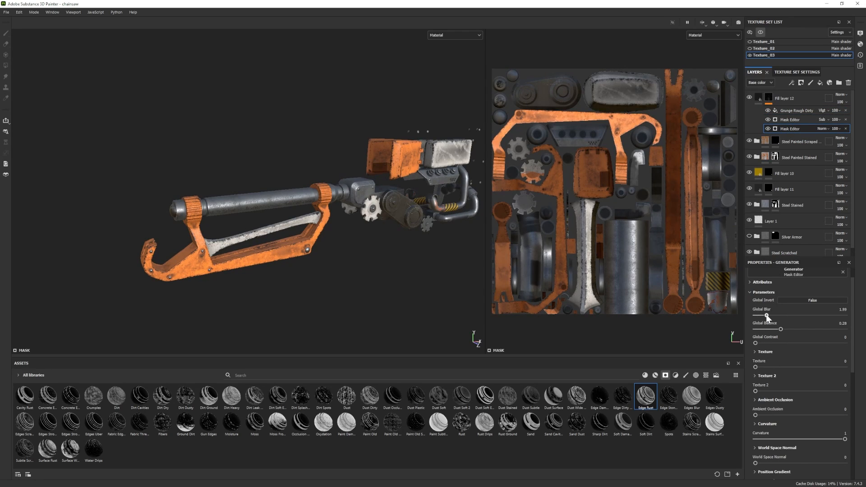
- Group Fill layer 12 in a folder with a black mask and reveal it on the orange hooked frame using Polygon Fill
drag(778, 98, 783, 100)
right_click(783, 99)
click(801, 113)
click(6, 66)
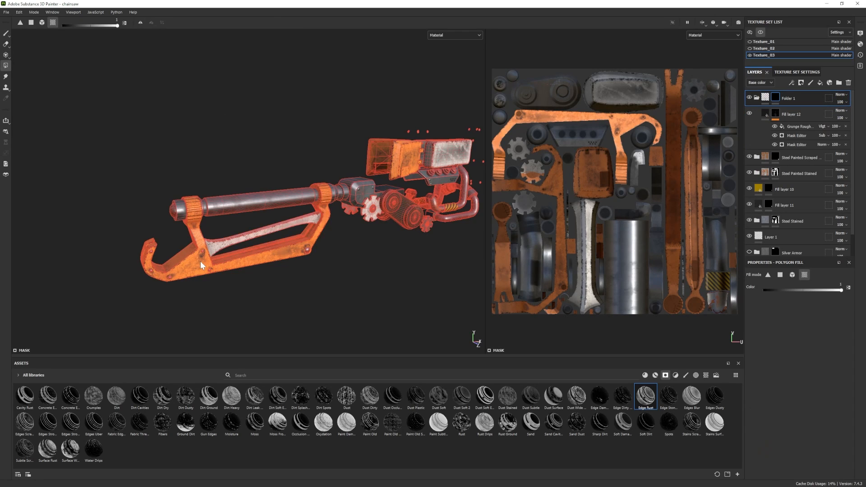
click(189, 264)
click(6, 34)
- Show the whole weapon in an Iray render and examine the edge dirt on the hooked frame from several angles
alt+middle_drag(253, 179, 121, 197)
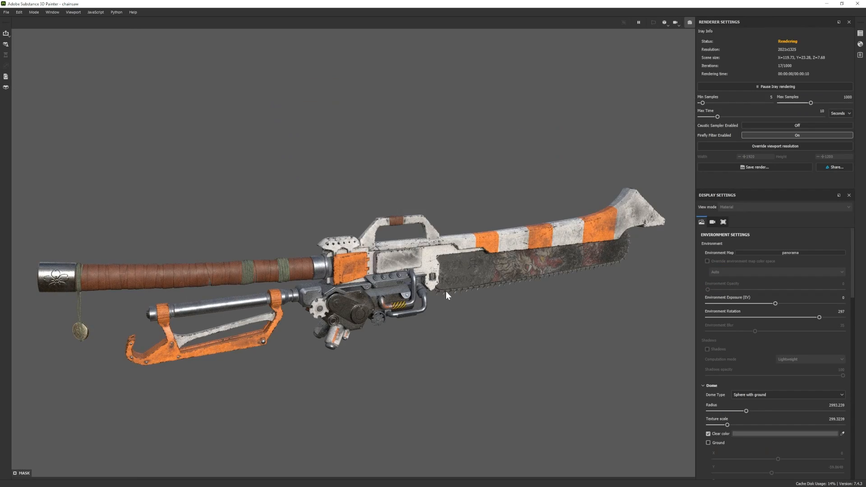
alt+drag(447, 292, 388, 273)
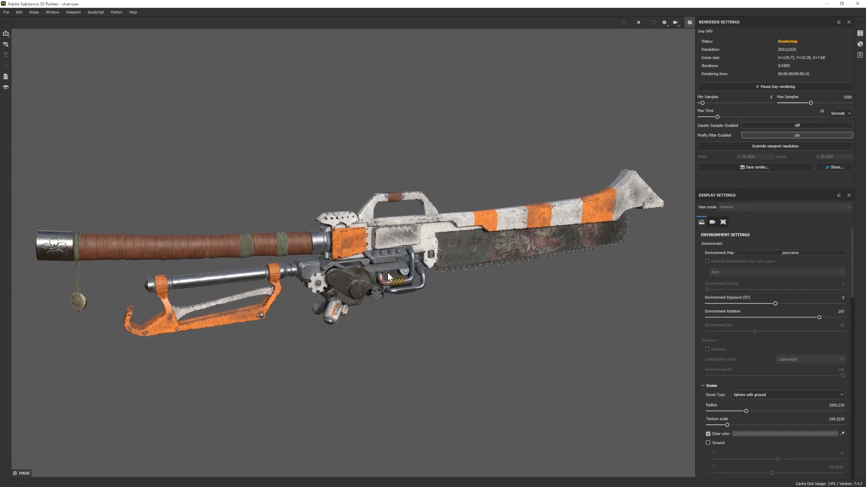
alt+drag(386, 217, 474, 295)
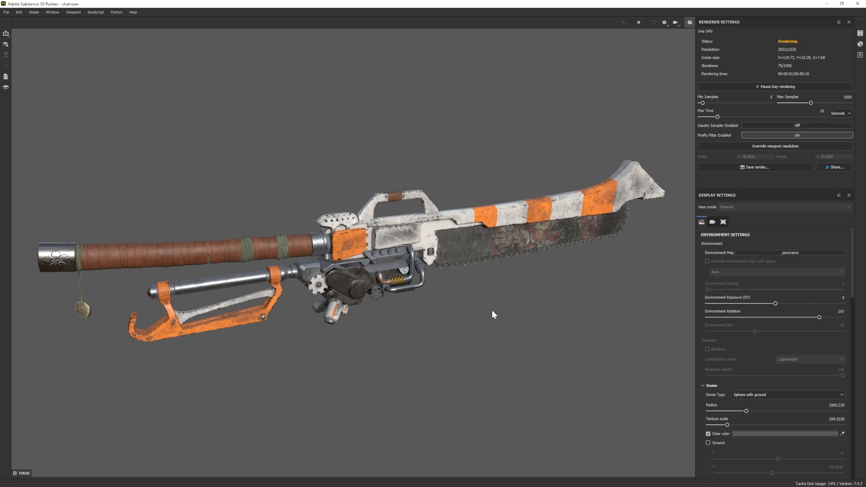